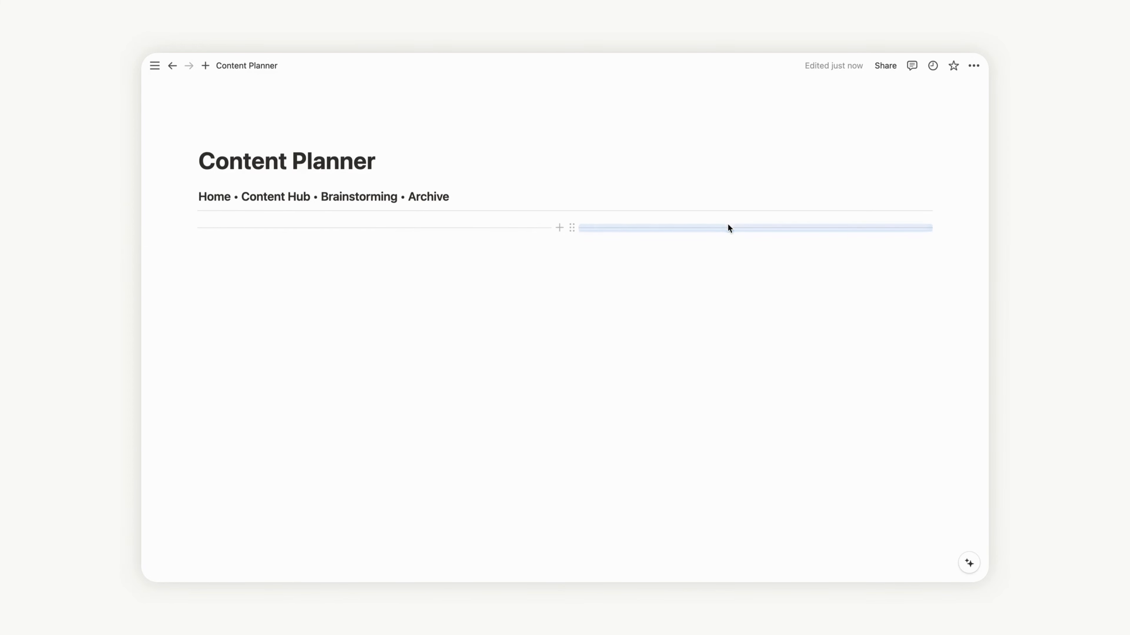
Step: Narrow the first column of the Content Planner page and create a sub-page titled Social Media under that column's divider
{"action": "left_click_drag", "start_coordinate": [565, 253], "coordinate": [417, 247]}
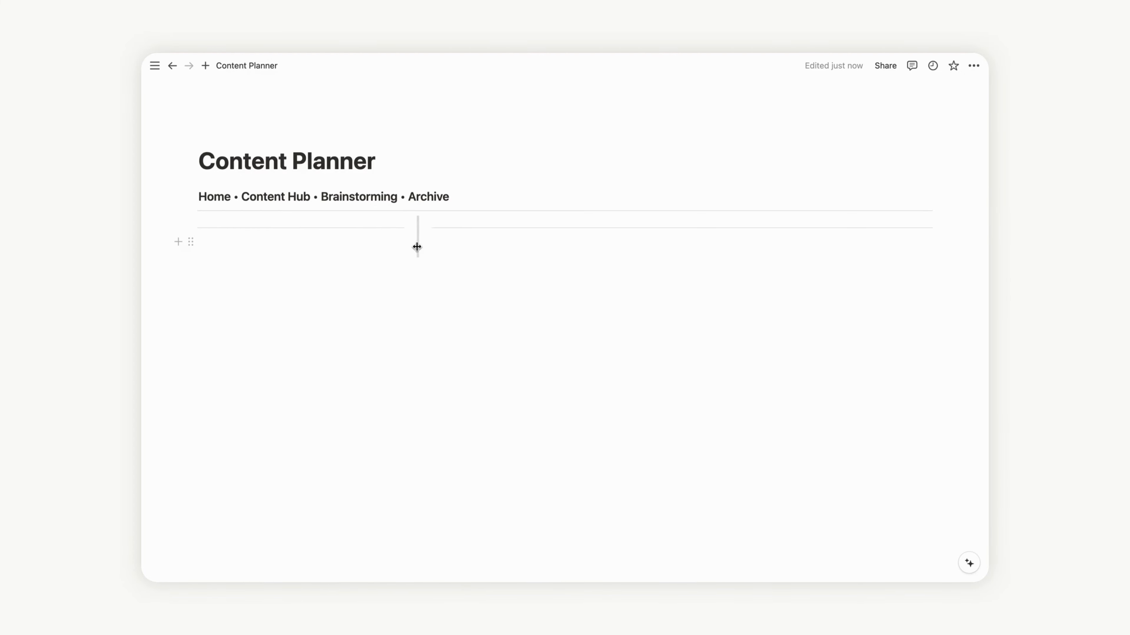
{"action": "left_click", "coordinate": [304, 247]}
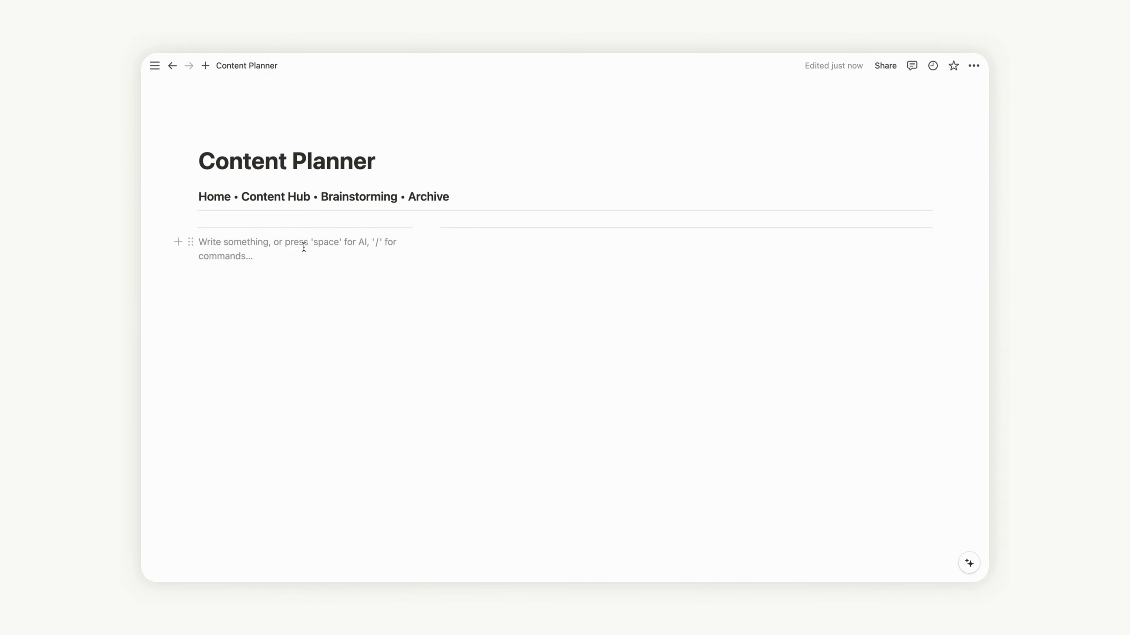
{"action": "type", "text": "/"}
{"action": "scroll", "coordinate": [325, 361], "scroll_direction": "down", "scroll_amount": 5}
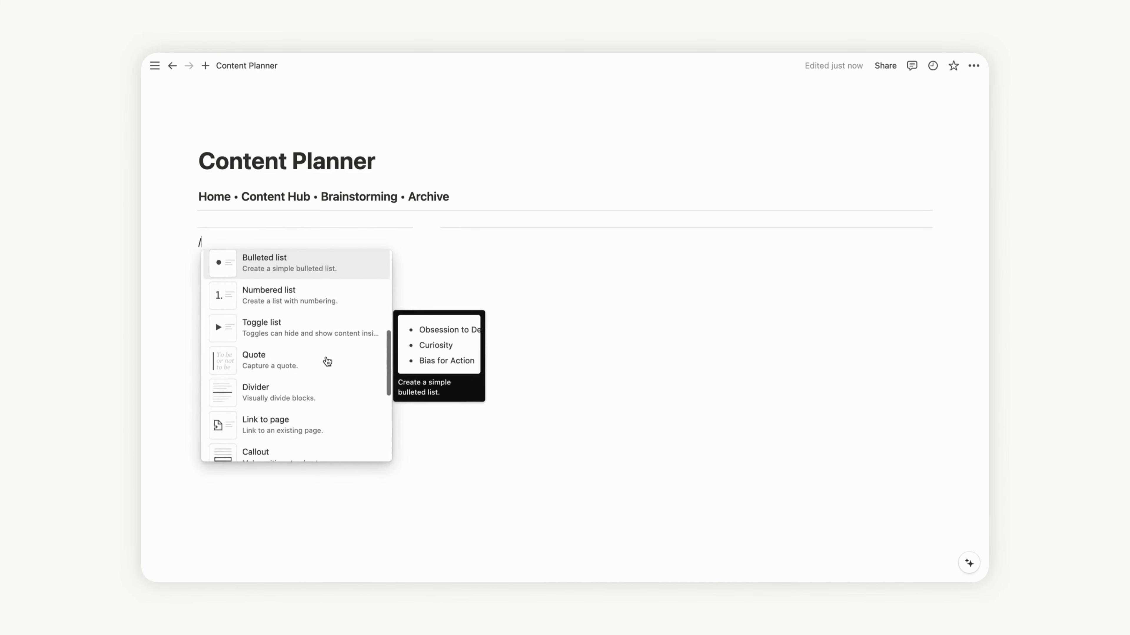
{"action": "scroll", "coordinate": [325, 359], "scroll_direction": "up", "scroll_amount": 5}
{"action": "type", "text": "page"}
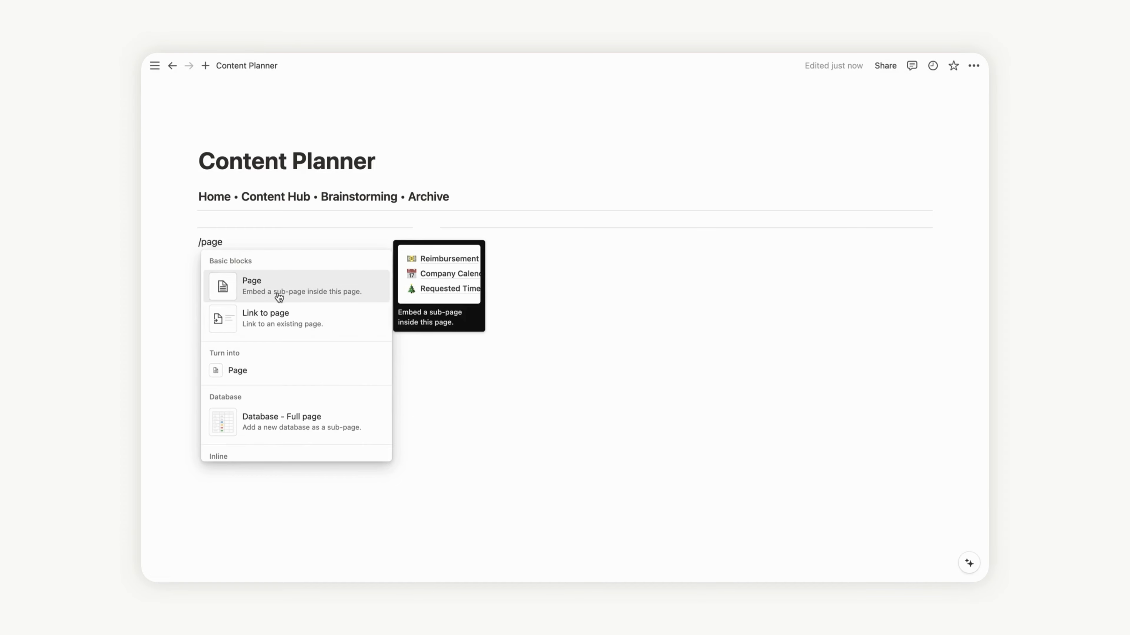
{"action": "left_click", "coordinate": [282, 288]}
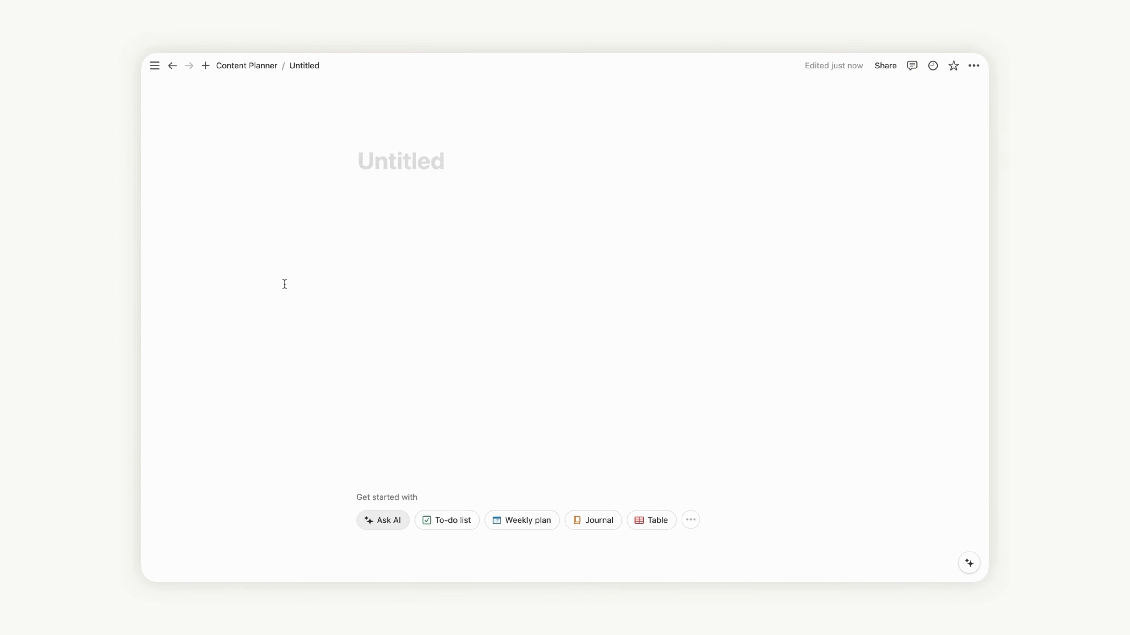
{"action": "type", "text": "Socia"}
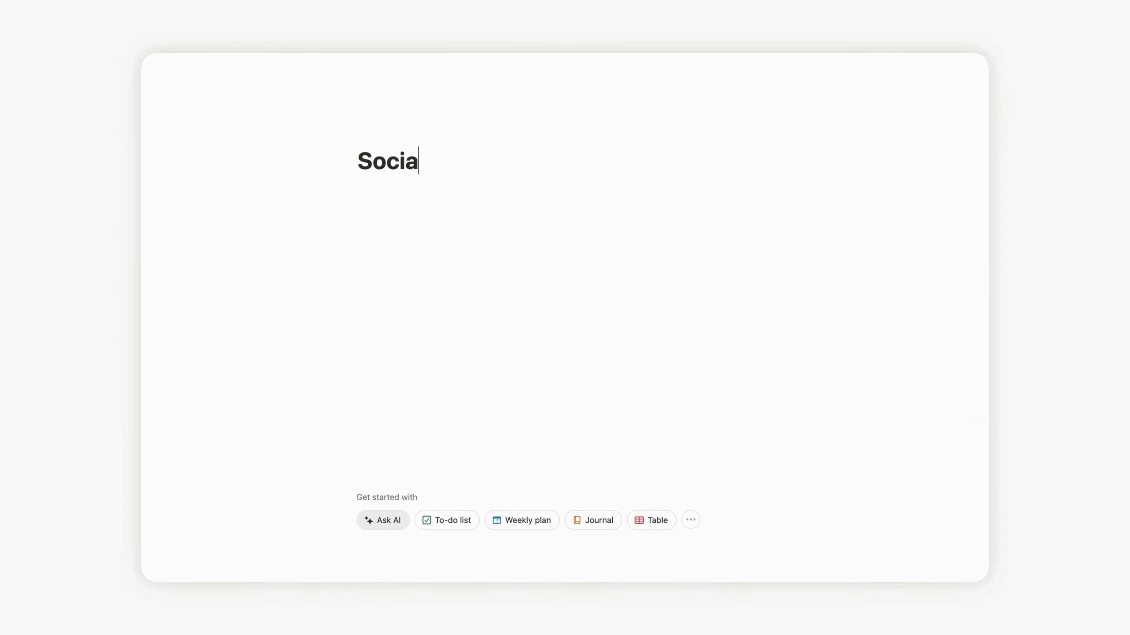
{"action": "type", "text": "l Media"}
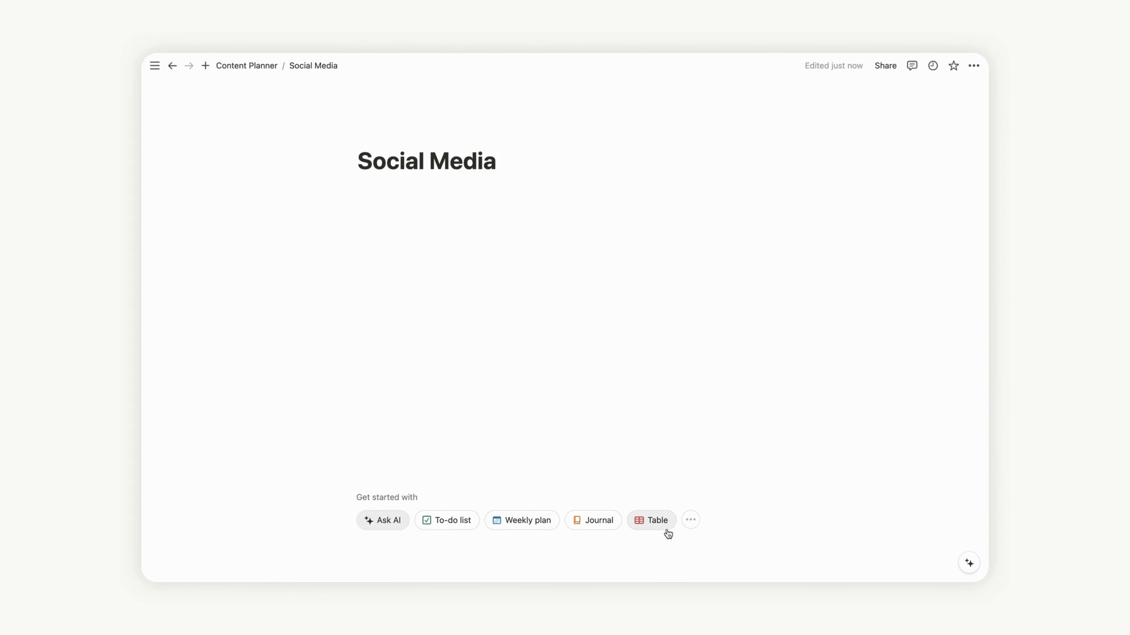
Step: Turn the Social Media page into a gallery database without linking an existing database
{"action": "left_click", "coordinate": [693, 522]}
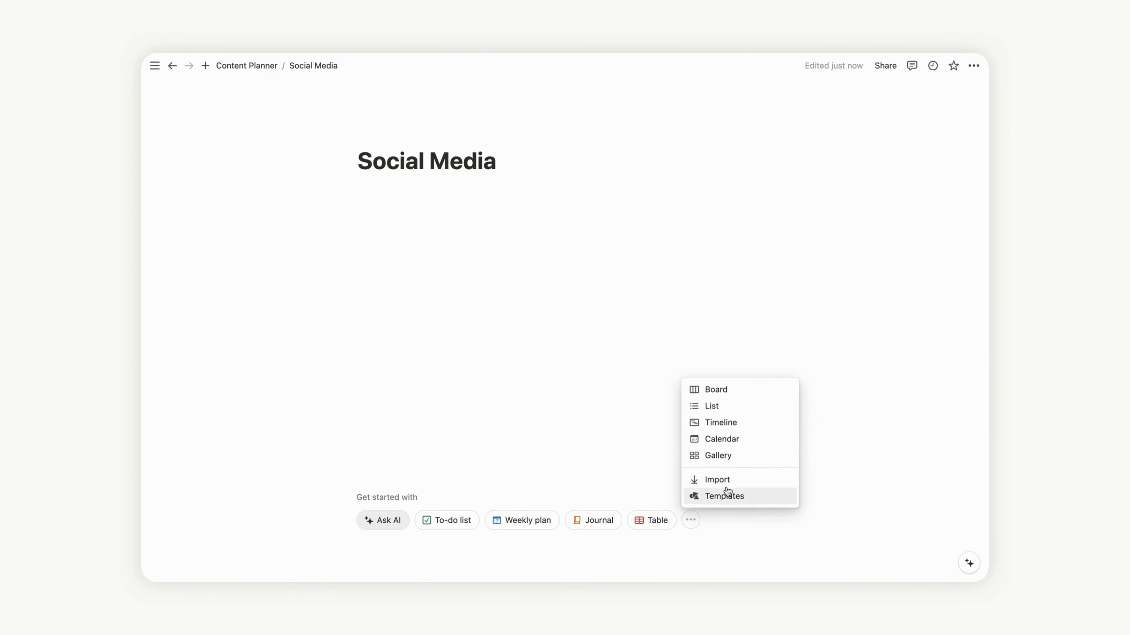
{"action": "left_click", "coordinate": [733, 458]}
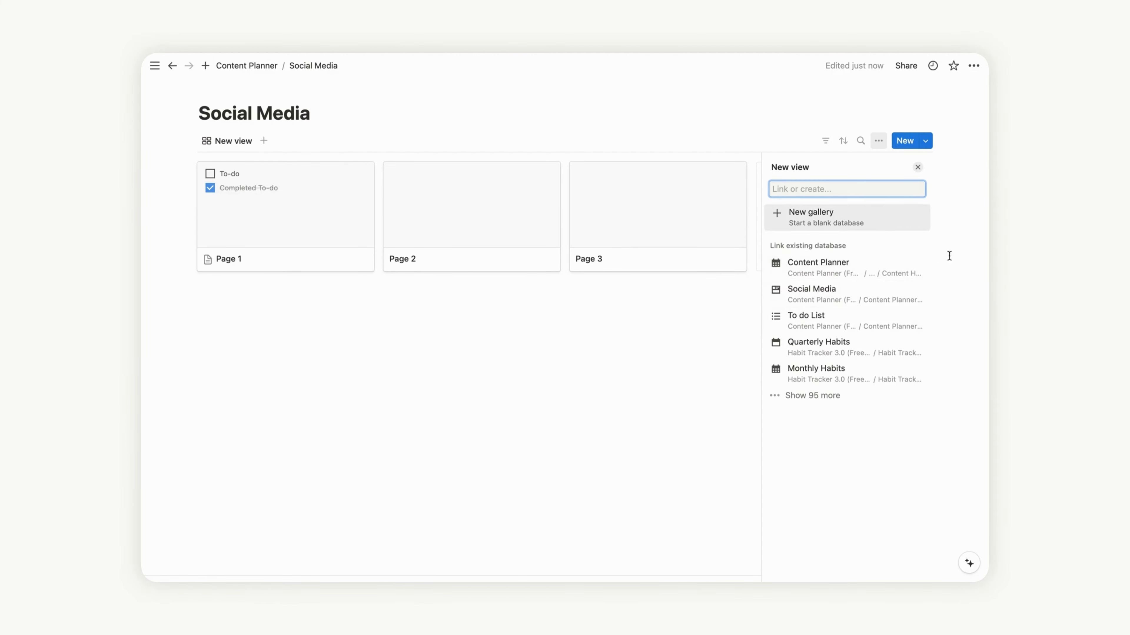
{"action": "left_click", "coordinate": [917, 168]}
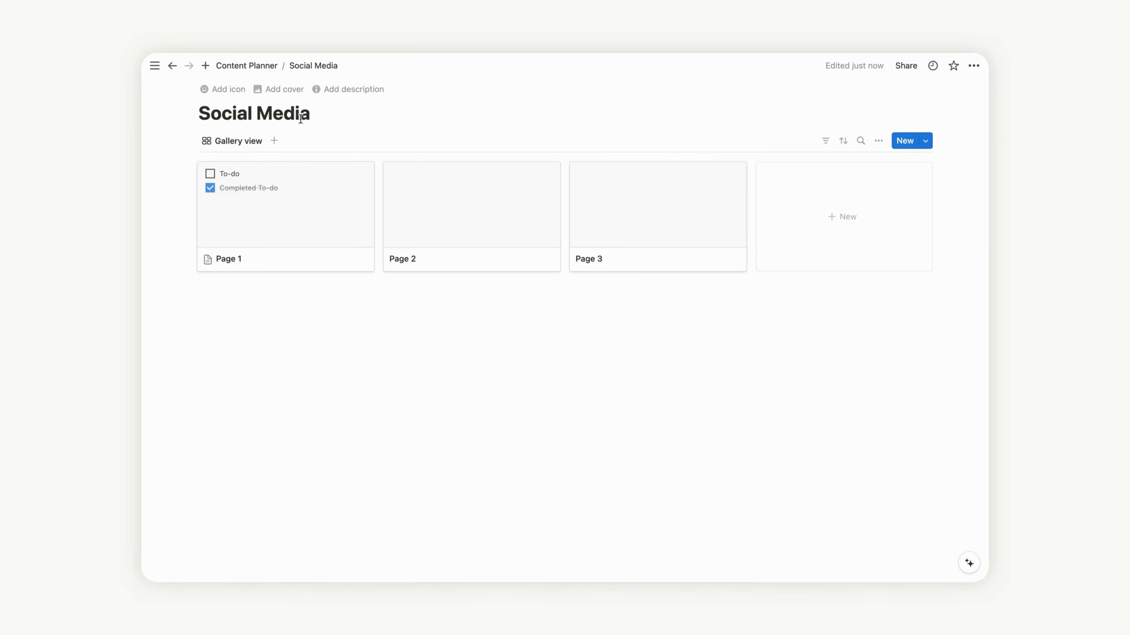
Step: Give the Social Media page the social media post icon from the built-in icon set, searching for "Soci"
{"action": "left_click", "coordinate": [227, 91]}
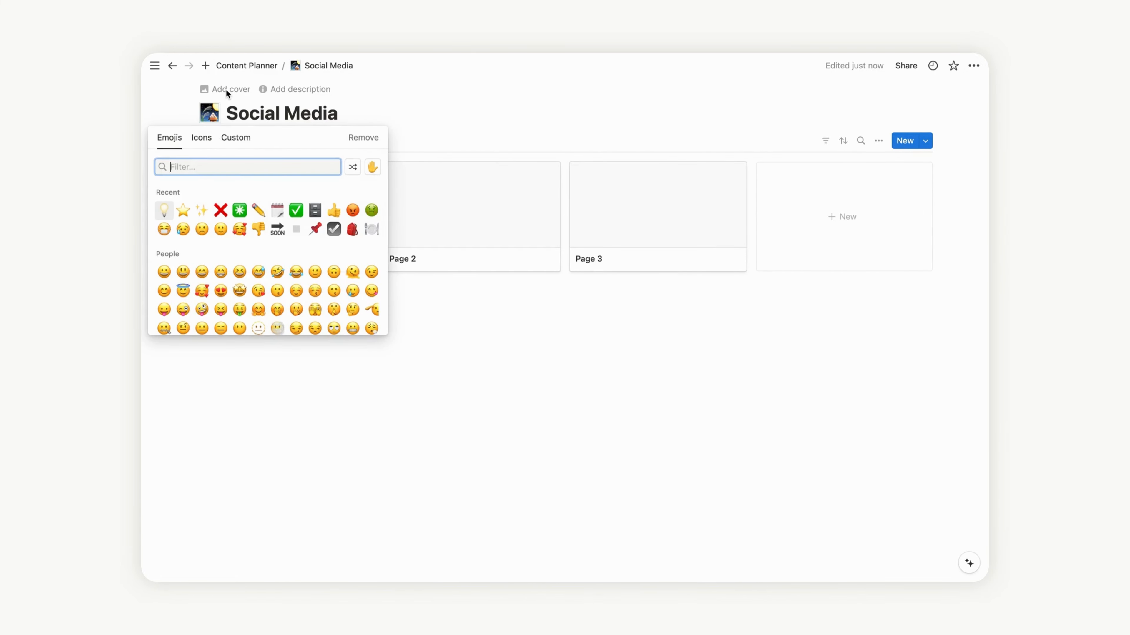
{"action": "left_click", "coordinate": [236, 139]}
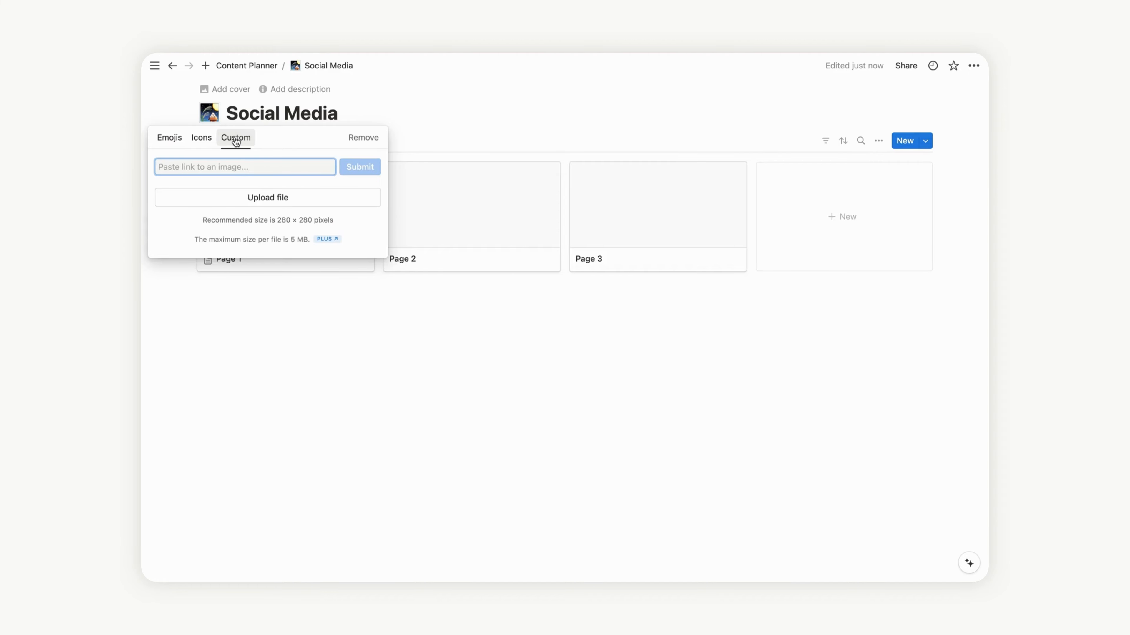
{"action": "left_click", "coordinate": [201, 138]}
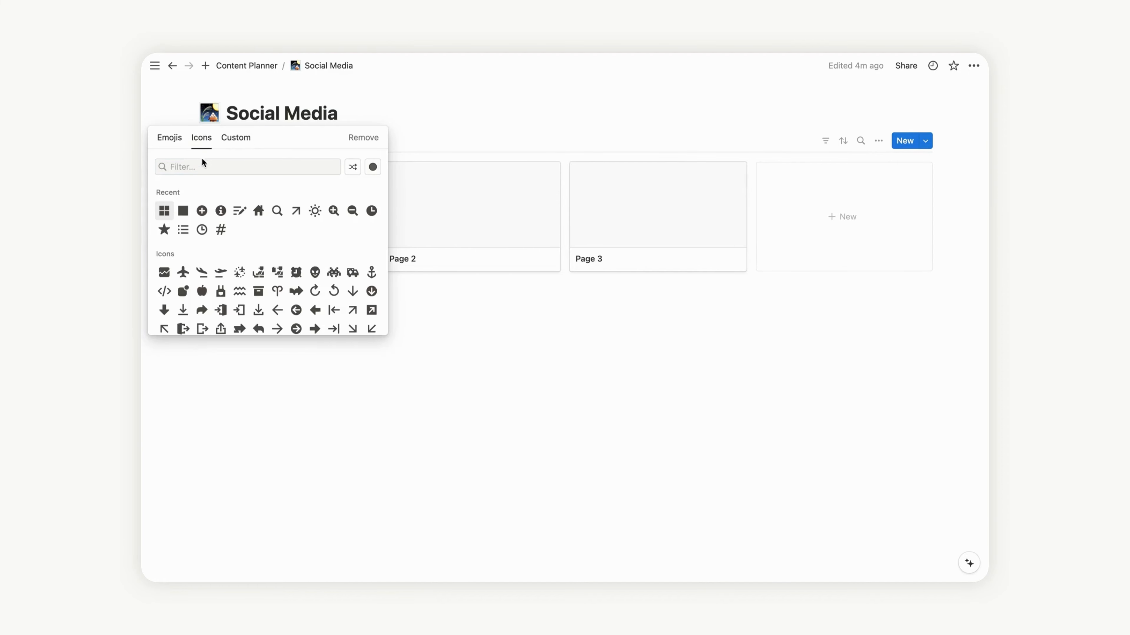
{"action": "left_click", "coordinate": [200, 165]}
{"action": "type", "text": "Soci"}
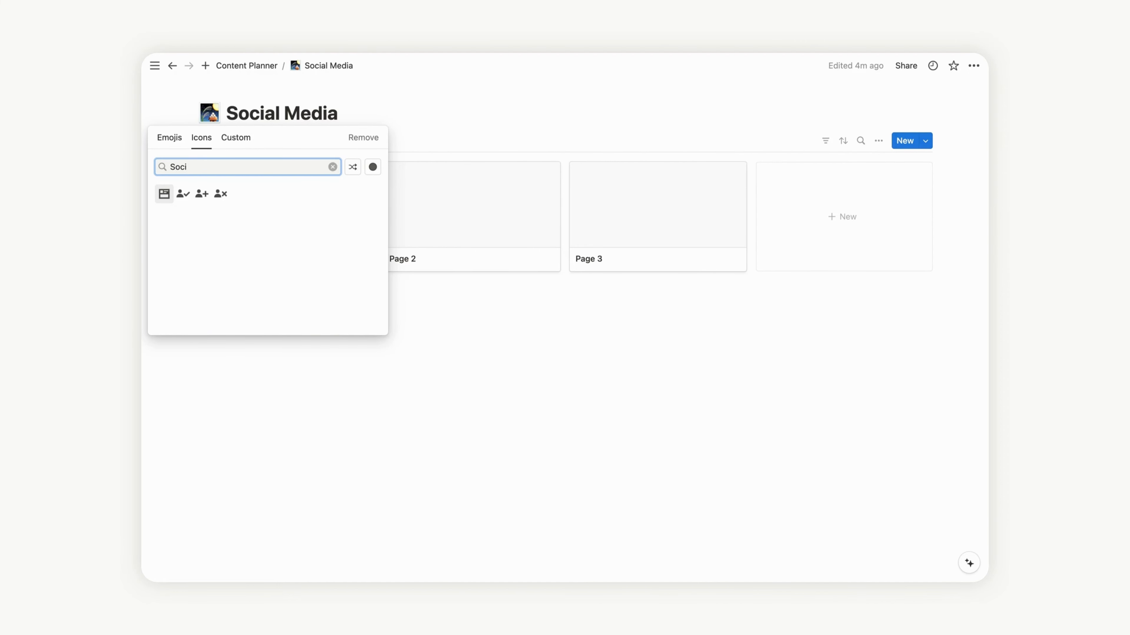
{"action": "left_click", "coordinate": [165, 194]}
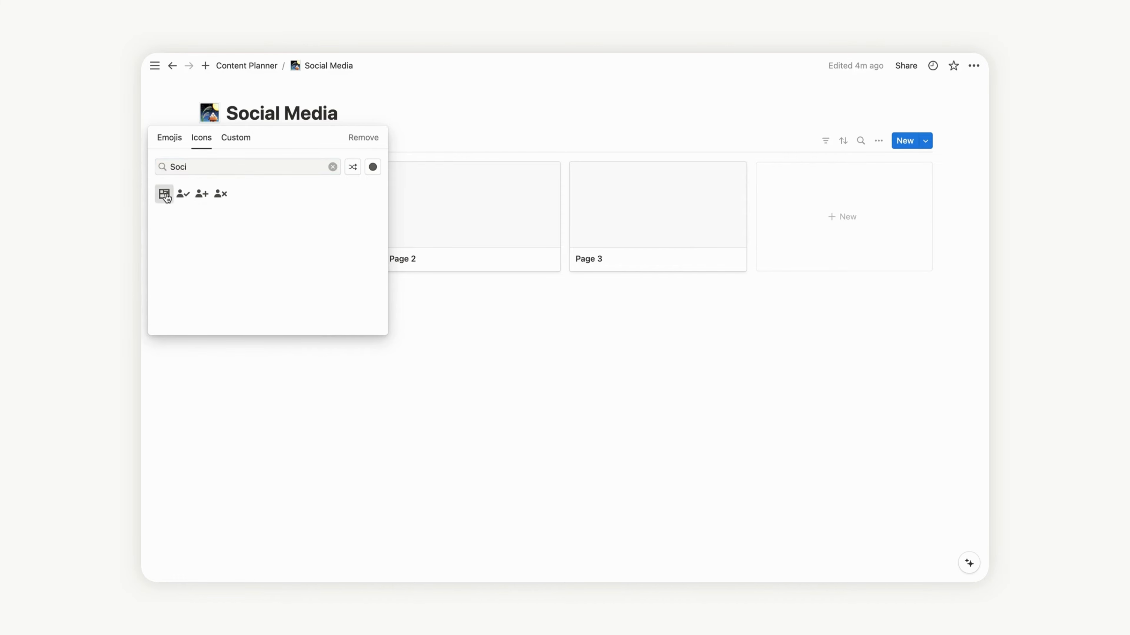
Step: Delete the three sample pages from the gallery and set its card preview to None
{"action": "left_click_drag", "start_coordinate": [672, 341], "coordinate": [289, 222]}
{"action": "key", "text": "Delete"}
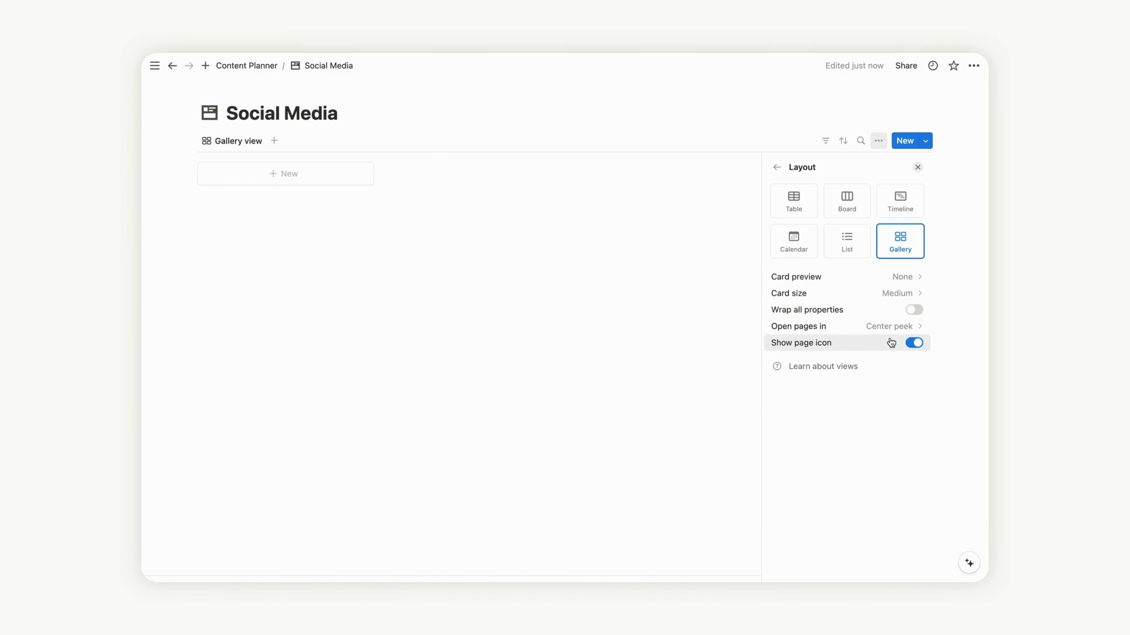
{"action": "left_click", "coordinate": [505, 260]}
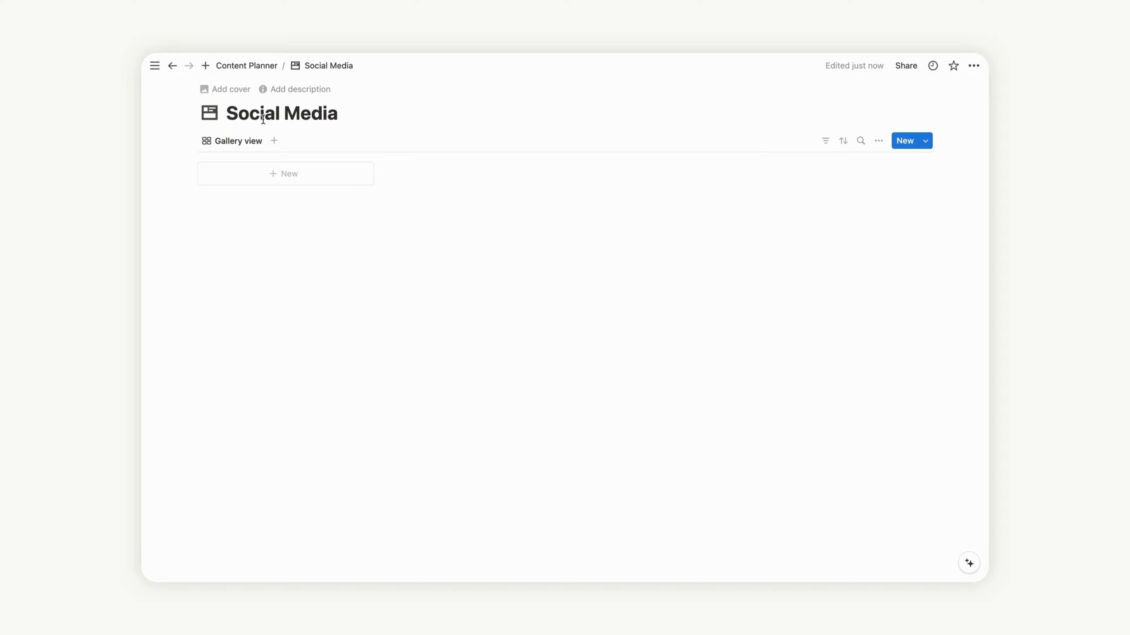
Step: Rename the gallery view as SOCIAL MEDIAS and give it the square icon with a smaller square in its upper corner
{"action": "left_click", "coordinate": [231, 141]}
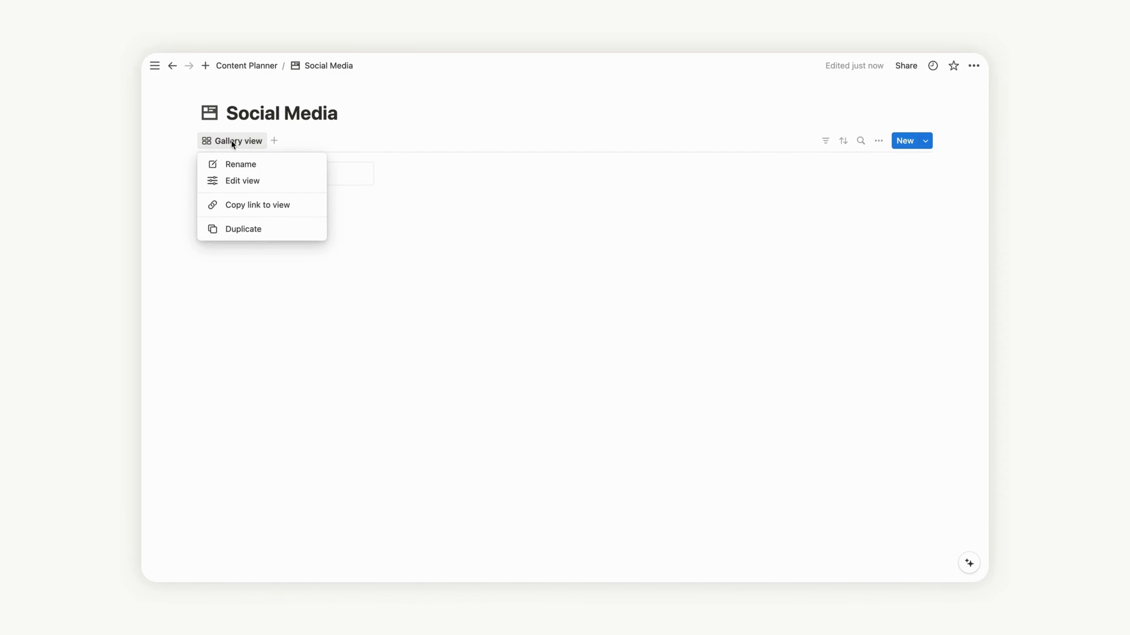
{"action": "left_click", "coordinate": [238, 165]}
{"action": "type", "text": "SO"}
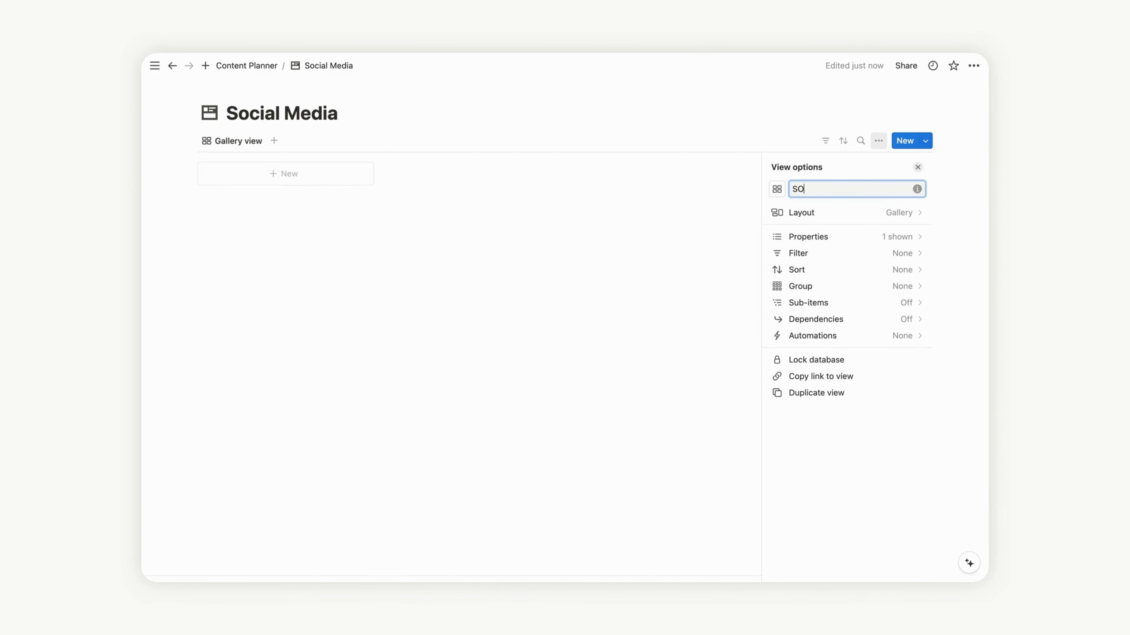
{"action": "type", "text": "CIAL MEDIAS"}
{"action": "left_click", "coordinate": [778, 189]}
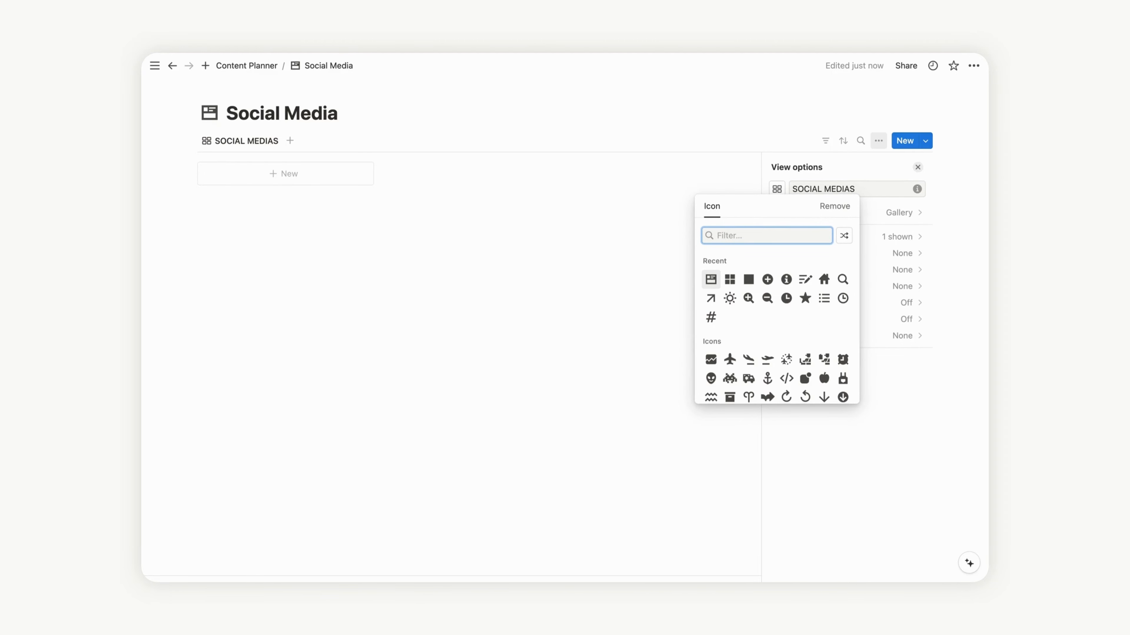
{"action": "type", "text": "Squ"}
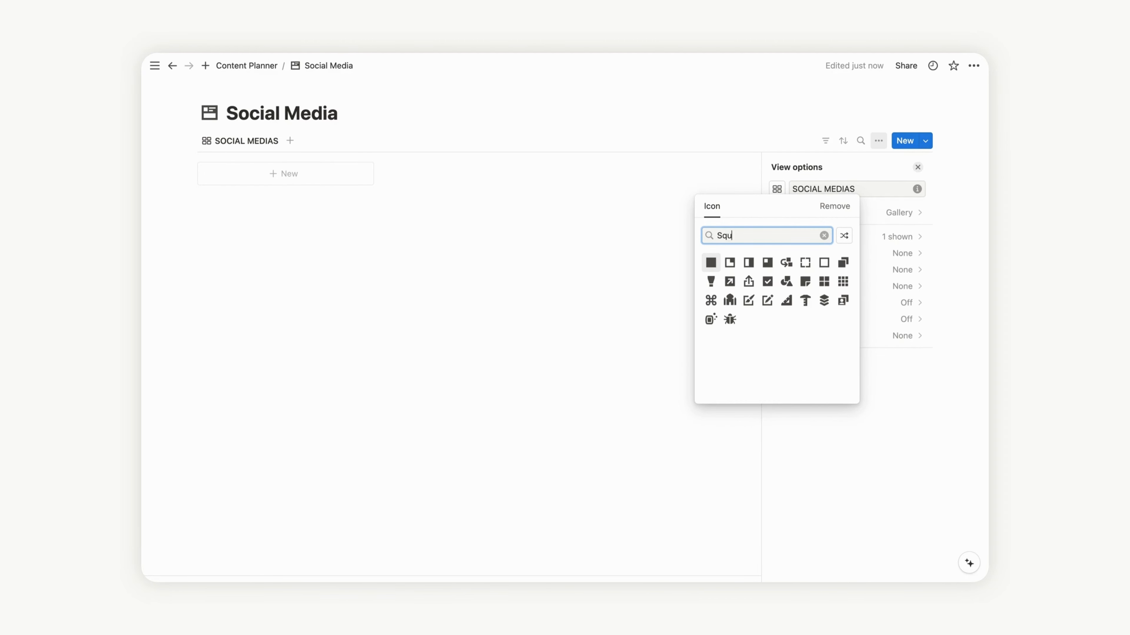
{"action": "left_click", "coordinate": [730, 264]}
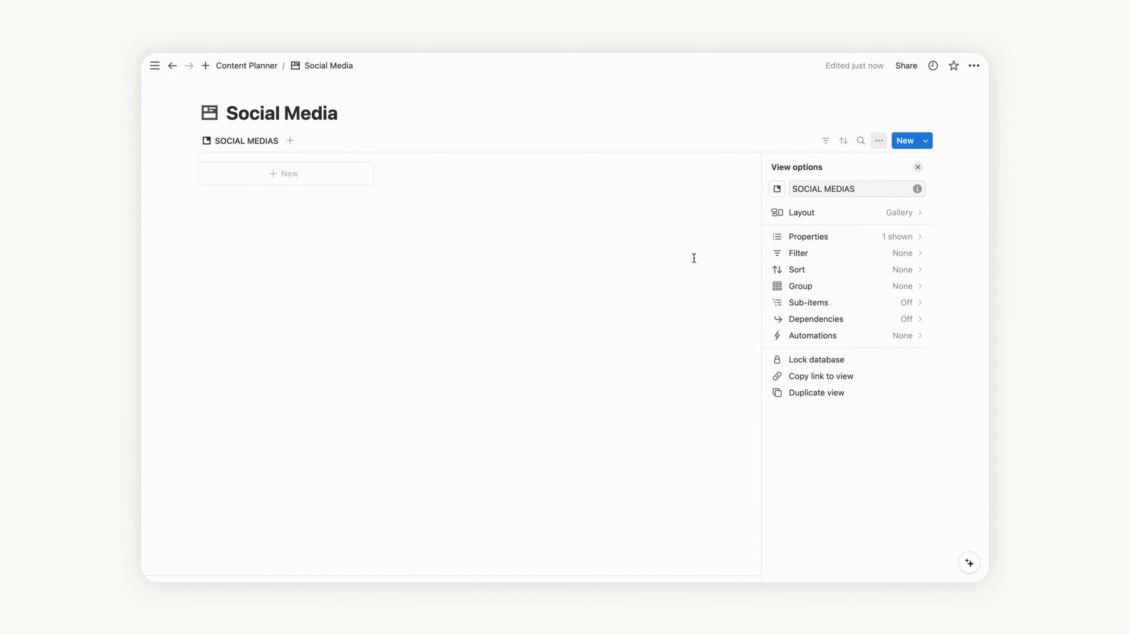
{"action": "left_click", "coordinate": [694, 258]}
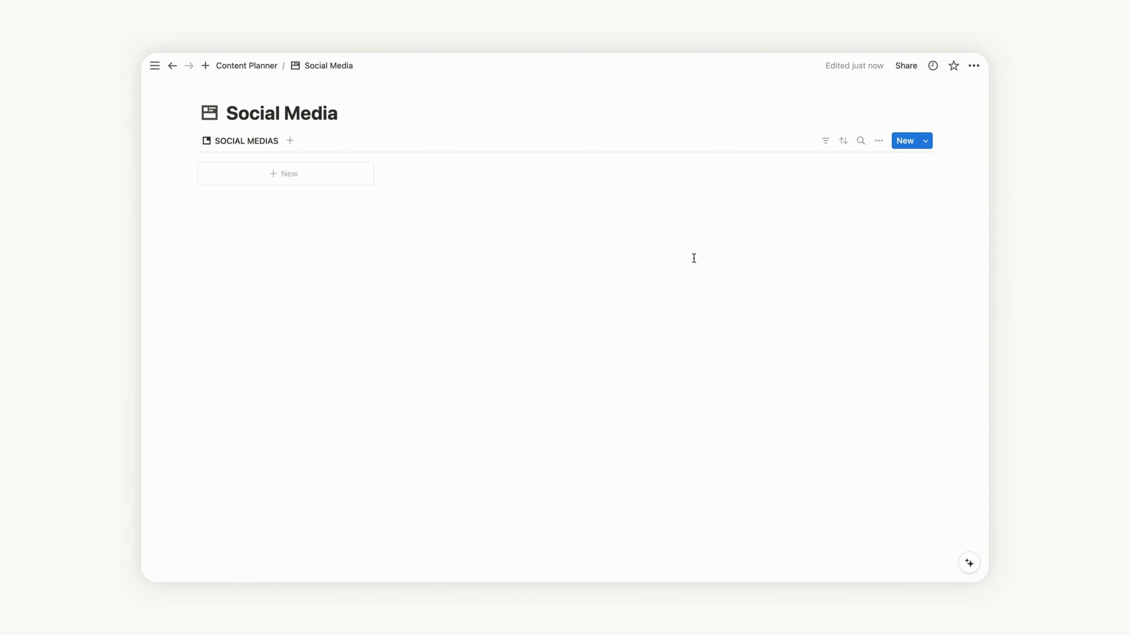
Step: Add two pages titled Instagram and YouTube to the gallery
{"action": "left_click", "coordinate": [302, 179]}
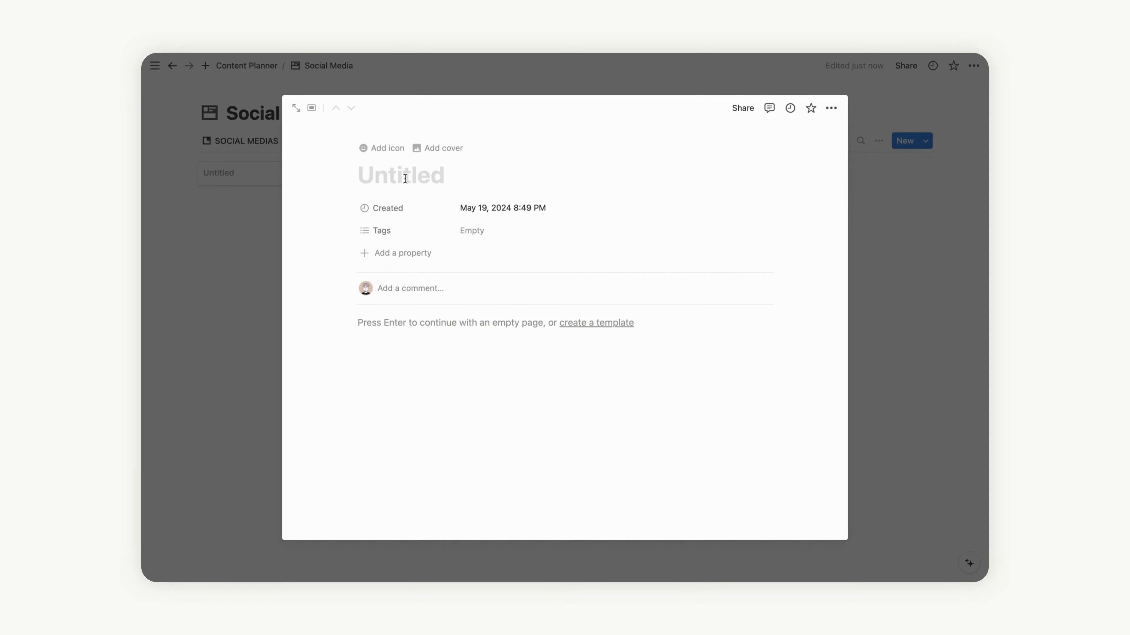
{"action": "type", "text": "Insta"}
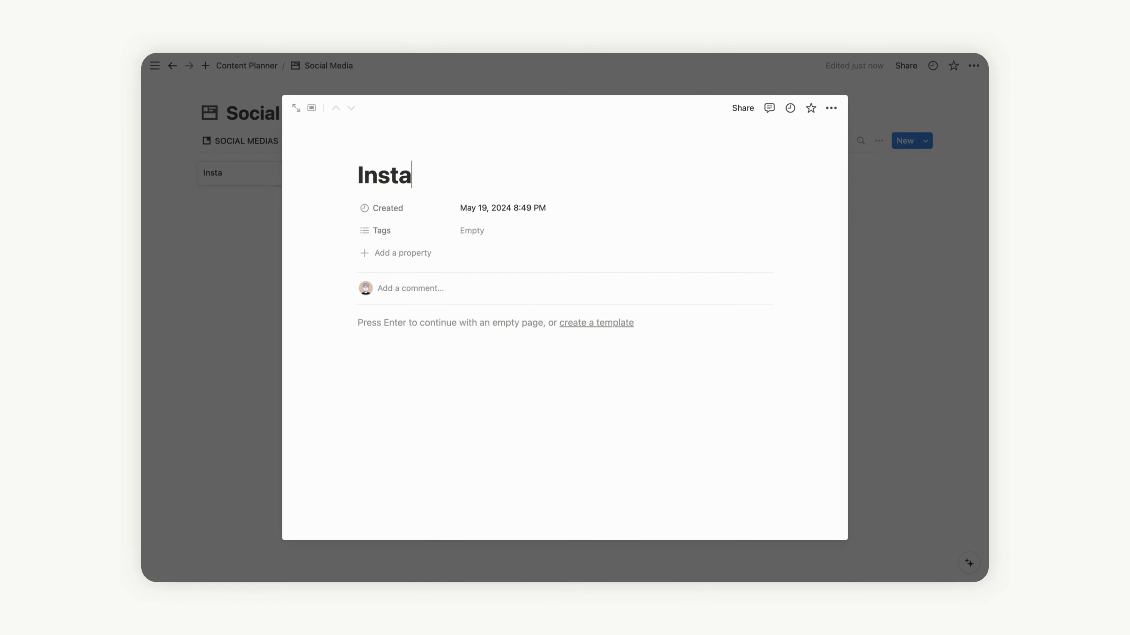
{"action": "type", "text": "gram"}
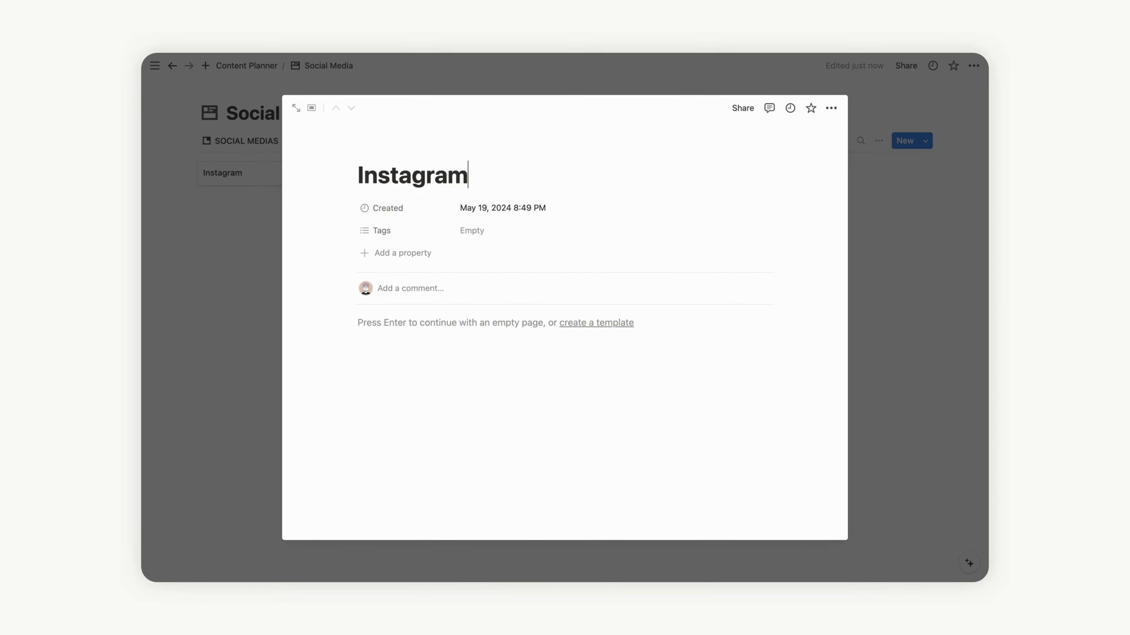
{"action": "left_click", "coordinate": [238, 245]}
{"action": "left_click", "coordinate": [444, 178]}
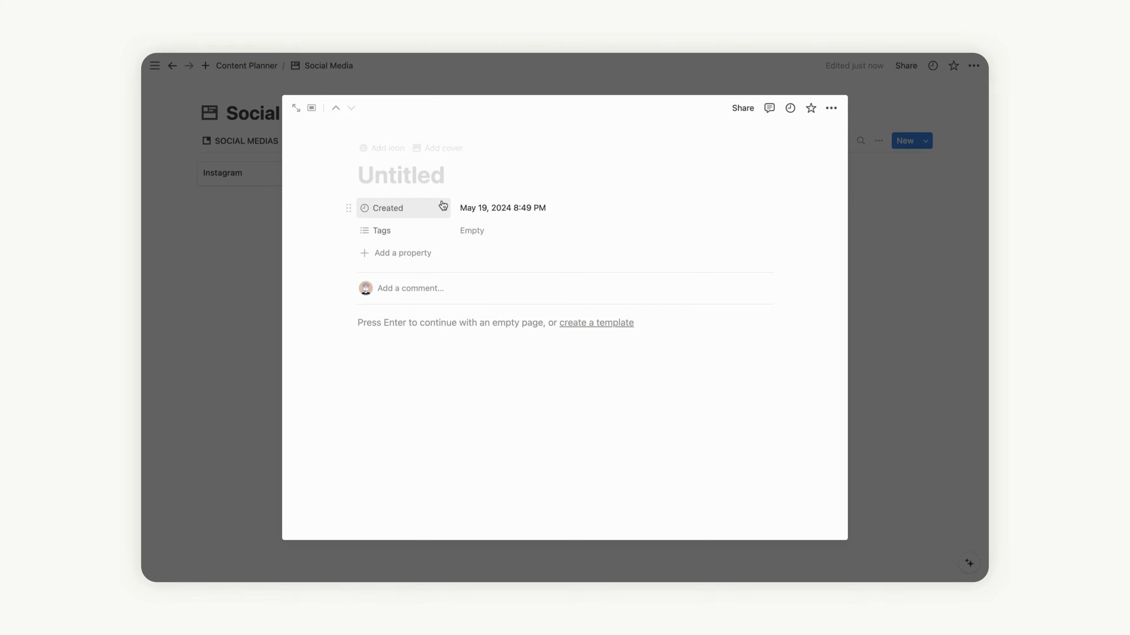
{"action": "type", "text": "YouTube"}
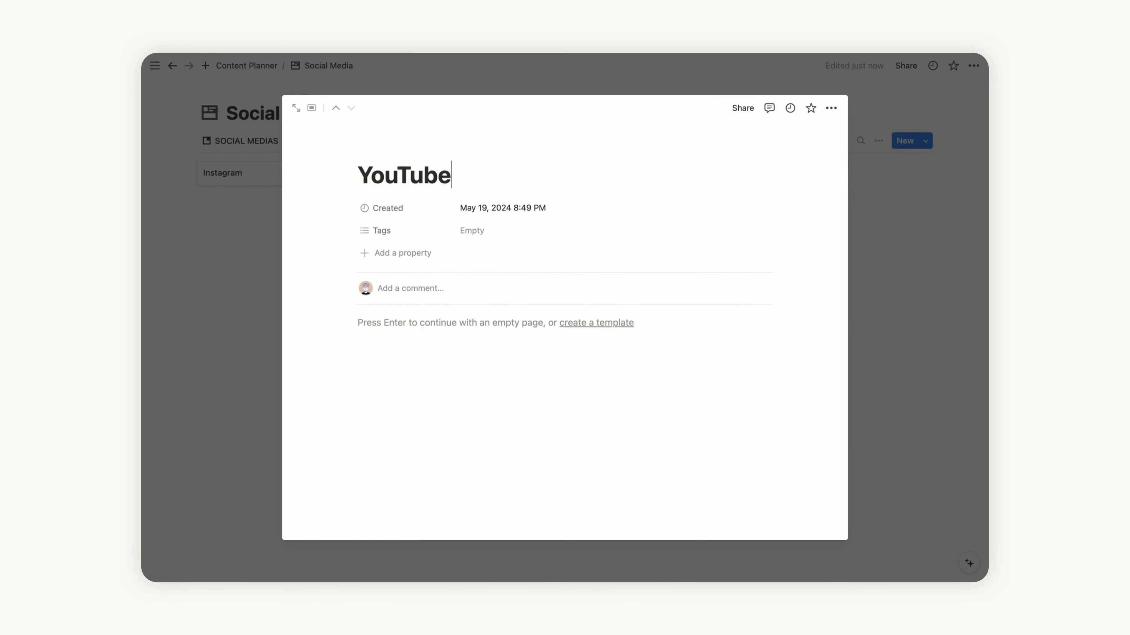
{"action": "left_click", "coordinate": [247, 267]}
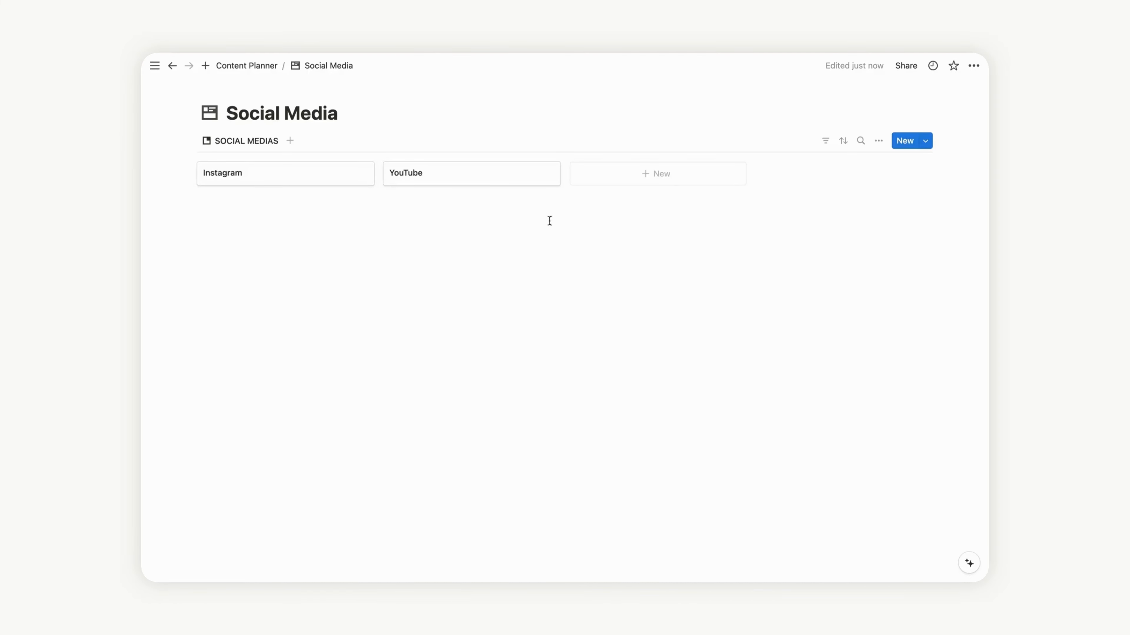
Step: Add two more gallery pages titled Twitter and TikTok
{"action": "left_click", "coordinate": [665, 174]}
{"action": "type", "text": "Twitter"}
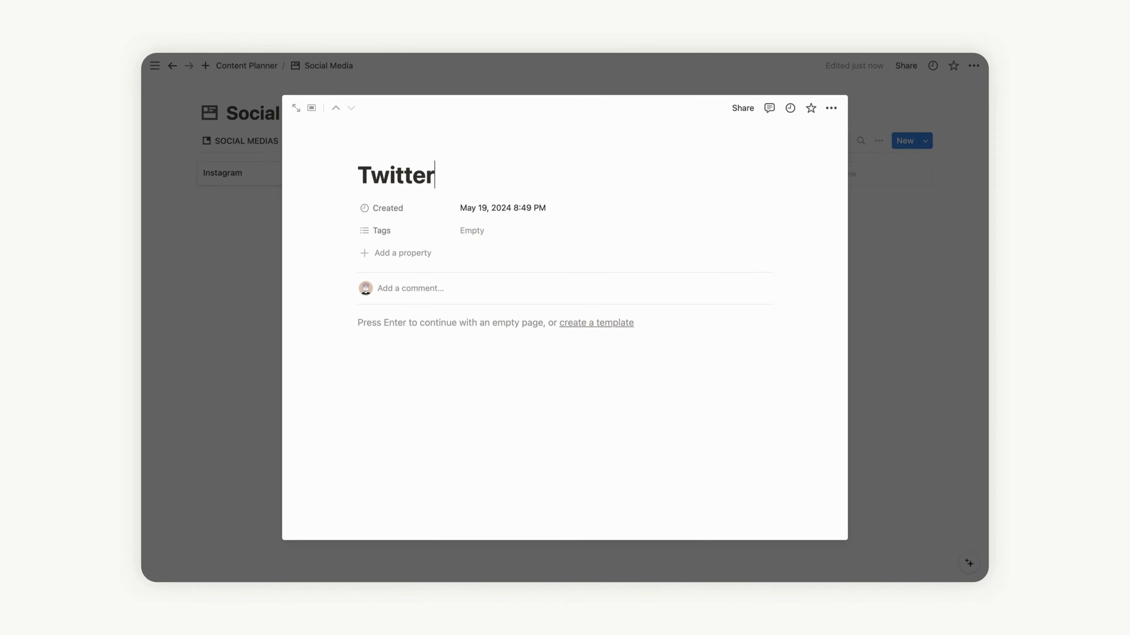
{"action": "left_click", "coordinate": [909, 291]}
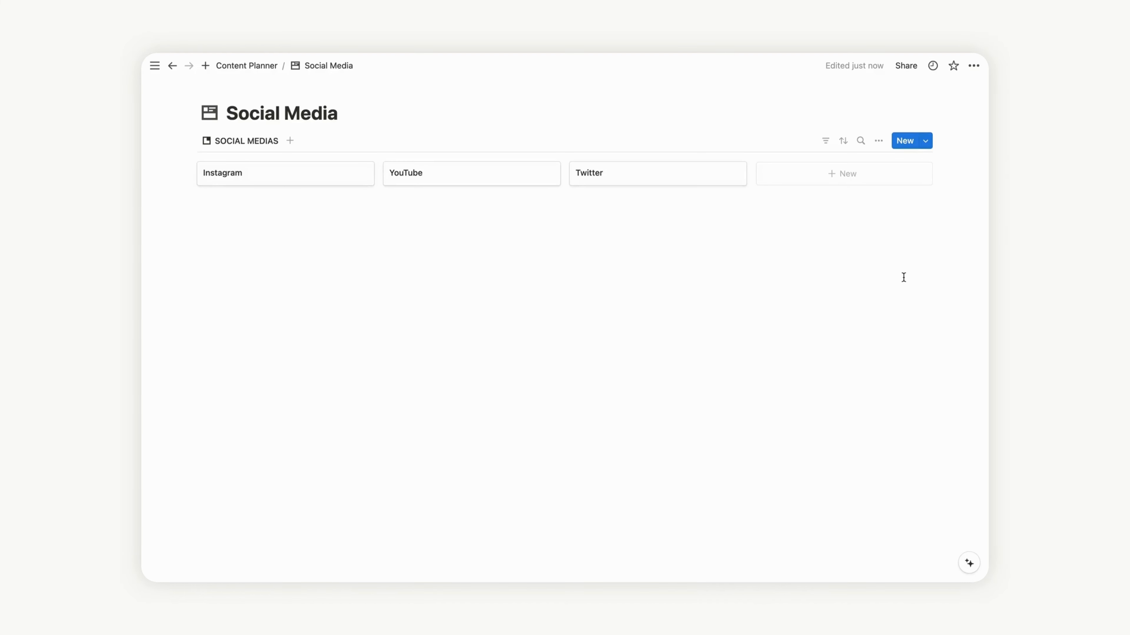
{"action": "left_click", "coordinate": [813, 184]}
{"action": "type", "text": "Ti"}
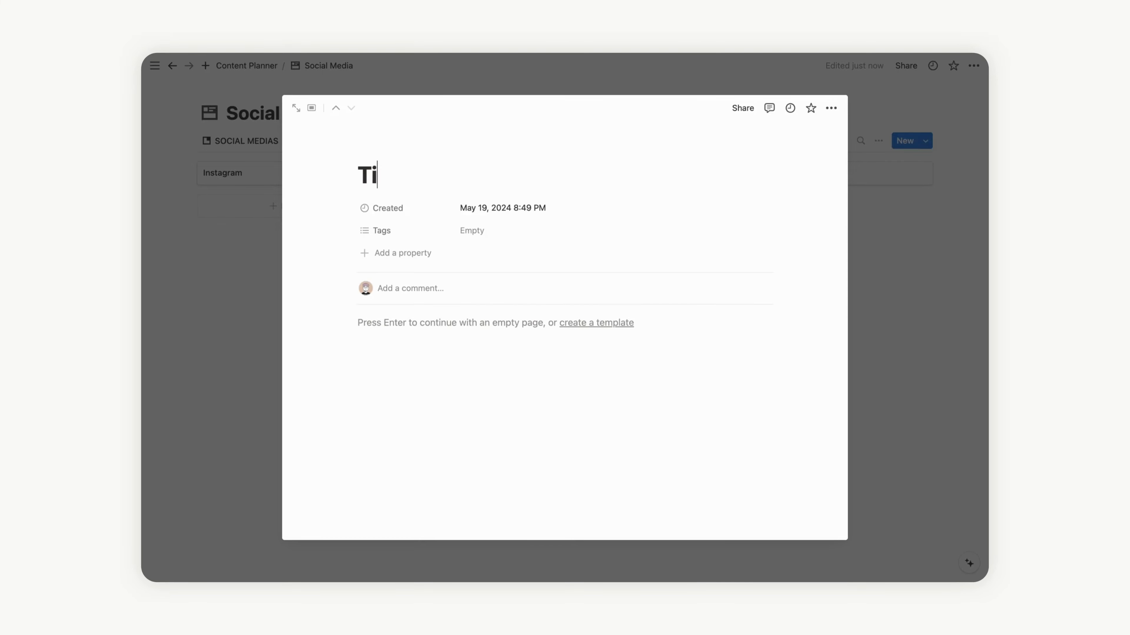
{"action": "type", "text": "kTok"}
{"action": "left_click", "coordinate": [919, 281]}
Step: Add a page titled Linkedin, correcting its spelling, and another page left untitled to the gallery
{"action": "left_click", "coordinate": [369, 202]}
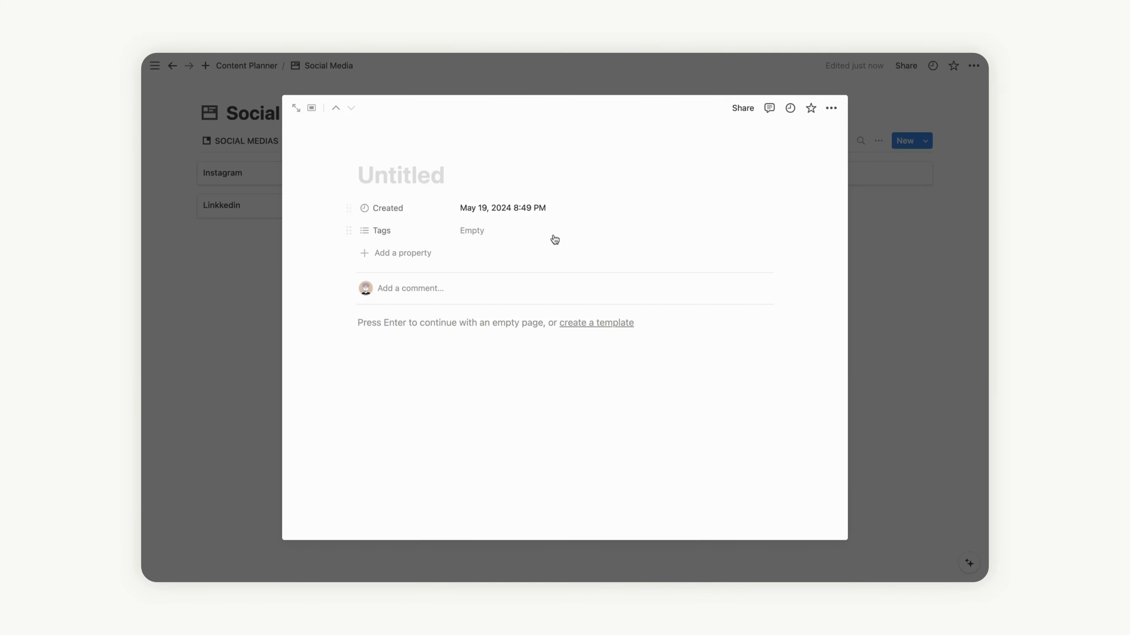
{"action": "left_click", "coordinate": [234, 277]}
{"action": "left_click", "coordinate": [248, 210]}
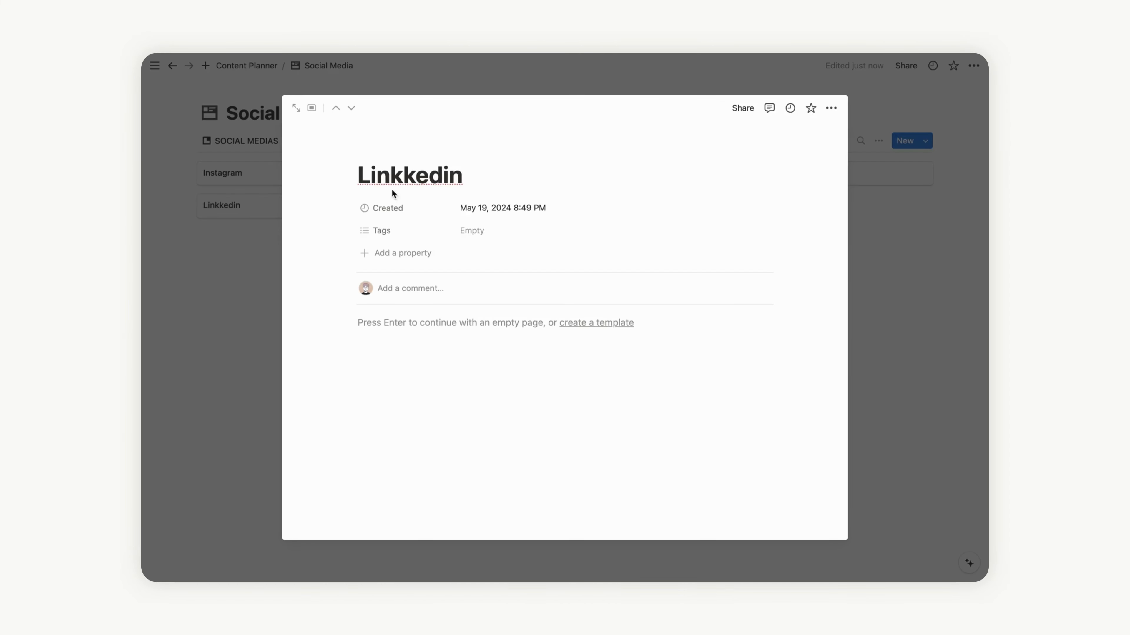
{"action": "left_click", "coordinate": [403, 175]}
{"action": "key", "text": "BackSpace"}
{"action": "left_click", "coordinate": [250, 308]}
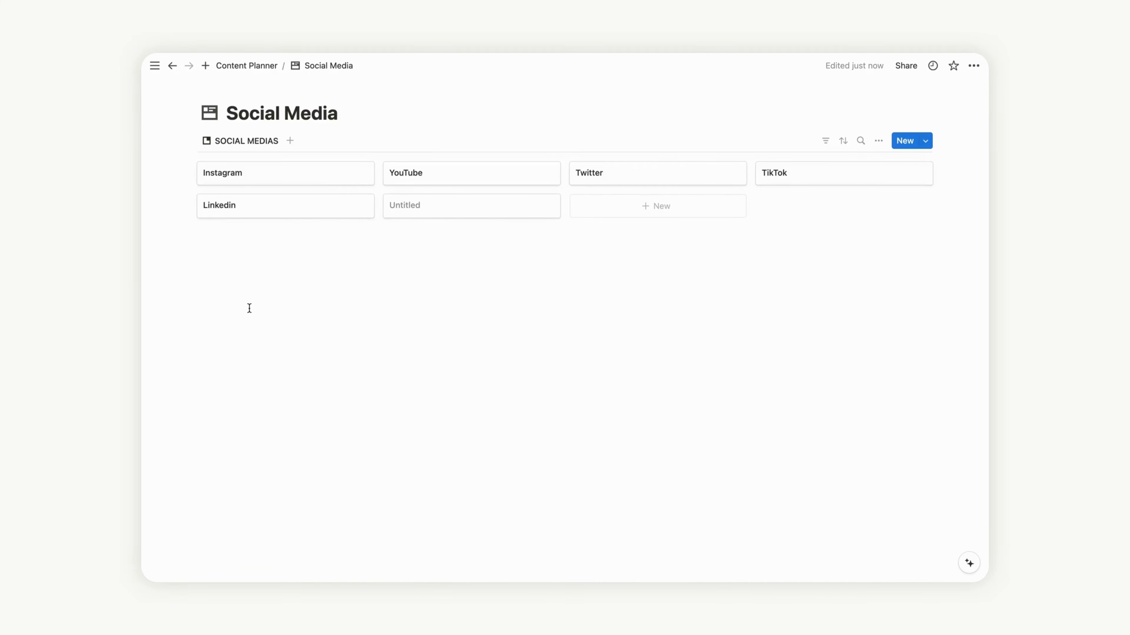
Step: Title the untitled page in the SOCIAL MEDIAS gallery Pinterest and close it
{"action": "left_click", "coordinate": [446, 218]}
{"action": "type", "text": "Pinterest"}
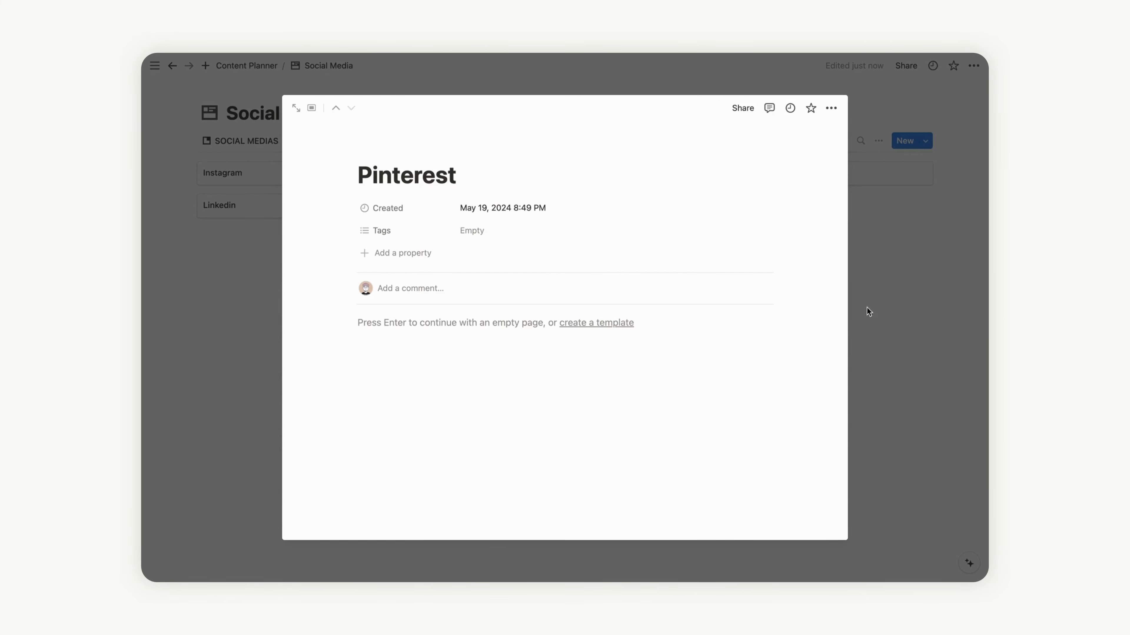
{"action": "left_click", "coordinate": [923, 306]}
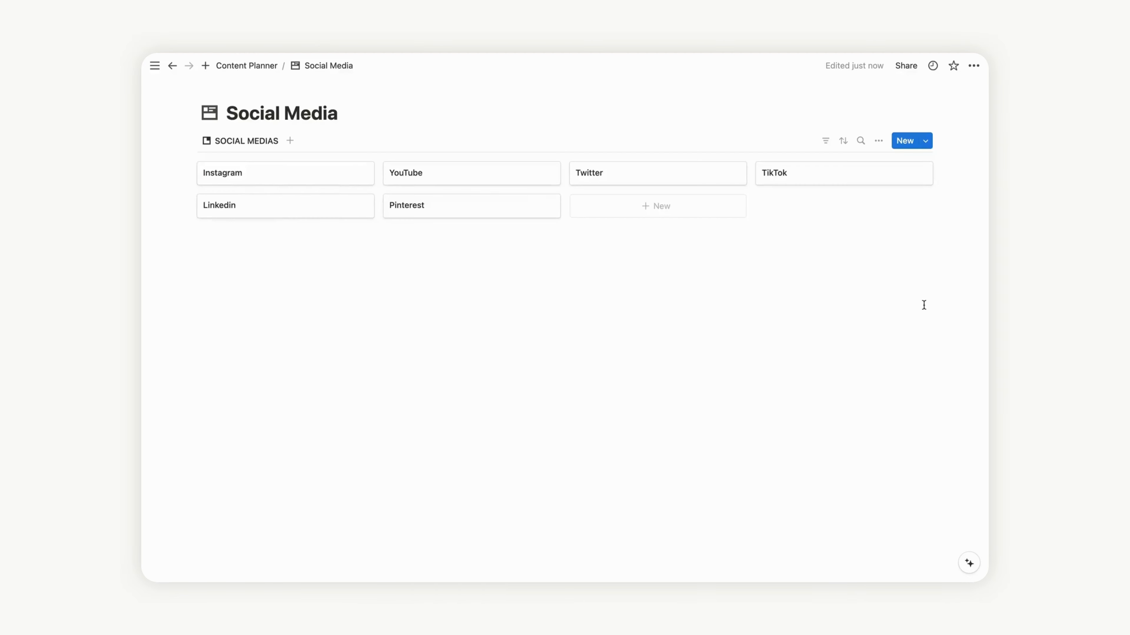
Step: Enlarge the cards of the SOCIAL MEDIAS gallery by one size in its layout options
{"action": "left_click", "coordinate": [878, 141]}
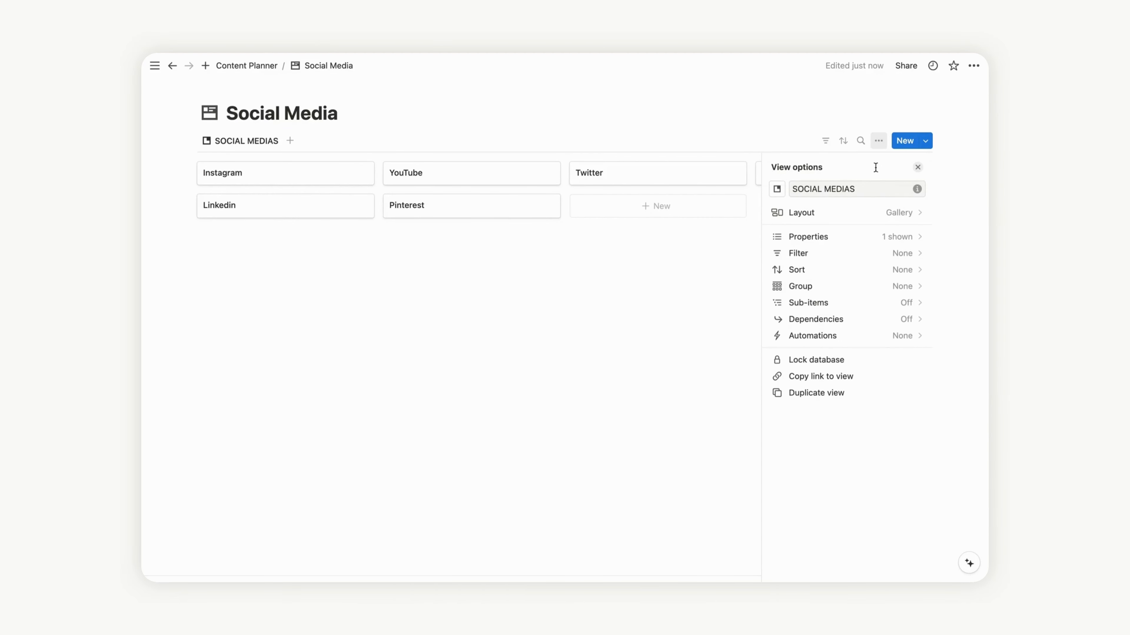
{"action": "left_click", "coordinate": [861, 214]}
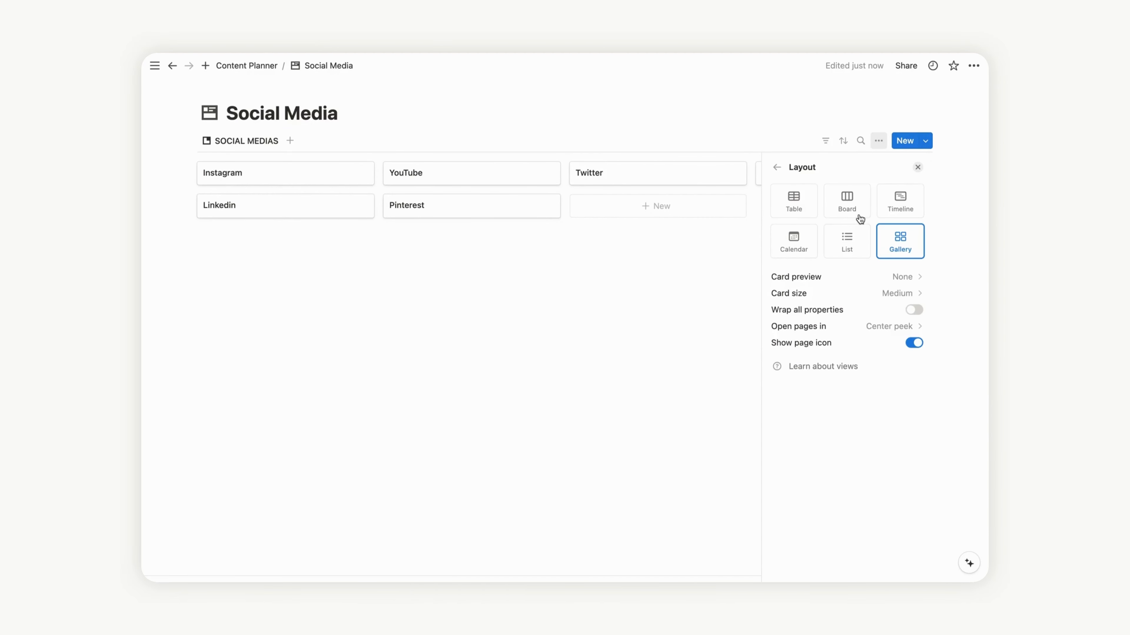
{"action": "left_click", "coordinate": [911, 293]}
{"action": "left_click", "coordinate": [871, 350]}
{"action": "left_click", "coordinate": [648, 314]}
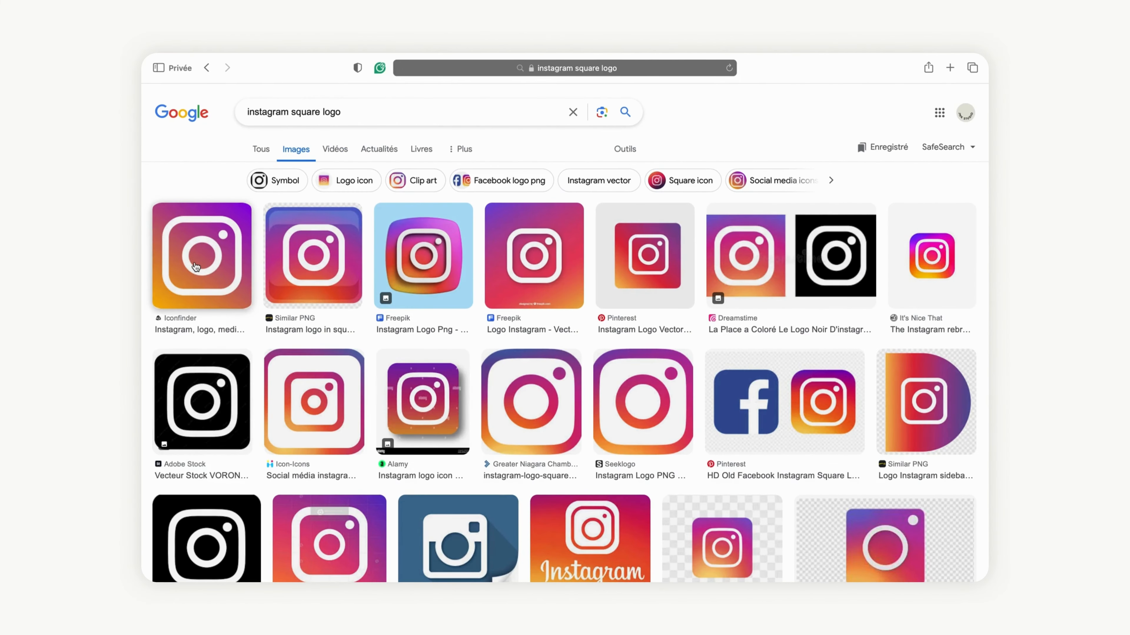
Step: In the browser's image results for instagram square logo, copy the image address of the Iconfinder logo
{"action": "left_click", "coordinate": [781, 272]}
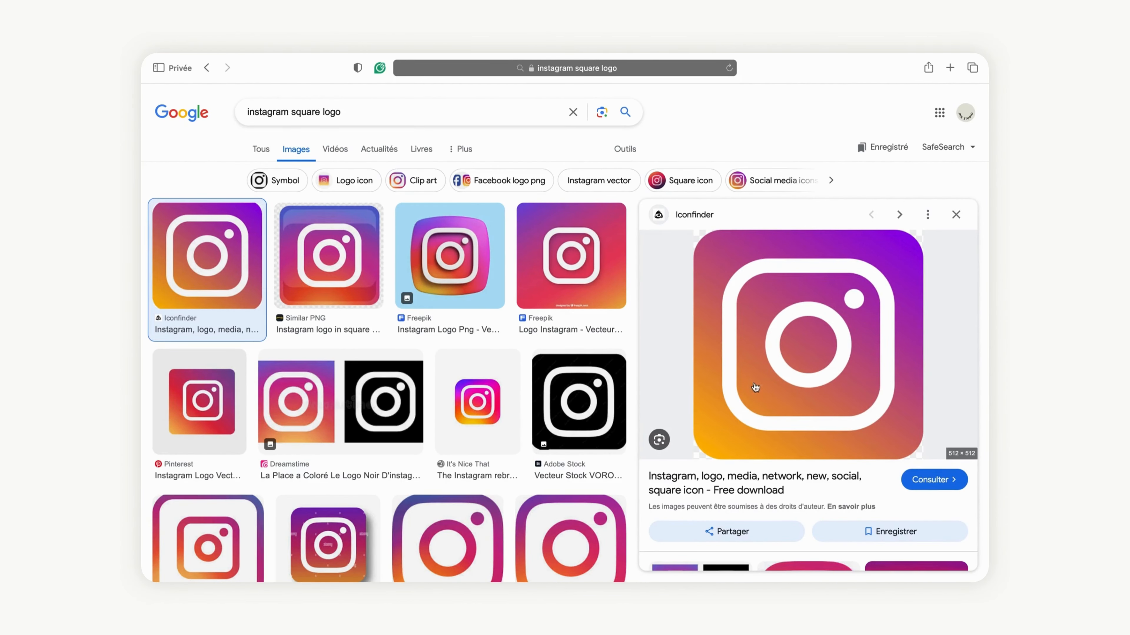
{"action": "right_click", "coordinate": [814, 404]}
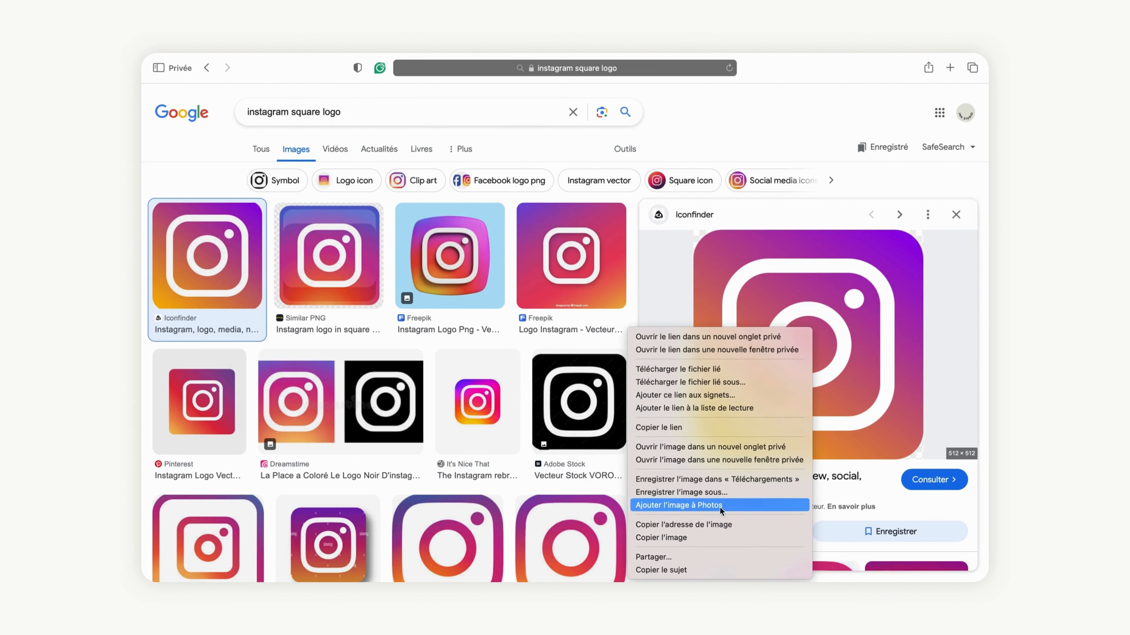
{"action": "left_click", "coordinate": [752, 526]}
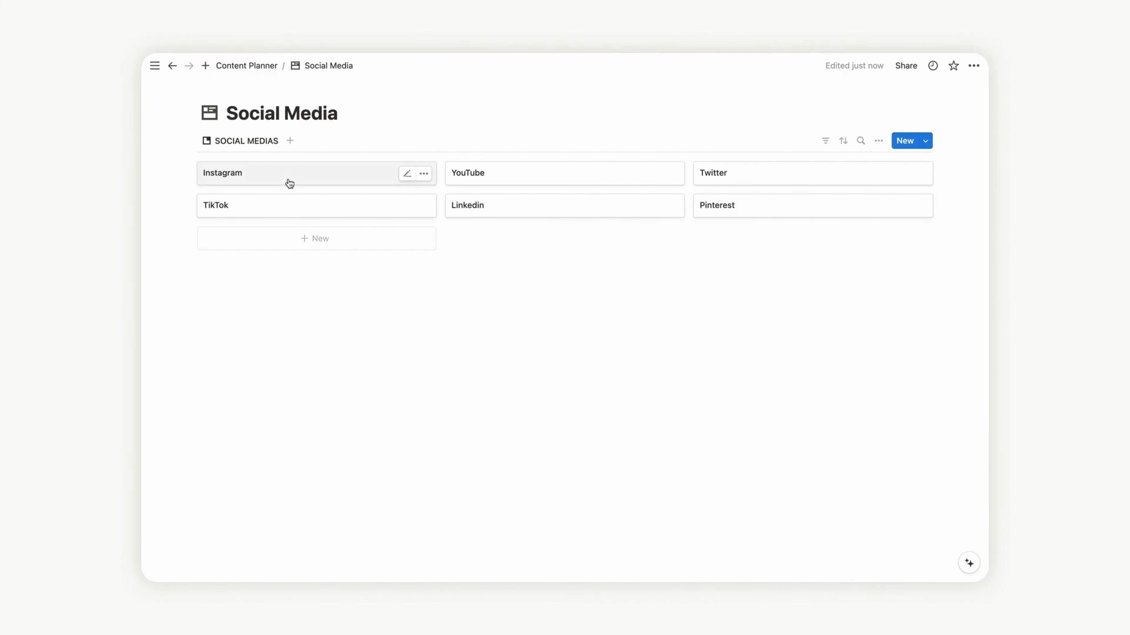
Step: Give the Instagram page in the gallery the Instagram logo as its custom icon and close the page
{"action": "left_click", "coordinate": [290, 183]}
{"action": "left_click", "coordinate": [380, 154]}
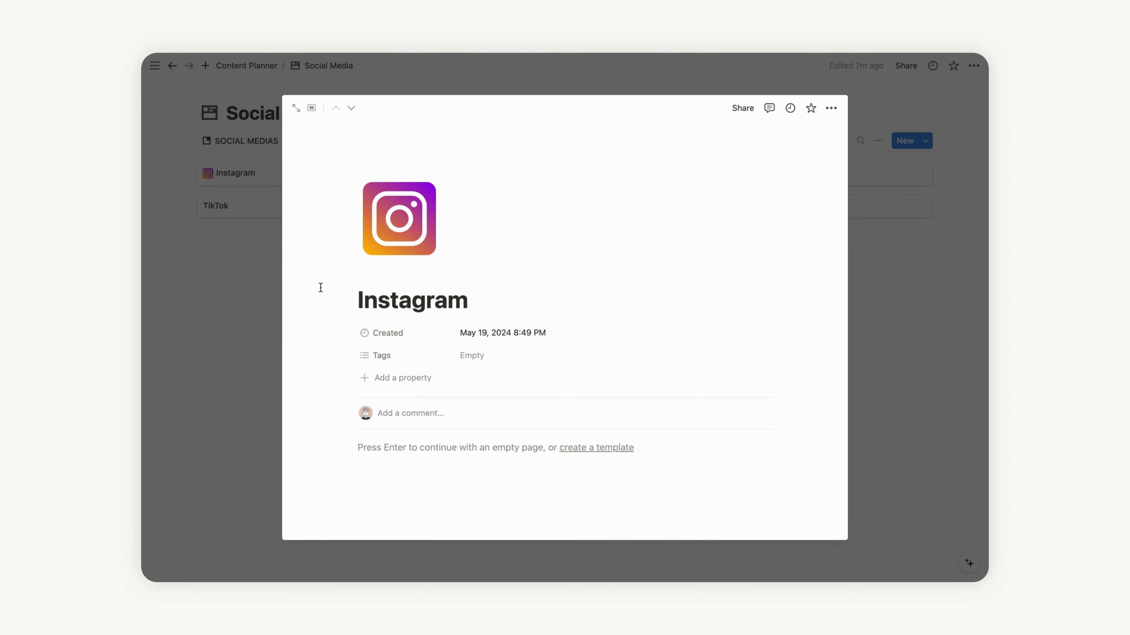
{"action": "left_click", "coordinate": [215, 326]}
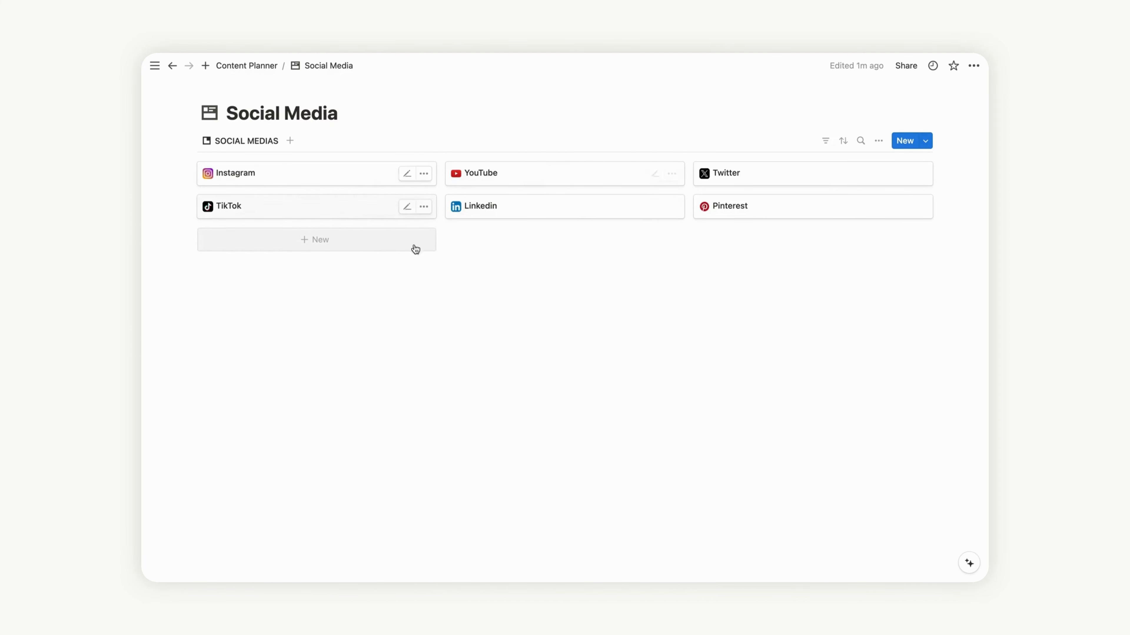
Step: Return to the main Content Planner page and add a sub-page titled Content Hub
{"action": "left_click", "coordinate": [247, 66]}
{"action": "left_click", "coordinate": [250, 260]}
{"action": "type", "text": "/"}
{"action": "left_click", "coordinate": [268, 340]}
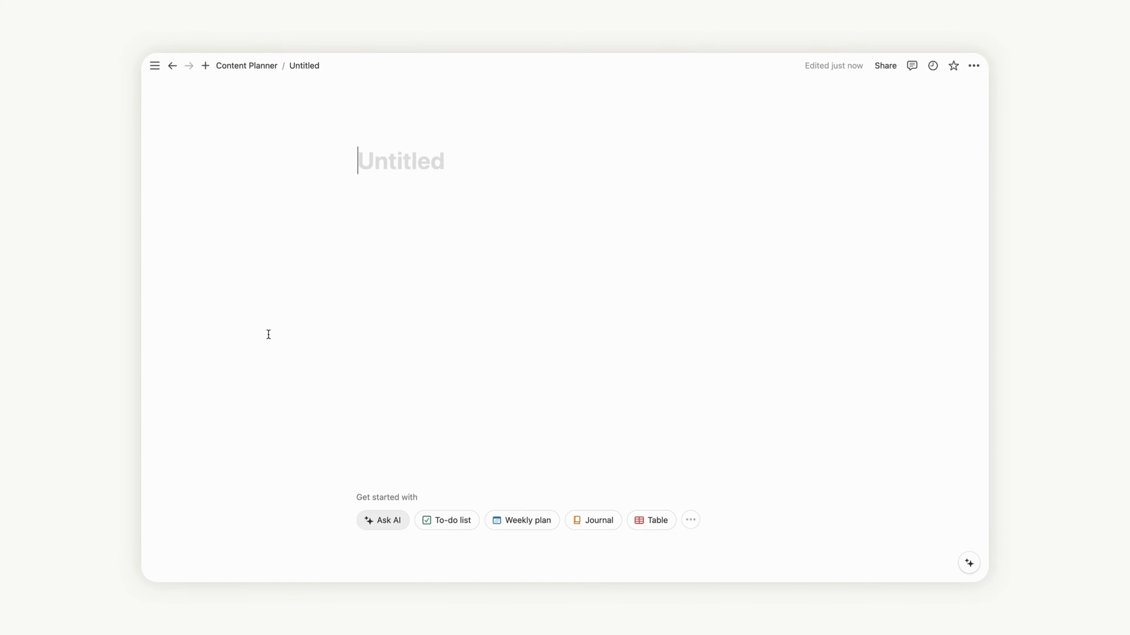
{"action": "type", "text": "Con"}
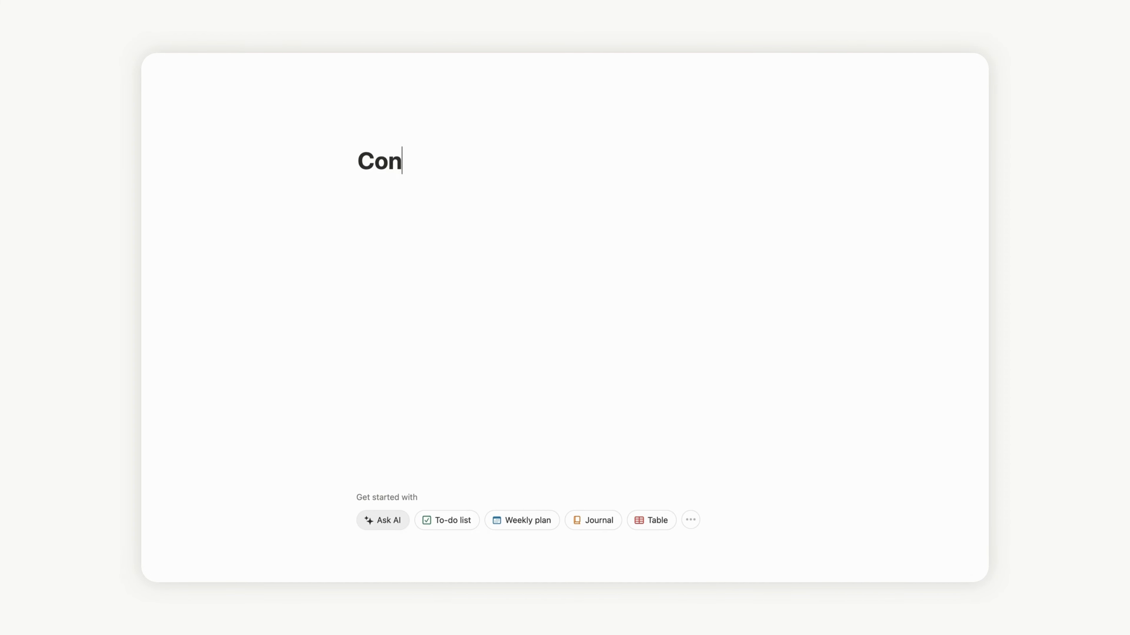
{"action": "type", "text": "tent Hub"}
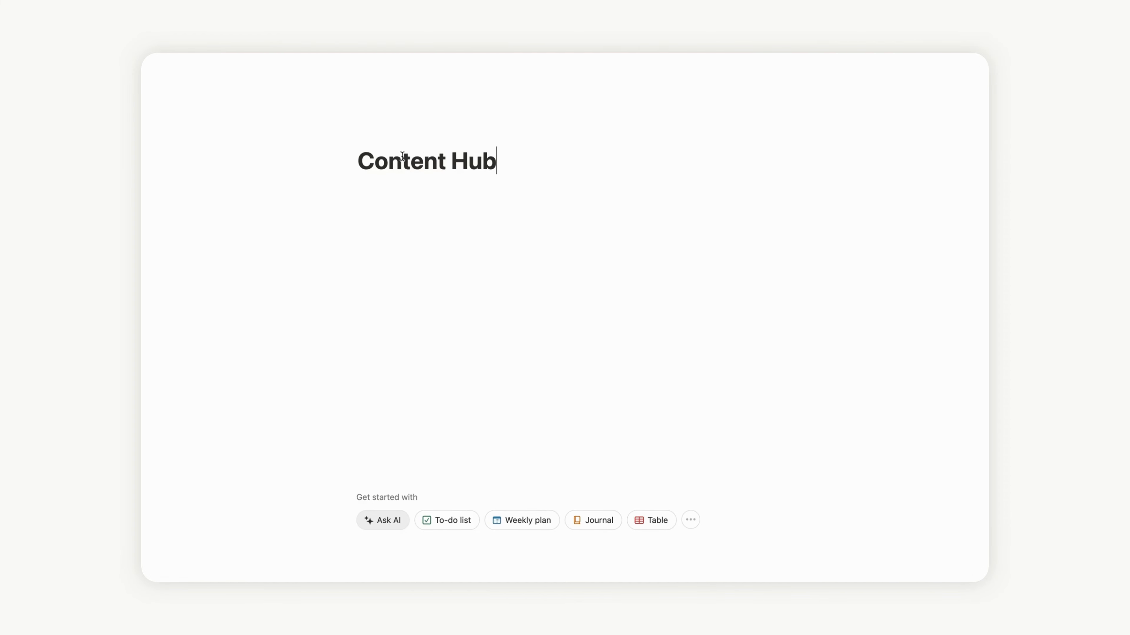
Step: Insert a sub-page titled Content Planner inside the Content Hub page
{"action": "key", "text": "Return"}
{"action": "type", "text": "/"}
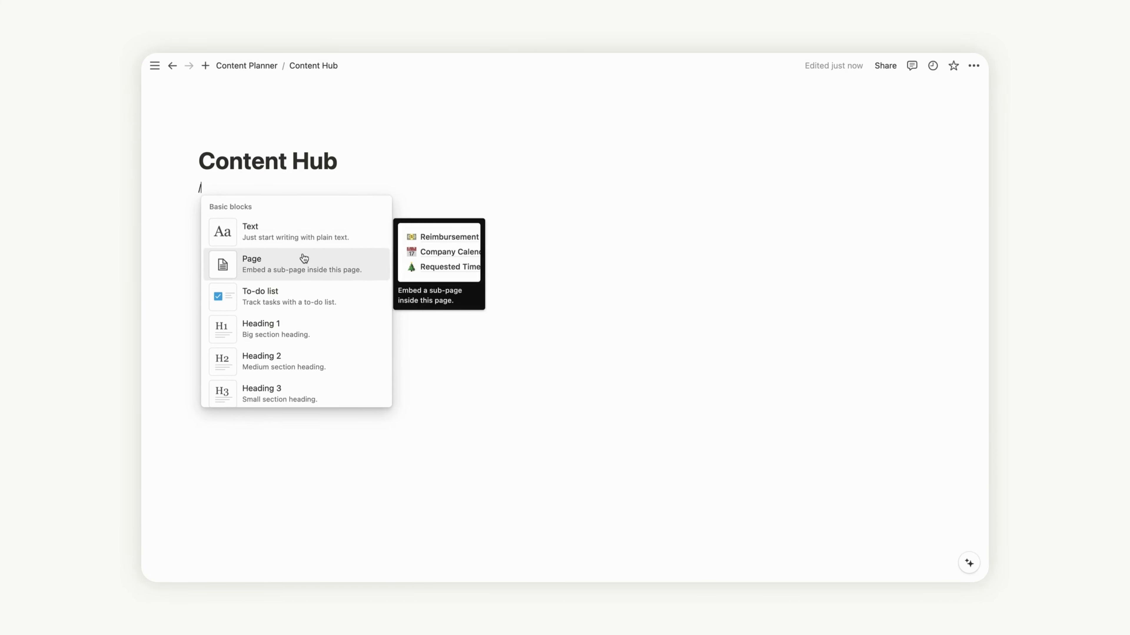
{"action": "left_click", "coordinate": [306, 267]}
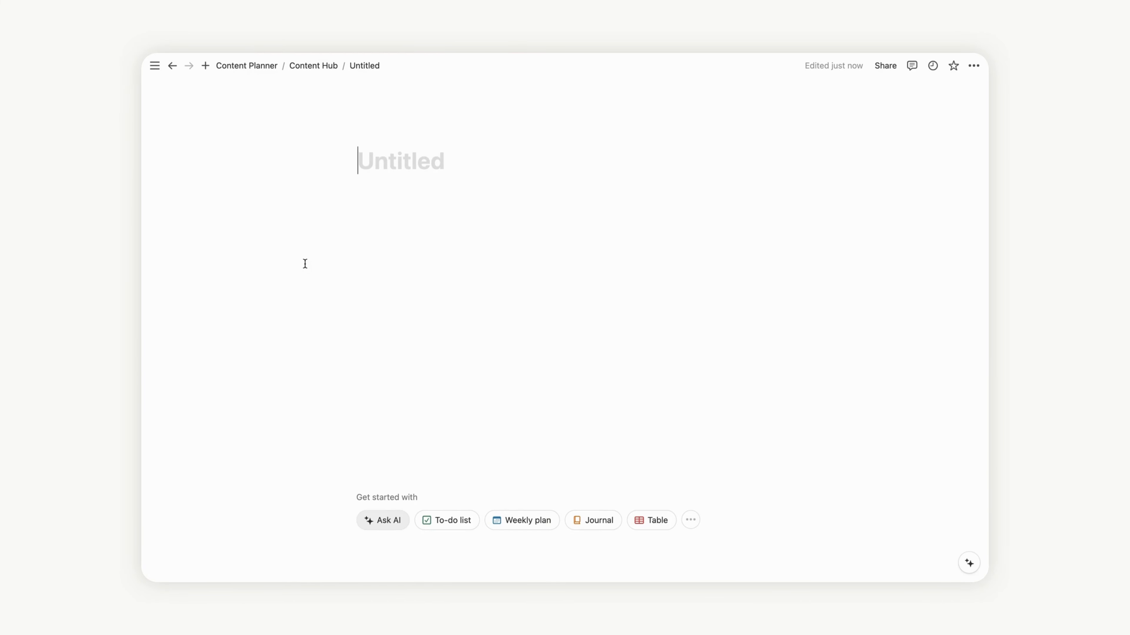
{"action": "type", "text": "Conten"}
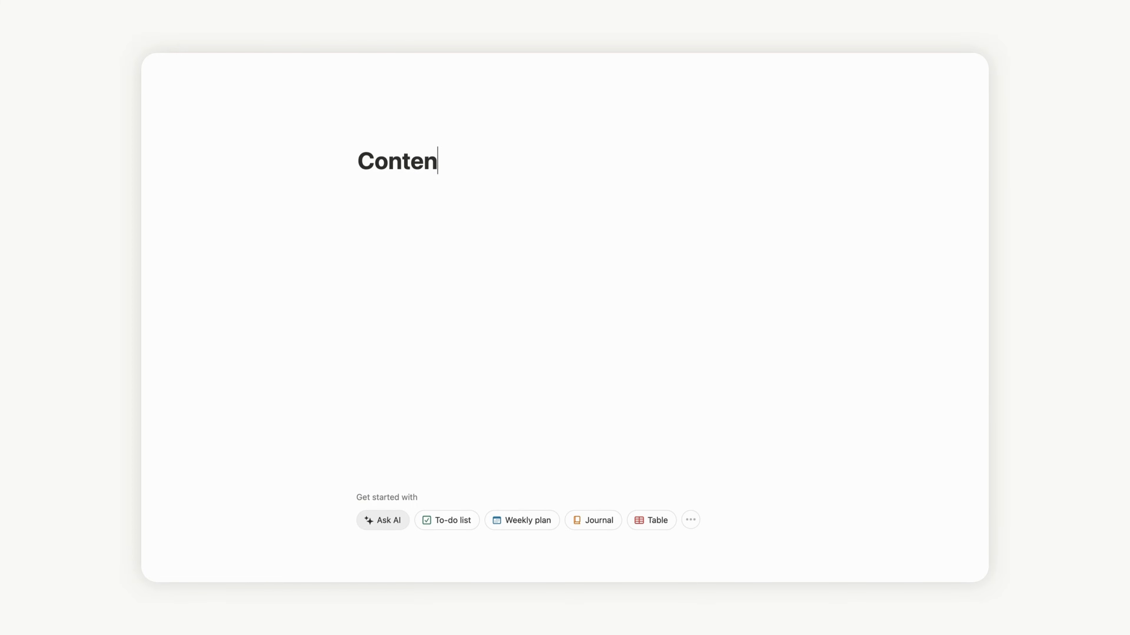
{"action": "type", "text": "t Planner"}
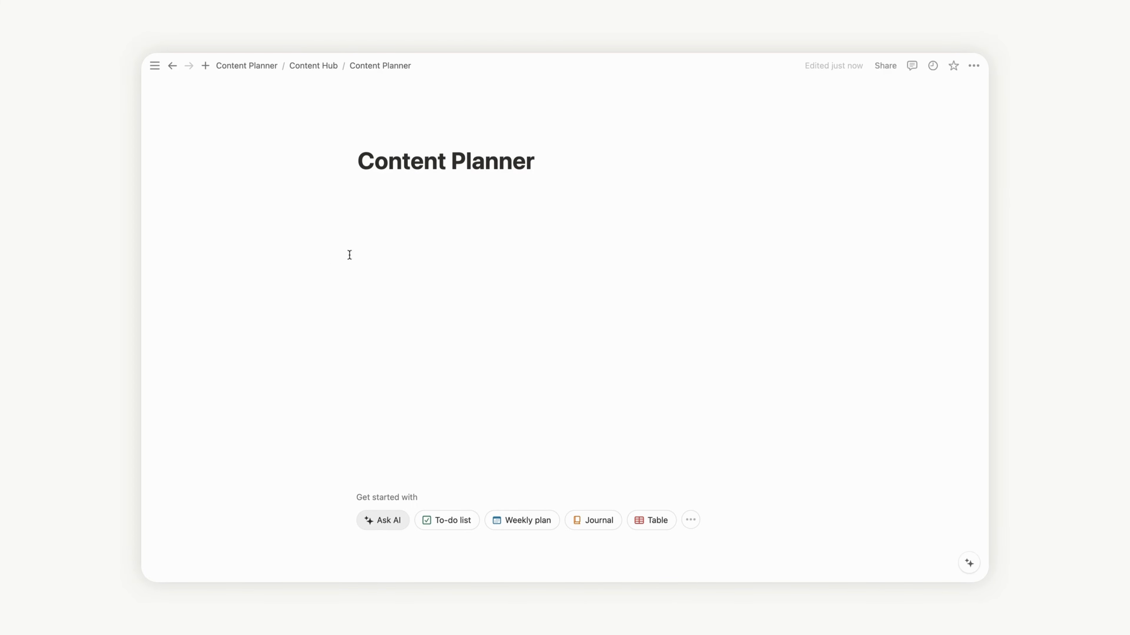
Step: Give the new Content Planner sub-page a calendar icon, filtering the icon set by cale
{"action": "left_click", "coordinate": [372, 135]}
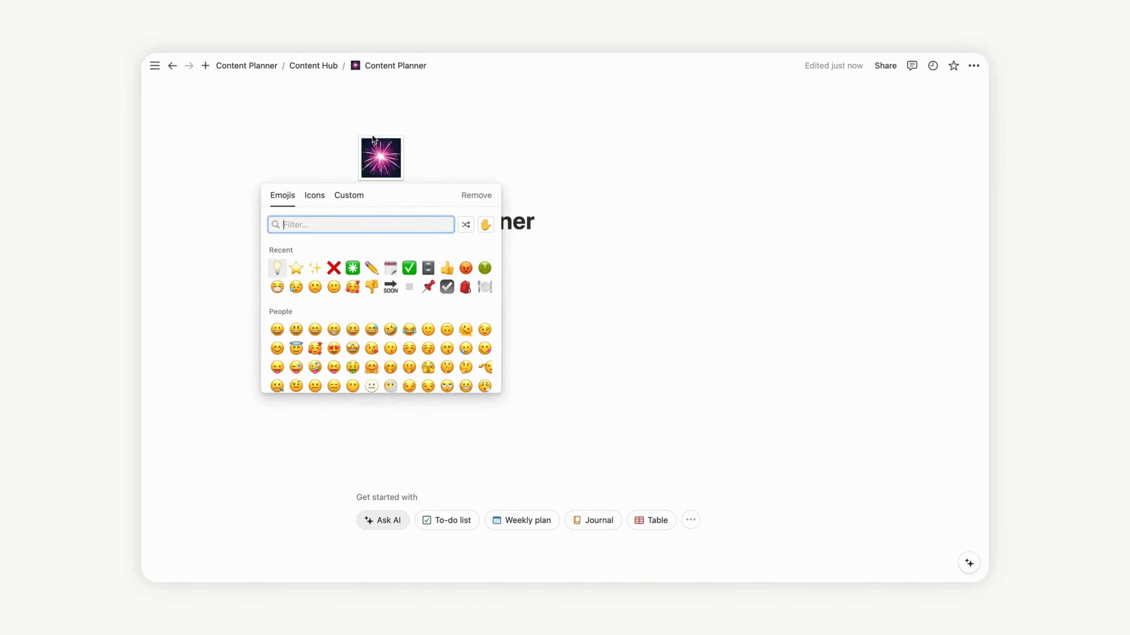
{"action": "left_click", "coordinate": [315, 196]}
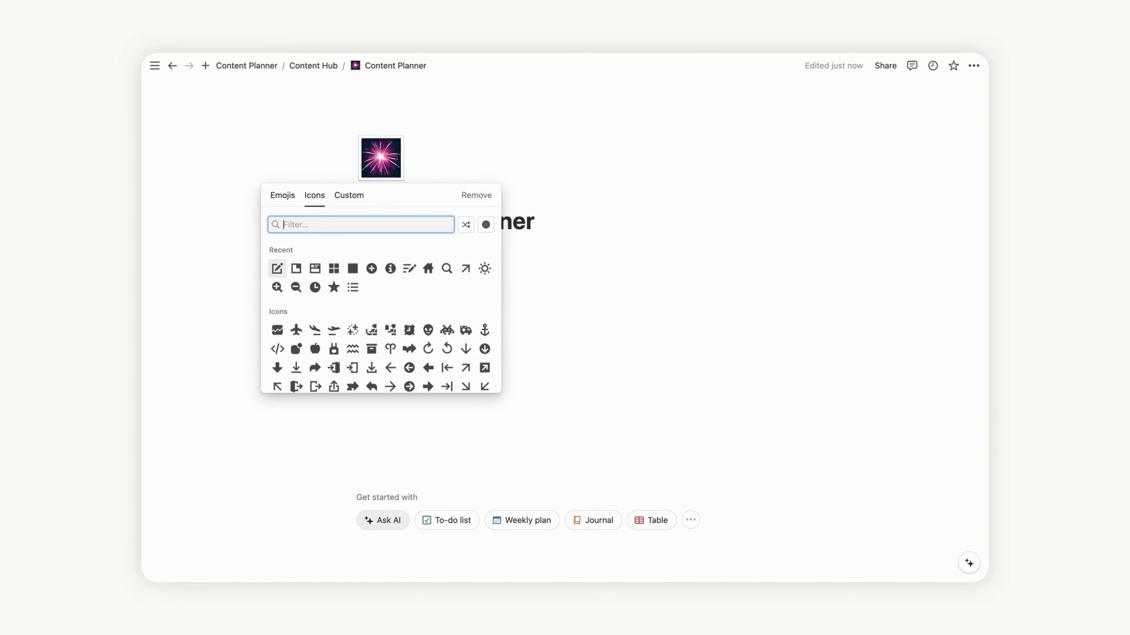
{"action": "type", "text": "cale"}
{"action": "left_click", "coordinate": [334, 252]}
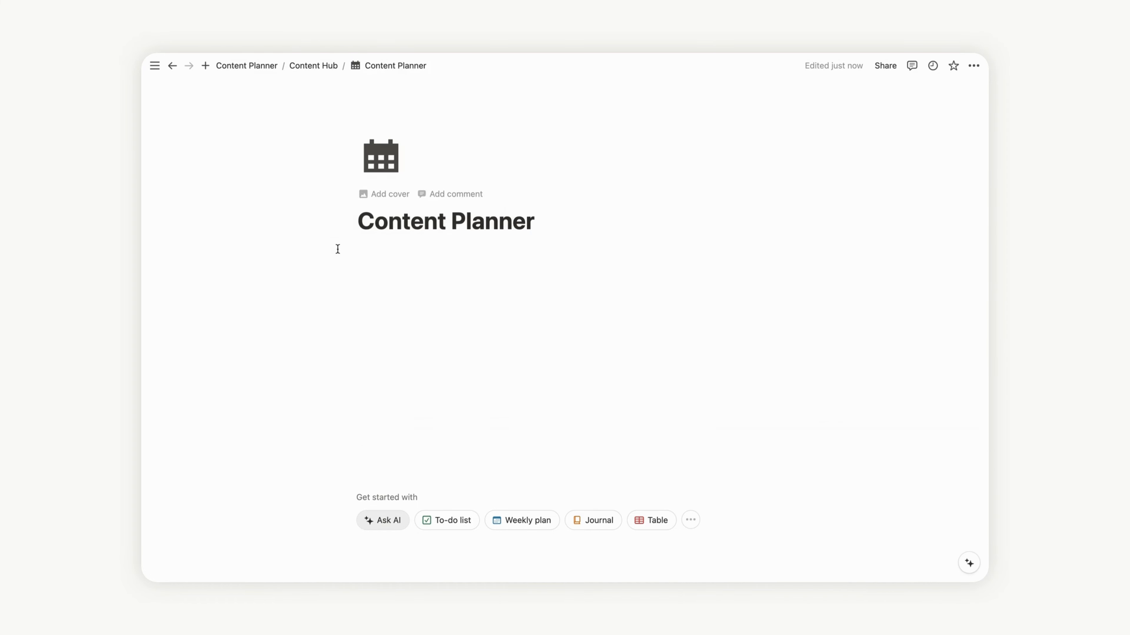
Step: Turn the Content Planner sub-page into a new blank gallery database and delete its default sample pages
{"action": "left_click", "coordinate": [692, 522]}
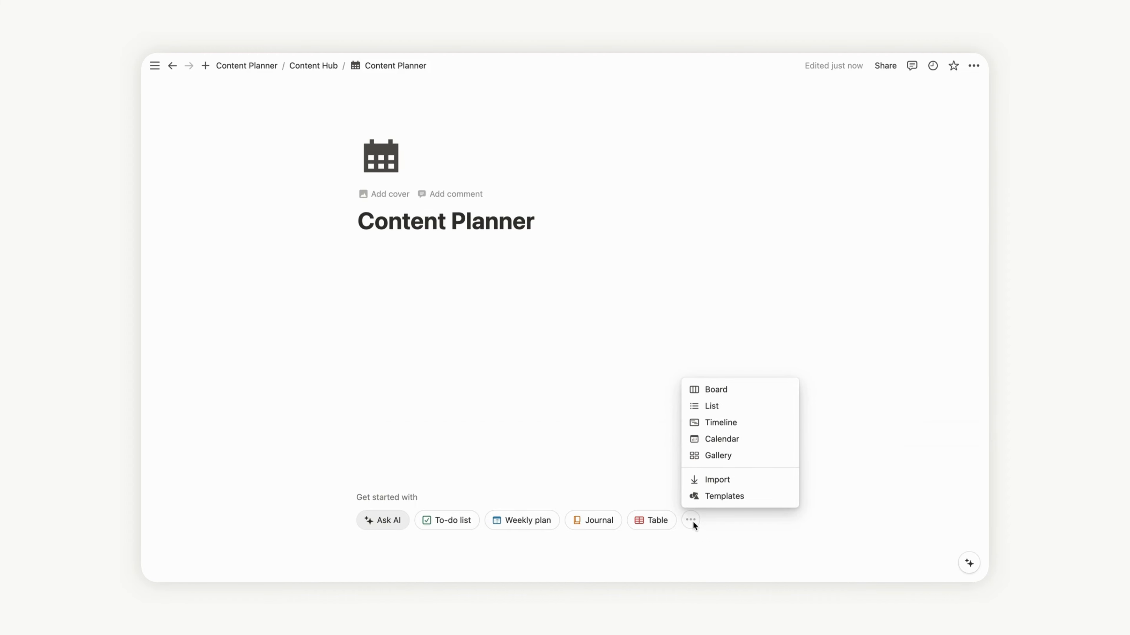
{"action": "left_click", "coordinate": [718, 456]}
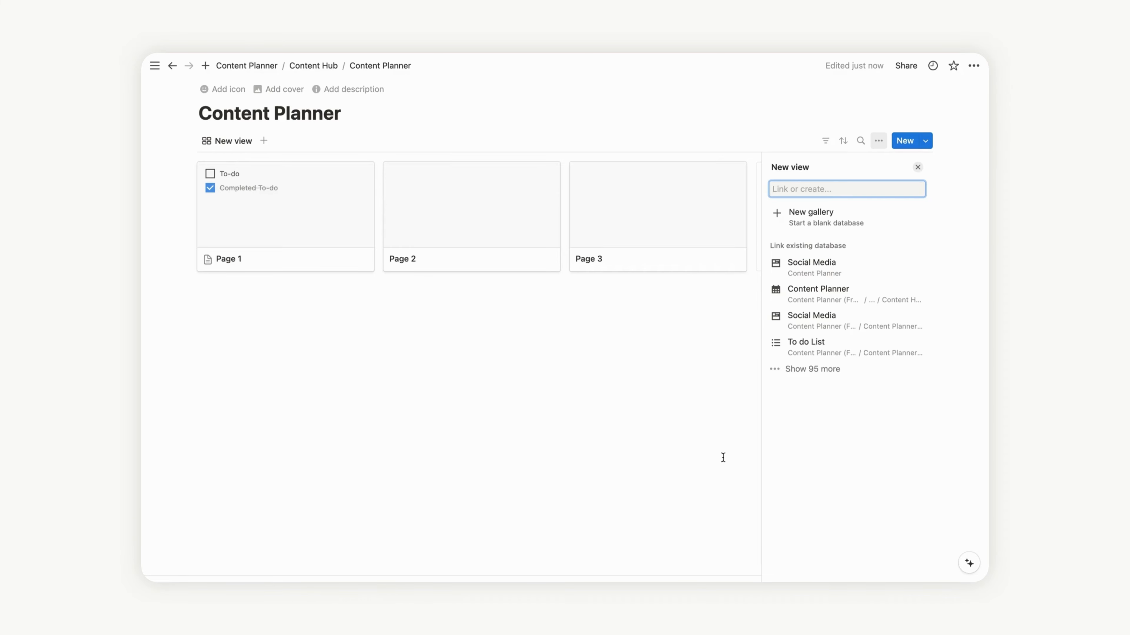
{"action": "left_click", "coordinate": [699, 346]}
{"action": "left_click_drag", "start_coordinate": [770, 335], "coordinate": [245, 204]}
{"action": "key", "text": "Delete"}
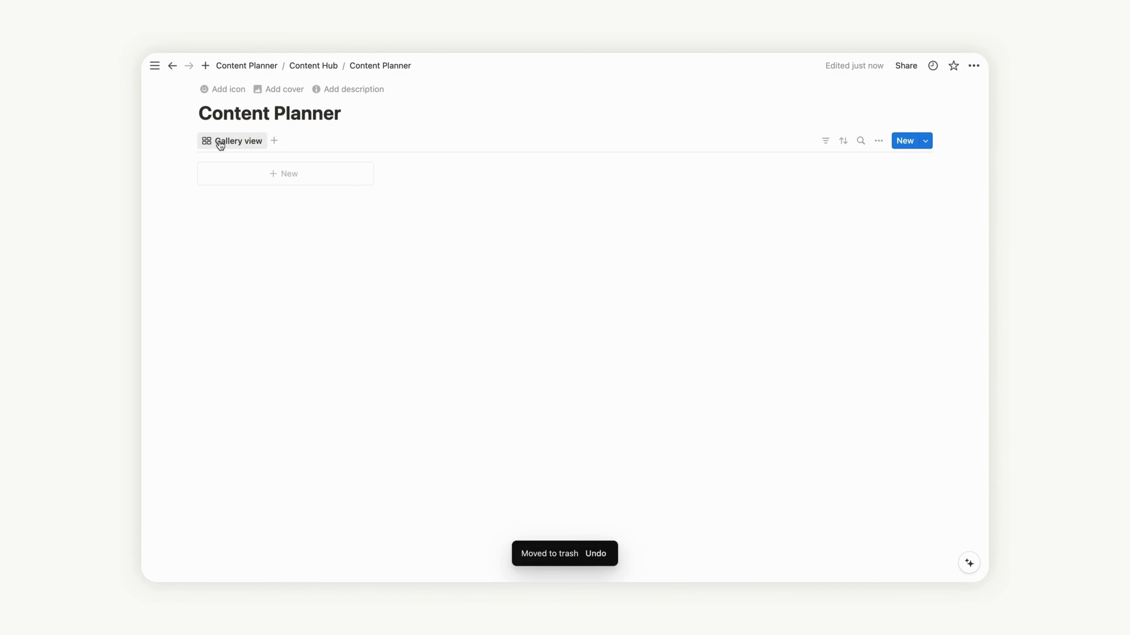
Step: Rename the gallery view as BOARD and give it the table icon, filtering the icons by tab
{"action": "left_click", "coordinate": [221, 142]}
{"action": "left_click", "coordinate": [235, 179]}
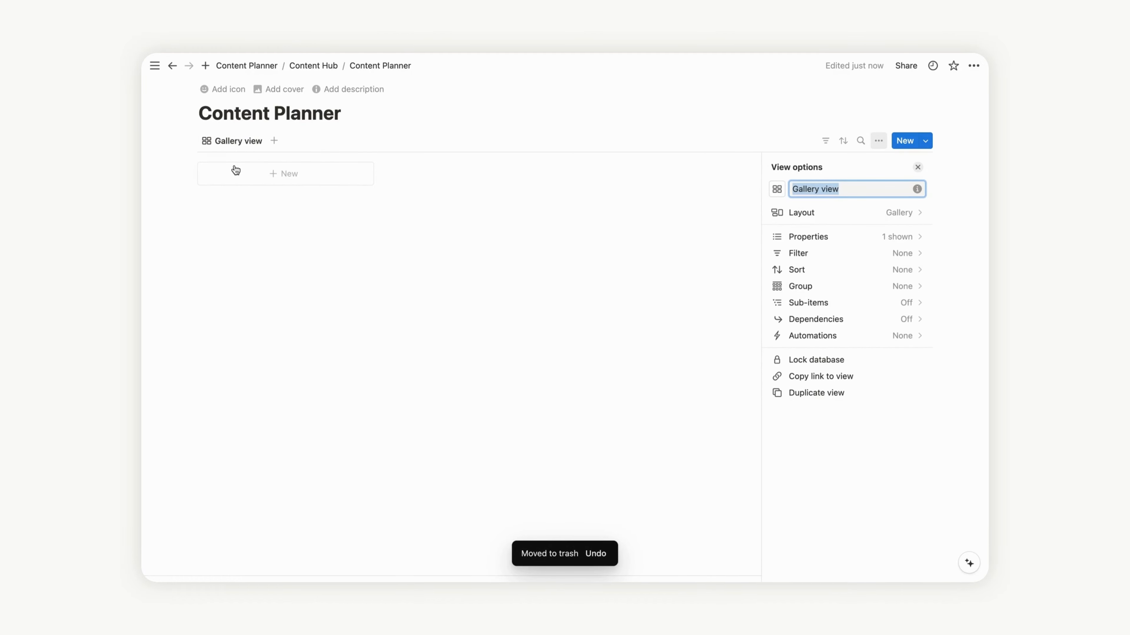
{"action": "type", "text": "BOARD"}
{"action": "left_click", "coordinate": [778, 190]}
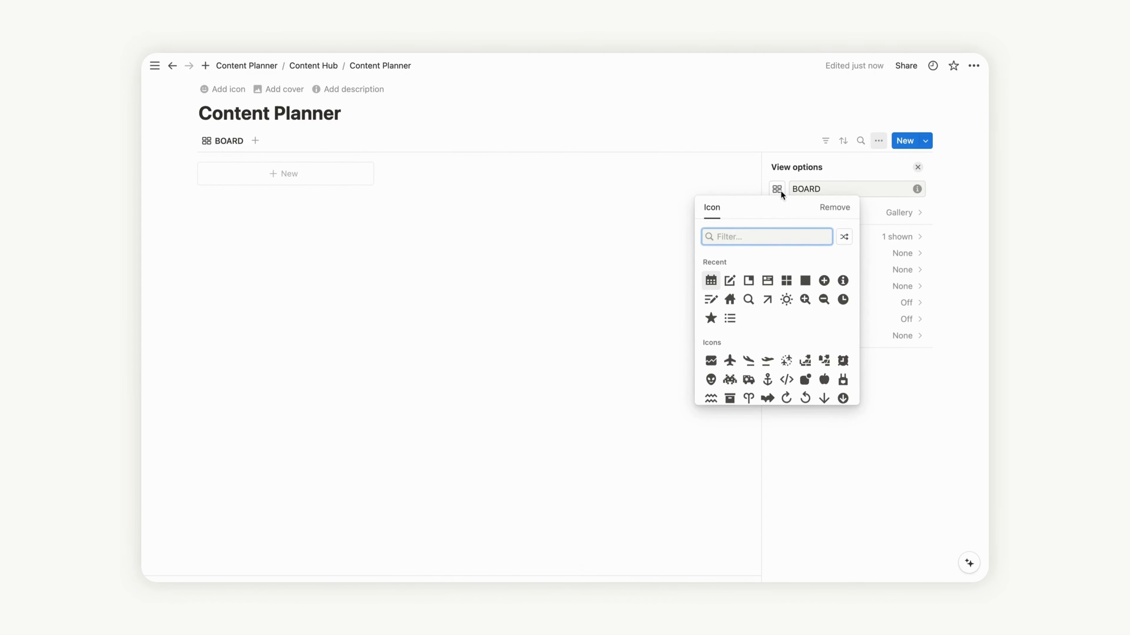
{"action": "type", "text": "tab"}
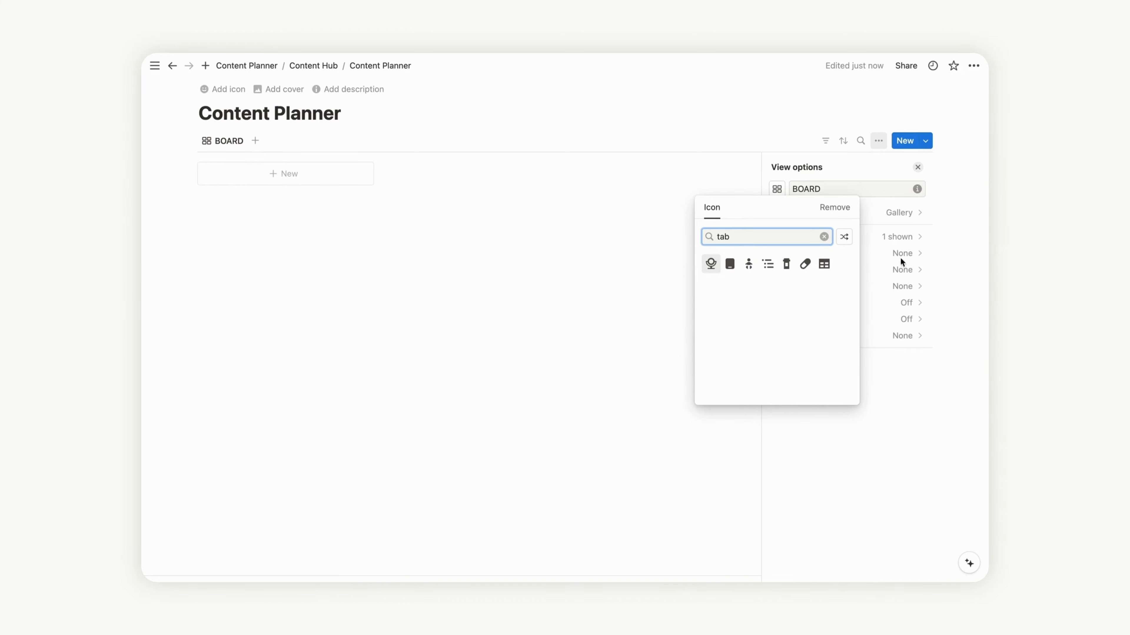
{"action": "left_click", "coordinate": [823, 264]}
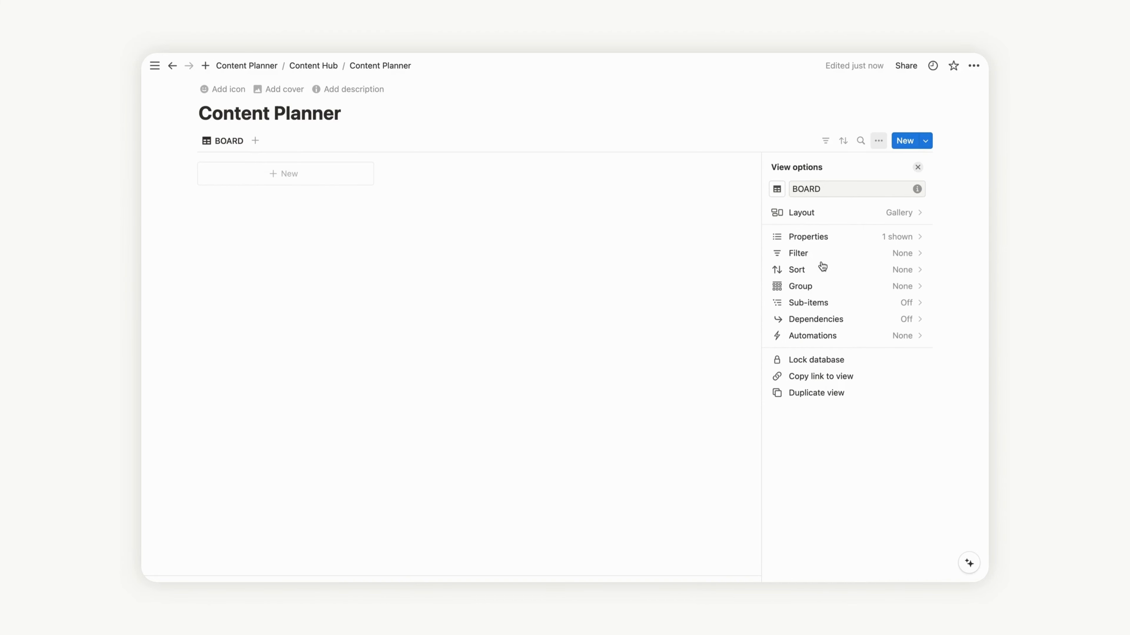
Step: Set the calendar icon as the icon of the Content Planner database
{"action": "left_click", "coordinate": [225, 91]}
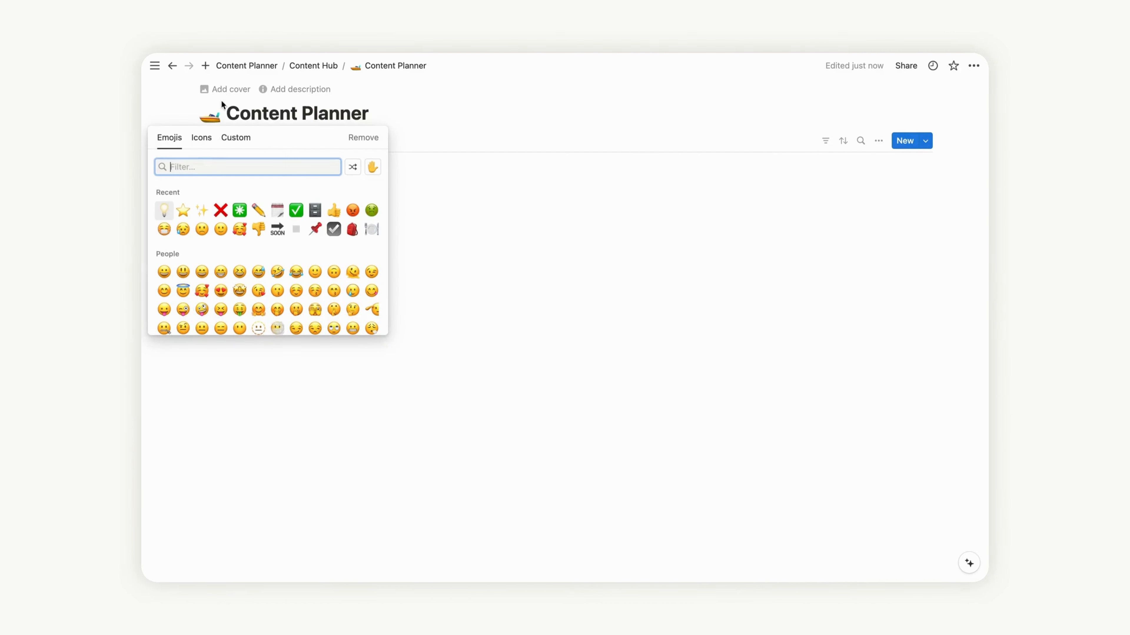
{"action": "left_click", "coordinate": [202, 139]}
{"action": "left_click", "coordinate": [181, 211]}
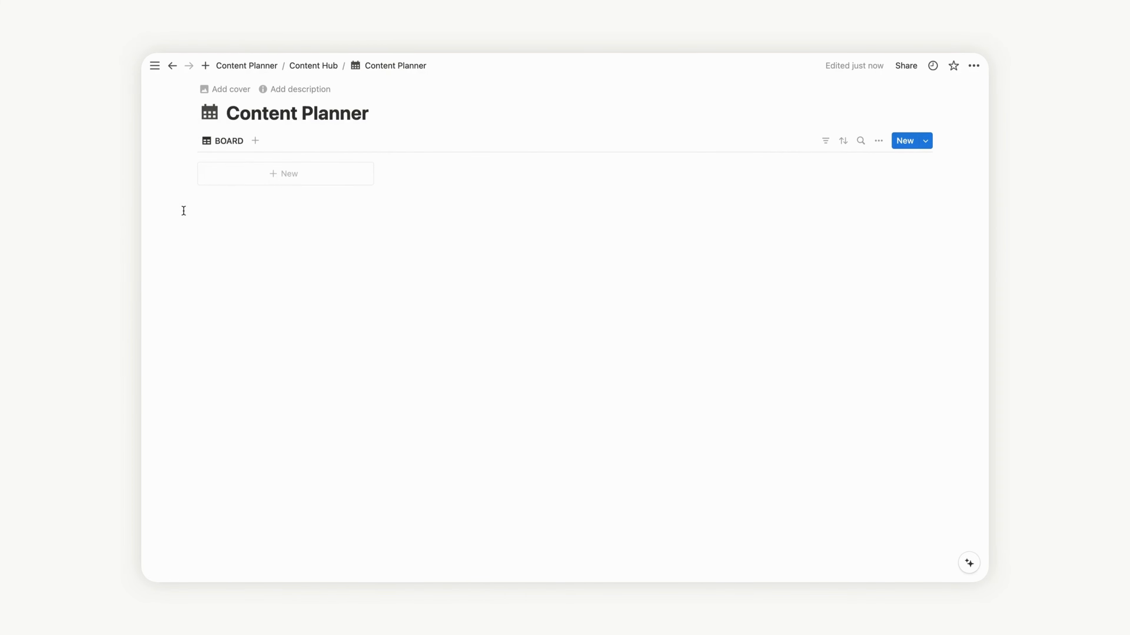
Step: Add a new page to the BOARD gallery and delete its Created and Tags properties
{"action": "left_click", "coordinate": [310, 184]}
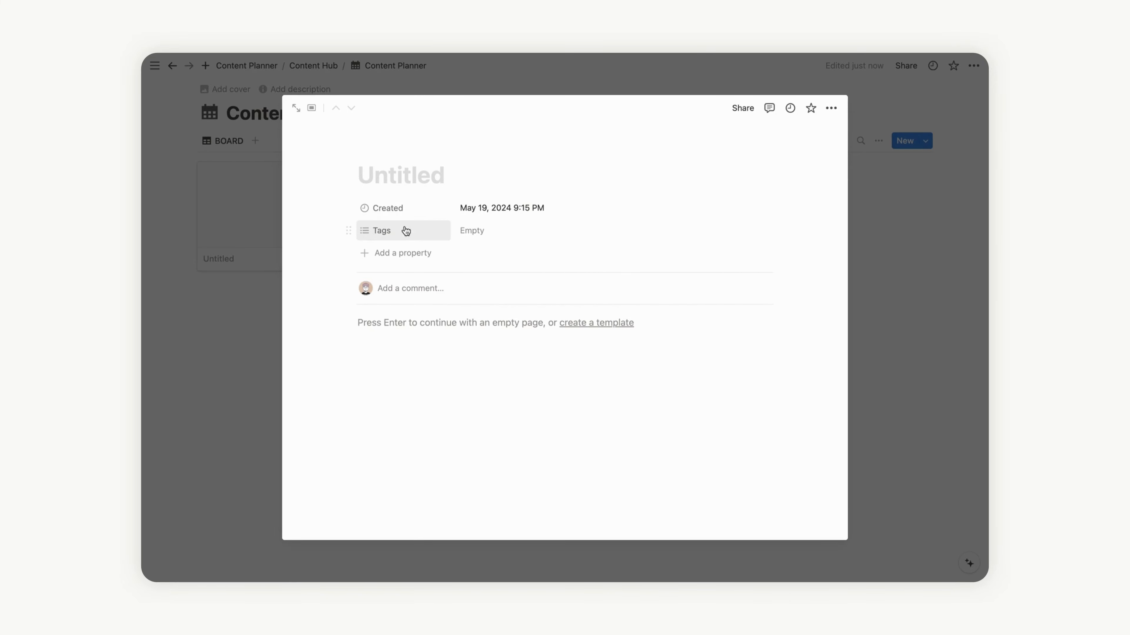
{"action": "left_click", "coordinate": [349, 208]}
{"action": "left_click", "coordinate": [383, 304]}
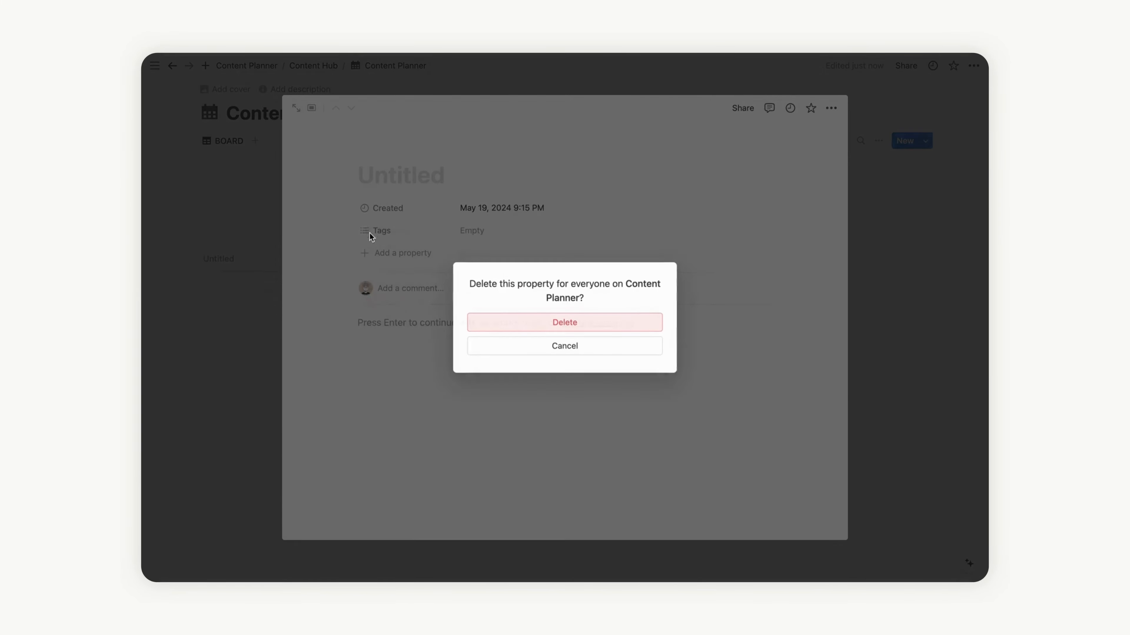
{"action": "left_click", "coordinate": [526, 324]}
{"action": "left_click", "coordinate": [355, 209]}
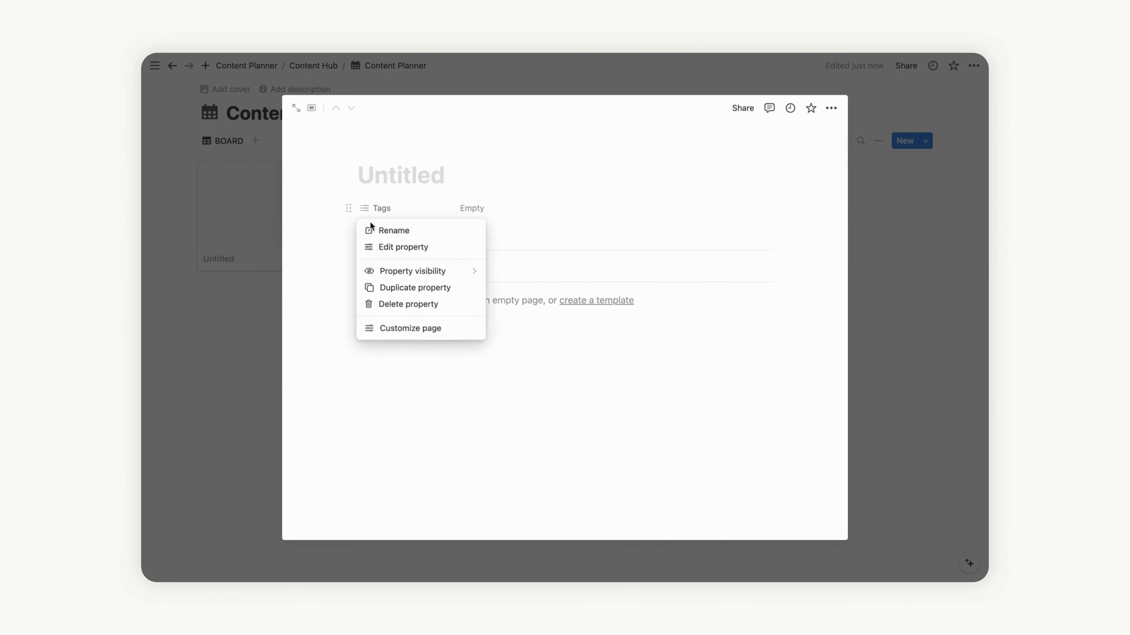
{"action": "left_click", "coordinate": [407, 305]}
{"action": "left_click", "coordinate": [503, 322]}
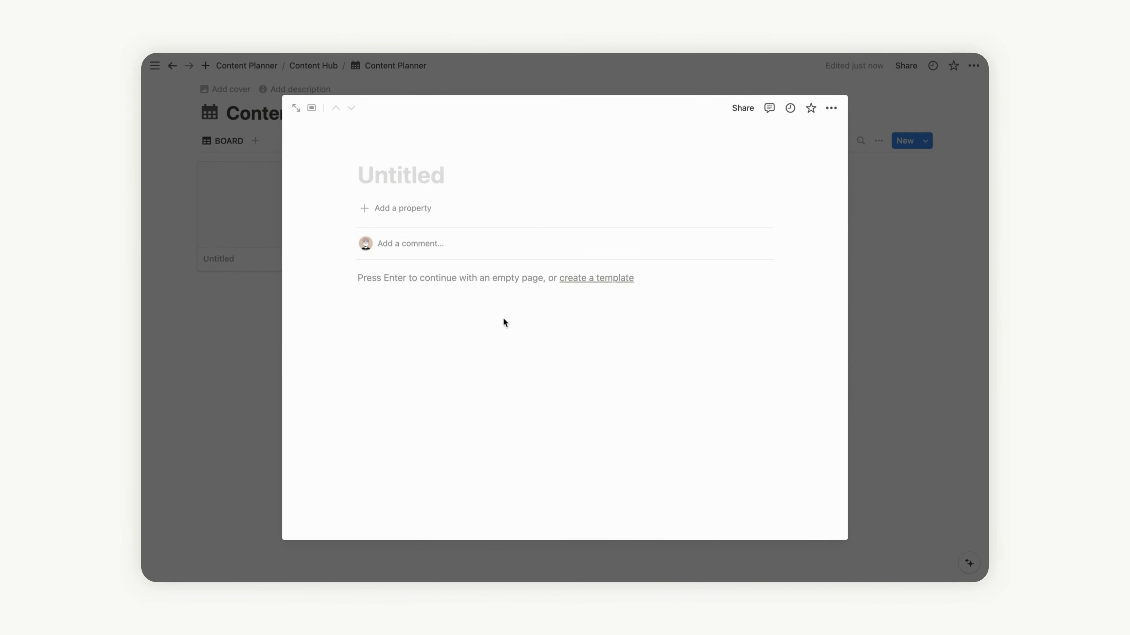
Step: Add a Files & media property named Visual to the untitled page
{"action": "left_click", "coordinate": [388, 208]}
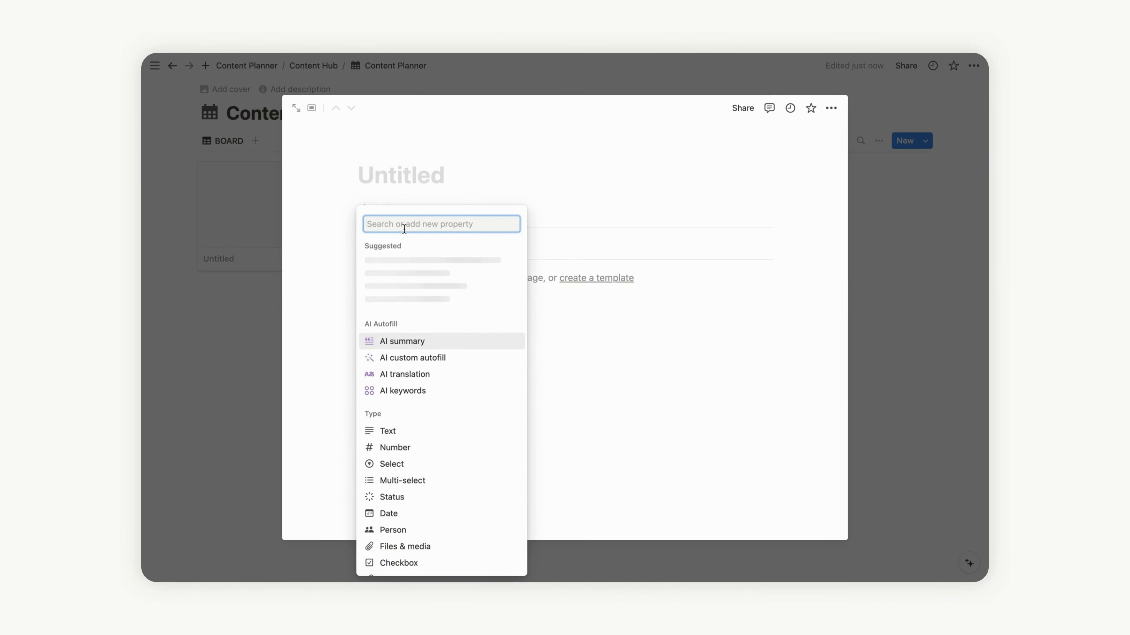
{"action": "scroll", "coordinate": [445, 516], "scroll_direction": "down", "scroll_amount": 5}
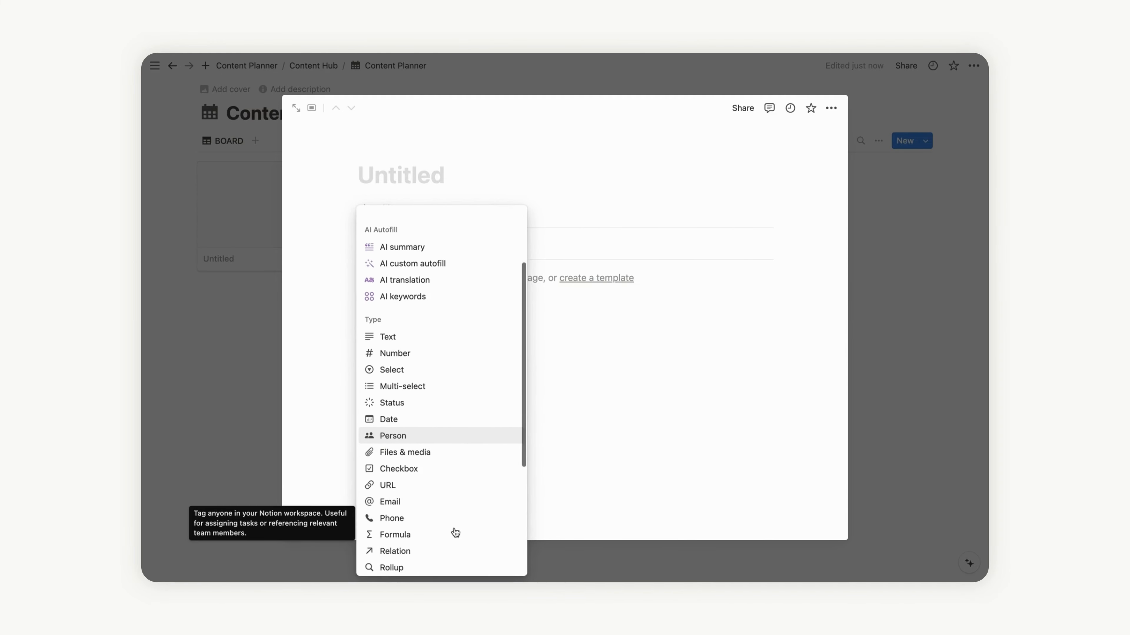
{"action": "scroll", "coordinate": [410, 479], "scroll_direction": "down", "scroll_amount": 2}
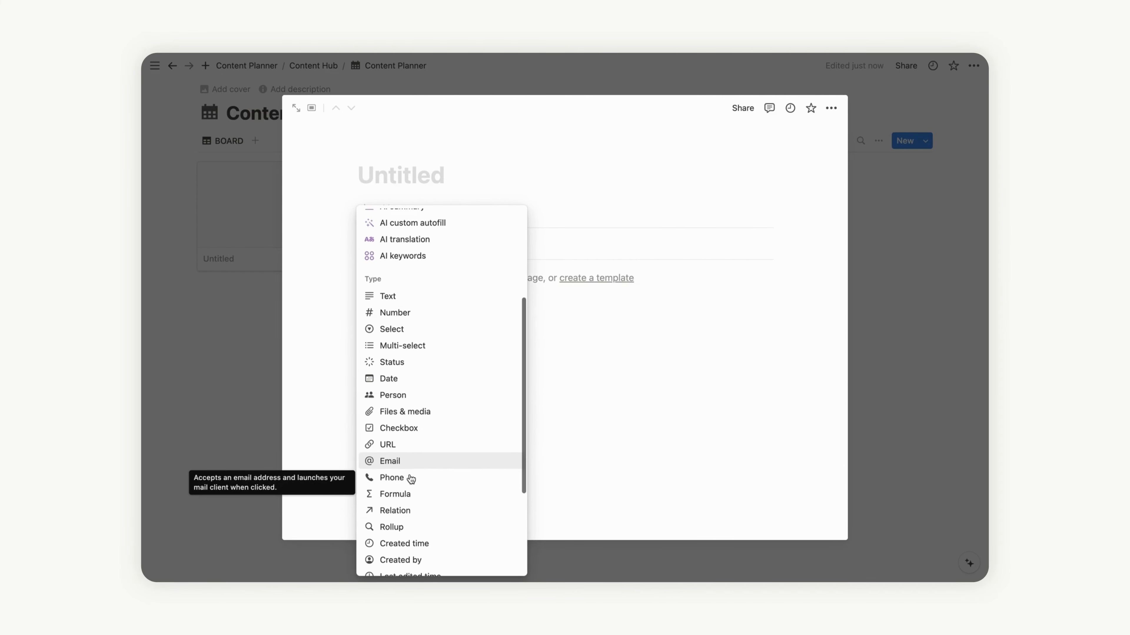
{"action": "left_click", "coordinate": [404, 406]}
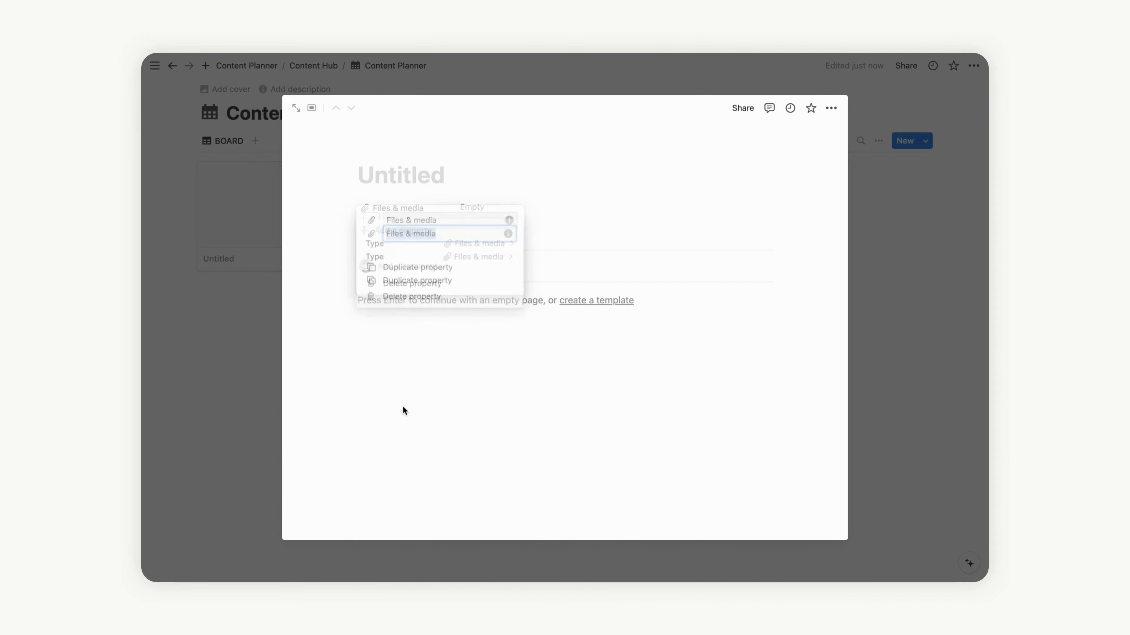
{"action": "type", "text": "Visual"}
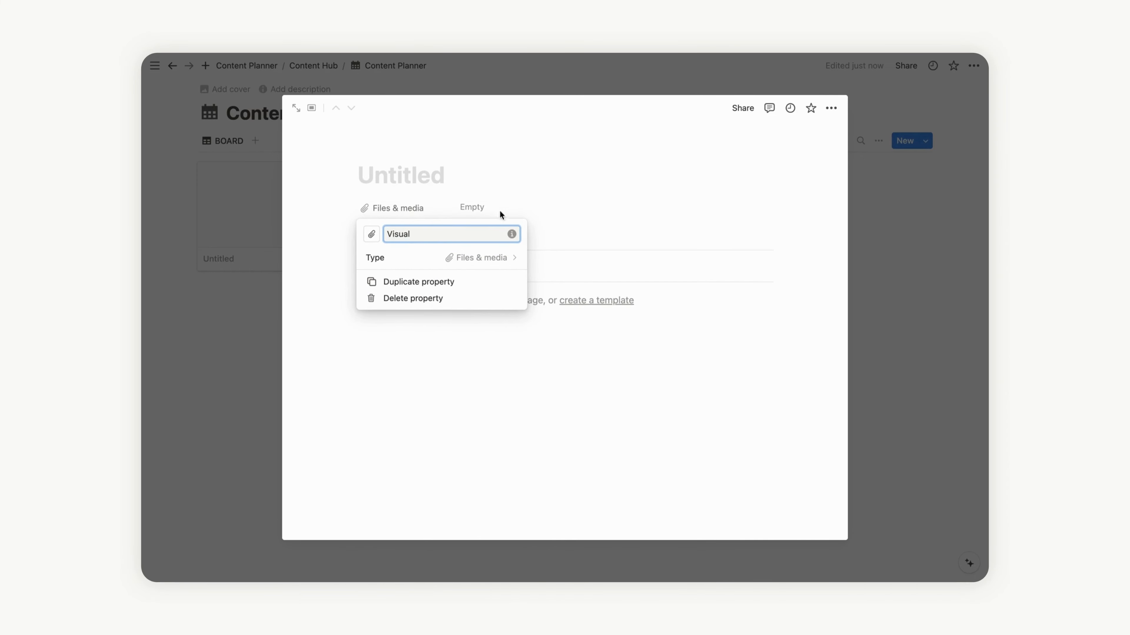
{"action": "left_click", "coordinate": [507, 190]}
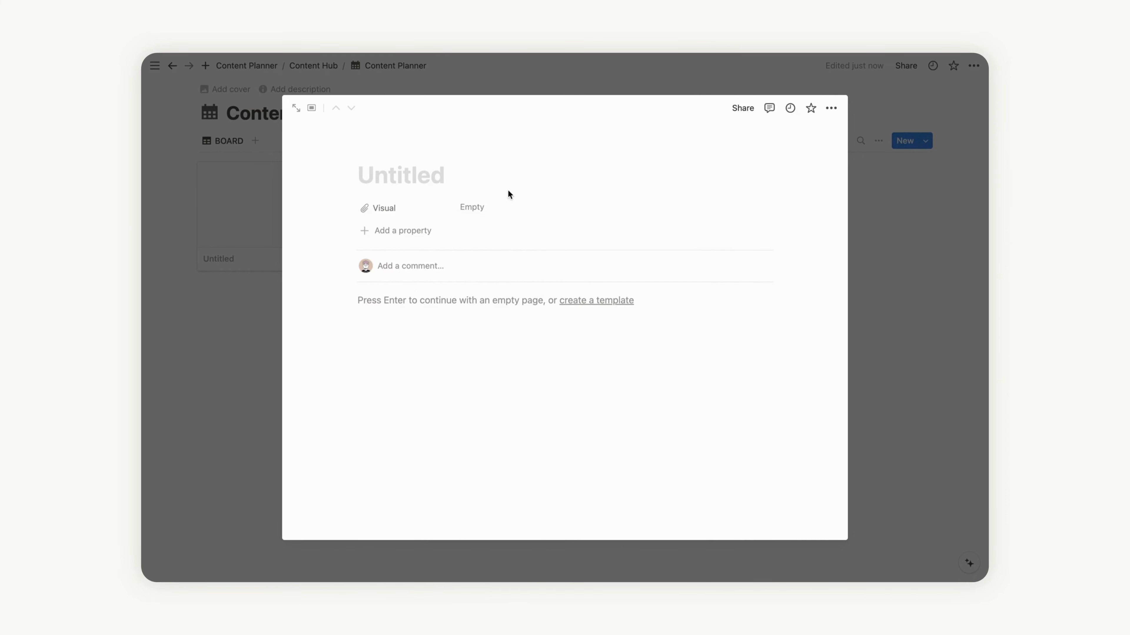
Step: Set the browser window icon as the Visual property's icon, filtering the icons by comp
{"action": "left_click", "coordinate": [364, 213]}
{"action": "left_click", "coordinate": [372, 229]}
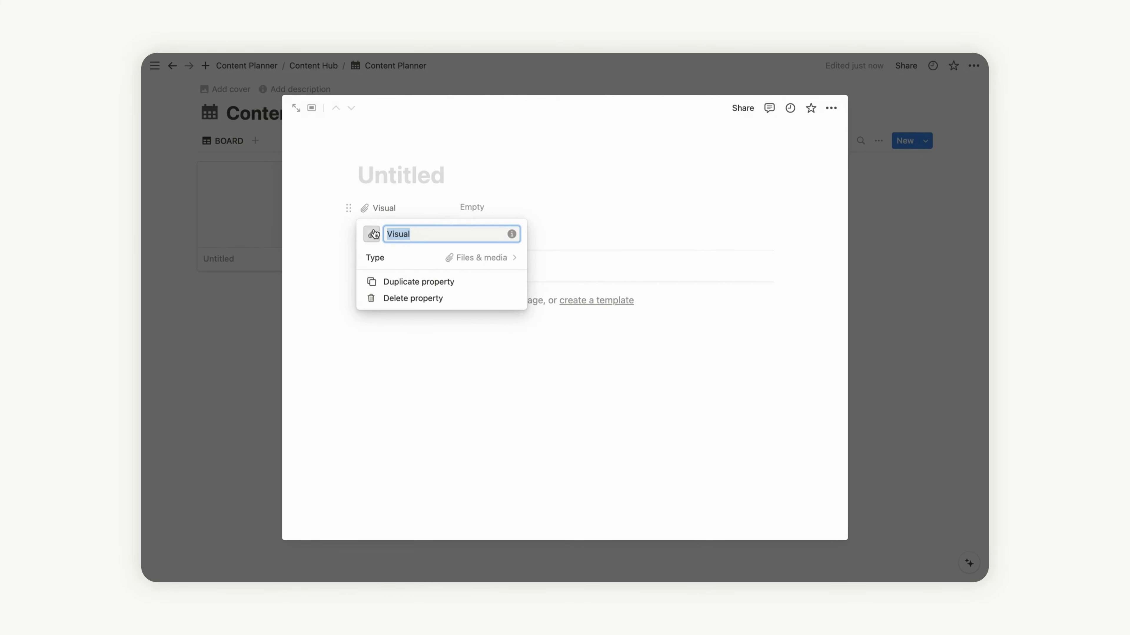
{"action": "left_click", "coordinate": [372, 232]}
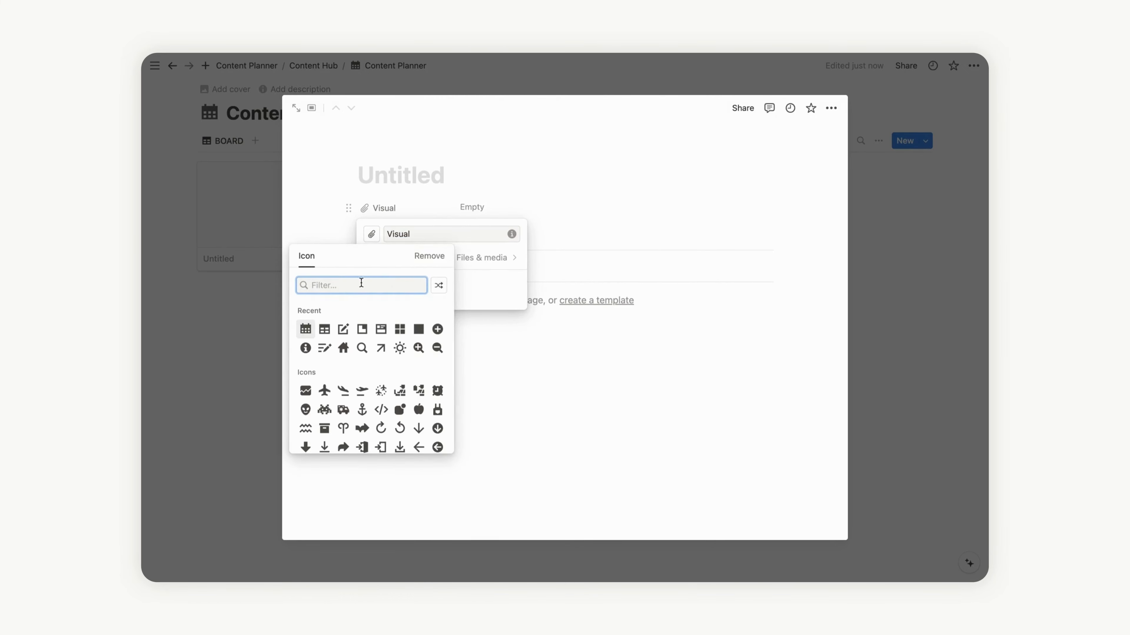
{"action": "type", "text": "paint"}
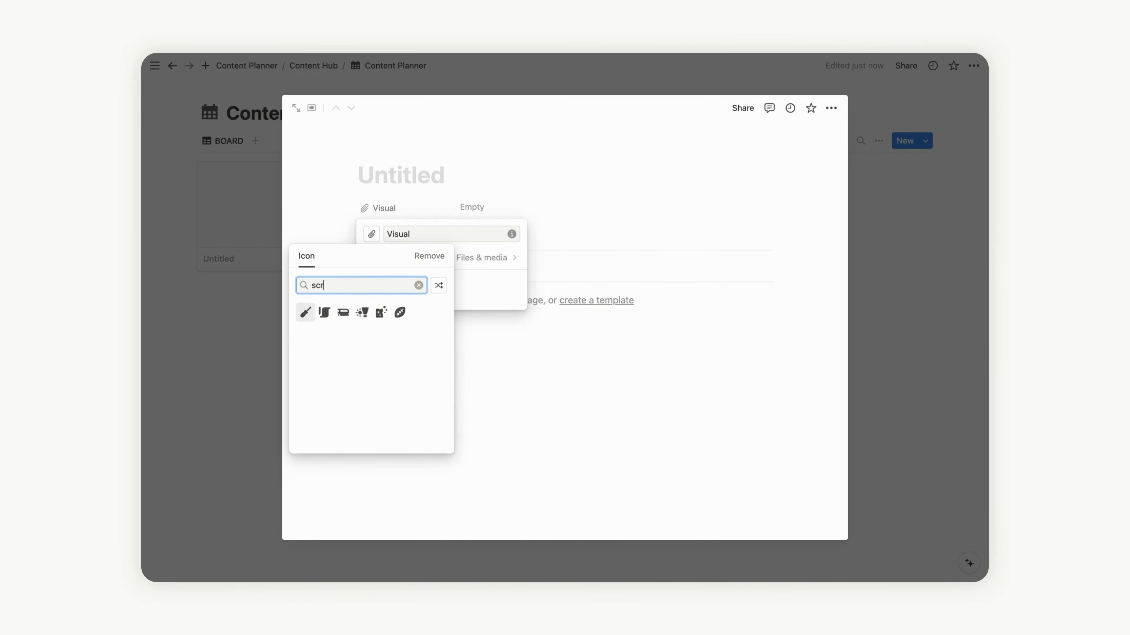
{"action": "key", "text": "BackSpace"}
{"action": "key", "text": "BackSpace"}
{"action": "key", "text": "BackSpace"}
{"action": "key", "text": "BackSpace"}
{"action": "key", "text": "BackSpace"}
{"action": "type", "text": "content"}
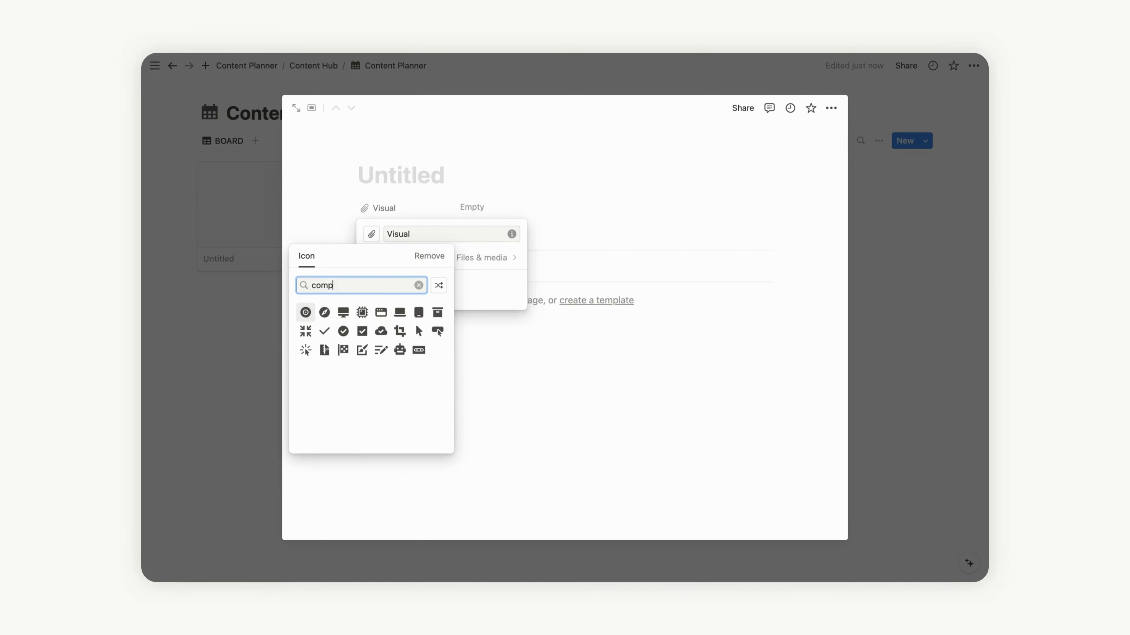
{"action": "left_click", "coordinate": [343, 312]}
{"action": "key", "text": "Escape"}
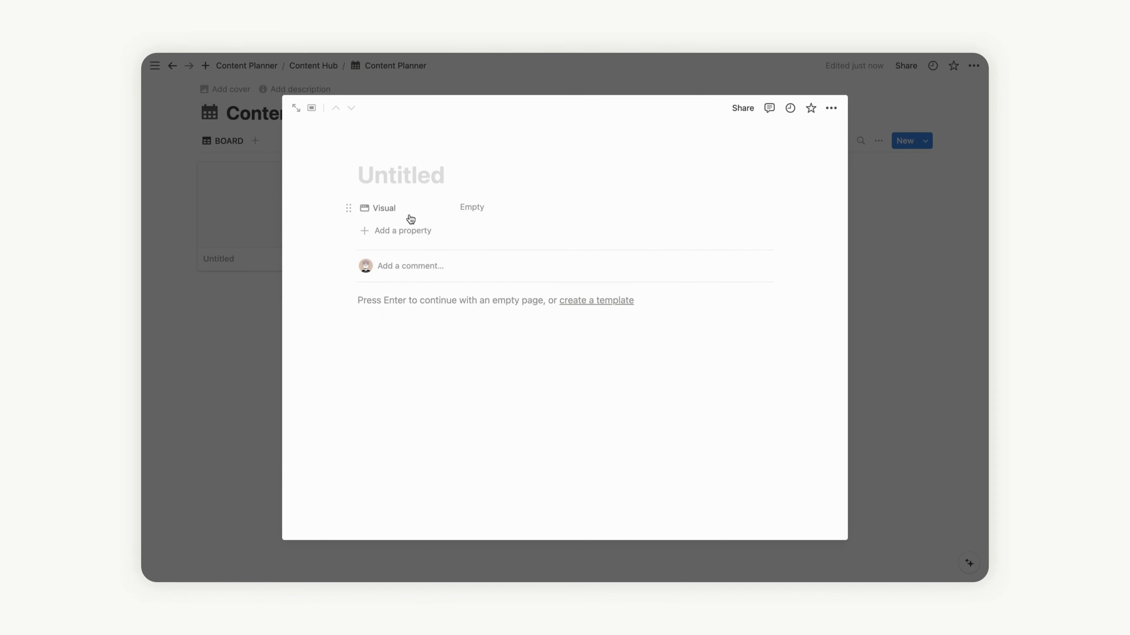
Step: Add a Date property named Publication with the calendar icon and place it below the Visual property
{"action": "left_click", "coordinate": [377, 231]}
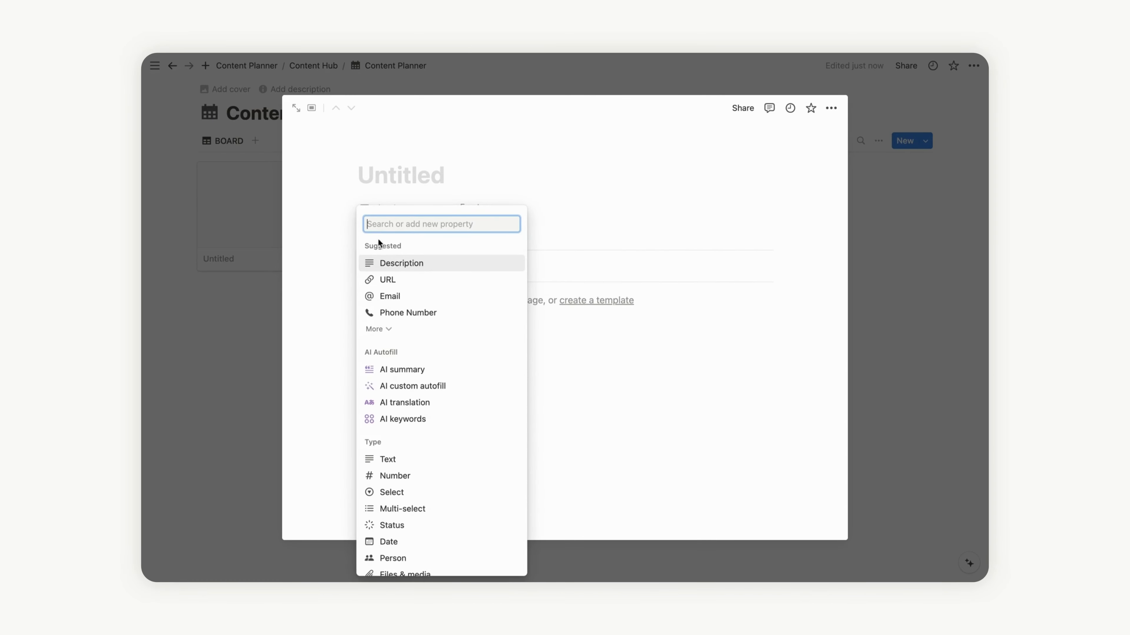
{"action": "left_click", "coordinate": [419, 541]}
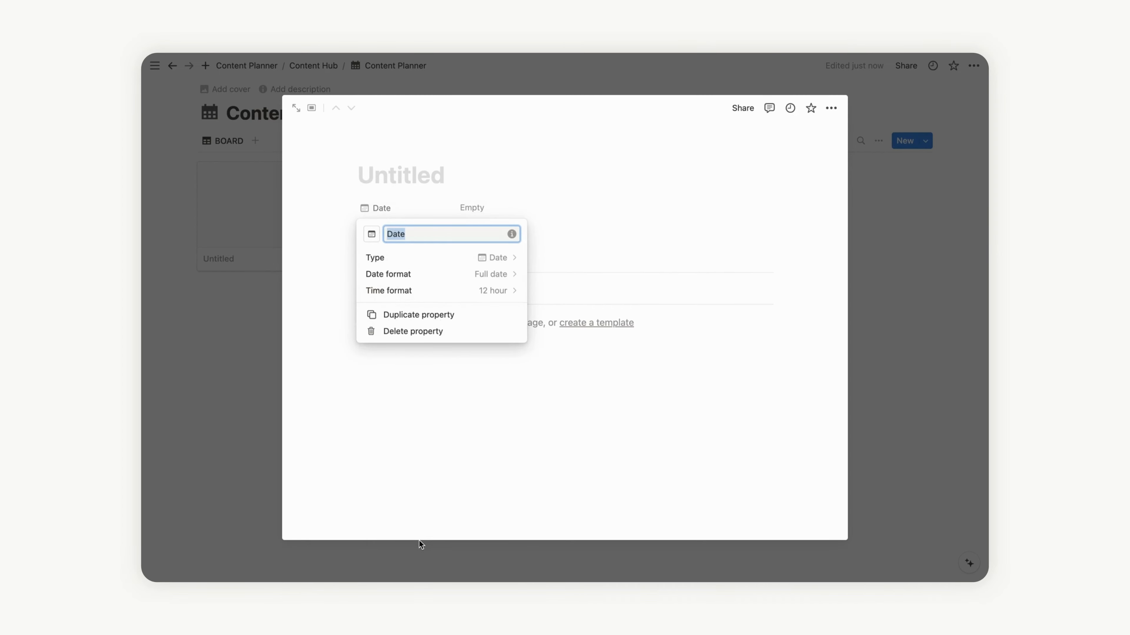
{"action": "left_click", "coordinate": [377, 239]}
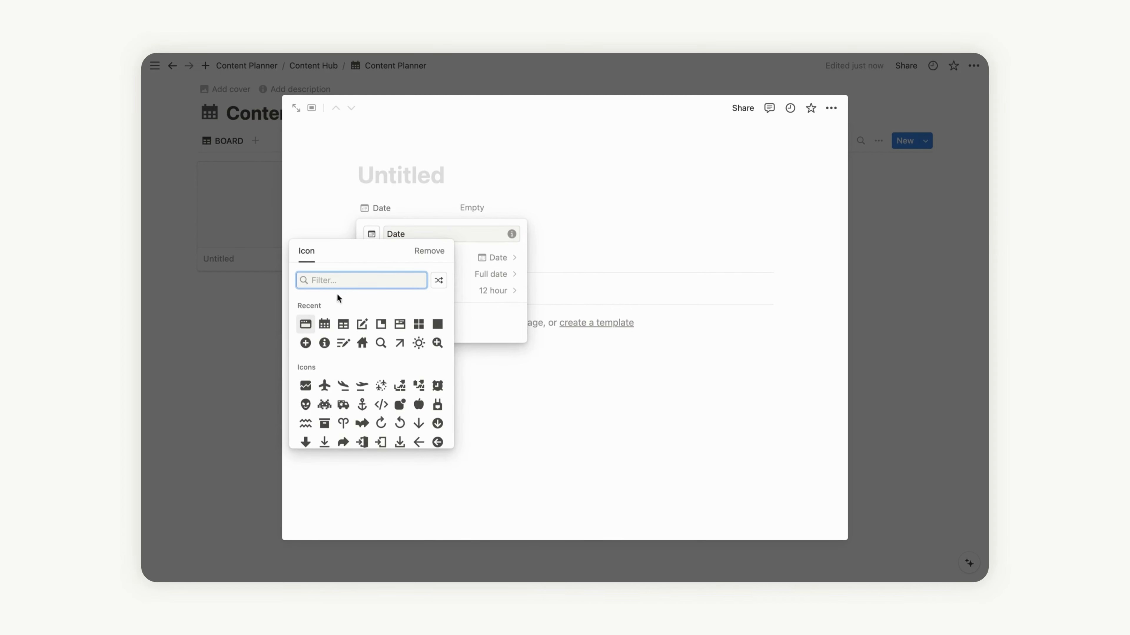
{"action": "left_click", "coordinate": [329, 329]}
{"action": "left_click", "coordinate": [419, 234]}
{"action": "double_click", "coordinate": [418, 233]}
{"action": "type", "text": "Pu"}
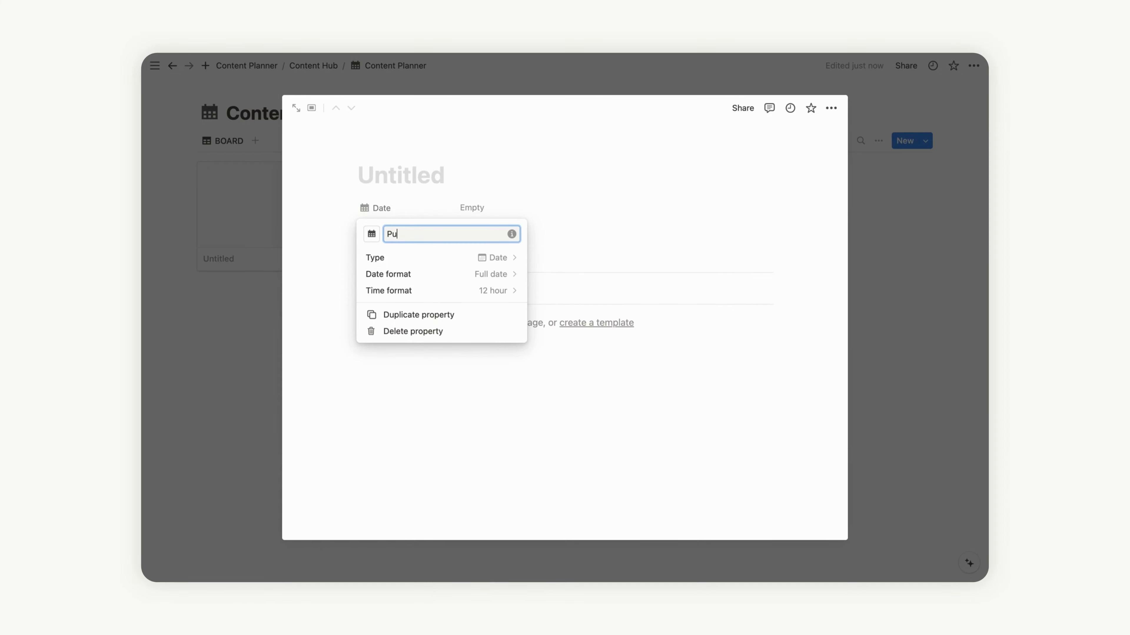
{"action": "type", "text": "blication"}
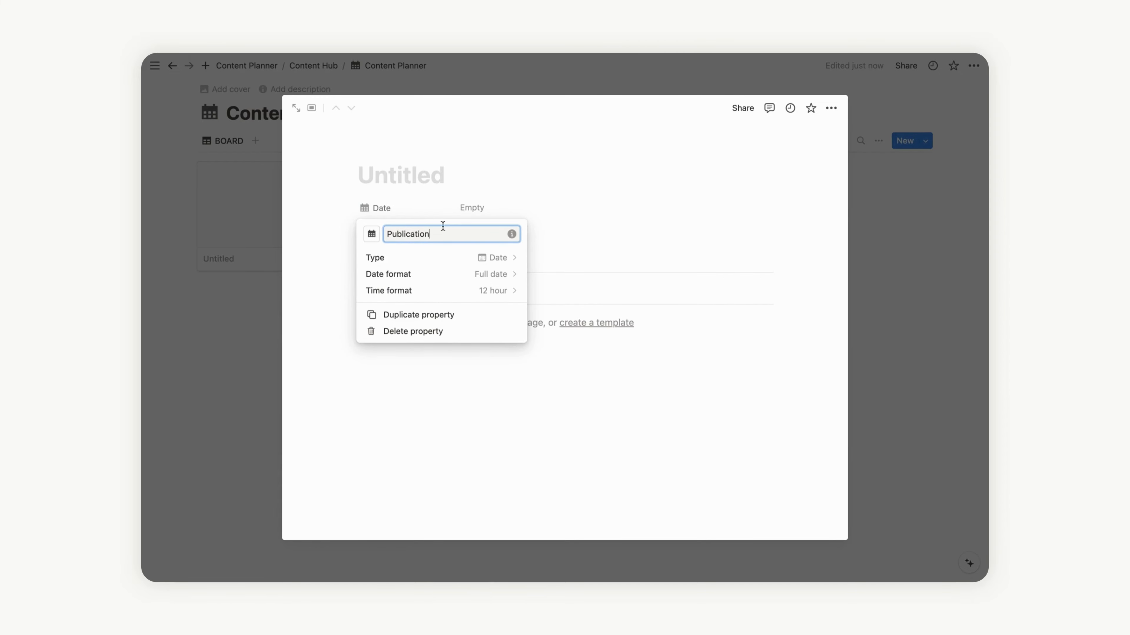
{"action": "key", "text": "Return"}
{"action": "left_click_drag", "start_coordinate": [348, 206], "coordinate": [347, 226]}
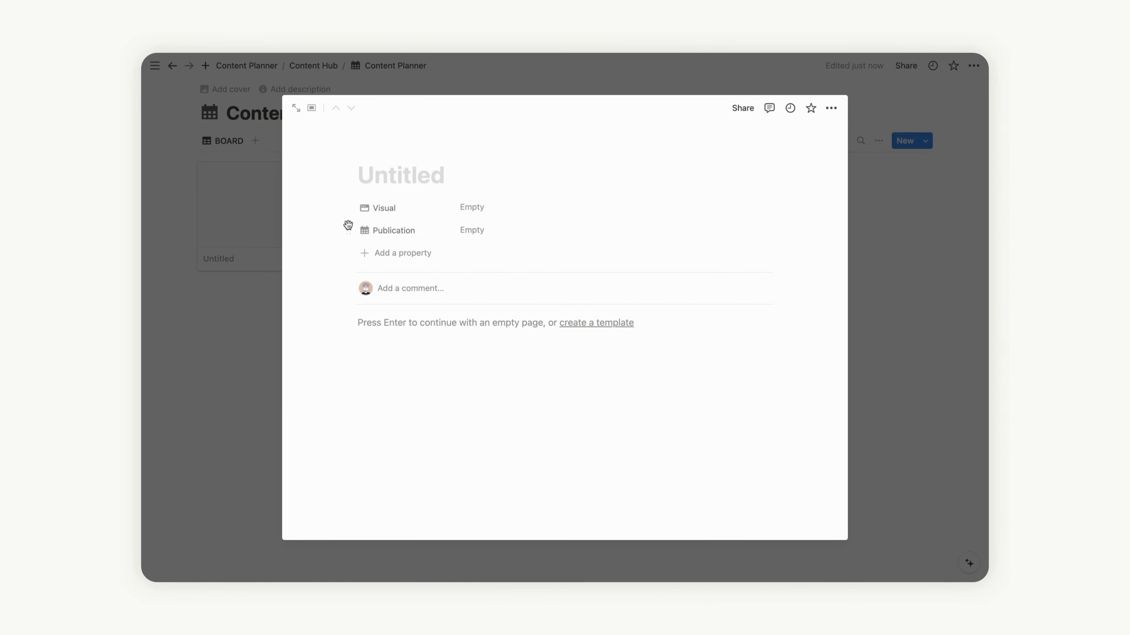
Step: Add a URL property and give it the cursor click icon, filtering the icons by clic
{"action": "left_click", "coordinate": [371, 252]}
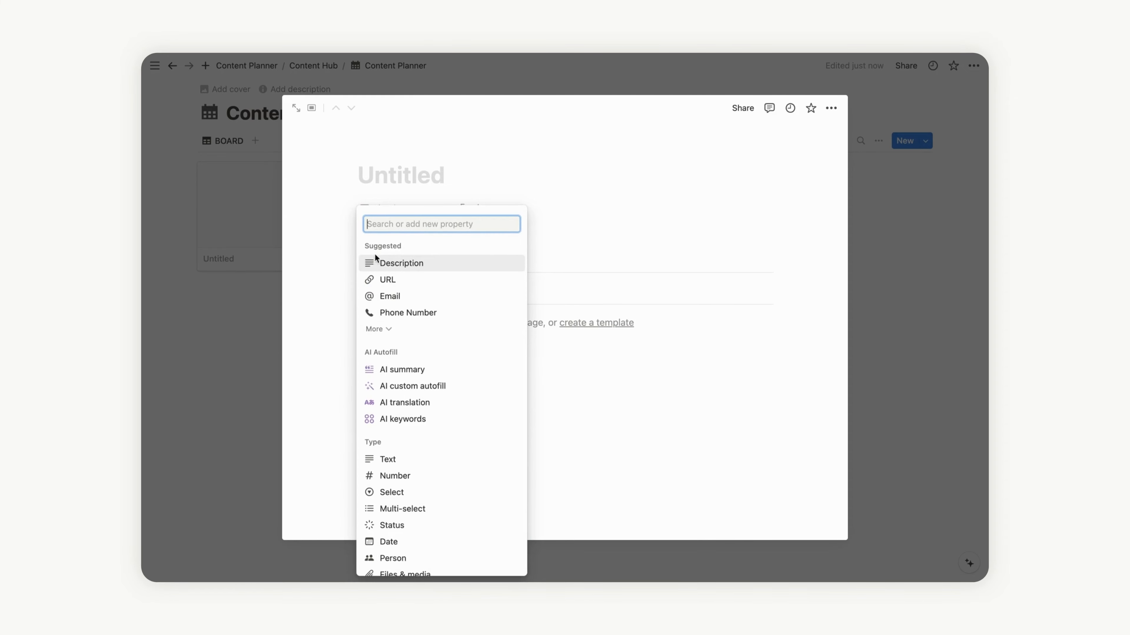
{"action": "left_click", "coordinate": [385, 279]}
{"action": "left_click", "coordinate": [372, 280]}
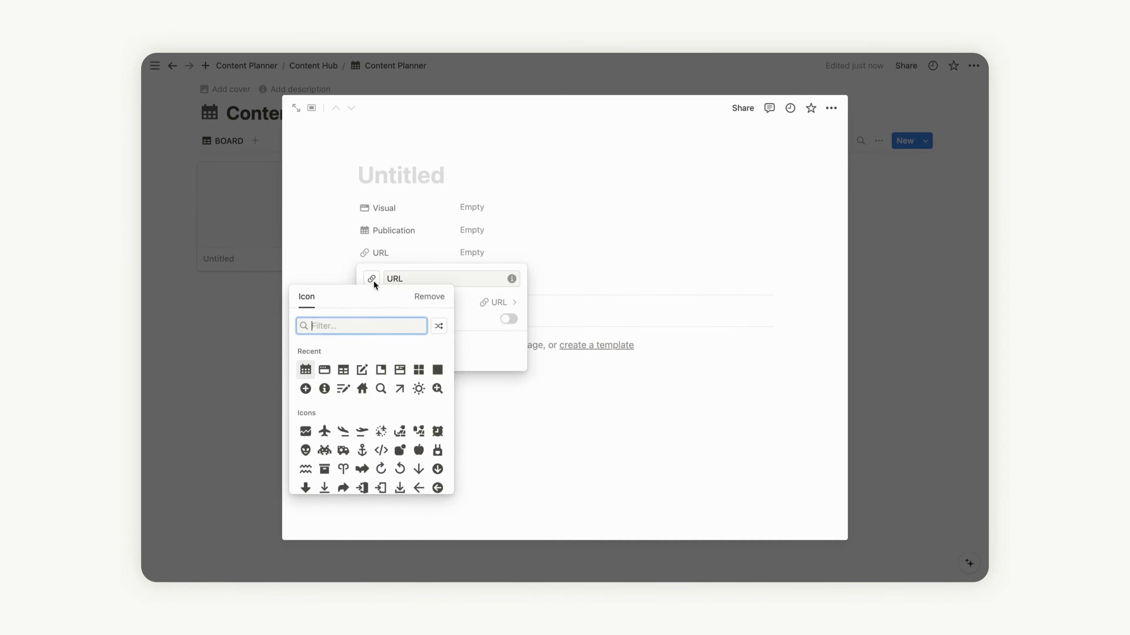
{"action": "type", "text": "clic"}
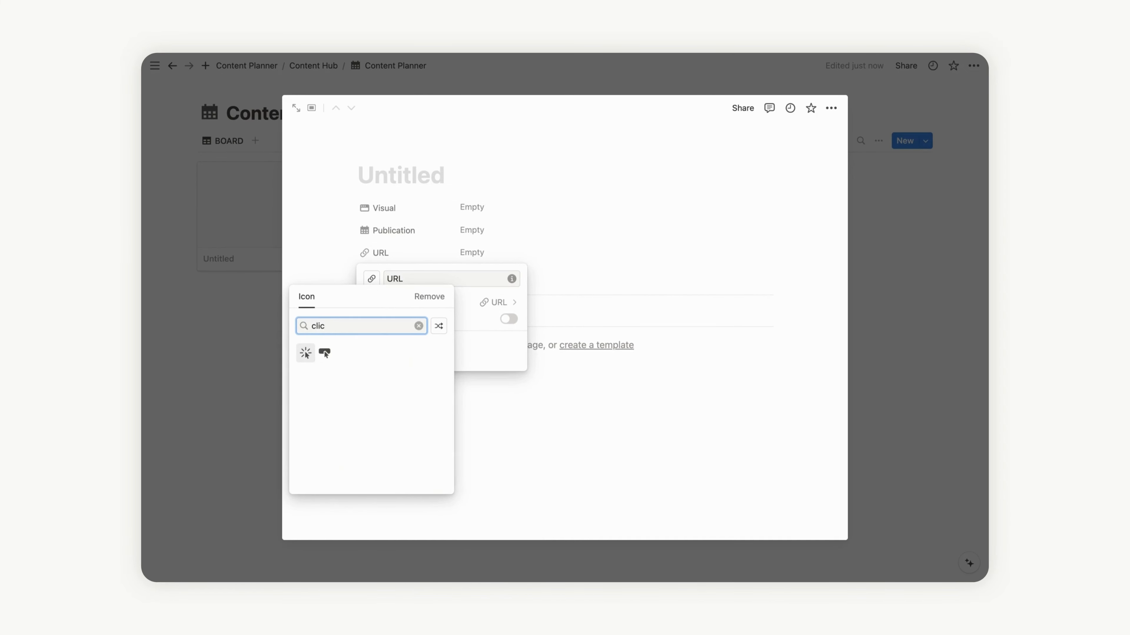
{"action": "left_click", "coordinate": [306, 353]}
{"action": "left_click", "coordinate": [457, 244]}
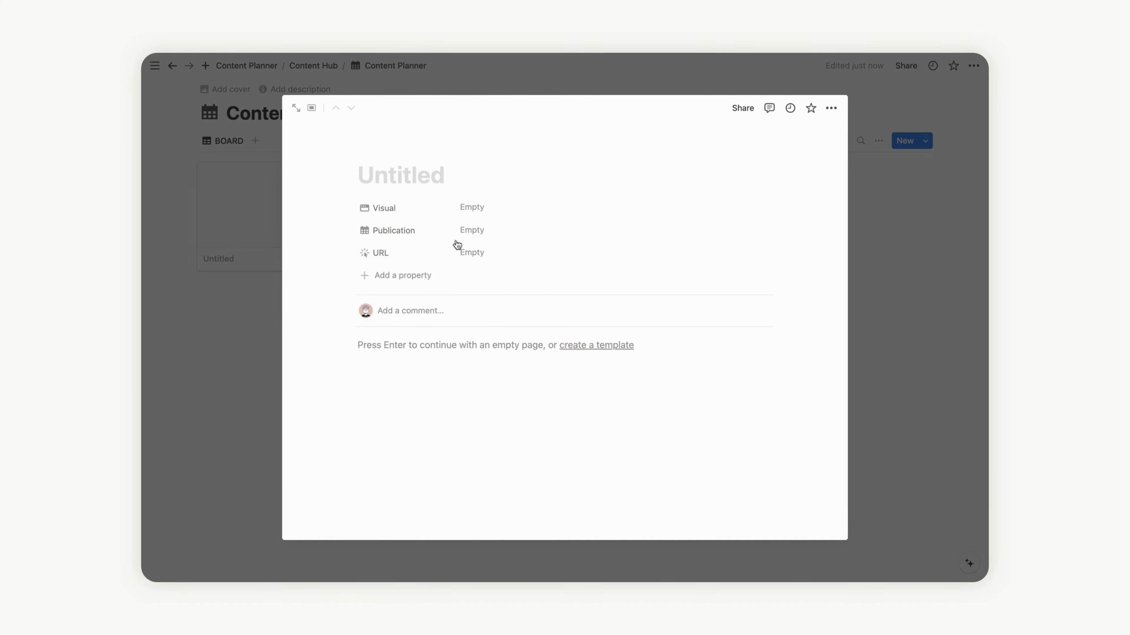
Step: Add a Select property named Type with the overlapping squares icon and place it below the URL property
{"action": "left_click", "coordinate": [384, 276]}
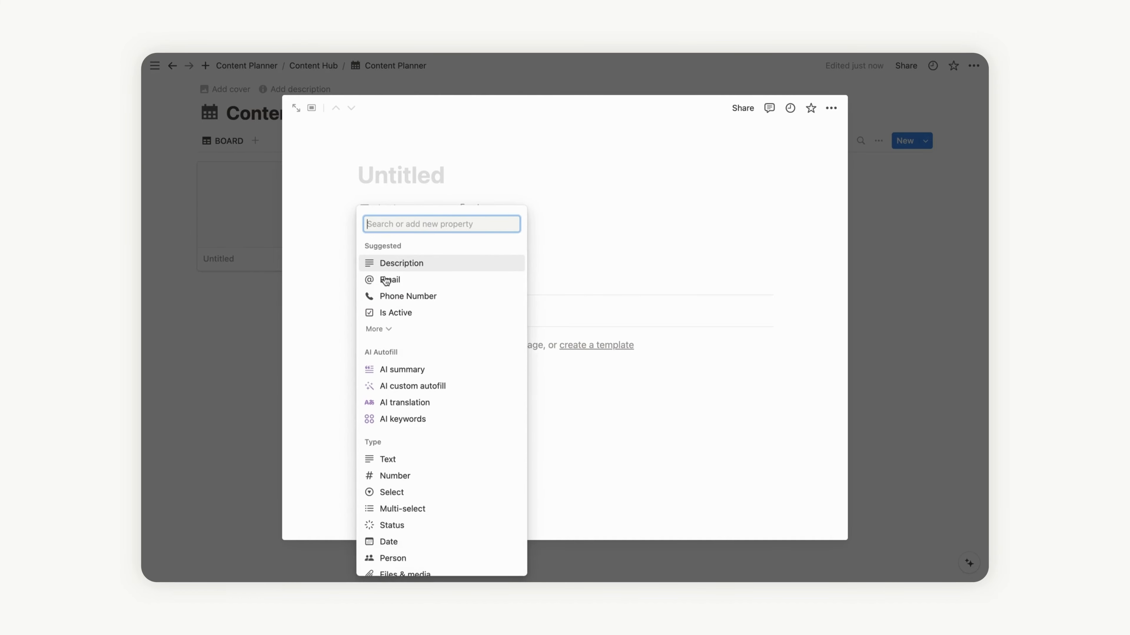
{"action": "scroll", "coordinate": [433, 427], "scroll_direction": "down", "scroll_amount": 5}
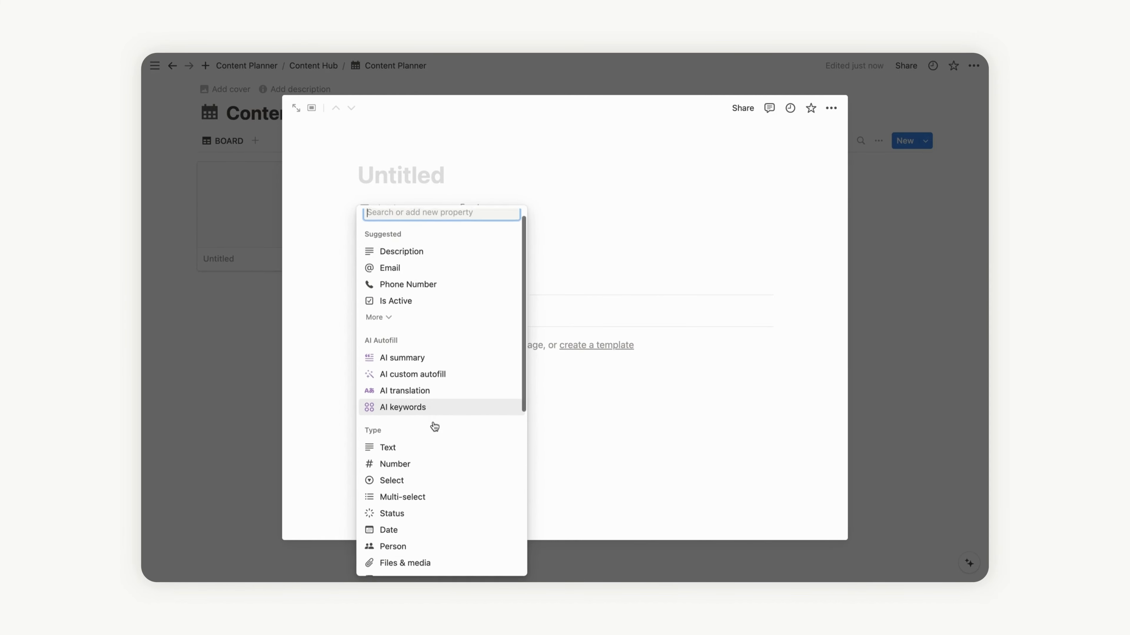
{"action": "left_click", "coordinate": [416, 245]}
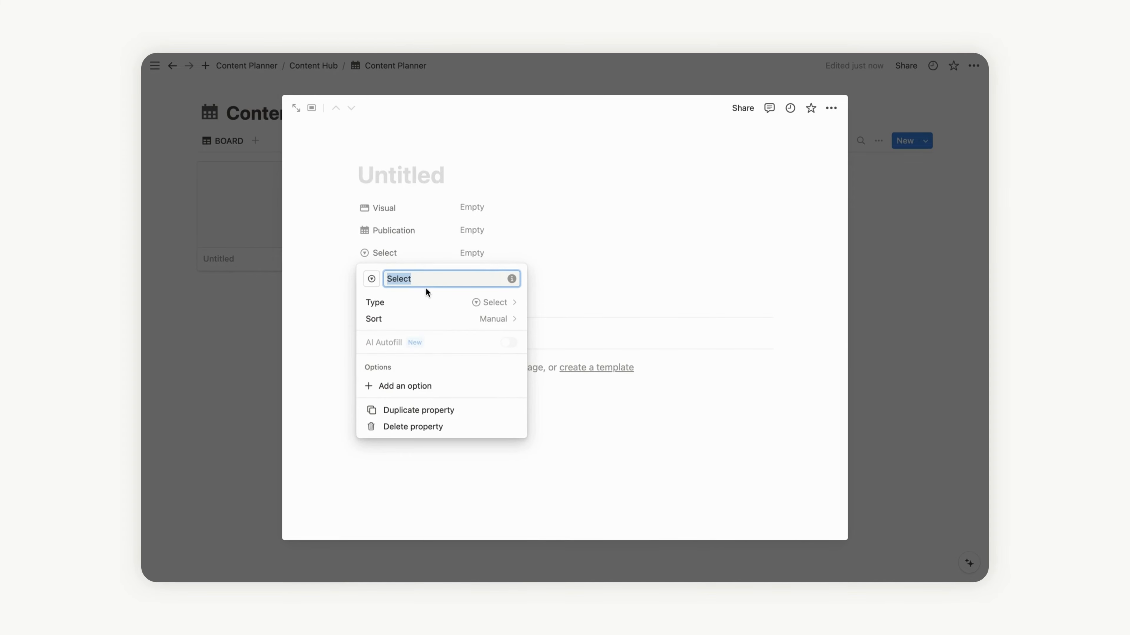
{"action": "type", "text": "Type"}
{"action": "left_click", "coordinate": [373, 279]}
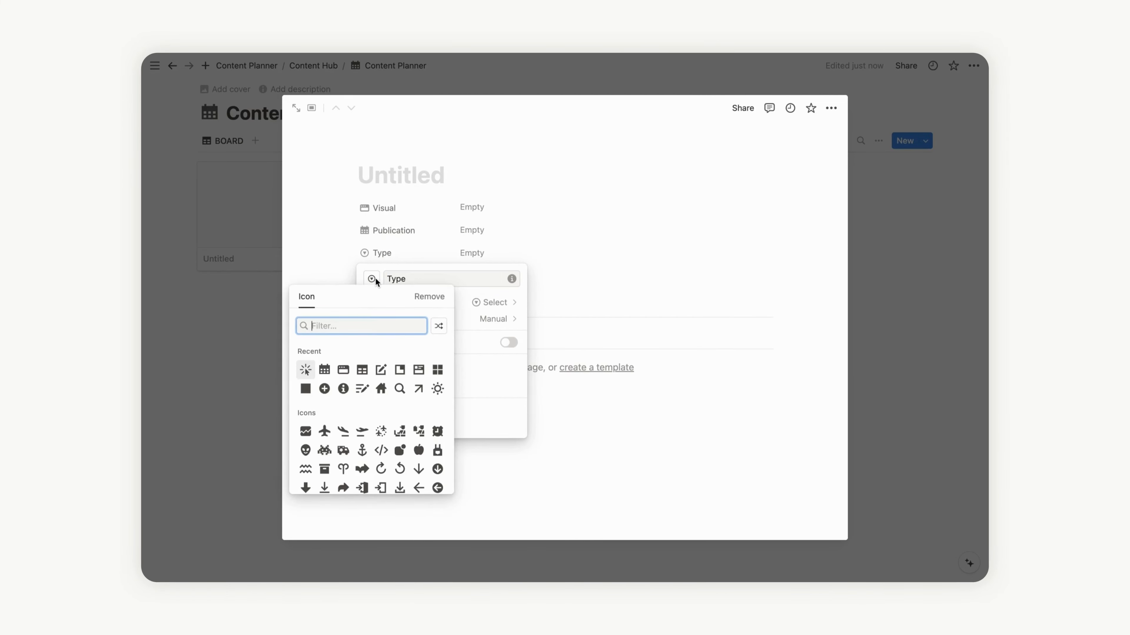
{"action": "type", "text": "sq"}
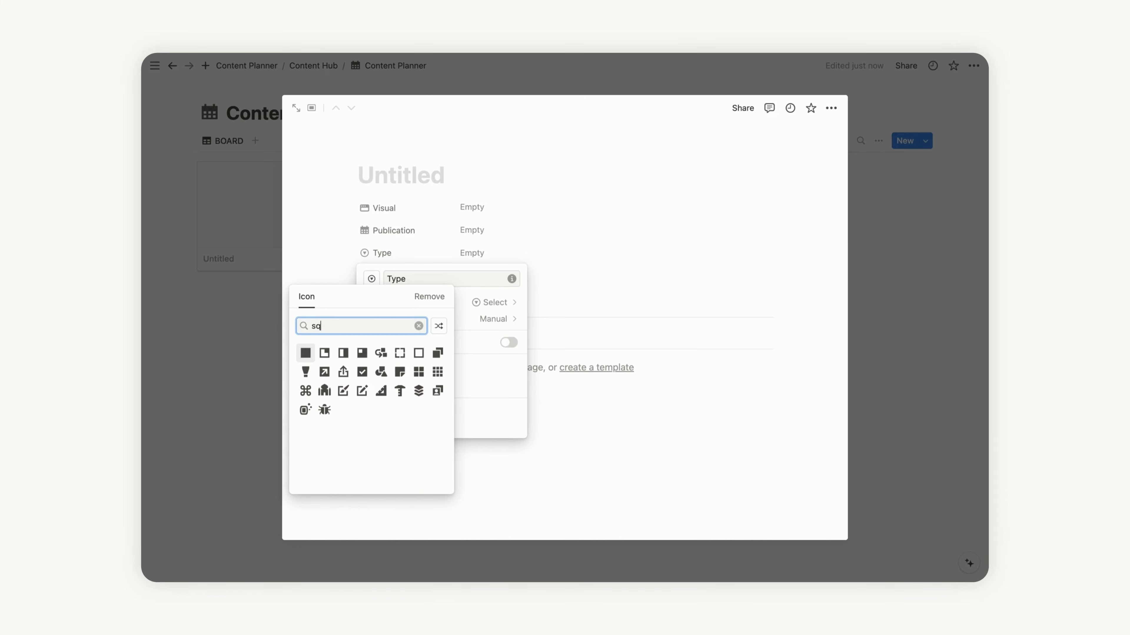
{"action": "type", "text": "ua"}
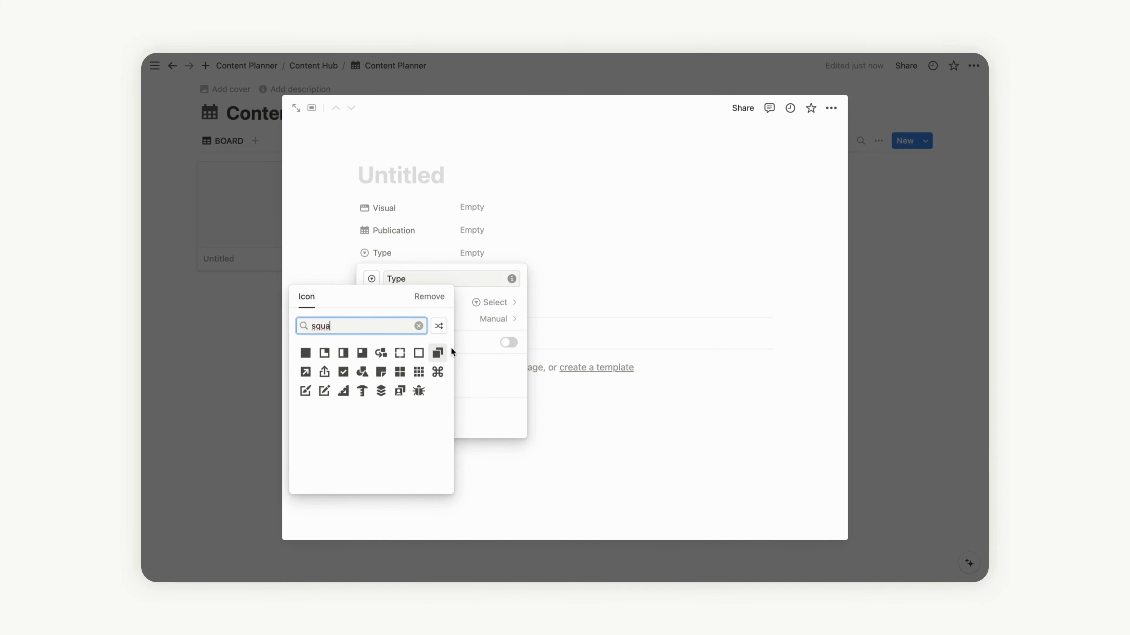
{"action": "left_click", "coordinate": [438, 352]}
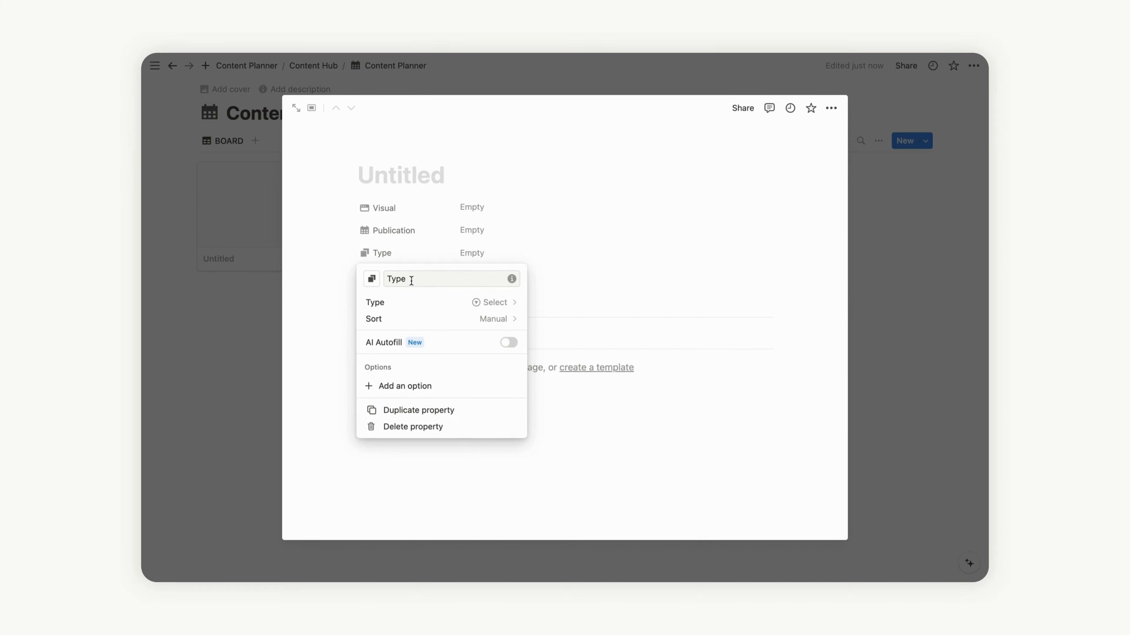
{"action": "left_click", "coordinate": [489, 238]}
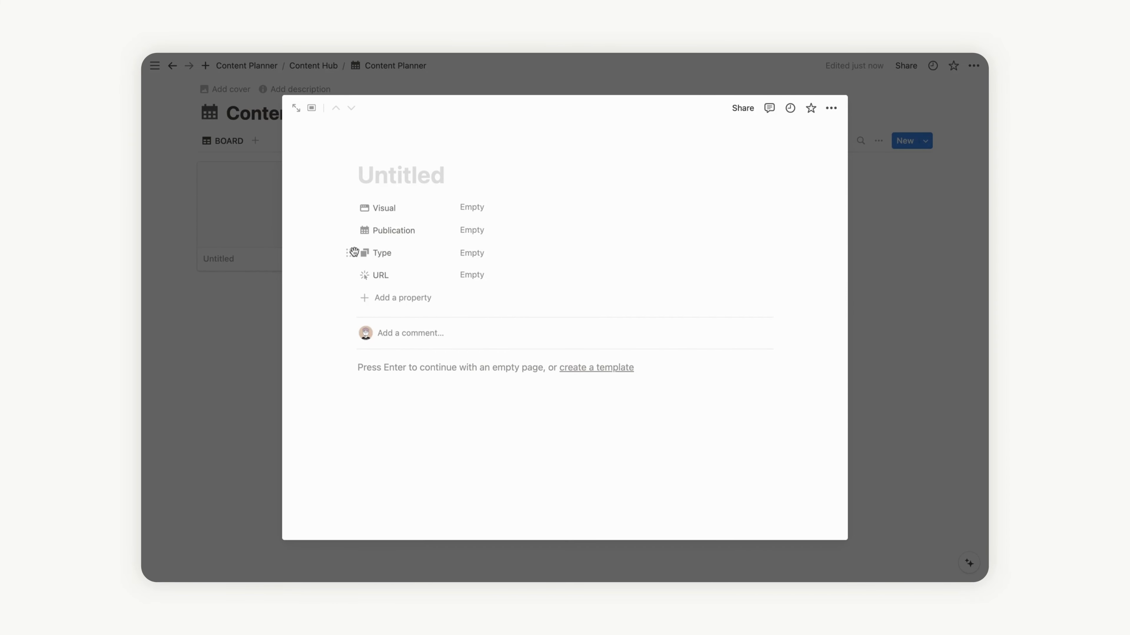
{"action": "left_click_drag", "start_coordinate": [351, 252], "coordinate": [348, 274]}
Step: Create the options Photo, Video and Thread for the Type property
{"action": "left_click", "coordinate": [489, 280]}
{"action": "type", "text": "Ph"}
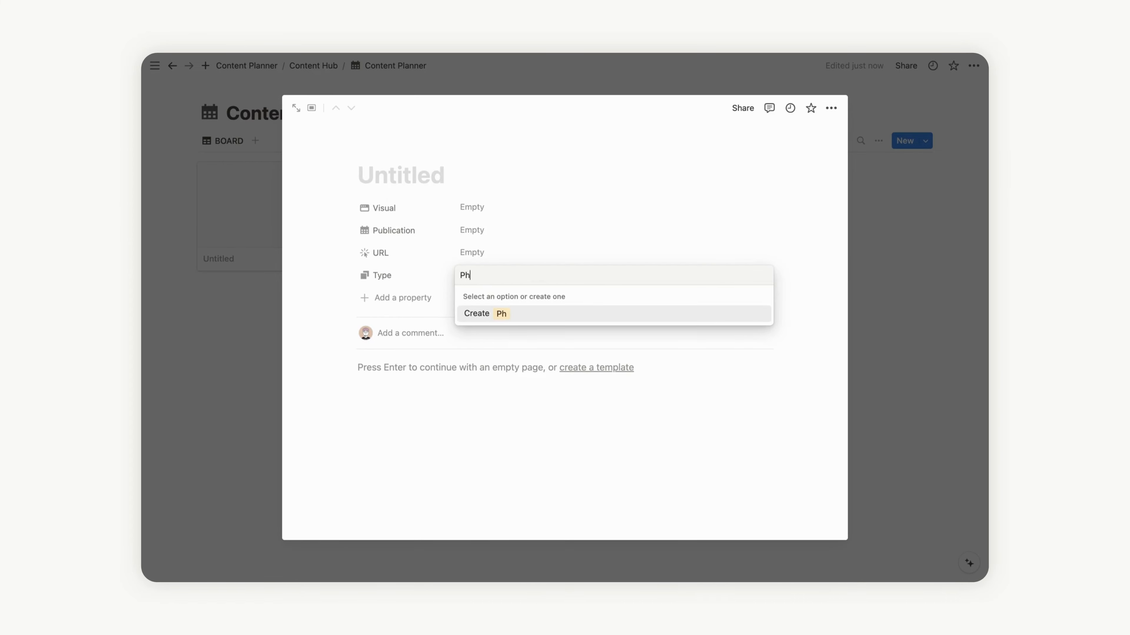
{"action": "type", "text": "oto"}
{"action": "key", "text": "Return"}
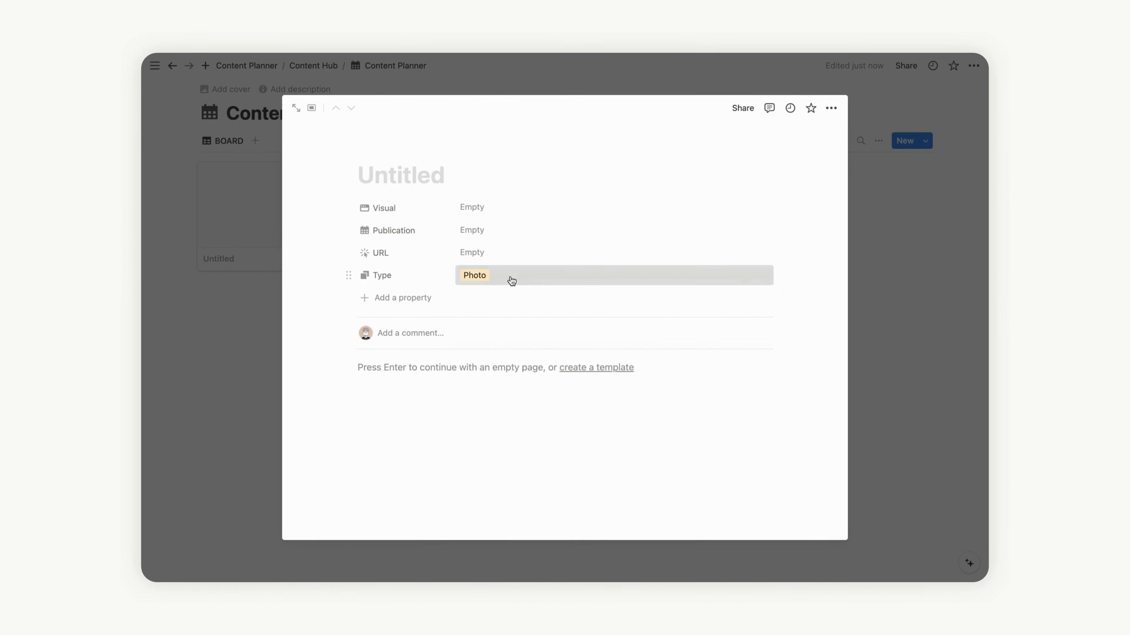
{"action": "type", "text": "Video"}
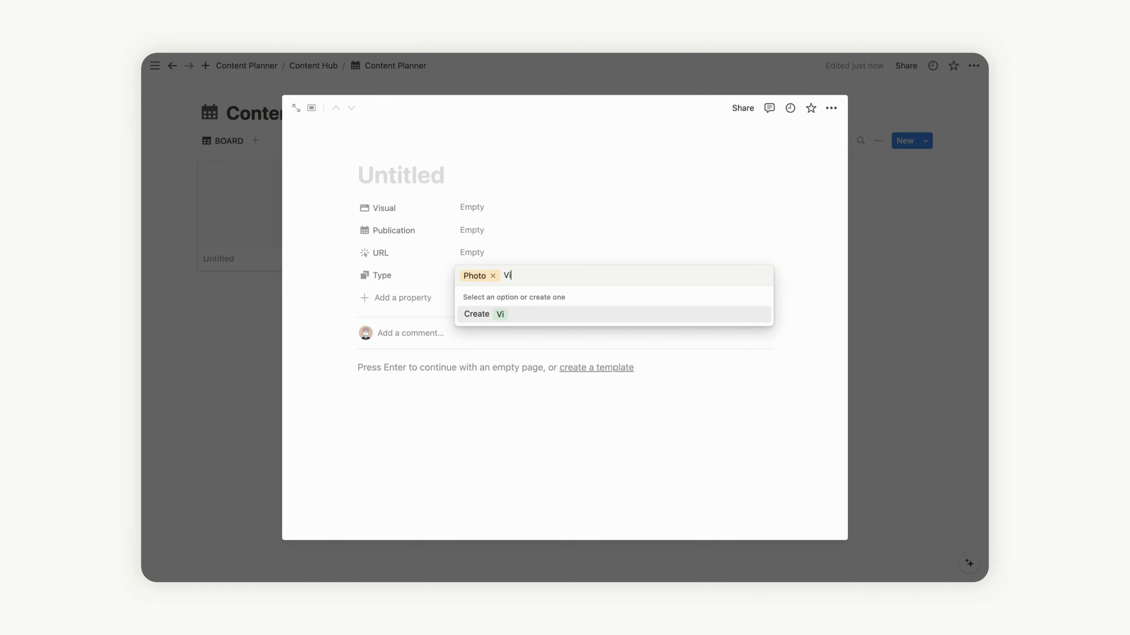
{"action": "left_click", "coordinate": [515, 309]}
{"action": "left_click", "coordinate": [517, 275]}
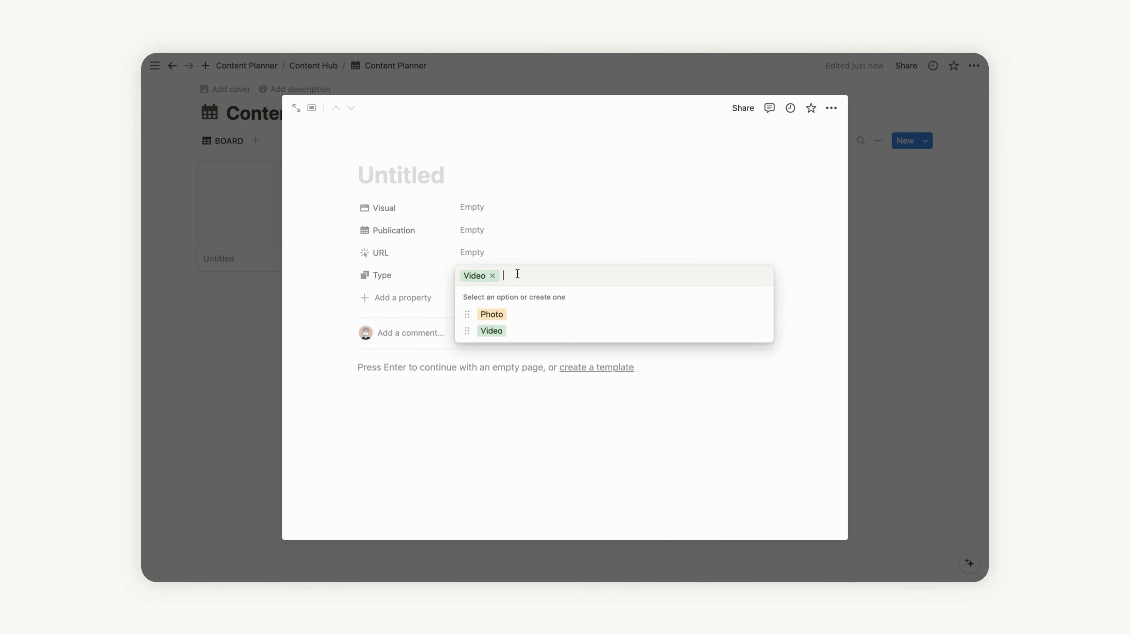
{"action": "type", "text": "Thread"}
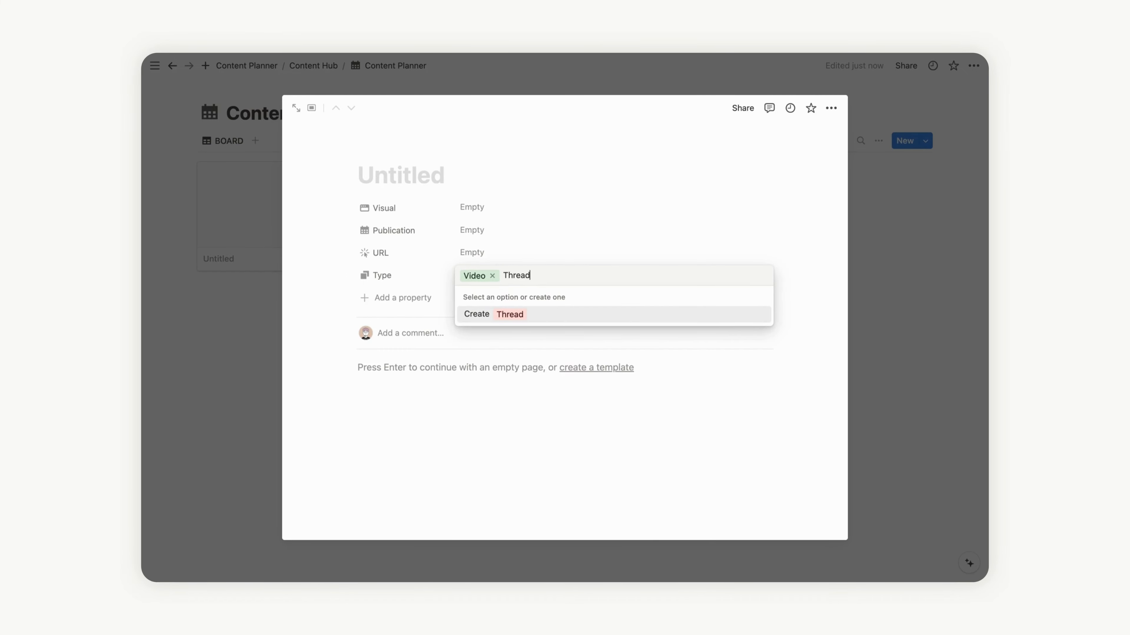
{"action": "left_click", "coordinate": [524, 319]}
Step: Create the options Carrousel, Reel and Article for the Type property
{"action": "left_click", "coordinate": [510, 276]}
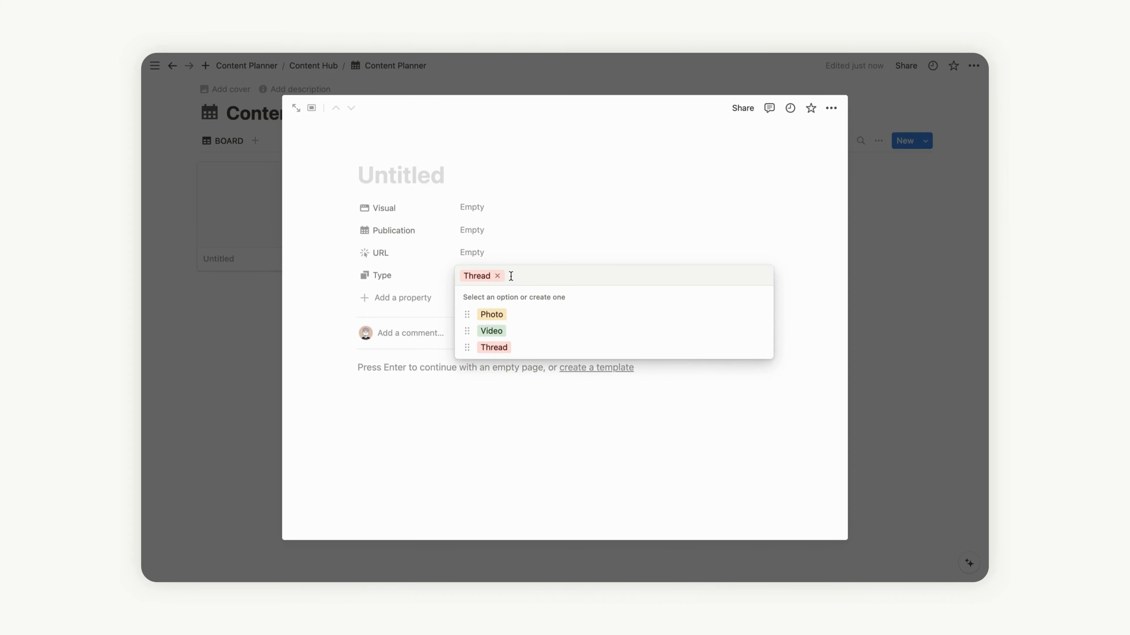
{"action": "type", "text": "Carrousel"}
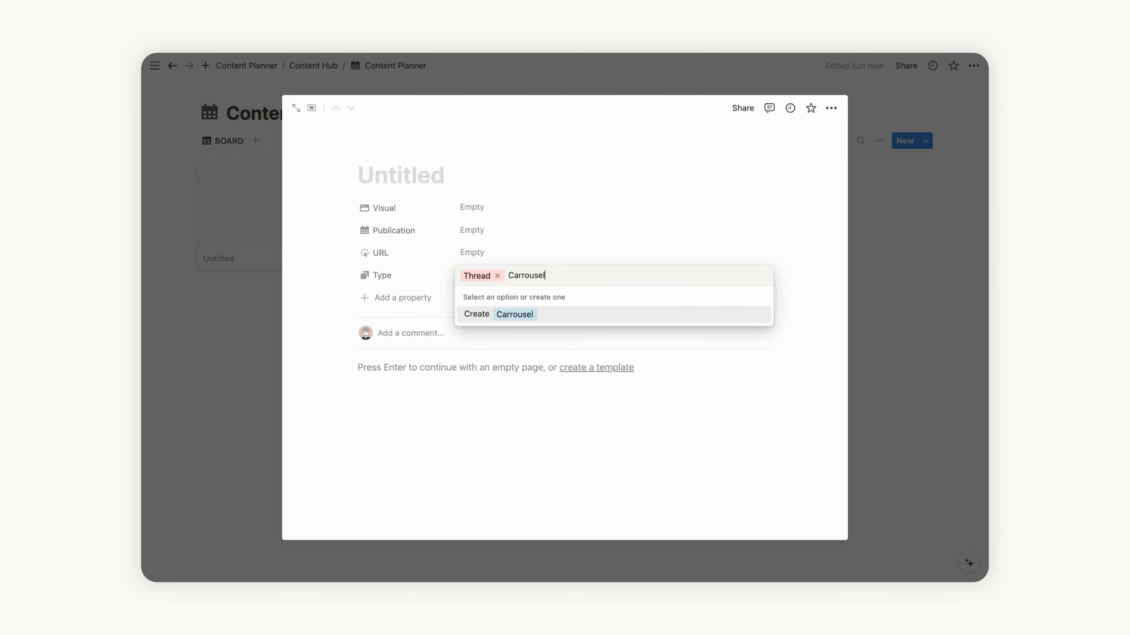
{"action": "left_click", "coordinate": [528, 315]}
{"action": "left_click", "coordinate": [524, 282]}
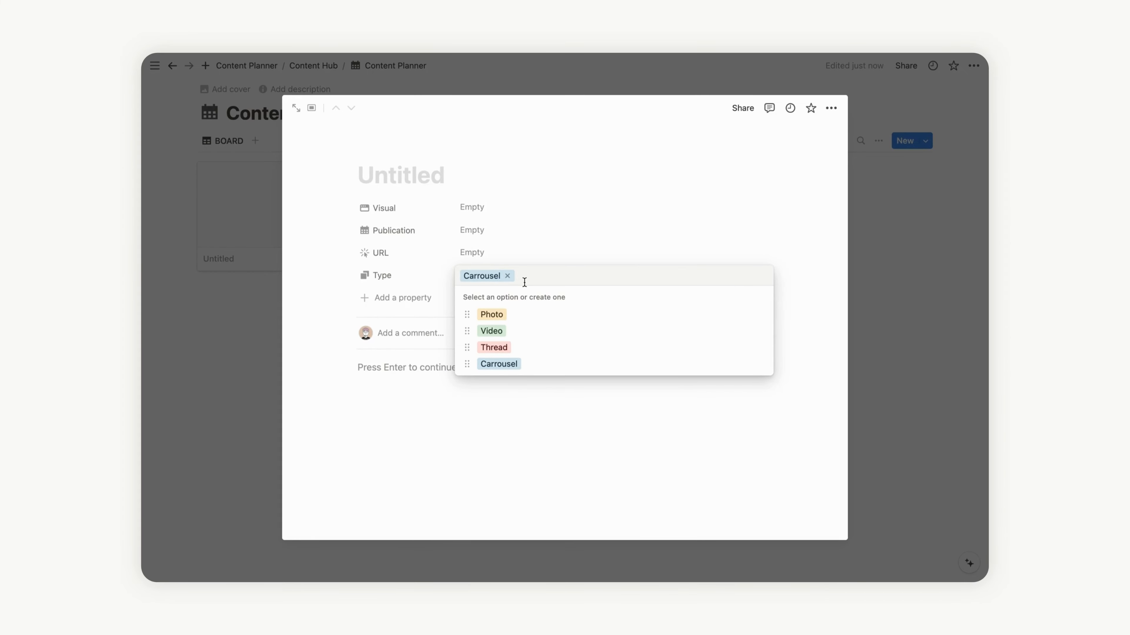
{"action": "type", "text": "Reel"}
{"action": "left_click", "coordinate": [527, 317]}
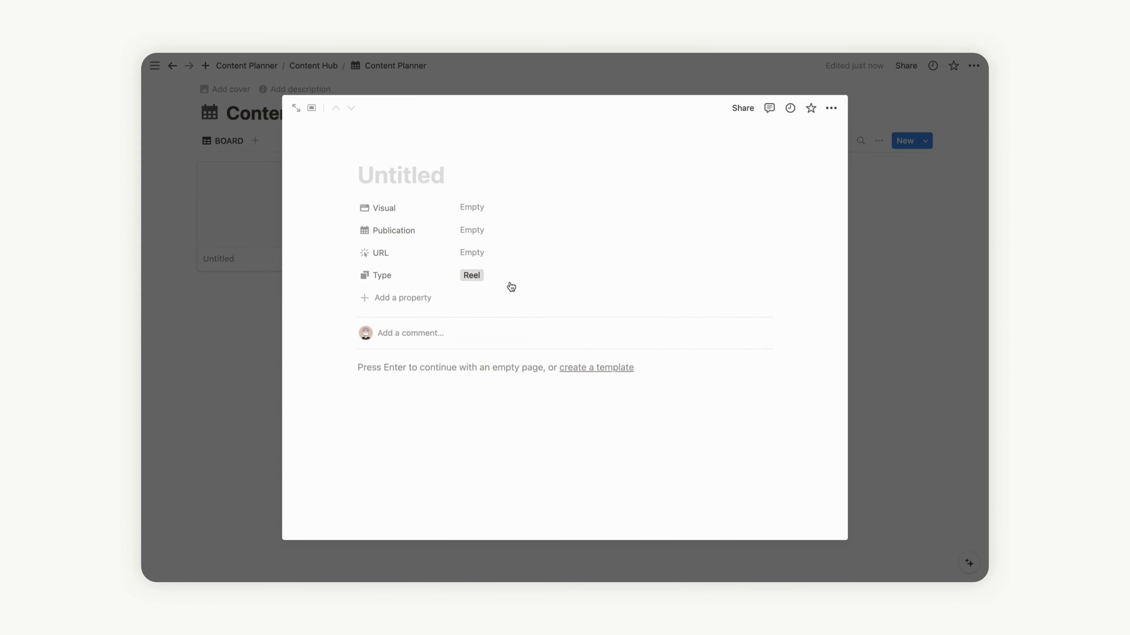
{"action": "left_click", "coordinate": [506, 276]}
{"action": "type", "text": "Ar"}
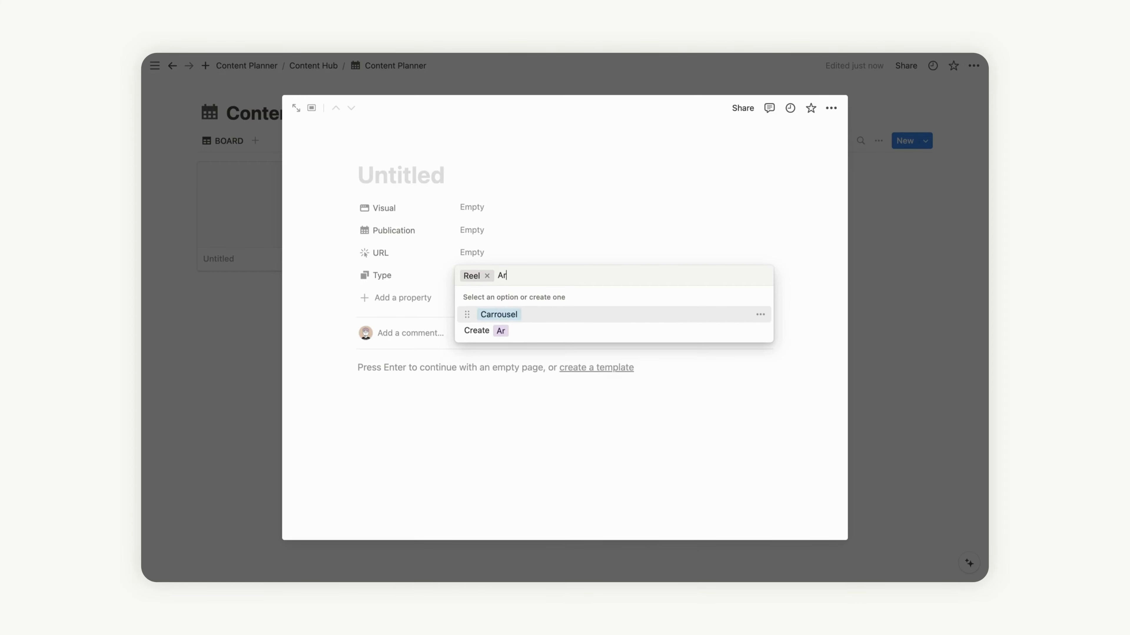
{"action": "type", "text": "ticle"}
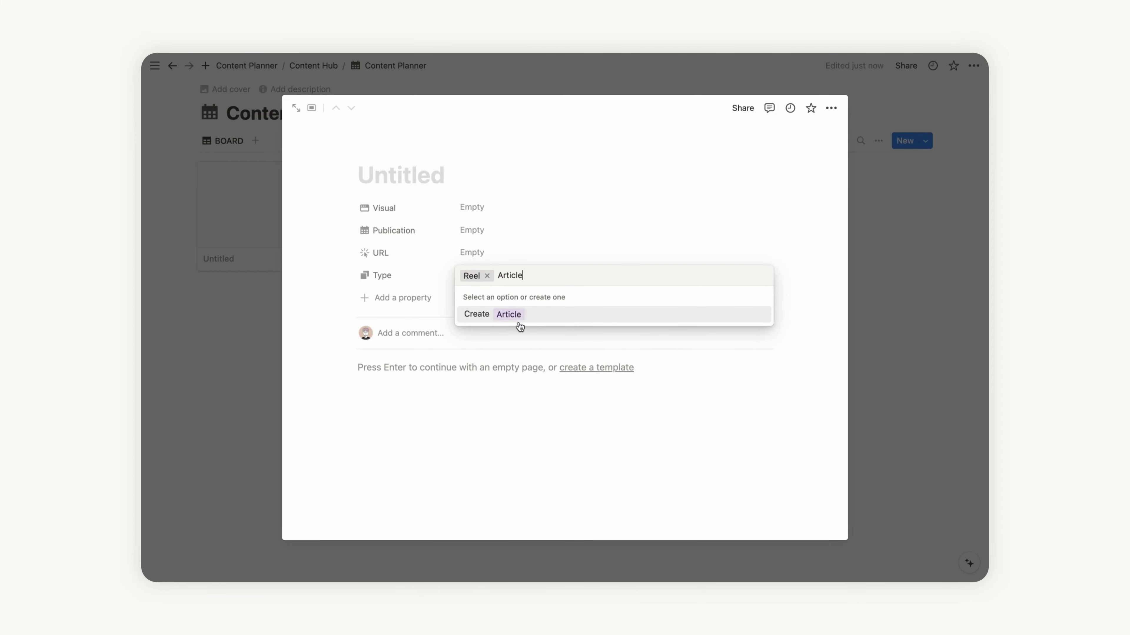
{"action": "left_click", "coordinate": [517, 317]}
Step: Set the color of the Photo, Video and Thread options of the Type property to light gray
{"action": "left_click", "coordinate": [485, 280]}
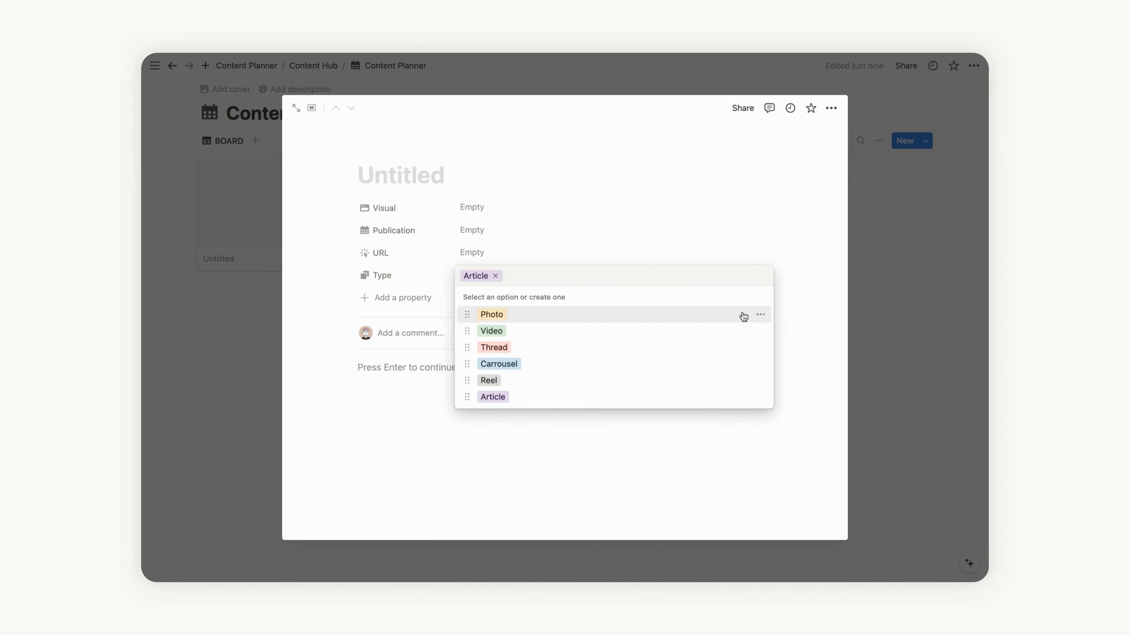
{"action": "left_click", "coordinate": [760, 314]}
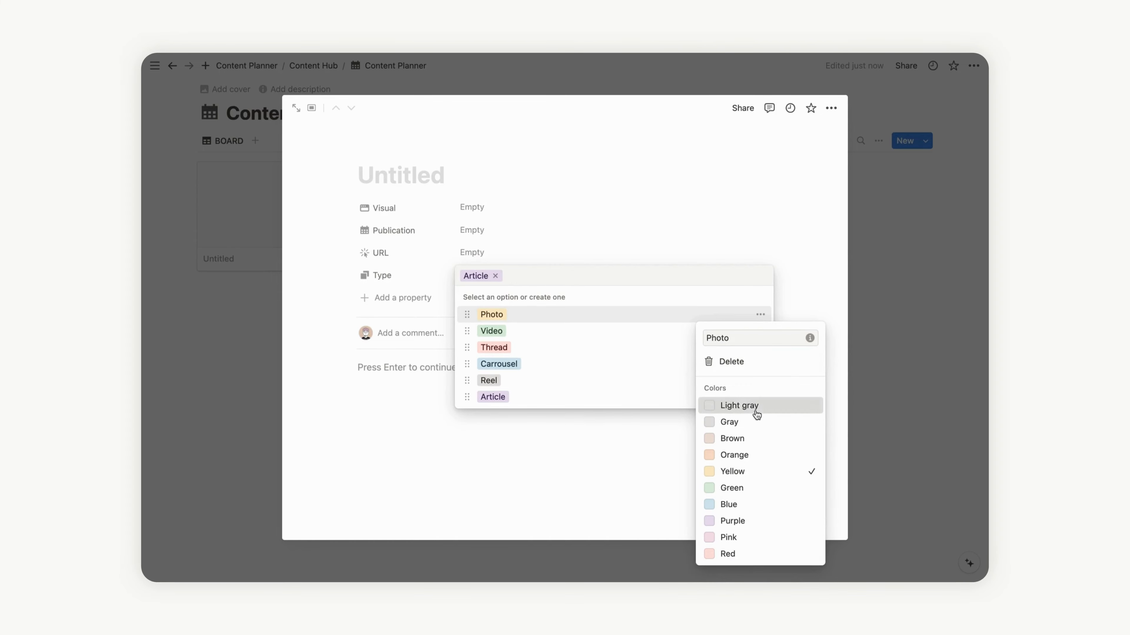
{"action": "left_click", "coordinate": [754, 406]}
{"action": "key", "text": "Escape"}
{"action": "left_click", "coordinate": [760, 331]}
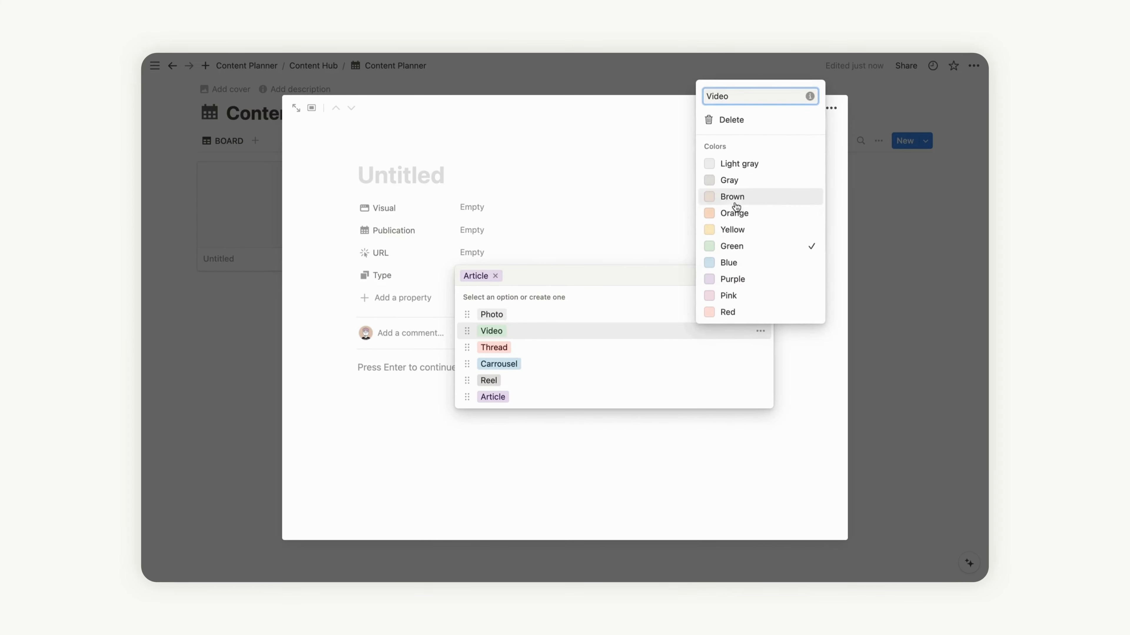
{"action": "left_click", "coordinate": [740, 164]}
{"action": "key", "text": "Escape"}
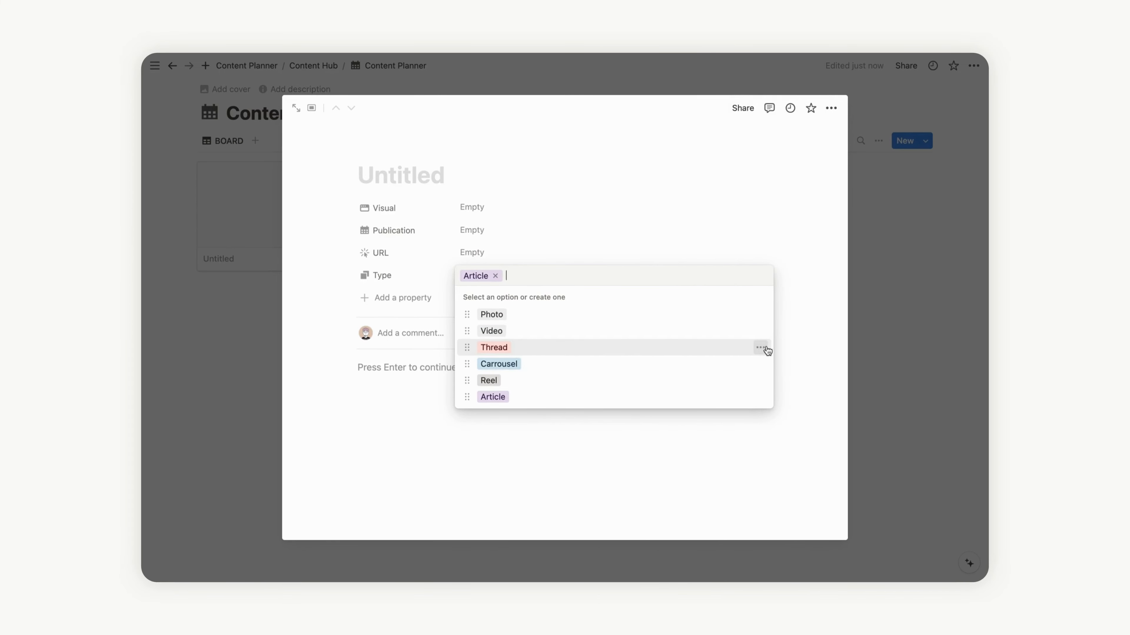
{"action": "left_click", "coordinate": [760, 348]}
{"action": "left_click", "coordinate": [732, 187]}
{"action": "key", "text": "Escape"}
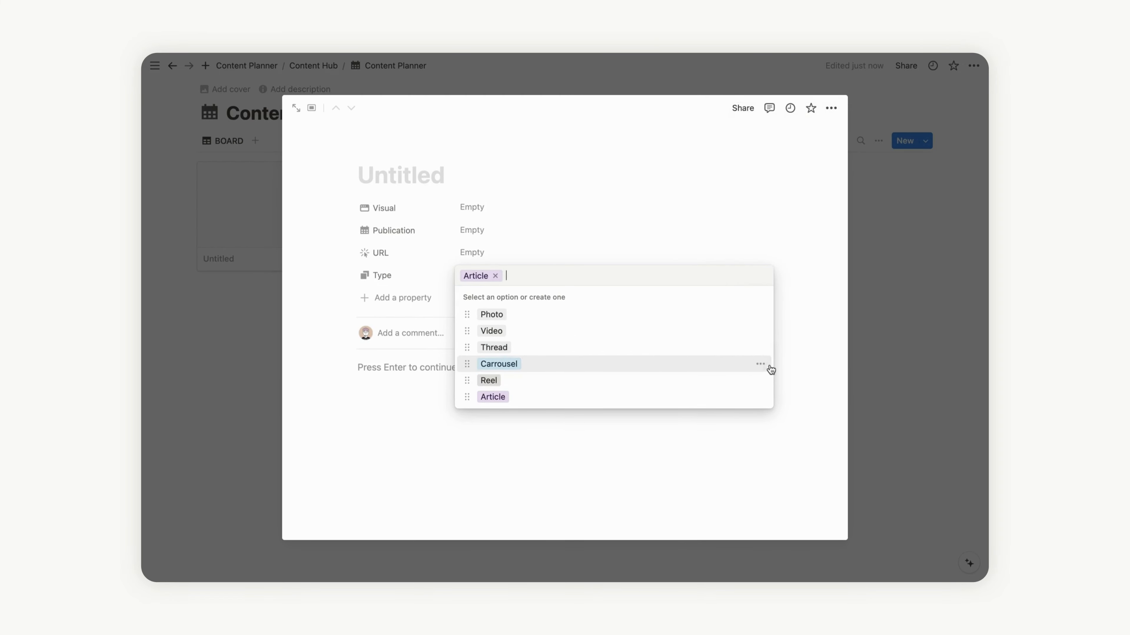
Step: Set the color of the Carrousel, Reel and Article options of the Type property to light gray
{"action": "left_click", "coordinate": [760, 364]}
{"action": "left_click", "coordinate": [739, 196]}
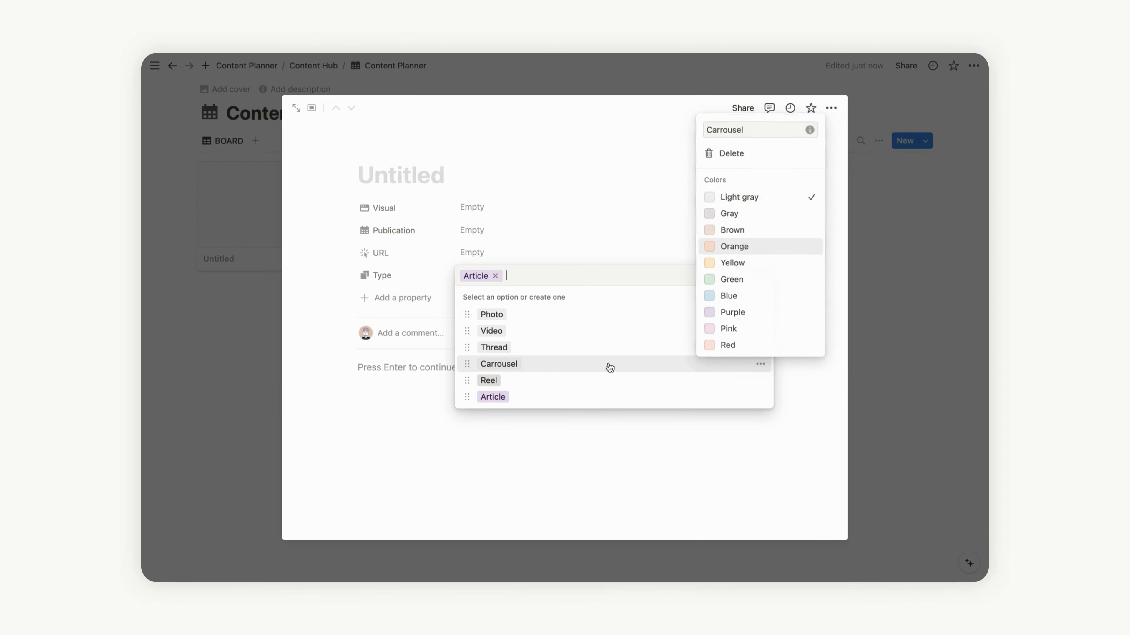
{"action": "key", "text": "Escape"}
{"action": "left_click", "coordinate": [760, 380]}
{"action": "left_click", "coordinate": [731, 214]}
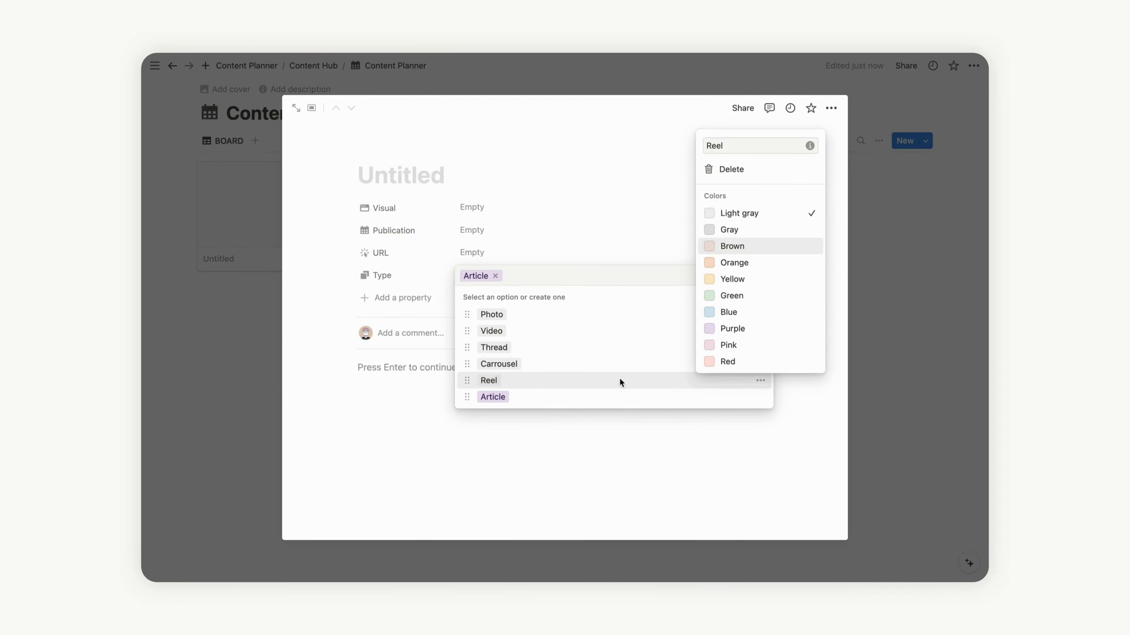
{"action": "key", "text": "Escape"}
{"action": "left_click", "coordinate": [758, 396]}
{"action": "left_click", "coordinate": [729, 229]}
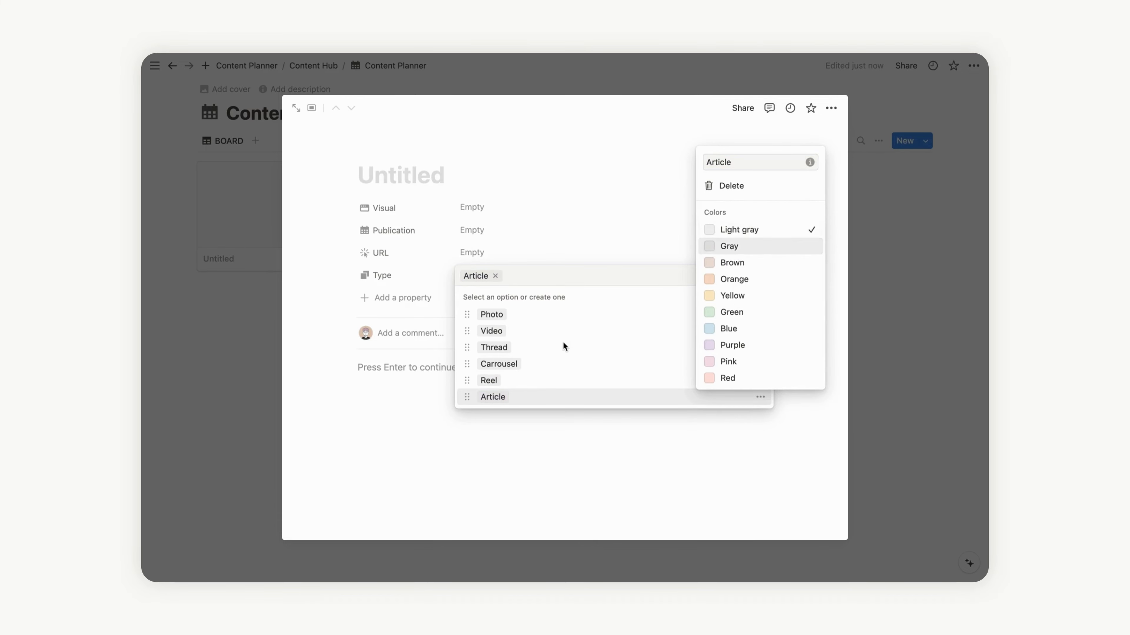
{"action": "key", "text": "Escape"}
{"action": "key", "text": "Escape"}
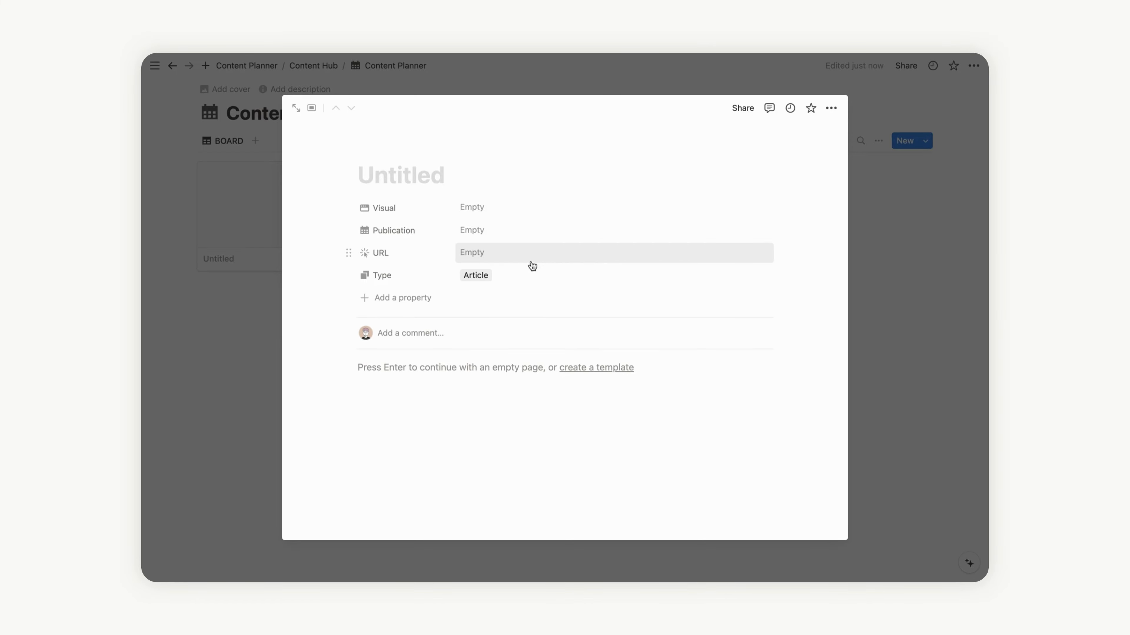
Step: Add a Status property below the Type property, keeping its default name
{"action": "left_click", "coordinate": [403, 297]}
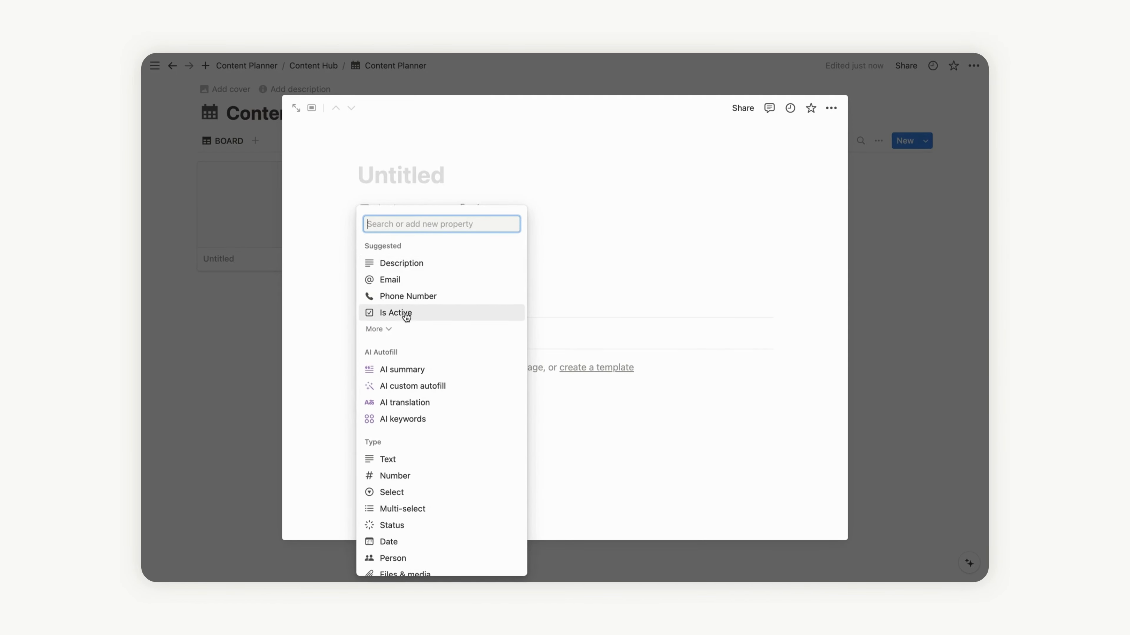
{"action": "scroll", "coordinate": [433, 423], "scroll_direction": "down", "scroll_amount": 5}
{"action": "scroll", "coordinate": [433, 422], "scroll_direction": "down", "scroll_amount": 2}
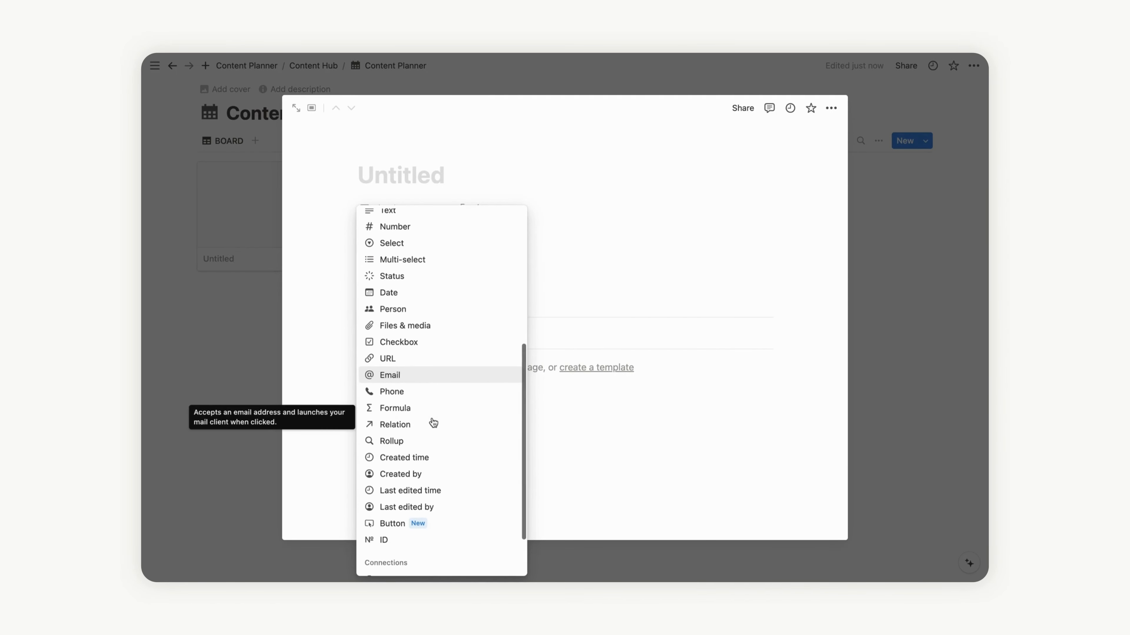
{"action": "left_click", "coordinate": [404, 276]}
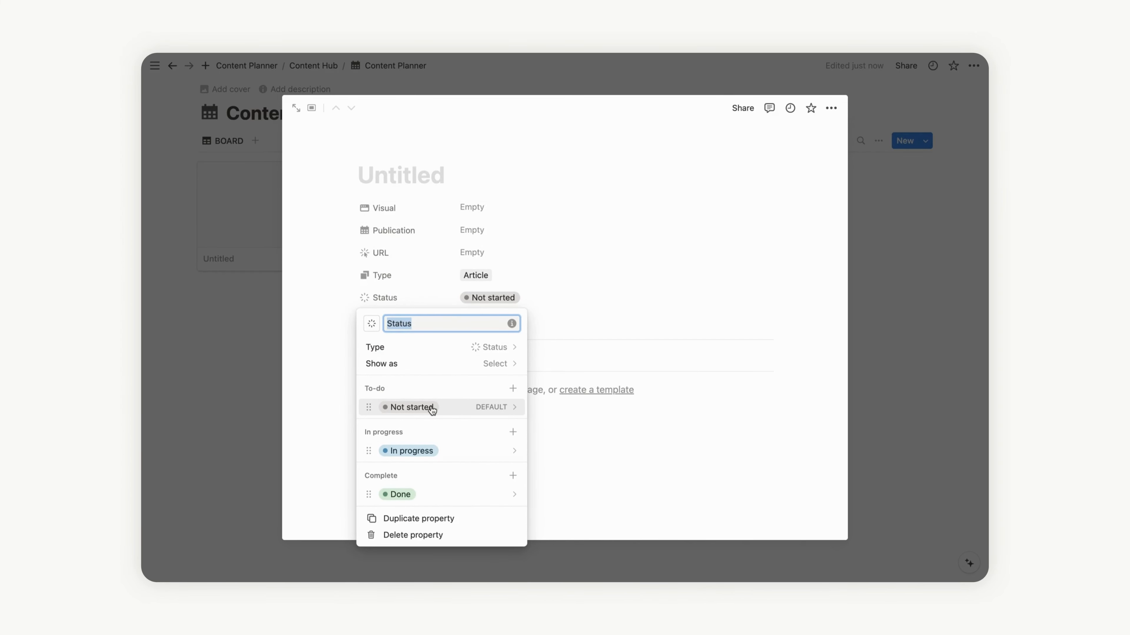
Step: Rename the Not started option in the Status property's To-do group as Inbox
{"action": "left_click", "coordinate": [503, 408]}
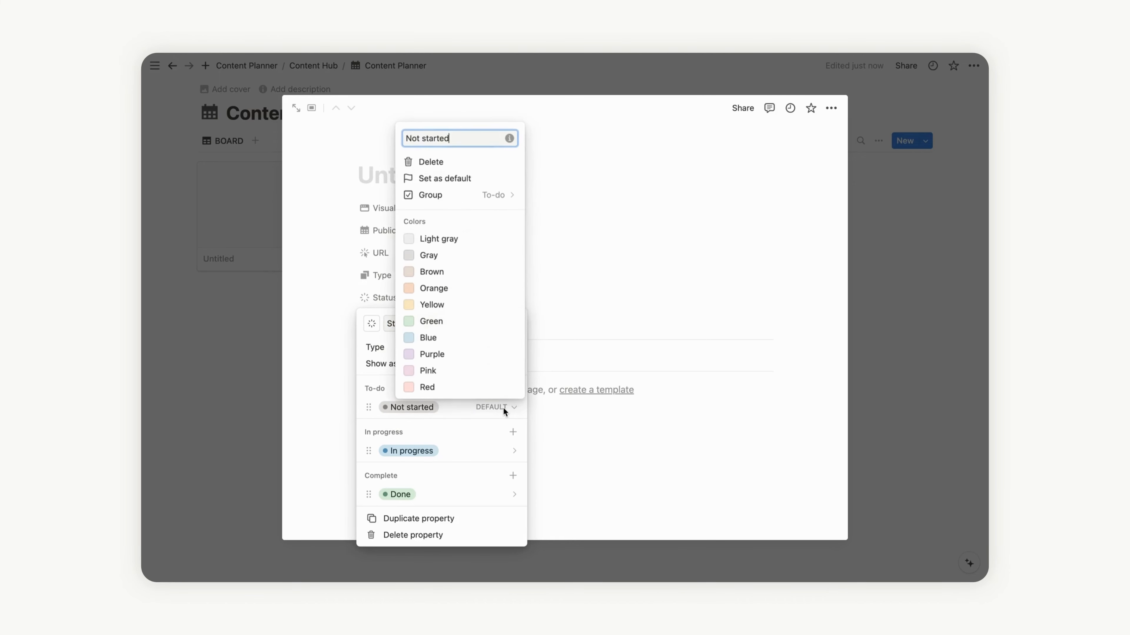
{"action": "triple_click", "coordinate": [434, 140]}
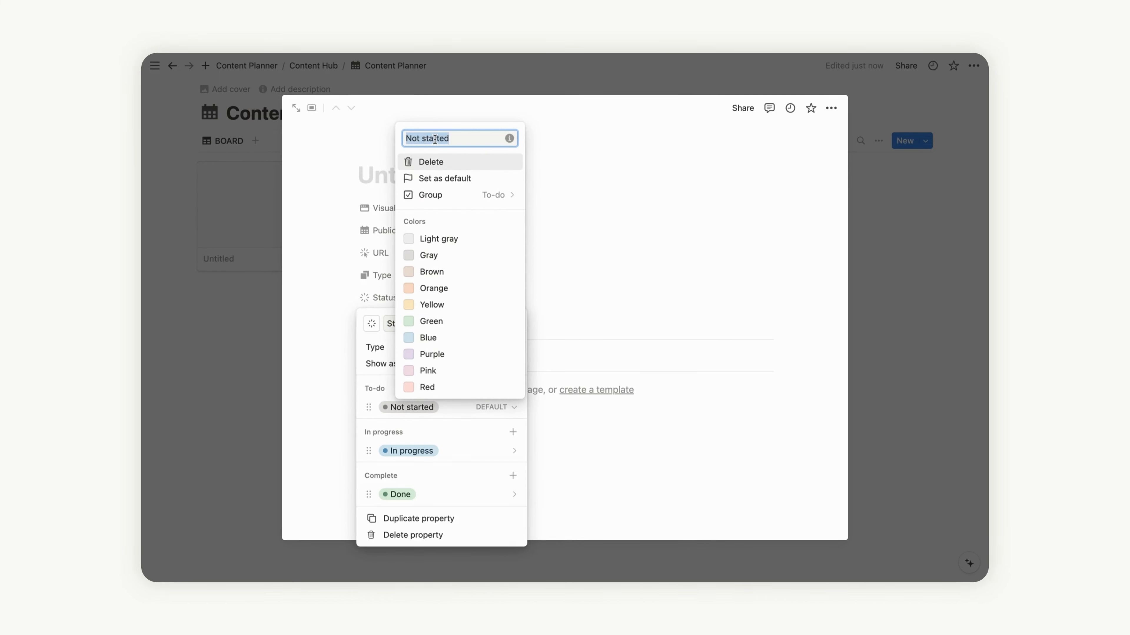
{"action": "key", "text": "BackSpace"}
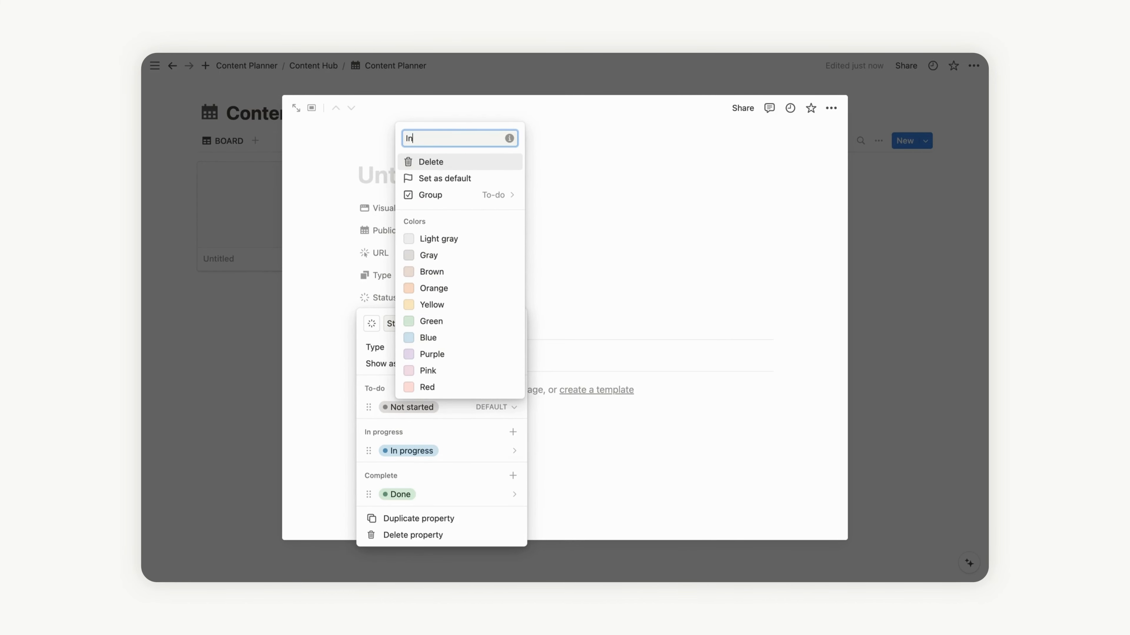
{"action": "left_click", "coordinate": [376, 386]}
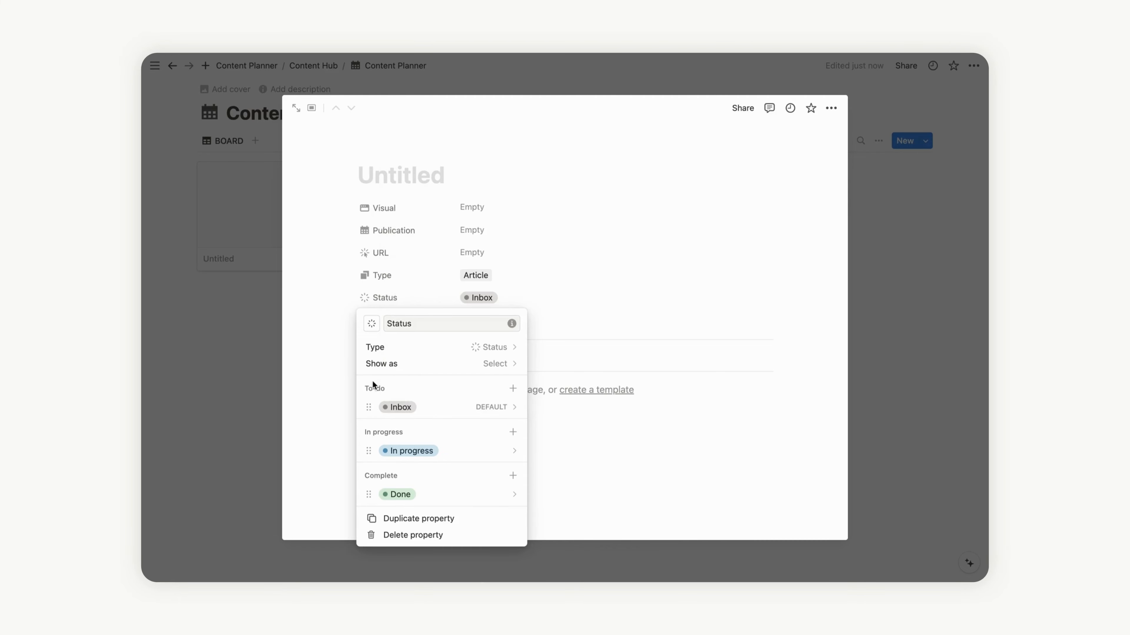
Step: Add an Idea option to the Status property's To-do group and place it below Inbox
{"action": "left_click", "coordinate": [513, 389]}
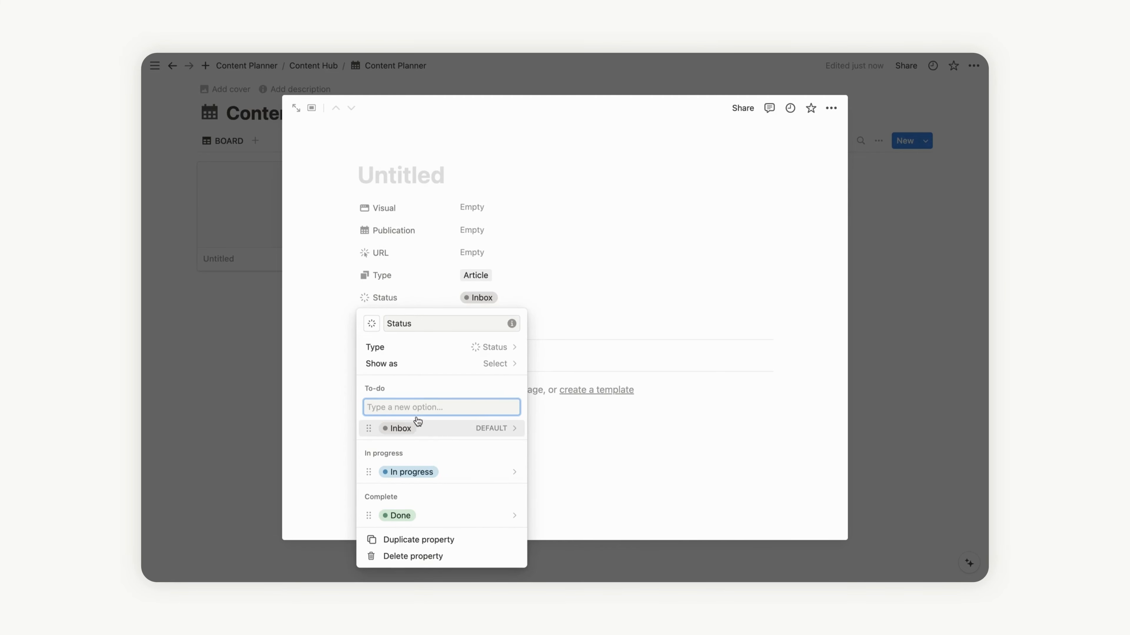
{"action": "type", "text": "Id"}
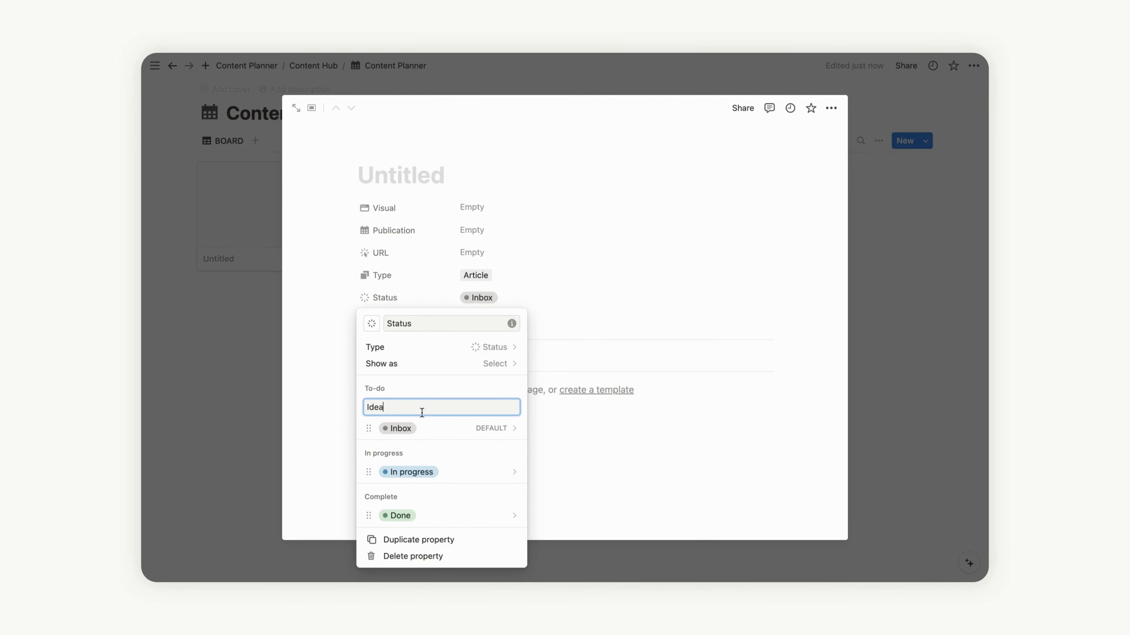
{"action": "type", "text": "ea"}
{"action": "key", "text": "Return"}
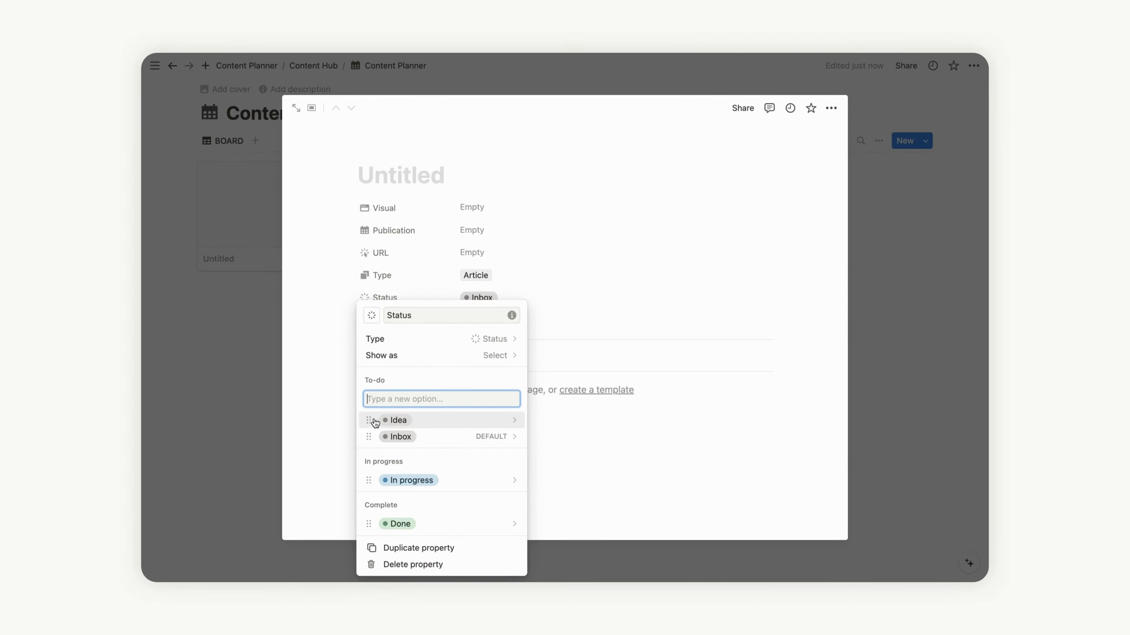
{"action": "left_click_drag", "start_coordinate": [375, 423], "coordinate": [368, 434]}
Step: Set the color of the Idea status option to blue
{"action": "left_click", "coordinate": [514, 436]}
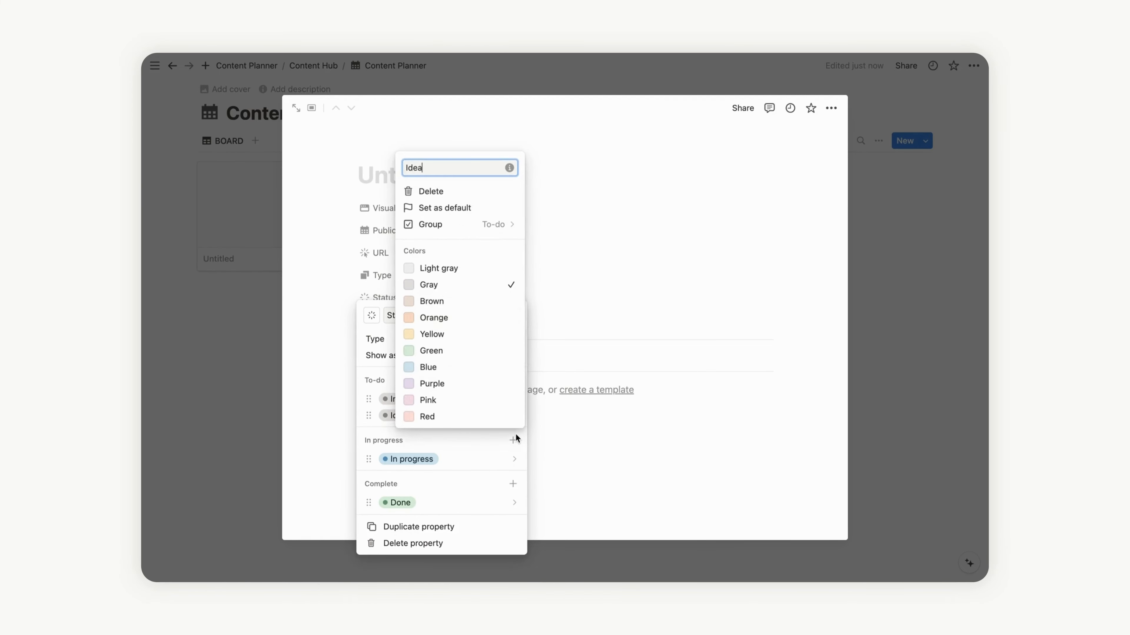
{"action": "left_click", "coordinate": [457, 368]}
{"action": "left_click", "coordinate": [372, 426]}
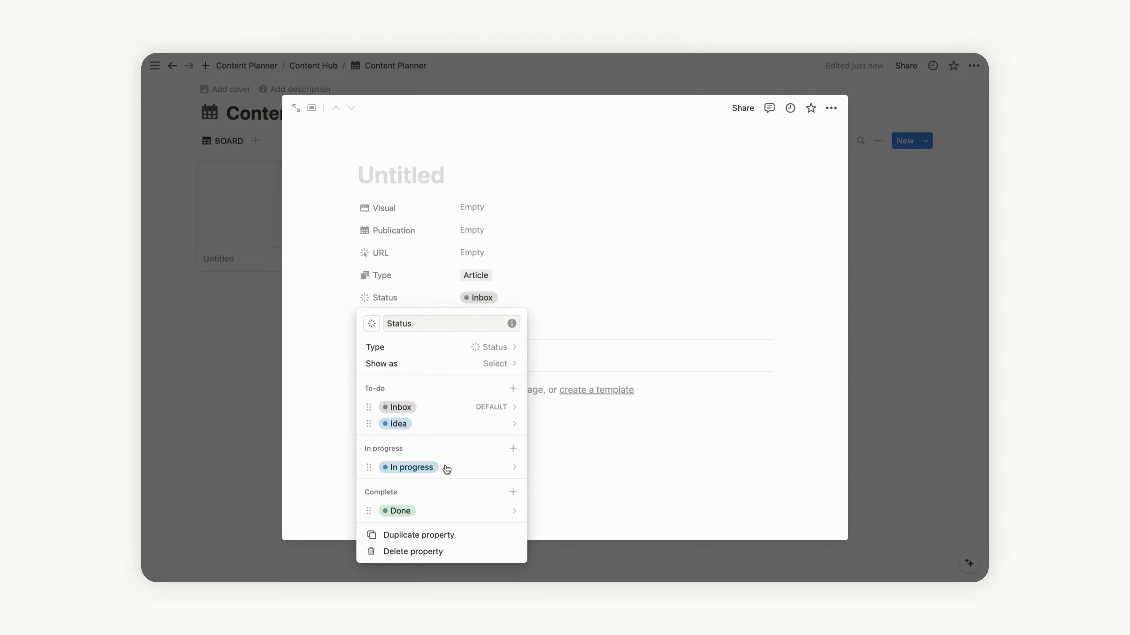
Step: Rename the In progress status option as In creation and set its color to yellow
{"action": "left_click", "coordinate": [514, 468]}
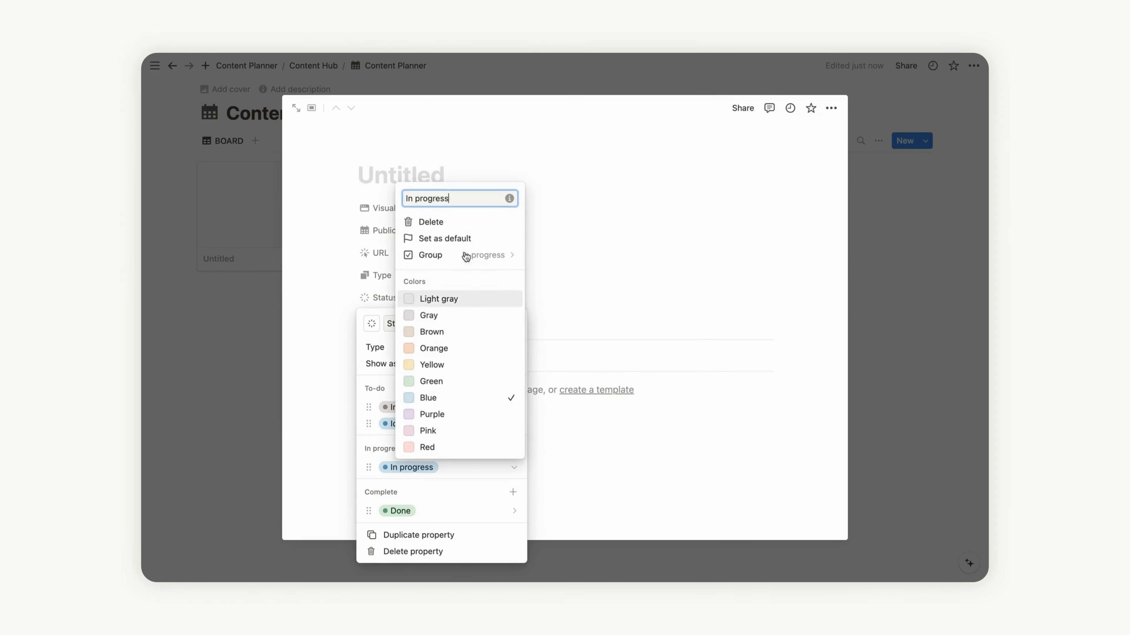
{"action": "double_click", "coordinate": [431, 199]}
{"action": "type", "text": "creation"}
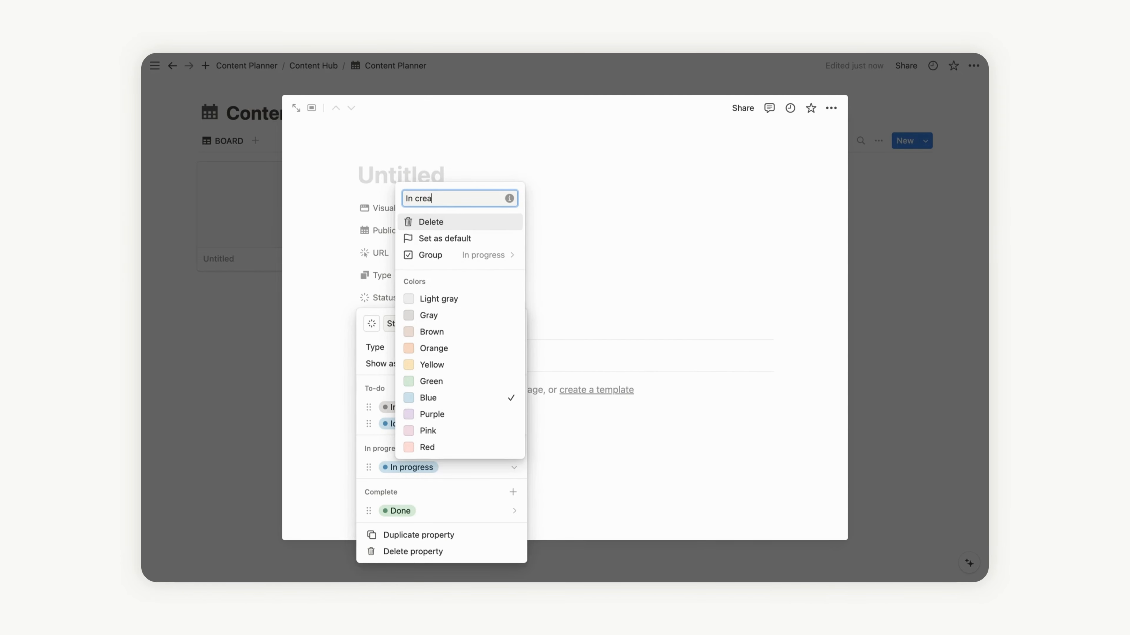
{"action": "left_click", "coordinate": [440, 365]}
{"action": "left_click", "coordinate": [377, 460]}
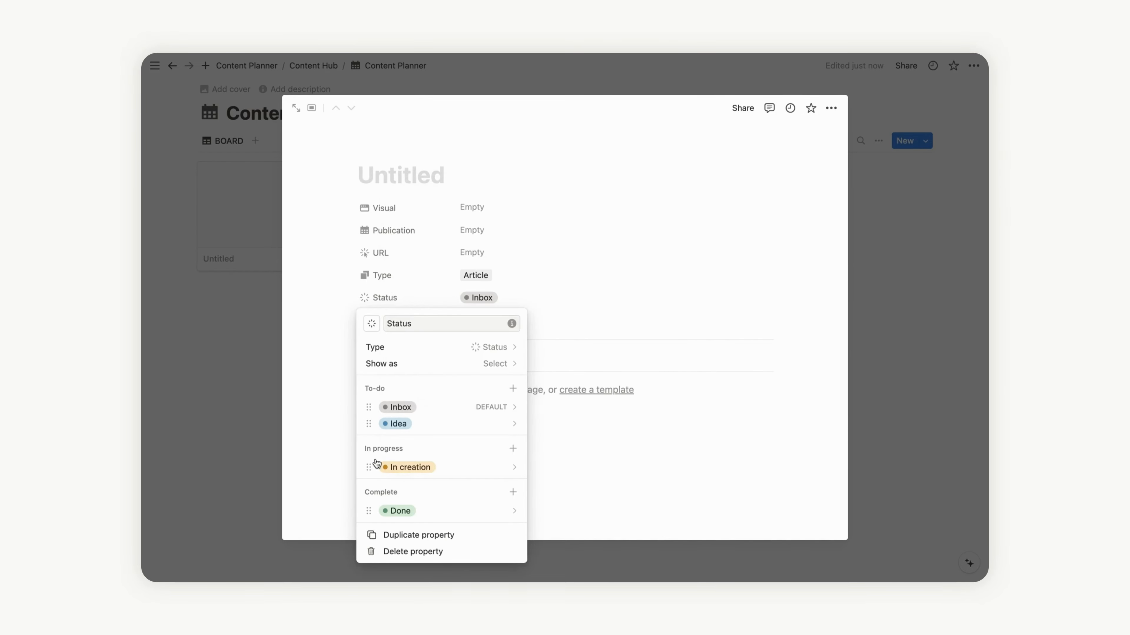
Step: Rename the Done status option in the Complete group as Published, with green as its color
{"action": "left_click", "coordinate": [513, 511]}
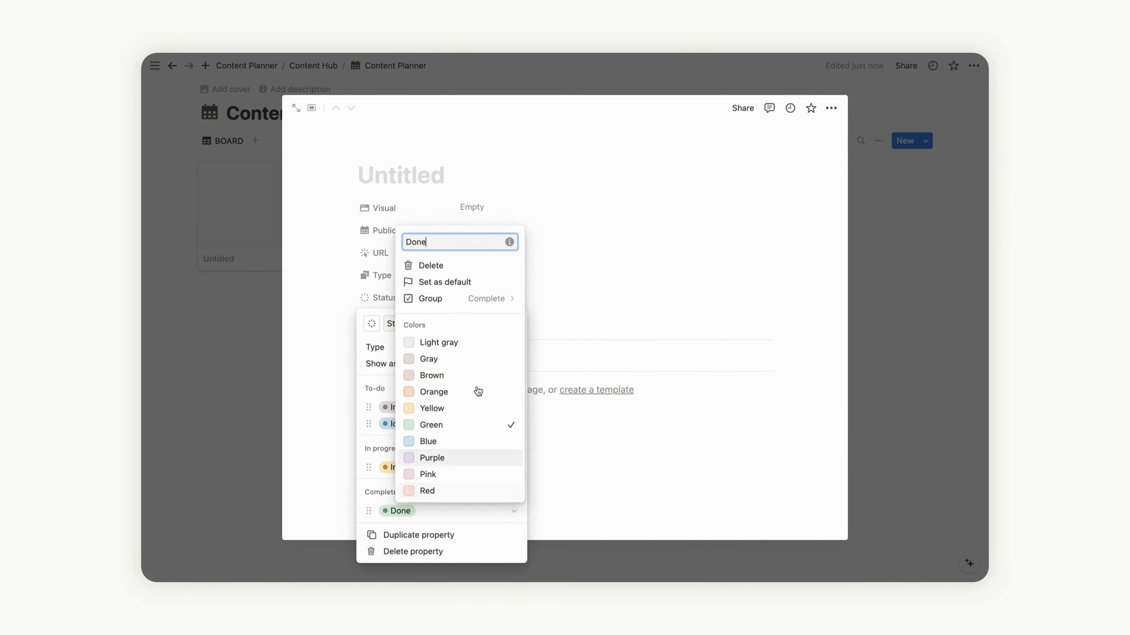
{"action": "double_click", "coordinate": [431, 244]}
{"action": "type", "text": "Published"}
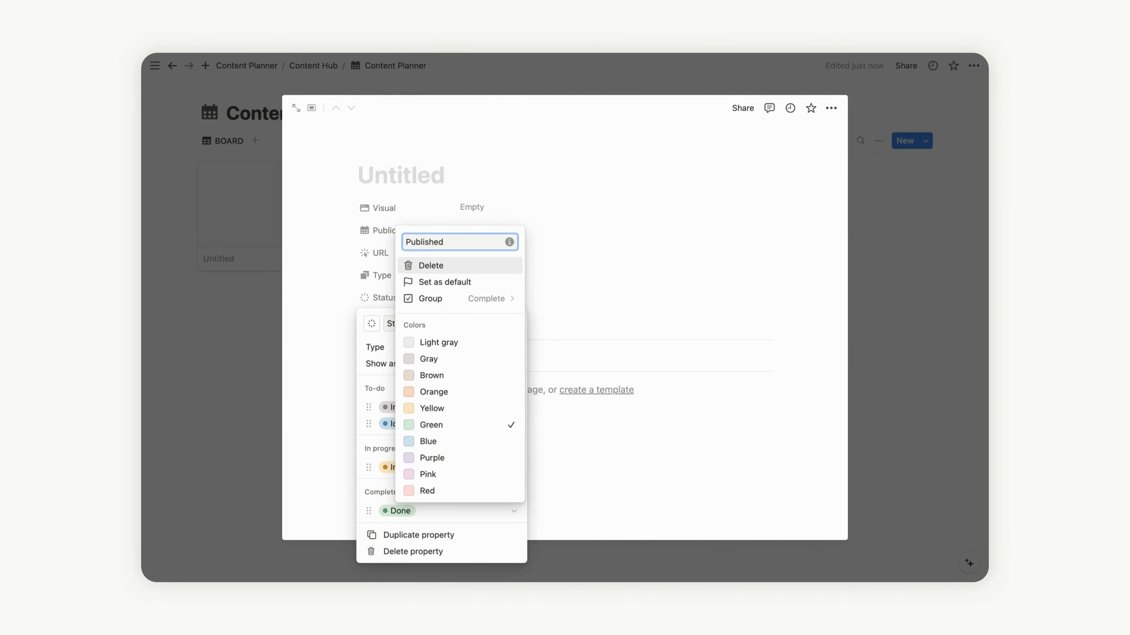
{"action": "left_click", "coordinate": [453, 428]}
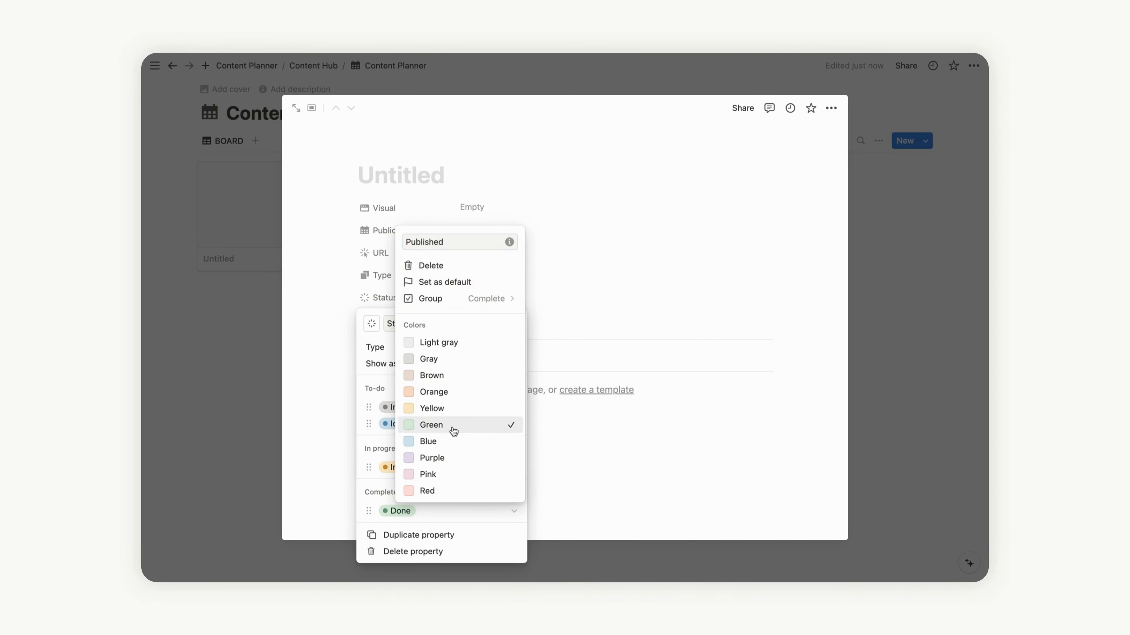
{"action": "left_click", "coordinate": [382, 450]}
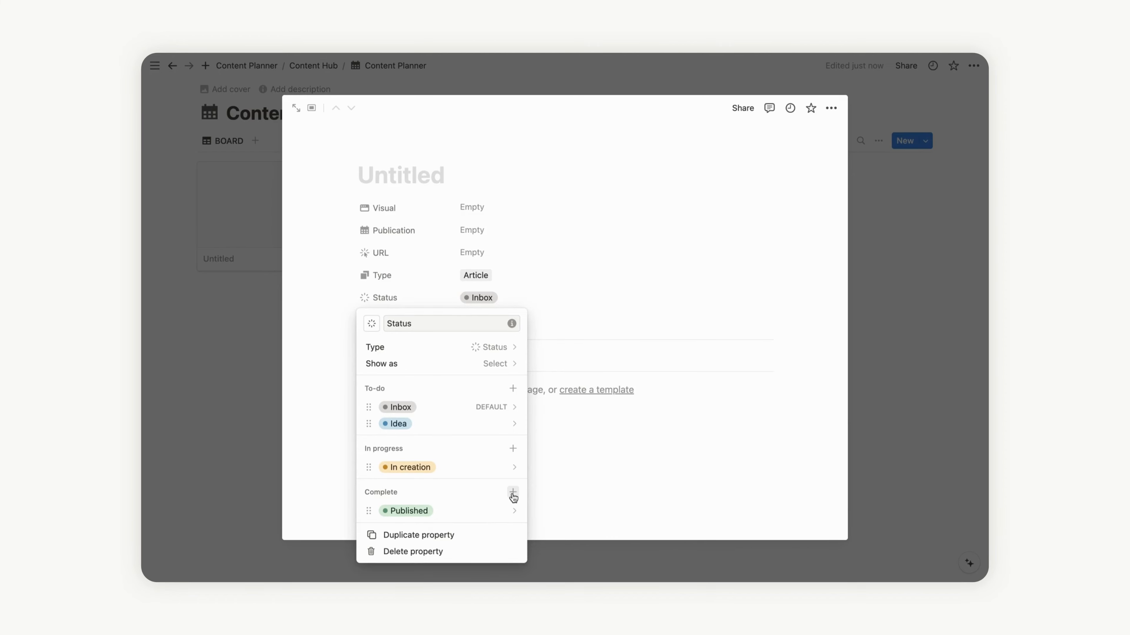
Step: Add an Unpublished option to the Status property's Complete group
{"action": "left_click", "coordinate": [513, 493]}
{"action": "type", "text": "Unpublis"}
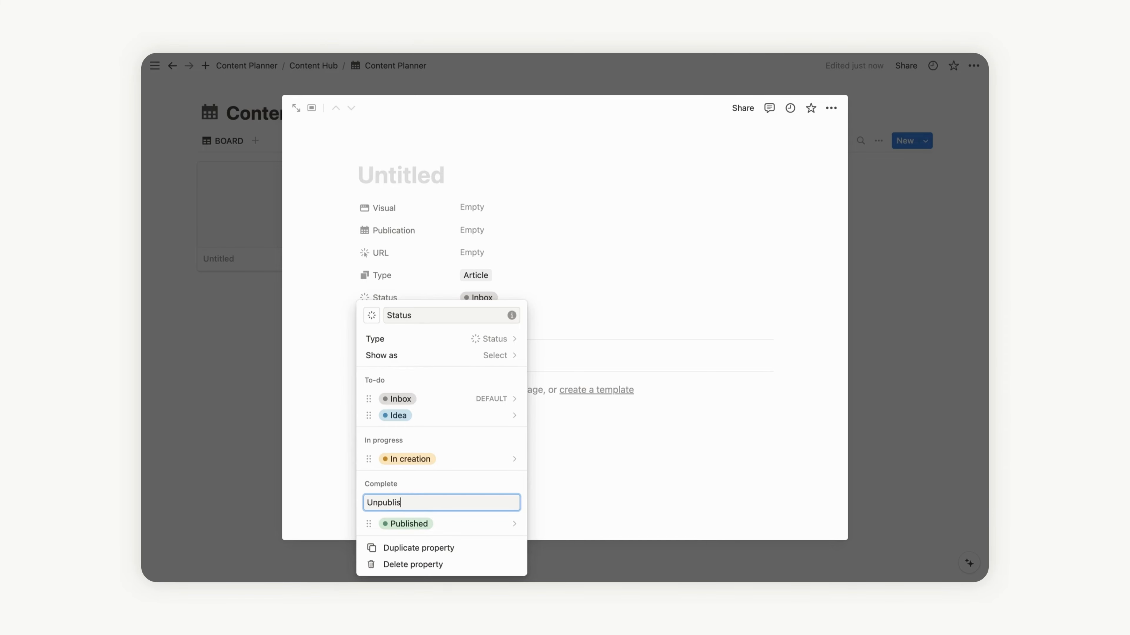
{"action": "type", "text": "shed"}
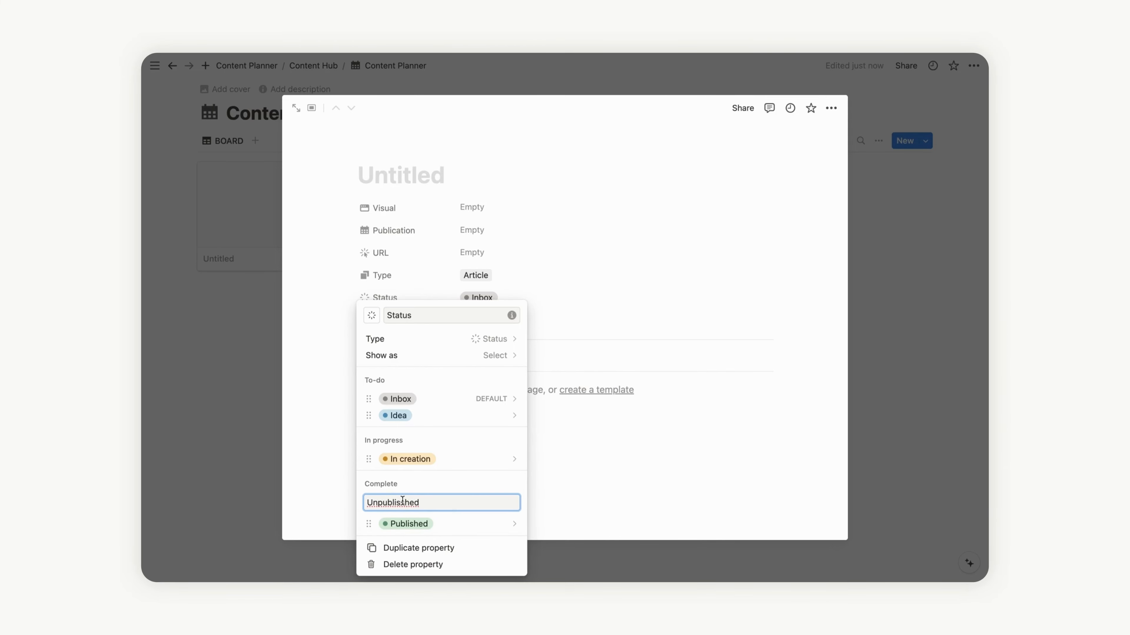
{"action": "key", "text": "BackSpace"}
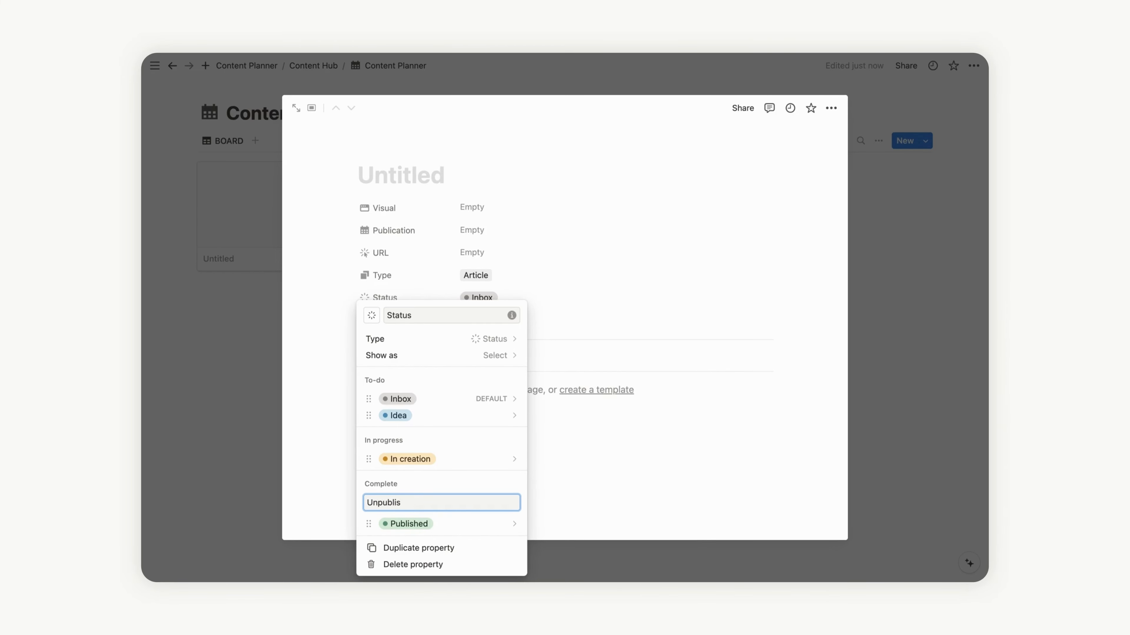
{"action": "type", "text": "d"}
{"action": "key", "text": "Return"}
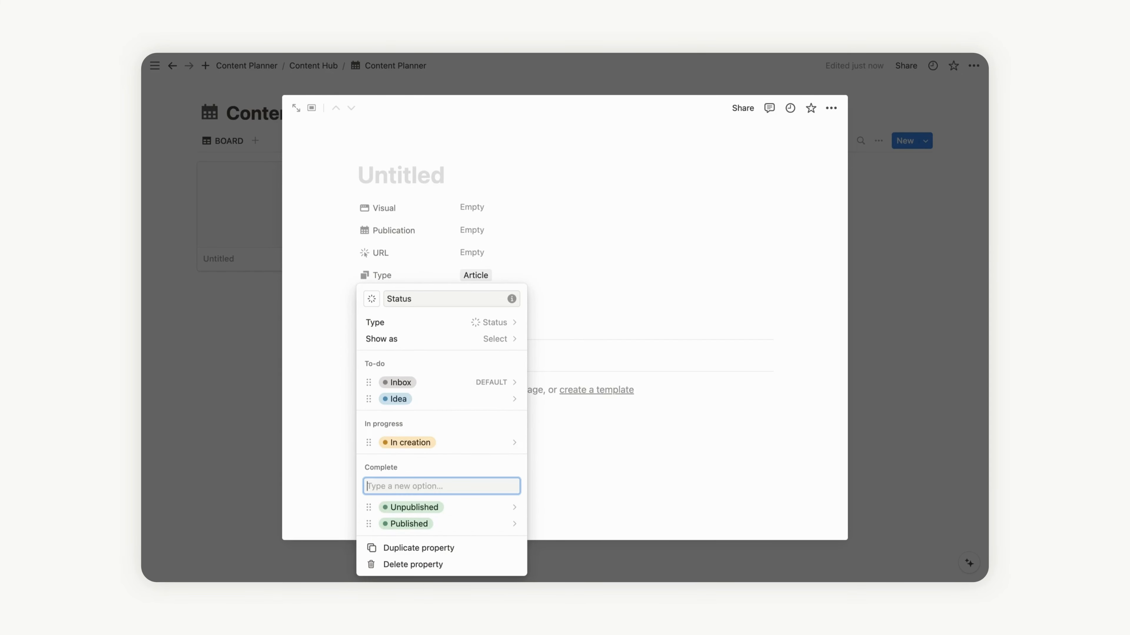
Step: Set the color of the Unpublished status option to red and place it below Published
{"action": "left_click", "coordinate": [514, 507]}
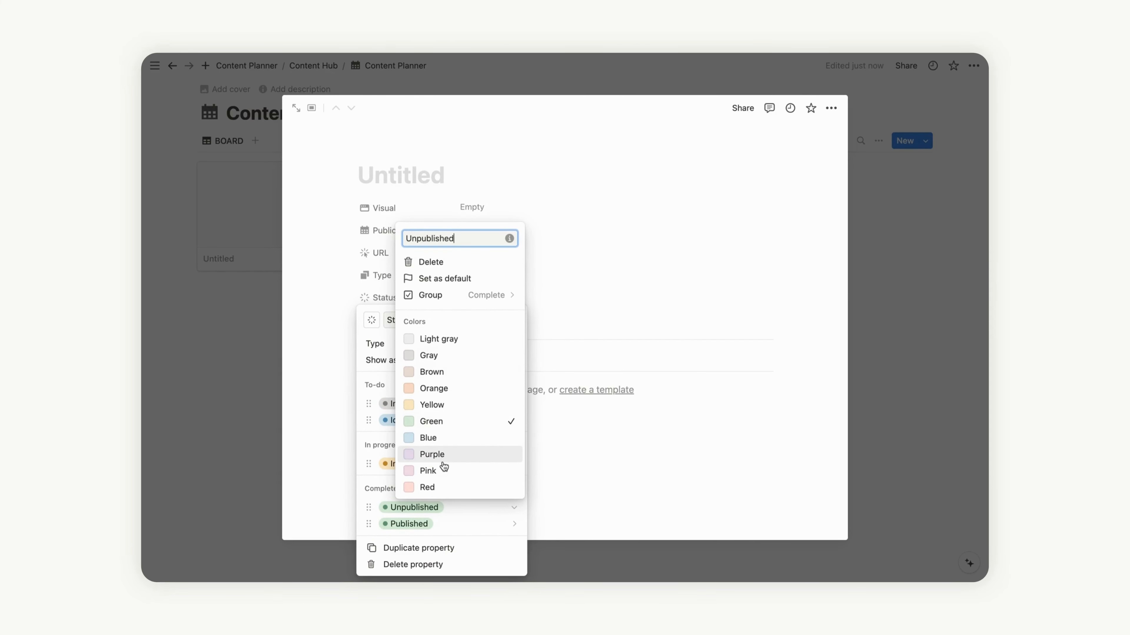
{"action": "left_click", "coordinate": [438, 488]}
{"action": "key", "text": "Escape"}
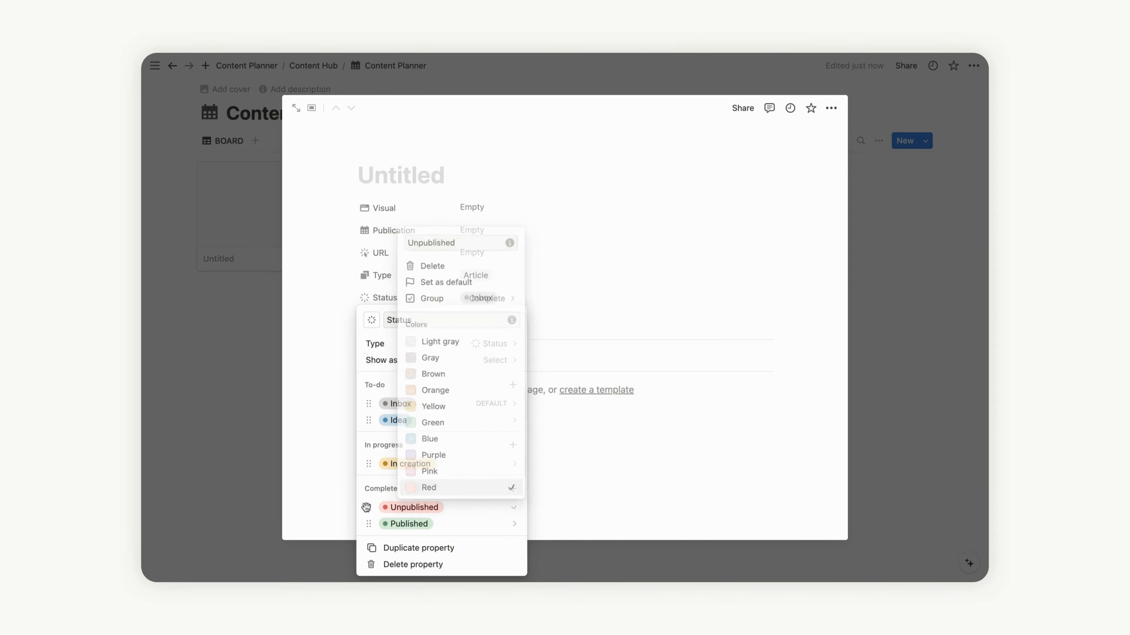
{"action": "left_click_drag", "start_coordinate": [366, 507], "coordinate": [369, 525]}
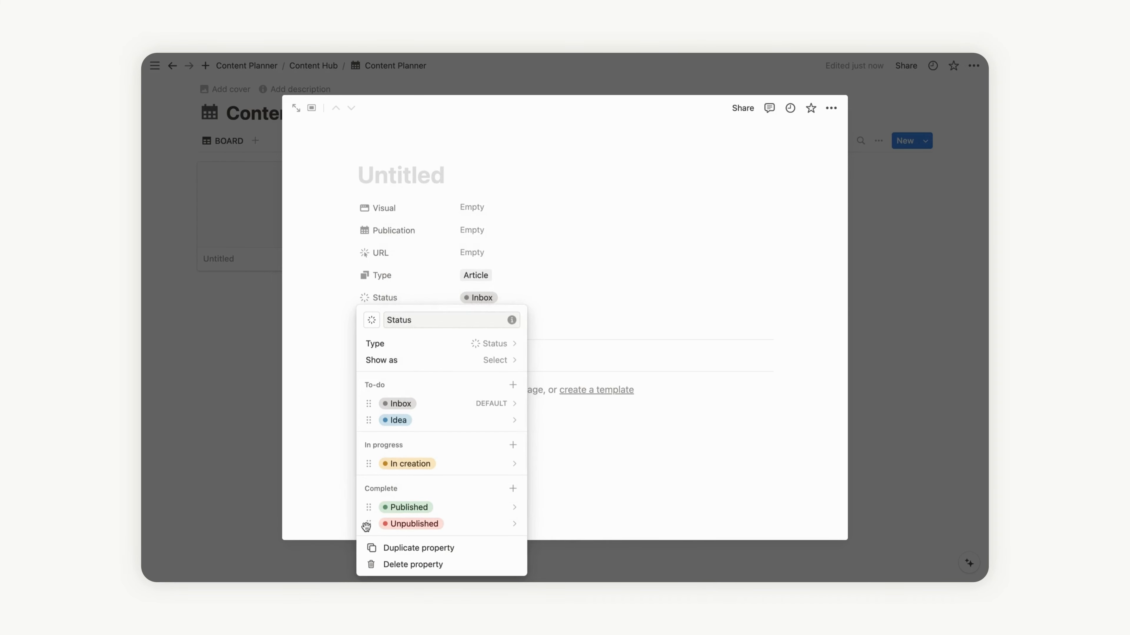
Step: Add an Archive option to the Status property's Complete group and place it below Unpublished
{"action": "left_click", "coordinate": [512, 488]}
{"action": "type", "text": "Archi"}
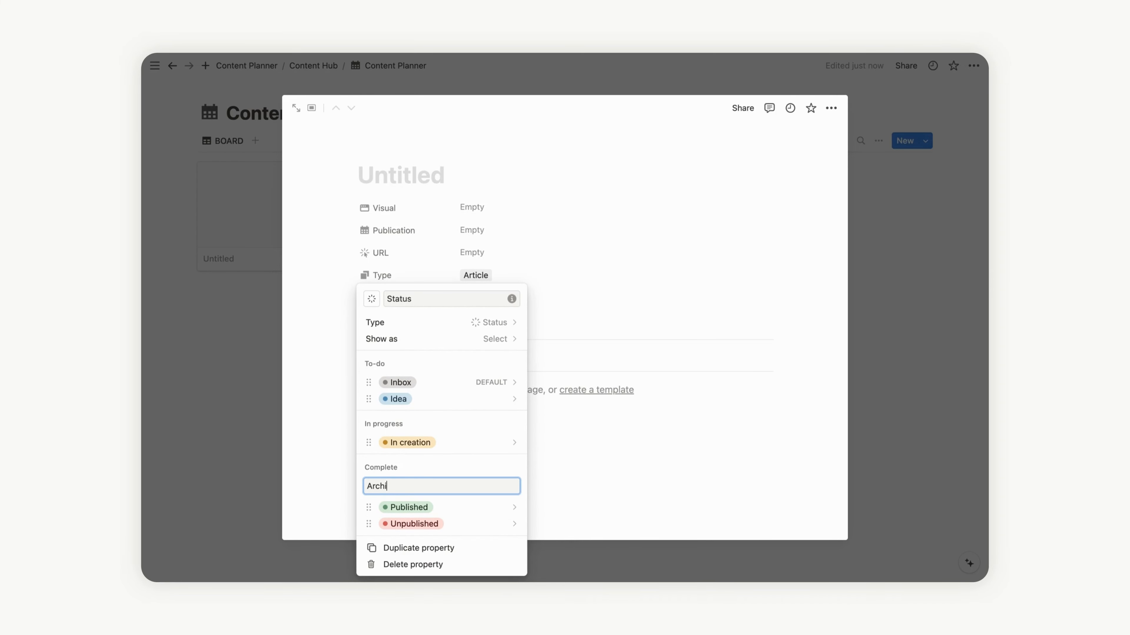
{"action": "type", "text": "ve"}
{"action": "key", "text": "Return"}
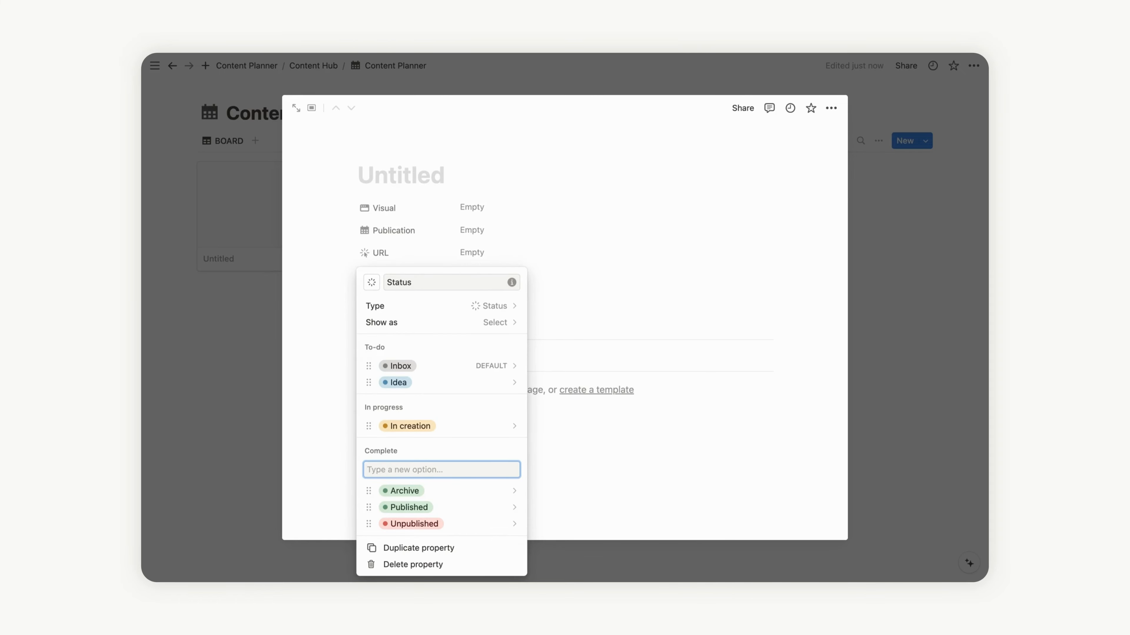
{"action": "left_click_drag", "start_coordinate": [368, 491], "coordinate": [369, 523]}
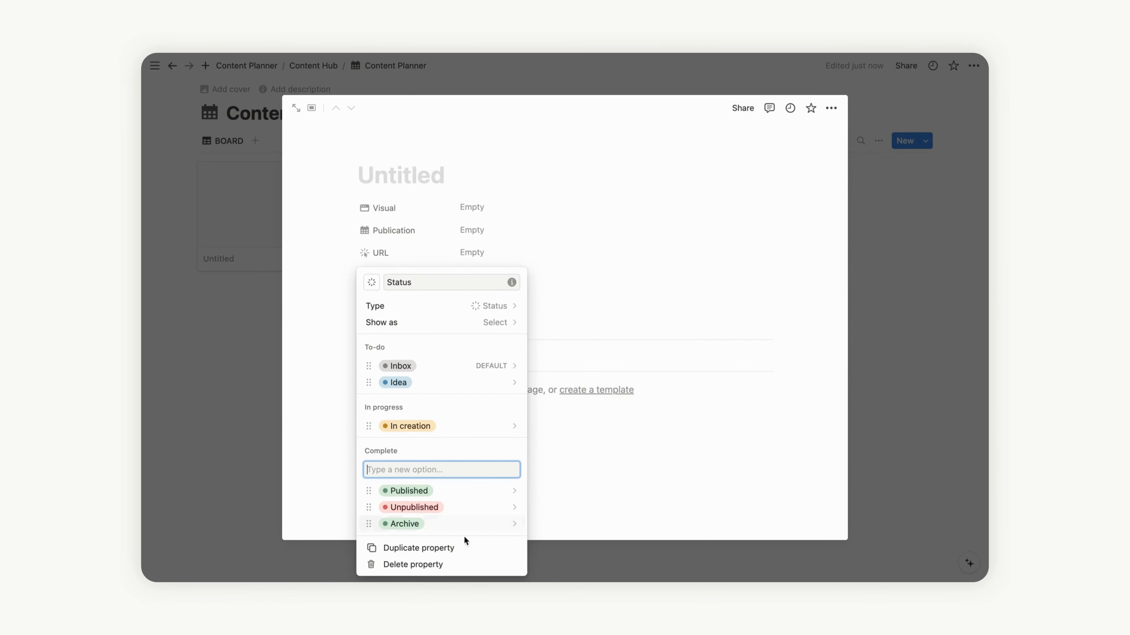
Step: Set the color of the Archive status option to purple and close the Status property settings
{"action": "left_click", "coordinate": [517, 525]}
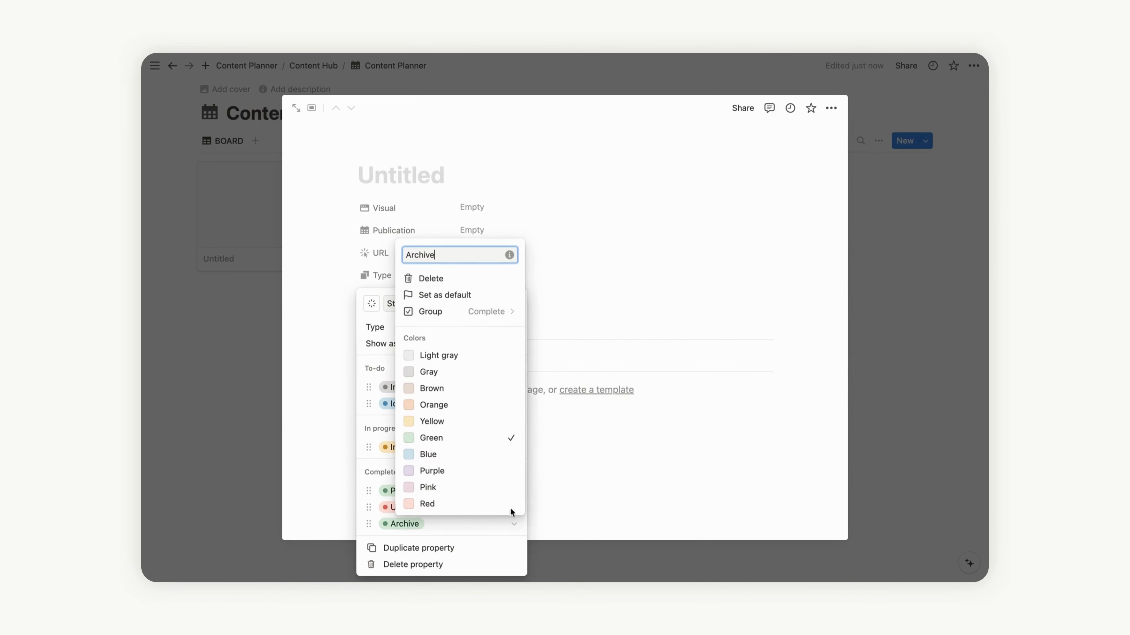
{"action": "left_click", "coordinate": [469, 472]}
{"action": "left_click", "coordinate": [369, 460]}
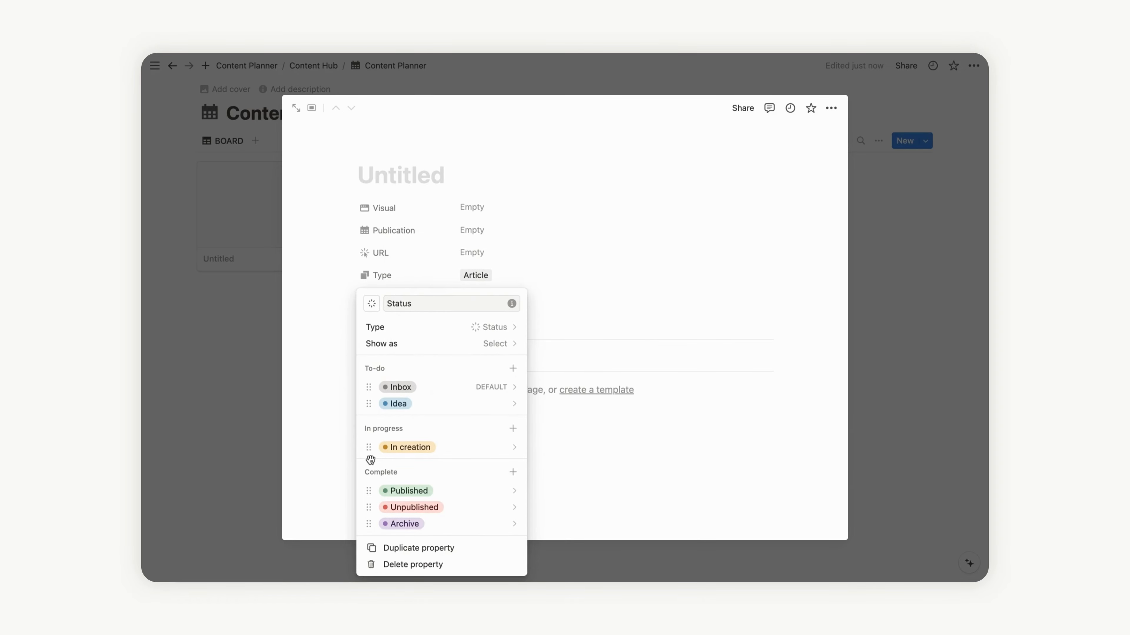
{"action": "left_click", "coordinate": [613, 396]}
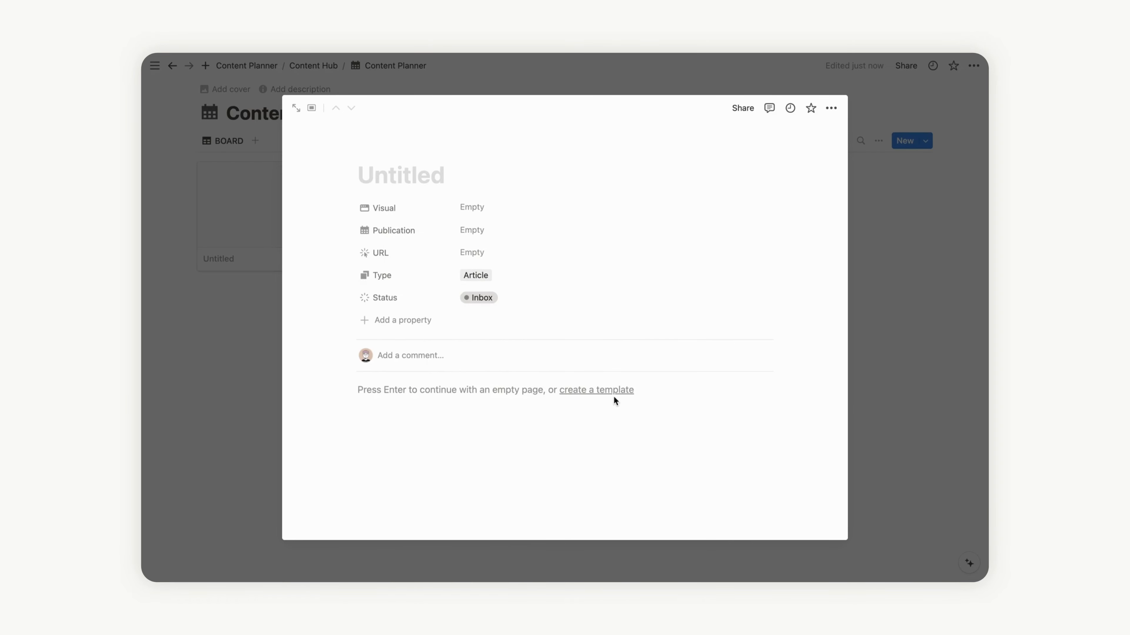
Step: Add a Number property named Likes to the page and place it below Status
{"action": "left_click", "coordinate": [418, 324]}
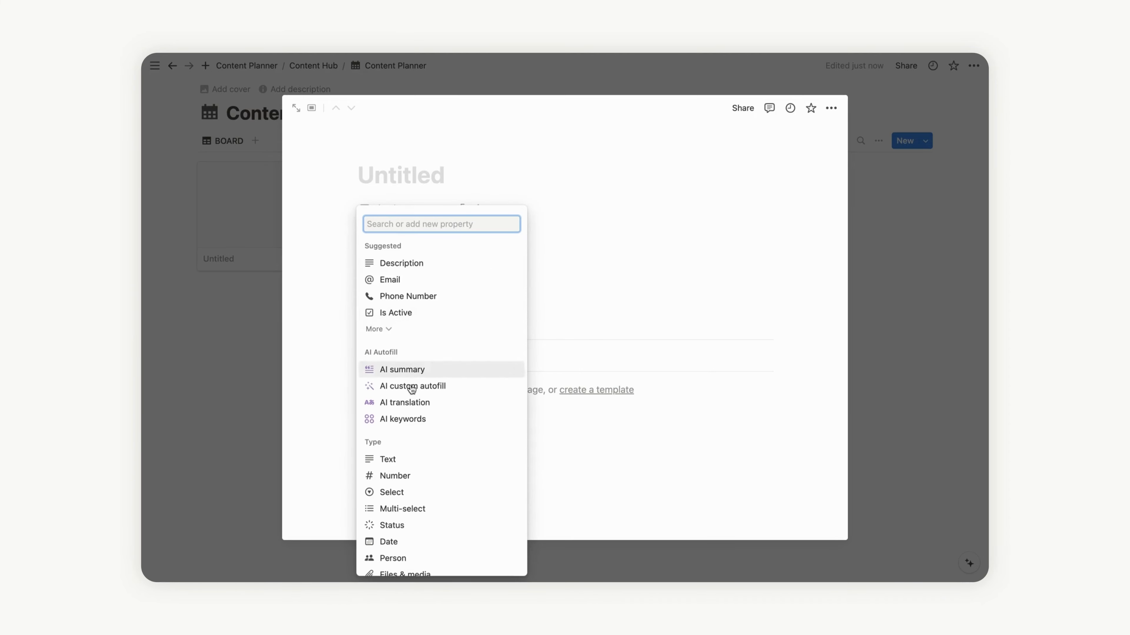
{"action": "left_click", "coordinate": [416, 484]}
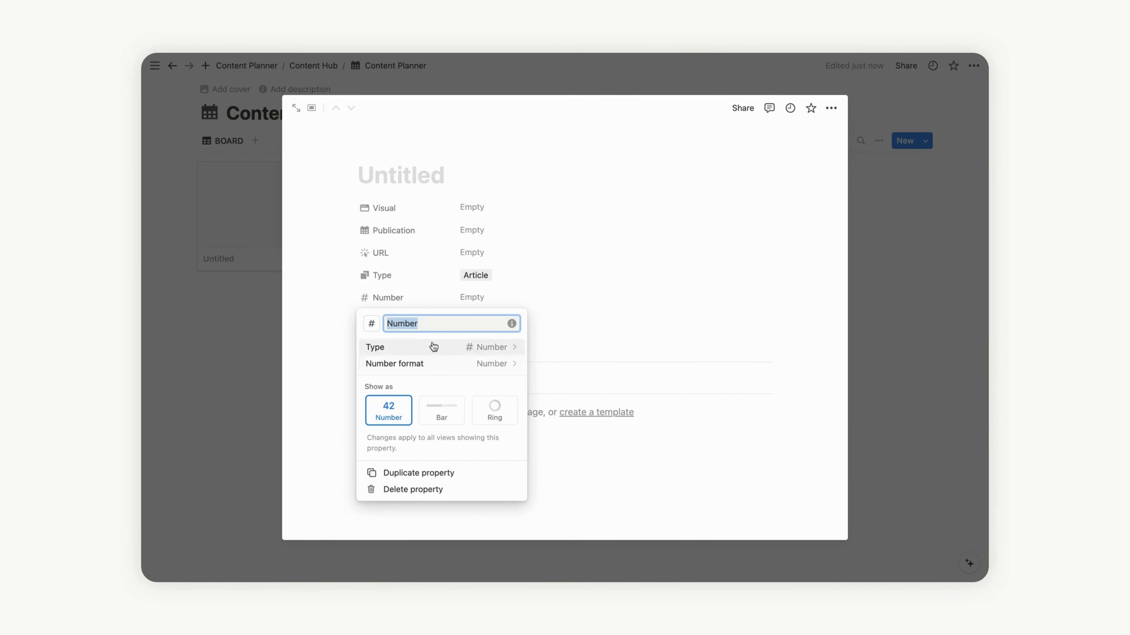
{"action": "type", "text": "Like"}
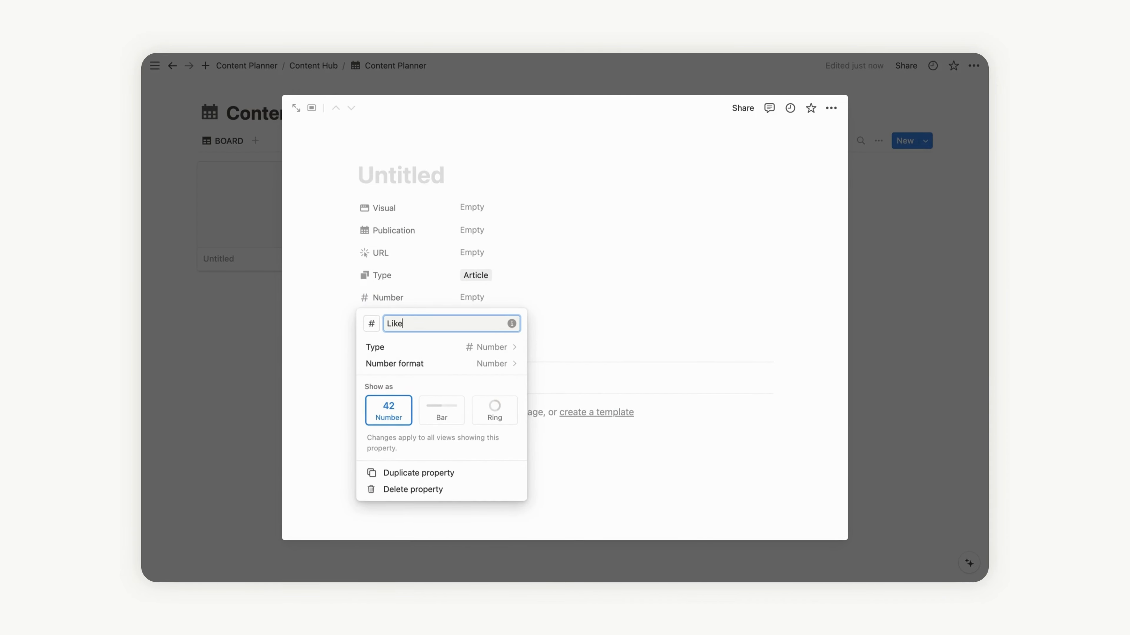
{"action": "type", "text": "d"}
{"action": "key", "text": "BackSpace"}
{"action": "type", "text": "s"}
{"action": "left_click", "coordinate": [559, 359]}
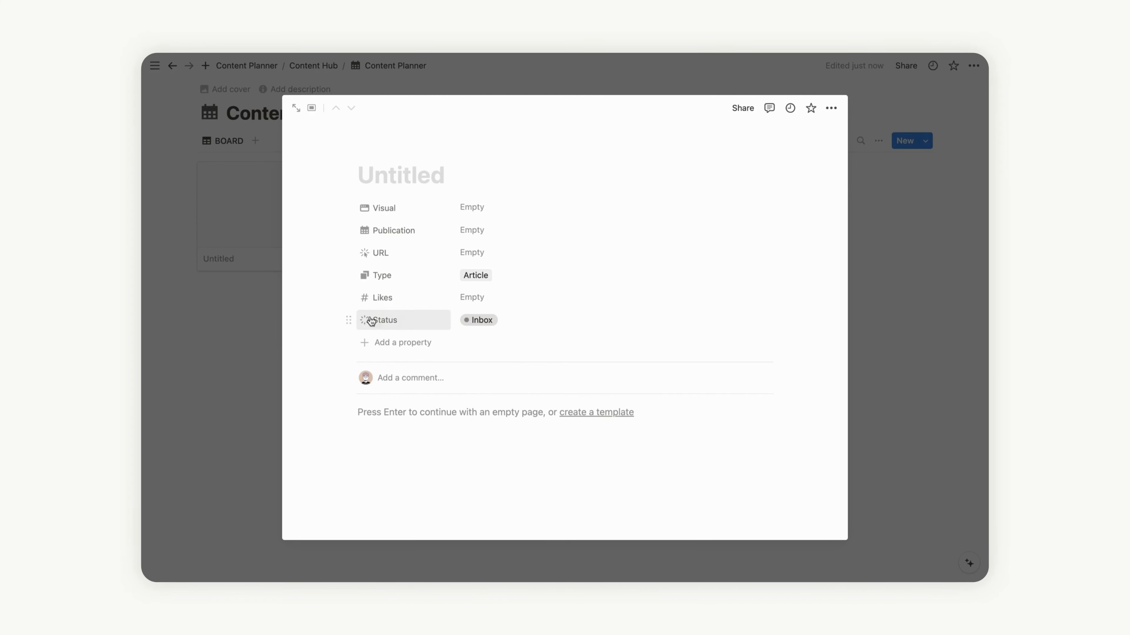
{"action": "left_click_drag", "start_coordinate": [347, 298], "coordinate": [348, 328]}
Step: Duplicate the Likes property and rename the copy as Comments
{"action": "left_click", "coordinate": [347, 320]}
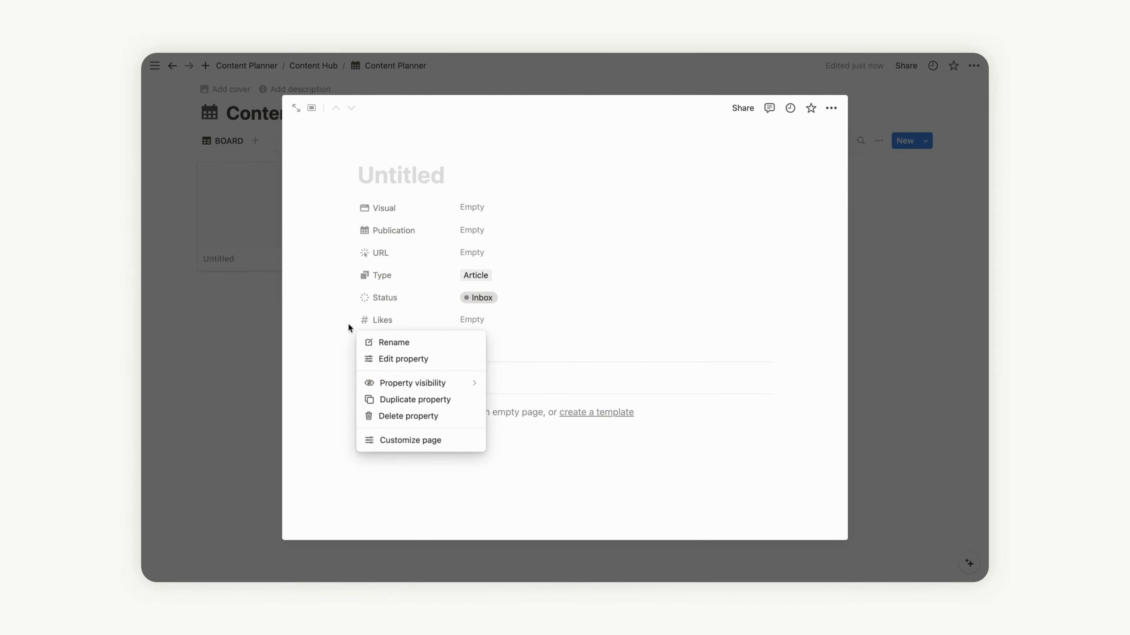
{"action": "left_click", "coordinate": [385, 396]}
{"action": "left_click", "coordinate": [389, 343]}
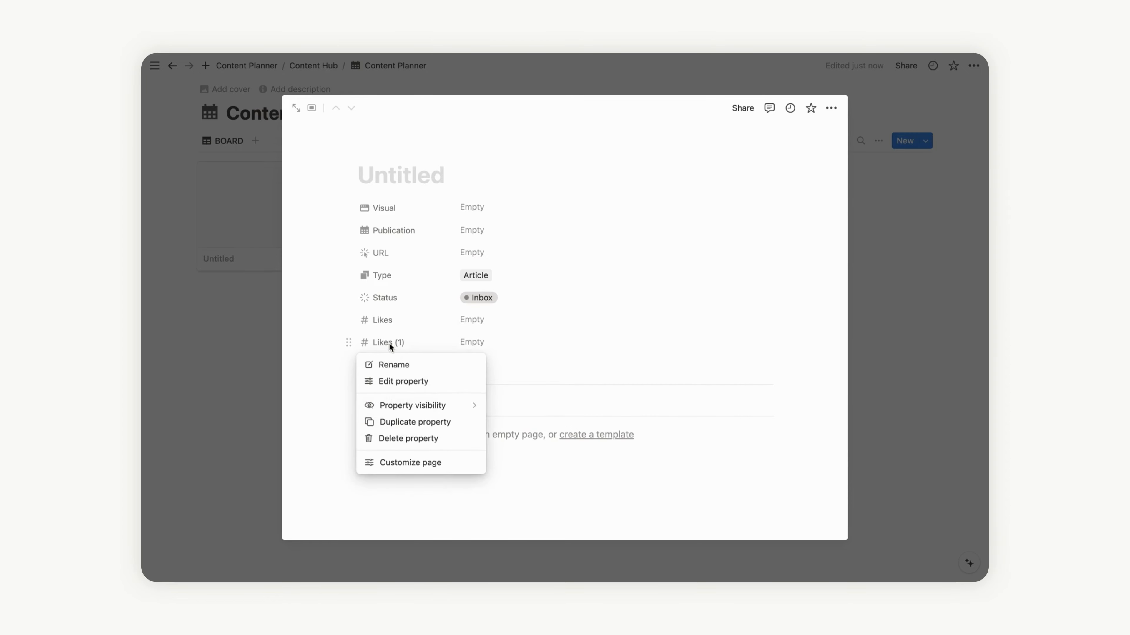
{"action": "left_click", "coordinate": [394, 364]}
{"action": "type", "text": "Comments"}
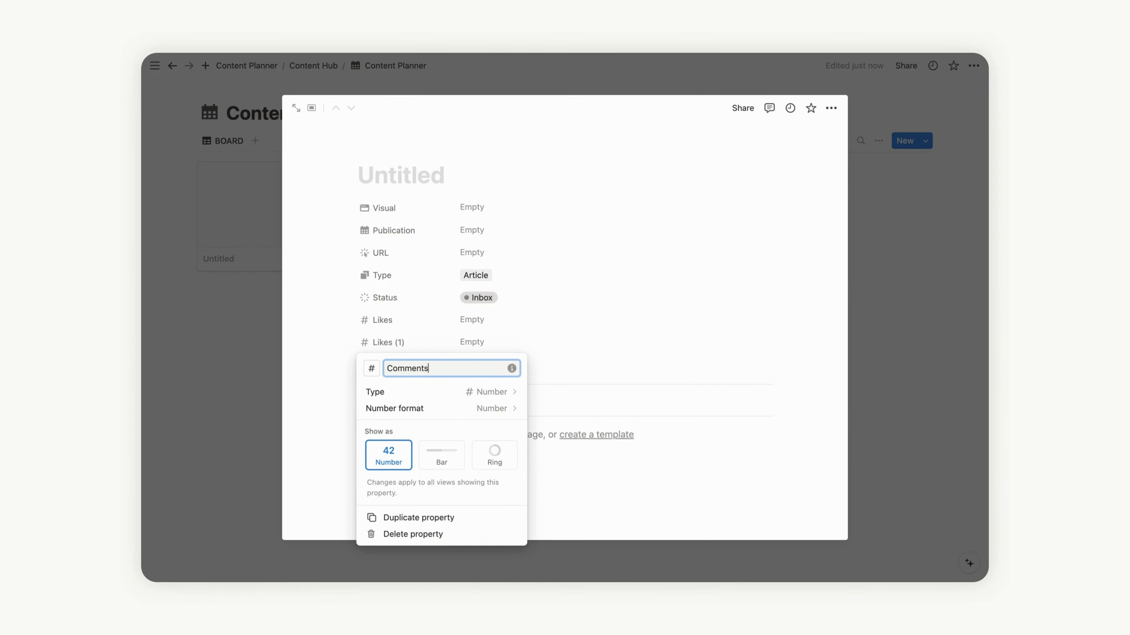
{"action": "left_click", "coordinate": [567, 338]}
Step: Duplicate the Comments property and rename the copy as Views
{"action": "left_click", "coordinate": [348, 343]}
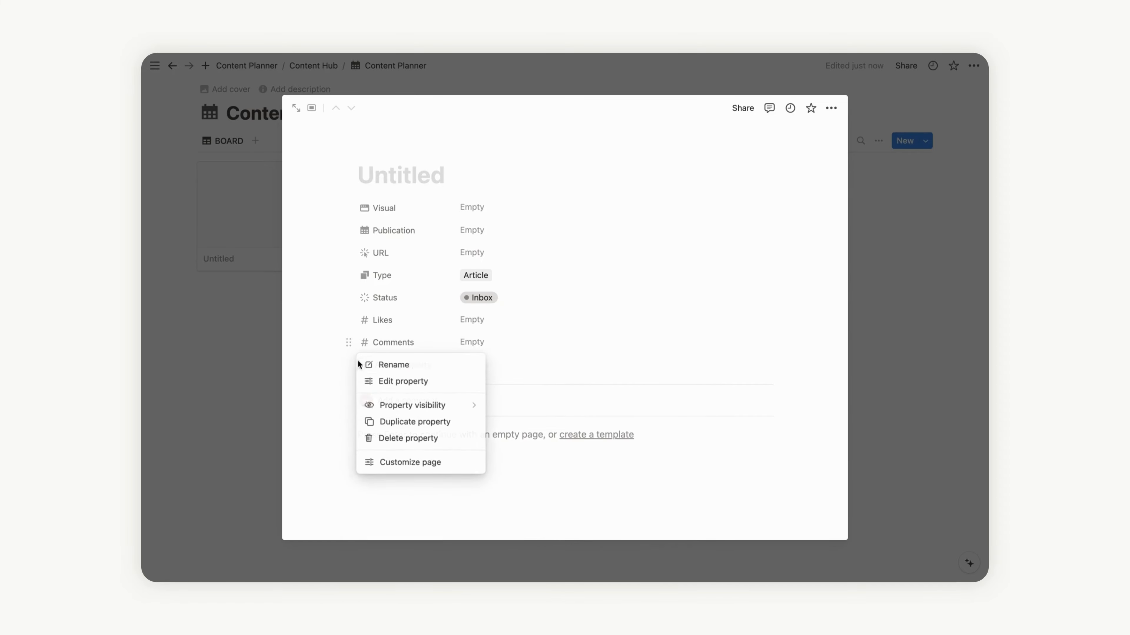
{"action": "left_click", "coordinate": [378, 422]}
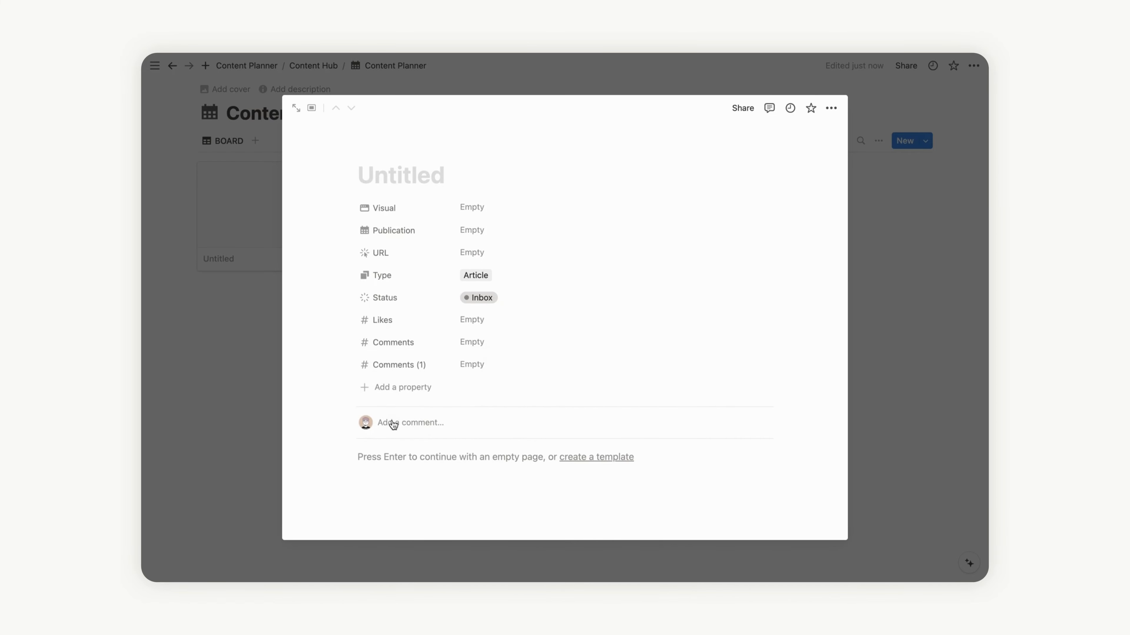
{"action": "left_click", "coordinate": [367, 373]}
{"action": "left_click", "coordinate": [392, 386]}
{"action": "type", "text": "Views"}
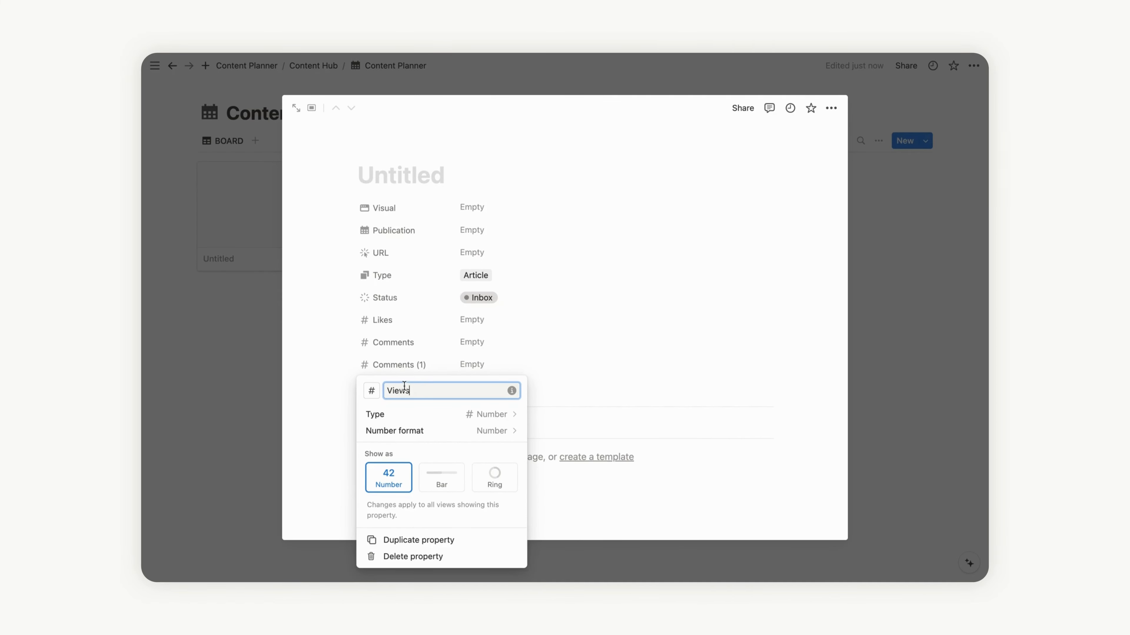
{"action": "left_click", "coordinate": [528, 355]}
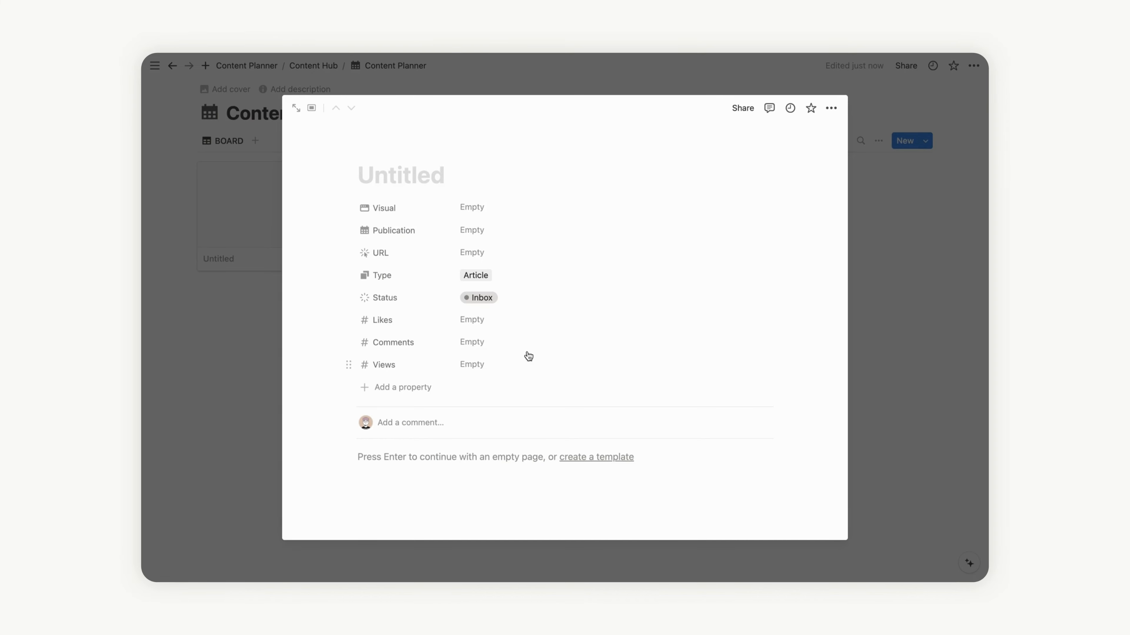
Step: Create a new template for the Content Planner database and title it New Content
{"action": "scroll", "coordinate": [538, 365], "scroll_direction": "down", "scroll_amount": 2}
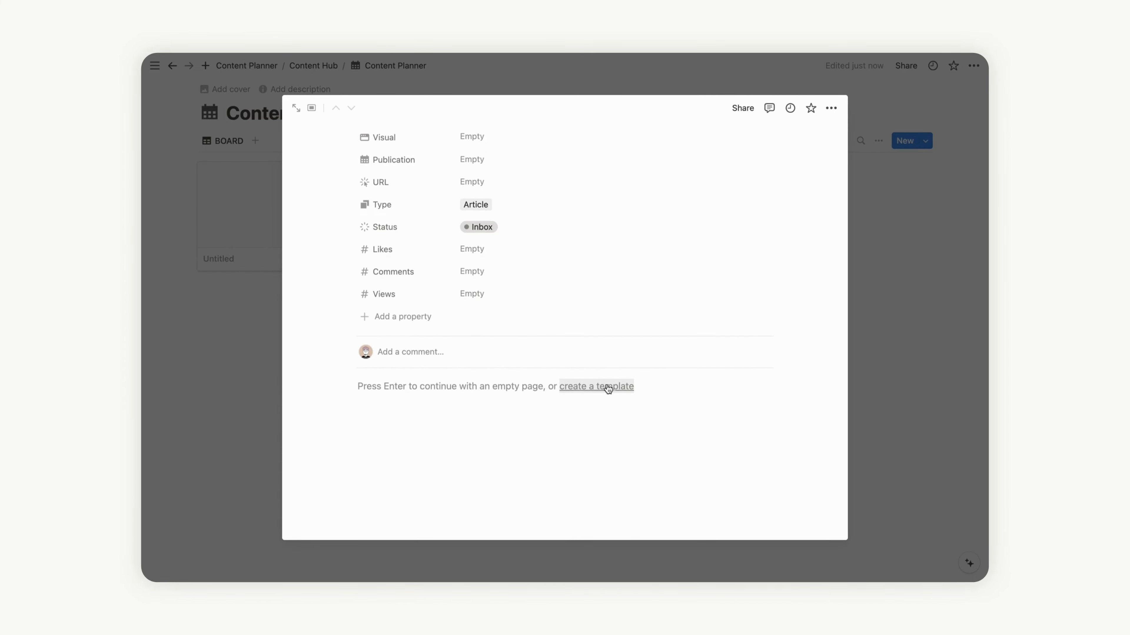
{"action": "left_click", "coordinate": [607, 387]}
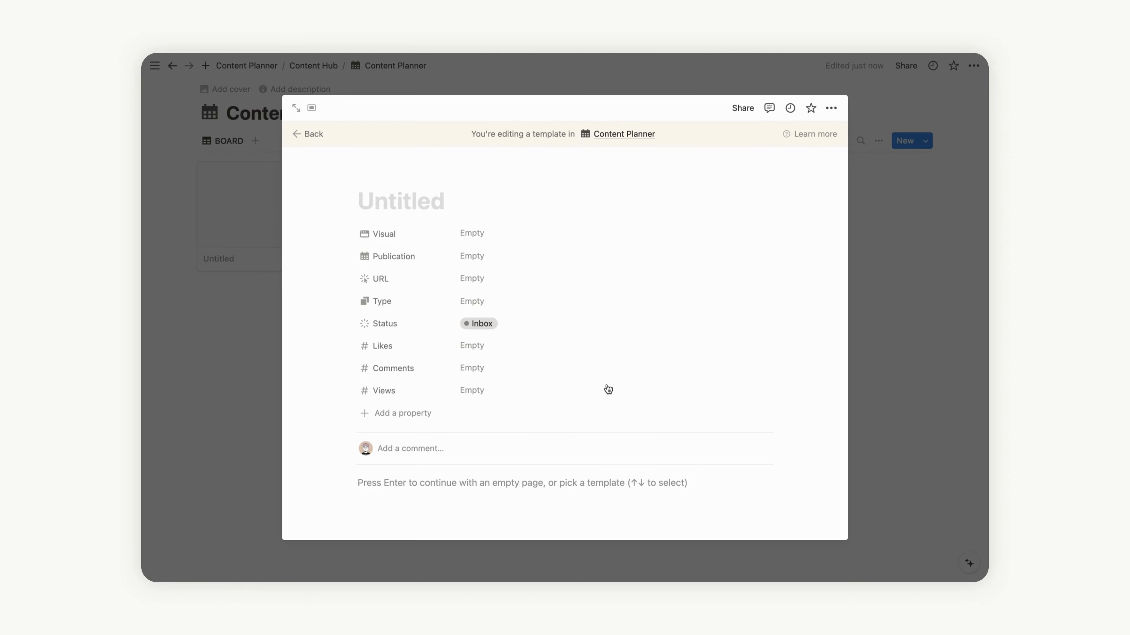
{"action": "left_click", "coordinate": [439, 201]}
{"action": "type", "text": "Ne"}
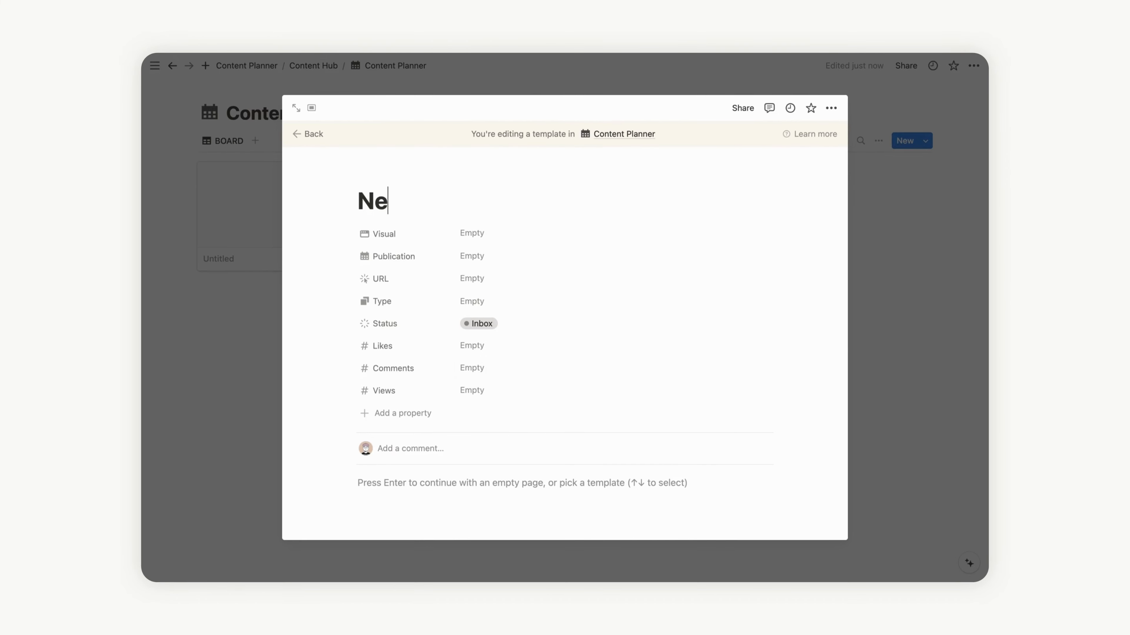
{"action": "type", "text": "w Content"}
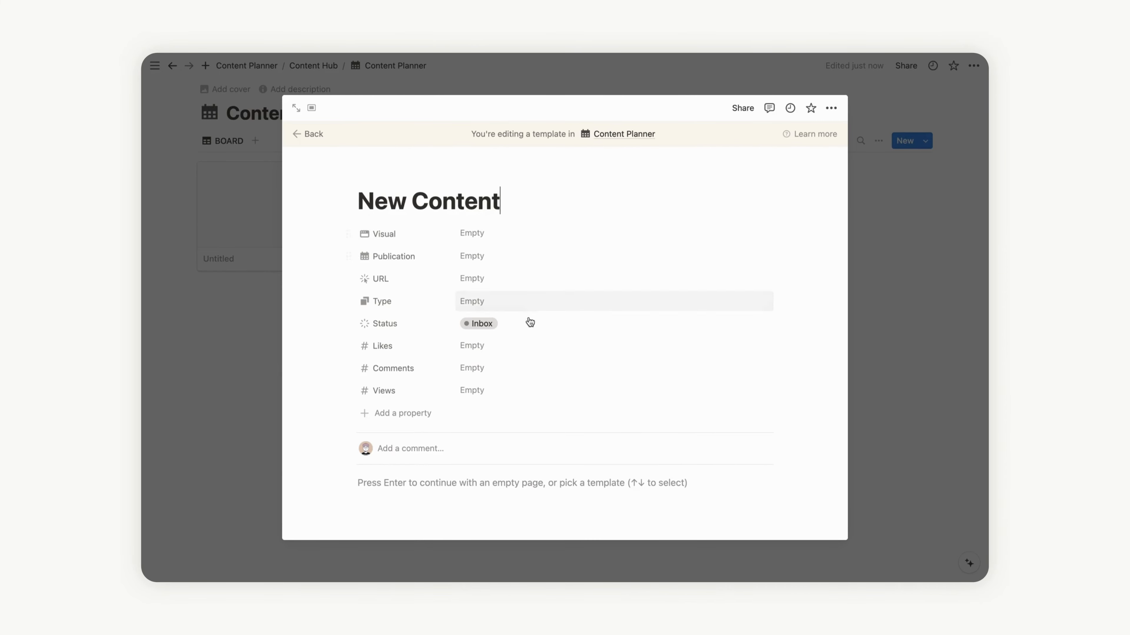
Step: Insert an empty callout block in the body of the New Content template
{"action": "scroll", "coordinate": [529, 327], "scroll_direction": "down", "scroll_amount": 3}
{"action": "scroll", "coordinate": [530, 327], "scroll_direction": "down", "scroll_amount": 2}
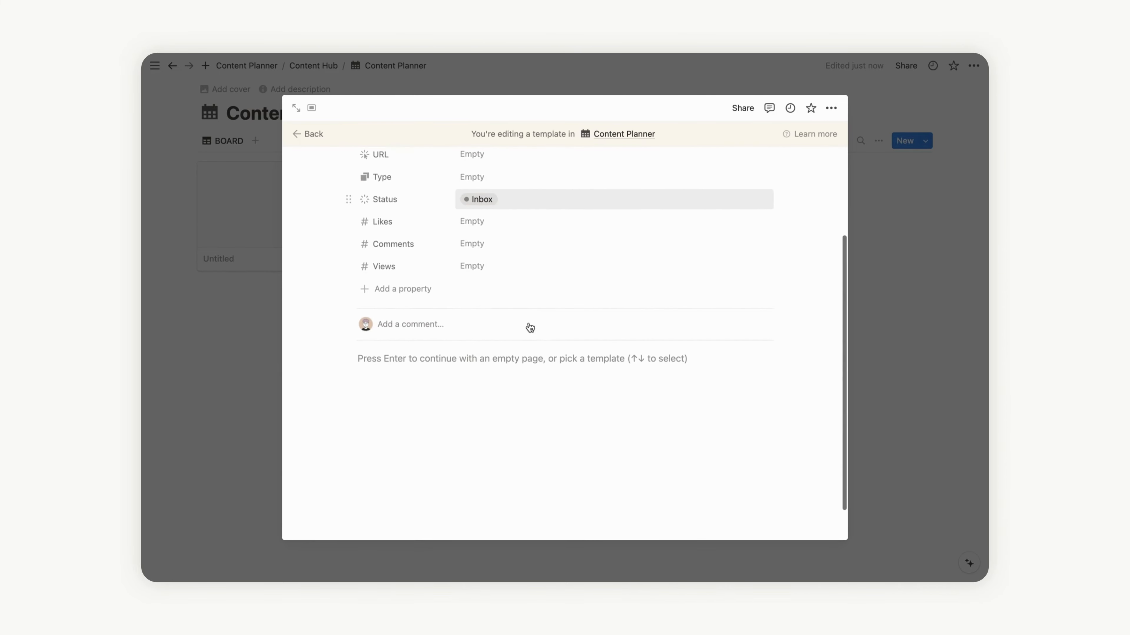
{"action": "left_click", "coordinate": [374, 364]}
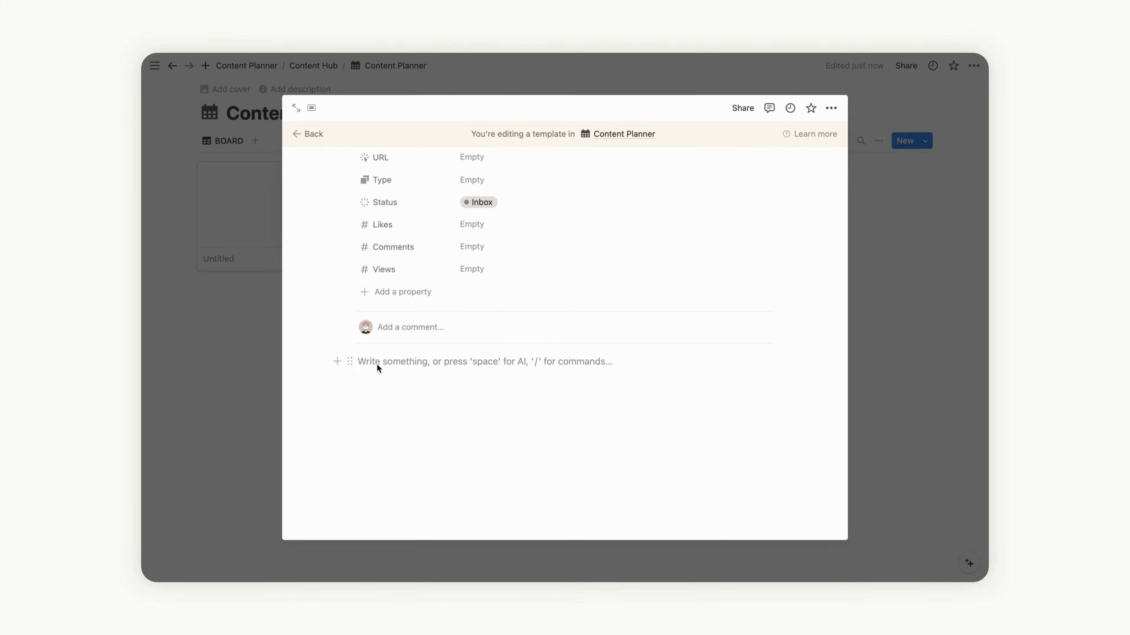
{"action": "type", "text": "/cal"}
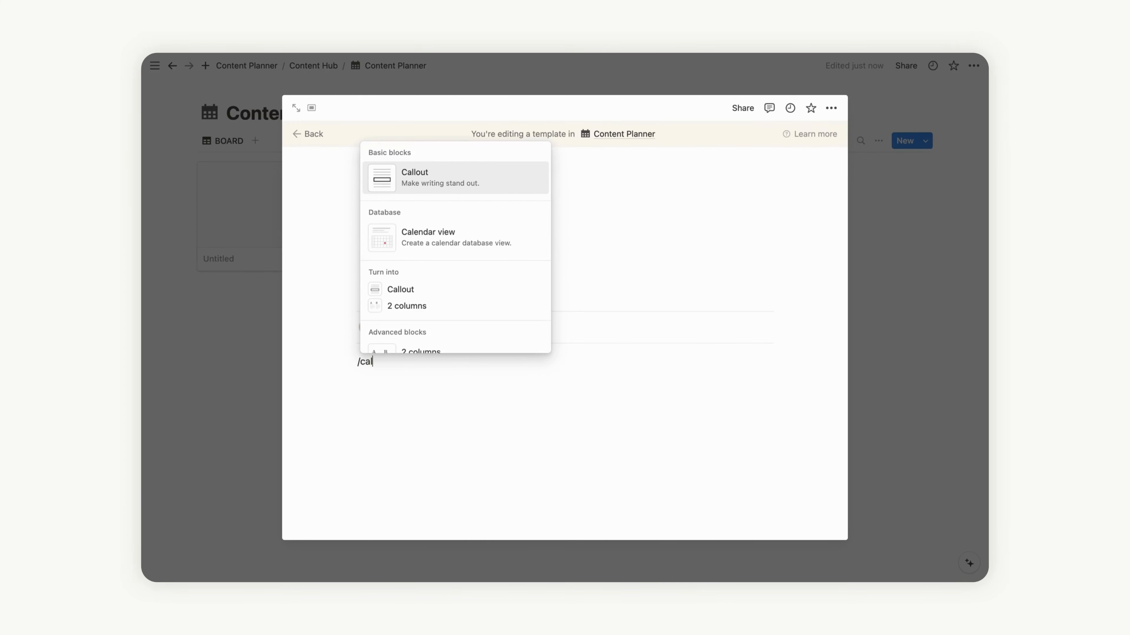
{"action": "left_click", "coordinate": [416, 176]}
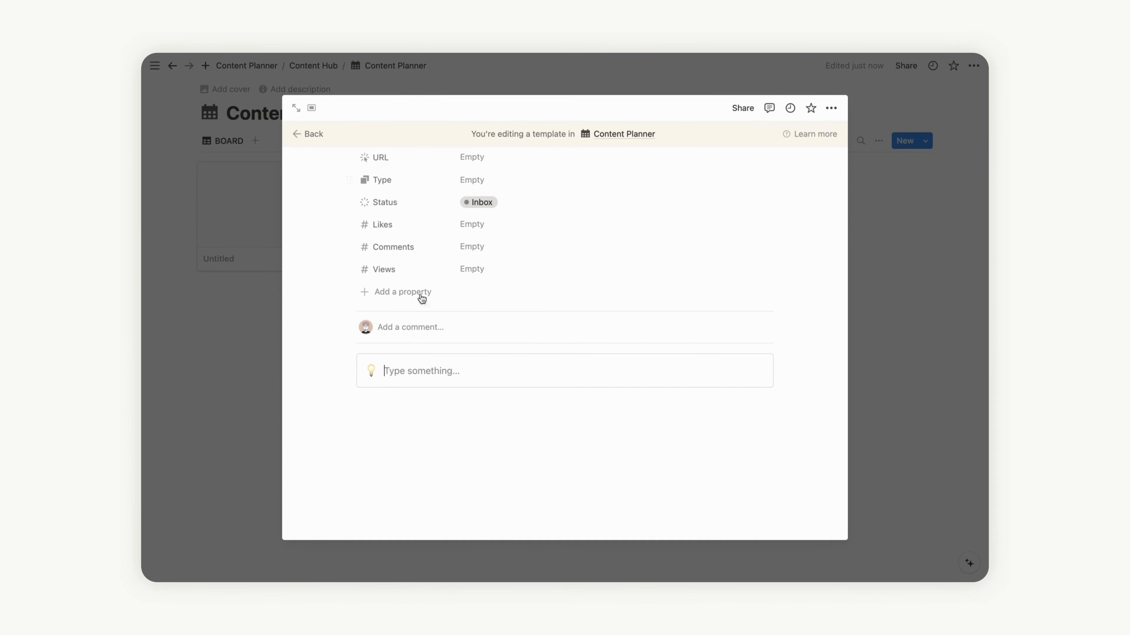
Step: Change the callout's emoji to the light bulb icon, found by filtering the icon set for "light"
{"action": "left_click", "coordinate": [374, 375]}
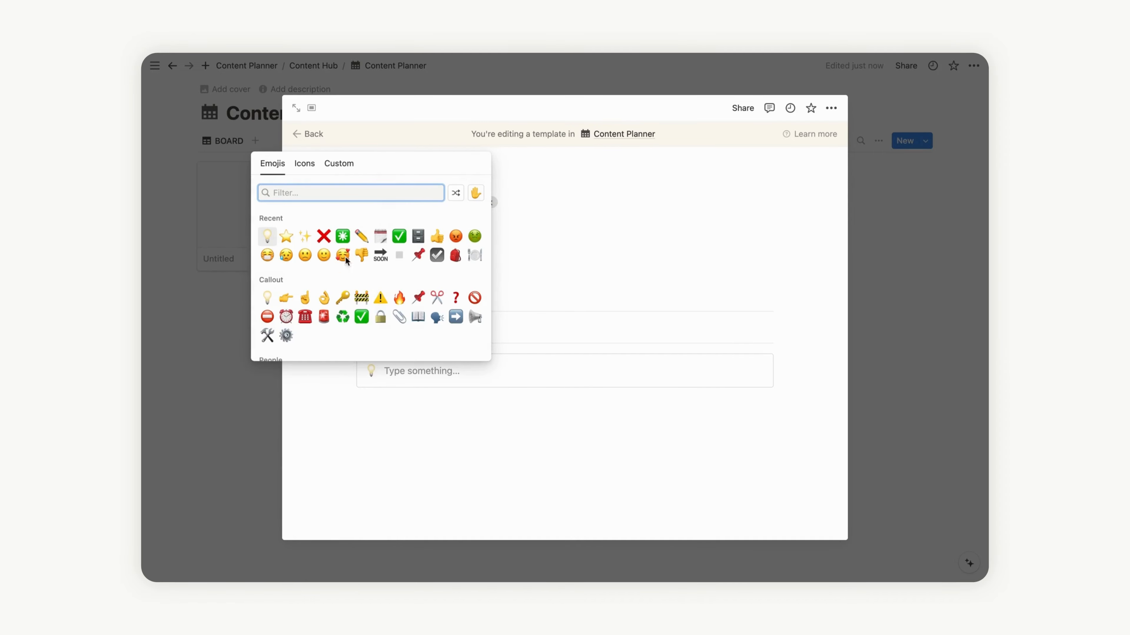
{"action": "left_click", "coordinate": [306, 165]}
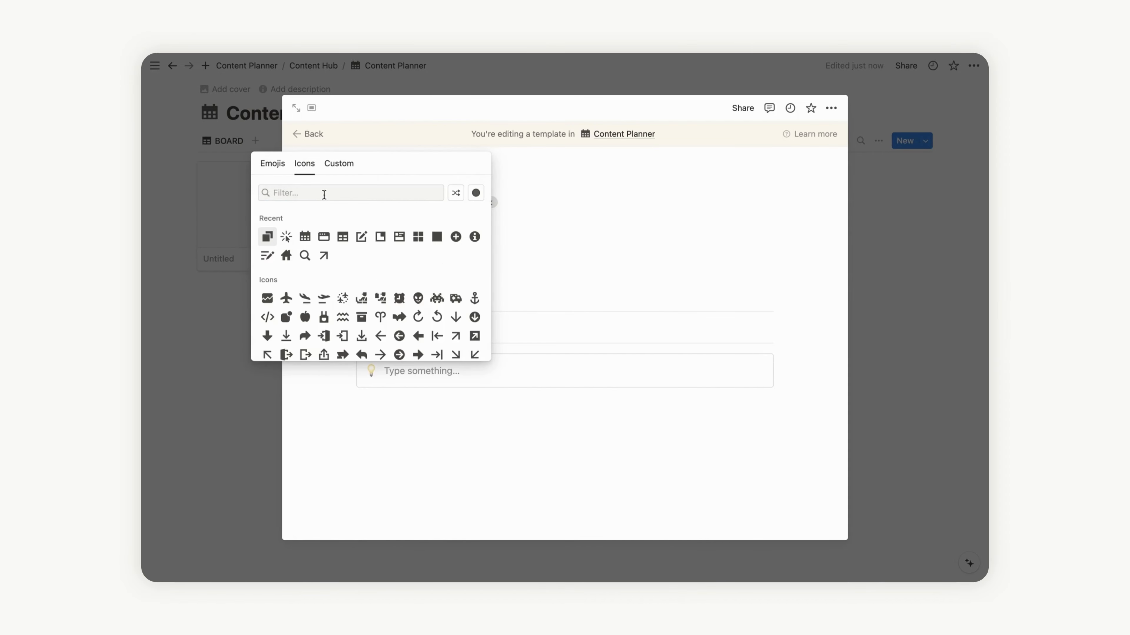
{"action": "left_click", "coordinate": [324, 195]}
{"action": "type", "text": "light"}
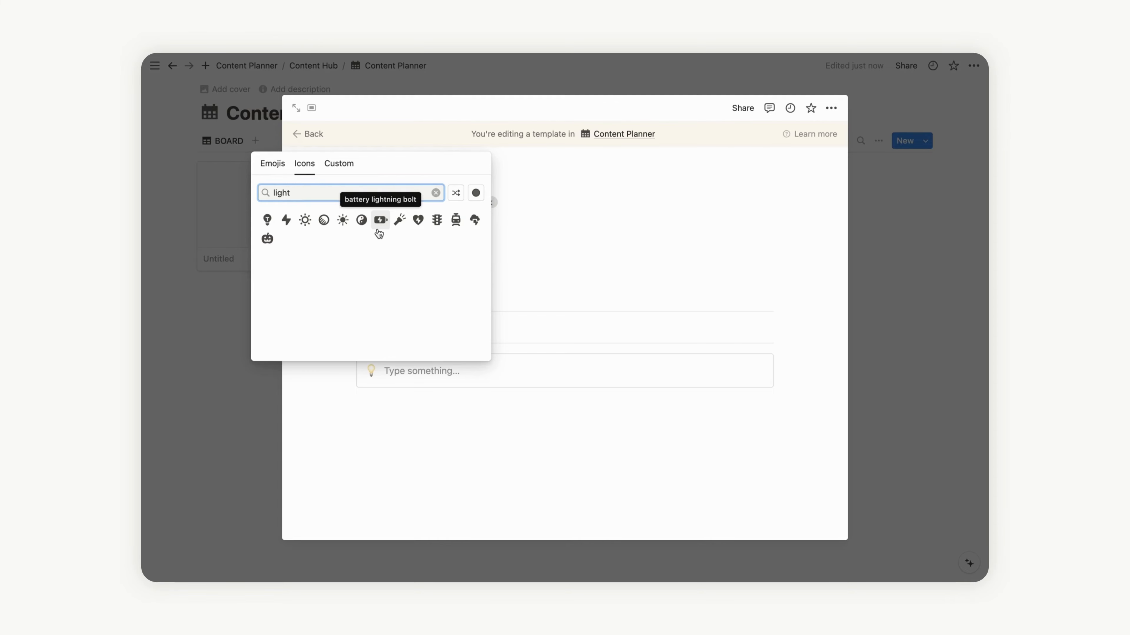
{"action": "left_click", "coordinate": [267, 220]}
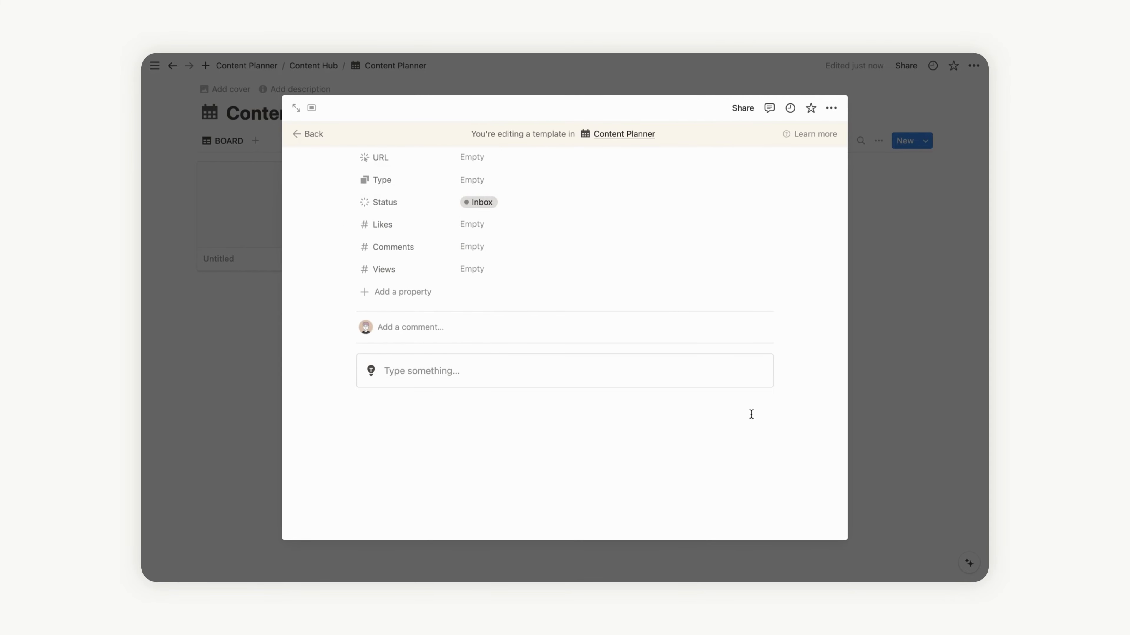
Step: Add an empty embed block below the callout, with a divider beneath it
{"action": "left_click", "coordinate": [407, 404]}
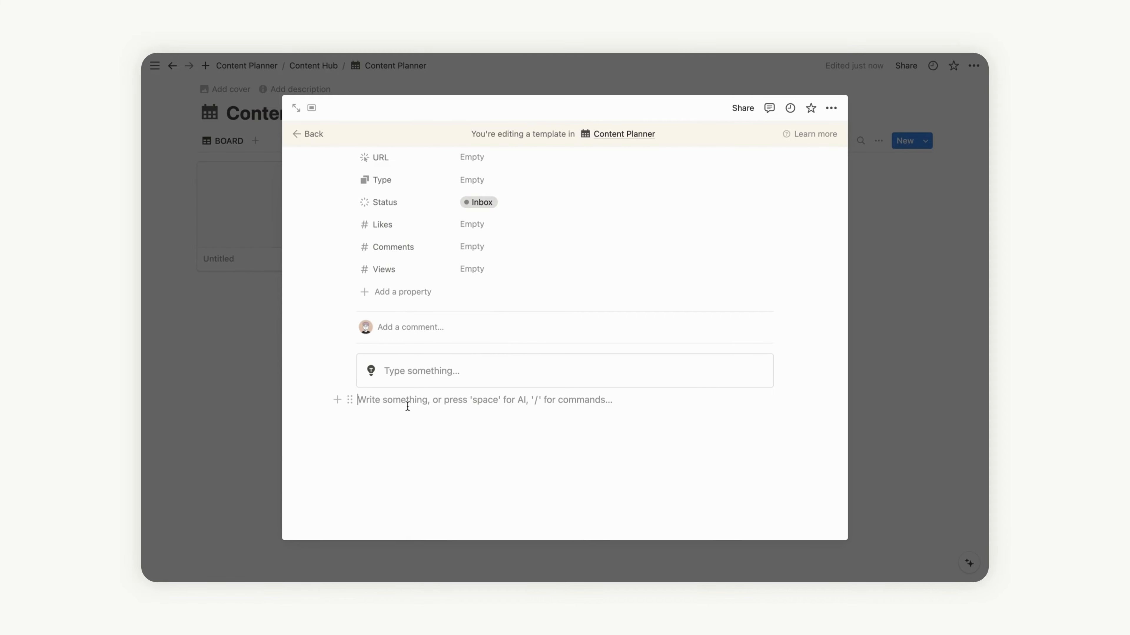
{"action": "type", "text": "/embe"}
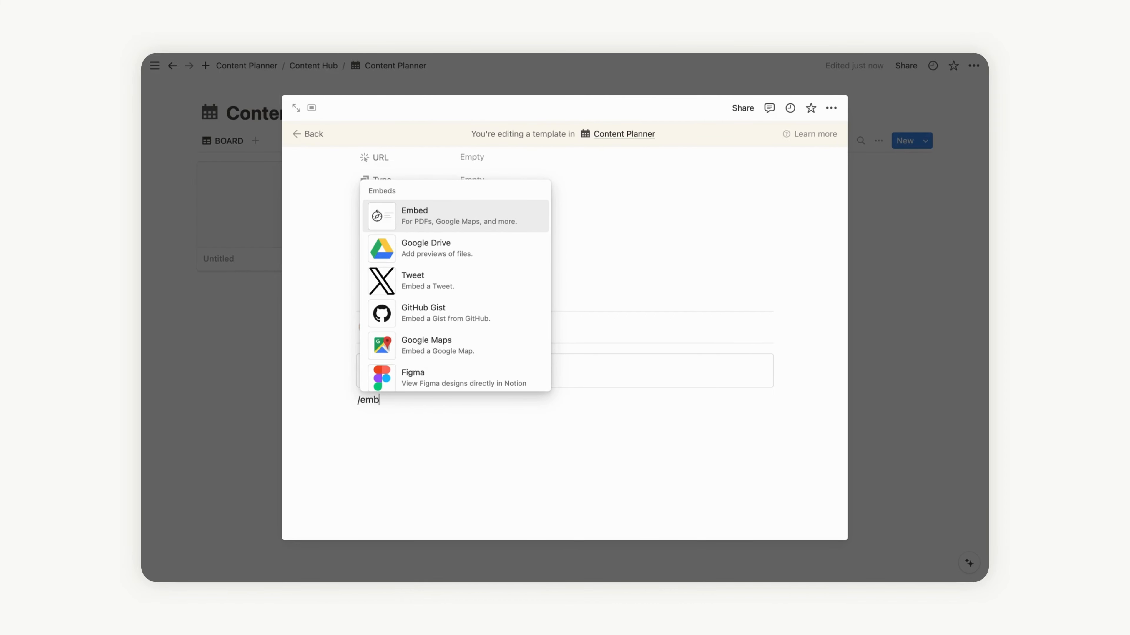
{"action": "left_click", "coordinate": [425, 218]}
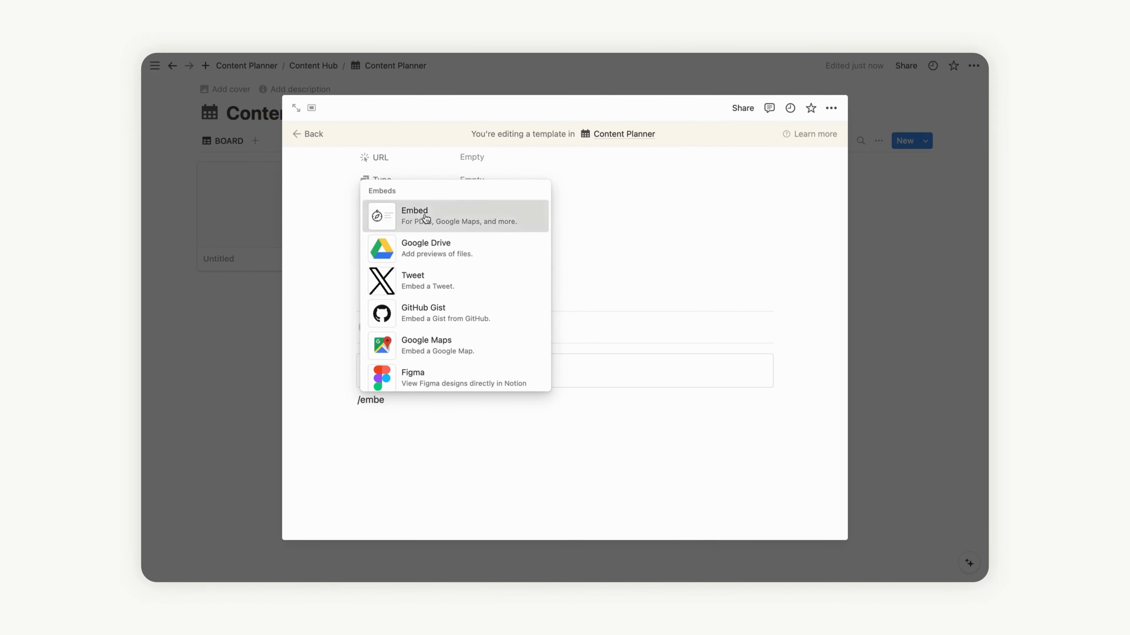
{"action": "left_click", "coordinate": [364, 410]}
{"action": "left_click", "coordinate": [336, 400]}
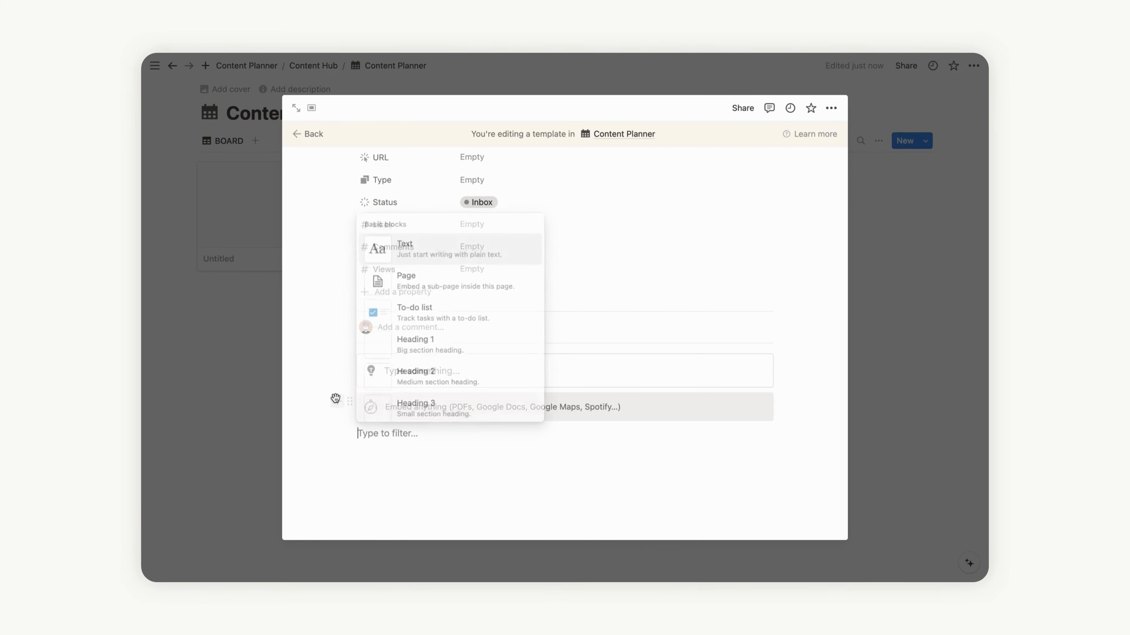
{"action": "type", "text": "di"}
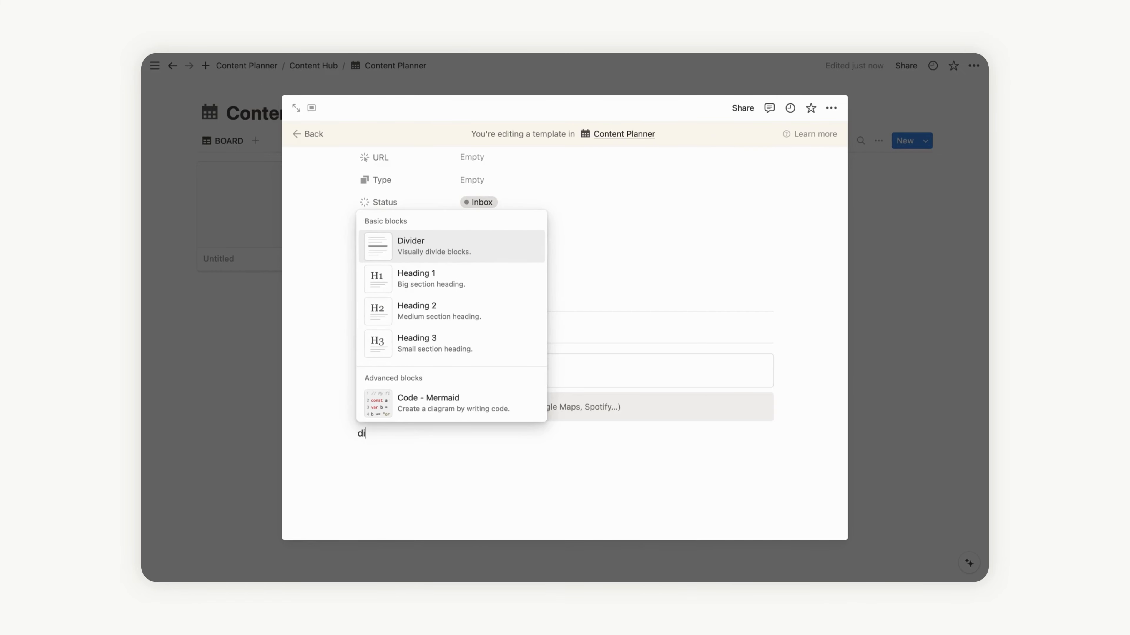
{"action": "left_click", "coordinate": [402, 251]}
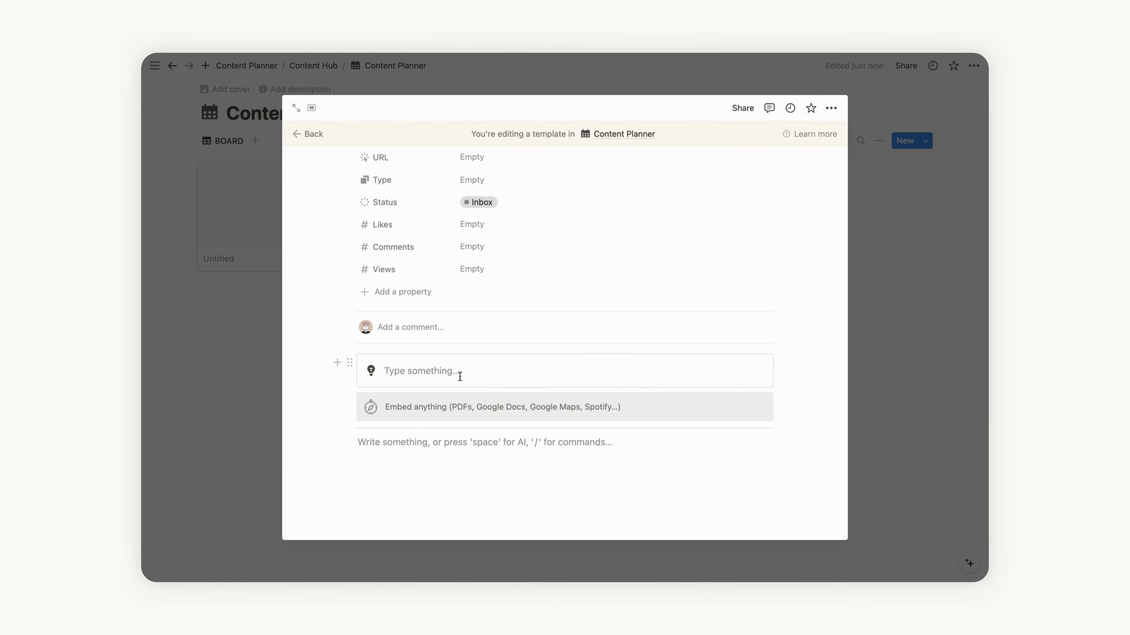
Step: Insert a button block below the divider and give it the hashtag icon
{"action": "type", "text": "/bu"}
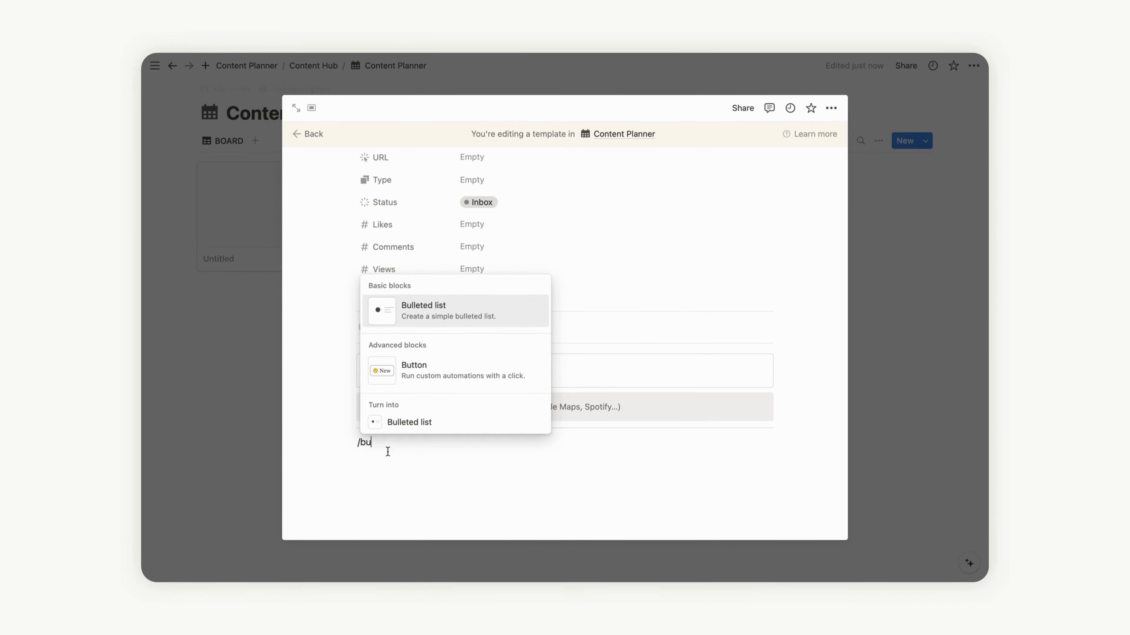
{"action": "left_click", "coordinate": [431, 370]}
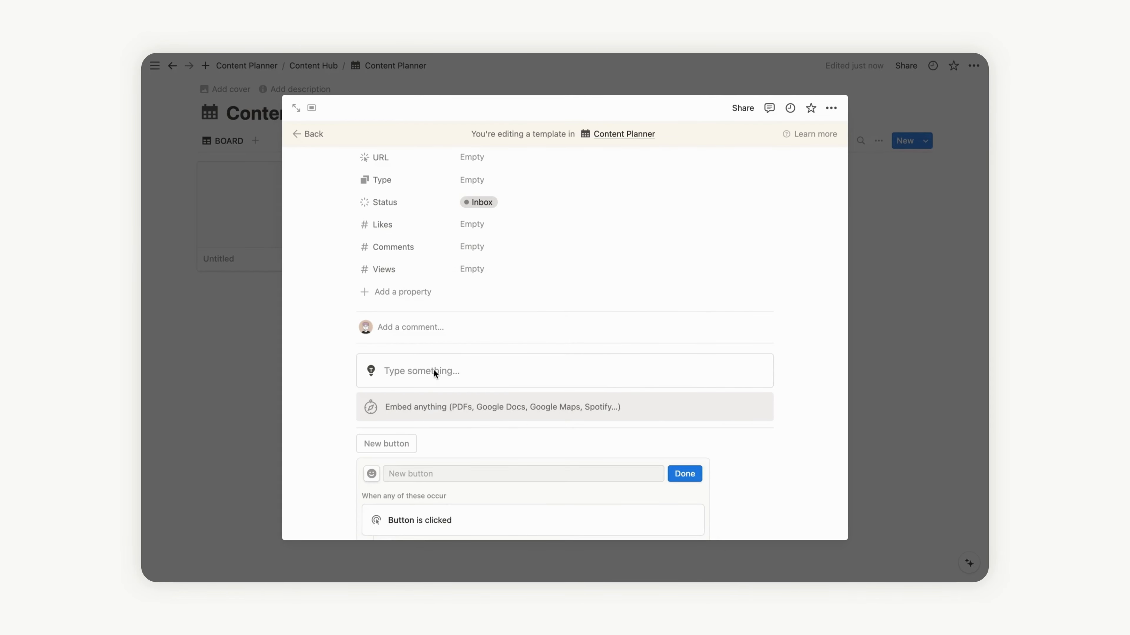
{"action": "scroll", "coordinate": [433, 369], "scroll_direction": "down", "scroll_amount": 3}
{"action": "left_click", "coordinate": [371, 357]}
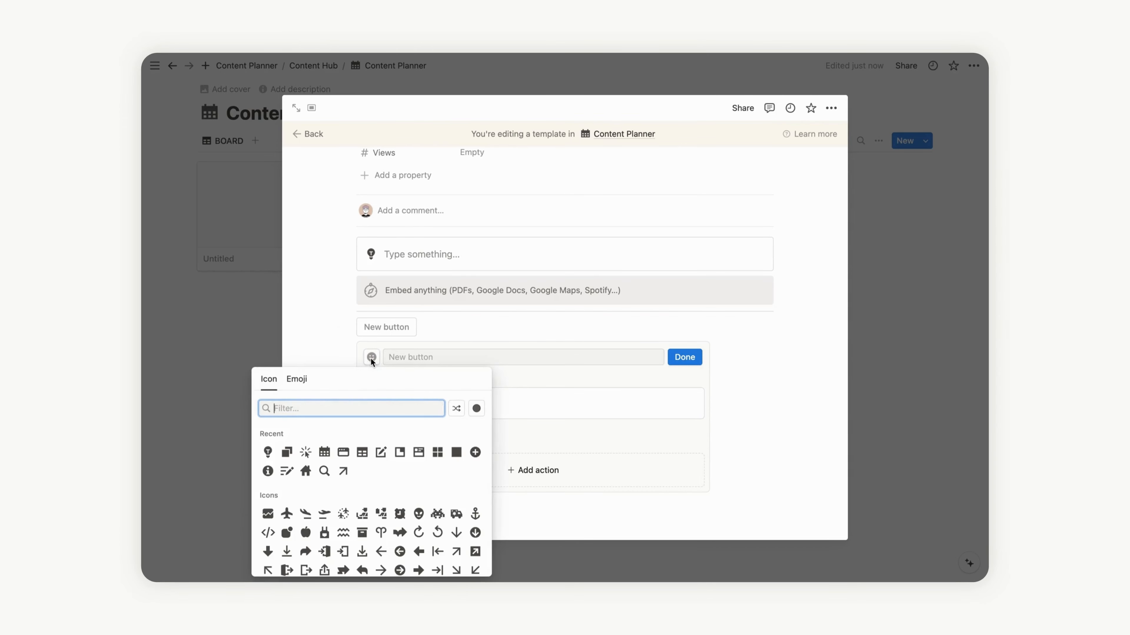
{"action": "type", "text": "hash"}
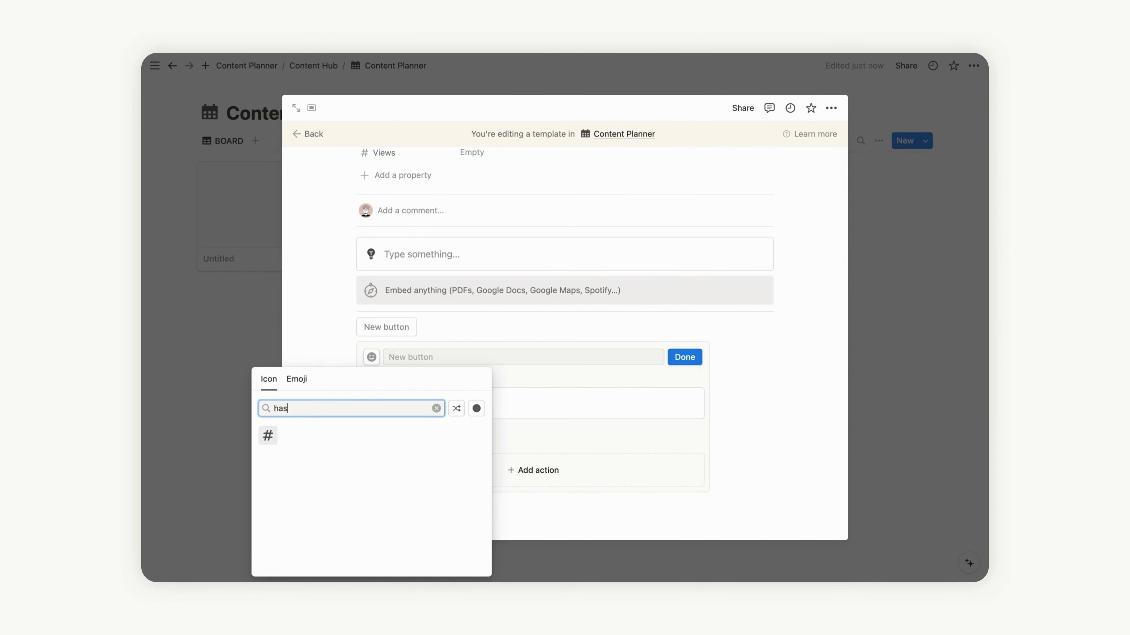
{"action": "left_click", "coordinate": [268, 436]}
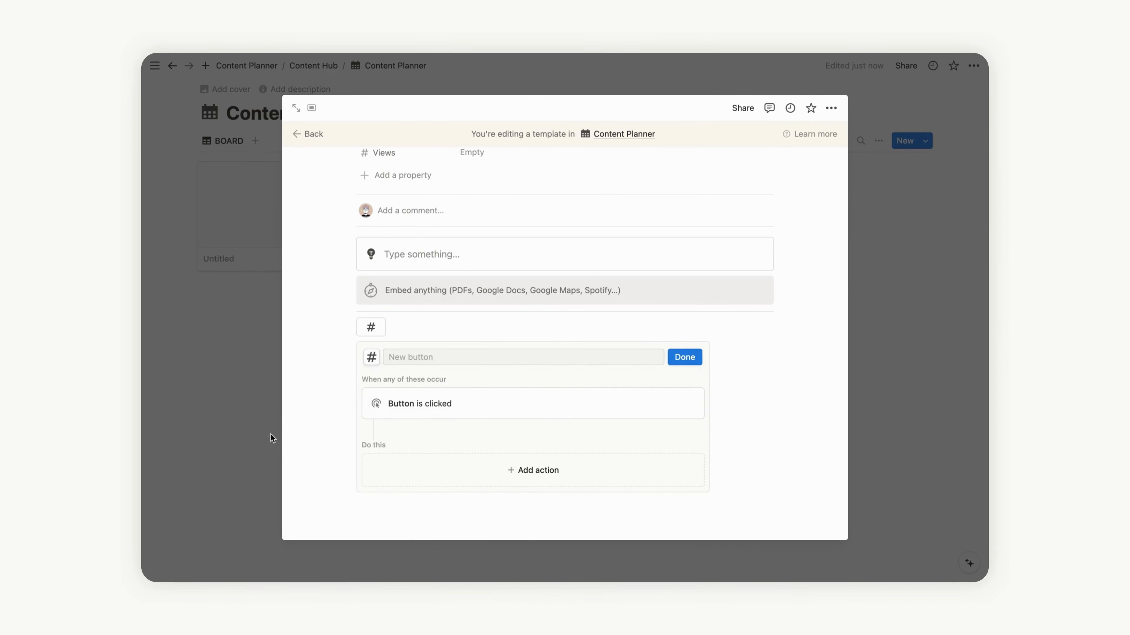
Step: Name the button "Add a new hashtag"
{"action": "left_click", "coordinate": [415, 356]}
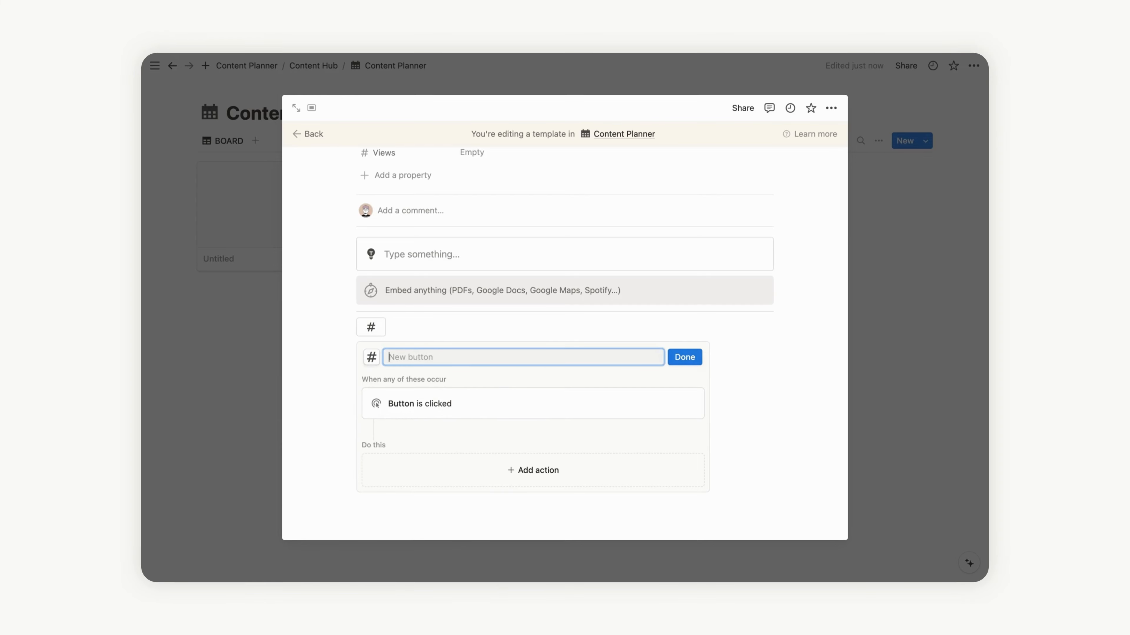
{"action": "type", "text": "Add a n"}
{"action": "type", "text": "ew"}
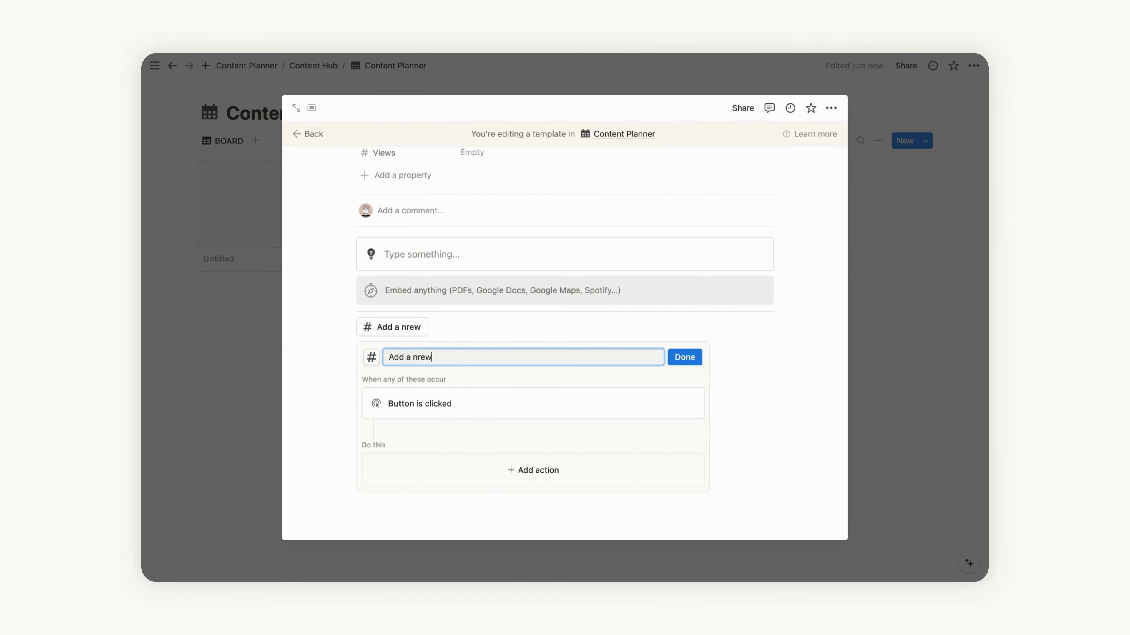
{"action": "key", "text": "BackSpace"}
{"action": "key", "text": "BackSpace"}
{"action": "type", "text": "r"}
{"action": "type", "text": "w"}
{"action": "type", "text": " hashtag"}
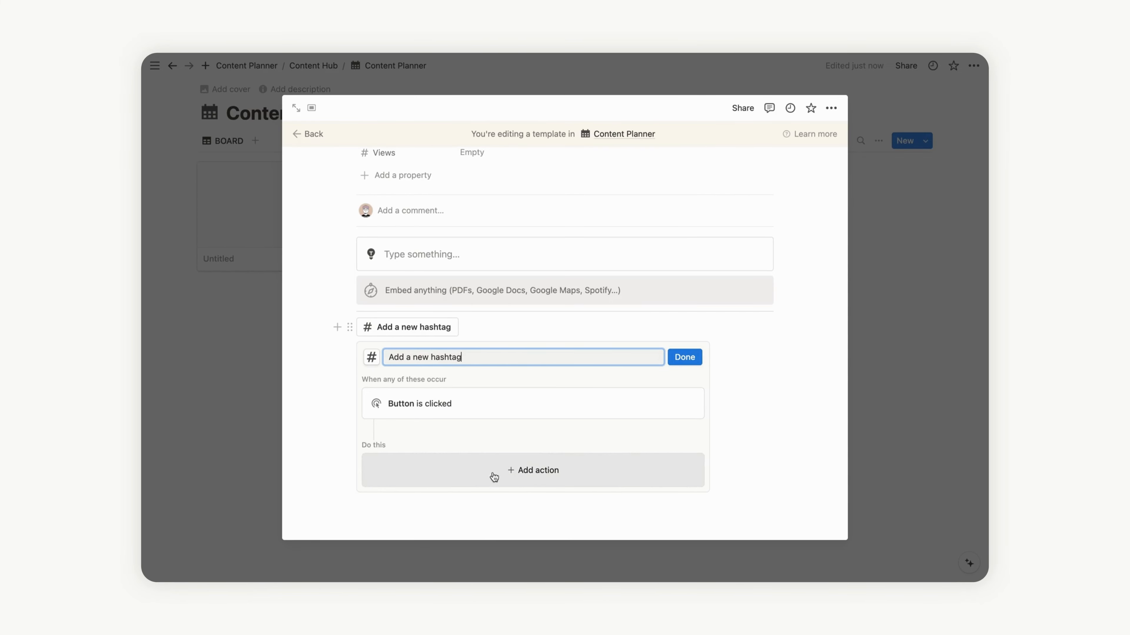
Step: Give the button an Insert blocks action containing an empty callout with the hashtag icon, and finish configuring the button
{"action": "left_click", "coordinate": [526, 472]}
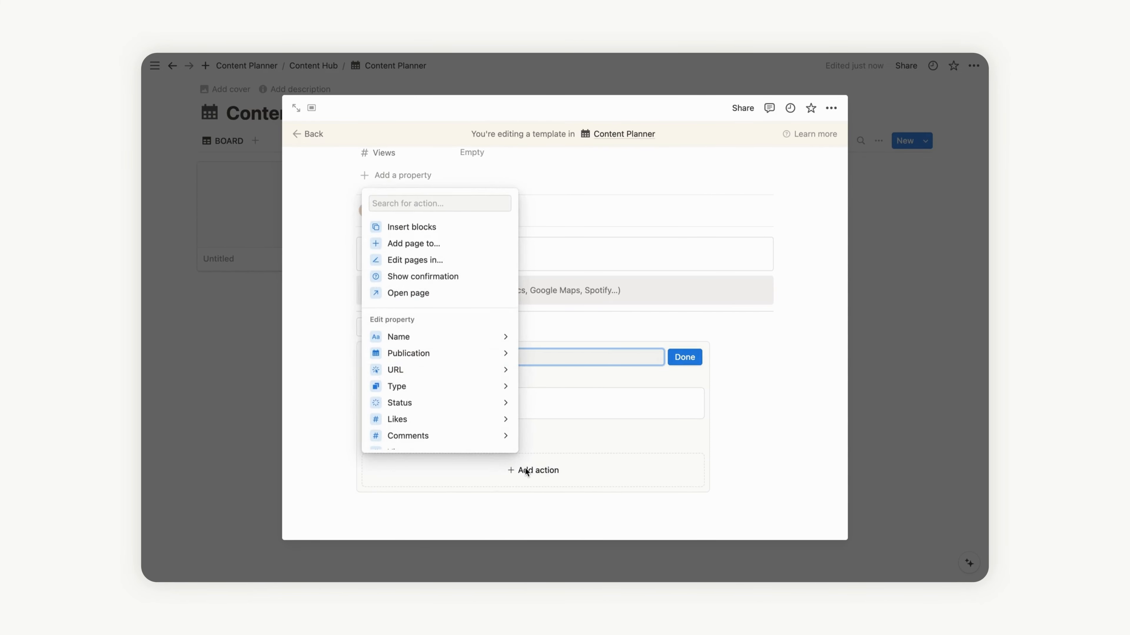
{"action": "left_click", "coordinate": [450, 231]}
{"action": "left_click", "coordinate": [413, 505]}
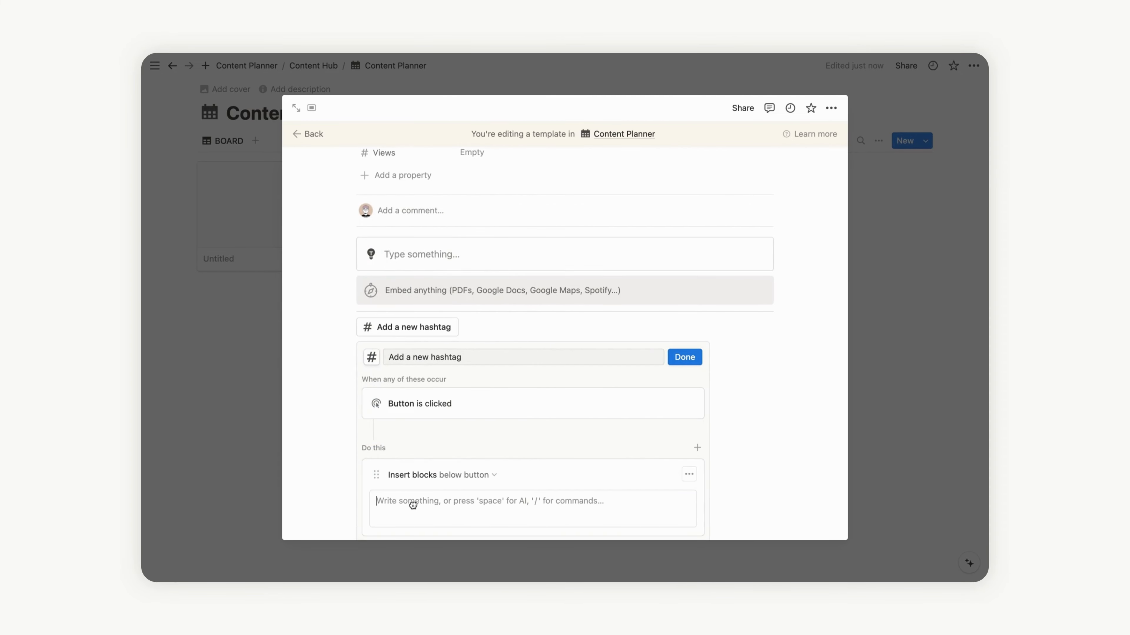
{"action": "type", "text": "/ca"}
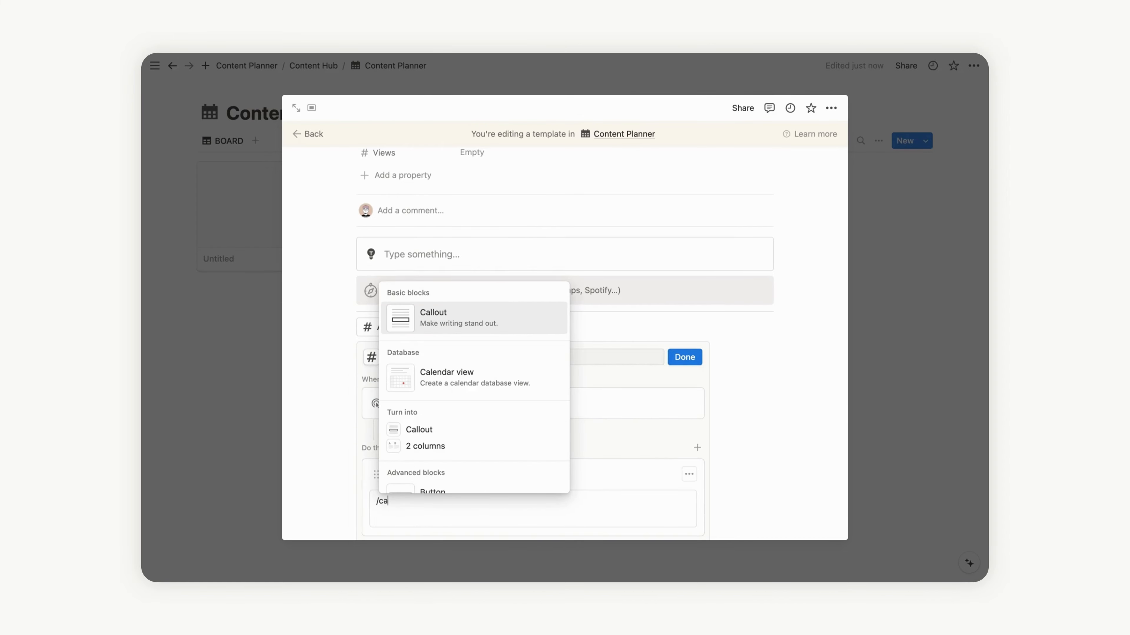
{"action": "key", "text": "Return"}
{"action": "left_click", "coordinate": [393, 512]}
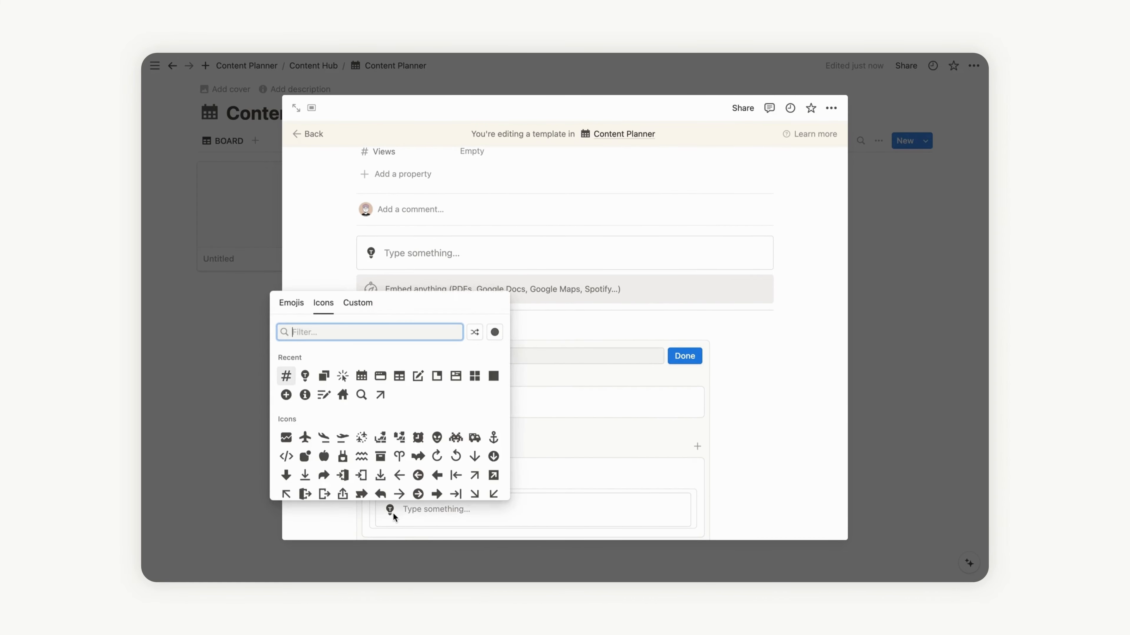
{"action": "left_click", "coordinate": [289, 376]}
{"action": "scroll", "coordinate": [645, 499], "scroll_direction": "down", "scroll_amount": 2}
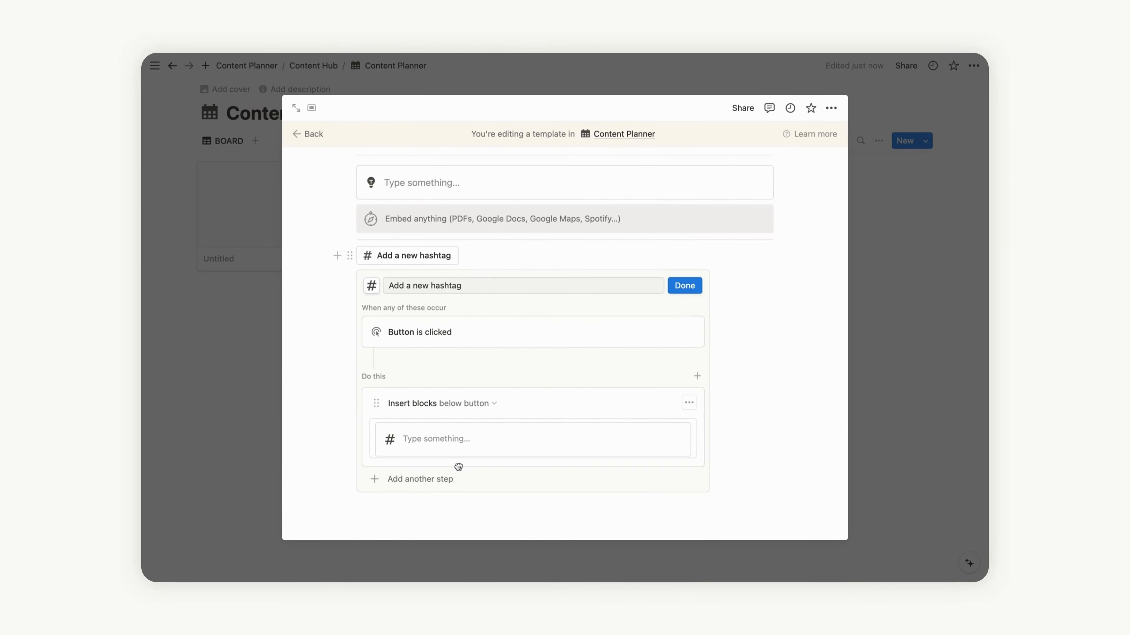
{"action": "left_click", "coordinate": [684, 285]}
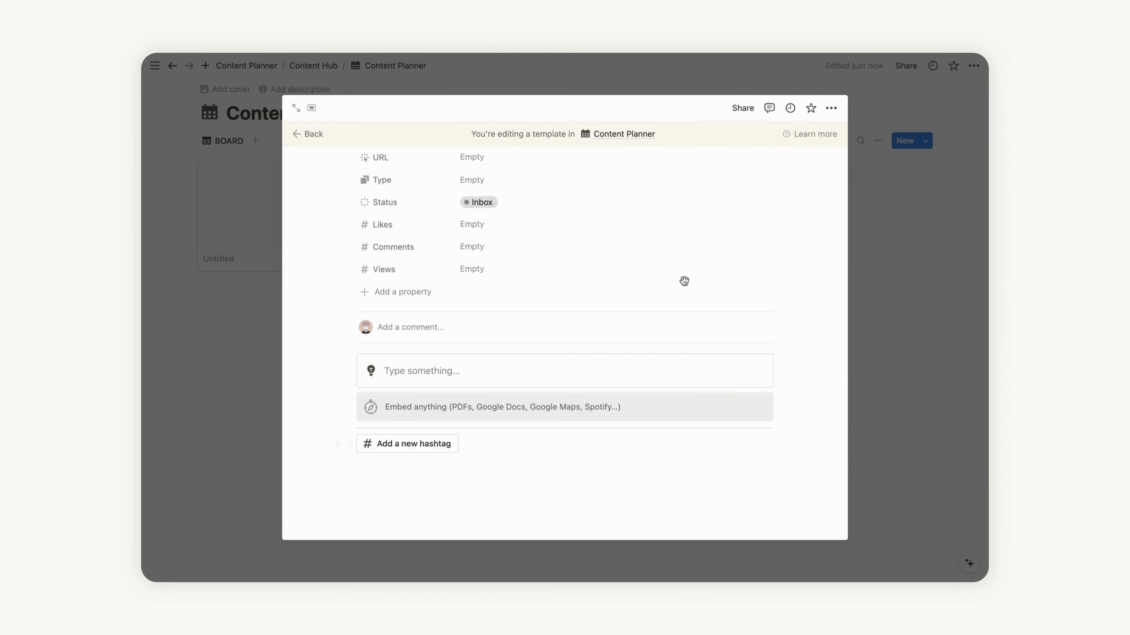
Step: Duplicate the Add a new hashtag button and place the copy beside the original as a second column
{"action": "left_click", "coordinate": [349, 443]}
{"action": "key", "text": "ctrl+d"}
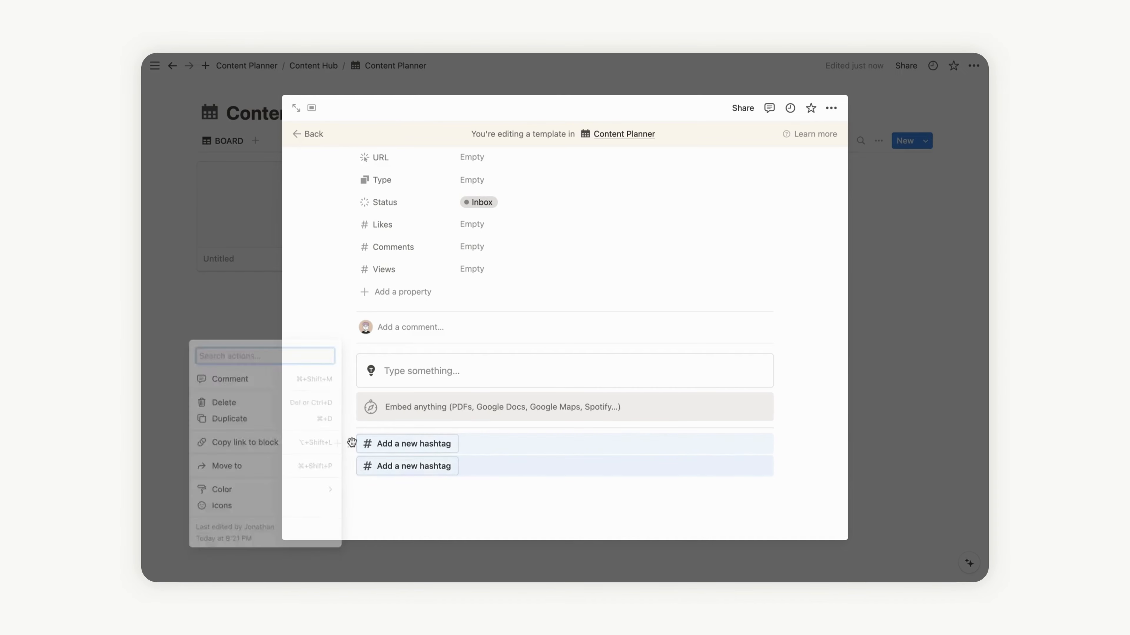
{"action": "left_click_drag", "start_coordinate": [349, 466], "coordinate": [776, 447]}
Step: Run each Add a new hashtag button three times to place three empty hashtag callouts in both columns
{"action": "left_click", "coordinate": [631, 452]}
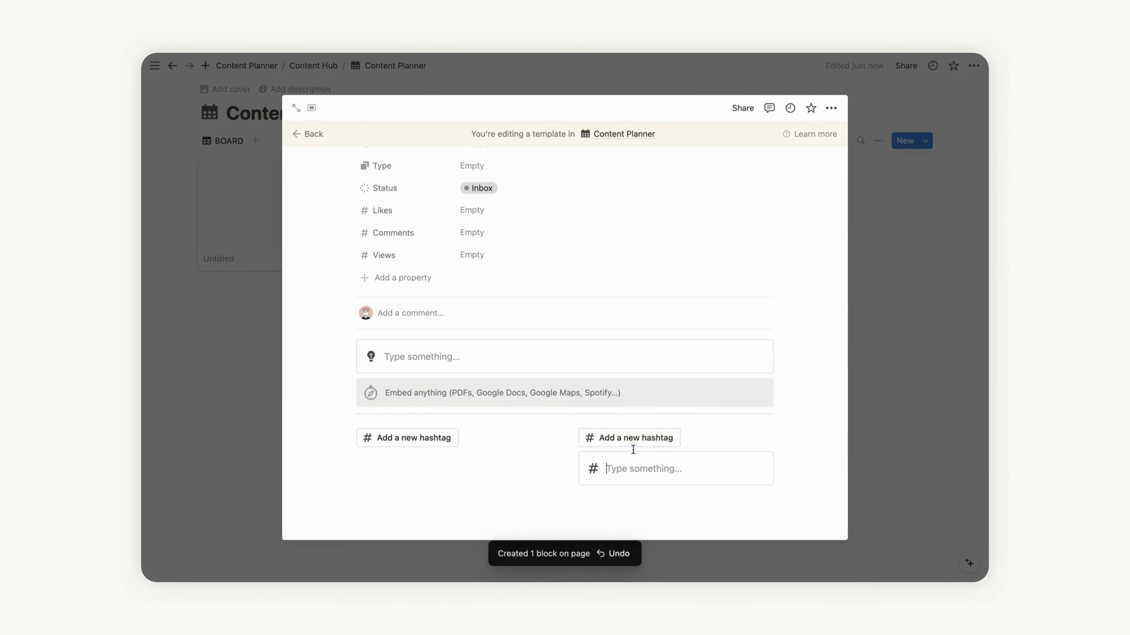
{"action": "left_click", "coordinate": [630, 439]}
{"action": "left_click", "coordinate": [630, 440]}
{"action": "left_click", "coordinate": [411, 439]}
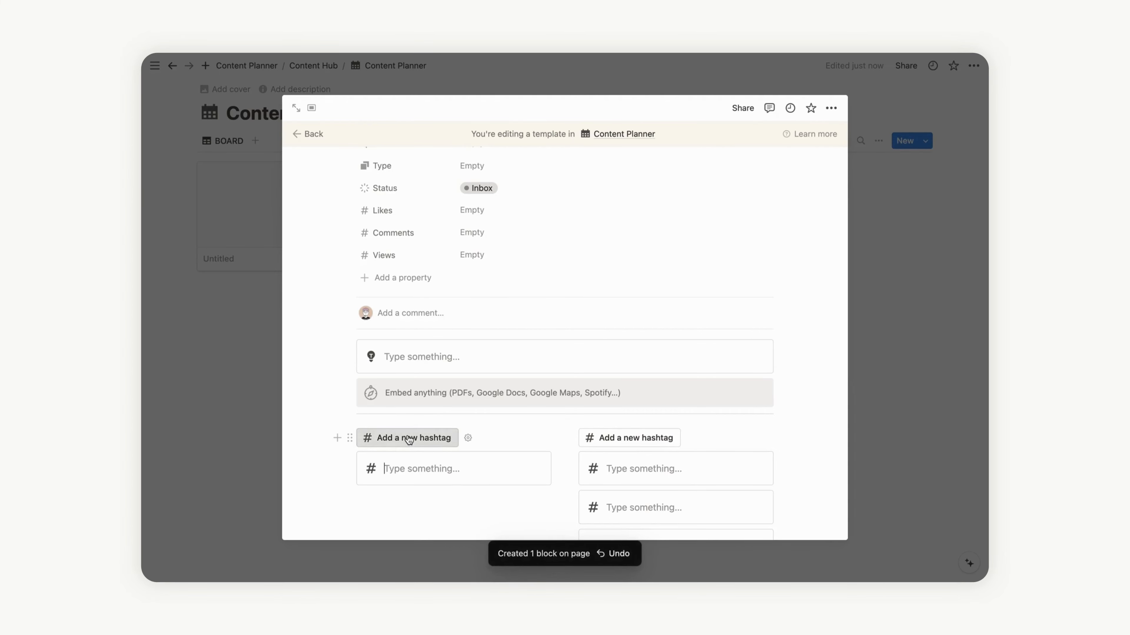
{"action": "left_click", "coordinate": [411, 439]}
{"action": "left_click", "coordinate": [411, 439]}
{"action": "scroll", "coordinate": [409, 439], "scroll_direction": "down", "scroll_amount": 3}
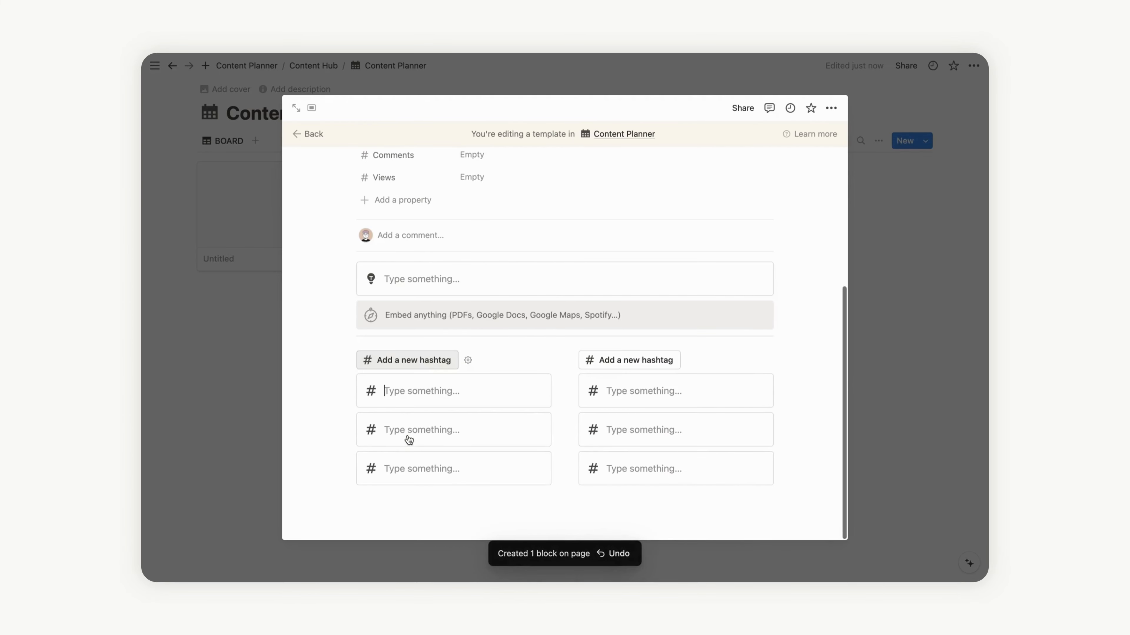
Step: Duplicate the divider above the hashtag buttons and move the copy below the two columns of hashtag callouts
{"action": "left_click", "coordinate": [489, 336]}
{"action": "key", "text": "super+d"}
{"action": "left_click_drag", "start_coordinate": [488, 346], "coordinate": [492, 507]}
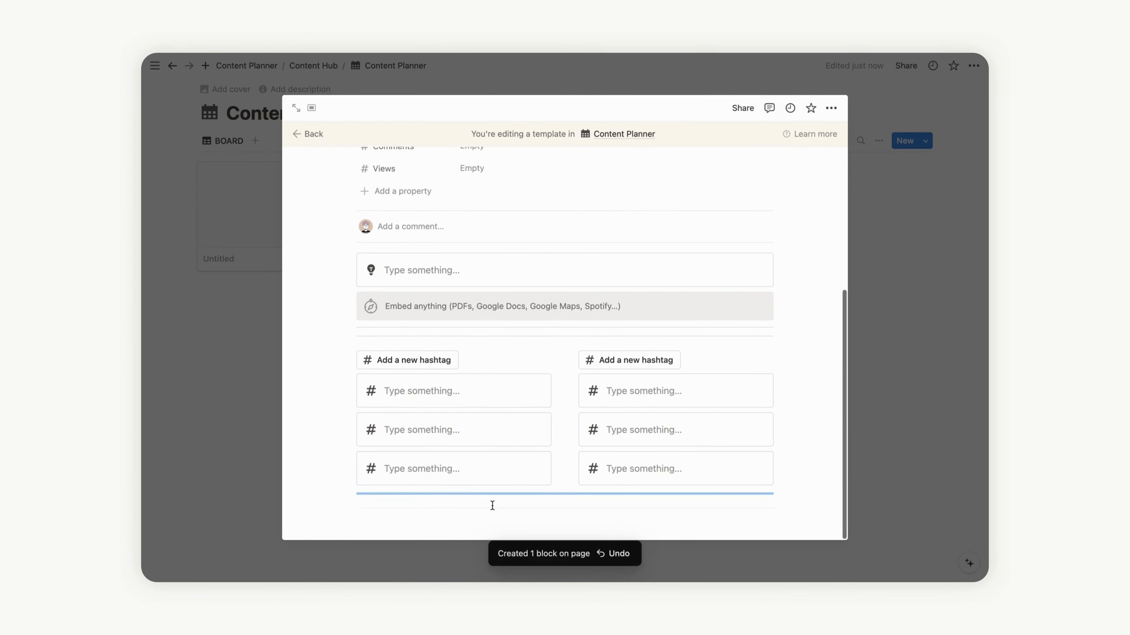
{"action": "scroll", "coordinate": [493, 508], "scroll_direction": "down", "scroll_amount": 1}
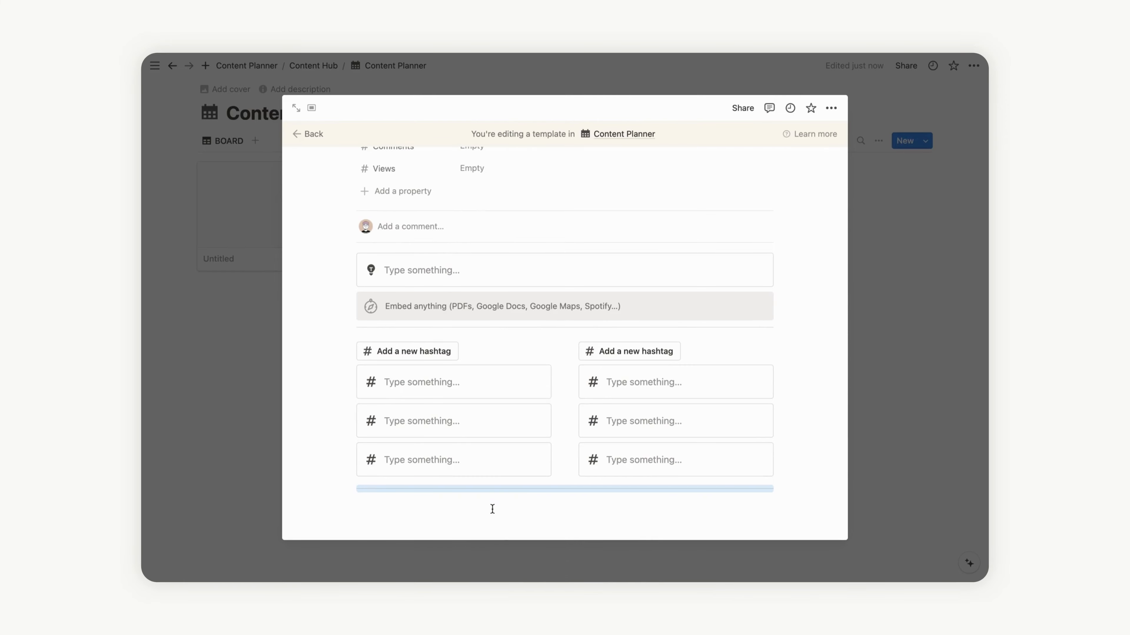
{"action": "left_click", "coordinate": [794, 302]}
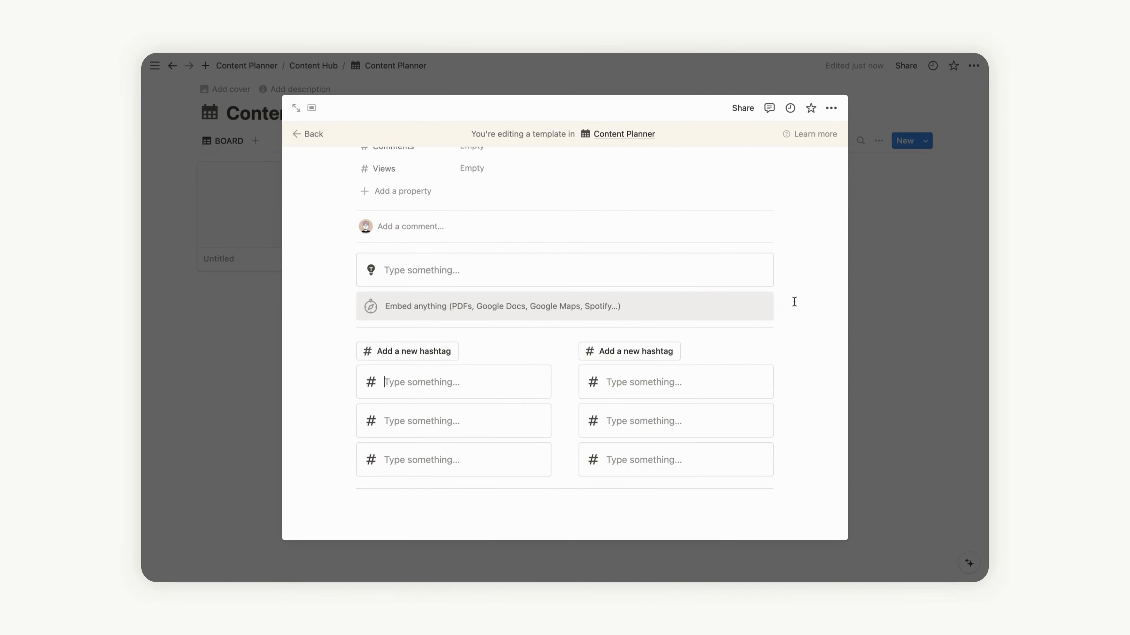
Step: Give the New Content template the overlapping squares icon and close the template editor
{"action": "scroll", "coordinate": [805, 306], "scroll_direction": "up", "scroll_amount": 5}
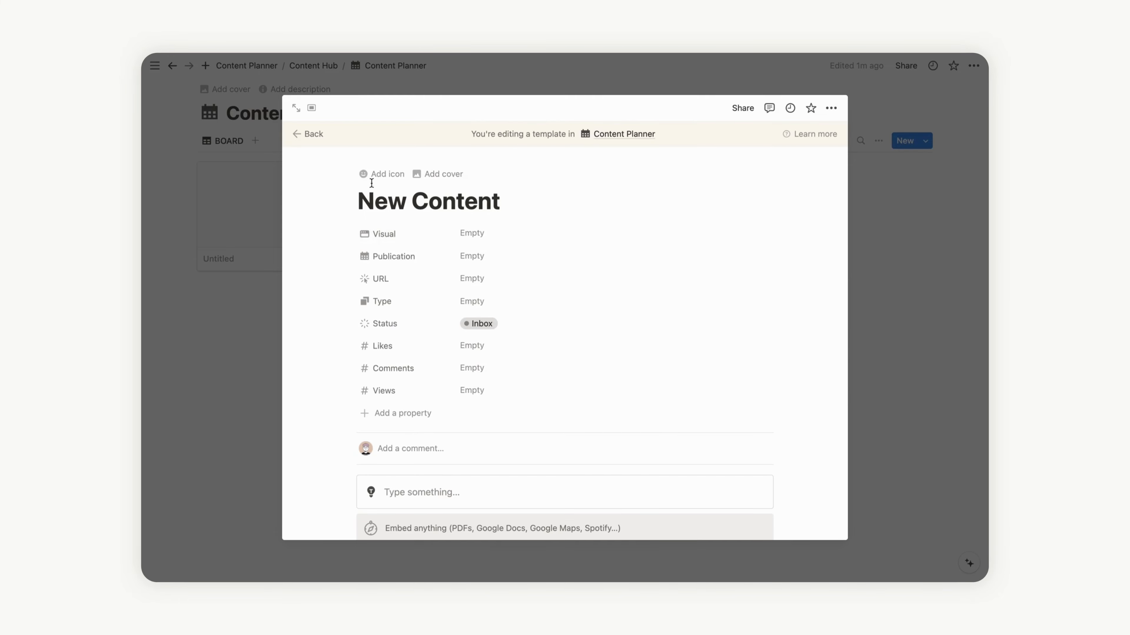
{"action": "left_click", "coordinate": [372, 173]}
{"action": "left_click", "coordinate": [318, 267]}
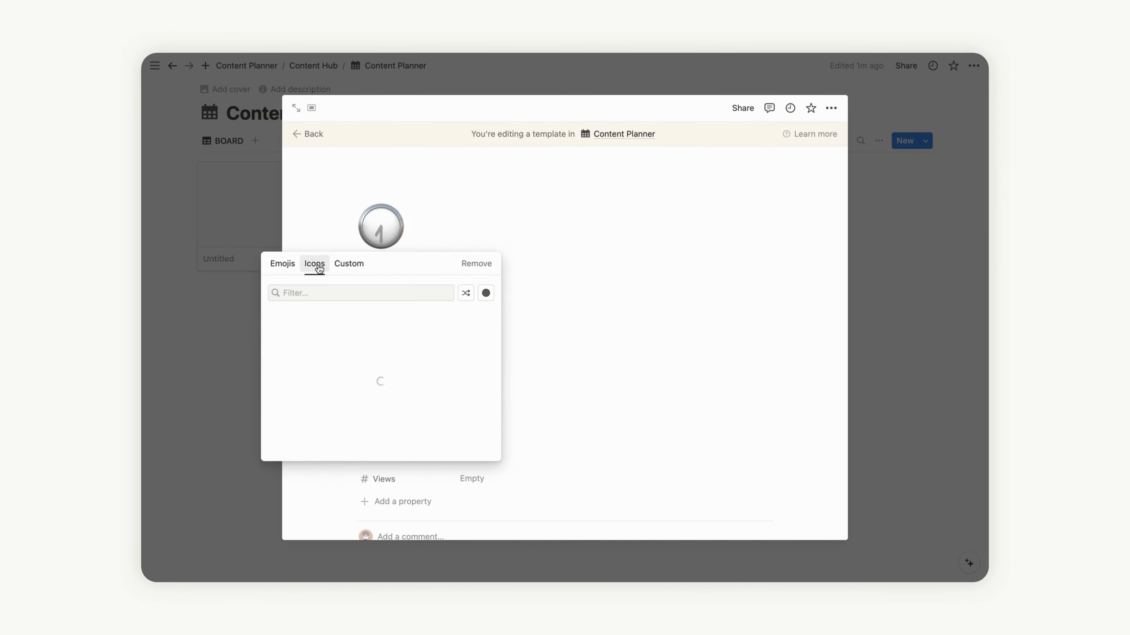
{"action": "left_click", "coordinate": [315, 337]}
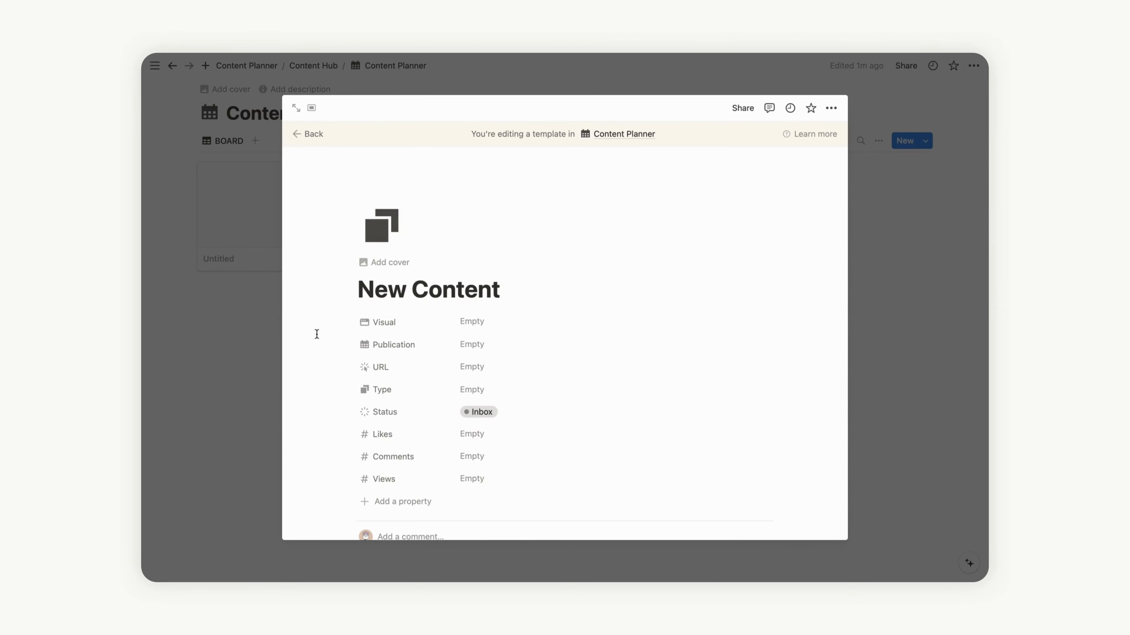
{"action": "left_click", "coordinate": [889, 302]}
Step: Set the gallery card preview of the BOARD view to the Visual property and close the view options
{"action": "left_click", "coordinate": [879, 142]}
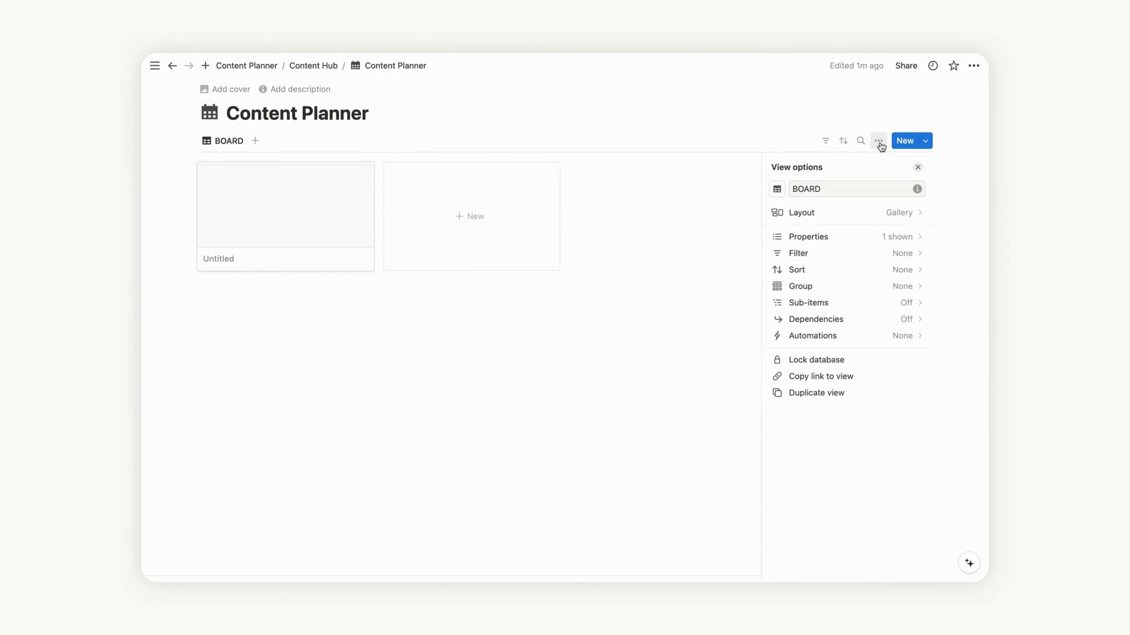
{"action": "left_click", "coordinate": [867, 217]}
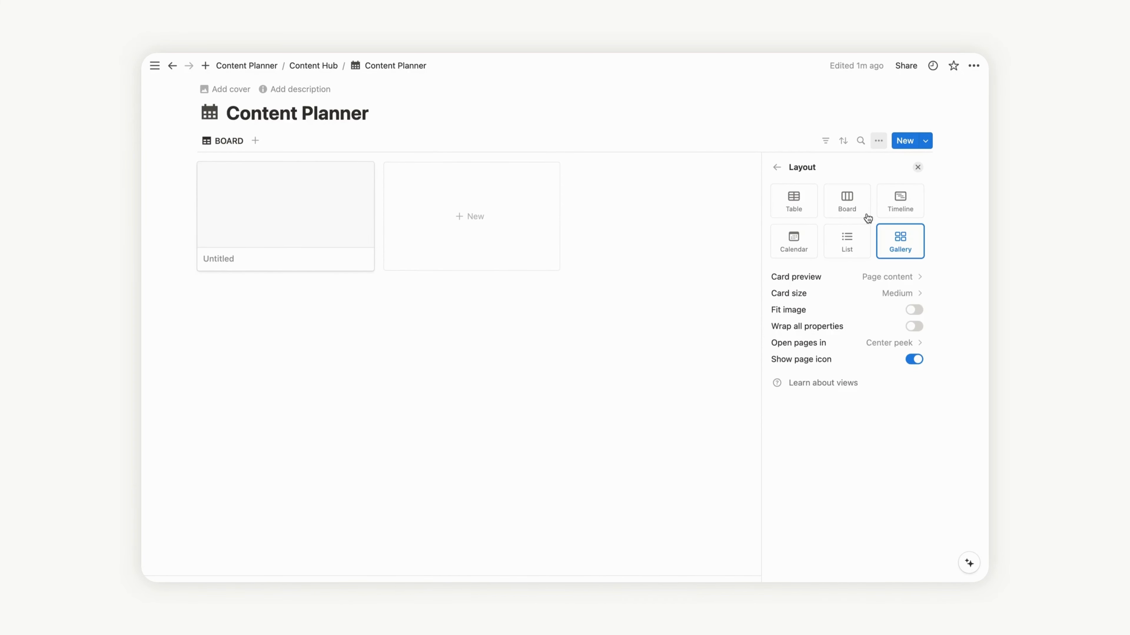
{"action": "left_click", "coordinate": [895, 276]}
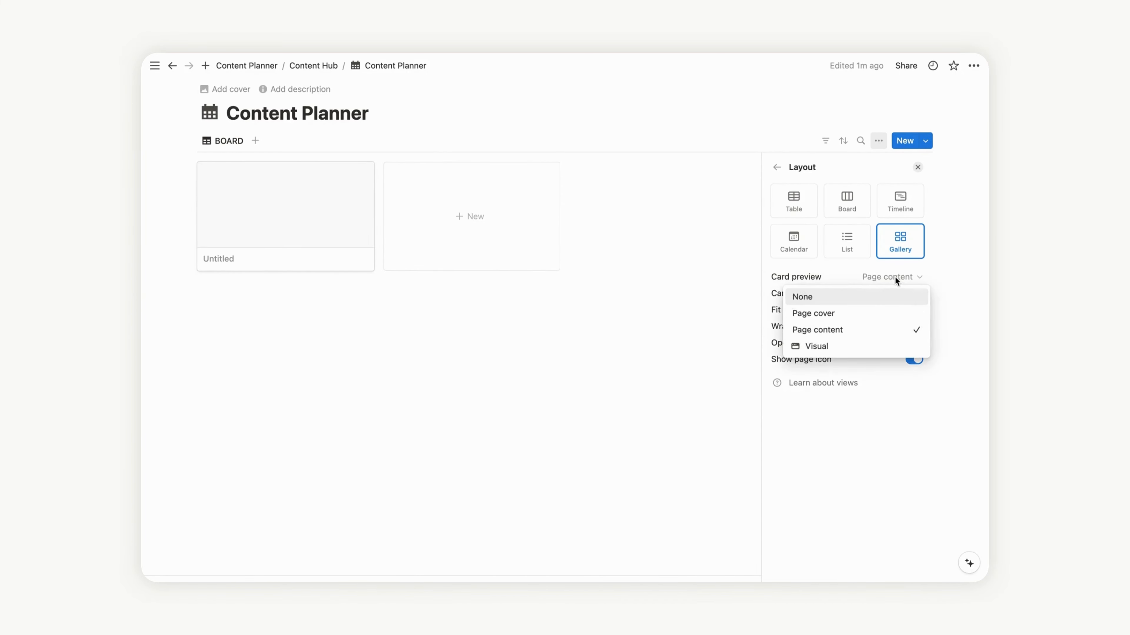
{"action": "left_click", "coordinate": [845, 351]}
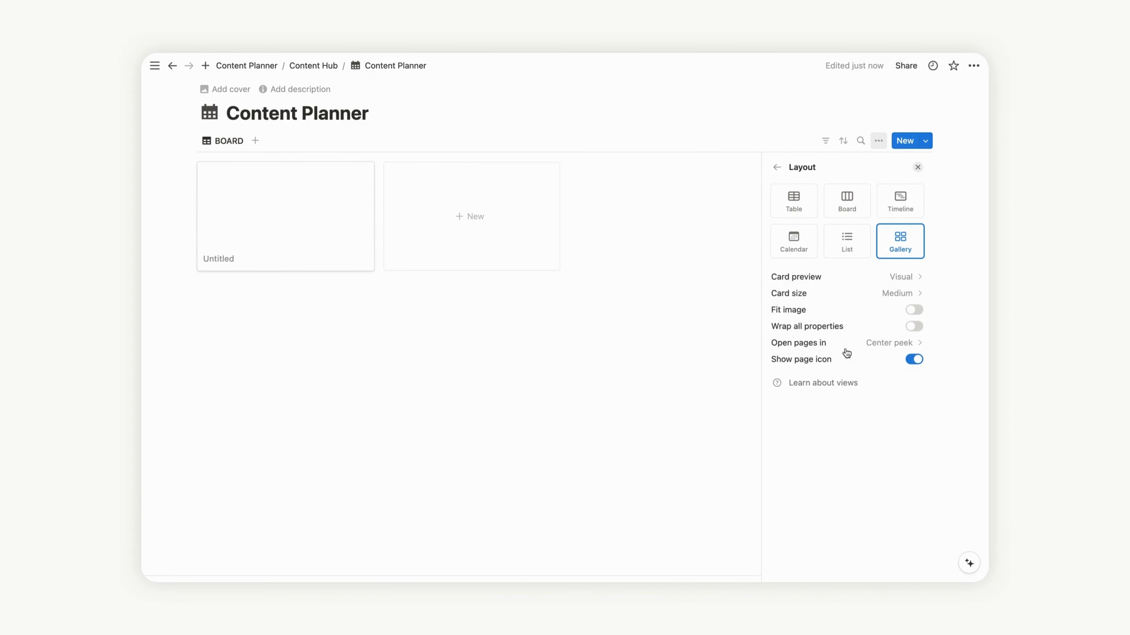
{"action": "left_click", "coordinate": [918, 169]}
Step: Delete the Untitled card and create a replacement page from the New Content template, checking its contents before closing it
{"action": "left_click_drag", "start_coordinate": [570, 365], "coordinate": [295, 212]}
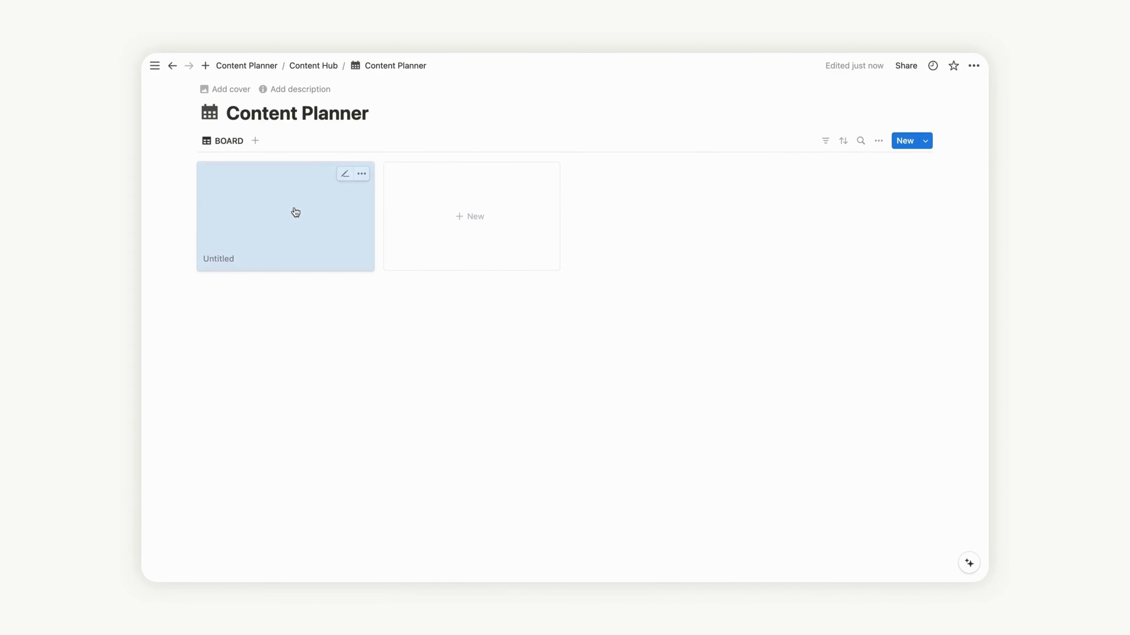
{"action": "key", "text": "Delete"}
{"action": "left_click", "coordinate": [305, 181]}
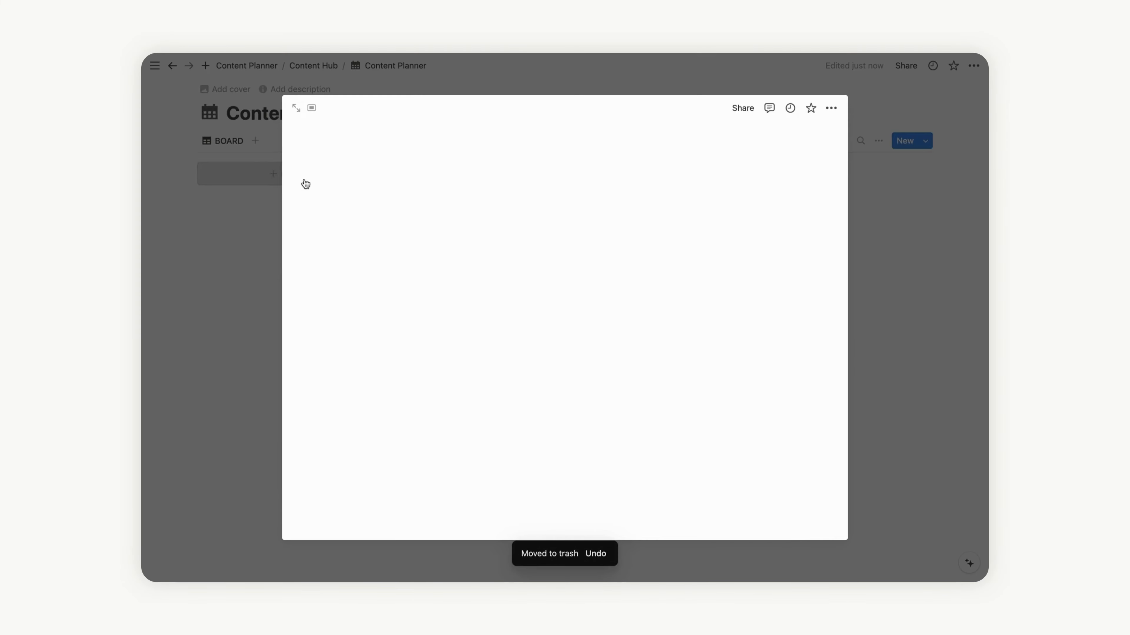
{"action": "scroll", "coordinate": [443, 403], "scroll_direction": "down", "scroll_amount": 1}
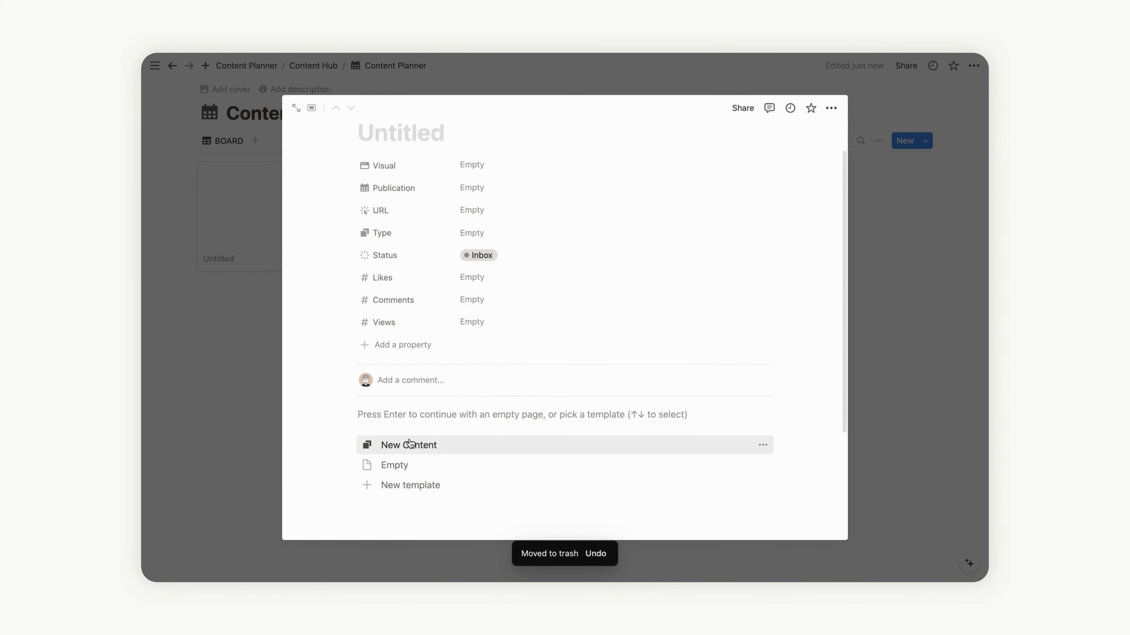
{"action": "left_click", "coordinate": [415, 452]}
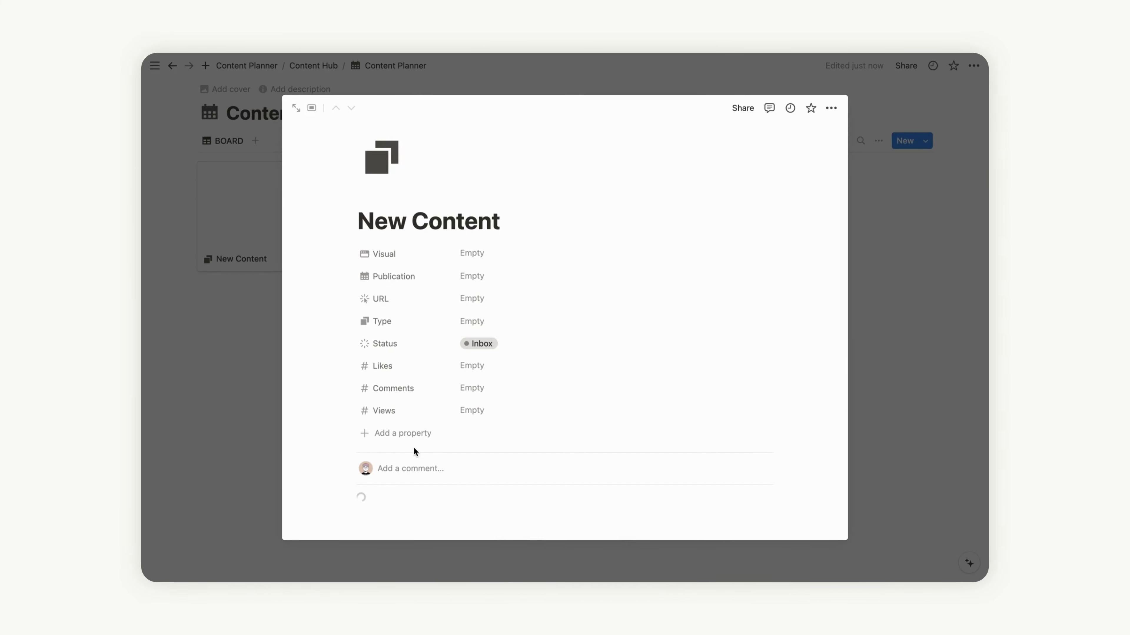
{"action": "scroll", "coordinate": [425, 512], "scroll_direction": "down", "scroll_amount": 5}
{"action": "scroll", "coordinate": [425, 512], "scroll_direction": "up", "scroll_amount": 6}
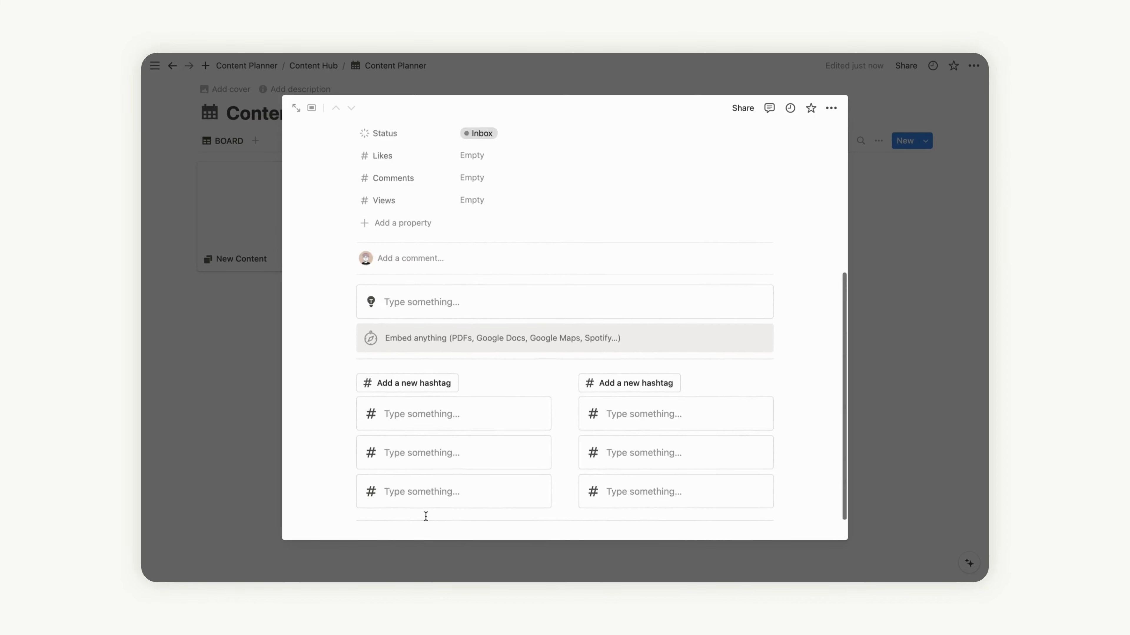
{"action": "left_click", "coordinate": [252, 407]}
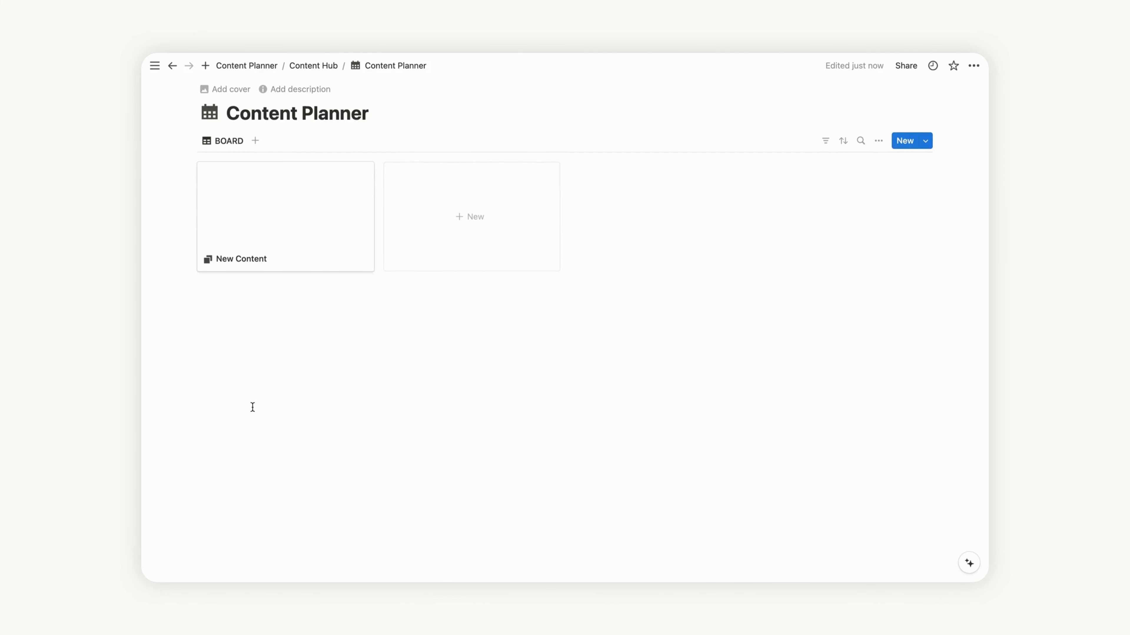
Step: Make New Content the default template for all views in Content Planner
{"action": "left_click", "coordinate": [925, 142]}
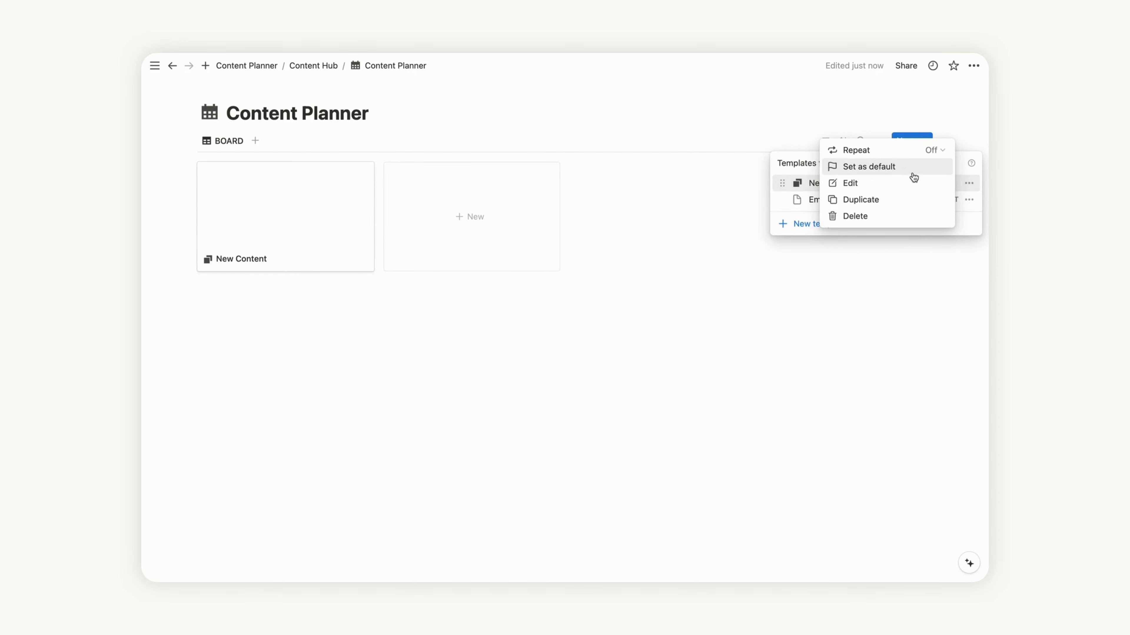
{"action": "left_click", "coordinate": [891, 166]}
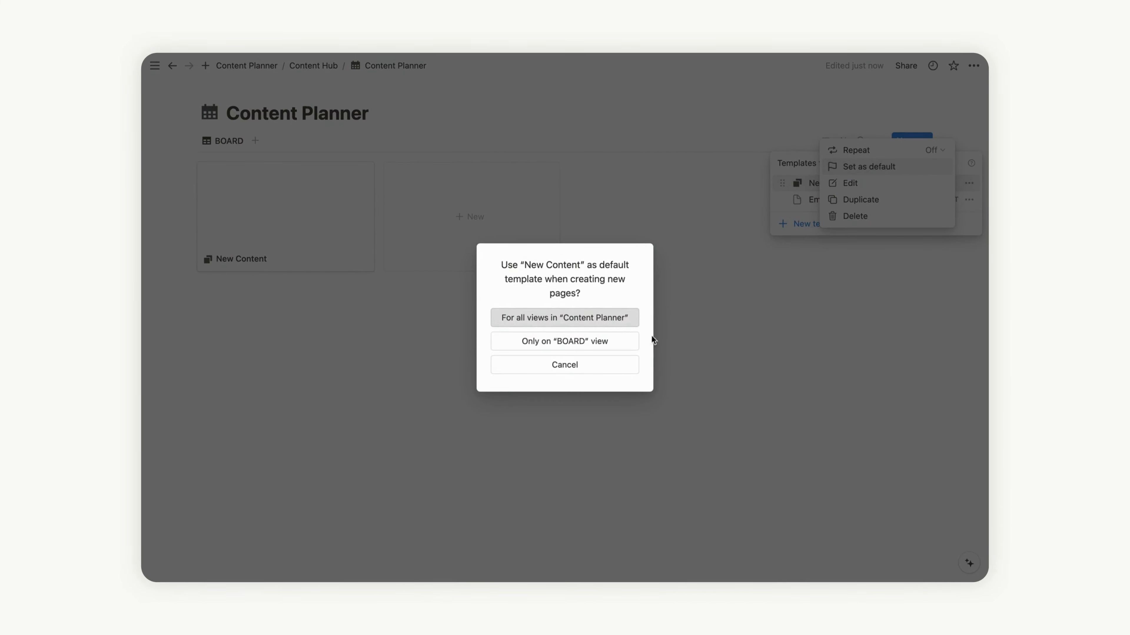
{"action": "left_click", "coordinate": [605, 320]}
{"action": "left_click", "coordinate": [683, 312]}
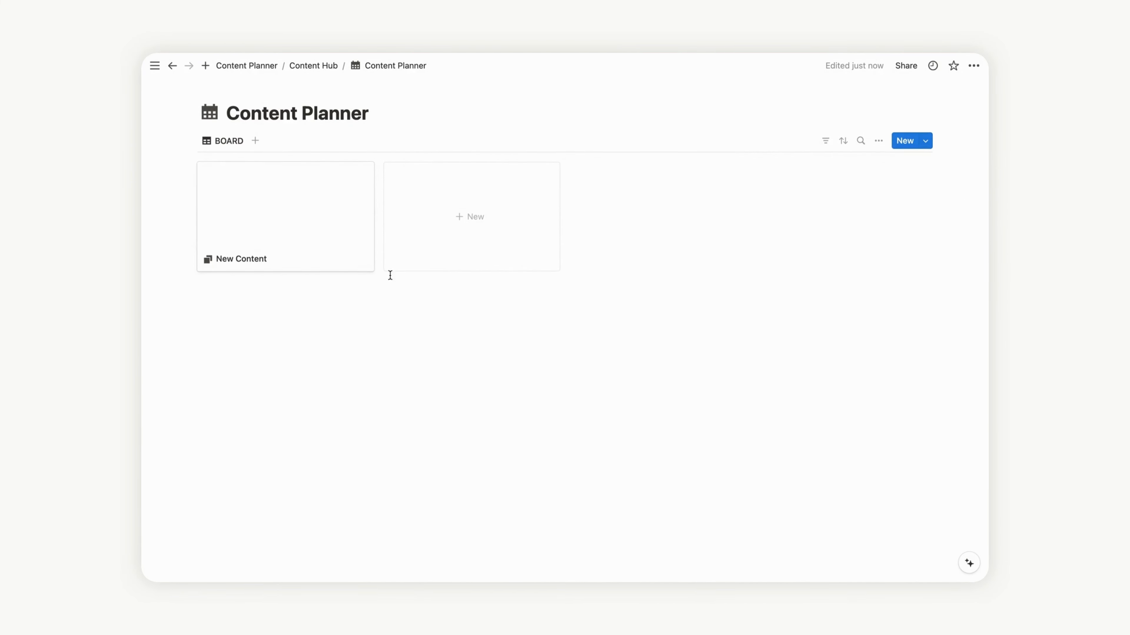
Step: In the New Content page, add a Formula property named Engagement with the person-plus icon
{"action": "left_click", "coordinate": [341, 254]}
{"action": "scroll", "coordinate": [444, 343], "scroll_direction": "down", "scroll_amount": 3}
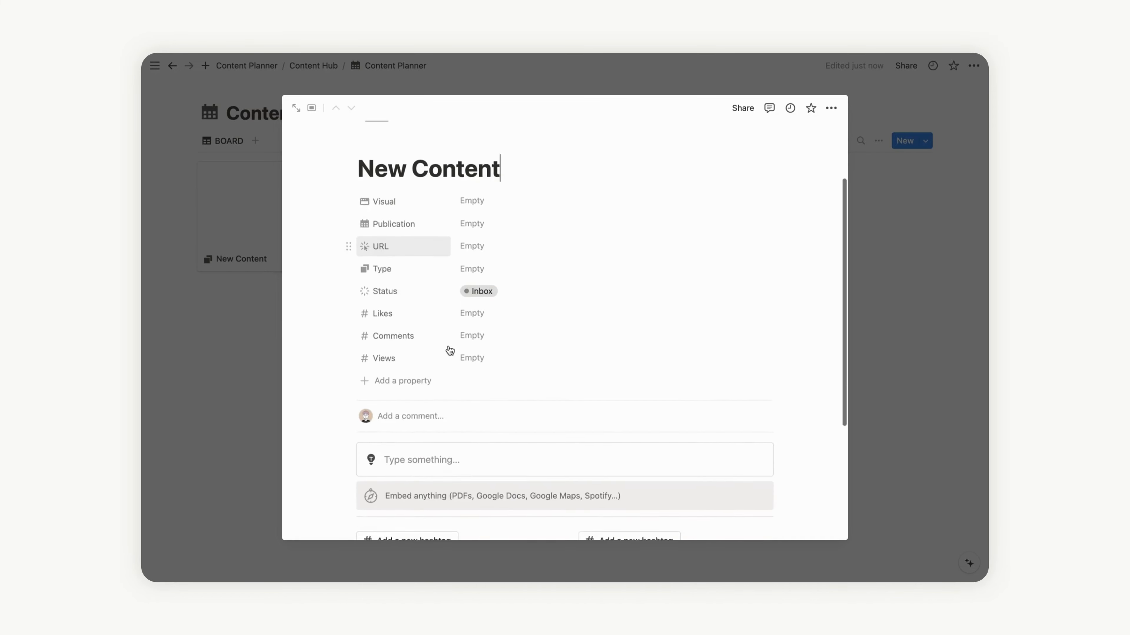
{"action": "left_click", "coordinate": [408, 351]}
{"action": "scroll", "coordinate": [407, 351], "scroll_direction": "down", "scroll_amount": 5}
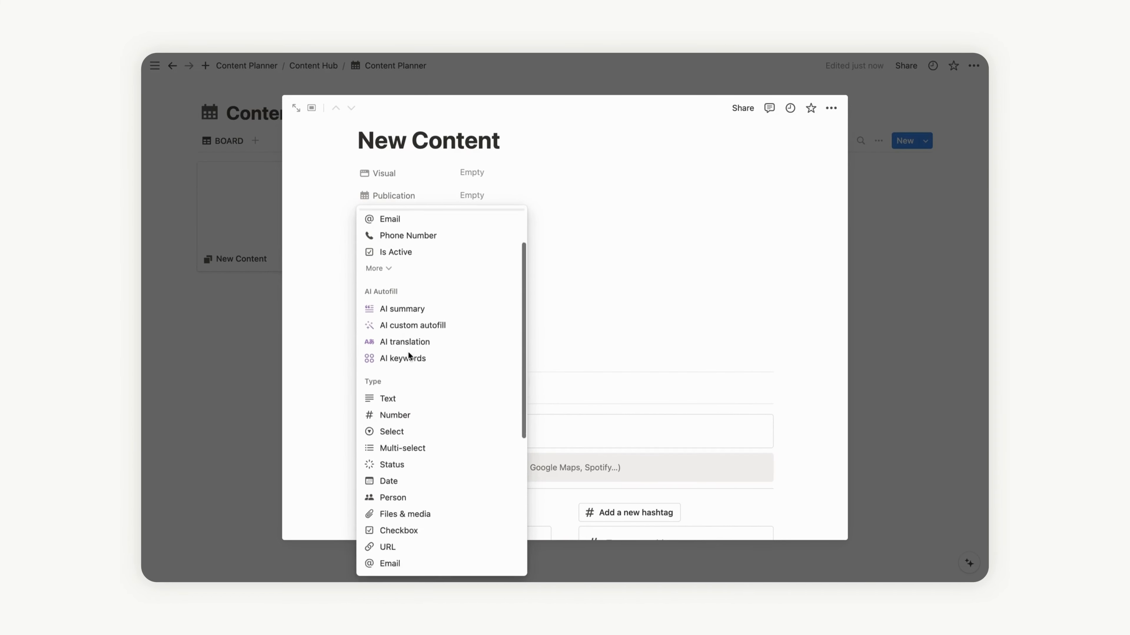
{"action": "left_click", "coordinate": [395, 501]}
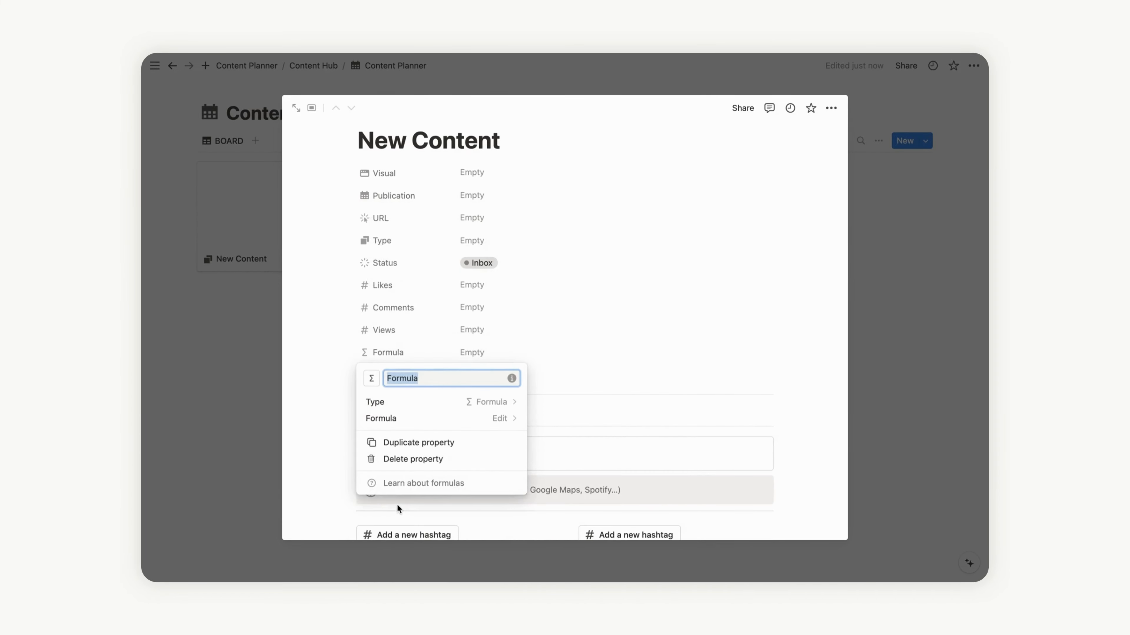
{"action": "type", "text": "Engagement"}
{"action": "left_click", "coordinate": [371, 378]}
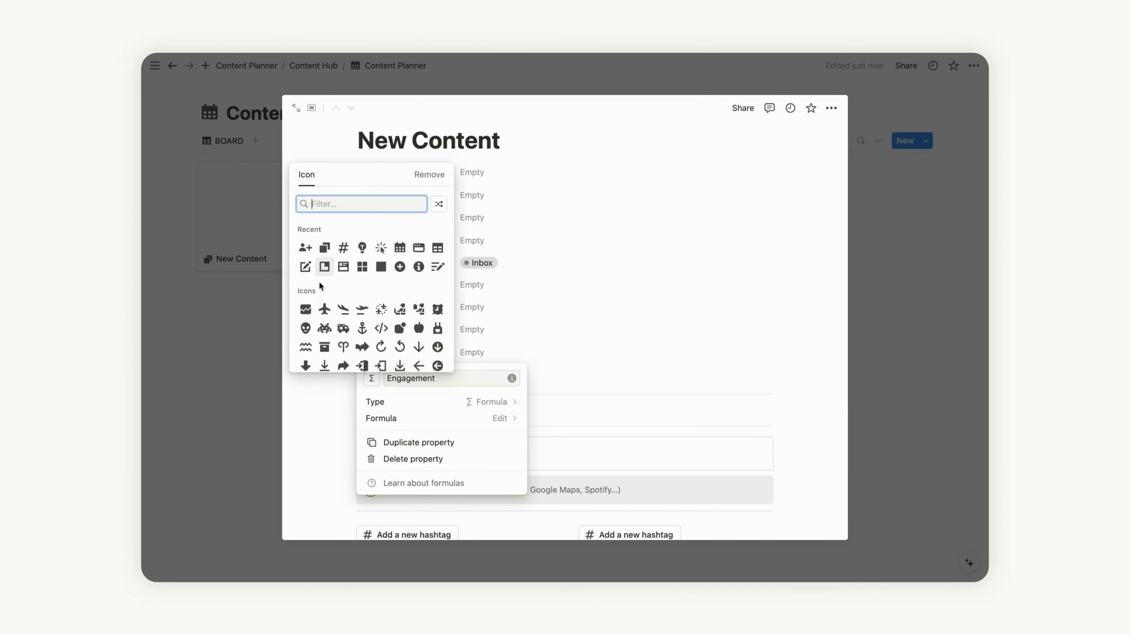
{"action": "left_click", "coordinate": [305, 247]}
{"action": "left_click", "coordinate": [594, 356]}
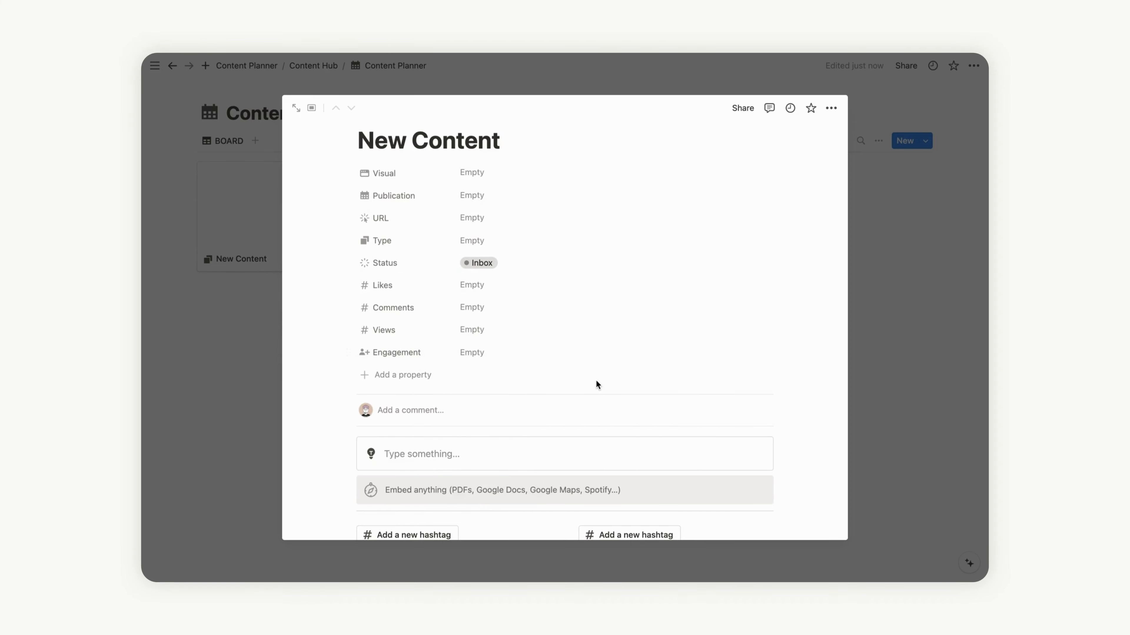
Step: Start the Engagement formula with an if() function using Views as the condition and two empty strings as results: if(Views,"","")
{"action": "scroll", "coordinate": [596, 381], "scroll_direction": "down", "scroll_amount": 3}
{"action": "left_click", "coordinate": [487, 287]}
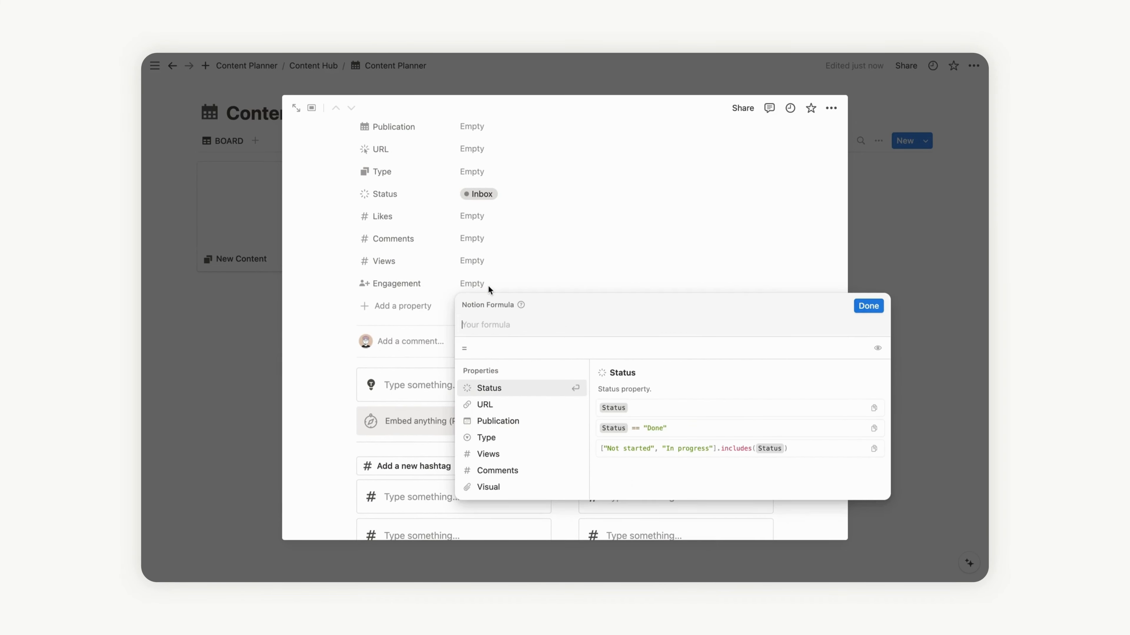
{"action": "type", "text": "if"}
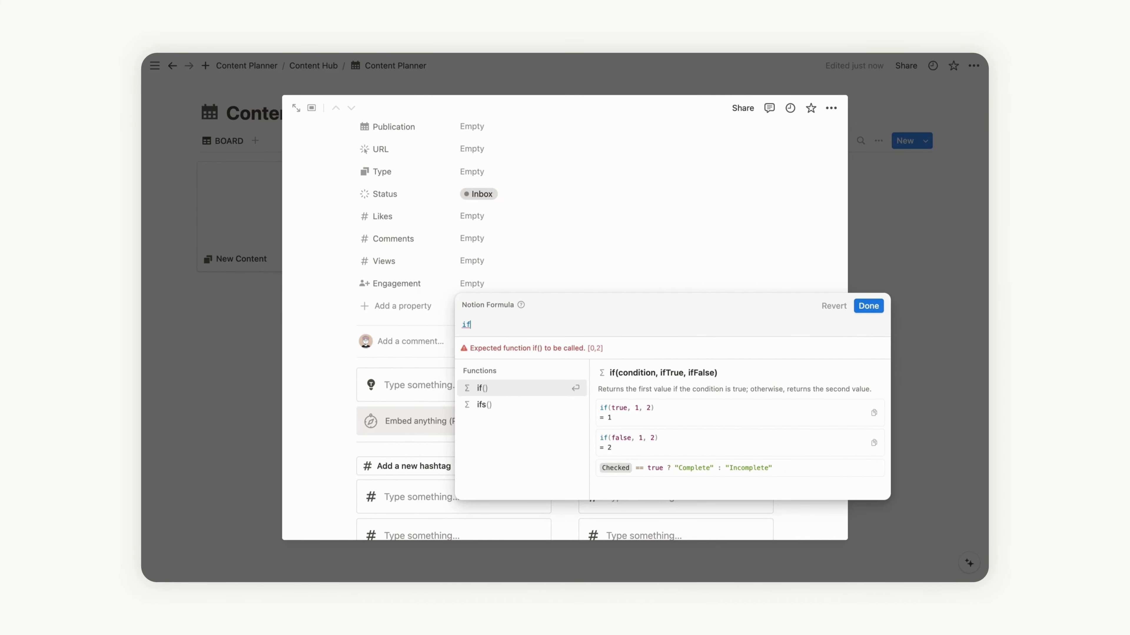
{"action": "left_click", "coordinate": [491, 391]}
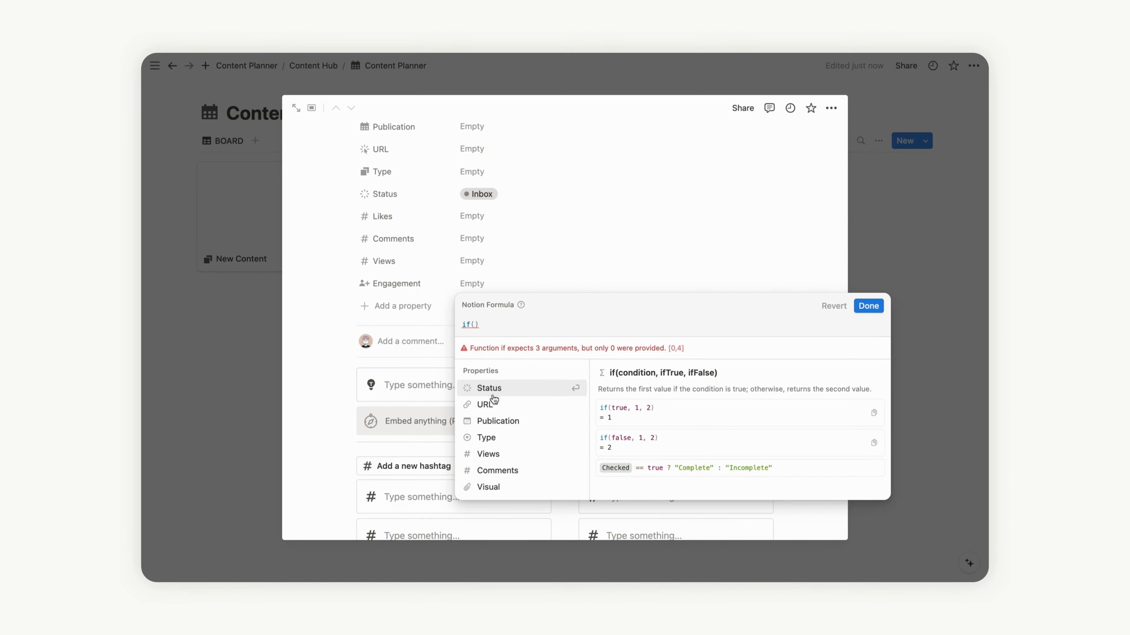
{"action": "left_click", "coordinate": [496, 453]}
{"action": "type", "text": ","}
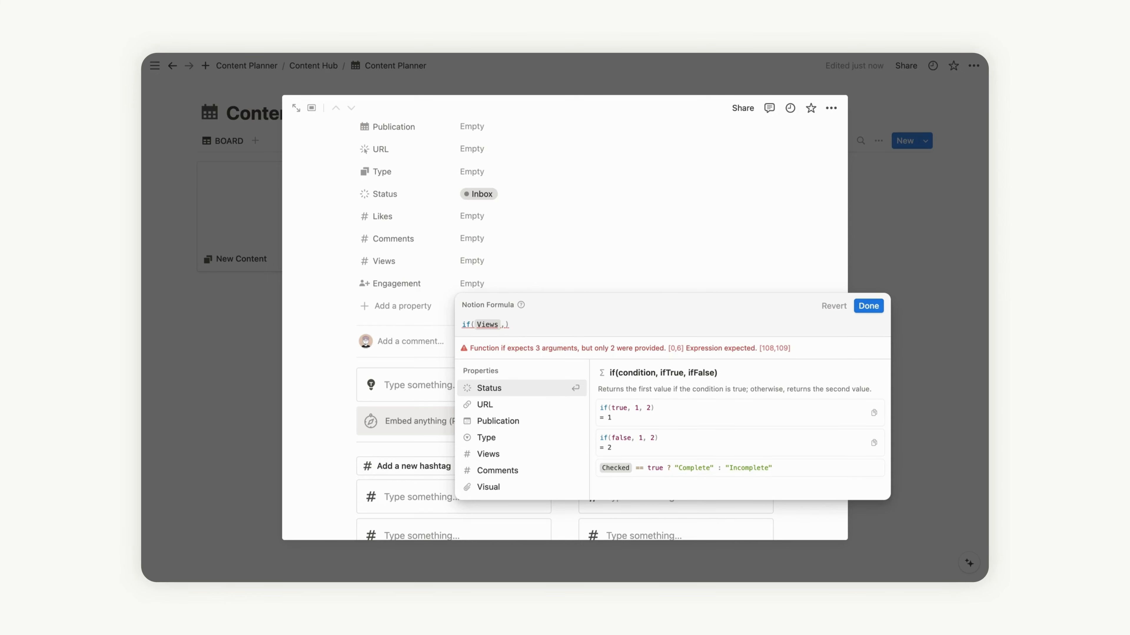
{"action": "type", "text": "\"\",\"\""}
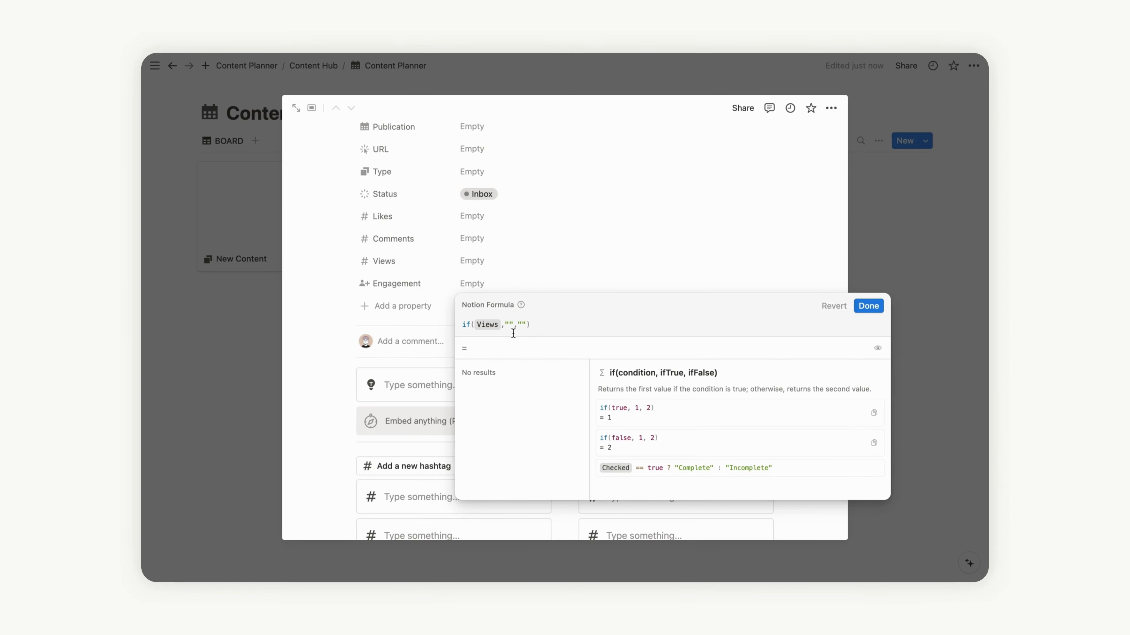
Step: Replace the first empty string in the Engagement formula with the format() function
{"action": "left_click", "coordinate": [512, 332]}
{"action": "key", "text": "BackSpace"}
{"action": "key", "text": "BackSpace"}
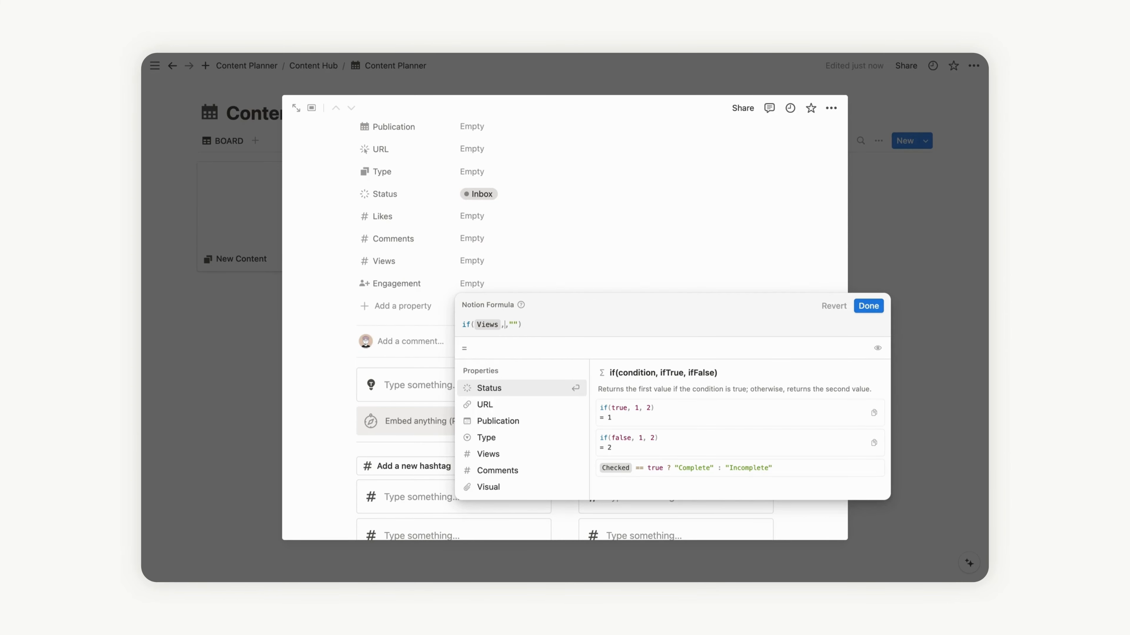
{"action": "type", "text": "form"}
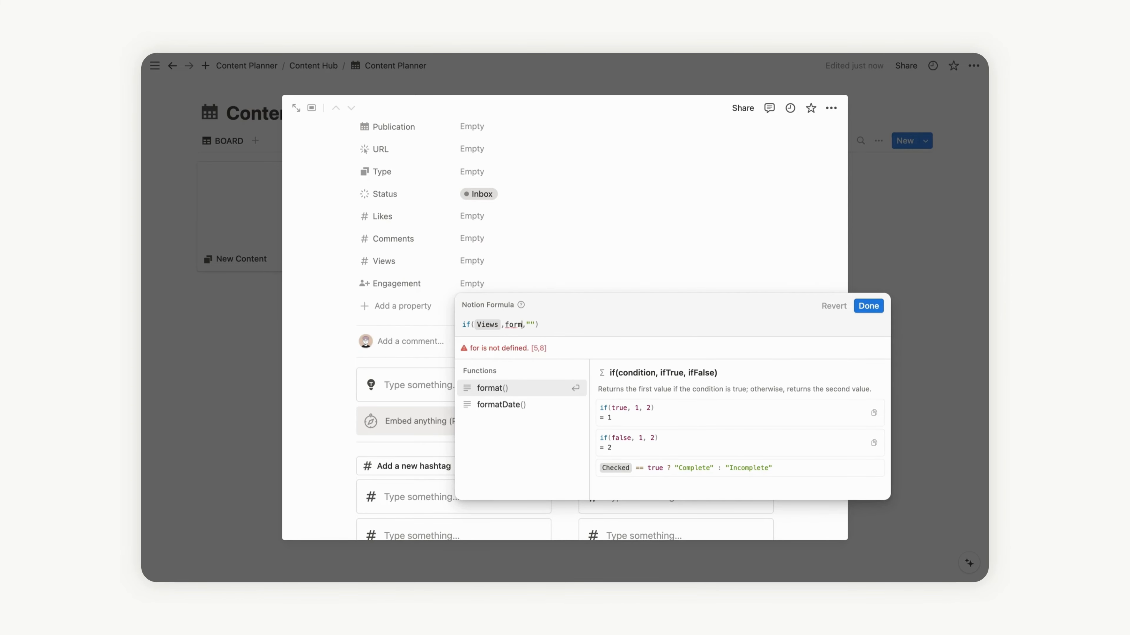
{"action": "left_click", "coordinate": [504, 389]}
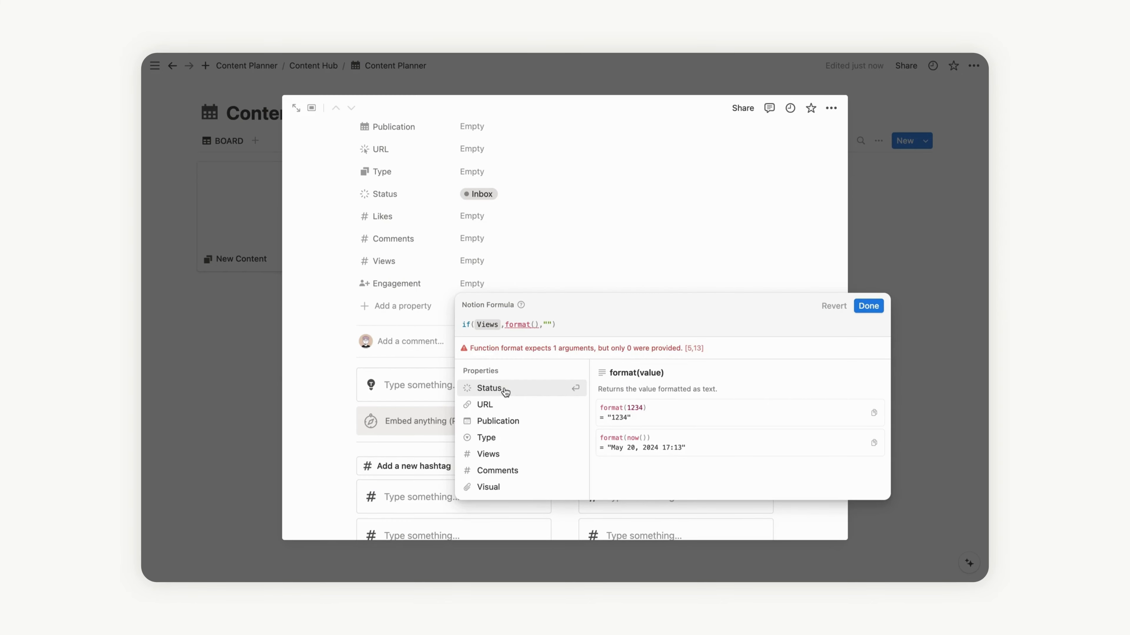
Step: Nest the floor() function inside format() in the Engagement formula
{"action": "type", "text": "f"}
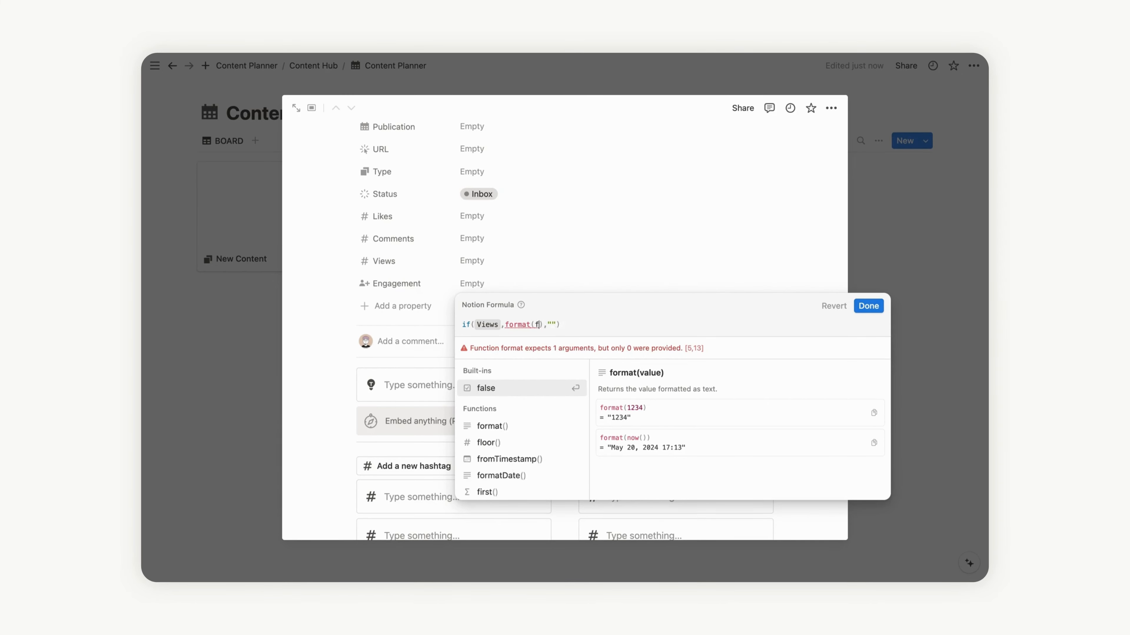
{"action": "type", "text": "lor"}
{"action": "key", "text": "BackSpace"}
{"action": "type", "text": "o"}
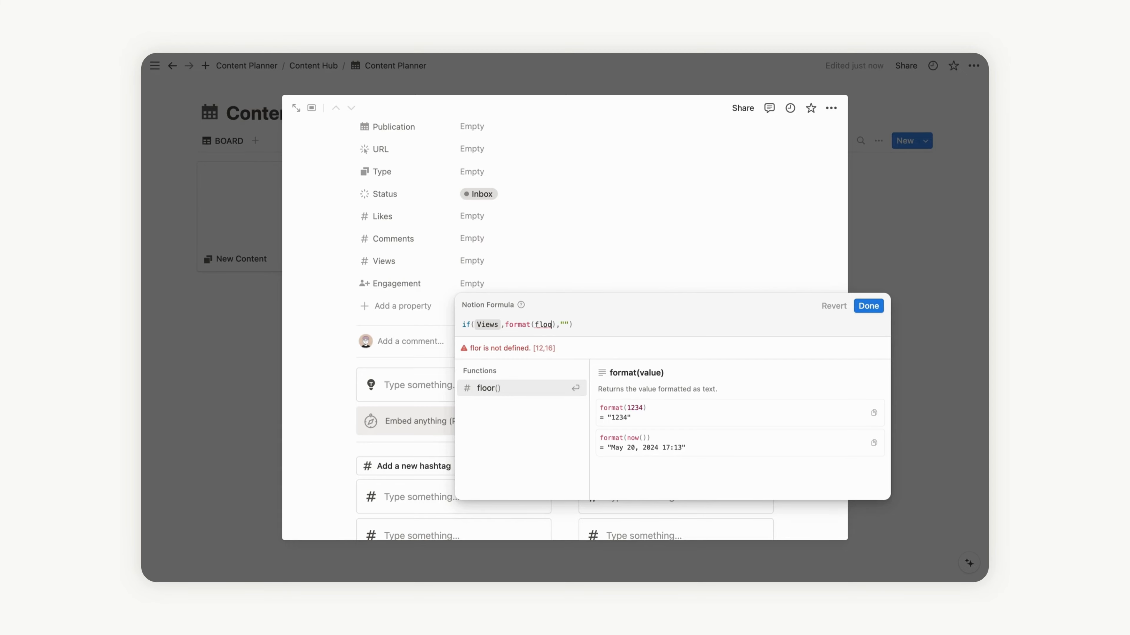
{"action": "left_click", "coordinate": [491, 390]}
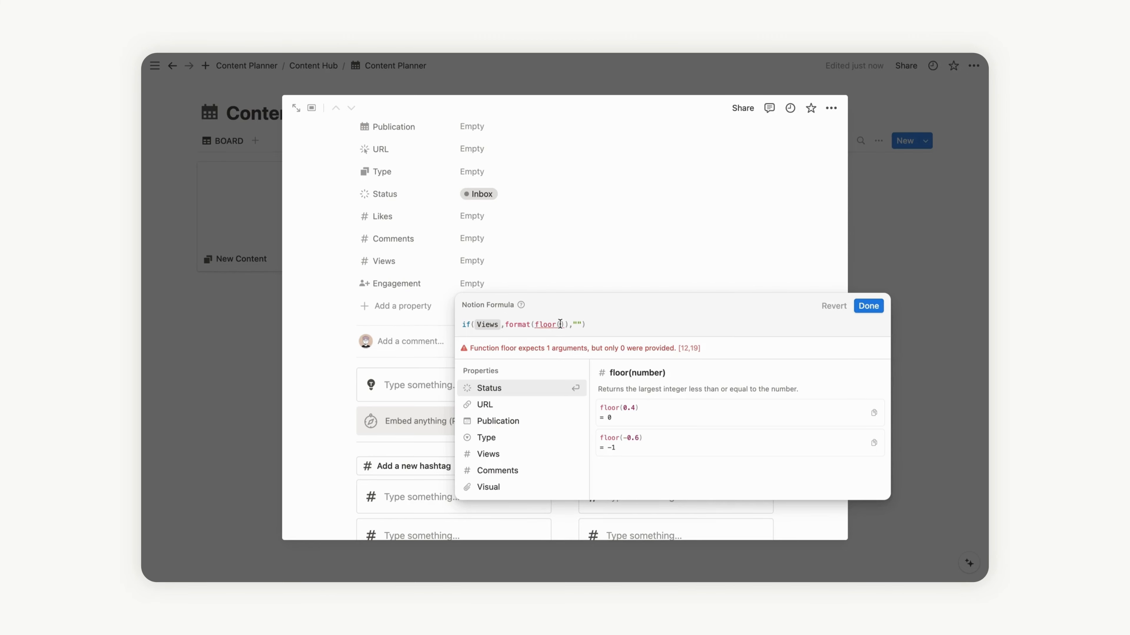
Step: Inside floor() in the Engagement formula, insert the parenthesized sum of the Likes and Comments properties: (Likes+Comments)
{"action": "scroll", "coordinate": [507, 448], "scroll_direction": "down", "scroll_amount": 3}
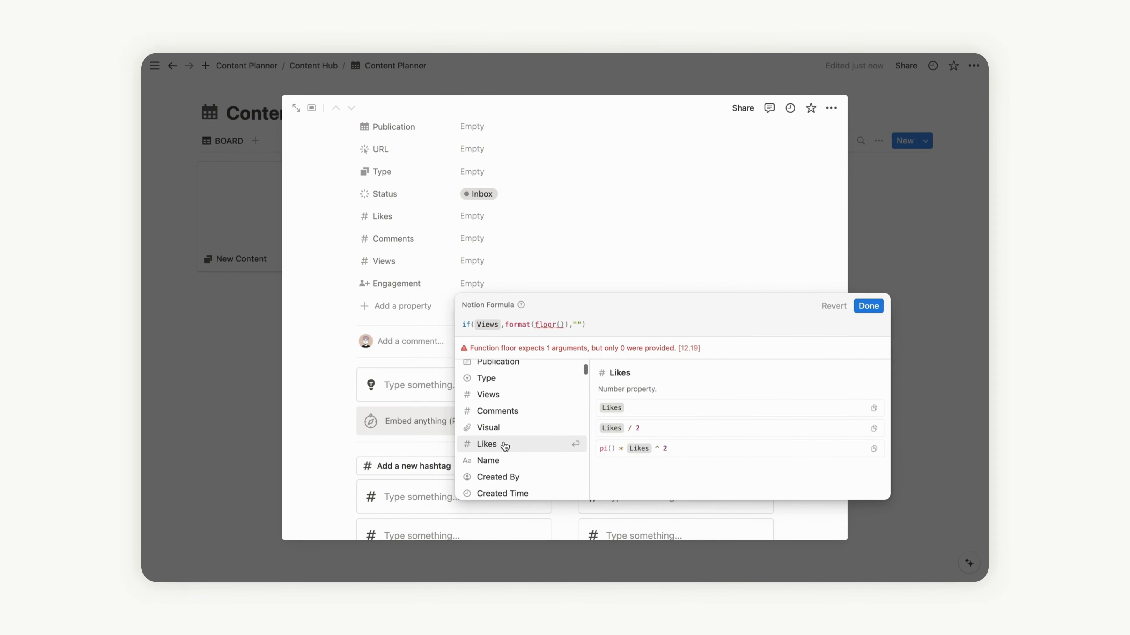
{"action": "left_click", "coordinate": [508, 446]}
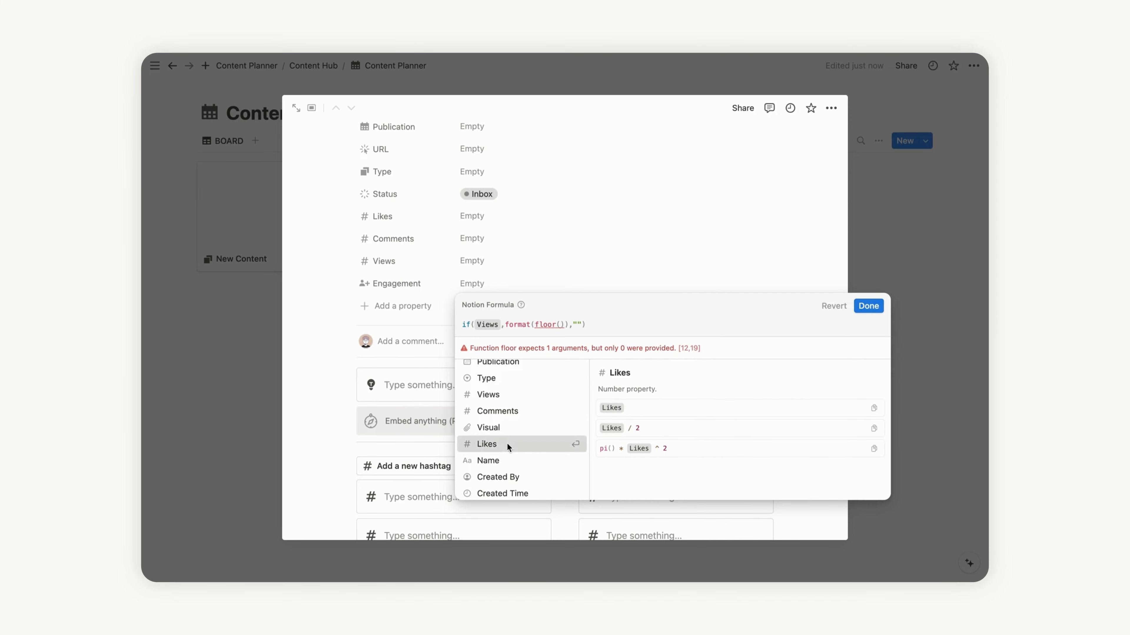
{"action": "type", "text": "+"}
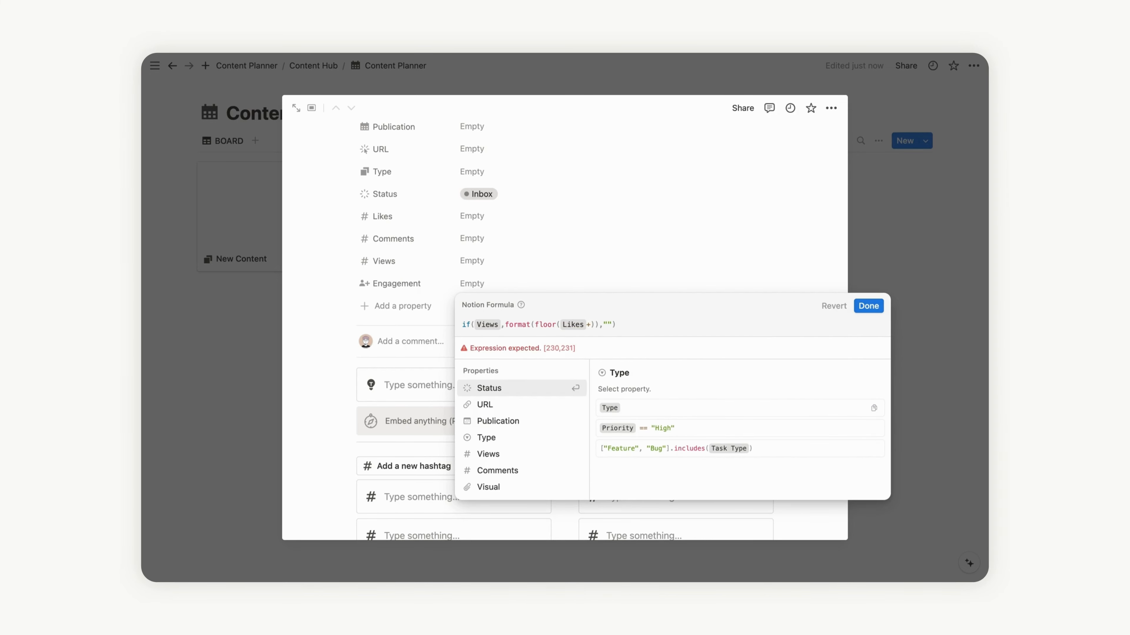
{"action": "left_click", "coordinate": [513, 474]}
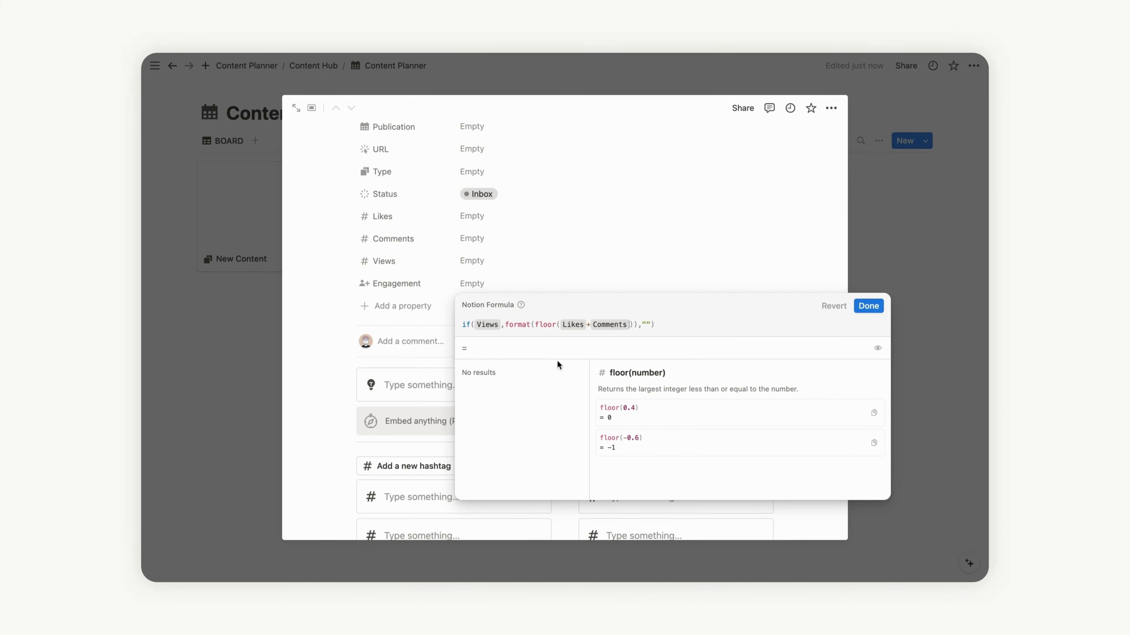
{"action": "left_click", "coordinate": [559, 326]}
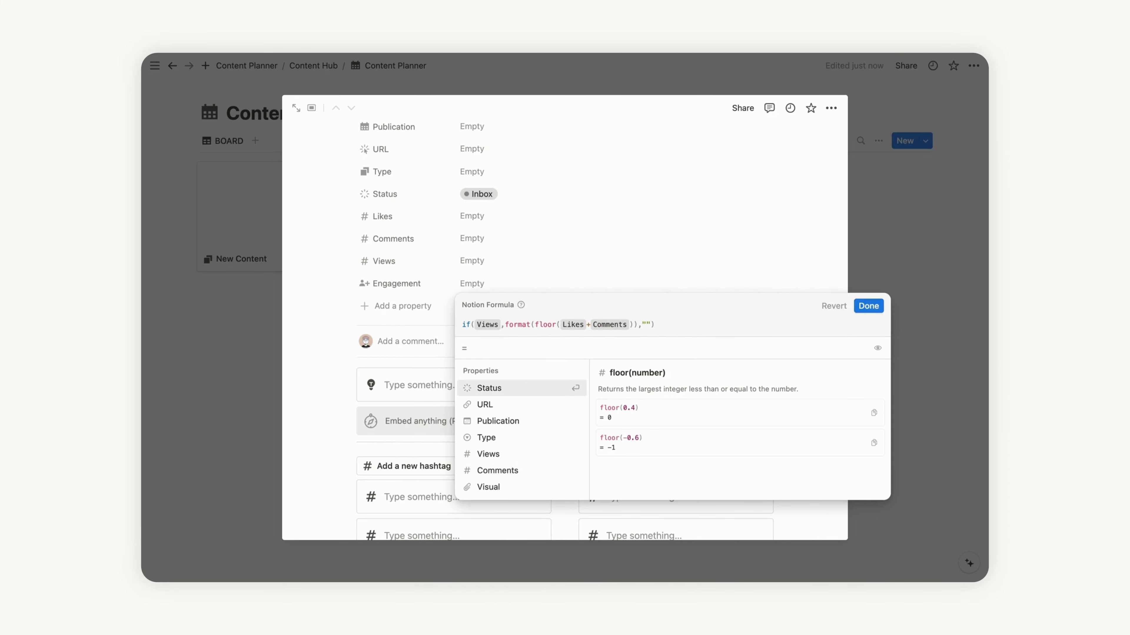
{"action": "type", "text": "("}
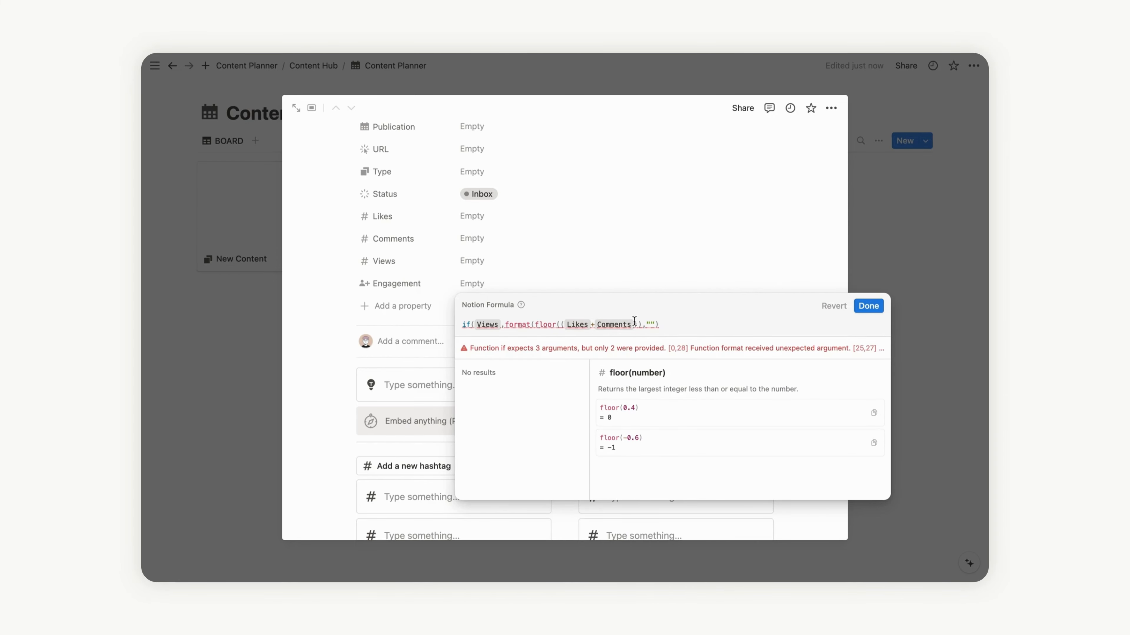
{"action": "left_click", "coordinate": [634, 323]}
{"action": "type", "text": ")"}
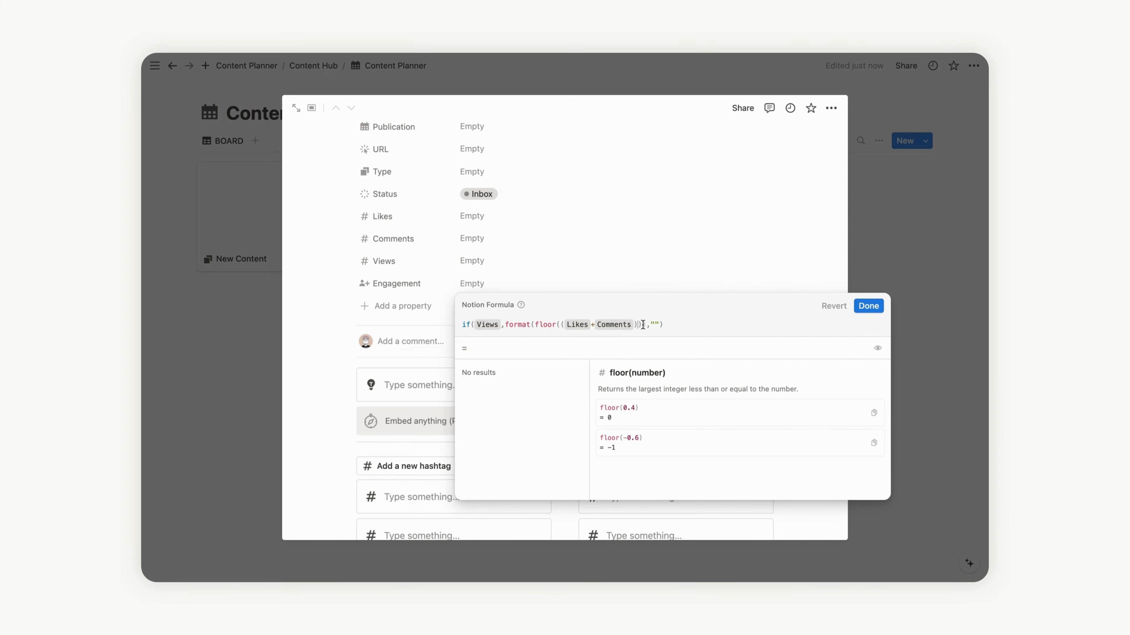
Step: Divide the Likes and Comments sum by Views, enclose the quotient in parentheses and multiply it by 100 inside floor()
{"action": "type", "text": "/"}
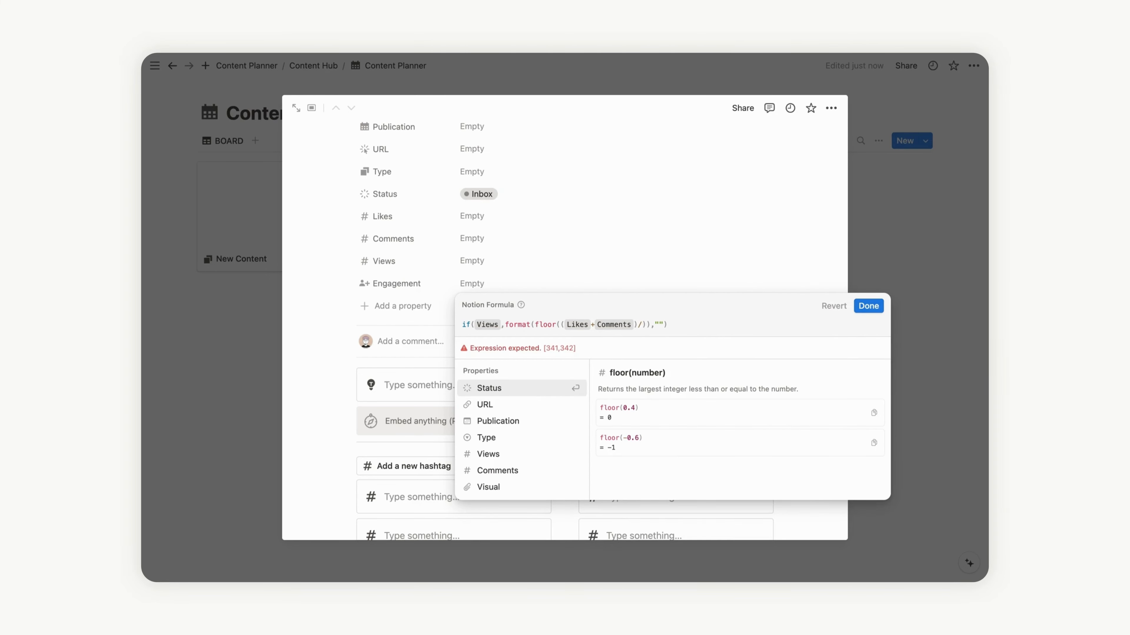
{"action": "left_click", "coordinate": [509, 457]}
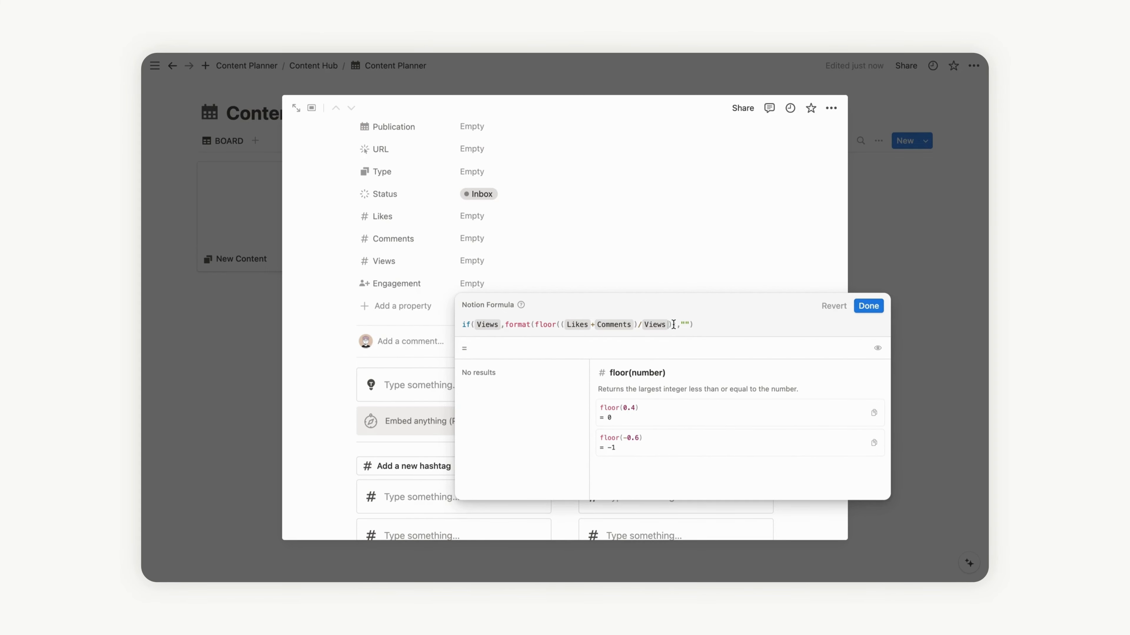
{"action": "type", "text": ")"}
{"action": "left_click", "coordinate": [562, 324]}
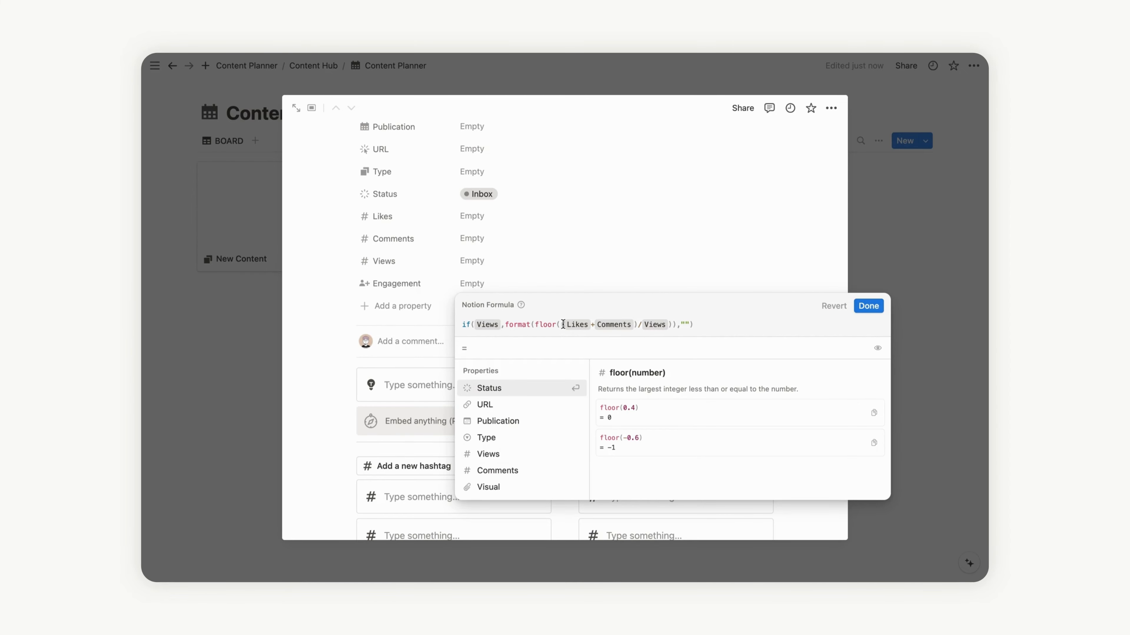
{"action": "type", "text": "(("}
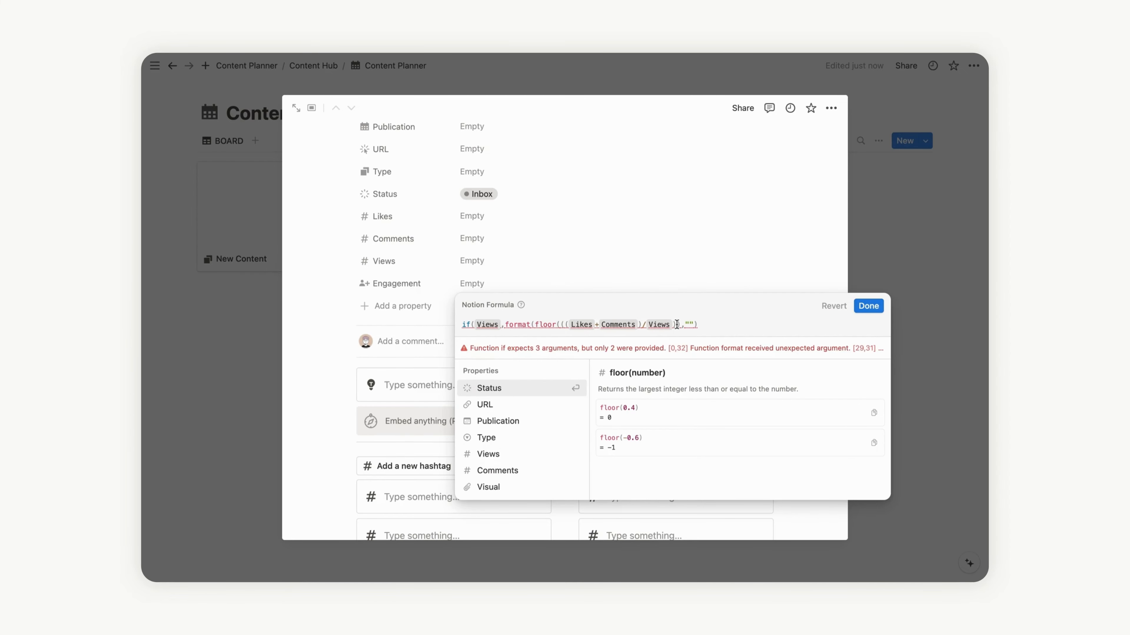
{"action": "left_click", "coordinate": [676, 325]}
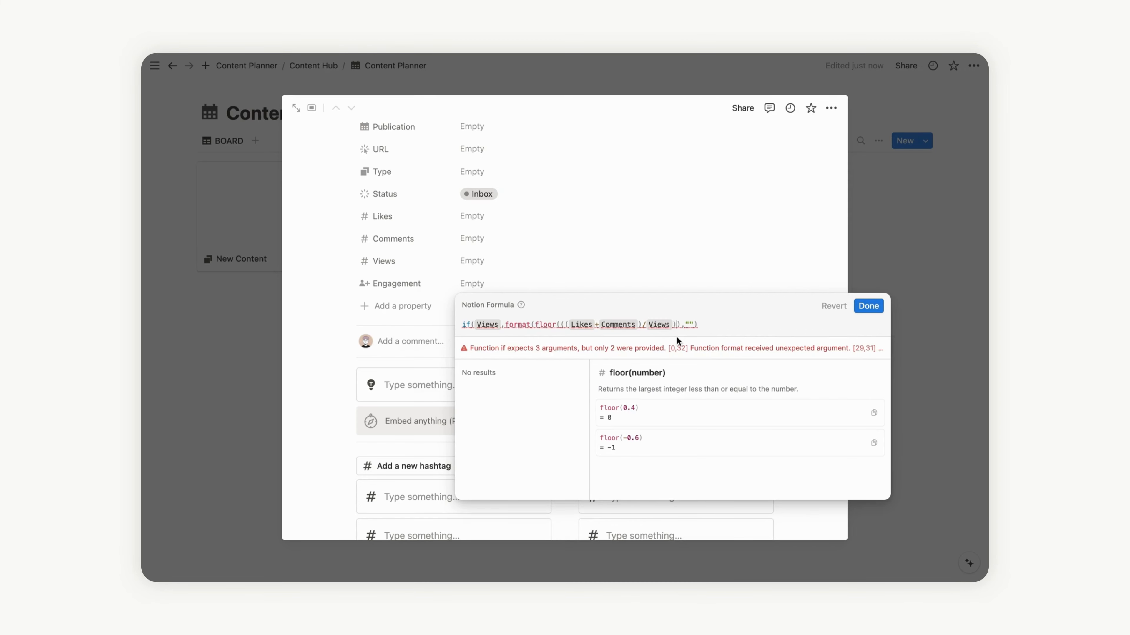
{"action": "type", "text": ")"}
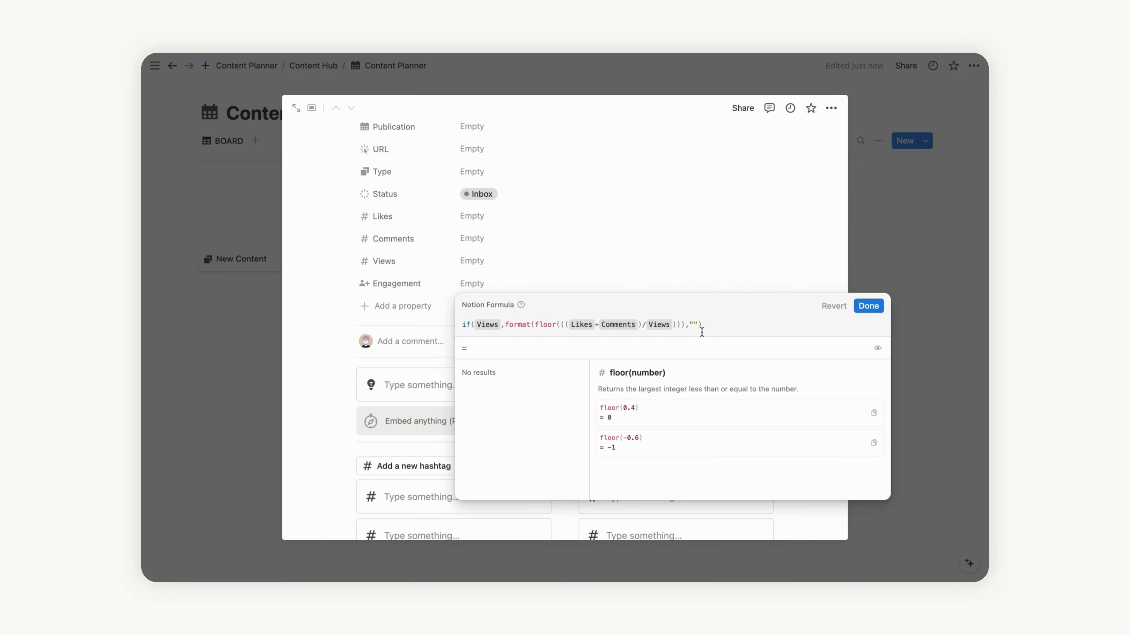
{"action": "key", "text": "Left"}
{"action": "type", "text": "*100"}
Step: Append the text "% of engagement for this post" to the format() result with a plus sign, ending that argument with a comma
{"action": "key", "text": "Right"}
{"action": "key", "text": "Right"}
{"action": "type", "text": "+\""}
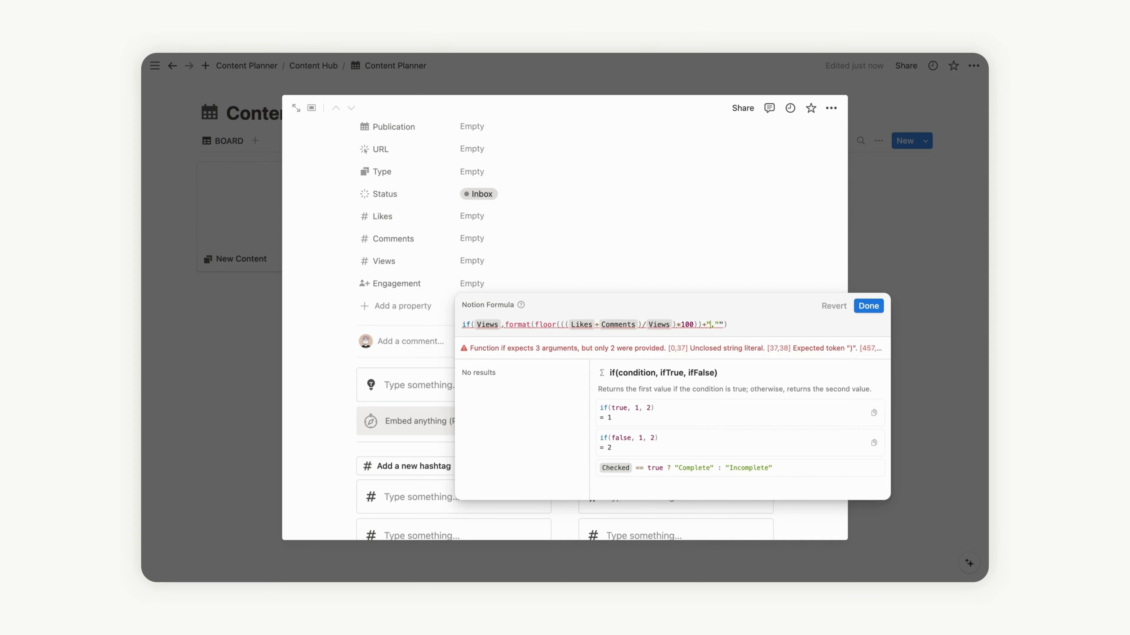
{"action": "type", "text": "%"}
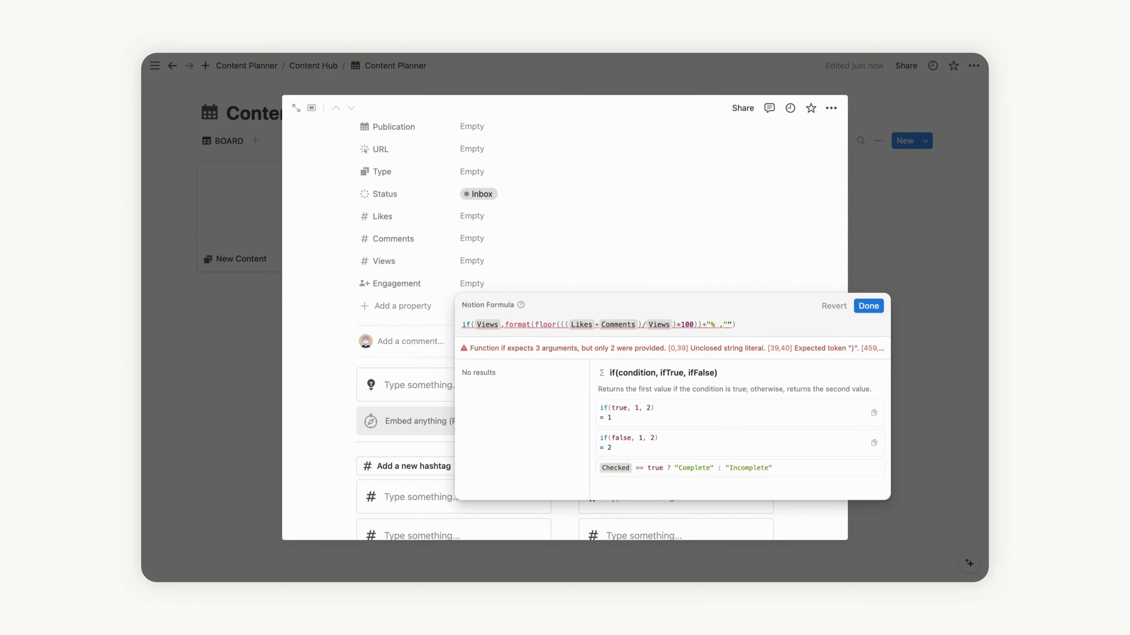
{"action": "type", "text": " of engagement"}
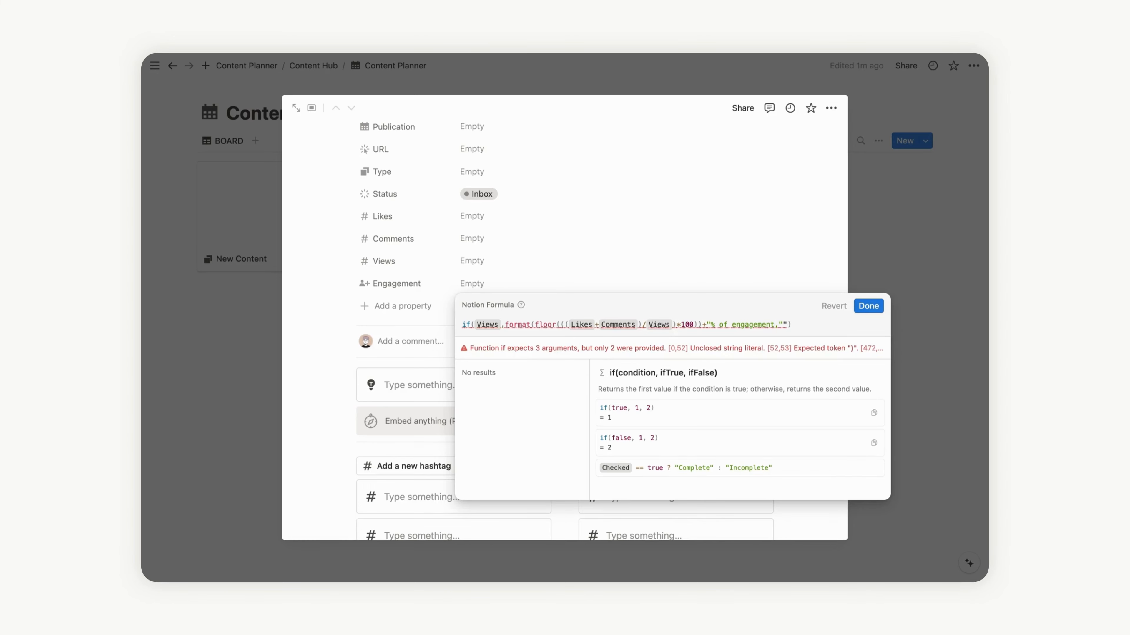
{"action": "type", "text": " for this"}
{"action": "type", "text": " post"}
{"action": "type", "text": "Not"}
{"action": "key", "text": "BackSpace"}
{"action": "key", "text": "BackSpace"}
{"action": "key", "text": "BackSpace"}
{"action": "key", "text": "BackSpace"}
{"action": "key", "text": "BackSpace"}
{"action": "key", "text": "BackSpace"}
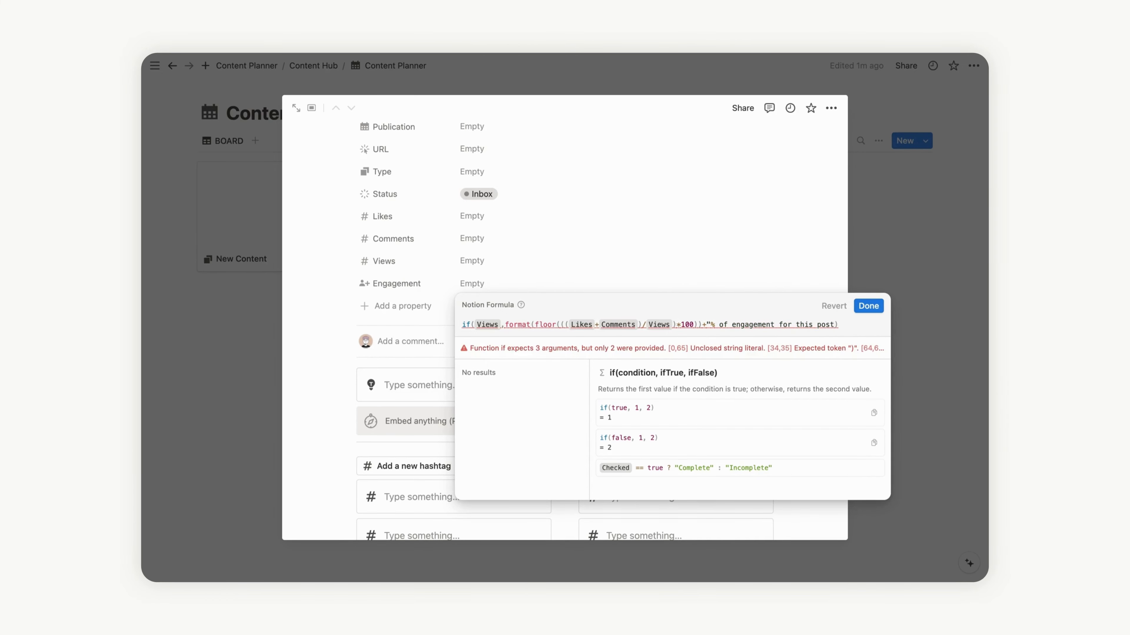
{"action": "type", "text": "\","}
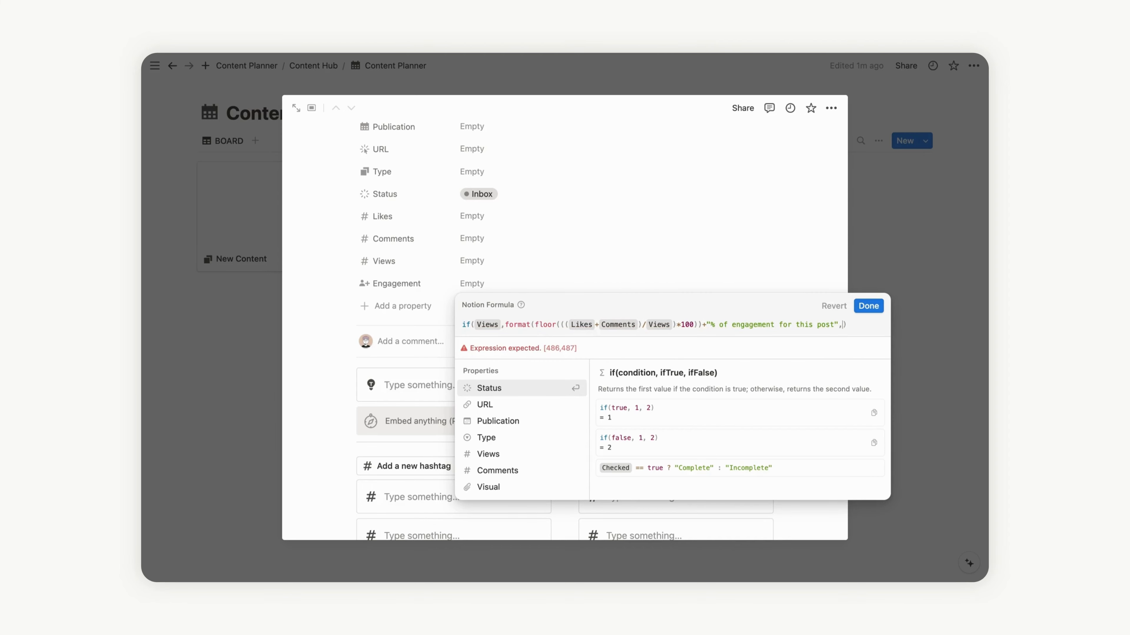
Step: Set the if() function's false result to "Not published yet" and save the Engagement formula
{"action": "type", "text": "\"Not"}
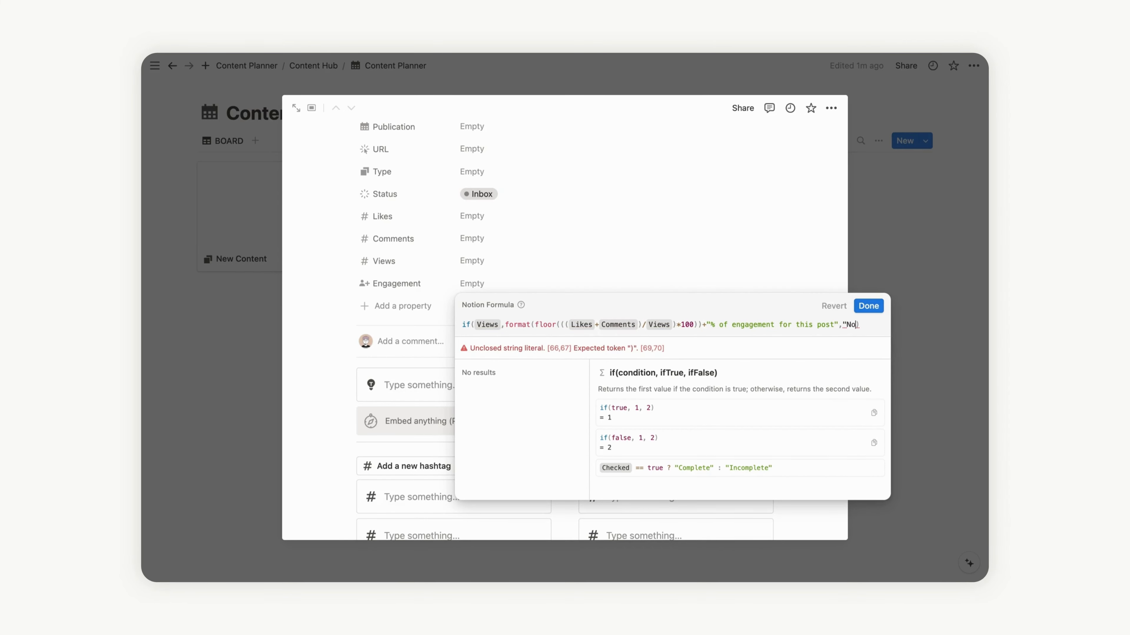
{"action": "type", "text": " published"}
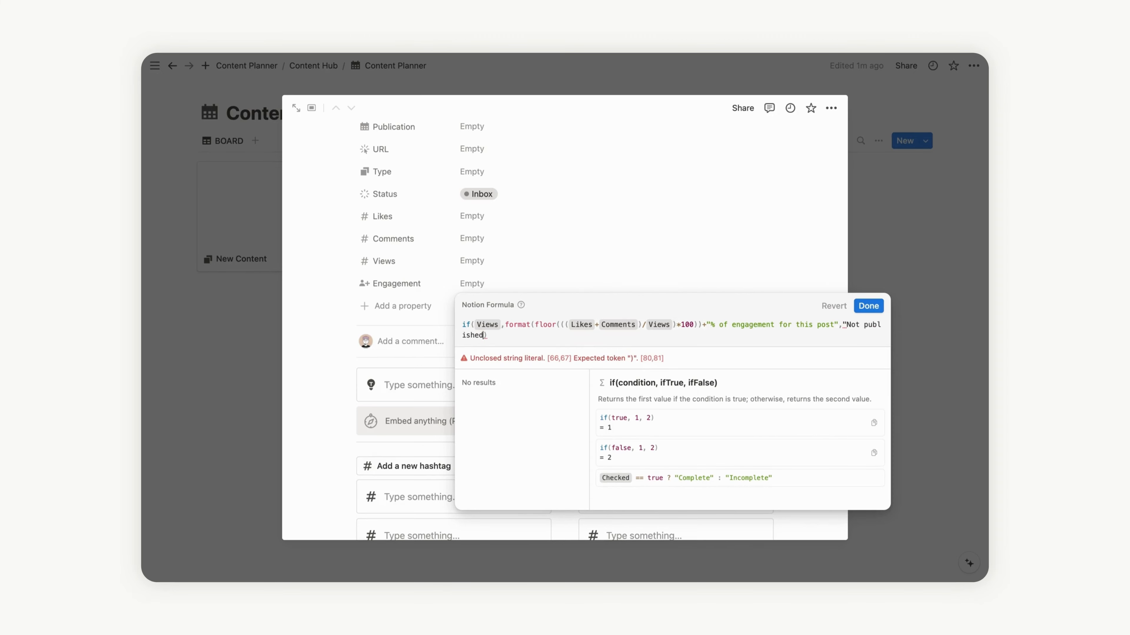
{"action": "type", "text": " yet\""}
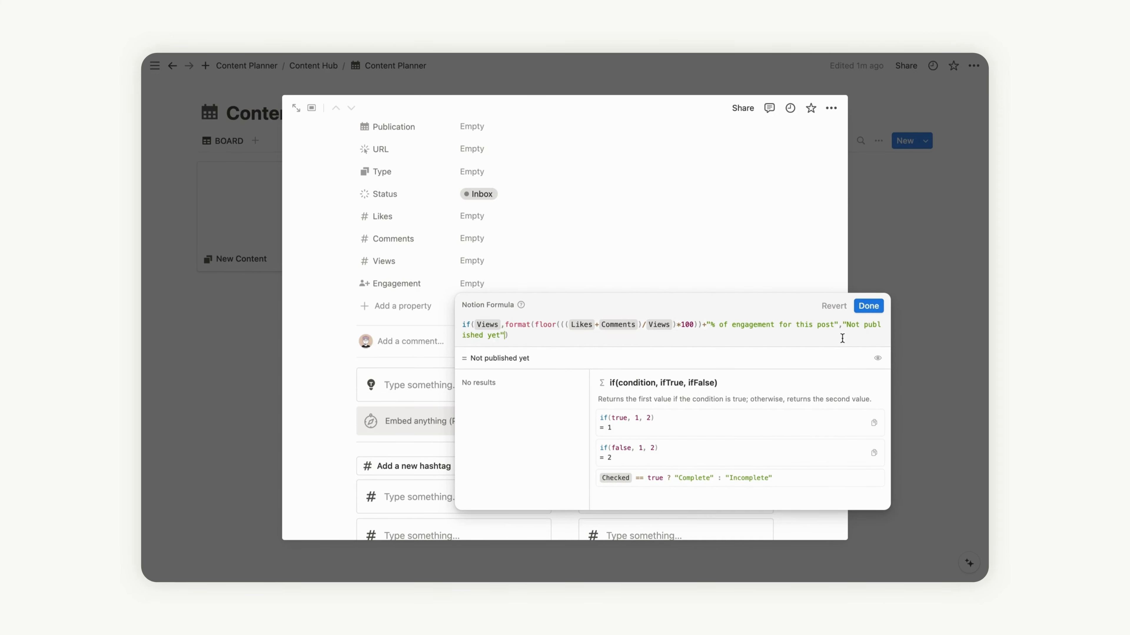
{"action": "left_click", "coordinate": [868, 307]}
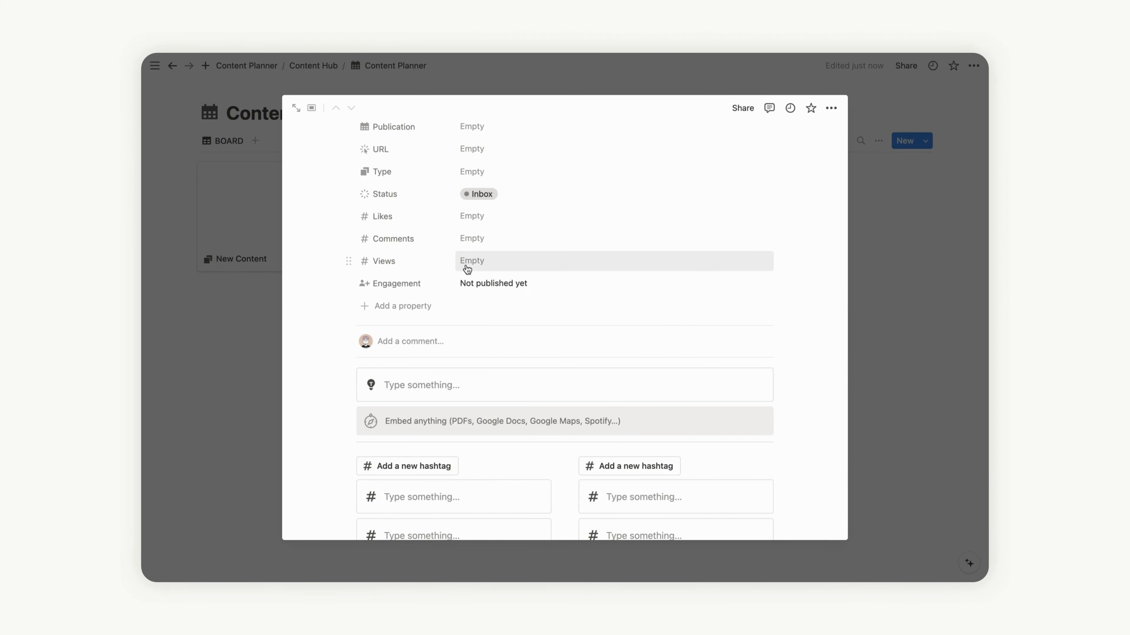
Step: Fill in test values on the New Content page: Likes 150, Comments 40 and Views 3000
{"action": "left_click", "coordinate": [476, 217]}
{"action": "type", "text": "150"}
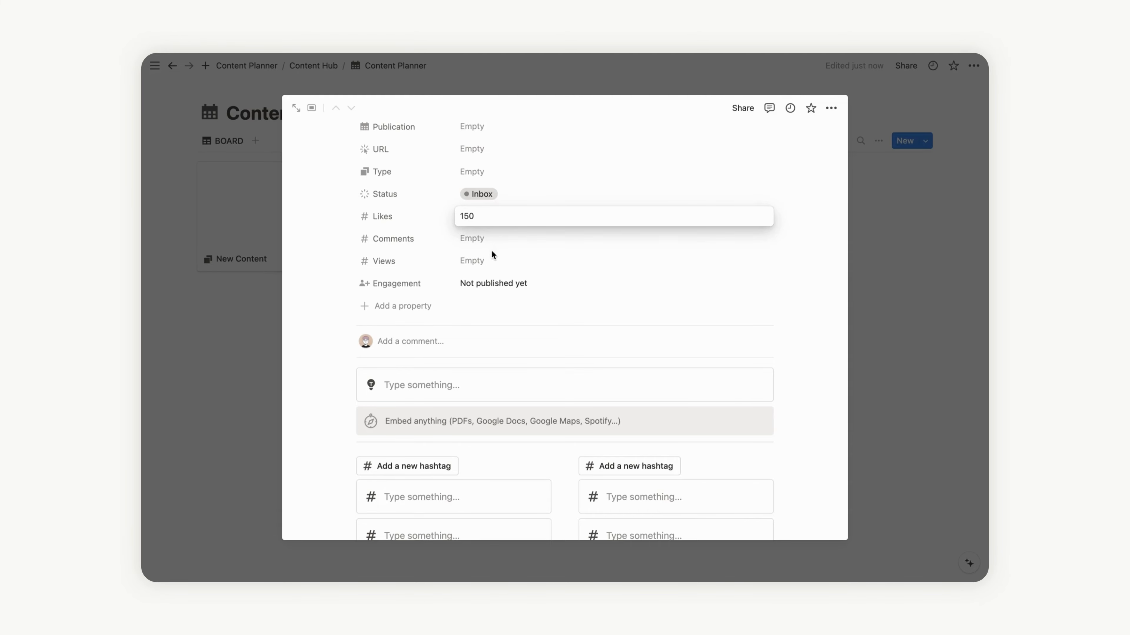
{"action": "left_click", "coordinate": [482, 239]}
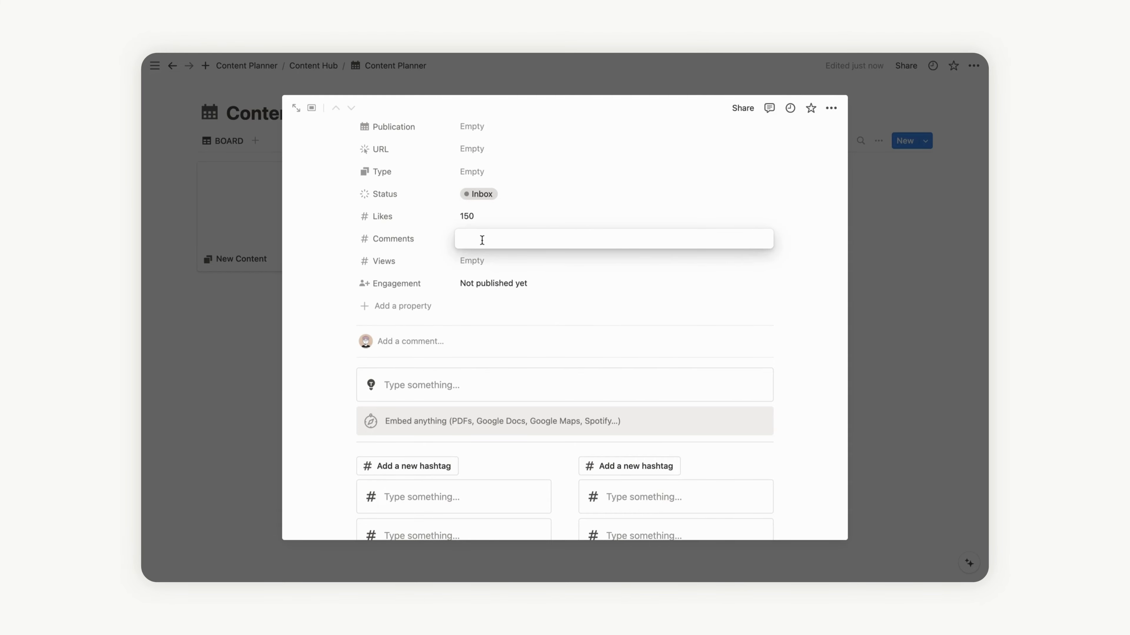
{"action": "type", "text": "40"}
{"action": "left_click", "coordinate": [489, 260]}
{"action": "left_click", "coordinate": [486, 265]}
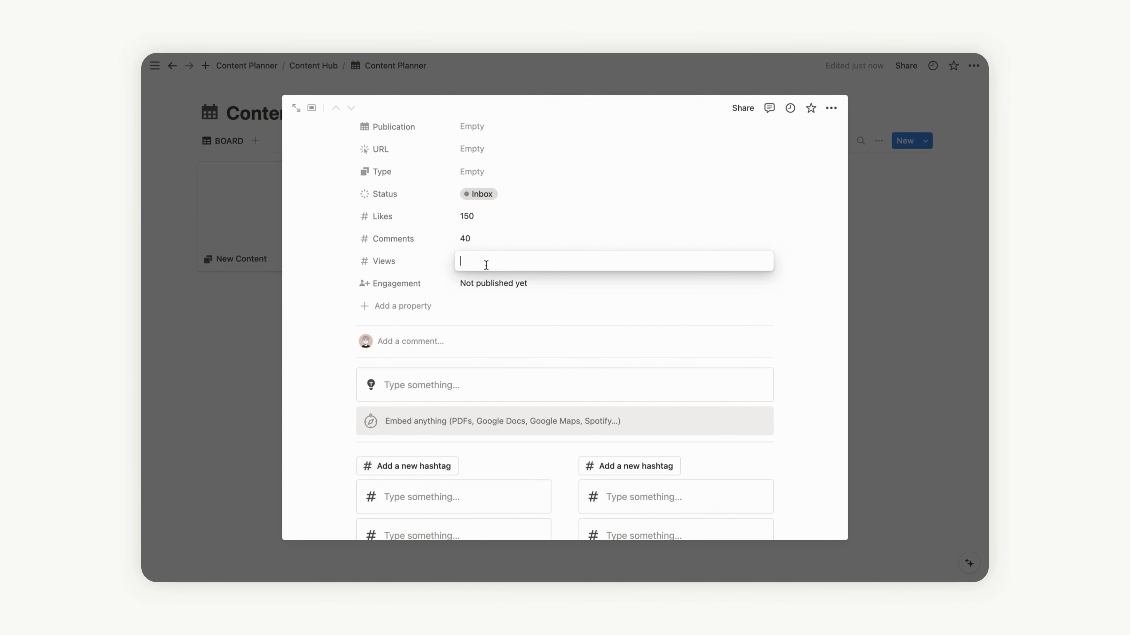
{"action": "type", "text": "30"}
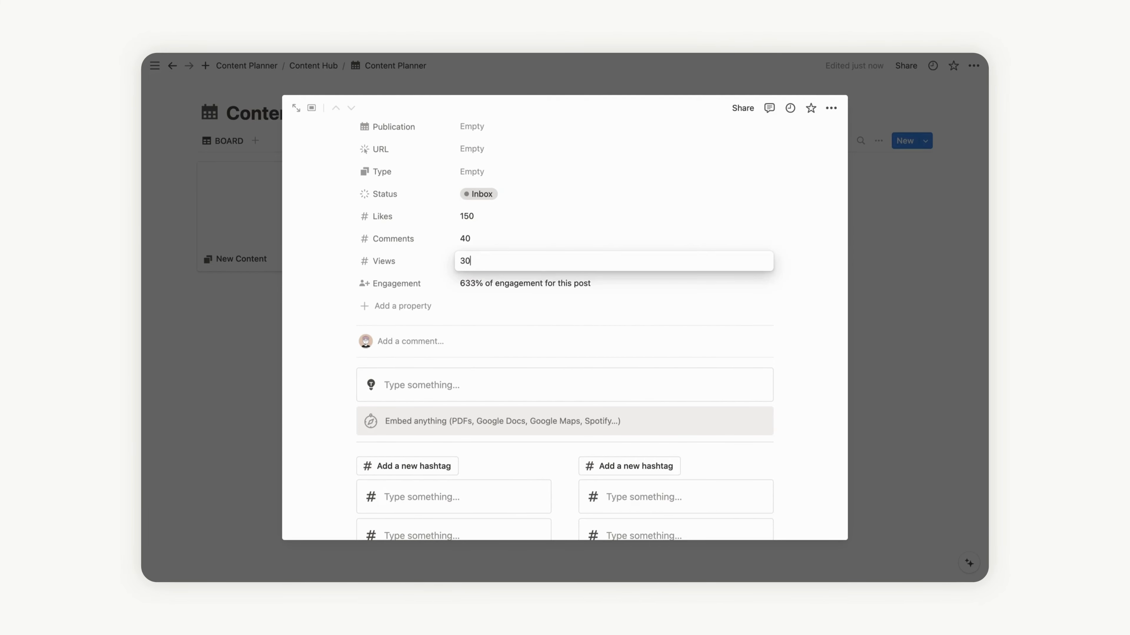
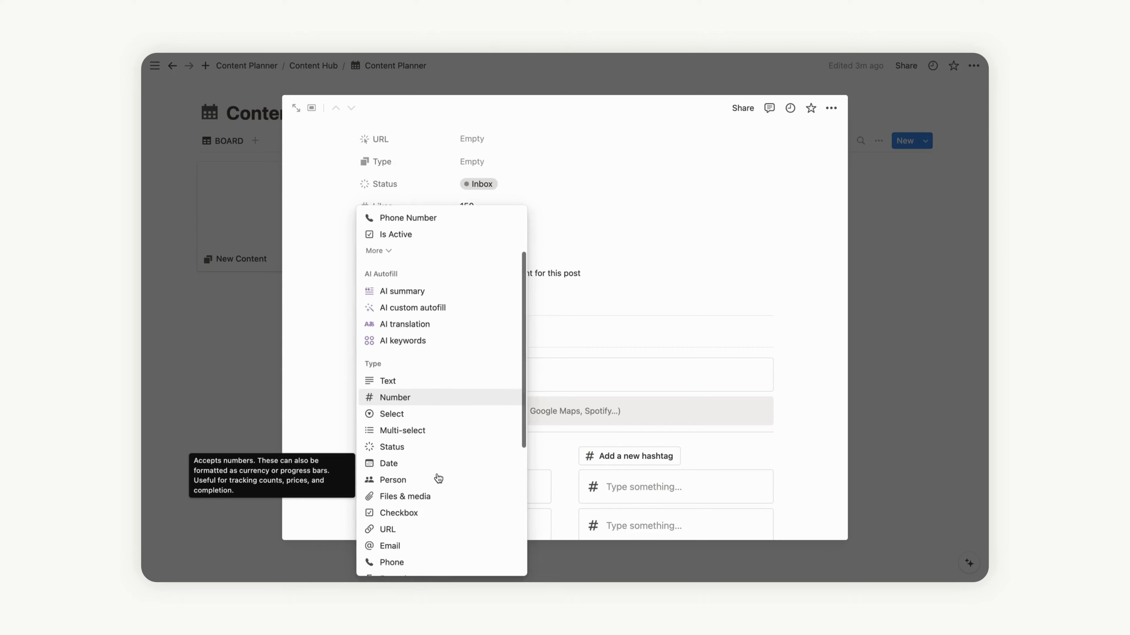
Step: Add a Relation property linked to the Social Media database under Content Planner, with Show on Social Media enabled
{"action": "scroll", "coordinate": [437, 476], "scroll_direction": "down", "scroll_amount": 3}
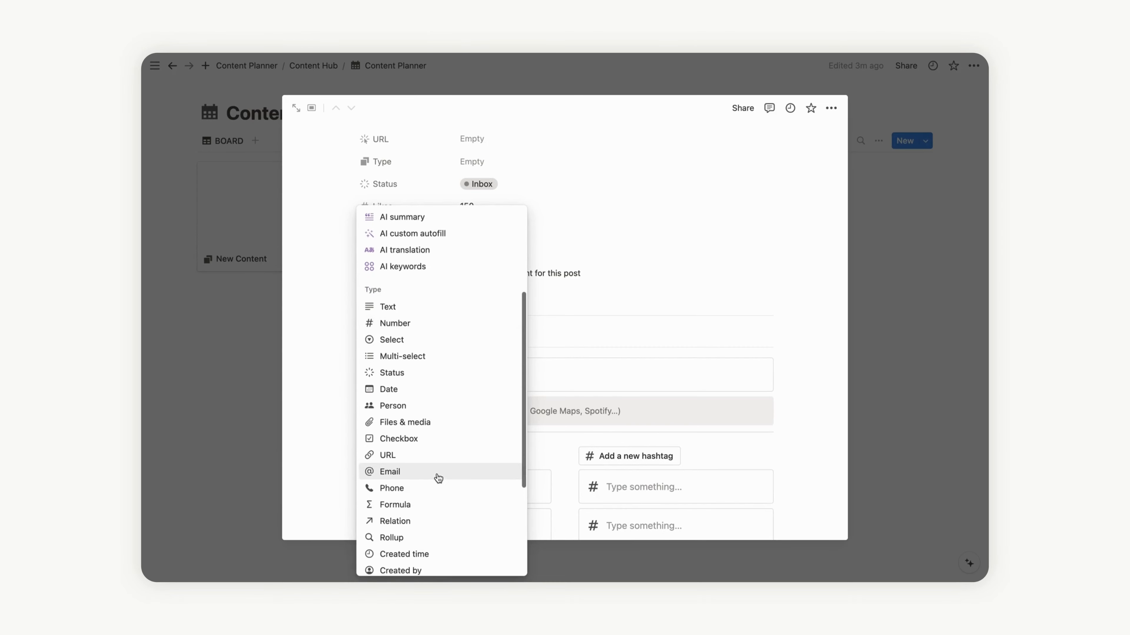
{"action": "left_click", "coordinate": [404, 521]}
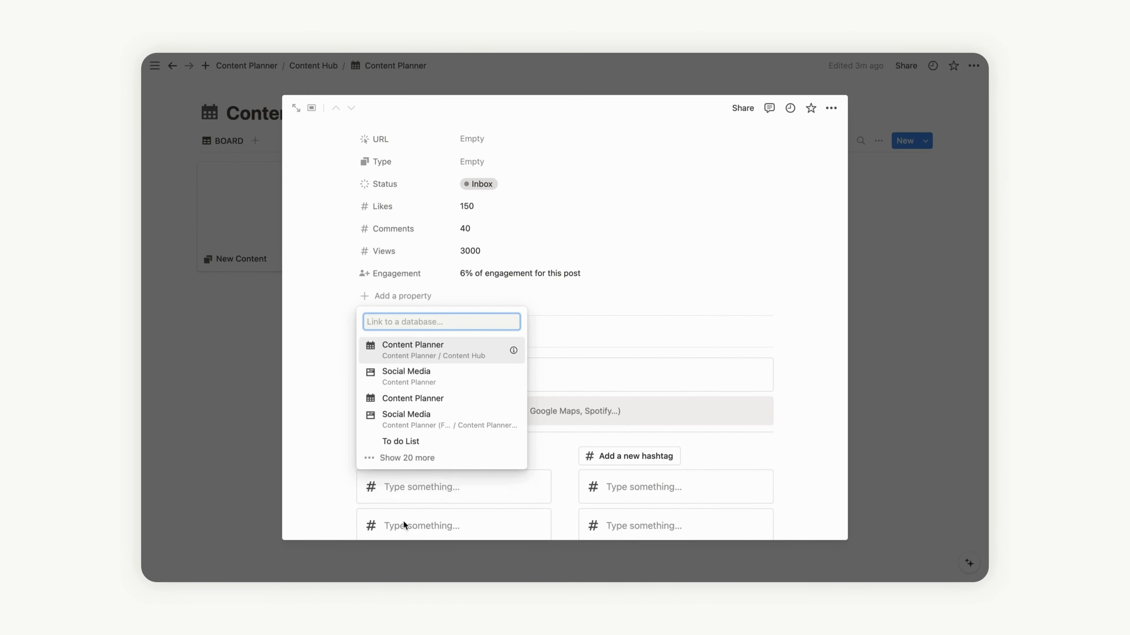
{"action": "left_click", "coordinate": [429, 379]}
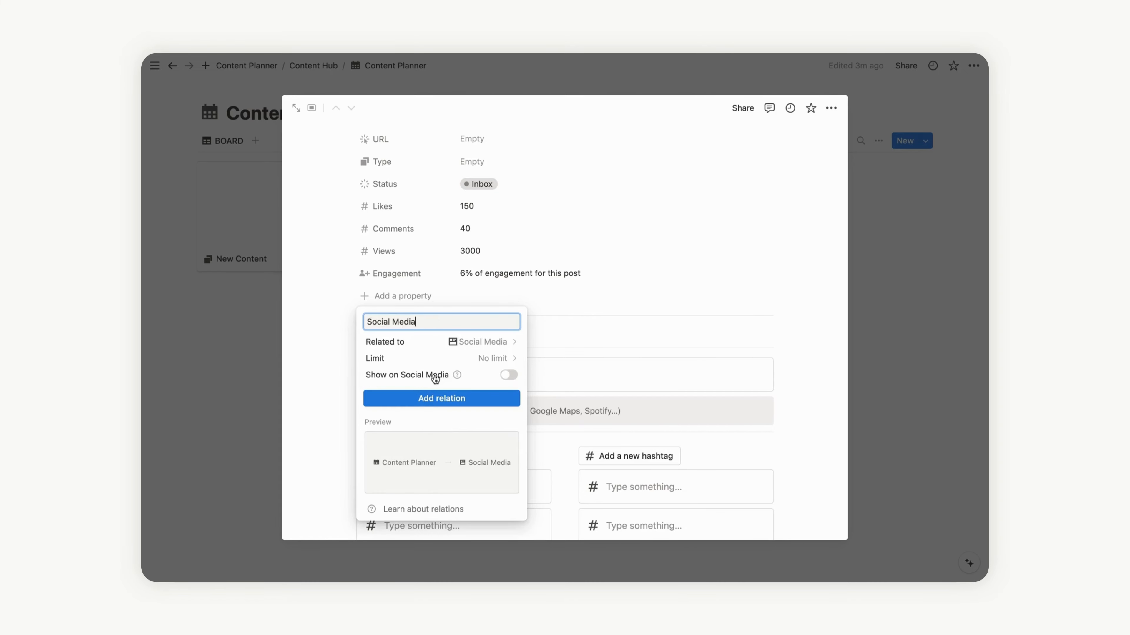
{"action": "left_click", "coordinate": [508, 375]}
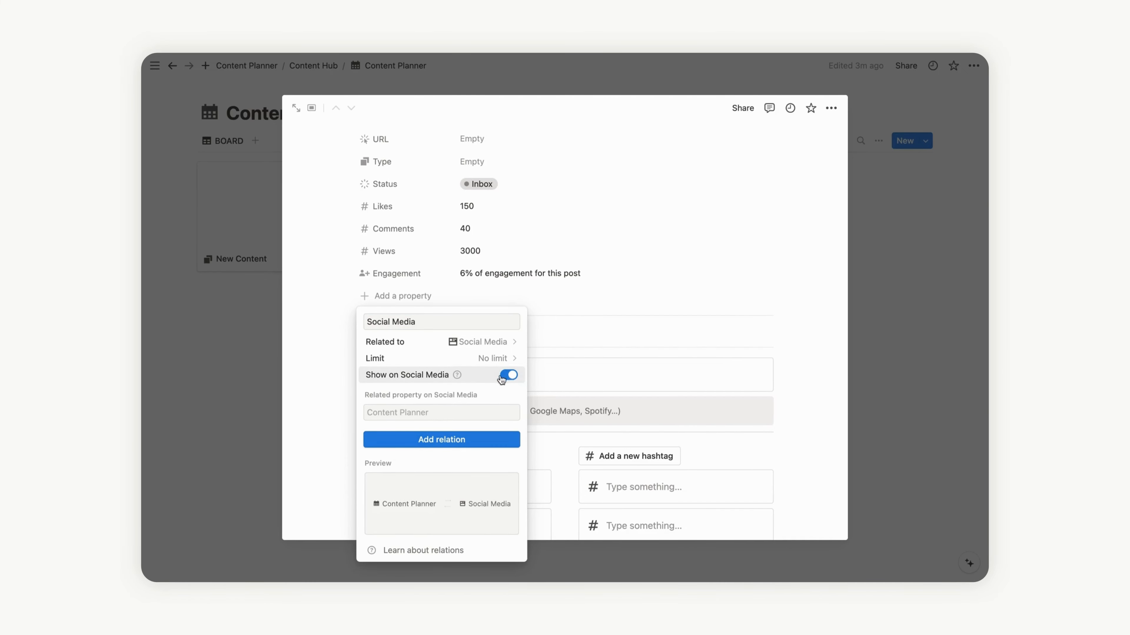
{"action": "left_click", "coordinate": [451, 440]}
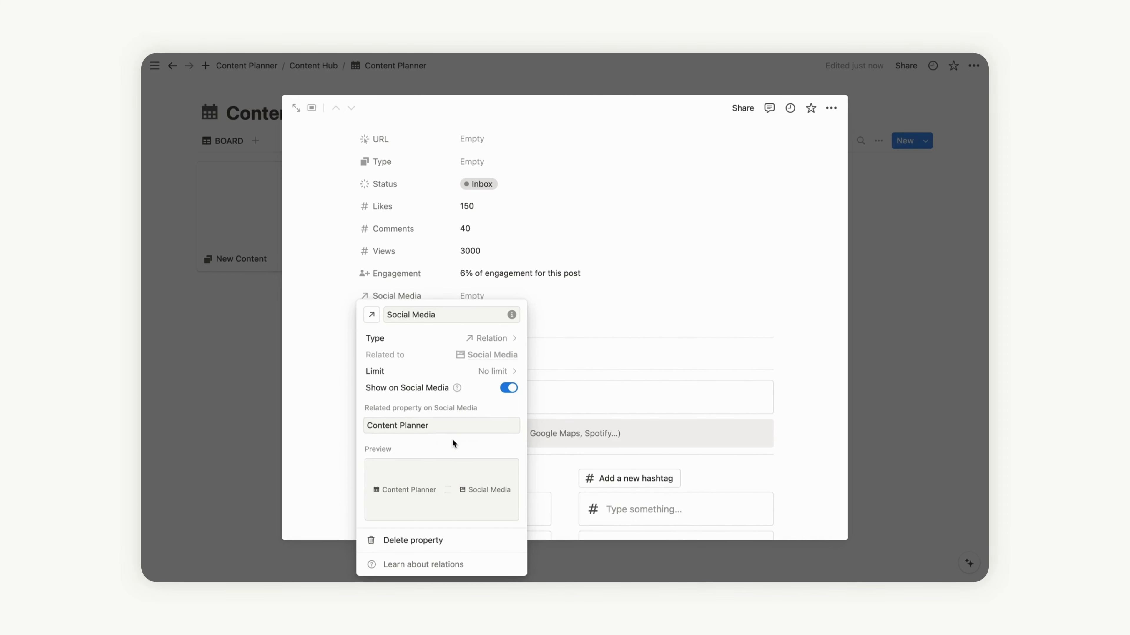
Step: Give the Social Media relation property the same icon as the Social Media database and close its settings
{"action": "left_click", "coordinate": [371, 314]}
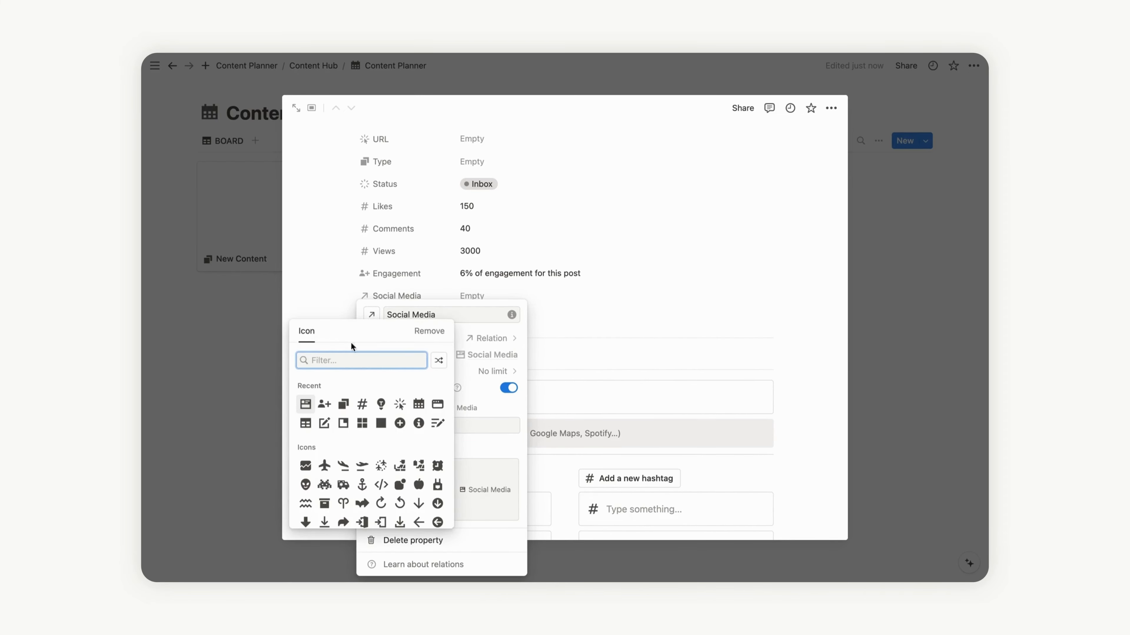
{"action": "left_click", "coordinate": [305, 403]}
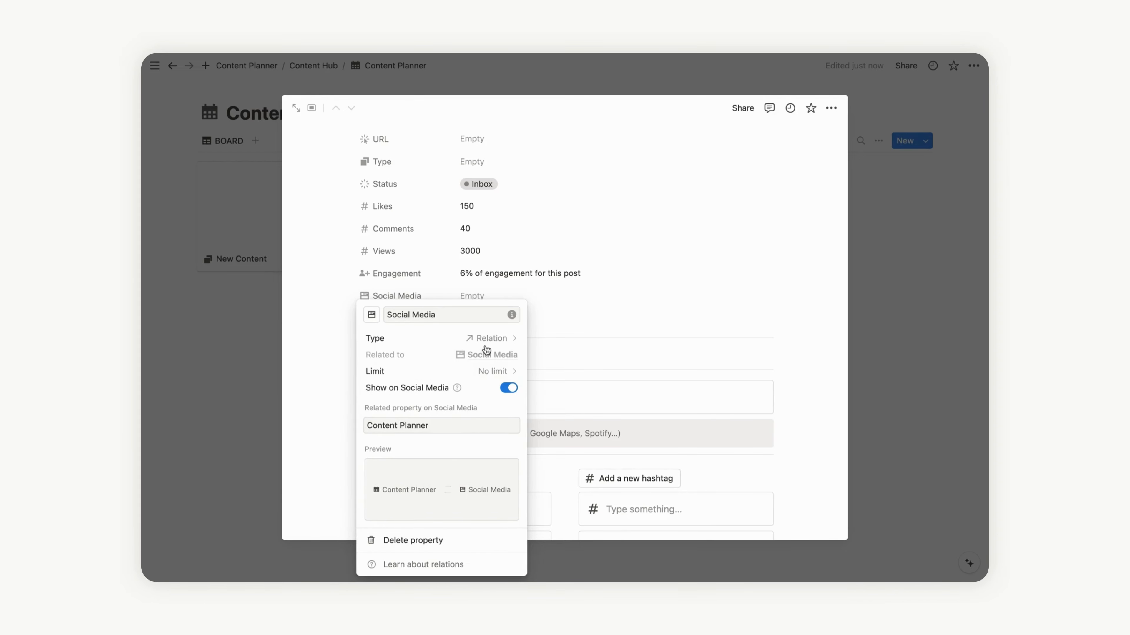
{"action": "left_click", "coordinate": [534, 371]}
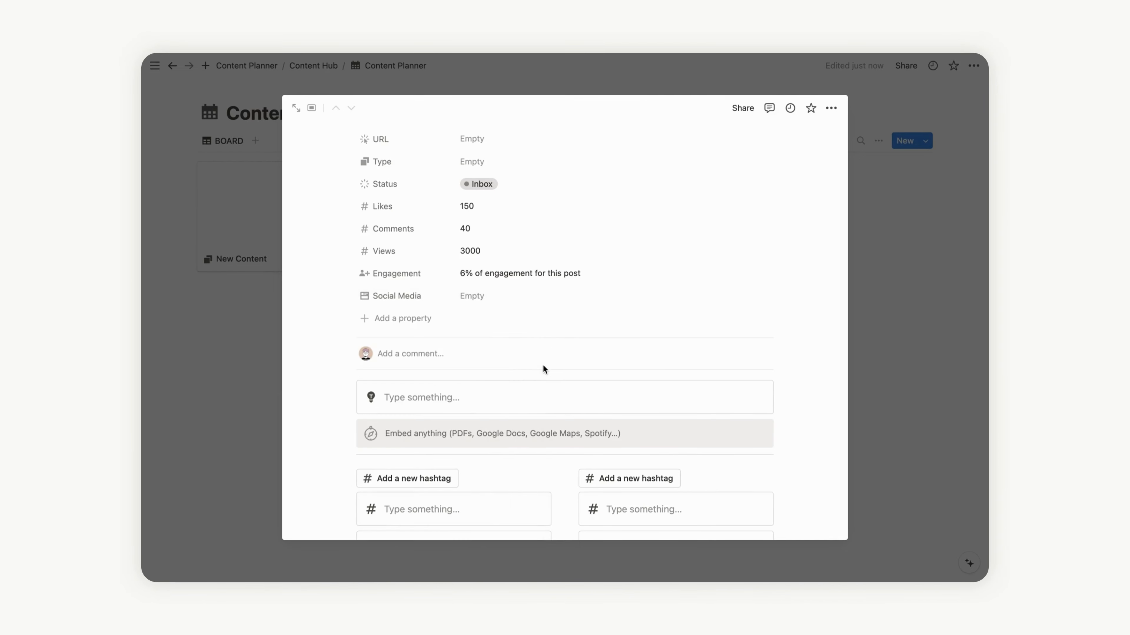
Step: Show the Social Media relation as its own section below the page properties and link Instagram in it
{"action": "left_click", "coordinate": [395, 297]}
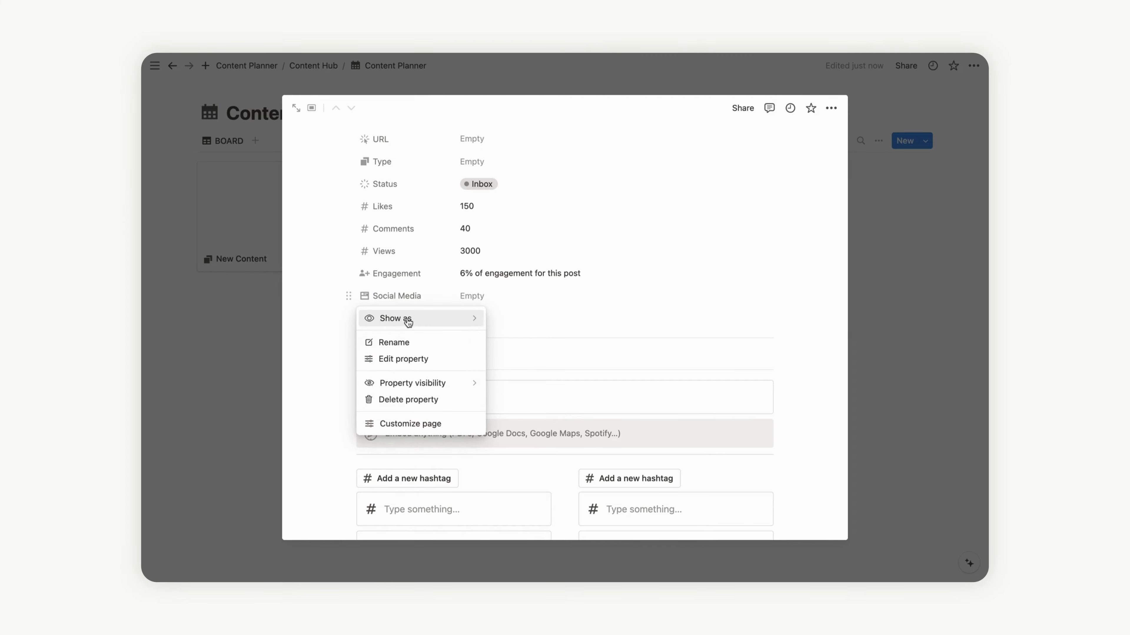
{"action": "mouse_move", "coordinate": [414, 318]}
{"action": "left_click", "coordinate": [523, 318]}
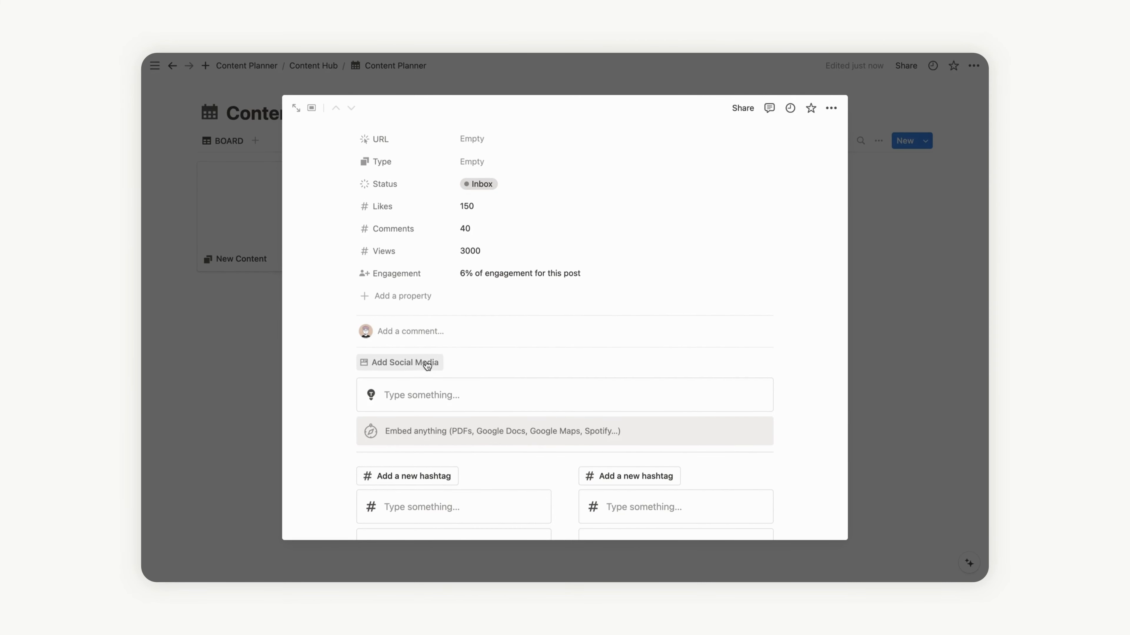
{"action": "left_click", "coordinate": [426, 363]}
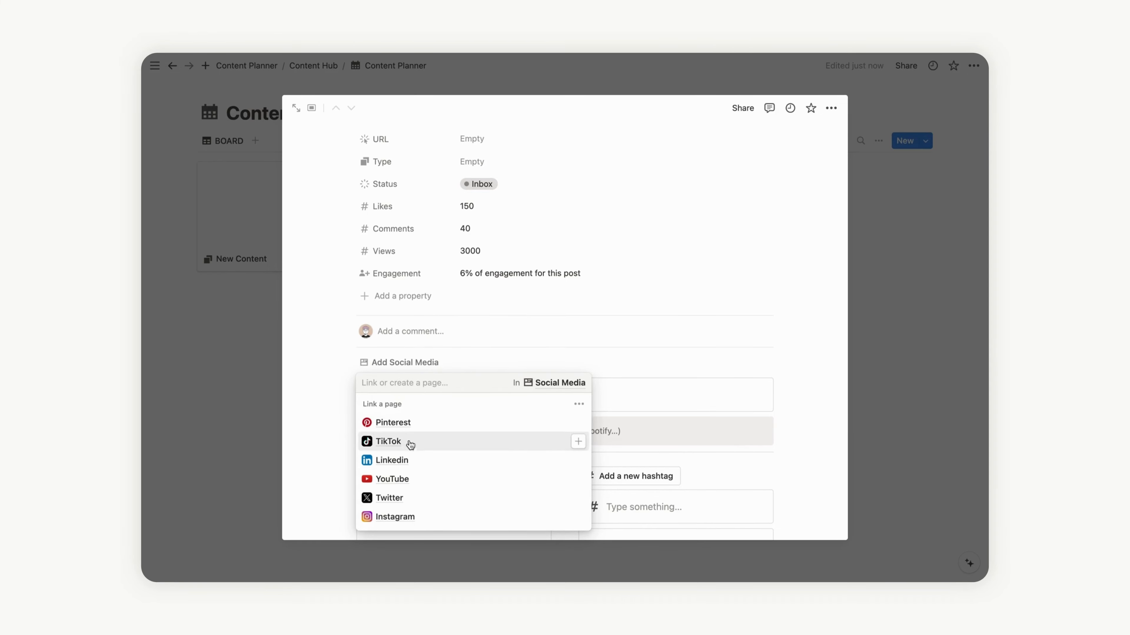
{"action": "left_click", "coordinate": [405, 516]}
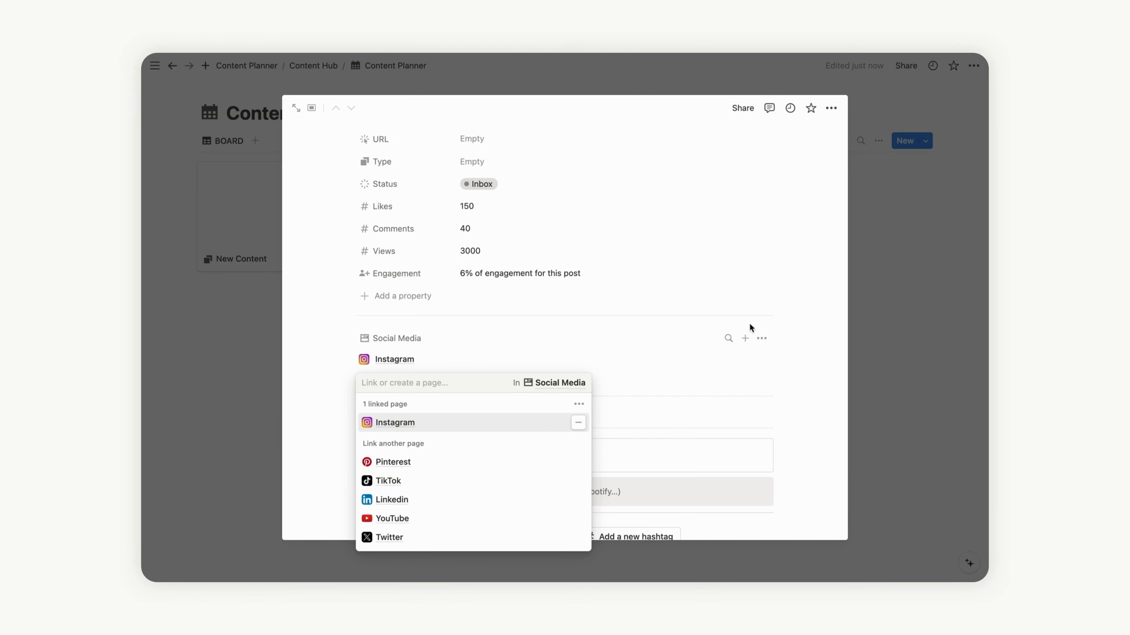
{"action": "left_click", "coordinate": [784, 333]}
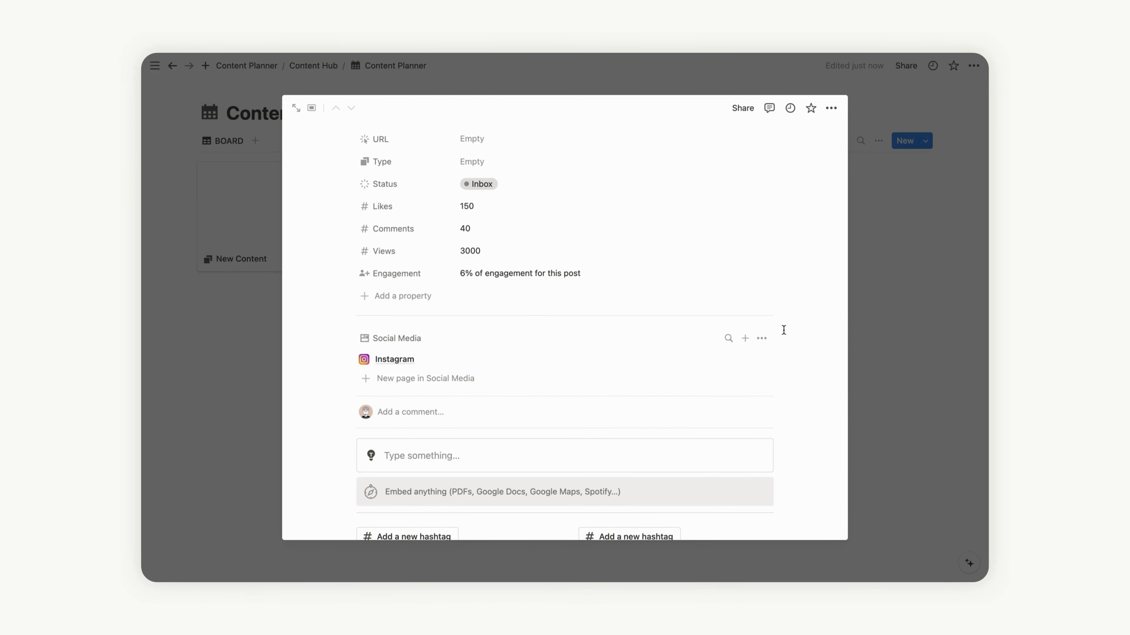
{"action": "left_click", "coordinate": [886, 312]}
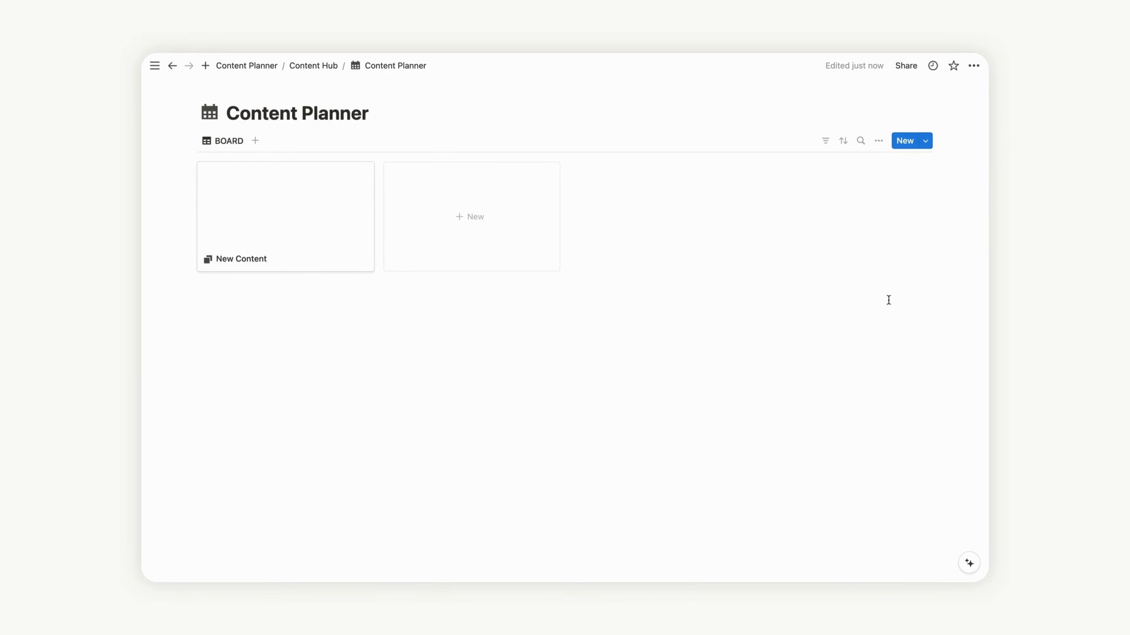
Step: Show the Social Media, Type, Engagement, Status and Publication properties on the BOARD gallery cards
{"action": "left_click", "coordinate": [878, 141]}
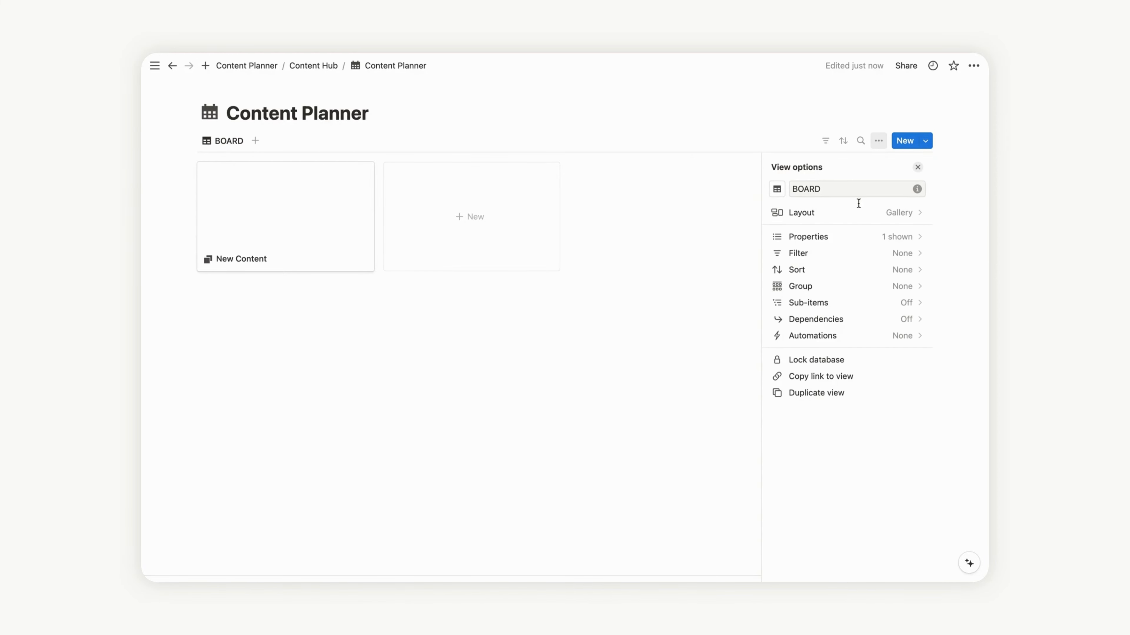
{"action": "left_click", "coordinate": [845, 244]}
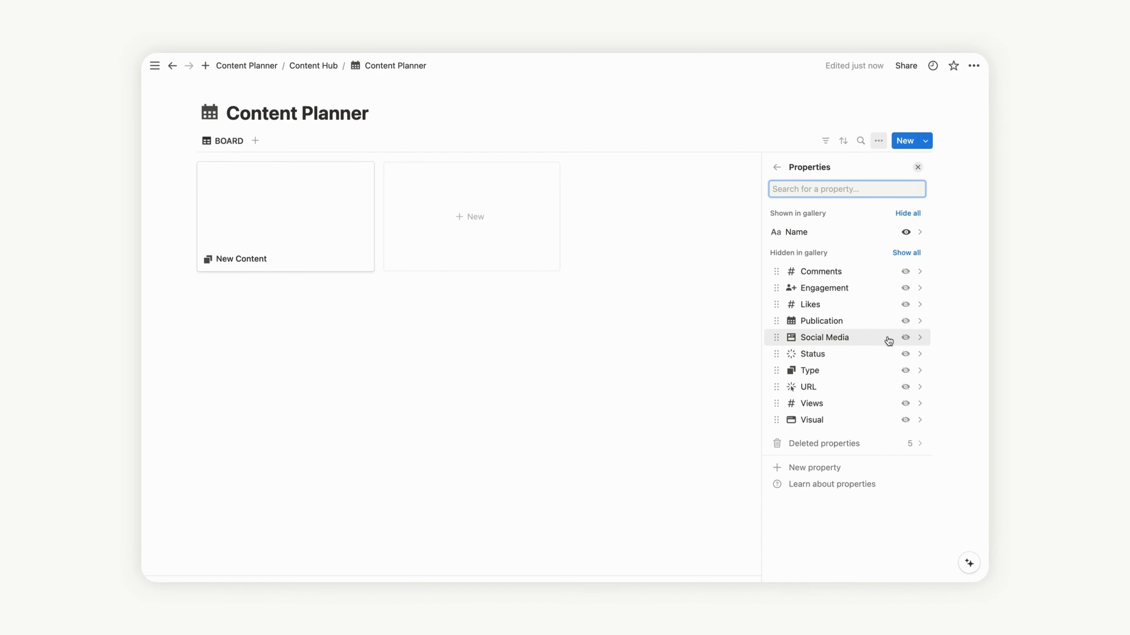
{"action": "left_click", "coordinate": [905, 338]}
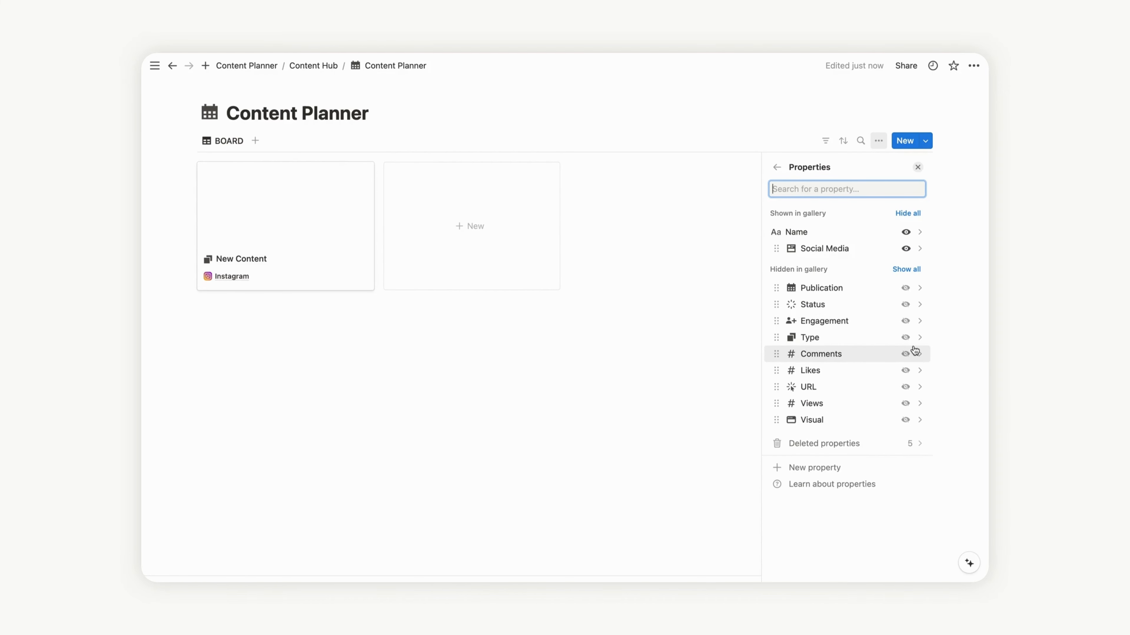
{"action": "left_click", "coordinate": [905, 337]}
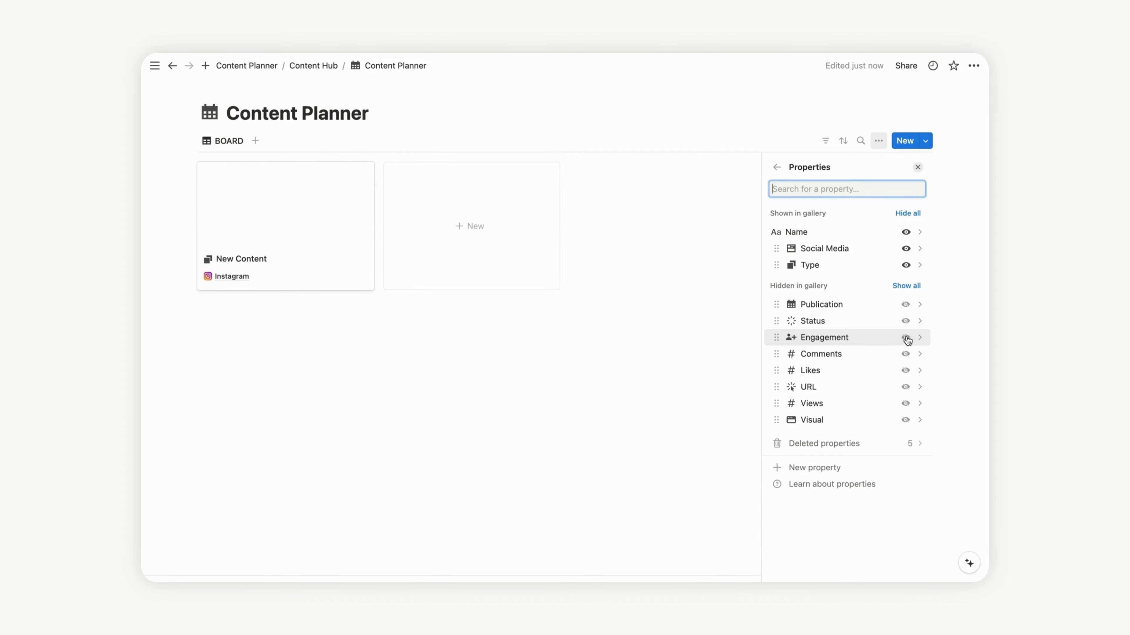
{"action": "left_click", "coordinate": [906, 339]}
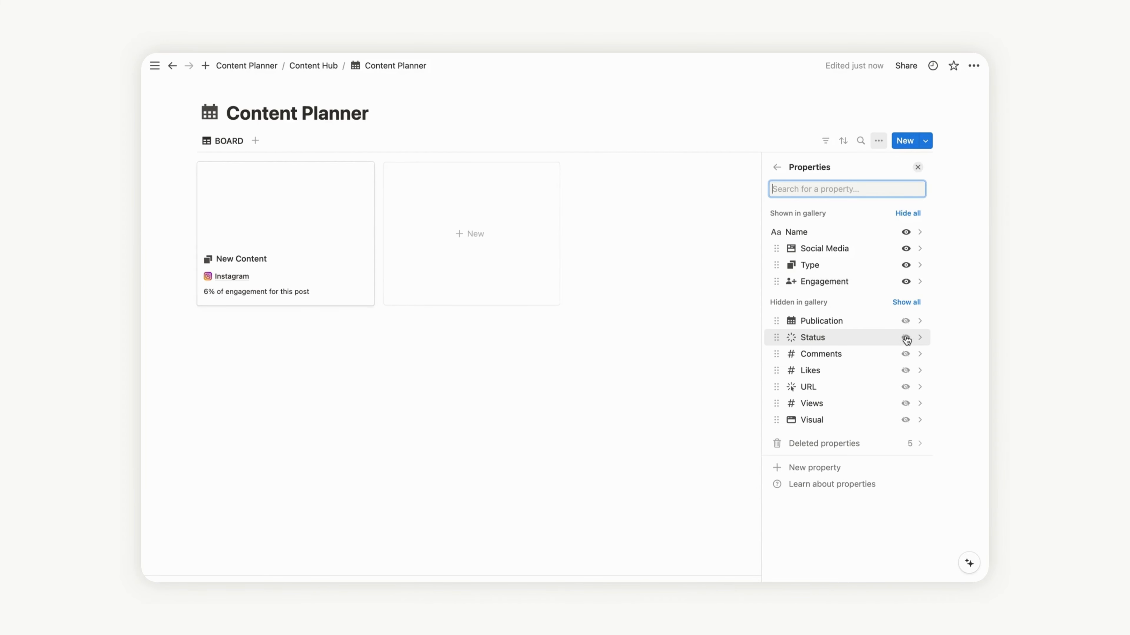
{"action": "left_click", "coordinate": [906, 338]}
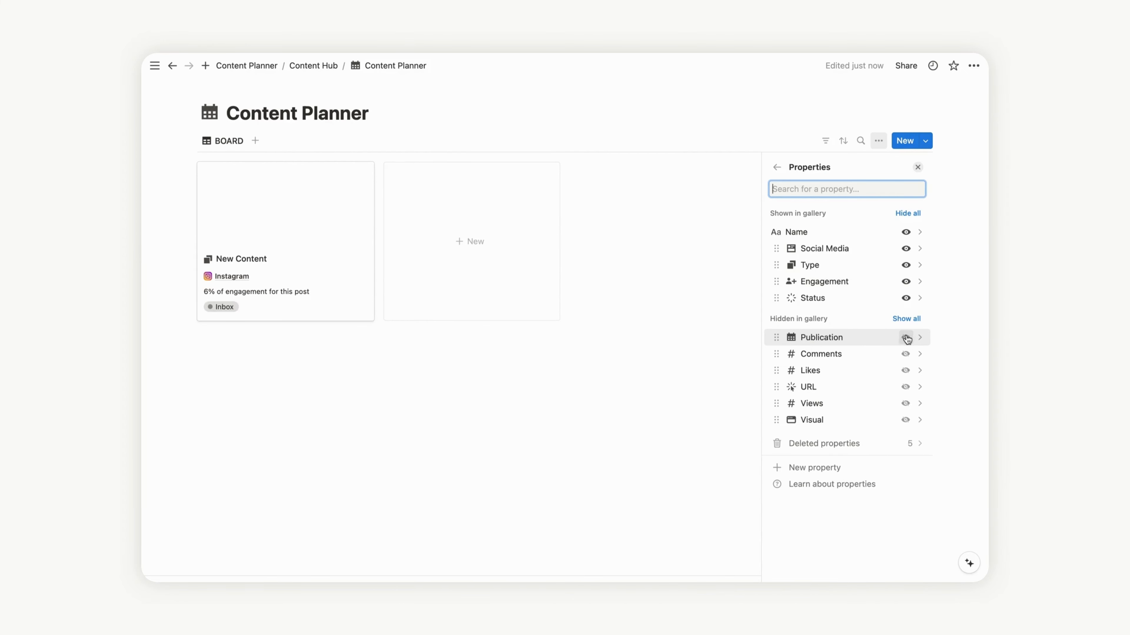
{"action": "left_click", "coordinate": [906, 339]}
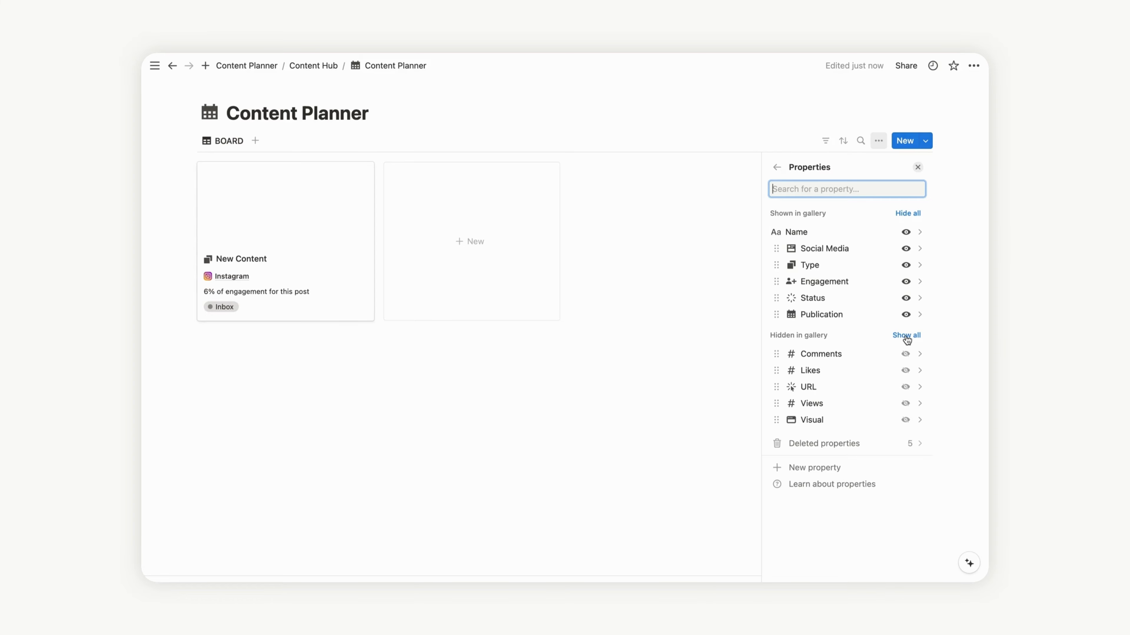
{"action": "left_click", "coordinate": [918, 169]}
Step: Open the New Content page and rename it "Vlog in London"
{"action": "left_click", "coordinate": [356, 287]}
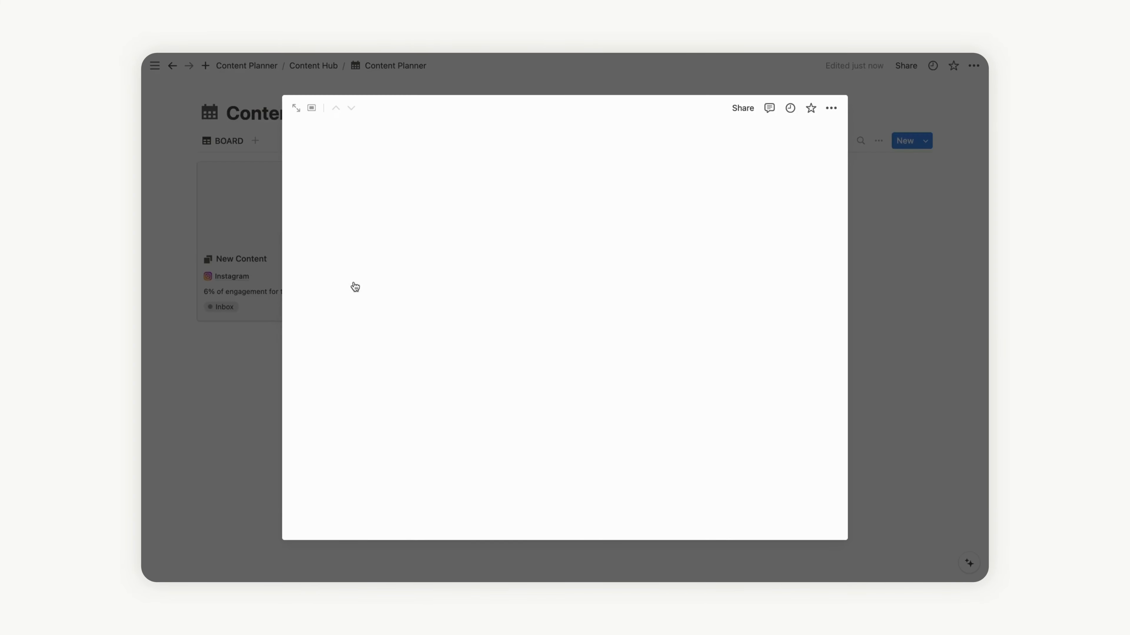
{"action": "triple_click", "coordinate": [429, 264]}
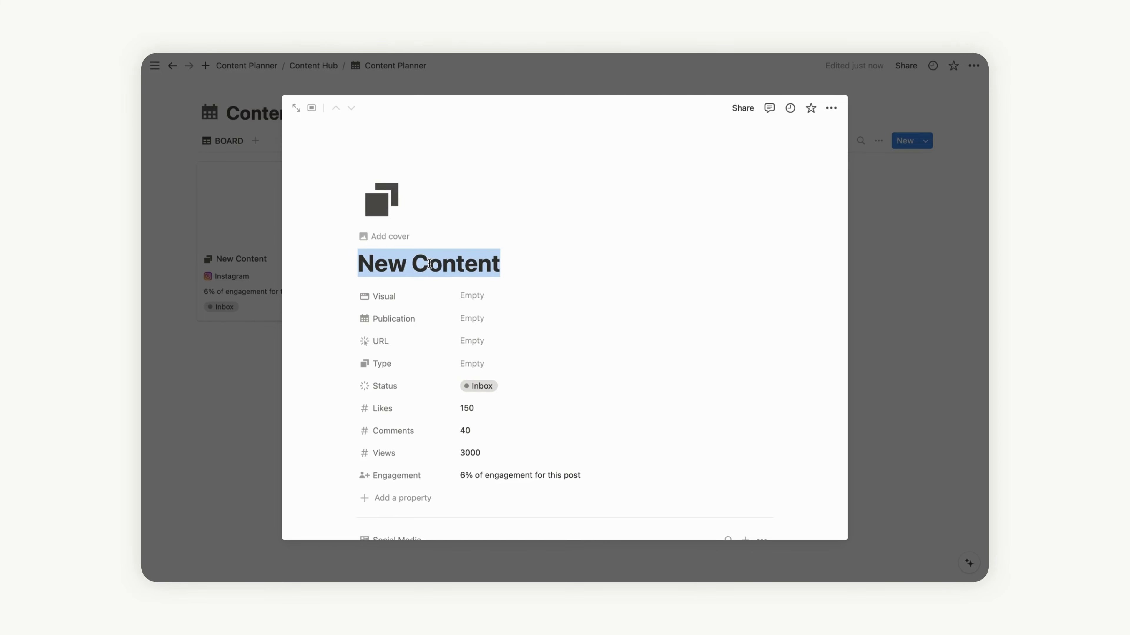
{"action": "type", "text": "Vlog "}
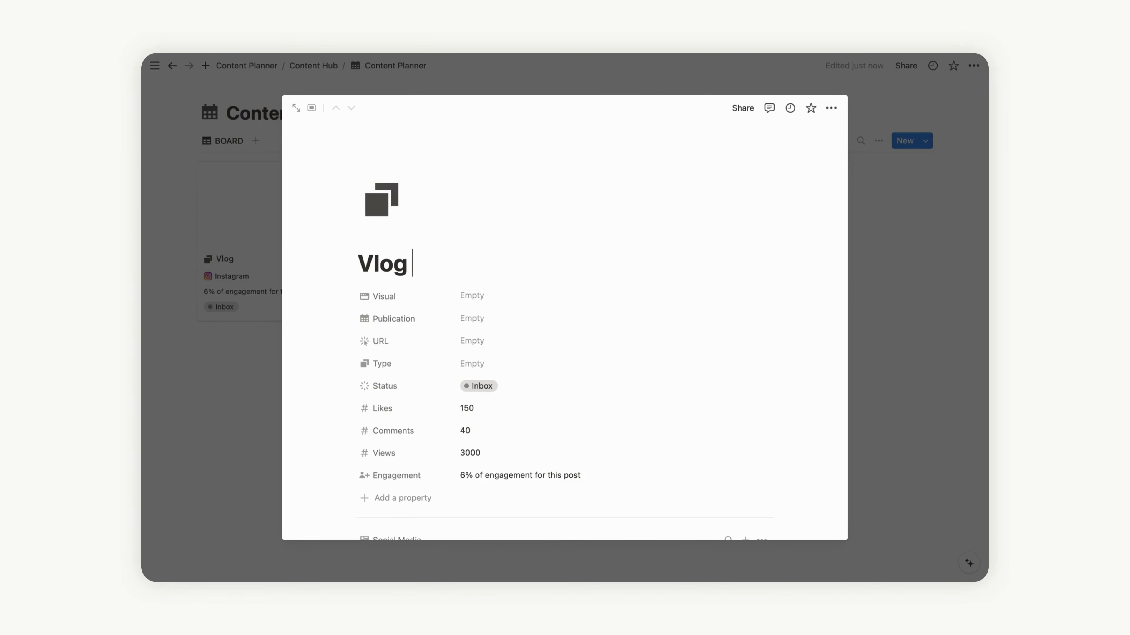
{"action": "type", "text": "in London"}
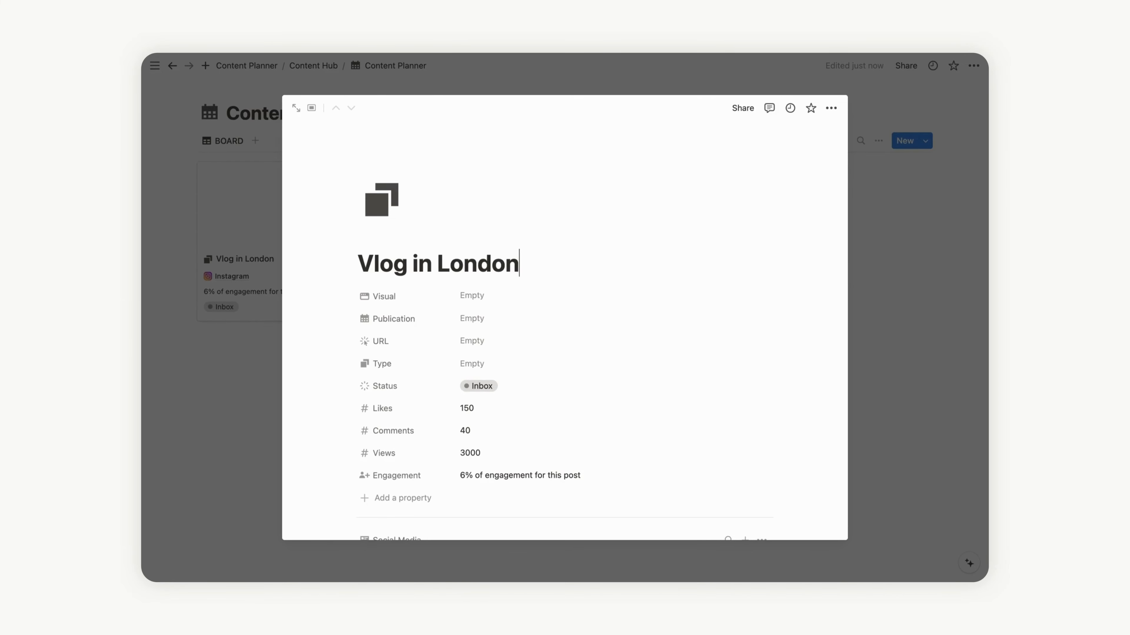
Step: Add a London image to the Visual property by embedding the copied image link
{"action": "left_click", "coordinate": [504, 296]}
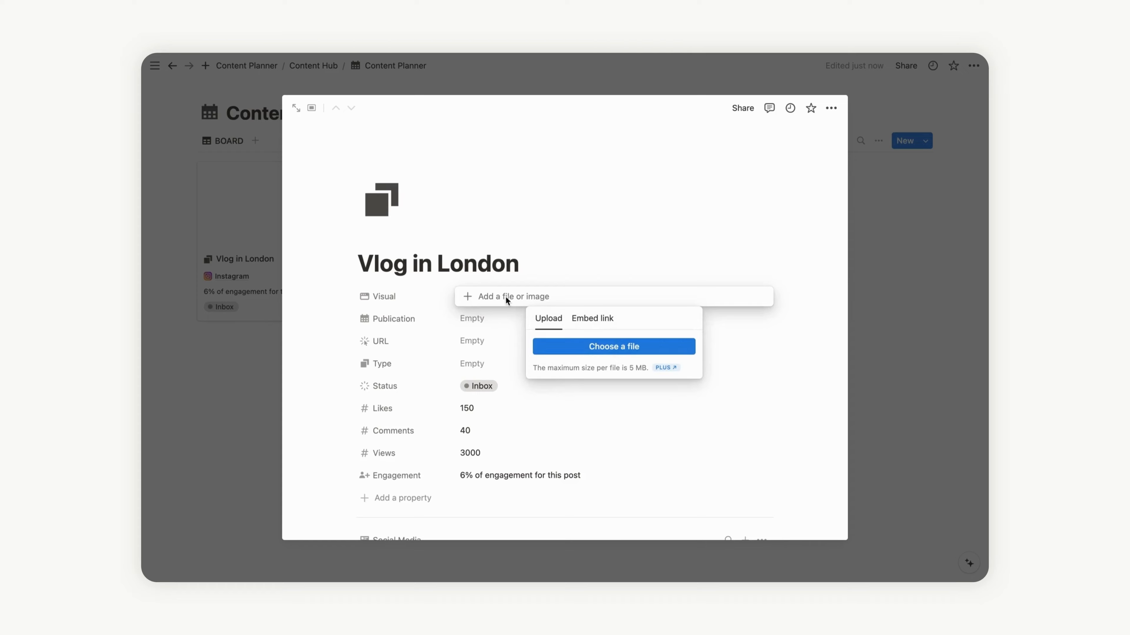
{"action": "left_click", "coordinate": [588, 318]}
{"action": "key", "text": "super+v"}
{"action": "left_click", "coordinate": [612, 373]}
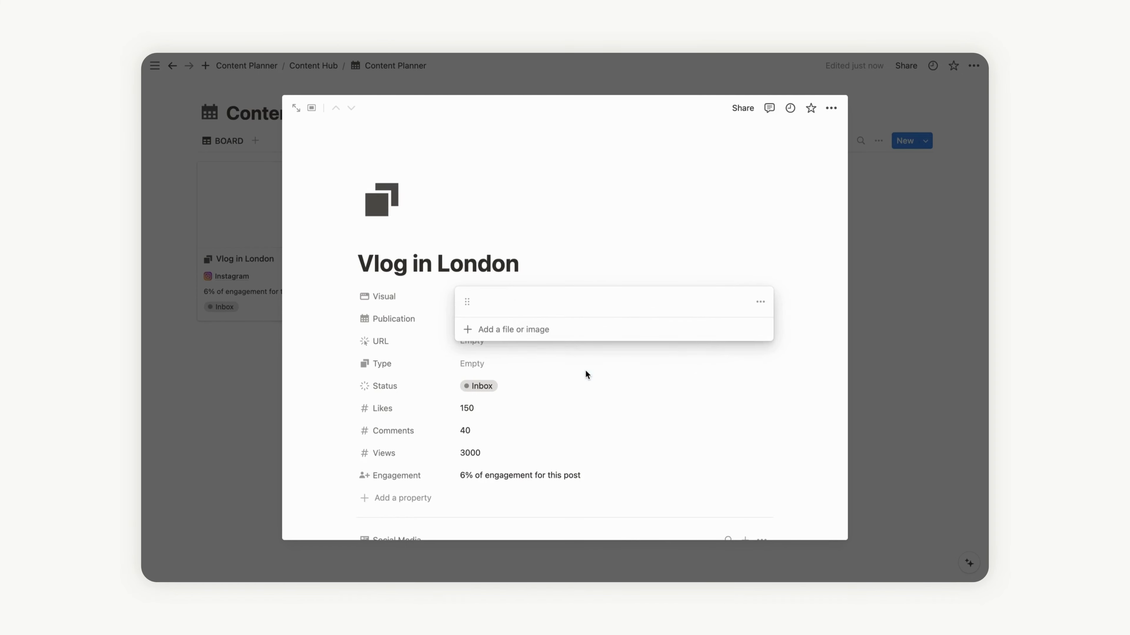
{"action": "left_click", "coordinate": [575, 260]}
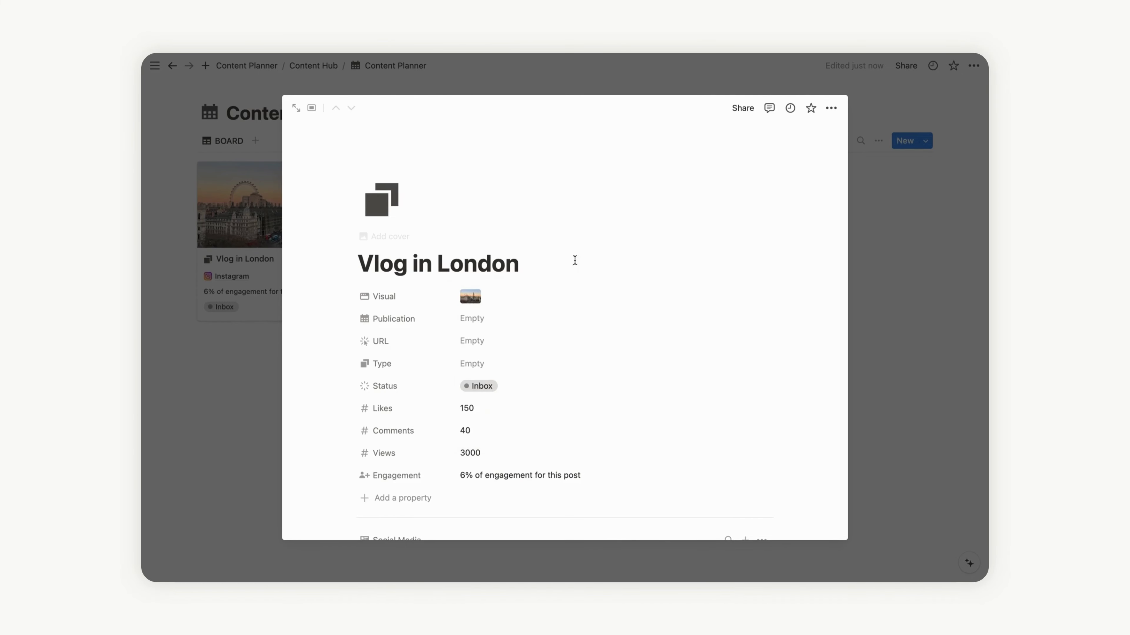
{"action": "scroll", "coordinate": [464, 331], "scroll_direction": "down", "scroll_amount": 3}
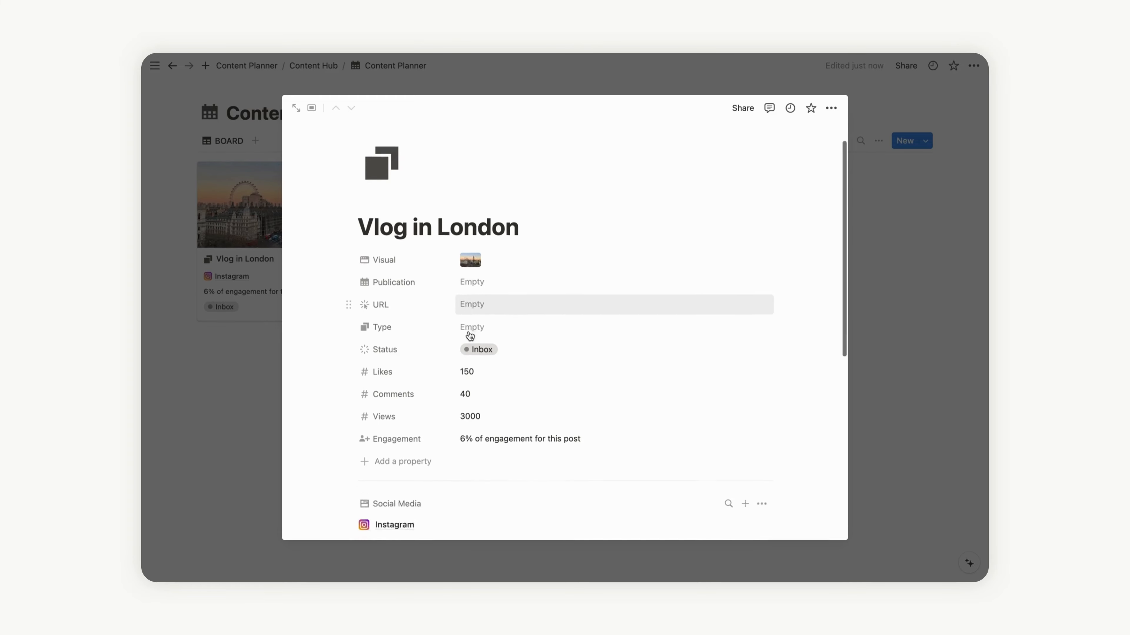
{"action": "left_click", "coordinate": [479, 238]}
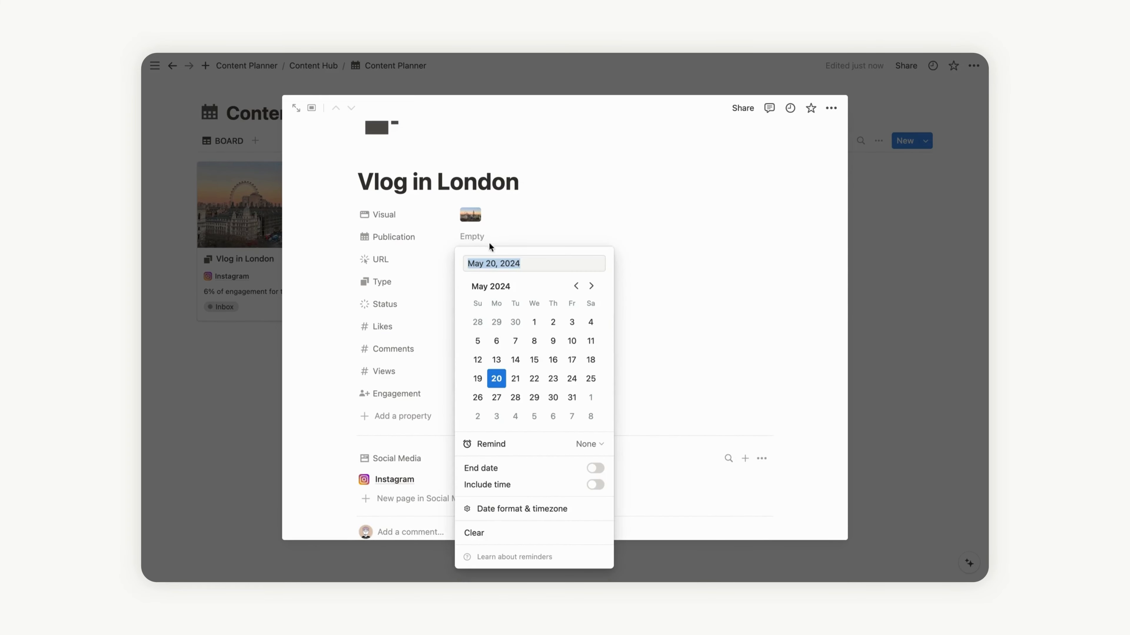
{"action": "left_click", "coordinate": [535, 378]}
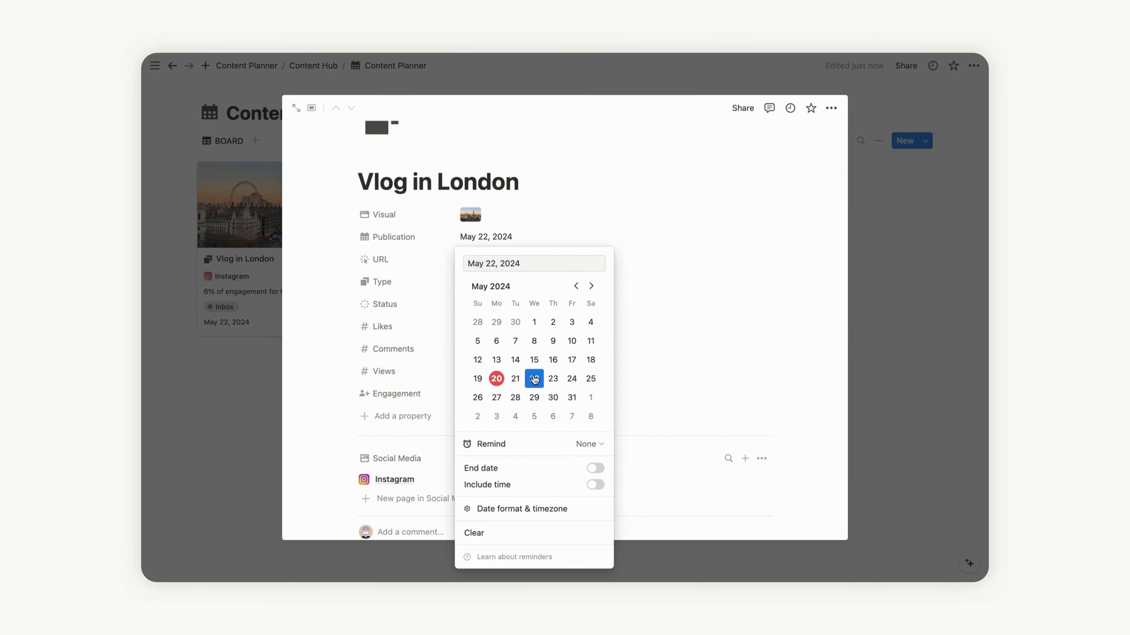
{"action": "left_click", "coordinate": [532, 197]}
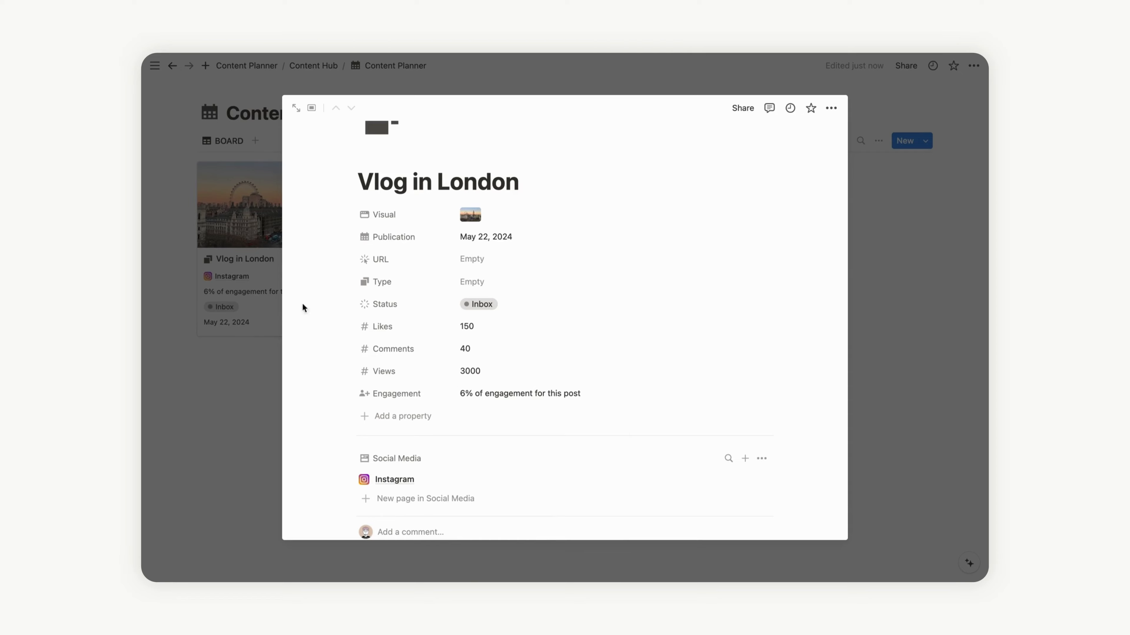
{"action": "left_click", "coordinate": [489, 257]}
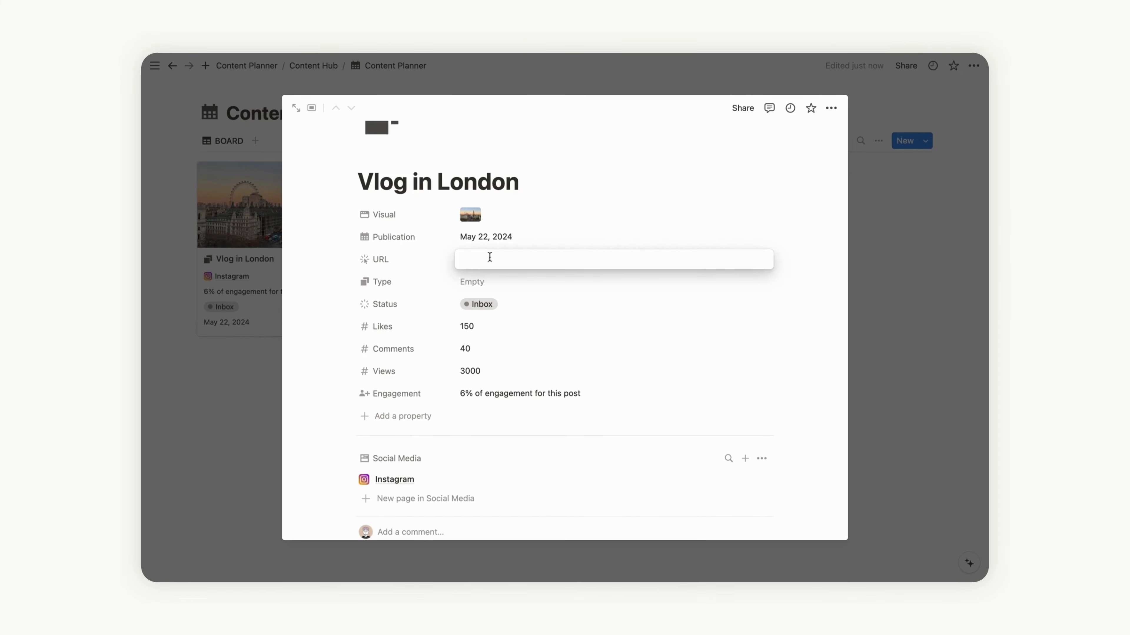
{"action": "type", "text": "www.mycontent.com"}
{"action": "key", "text": "Return"}
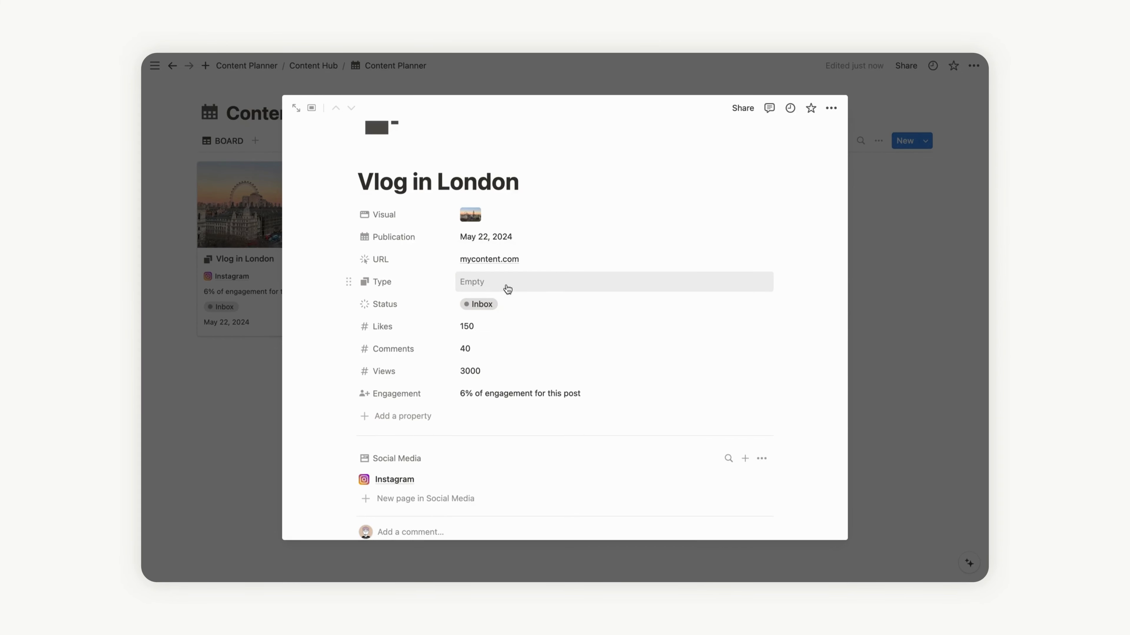
Step: Set the Vlog in London page's Type to Video and Status to In creation, and return to the gallery
{"action": "left_click", "coordinate": [508, 289]}
{"action": "left_click", "coordinate": [507, 337]}
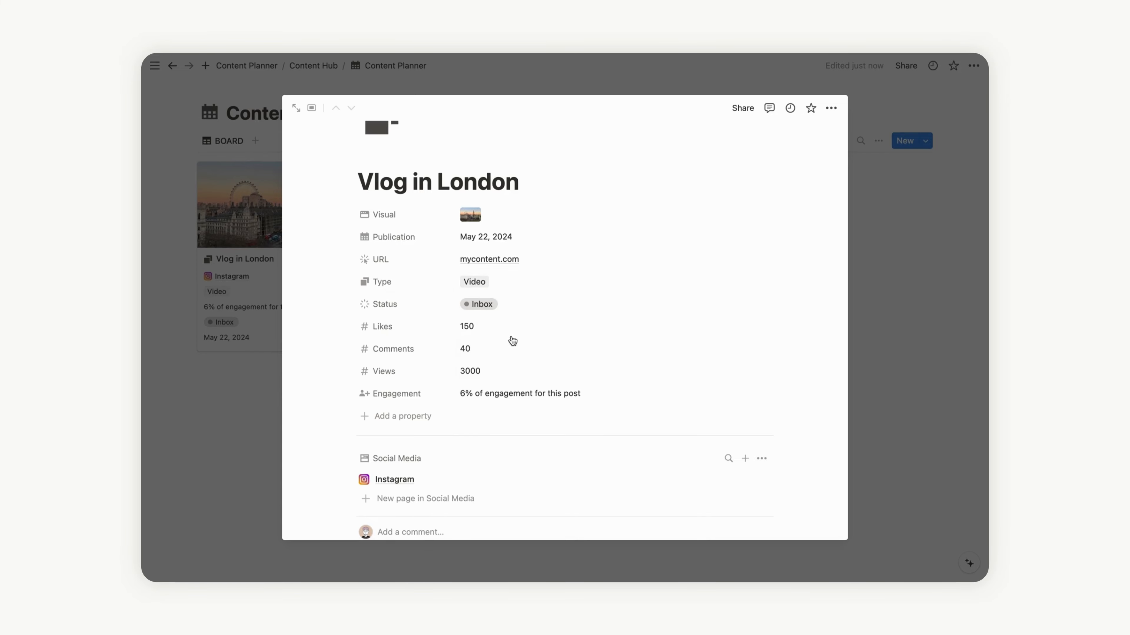
{"action": "left_click", "coordinate": [488, 310]}
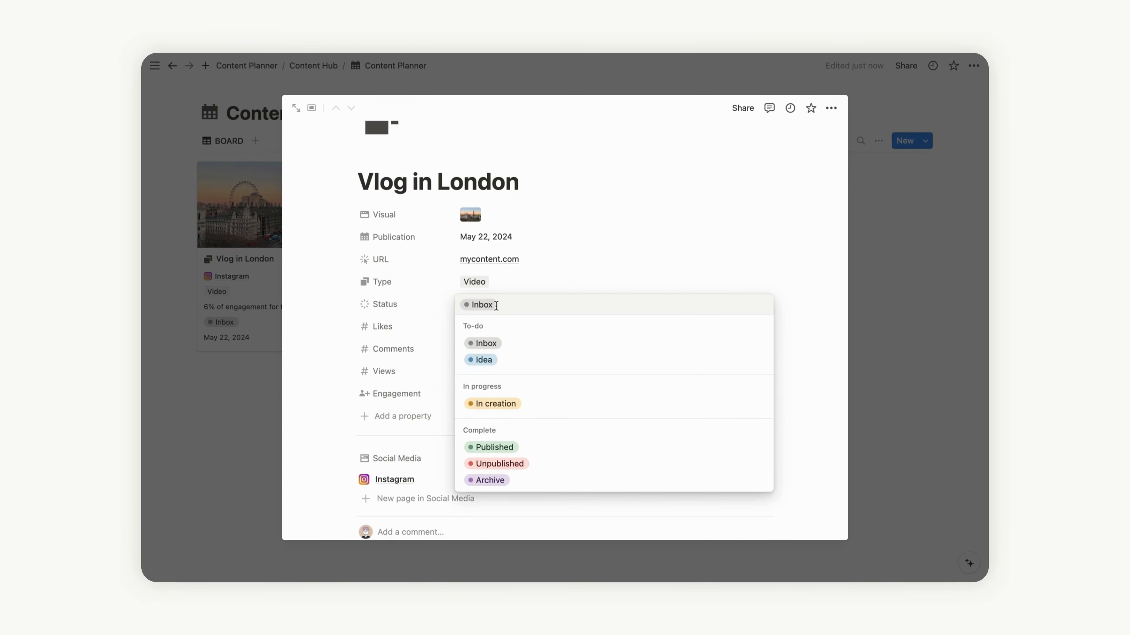
{"action": "left_click", "coordinate": [494, 404]}
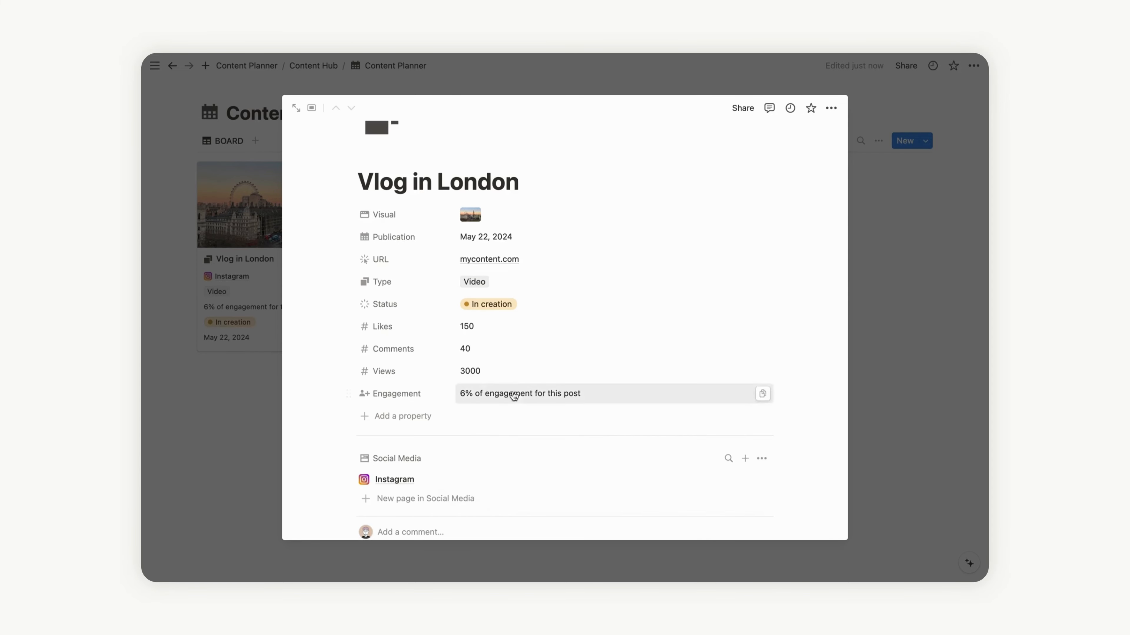
{"action": "scroll", "coordinate": [504, 409], "scroll_direction": "down", "scroll_amount": 3}
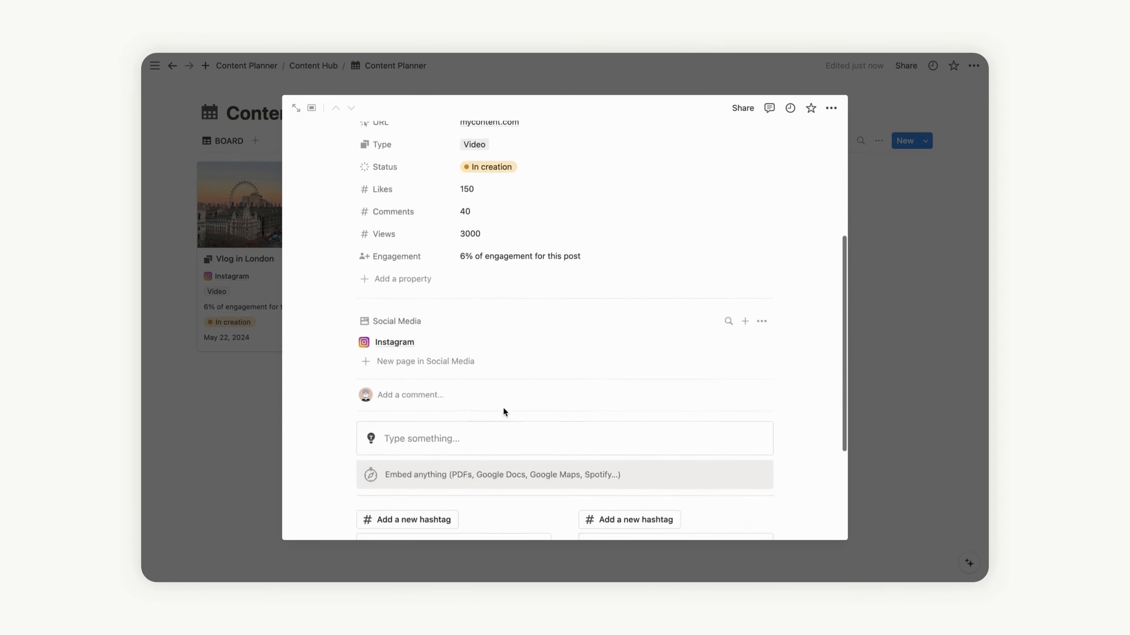
{"action": "scroll", "coordinate": [503, 407], "scroll_direction": "down", "scroll_amount": 4}
{"action": "scroll", "coordinate": [781, 374], "scroll_direction": "up", "scroll_amount": 9}
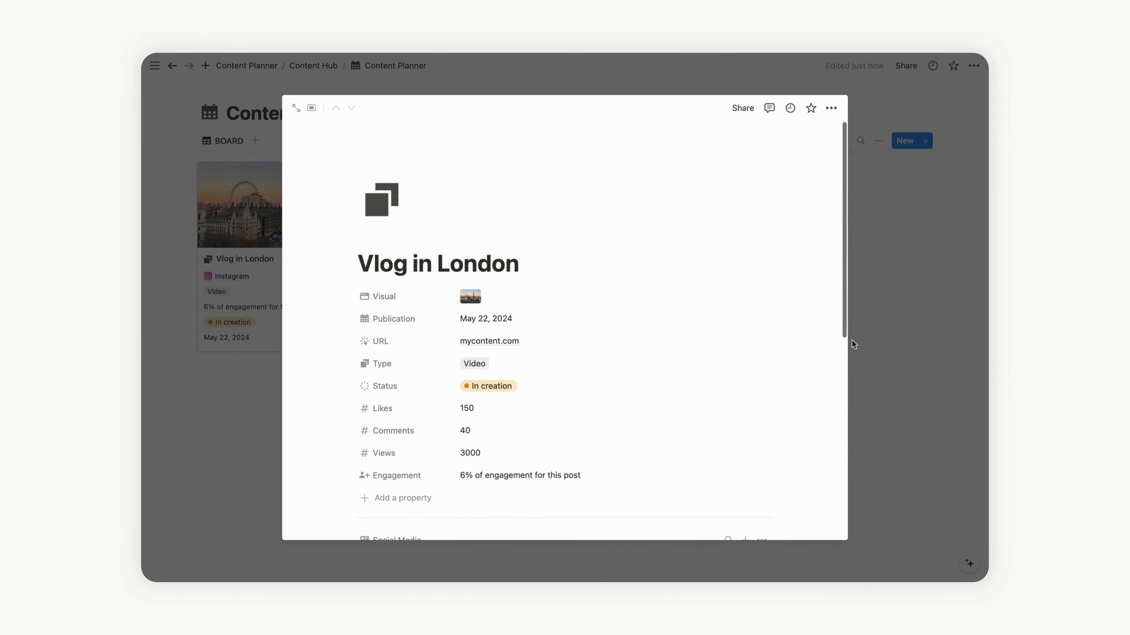
{"action": "left_click", "coordinate": [921, 329]}
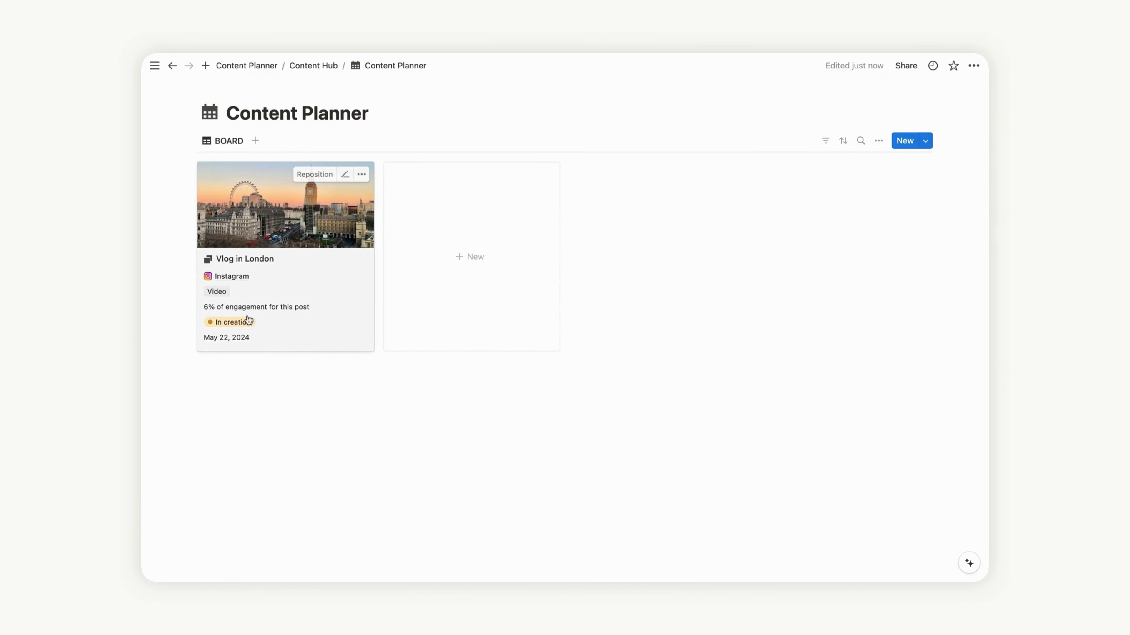
Step: Sort the BOARD view by Publication in descending order
{"action": "left_click", "coordinate": [844, 142]}
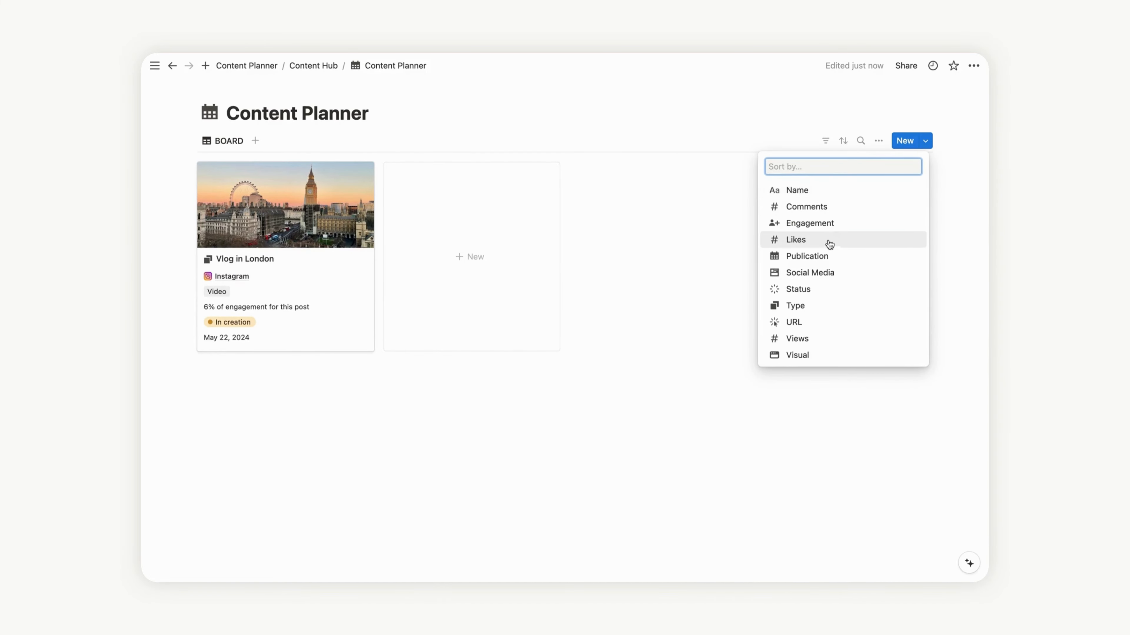
{"action": "left_click", "coordinate": [833, 257]}
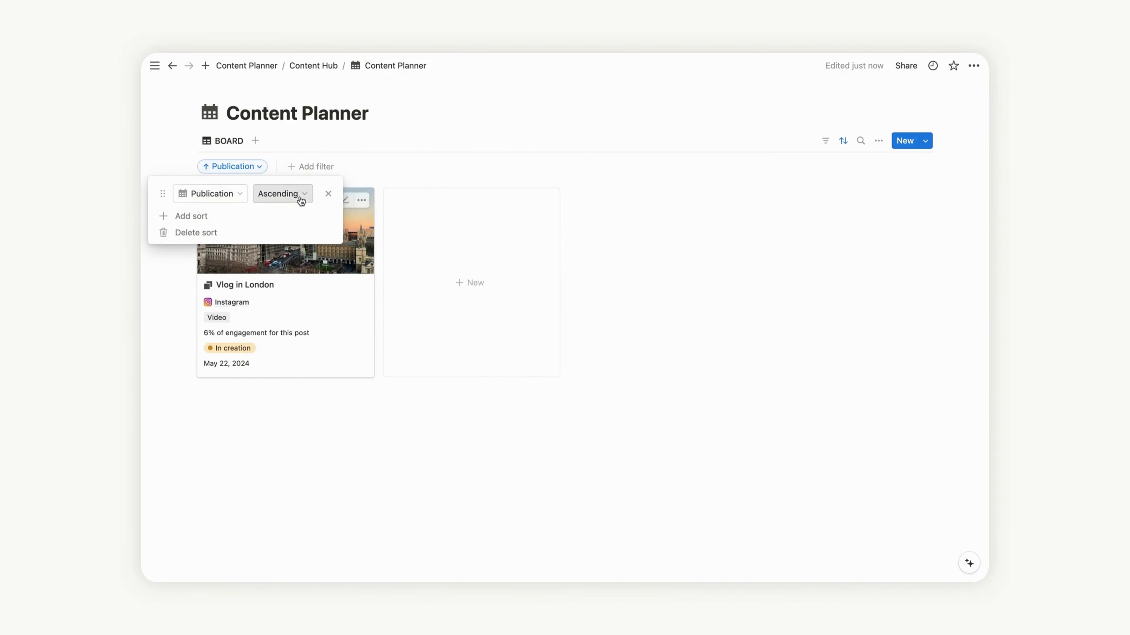
{"action": "left_click", "coordinate": [282, 198]}
{"action": "left_click", "coordinate": [279, 233]}
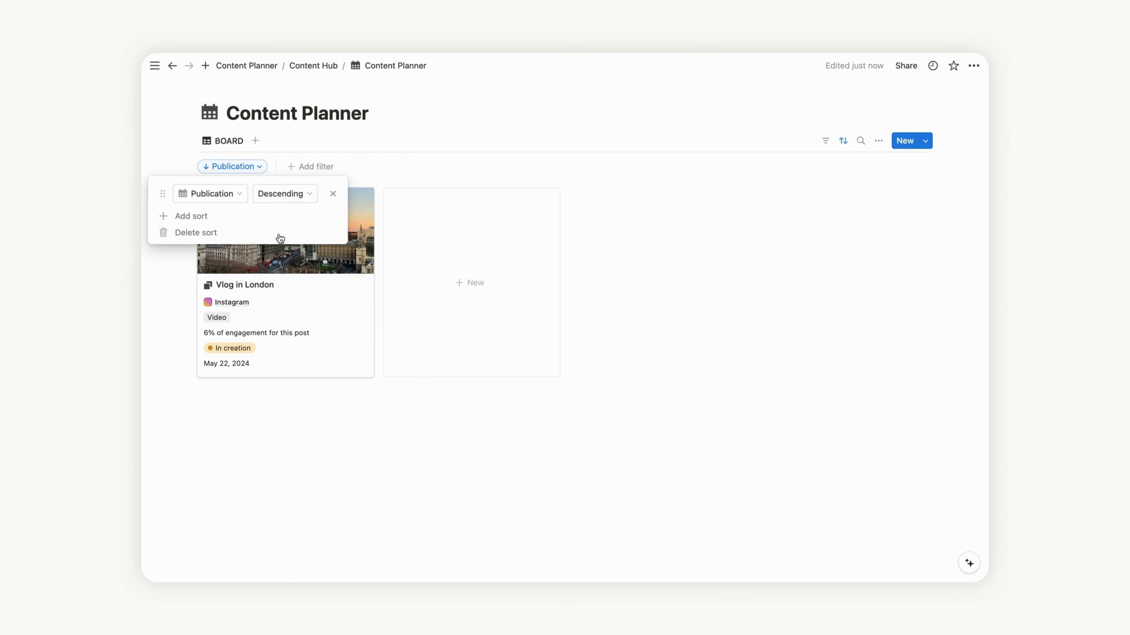
Step: Close the sort settings and hide the sort and filter bar above the BOARD gallery
{"action": "left_click", "coordinate": [847, 187]}
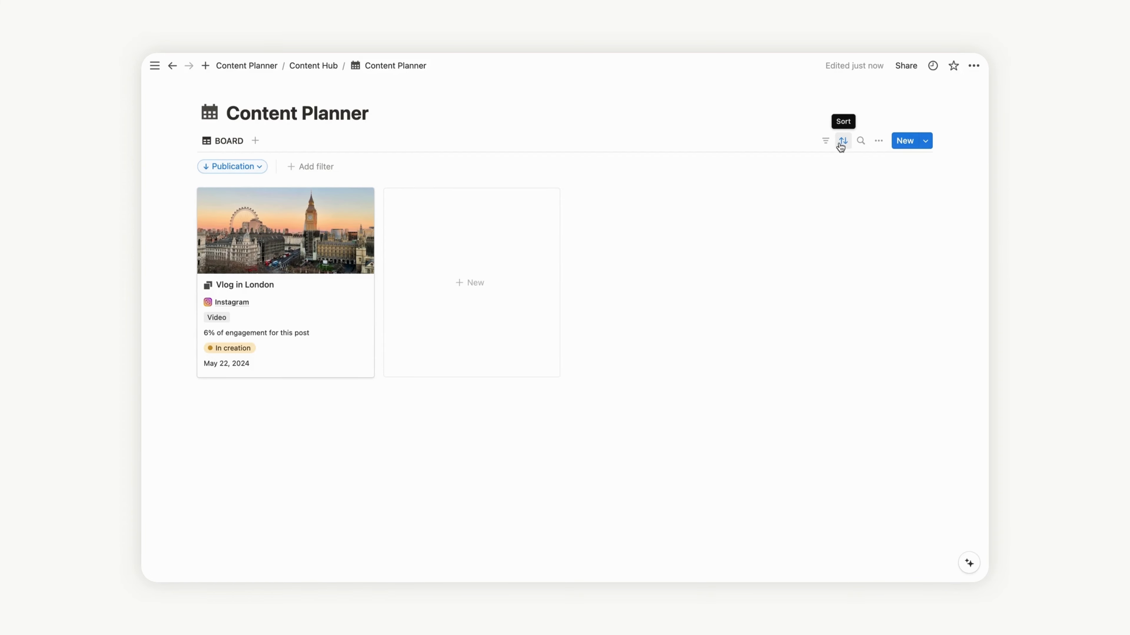
{"action": "left_click", "coordinate": [840, 144]}
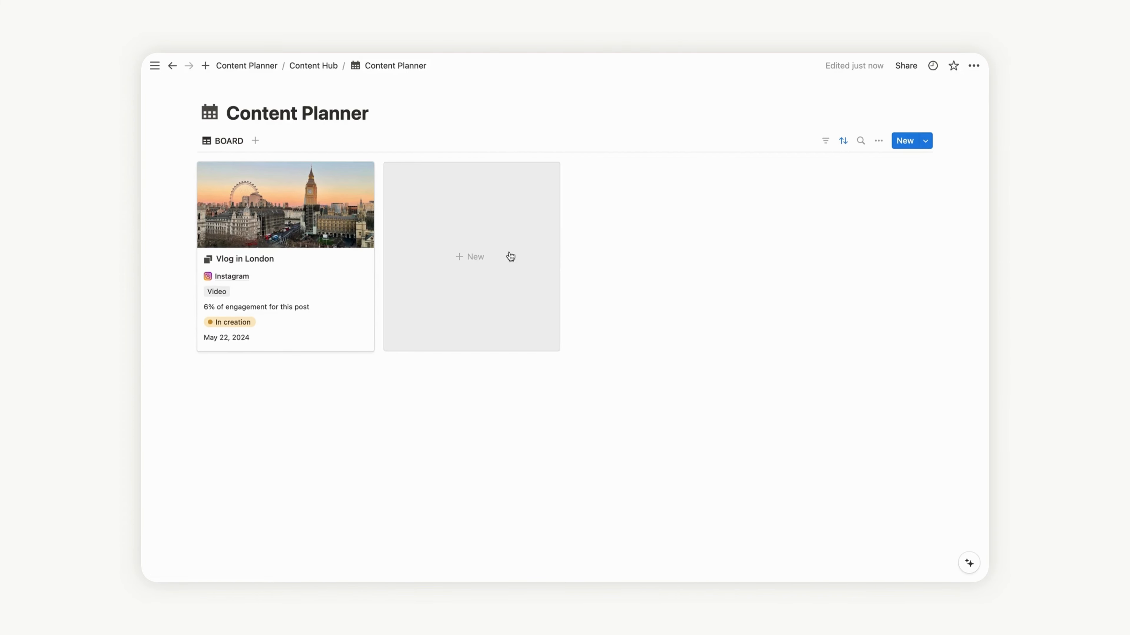
Step: Add a new content page to the gallery with the Publication date May 24, 2024, and return to the BOARD view
{"action": "left_click", "coordinate": [499, 266]}
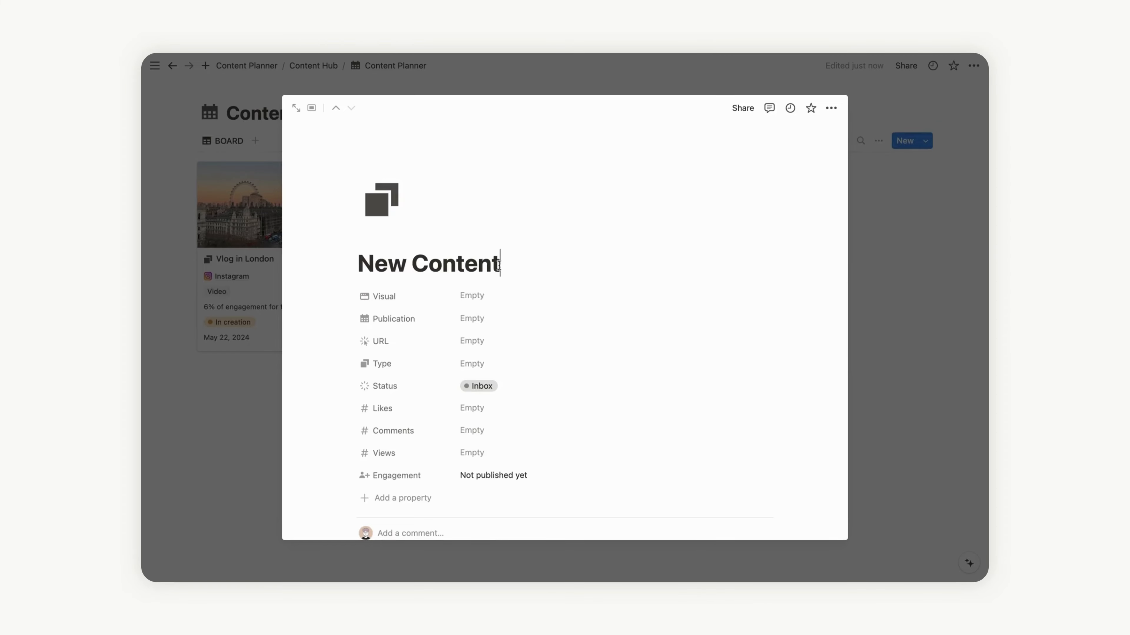
{"action": "scroll", "coordinate": [504, 422], "scroll_direction": "down", "scroll_amount": 2}
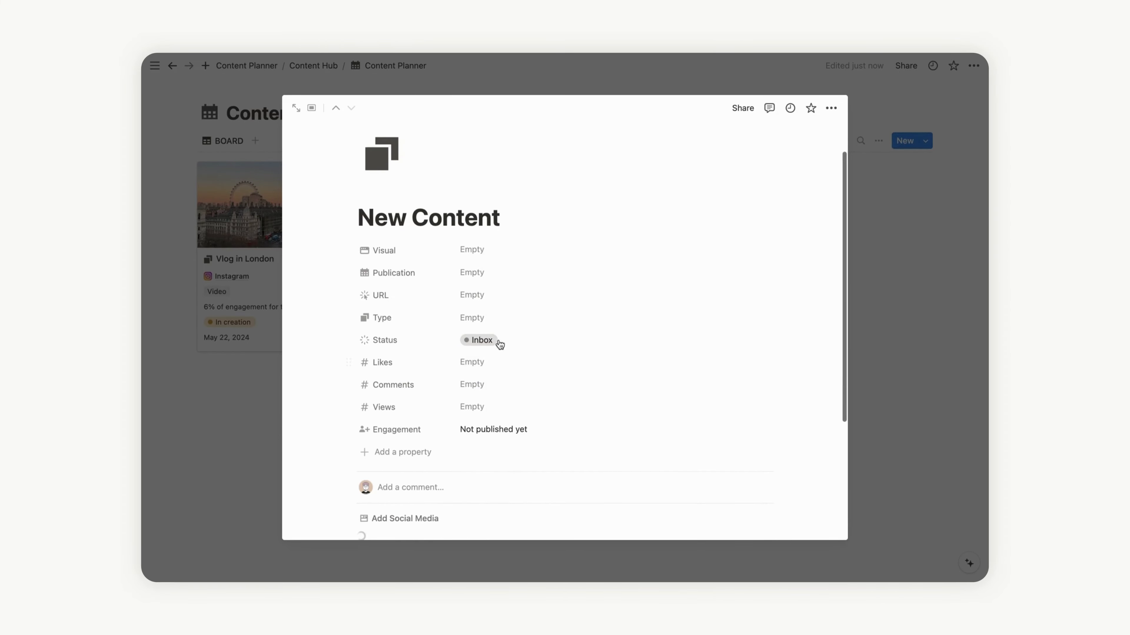
{"action": "left_click", "coordinate": [485, 277]}
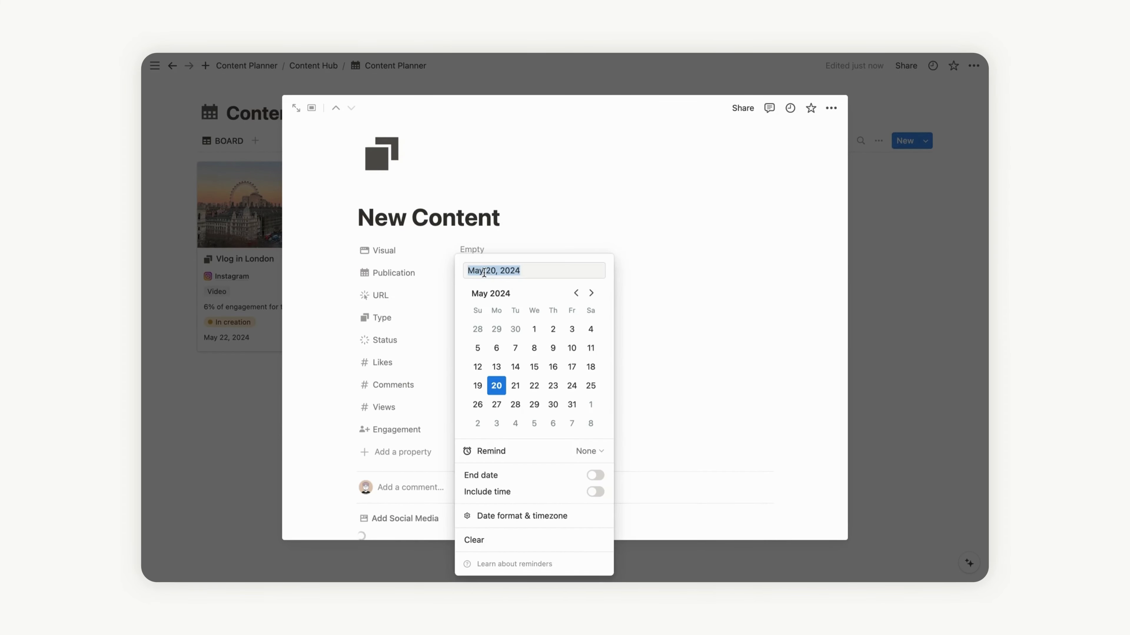
{"action": "left_click", "coordinate": [575, 387]}
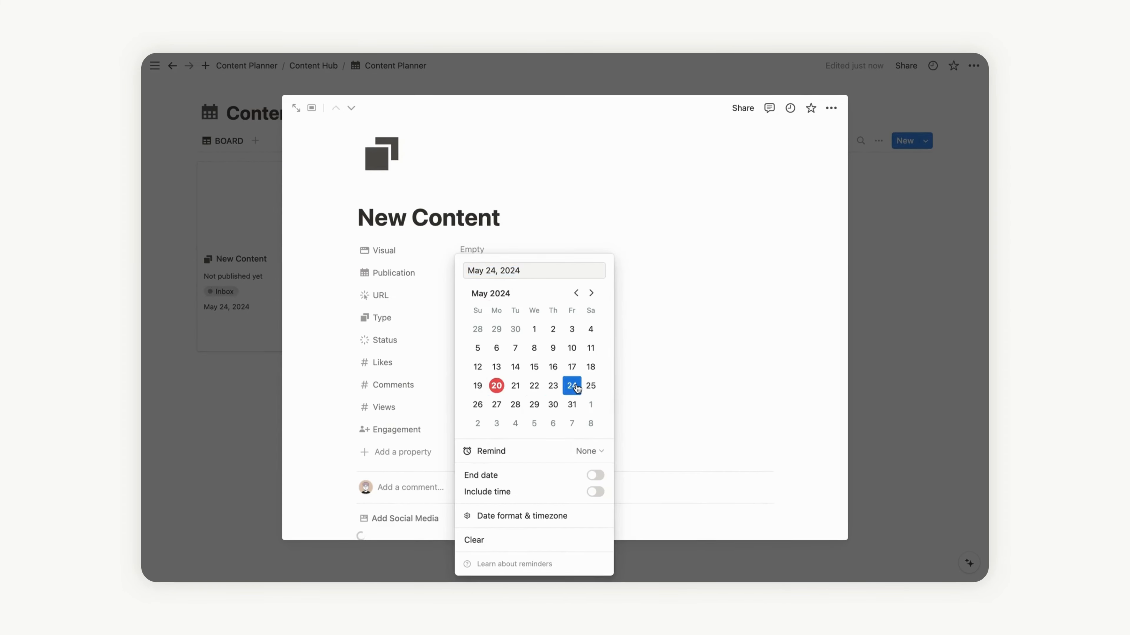
{"action": "left_click", "coordinate": [675, 366]}
{"action": "left_click", "coordinate": [871, 380]}
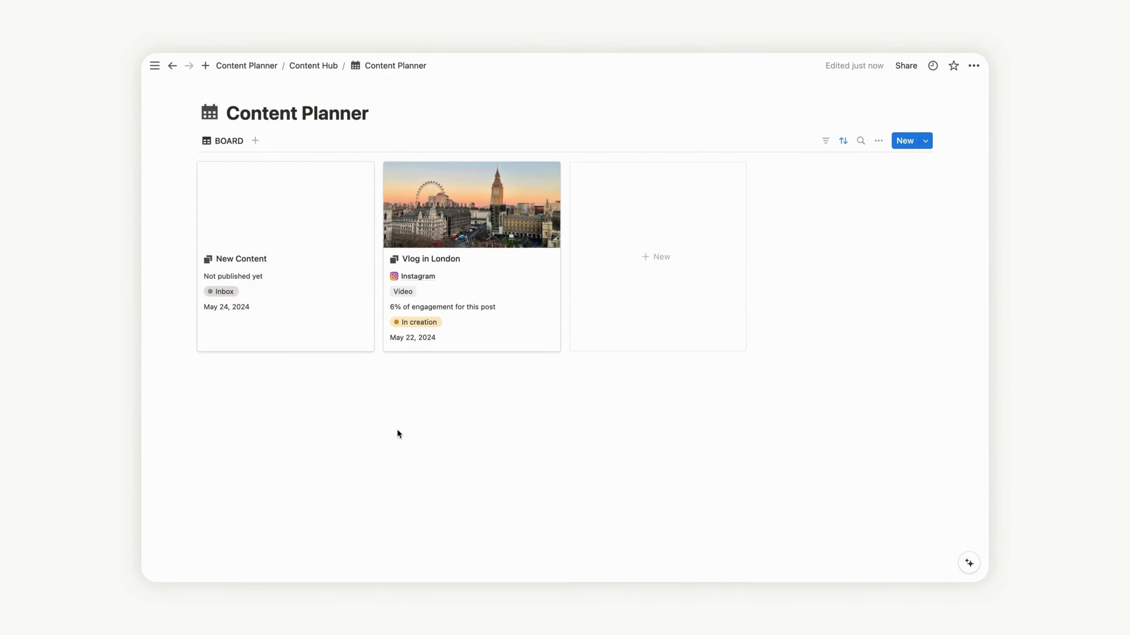
Step: Add a database view named CALENDAR with the Calendar layout and the solid calendar icon
{"action": "left_click", "coordinate": [255, 141]}
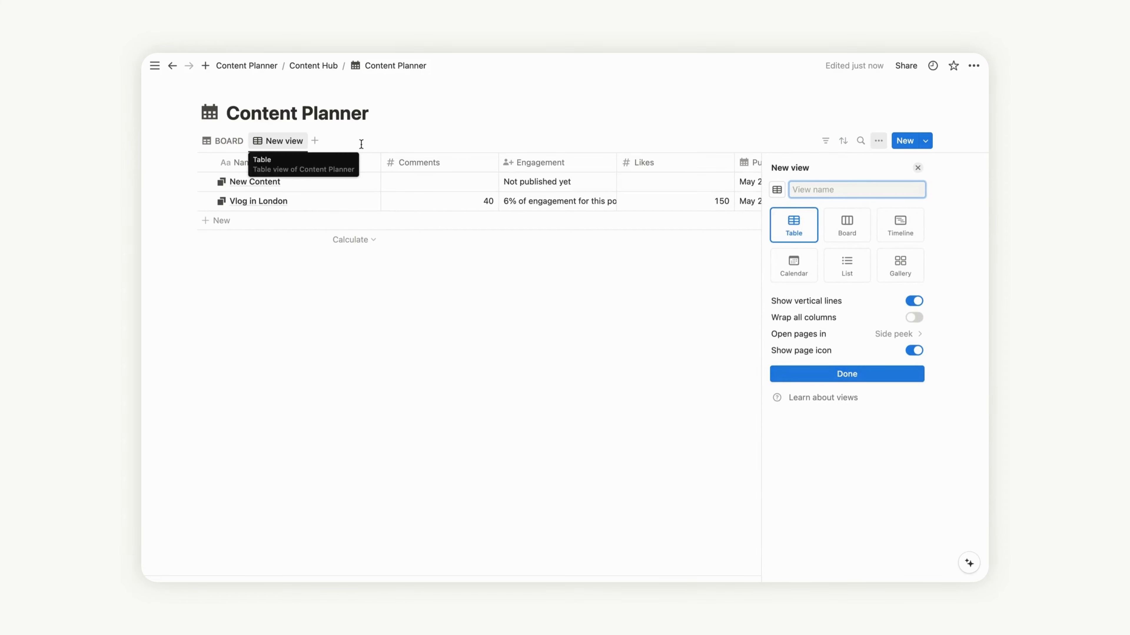
{"action": "type", "text": "CALENDAR"}
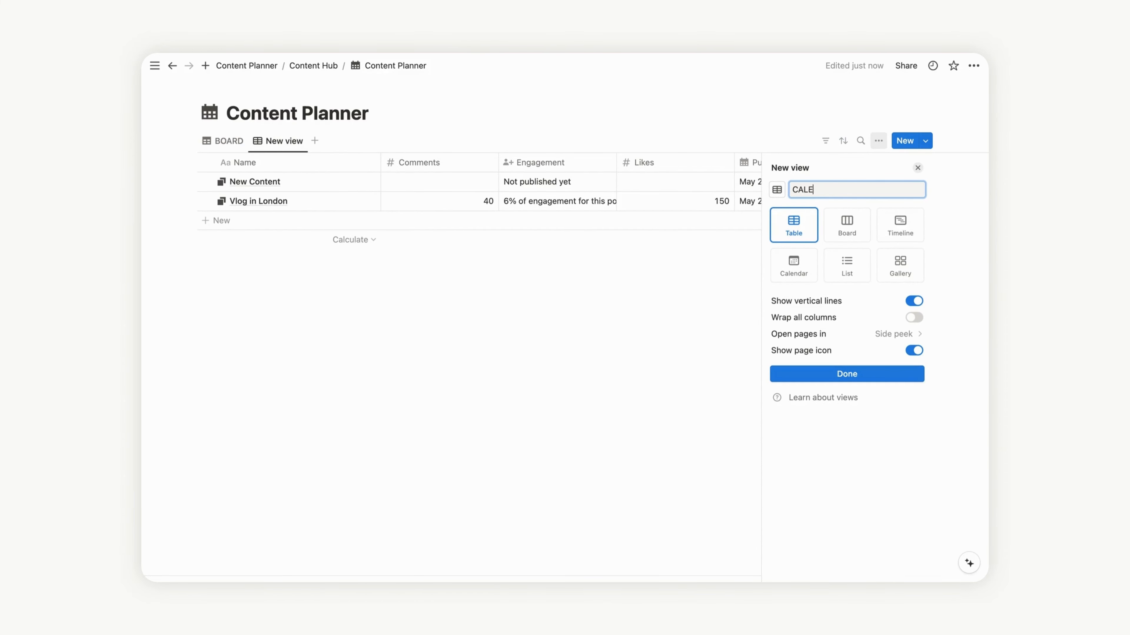
{"action": "left_click", "coordinate": [792, 276]}
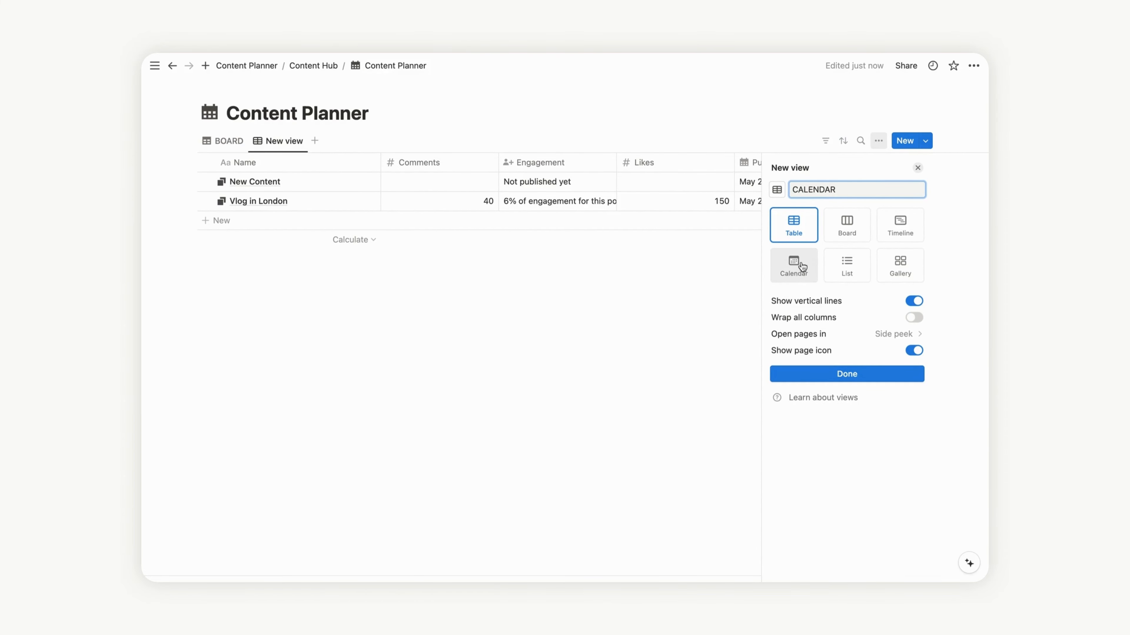
{"action": "left_click", "coordinate": [777, 190]}
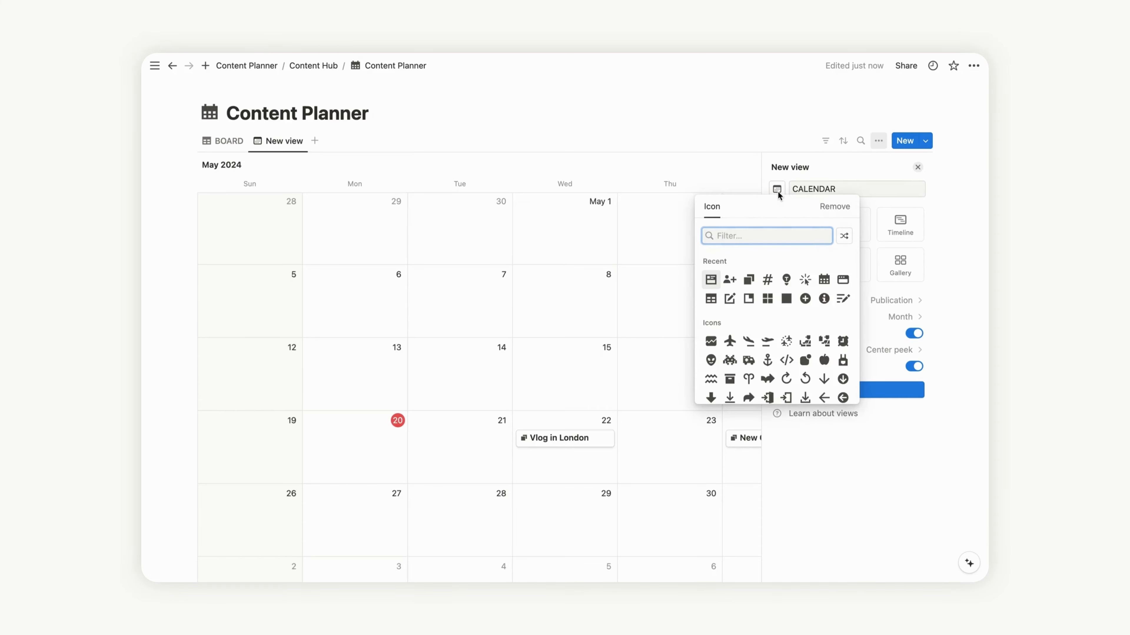
{"action": "left_click", "coordinate": [824, 279]}
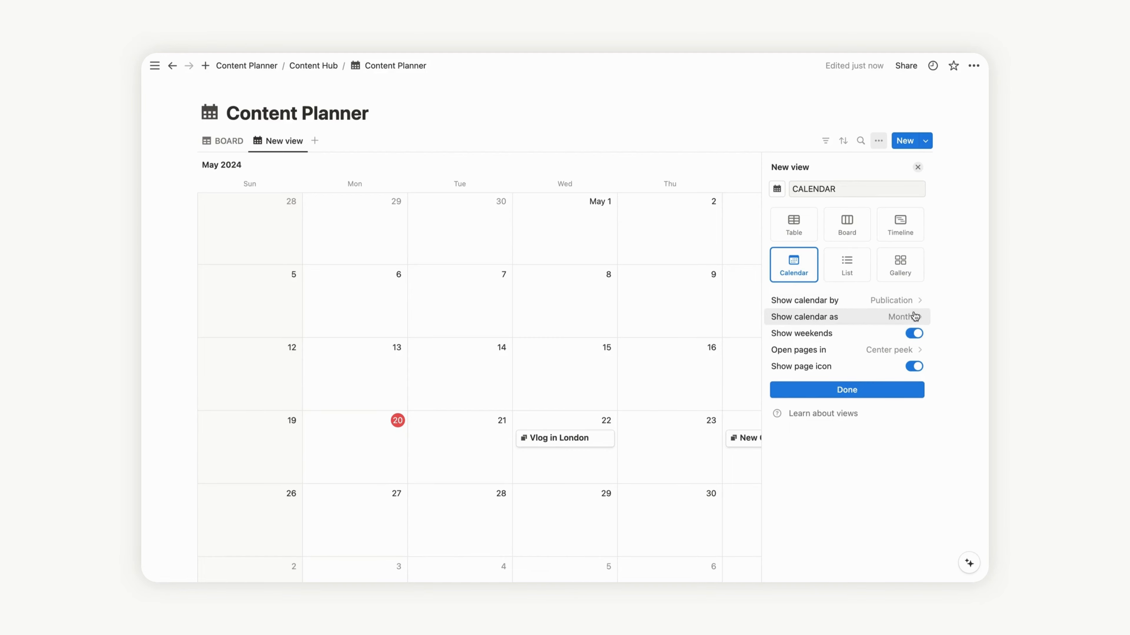
{"action": "left_click", "coordinate": [893, 391]}
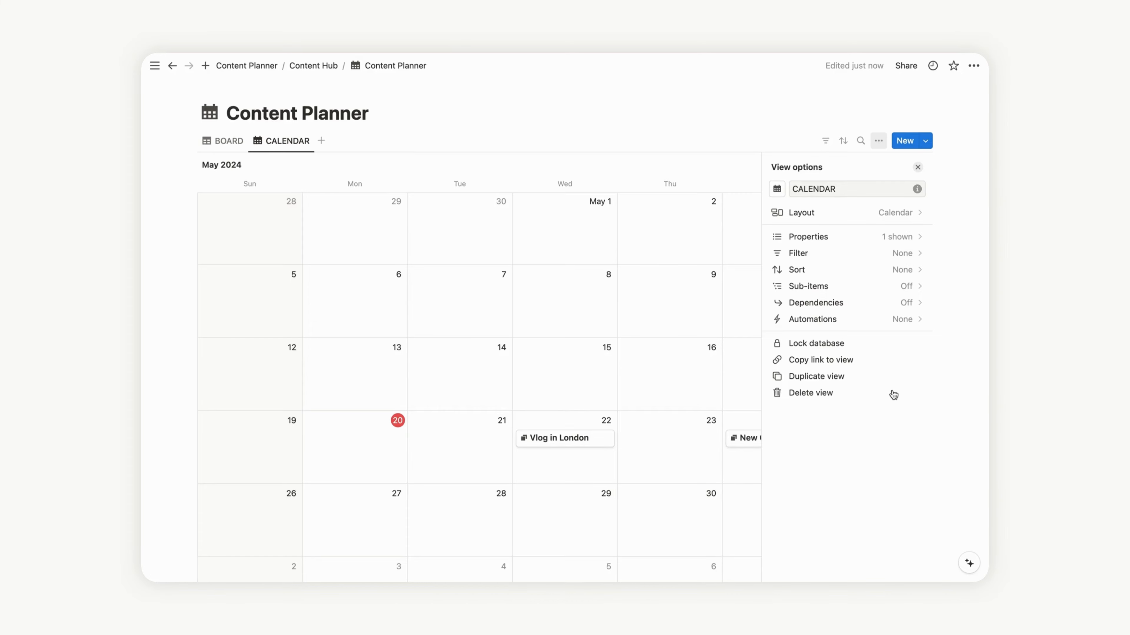
Step: Show the Status and Type properties on the cards of the CALENDAR view
{"action": "left_click", "coordinate": [813, 217]}
{"action": "left_click", "coordinate": [775, 166]}
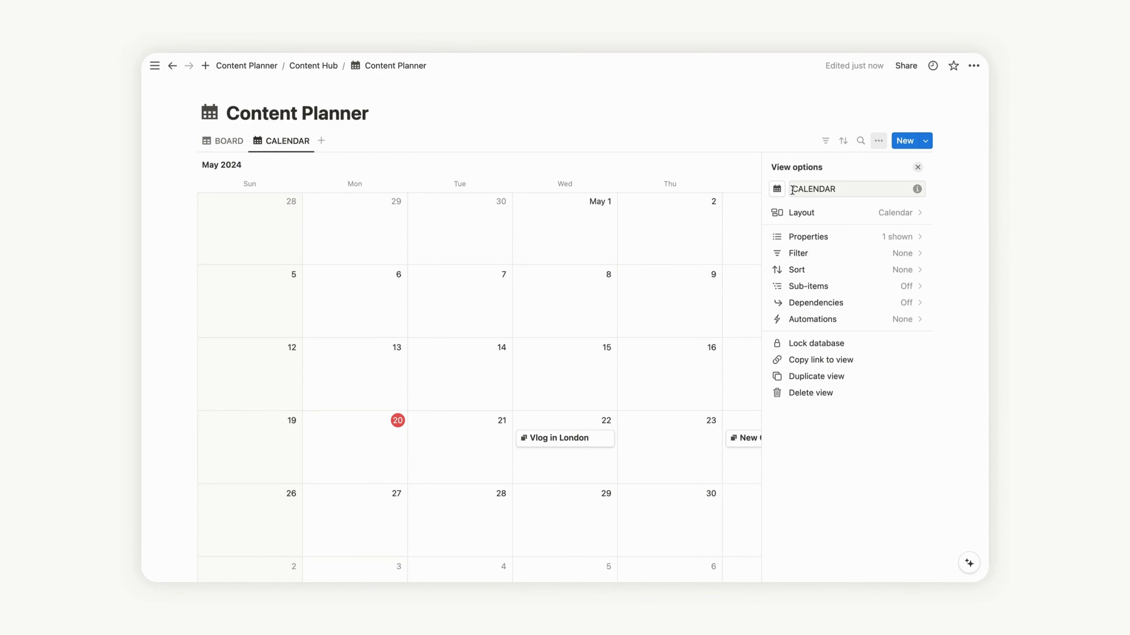
{"action": "left_click", "coordinate": [815, 242]}
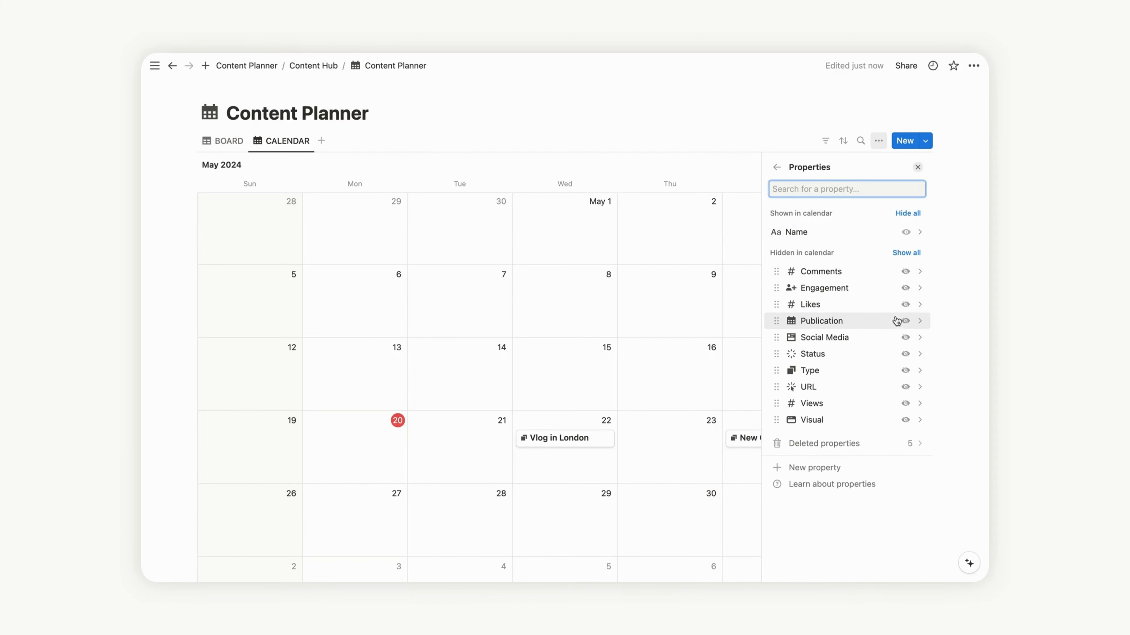
{"action": "left_click", "coordinate": [905, 355]}
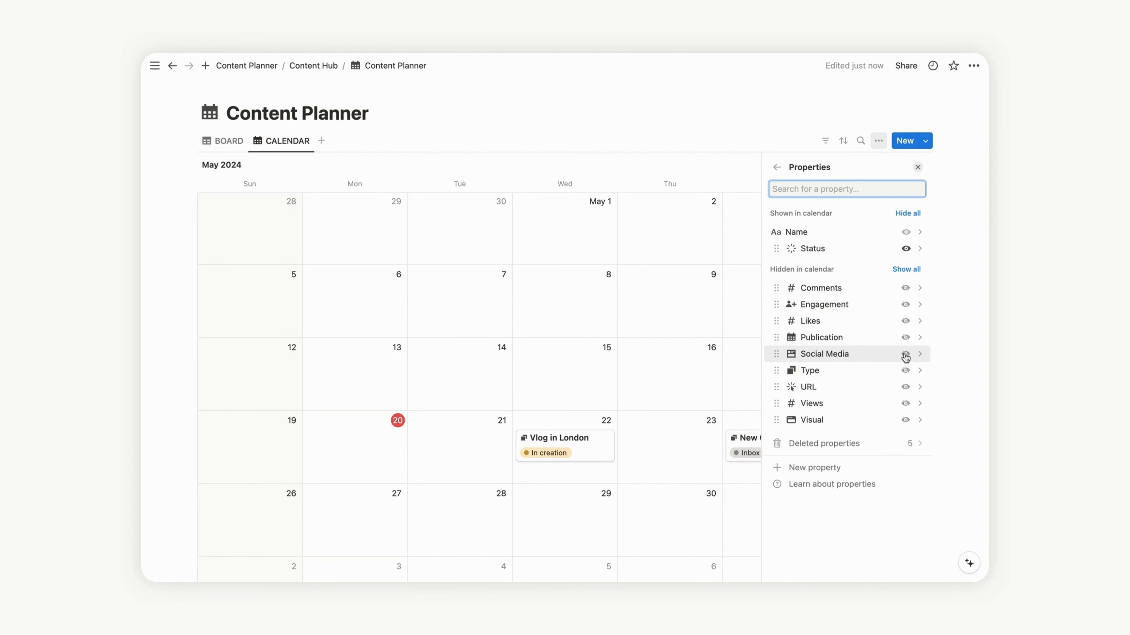
{"action": "left_click", "coordinate": [905, 370]}
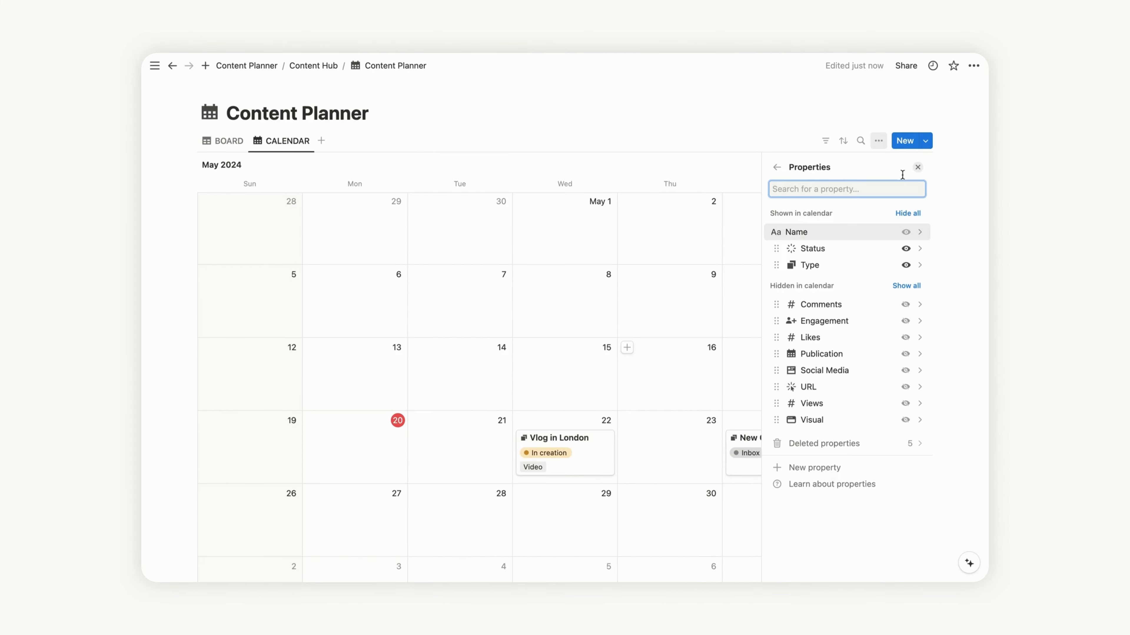
{"action": "left_click", "coordinate": [918, 167]}
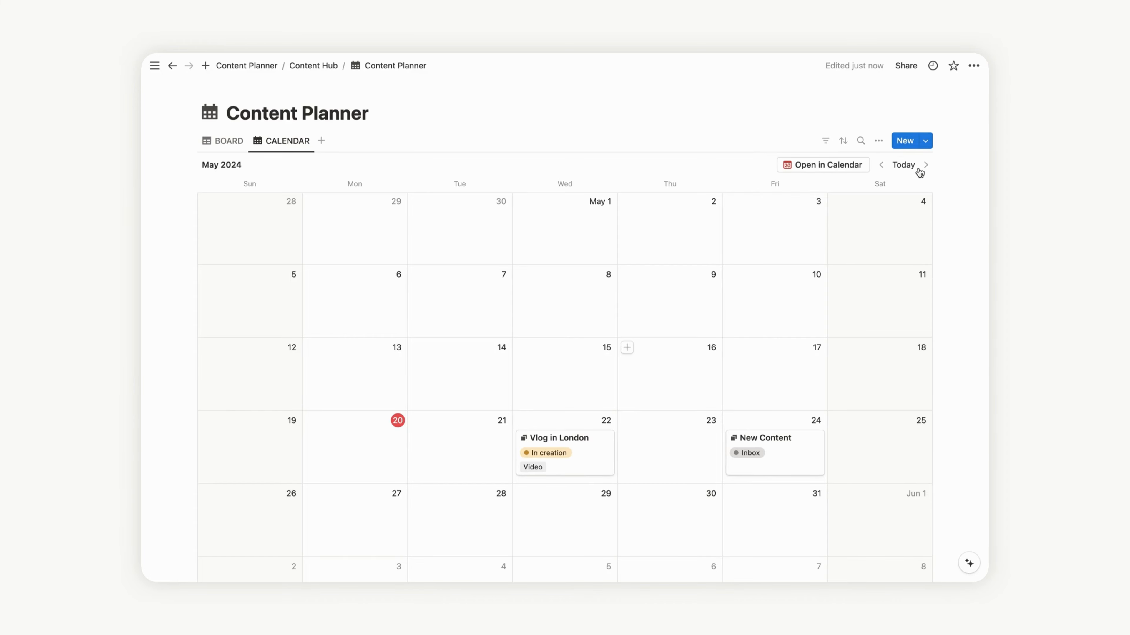
Step: Add a table view named ALL MY CONTENT and give it the horizontal-lines icon
{"action": "left_click", "coordinate": [322, 142]}
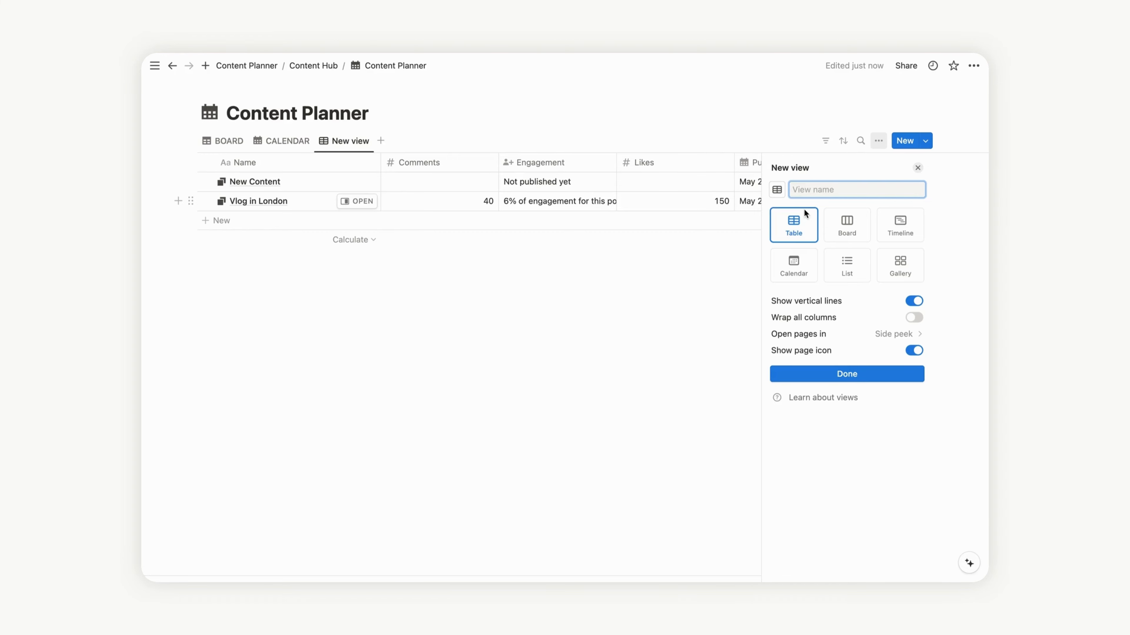
{"action": "type", "text": "ALL MY CONTENT"}
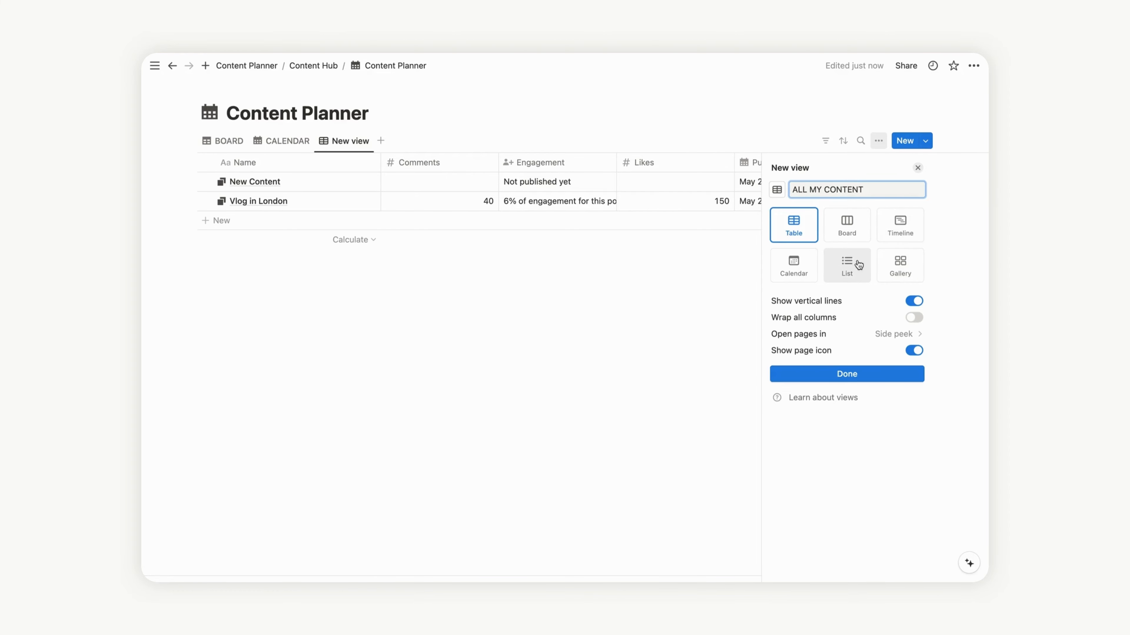
{"action": "left_click", "coordinate": [795, 223]}
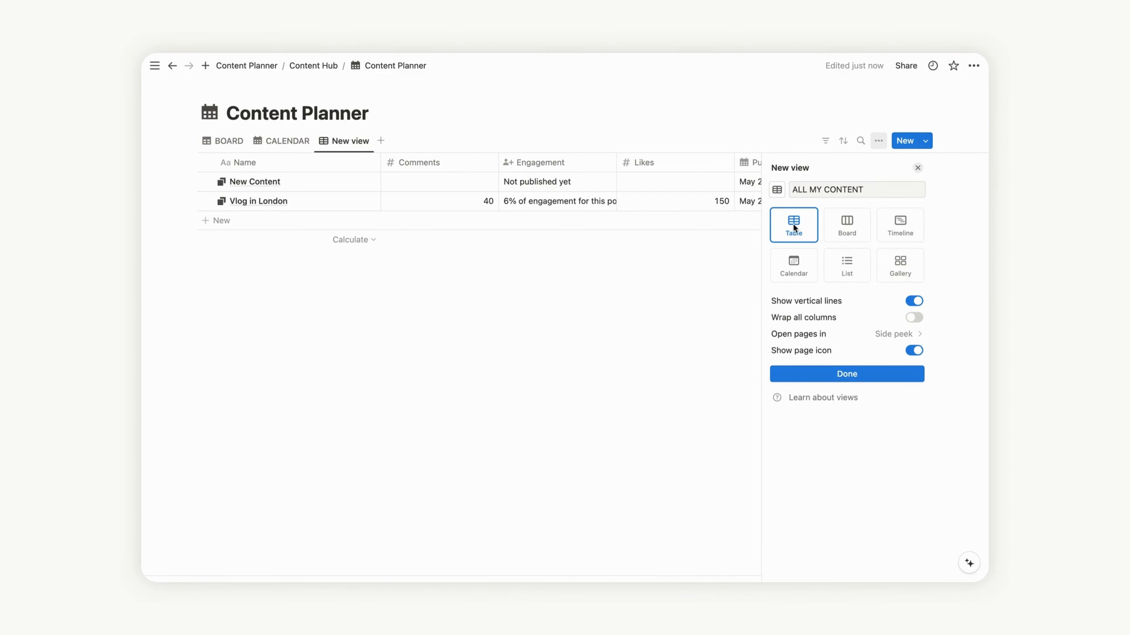
{"action": "left_click", "coordinate": [861, 377]}
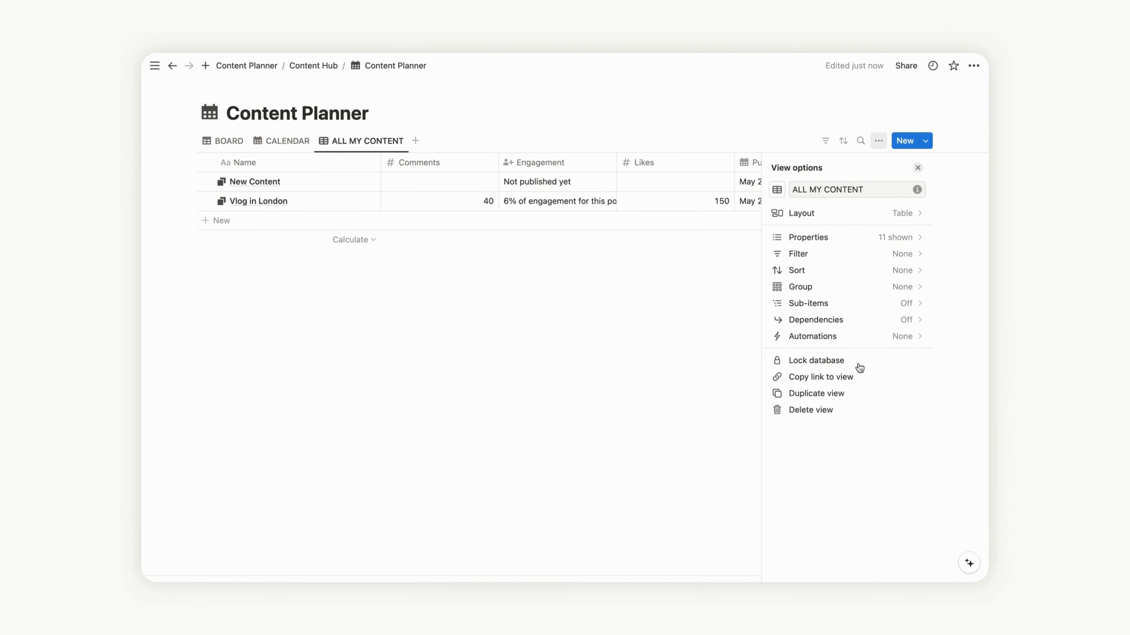
{"action": "left_click", "coordinate": [777, 189]}
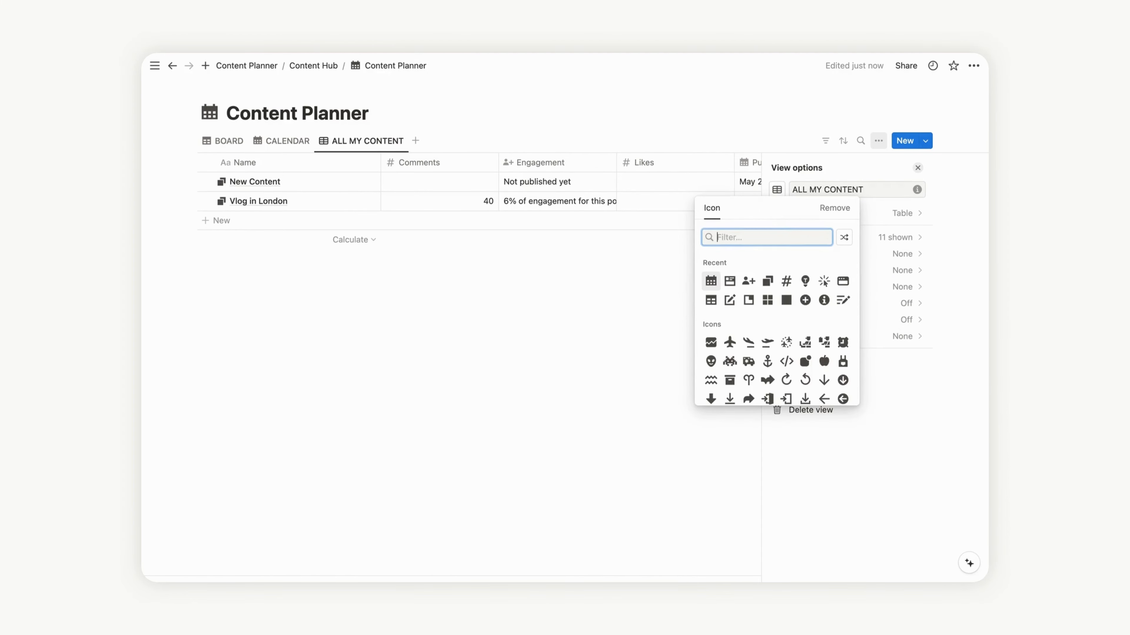
{"action": "type", "text": "LIN"}
{"action": "left_click", "coordinate": [711, 340]}
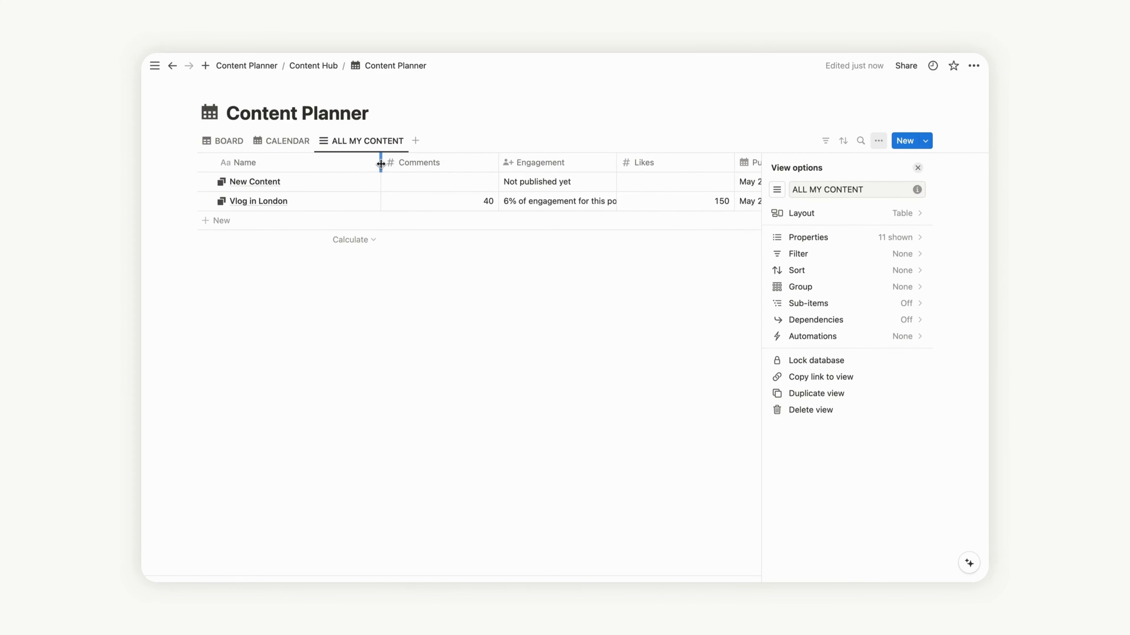
Step: Narrow the table columns and order them after Name as Publication, Visual, Social Media, Status, Type, Likes, Comments, Views, Engagement
{"action": "left_click_drag", "start_coordinate": [378, 163], "coordinate": [343, 162]}
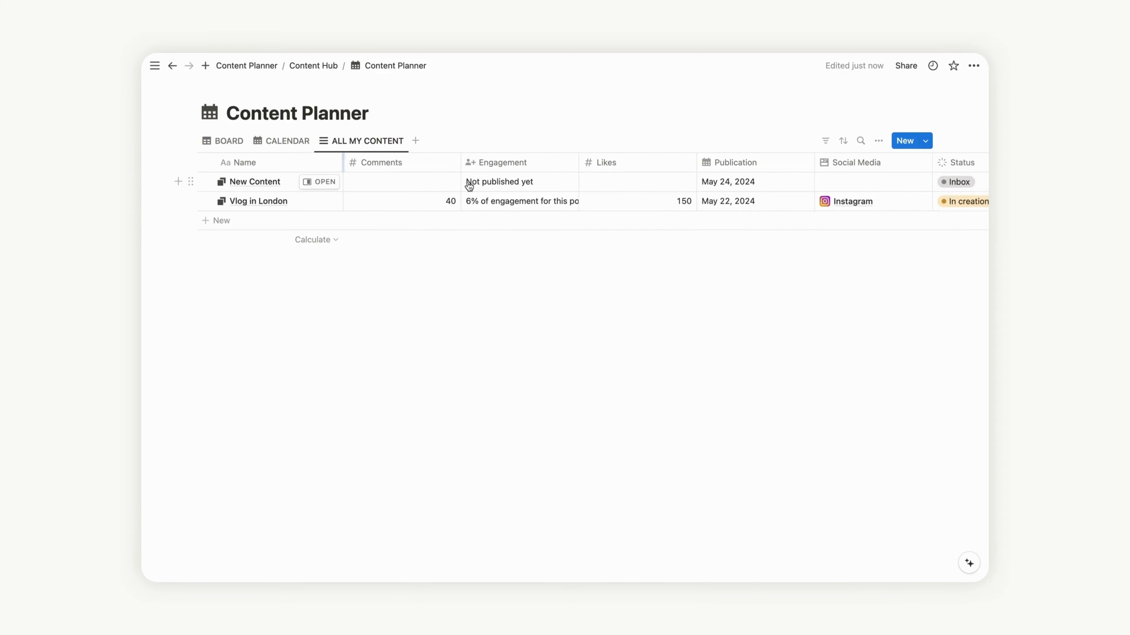
{"action": "left_click_drag", "start_coordinate": [788, 169], "coordinate": [442, 162]}
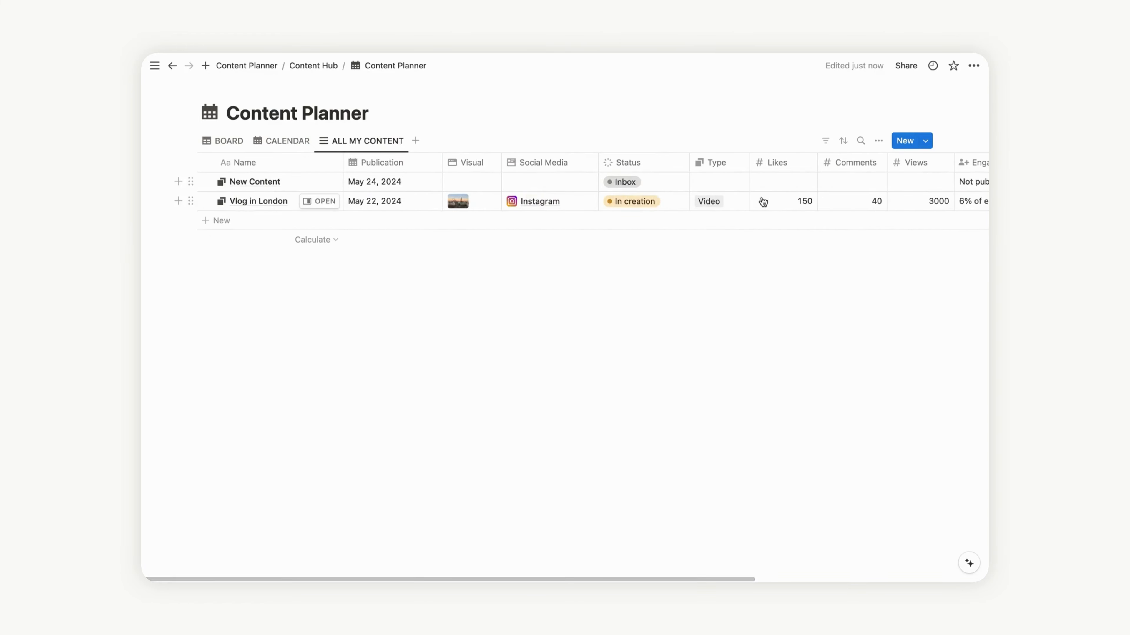
Step: Sort the ALL MY CONTENT view by Publication in descending order and collapse the sort settings
{"action": "left_click", "coordinate": [841, 141]}
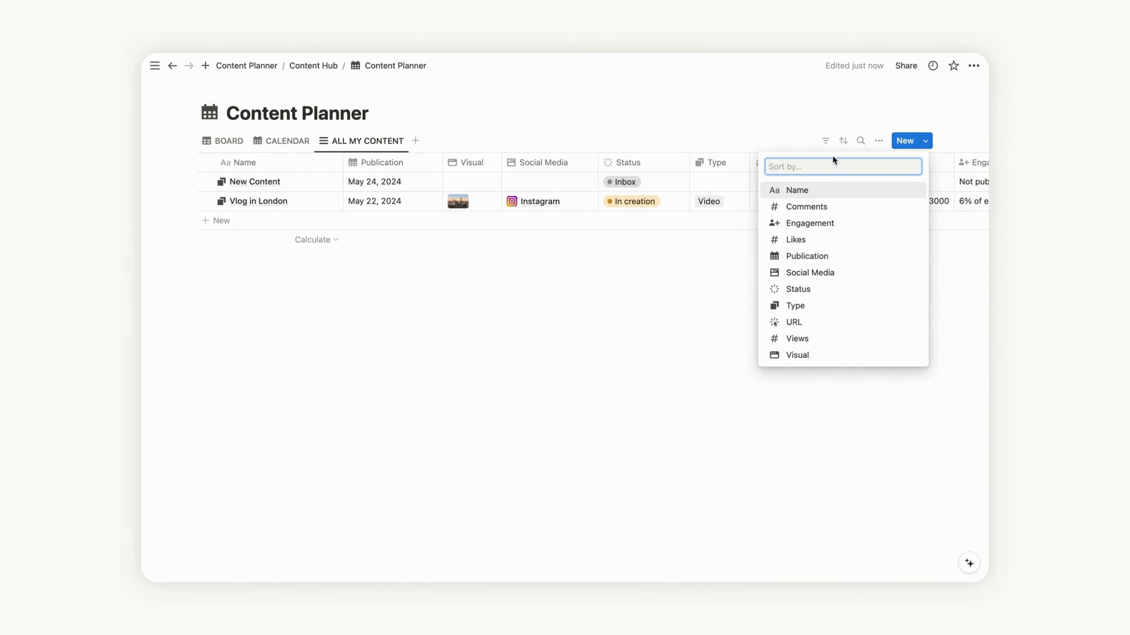
{"action": "left_click", "coordinate": [812, 258]}
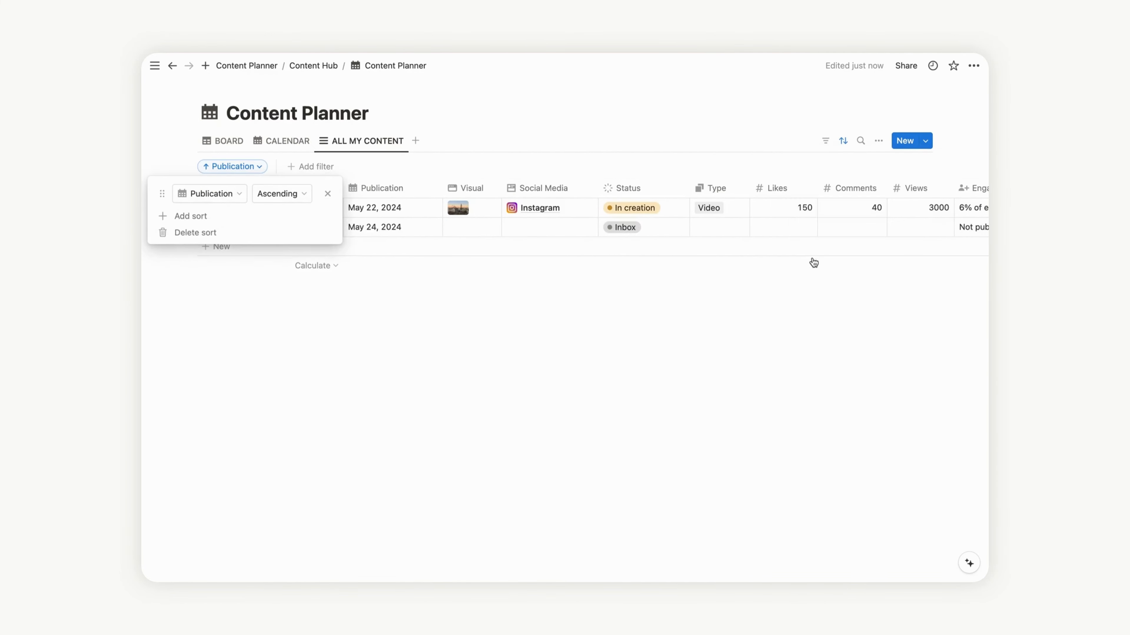
{"action": "left_click", "coordinate": [284, 196]}
{"action": "left_click", "coordinate": [283, 231]}
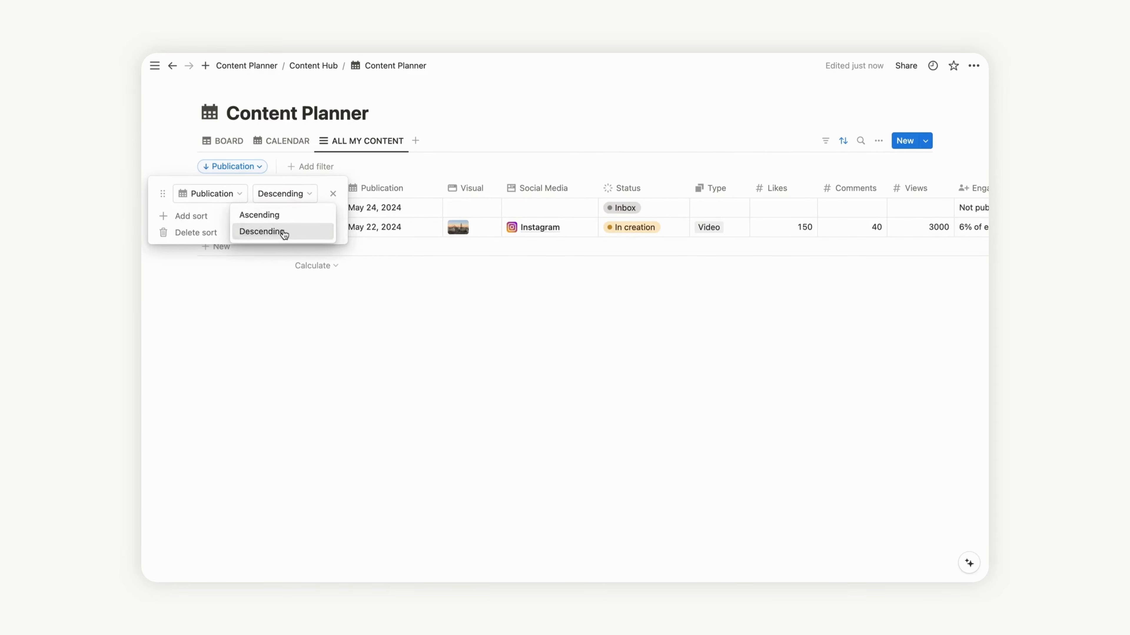
{"action": "left_click", "coordinate": [843, 142]}
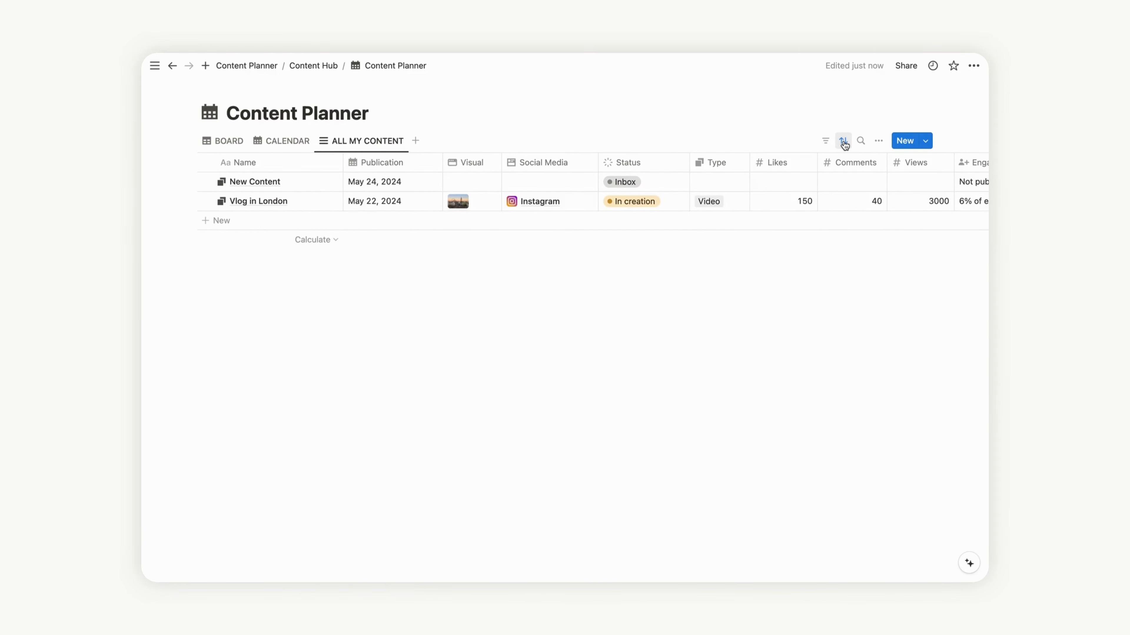
Step: Duplicate the BOARD view, name the copy PUBLISHED and give it the round check mark icon
{"action": "right_click", "coordinate": [226, 142]}
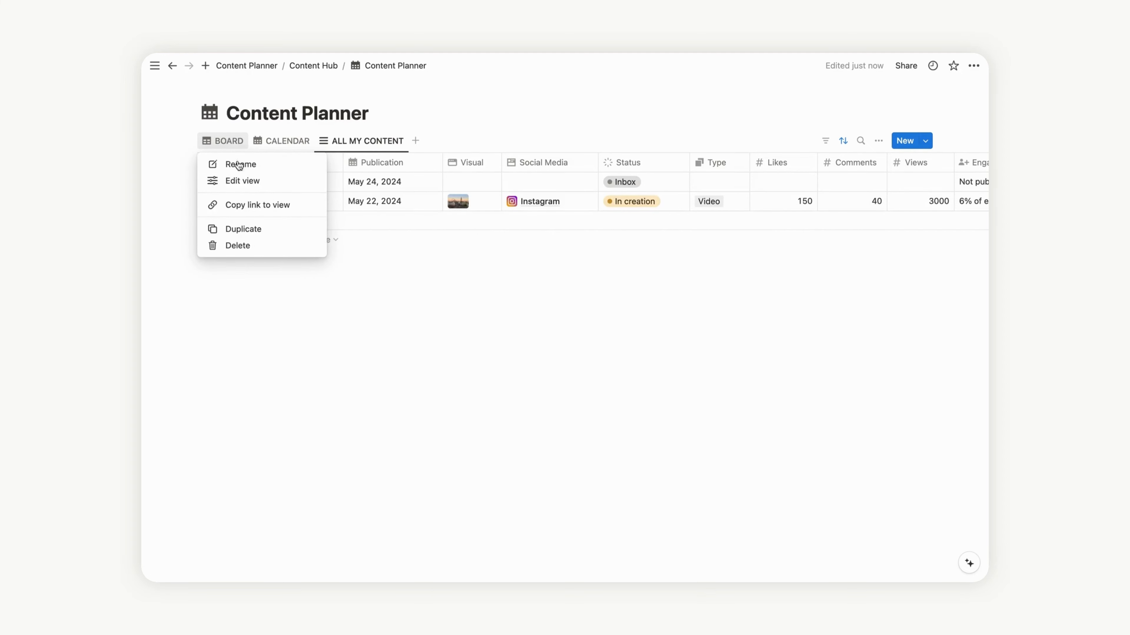
{"action": "left_click", "coordinate": [254, 228]}
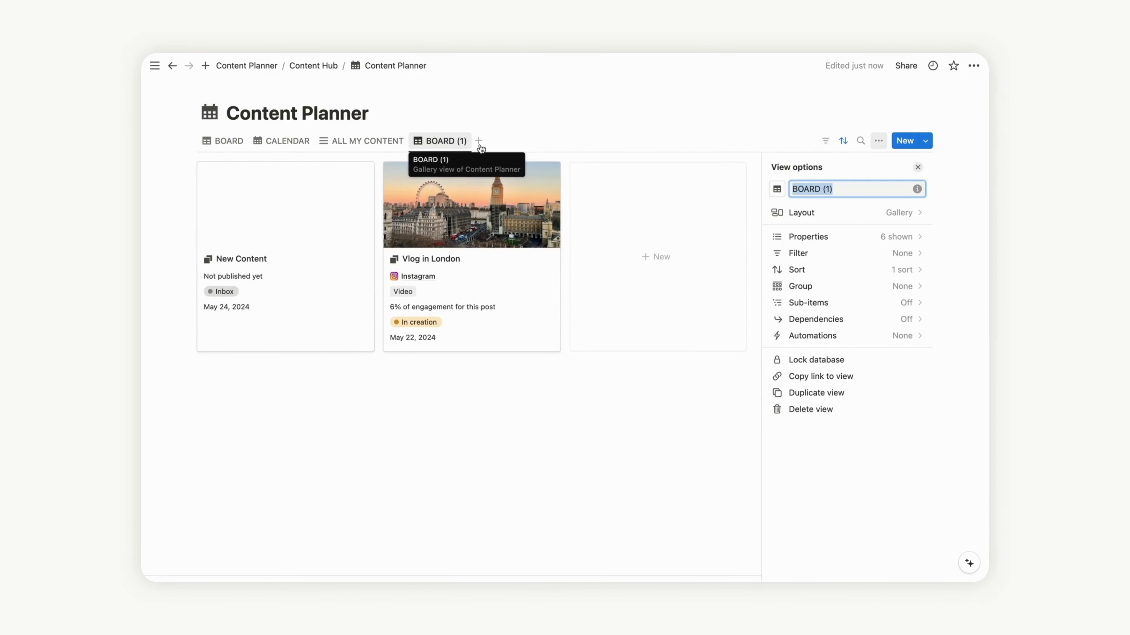
{"action": "type", "text": "PUBLISHED"}
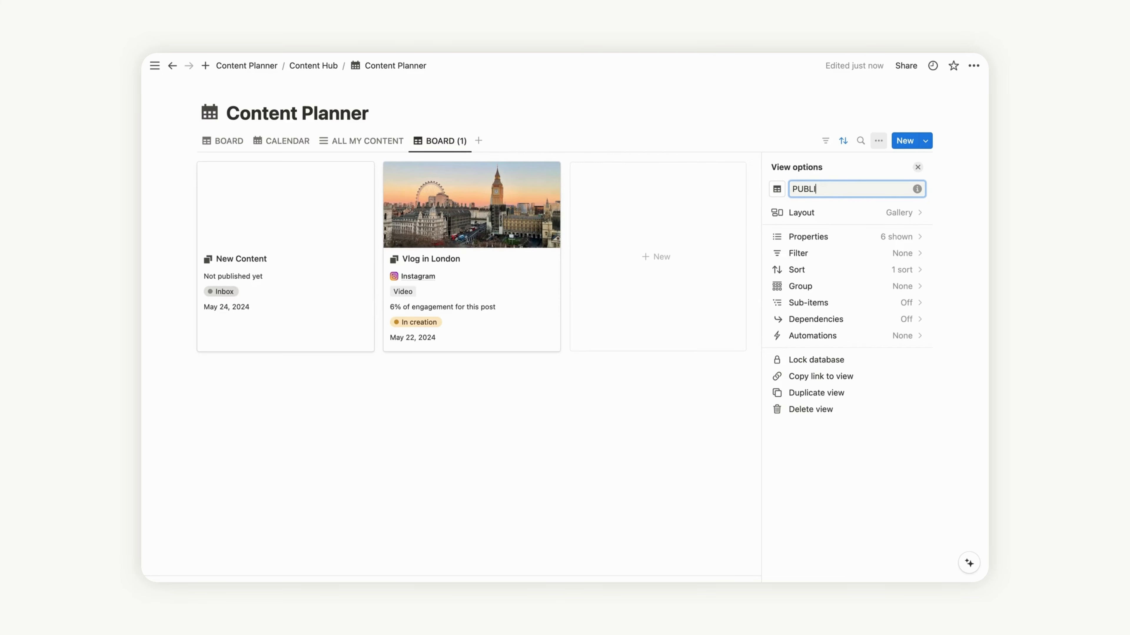
{"action": "left_click", "coordinate": [777, 191]}
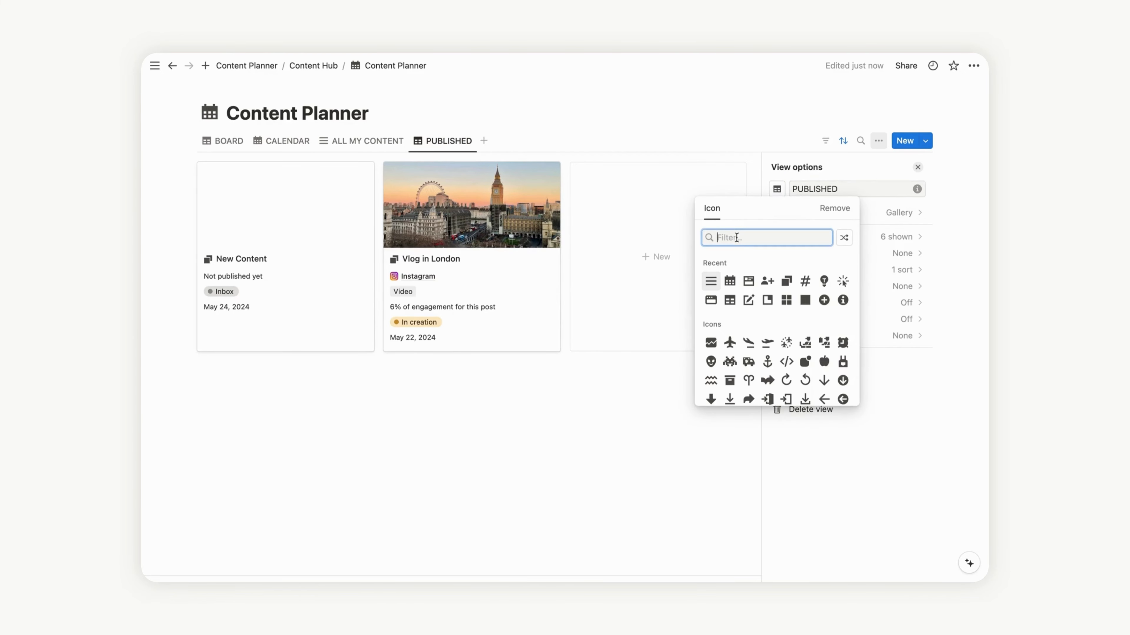
{"action": "type", "text": "Chec"}
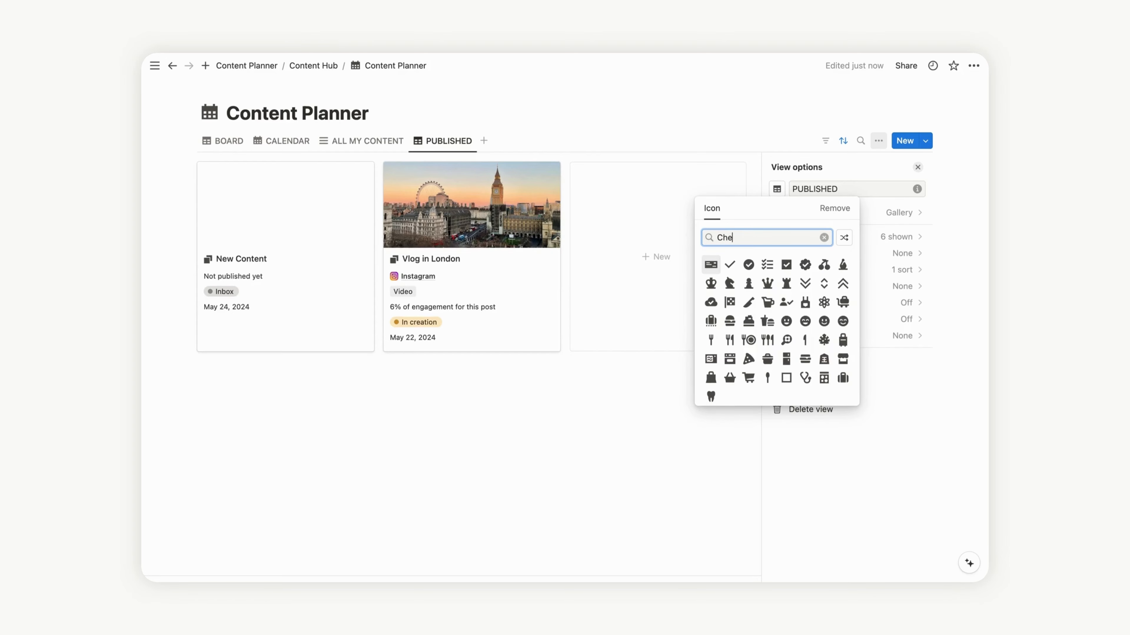
{"action": "left_click", "coordinate": [748, 266]}
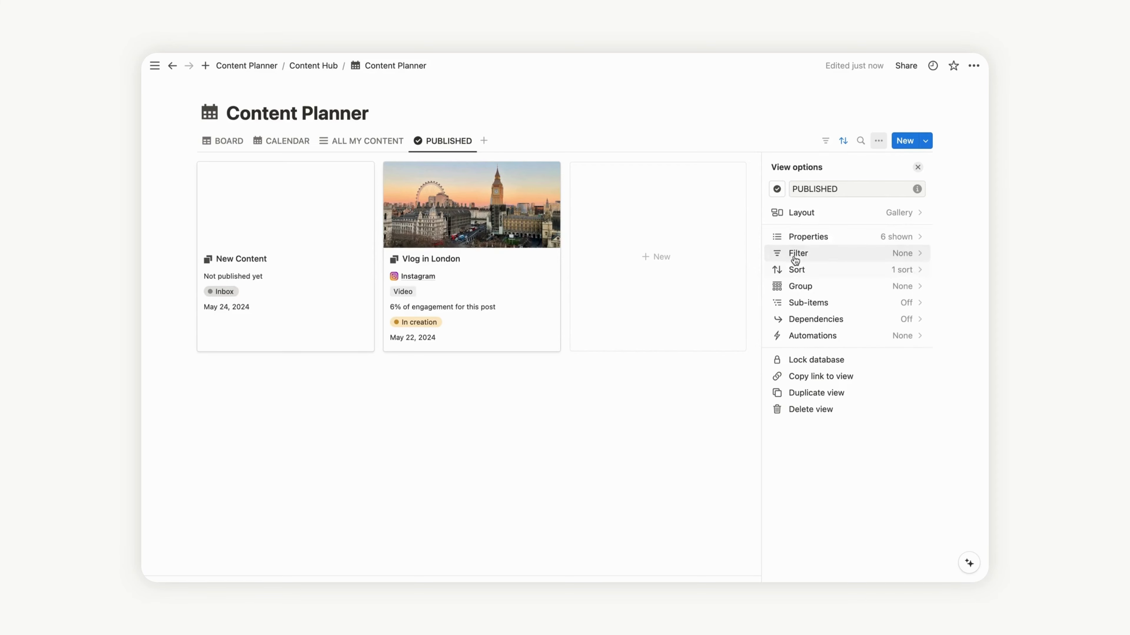
Step: Hide the Status property on the cards of the PUBLISHED view
{"action": "left_click", "coordinate": [804, 238]}
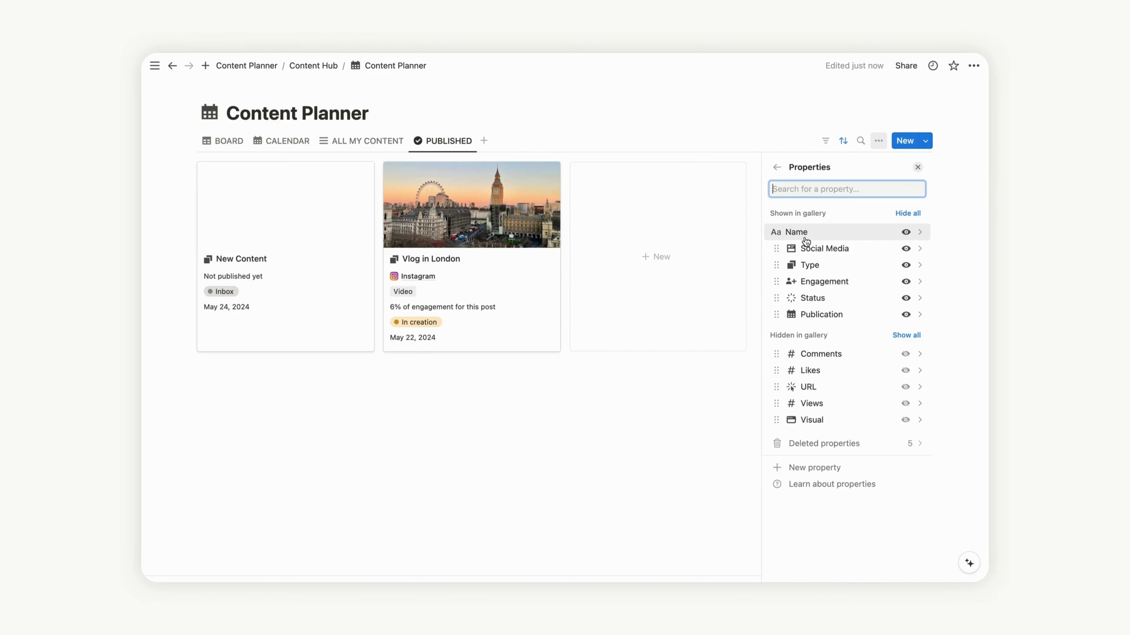
{"action": "left_click", "coordinate": [906, 298]}
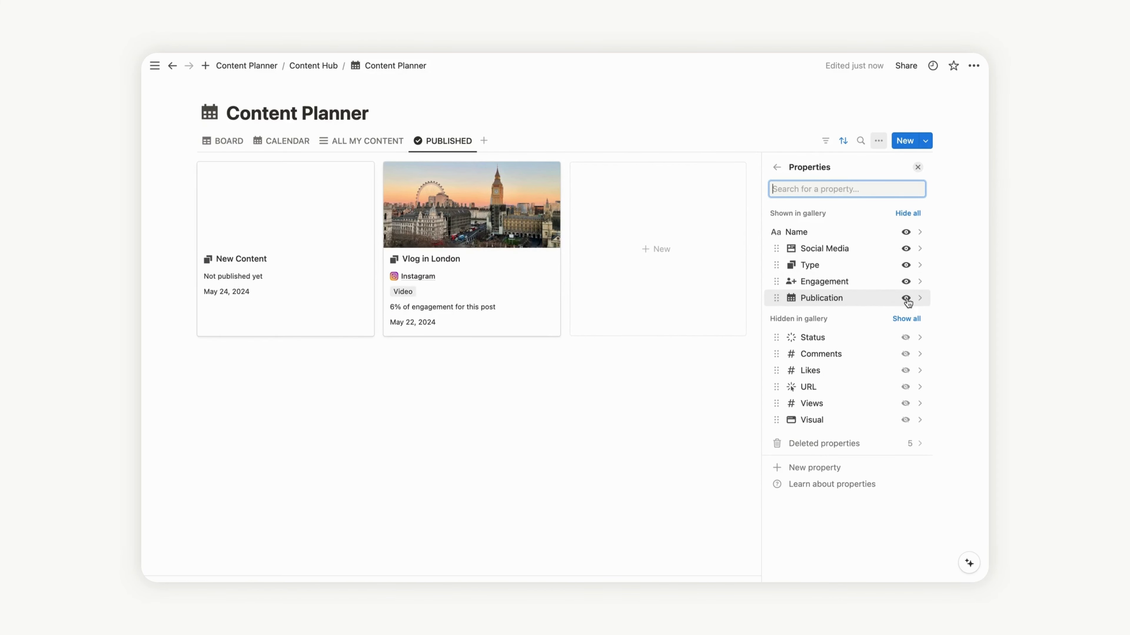
{"action": "left_click", "coordinate": [917, 168]}
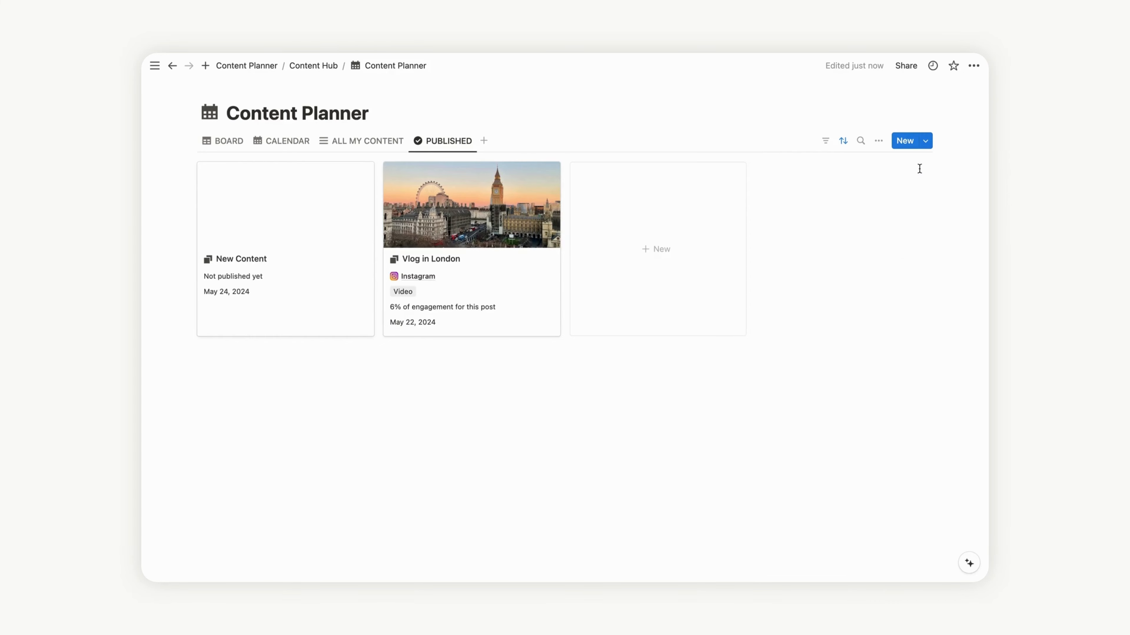
Step: Filter the PUBLISHED view to entries whose Status is Published and collapse the filter settings
{"action": "left_click", "coordinate": [878, 141]}
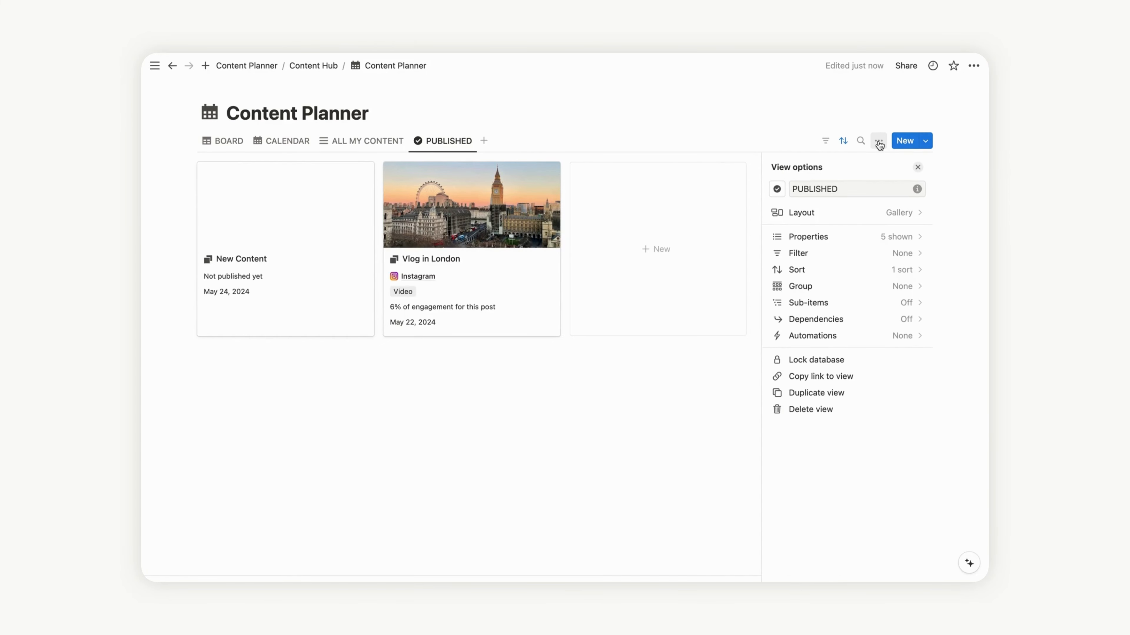
{"action": "left_click", "coordinate": [878, 142]}
{"action": "left_click", "coordinate": [825, 141]}
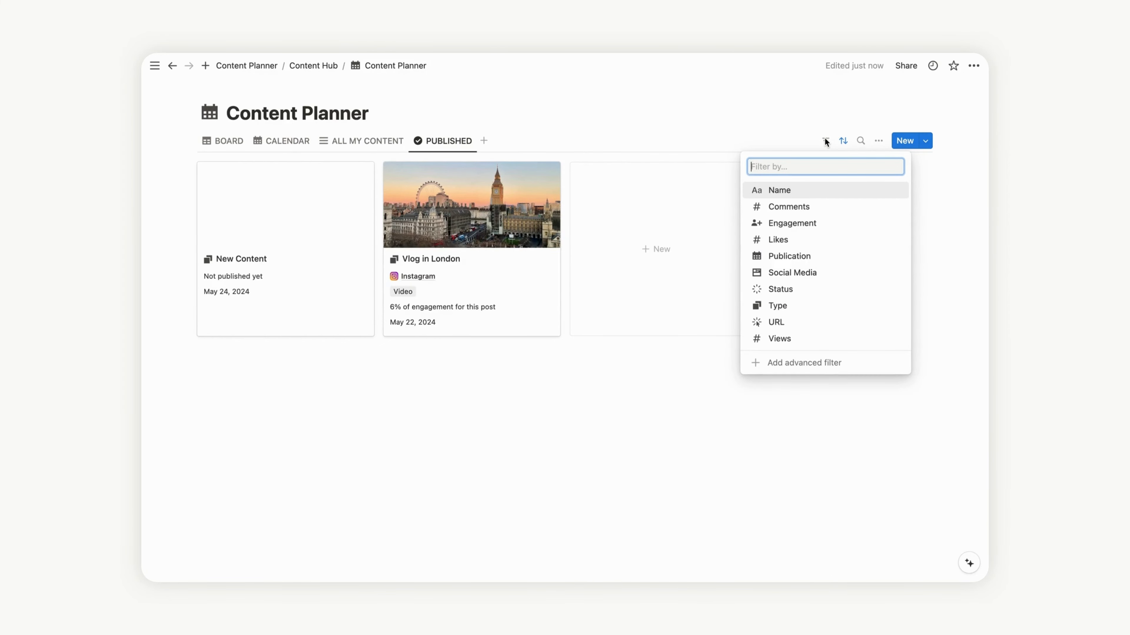
{"action": "left_click", "coordinate": [801, 290]}
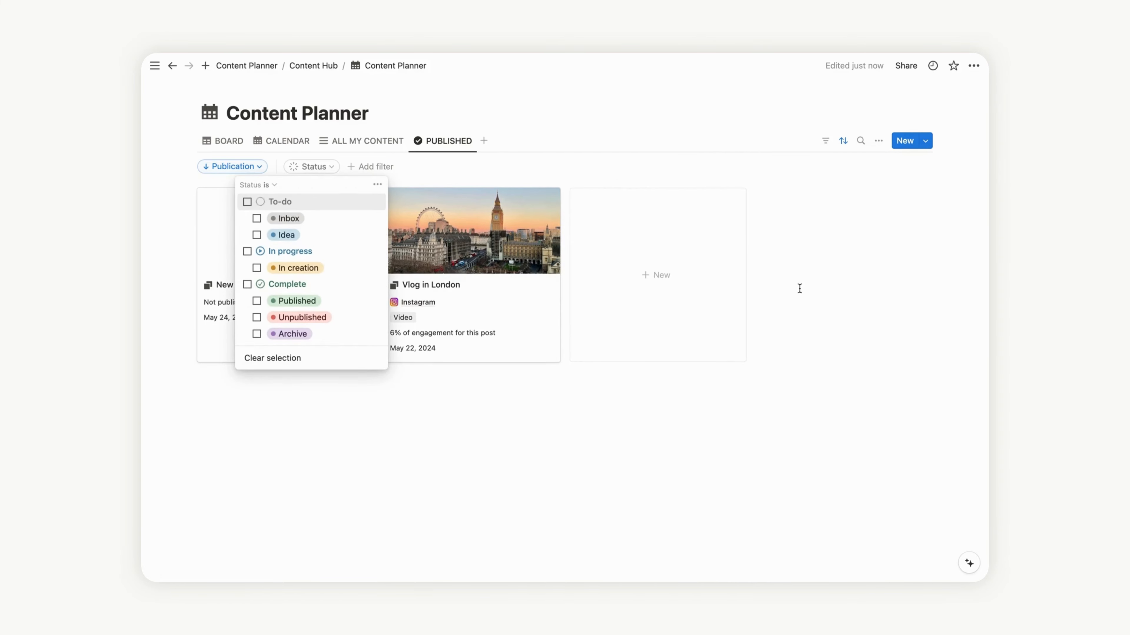
{"action": "left_click", "coordinate": [273, 185]}
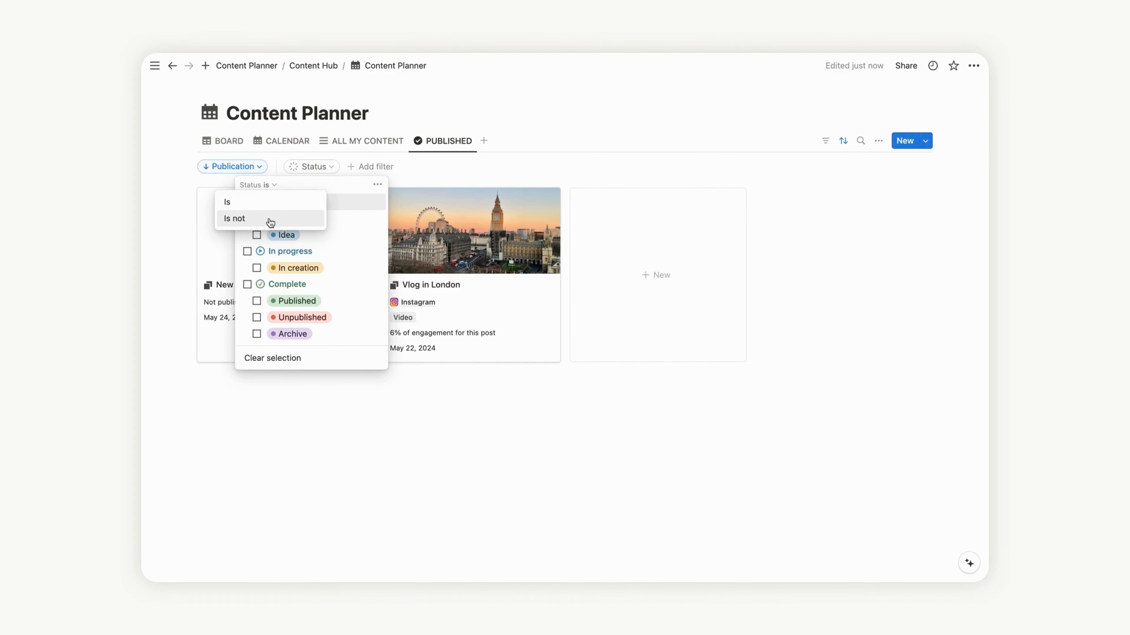
{"action": "left_click", "coordinate": [259, 202]}
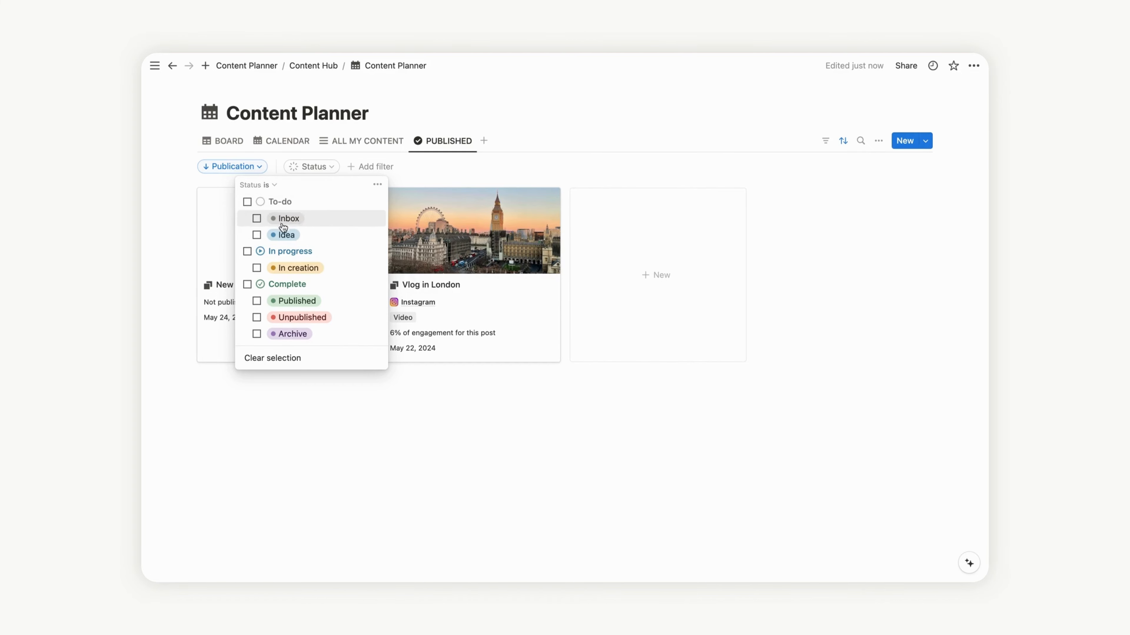
{"action": "left_click", "coordinate": [257, 301]}
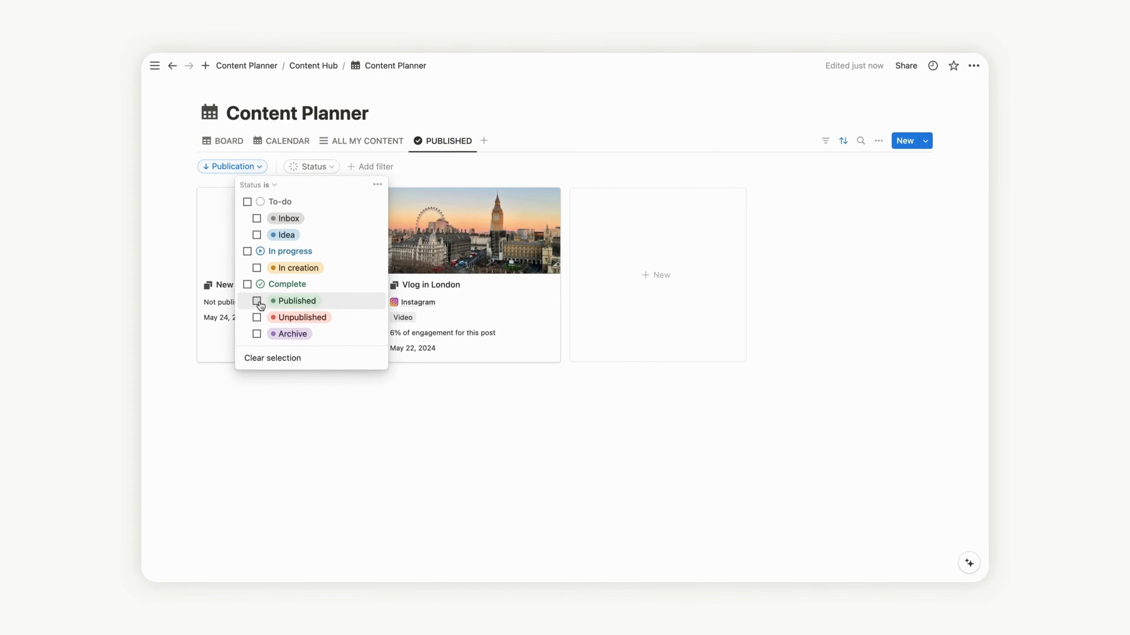
{"action": "left_click", "coordinate": [642, 227]}
{"action": "left_click", "coordinate": [825, 142]}
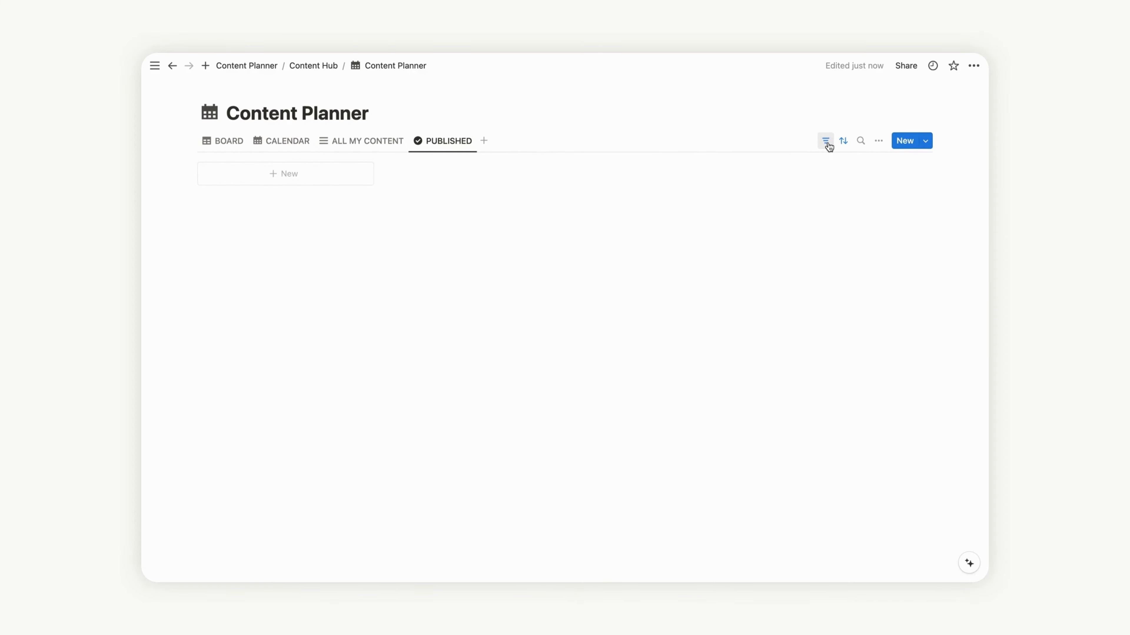
Step: Set the Status of the Vlog in London entry in the BOARD view to Published and check the PUBLISHED view
{"action": "left_click", "coordinate": [235, 145]}
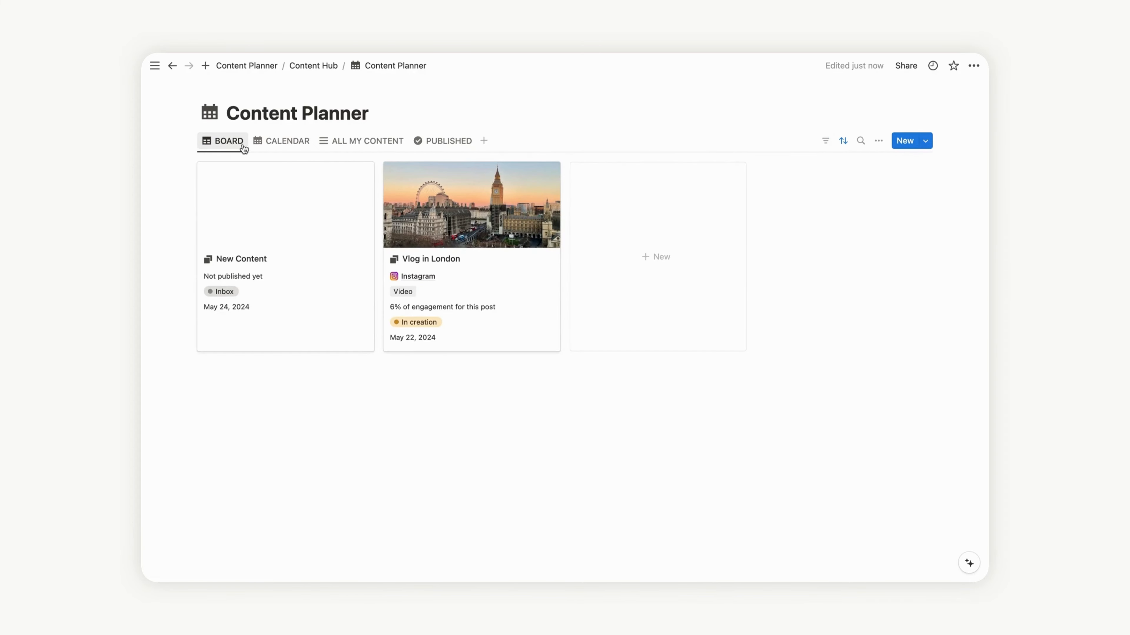
{"action": "left_click", "coordinate": [491, 274]}
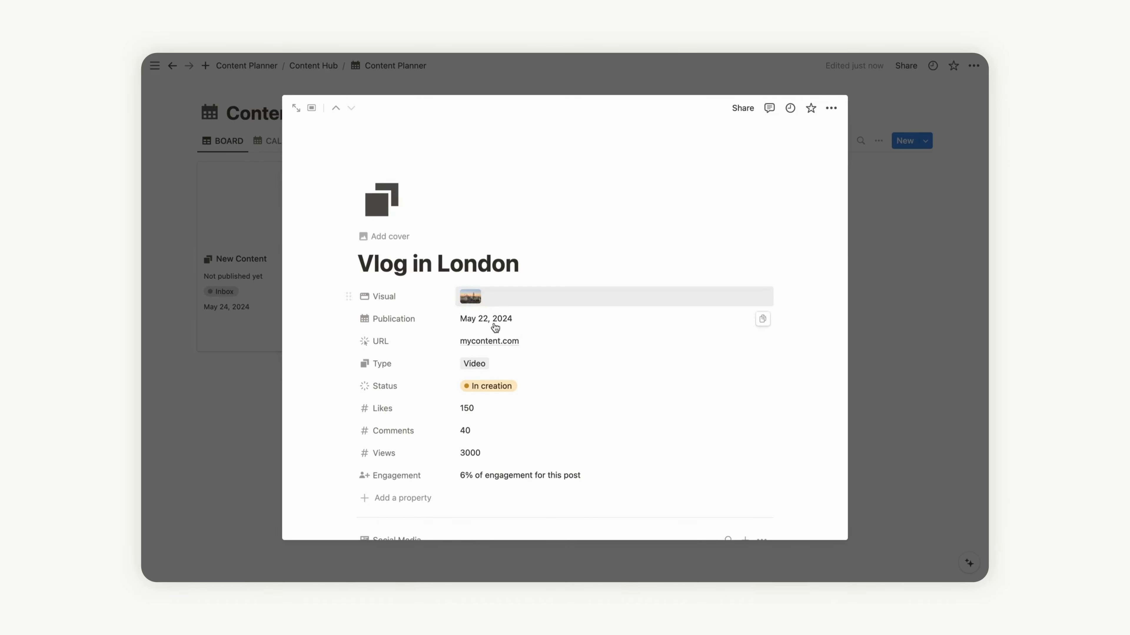
{"action": "left_click", "coordinate": [494, 385]}
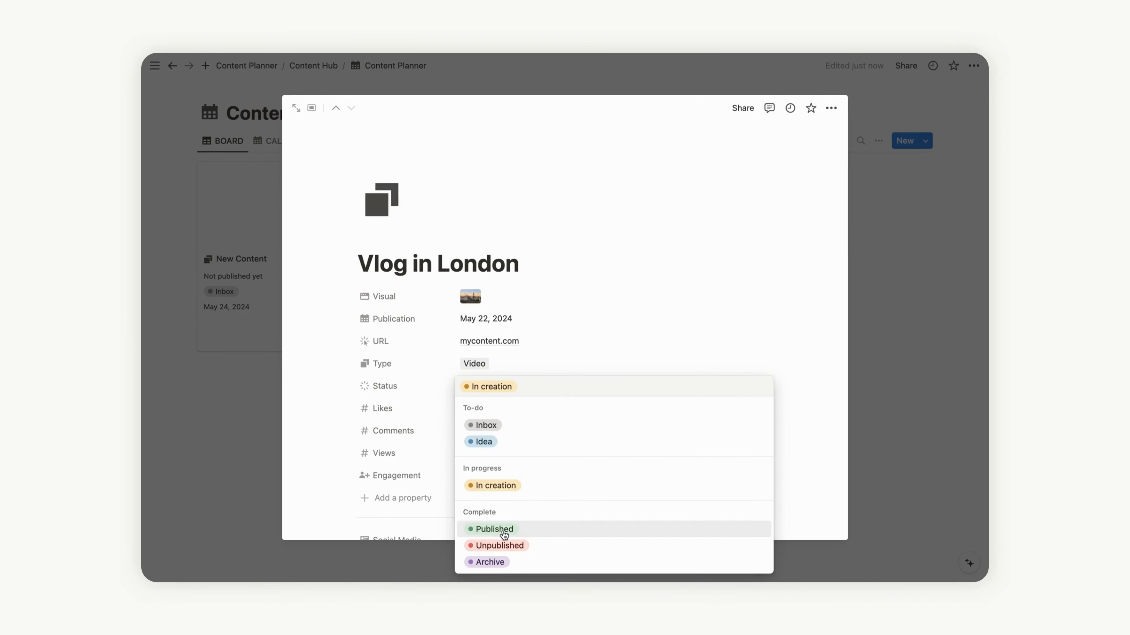
{"action": "left_click", "coordinate": [494, 529]}
{"action": "left_click", "coordinate": [257, 412]}
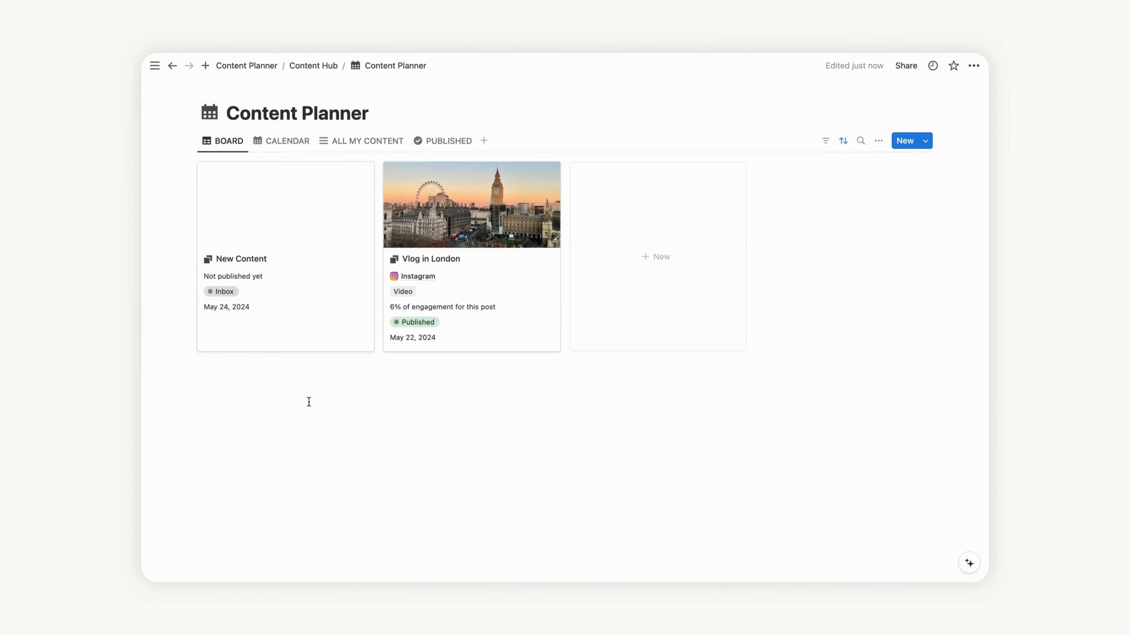
{"action": "left_click", "coordinate": [435, 139]}
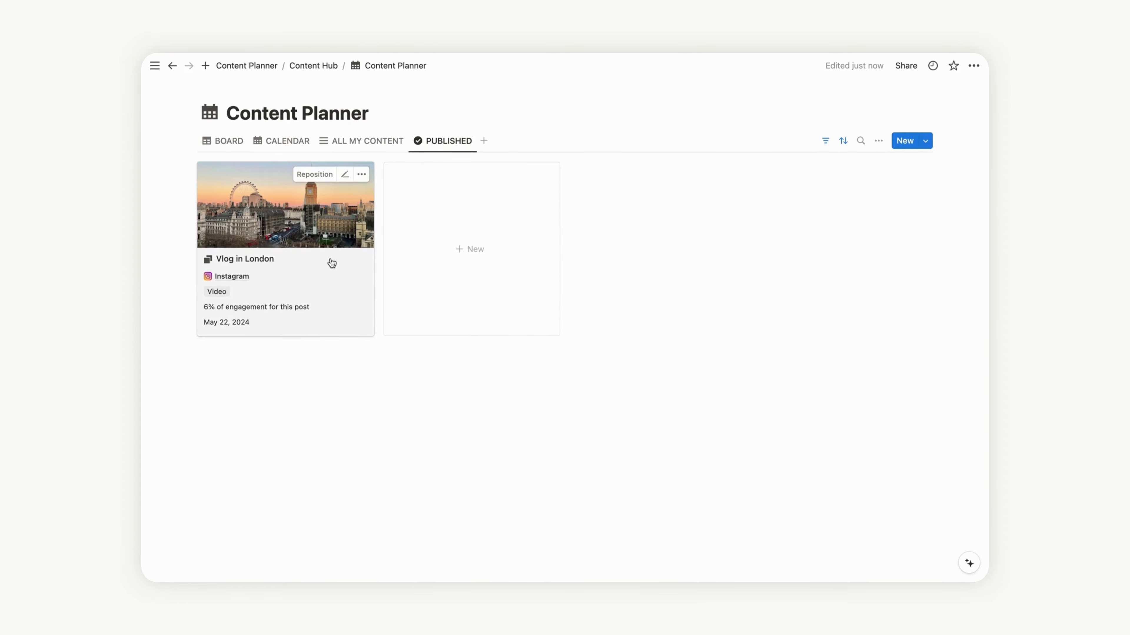
Step: Duplicate the BOARD view, name the copy UNPUBLISHED and give it the plain X icon
{"action": "right_click", "coordinate": [223, 141]}
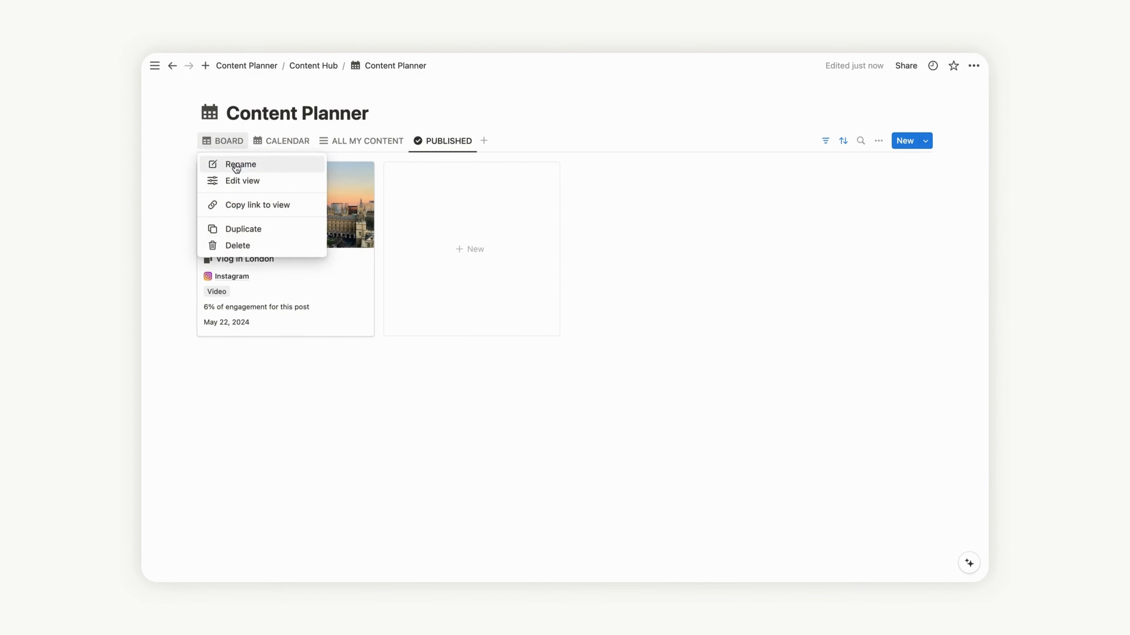
{"action": "left_click", "coordinate": [254, 230]}
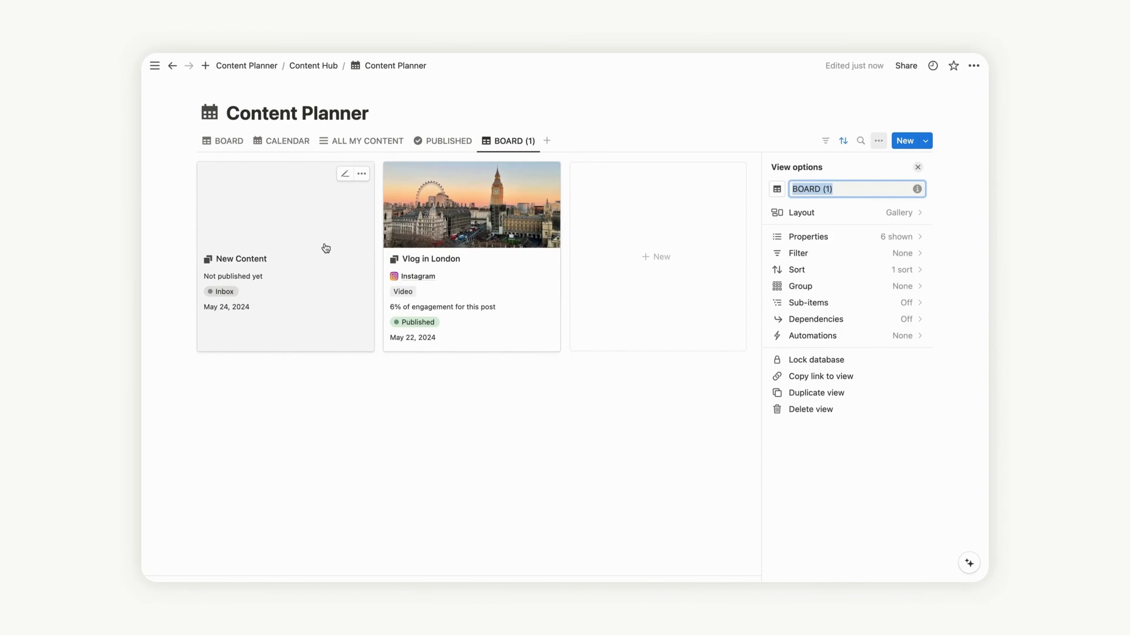
{"action": "type", "text": "UNPUBLISHED"}
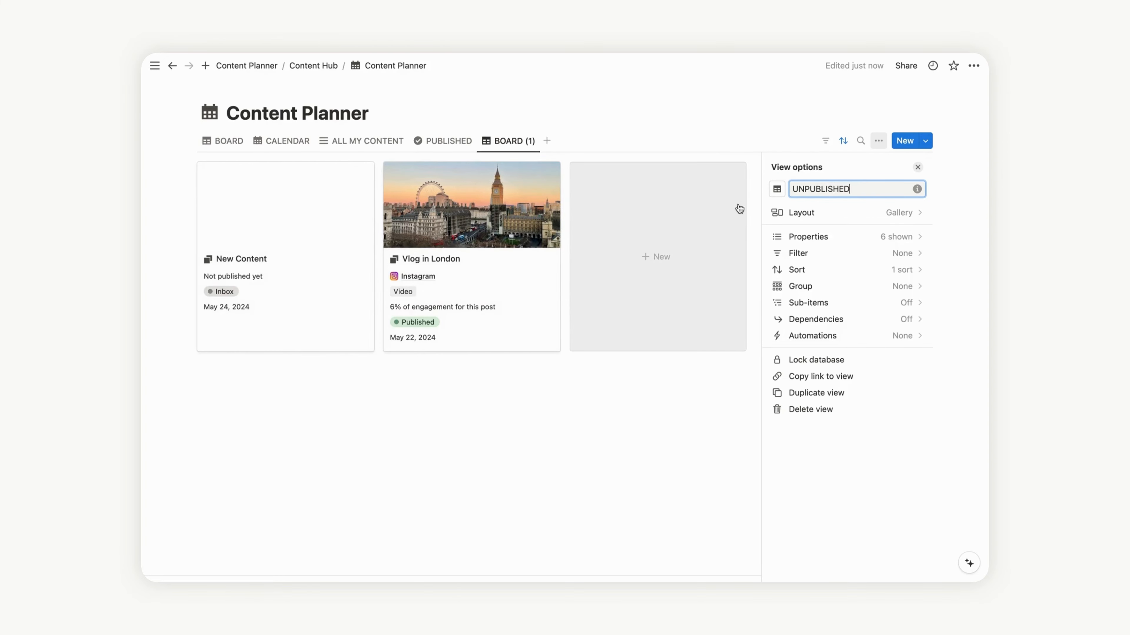
{"action": "left_click", "coordinate": [776, 190]}
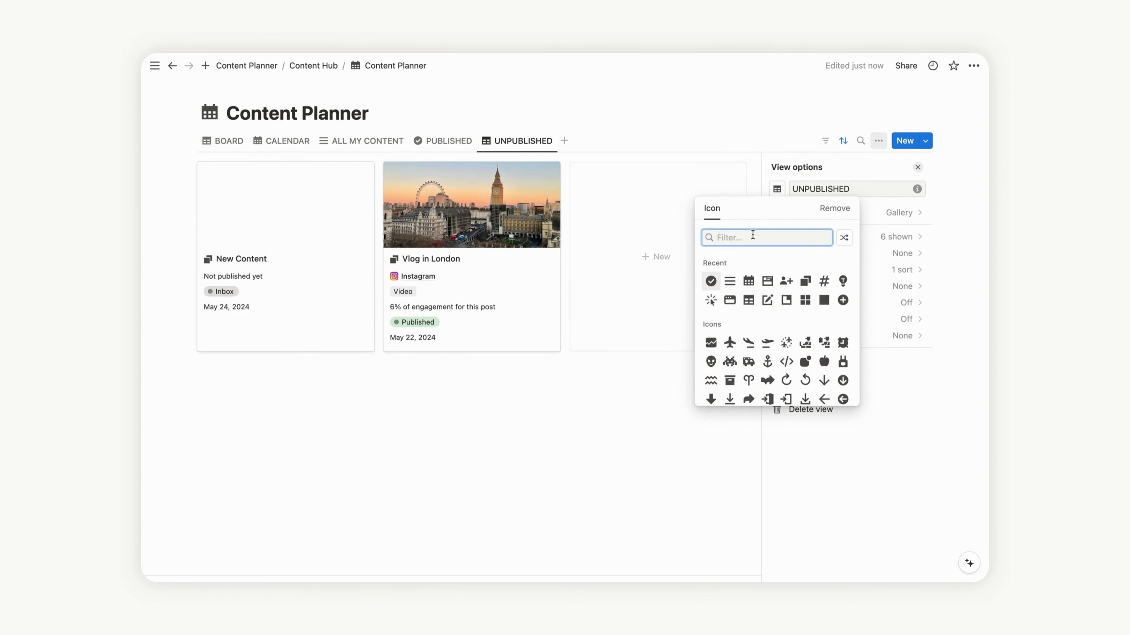
{"action": "scroll", "coordinate": [786, 338], "scroll_direction": "down", "scroll_amount": 15}
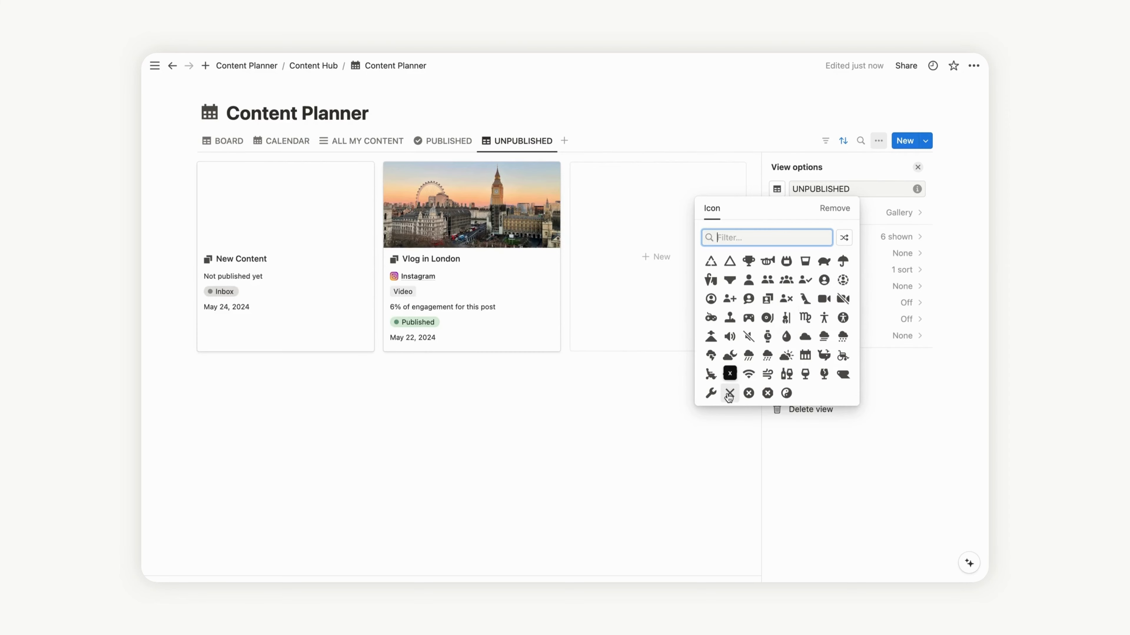
{"action": "left_click", "coordinate": [729, 394]}
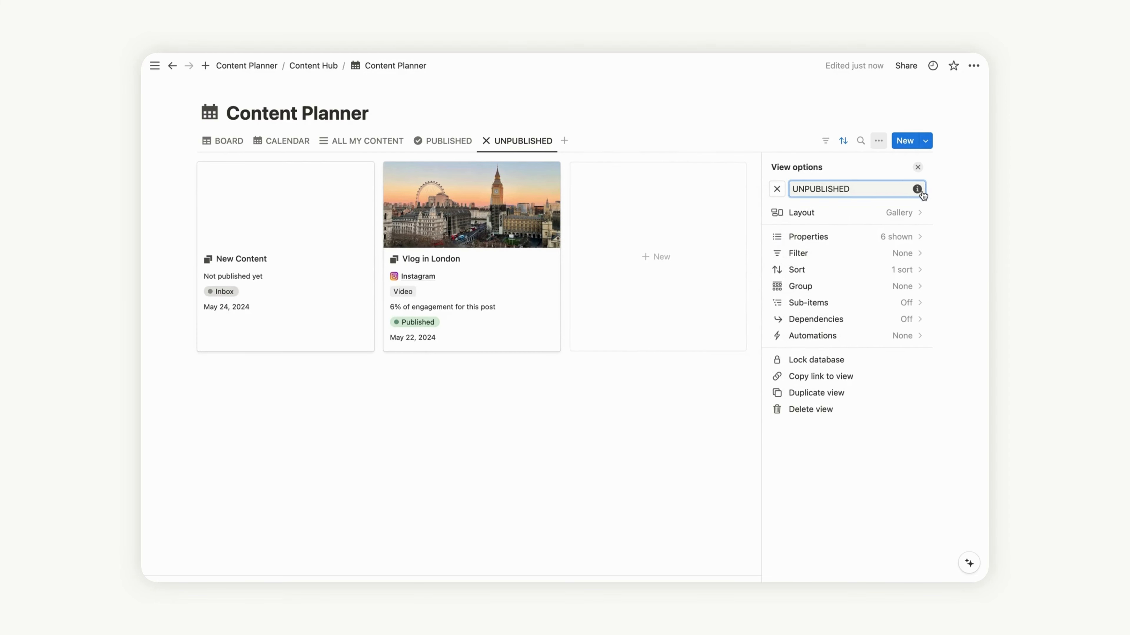
{"action": "left_click", "coordinate": [918, 168]}
Step: Filter the UNPUBLISHED view to entries whose Status is Unpublished and collapse the filter settings
{"action": "left_click", "coordinate": [826, 141]}
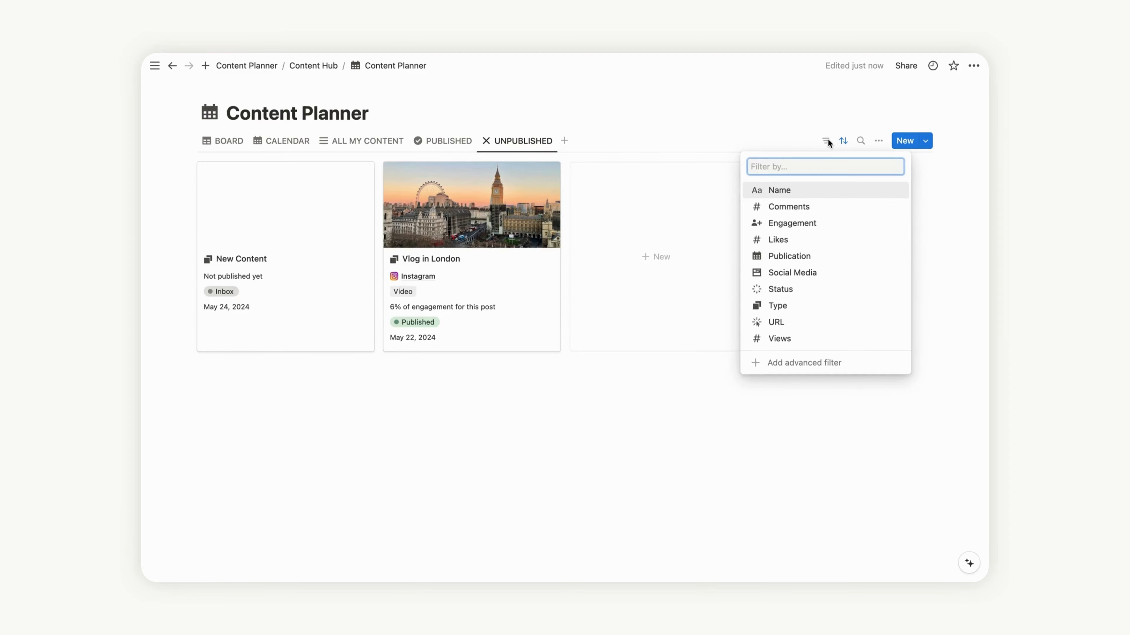
{"action": "left_click", "coordinate": [807, 290]}
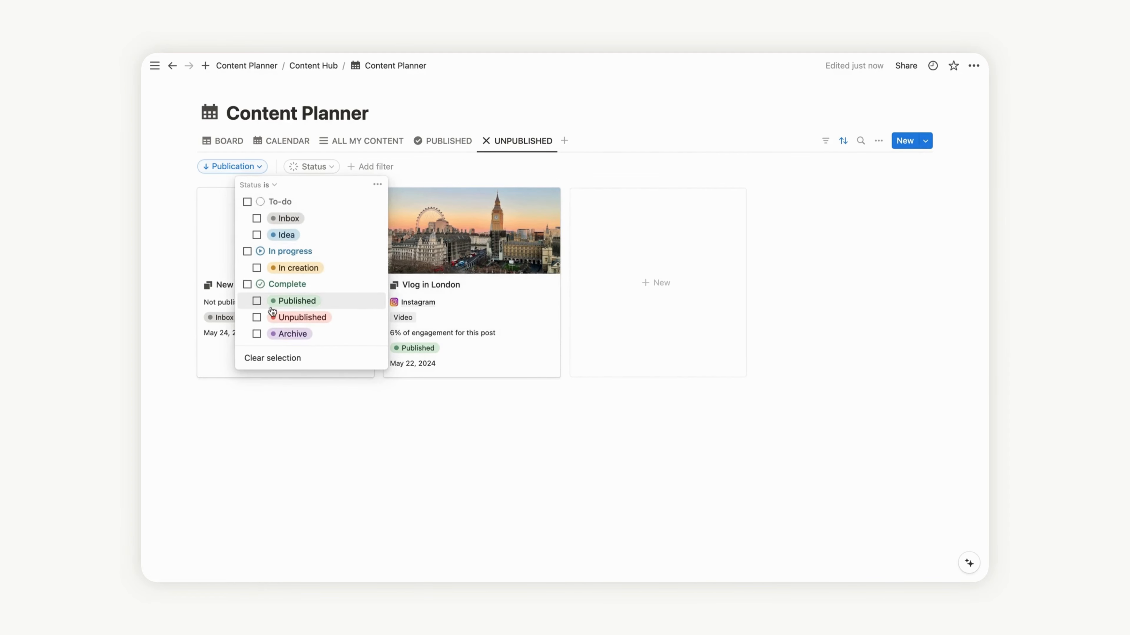
{"action": "left_click", "coordinate": [256, 317]}
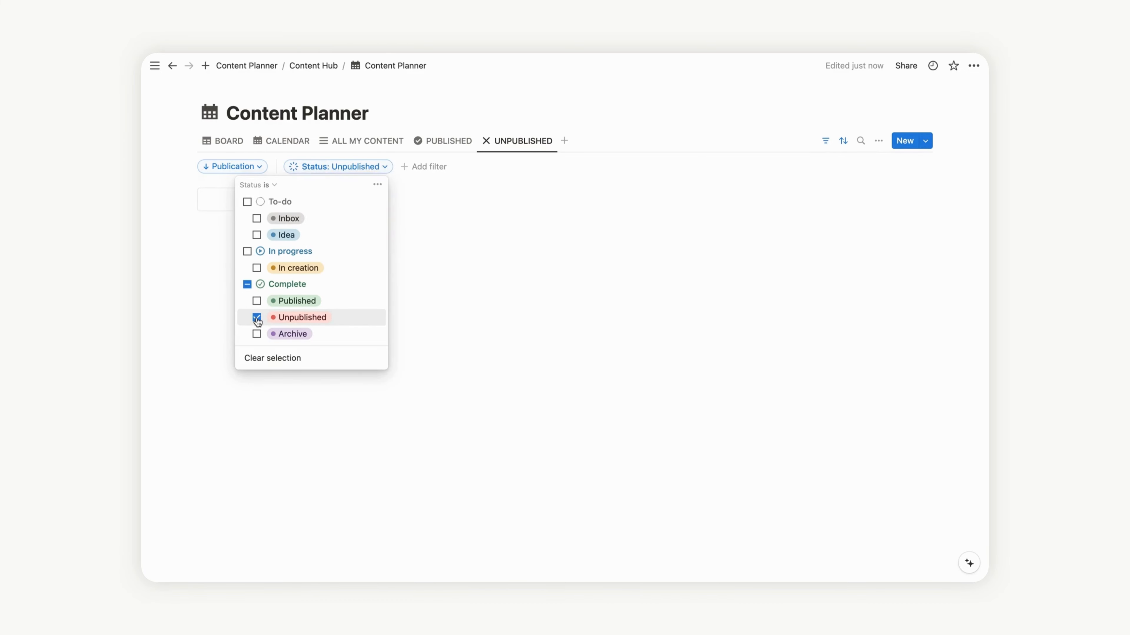
{"action": "left_click", "coordinate": [827, 143]}
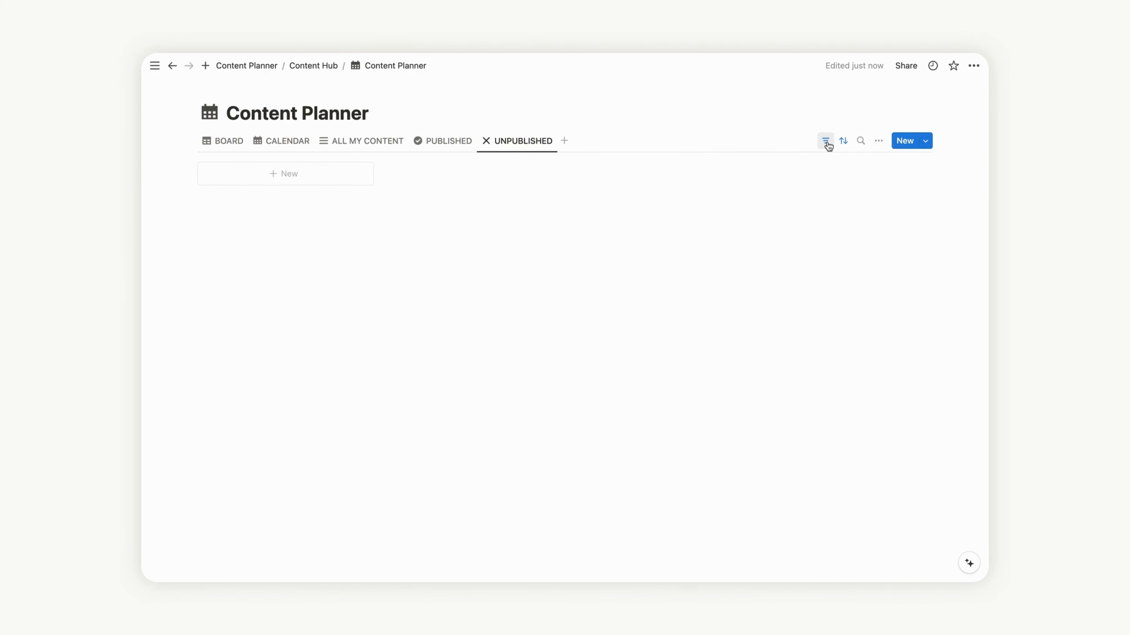
Step: Add a new Board-layout view named PROGRESS with the three-column icon
{"action": "left_click", "coordinate": [565, 142]}
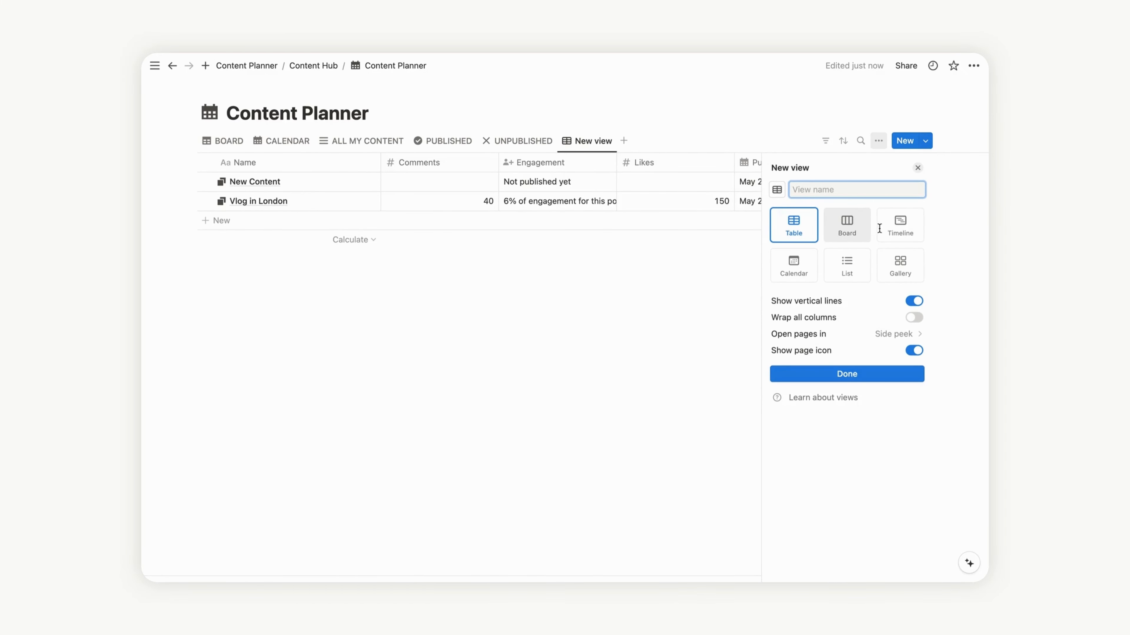
{"action": "left_click", "coordinate": [844, 222]}
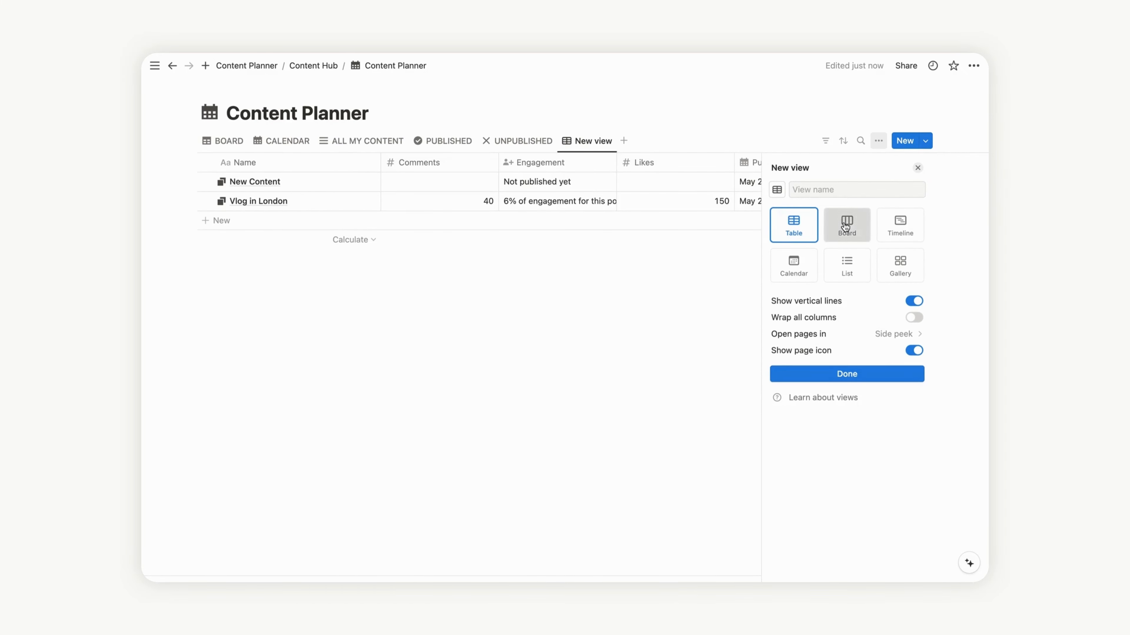
{"action": "left_click", "coordinate": [777, 189]}
{"action": "type", "text": "colu"}
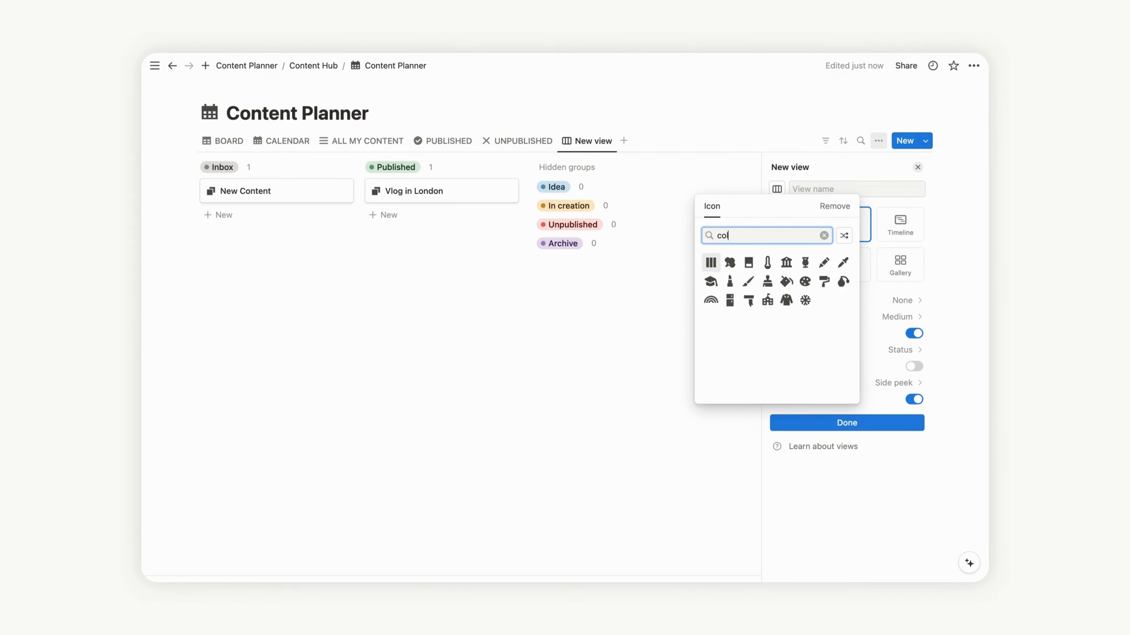
{"action": "left_click", "coordinate": [711, 263]}
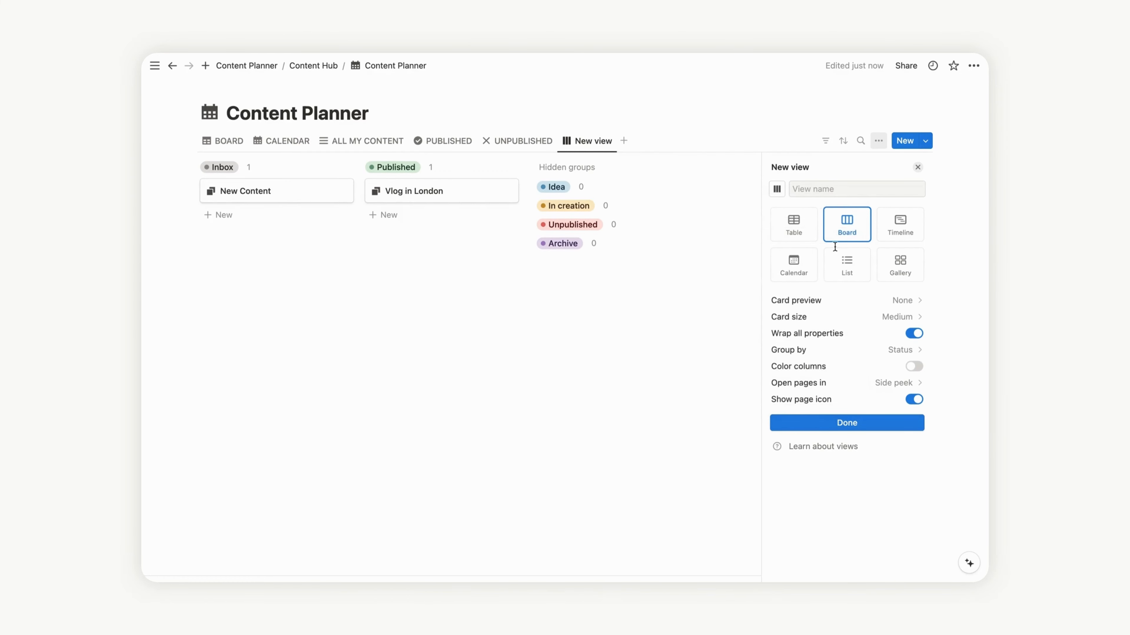
{"action": "left_click", "coordinate": [812, 191]}
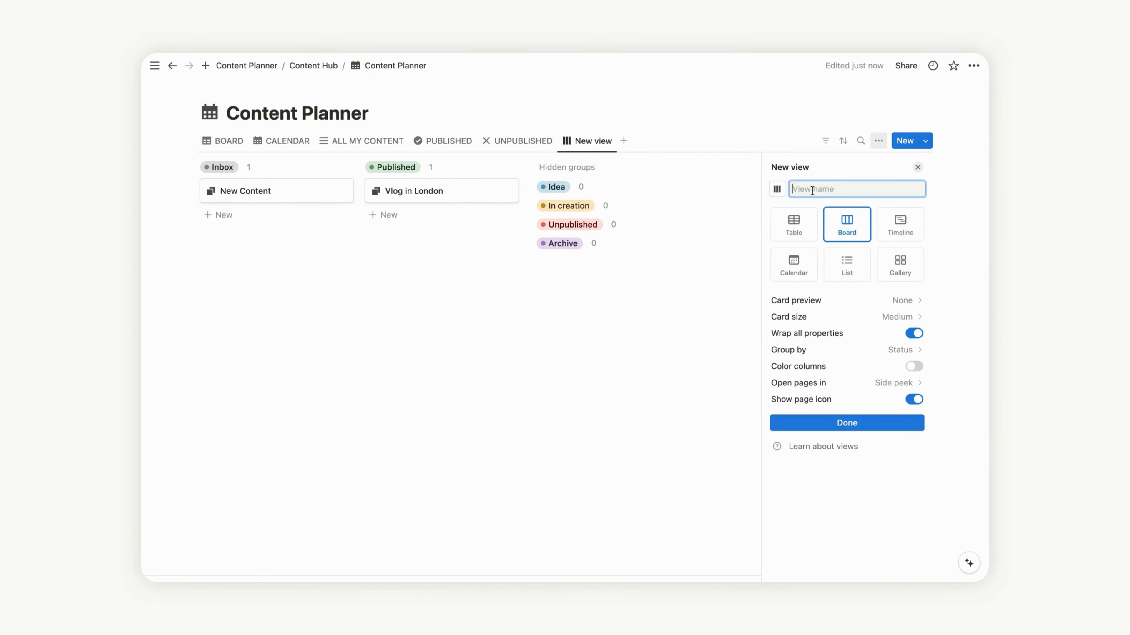
{"action": "type", "text": "PROGRESS"}
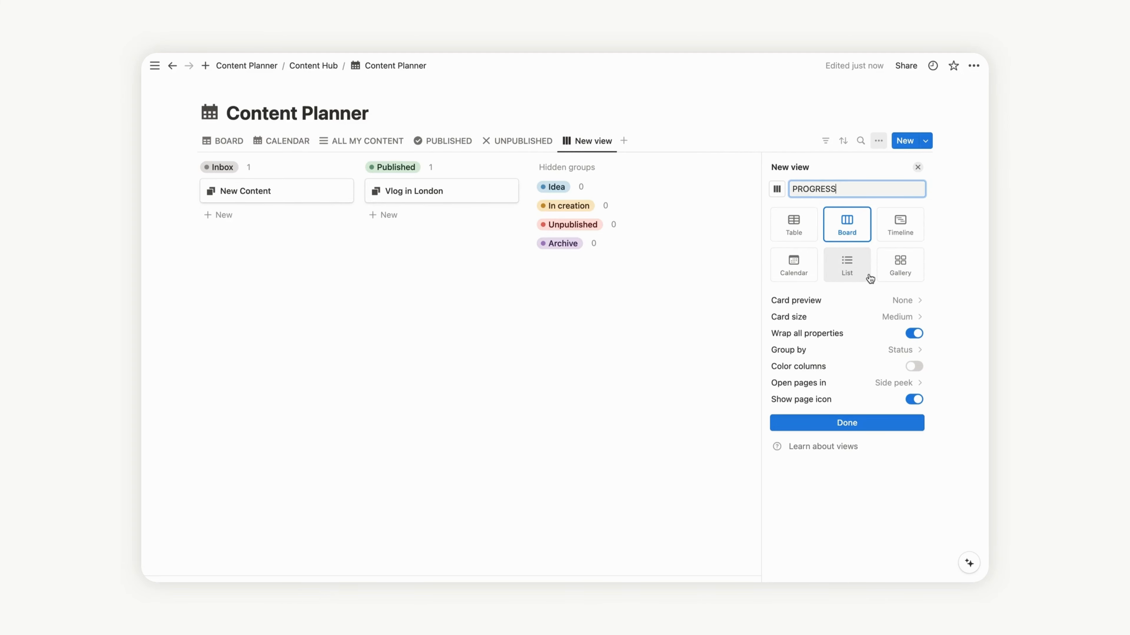
{"action": "left_click", "coordinate": [859, 429]}
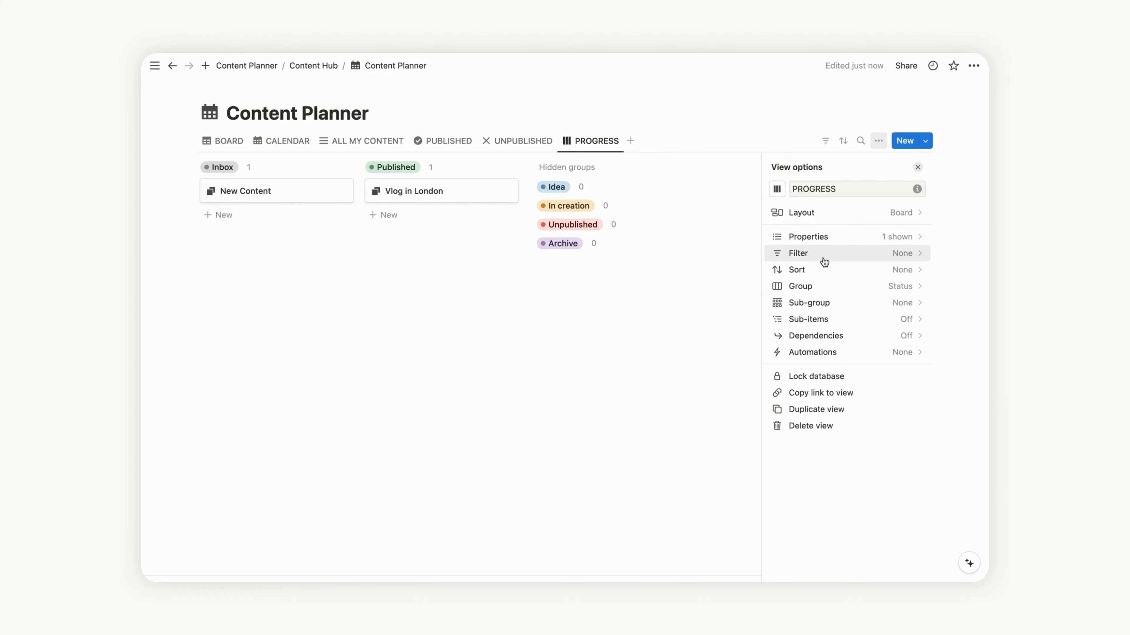
Step: Show the Type and Engagement properties on the cards of the PROGRESS view
{"action": "left_click", "coordinate": [821, 240]}
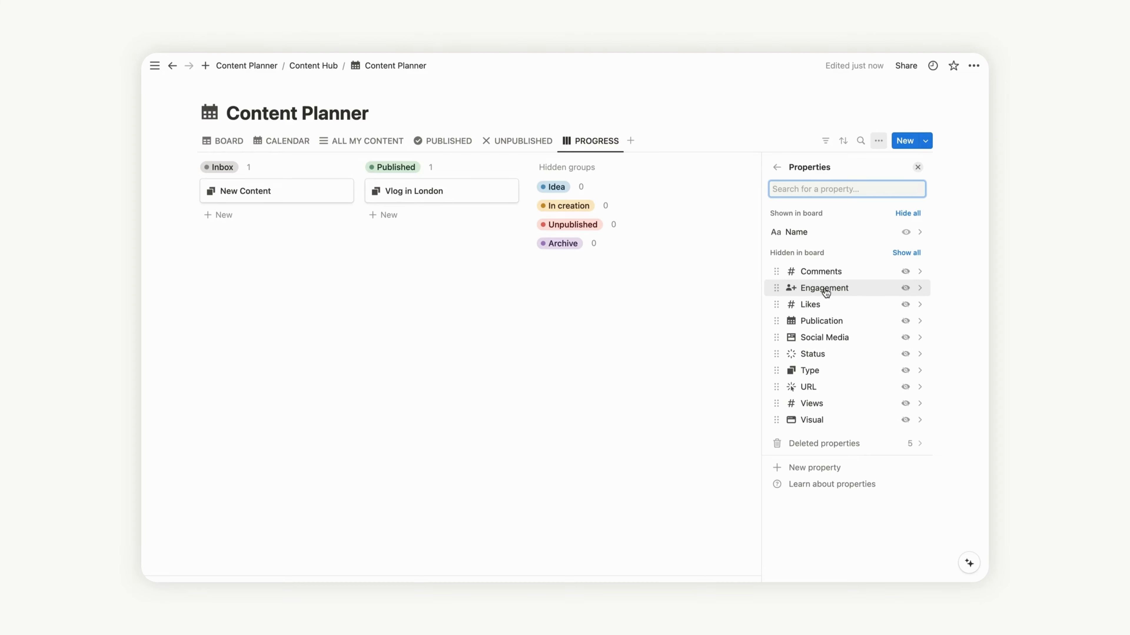
{"action": "left_click", "coordinate": [905, 372]}
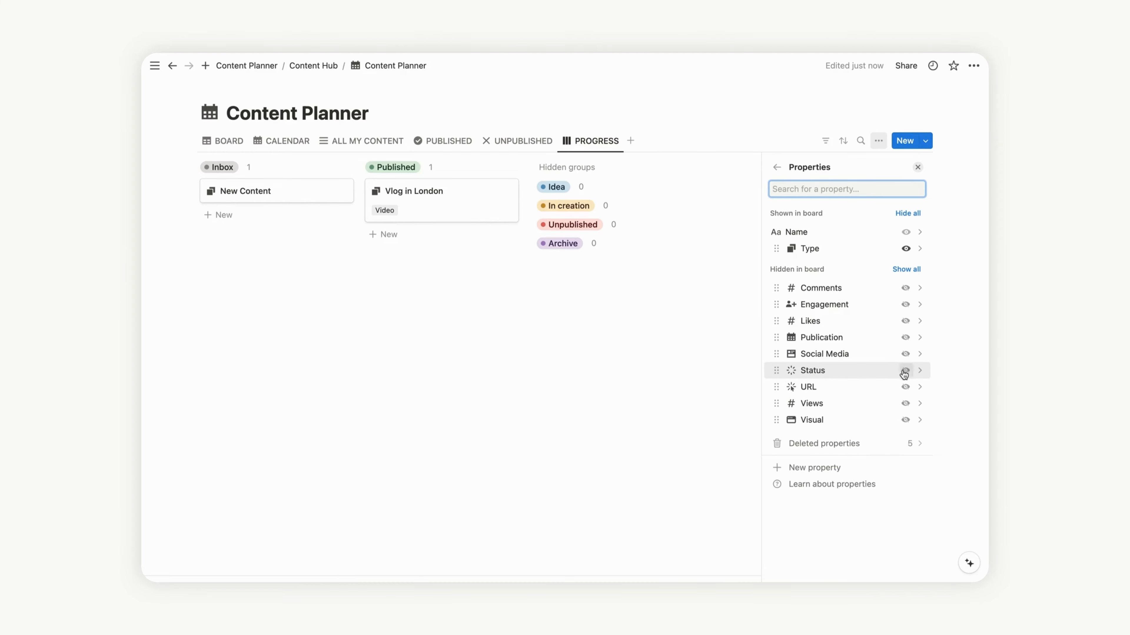
{"action": "left_click", "coordinate": [905, 306]}
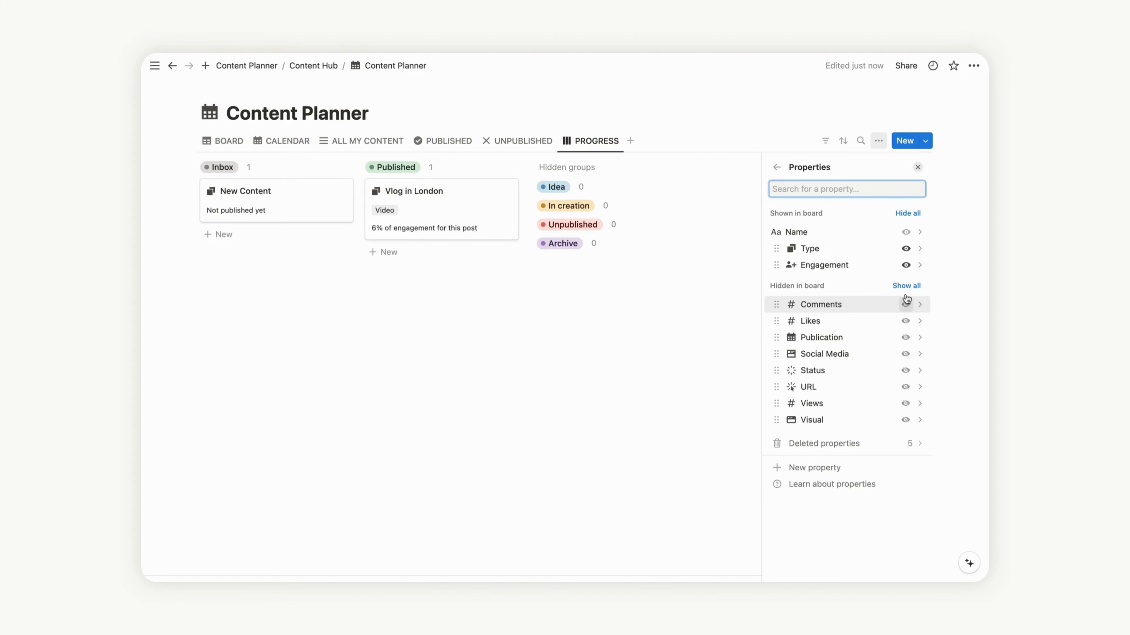
{"action": "left_click", "coordinate": [777, 168]}
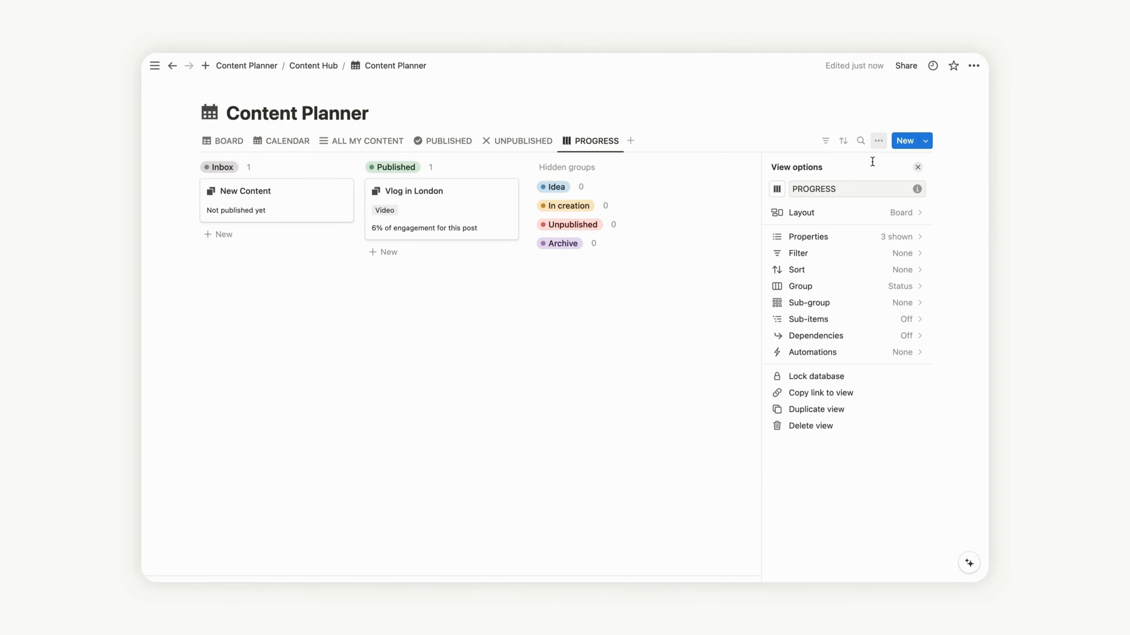
Step: Make all Status groups visible in the PROGRESS view except Archive, which is hidden
{"action": "left_click", "coordinate": [875, 287]}
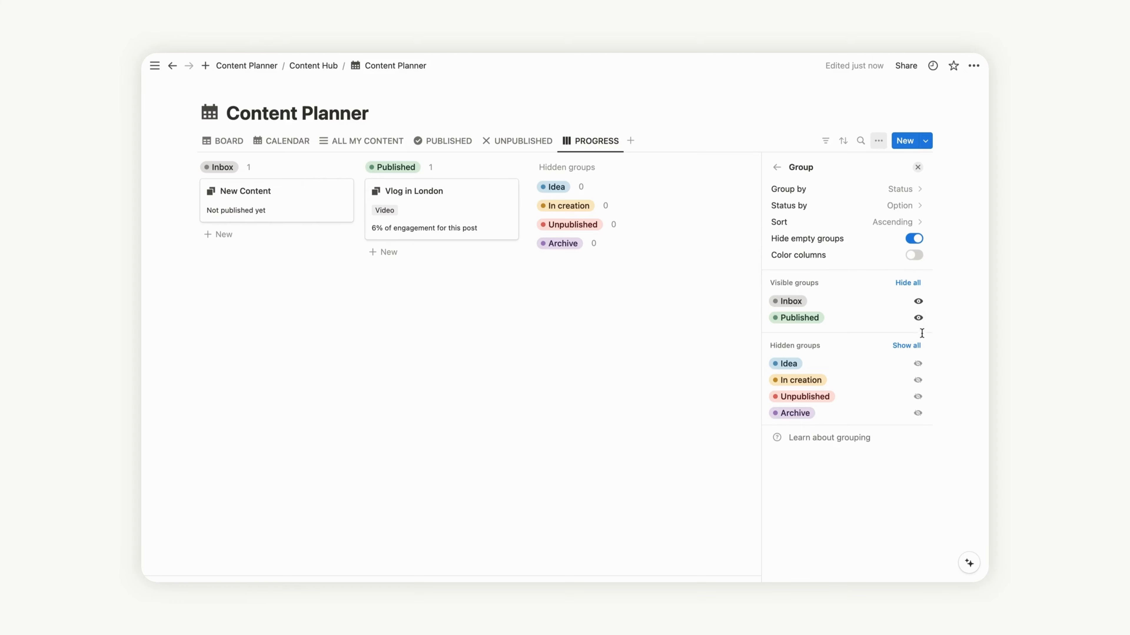
{"action": "left_click", "coordinate": [912, 346]}
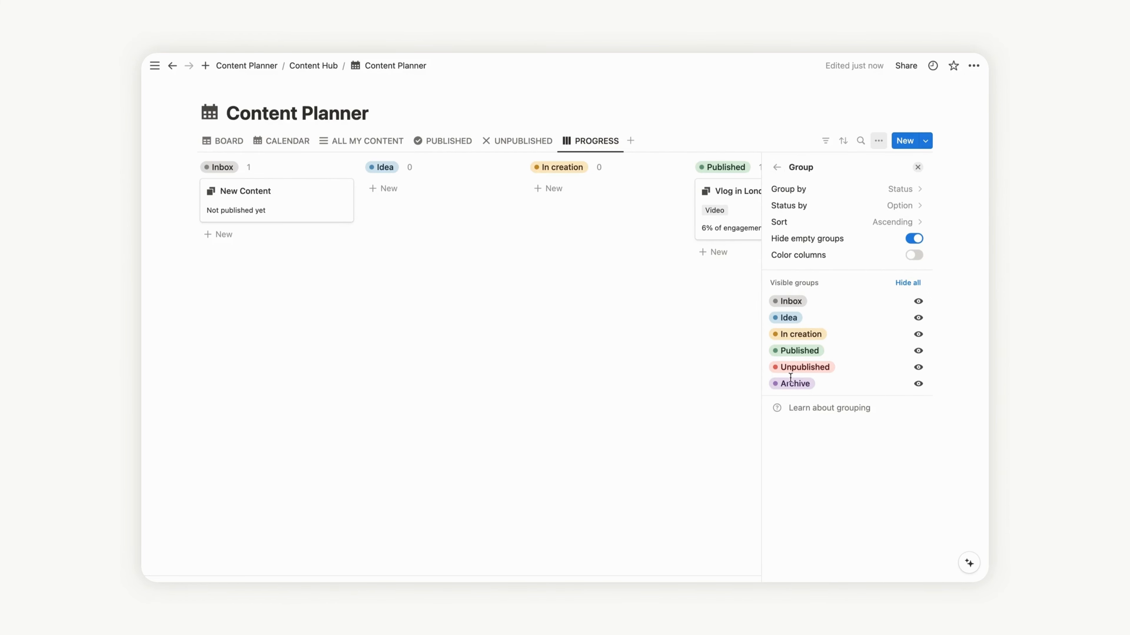
{"action": "left_click", "coordinate": [917, 384]}
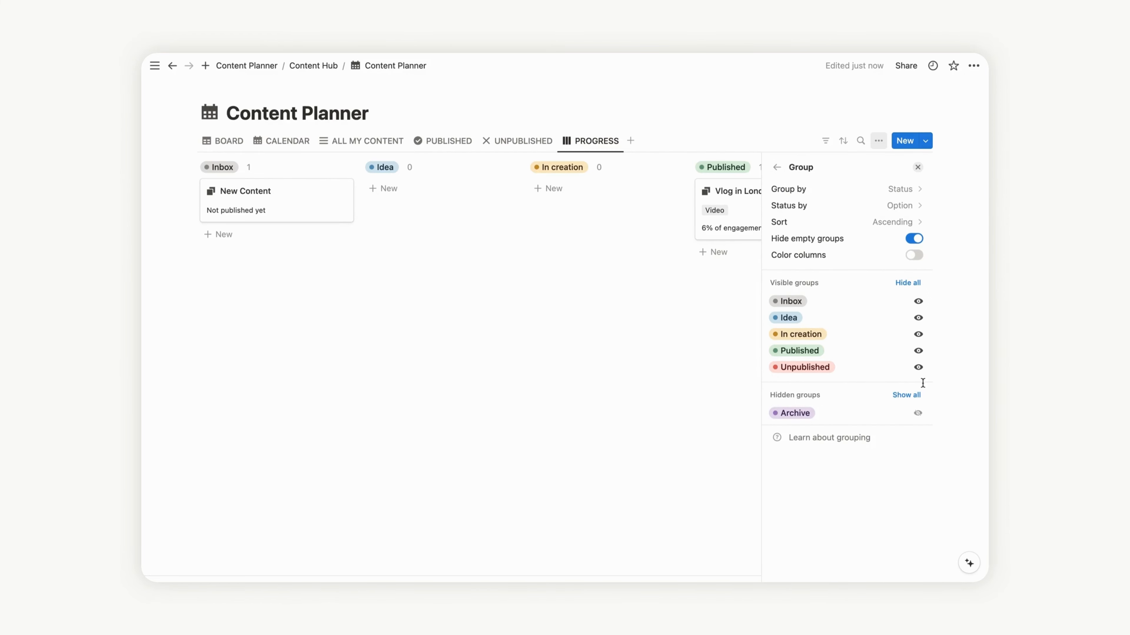
{"action": "left_click", "coordinate": [778, 168]}
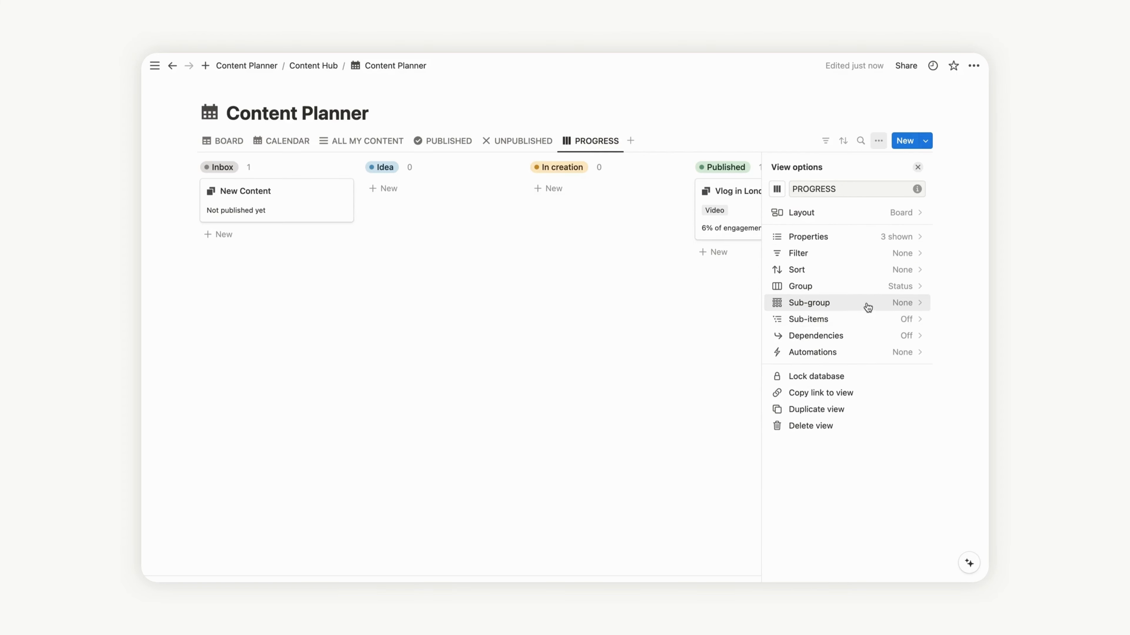
Step: Turn on coloured columns for the PROGRESS view's groups, close the view options and look across the board
{"action": "left_click", "coordinate": [866, 290]}
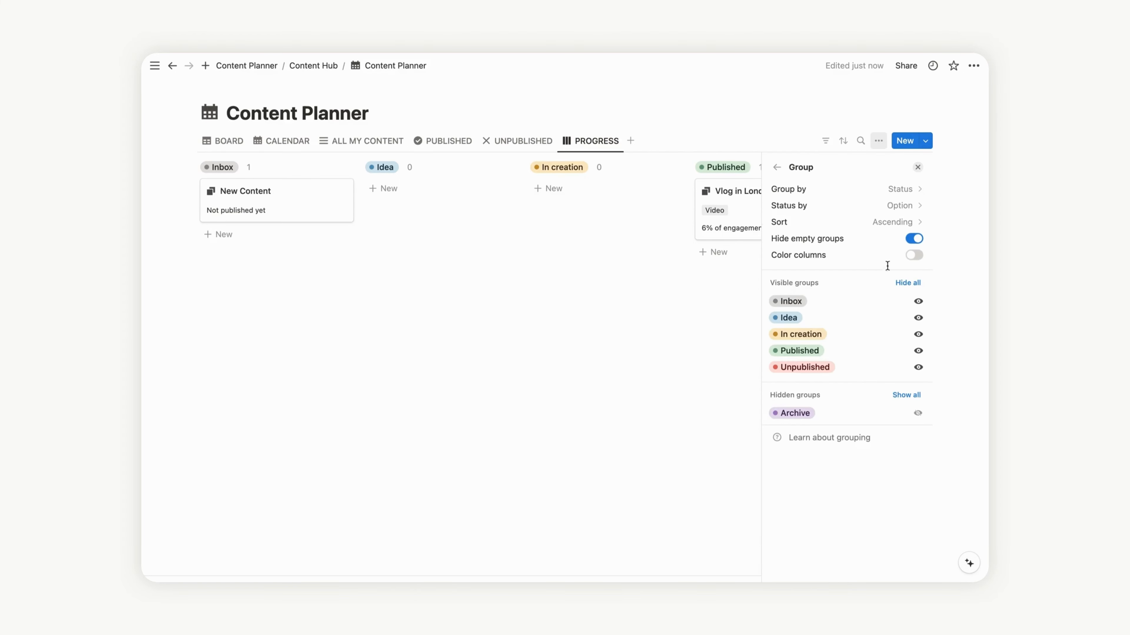
{"action": "left_click", "coordinate": [914, 255]}
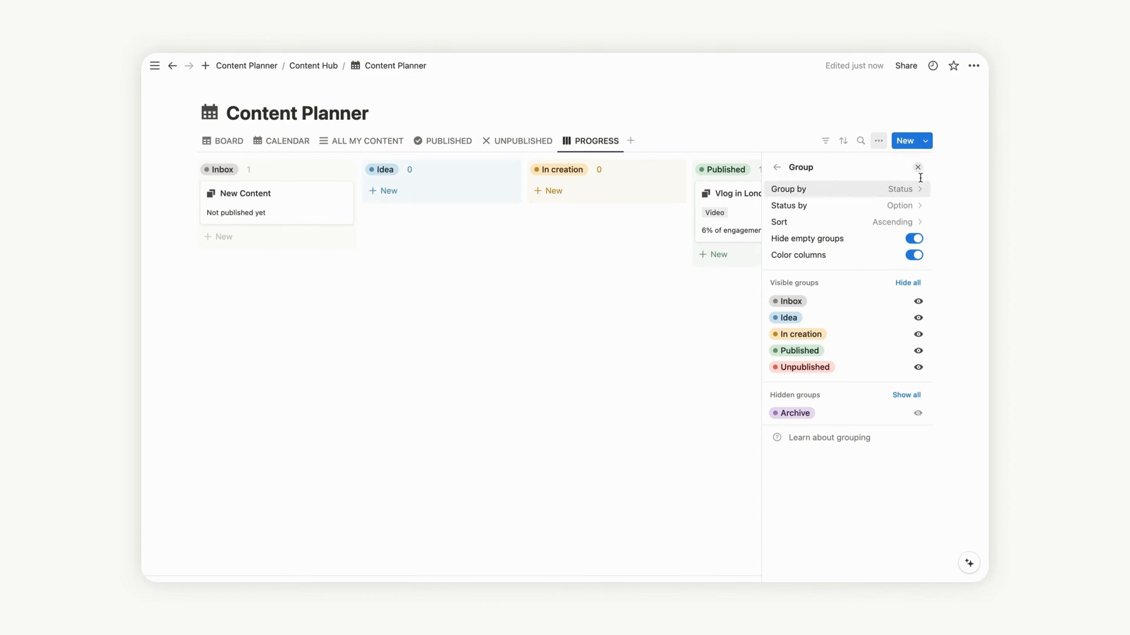
{"action": "left_click", "coordinate": [917, 168]}
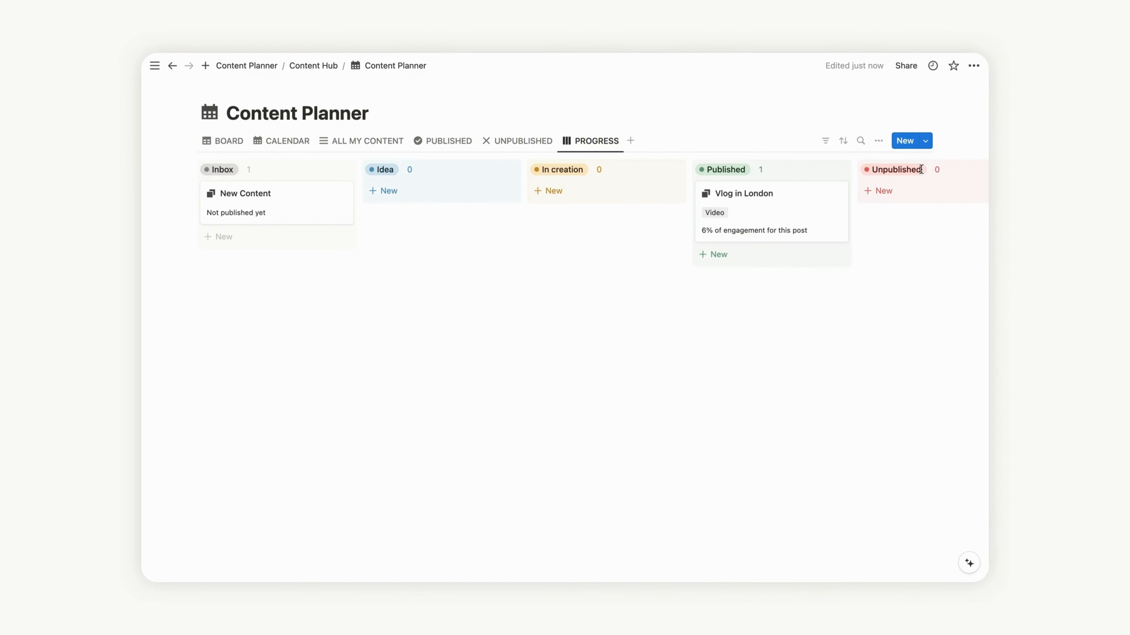
{"action": "scroll", "coordinate": [879, 225], "scroll_direction": "right", "scroll_amount": 3}
{"action": "scroll", "coordinate": [879, 225], "scroll_direction": "left", "scroll_amount": 3}
Step: Duplicate the BOARD view, name the copy ARCHIVE and give it the archive-box icon
{"action": "right_click", "coordinate": [224, 140]}
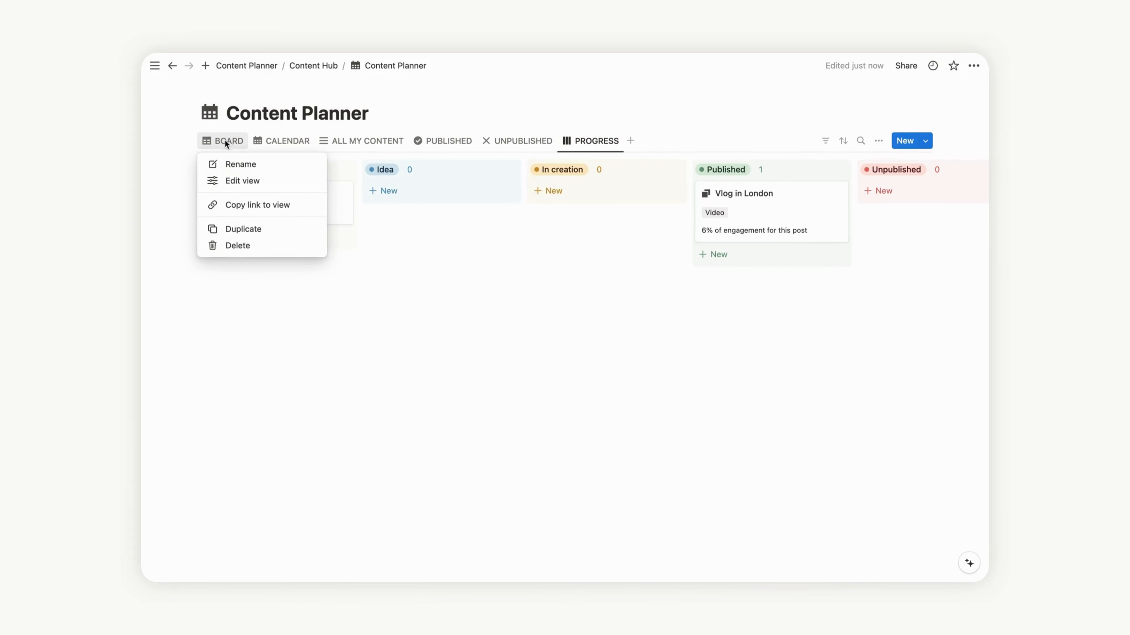
{"action": "left_click", "coordinate": [252, 231]}
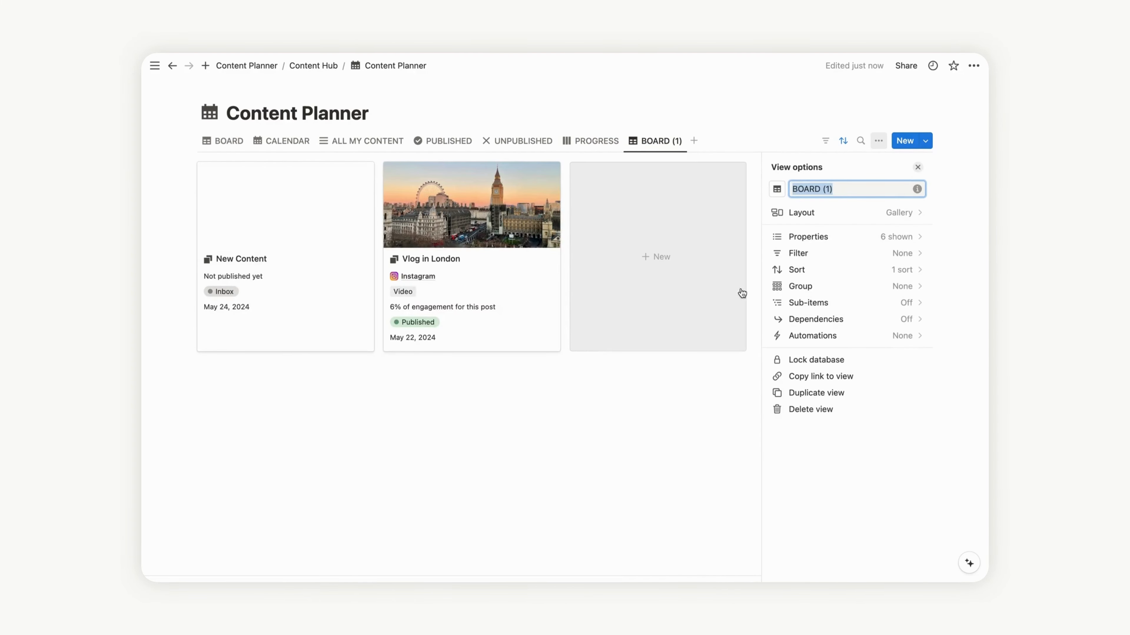
{"action": "type", "text": "ARCHIVE"}
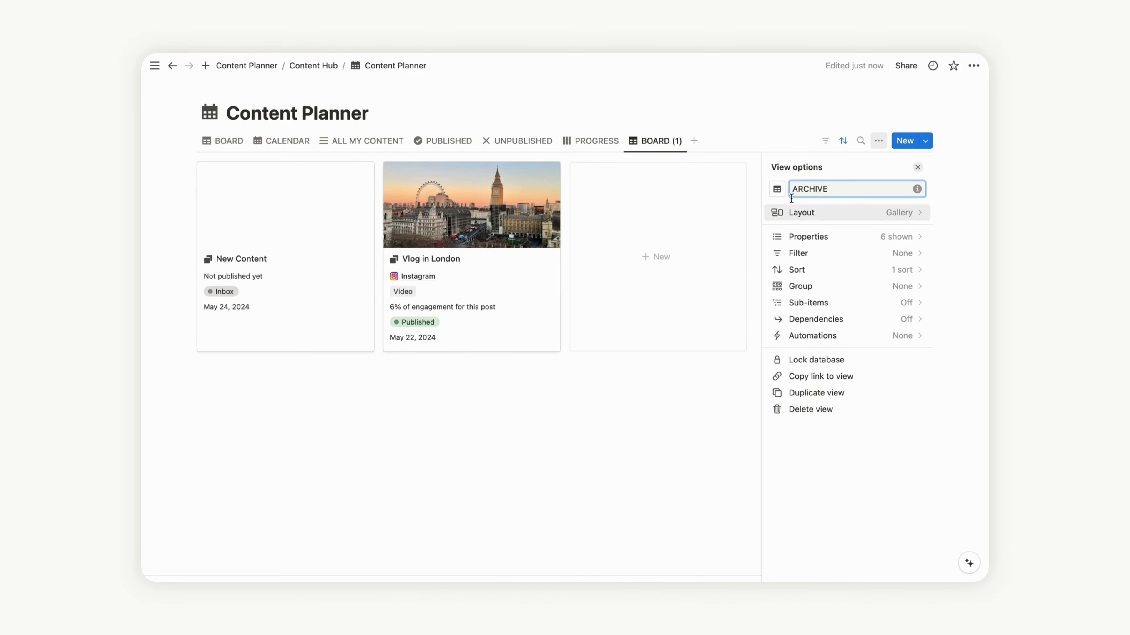
{"action": "left_click", "coordinate": [777, 188]}
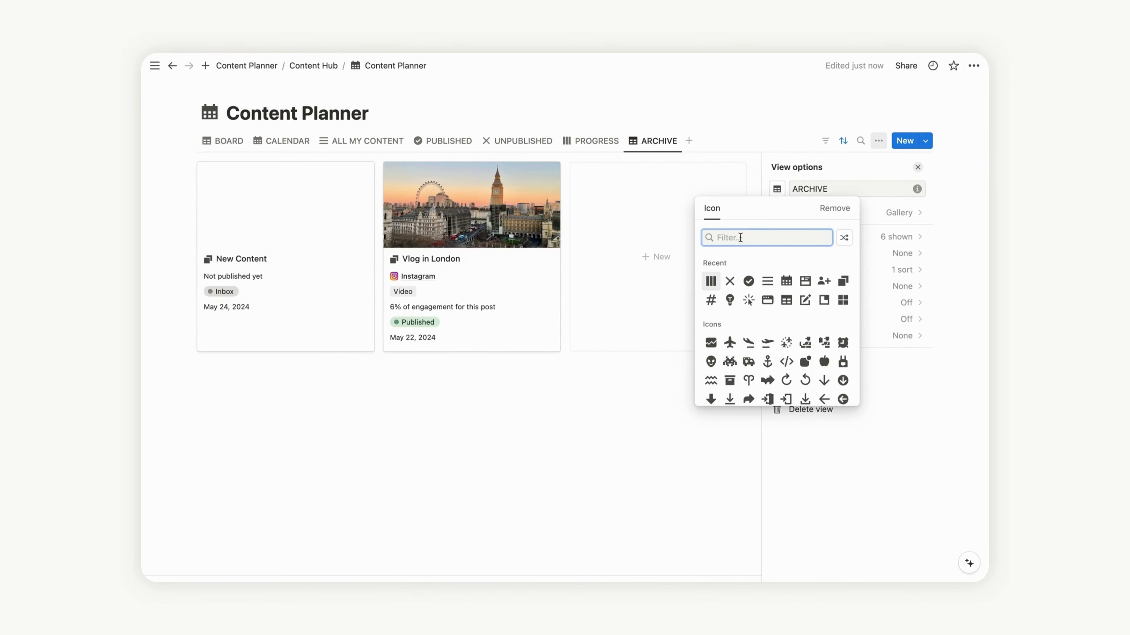
{"action": "type", "text": "arch"}
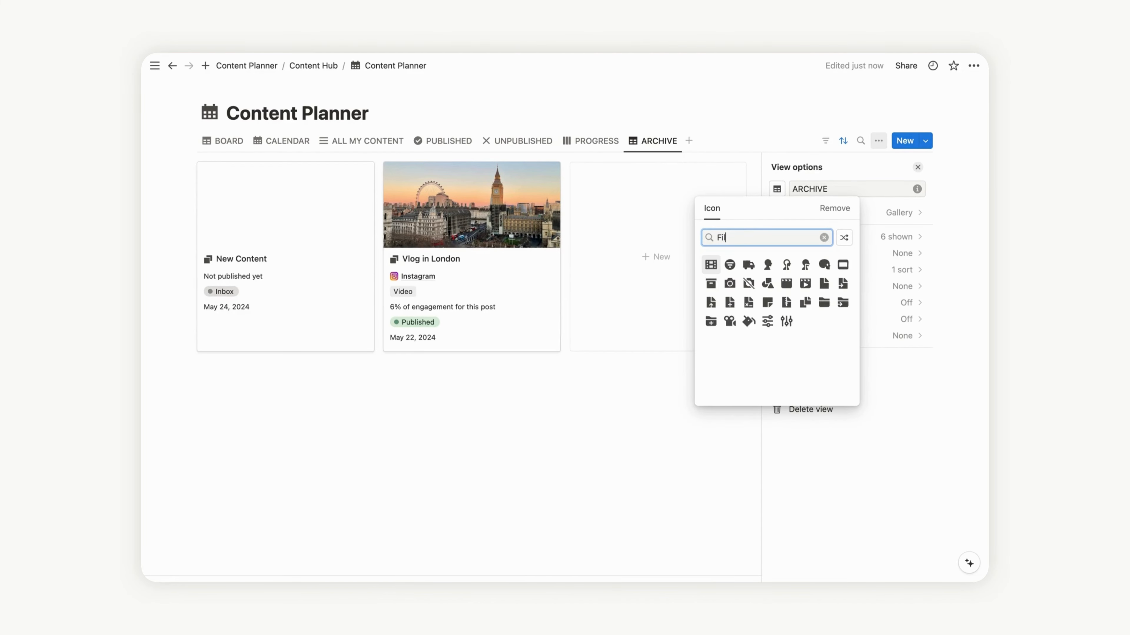
{"action": "left_click", "coordinate": [712, 265]}
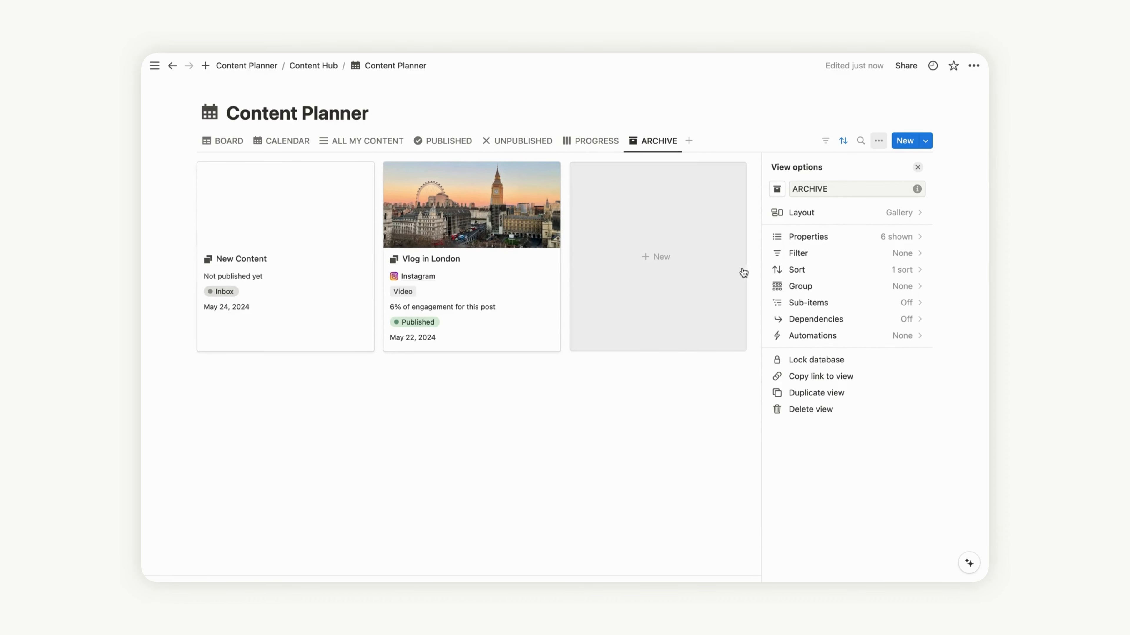
Step: Filter the ARCHIVE view to entries whose Status is Archive and collapse the filter row
{"action": "left_click", "coordinate": [824, 141]}
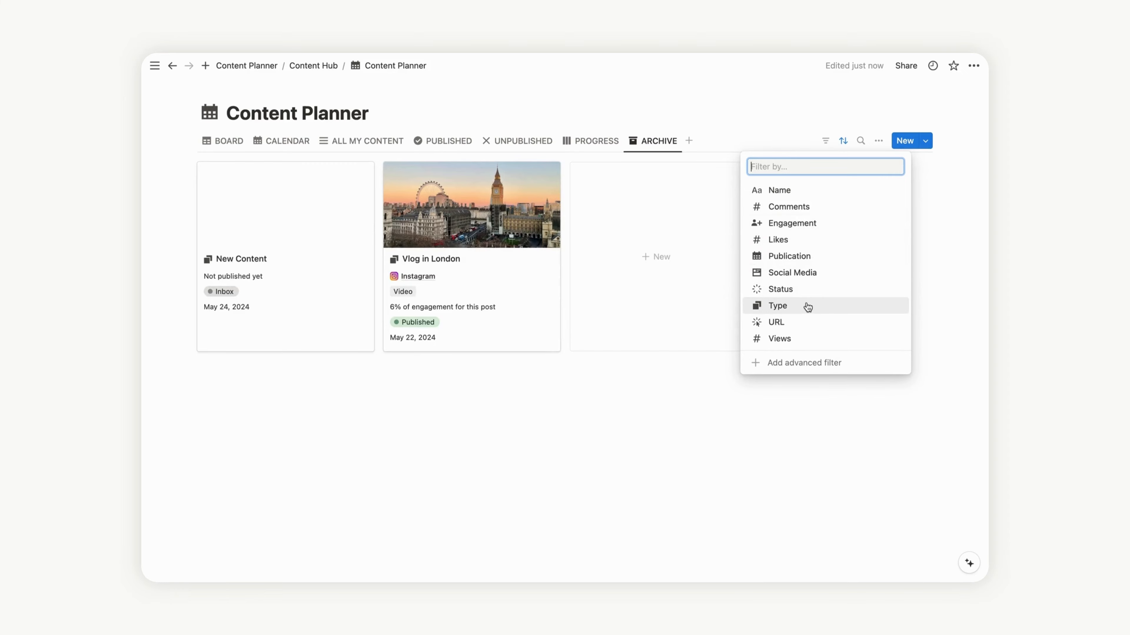
{"action": "left_click", "coordinate": [803, 289]}
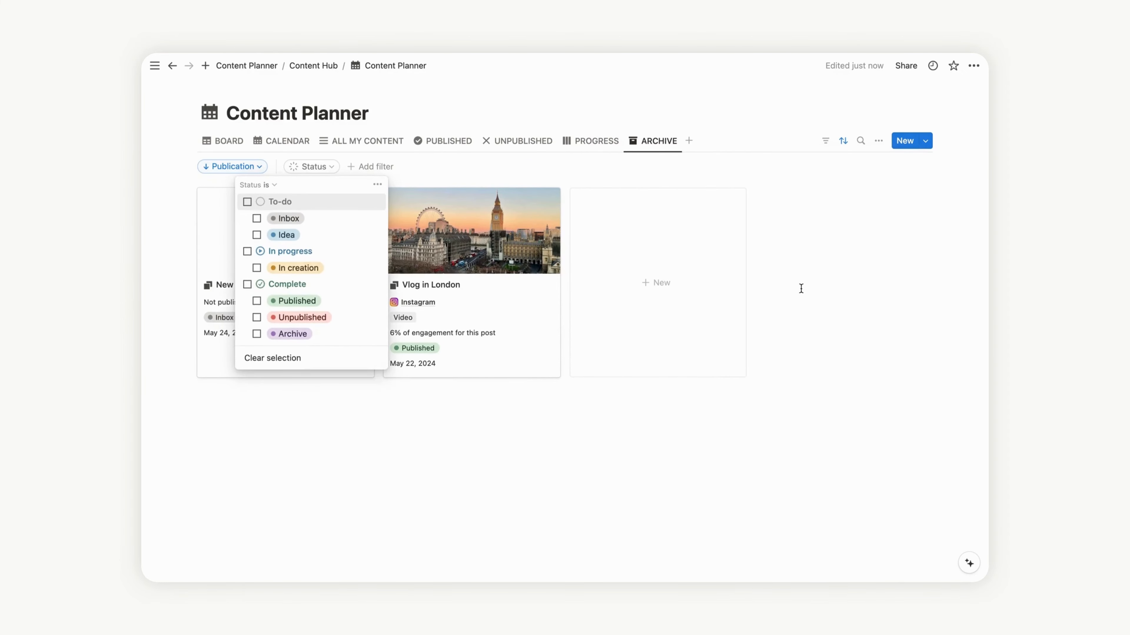
{"action": "left_click", "coordinate": [256, 334]}
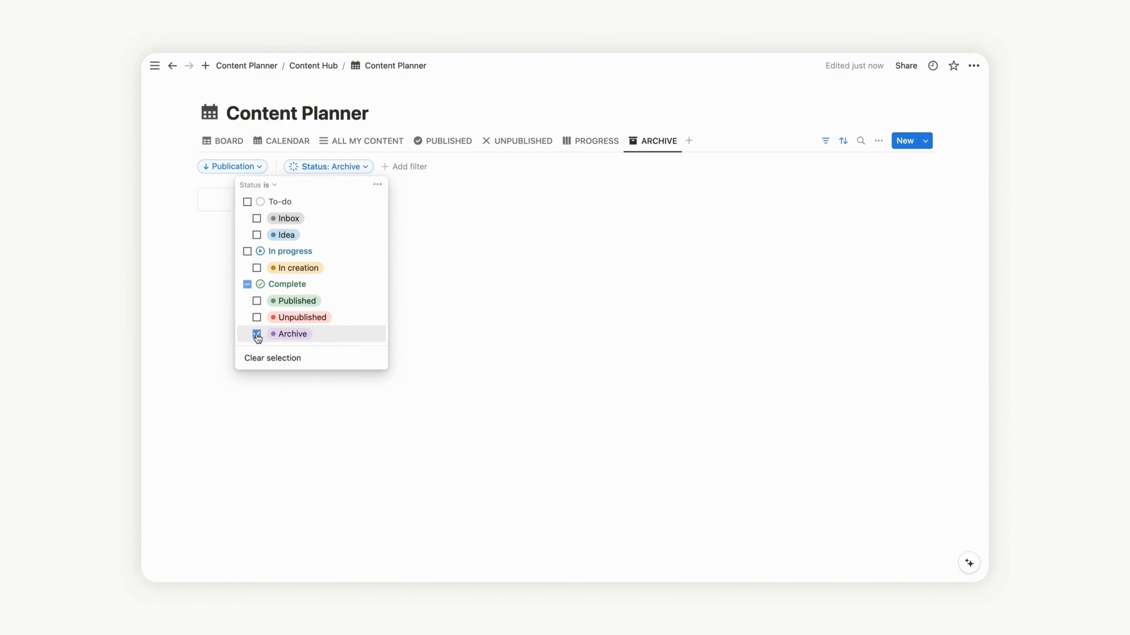
{"action": "left_click", "coordinate": [826, 143]}
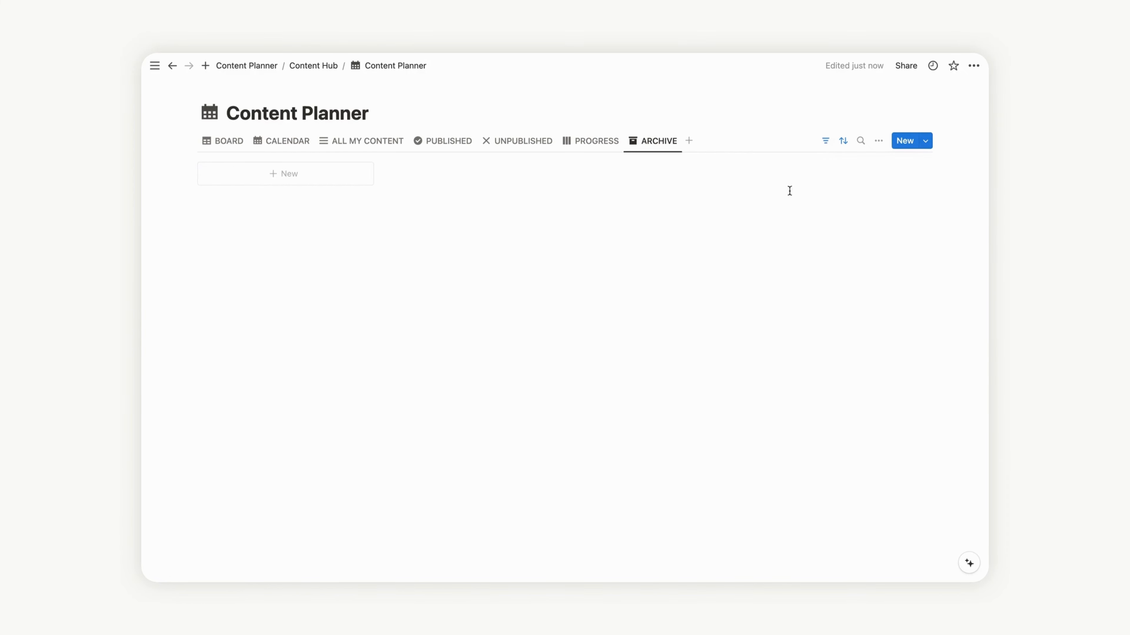
Step: Return to the BOARD view, go to the parent Content Planner page and give the Content Hub page the pencil-in-square icon
{"action": "left_click", "coordinate": [231, 150]}
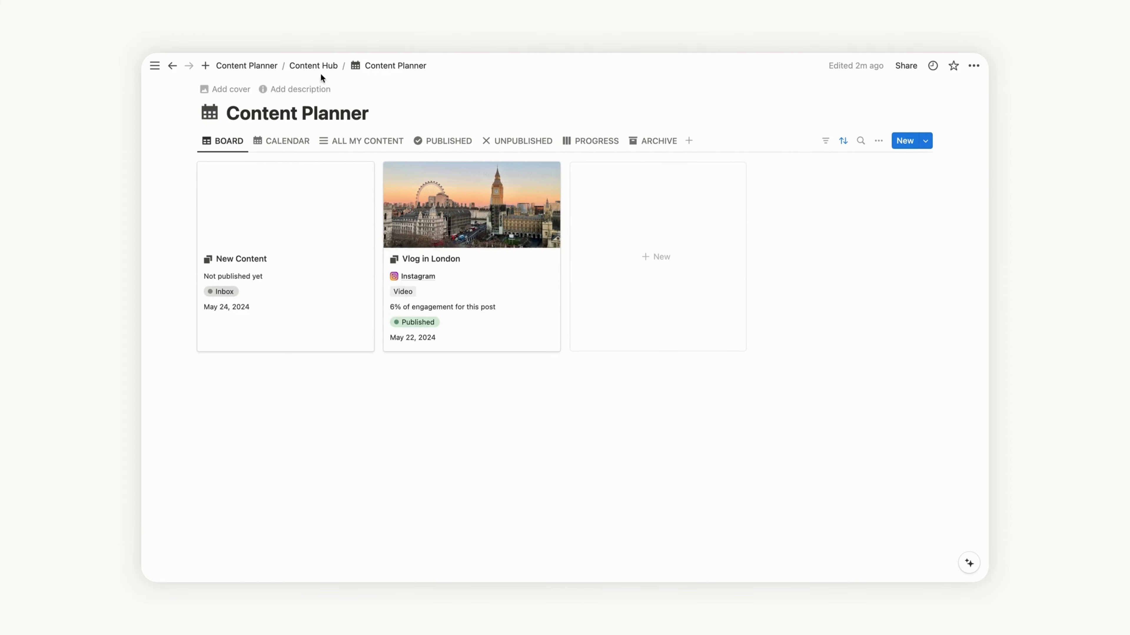
{"action": "left_click", "coordinate": [266, 68]}
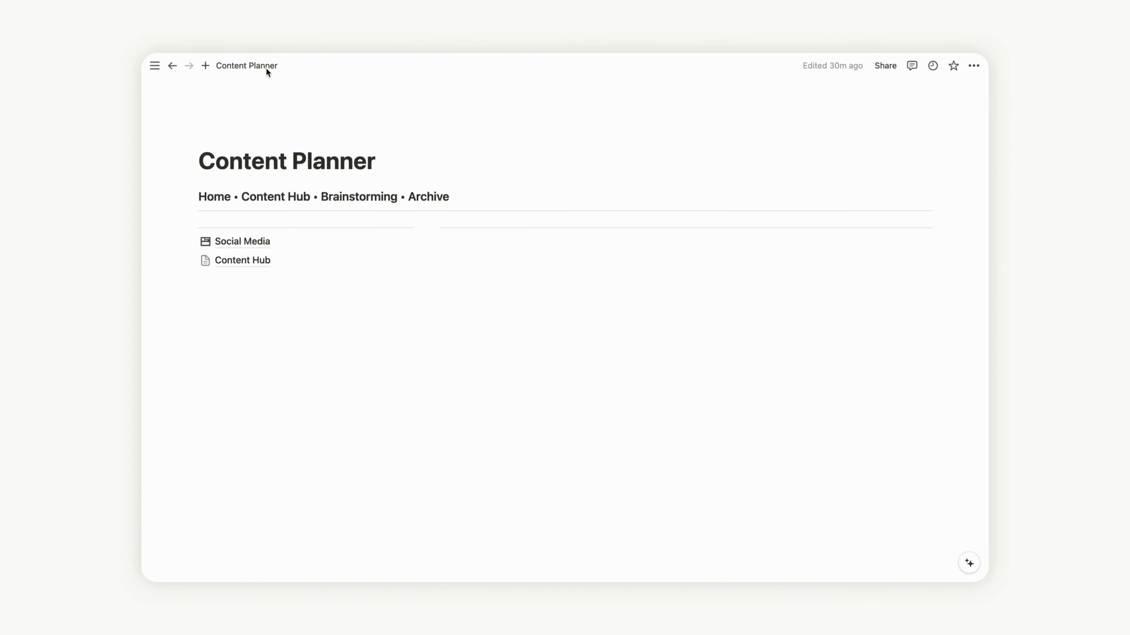
{"action": "left_click", "coordinate": [209, 261]}
{"action": "left_click", "coordinate": [204, 288]}
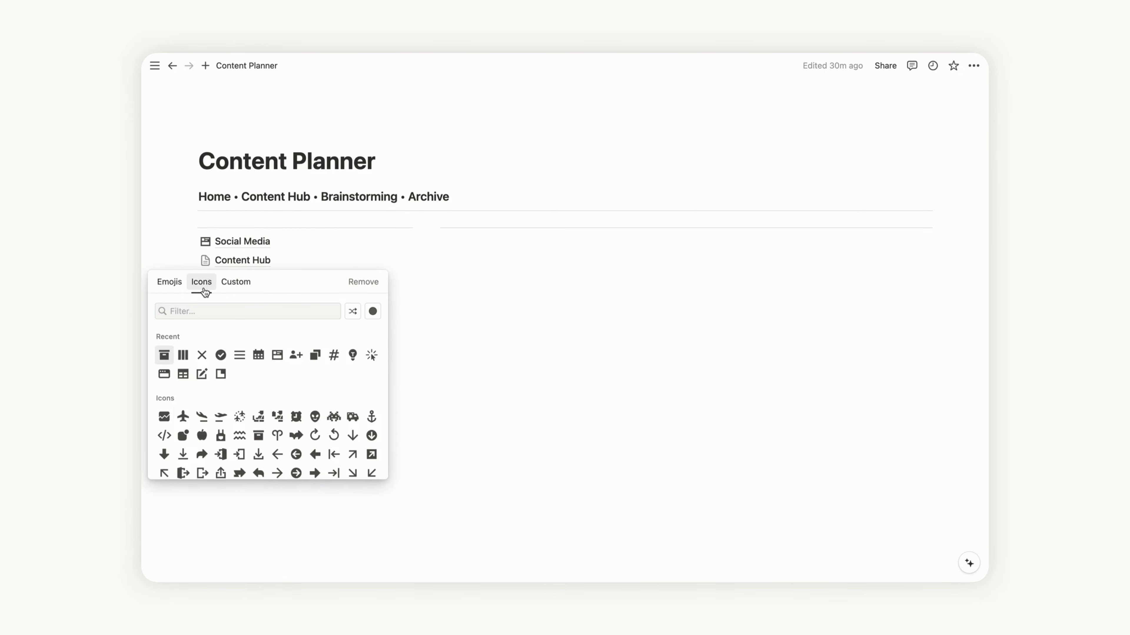
{"action": "left_click", "coordinate": [205, 292]}
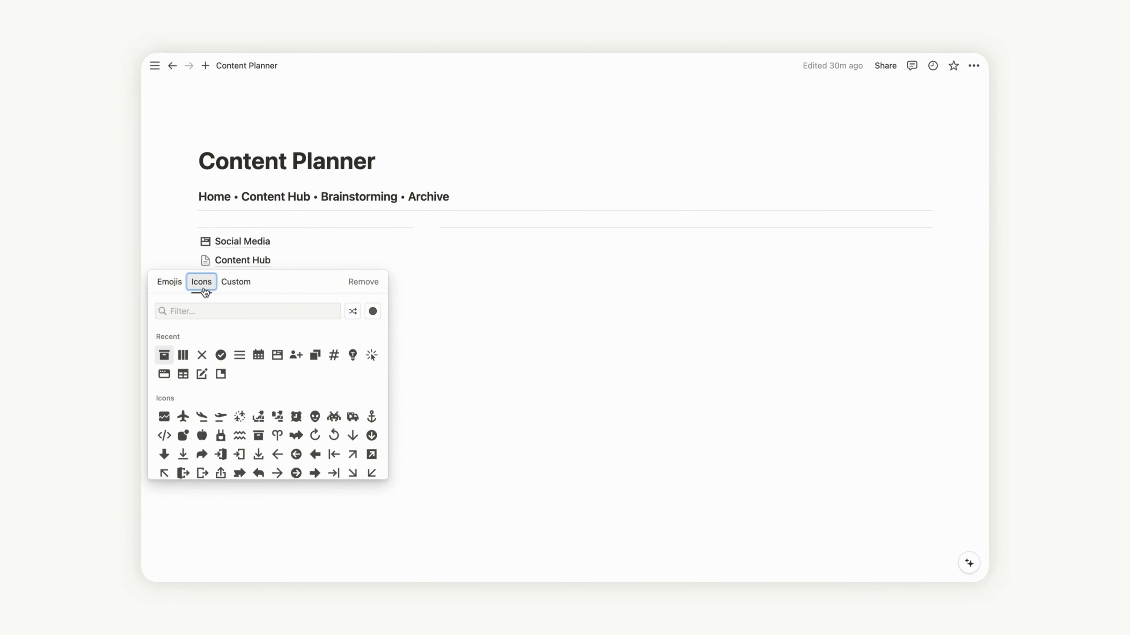
{"action": "left_click", "coordinate": [196, 309]}
{"action": "type", "text": "d"}
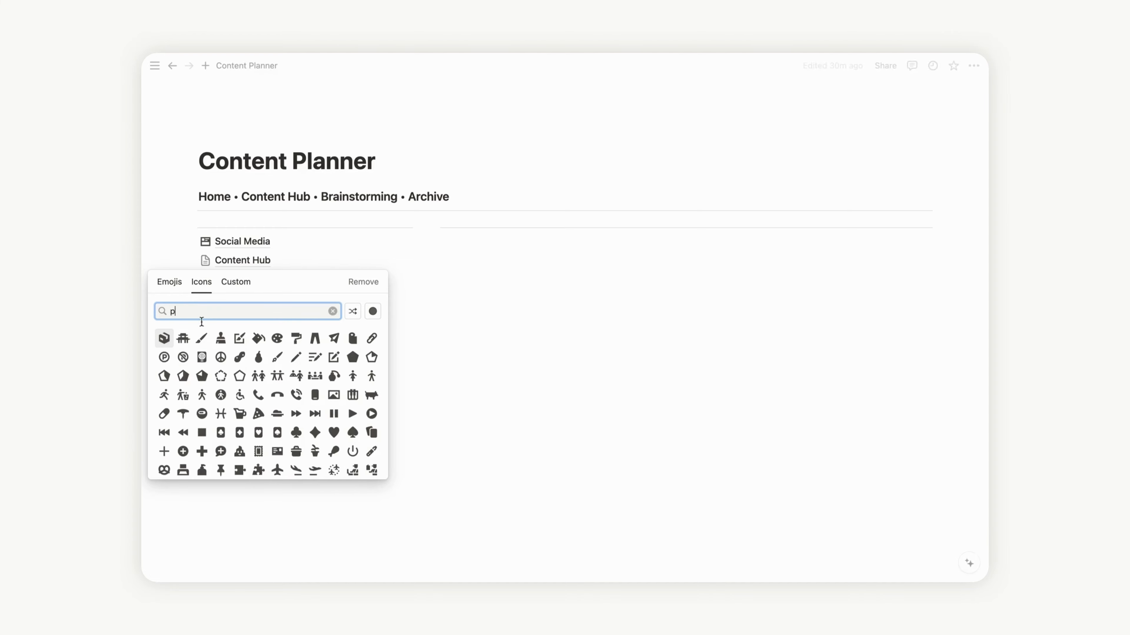
{"action": "key", "text": "BackSpace"}
{"action": "left_click", "coordinate": [202, 374]}
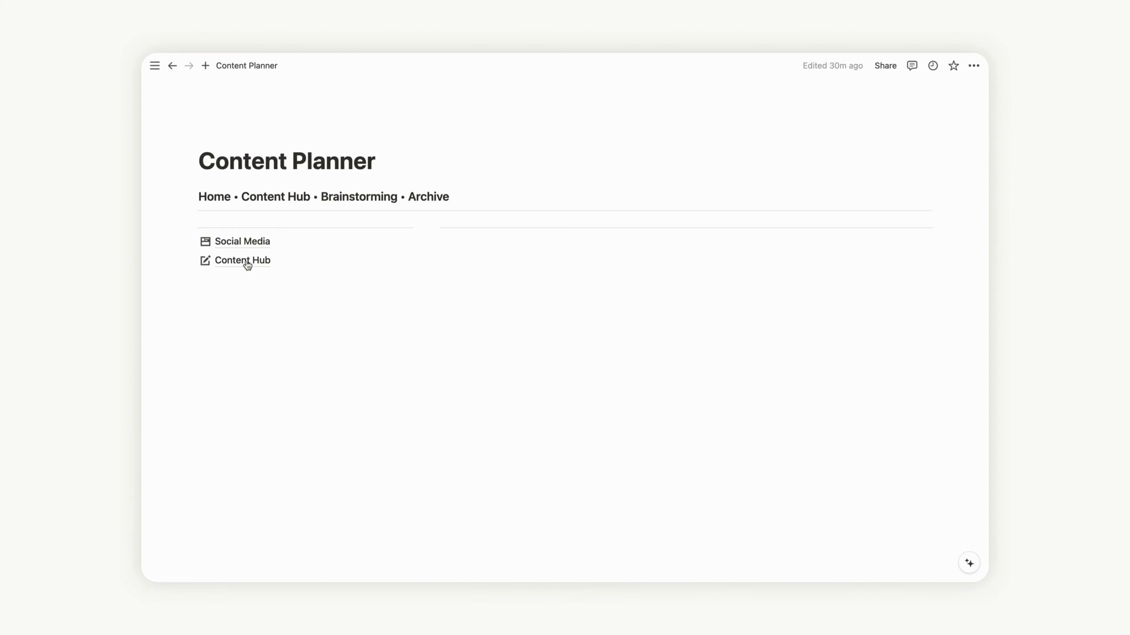
Step: Open the Instagram entry of the Social Media database
{"action": "left_click", "coordinate": [248, 244]}
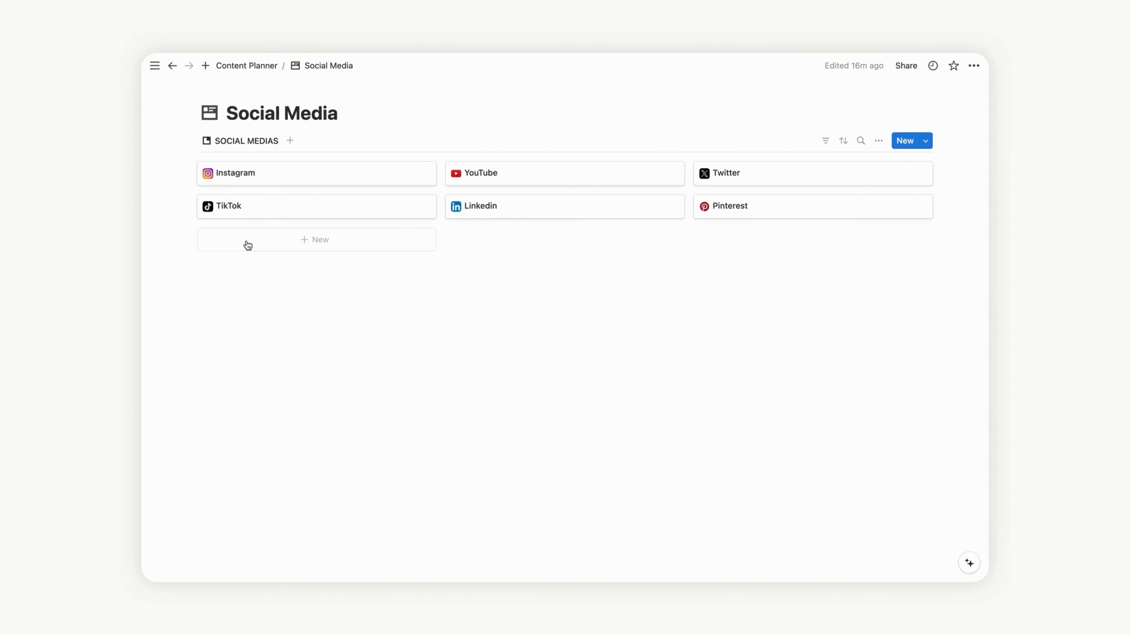
{"action": "left_click", "coordinate": [292, 183]}
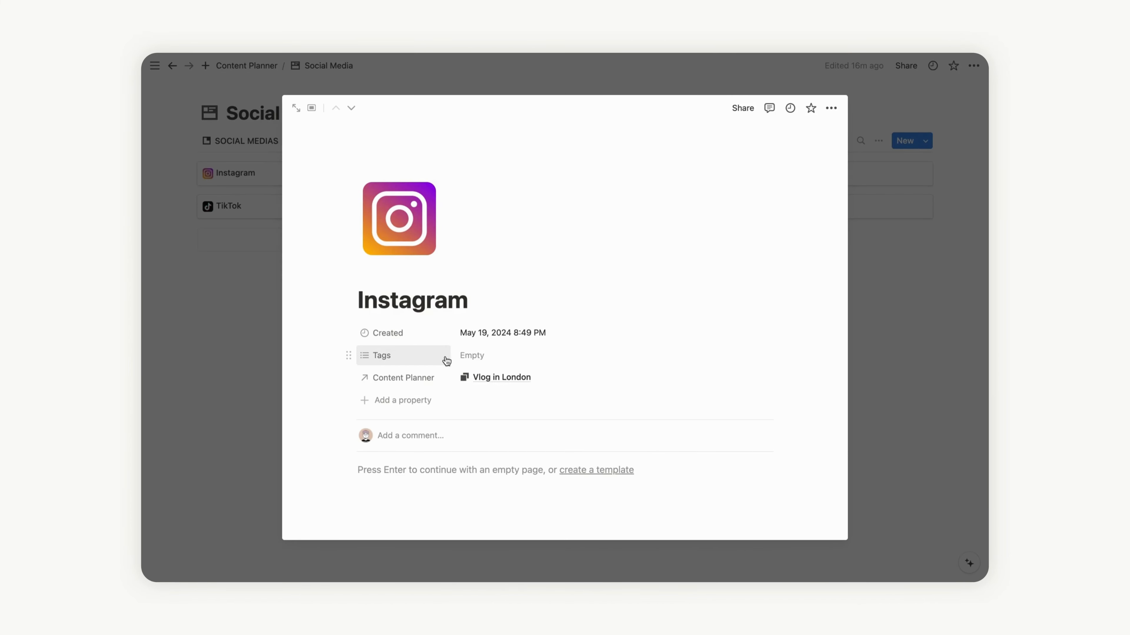
{"action": "scroll", "coordinate": [406, 339], "scroll_direction": "down", "scroll_amount": 2}
{"action": "left_click", "coordinate": [390, 329]}
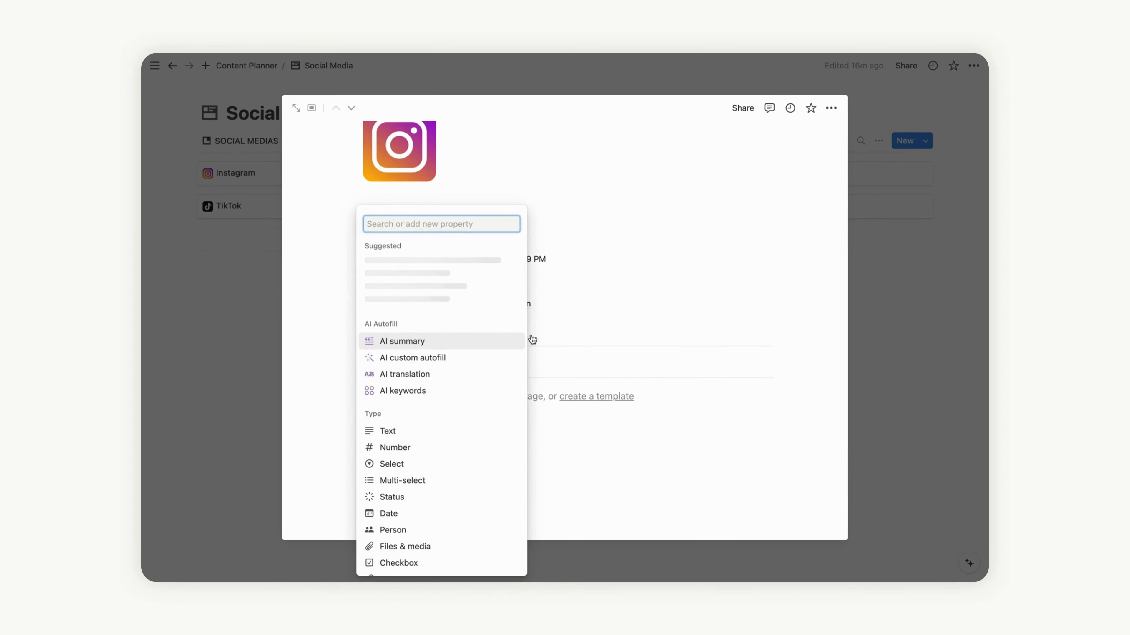
{"action": "left_click", "coordinate": [540, 339]}
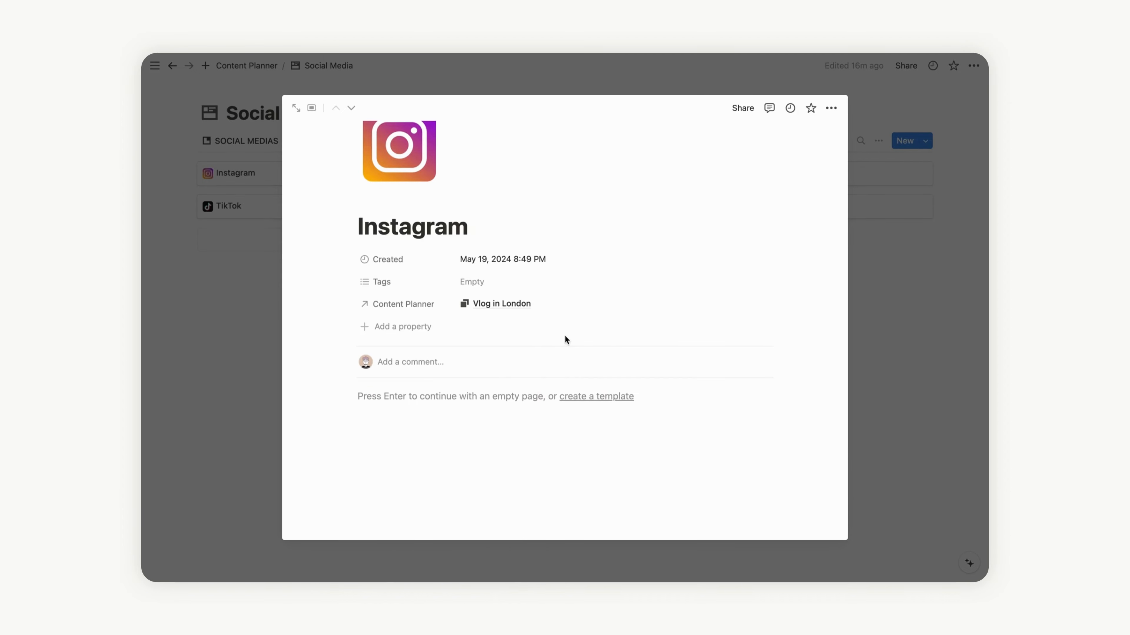
Step: Add a Number property named Followers with the calculator icon to the Instagram entry
{"action": "left_click", "coordinate": [408, 333]}
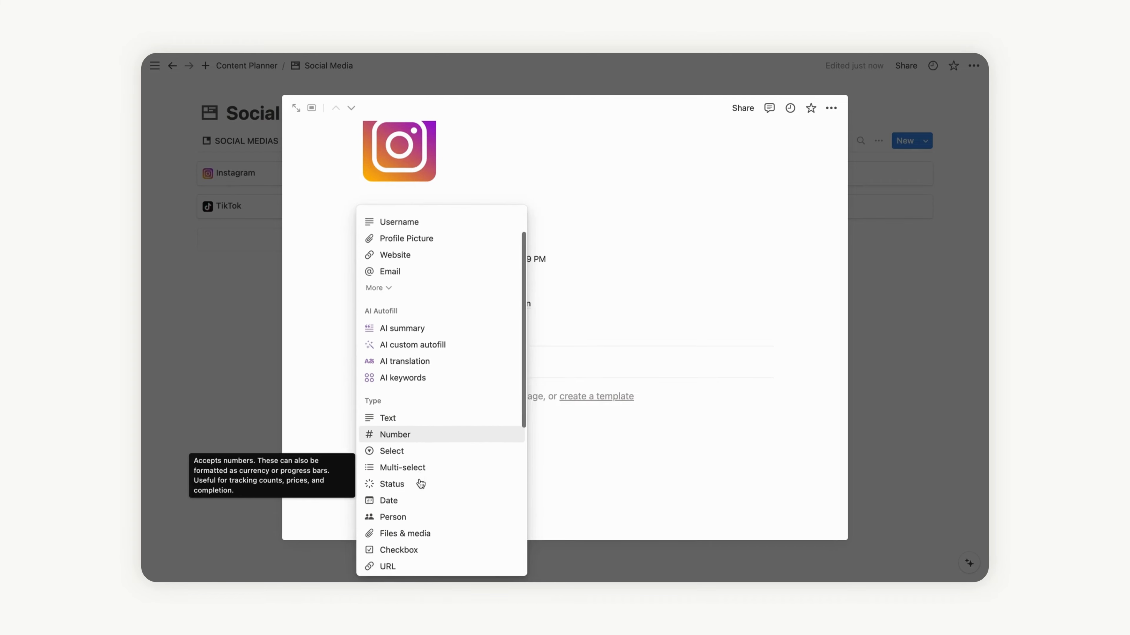
{"action": "scroll", "coordinate": [420, 480], "scroll_direction": "down", "scroll_amount": 2}
{"action": "left_click", "coordinate": [413, 410]}
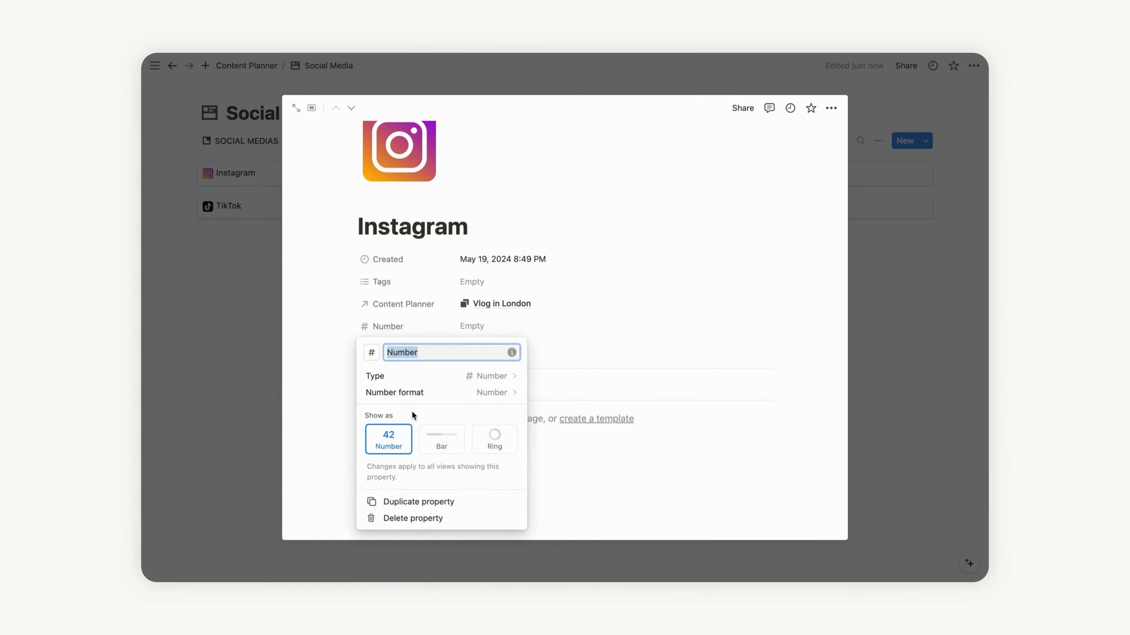
{"action": "type", "text": "Followers"}
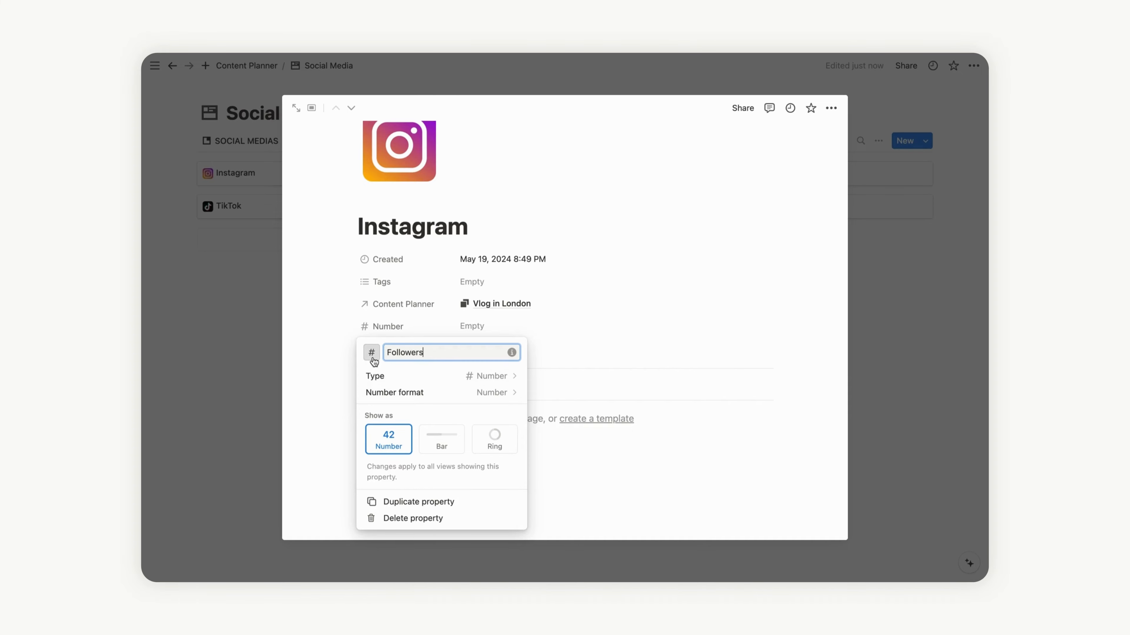
{"action": "left_click", "coordinate": [372, 357]}
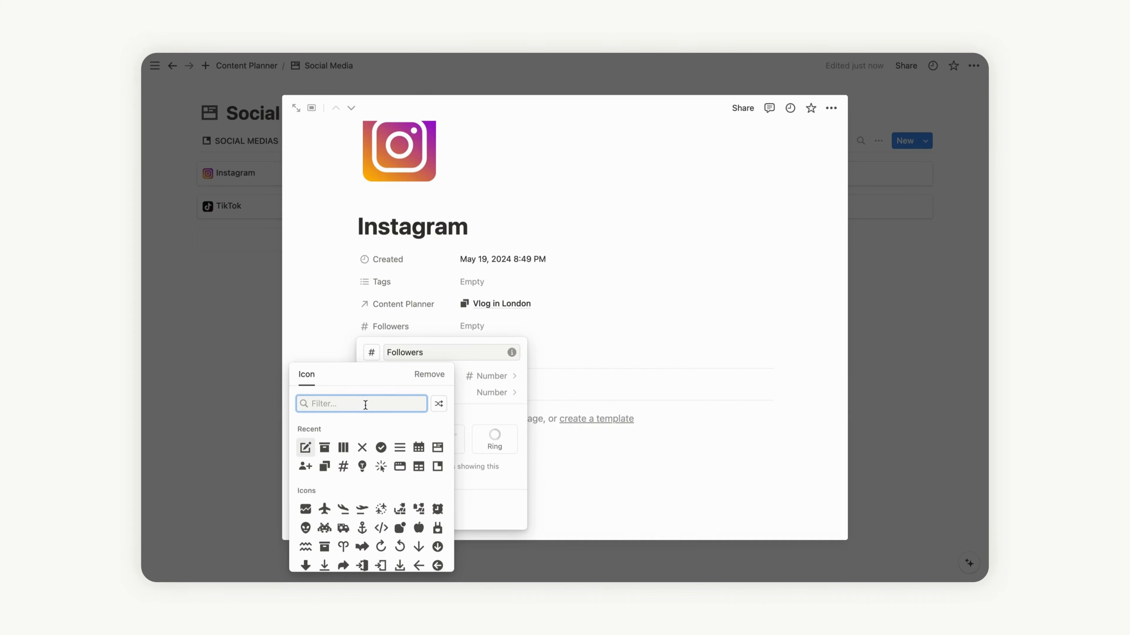
{"action": "type", "text": "numb"}
{"action": "left_click", "coordinate": [324, 428]}
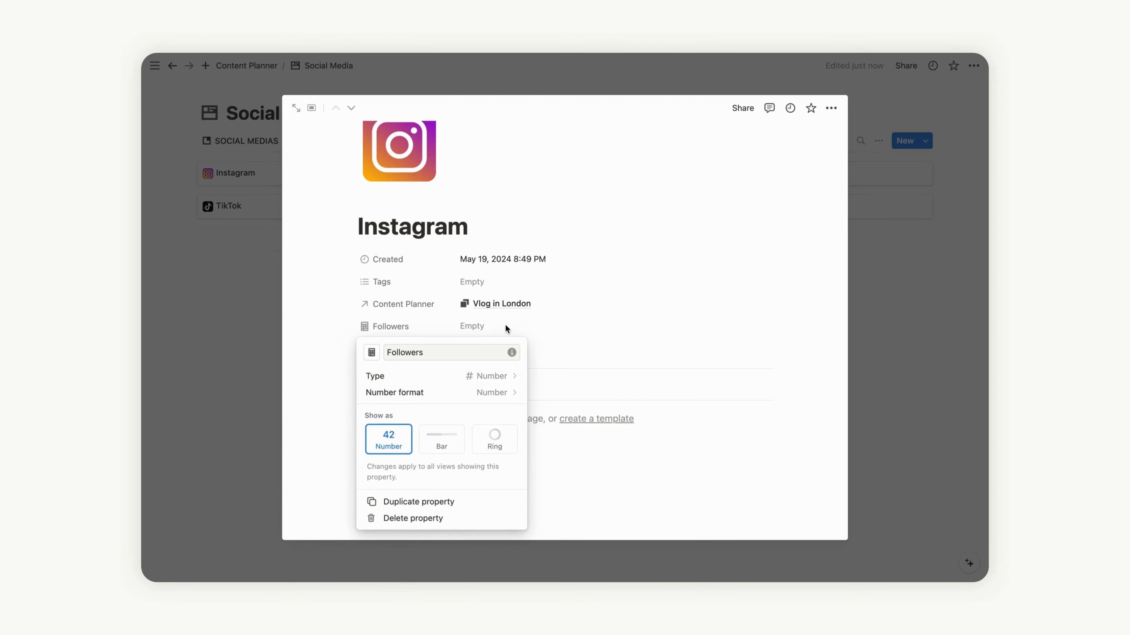
{"action": "key", "text": "Escape"}
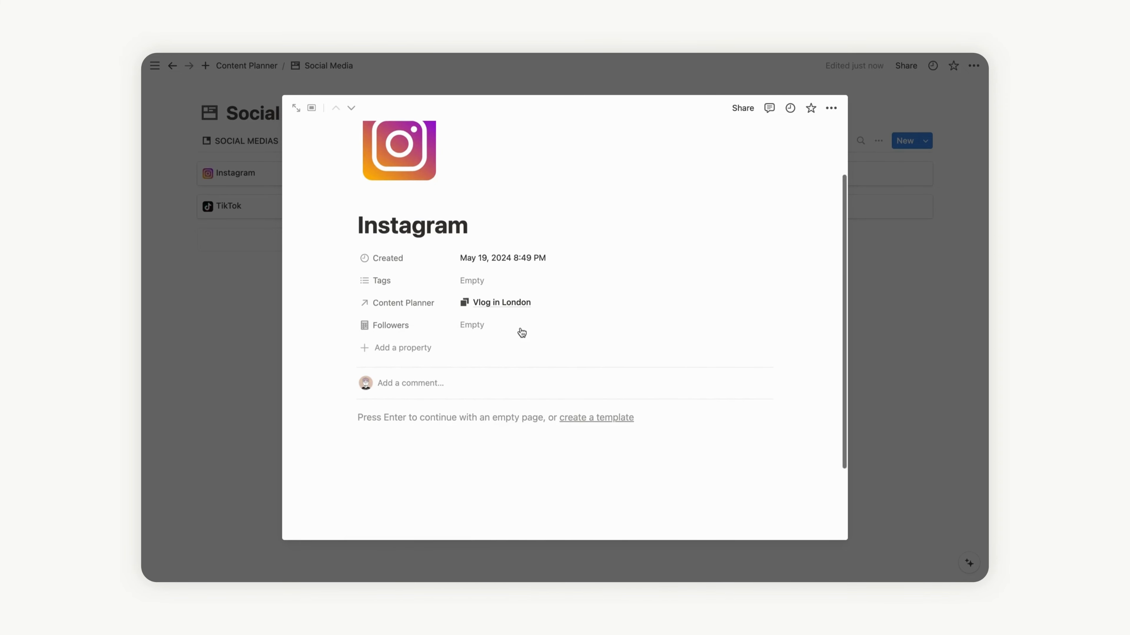
Step: Add a Files & media property named Cover and place it below Followers
{"action": "scroll", "coordinate": [520, 332], "scroll_direction": "down", "scroll_amount": 1}
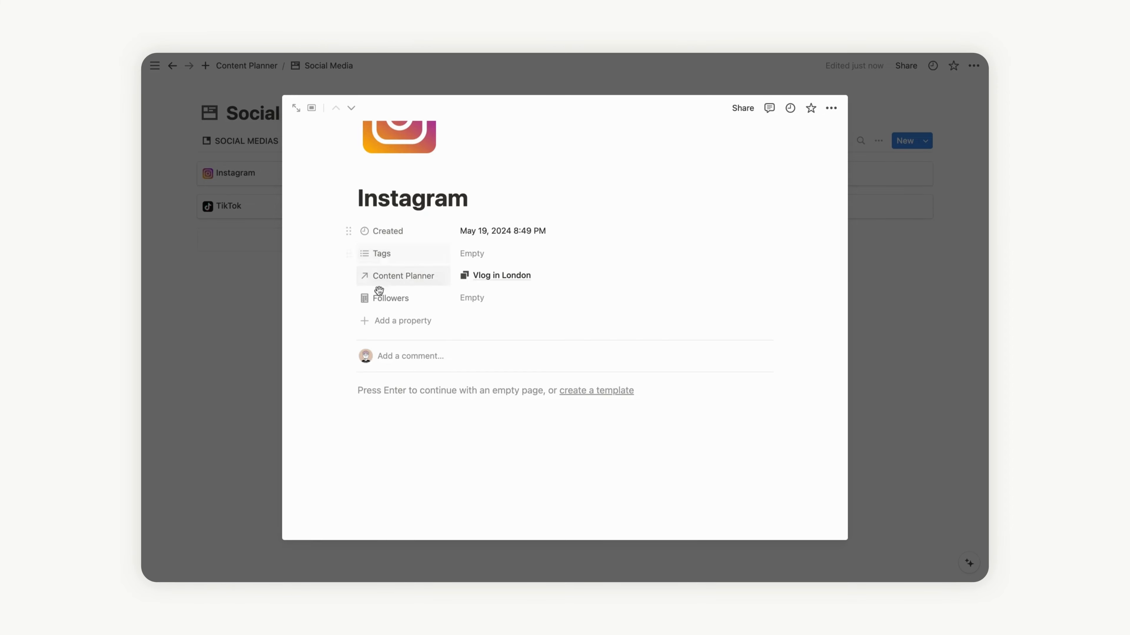
{"action": "left_click", "coordinate": [377, 323]}
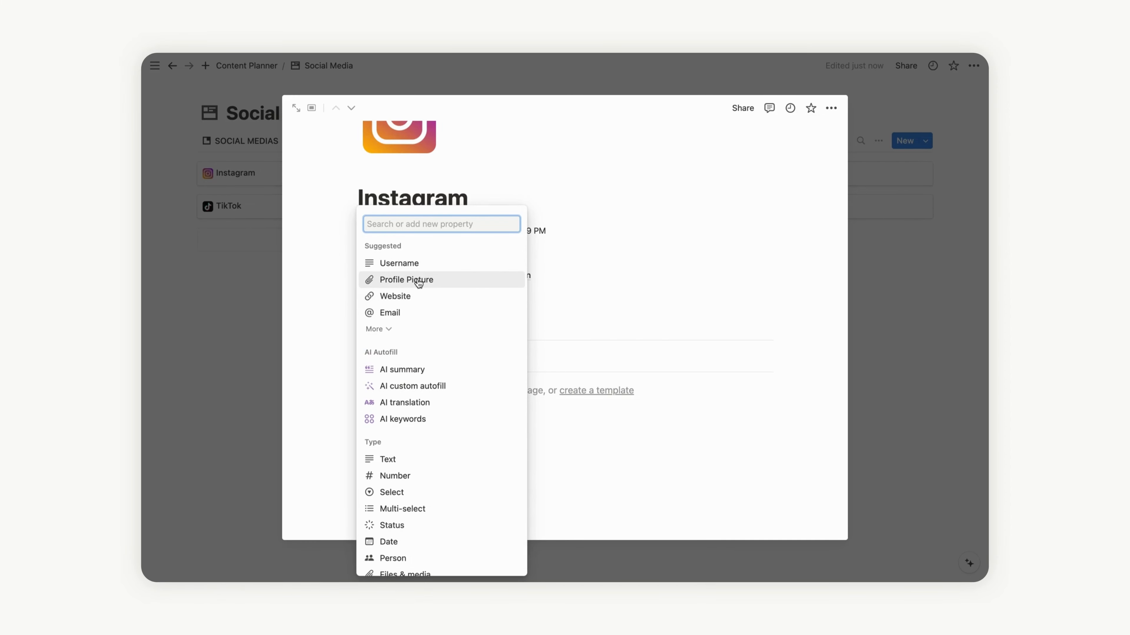
{"action": "scroll", "coordinate": [441, 476], "scroll_direction": "down", "scroll_amount": 2}
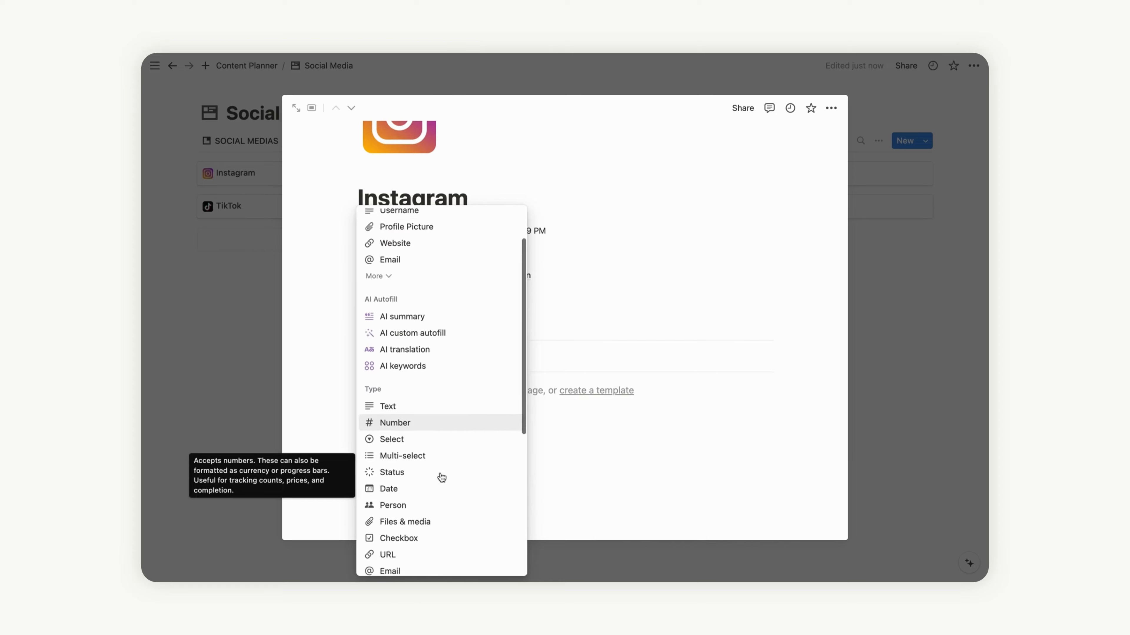
{"action": "left_click", "coordinate": [419, 521]}
{"action": "type", "text": "Cover"}
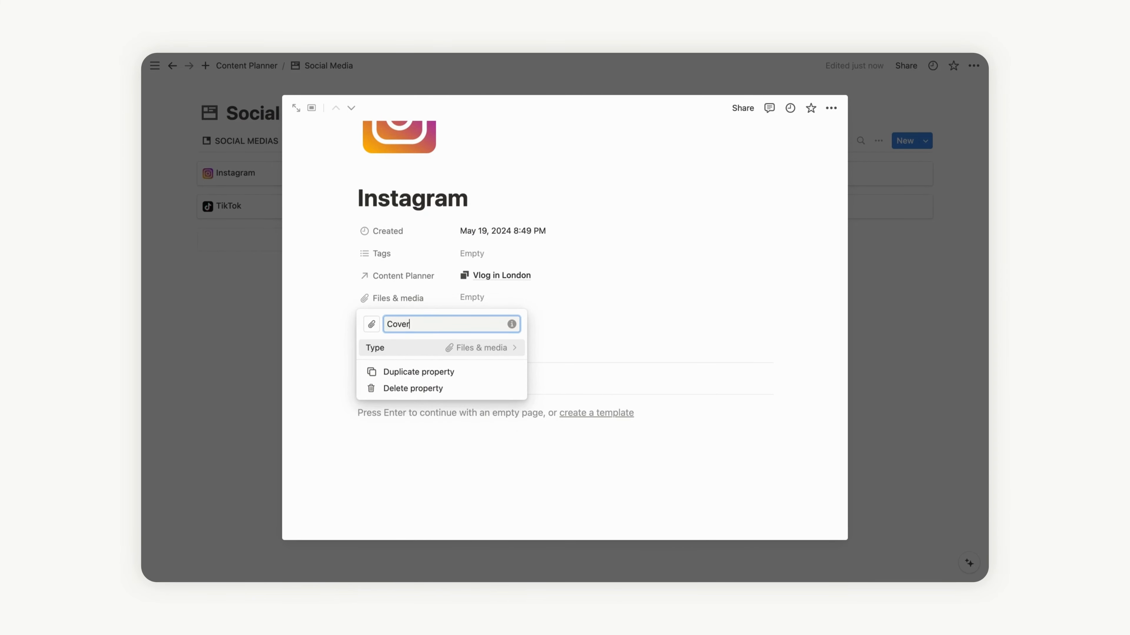
{"action": "left_click", "coordinate": [592, 314]}
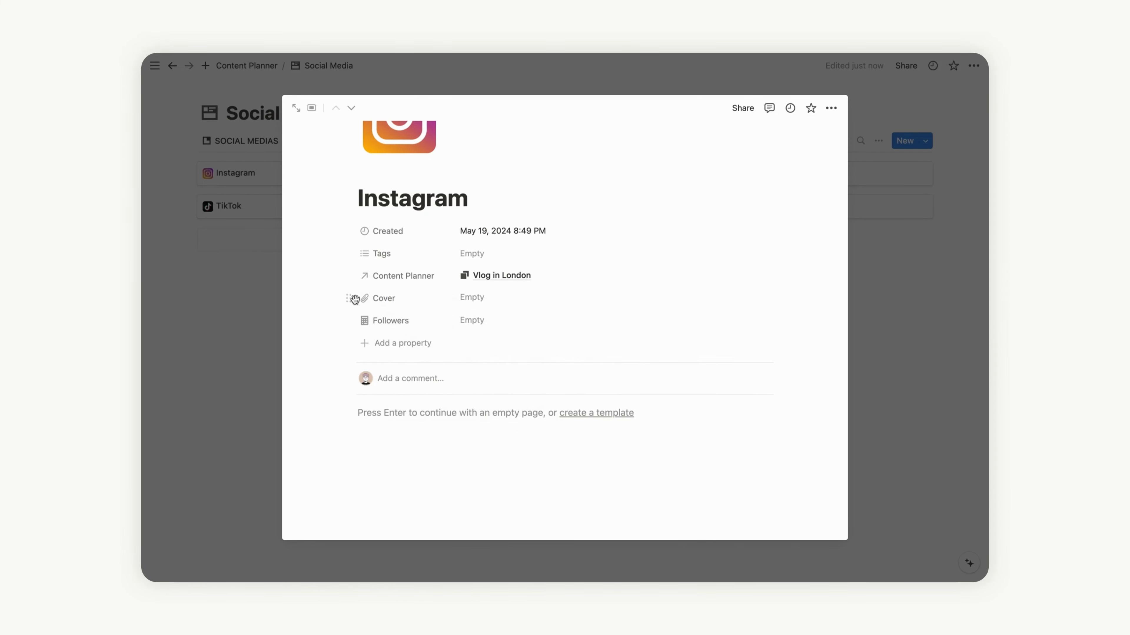
{"action": "left_click_drag", "start_coordinate": [350, 298], "coordinate": [353, 323]}
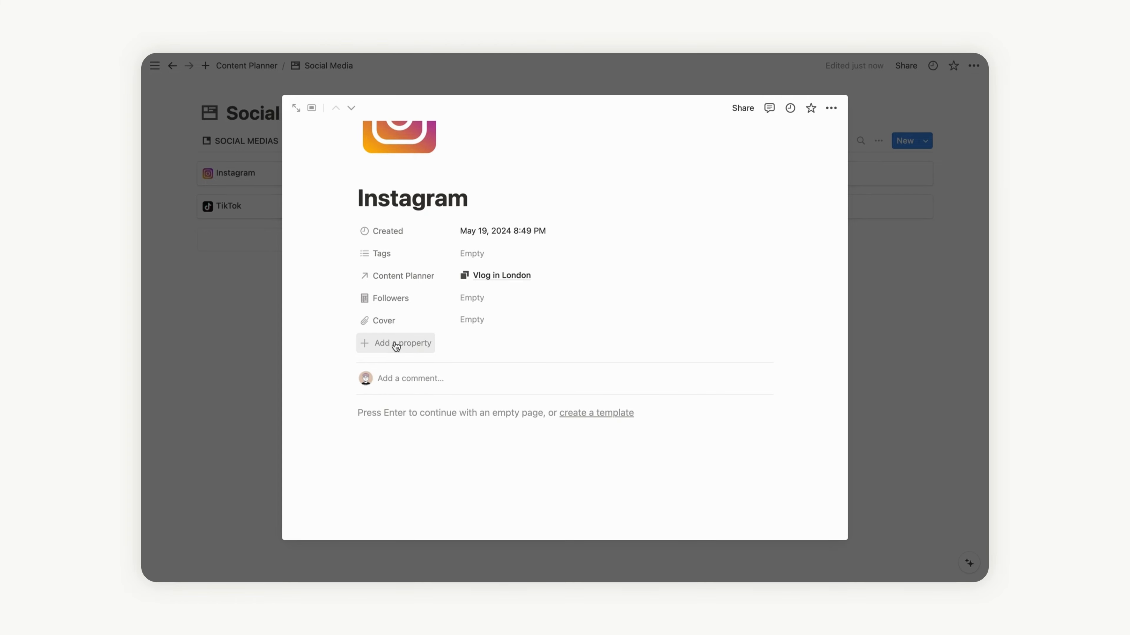
Step: Move the Content Planner relation property below Cover and give it the table icon
{"action": "scroll", "coordinate": [400, 348], "scroll_direction": "down", "scroll_amount": 1}
{"action": "scroll", "coordinate": [400, 348], "scroll_direction": "down", "scroll_amount": 3}
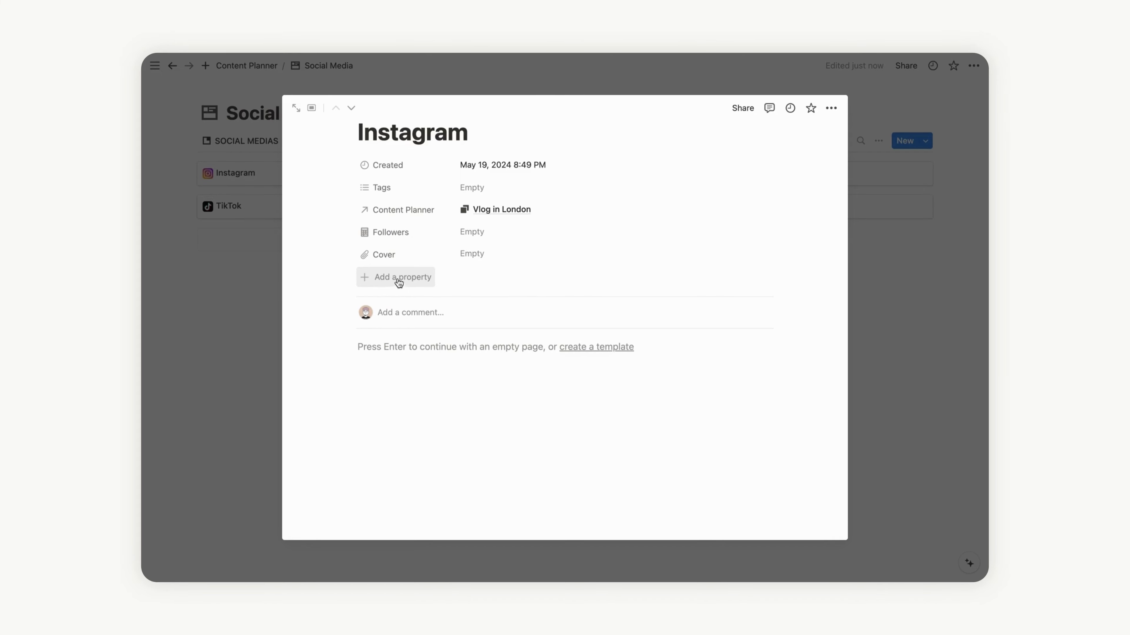
{"action": "left_click_drag", "start_coordinate": [347, 210], "coordinate": [353, 252]}
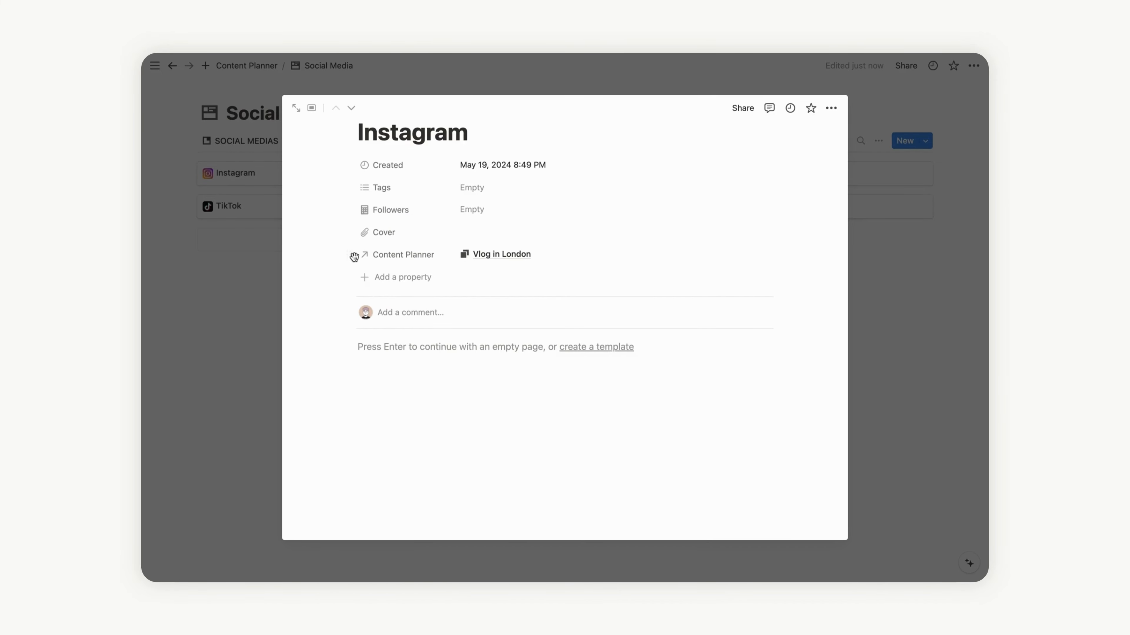
{"action": "left_click", "coordinate": [368, 254]}
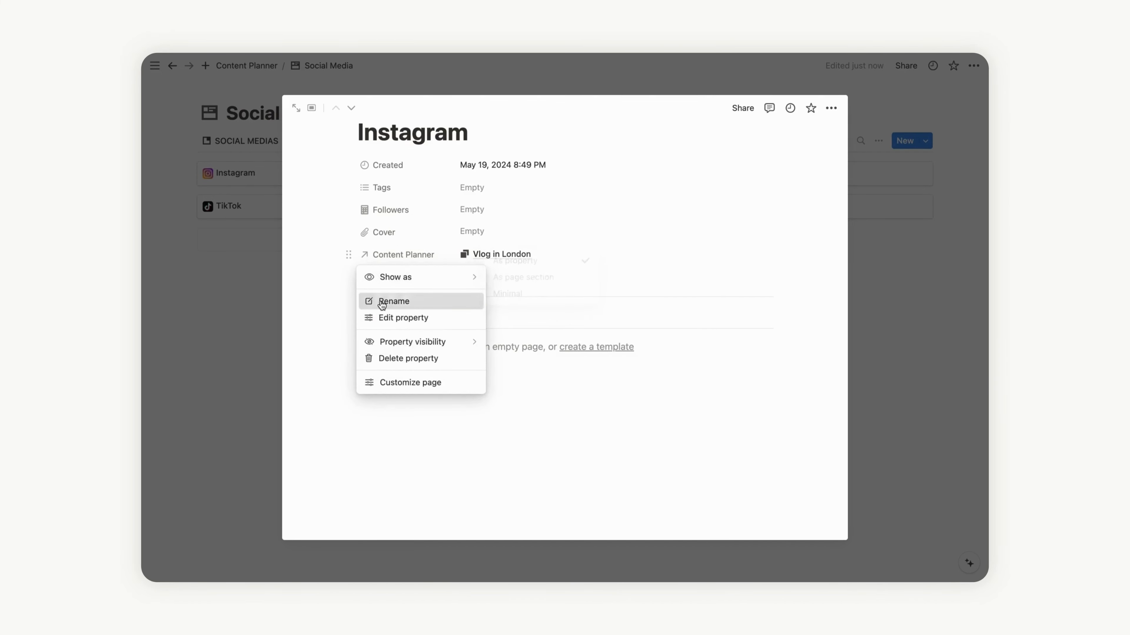
{"action": "left_click", "coordinate": [379, 299]}
{"action": "left_click", "coordinate": [372, 280]}
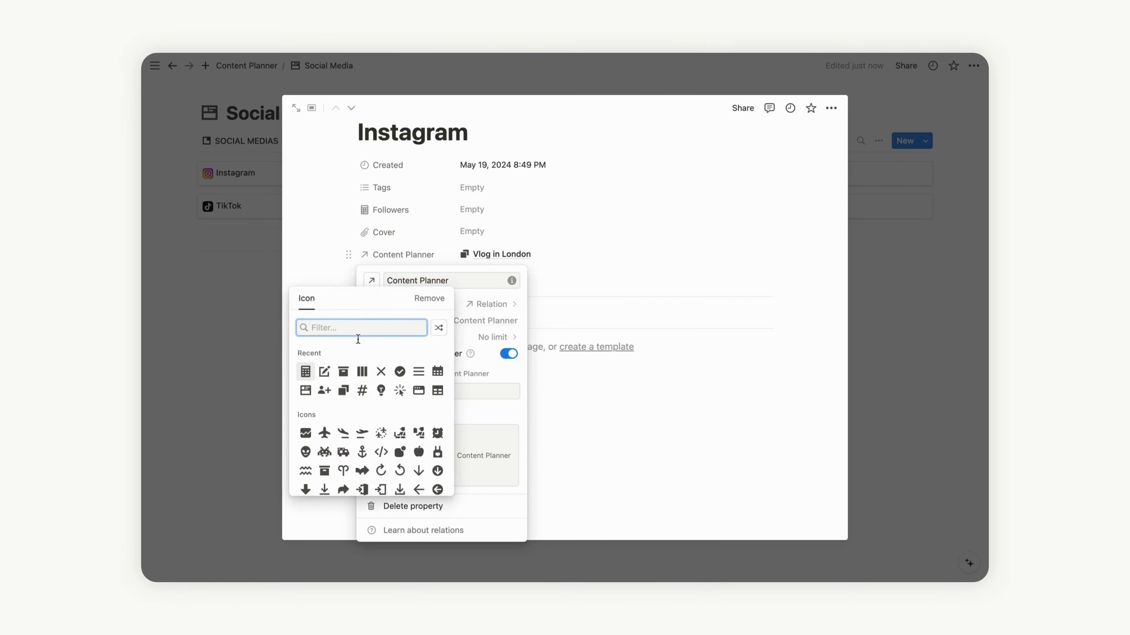
{"action": "left_click", "coordinate": [438, 392]}
{"action": "left_click", "coordinate": [536, 304]}
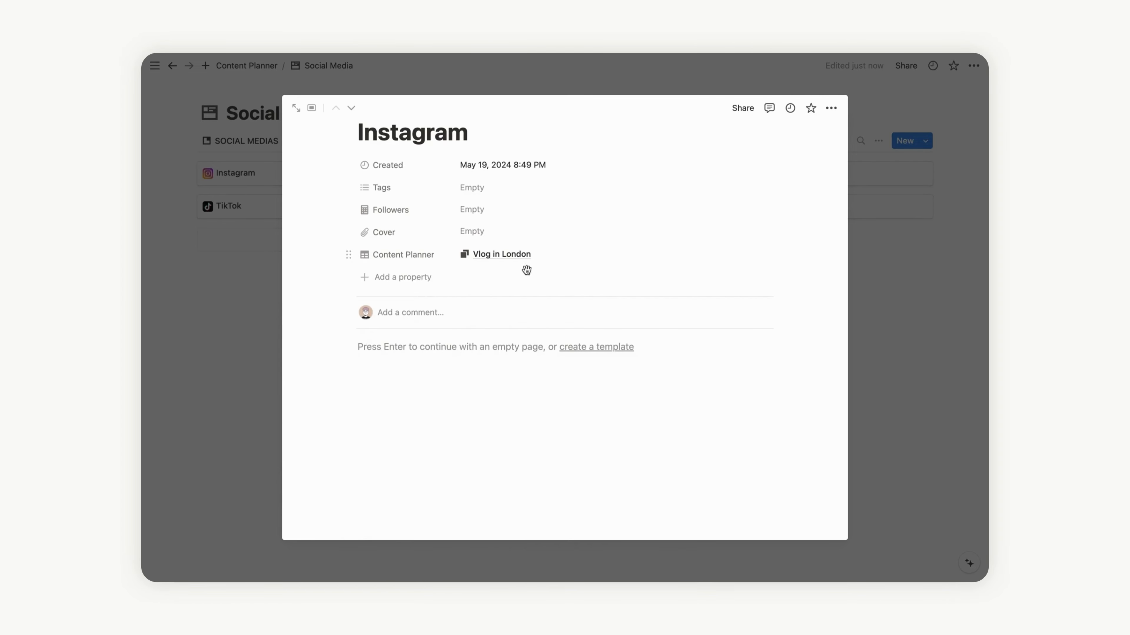
Step: Add a Rollup property named Publication Nbr. to the Instagram entry
{"action": "left_click", "coordinate": [404, 285]}
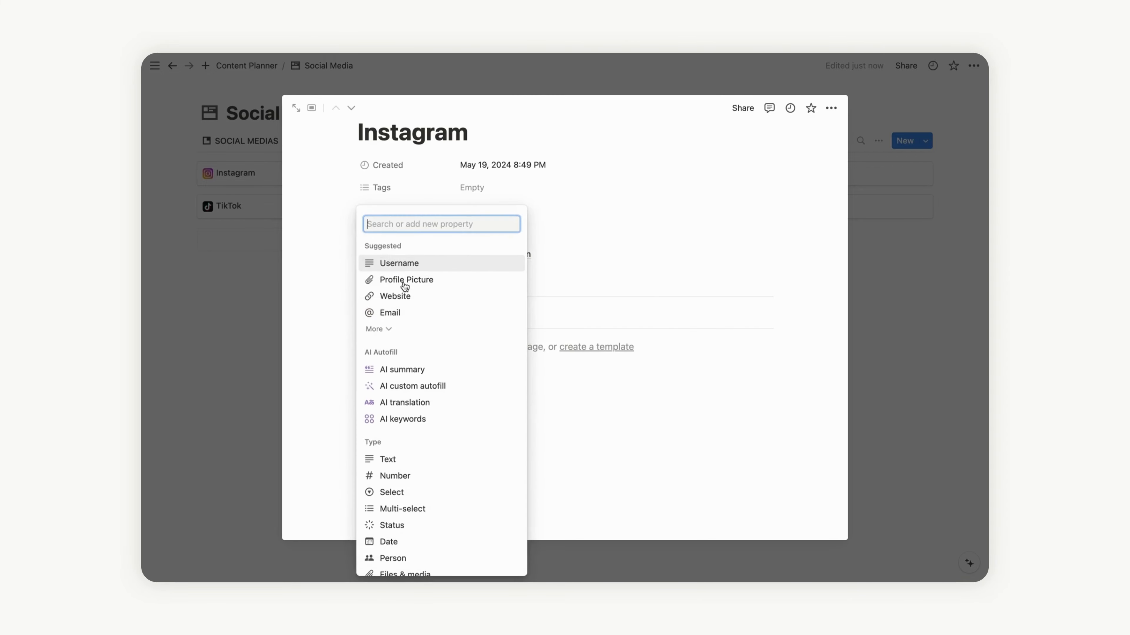
{"action": "type", "text": "ro"}
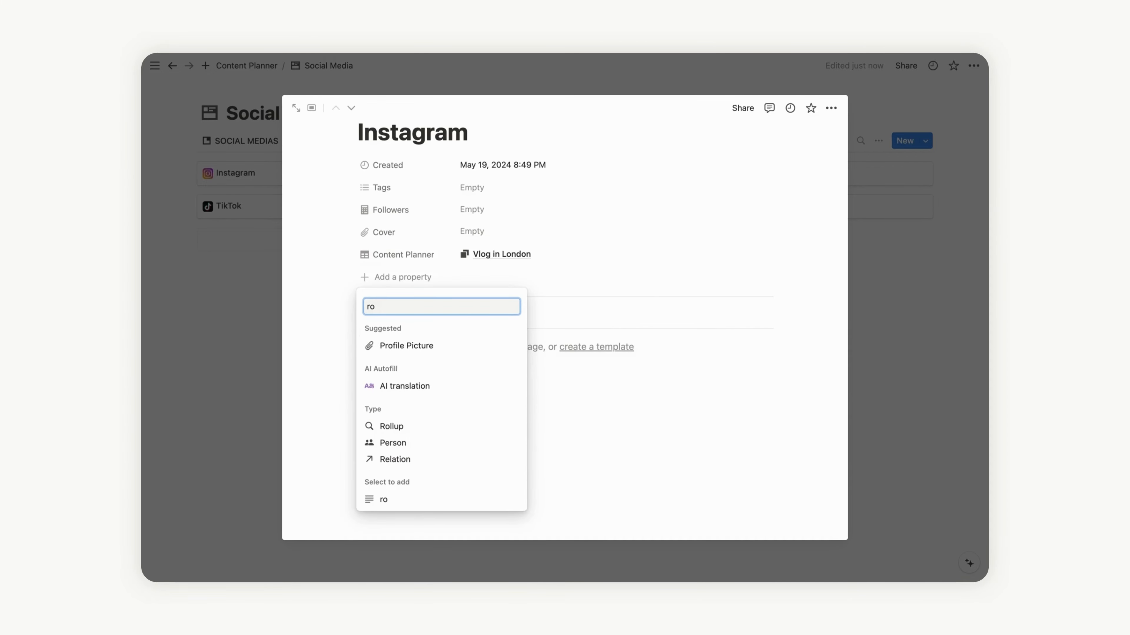
{"action": "left_click", "coordinate": [410, 428]}
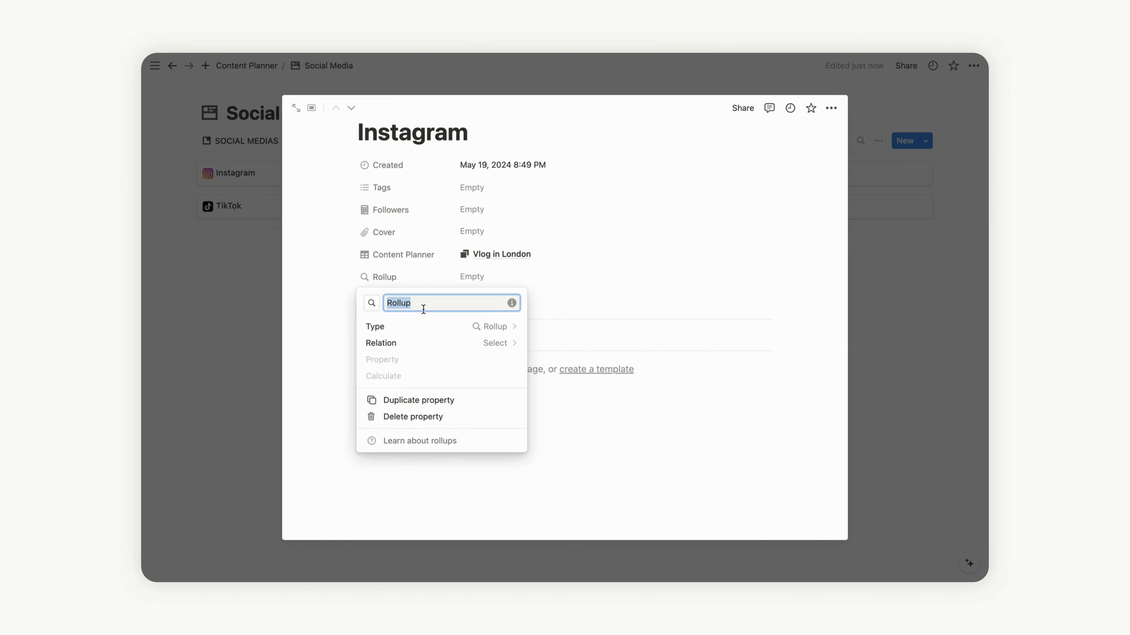
{"action": "type", "text": "Publication Nbr."}
{"action": "left_click", "coordinate": [577, 290]}
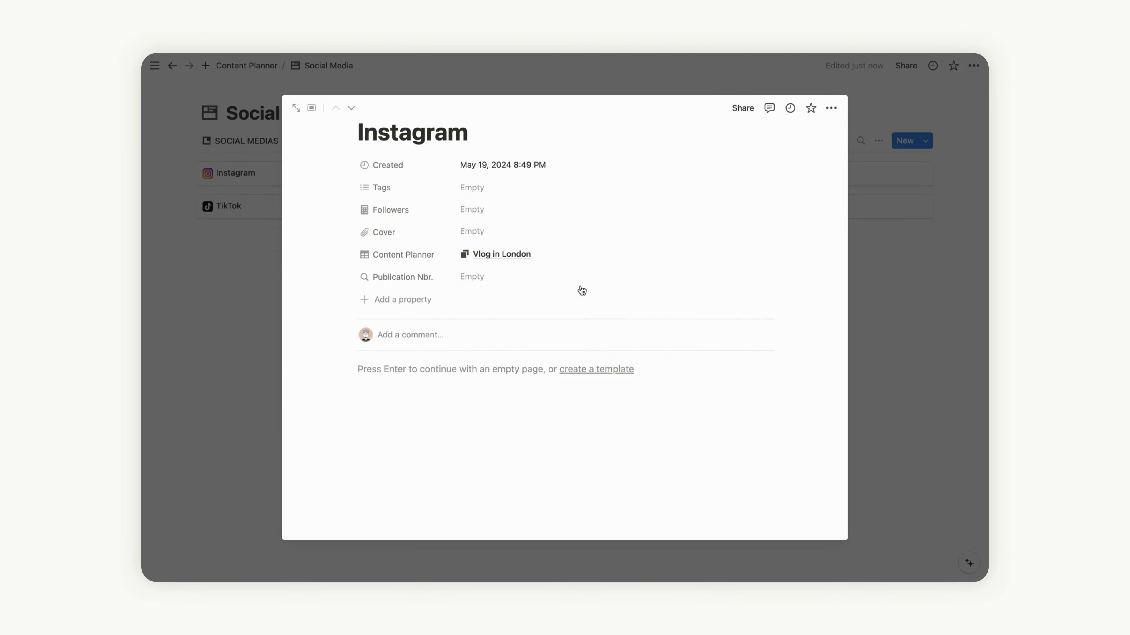
Step: Configure the Publication Nbr. rollup with the Content Planner relation, the Name property and the Count all calculation
{"action": "left_click", "coordinate": [525, 281]}
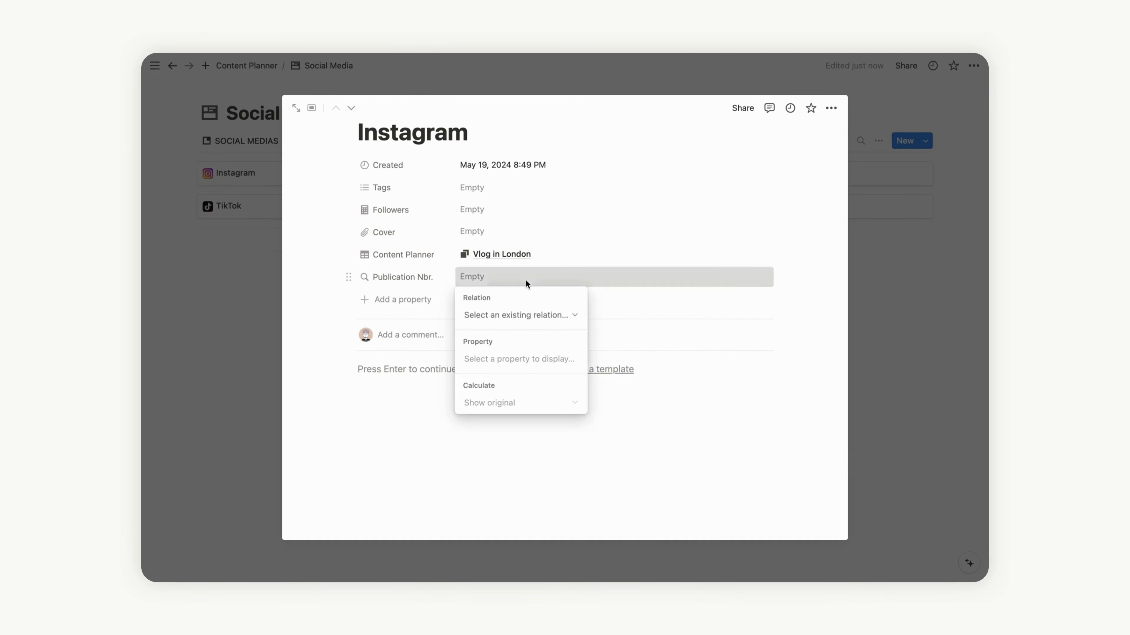
{"action": "left_click", "coordinate": [534, 314]}
{"action": "left_click", "coordinate": [521, 327]}
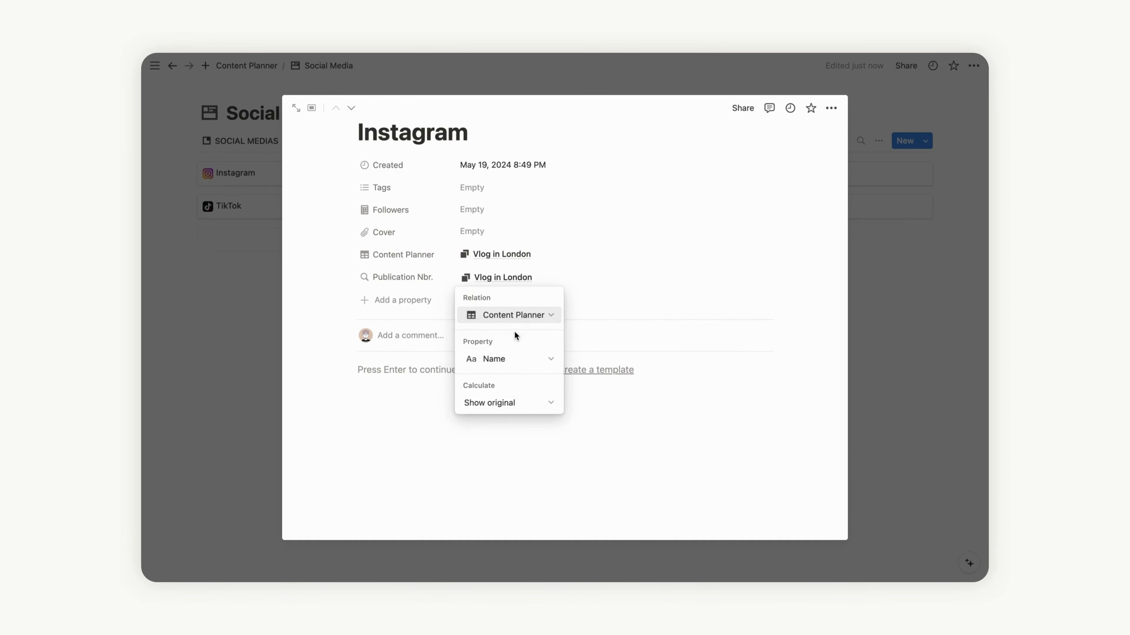
{"action": "left_click", "coordinate": [518, 363]}
{"action": "left_click", "coordinate": [517, 358]}
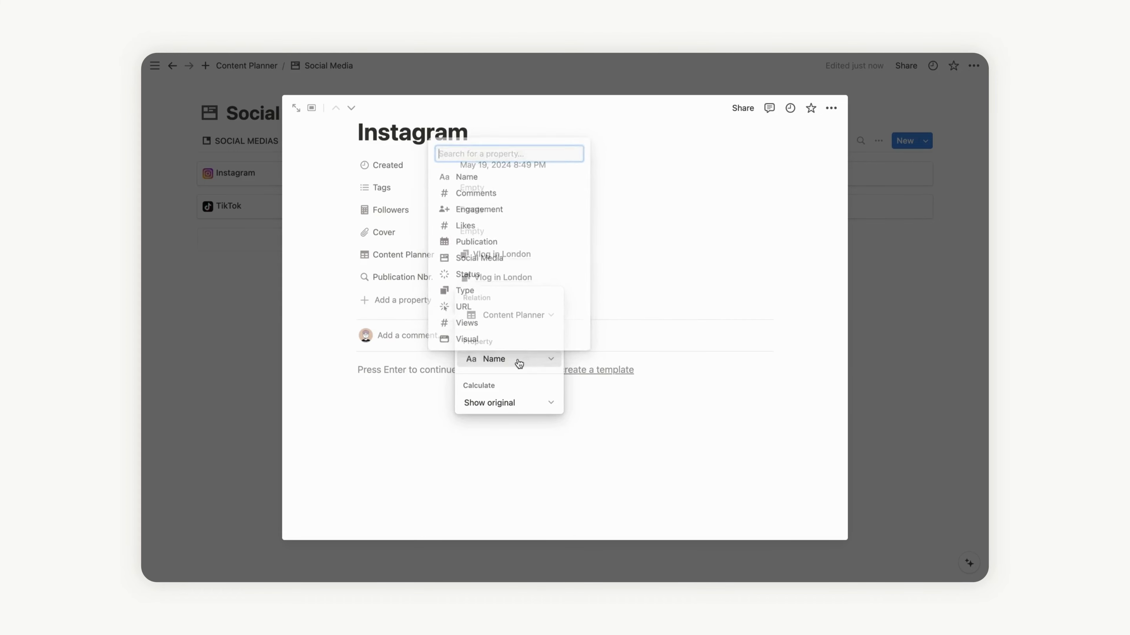
{"action": "left_click", "coordinate": [518, 403]}
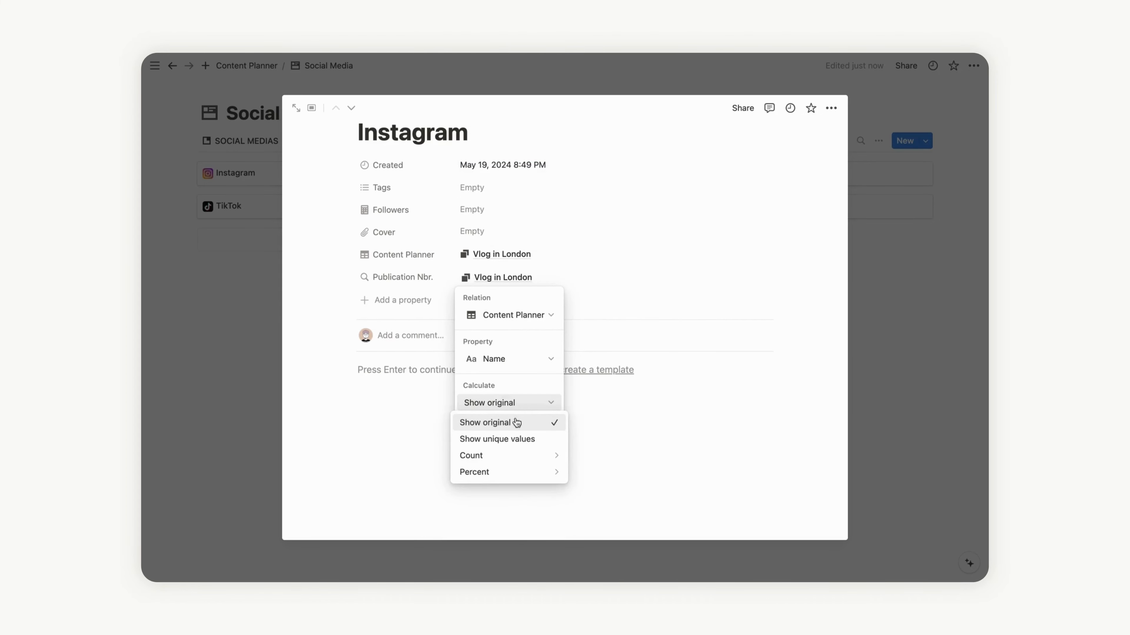
{"action": "mouse_move", "coordinate": [500, 463]}
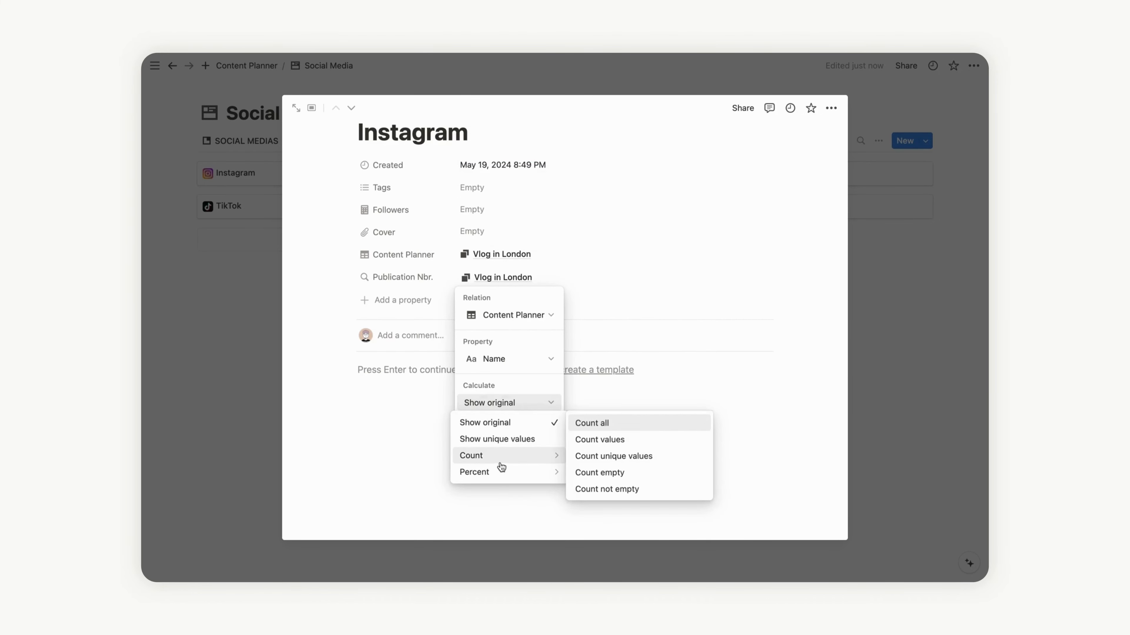
{"action": "left_click", "coordinate": [594, 423]}
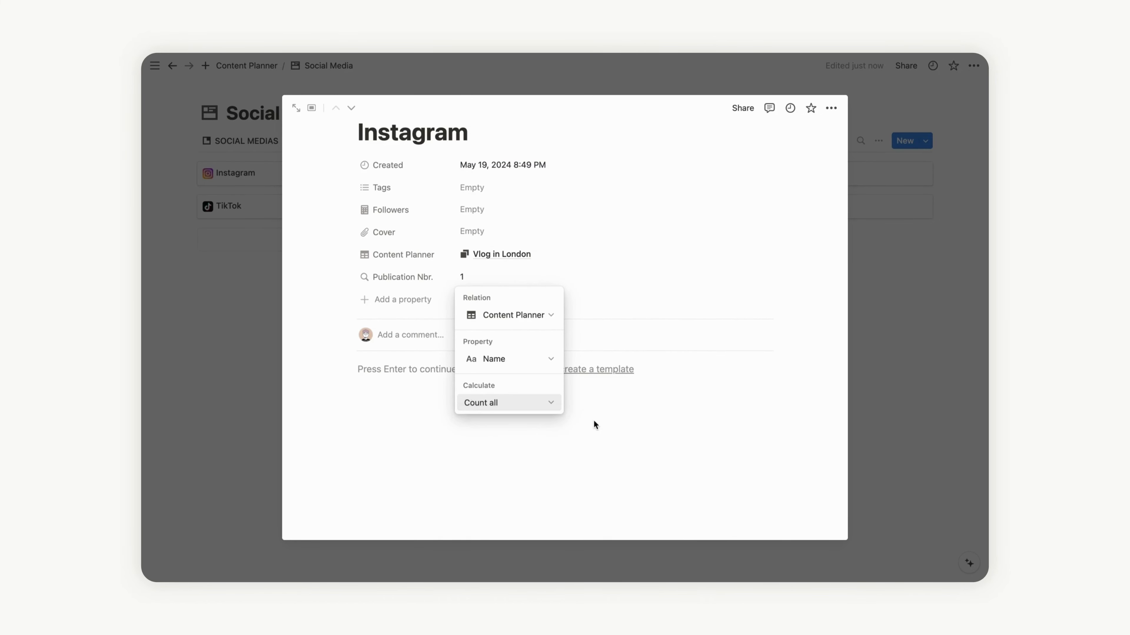
{"action": "left_click", "coordinate": [610, 293]}
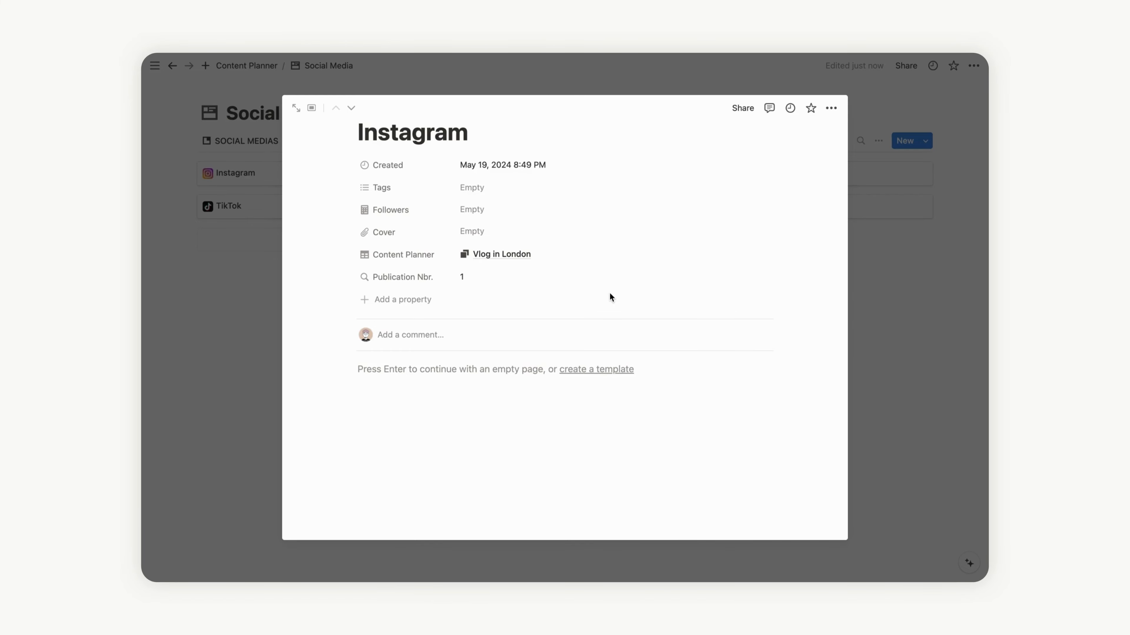
Step: Add another Rollup property named Likes to the Instagram entry
{"action": "left_click", "coordinate": [394, 303]}
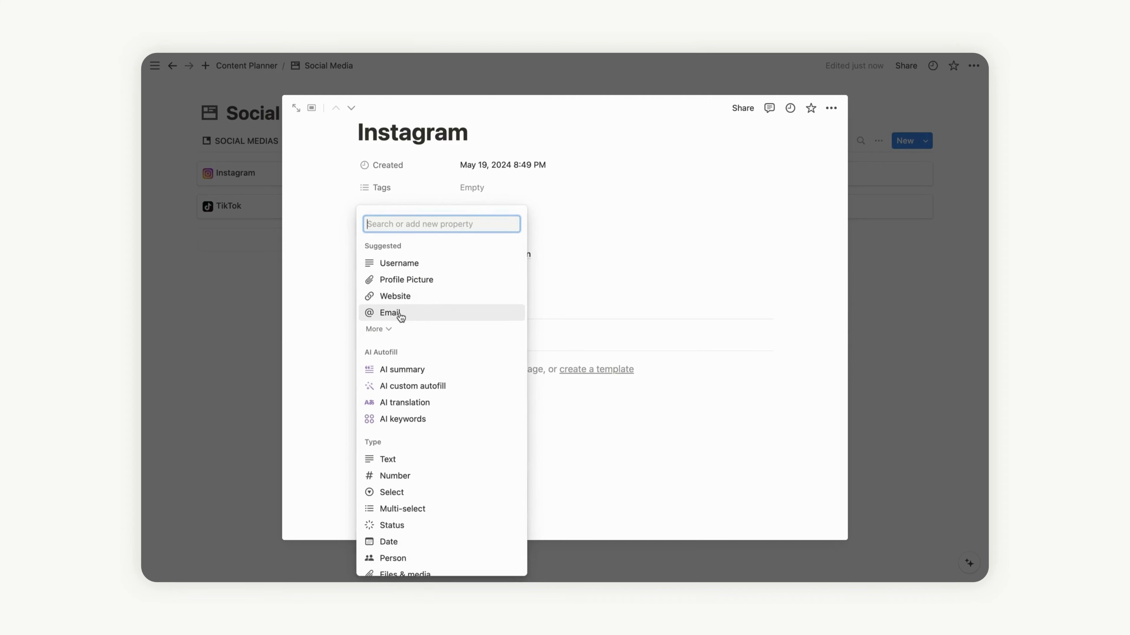
{"action": "type", "text": "ro"}
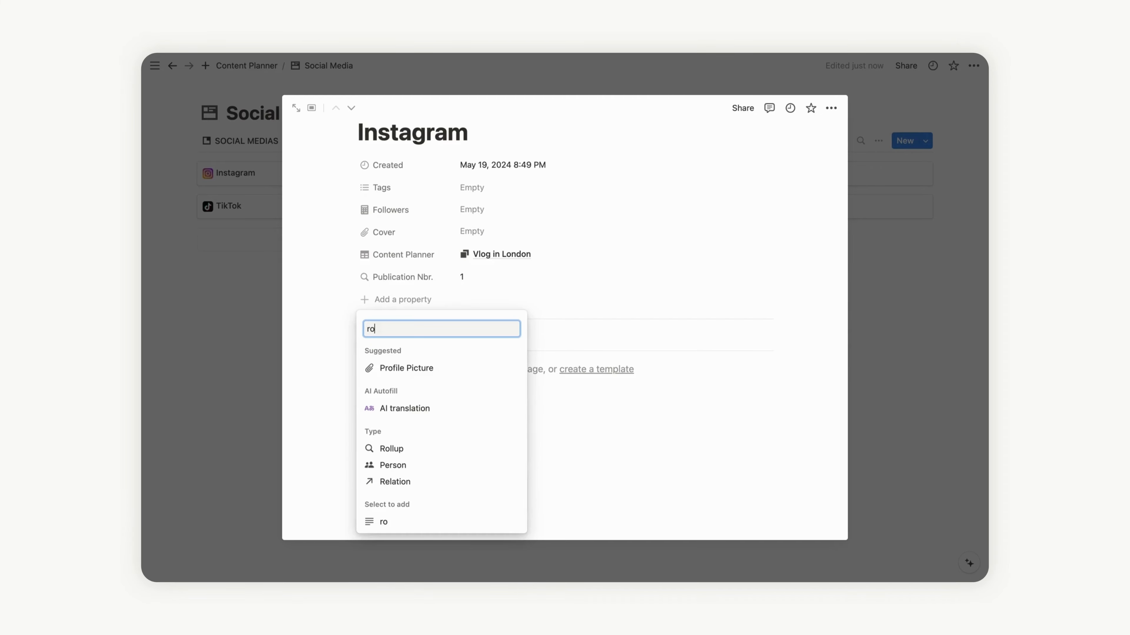
{"action": "left_click", "coordinate": [409, 448]}
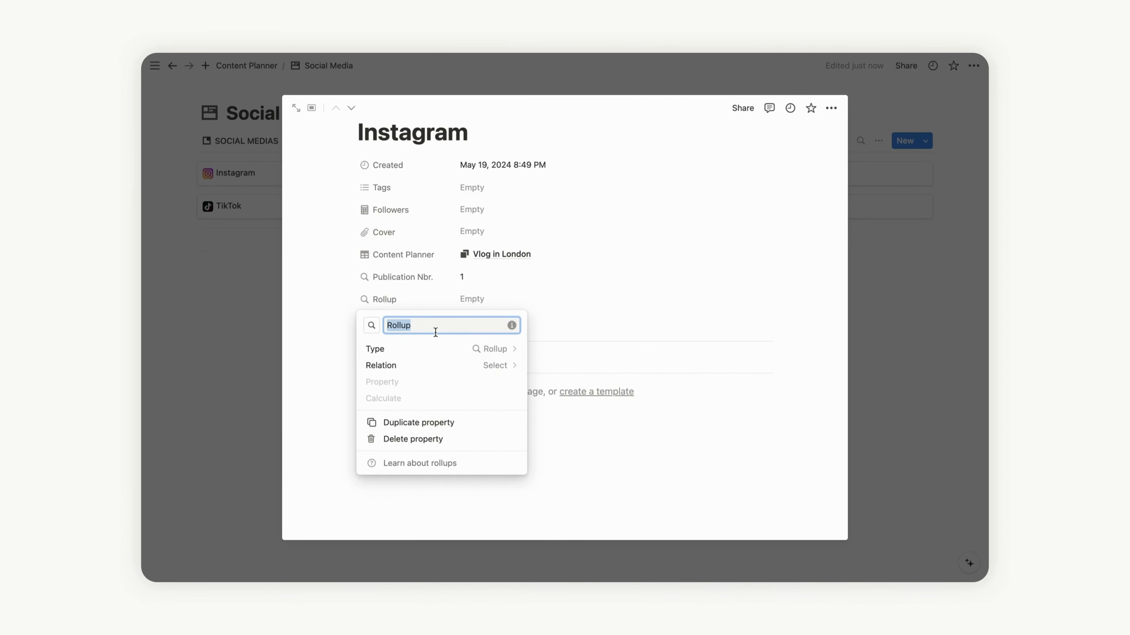
{"action": "type", "text": "Likes"}
{"action": "left_click", "coordinate": [479, 299]}
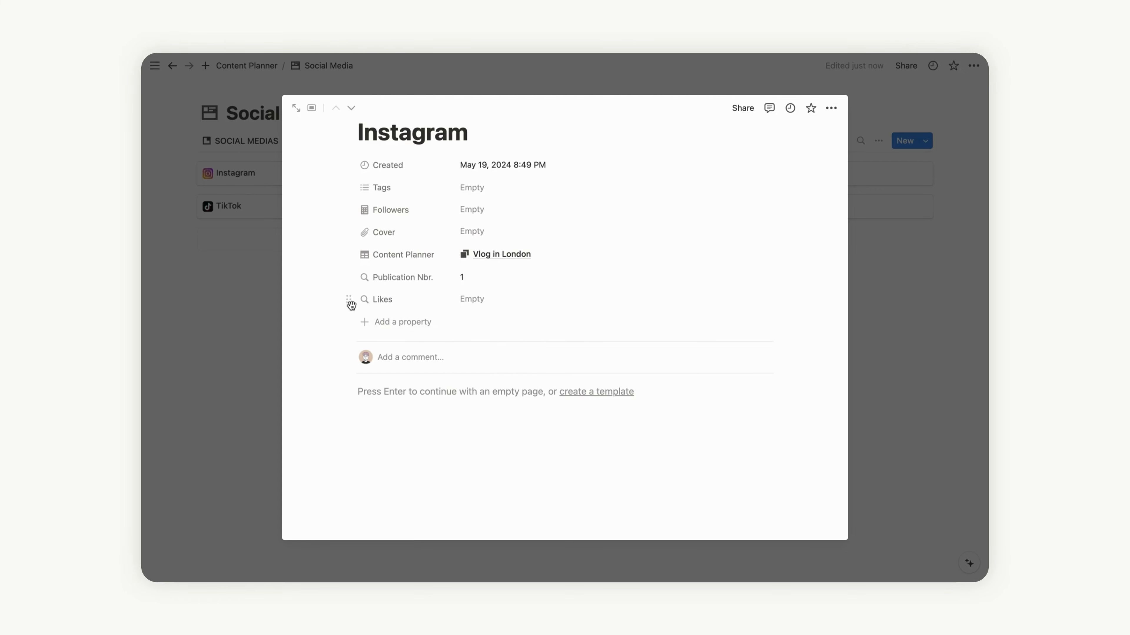
{"action": "left_click", "coordinate": [381, 323]}
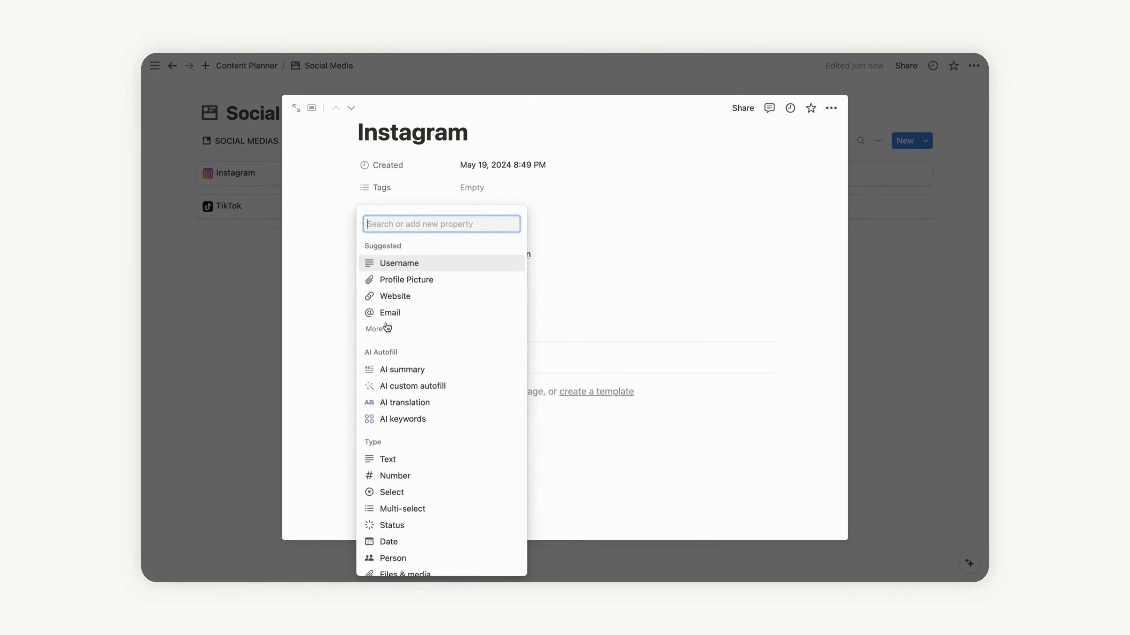
{"action": "key", "text": "Escape"}
Step: Configure the Likes rollup with the Content Planner relation, the Likes property and the Sum calculation
{"action": "left_click", "coordinate": [481, 297]}
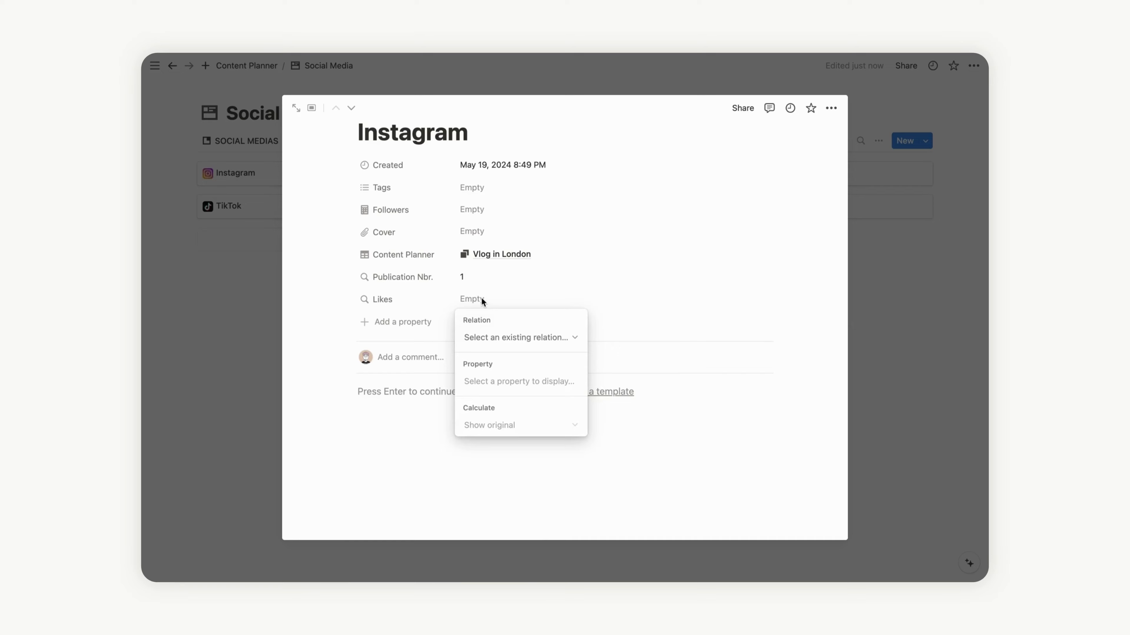
{"action": "left_click", "coordinate": [496, 337]}
{"action": "left_click", "coordinate": [494, 362]}
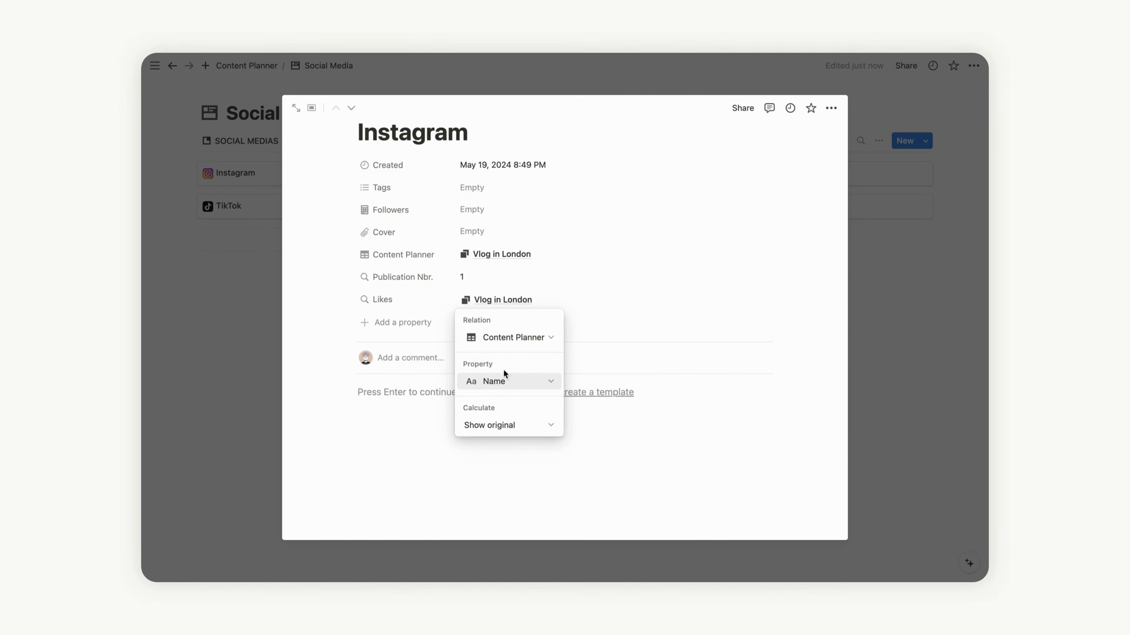
{"action": "left_click", "coordinate": [503, 382]}
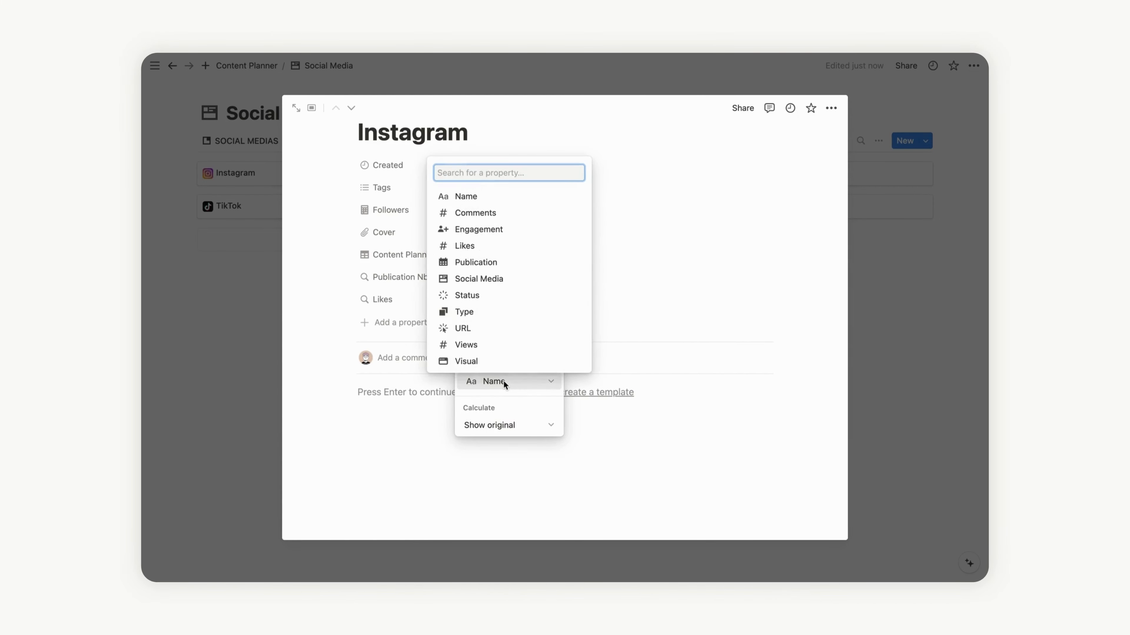
{"action": "left_click", "coordinate": [479, 246]}
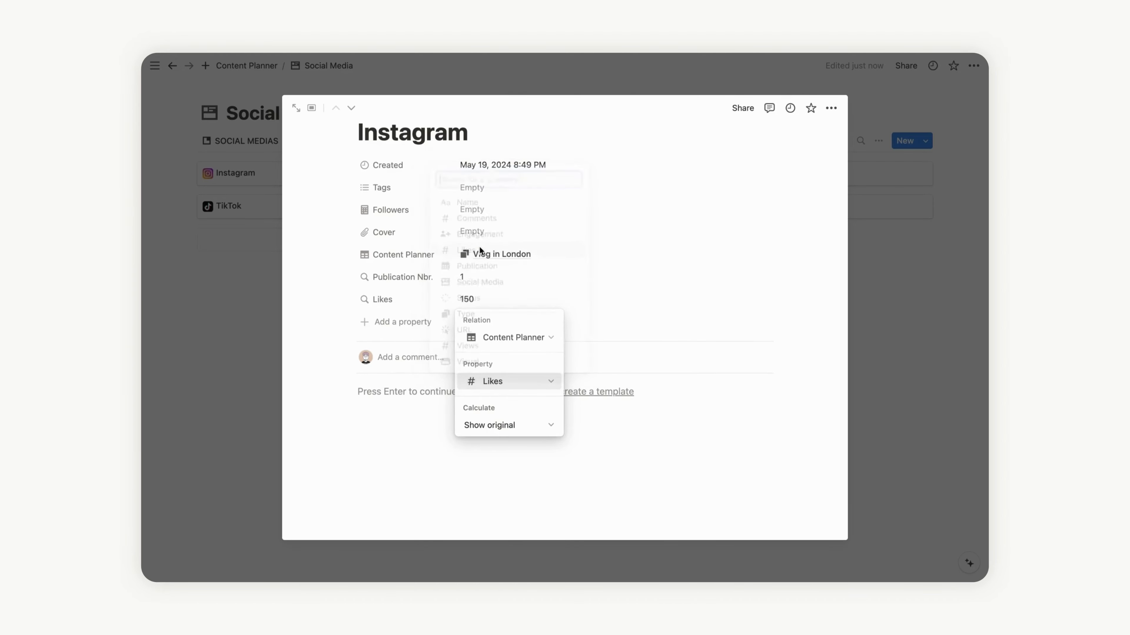
{"action": "left_click", "coordinate": [502, 426]}
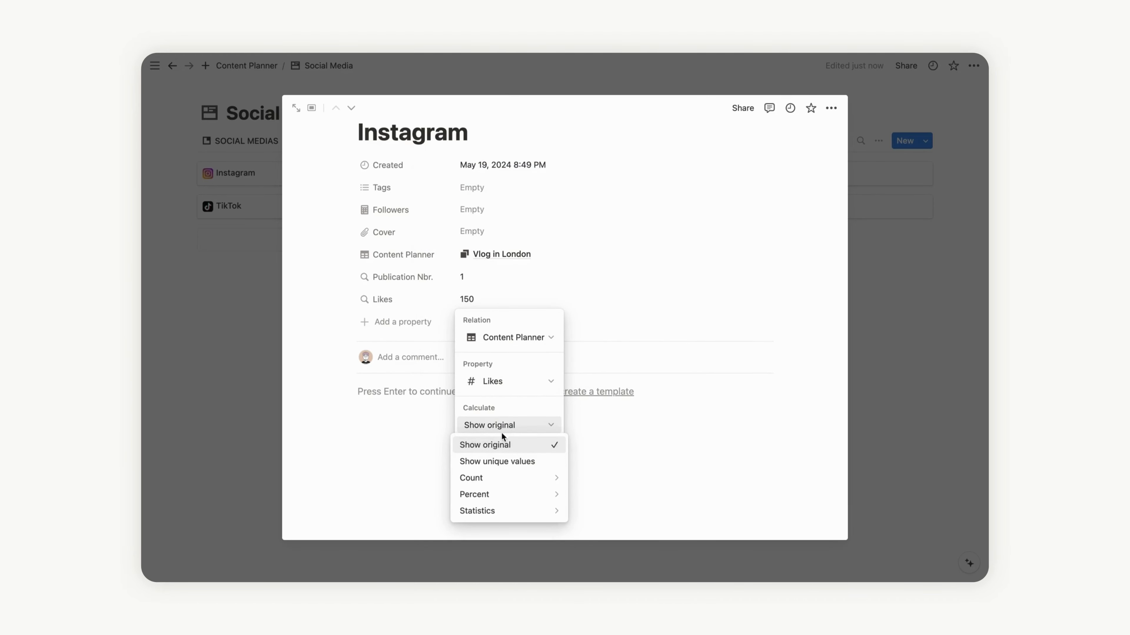
{"action": "mouse_move", "coordinate": [507, 512]}
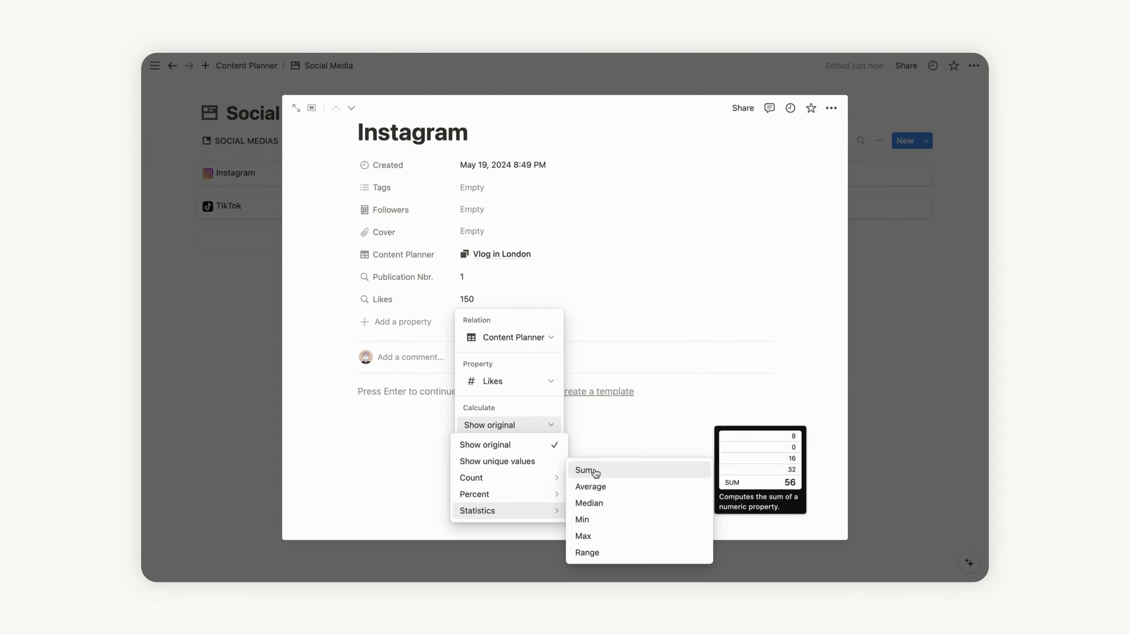
{"action": "left_click", "coordinate": [606, 471]}
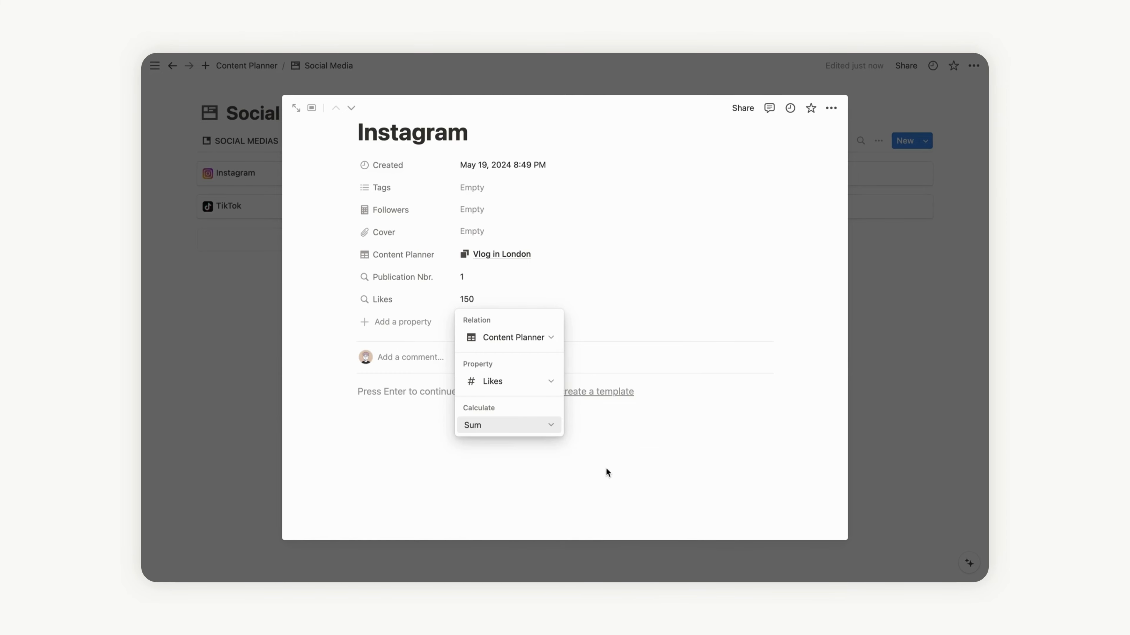
{"action": "left_click", "coordinate": [592, 306]}
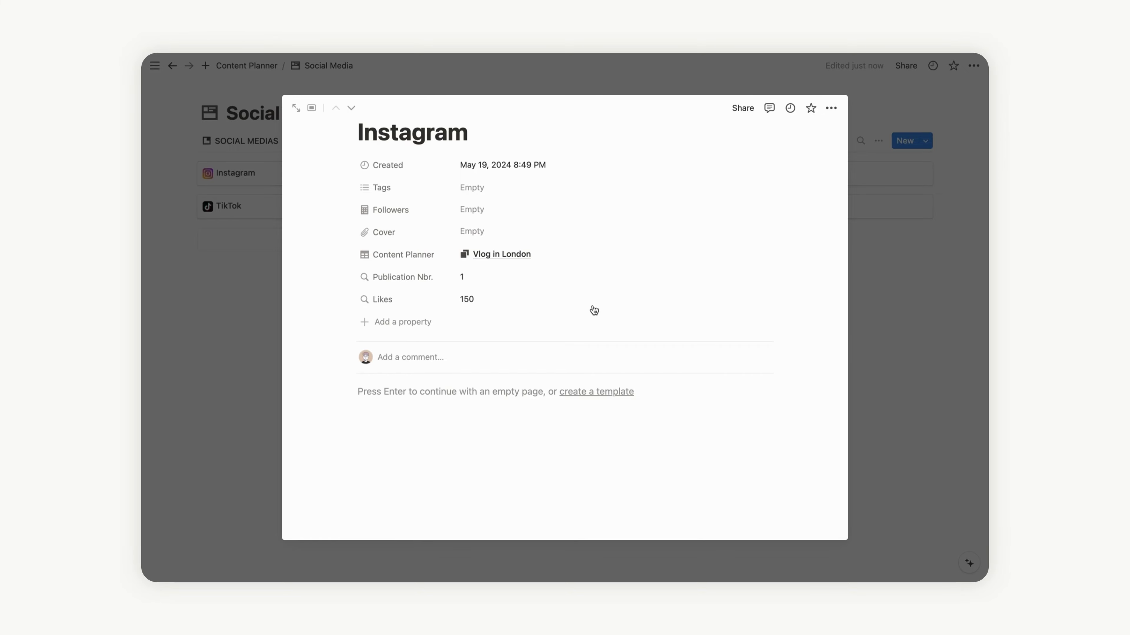
Step: Duplicate the Likes rollup property and rename the copy as Comments
{"action": "left_click", "coordinate": [350, 299]}
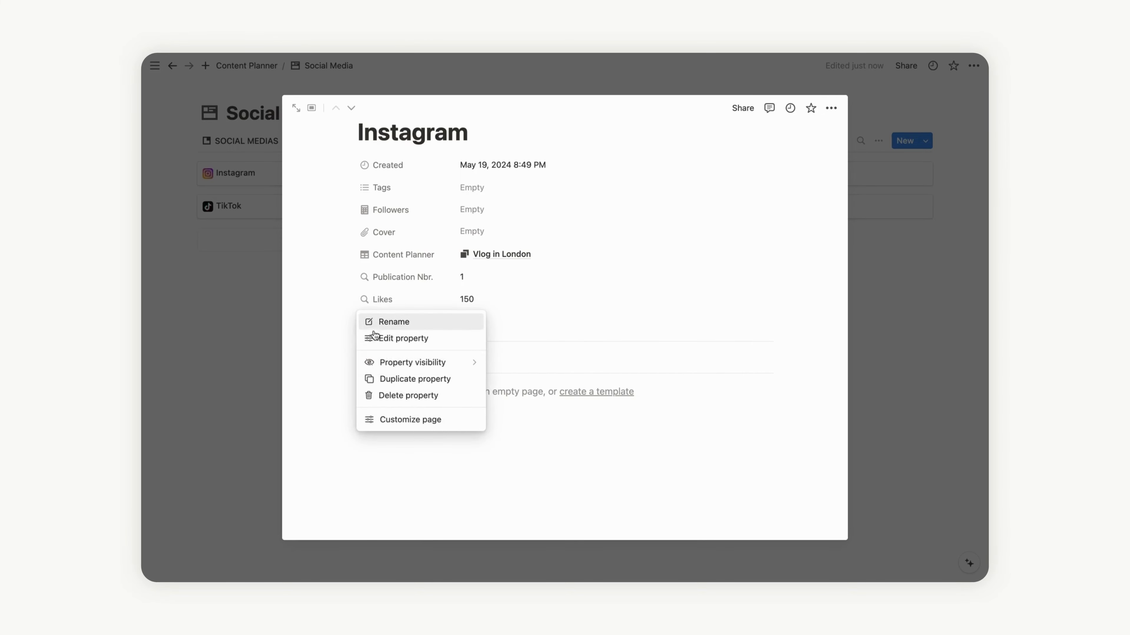
{"action": "left_click", "coordinate": [390, 381]}
{"action": "left_click", "coordinate": [395, 321]}
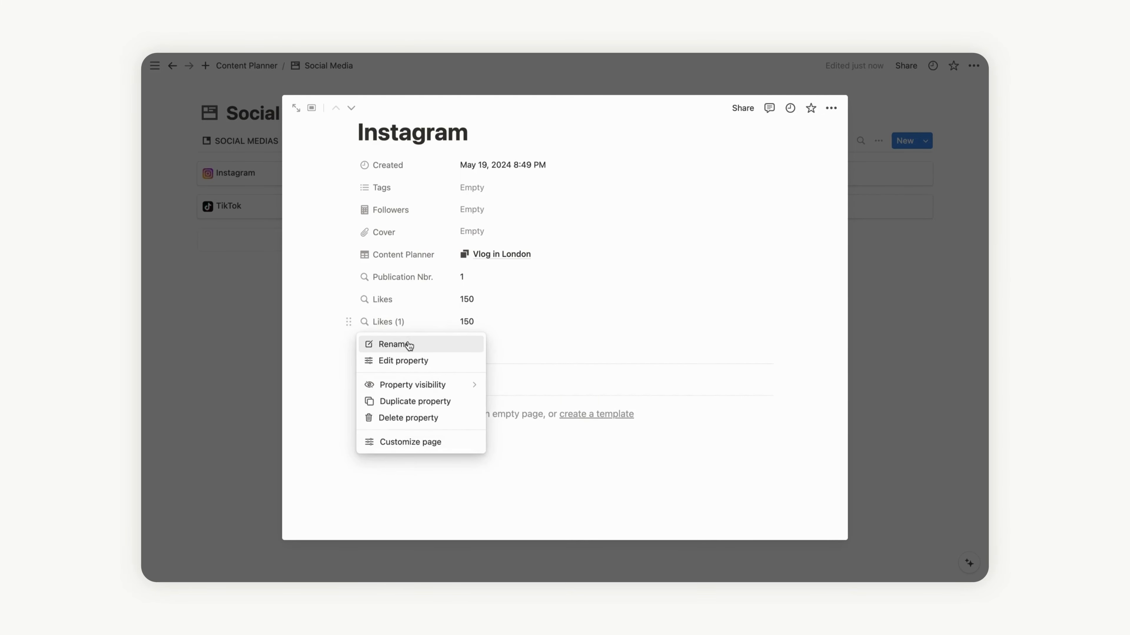
{"action": "left_click", "coordinate": [394, 344]}
{"action": "type", "text": "Comments"}
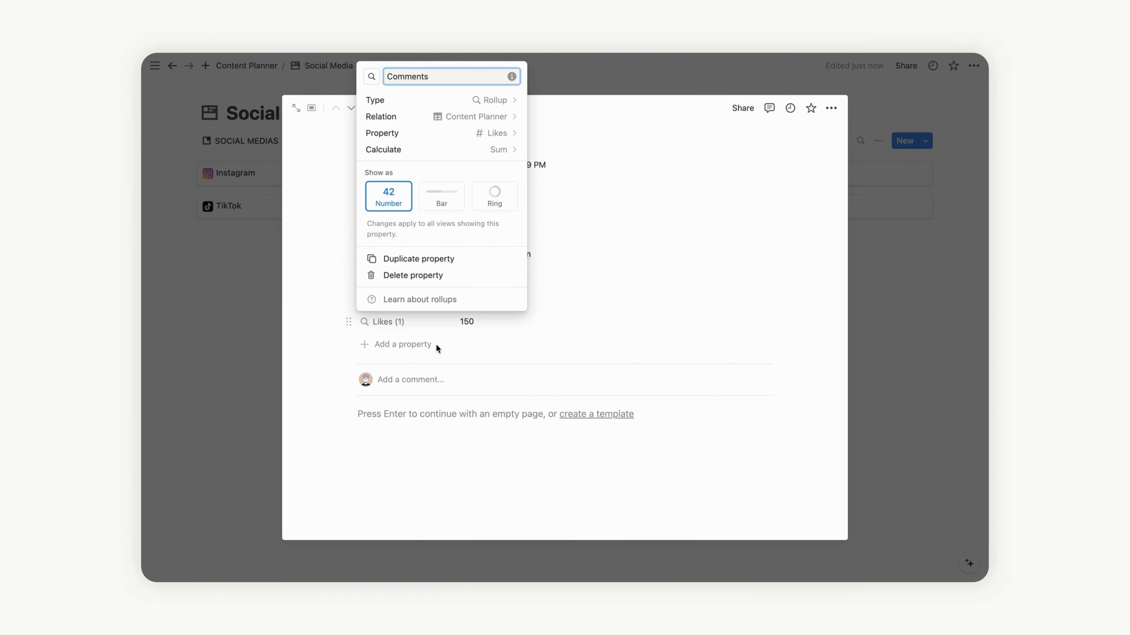
{"action": "left_click", "coordinate": [436, 343]}
Step: Configure the Comments rollup to use the Comments property of the Content Planner relation with the Sum calculation
{"action": "left_click", "coordinate": [467, 320]}
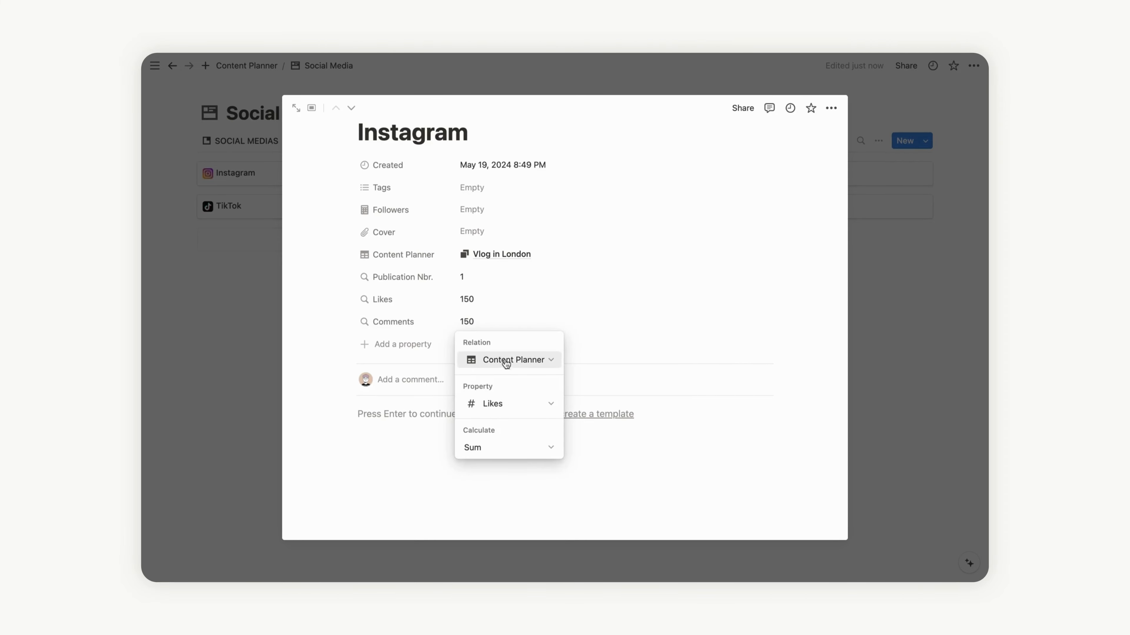
{"action": "left_click", "coordinate": [505, 403]}
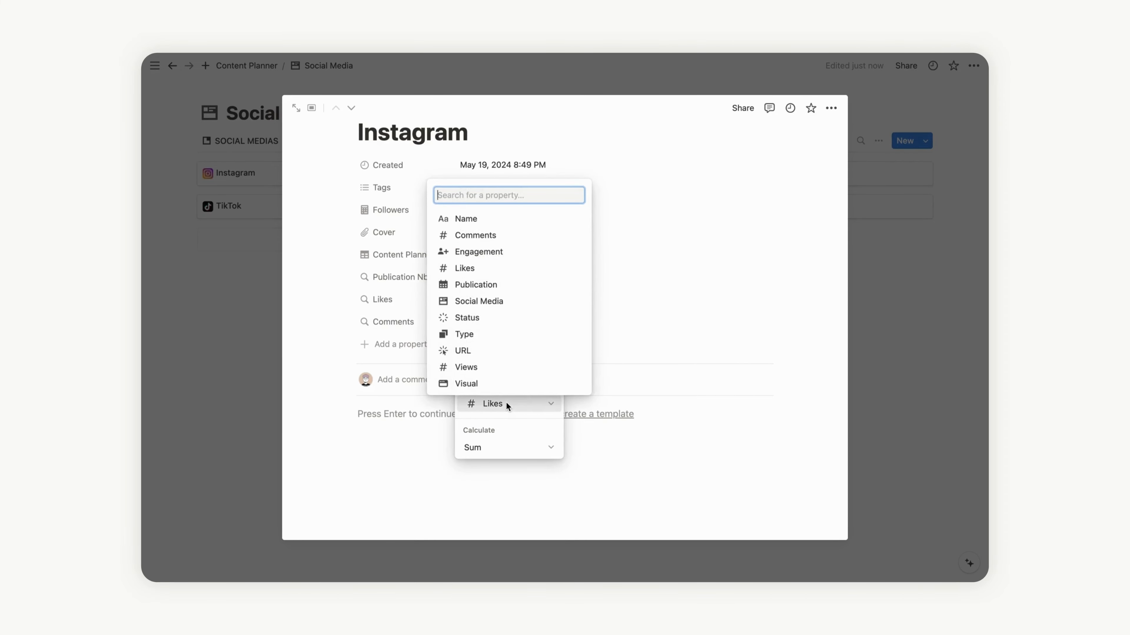
{"action": "left_click", "coordinate": [496, 239]}
{"action": "left_click", "coordinate": [512, 451]}
{"action": "mouse_move", "coordinate": [515, 499]}
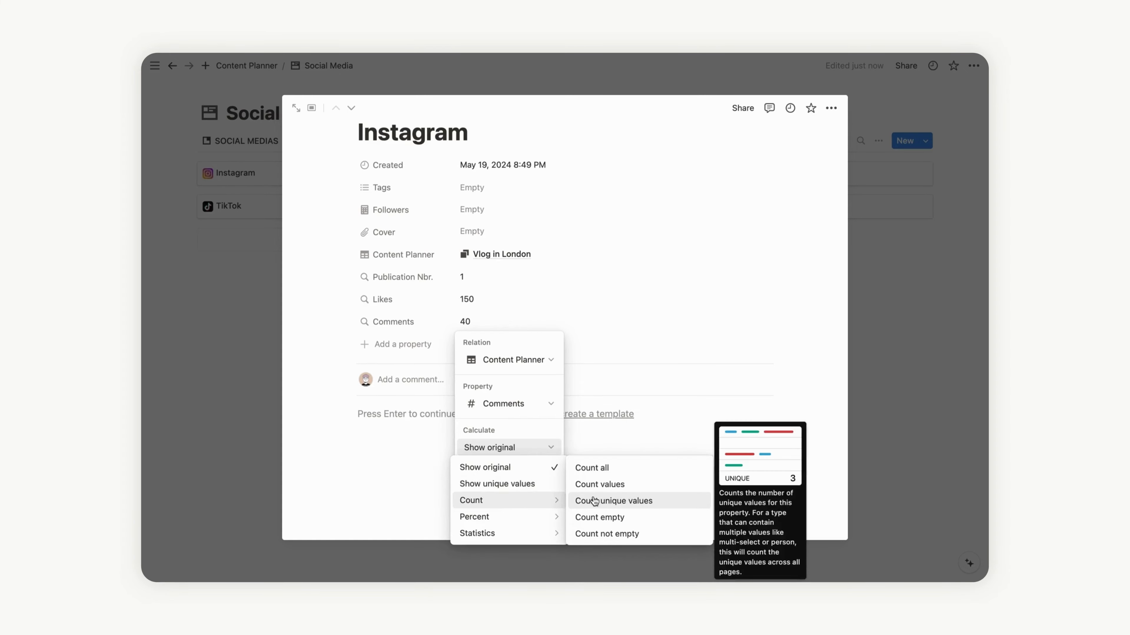
{"action": "mouse_move", "coordinate": [556, 533]}
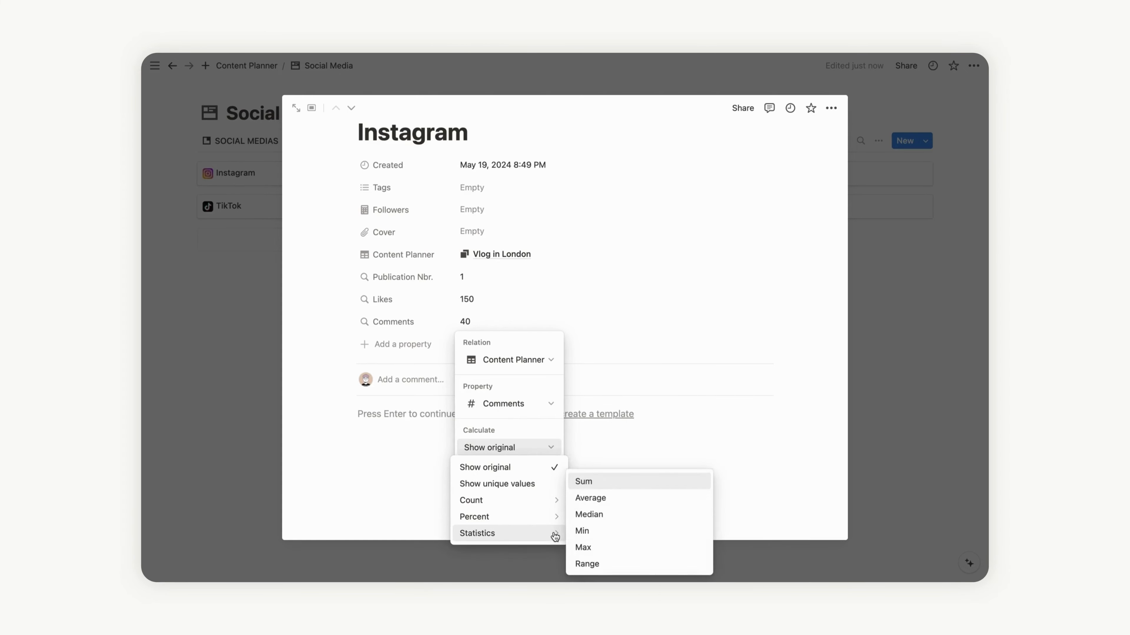
{"action": "left_click", "coordinate": [595, 483]}
{"action": "left_click", "coordinate": [608, 339]}
Step: Duplicate the Comments rollup property and rename the copy as Views
{"action": "left_click", "coordinate": [363, 328]}
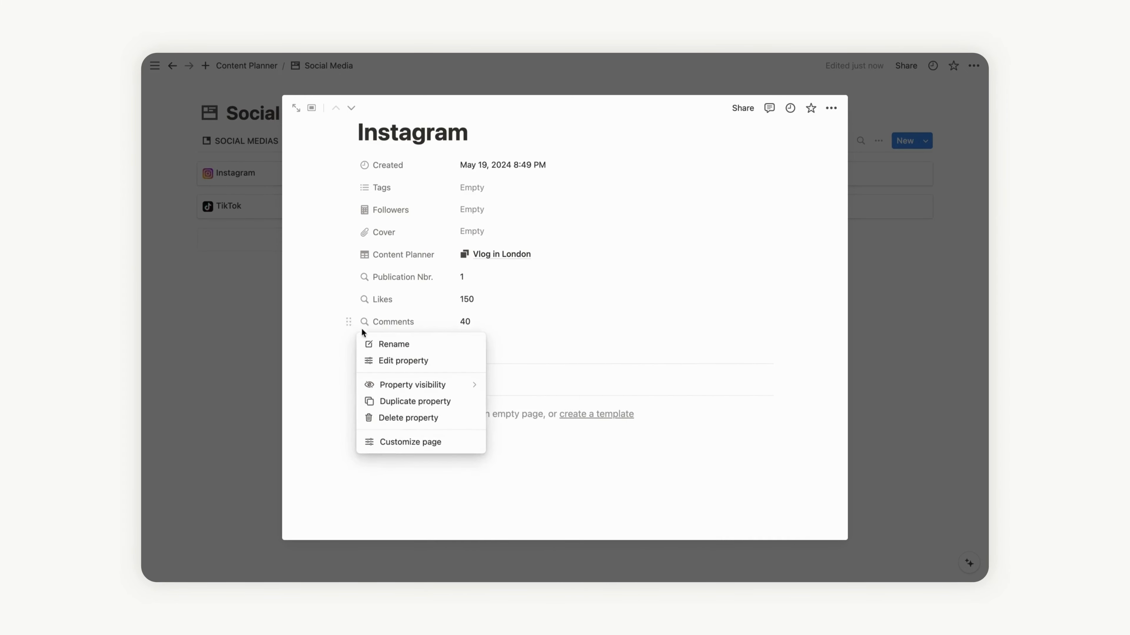
{"action": "left_click", "coordinate": [391, 400]}
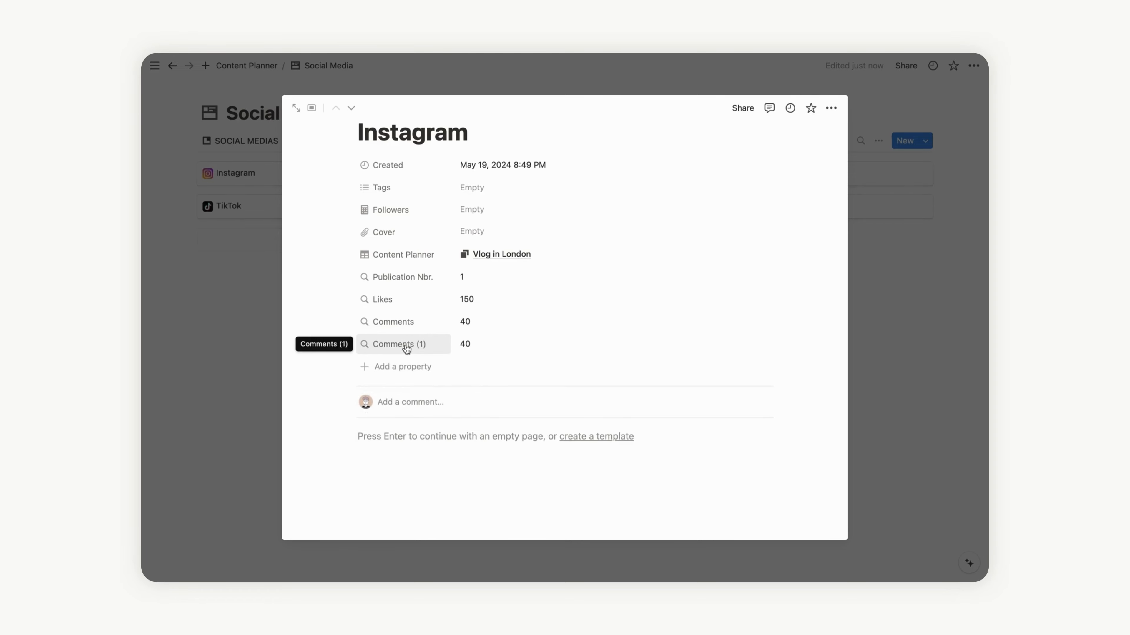
{"action": "left_click", "coordinate": [406, 348]}
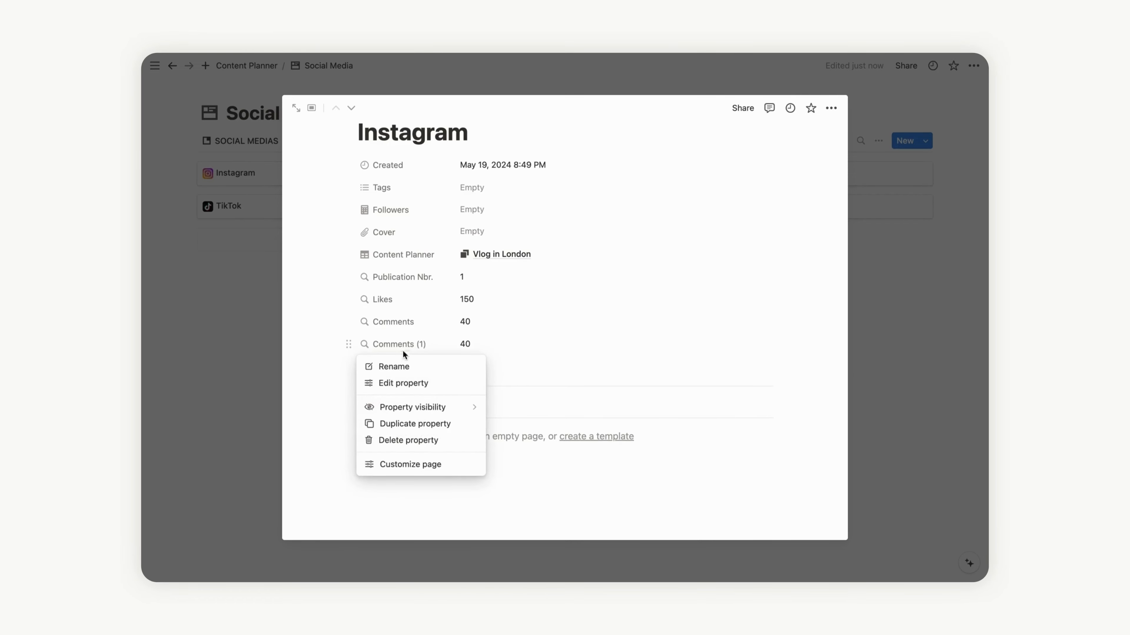
{"action": "left_click", "coordinate": [394, 370]}
{"action": "type", "text": "Views"}
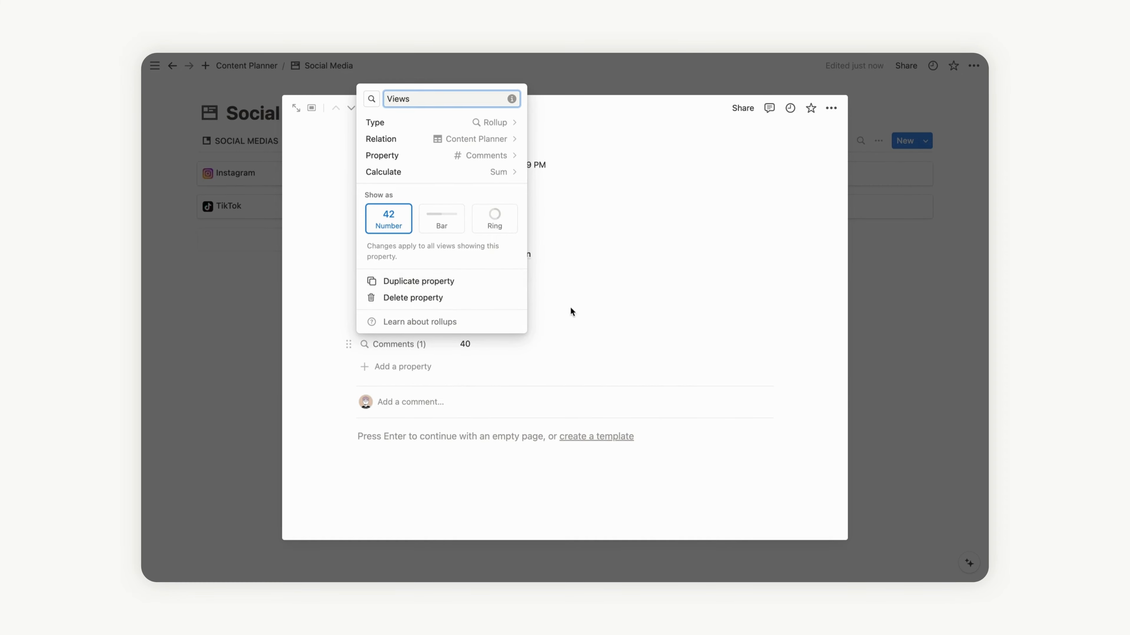
{"action": "left_click", "coordinate": [574, 323]}
Step: Configure the Views rollup to use the Views property of the Content Planner relation with the Sum calculation
{"action": "left_click", "coordinate": [474, 347]}
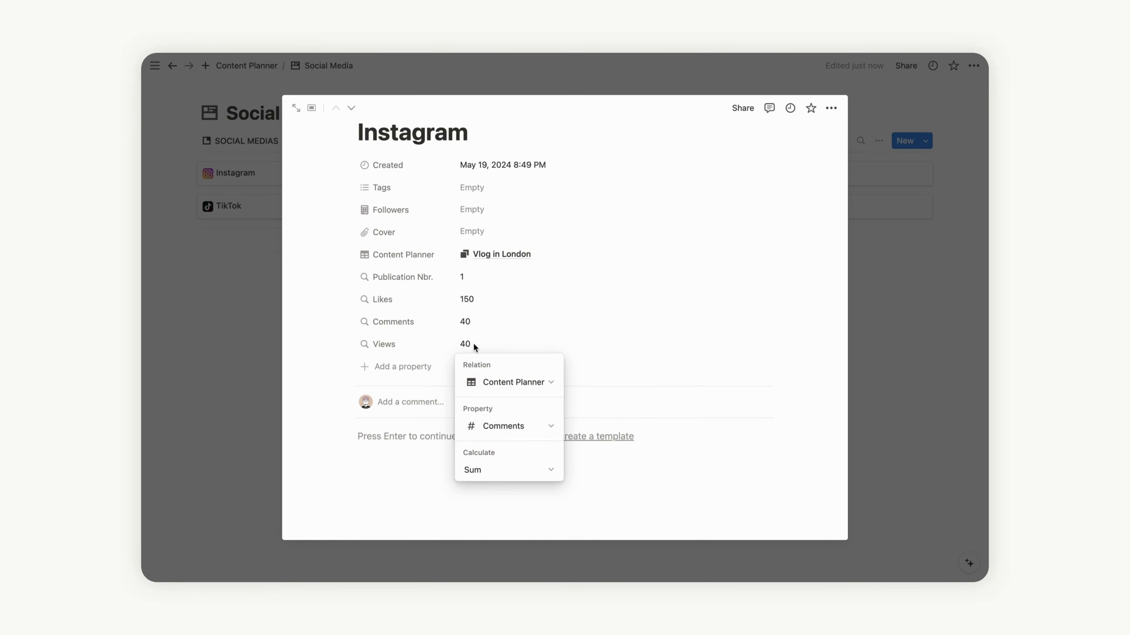
{"action": "left_click", "coordinate": [506, 430]}
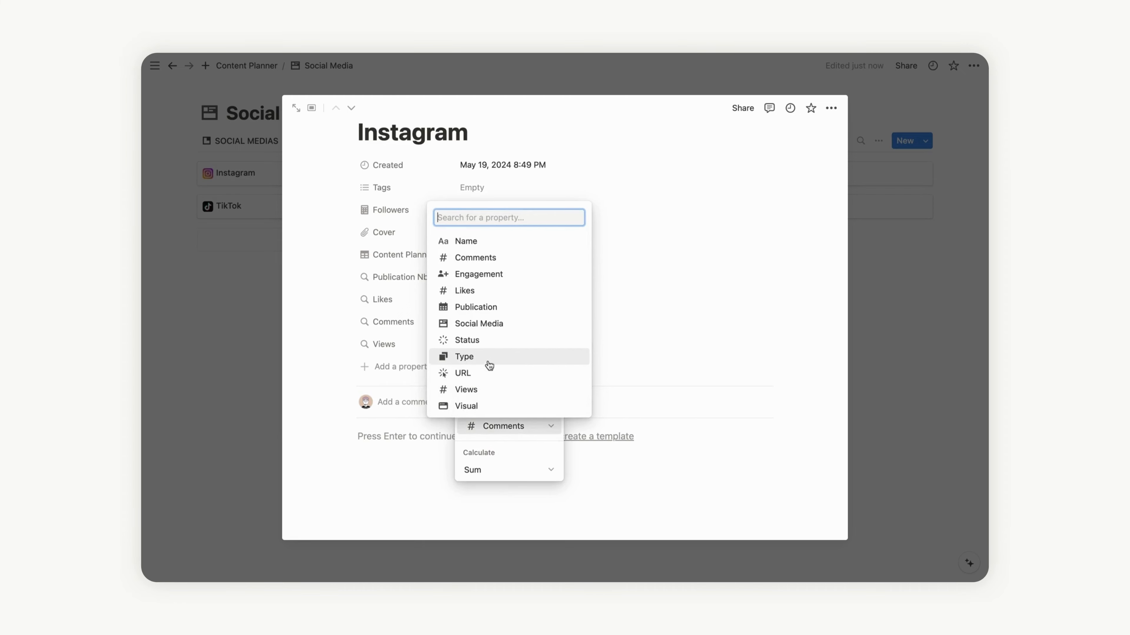
{"action": "left_click", "coordinate": [487, 391]}
{"action": "left_click", "coordinate": [499, 469]}
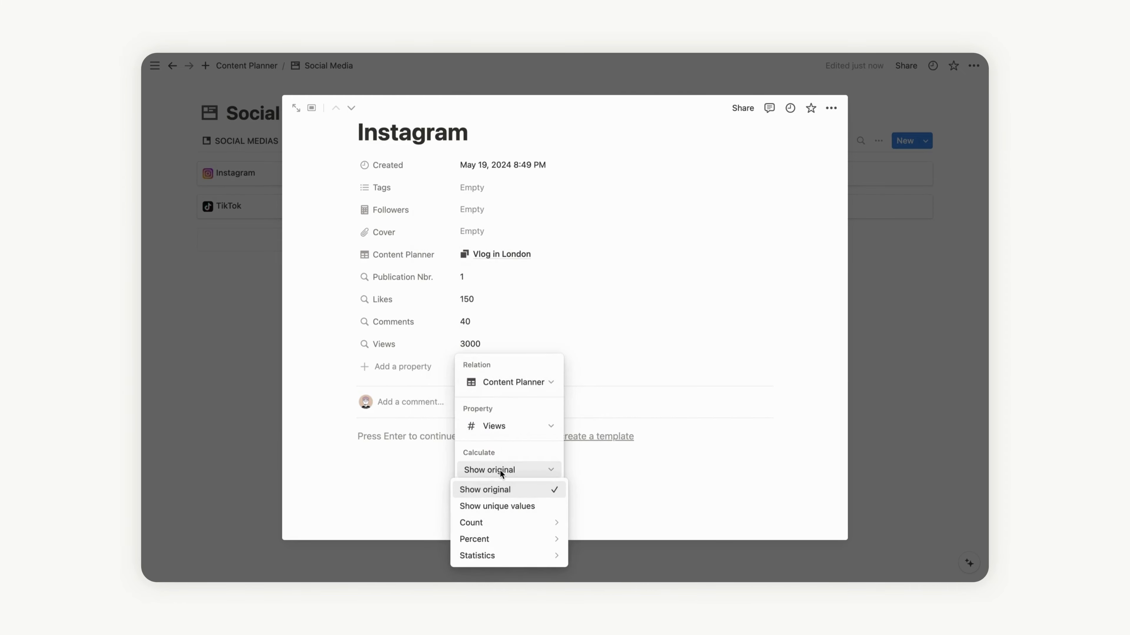
{"action": "mouse_move", "coordinate": [509, 555]}
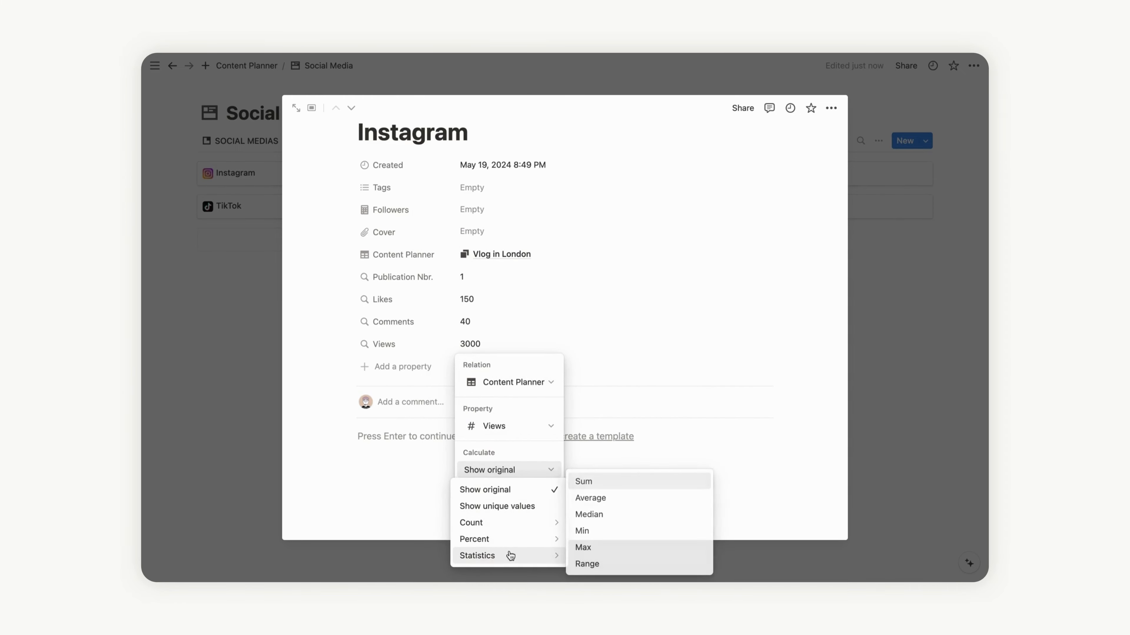
{"action": "left_click", "coordinate": [592, 480]}
{"action": "left_click", "coordinate": [578, 358]}
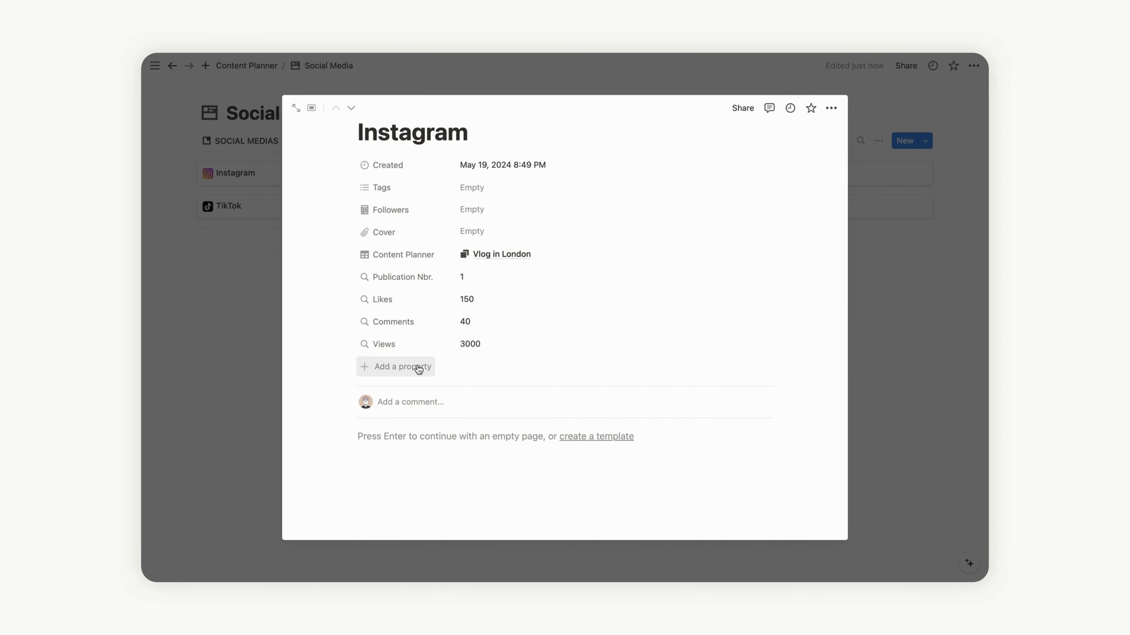
Step: Add a Formula property named Engagement to the Instagram entry and give it the person-with-plus icon
{"action": "left_click", "coordinate": [403, 370]}
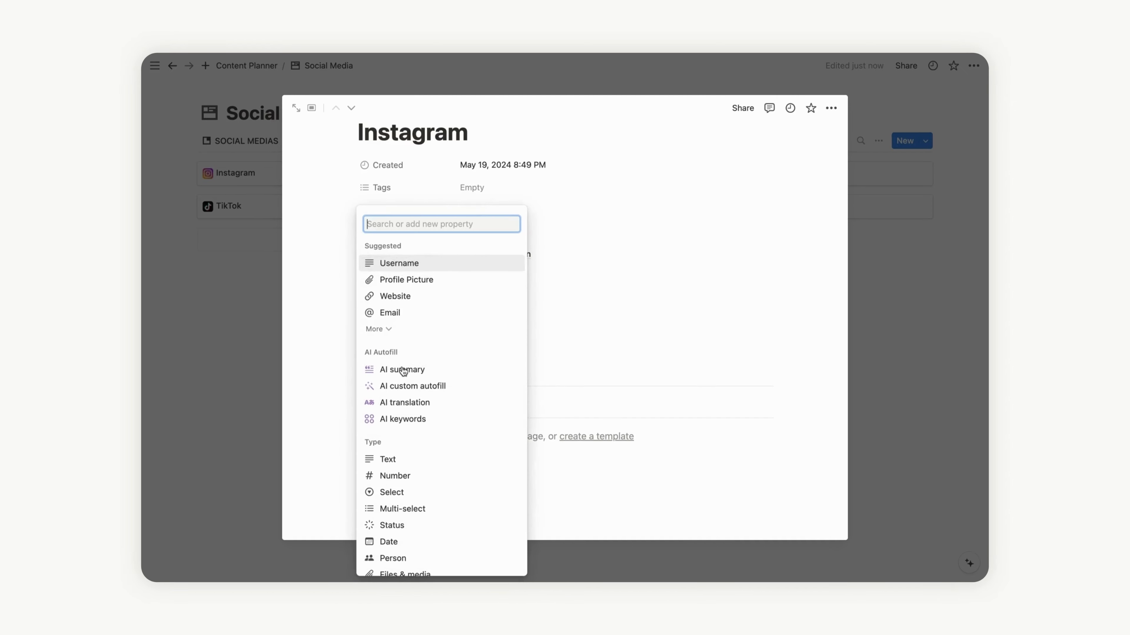
{"action": "scroll", "coordinate": [440, 445], "scroll_direction": "down", "scroll_amount": 1}
{"action": "scroll", "coordinate": [441, 449], "scroll_direction": "down", "scroll_amount": 3}
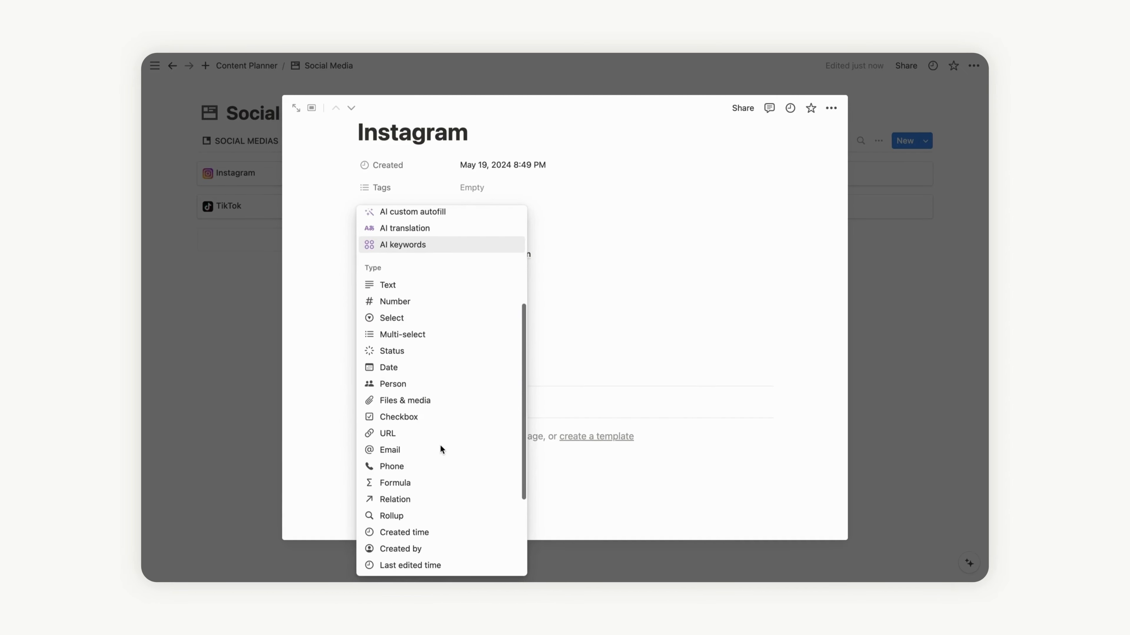
{"action": "left_click", "coordinate": [426, 489]}
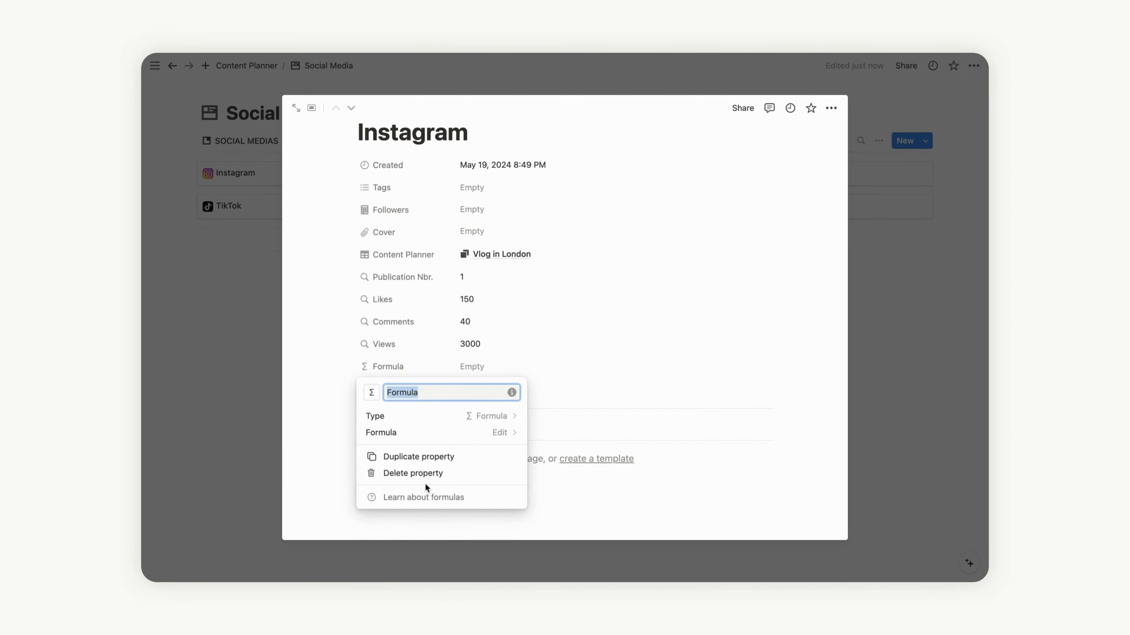
{"action": "type", "text": "Enga"}
{"action": "type", "text": "ge"}
{"action": "type", "text": "gement"}
{"action": "left_click", "coordinate": [371, 394]}
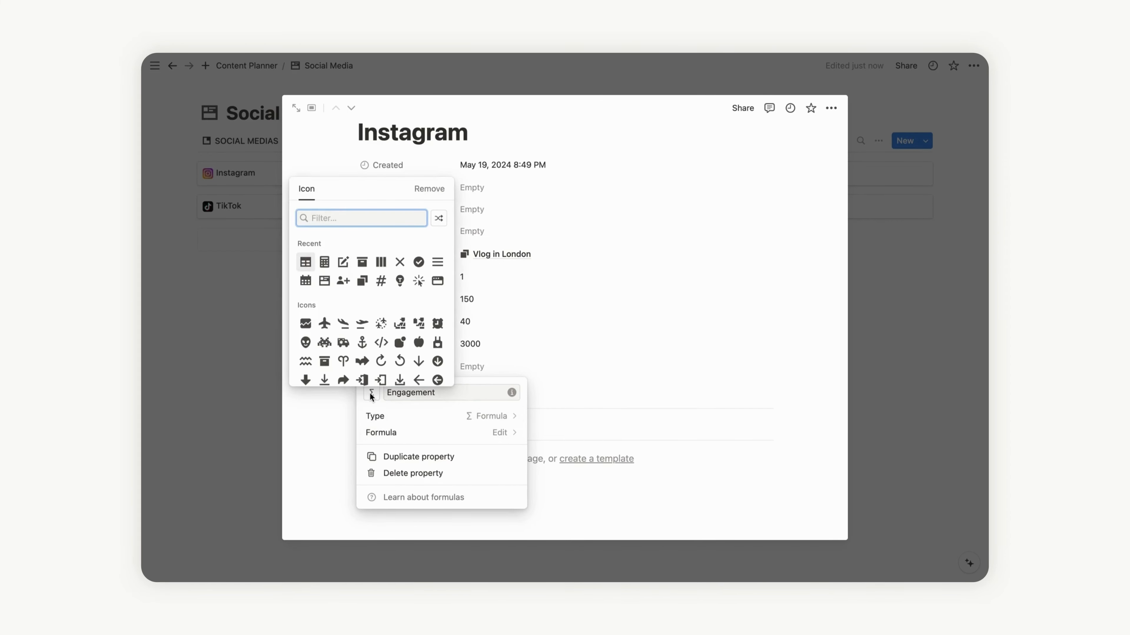
{"action": "left_click", "coordinate": [536, 389]}
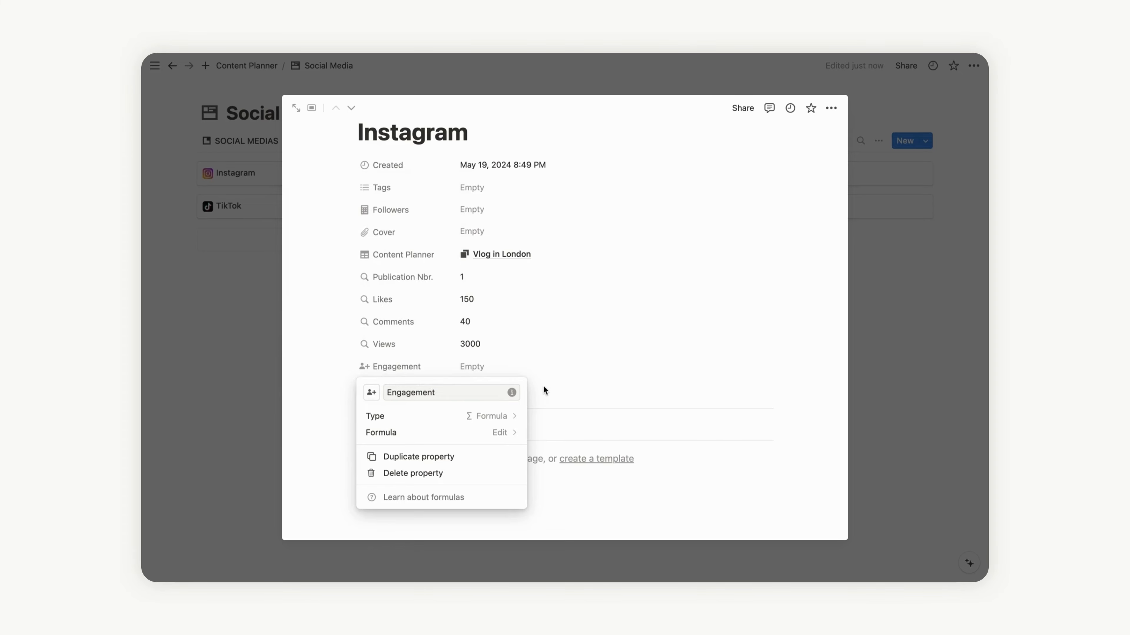
{"action": "left_click", "coordinate": [569, 380]}
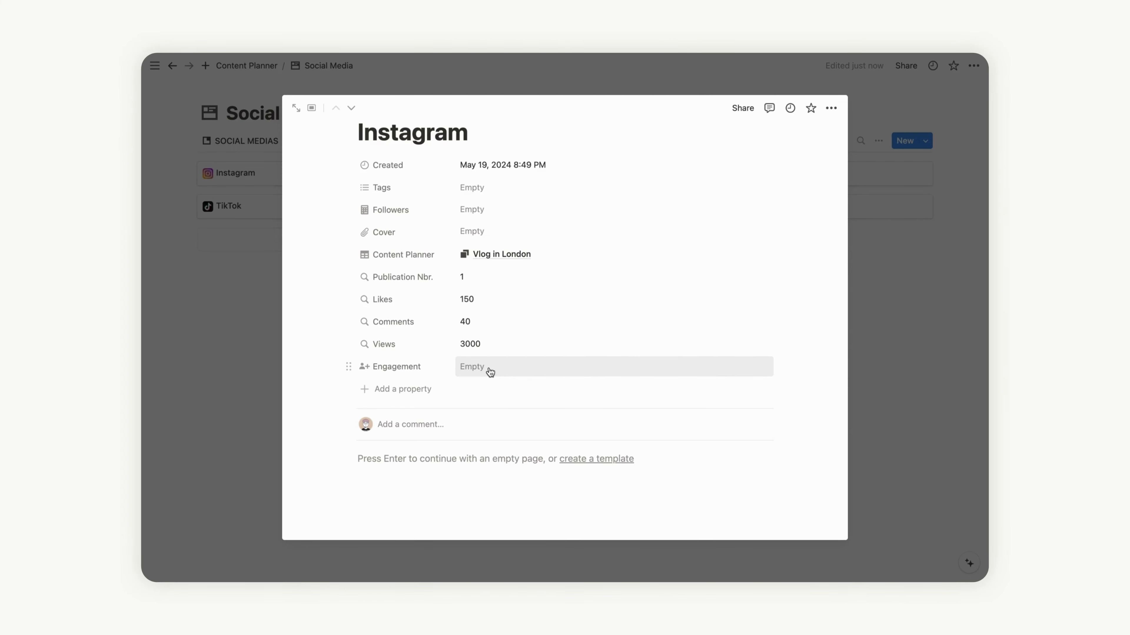
Step: Leave the Social Media database and open the Vlog in London entry in the Content Hub's Content Planner database
{"action": "left_click", "coordinate": [267, 366]}
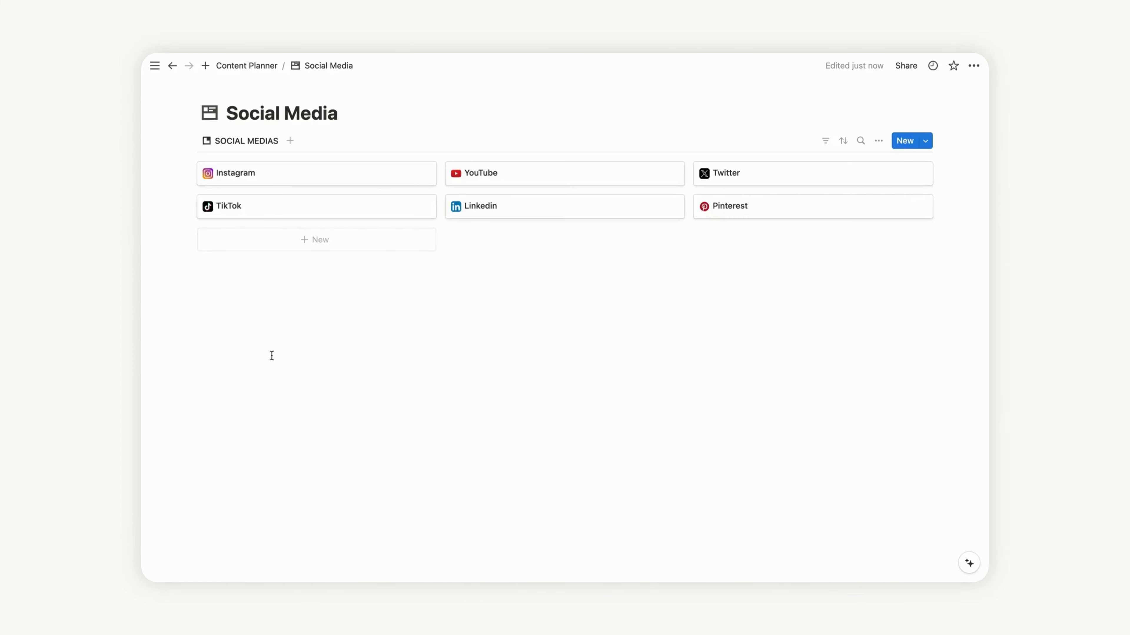
{"action": "left_click", "coordinate": [255, 66]}
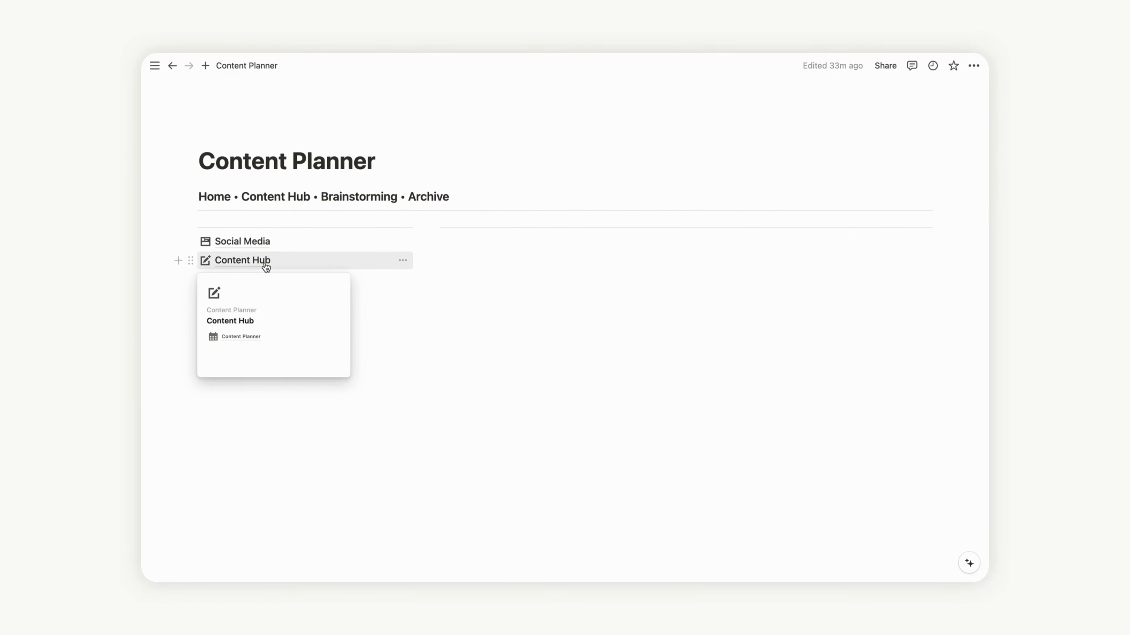
{"action": "left_click", "coordinate": [266, 264]}
{"action": "left_click", "coordinate": [263, 256]}
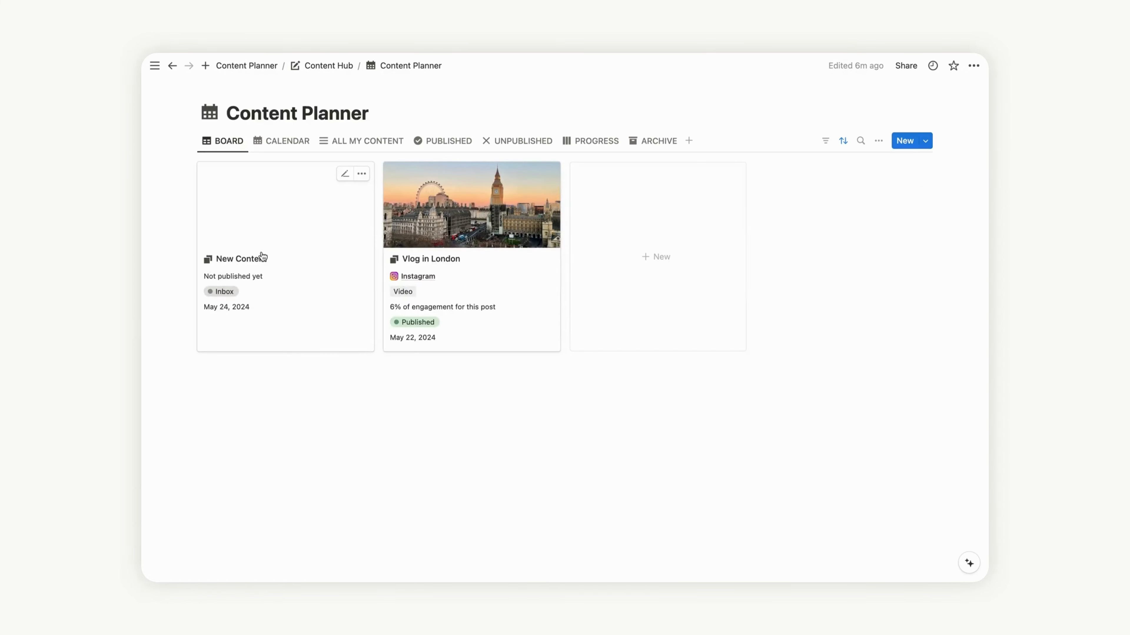
{"action": "left_click", "coordinate": [461, 295]}
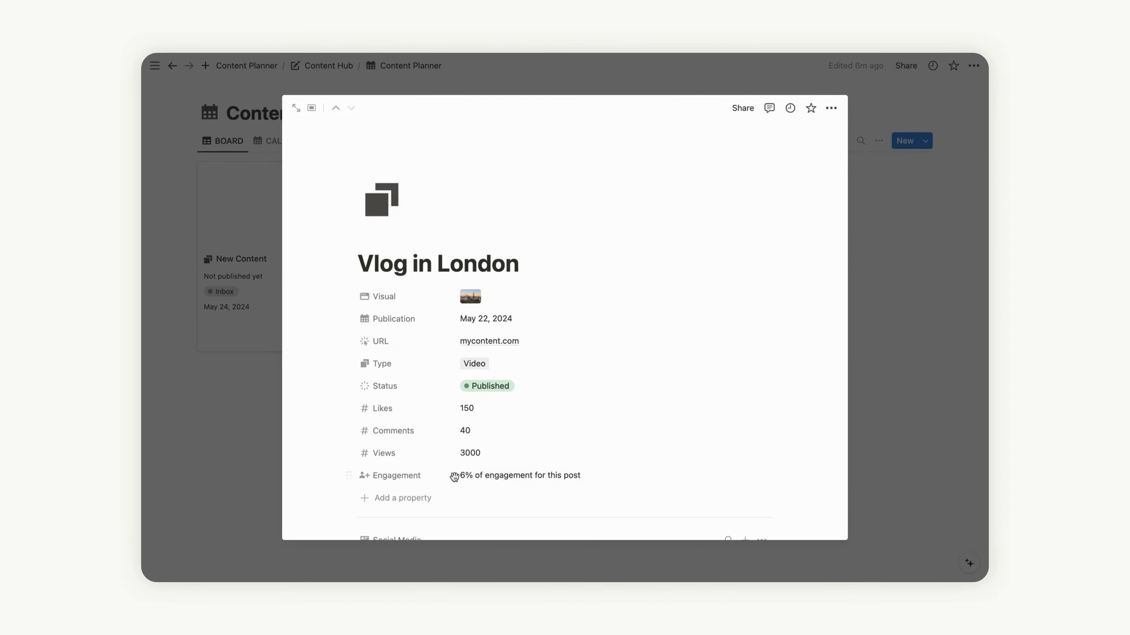
Step: Copy the entire Engagement formula from the Vlog in London entry and close the entry
{"action": "scroll", "coordinate": [454, 476], "scroll_direction": "down", "scroll_amount": 1}
{"action": "left_click", "coordinate": [497, 457]}
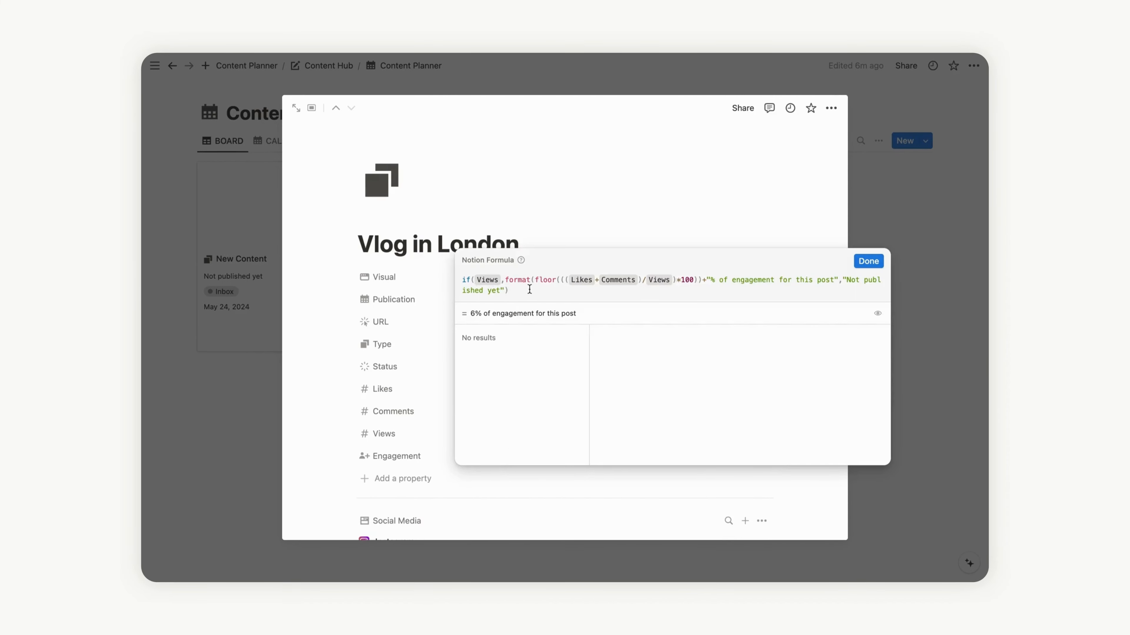
{"action": "left_click_drag", "start_coordinate": [524, 290], "coordinate": [463, 278]}
{"action": "key", "text": "ctrl+c"}
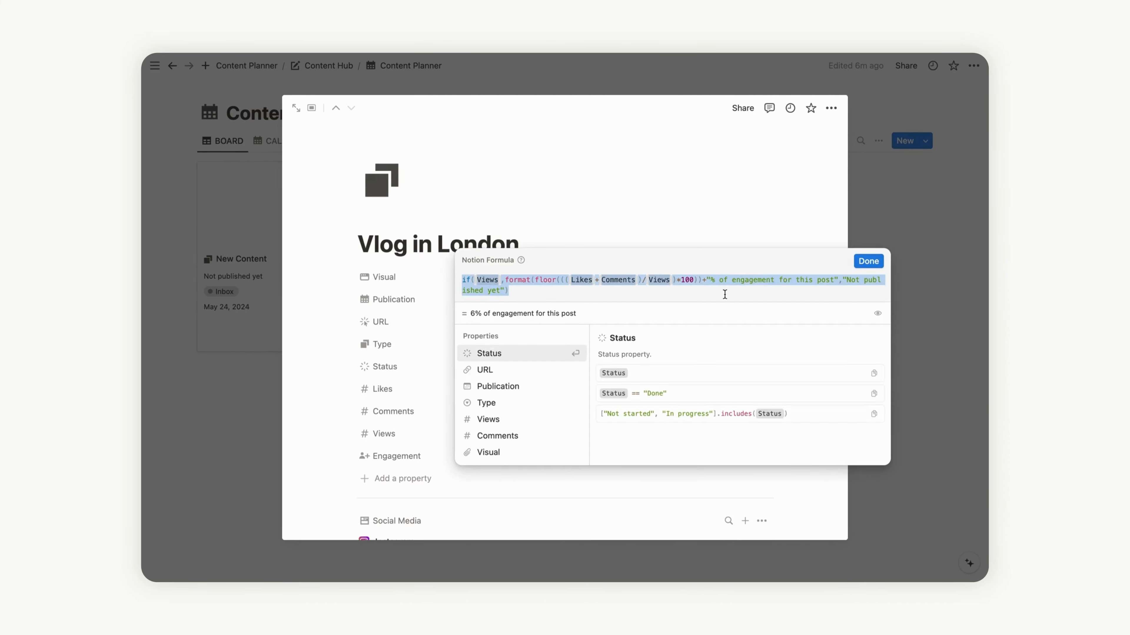
{"action": "left_click", "coordinate": [793, 243]}
{"action": "left_click", "coordinate": [888, 247]}
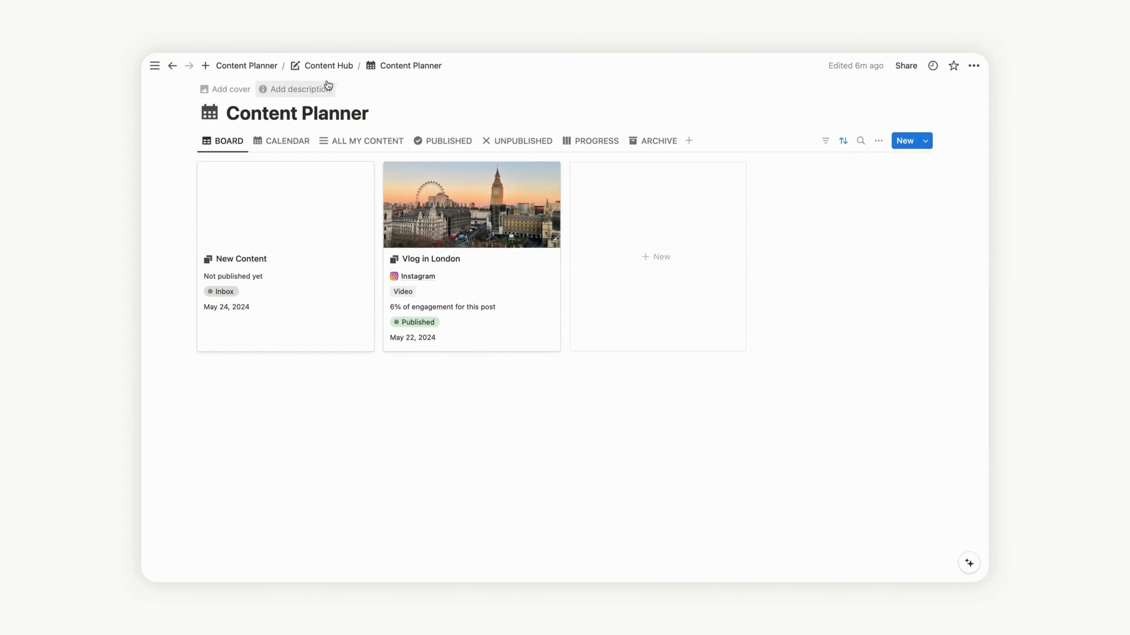
Step: Return to the Instagram entry in the Social Media database and paste the copied formula into its Engagement property
{"action": "left_click", "coordinate": [269, 67]}
{"action": "mouse_move", "coordinate": [258, 264]}
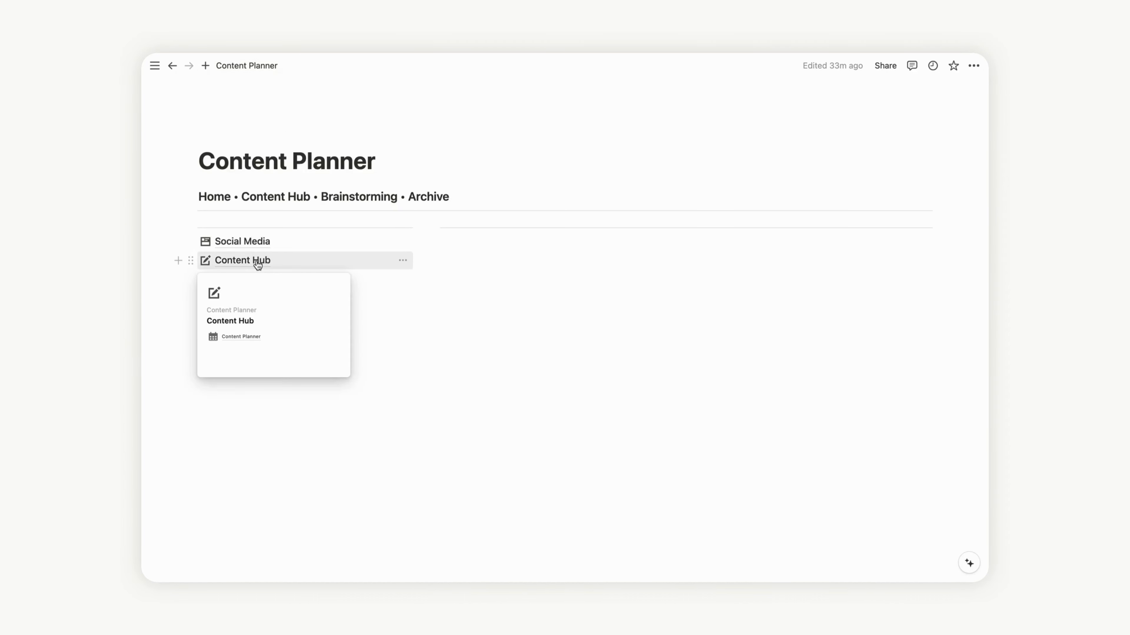
{"action": "left_click", "coordinate": [253, 244]}
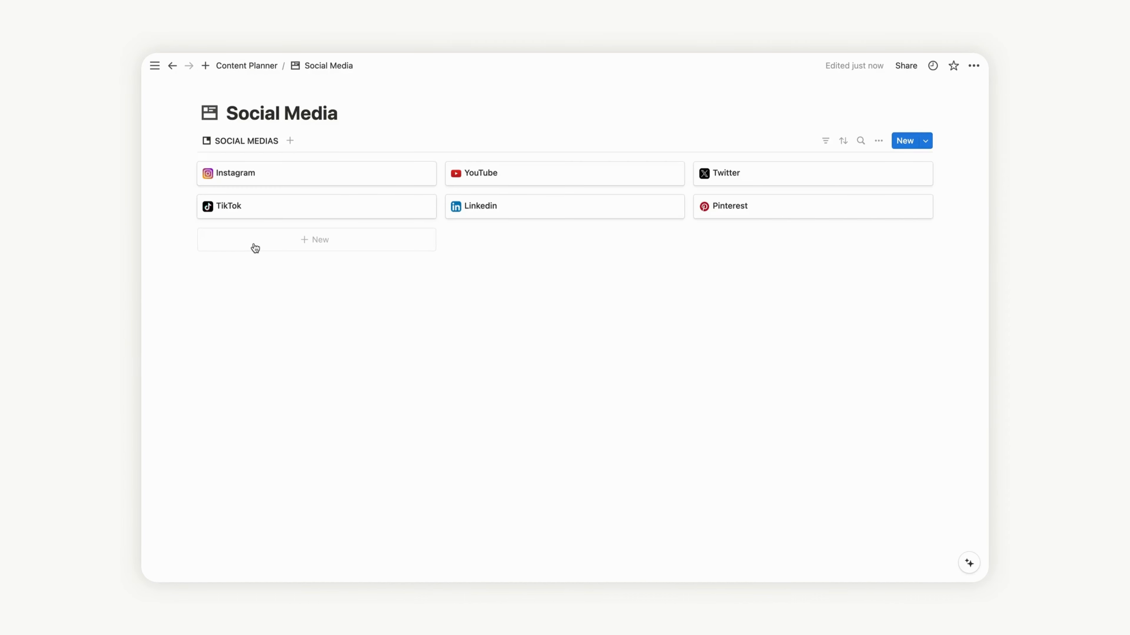
{"action": "left_click", "coordinate": [315, 178]}
{"action": "scroll", "coordinate": [562, 419], "scroll_direction": "down", "scroll_amount": 3}
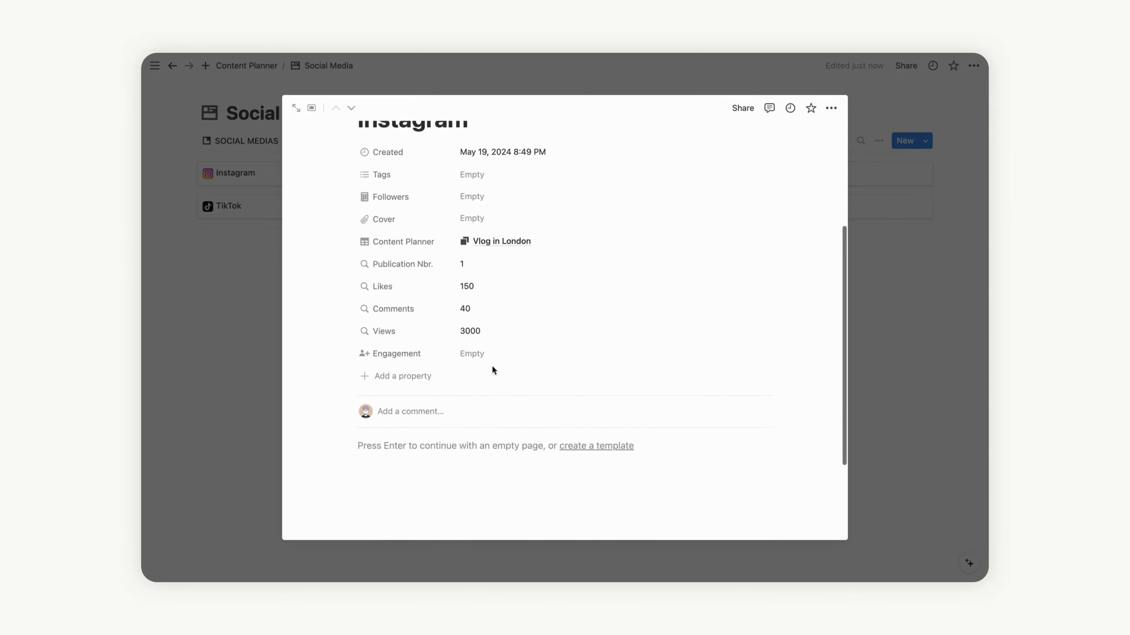
{"action": "left_click", "coordinate": [486, 358]}
{"action": "key", "text": "ctrl+v"}
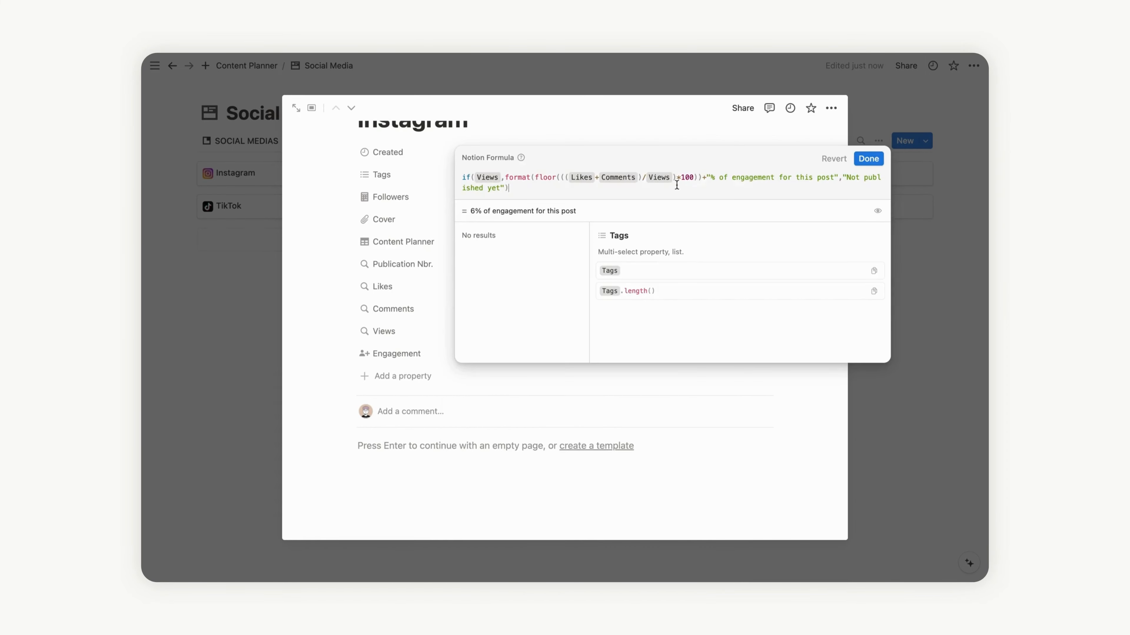
Step: Prepend the condition if(Views>0,"","")+ with two empty text results to the Instagram entry's Engagement formula
{"action": "left_click", "coordinate": [462, 178]}
{"action": "type", "text": "+"}
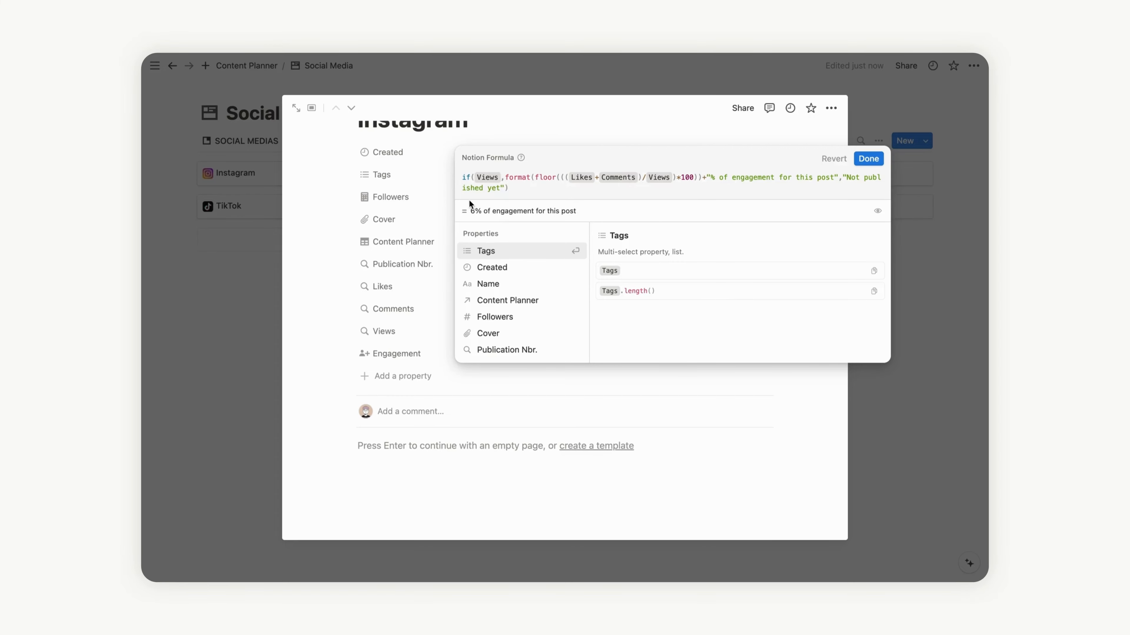
{"action": "key", "text": "Left"}
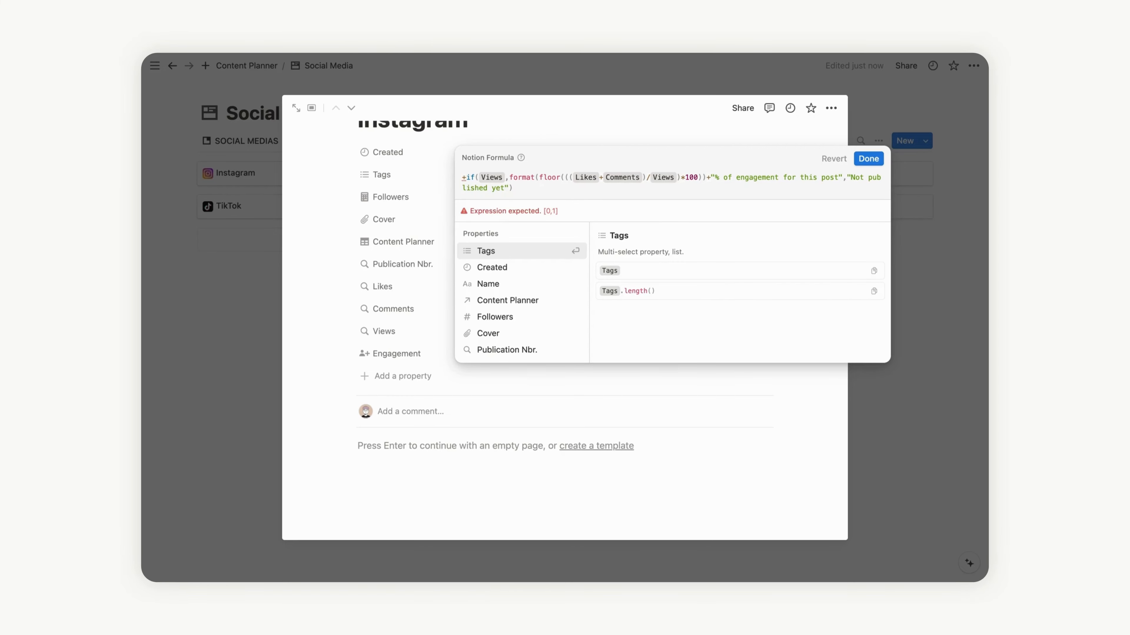
{"action": "type", "text": "if"}
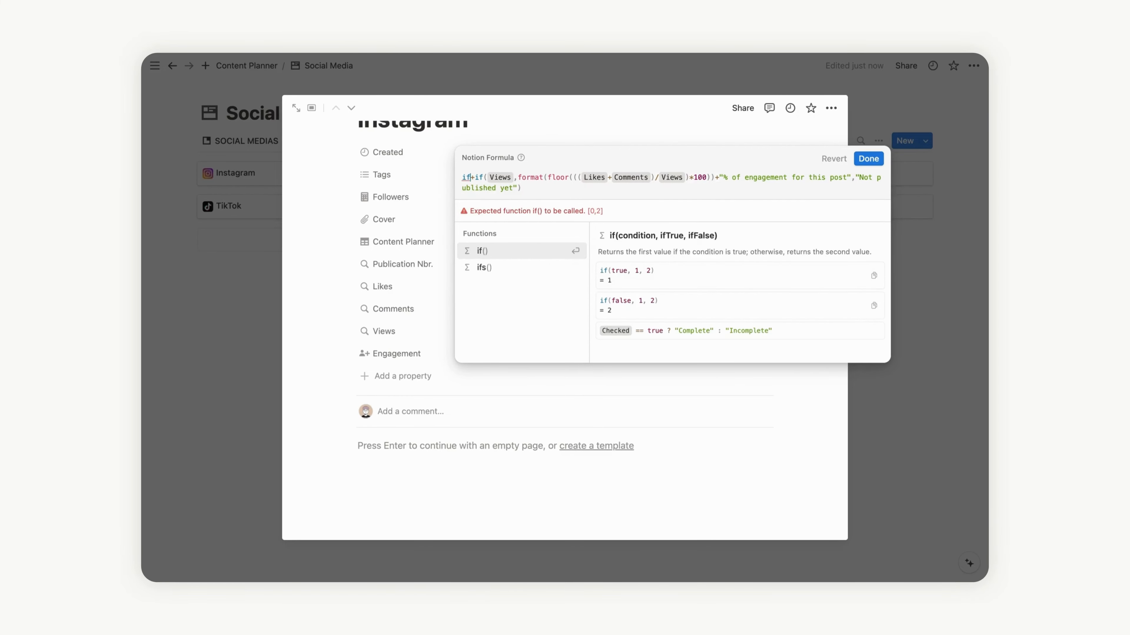
{"action": "type", "text": "("}
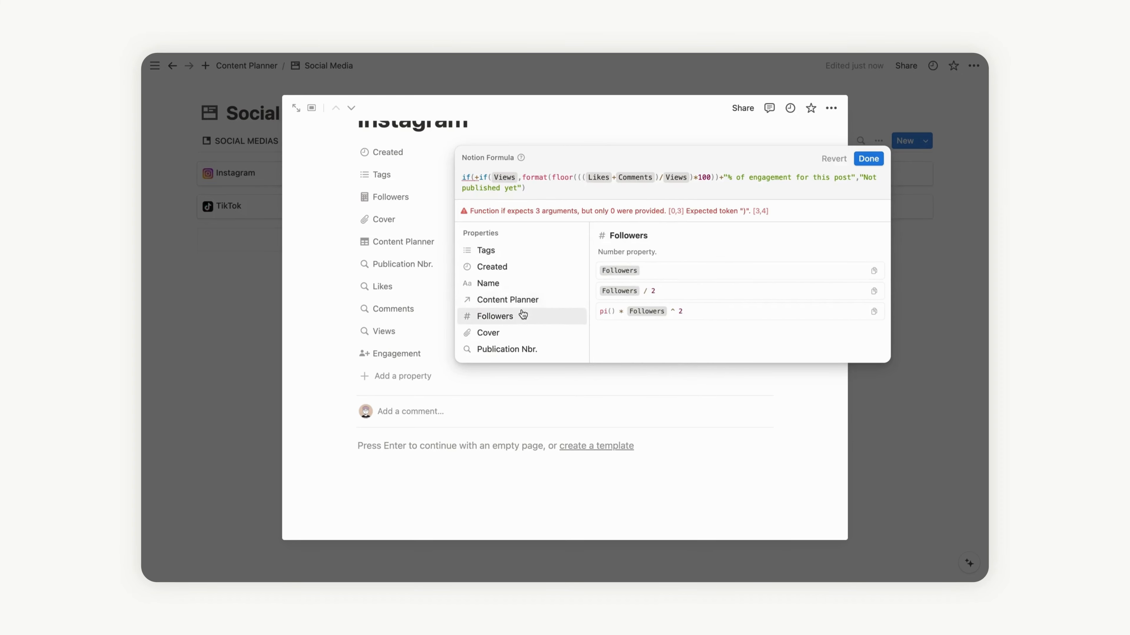
{"action": "left_click", "coordinate": [517, 330]}
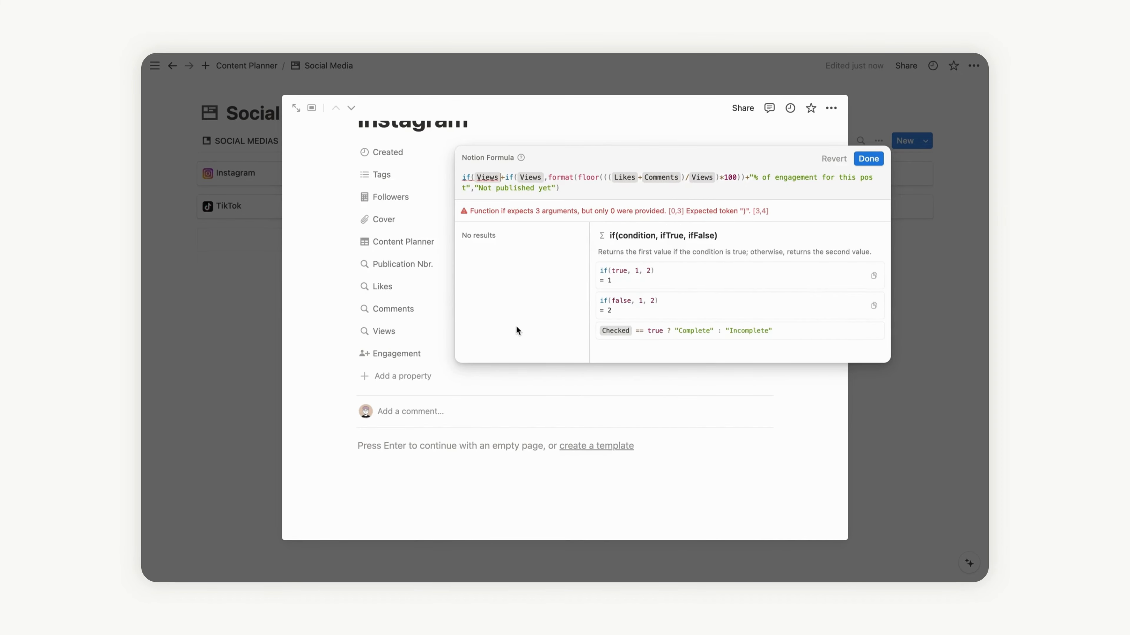
{"action": "type", "text": ">"}
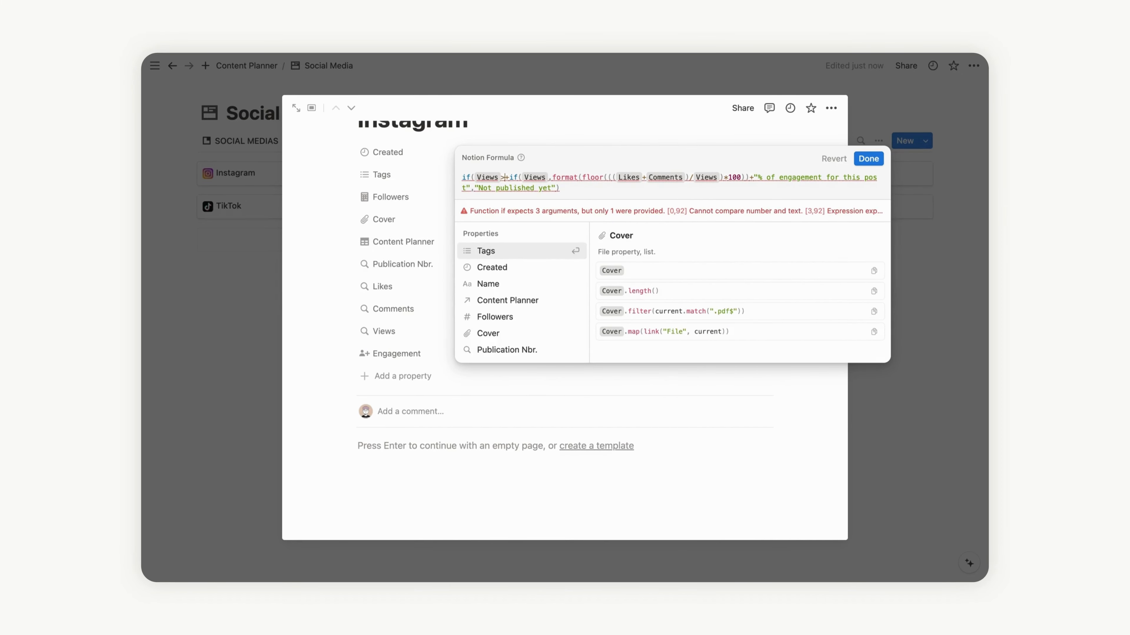
{"action": "type", "text": "0,"}
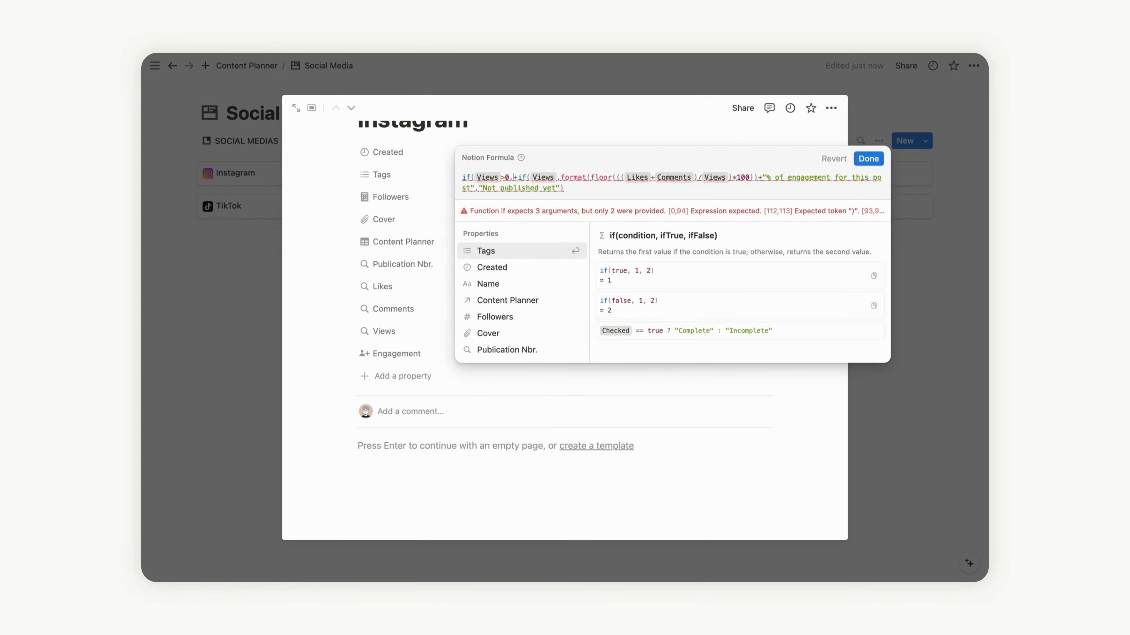
{"action": "type", "text": "\""}
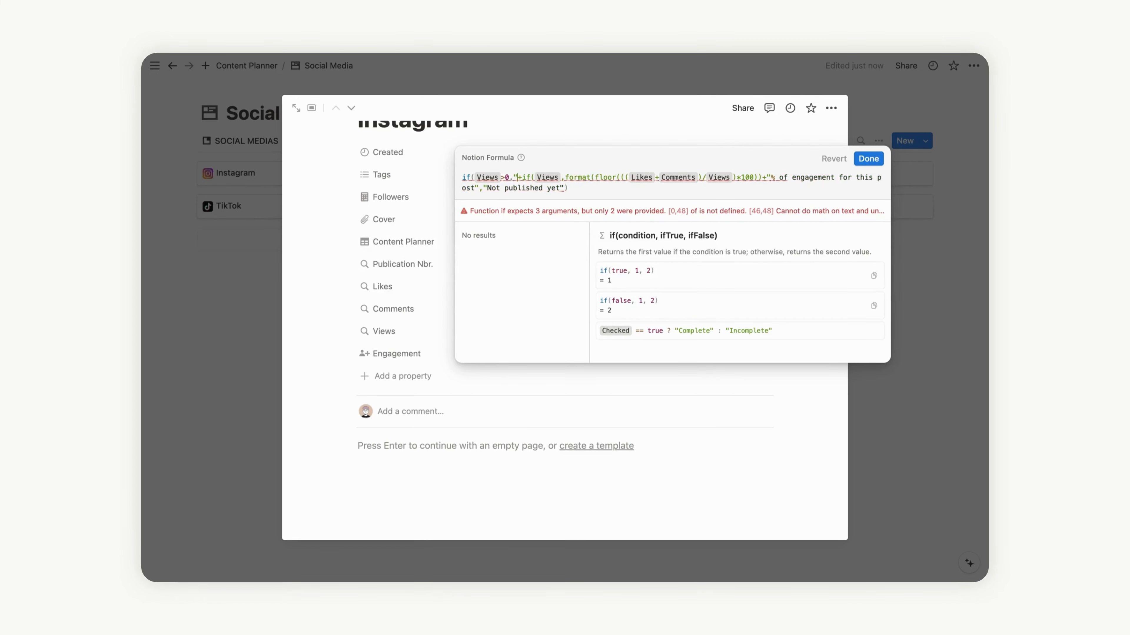
{"action": "type", "text": "\","}
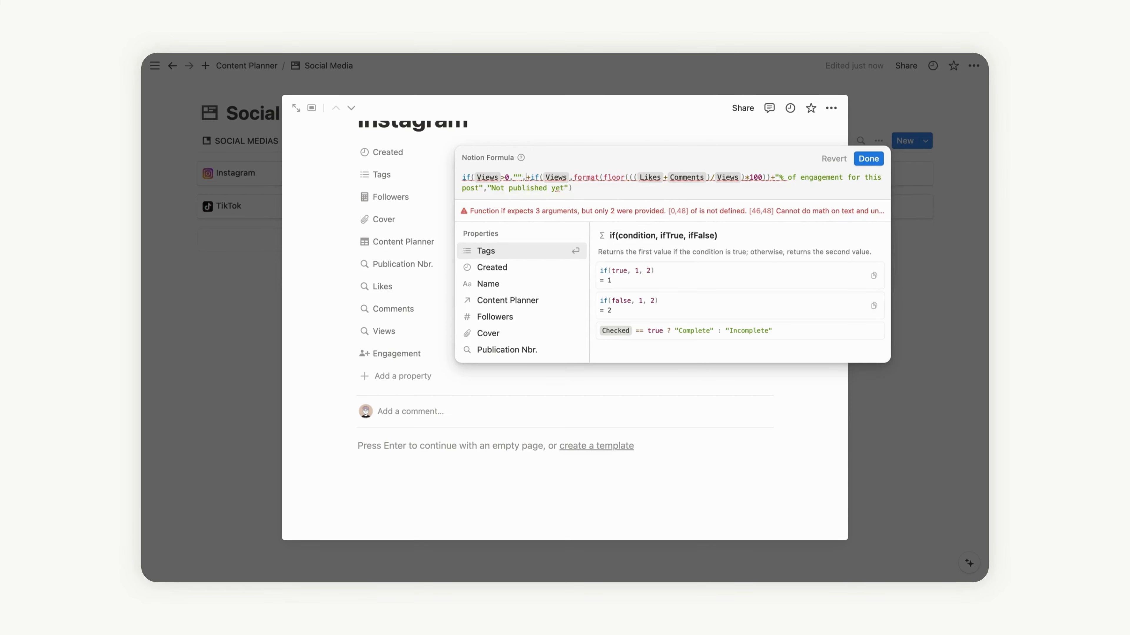
{"action": "type", "text": "\"\""}
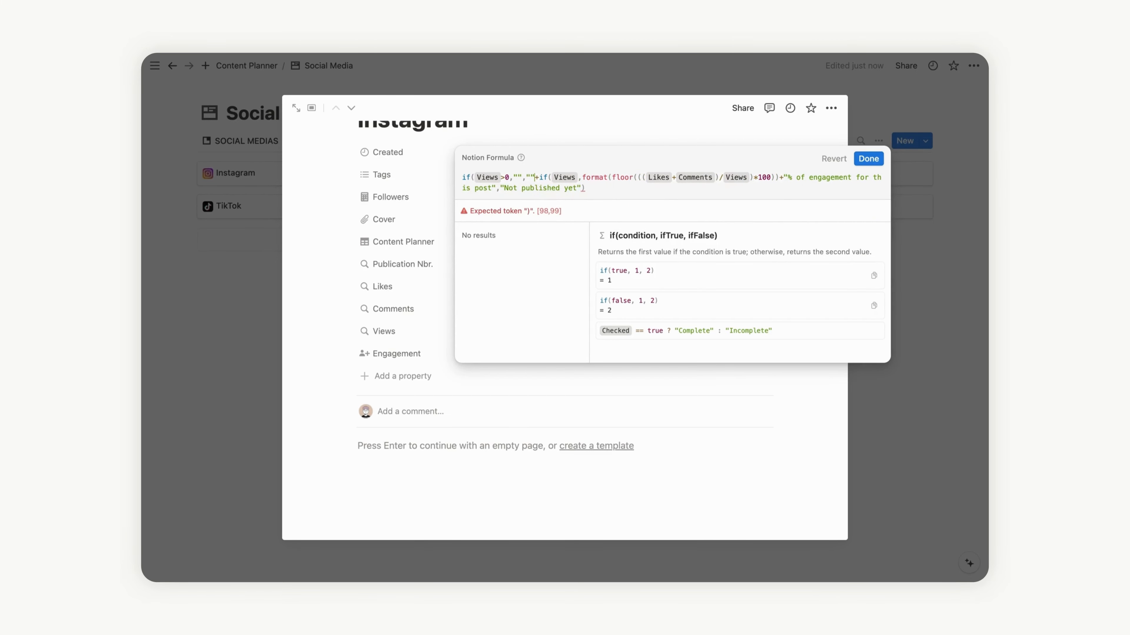
Step: Fill the condition's true result with 🔺 and its false result with 🚫, close its parenthesis and save the Engagement formula
{"action": "left_click", "coordinate": [518, 178]}
{"action": "type", "text": "🔺🚫"}
{"action": "key", "text": "BackSpace"}
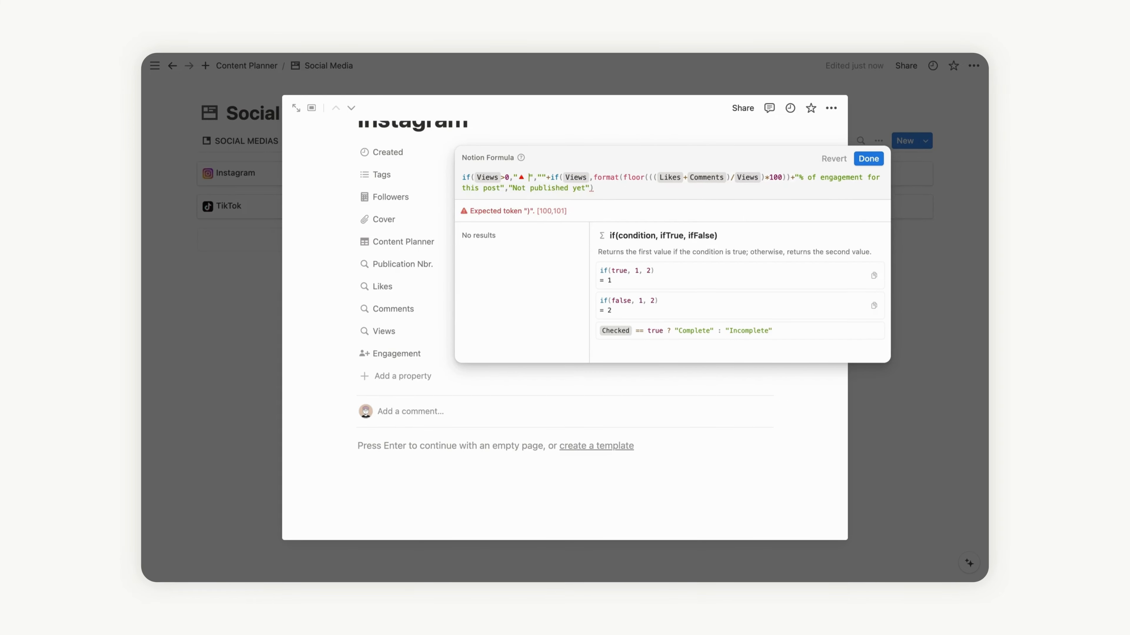
{"action": "left_click", "coordinate": [541, 177]}
{"action": "type", "text": "▲🚫"}
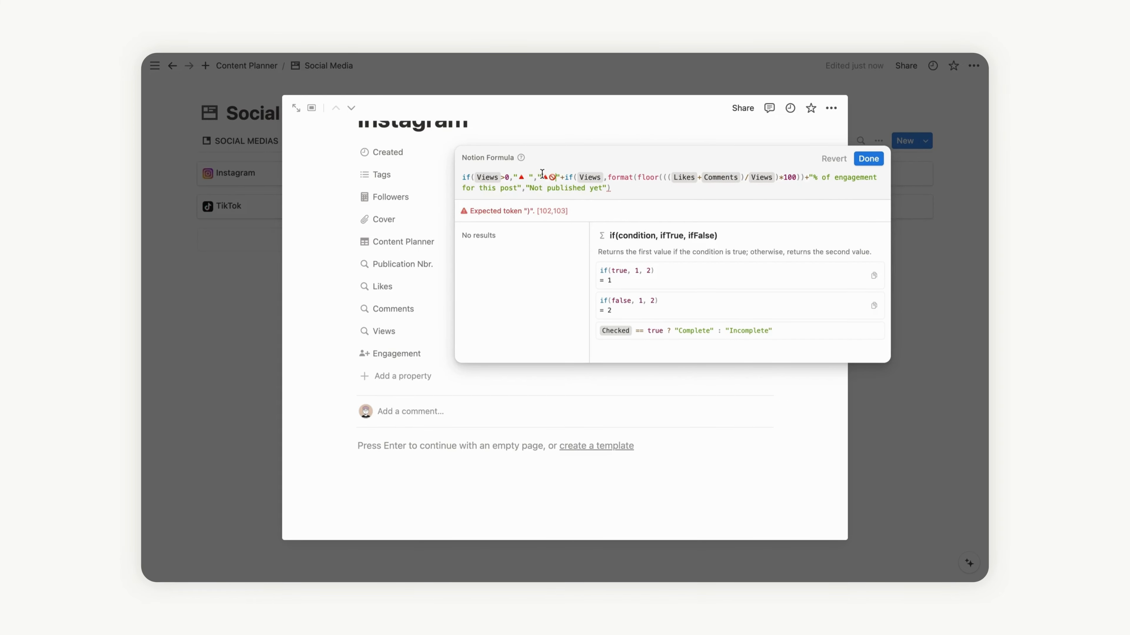
{"action": "key", "text": "BackSpace"}
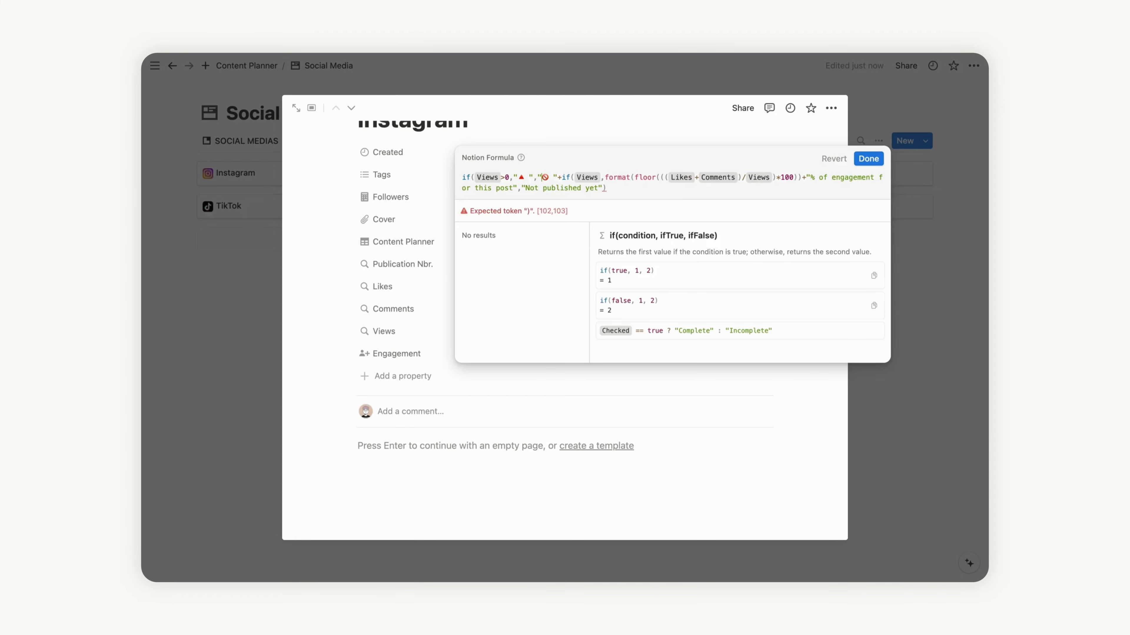
{"action": "left_click", "coordinate": [614, 189]}
{"action": "left_click", "coordinate": [556, 177]}
{"action": "type", "text": ")"}
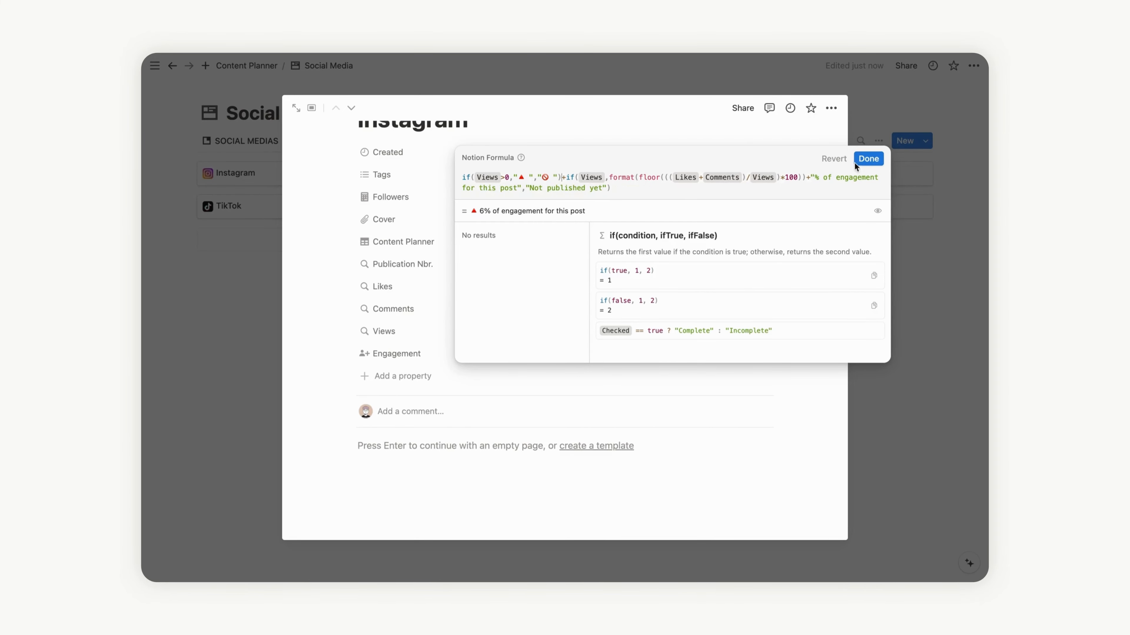
{"action": "left_click", "coordinate": [866, 160]}
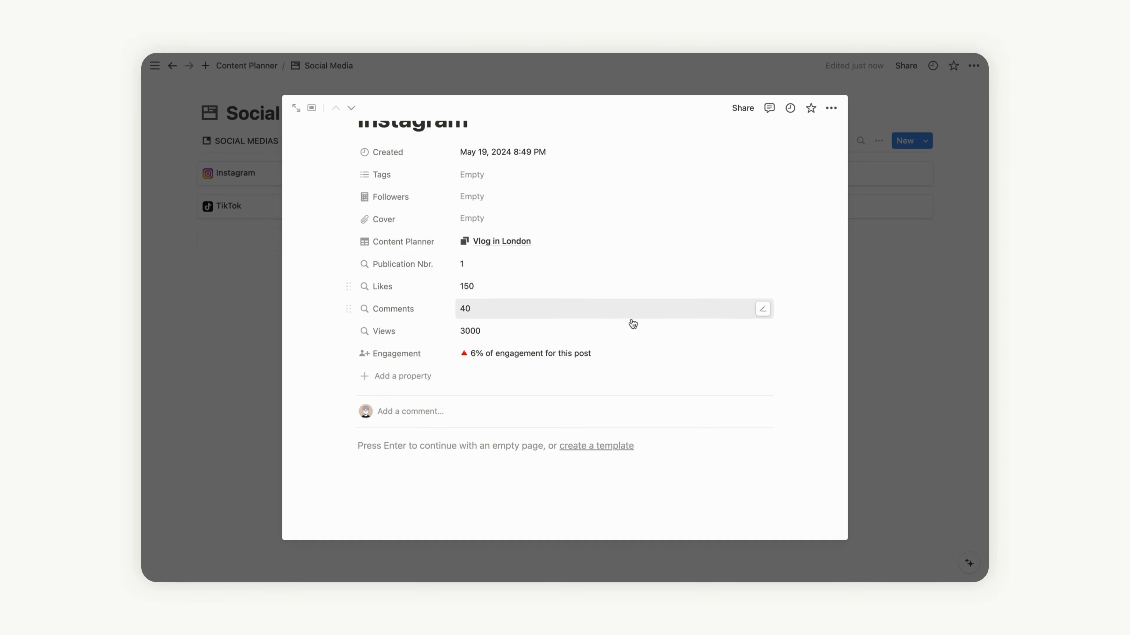
Step: Shorten the Engagement formula's text to "% of engagement" by removing "for this post", and close the formula editor
{"action": "left_click", "coordinate": [562, 355]}
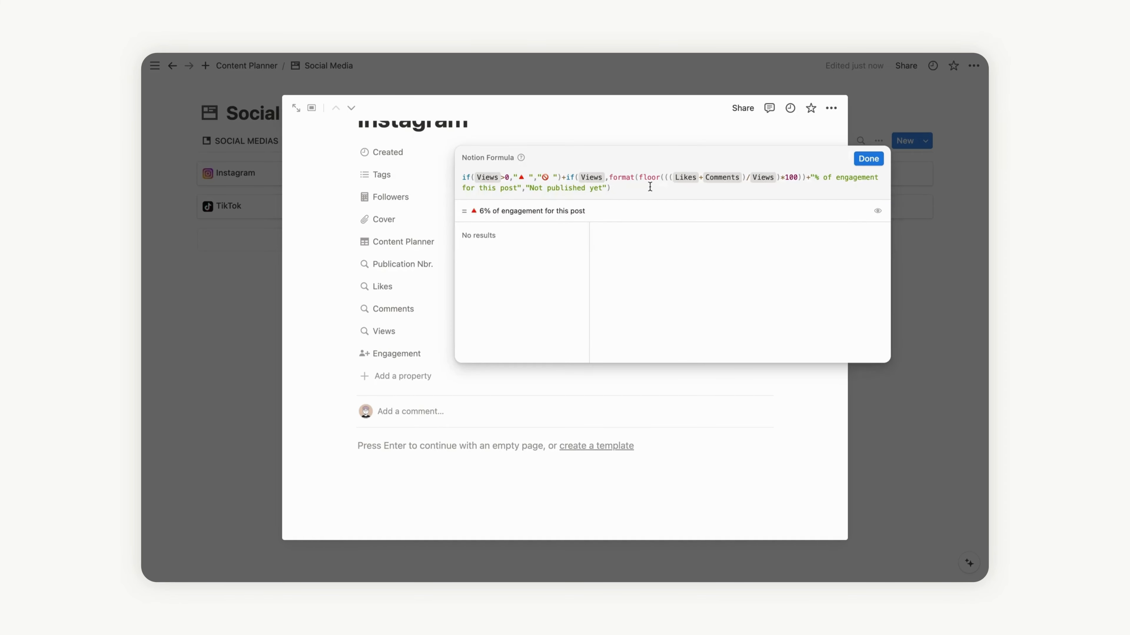
{"action": "double_click", "coordinate": [510, 188]}
{"action": "key", "text": "BackSpace"}
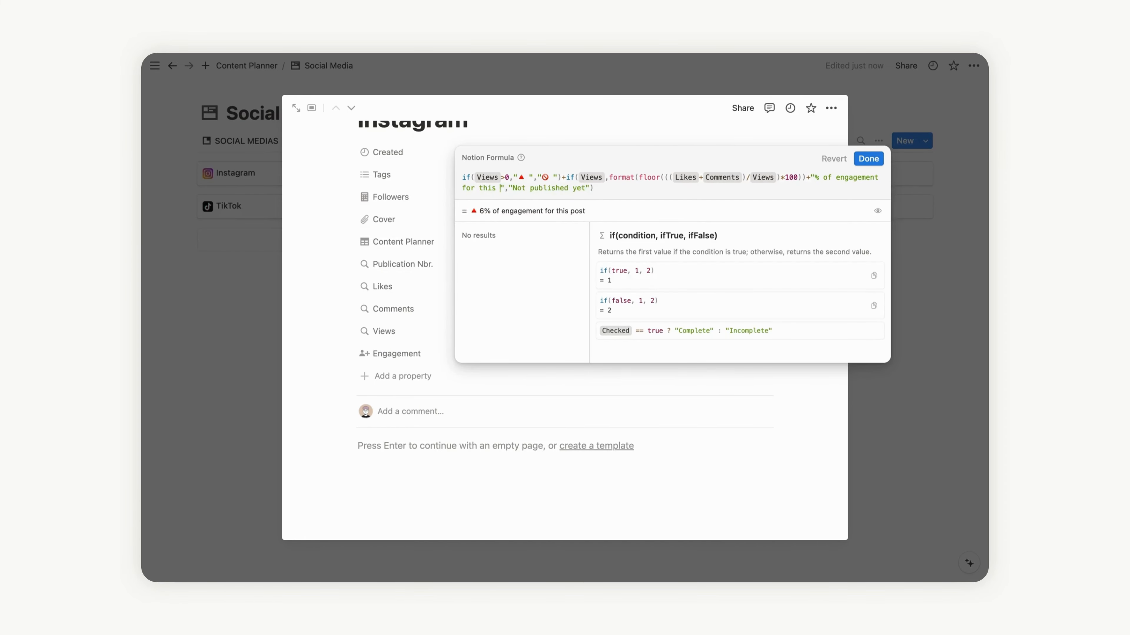
{"action": "key", "text": "BackSpace"}
{"action": "key", "text": "BackSpace"}
{"action": "key", "text": "BackSpace"}
{"action": "key", "text": "BackSpace"}
{"action": "key", "text": "BackSpace"}
{"action": "key", "text": "BackSpace"}
{"action": "key", "text": "BackSpace"}
{"action": "key", "text": "BackSpace"}
{"action": "key", "text": "BackSpace"}
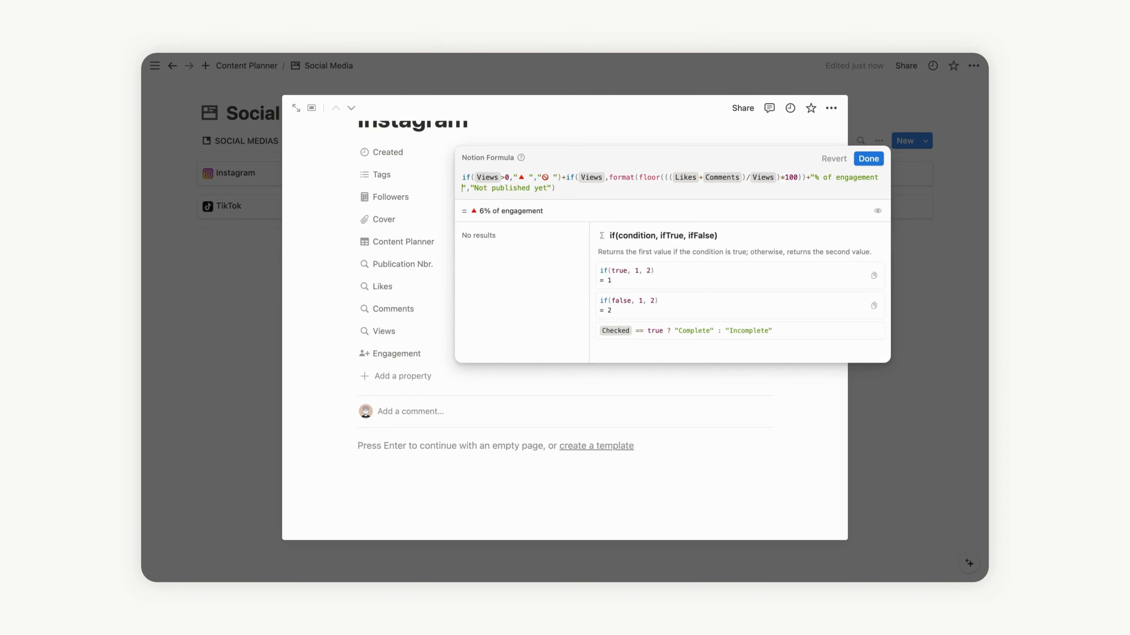
{"action": "key", "text": "BackSpace"}
{"action": "left_click", "coordinate": [417, 335]}
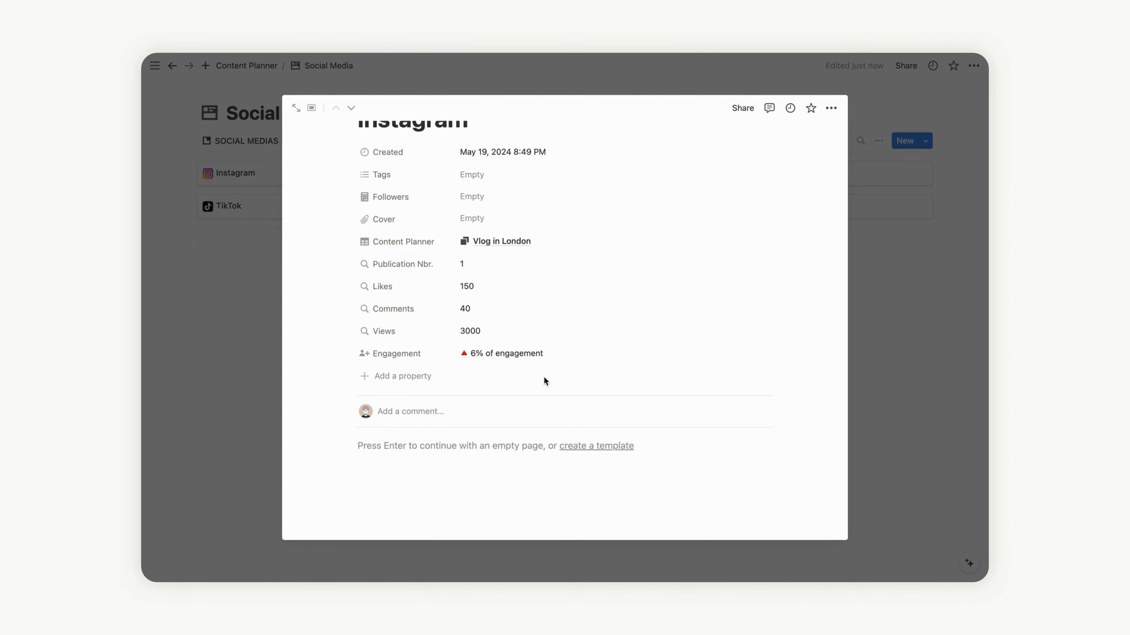
{"action": "left_click", "coordinate": [415, 378]}
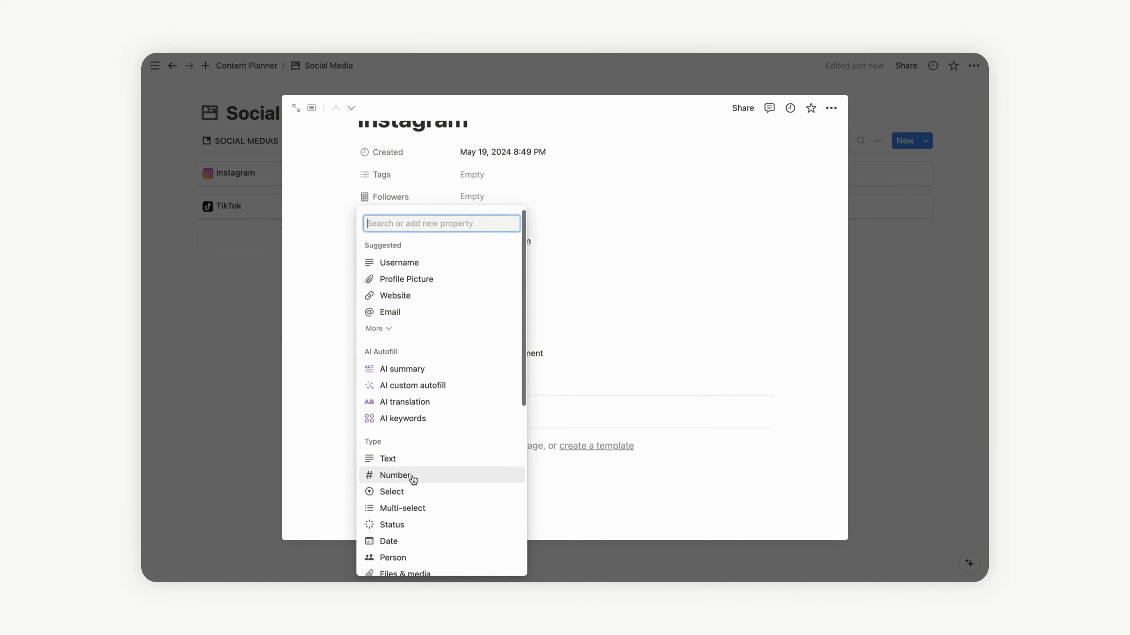
{"action": "scroll", "coordinate": [413, 479], "scroll_direction": "down", "scroll_amount": 4}
{"action": "left_click", "coordinate": [404, 512]}
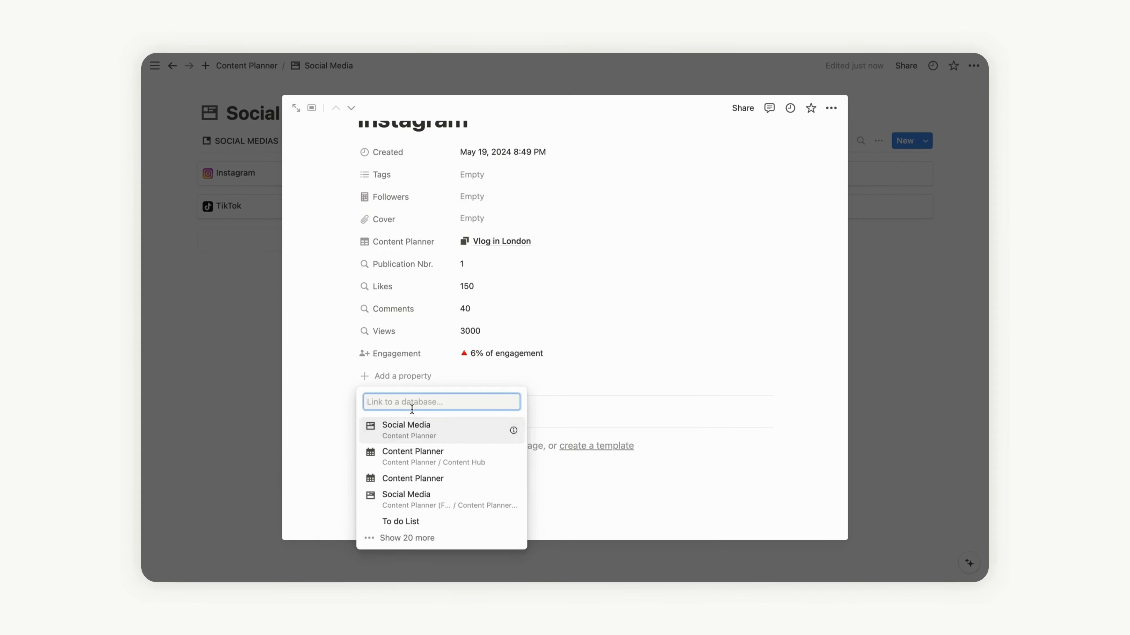
{"action": "key", "text": "Escape"}
Step: Add a Formula property named Posts to the Instagram entry
{"action": "left_click", "coordinate": [398, 375]}
{"action": "scroll", "coordinate": [435, 465], "scroll_direction": "down", "scroll_amount": 2}
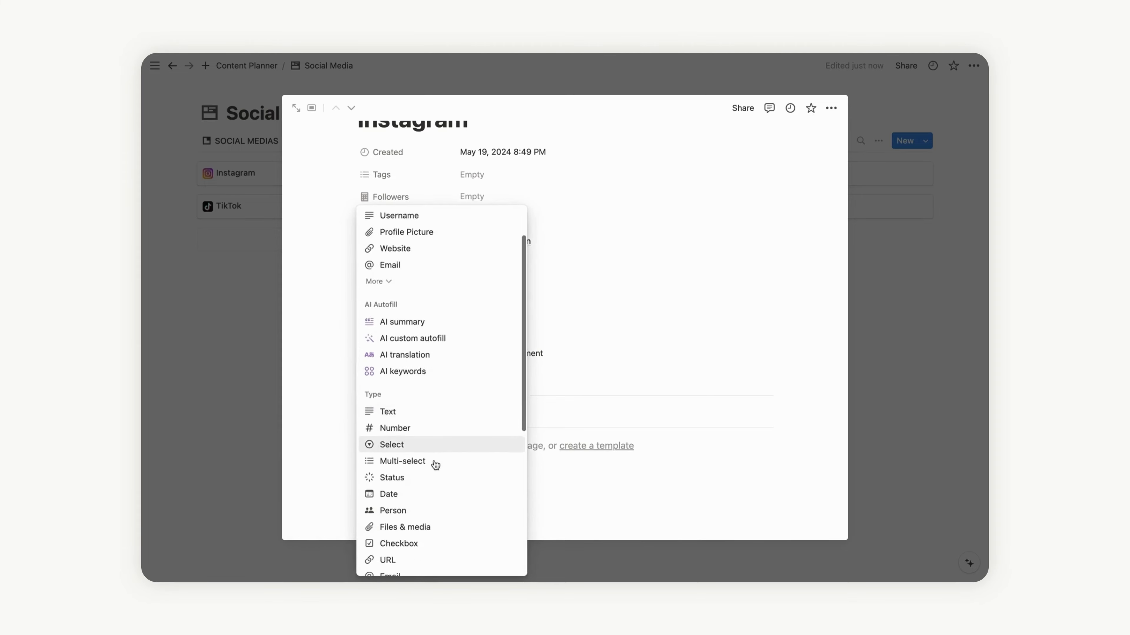
{"action": "scroll", "coordinate": [435, 464], "scroll_direction": "down", "scroll_amount": 3}
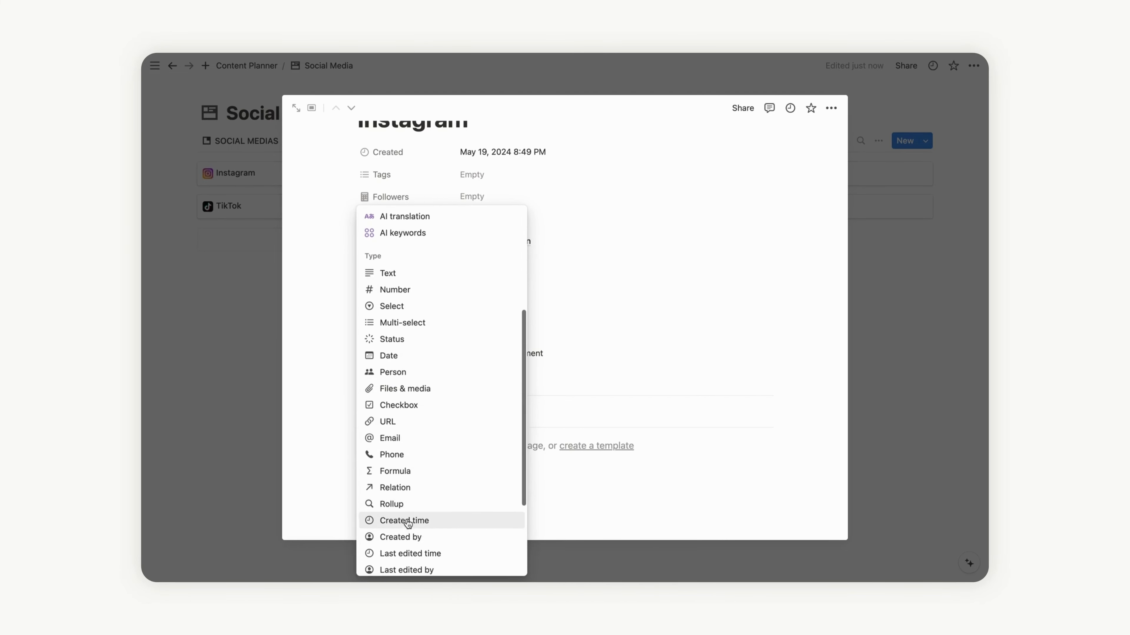
{"action": "left_click", "coordinate": [403, 471]}
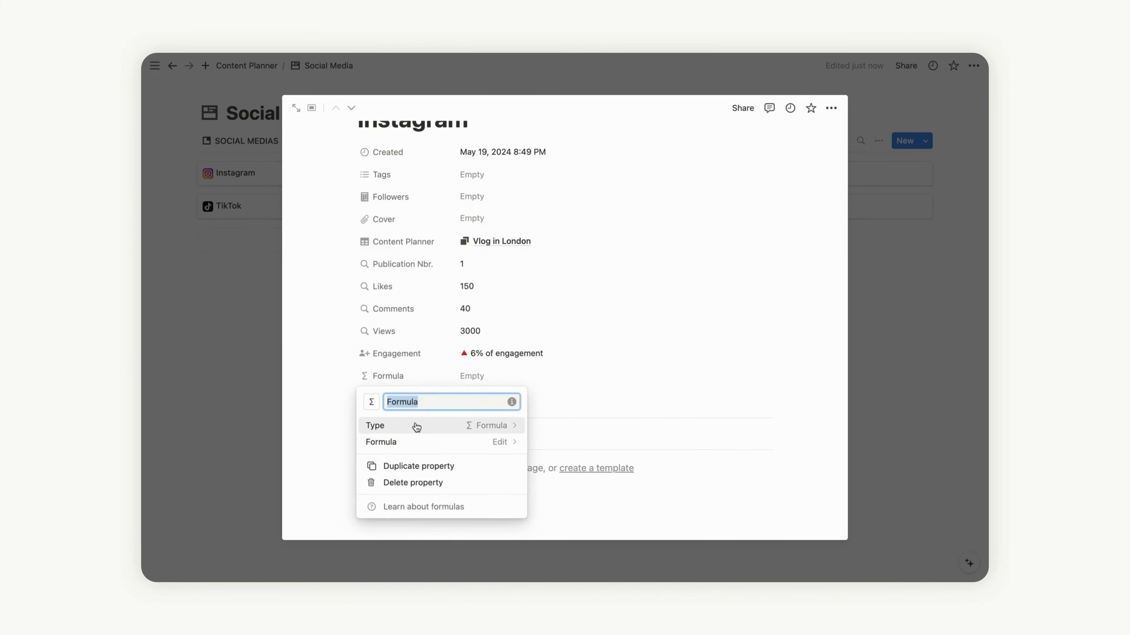
{"action": "type", "text": "Posts"}
Step: Give the Posts property the outlined sun icon and move it between Publication Nbr. and Likes
{"action": "left_click", "coordinate": [371, 402]}
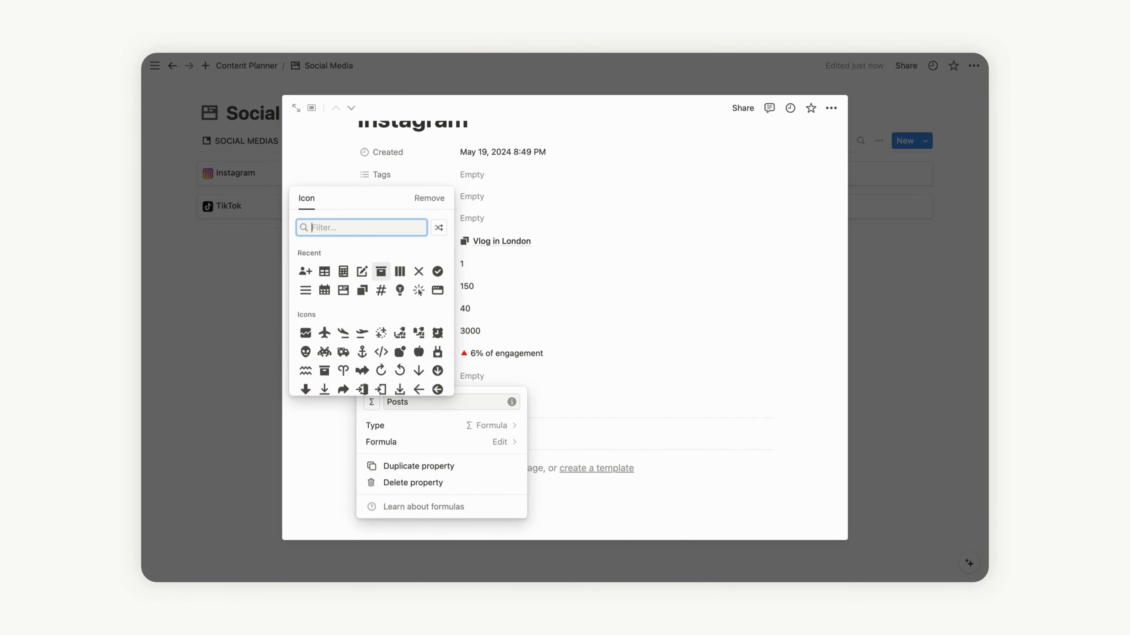
{"action": "type", "text": "sun"}
{"action": "key", "text": "BackSpace"}
{"action": "key", "text": "BackSpace"}
{"action": "key", "text": "BackSpace"}
{"action": "type", "text": "l"}
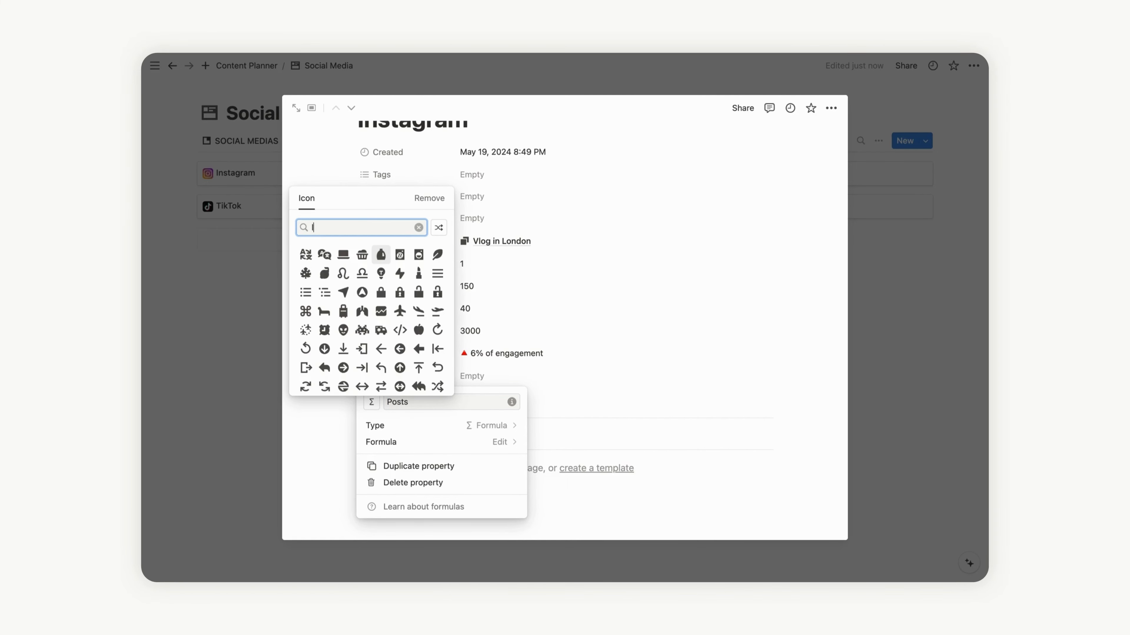
{"action": "type", "text": "ight"}
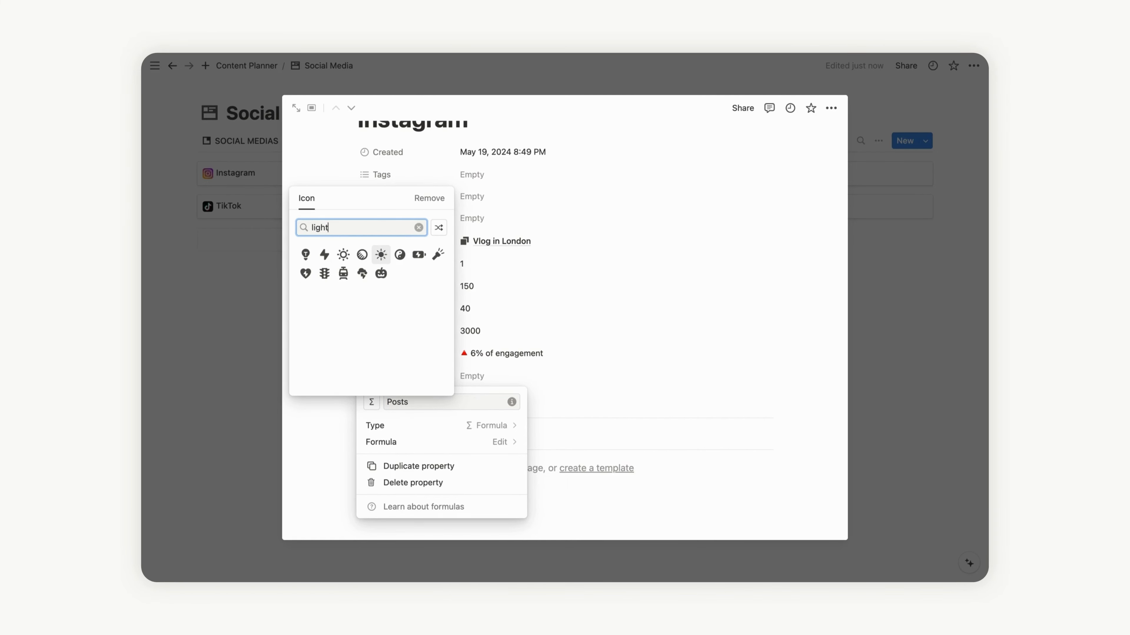
{"action": "left_click", "coordinate": [343, 255]}
{"action": "left_click", "coordinate": [586, 392]}
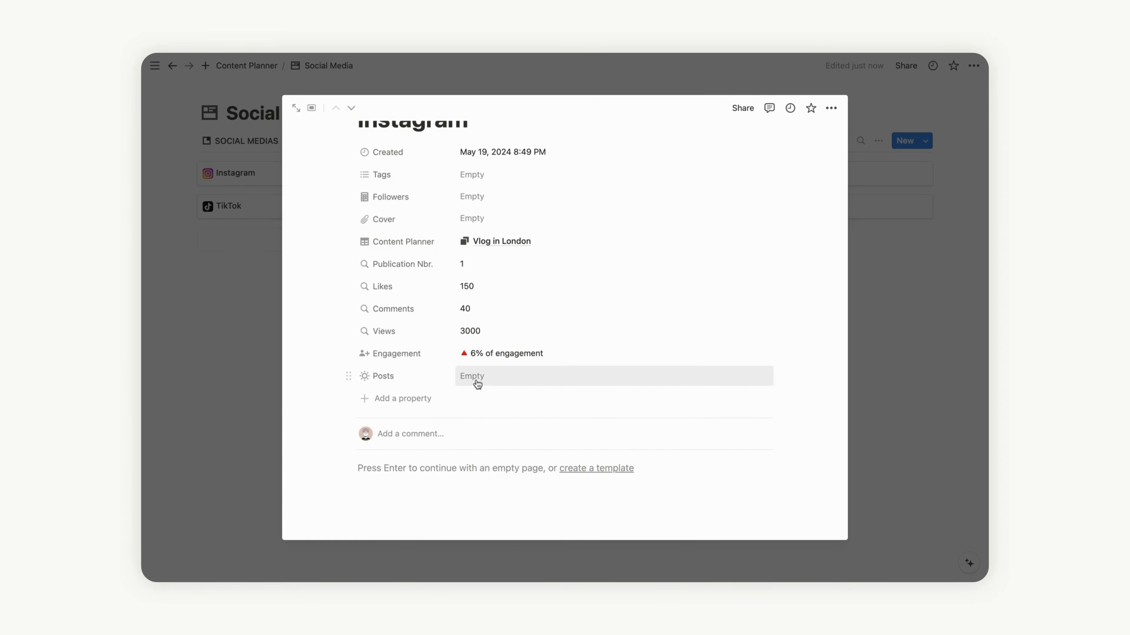
{"action": "left_click_drag", "start_coordinate": [348, 378], "coordinate": [361, 290]}
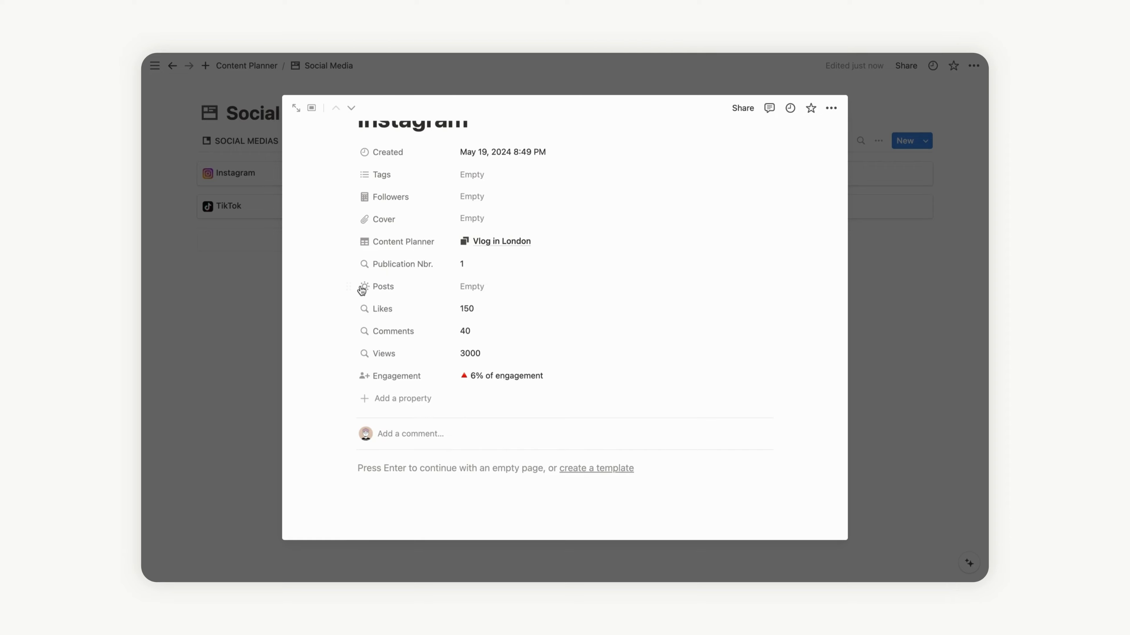
Step: Start the Posts formula with the text "I created" joined to format() of the Publication Nbr. property
{"action": "left_click", "coordinate": [504, 292]}
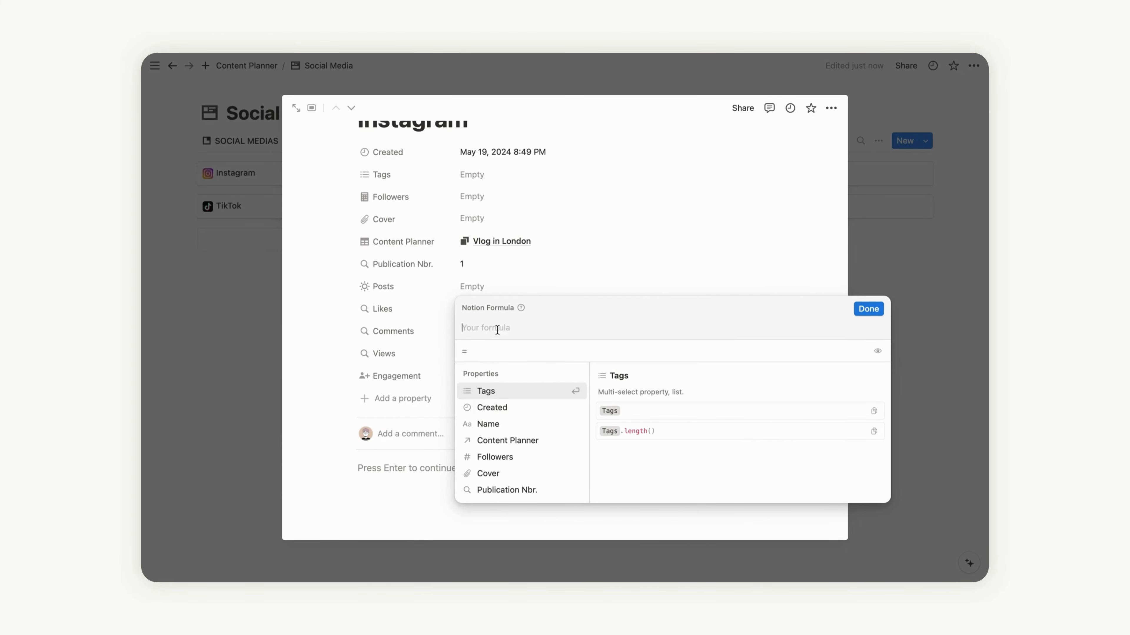
{"action": "type", "text": "\""}
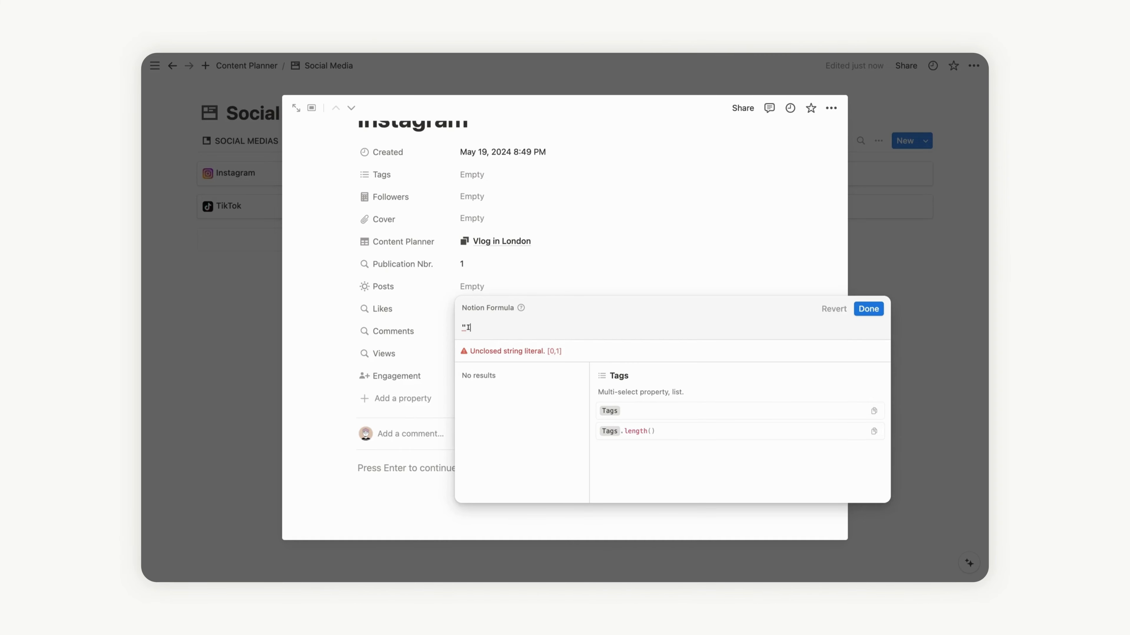
{"action": "type", "text": "I created\""}
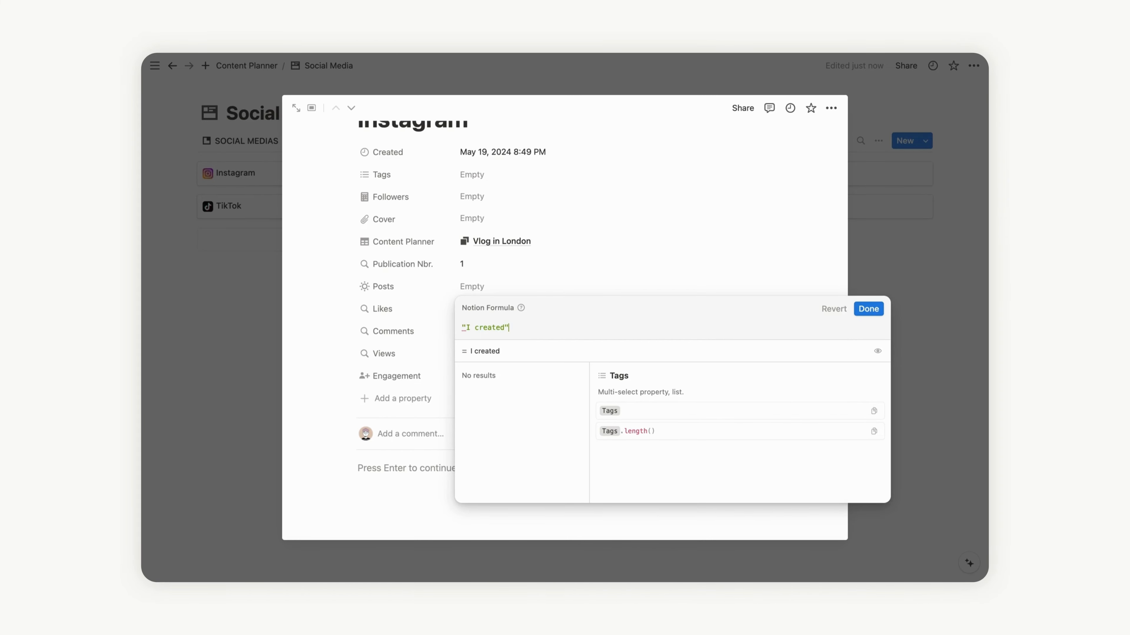
{"action": "type", "text": "+for"}
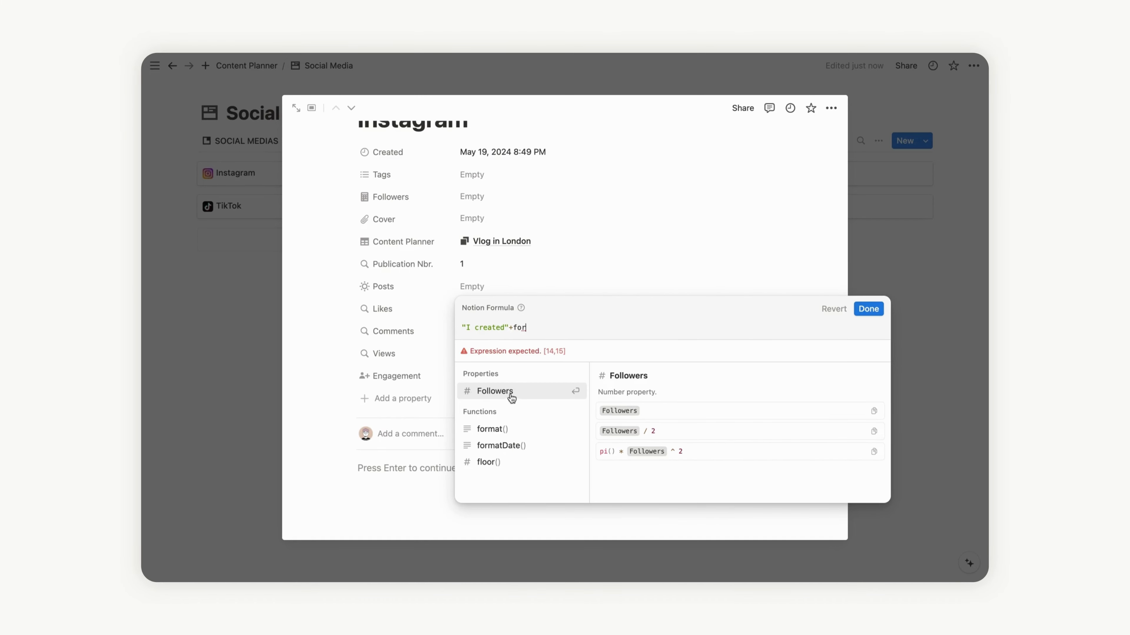
{"action": "type", "text": "ma"}
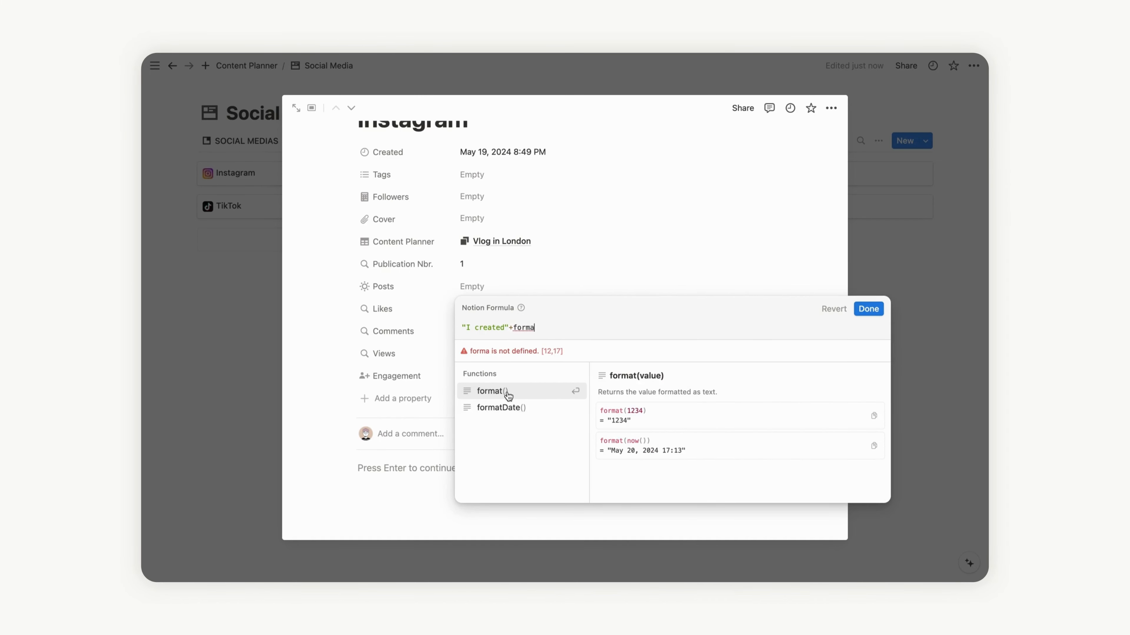
{"action": "left_click", "coordinate": [508, 395]}
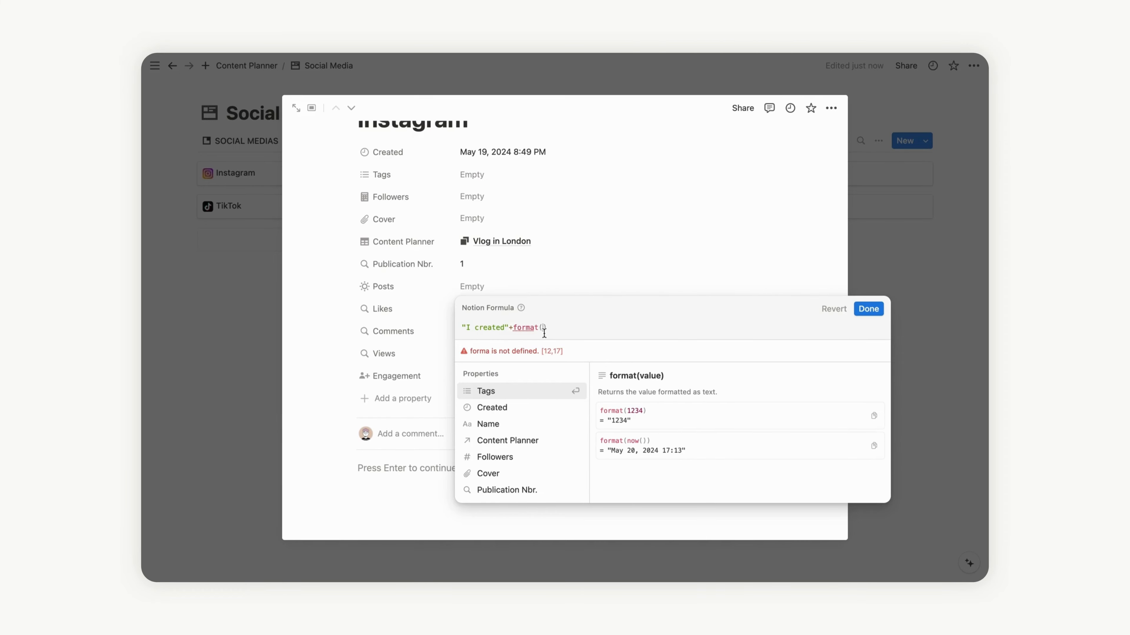
{"action": "scroll", "coordinate": [536, 491], "scroll_direction": "down", "scroll_amount": 1}
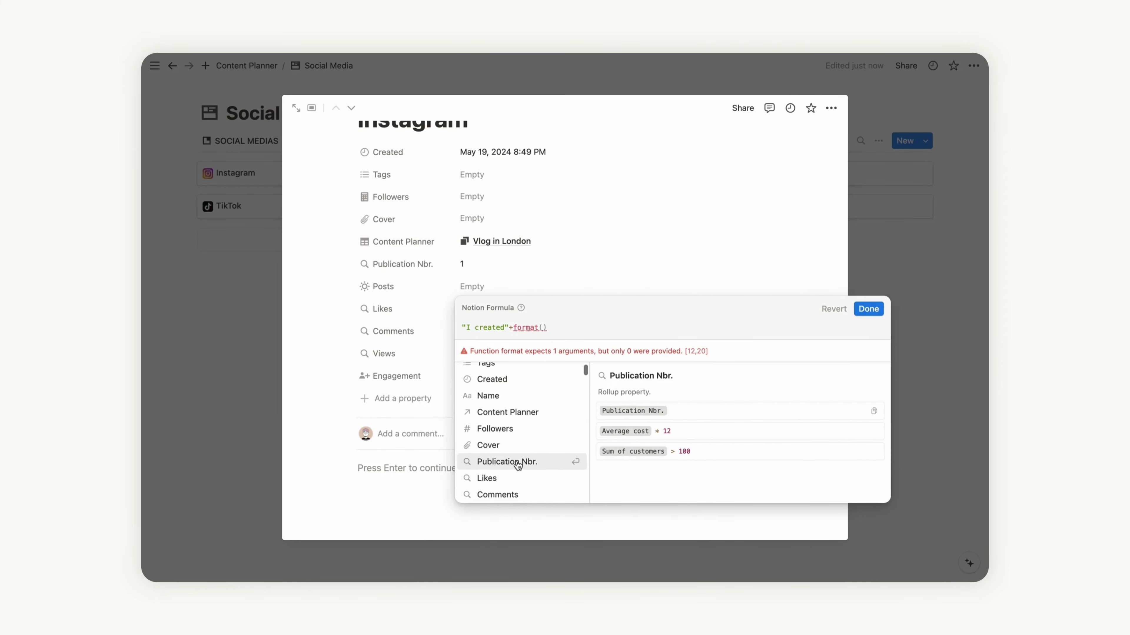
{"action": "left_click", "coordinate": [494, 464]}
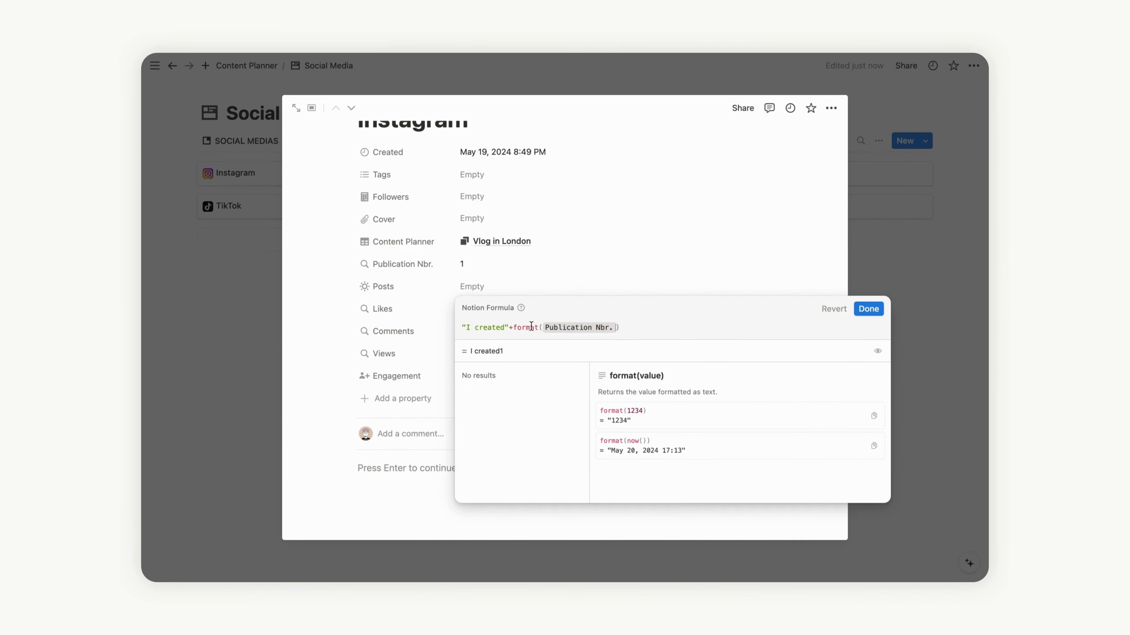
Step: Add a space after "I created" in the Posts formula and append +" post(s)" at its end
{"action": "left_click", "coordinate": [509, 327]}
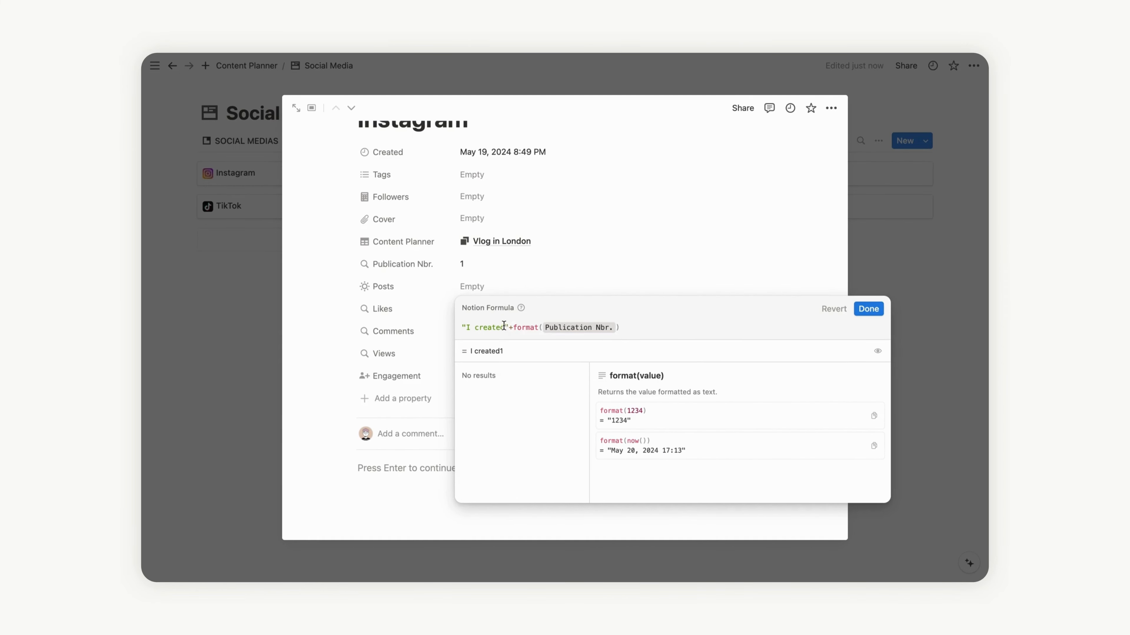
{"action": "left_click", "coordinate": [631, 327]}
{"action": "type", "text": "+"}
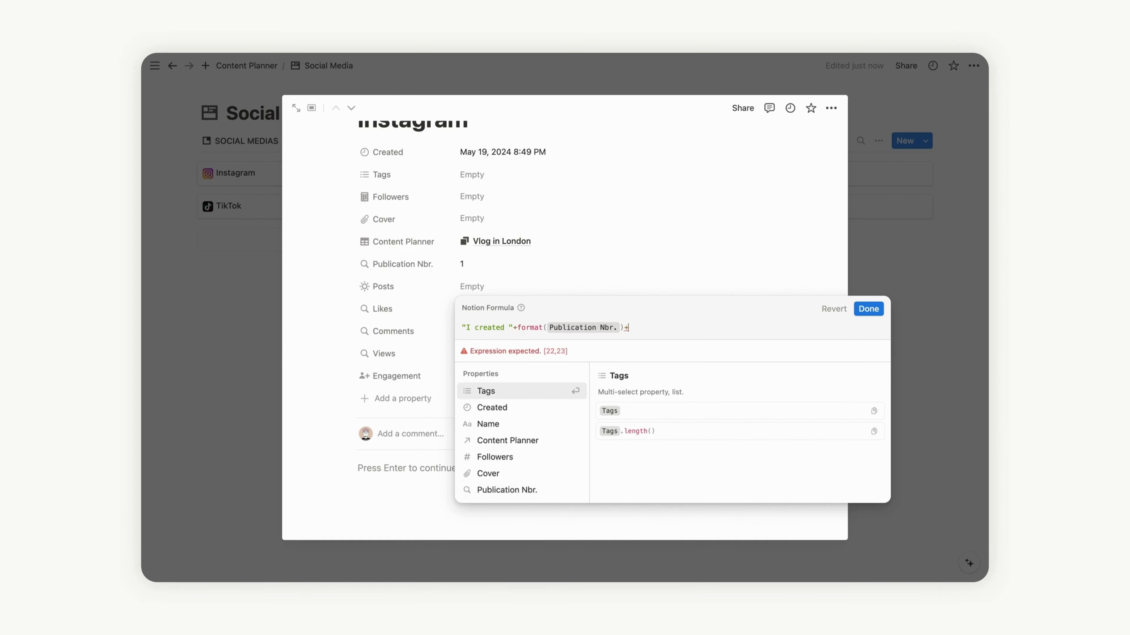
{"action": "type", "text": "\""}
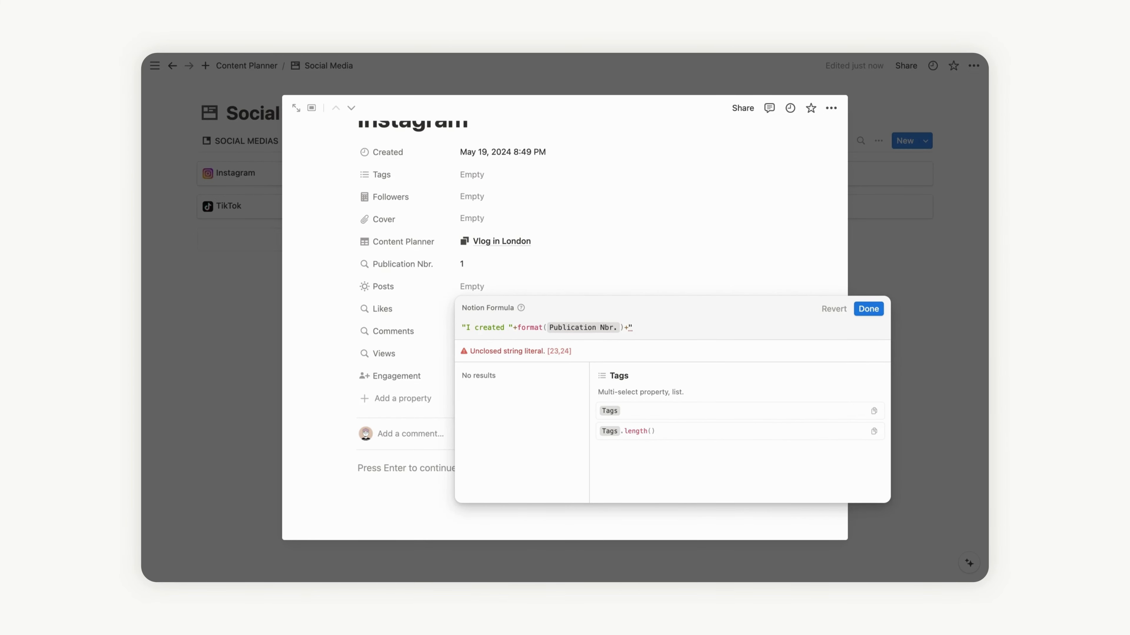
{"action": "type", "text": " post(s)\""}
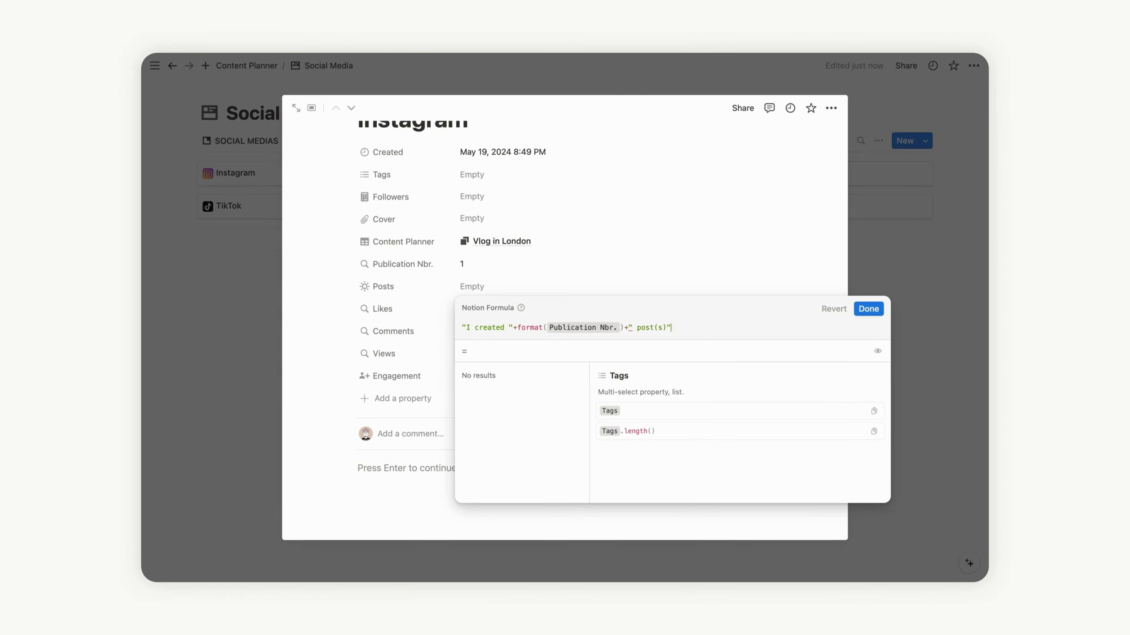
Step: Insert a ▪ symbol and a space before "I created" and save the Posts formula
{"action": "left_click", "coordinate": [467, 330]}
{"action": "type", "text": "▪"}
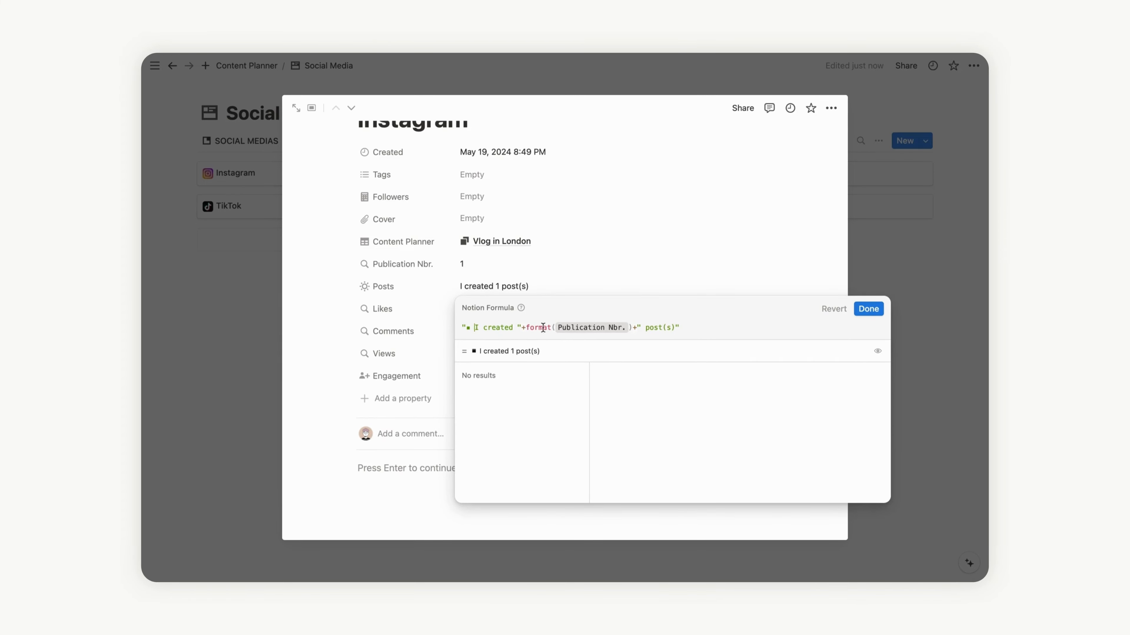
{"action": "left_click", "coordinate": [869, 310]}
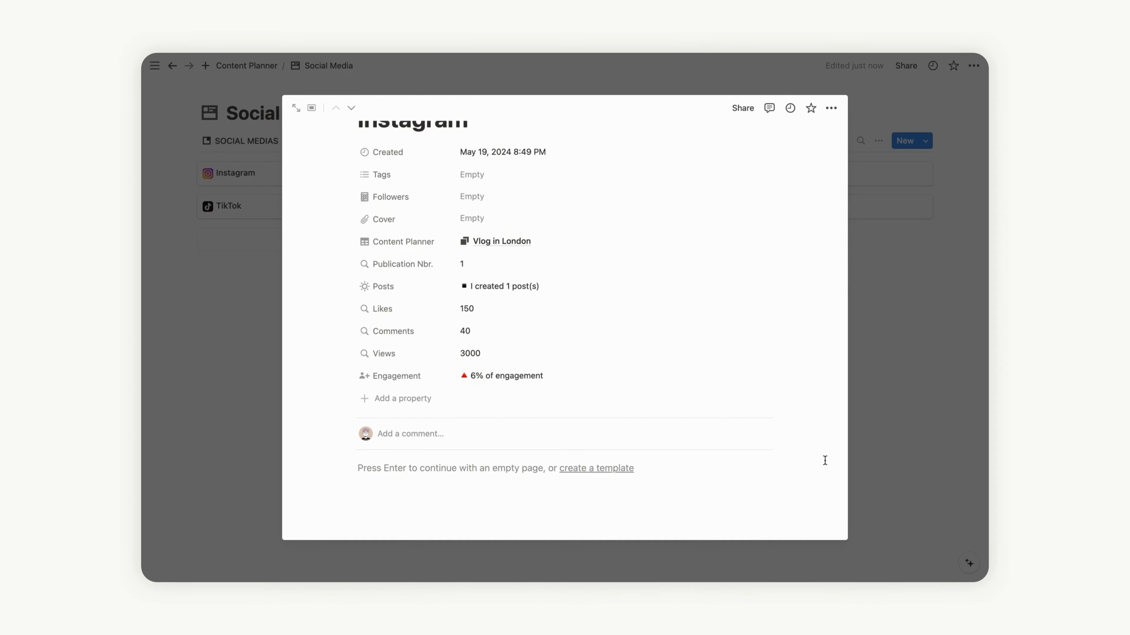
Step: Delete the Created and Tags properties from the Social Media database, confirming each deletion
{"action": "scroll", "coordinate": [626, 361], "scroll_direction": "up", "scroll_amount": 3}
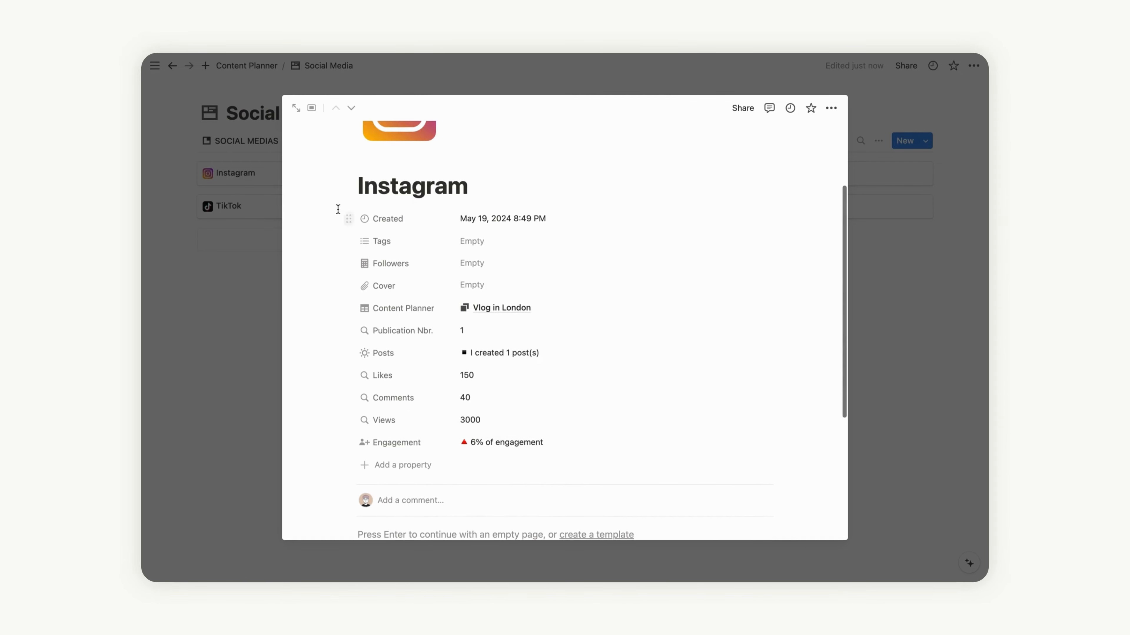
{"action": "left_click", "coordinate": [347, 219]}
{"action": "left_click", "coordinate": [382, 316]}
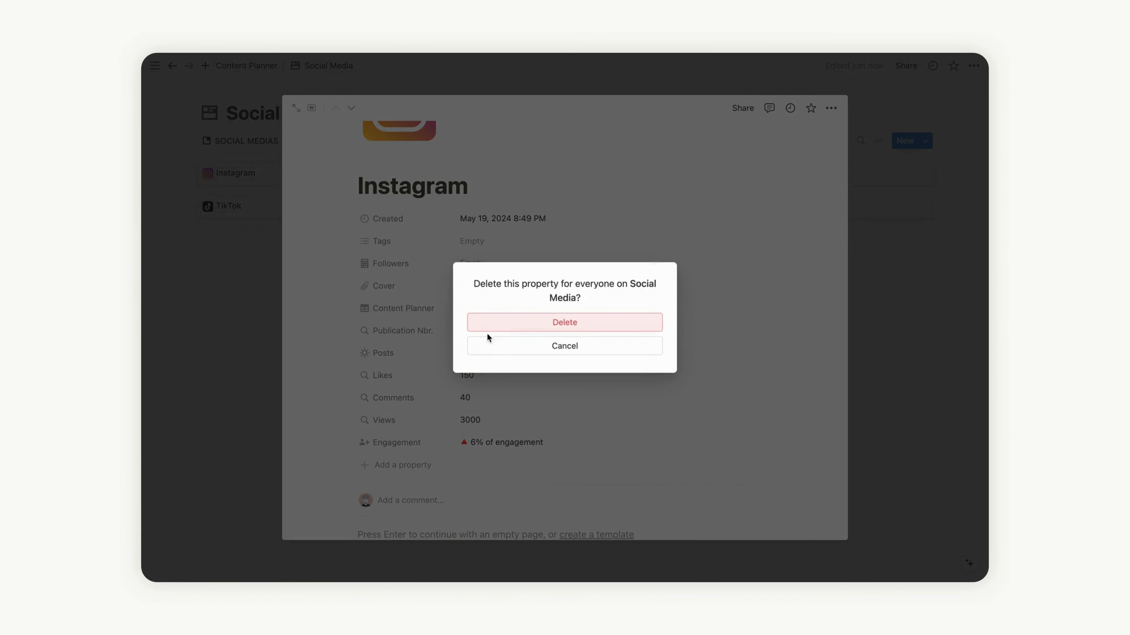
{"action": "left_click", "coordinate": [512, 324]}
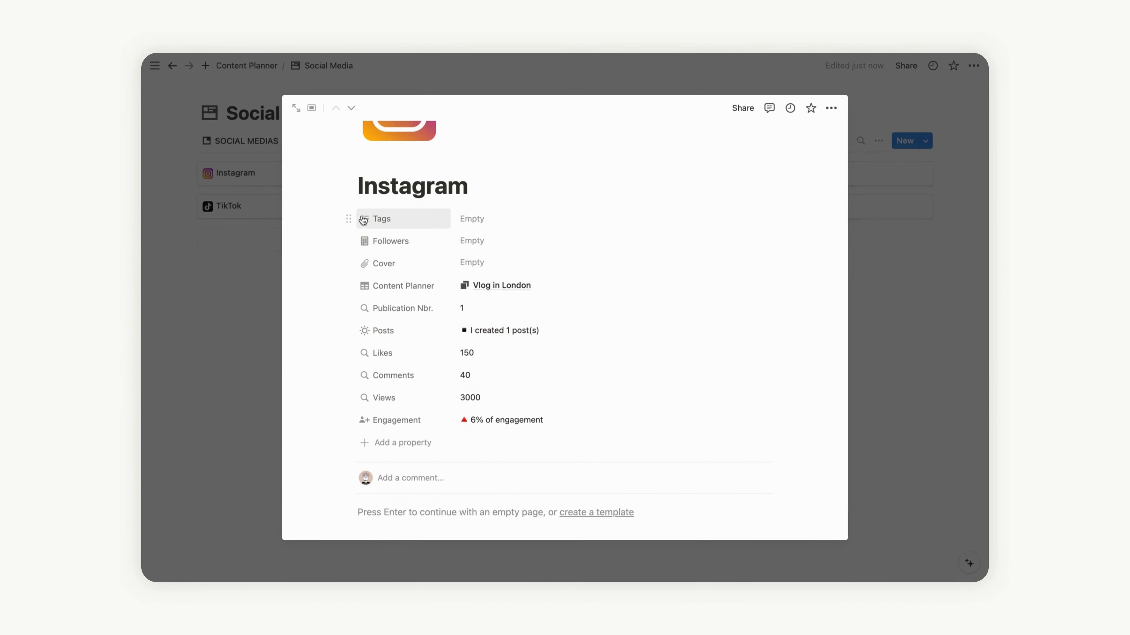
{"action": "left_click", "coordinate": [348, 219]}
{"action": "mouse_move", "coordinate": [433, 282]}
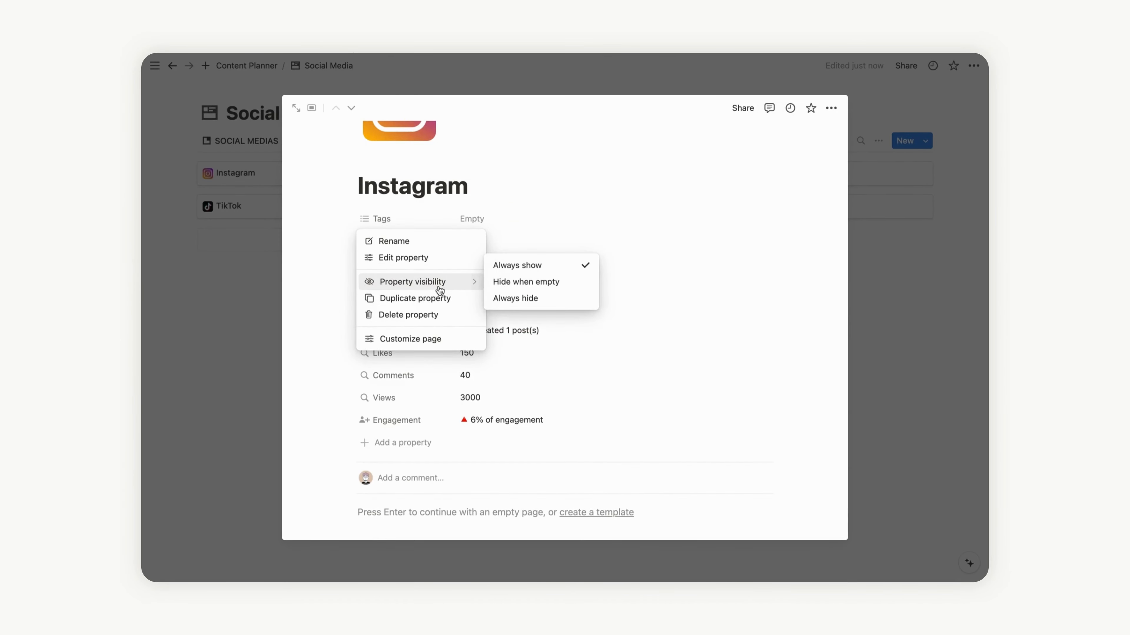
{"action": "left_click", "coordinate": [400, 317]}
{"action": "left_click", "coordinate": [522, 322]}
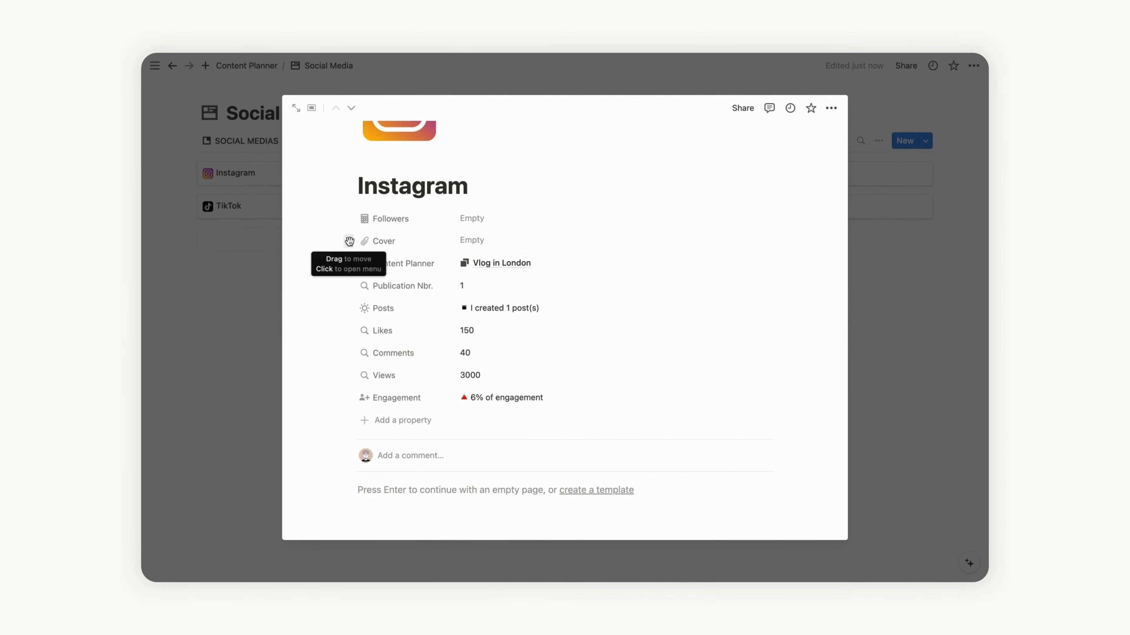
Step: Move the Cover property above Followers and set its visibility to Always hide
{"action": "left_click_drag", "start_coordinate": [349, 241], "coordinate": [349, 218]}
{"action": "left_click", "coordinate": [349, 217]}
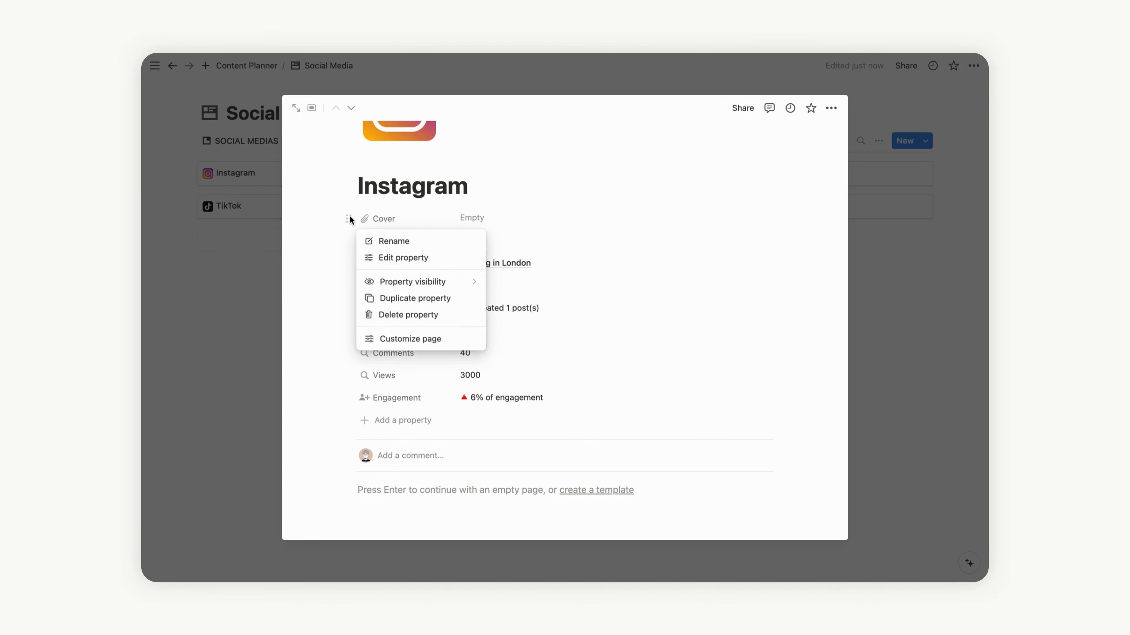
{"action": "mouse_move", "coordinate": [400, 284]}
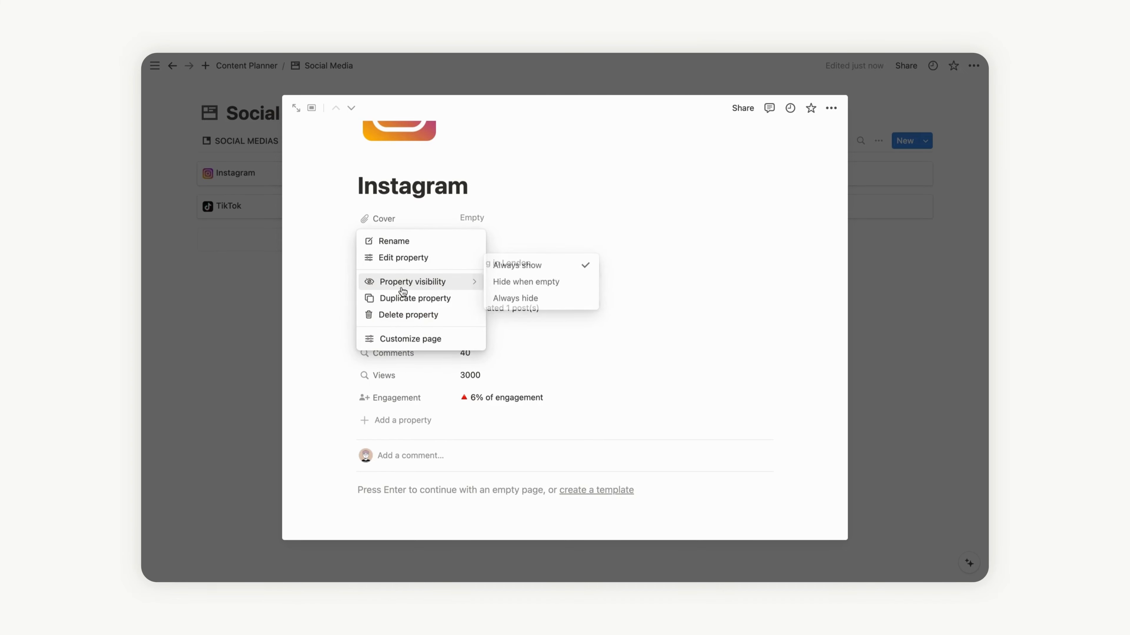
{"action": "left_click", "coordinate": [515, 298]}
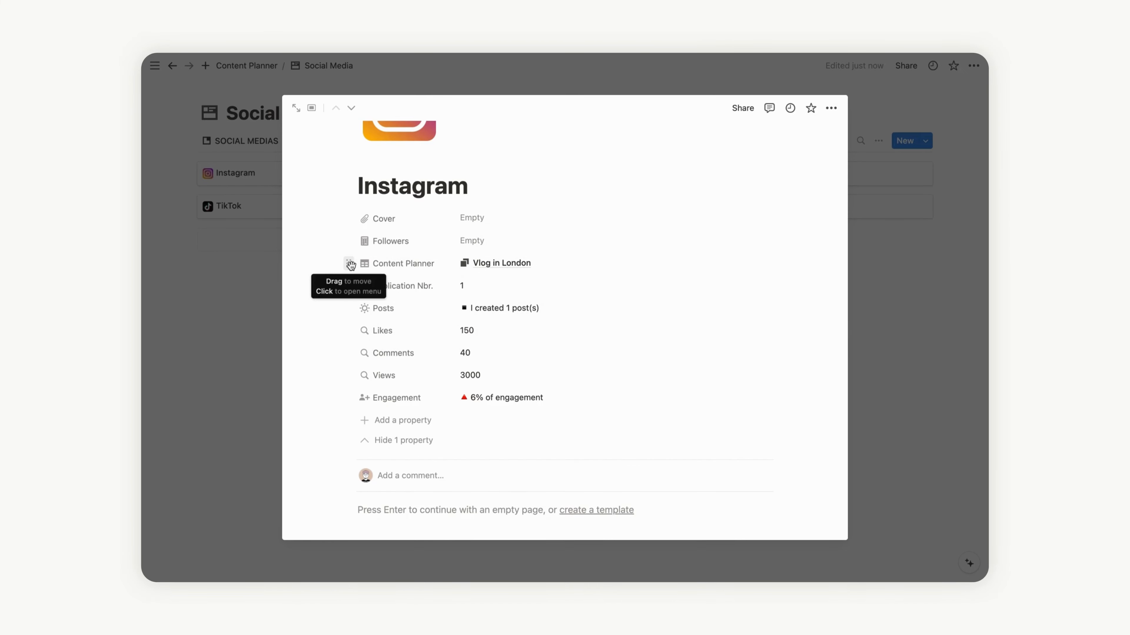
Step: Set the Content Planner, Publication Nbr. and Posts properties to Always hide
{"action": "left_click", "coordinate": [349, 264]}
{"action": "mouse_move", "coordinate": [467, 351]}
{"action": "left_click", "coordinate": [502, 369]}
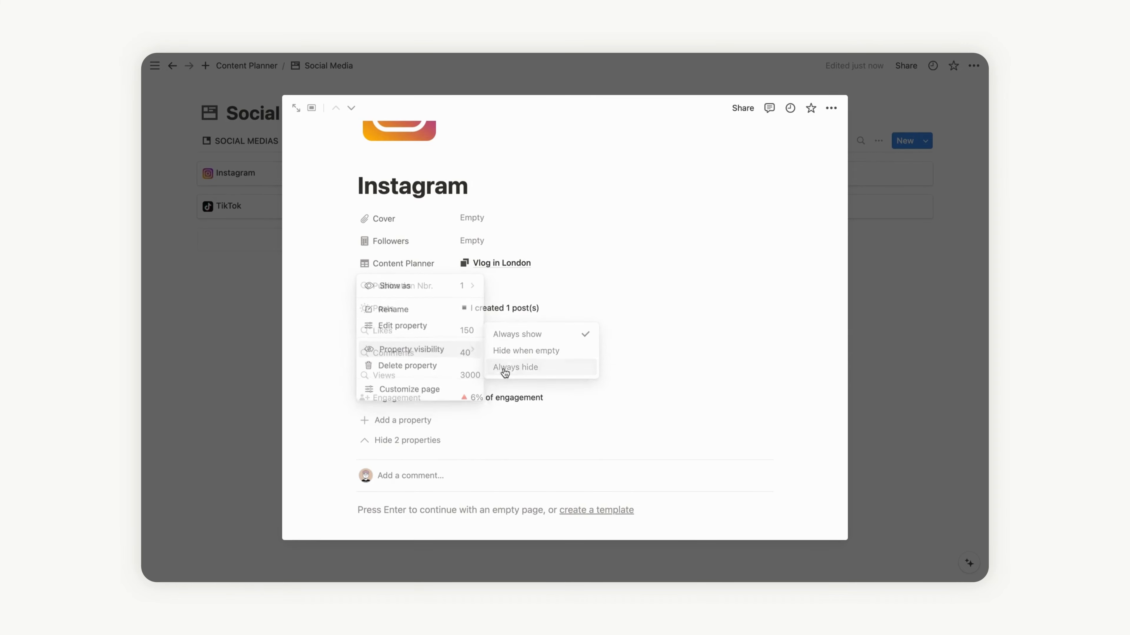
{"action": "left_click", "coordinate": [349, 287]}
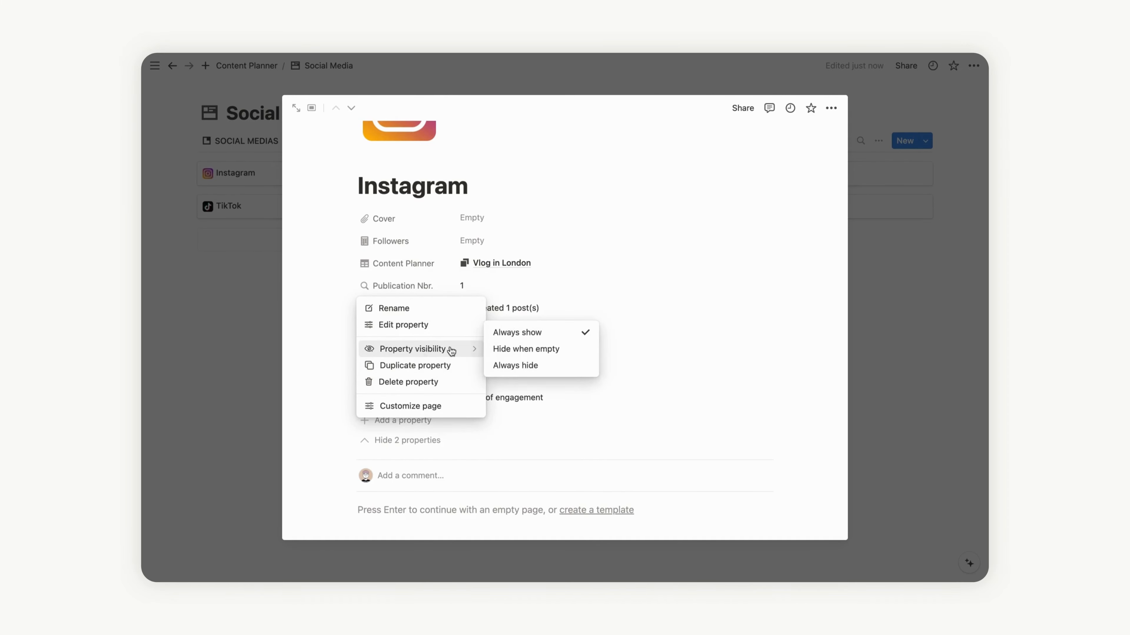
{"action": "left_click", "coordinate": [512, 368]}
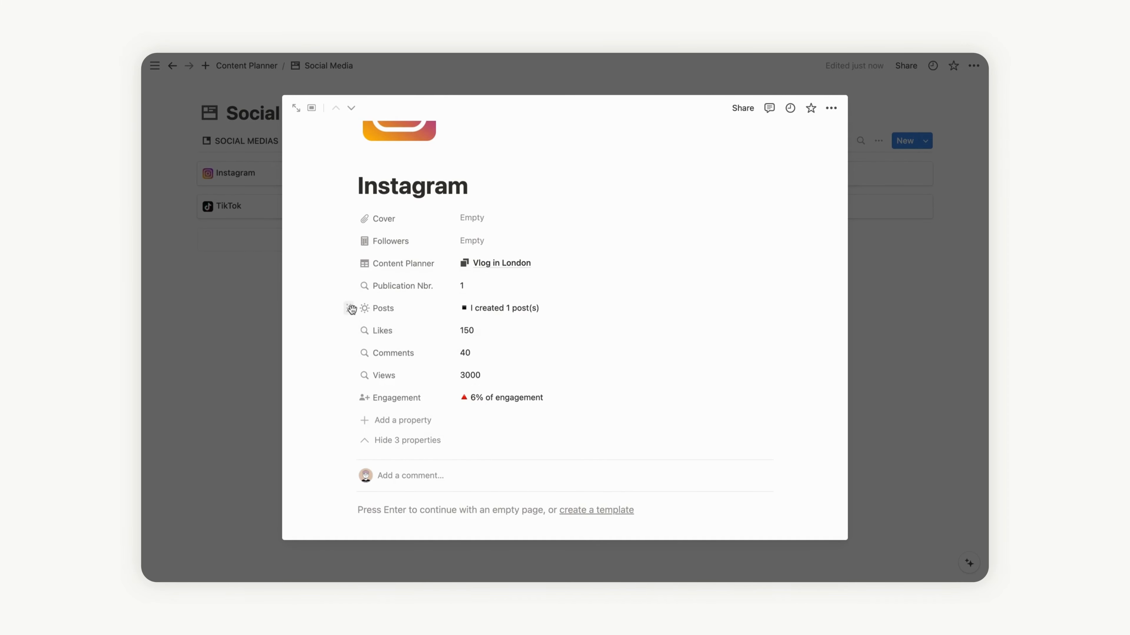
{"action": "left_click", "coordinate": [349, 308]}
{"action": "mouse_move", "coordinate": [449, 370]}
{"action": "left_click", "coordinate": [527, 385]}
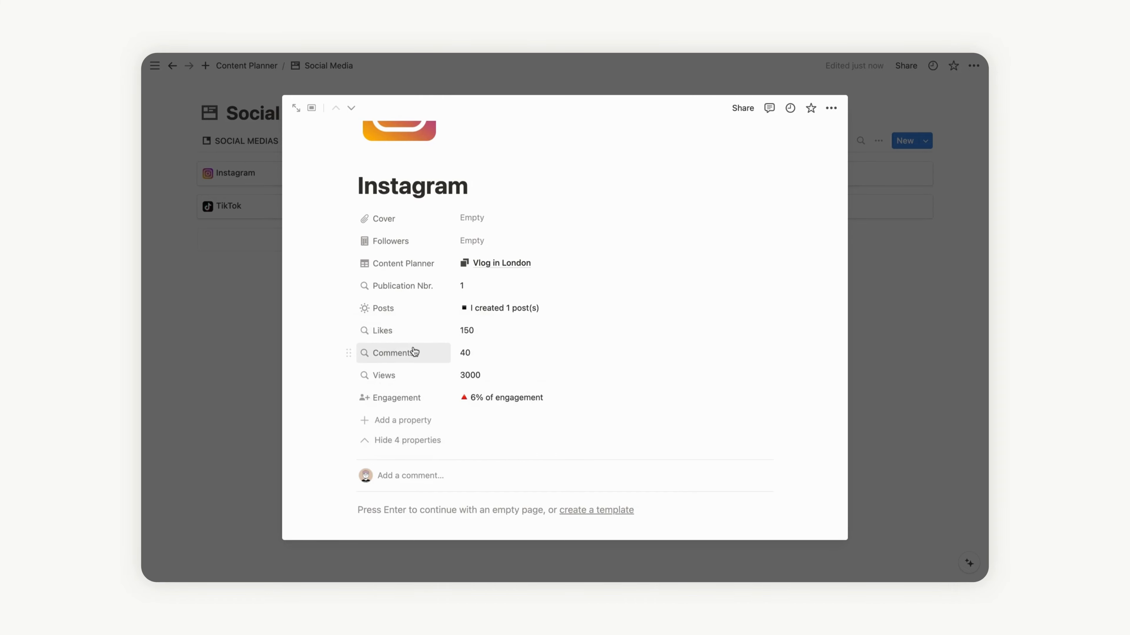
Step: Set the Likes, Comments, Views and Engagement properties to Always hide, and collapse the hidden properties
{"action": "left_click", "coordinate": [349, 331]}
{"action": "mouse_move", "coordinate": [450, 394]}
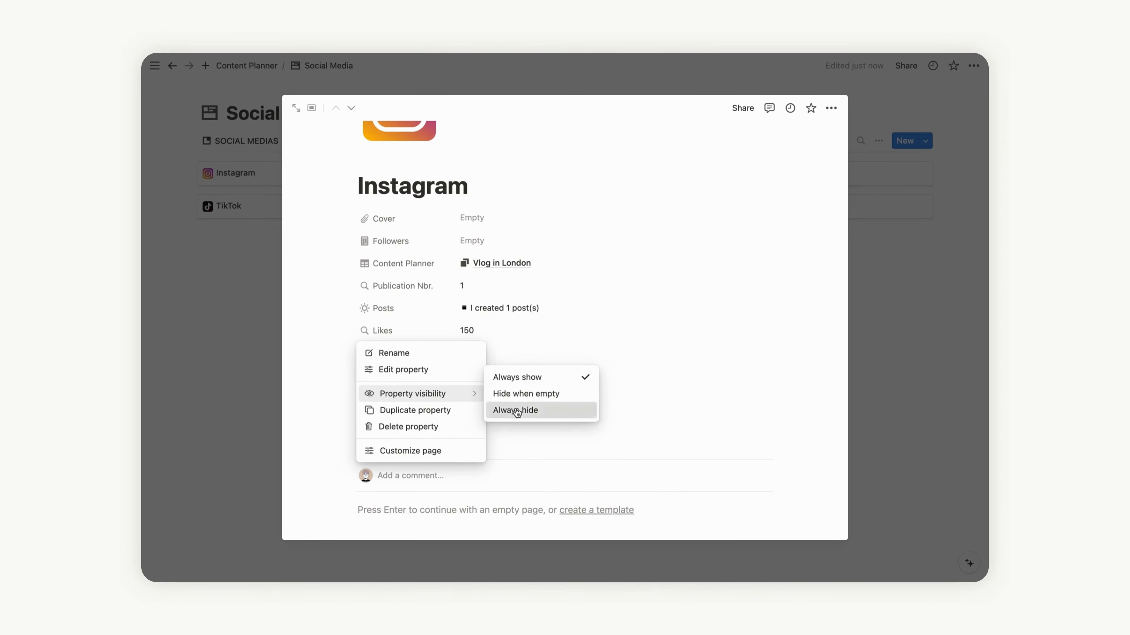
{"action": "left_click", "coordinate": [527, 410]}
{"action": "left_click", "coordinate": [349, 352]}
{"action": "mouse_move", "coordinate": [445, 416]}
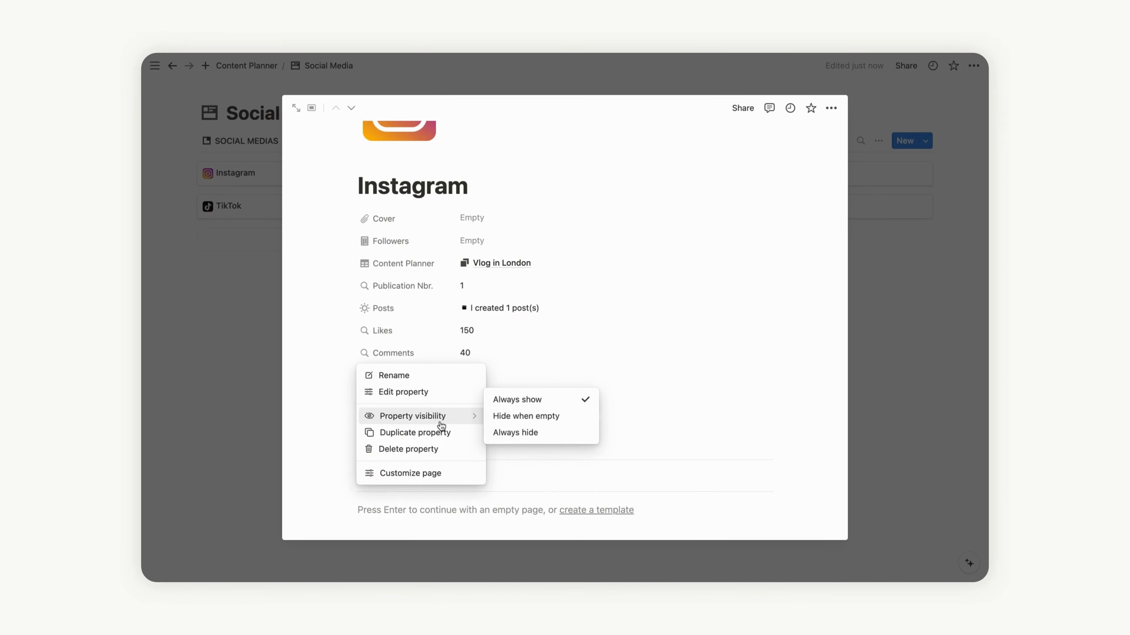
{"action": "left_click", "coordinate": [526, 434]}
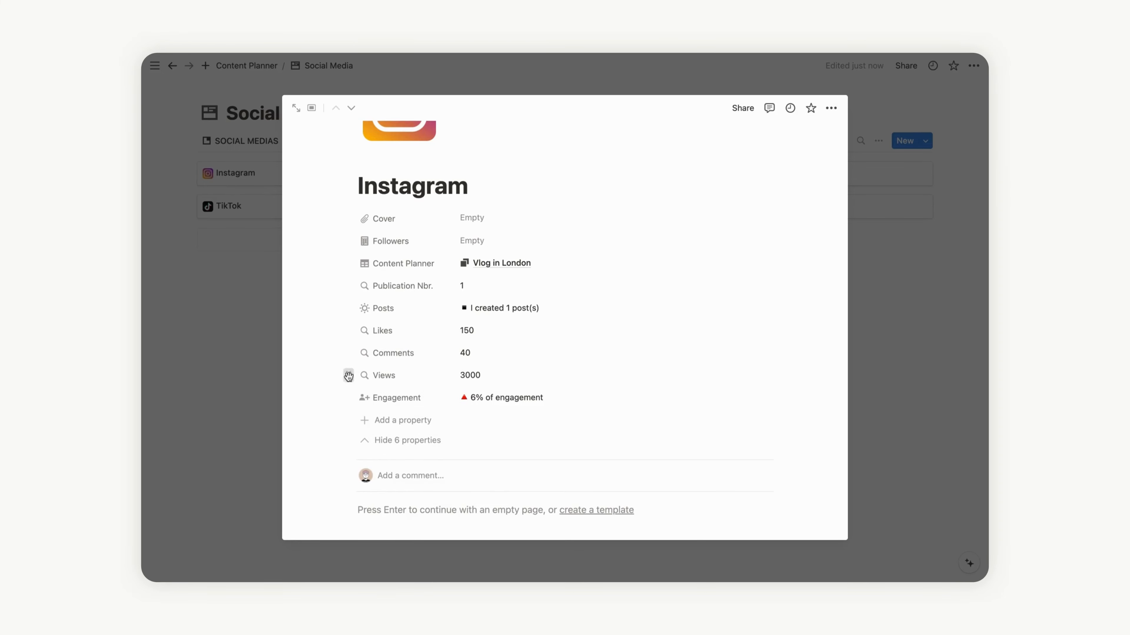
{"action": "left_click", "coordinate": [349, 375]}
{"action": "mouse_move", "coordinate": [464, 438]}
{"action": "left_click", "coordinate": [528, 456]}
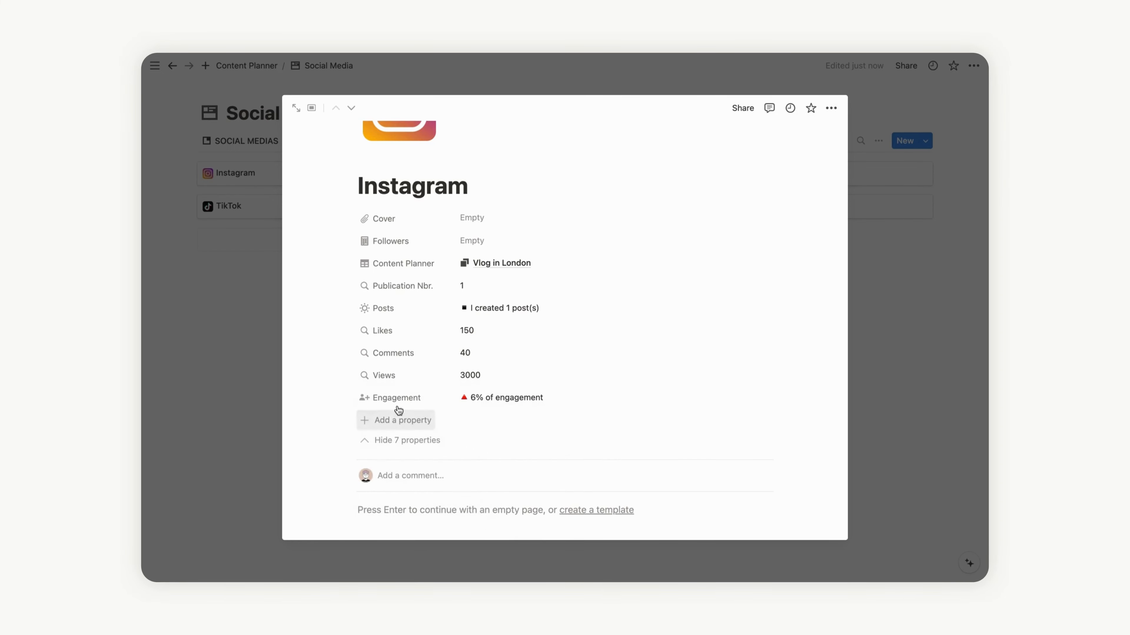
{"action": "left_click", "coordinate": [349, 399]}
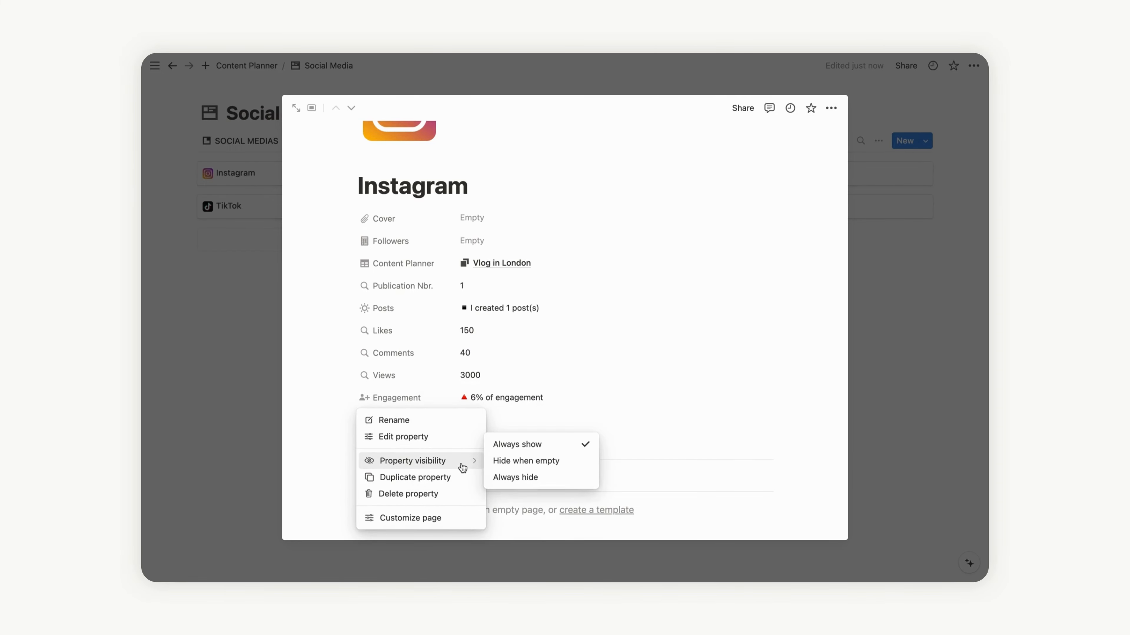
{"action": "left_click", "coordinate": [515, 477]}
{"action": "left_click", "coordinate": [415, 442]}
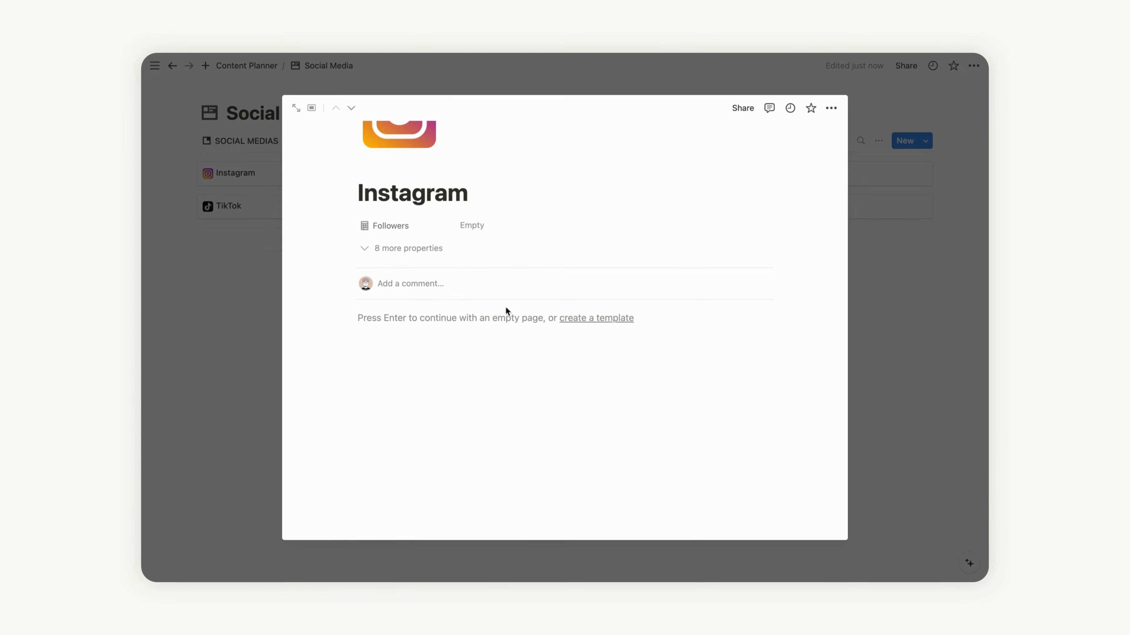
Step: Expand the Instagram entry's hidden properties and upload the Instagram logo image to its Cover property
{"action": "scroll", "coordinate": [503, 206], "scroll_direction": "up", "scroll_amount": 1}
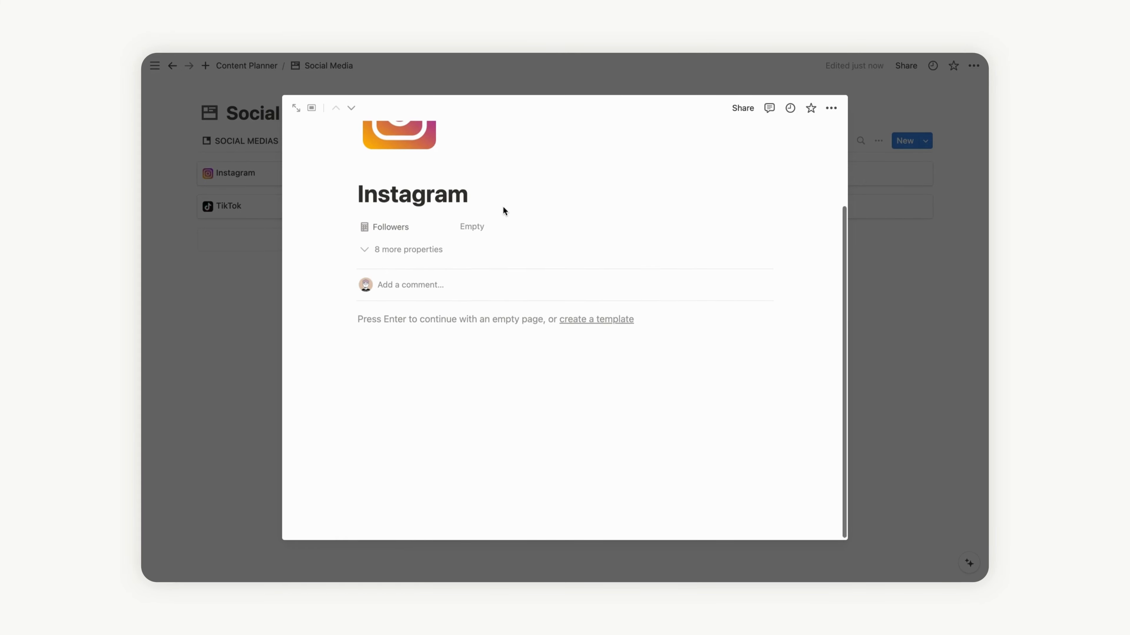
{"action": "scroll", "coordinate": [502, 209], "scroll_direction": "up", "scroll_amount": 3}
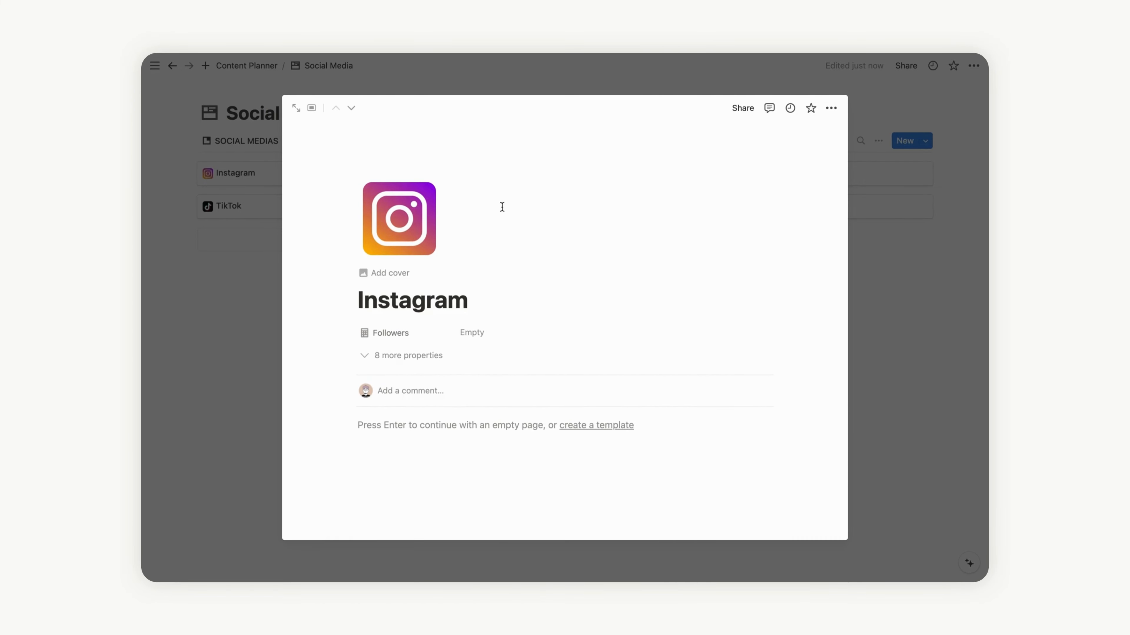
{"action": "left_click", "coordinate": [412, 361]}
{"action": "left_click", "coordinate": [478, 332]}
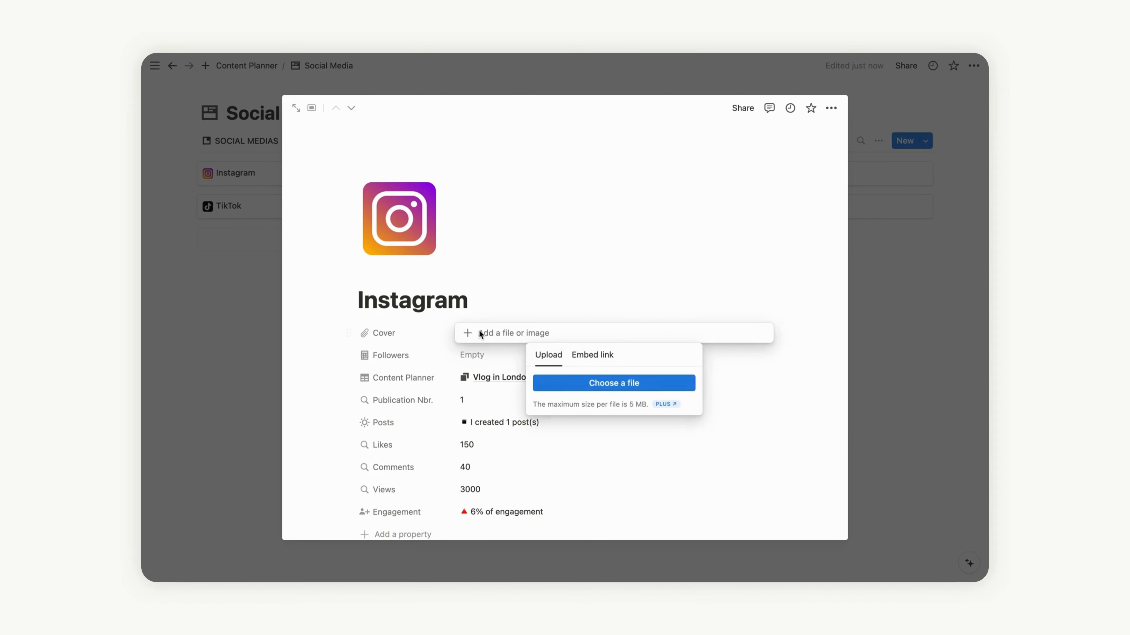
{"action": "left_click", "coordinate": [594, 383]}
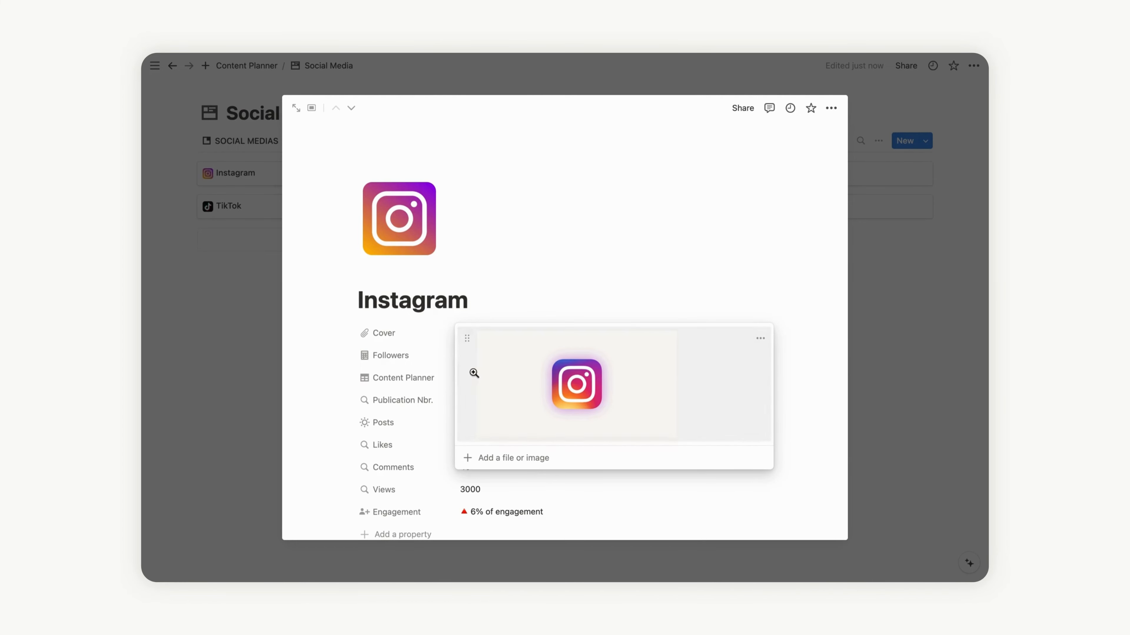
{"action": "left_click", "coordinate": [770, 299]}
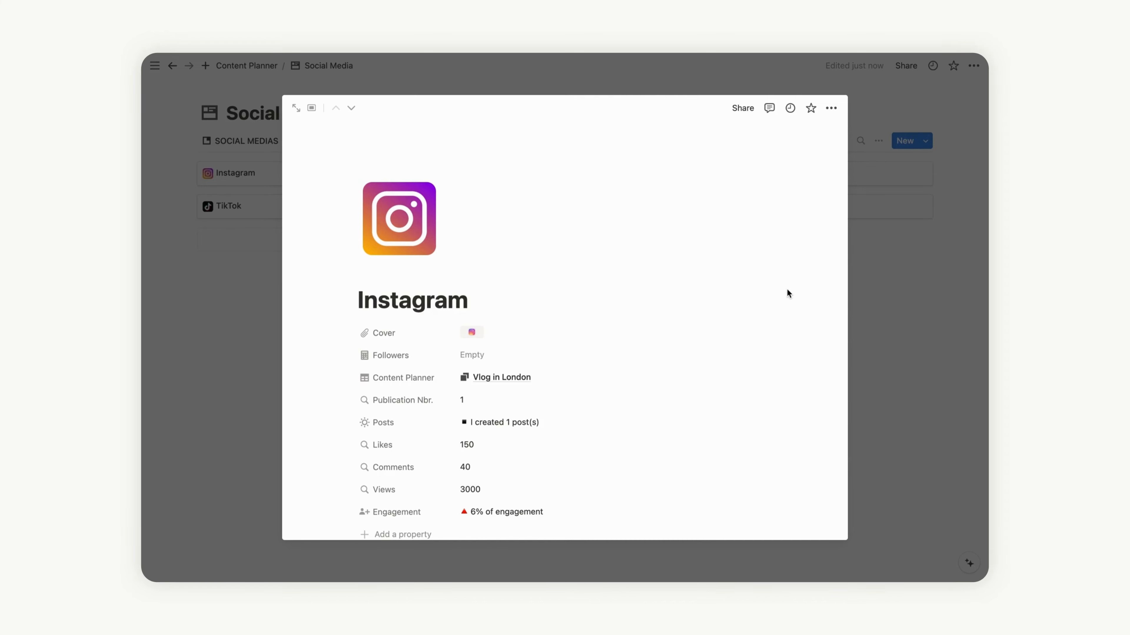
{"action": "scroll", "coordinate": [711, 357], "scroll_direction": "down", "scroll_amount": 2}
{"action": "left_click", "coordinate": [409, 413]}
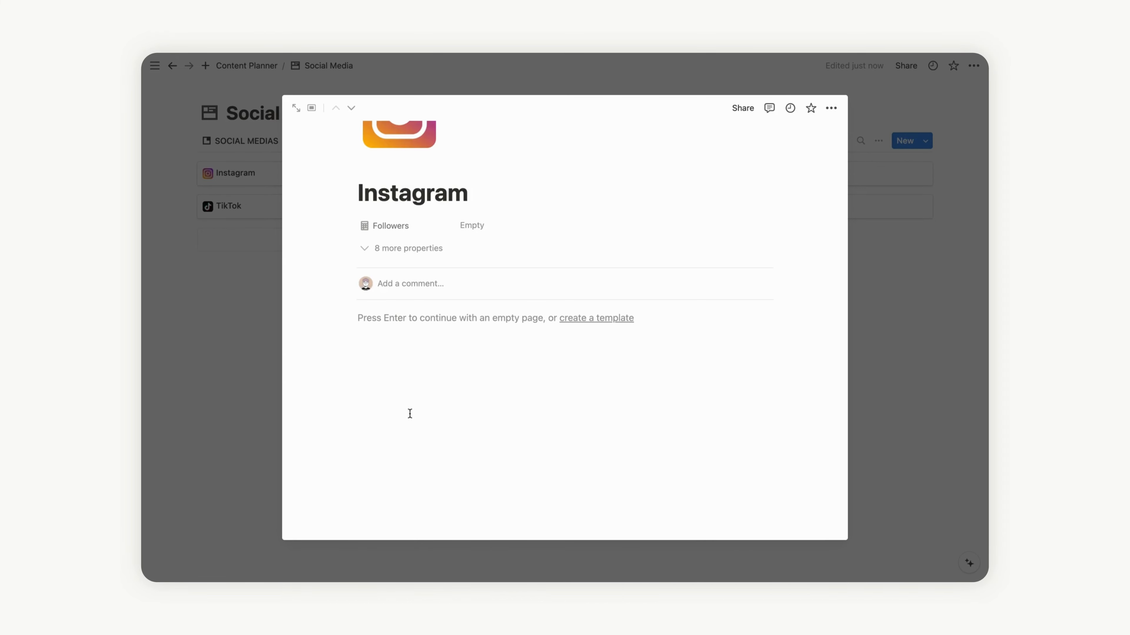
{"action": "left_click", "coordinate": [389, 360]}
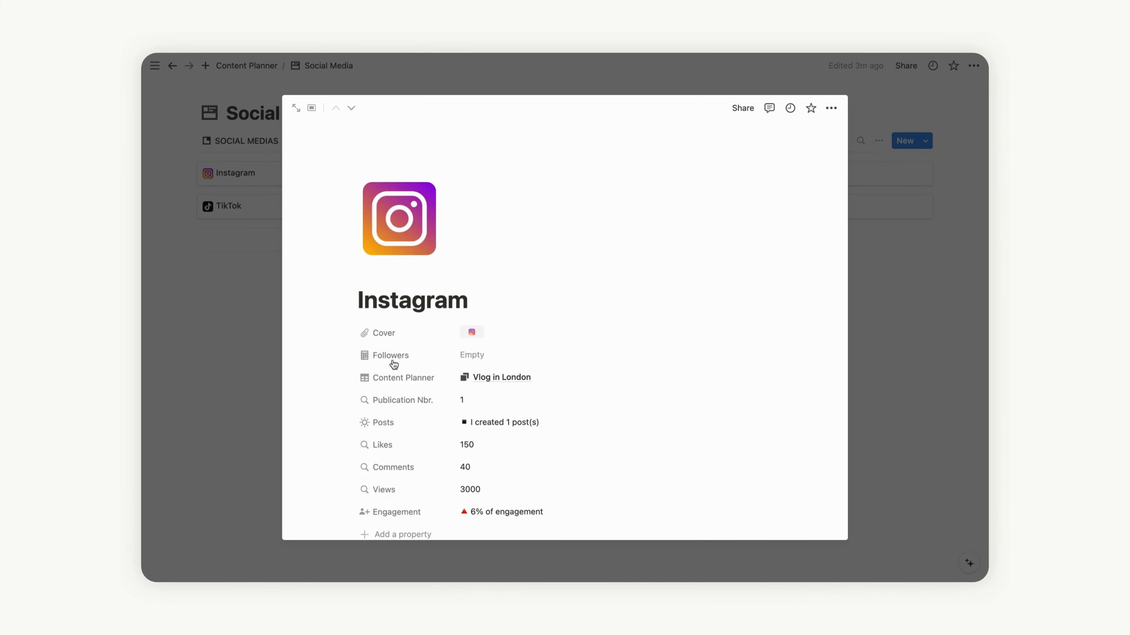
{"action": "scroll", "coordinate": [512, 407], "scroll_direction": "down", "scroll_amount": 3}
{"action": "left_click", "coordinate": [403, 397]}
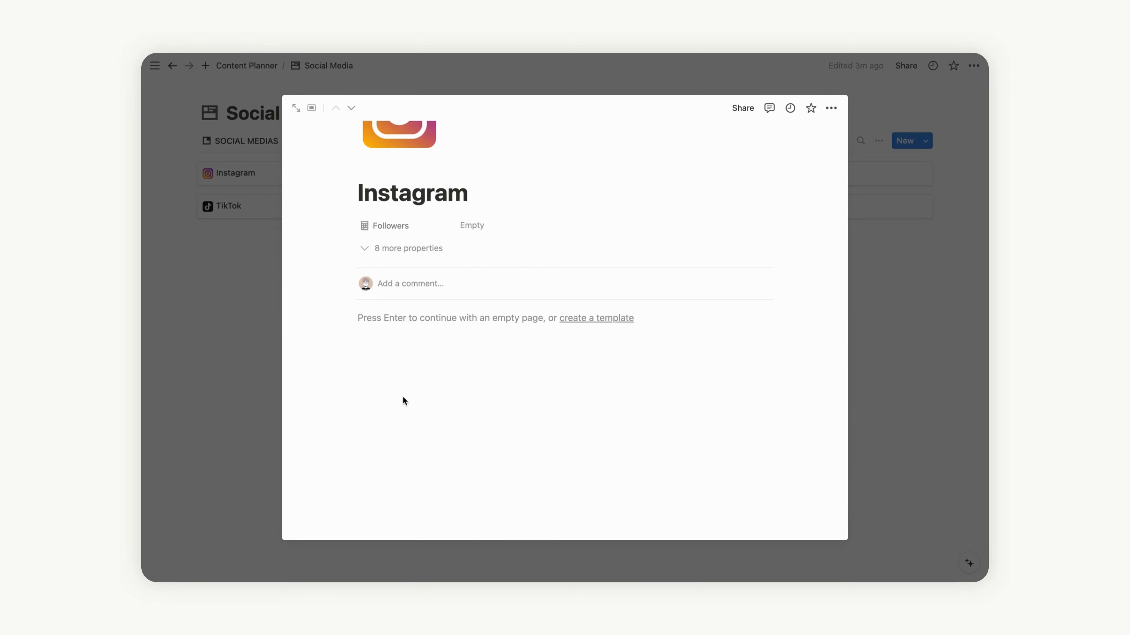
{"action": "left_click", "coordinate": [386, 248]}
Step: Add a URL property named Link to the Instagram entry
{"action": "left_click", "coordinate": [395, 428]}
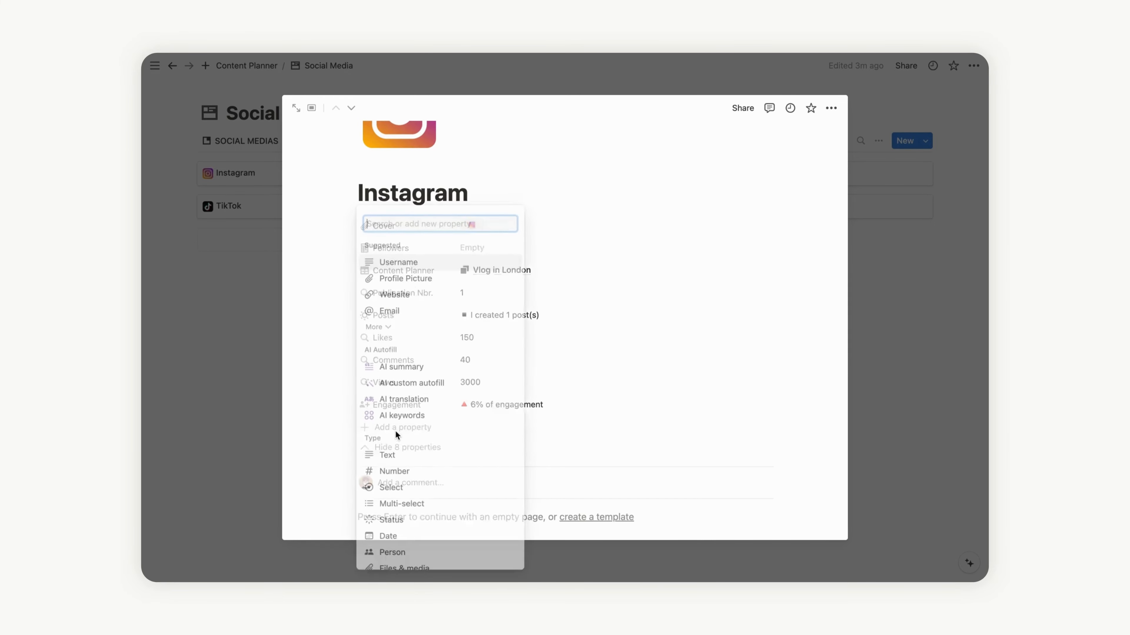
{"action": "scroll", "coordinate": [429, 500], "scroll_direction": "down", "scroll_amount": 7}
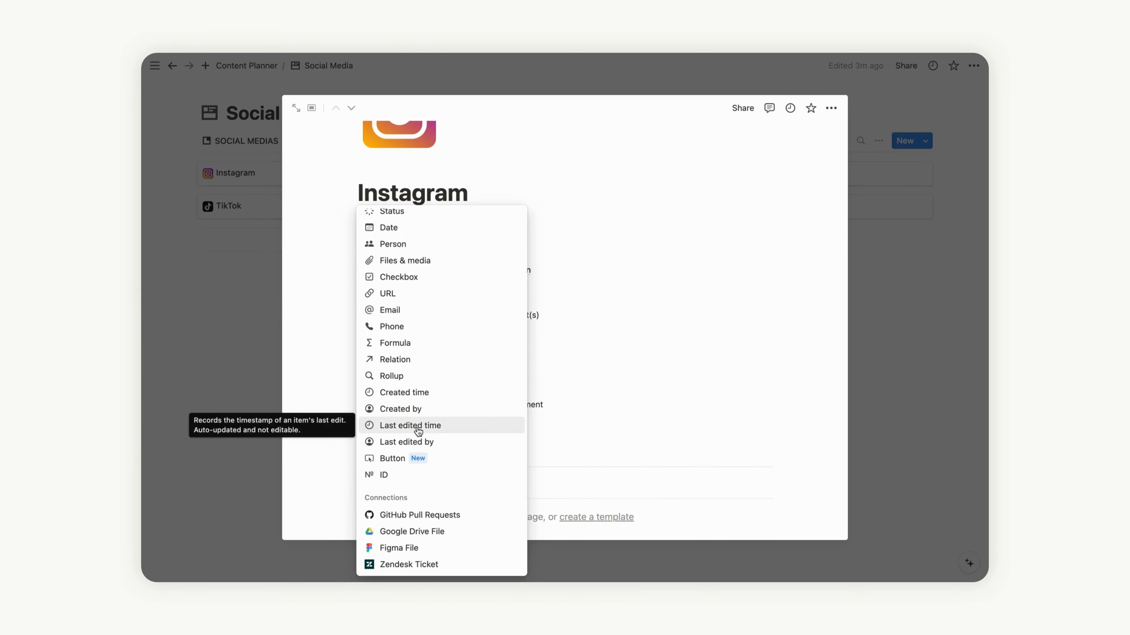
{"action": "scroll", "coordinate": [409, 269], "scroll_direction": "up", "scroll_amount": 1}
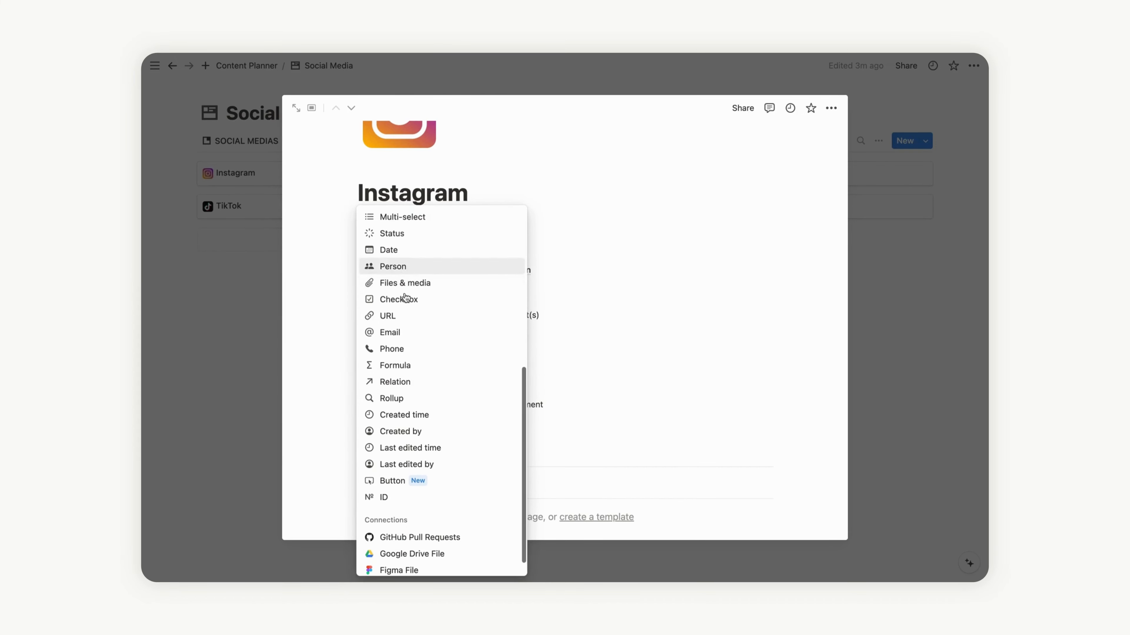
{"action": "scroll", "coordinate": [408, 391], "scroll_direction": "up", "scroll_amount": 3}
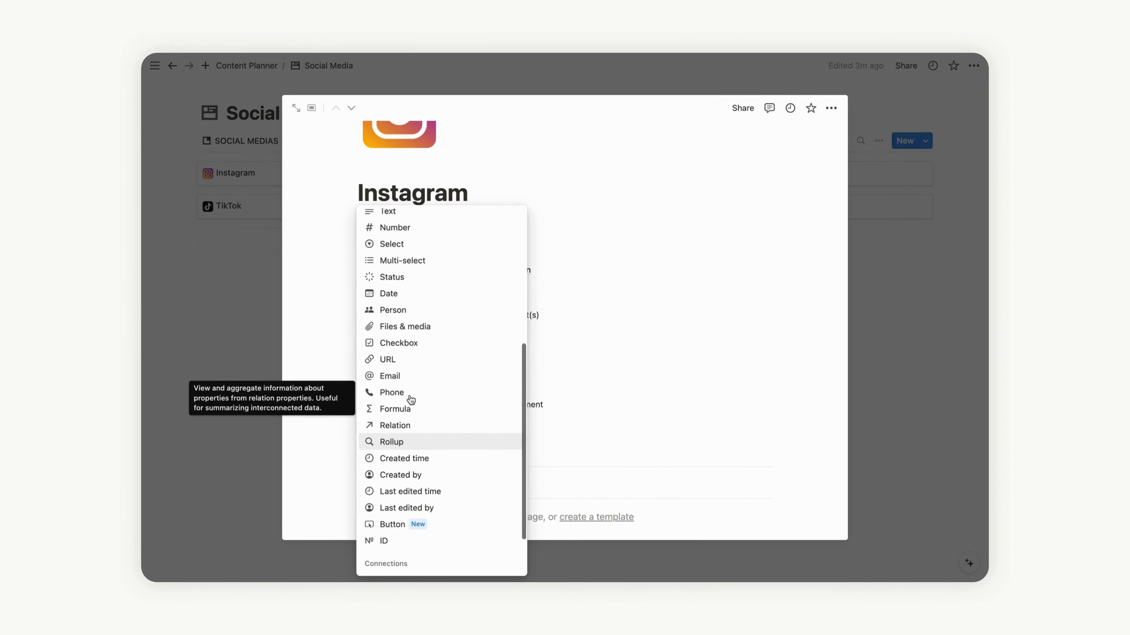
{"action": "left_click", "coordinate": [409, 386]}
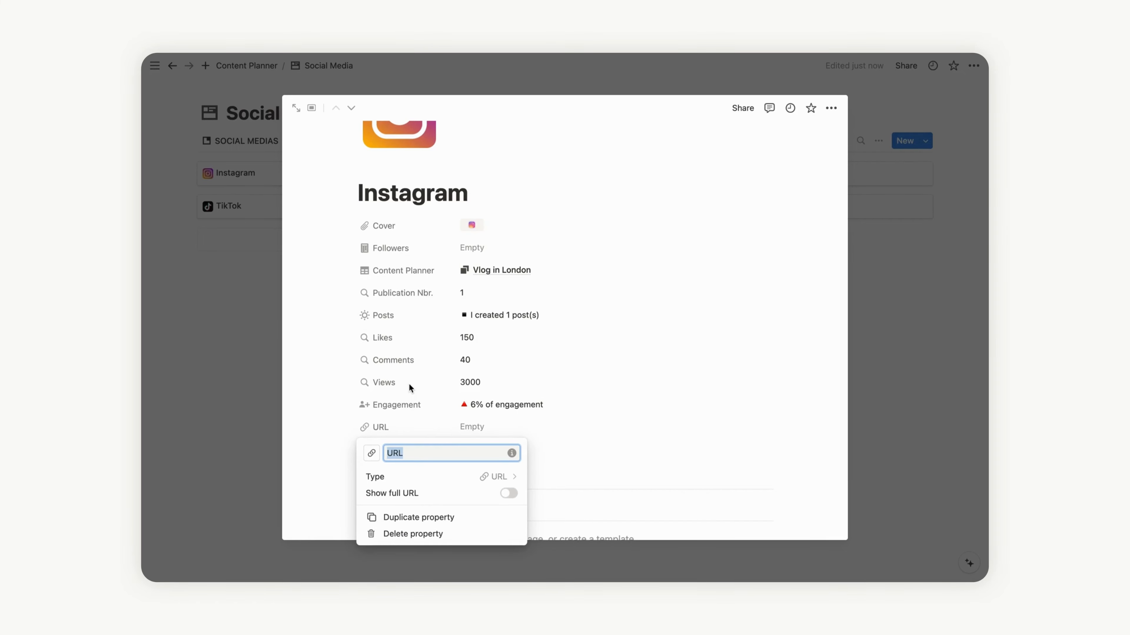
{"action": "type", "text": "Link"}
Step: Change the Link property's icon to the globe, searching the icons for "glob"
{"action": "left_click", "coordinate": [373, 453]}
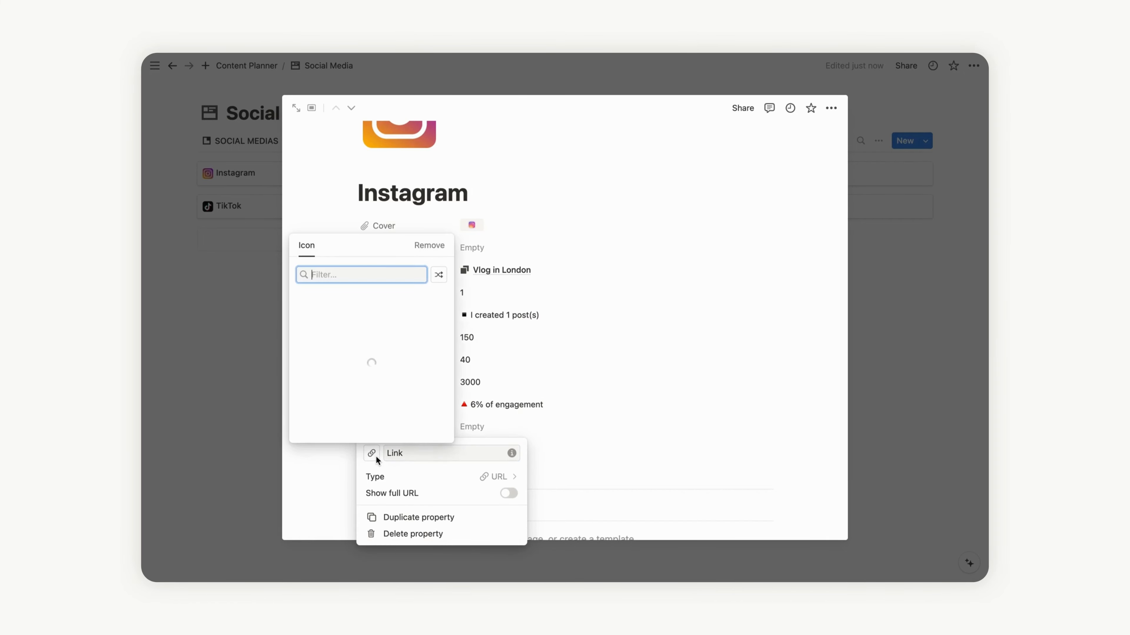
{"action": "type", "text": "glob"}
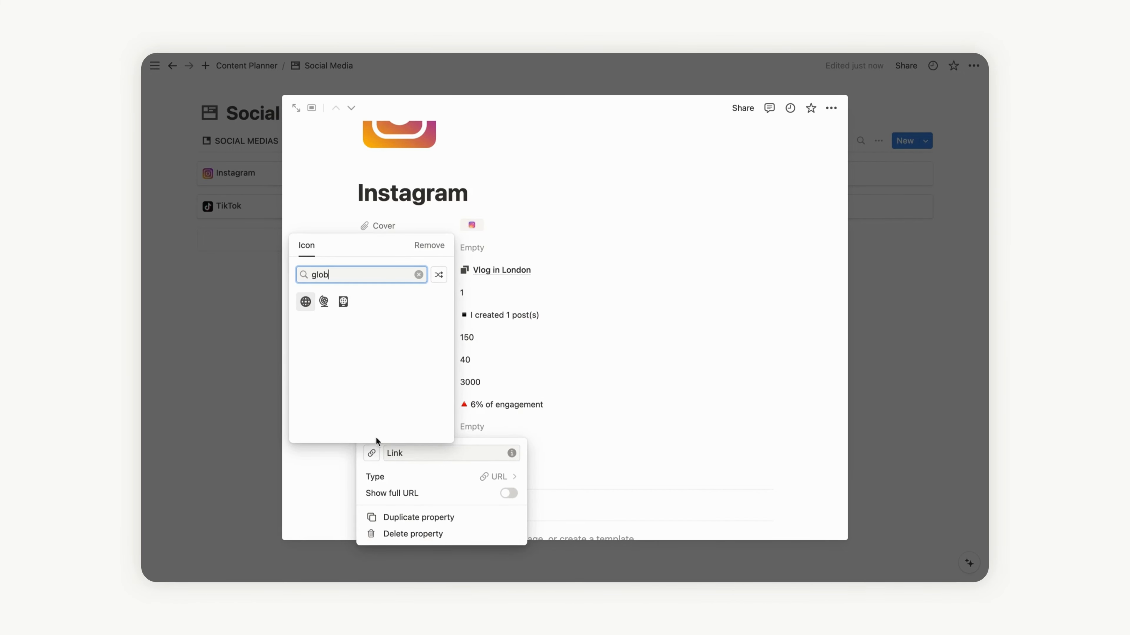
{"action": "left_click", "coordinate": [305, 306]}
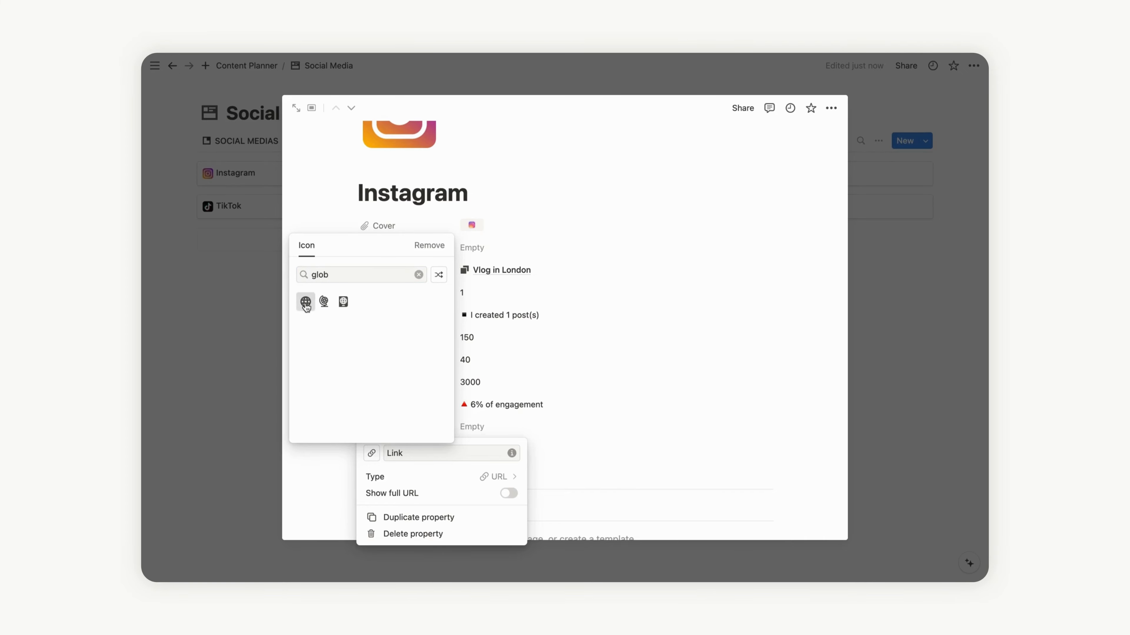
{"action": "left_click", "coordinate": [386, 428]}
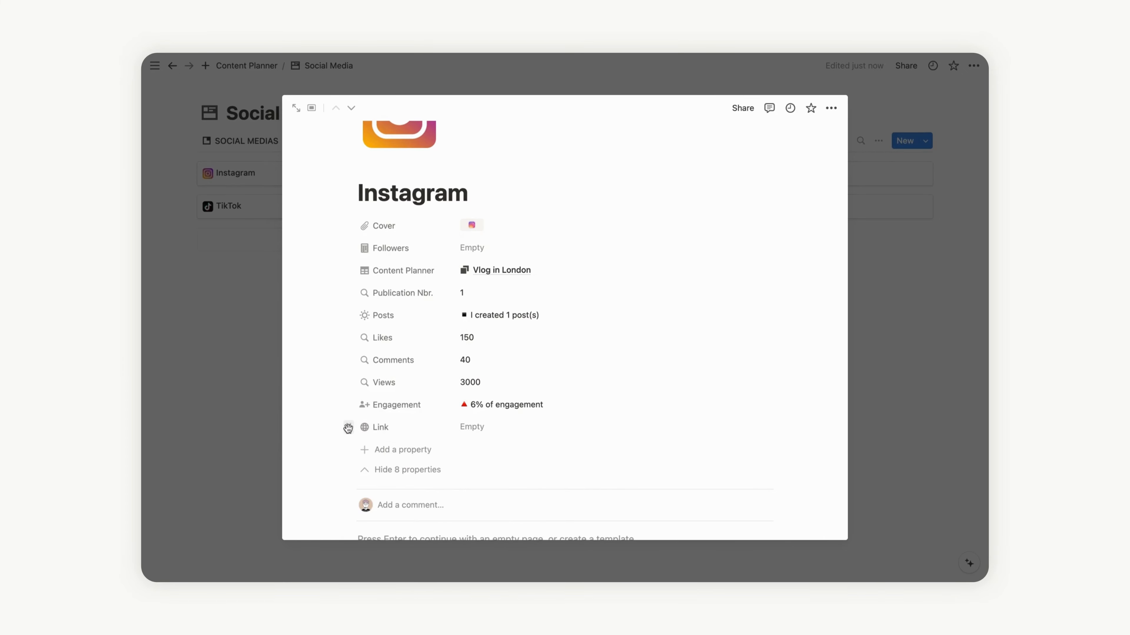
Step: Move the Link property directly below Followers and set its visibility to Always show
{"action": "left_click_drag", "start_coordinate": [349, 428], "coordinate": [347, 269]}
{"action": "left_click", "coordinate": [348, 269]}
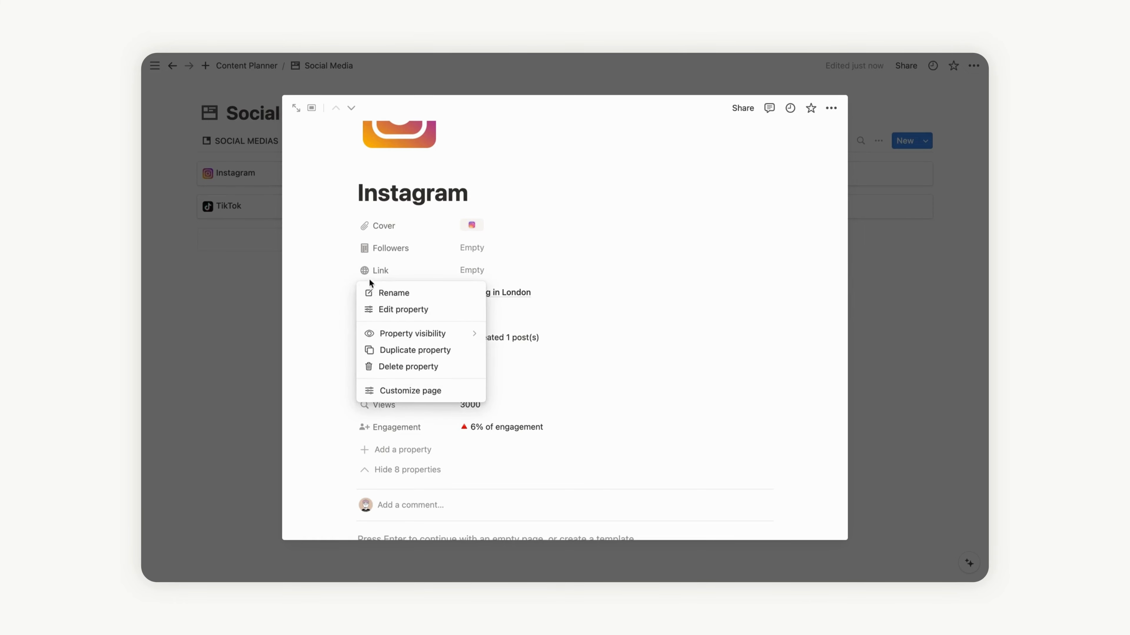
{"action": "mouse_move", "coordinate": [424, 337]}
{"action": "left_click", "coordinate": [516, 317]}
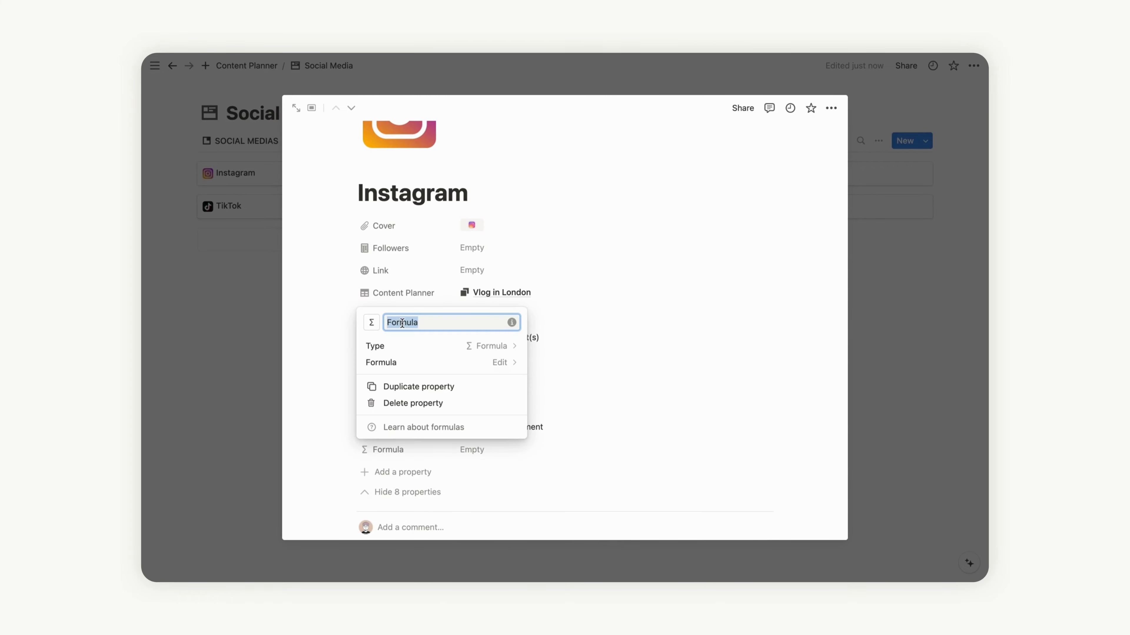
Step: Name the new formula property Dashboard [Followers] and give it the same sun icon as Posts
{"action": "type", "text": "Dashboard [Followers"}
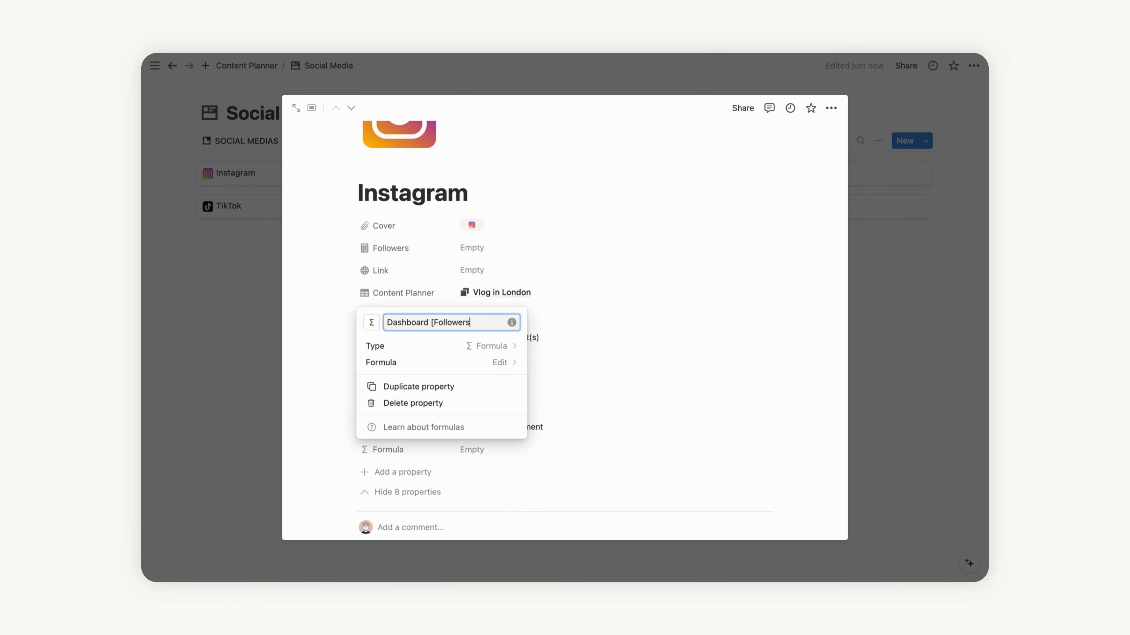
{"action": "left_click", "coordinate": [371, 323]}
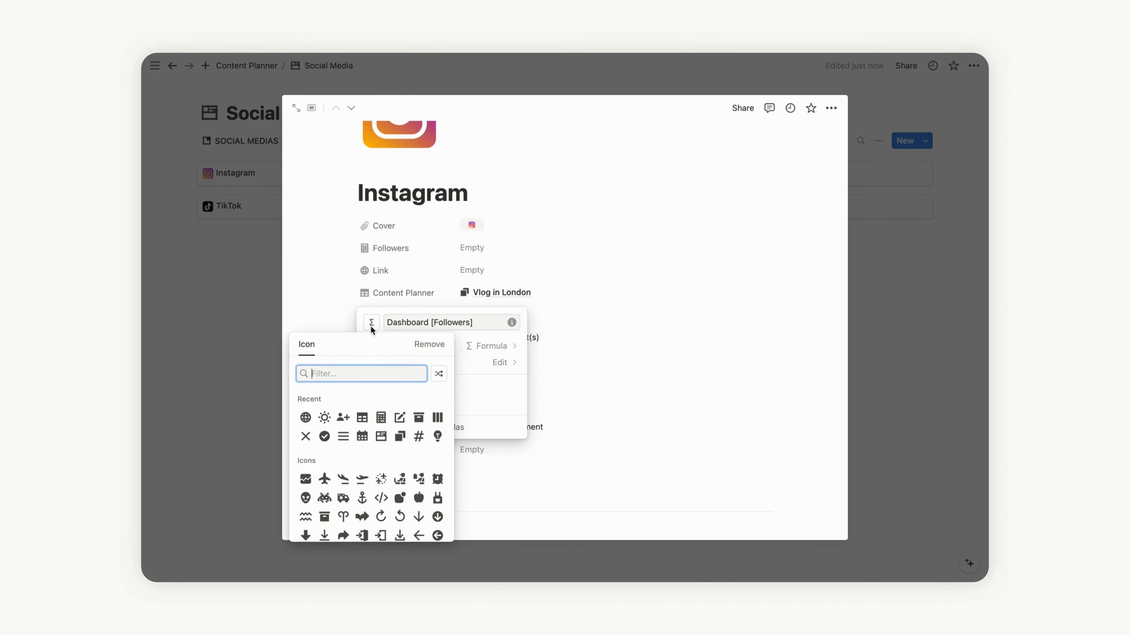
{"action": "left_click", "coordinate": [305, 418]}
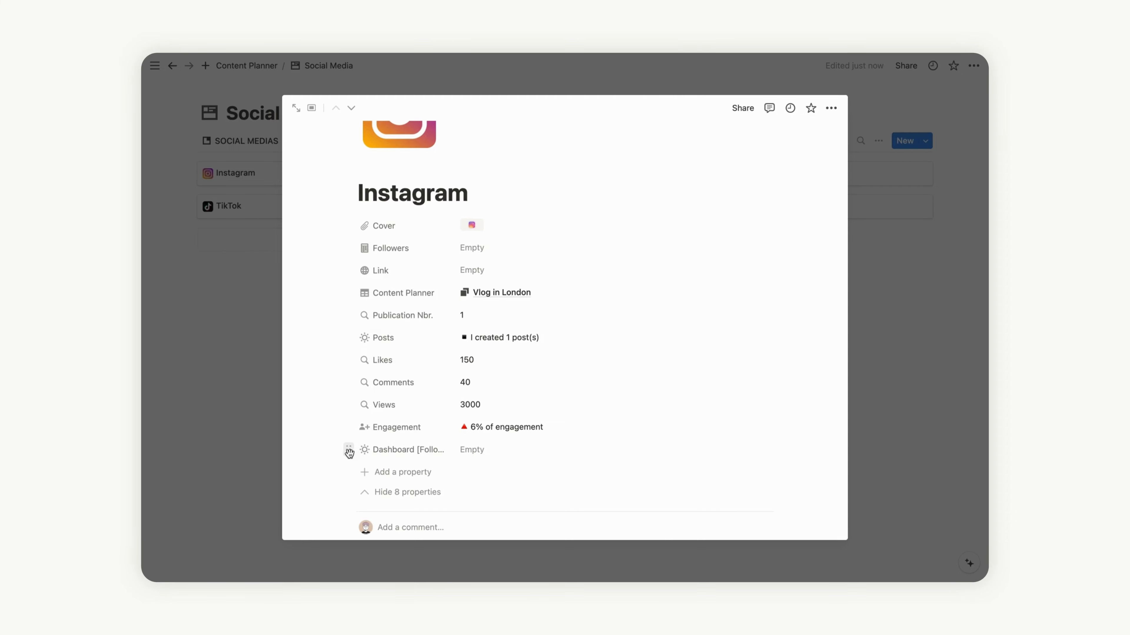
Step: Set the Dashboard [Followers] property to Always hide and move it between Followers and Link
{"action": "left_click", "coordinate": [350, 451]}
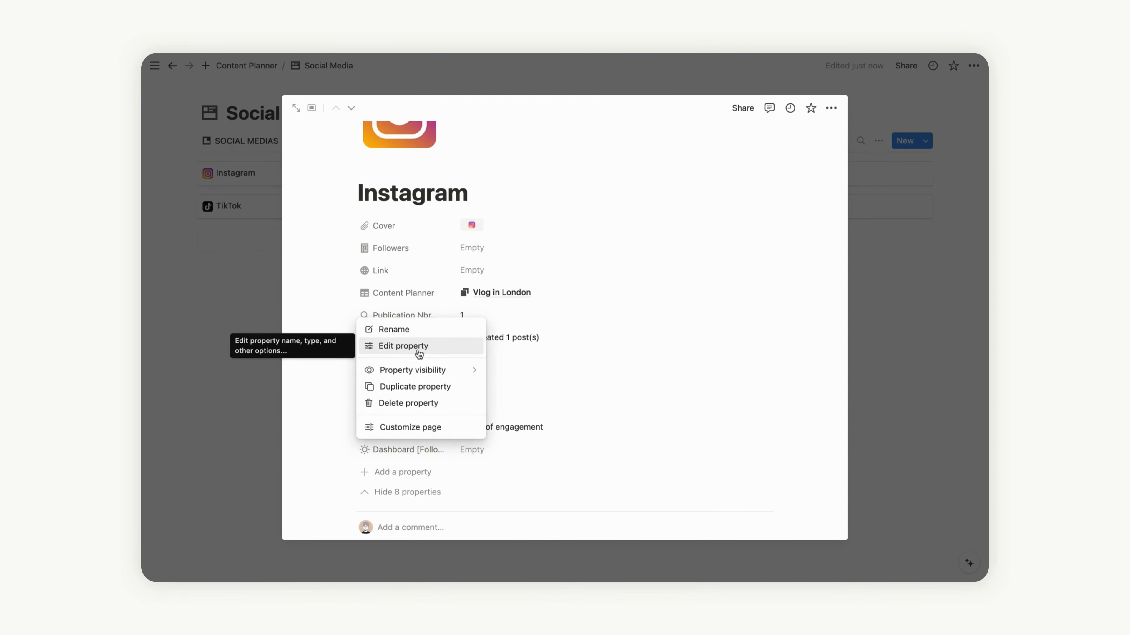
{"action": "mouse_move", "coordinate": [419, 371]}
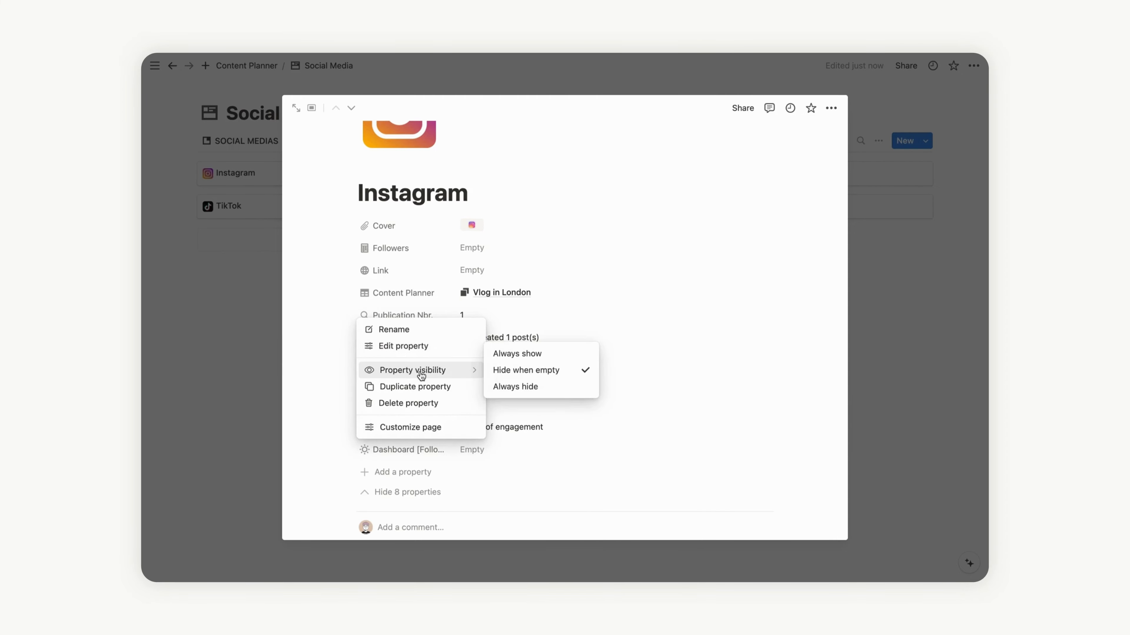
{"action": "left_click", "coordinate": [534, 386]}
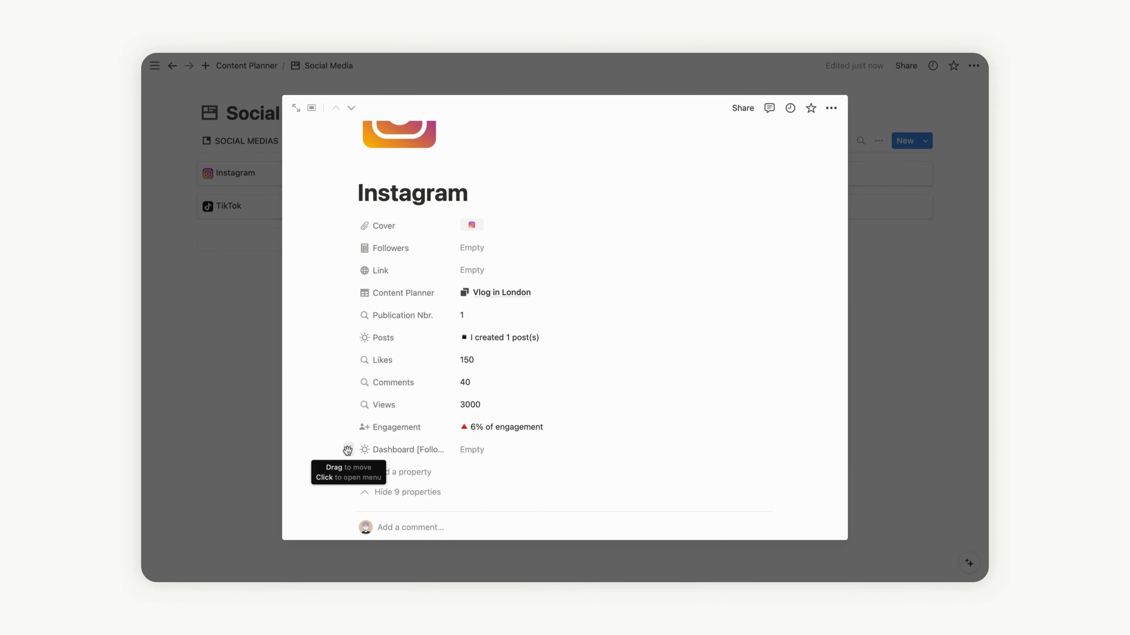
{"action": "left_click_drag", "start_coordinate": [347, 450], "coordinate": [364, 275]}
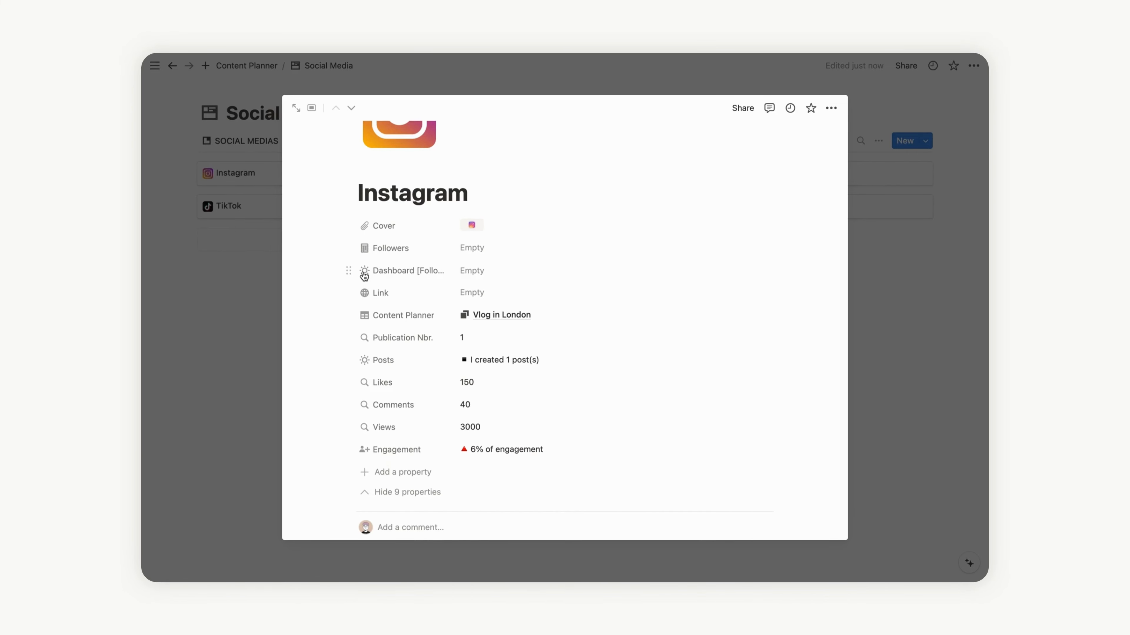
Step: Set the Dashboard [Followers] formula to "Followers: "+format(Followers), using the Followers property, and save it
{"action": "left_click", "coordinate": [516, 269]}
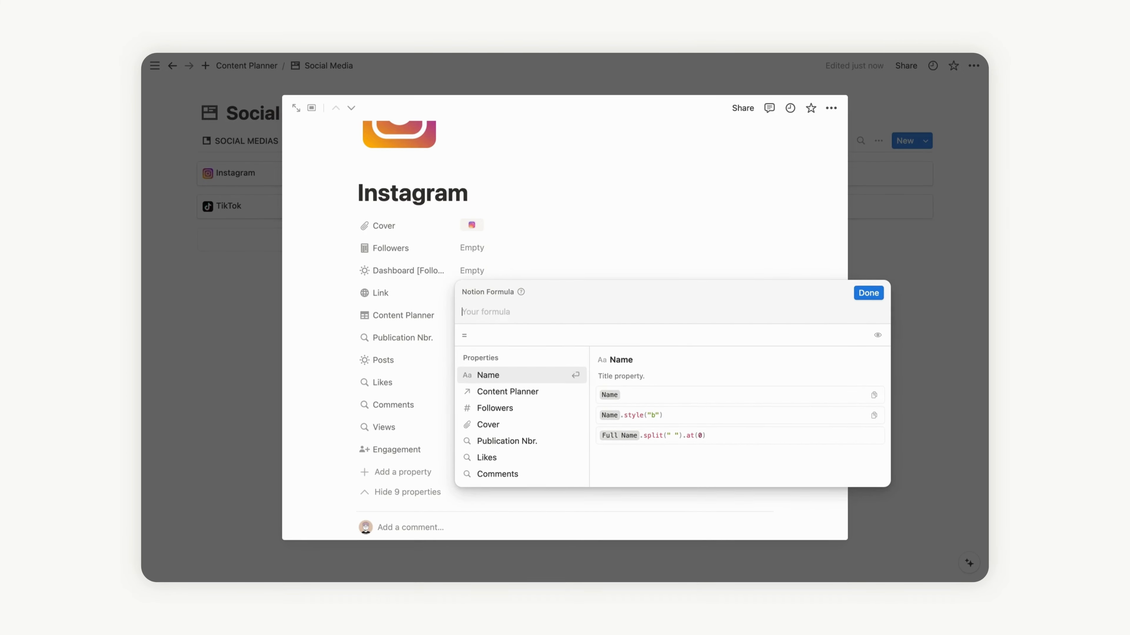
{"action": "type", "text": "\"Foll"}
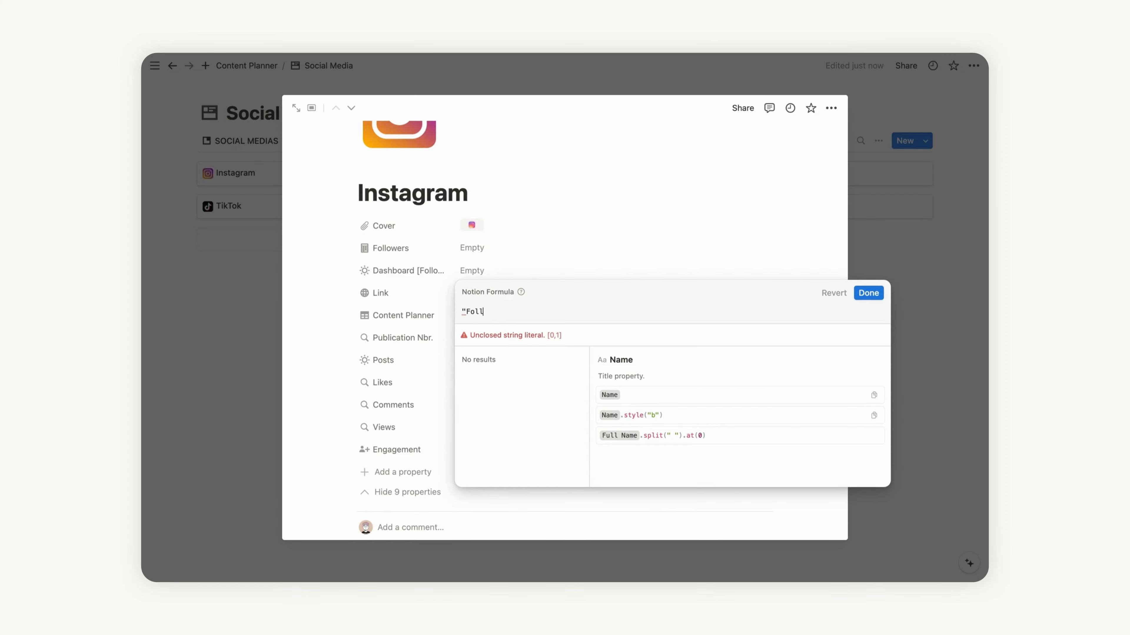
{"action": "type", "text": "owers: \""}
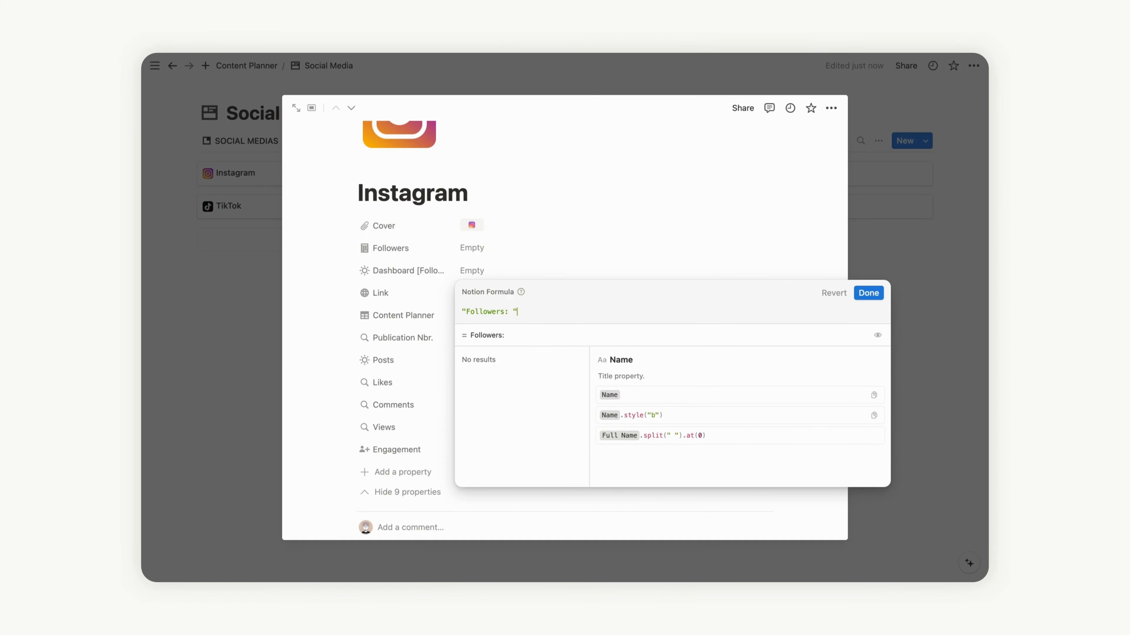
{"action": "type", "text": "+"}
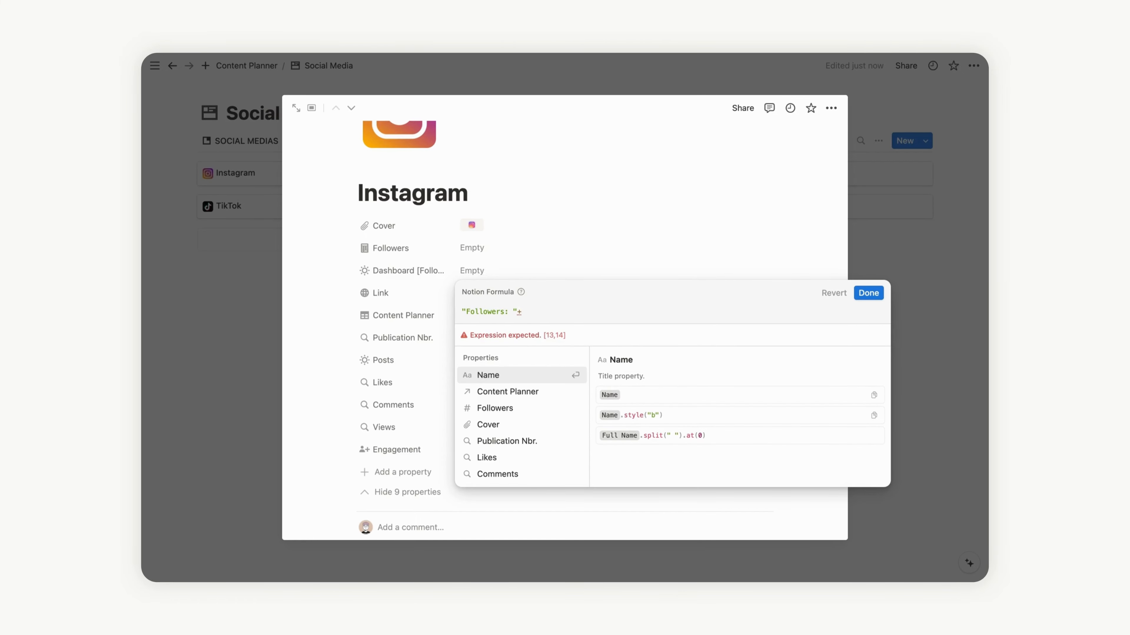
{"action": "type", "text": "form"}
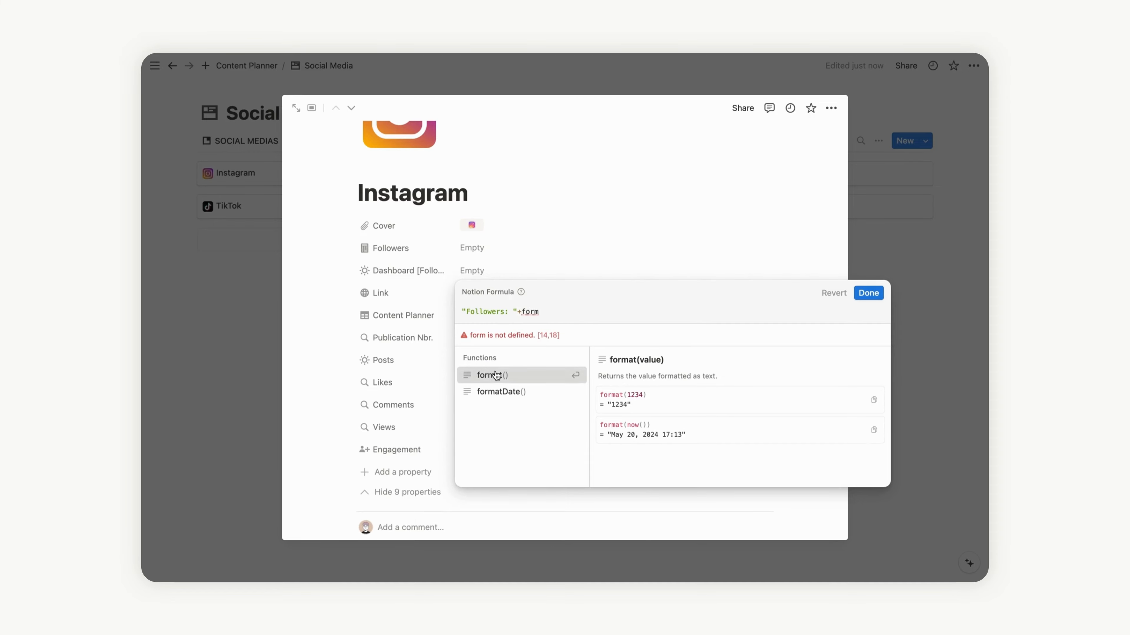
{"action": "left_click", "coordinate": [497, 376]}
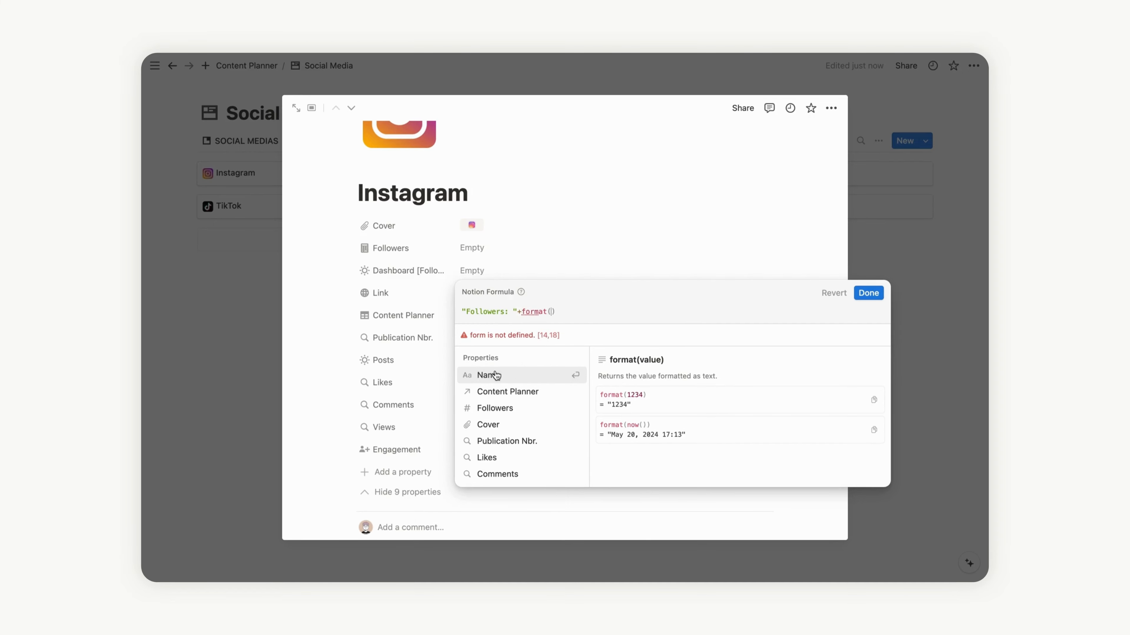
{"action": "left_click", "coordinate": [505, 412]}
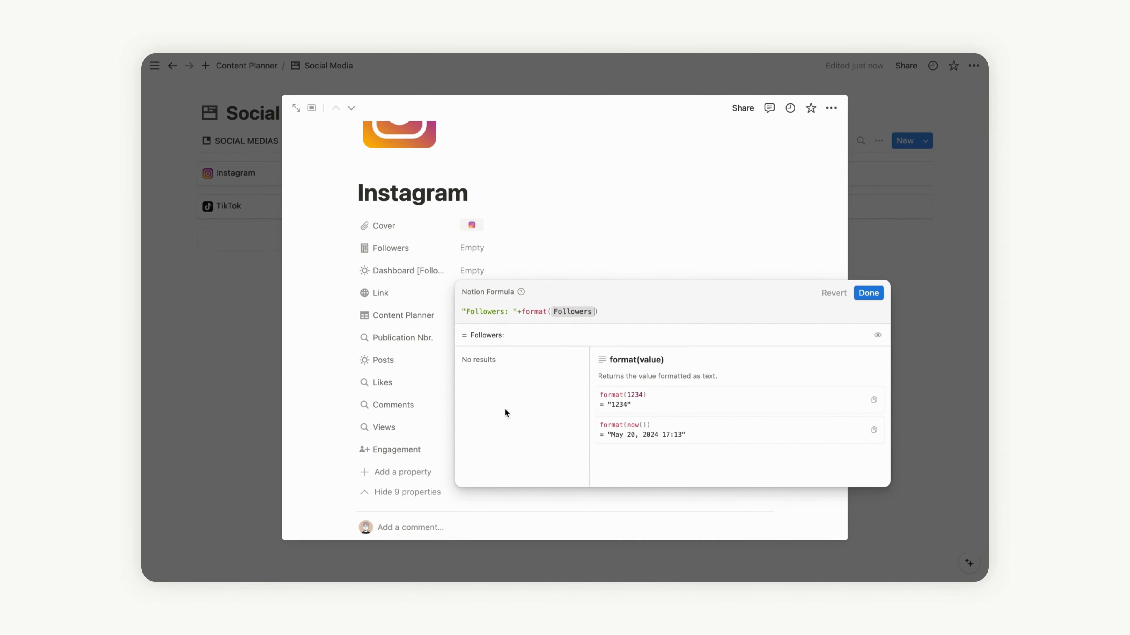
{"action": "left_click", "coordinate": [866, 293]}
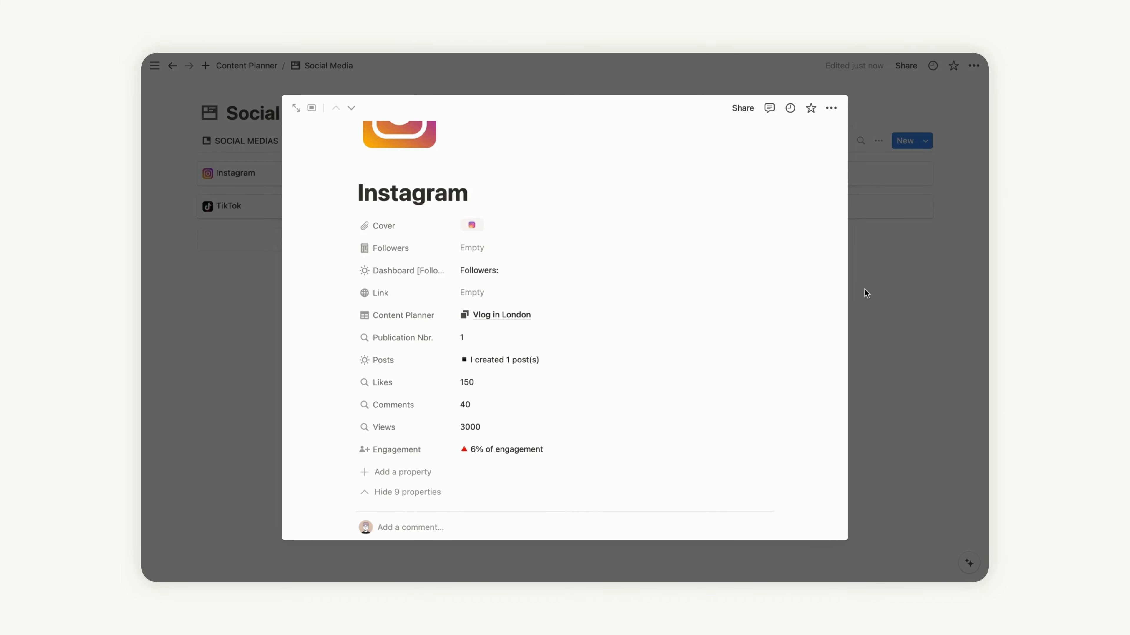
{"action": "left_click", "coordinate": [360, 294]}
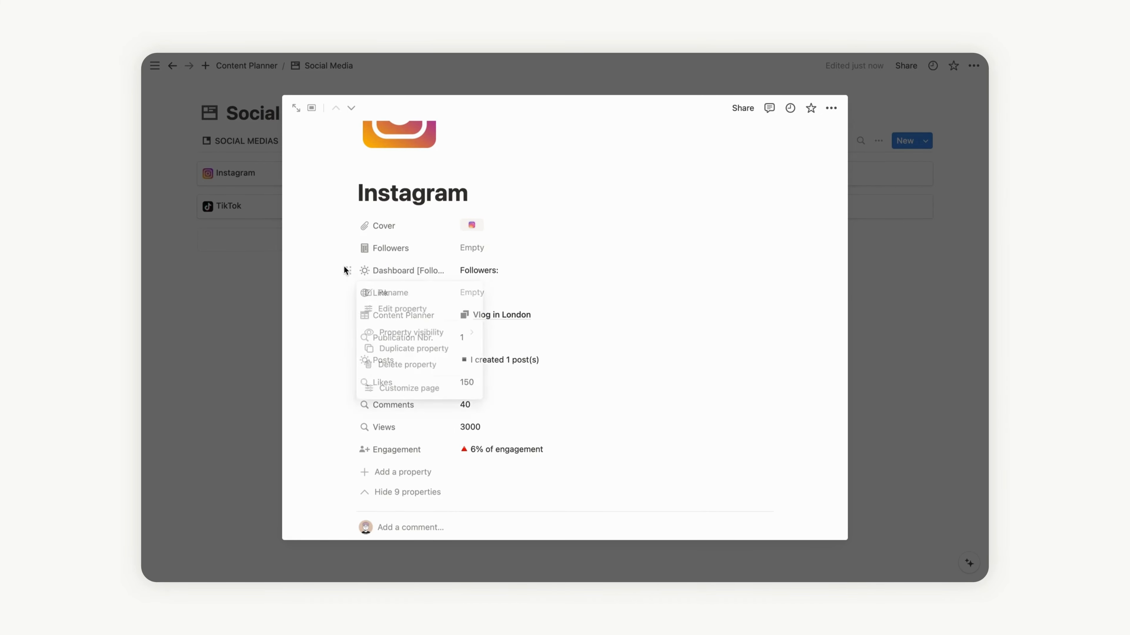
{"action": "mouse_move", "coordinate": [410, 339]}
{"action": "key", "text": "Escape"}
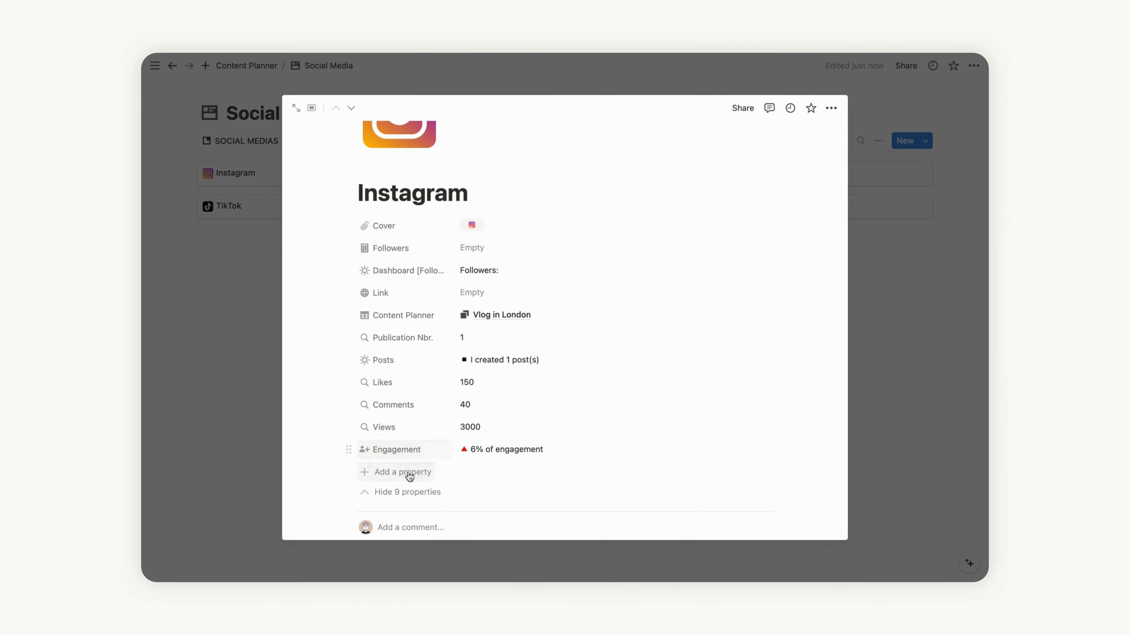
{"action": "left_click", "coordinate": [409, 491]}
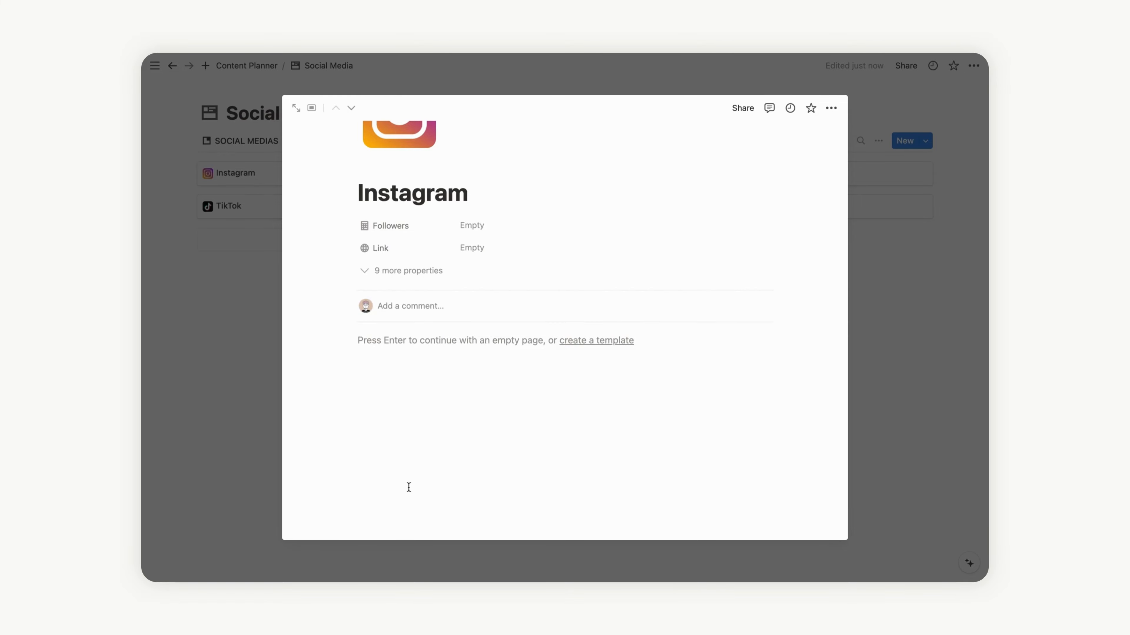
{"action": "left_click", "coordinate": [497, 249]}
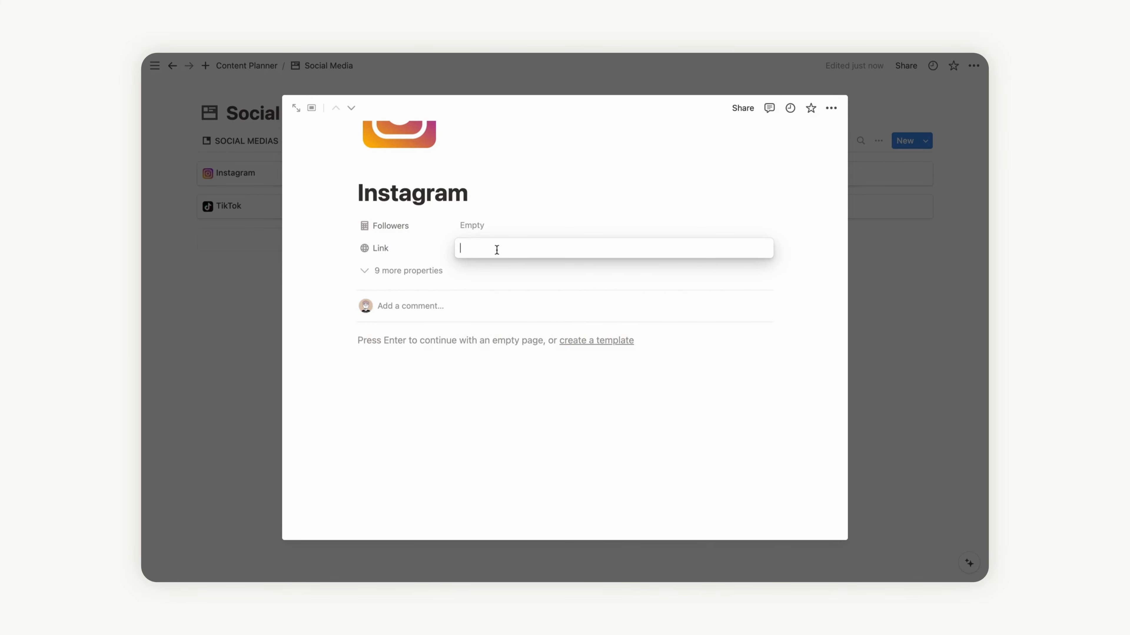
{"action": "left_click", "coordinate": [492, 287]}
{"action": "scroll", "coordinate": [492, 289], "scroll_direction": "up", "scroll_amount": 3}
{"action": "left_click", "coordinate": [470, 357]}
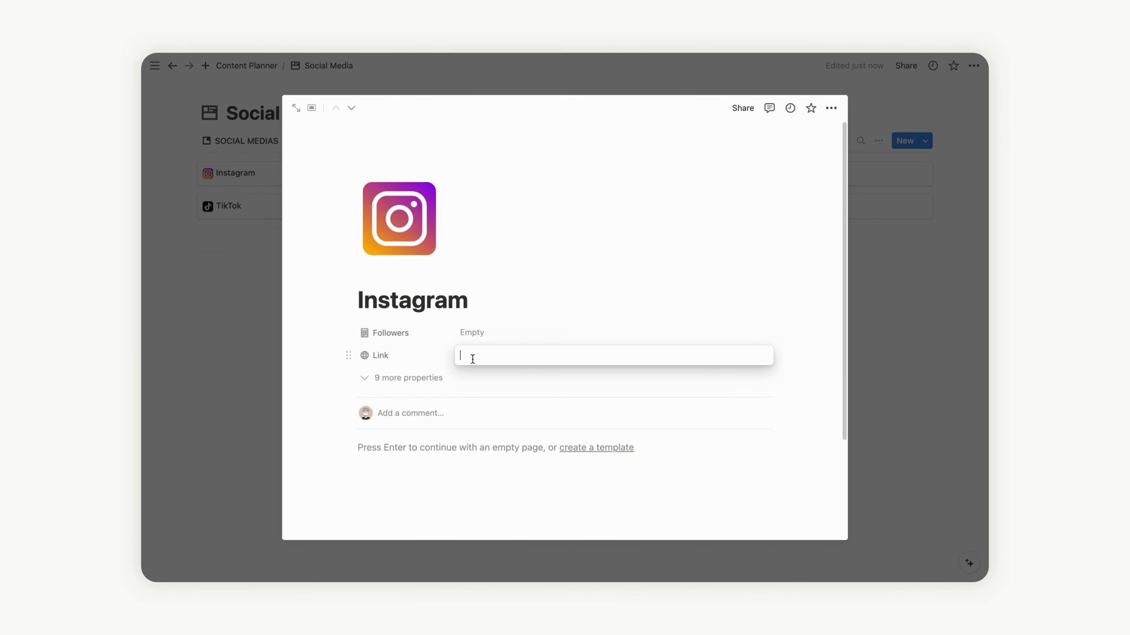
{"action": "type", "text": "www"}
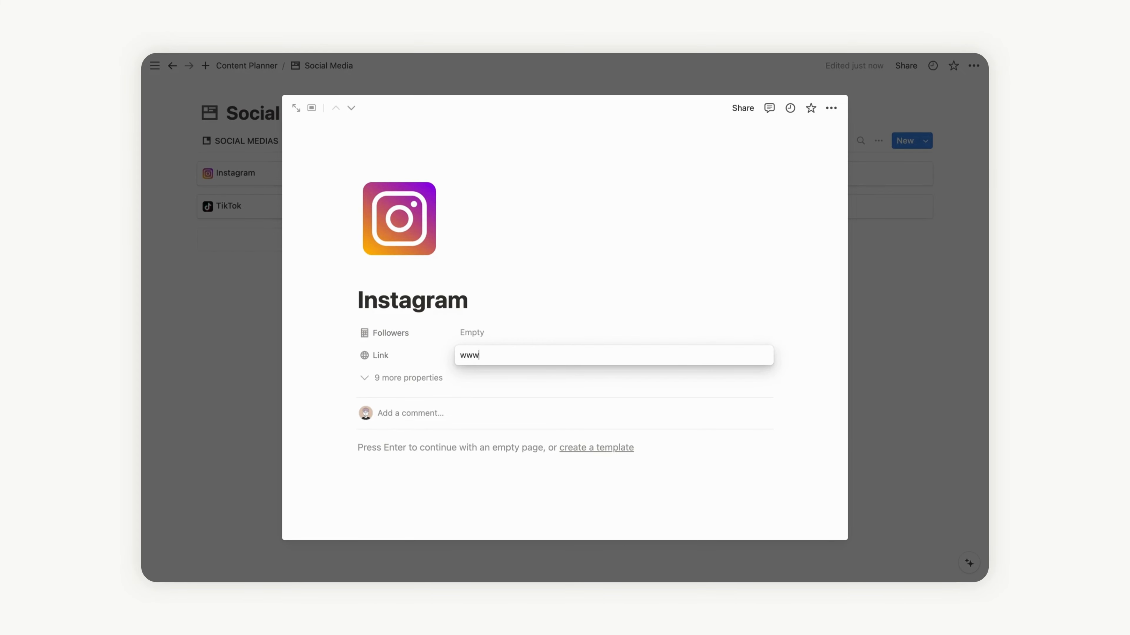
{"action": "type", "text": ".instagram.com"}
{"action": "left_click", "coordinate": [762, 397]}
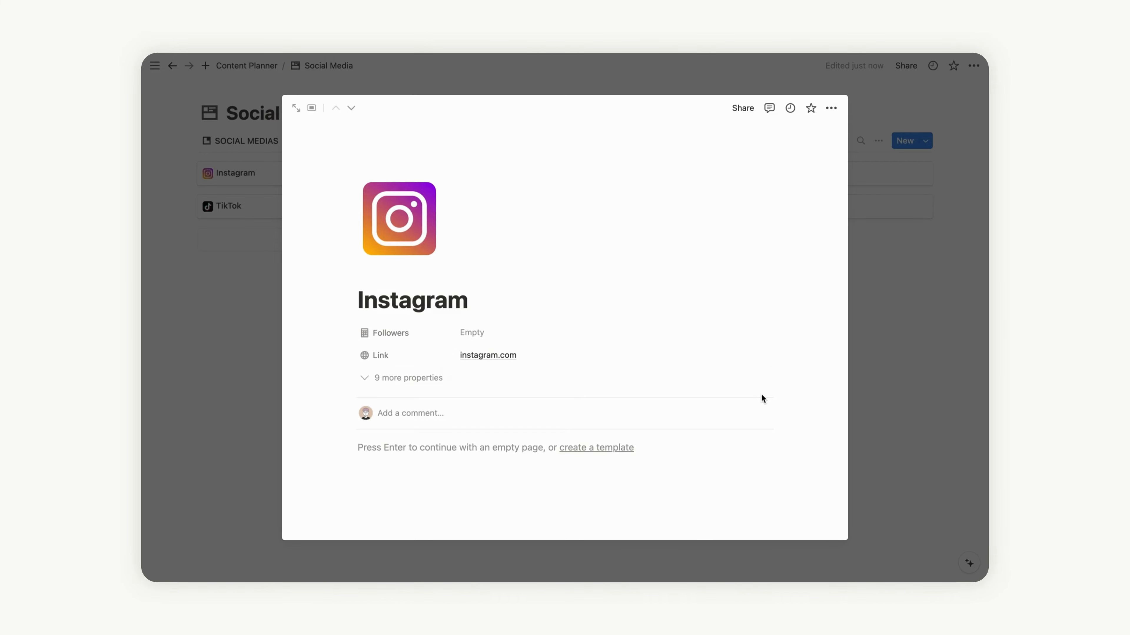
{"action": "left_click", "coordinate": [883, 368]}
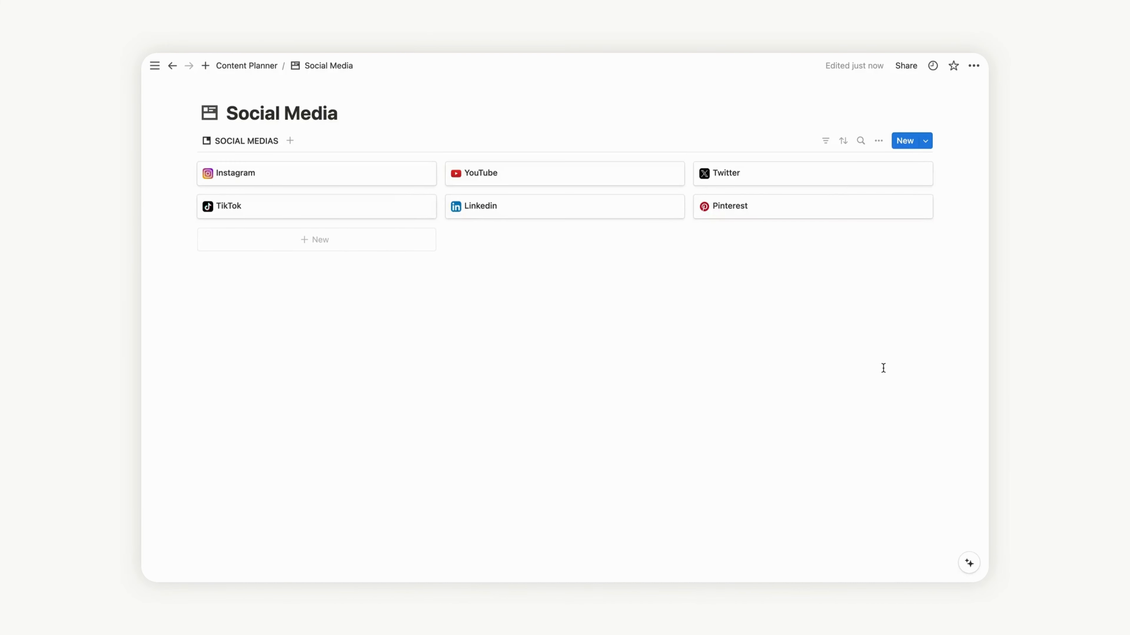
Step: Show the Dashboard [Followers], Link, Posts and Engagement properties on the cards of the SOCIAL MEDIAS gallery view
{"action": "left_click", "coordinate": [880, 141]}
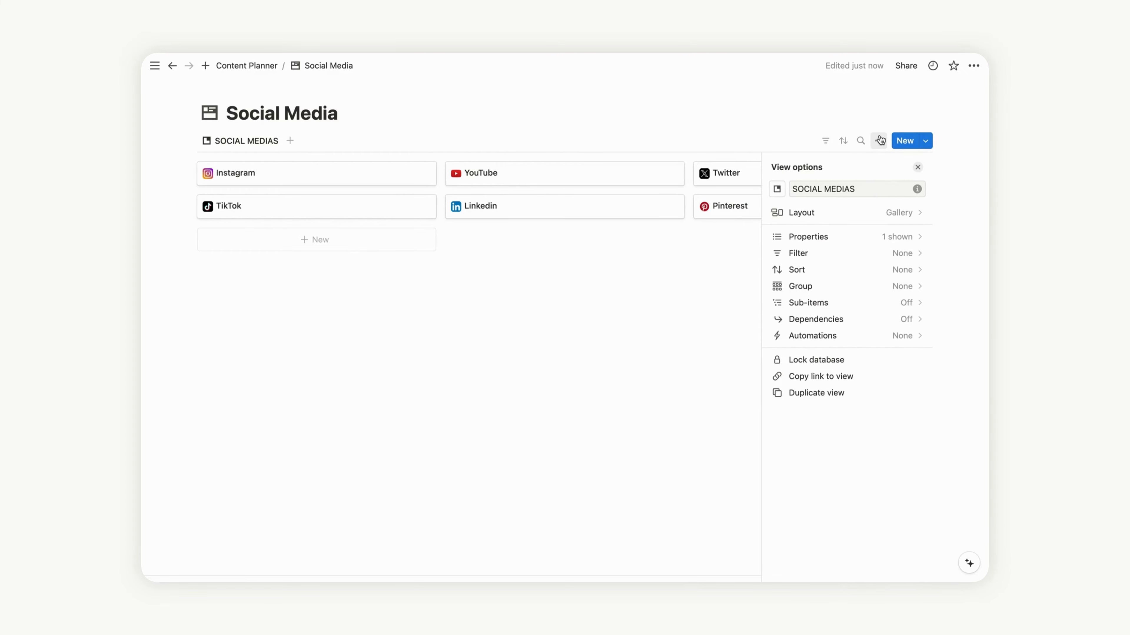
{"action": "left_click", "coordinate": [836, 239]}
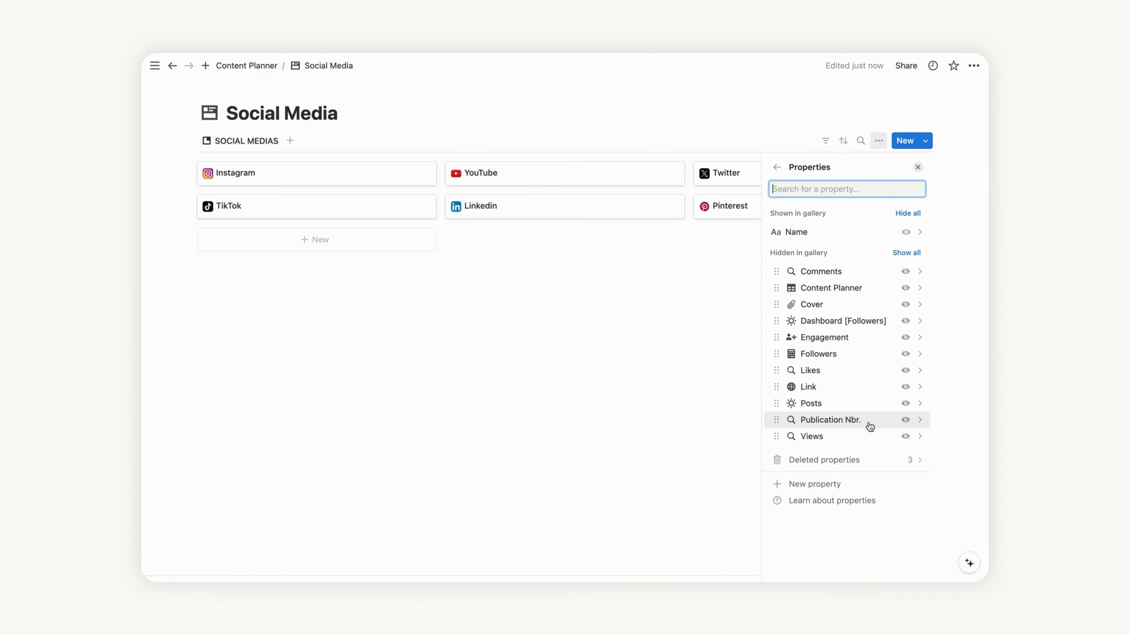
{"action": "left_click", "coordinate": [905, 322]}
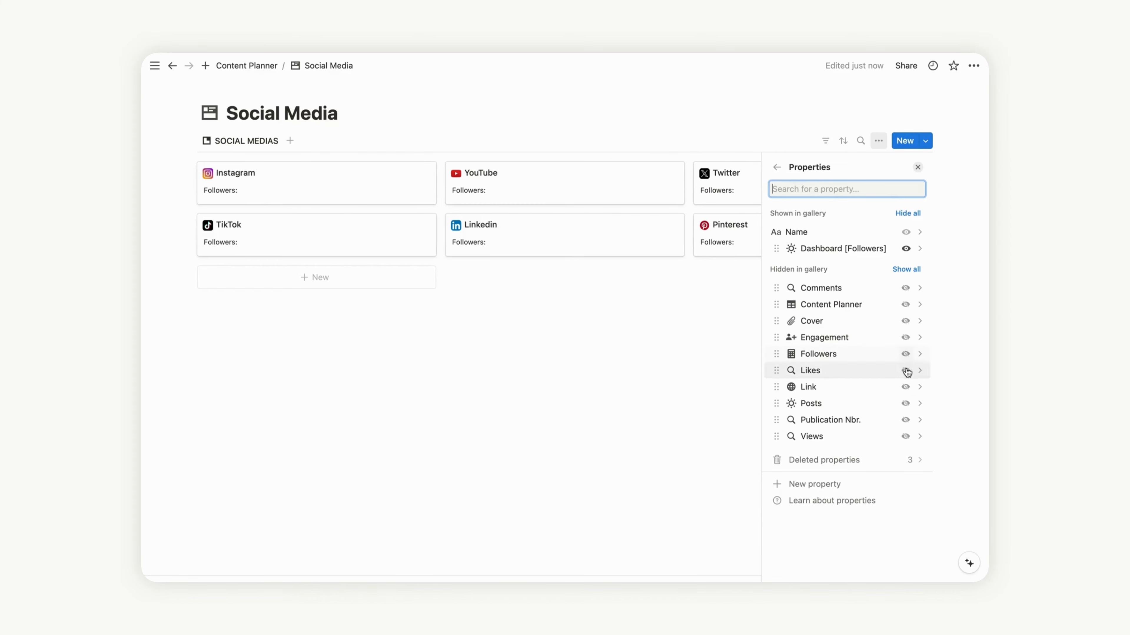
{"action": "left_click", "coordinate": [906, 387]}
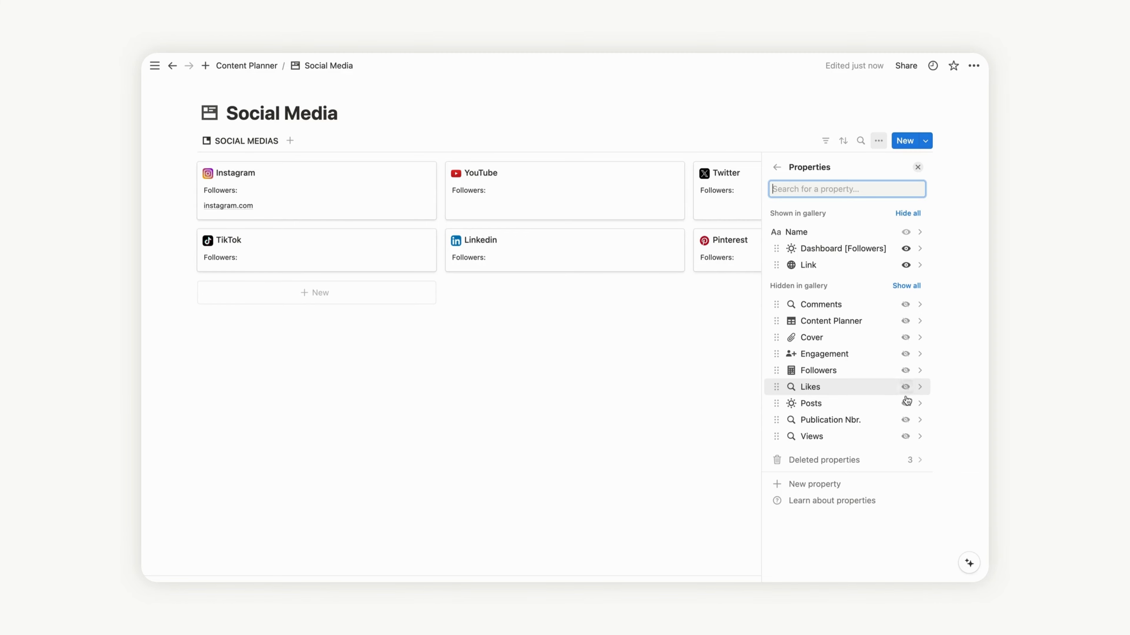
{"action": "left_click", "coordinate": [906, 404]}
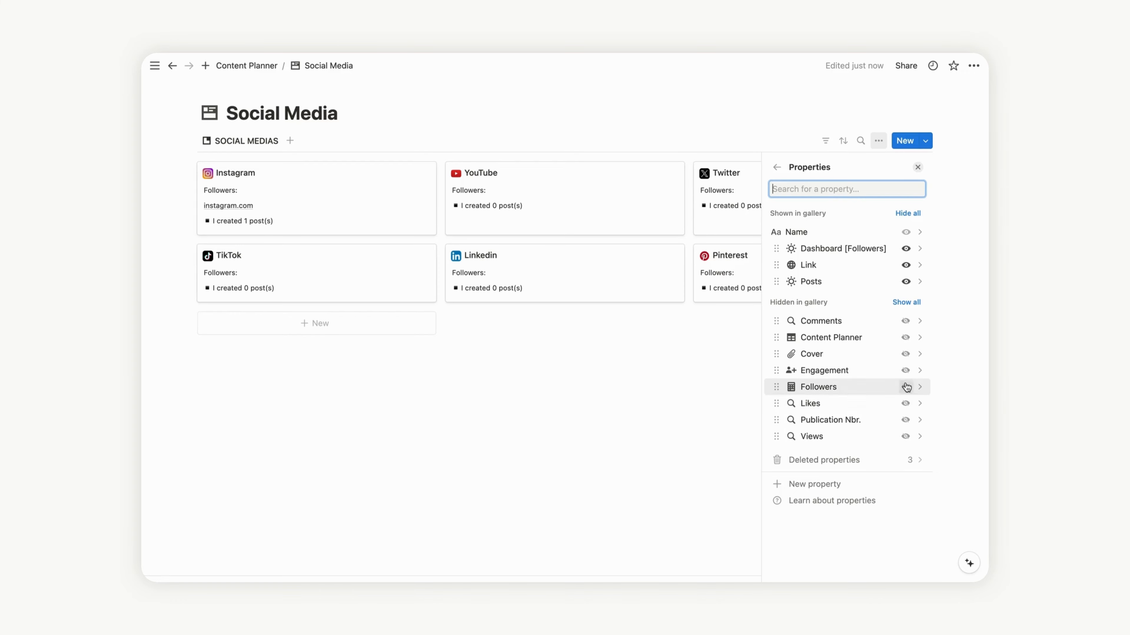
{"action": "left_click", "coordinate": [905, 370]}
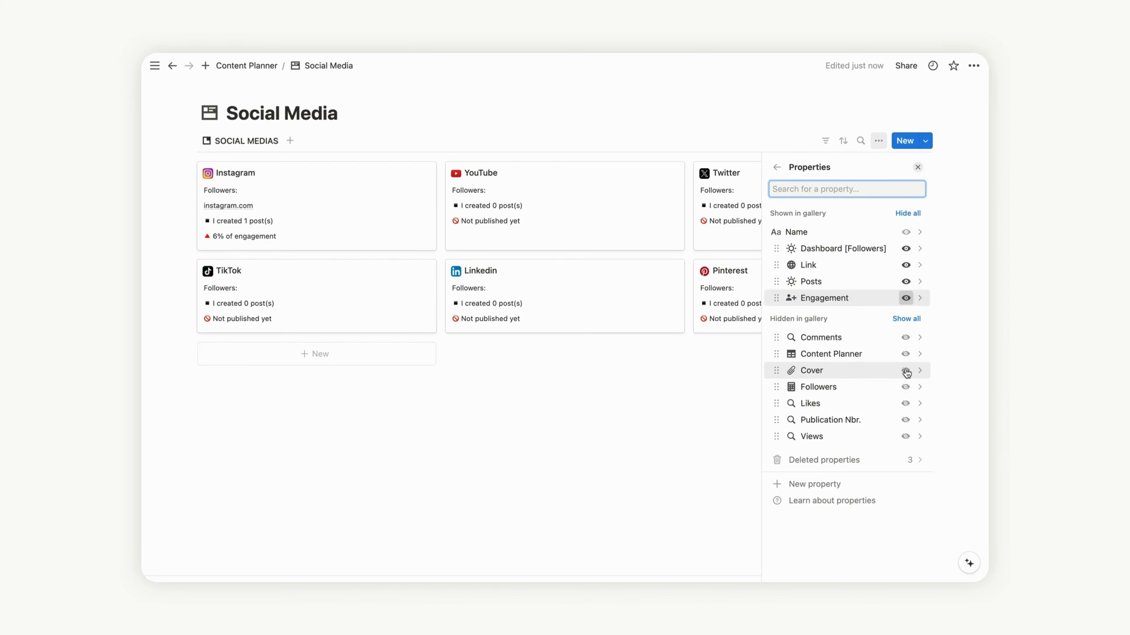
{"action": "left_click", "coordinate": [917, 167]}
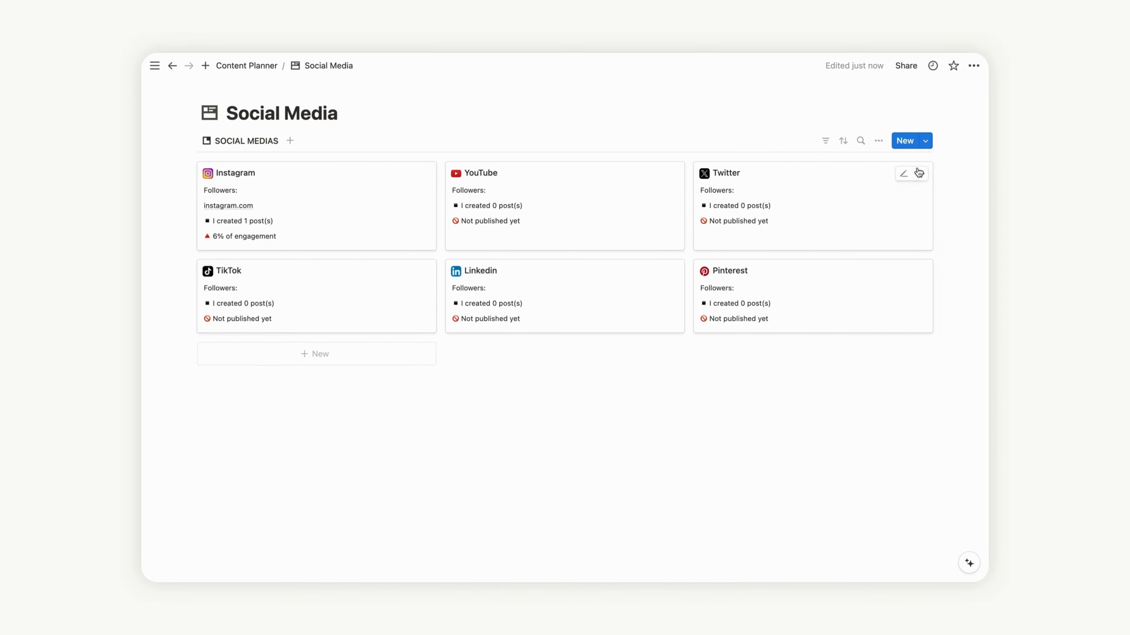
Step: Set the SOCIAL MEDIAS gallery's card preview to the Cover property and its card size to Small
{"action": "left_click", "coordinate": [878, 141]}
{"action": "left_click", "coordinate": [863, 214]}
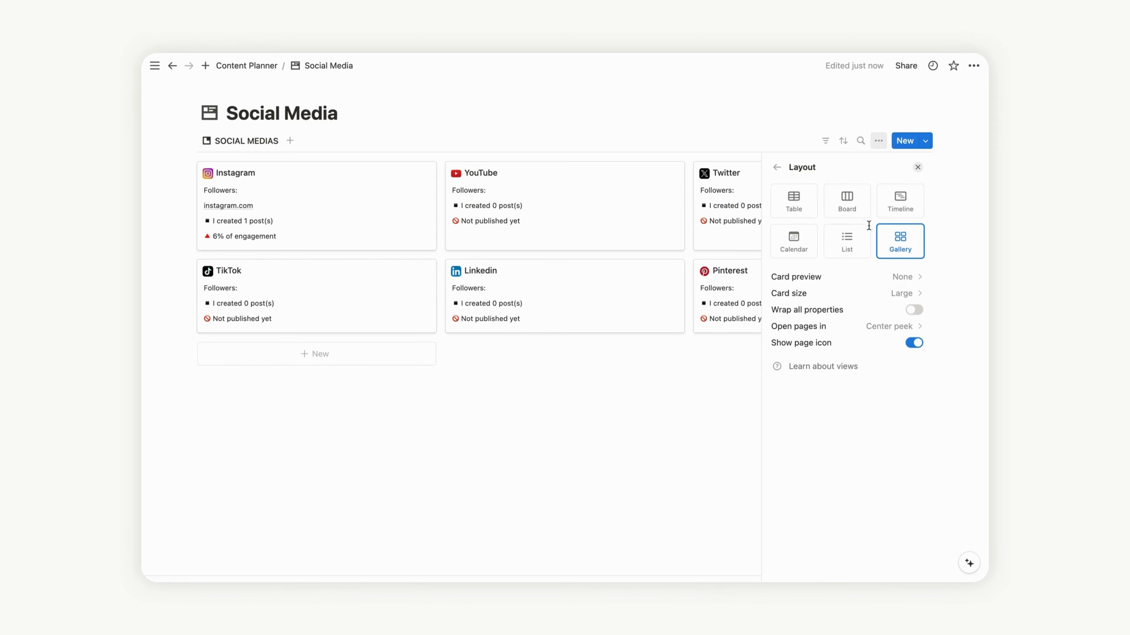
{"action": "left_click", "coordinate": [777, 167]}
{"action": "left_click", "coordinate": [816, 221]}
{"action": "left_click", "coordinate": [905, 278]}
{"action": "left_click", "coordinate": [862, 351]}
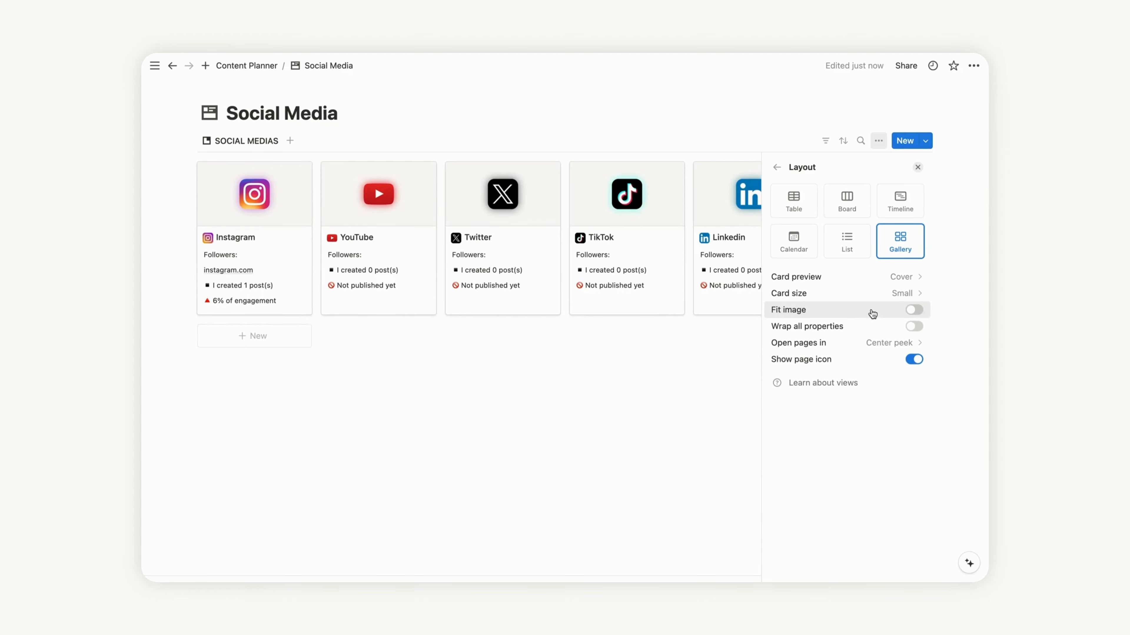
{"action": "left_click", "coordinate": [918, 168]}
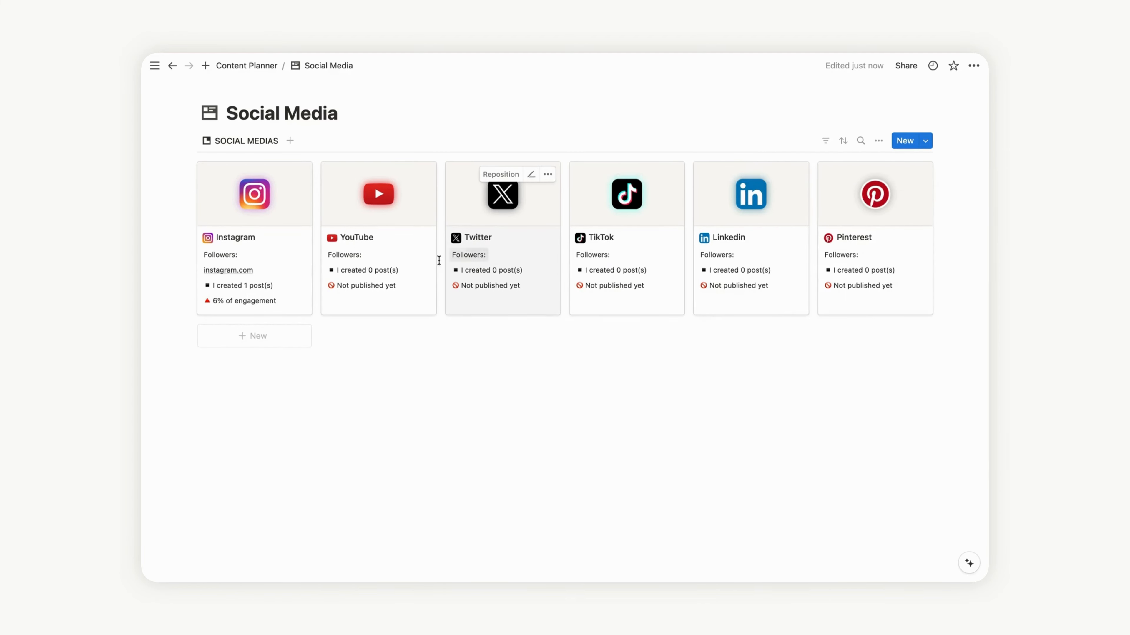
Step: Set the Instagram entry's Followers to 5900 and close the entry
{"action": "left_click", "coordinate": [281, 250]}
{"action": "left_click", "coordinate": [476, 333]}
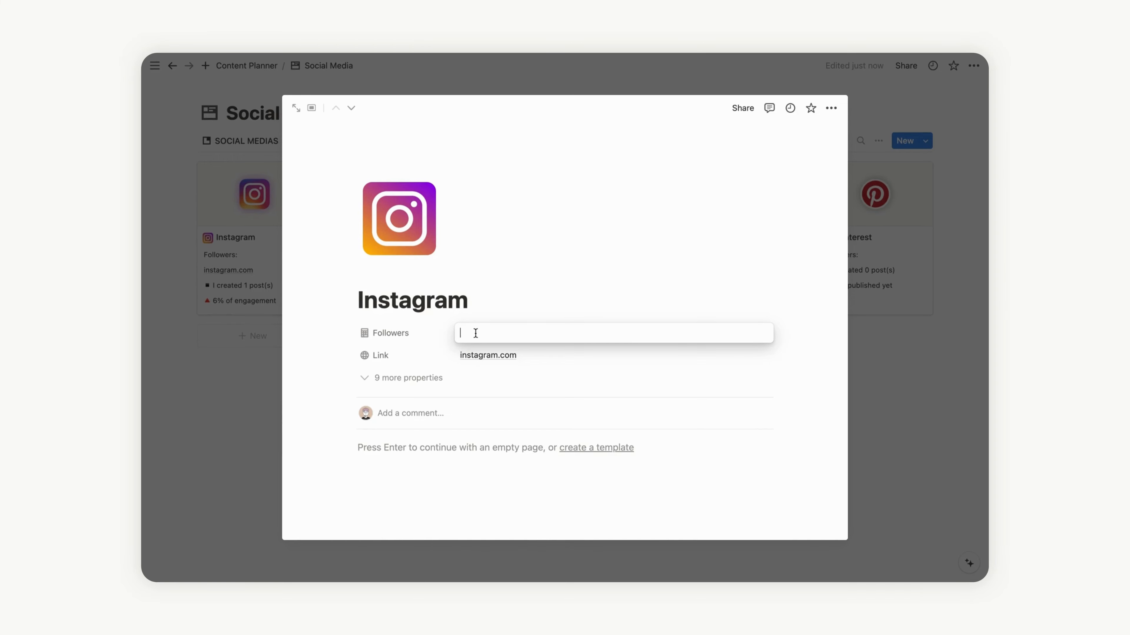
{"action": "type", "text": "5900"}
{"action": "key", "text": "Escape"}
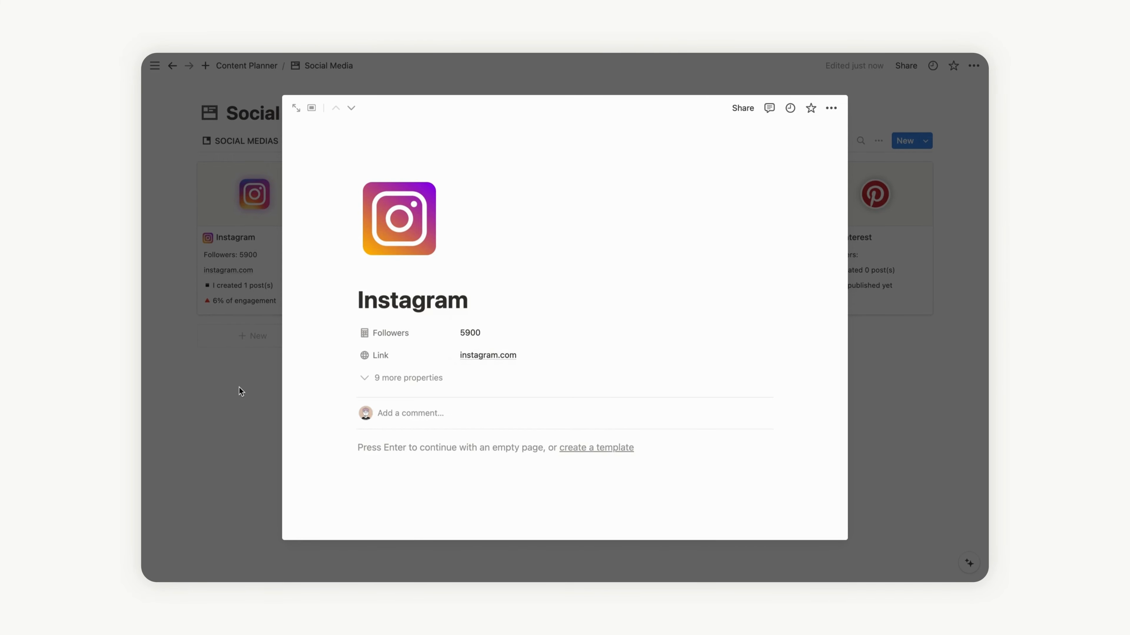
{"action": "key", "text": "Escape"}
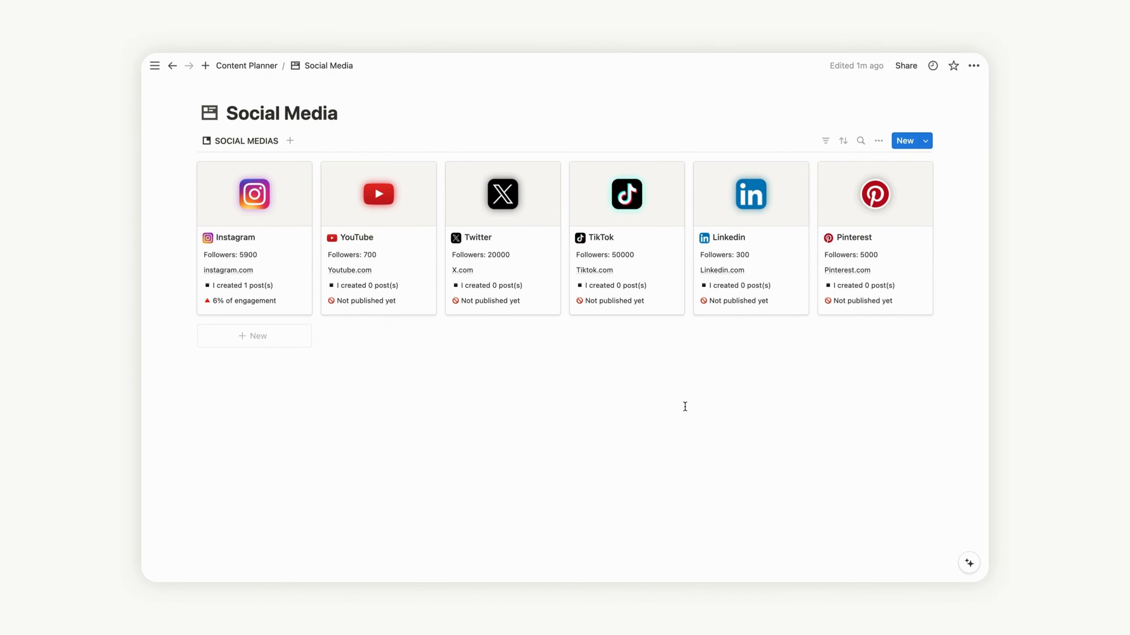
Step: Duplicate the SOCIAL MEDIAS view, name the copy BOARD and give it the four-squares icon
{"action": "left_click", "coordinate": [254, 141]}
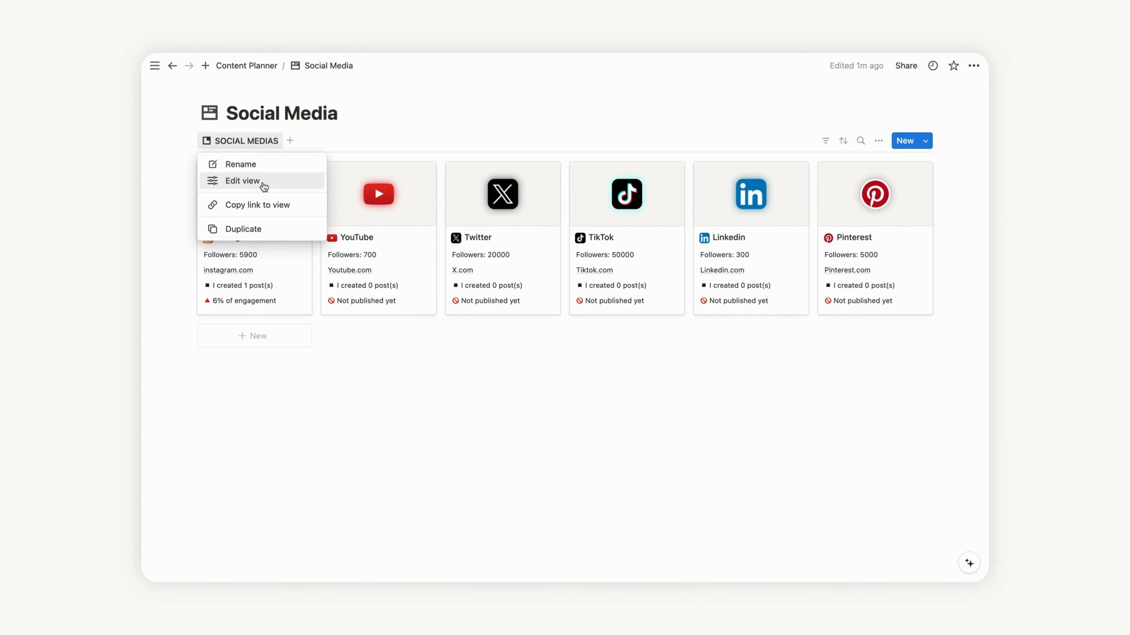
{"action": "left_click", "coordinate": [257, 230]}
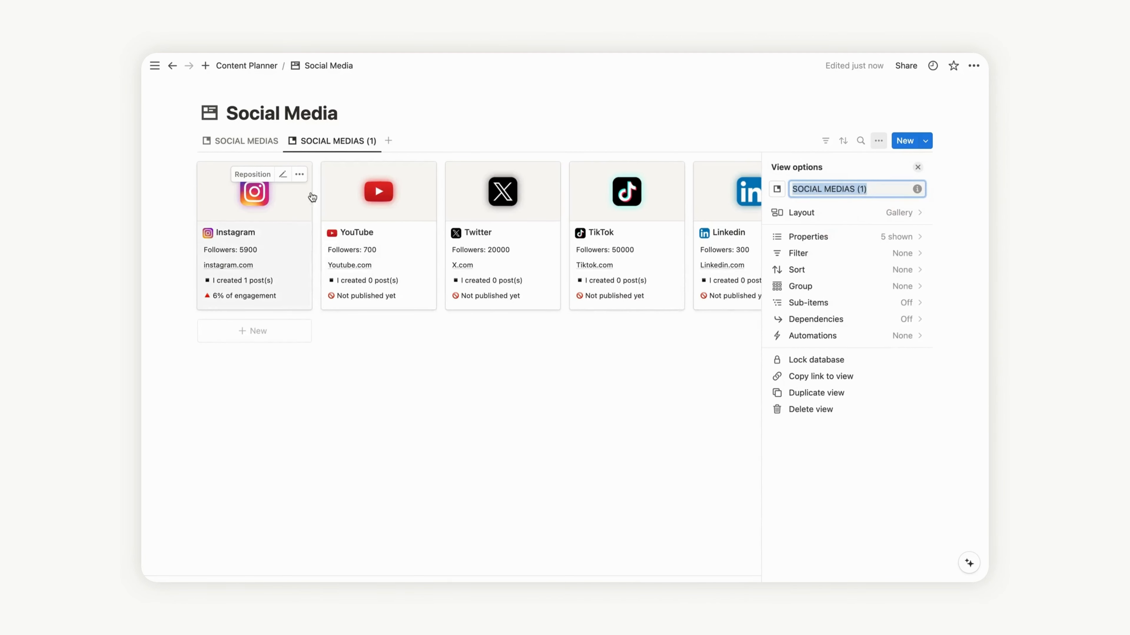
{"action": "type", "text": "BOARD"}
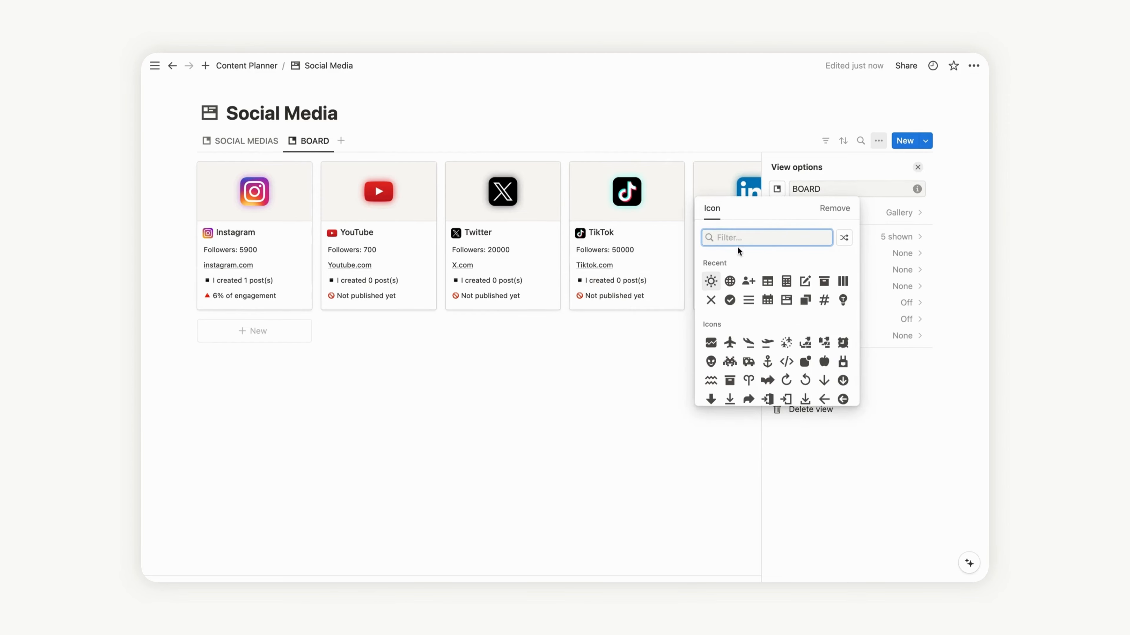
{"action": "type", "text": "sq"}
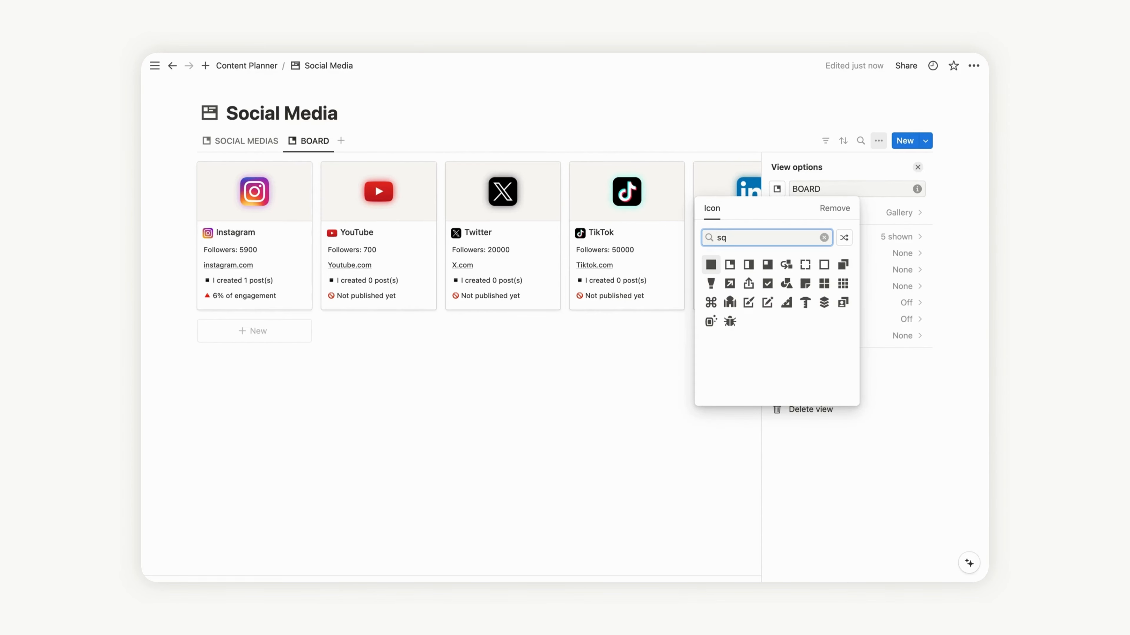
{"action": "left_click", "coordinate": [824, 283]}
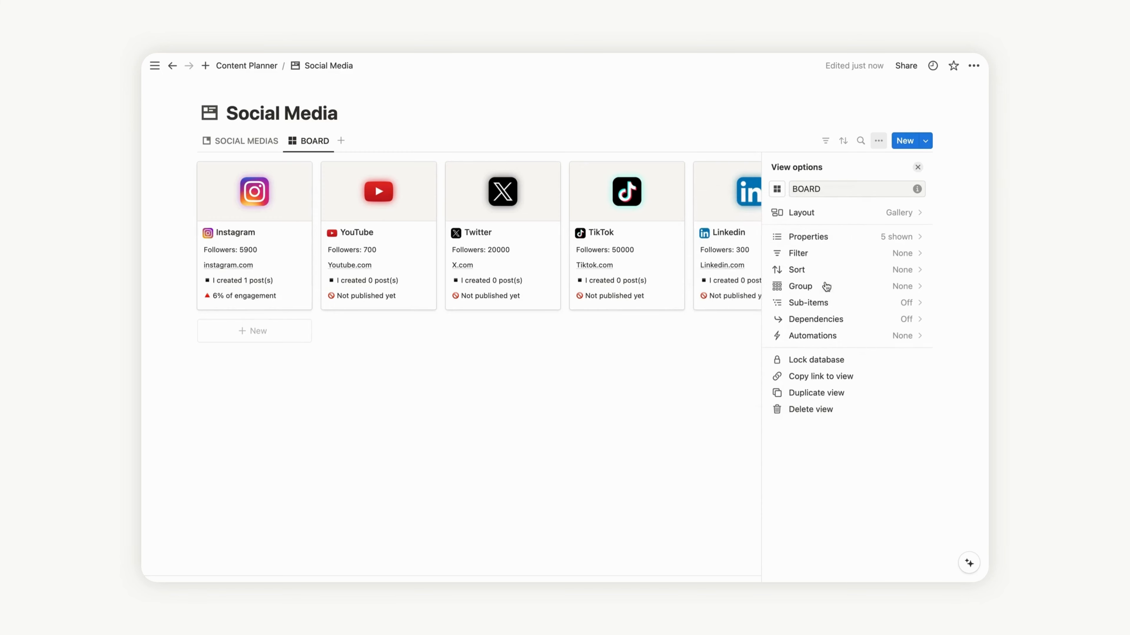
Step: Set the card size of the BOARD gallery view to Large
{"action": "left_click", "coordinate": [814, 220]}
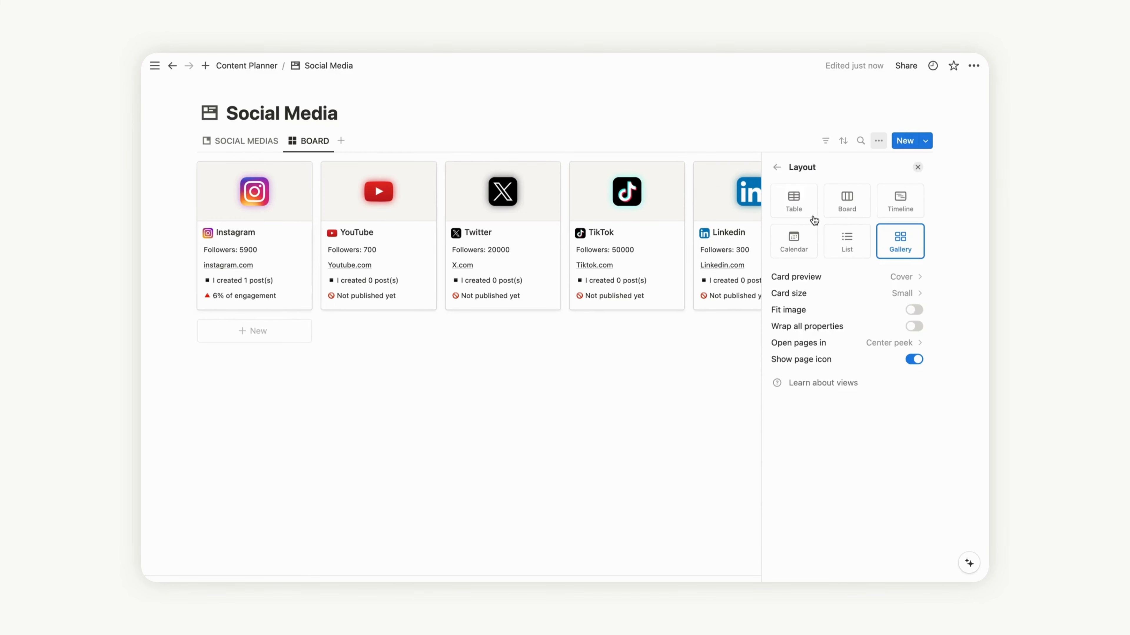
{"action": "left_click", "coordinate": [915, 295]}
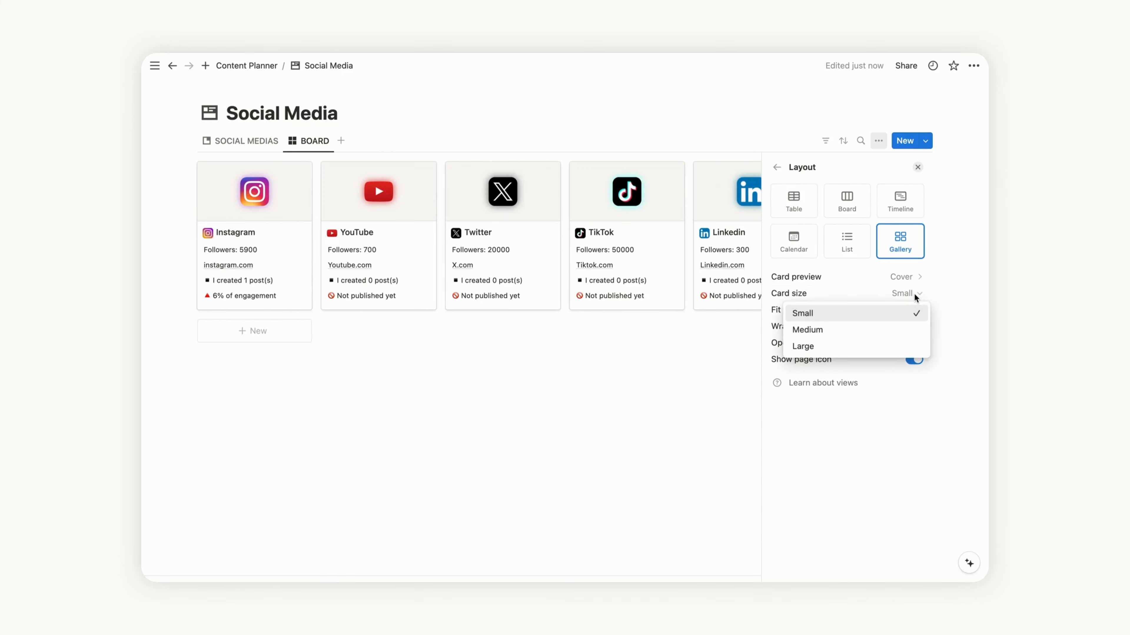
{"action": "left_click", "coordinate": [913, 336]}
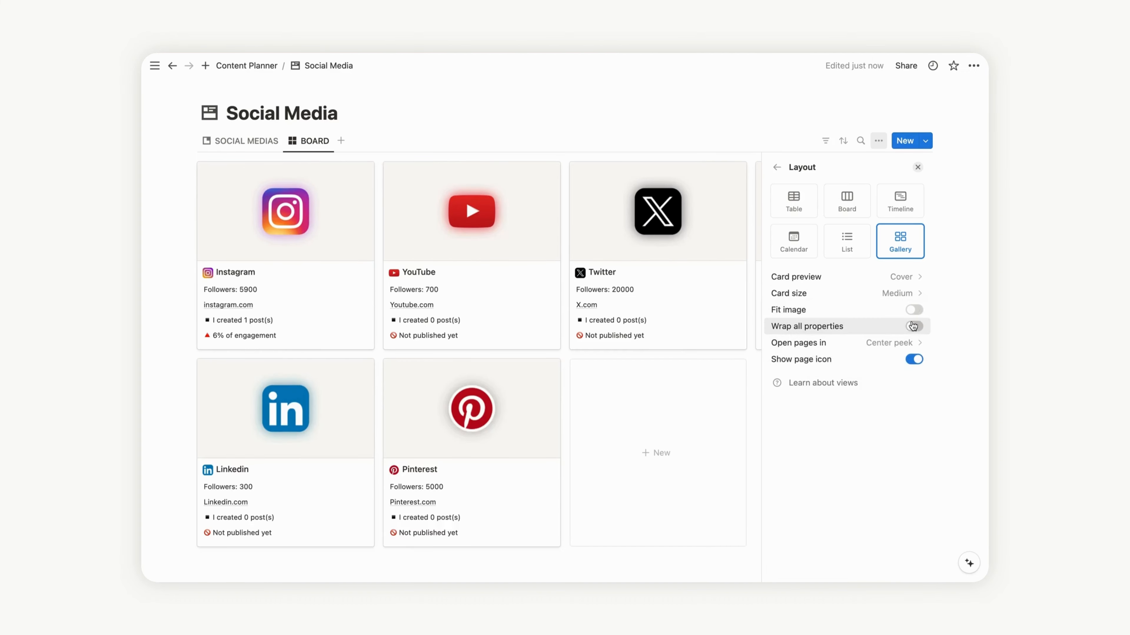
{"action": "left_click", "coordinate": [914, 296]}
{"action": "left_click", "coordinate": [907, 348]}
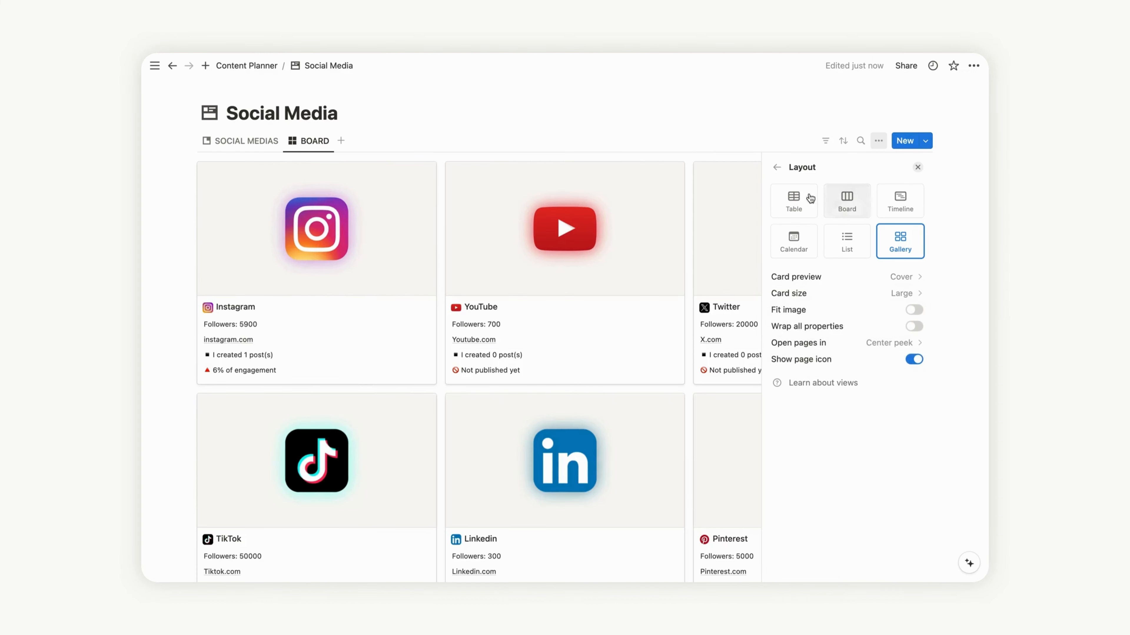
Step: Hide Name, Dashboard [Followers], Link, Posts and Engagement in the BOARD view so its cards show only the cover images
{"action": "left_click", "coordinate": [777, 168]}
{"action": "left_click", "coordinate": [835, 236]}
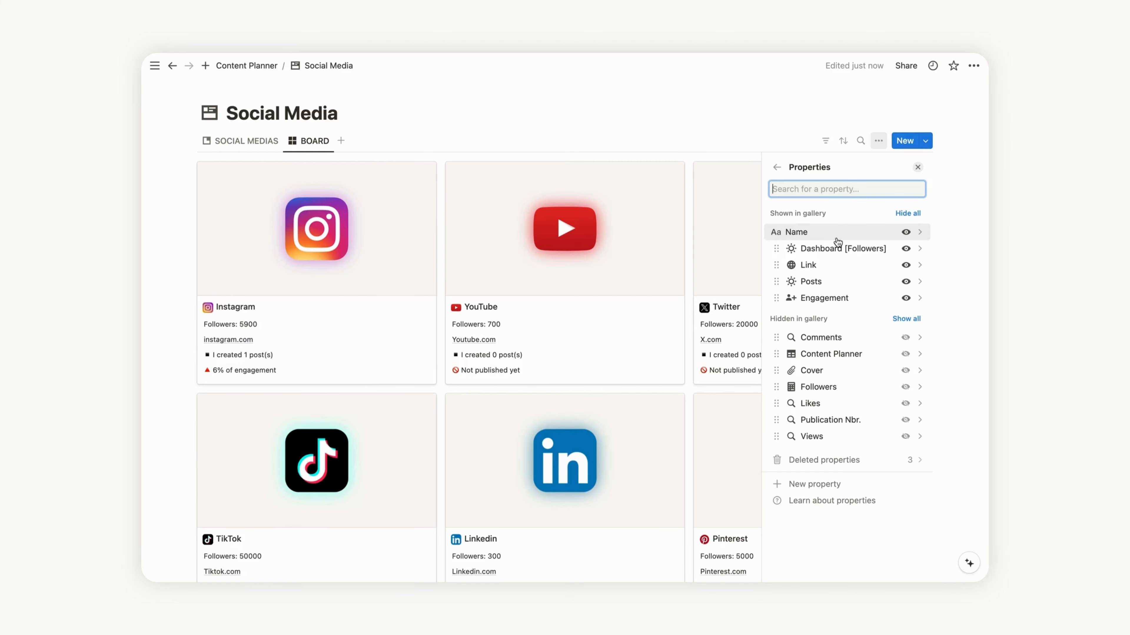
{"action": "left_click", "coordinate": [906, 232]}
{"action": "left_click", "coordinate": [906, 232]}
{"action": "left_click", "coordinate": [906, 232]}
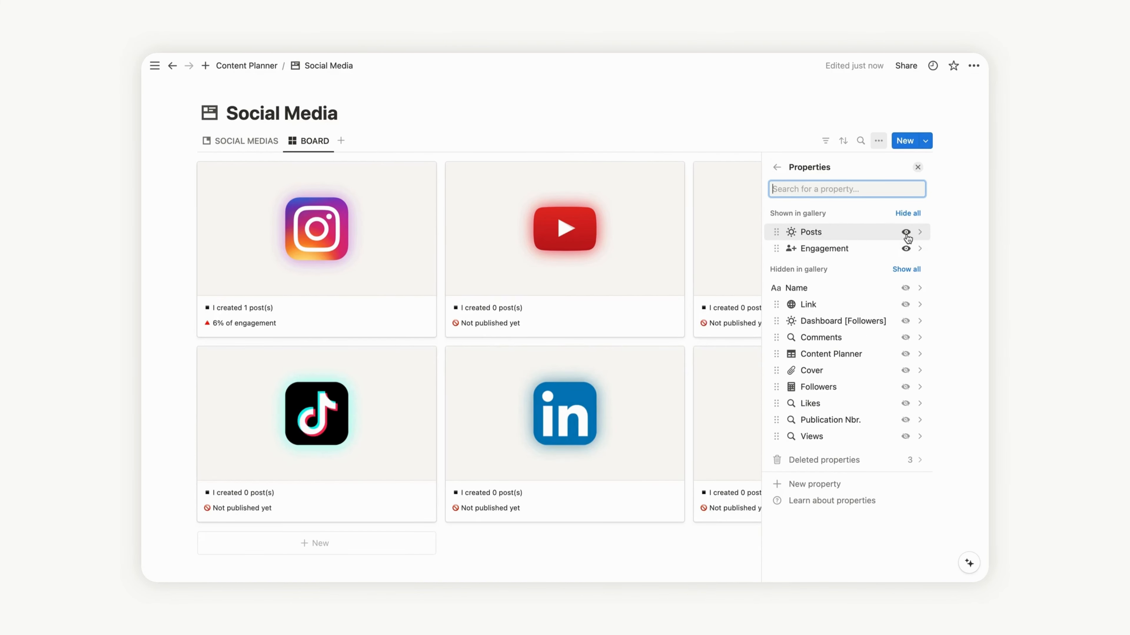
{"action": "left_click", "coordinate": [906, 232]}
{"action": "left_click", "coordinate": [906, 232]}
{"action": "left_click", "coordinate": [917, 167]}
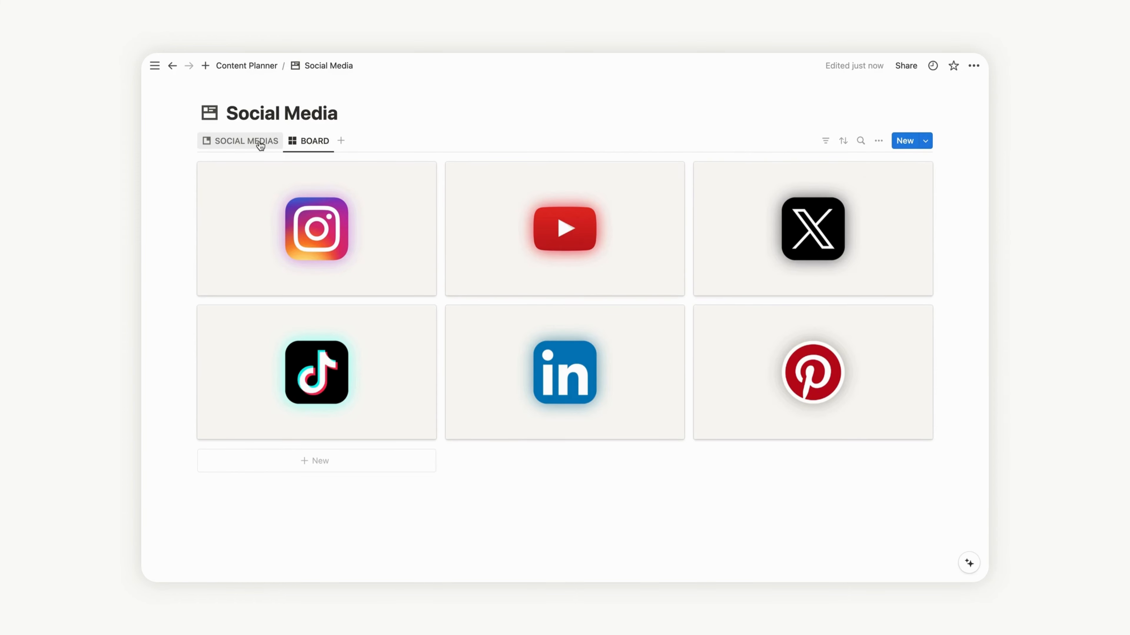
Step: Return to the Content Planner page and add a sub-page titled Brainstorming below the Content Hub link
{"action": "left_click", "coordinate": [258, 66]}
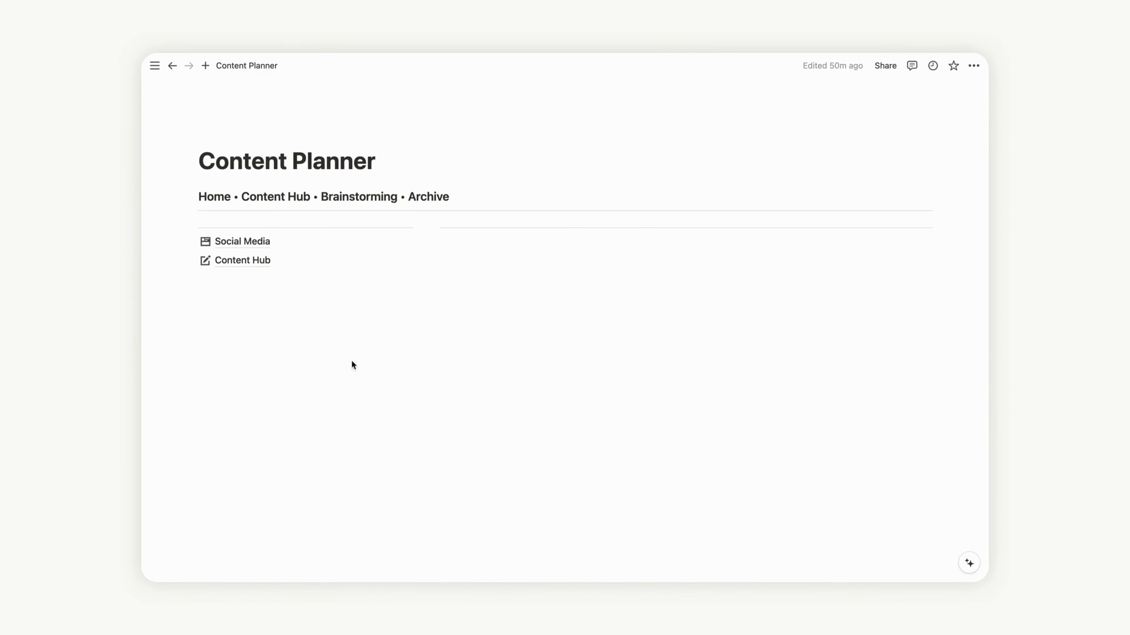
{"action": "left_click", "coordinate": [226, 292]}
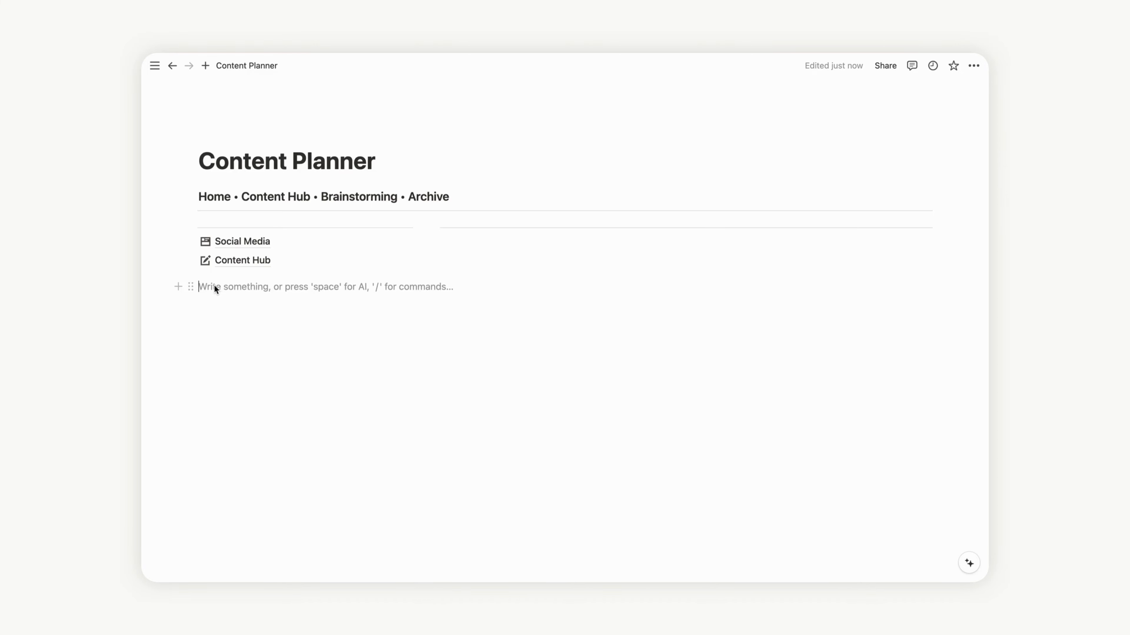
{"action": "type", "text": "/pa"}
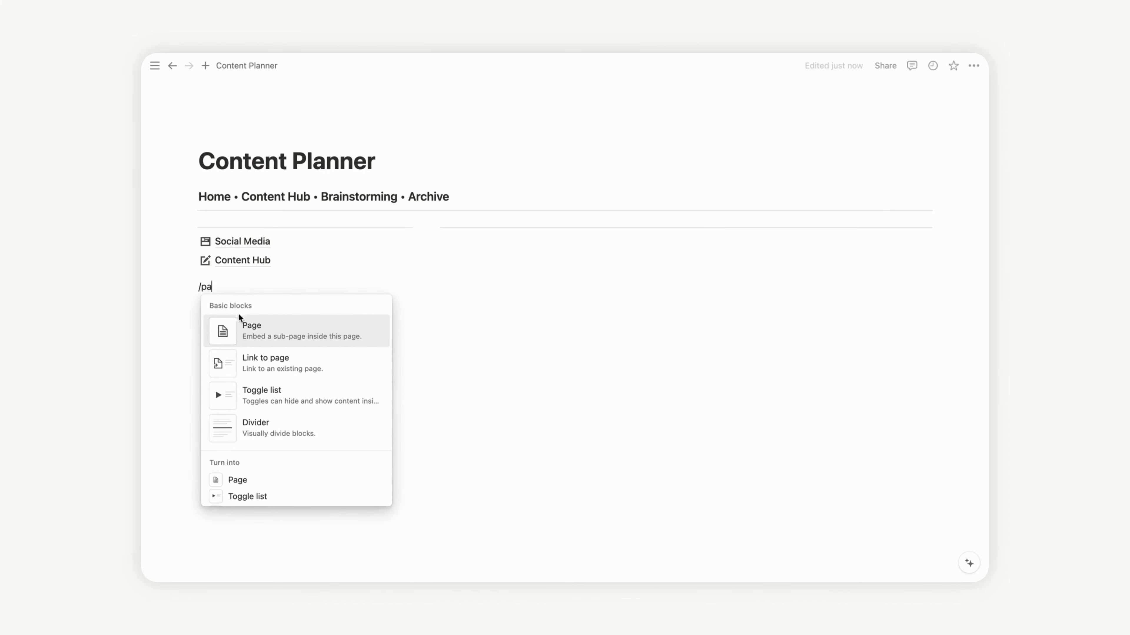
{"action": "left_click", "coordinate": [260, 331]}
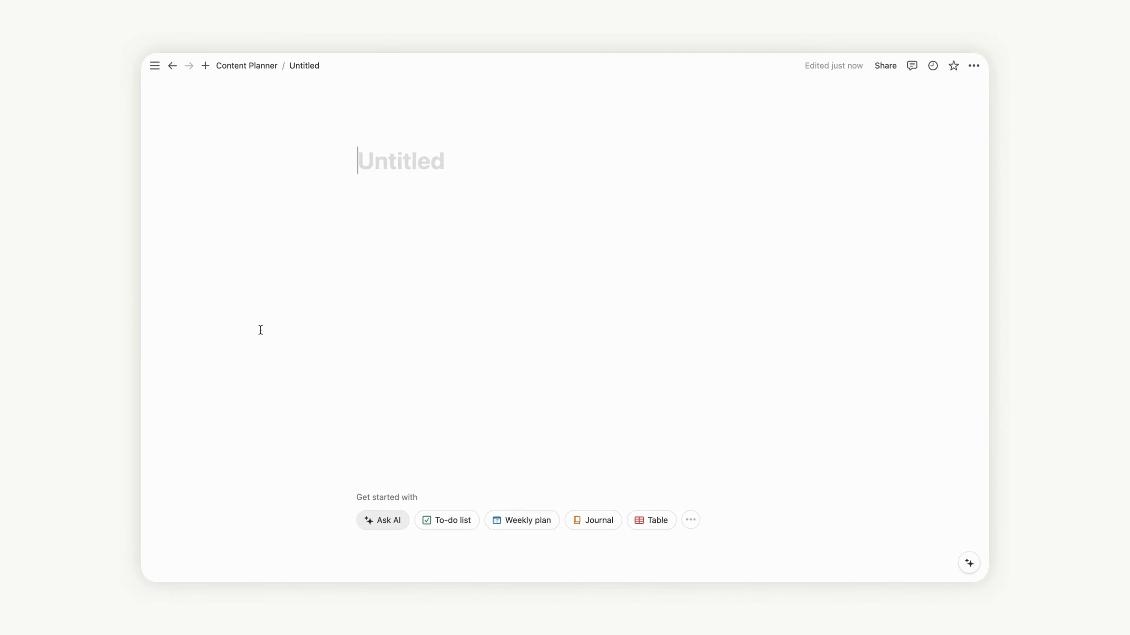
{"action": "type", "text": "Bra"}
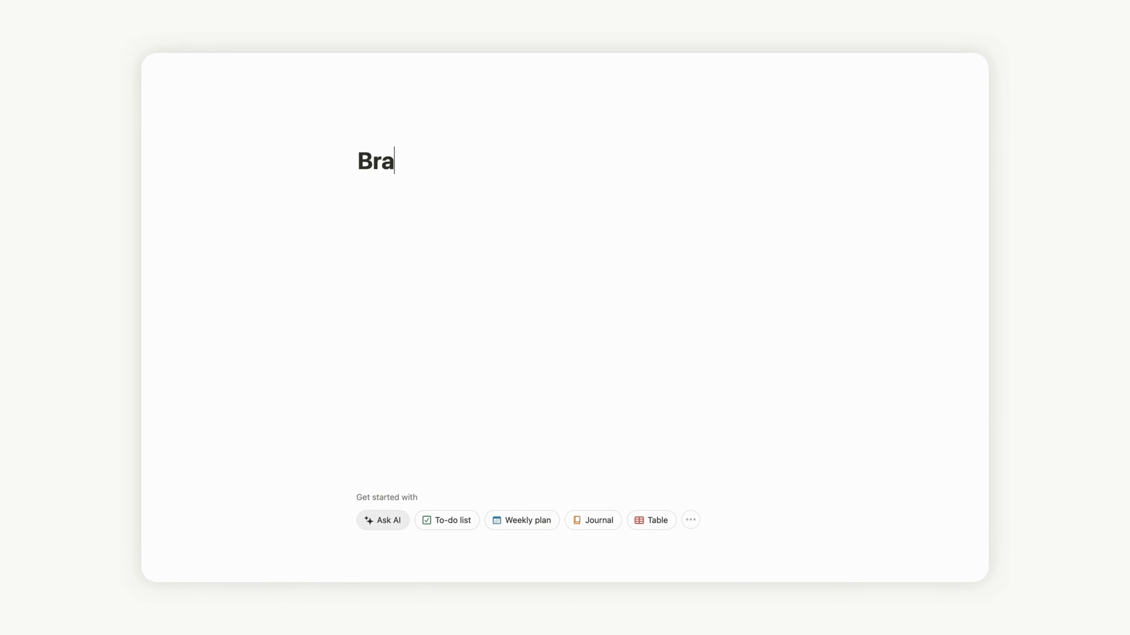
{"action": "type", "text": "instorming"}
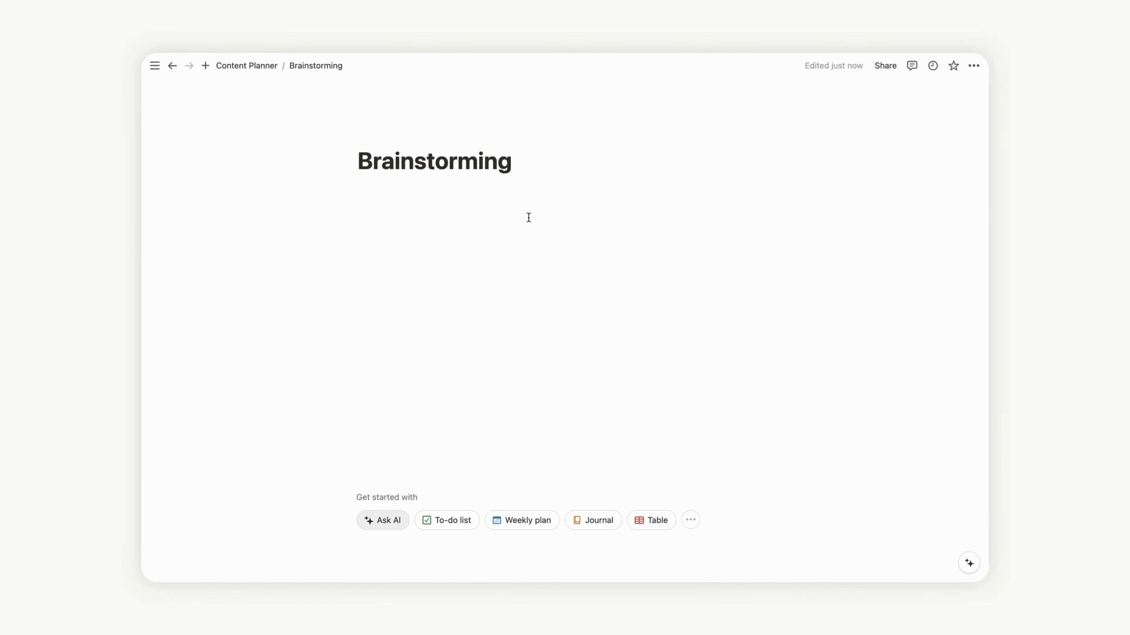
Step: Give the Brainstorming page the diagonally shaded circle icon, found by filtering the icon set for "ligh"
{"action": "left_click", "coordinate": [379, 134]}
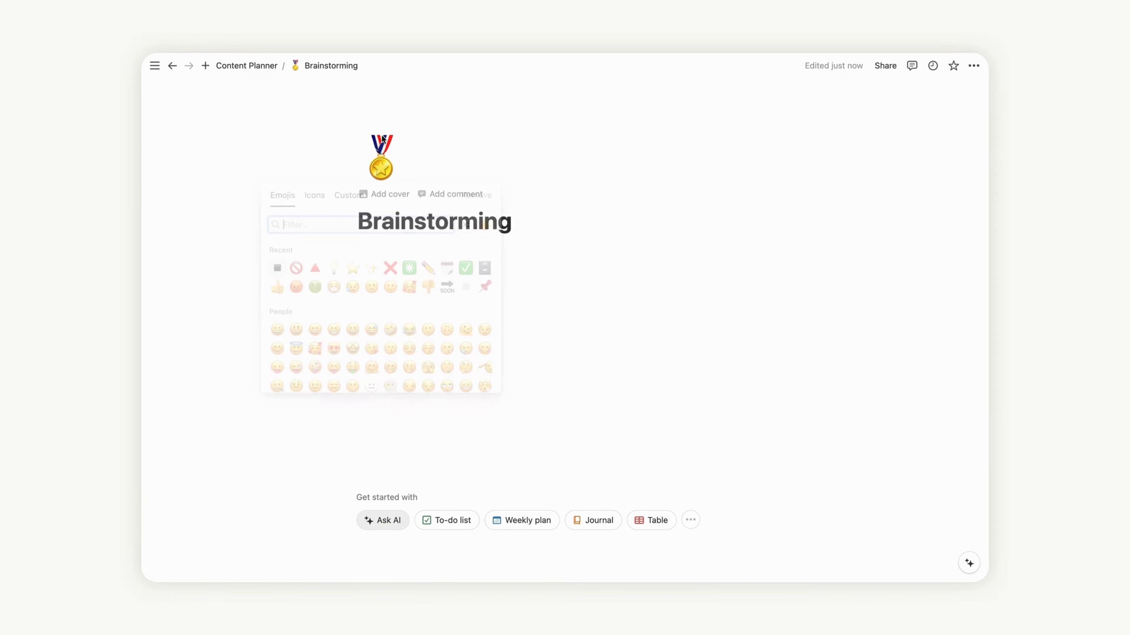
{"action": "left_click", "coordinate": [314, 194]}
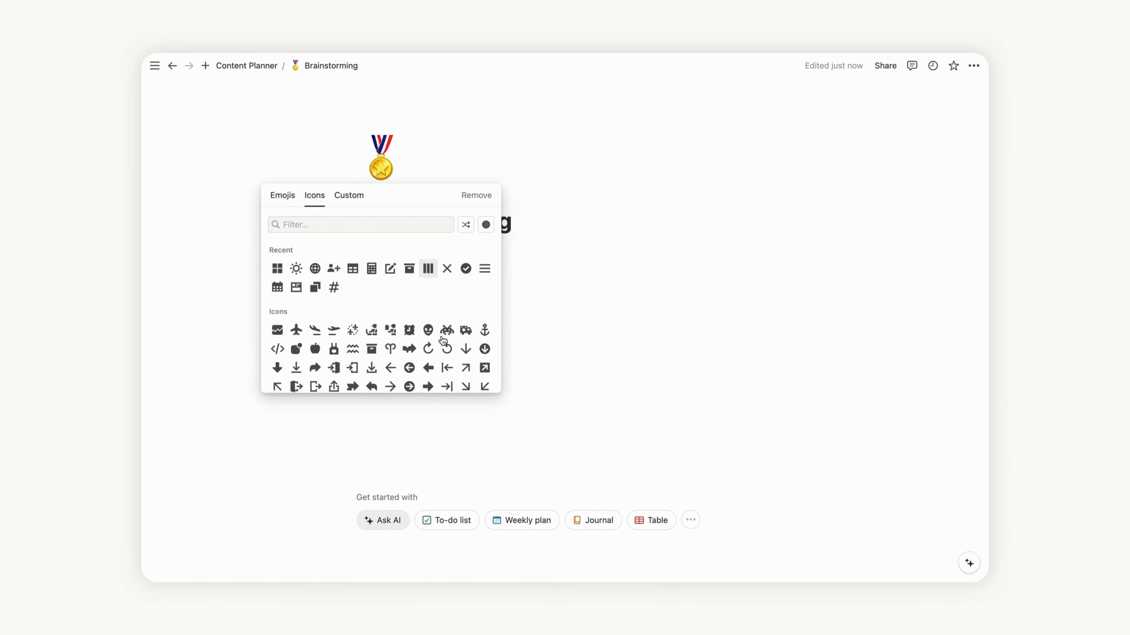
{"action": "scroll", "coordinate": [446, 350], "scroll_direction": "down", "scroll_amount": 1}
{"action": "scroll", "coordinate": [443, 347], "scroll_direction": "up", "scroll_amount": 1}
{"action": "scroll", "coordinate": [437, 320], "scroll_direction": "down", "scroll_amount": 2}
{"action": "scroll", "coordinate": [437, 319], "scroll_direction": "down", "scroll_amount": 3}
{"action": "scroll", "coordinate": [430, 317], "scroll_direction": "up", "scroll_amount": 1}
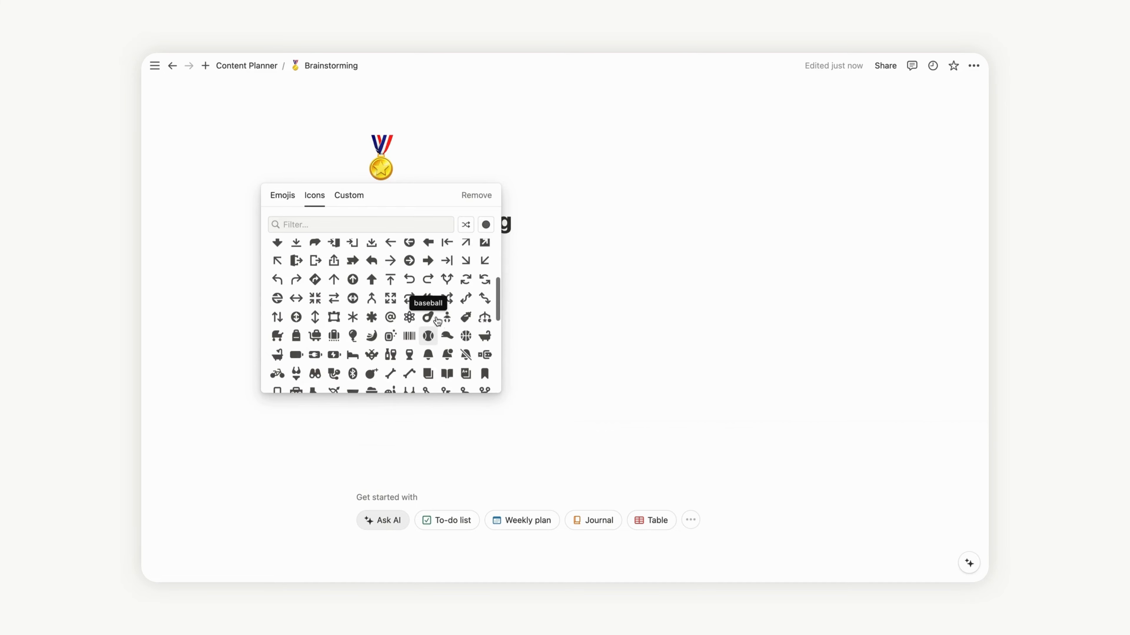
{"action": "left_click", "coordinate": [343, 222]}
{"action": "type", "text": "ligh"}
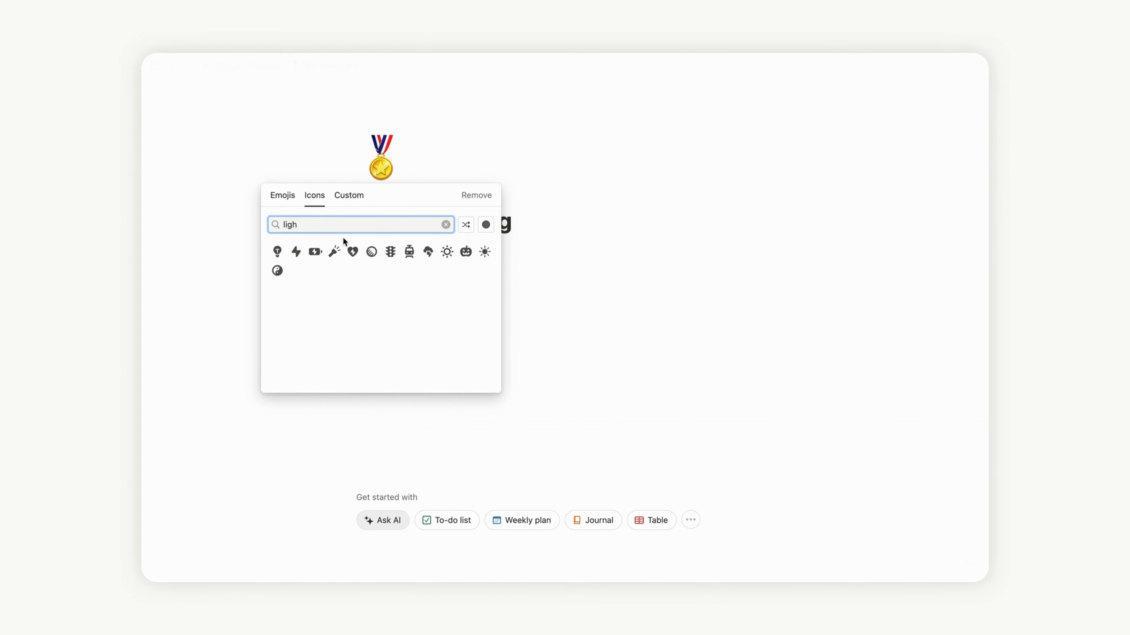
{"action": "left_click", "coordinate": [371, 252]}
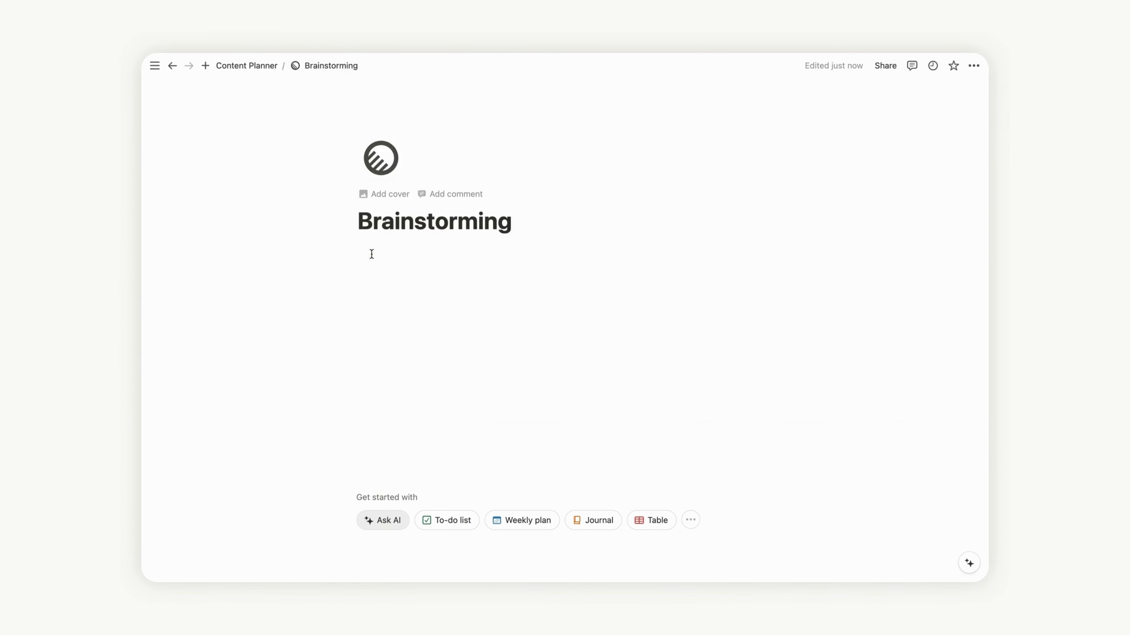
Step: Set the Brainstorming page to full width and leave it unlocked
{"action": "left_click", "coordinate": [973, 65]}
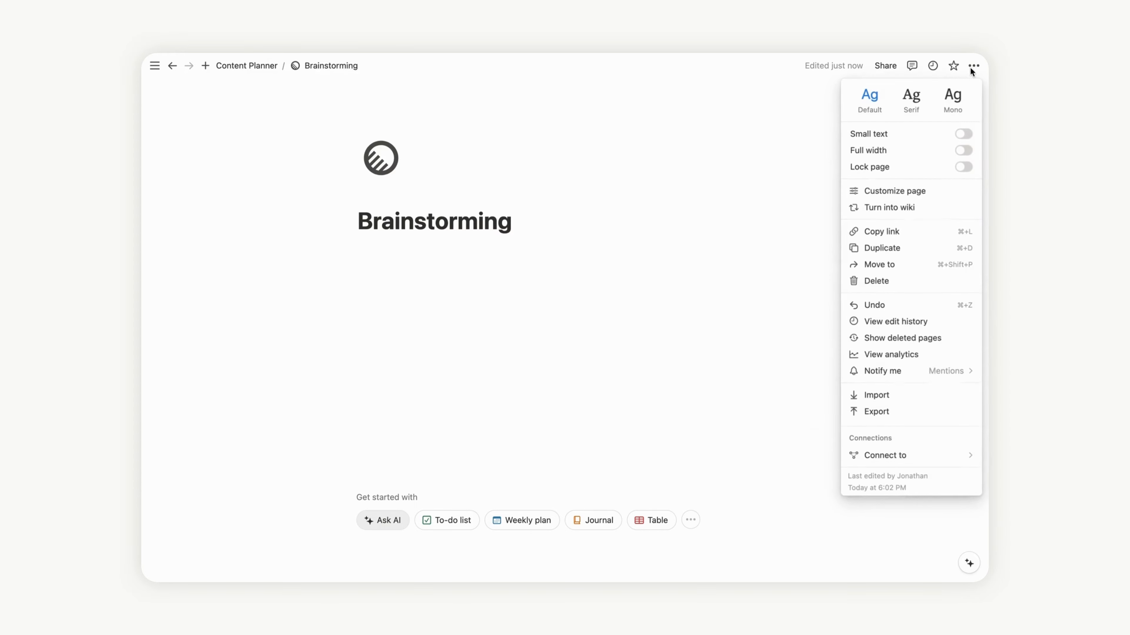
{"action": "left_click", "coordinate": [963, 168]}
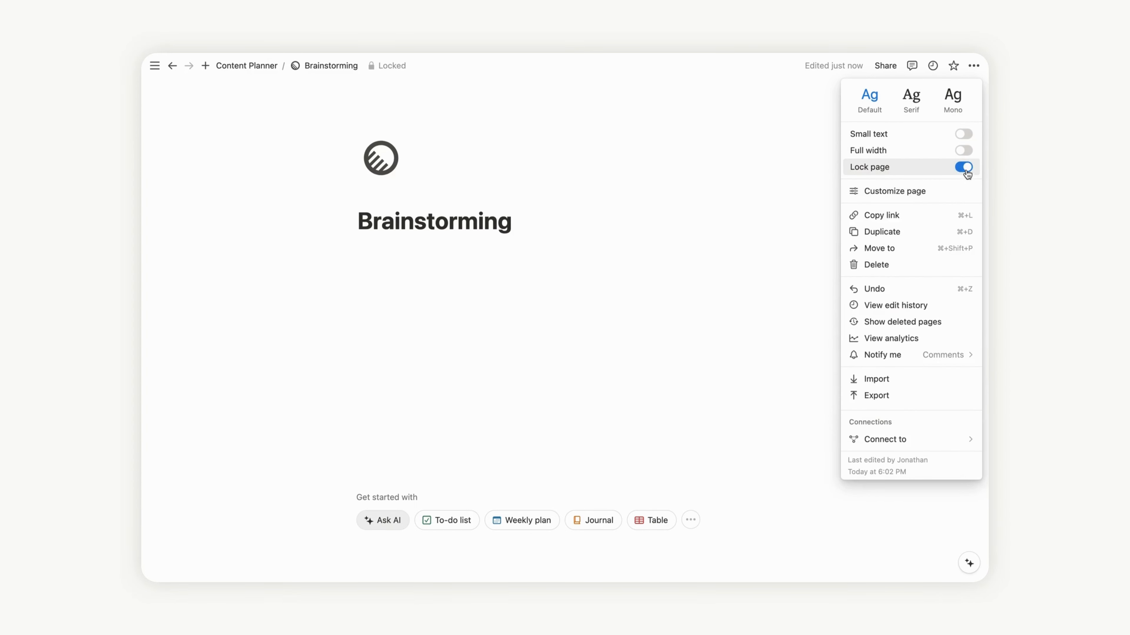
{"action": "left_click", "coordinate": [962, 168]}
{"action": "left_click", "coordinate": [963, 151]}
{"action": "left_click", "coordinate": [354, 232]}
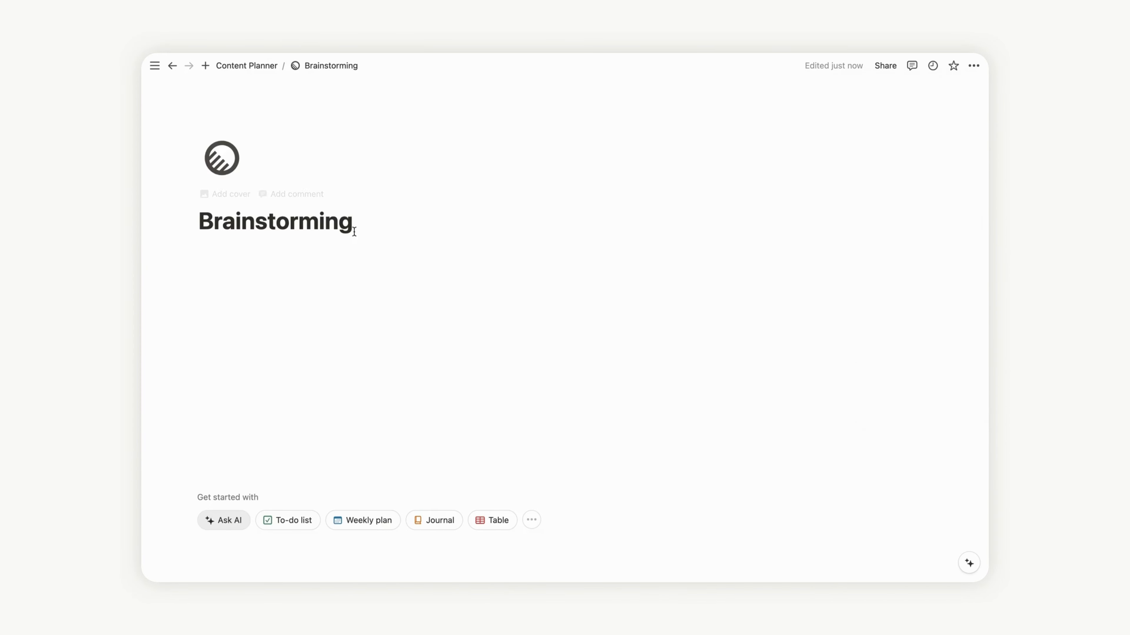
Step: Insert a divider beneath the Brainstorming title
{"action": "left_click", "coordinate": [289, 255]}
{"action": "type", "text": "/"}
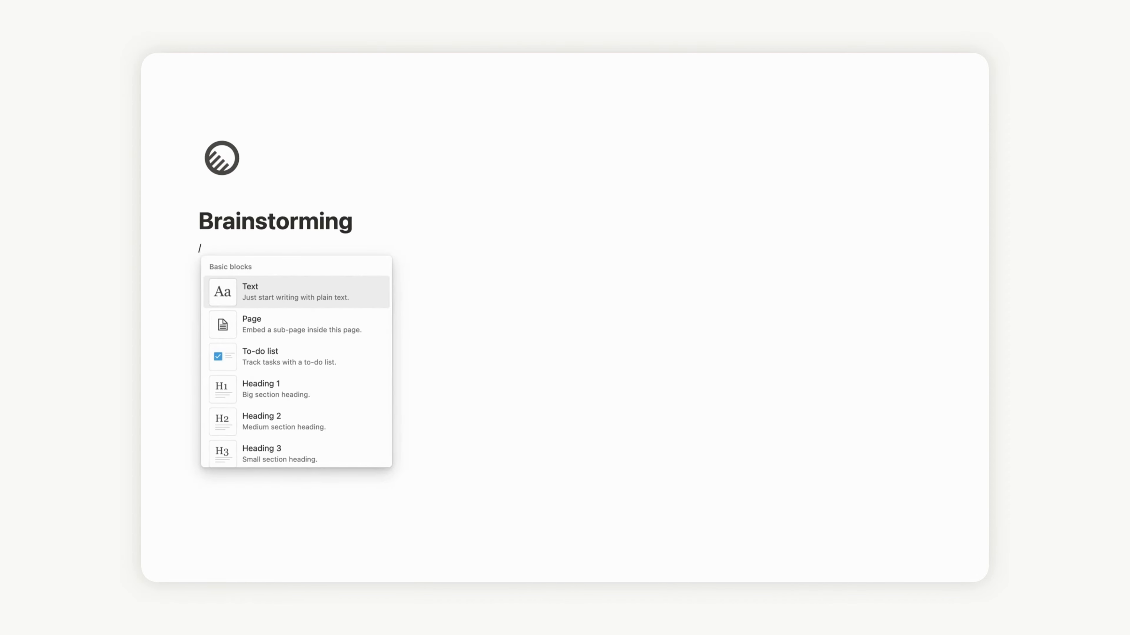
{"action": "type", "text": "di"}
{"action": "left_click", "coordinate": [253, 290]}
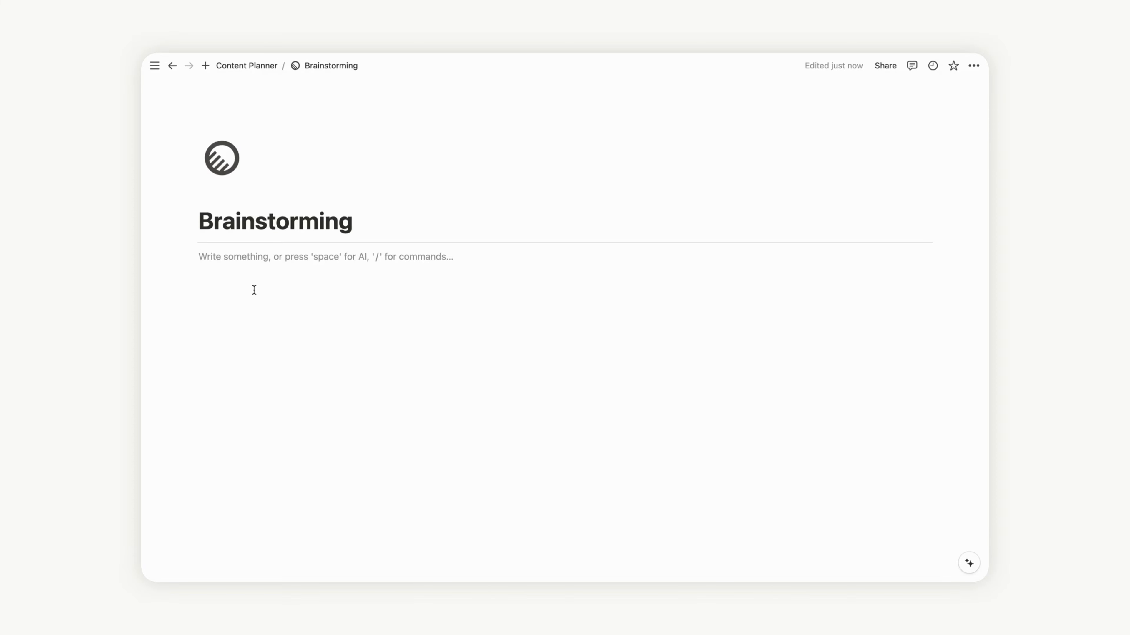
Step: Add a sub-page titled Notes below the divider and give it the document square icon, found by filtering for "paper"
{"action": "type", "text": "/pa"}
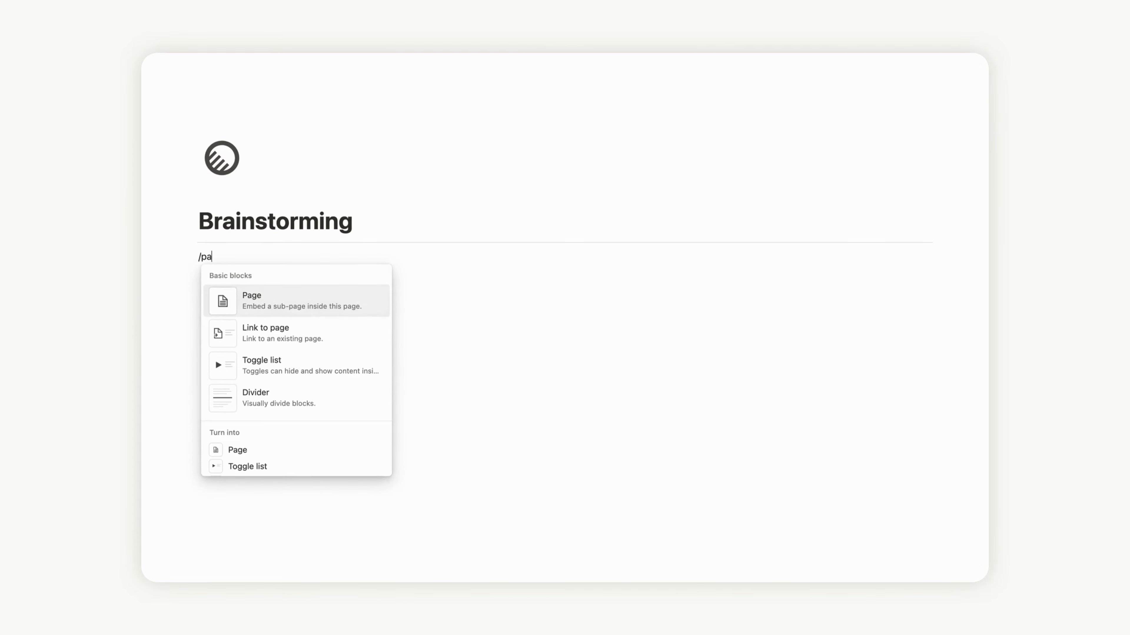
{"action": "left_click", "coordinate": [279, 300]}
{"action": "type", "text": "Notes"}
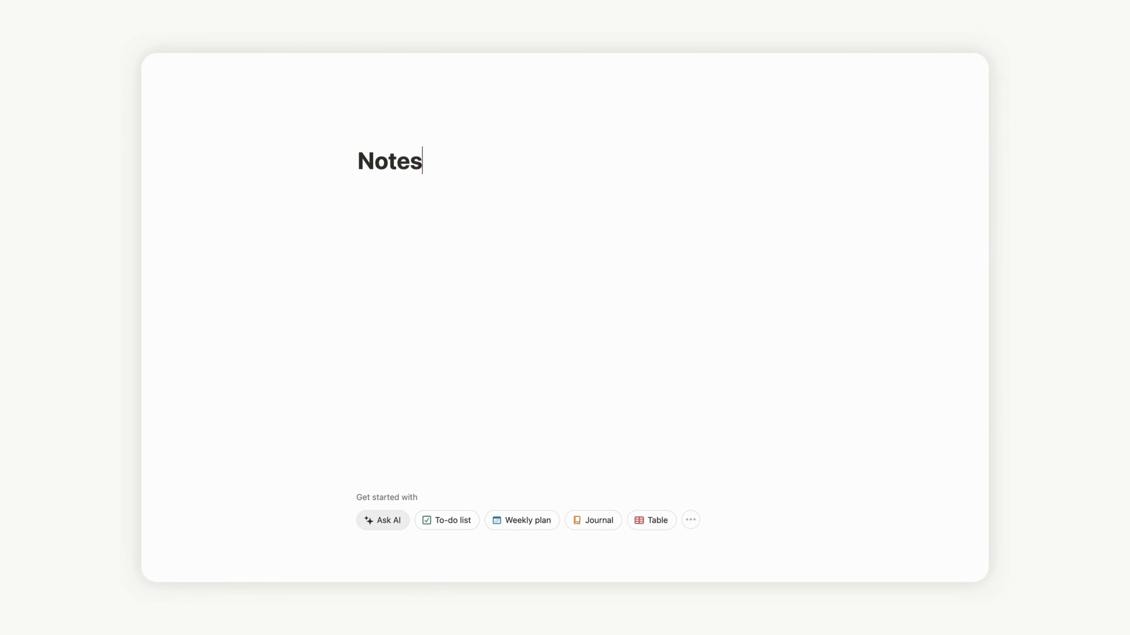
{"action": "left_click", "coordinate": [378, 134]}
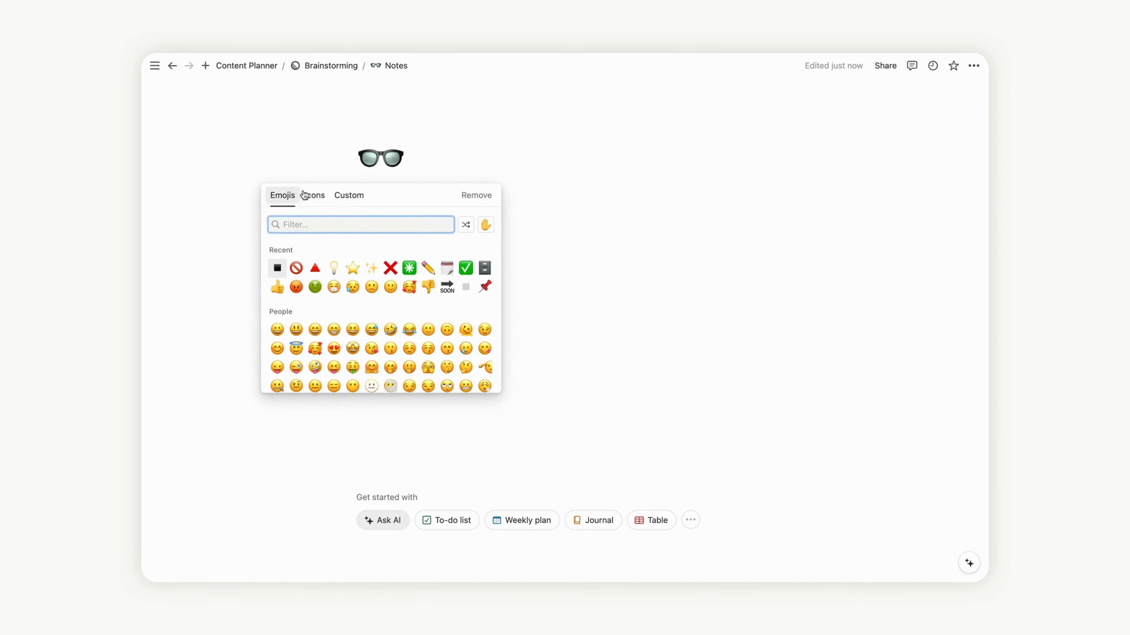
{"action": "left_click", "coordinate": [305, 195]}
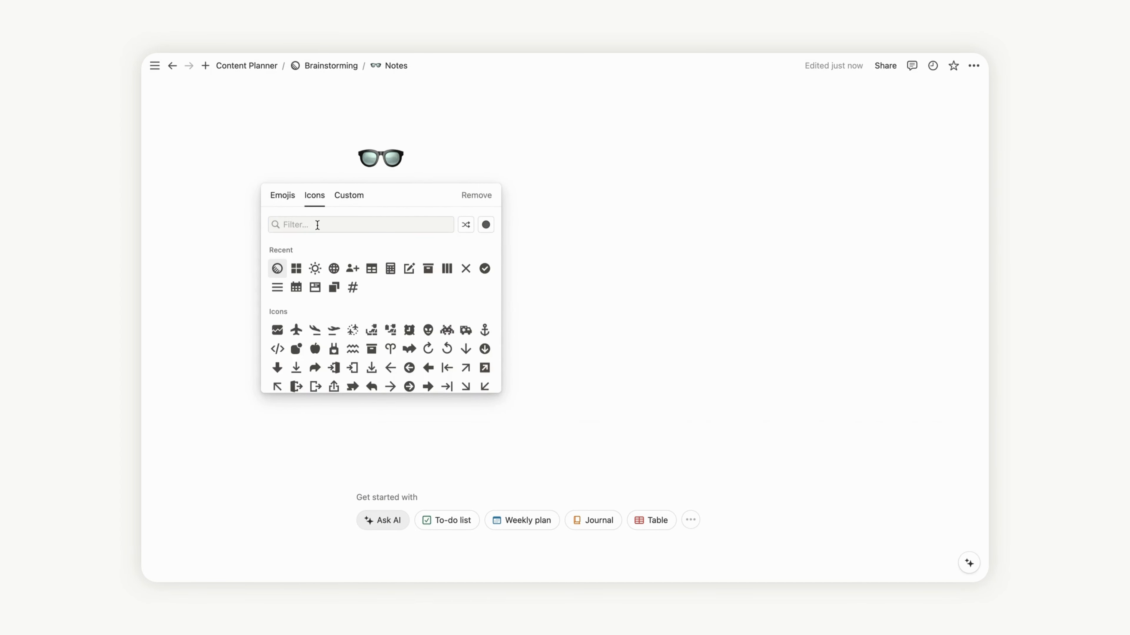
{"action": "left_click", "coordinate": [317, 225]}
{"action": "type", "text": "note"}
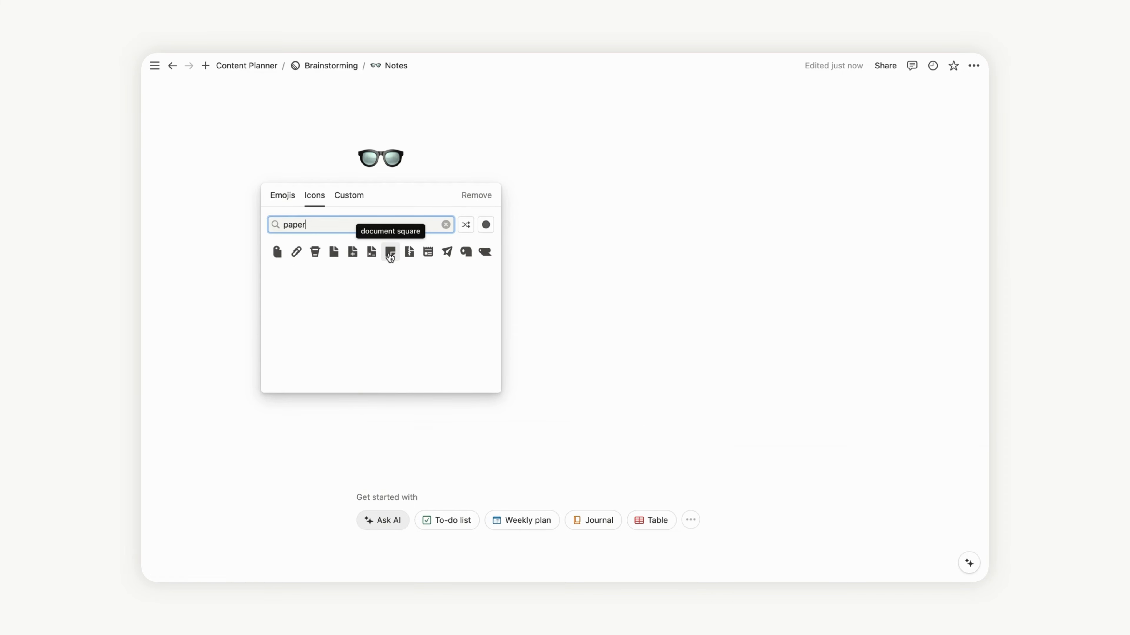
{"action": "left_click", "coordinate": [390, 252]}
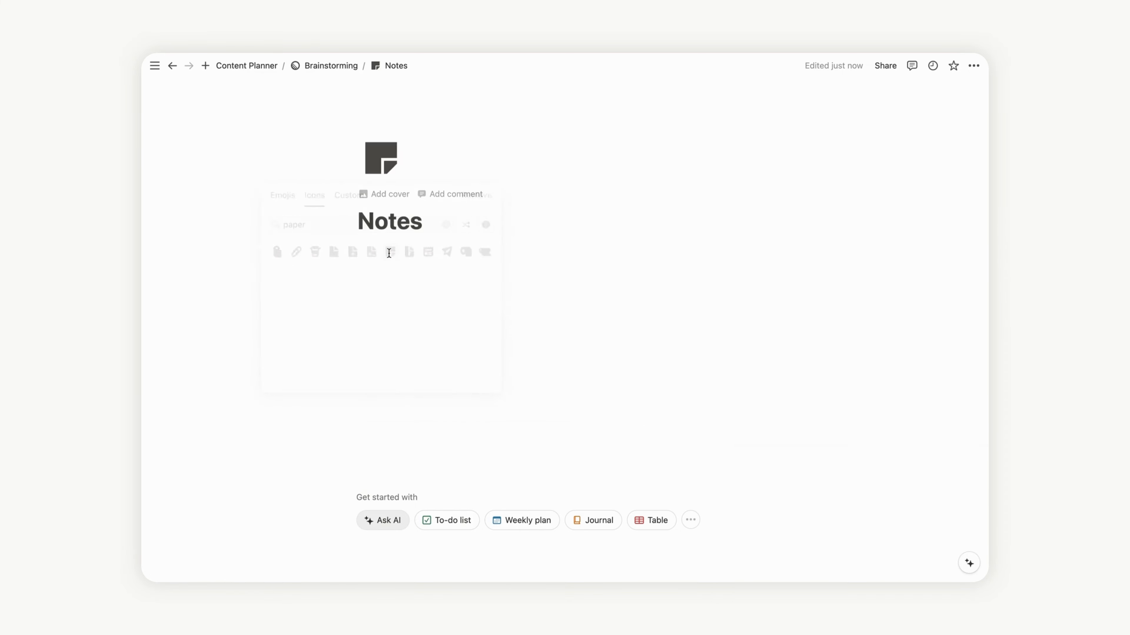
Step: Turn the Notes page into a new gallery database without linking an existing one, and open its view options
{"action": "left_click", "coordinate": [689, 522]}
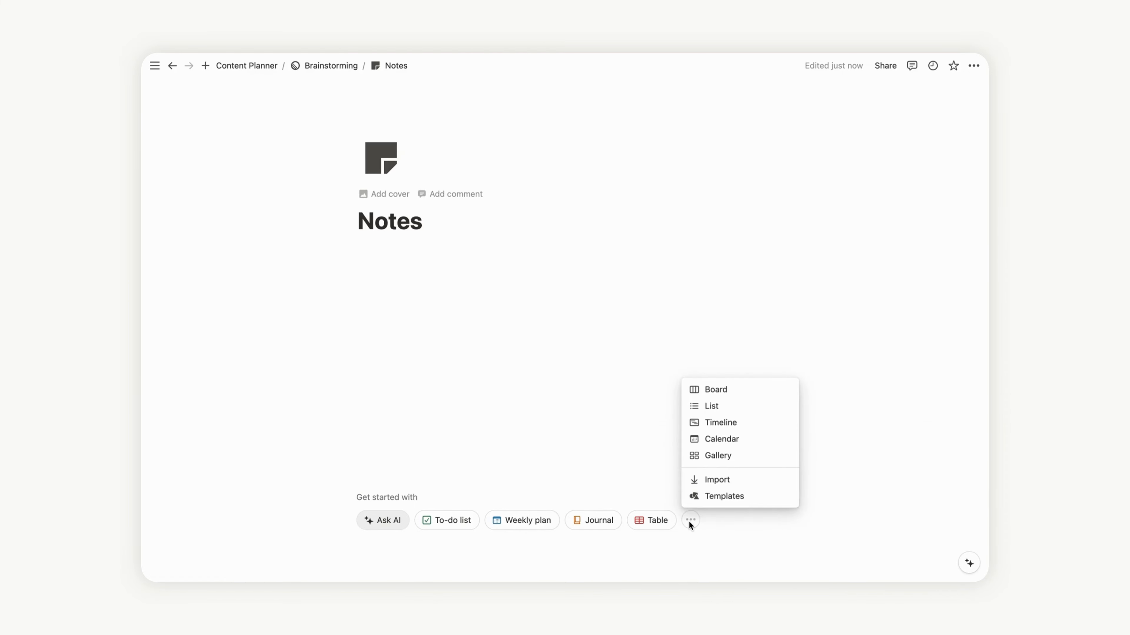
{"action": "left_click", "coordinate": [724, 463]}
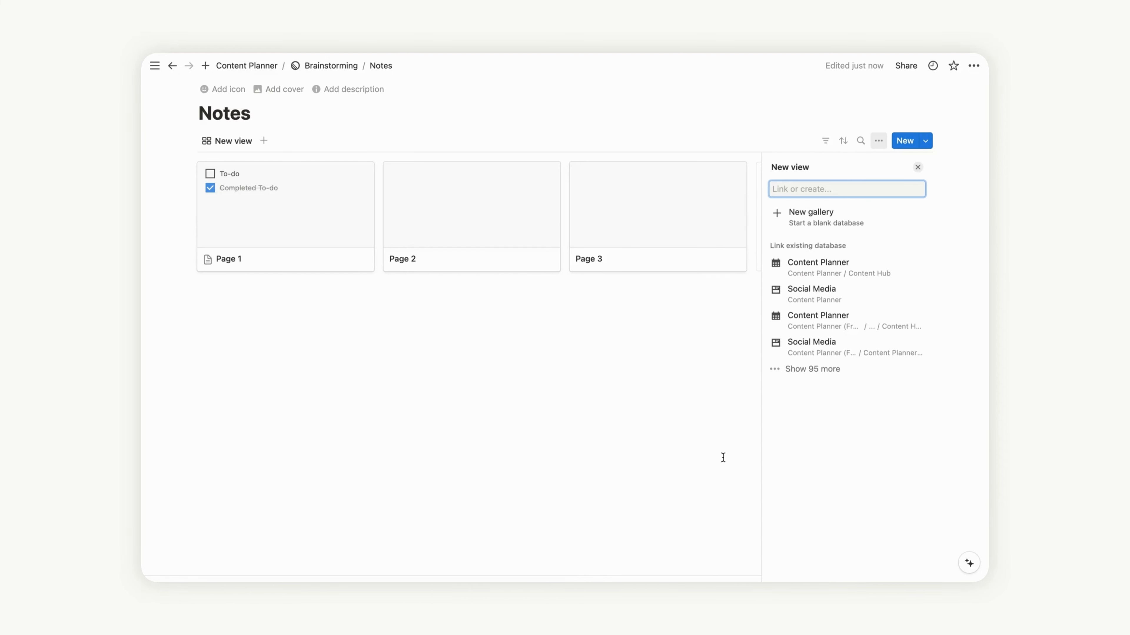
{"action": "left_click", "coordinate": [917, 169]}
{"action": "left_click", "coordinate": [878, 140]}
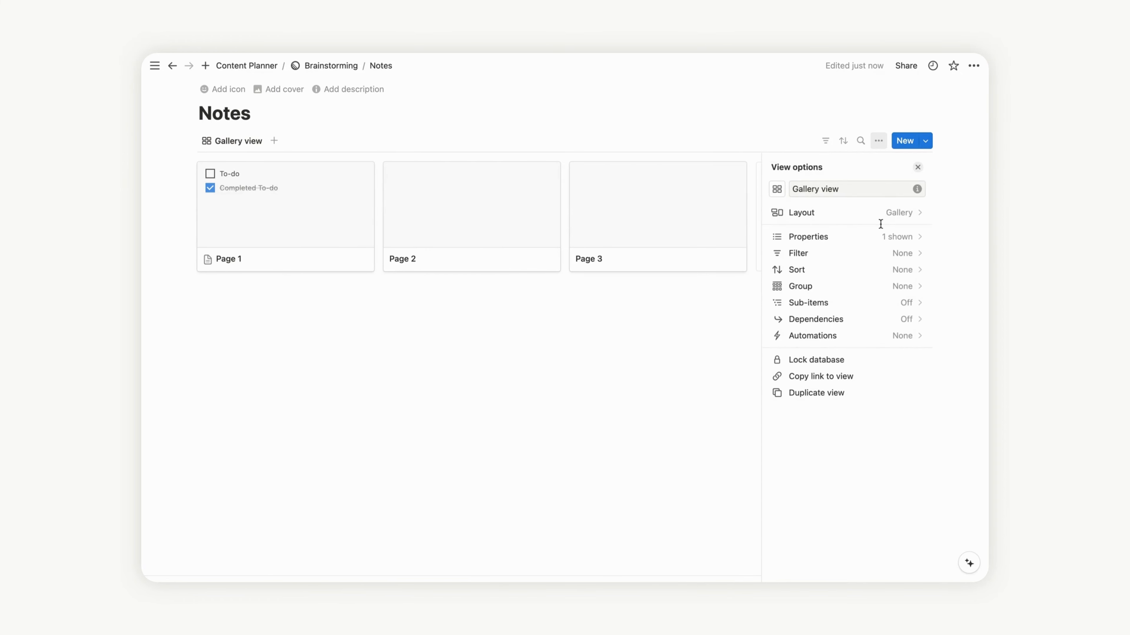
Step: Set the card preview of the Notes gallery view to None
{"action": "left_click", "coordinate": [863, 214]}
{"action": "left_click", "coordinate": [913, 285]}
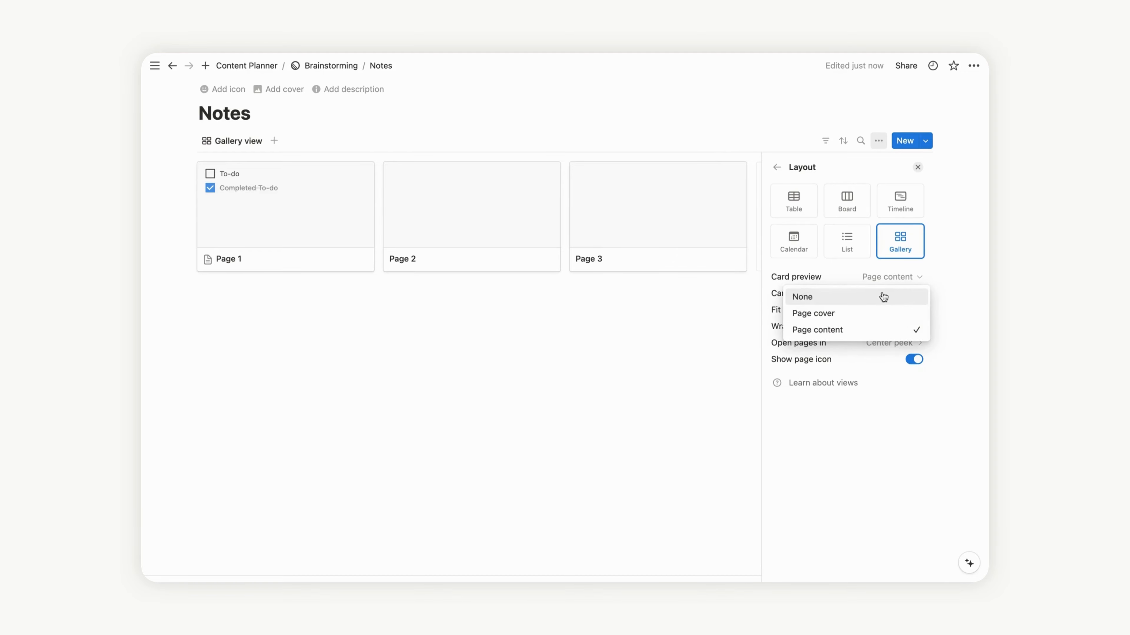
{"action": "left_click", "coordinate": [852, 297]}
{"action": "left_click", "coordinate": [918, 167]}
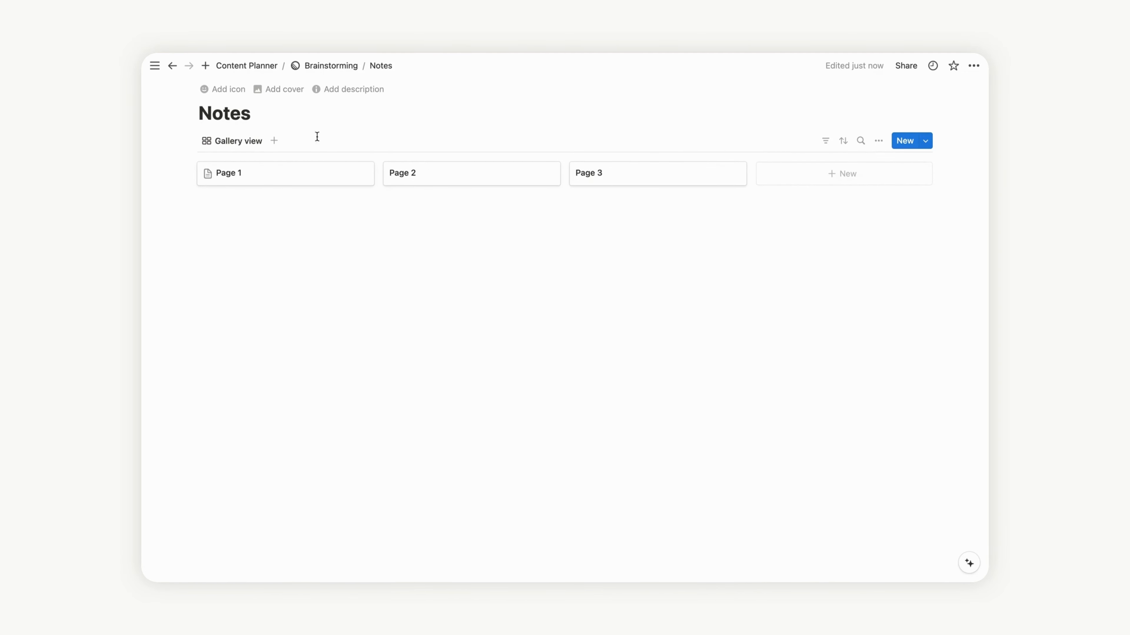
Step: Open Page 1 and delete both to-do items from its content
{"action": "left_click", "coordinate": [274, 178]}
{"action": "left_click_drag", "start_coordinate": [446, 377], "coordinate": [398, 319]}
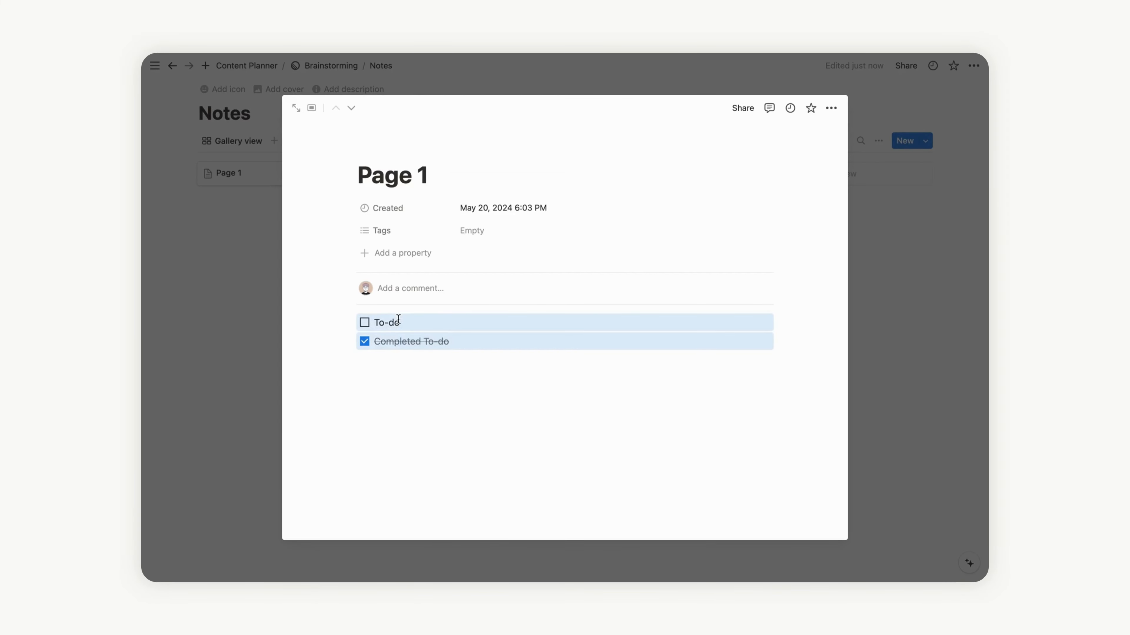
{"action": "key", "text": "BackSpace"}
Step: Delete the Created and Tags properties from the Notes database
{"action": "left_click", "coordinate": [348, 208]}
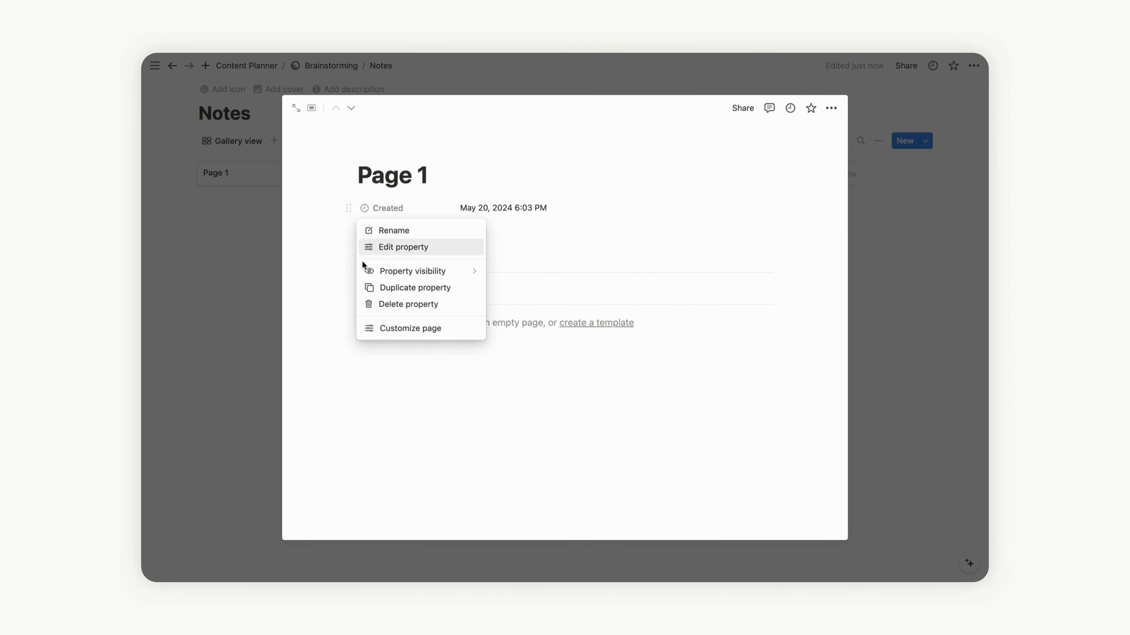
{"action": "left_click", "coordinate": [389, 303]}
{"action": "left_click", "coordinate": [516, 316]}
{"action": "left_click", "coordinate": [348, 208]}
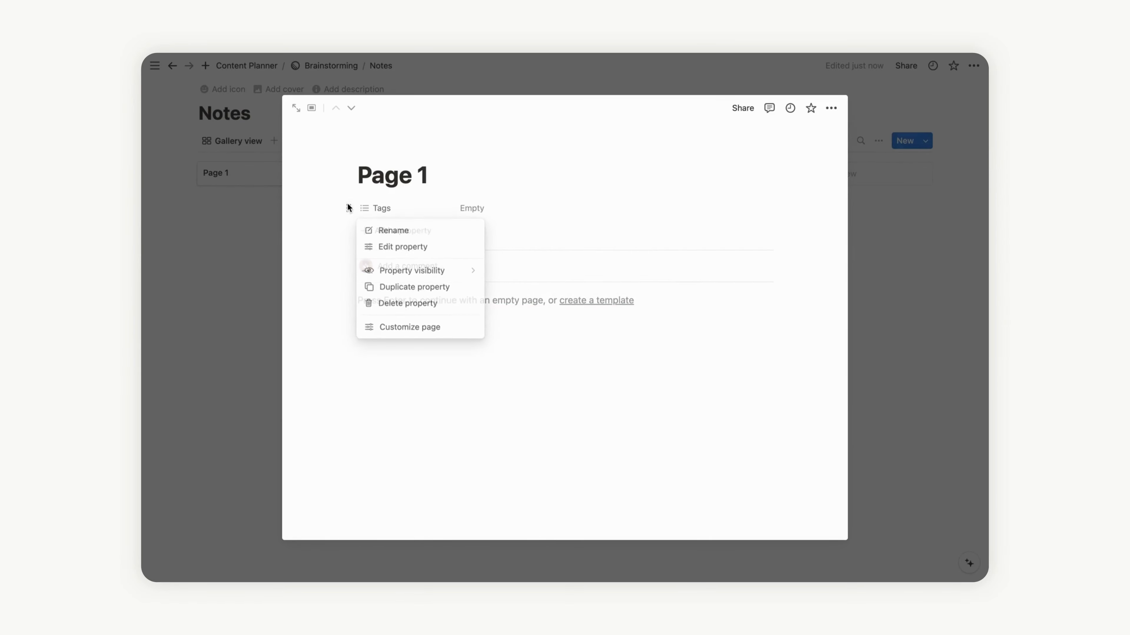
{"action": "left_click", "coordinate": [406, 303]}
{"action": "left_click", "coordinate": [502, 317]}
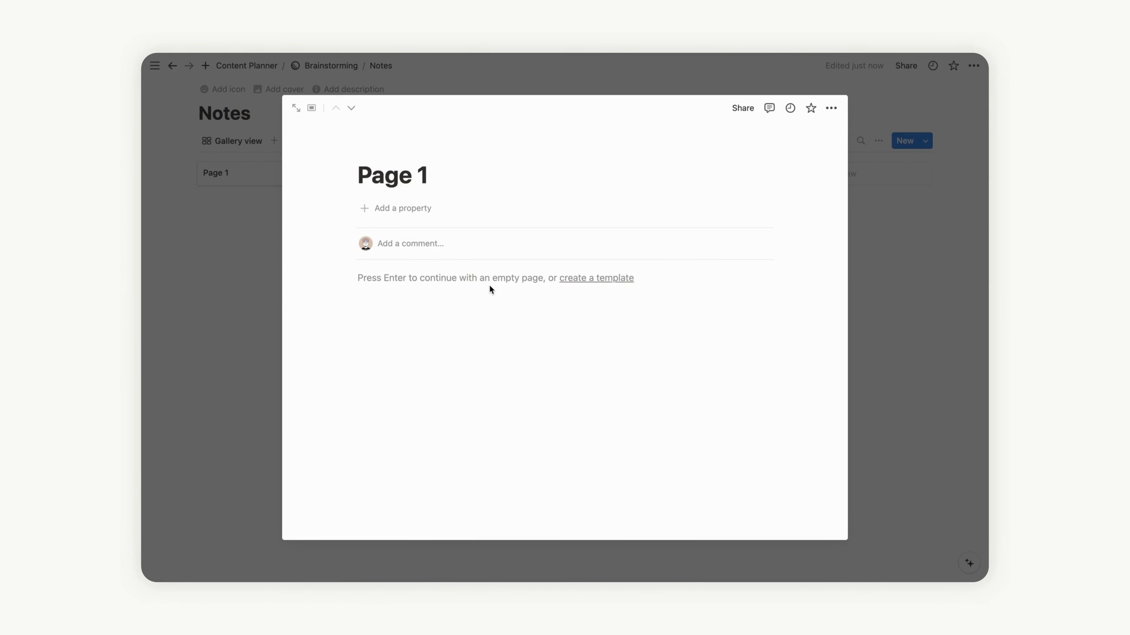
Step: Add a Status property and rename its "Not started" option to "Inbox"
{"action": "left_click", "coordinate": [402, 208]}
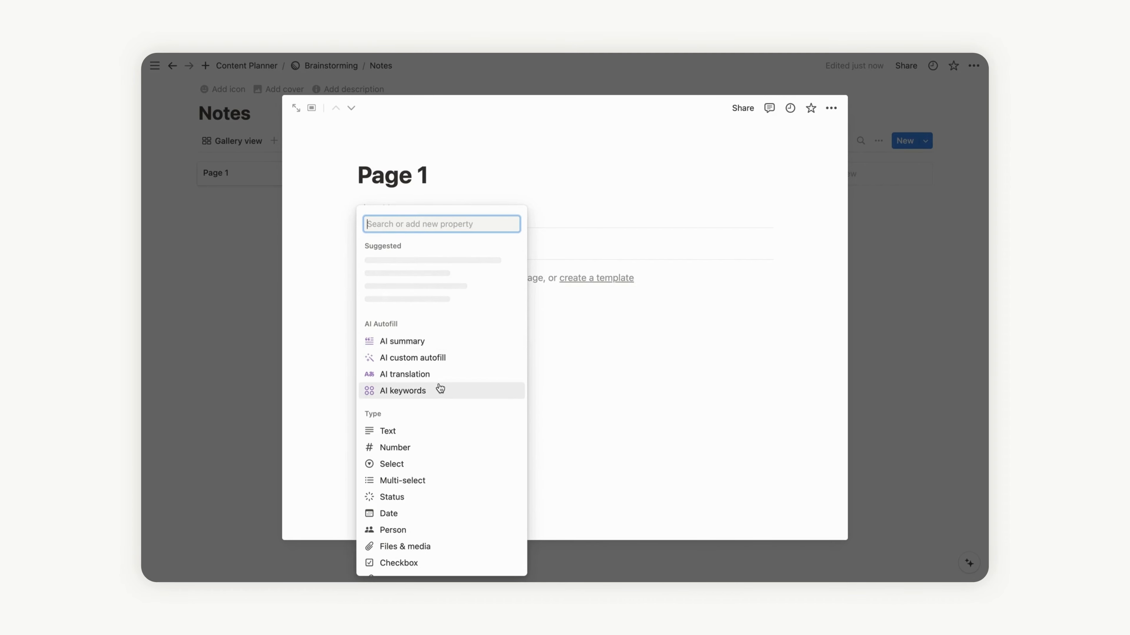
{"action": "left_click", "coordinate": [419, 495]}
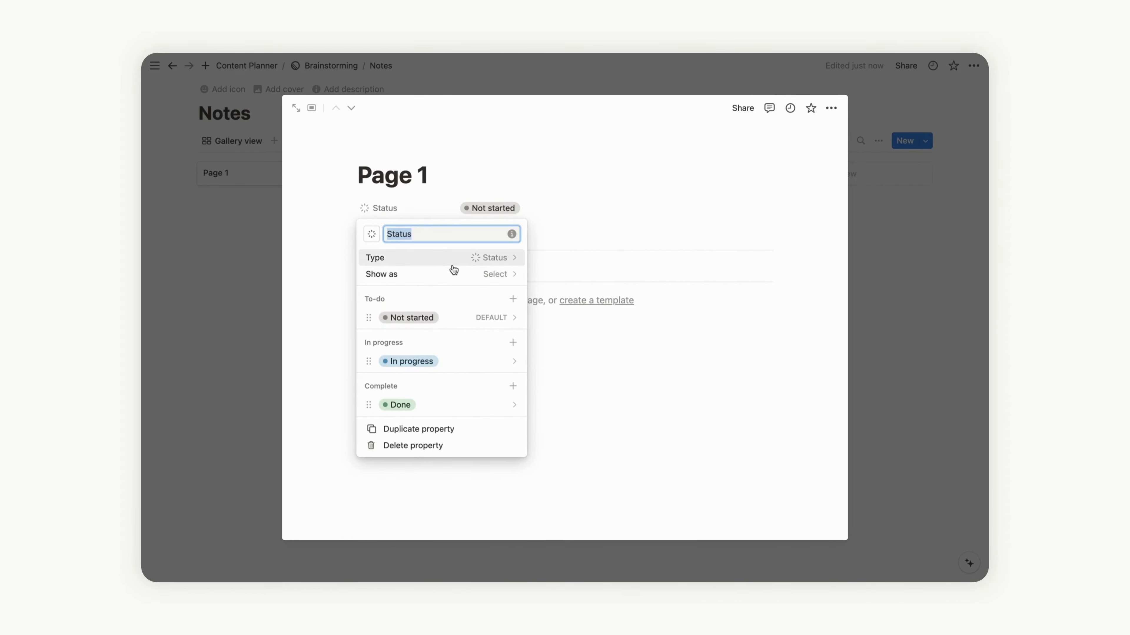
{"action": "left_click", "coordinate": [436, 317]}
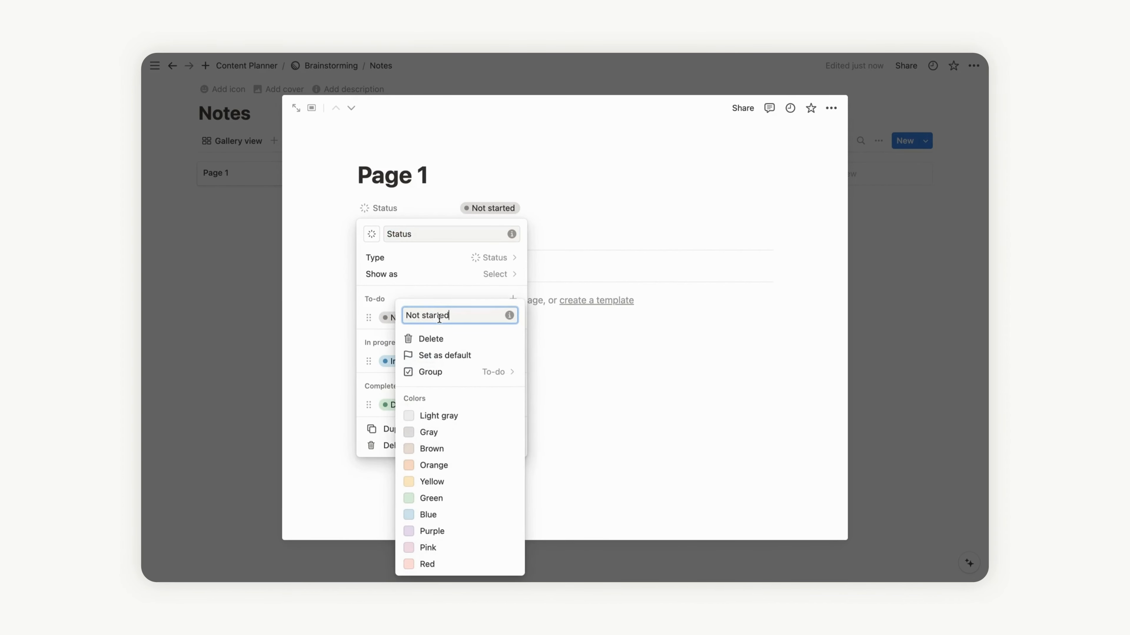
{"action": "type", "text": "Inbox"}
{"action": "left_click", "coordinate": [471, 286]}
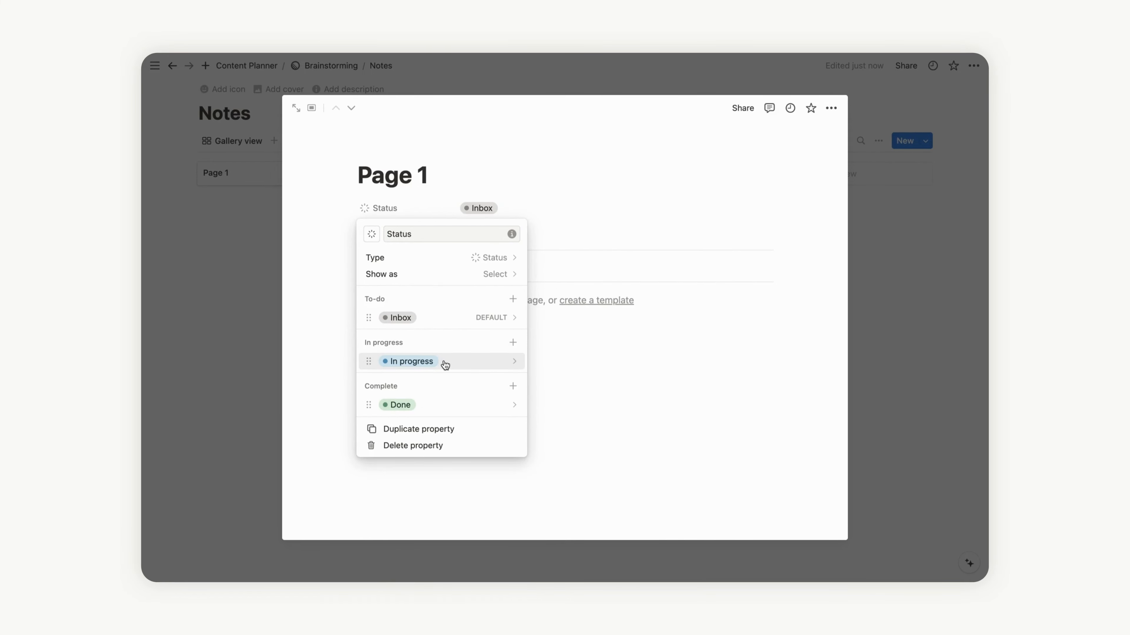
Step: Rename the "In progress" status option to "Draft" and the "Done" option to "Saved"
{"action": "left_click", "coordinate": [512, 360]}
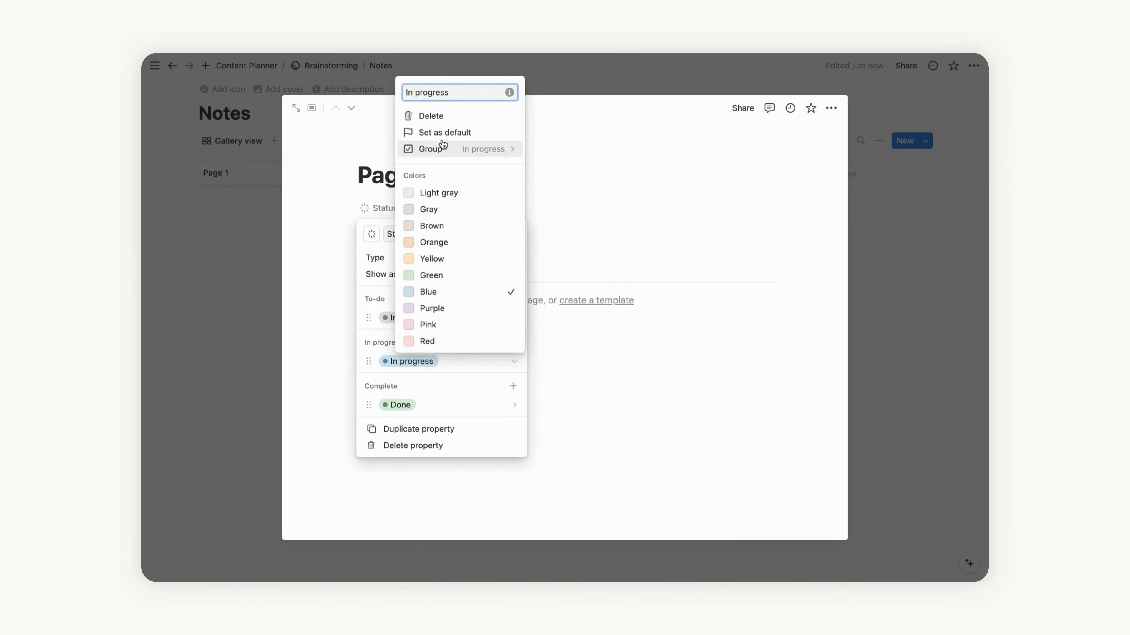
{"action": "type", "text": "Dra"}
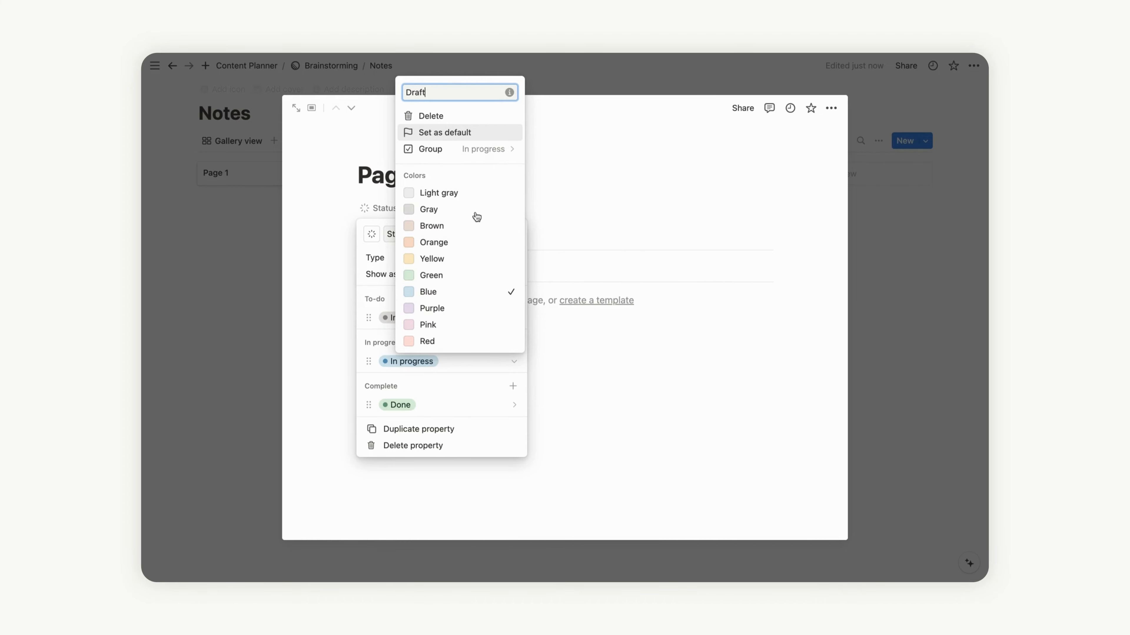
{"action": "type", "text": "ft"}
{"action": "key", "text": "Return"}
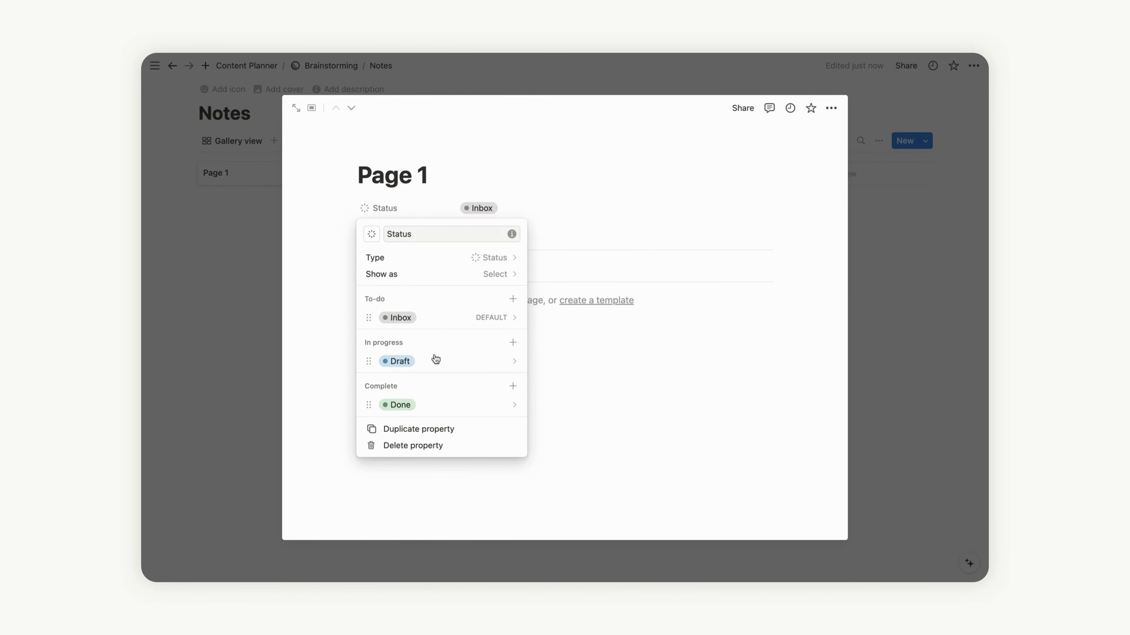
{"action": "left_click", "coordinate": [460, 414]}
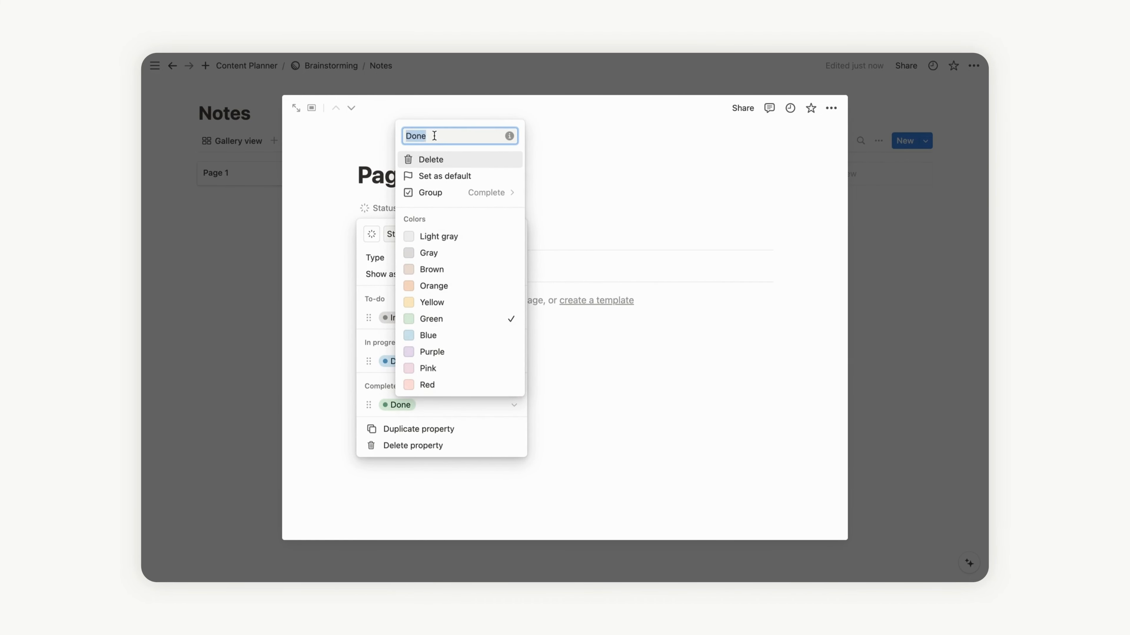
{"action": "type", "text": "Saved"}
{"action": "key", "text": "Return"}
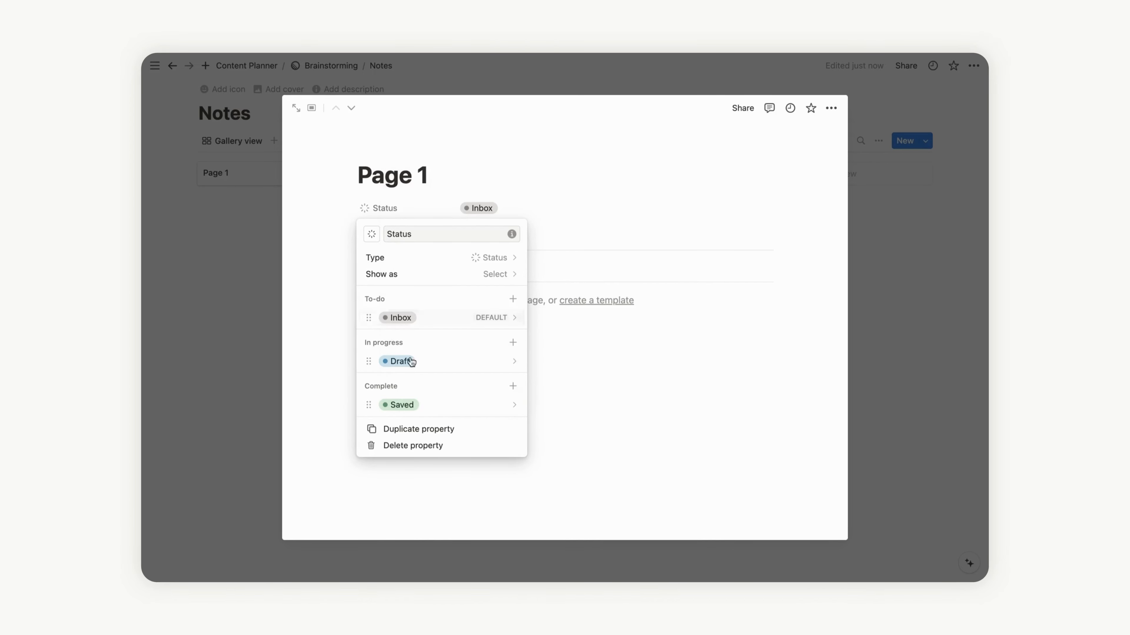
Step: Add an "Archive" option below "Saved" in the Complete group and color it purple
{"action": "left_click", "coordinate": [512, 386]}
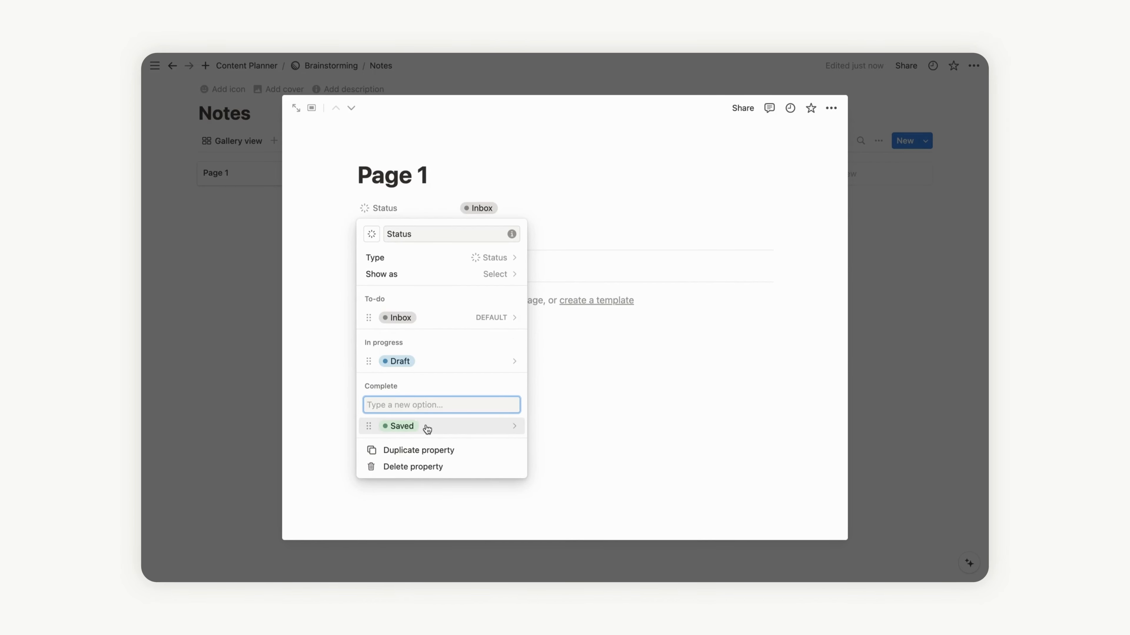
{"action": "type", "text": "Archive"}
{"action": "key", "text": "Return"}
{"action": "left_click_drag", "start_coordinate": [364, 432], "coordinate": [454, 444]}
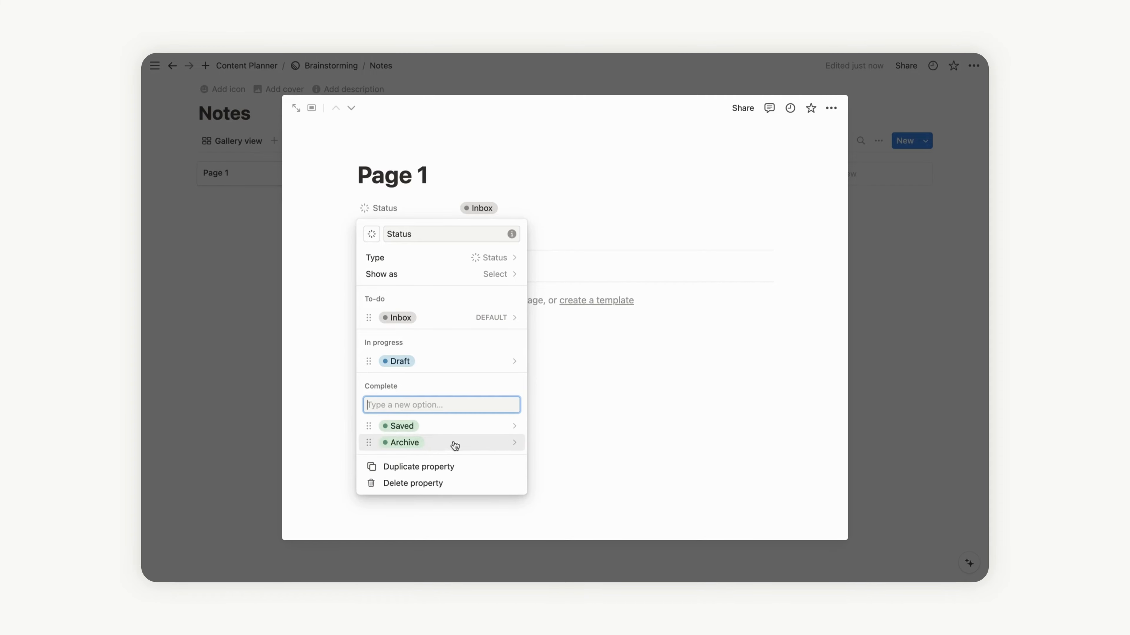
{"action": "left_click", "coordinate": [491, 440]}
{"action": "left_click", "coordinate": [440, 391]}
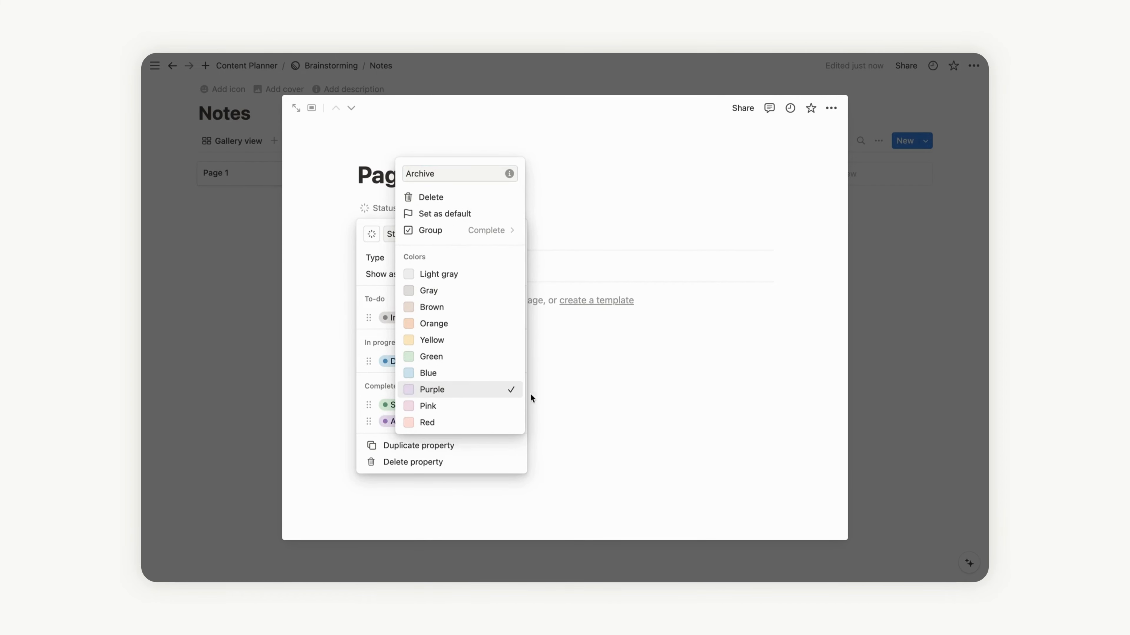
{"action": "left_click", "coordinate": [530, 466]}
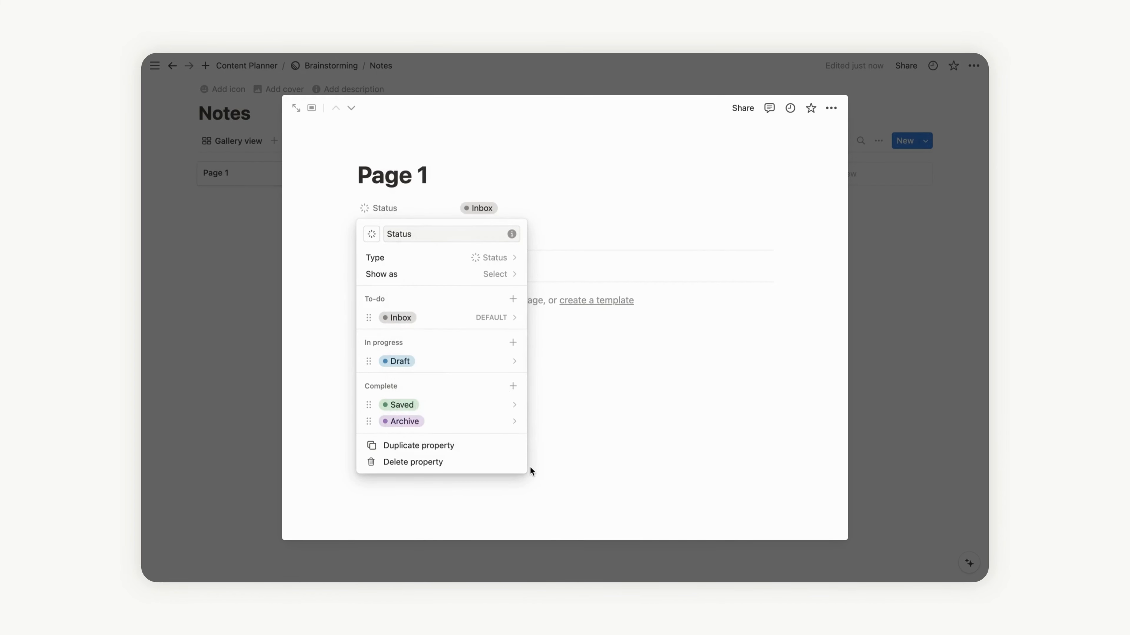
{"action": "left_click", "coordinate": [584, 207]}
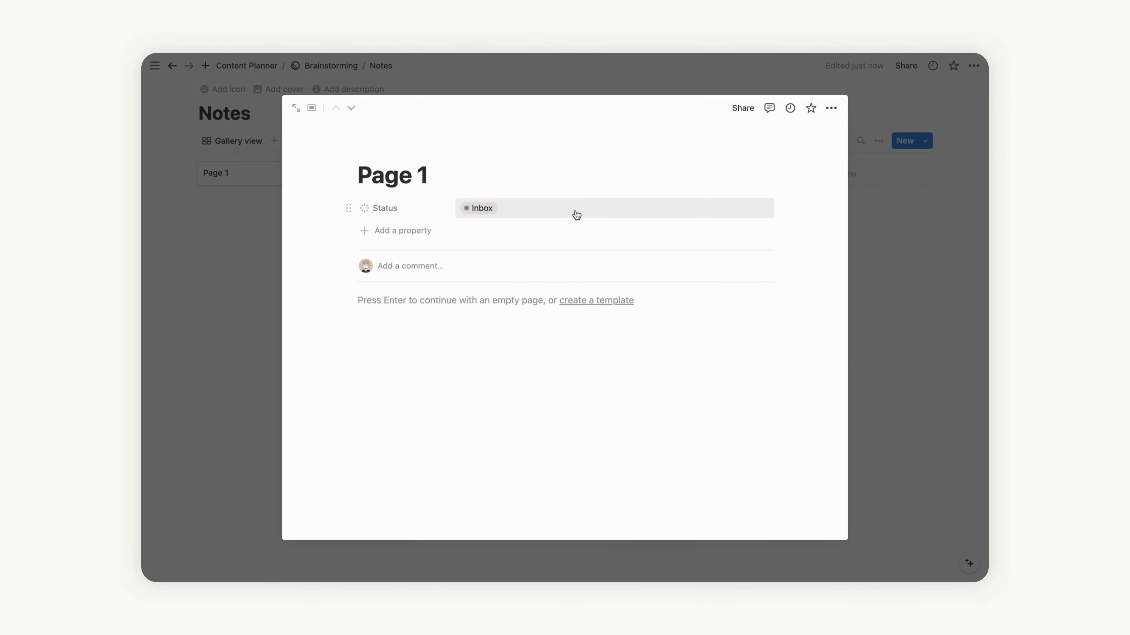
Step: Add a Created time property and place it below Status
{"action": "left_click", "coordinate": [385, 231]}
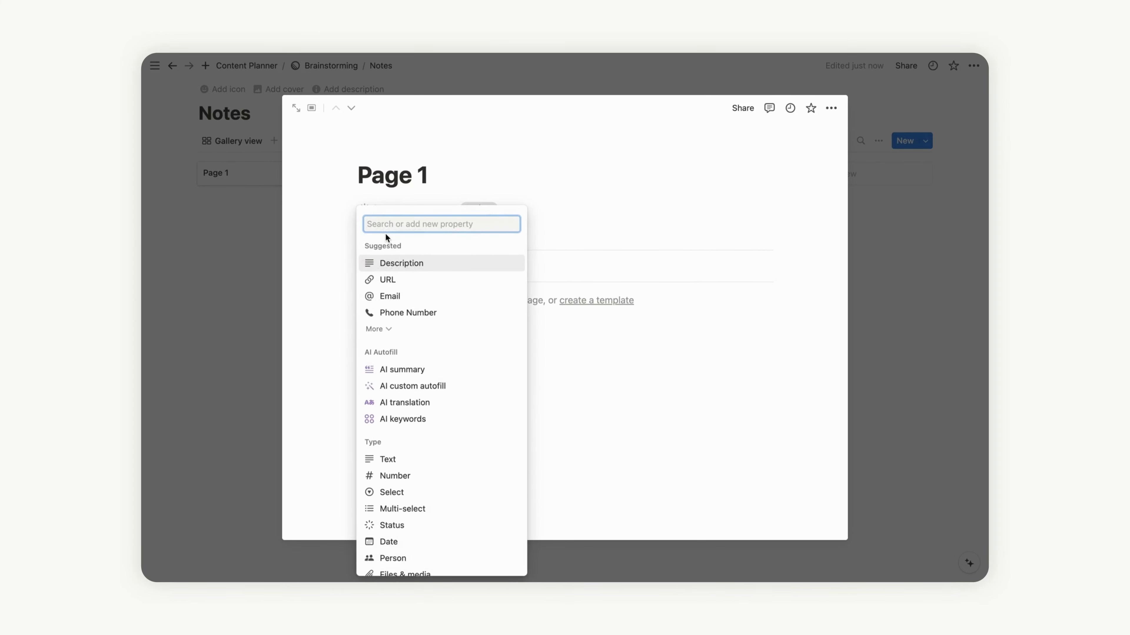
{"action": "scroll", "coordinate": [419, 474], "scroll_direction": "down", "scroll_amount": 10}
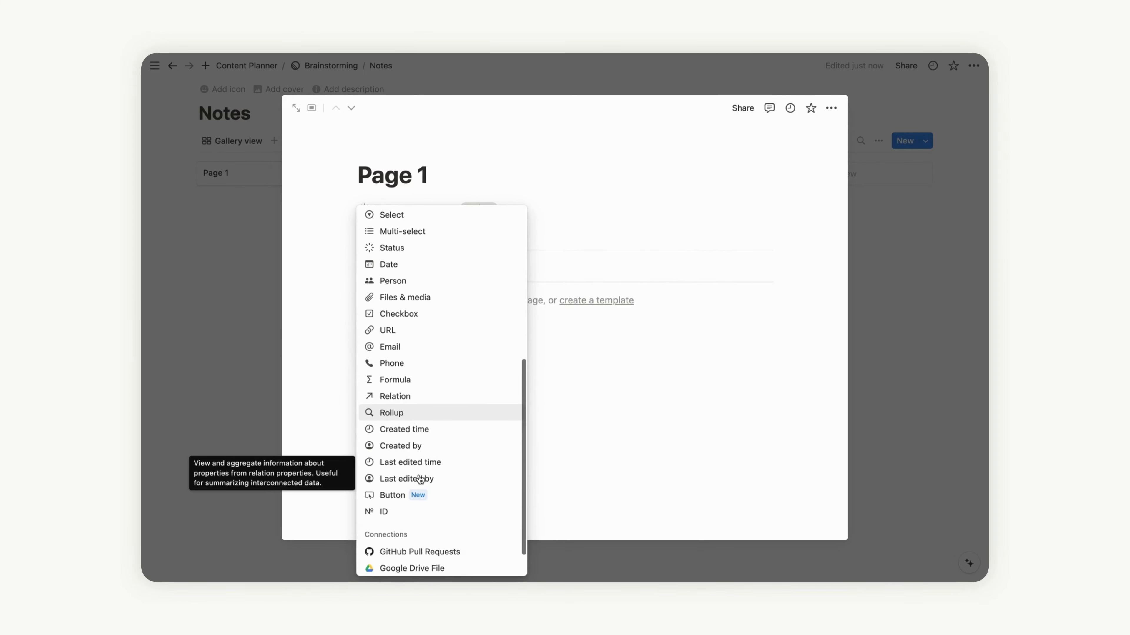
{"action": "scroll", "coordinate": [421, 478], "scroll_direction": "down", "scroll_amount": 2}
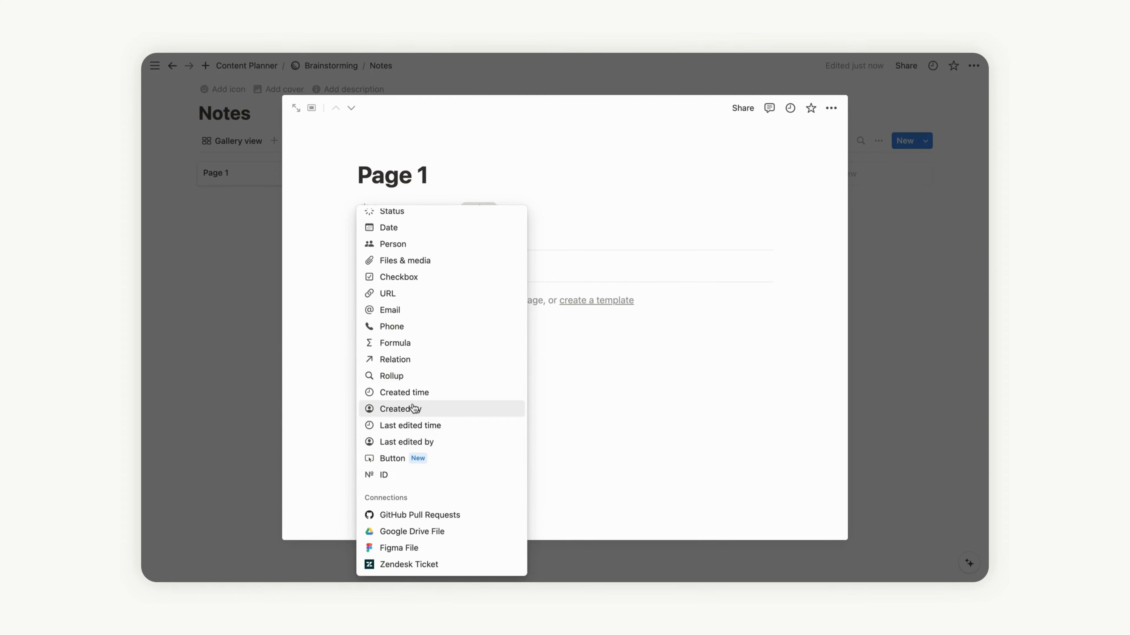
{"action": "left_click", "coordinate": [418, 392]}
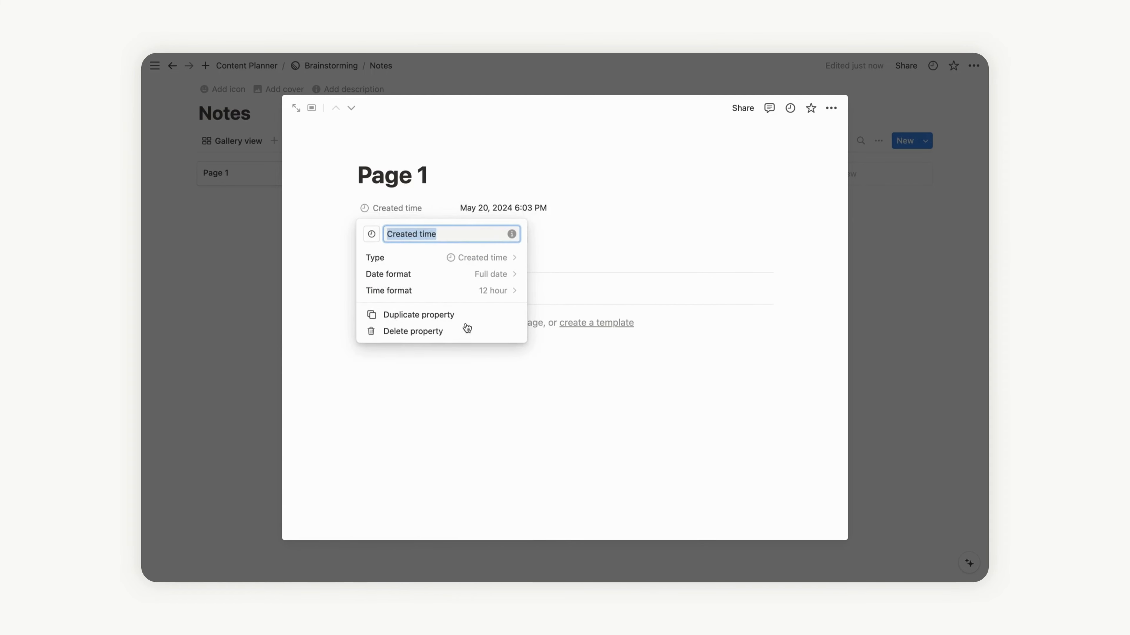
{"action": "left_click", "coordinate": [517, 207]}
{"action": "left_click_drag", "start_coordinate": [347, 207], "coordinate": [348, 235]}
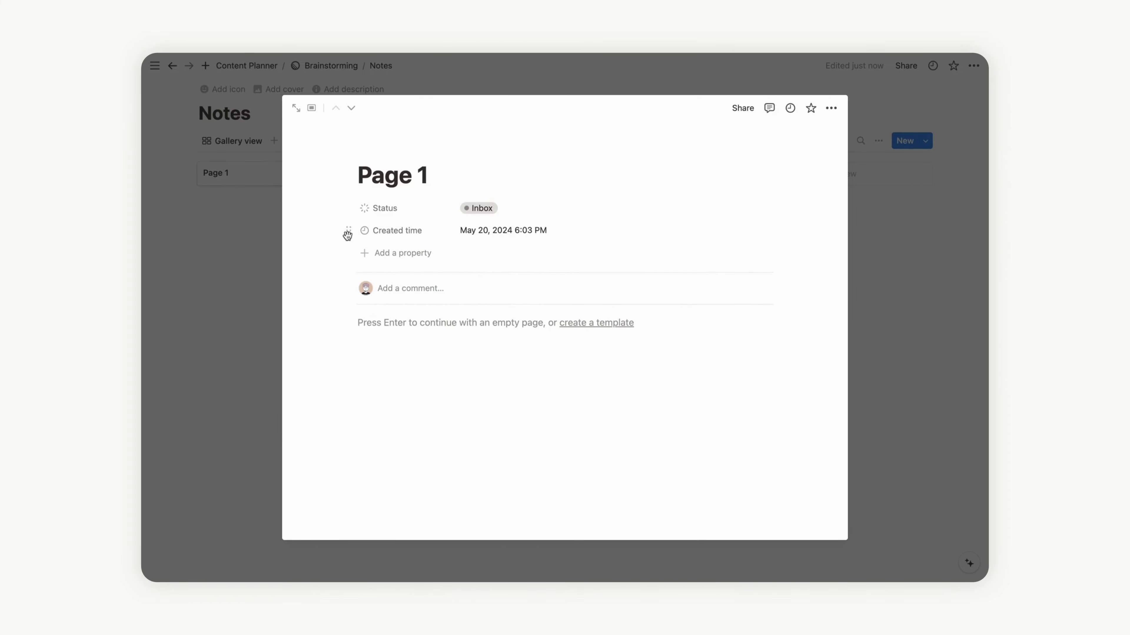
Step: Add a formula property named "Date" with the month calendar icon
{"action": "left_click", "coordinate": [416, 254]}
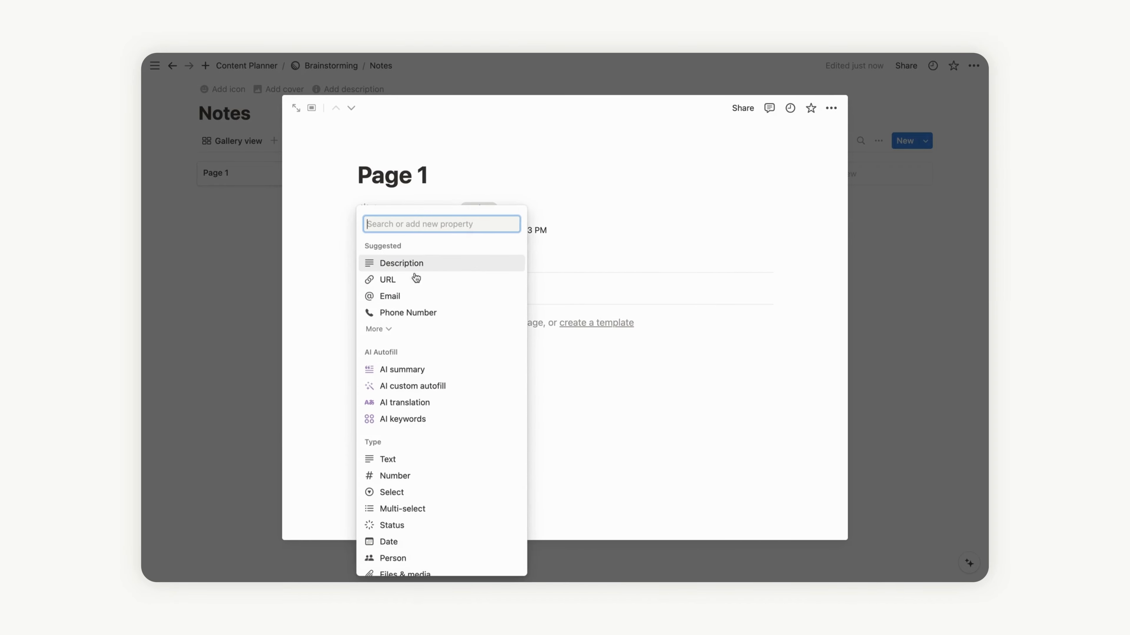
{"action": "scroll", "coordinate": [434, 474], "scroll_direction": "down", "scroll_amount": 3}
{"action": "left_click", "coordinate": [413, 520]}
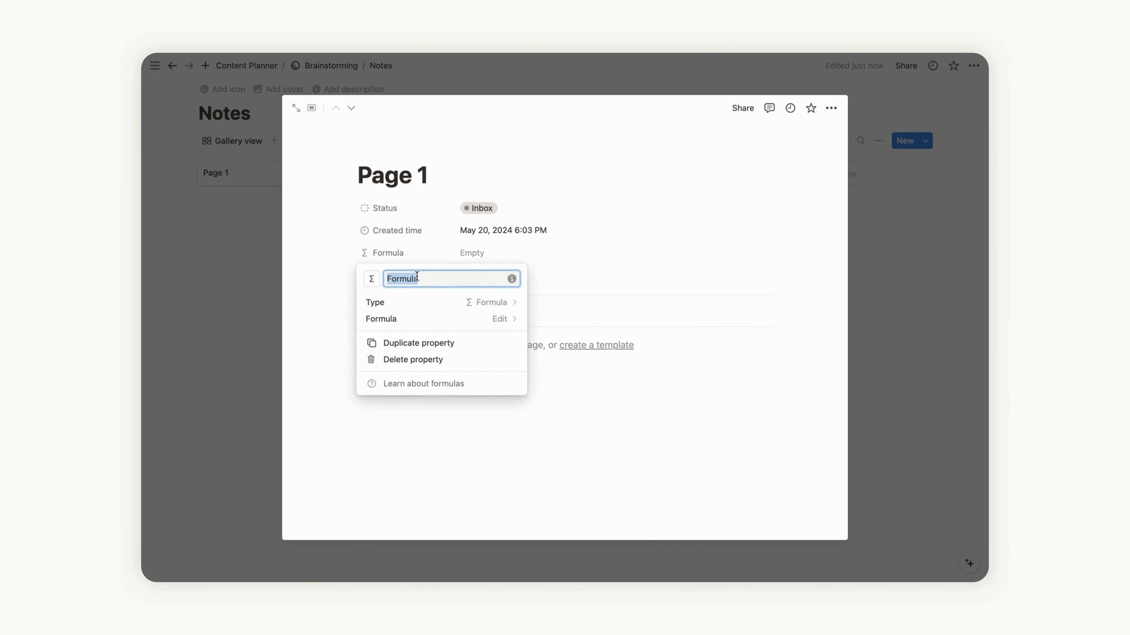
{"action": "type", "text": "Date"}
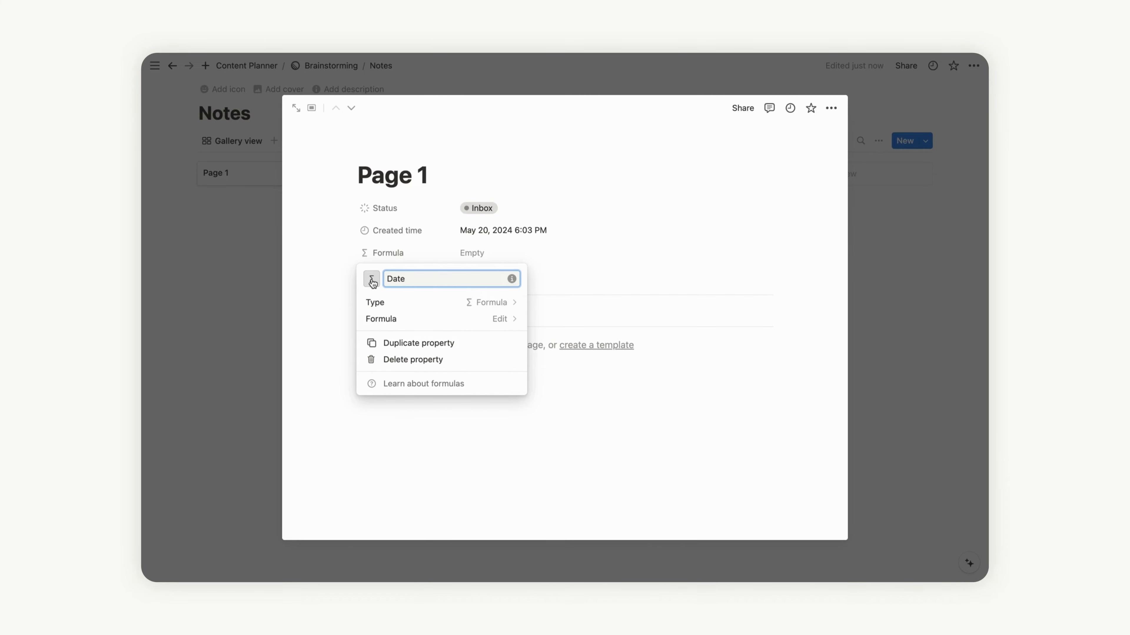
{"action": "left_click", "coordinate": [372, 279]}
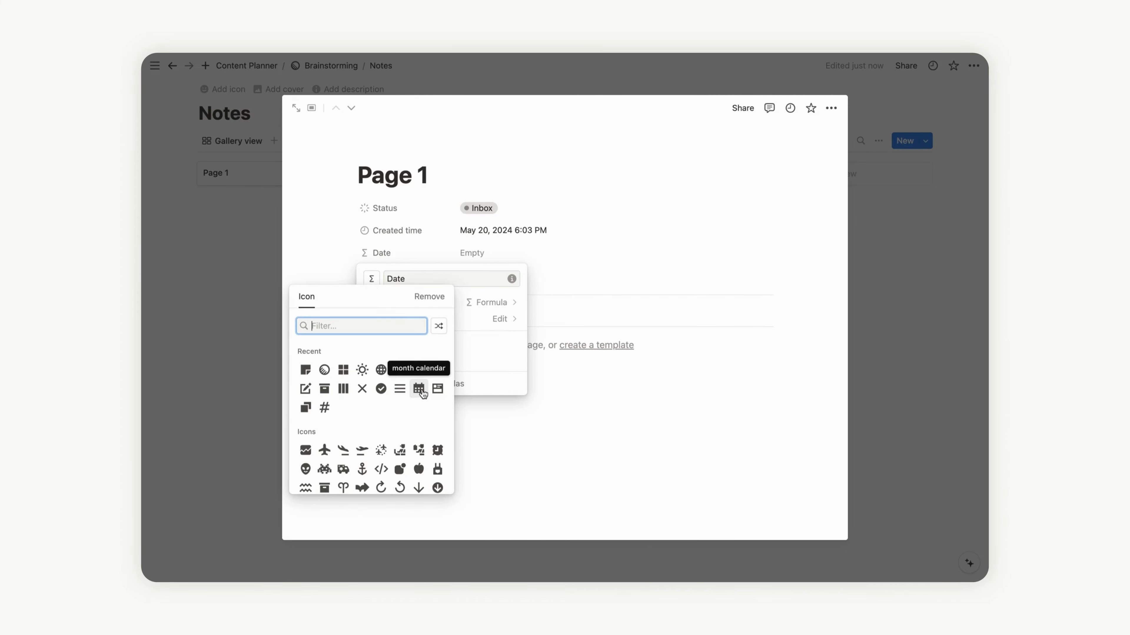
{"action": "left_click", "coordinate": [421, 392]}
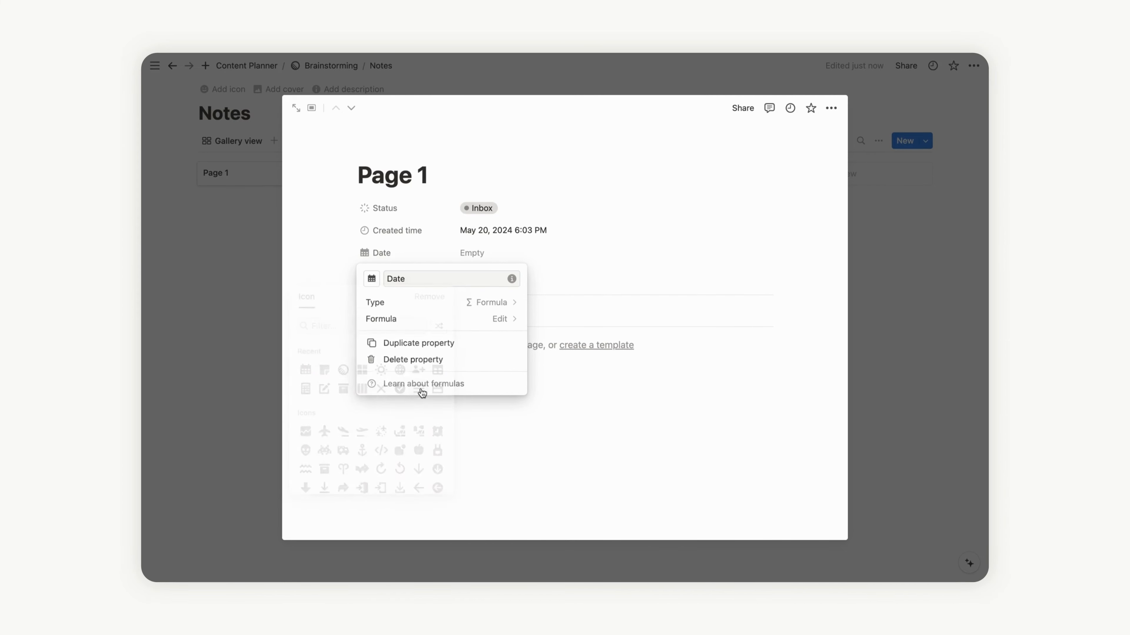
{"action": "left_click", "coordinate": [511, 182]}
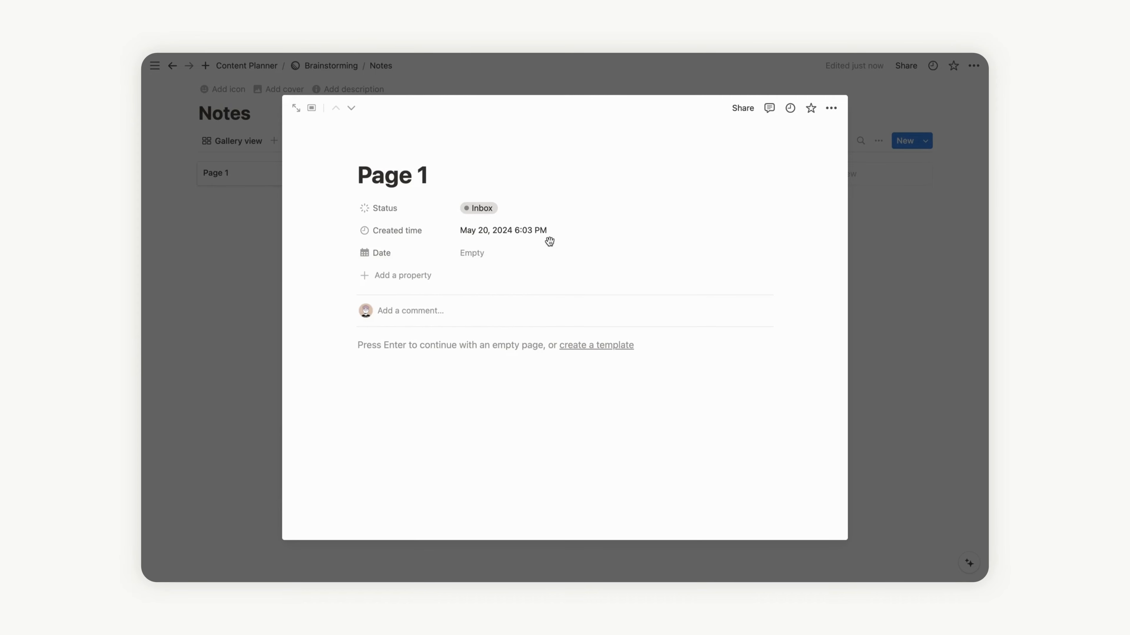
Step: Set the Date formula to a quoted calendar emoji and space plus formatDate(Created time,"MMMM D, Y")
{"action": "left_click", "coordinate": [511, 263]}
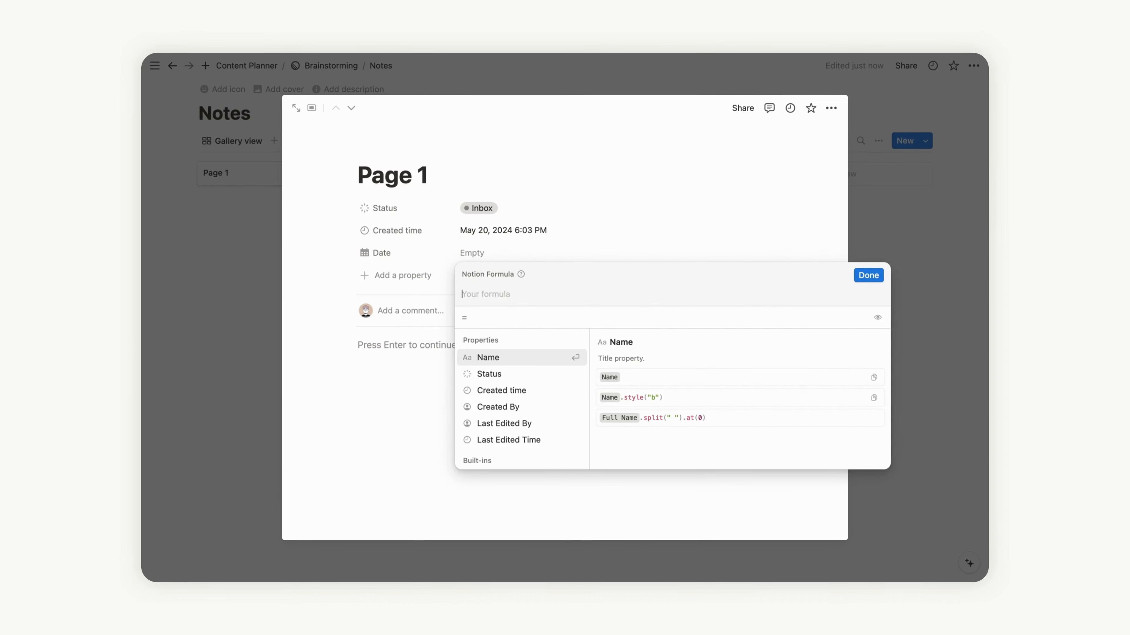
{"action": "type", "text": "\"📅 "}
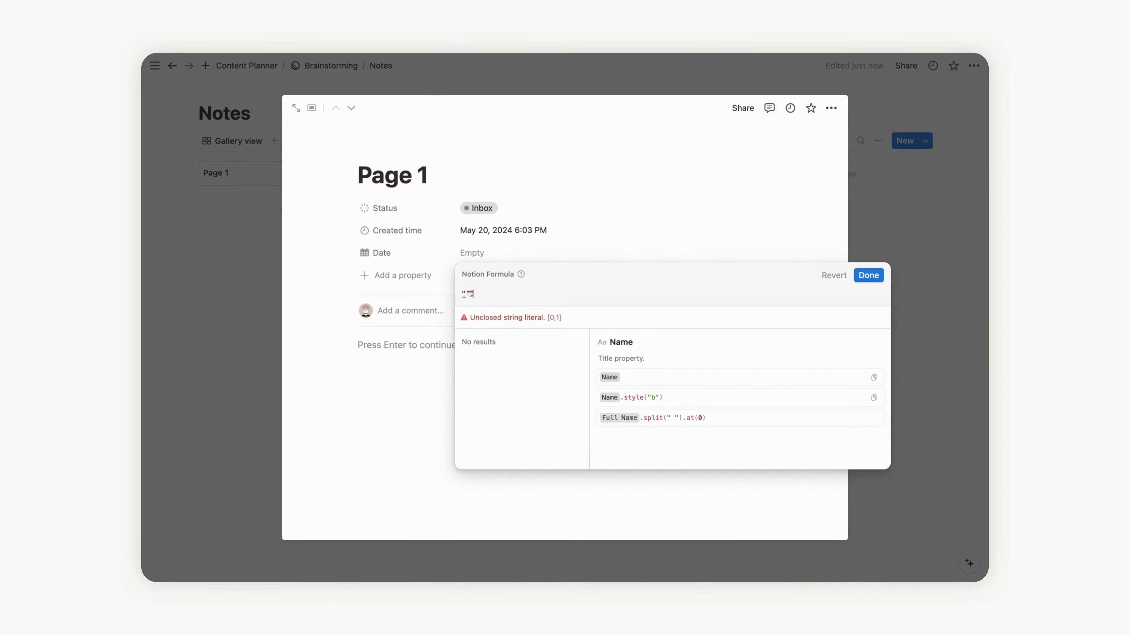
{"action": "type", "text": "\"+"}
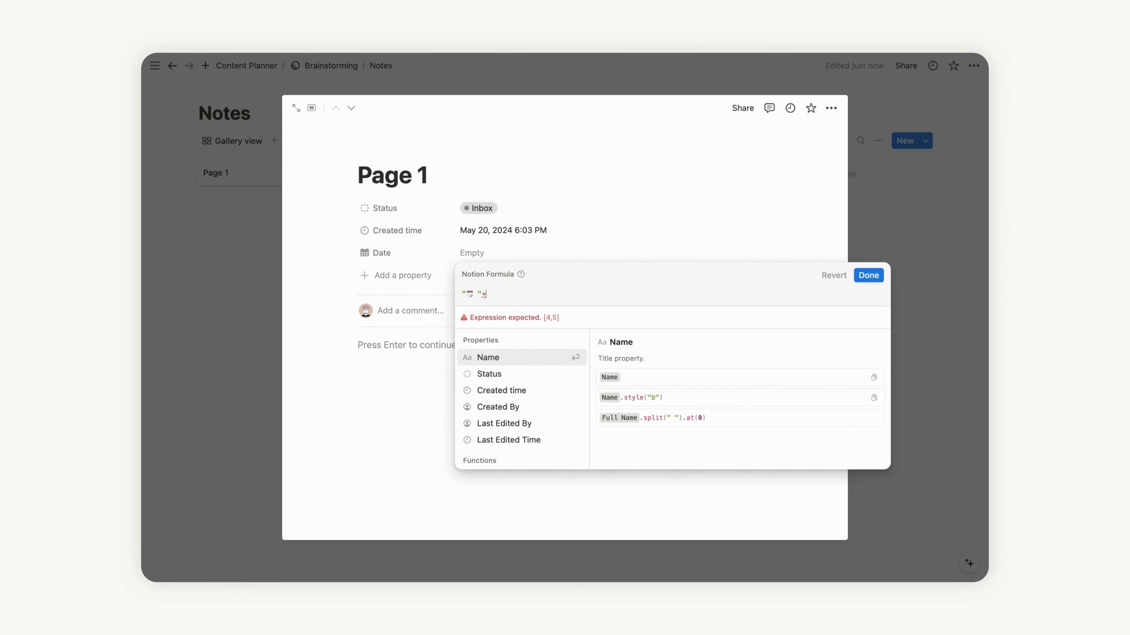
{"action": "type", "text": "for"}
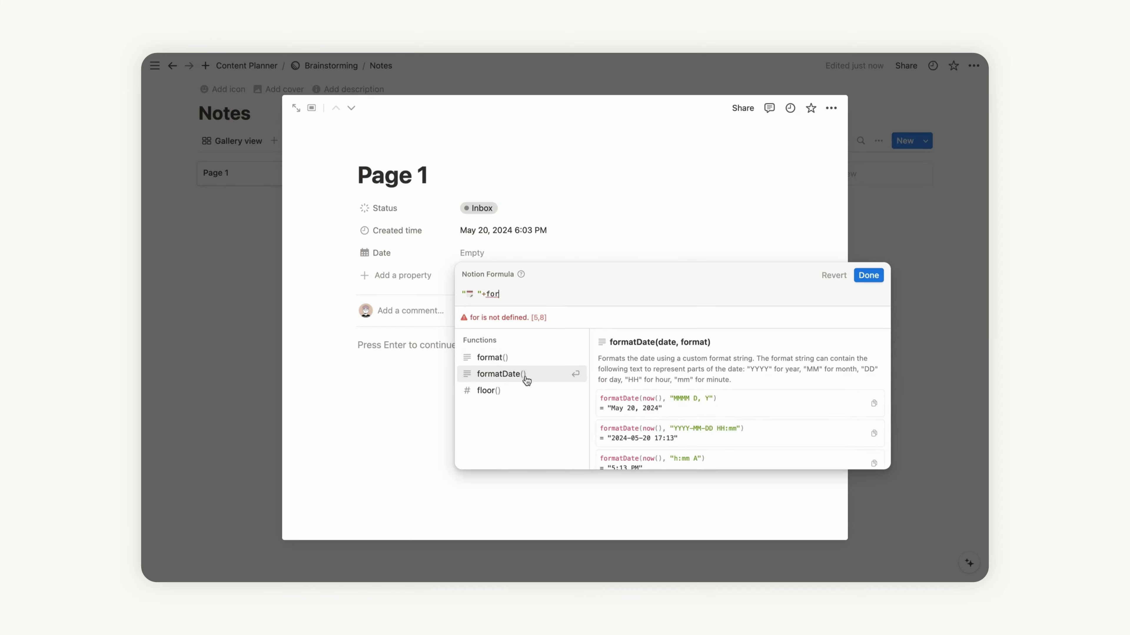
{"action": "left_click", "coordinate": [529, 382]}
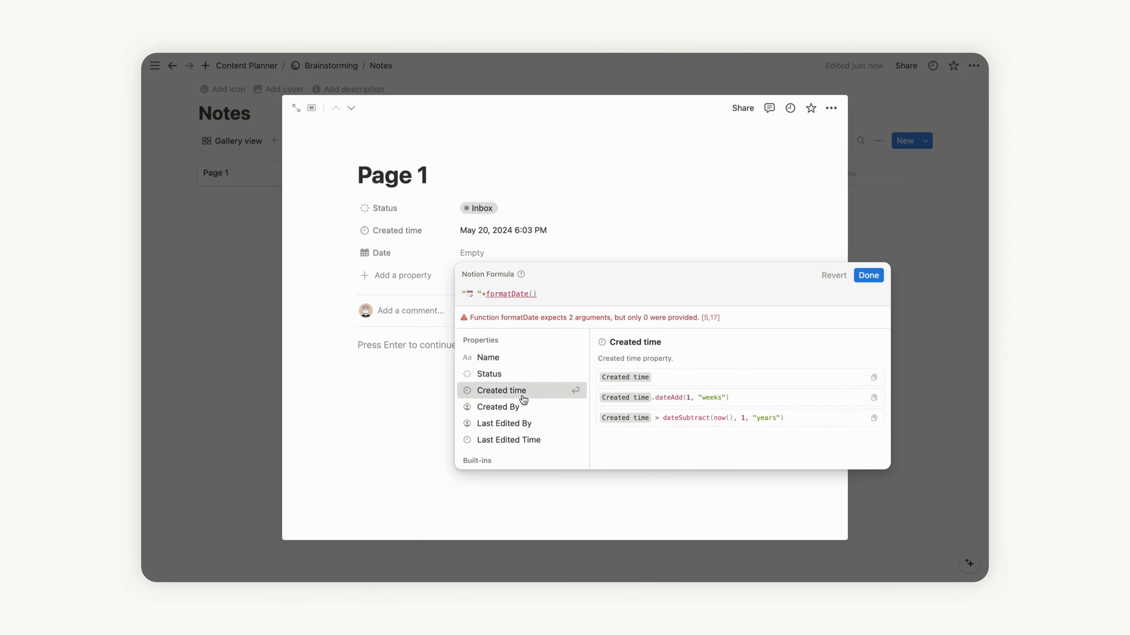
{"action": "left_click", "coordinate": [523, 392]}
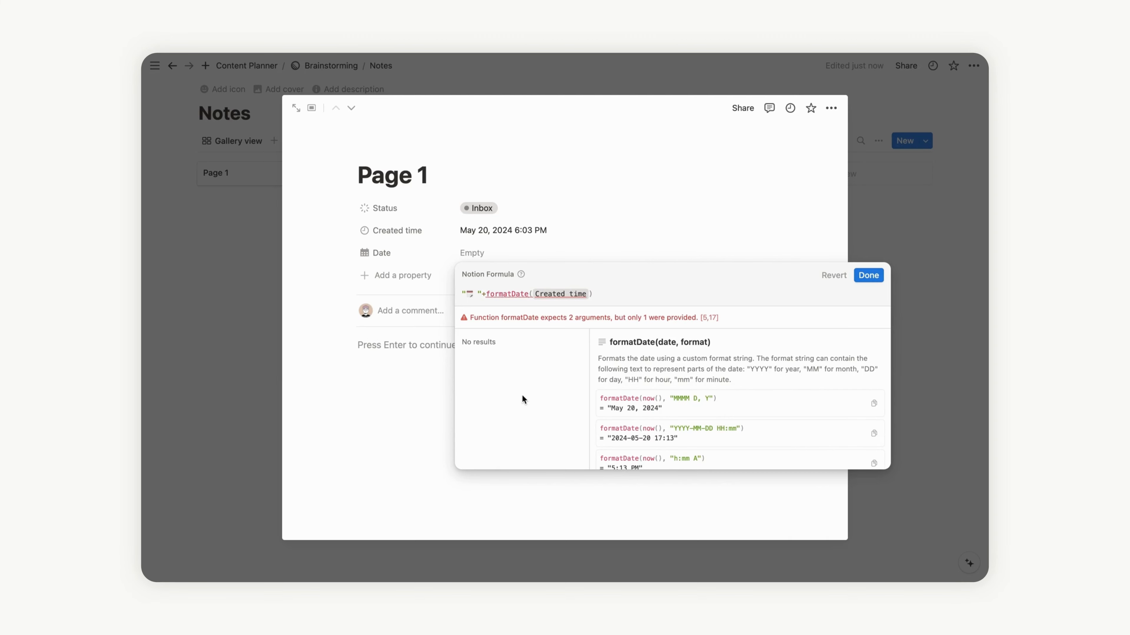
{"action": "type", "text": ",\""}
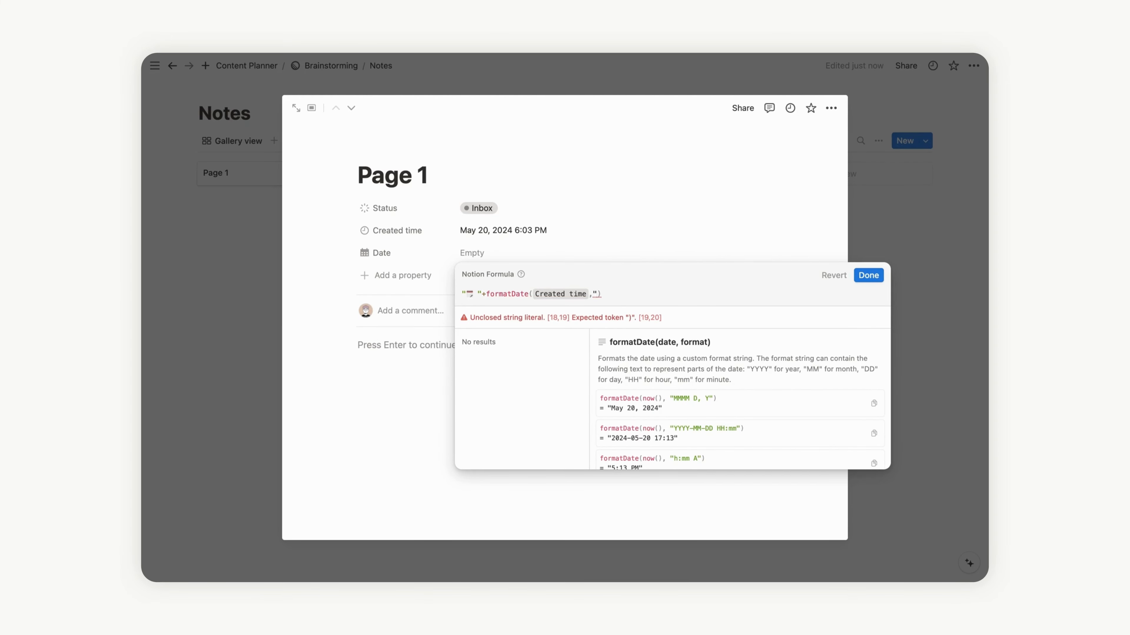
{"action": "type", "text": "MMMM D, Y\""}
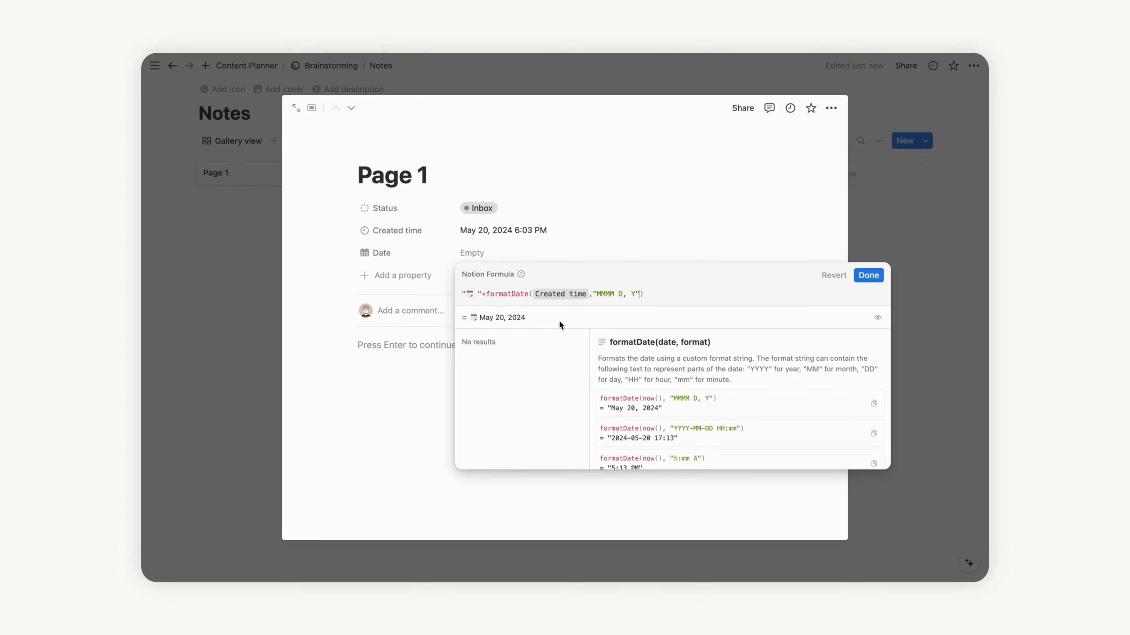
{"action": "left_click", "coordinate": [867, 276]}
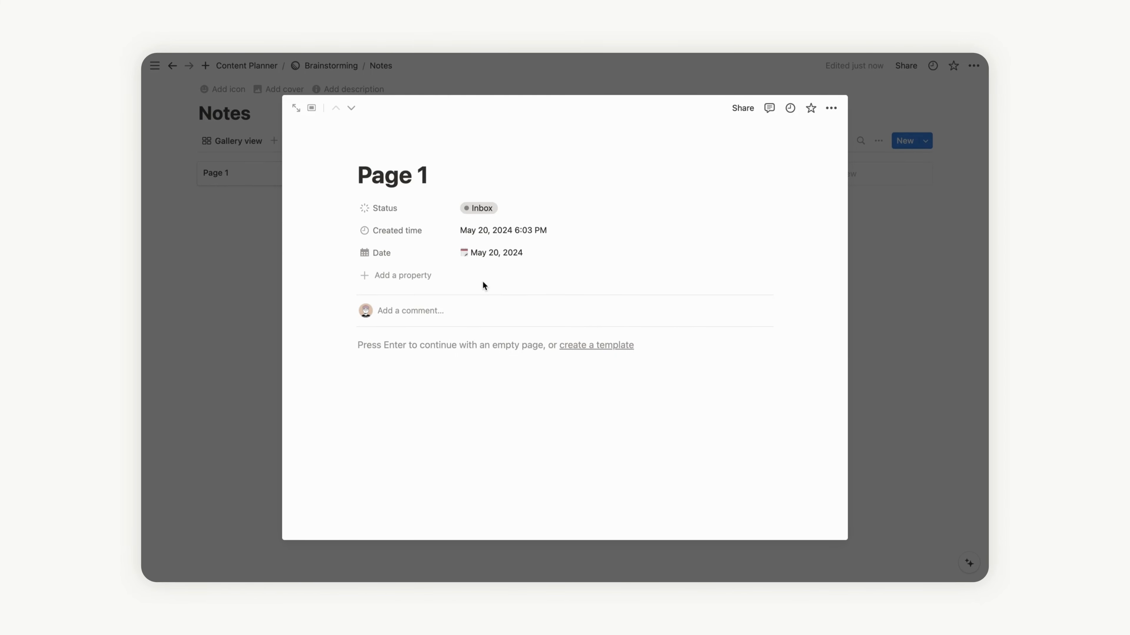
Step: Add a checkbox property named "Favorite" to the database
{"action": "left_click", "coordinate": [416, 283]}
{"action": "scroll", "coordinate": [453, 472], "scroll_direction": "down", "scroll_amount": 7}
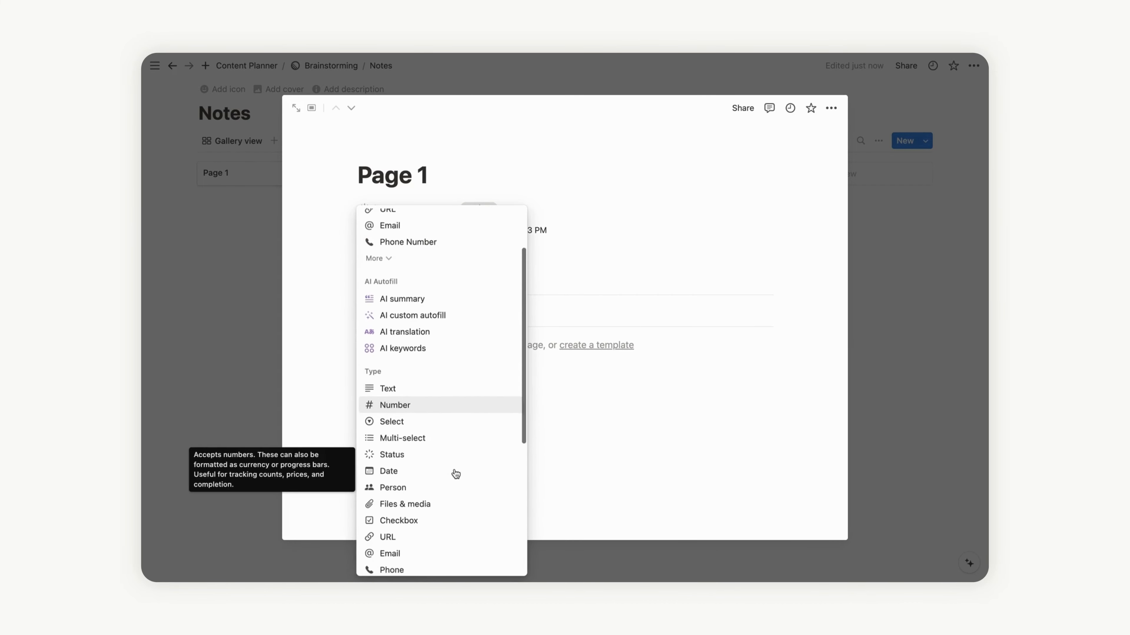
{"action": "scroll", "coordinate": [445, 422], "scroll_direction": "up", "scroll_amount": 1}
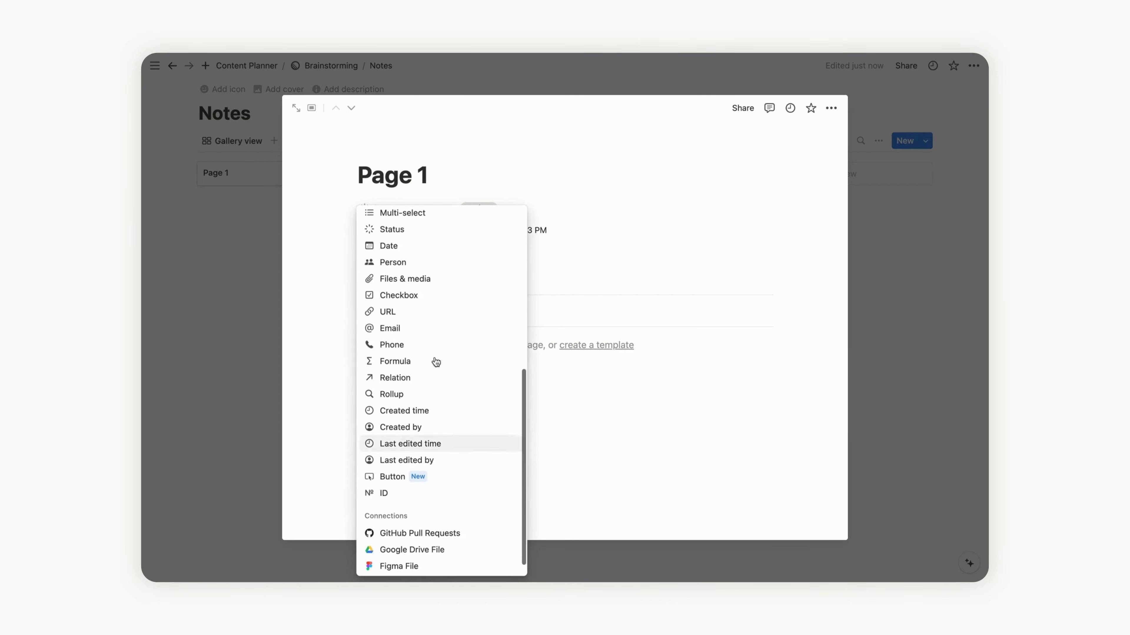
{"action": "left_click", "coordinate": [419, 300]}
{"action": "type", "text": "f"}
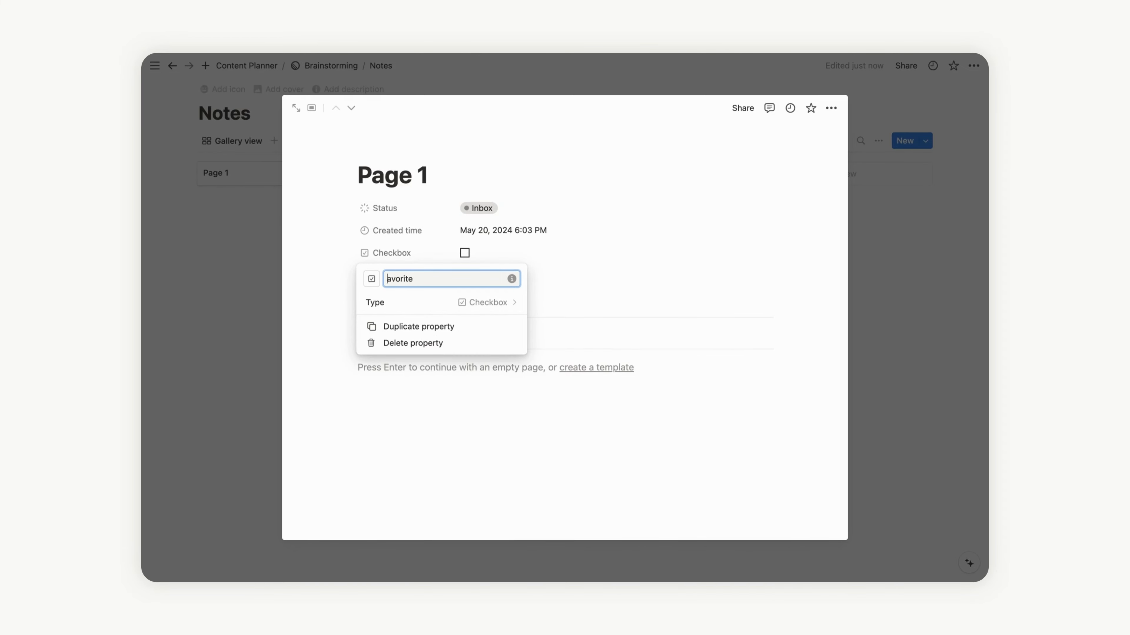
{"action": "type", "text": "F"}
{"action": "left_click", "coordinate": [572, 254]}
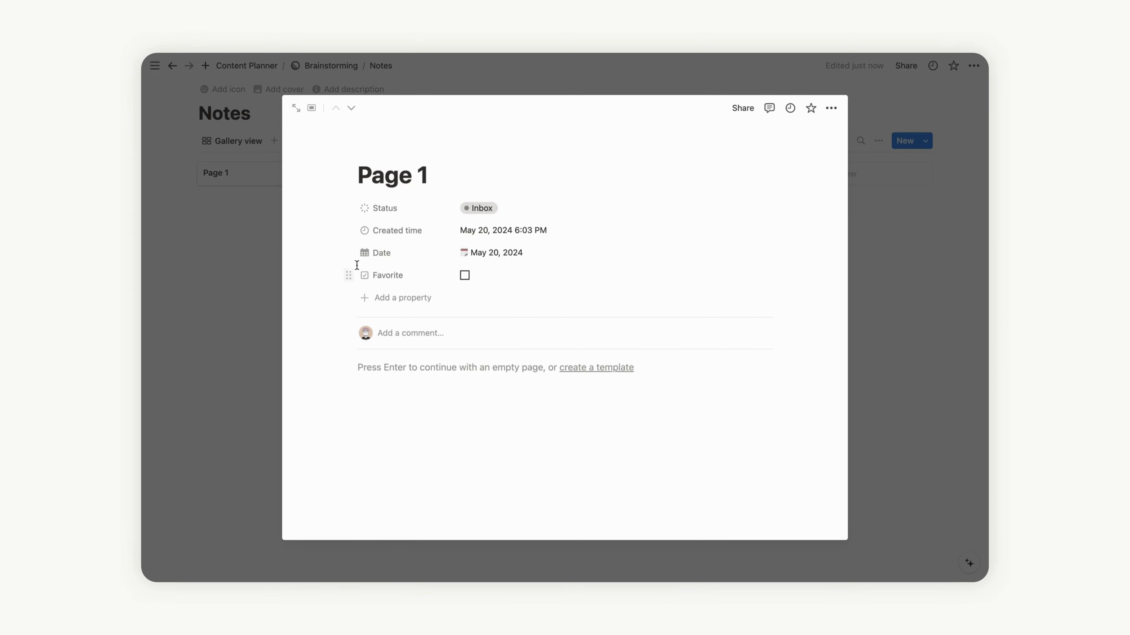
Step: Set the visibility of the Date and Created time properties to Always hide and collapse the hidden properties
{"action": "left_click", "coordinate": [350, 254]}
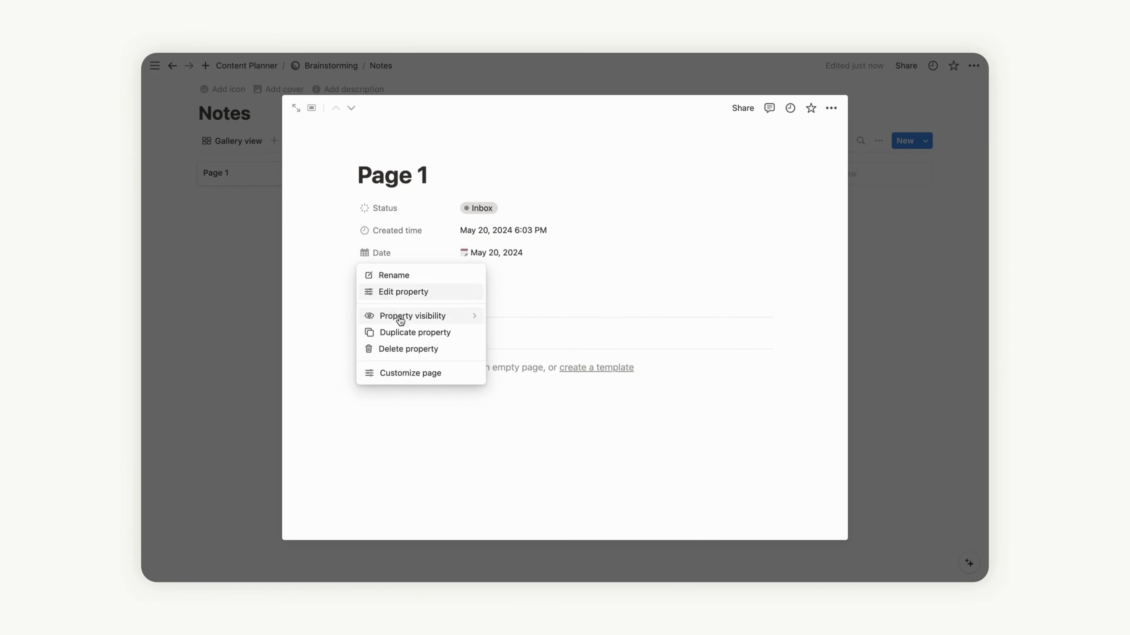
{"action": "mouse_move", "coordinate": [412, 319]}
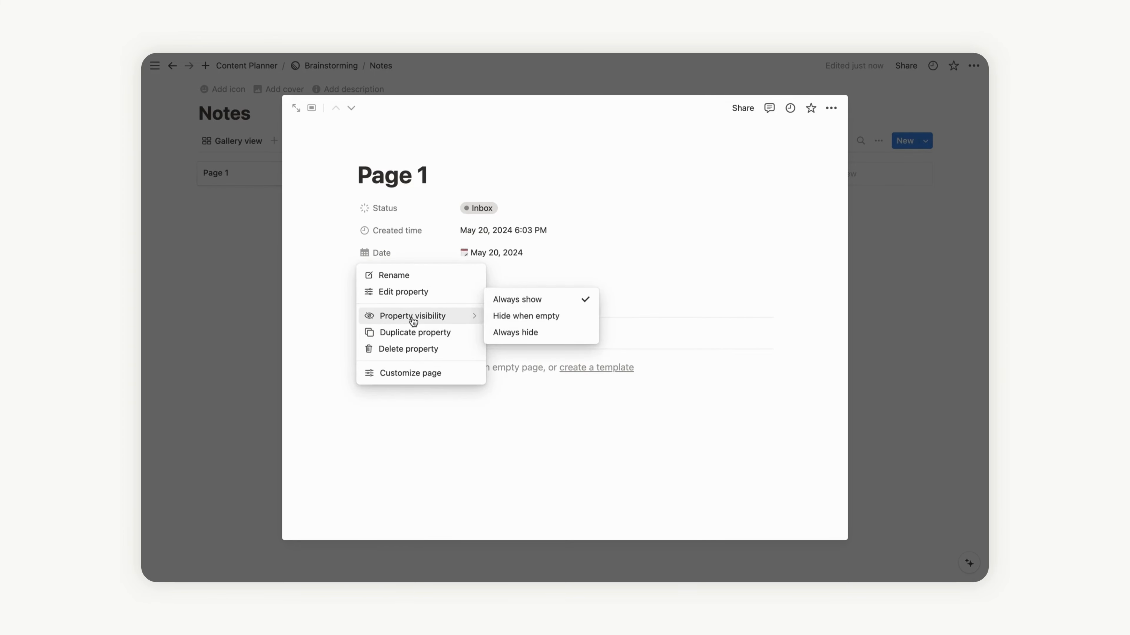
{"action": "left_click", "coordinate": [530, 333]}
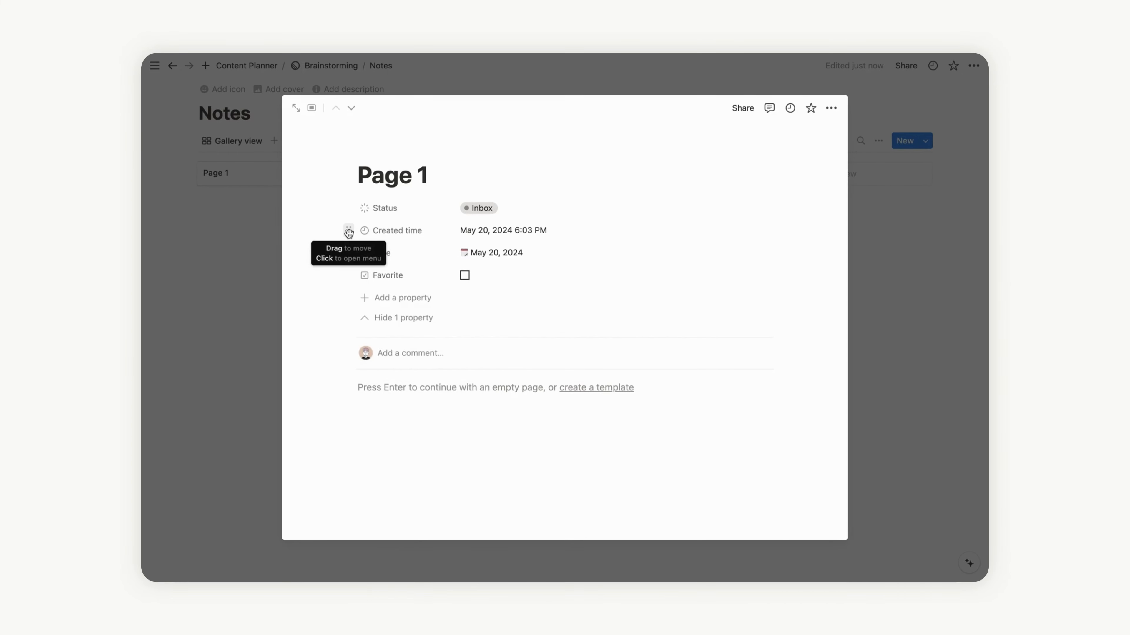
{"action": "left_click", "coordinate": [349, 232]}
{"action": "mouse_move", "coordinate": [440, 295]}
{"action": "left_click", "coordinate": [519, 302]}
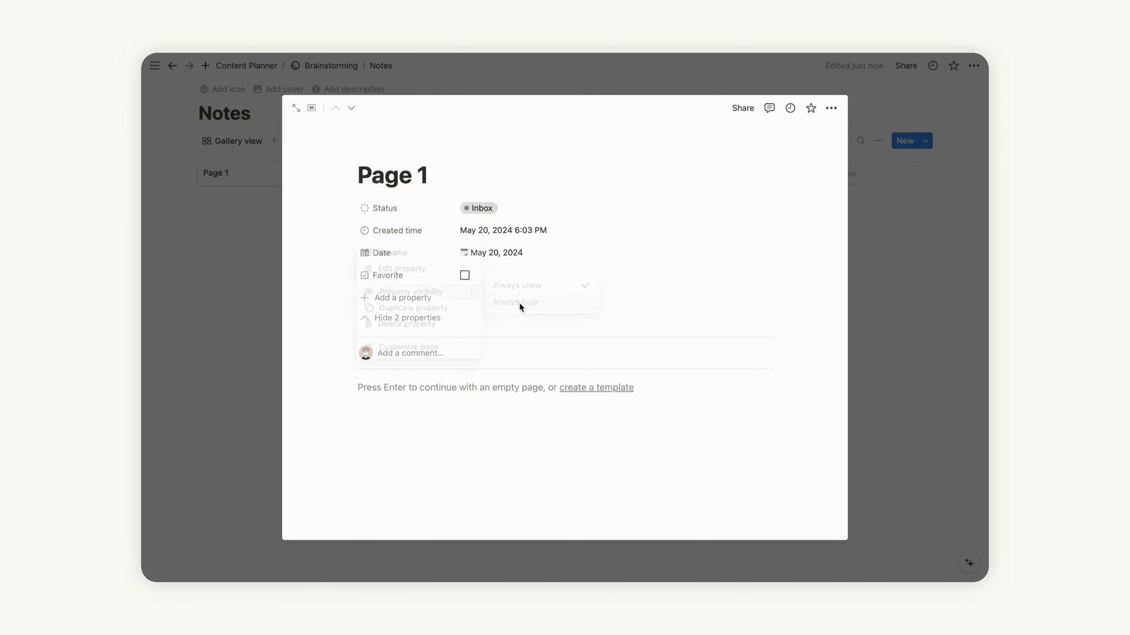
{"action": "left_click", "coordinate": [396, 316]}
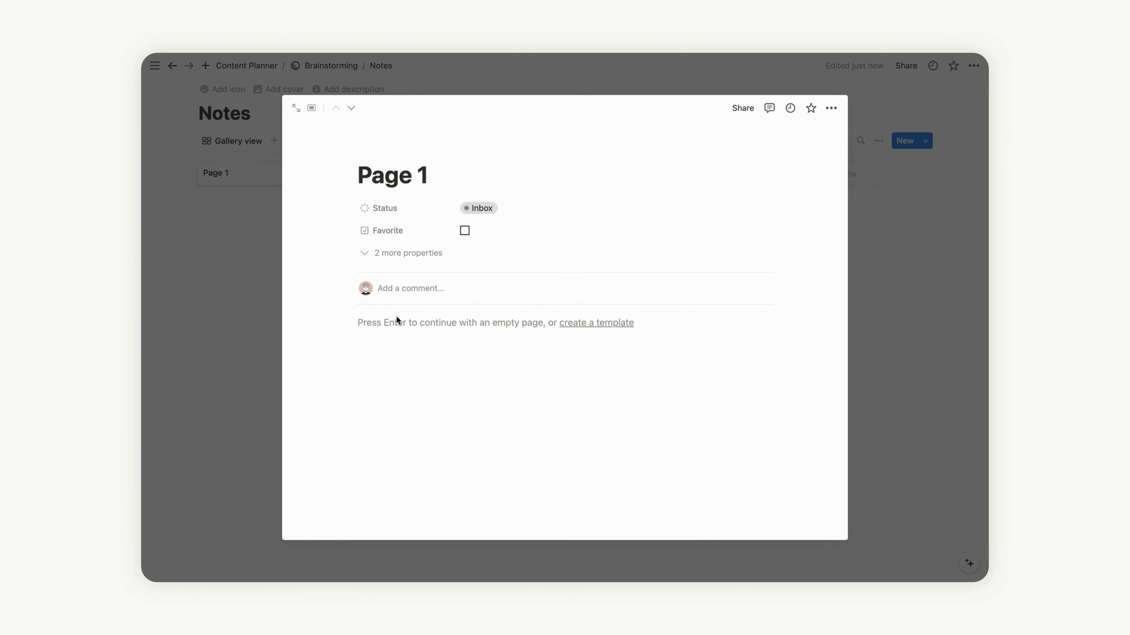
Step: Create a new page template containing a callout with the lines-and-pencil icon and a divider below it
{"action": "left_click", "coordinate": [578, 323]}
{"action": "left_click", "coordinate": [410, 357]}
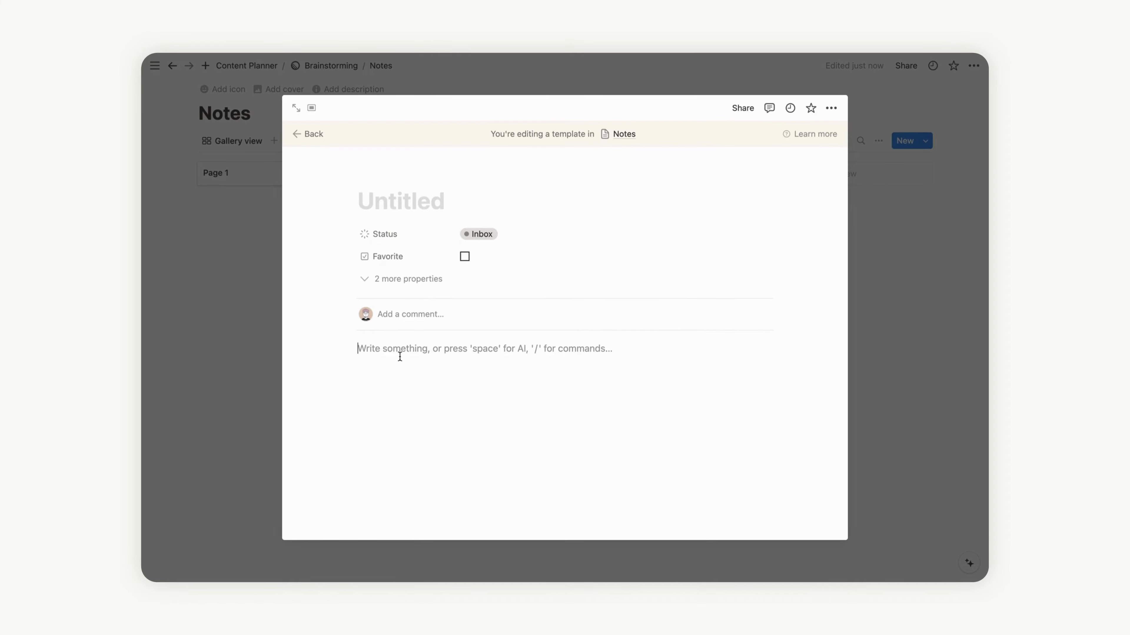
{"action": "type", "text": "/ca"}
{"action": "left_click", "coordinate": [434, 385]}
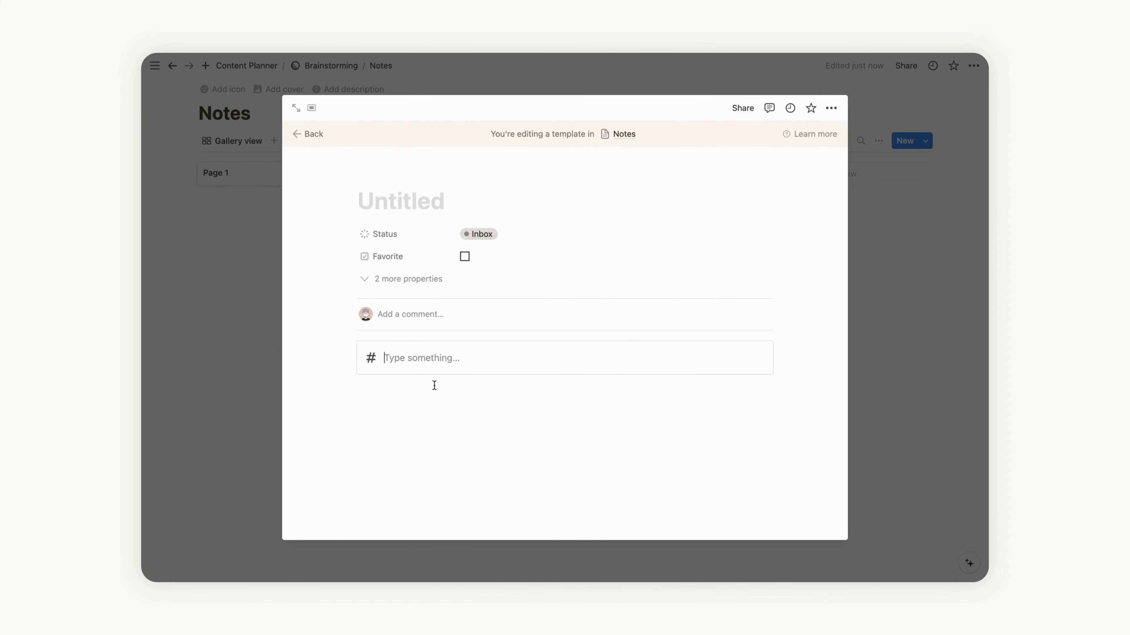
{"action": "left_click", "coordinate": [371, 358]}
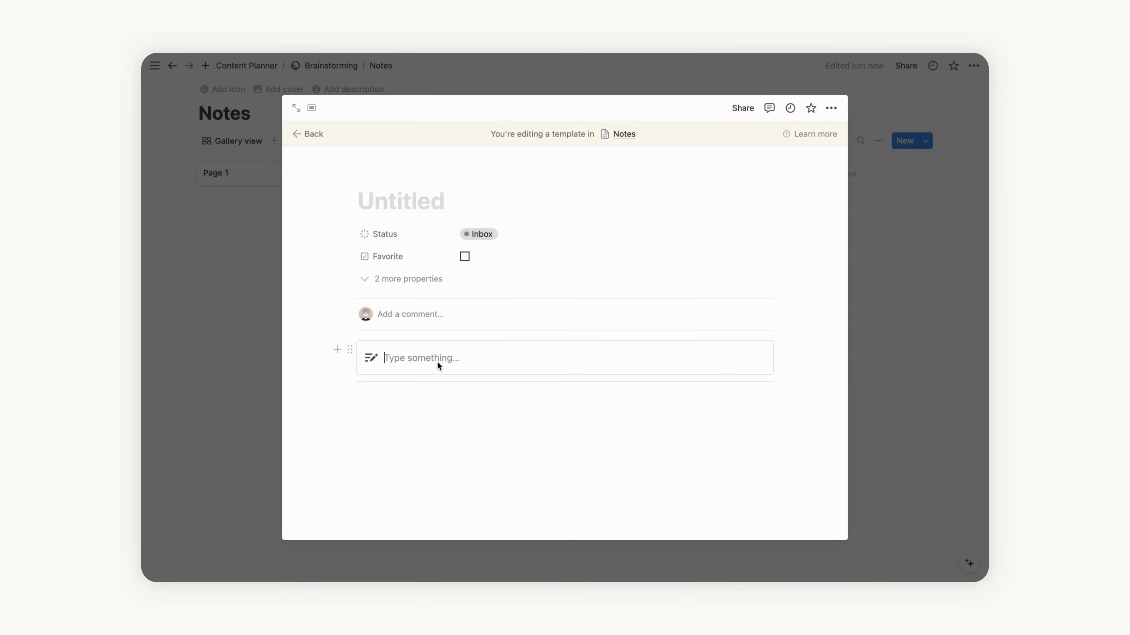
Step: Title the template "New note" and give it the same lines-and-pencil icon as its callout
{"action": "type", "text": "New "}
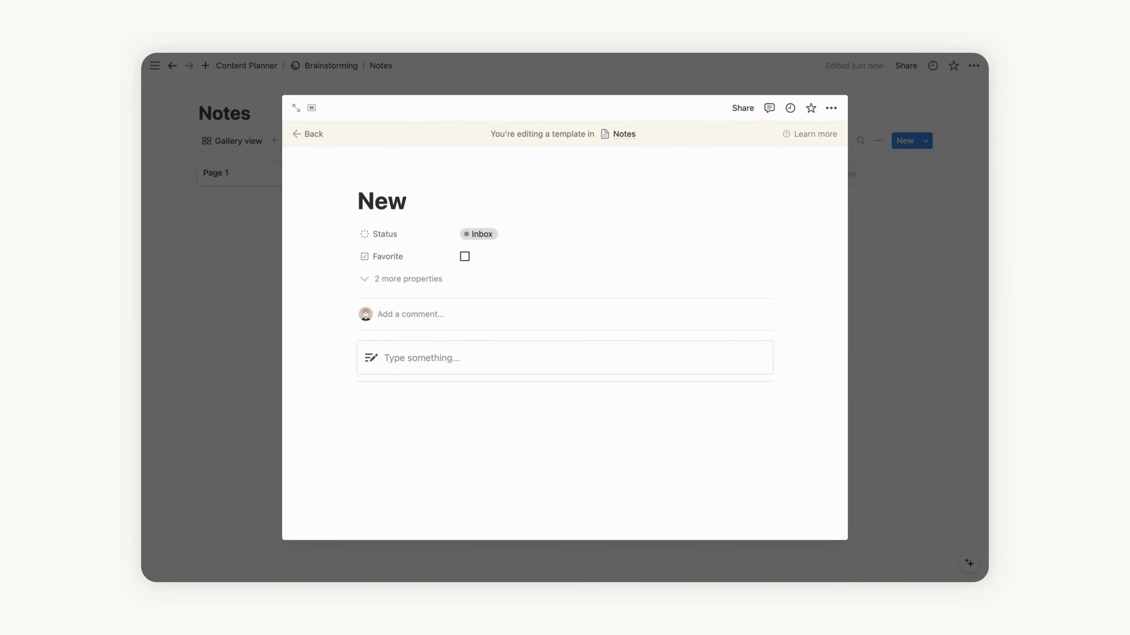
{"action": "type", "text": "noyte"}
{"action": "key", "text": "BackSpace"}
{"action": "key", "text": "BackSpace"}
{"action": "key", "text": "BackSpace"}
{"action": "type", "text": "te"}
{"action": "left_click", "coordinate": [373, 174]}
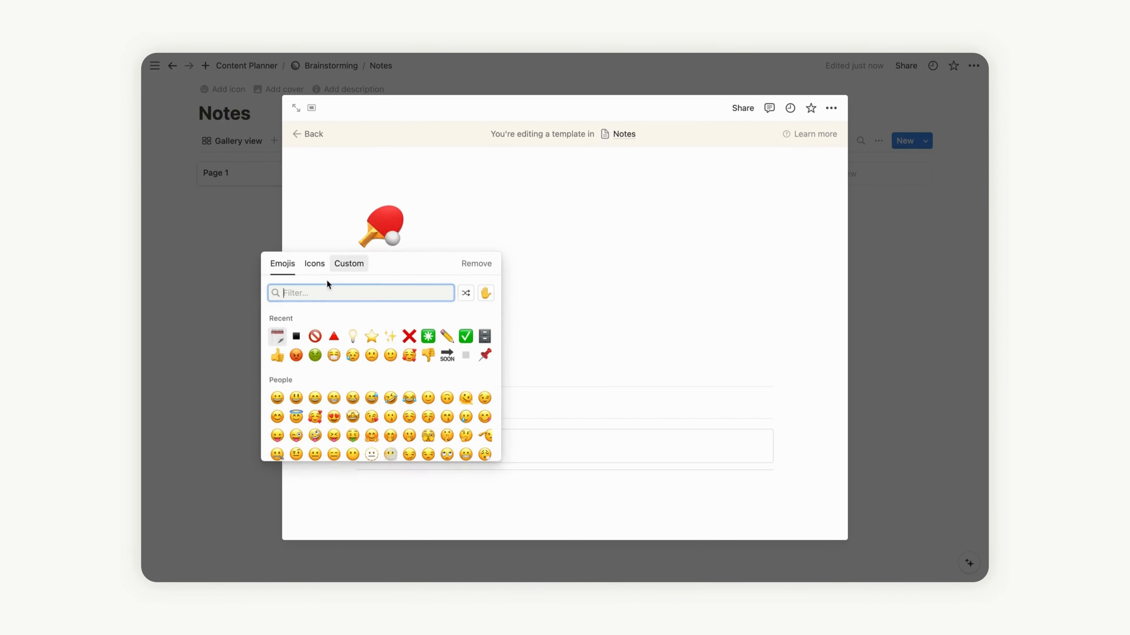
{"action": "left_click", "coordinate": [312, 266]}
{"action": "left_click", "coordinate": [277, 335]}
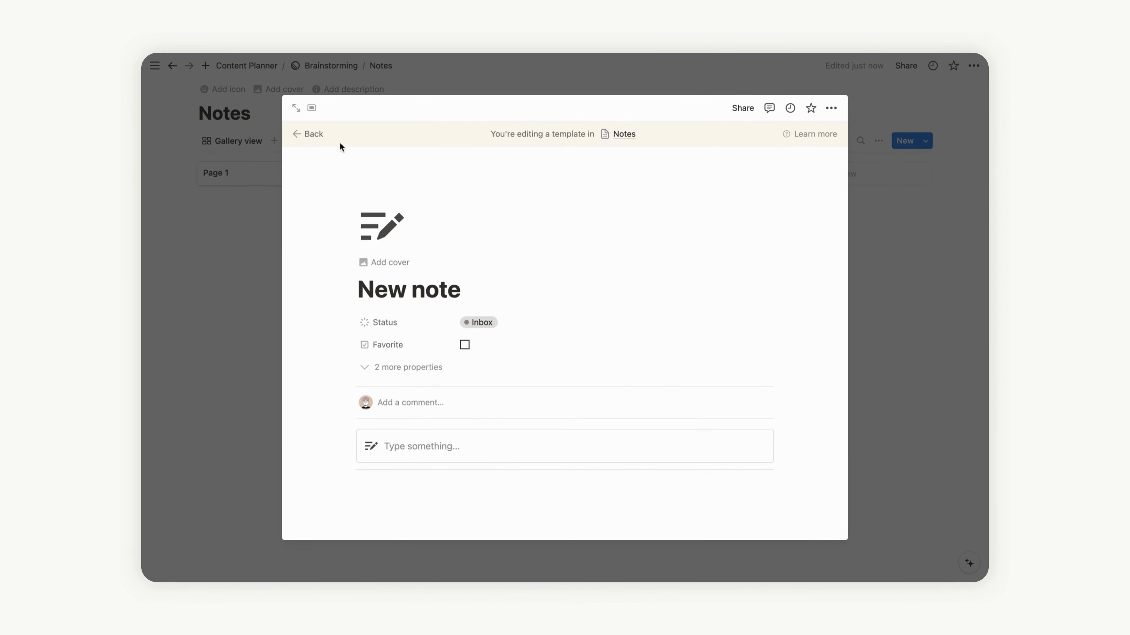
Step: Leave the template editor, apply the New note template to Page 1 and close the page
{"action": "left_click", "coordinate": [313, 139]}
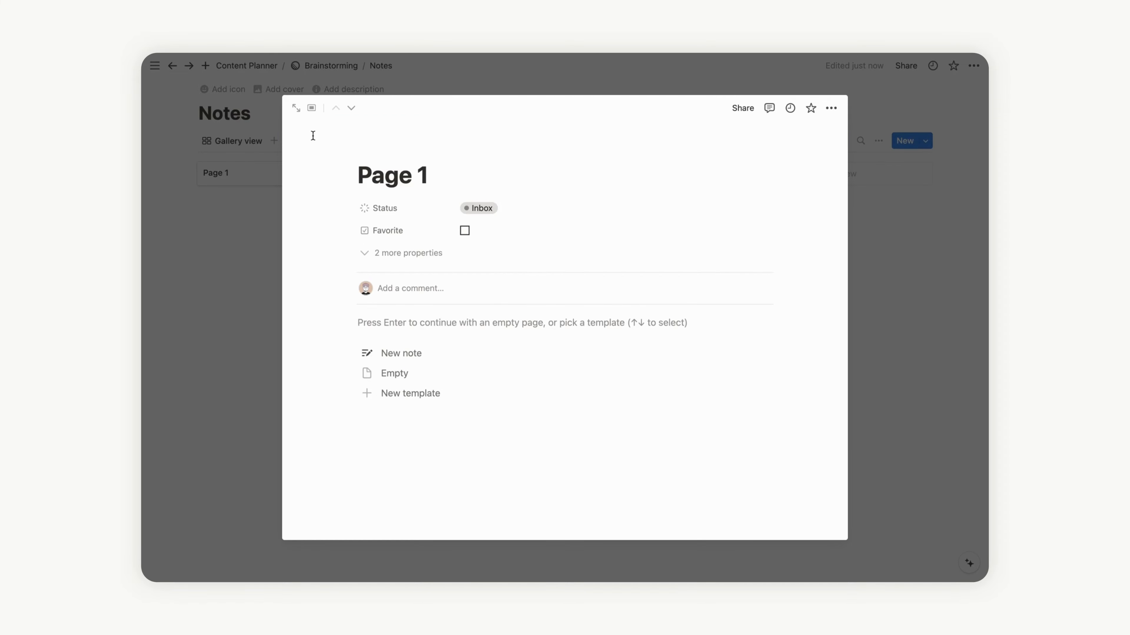
{"action": "left_click", "coordinate": [402, 353]}
{"action": "left_click", "coordinate": [262, 281]}
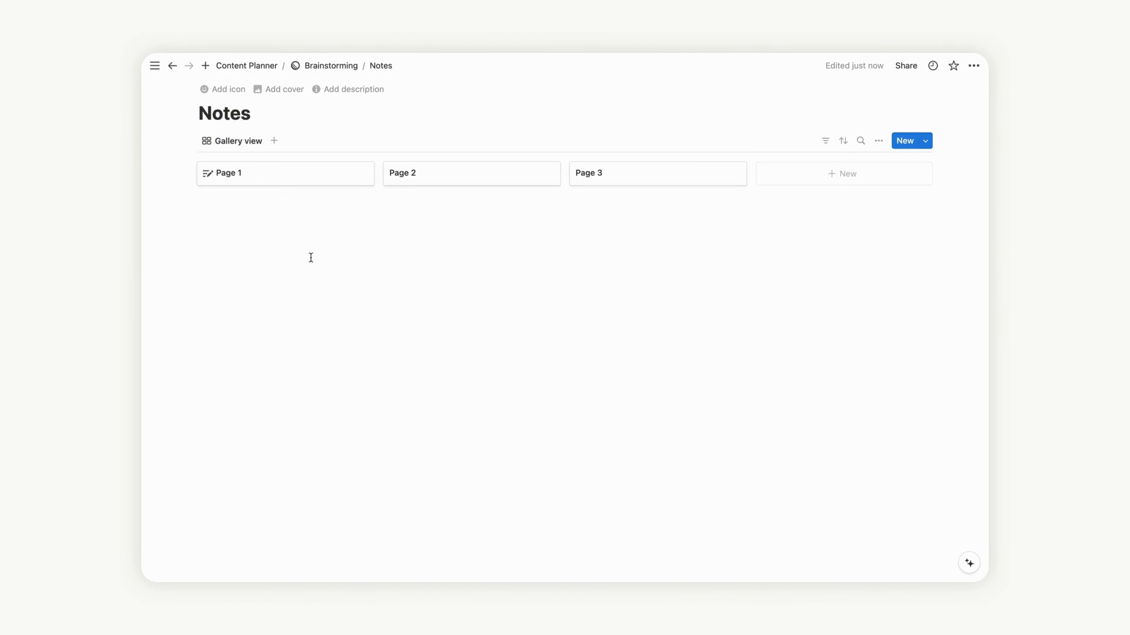
Step: Apply the New note template to Page 2 and set its status to Draft
{"action": "left_click", "coordinate": [429, 181]}
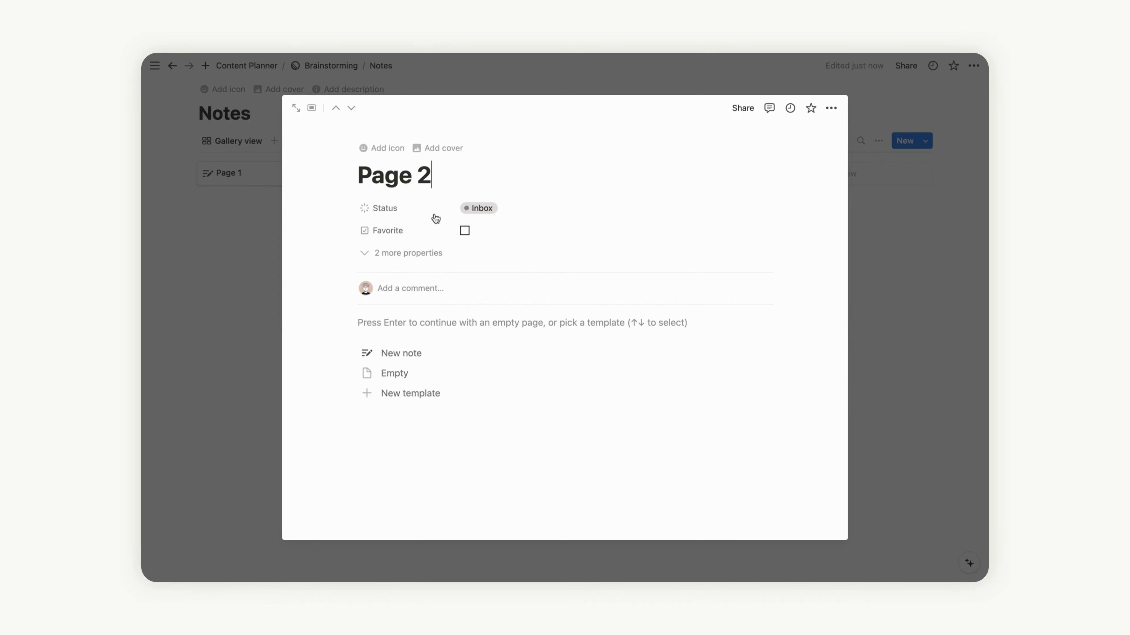
{"action": "left_click", "coordinate": [418, 351]}
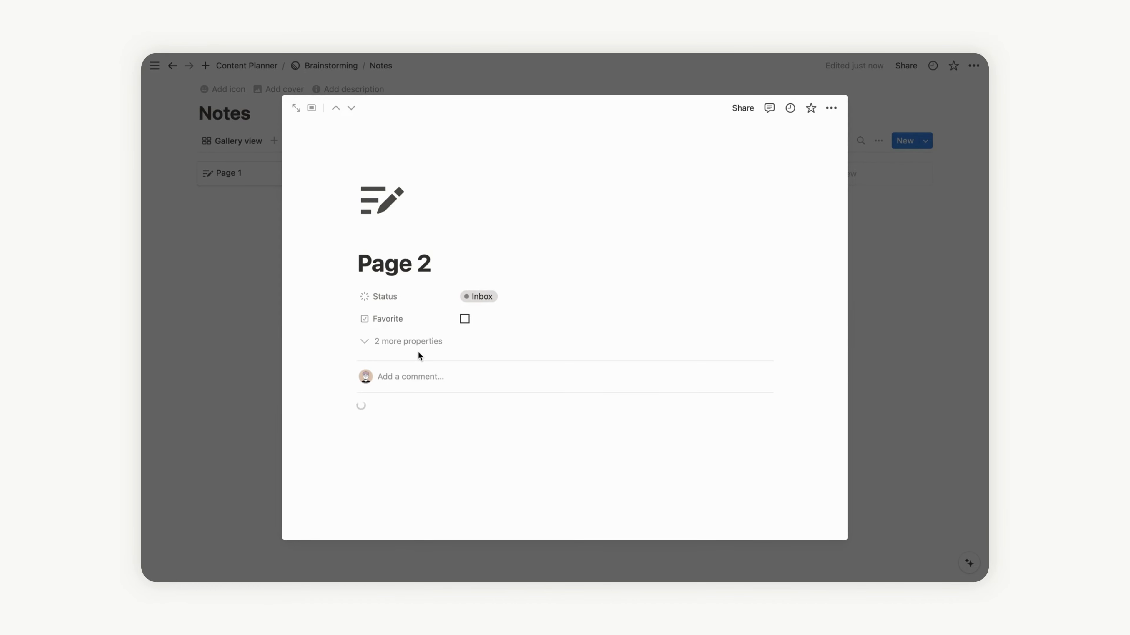
{"action": "left_click", "coordinate": [479, 296]}
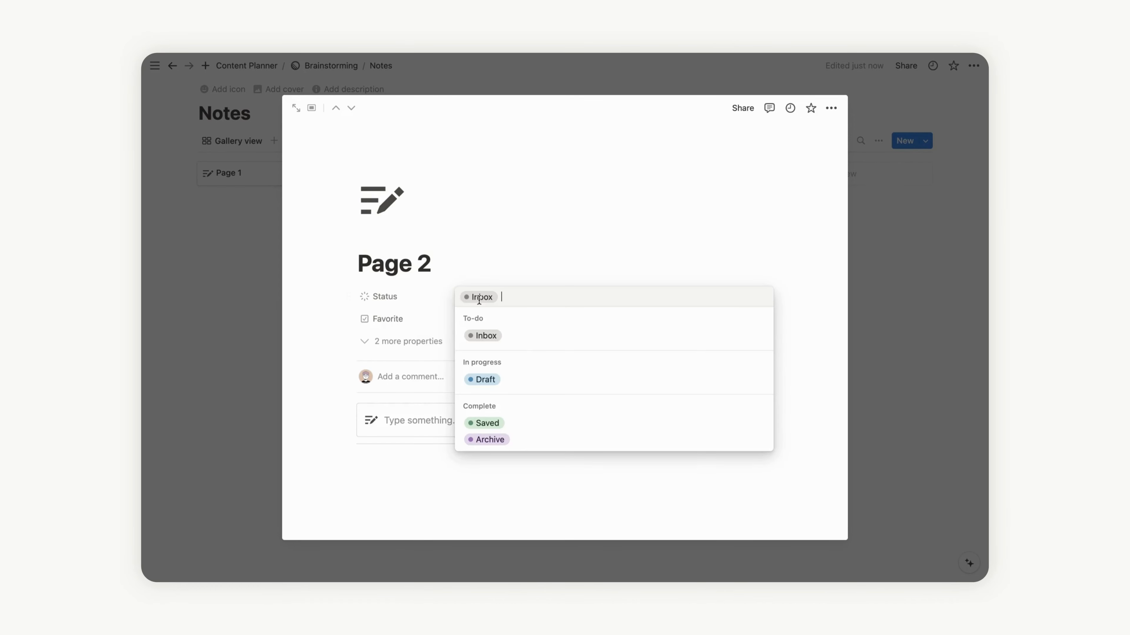
{"action": "left_click", "coordinate": [497, 386]}
{"action": "left_click", "coordinate": [256, 367]}
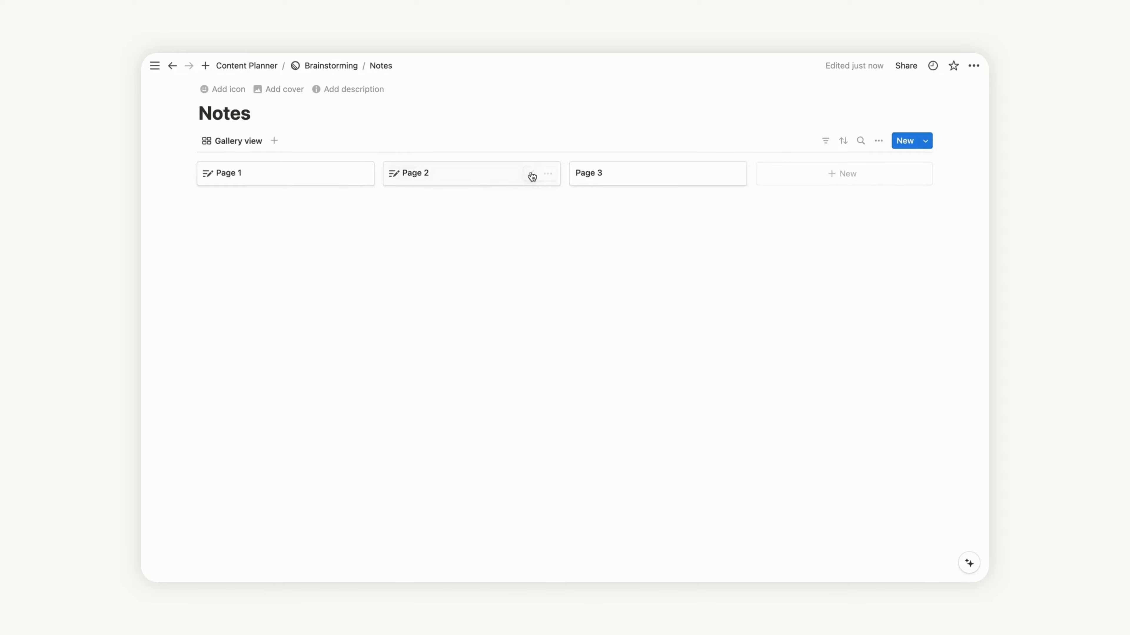
Step: Apply the New note template to Page 3 and set its status to Saved
{"action": "left_click", "coordinate": [610, 181]}
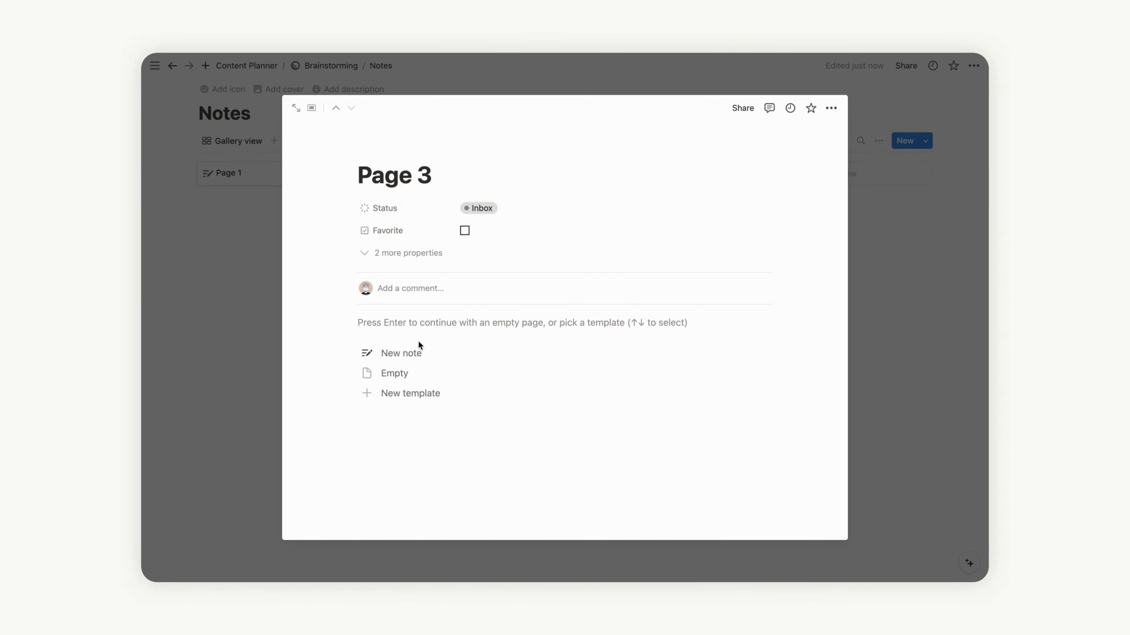
{"action": "left_click", "coordinate": [417, 353]}
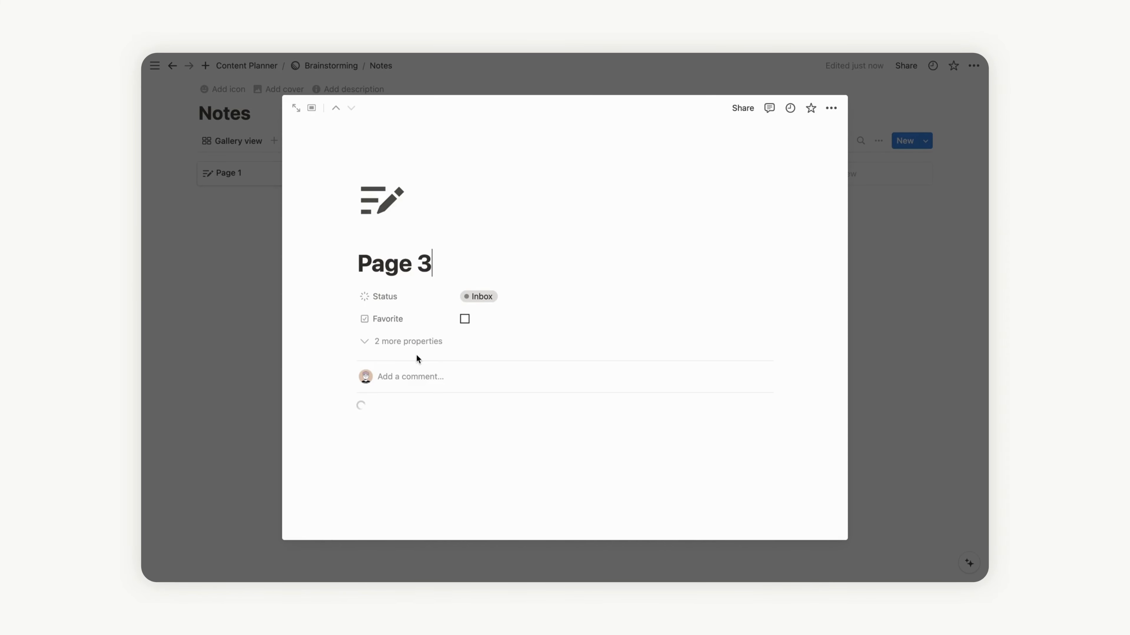
{"action": "left_click", "coordinate": [508, 300]}
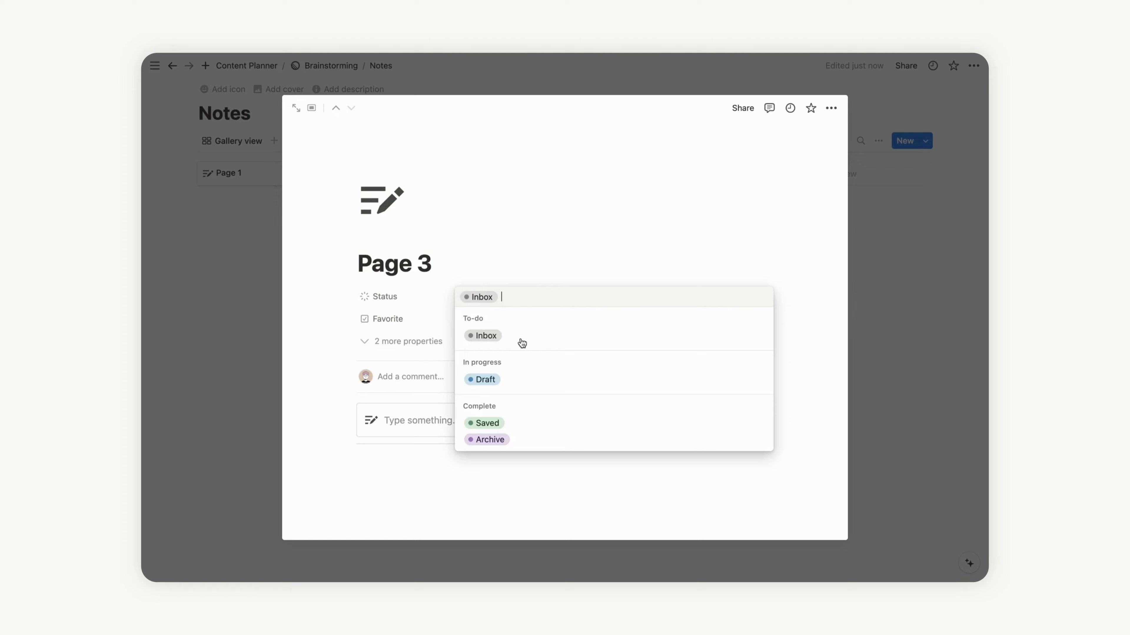
{"action": "left_click", "coordinate": [518, 422]}
{"action": "left_click", "coordinate": [228, 284]}
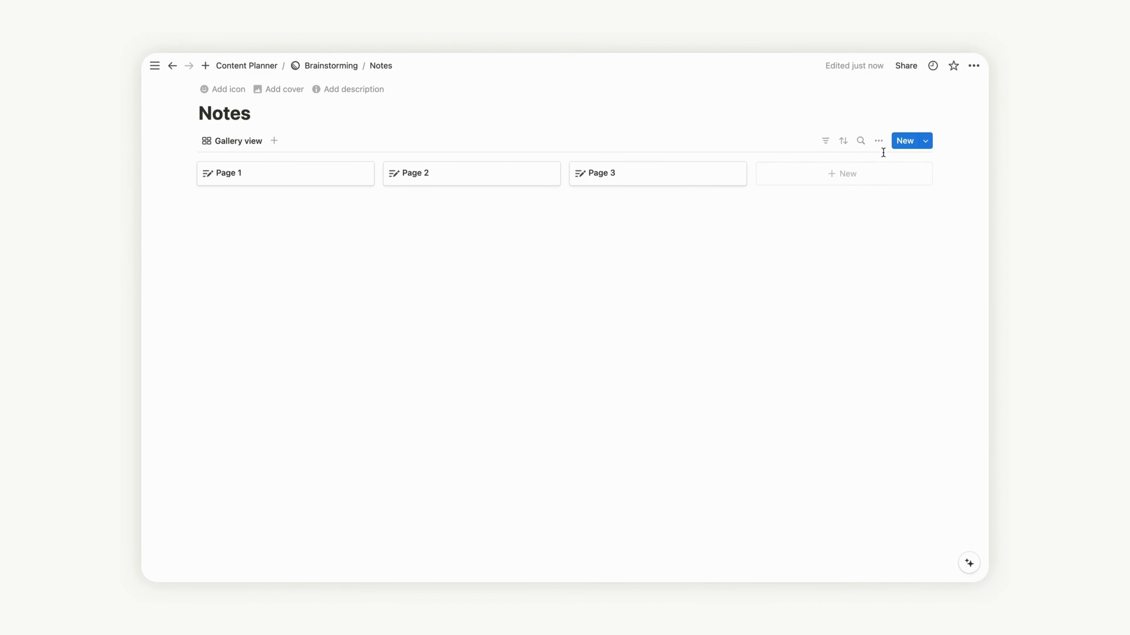
Step: Set the card size of the Notes gallery layout to Small, keeping the card preview at None
{"action": "left_click", "coordinate": [879, 141]}
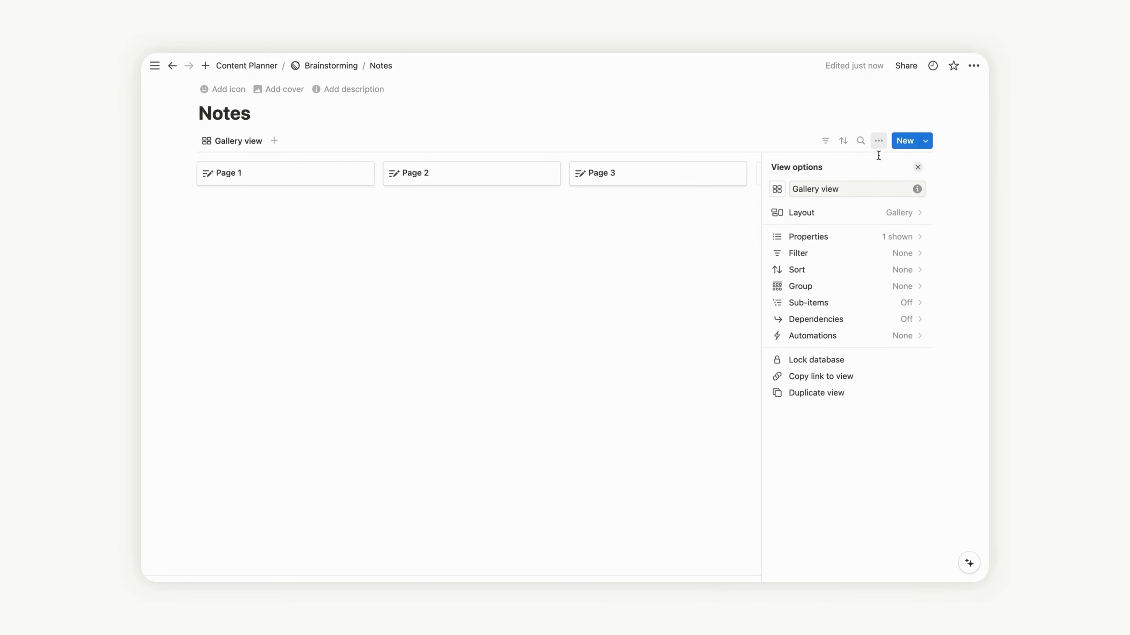
{"action": "left_click", "coordinate": [860, 218]}
{"action": "left_click", "coordinate": [913, 276]}
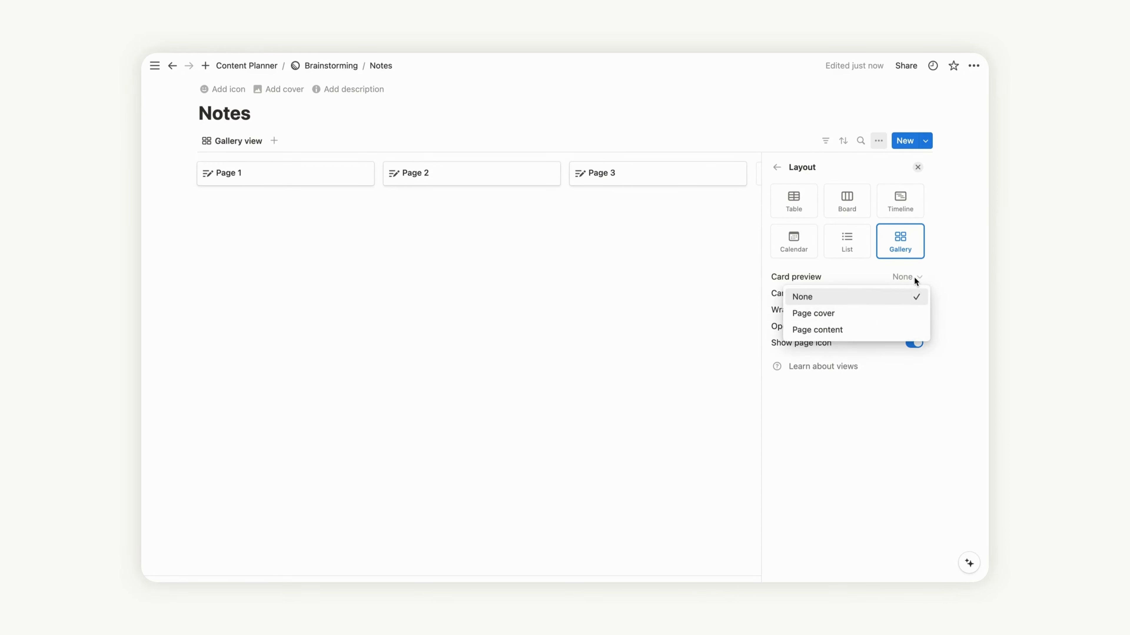
{"action": "left_click", "coordinate": [914, 294]}
{"action": "left_click", "coordinate": [914, 290]}
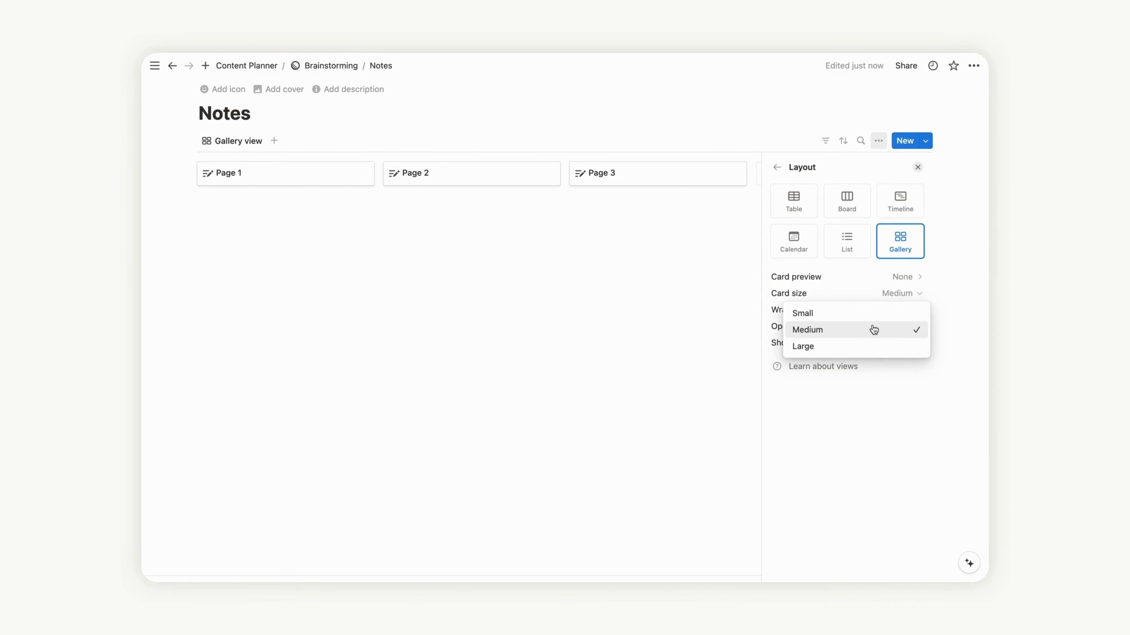
{"action": "left_click", "coordinate": [867, 313]}
{"action": "left_click", "coordinate": [777, 166]}
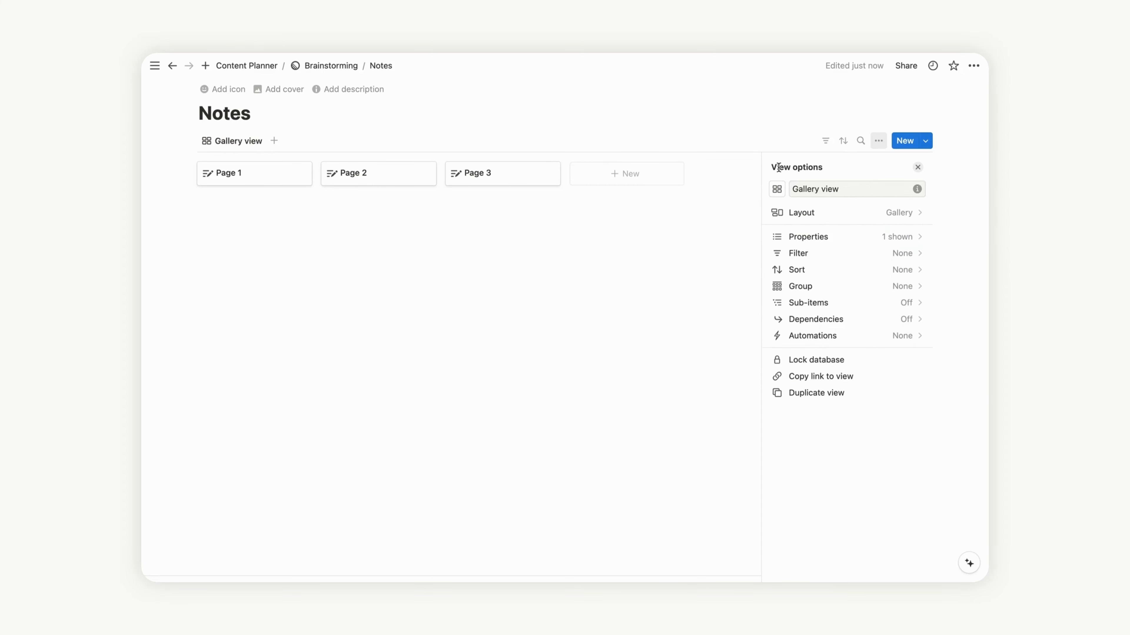
Step: Show the Date and Status properties on the gallery cards and close the view options
{"action": "left_click", "coordinate": [806, 237]}
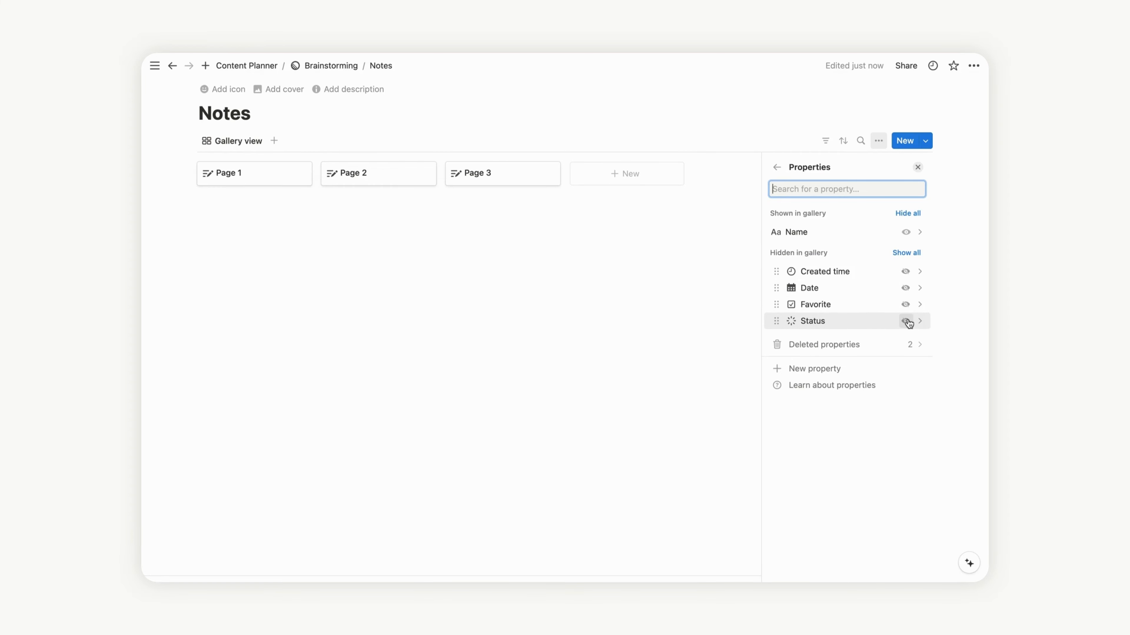
{"action": "left_click", "coordinate": [905, 288]}
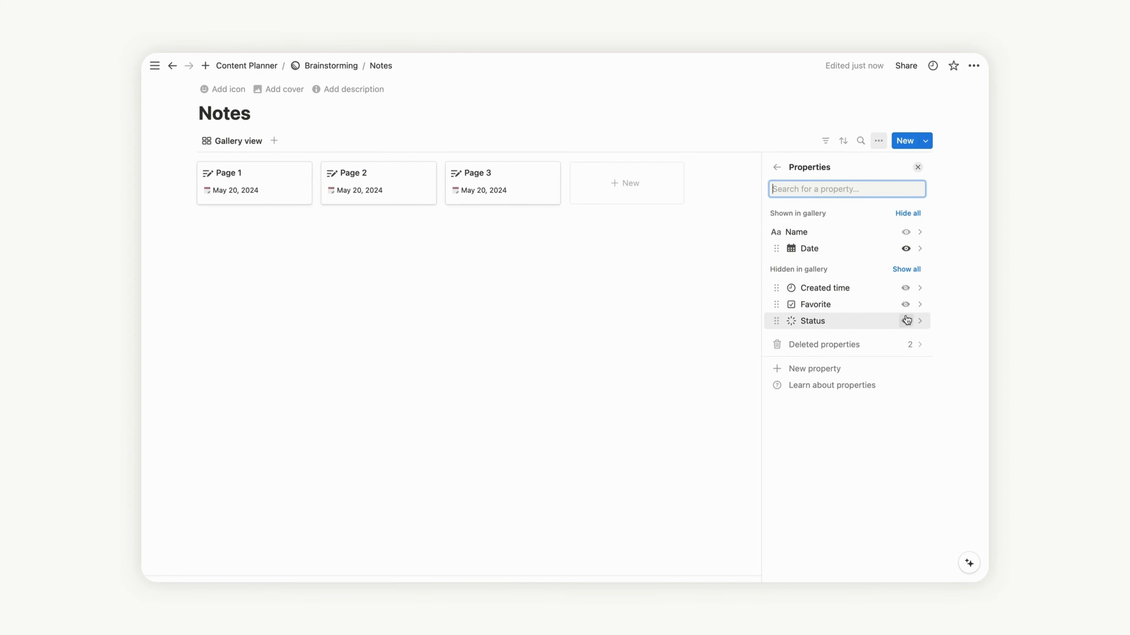
{"action": "left_click", "coordinate": [906, 321]}
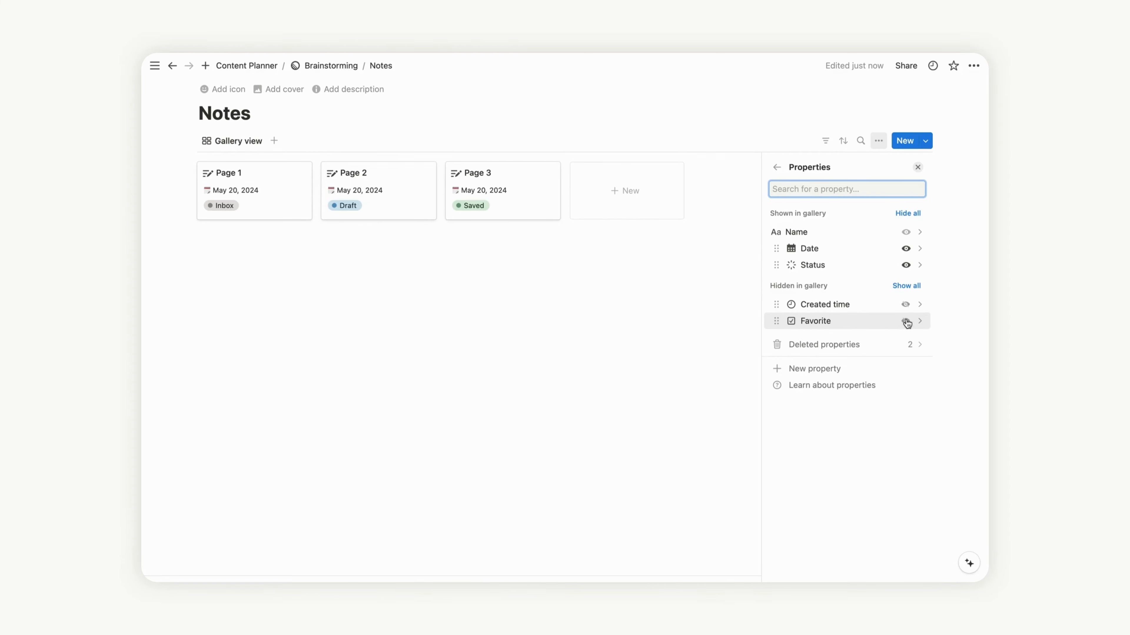
{"action": "left_click", "coordinate": [918, 169]}
Step: Sort the gallery by Created time in descending order and collapse the sort and filter bar
{"action": "left_click", "coordinate": [843, 141]}
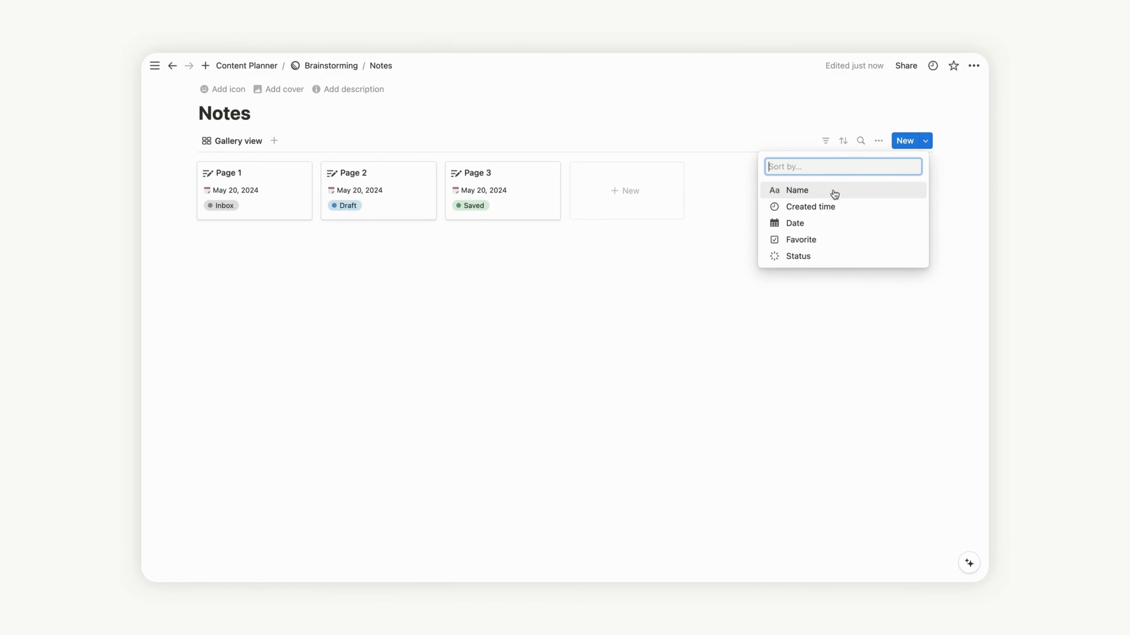
{"action": "left_click", "coordinate": [832, 207]}
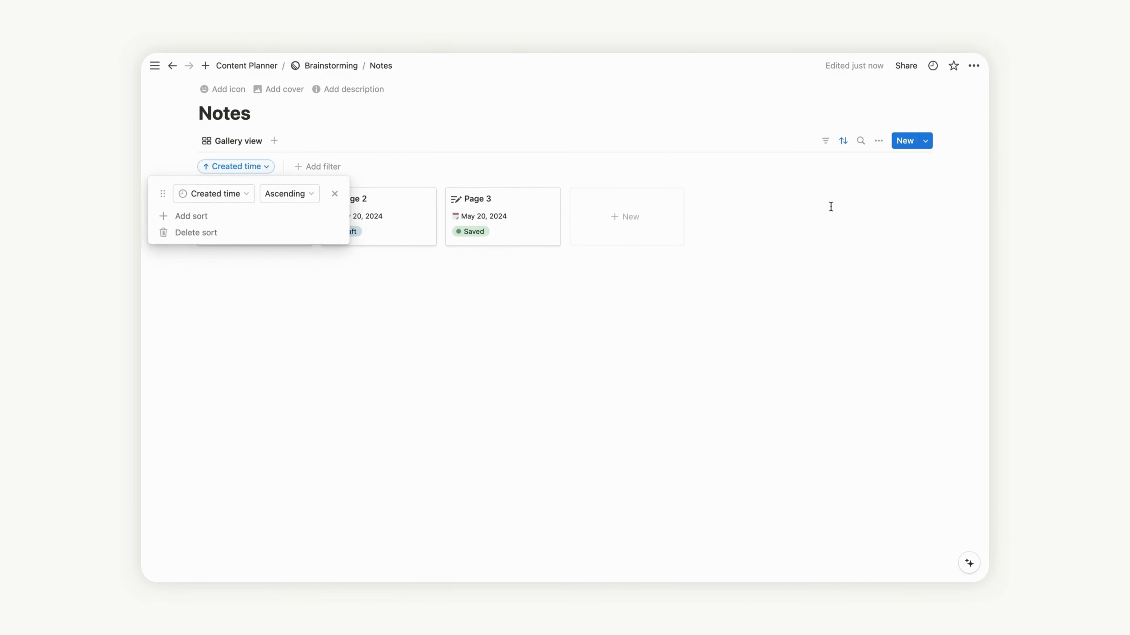
{"action": "left_click", "coordinate": [297, 196]}
{"action": "left_click", "coordinate": [292, 231]}
{"action": "left_click", "coordinate": [843, 149]}
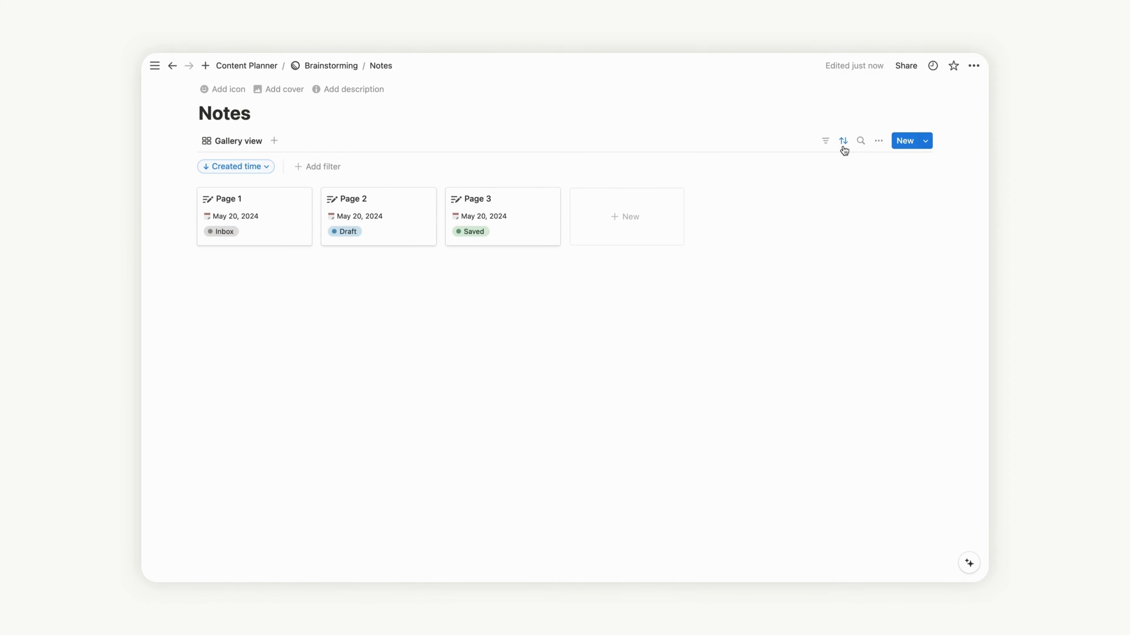
{"action": "left_click", "coordinate": [844, 143]}
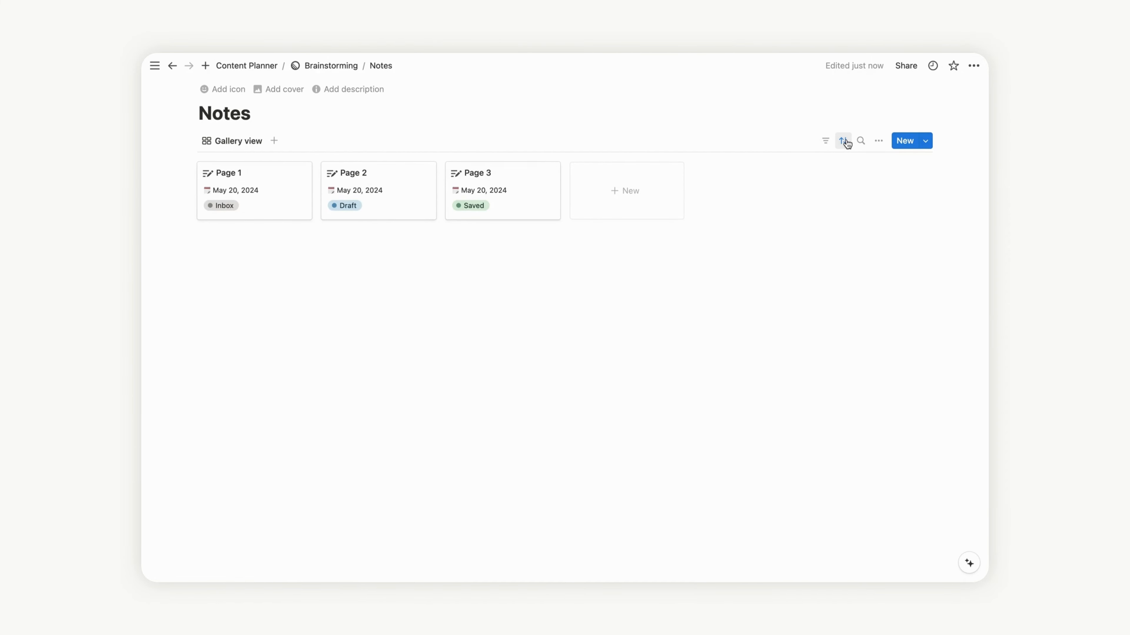
Step: Rename the gallery view to INBOX and give it the inbox tray icon found by searching for "mail"
{"action": "left_click", "coordinate": [237, 142]}
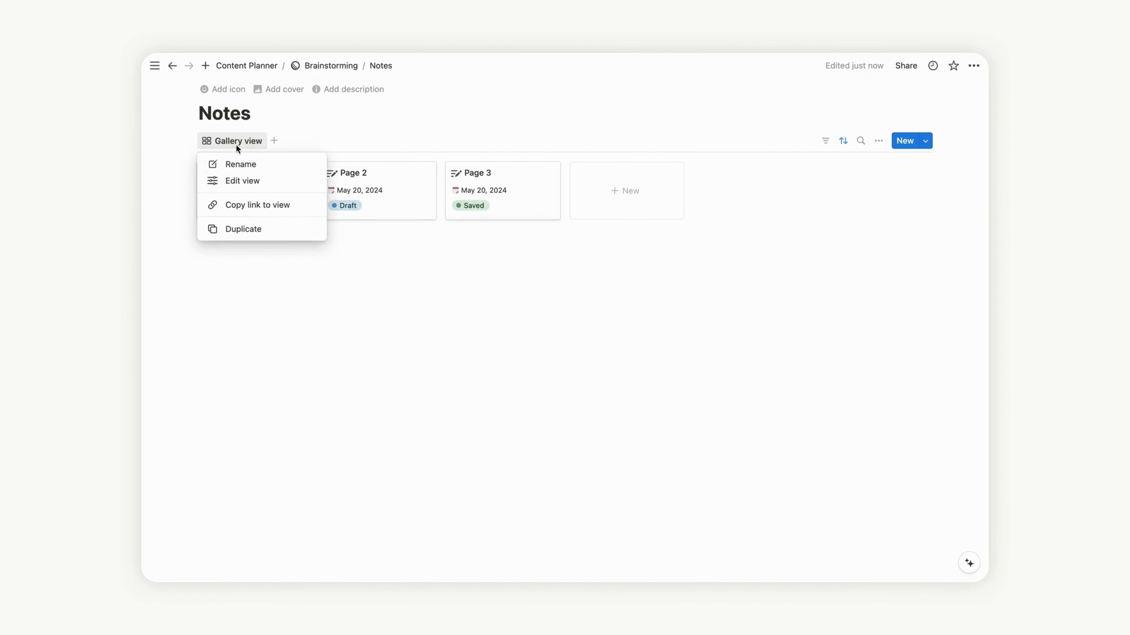
{"action": "left_click", "coordinate": [239, 165]}
{"action": "type", "text": "INBO"}
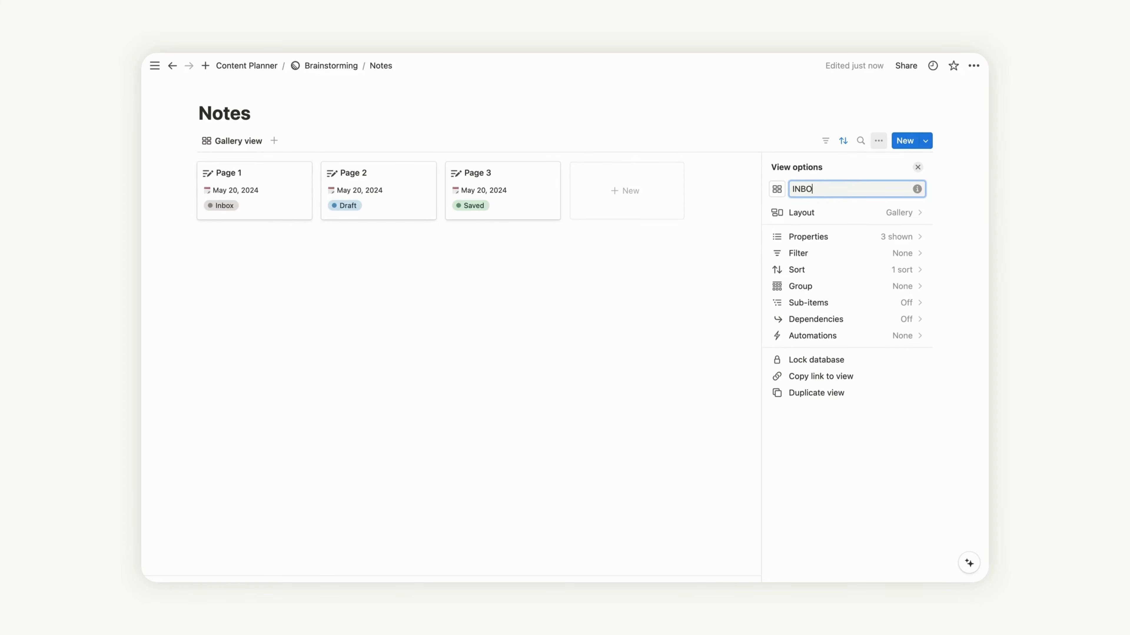
{"action": "type", "text": "X"}
{"action": "left_click", "coordinate": [784, 189]}
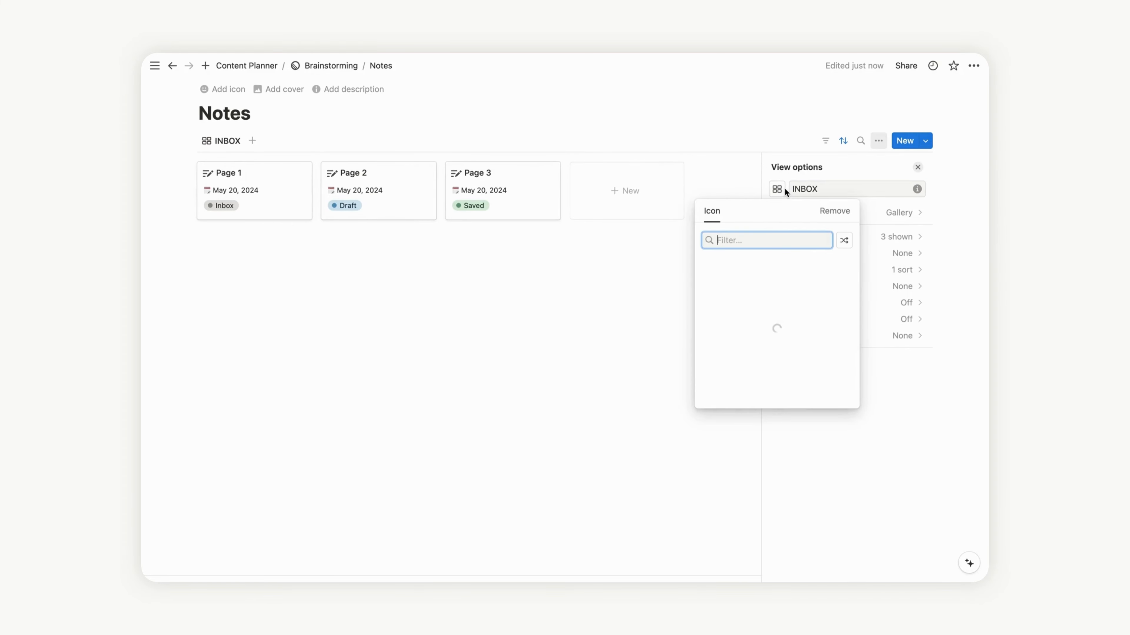
{"action": "type", "text": "mail"}
{"action": "left_click", "coordinate": [824, 268]}
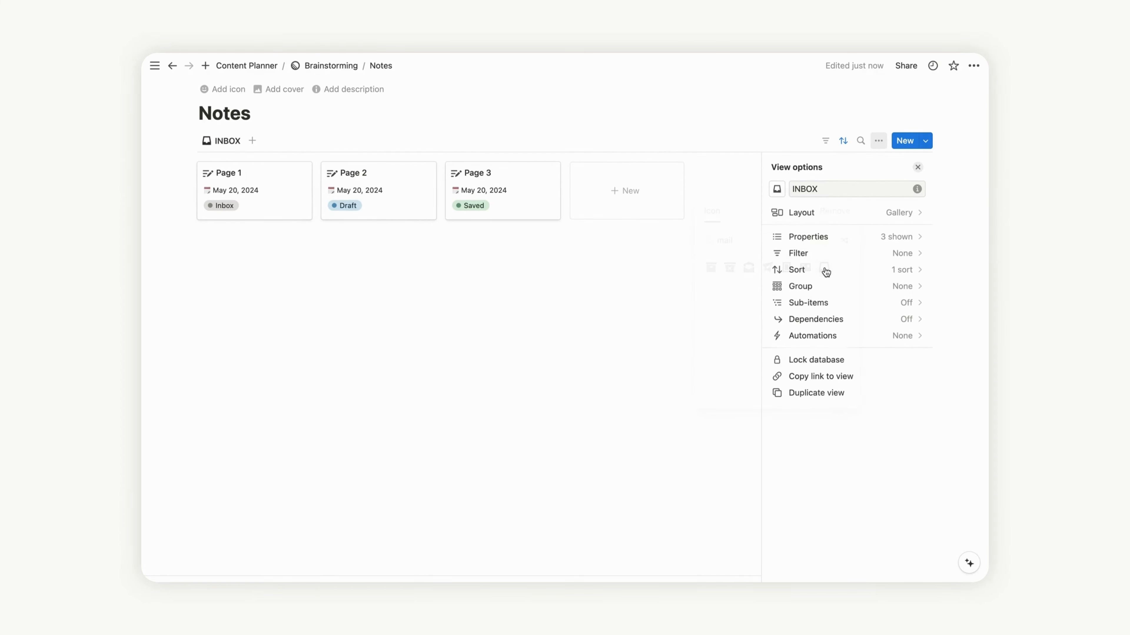
{"action": "key", "text": "Escape"}
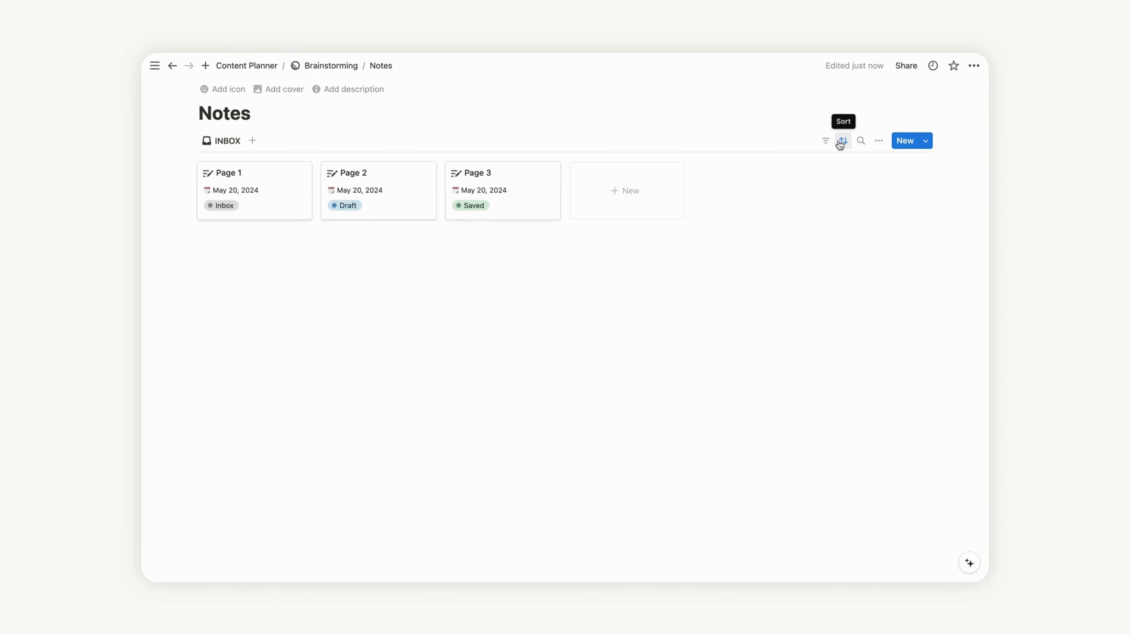
{"action": "left_click", "coordinate": [840, 143]}
{"action": "left_click", "coordinate": [722, 140]}
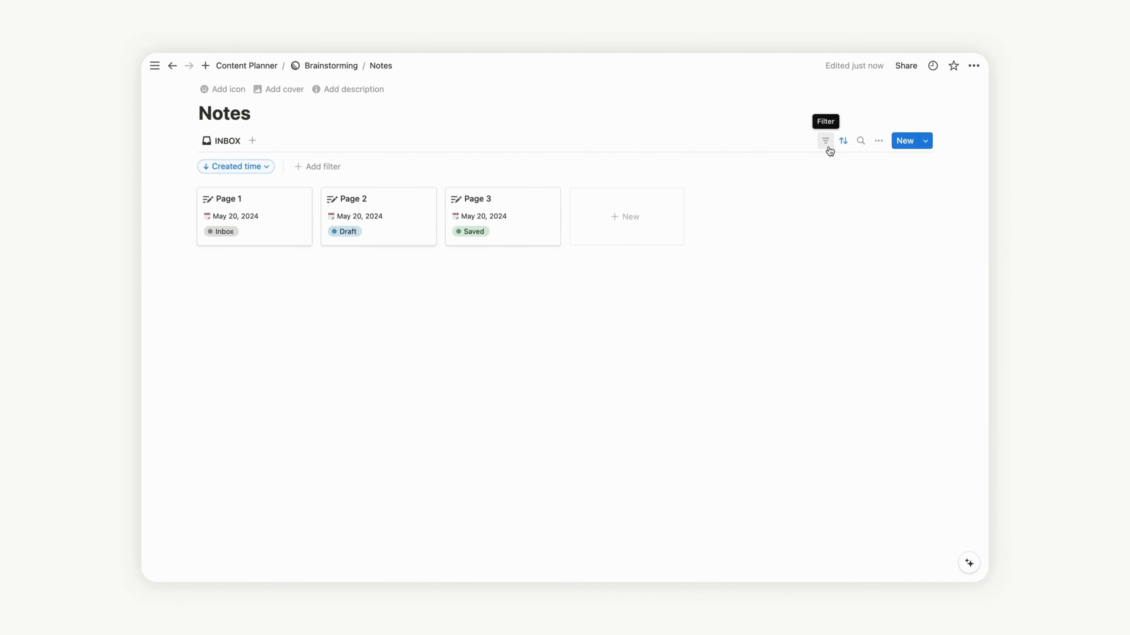
{"action": "left_click", "coordinate": [220, 143]}
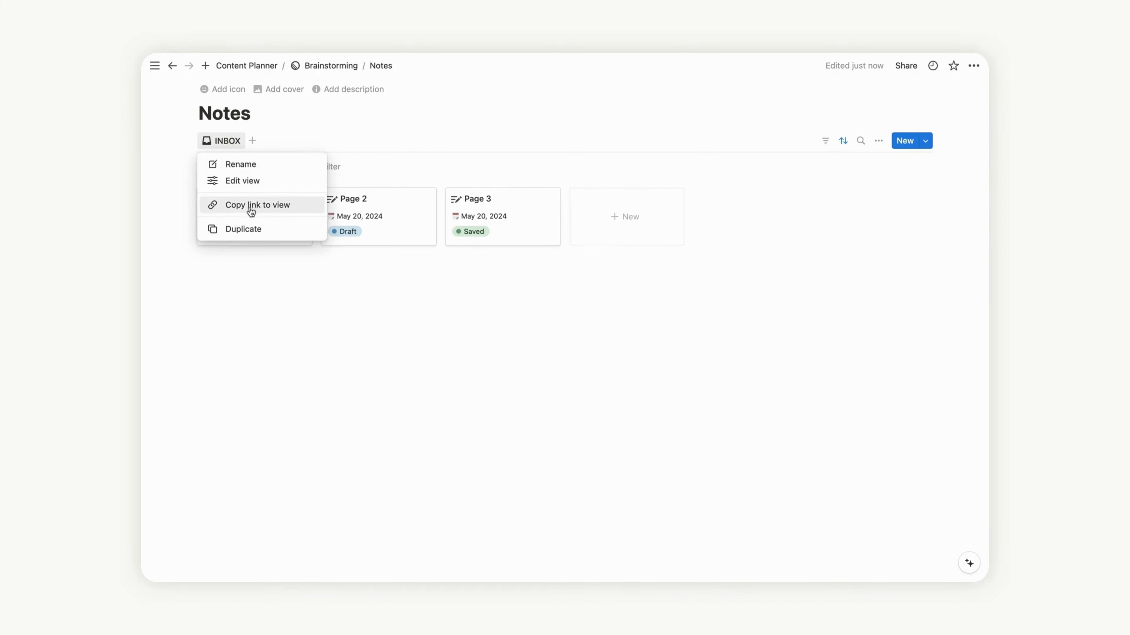
{"action": "left_click", "coordinate": [251, 205]}
{"action": "left_click", "coordinate": [842, 141]}
Step: Duplicate the INBOX view, name the copy ALL and give it the magnifying glass icon
{"action": "left_click", "coordinate": [224, 143]}
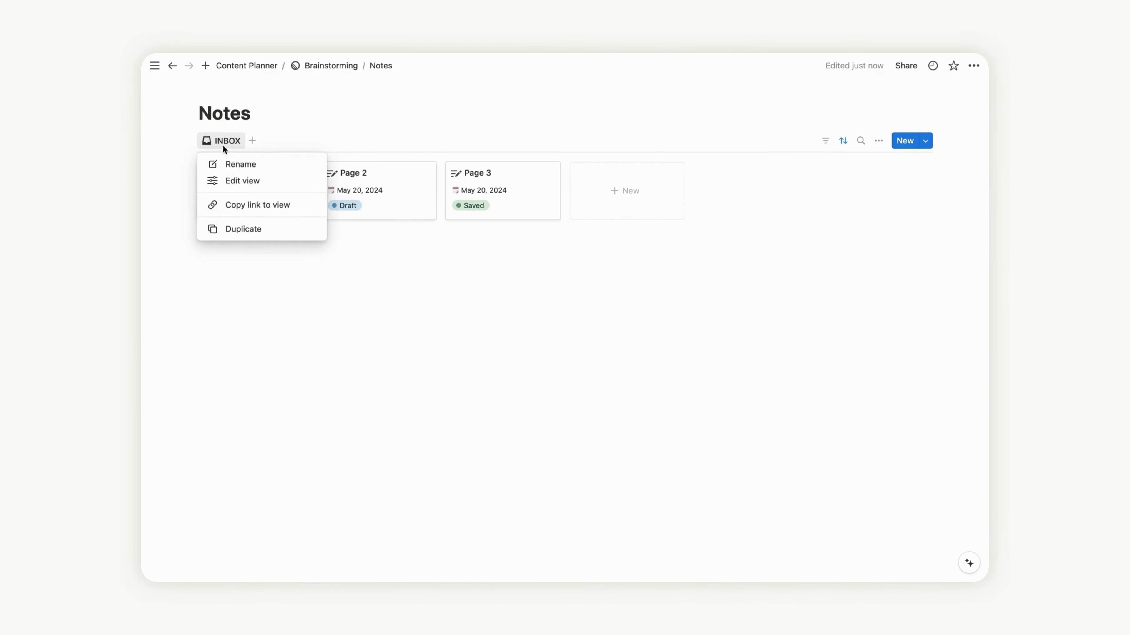
{"action": "left_click", "coordinate": [245, 230]}
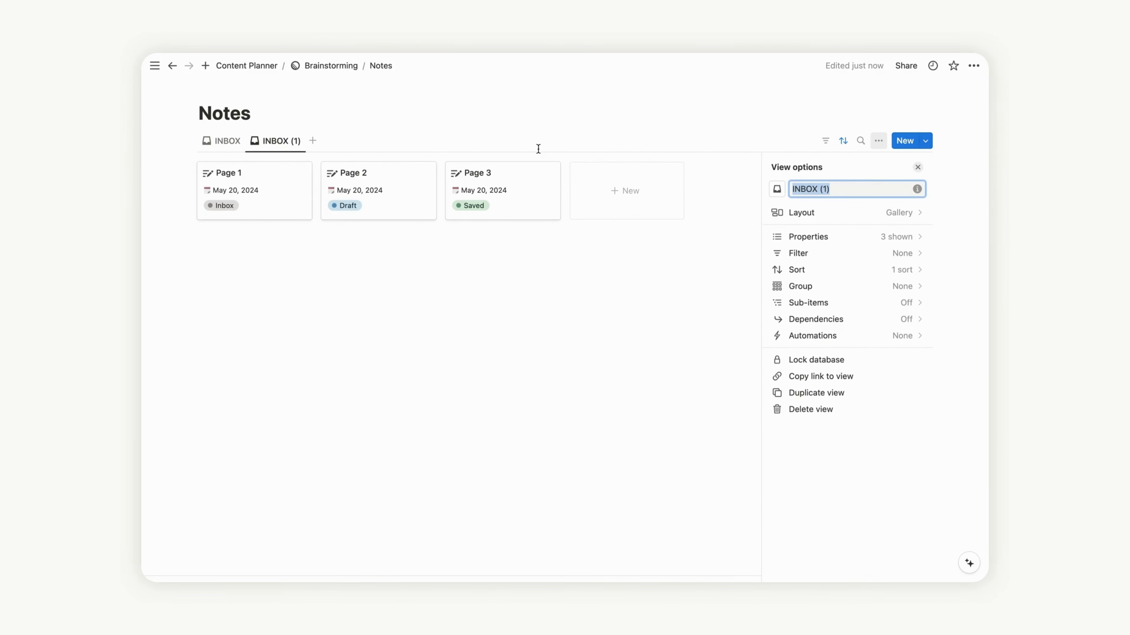
{"action": "type", "text": "ALL"}
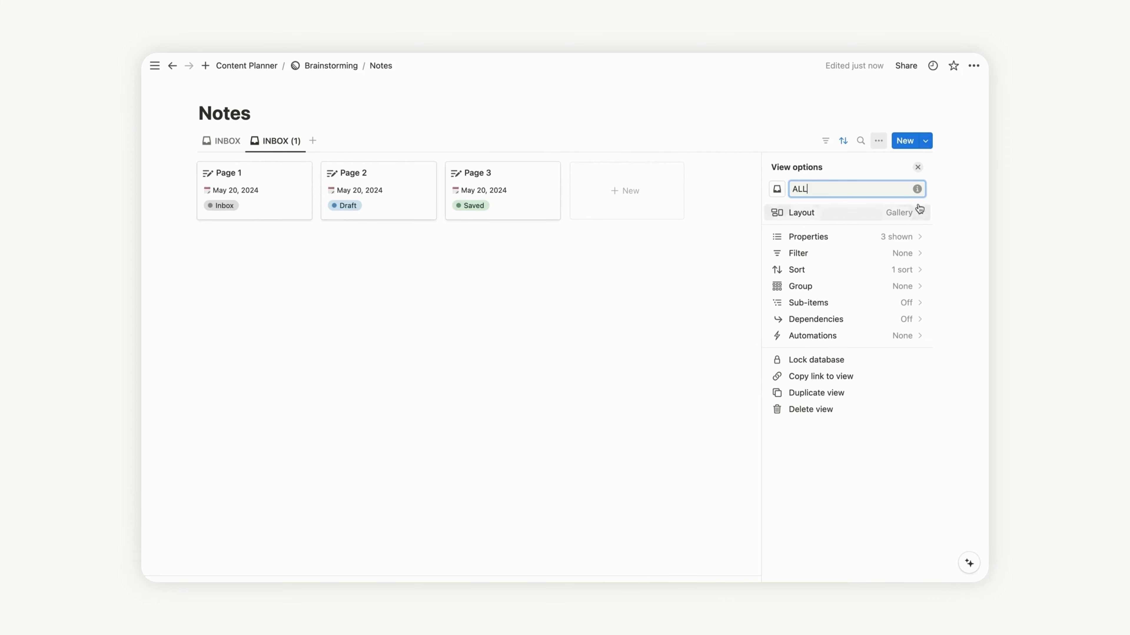
{"action": "left_click", "coordinate": [777, 188]}
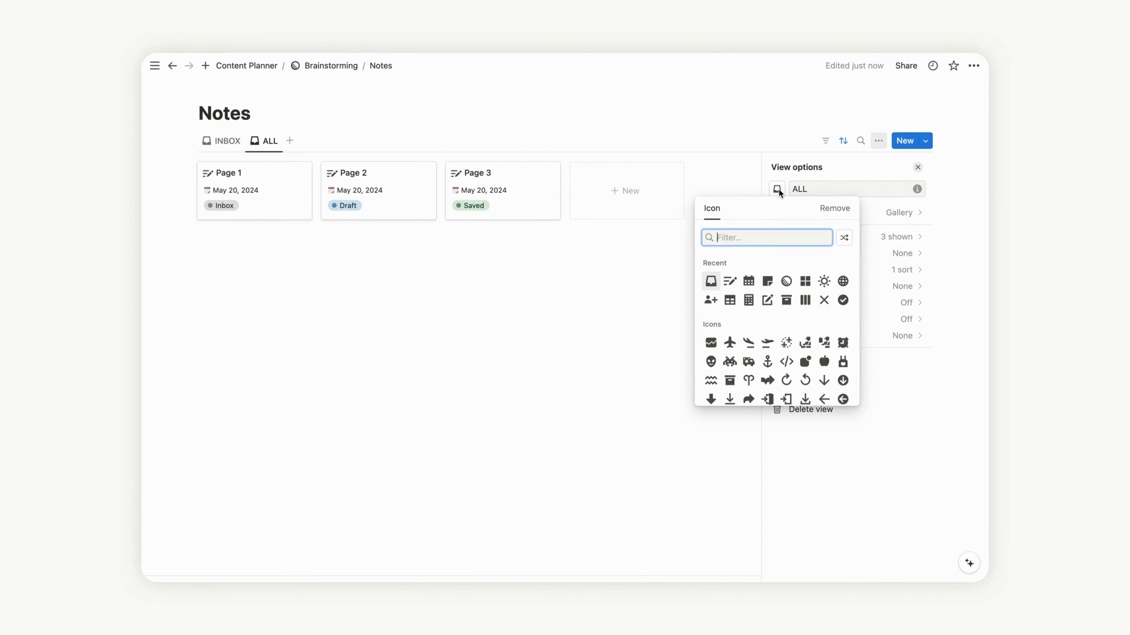
{"action": "type", "text": "gla"}
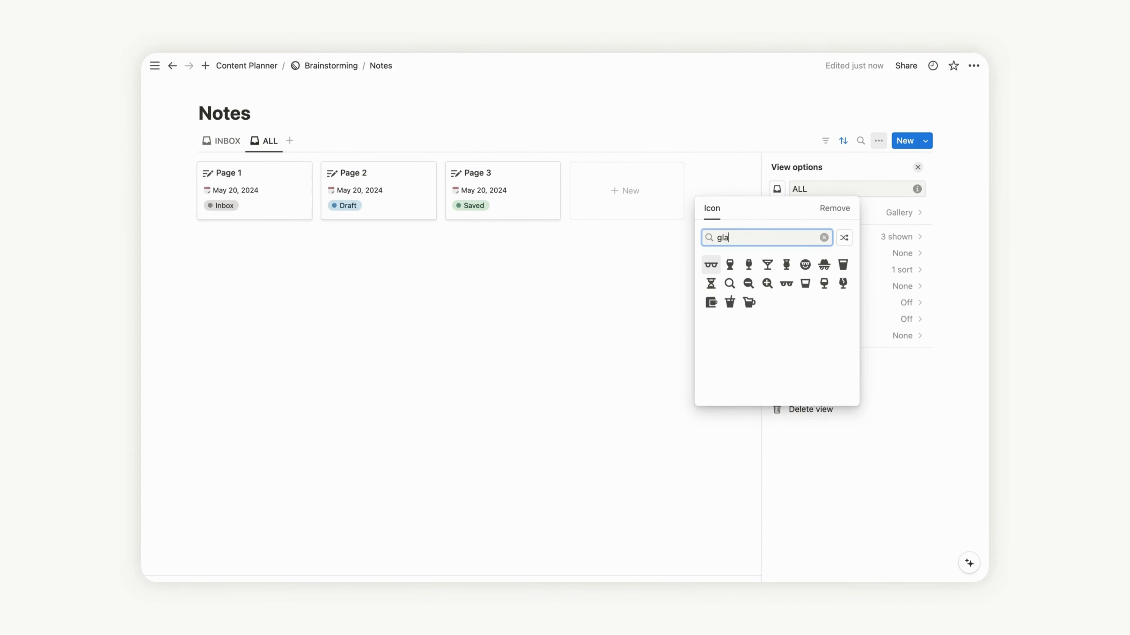
{"action": "left_click", "coordinate": [730, 284]}
Step: Filter the INBOX view to pages whose Status is Inbox and collapse the filter bar
{"action": "left_click", "coordinate": [227, 141]}
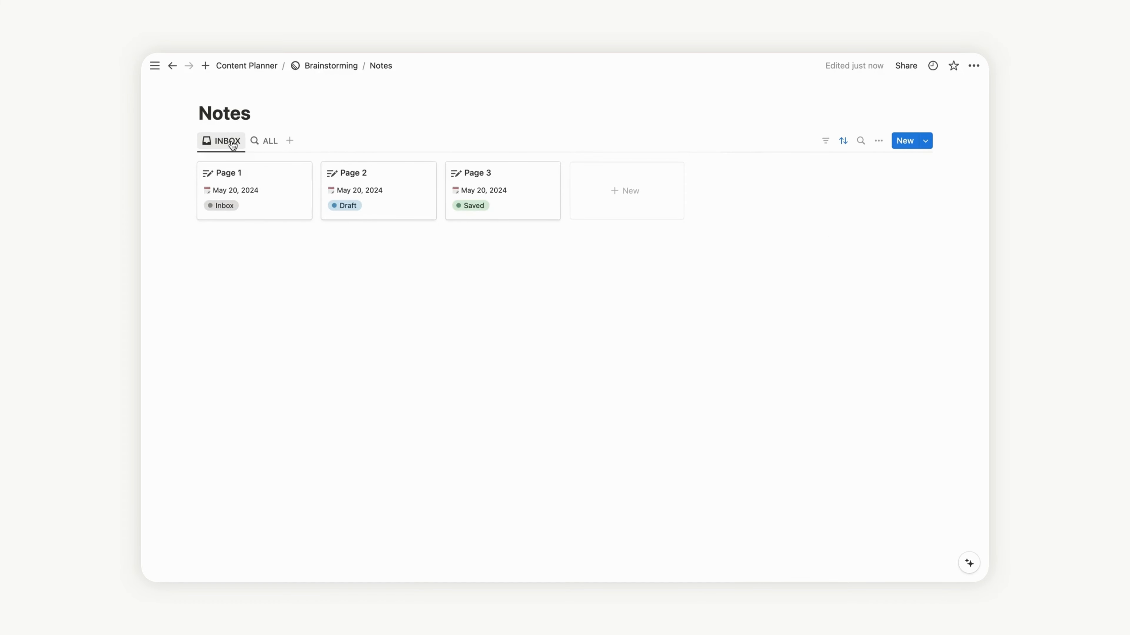
{"action": "left_click", "coordinate": [825, 140]}
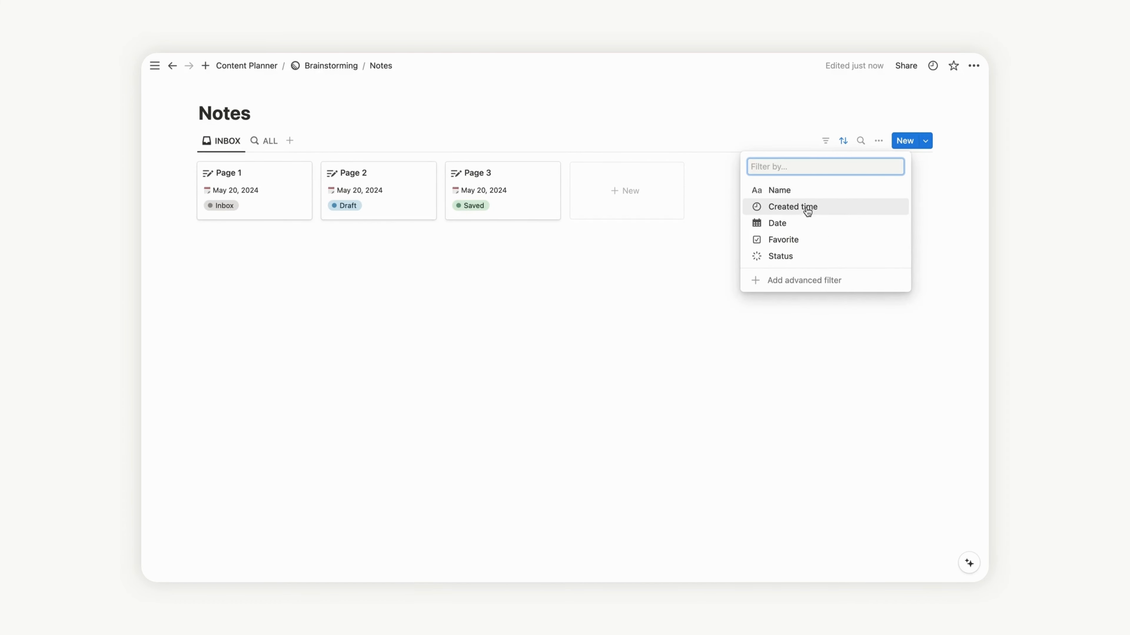
{"action": "left_click", "coordinate": [797, 255]}
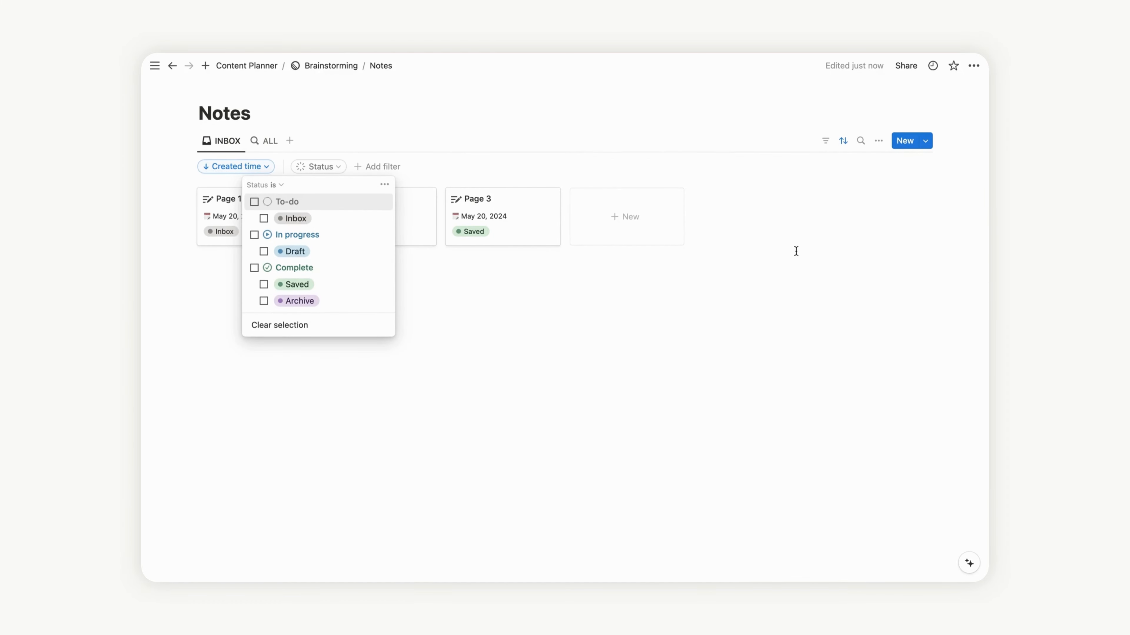
{"action": "left_click", "coordinate": [264, 218]}
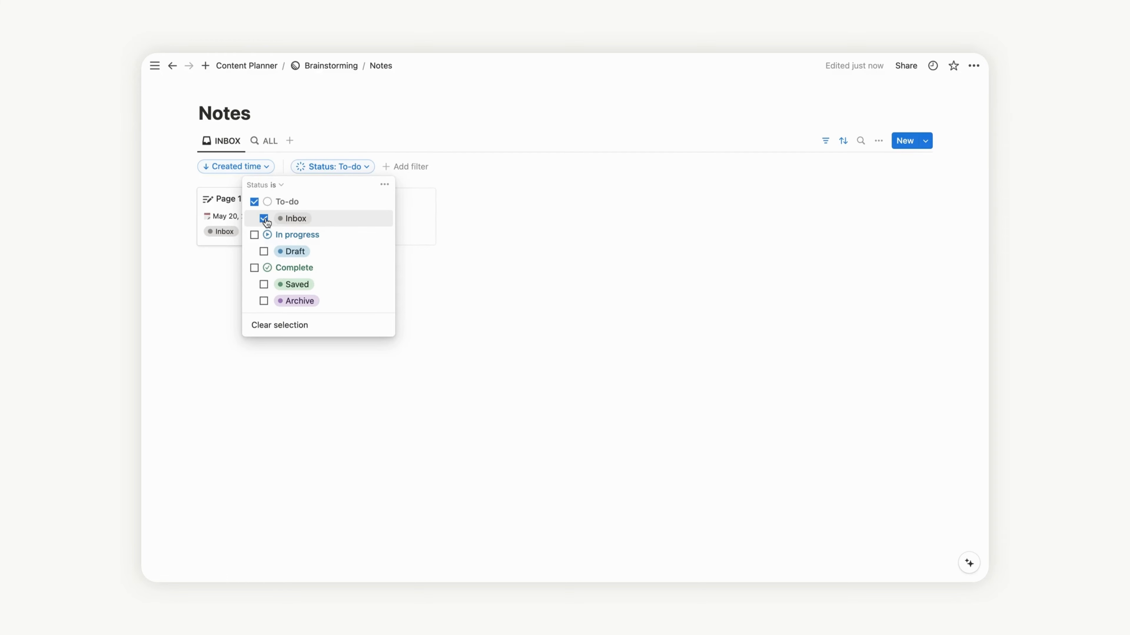
{"action": "left_click", "coordinate": [825, 141]}
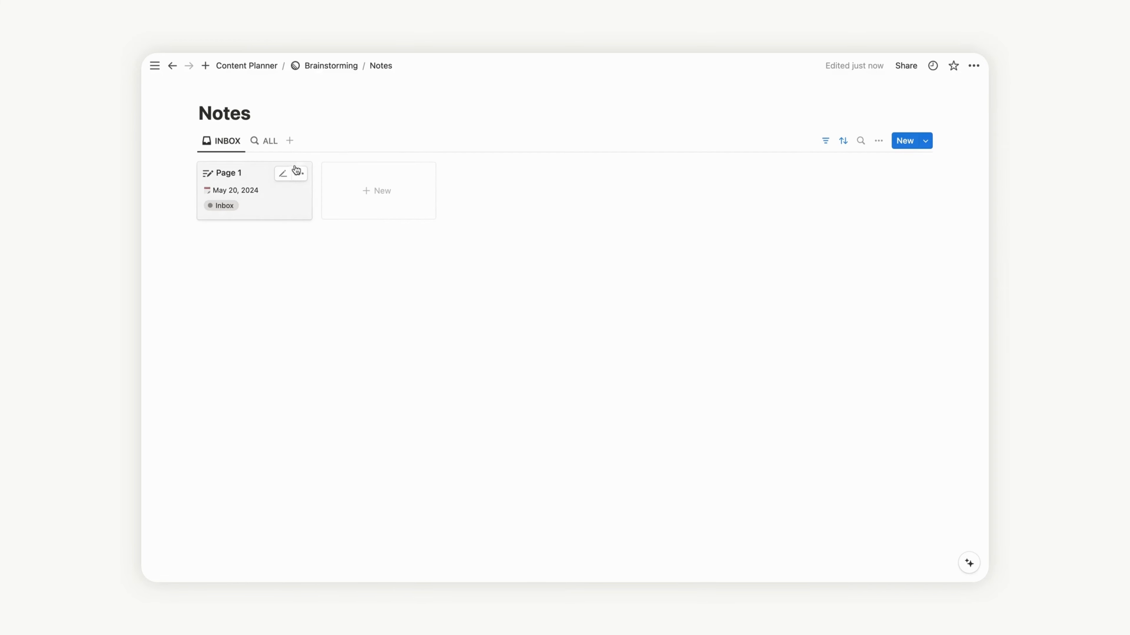
Step: Duplicate the filtered INBOX view, name the copy DRAFT and give it the pencil icon
{"action": "left_click", "coordinate": [230, 145]}
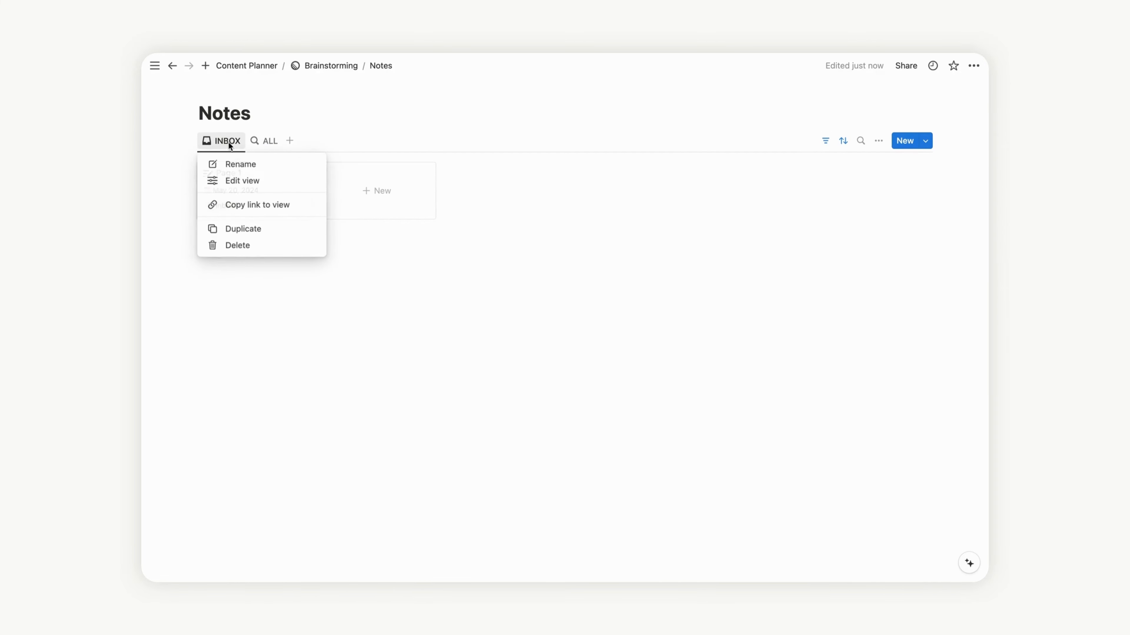
{"action": "left_click", "coordinate": [248, 230]}
{"action": "type", "text": "DRA"}
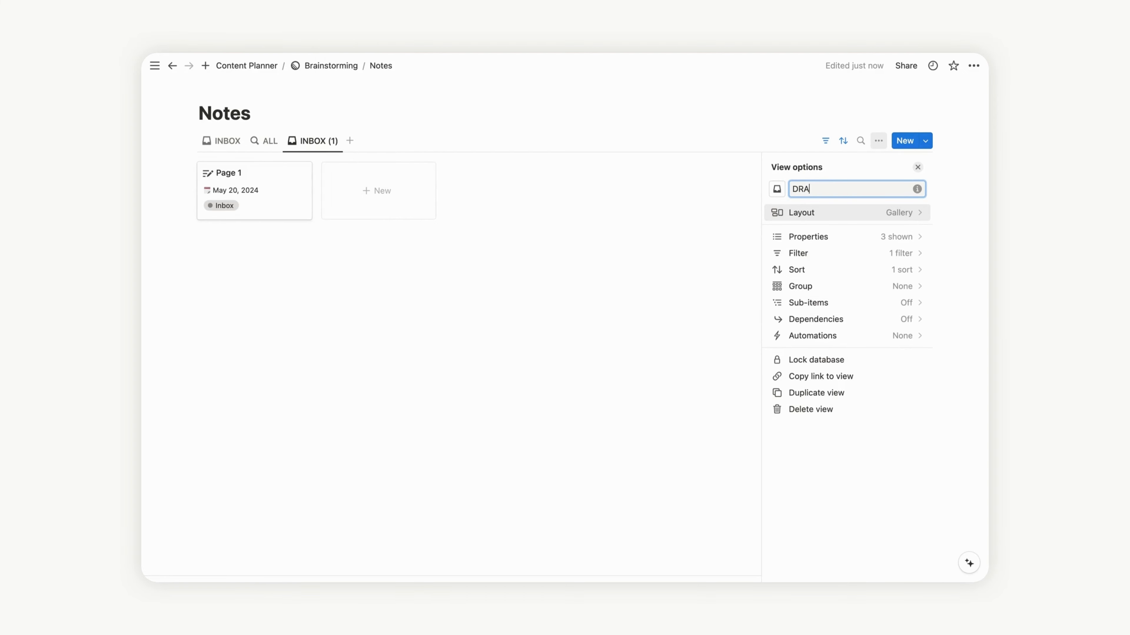
{"action": "type", "text": "FT"}
{"action": "left_click", "coordinate": [777, 188]}
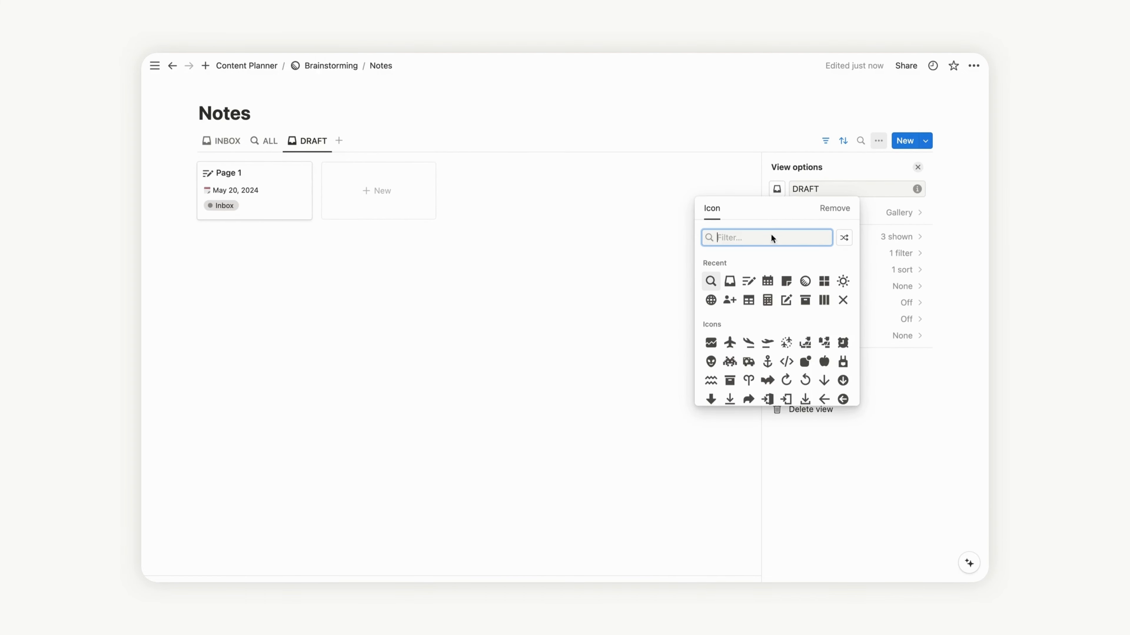
{"action": "type", "text": "edit"}
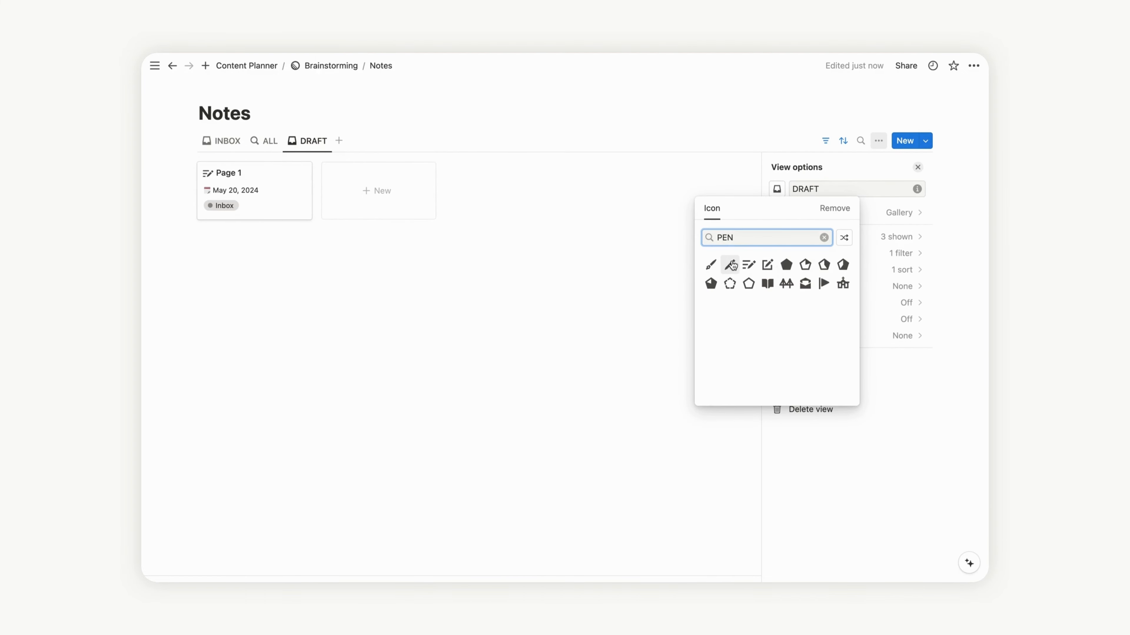
{"action": "left_click", "coordinate": [729, 262]}
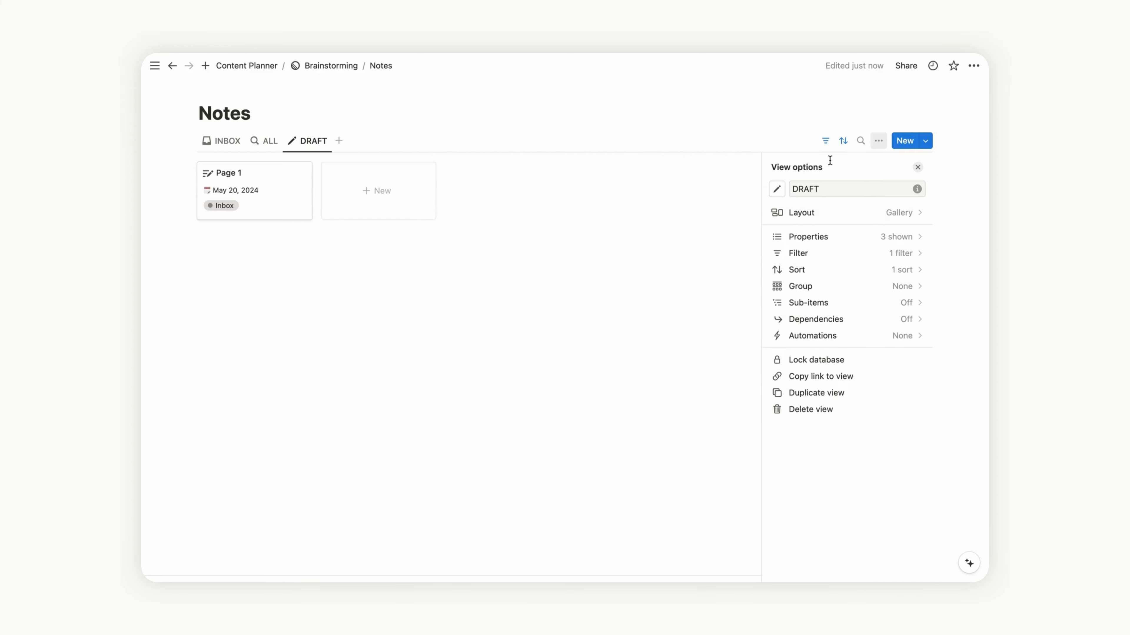
Step: Change the DRAFT view's Status filter to include only Draft instead of Inbox
{"action": "left_click", "coordinate": [826, 142]}
{"action": "left_click", "coordinate": [324, 168]}
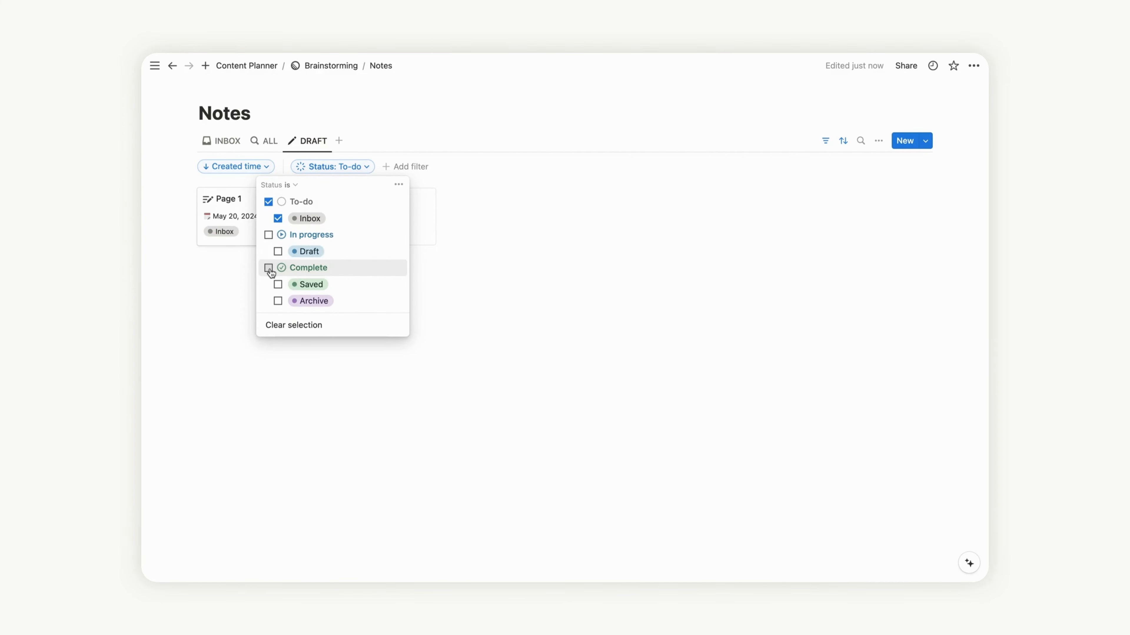
{"action": "left_click", "coordinate": [278, 254]}
{"action": "left_click", "coordinate": [278, 218]}
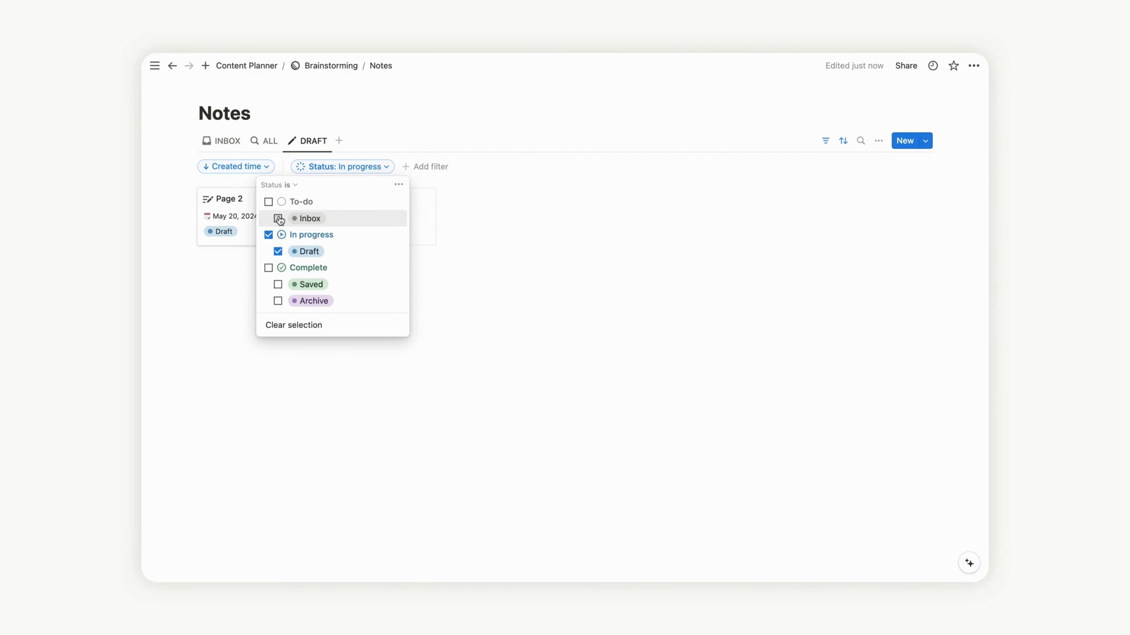
Step: Collapse the DRAFT view's filter bar
{"action": "left_click", "coordinate": [824, 142]}
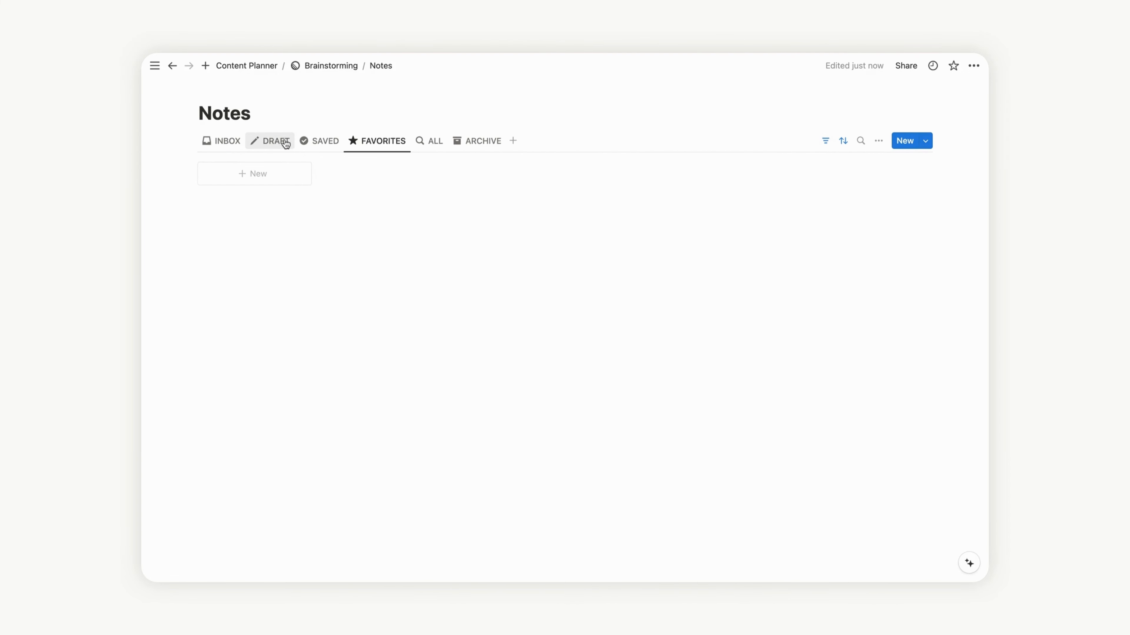
Step: Mark Page 3 from the SAVED view as a favorite and check it in the FAVORITES view
{"action": "left_click", "coordinate": [311, 142]}
{"action": "left_click", "coordinate": [292, 192]}
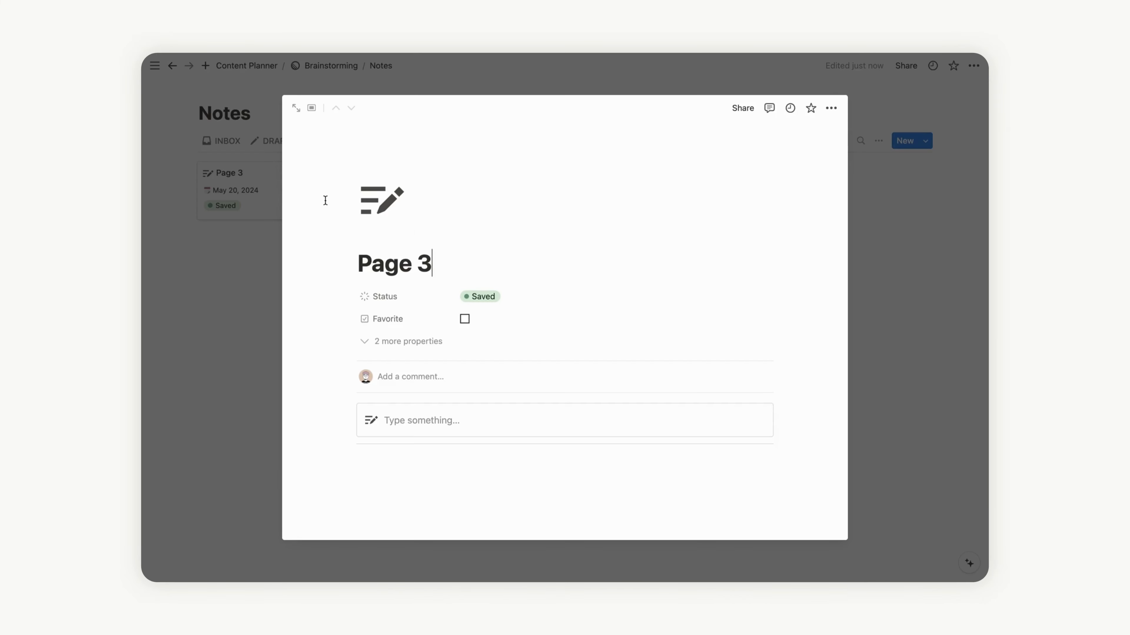
{"action": "left_click", "coordinate": [464, 319]}
{"action": "left_click", "coordinate": [279, 293]}
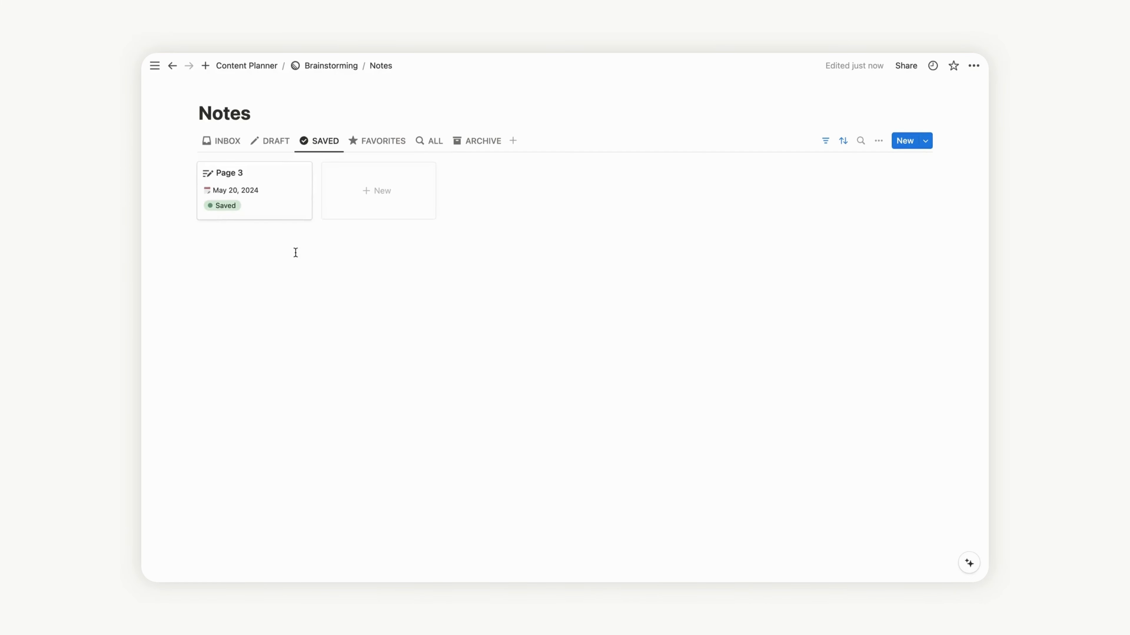
{"action": "left_click", "coordinate": [378, 143]}
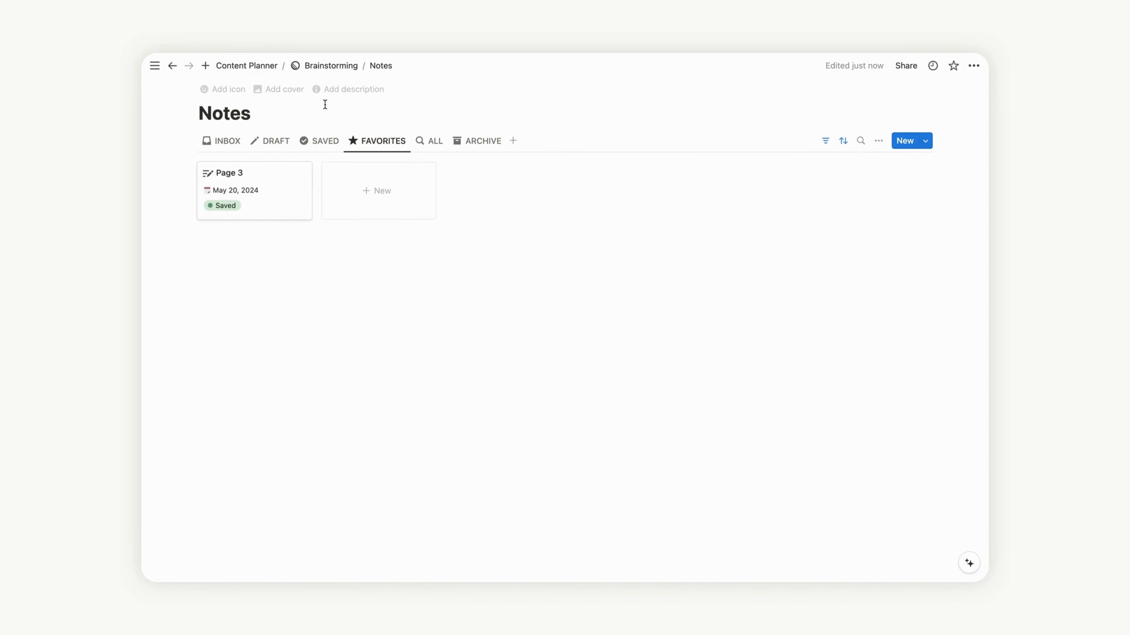
Step: Return to the Brainstorming page and give the Notes database the sticky note icon
{"action": "left_click", "coordinate": [321, 66]}
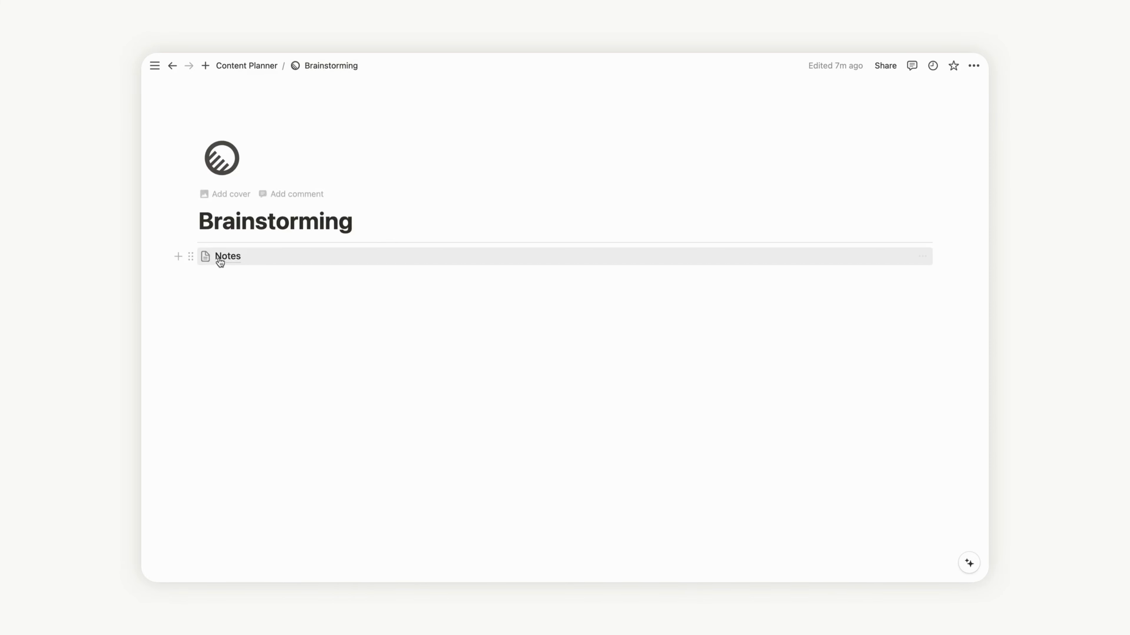
{"action": "left_click", "coordinate": [206, 258]}
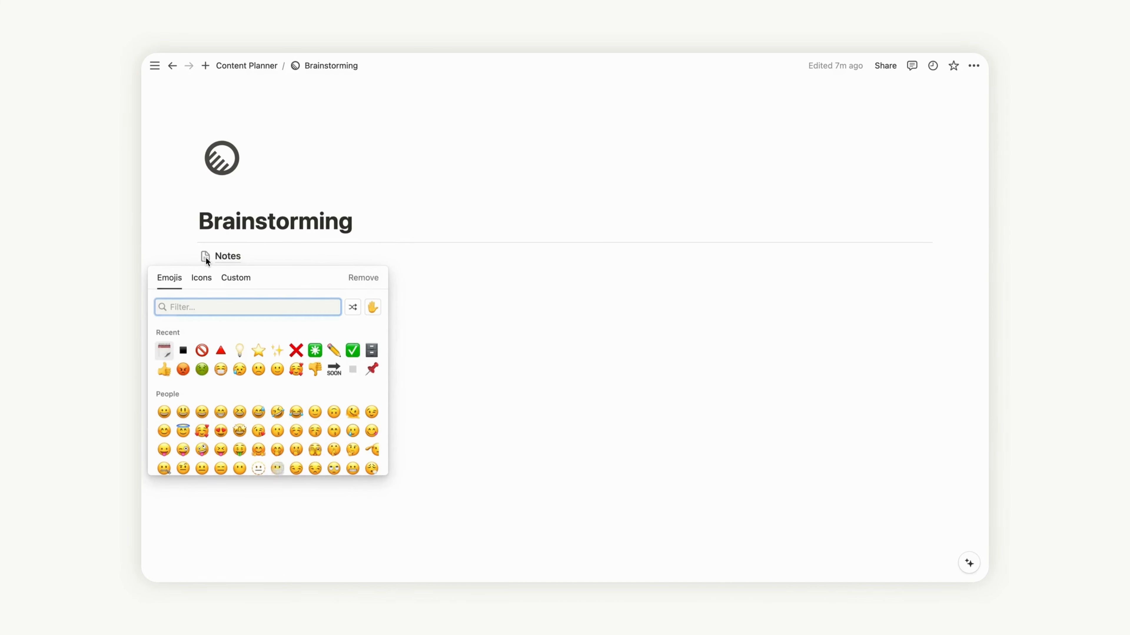
{"action": "left_click", "coordinate": [201, 284]}
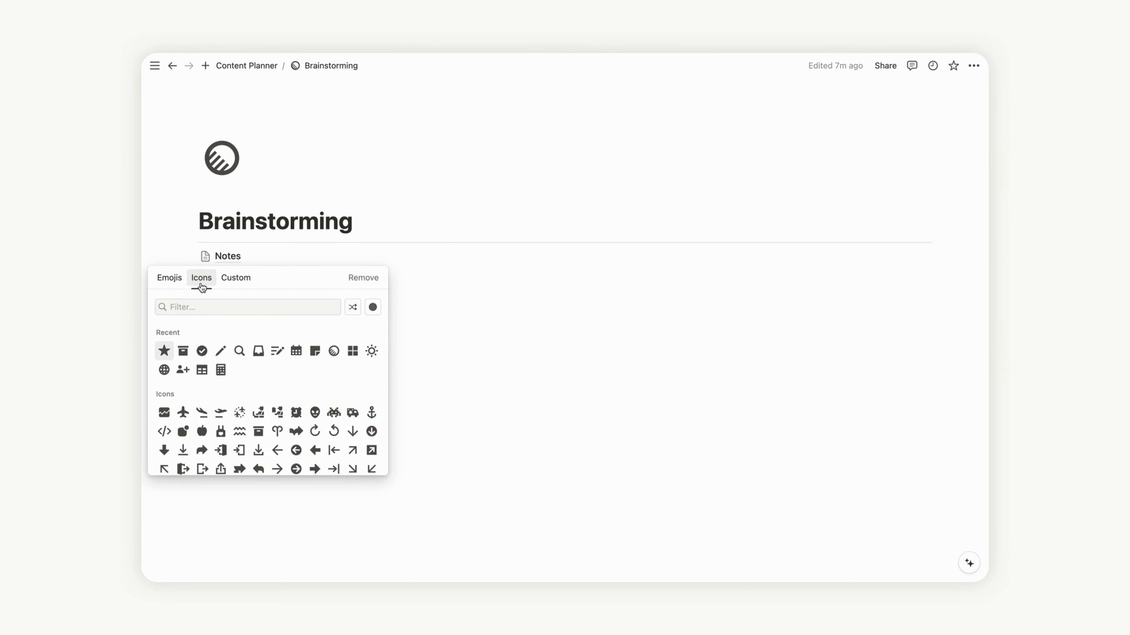
{"action": "left_click", "coordinate": [314, 351]}
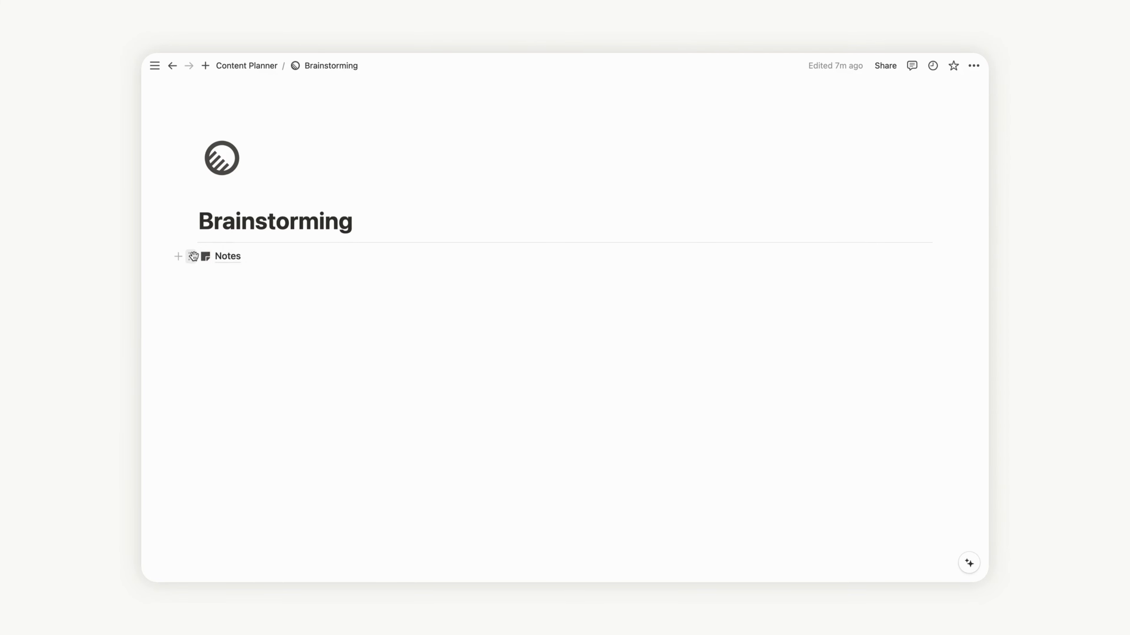
Step: Duplicate the Notes database with its content and rename the copy Ideas
{"action": "left_click", "coordinate": [194, 257]}
{"action": "mouse_move", "coordinate": [244, 152]}
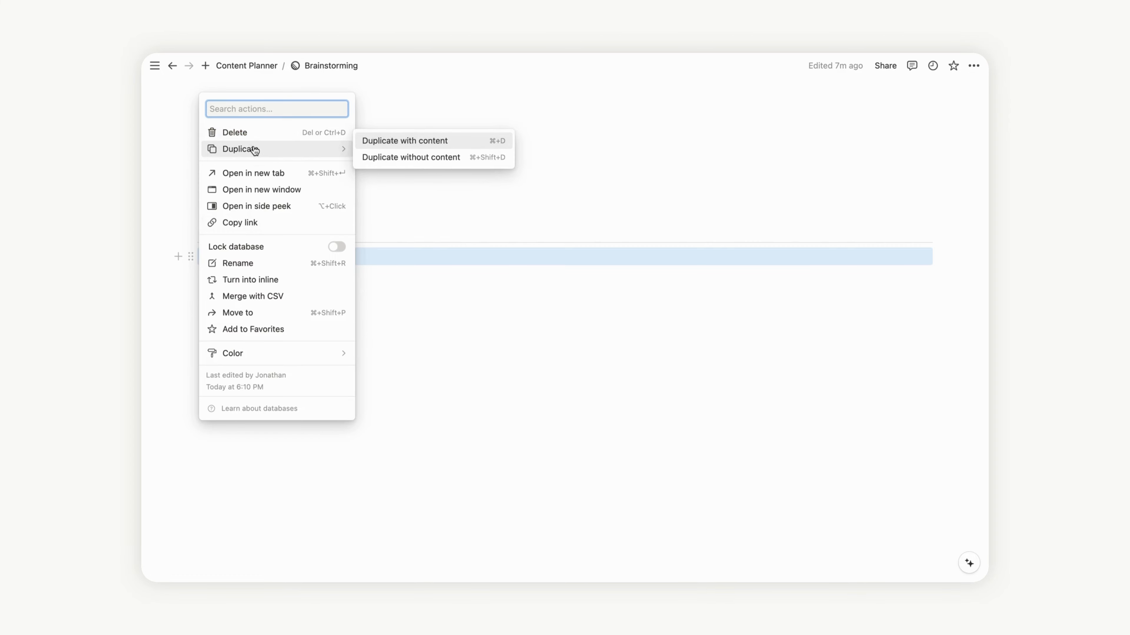
{"action": "left_click", "coordinate": [431, 147]}
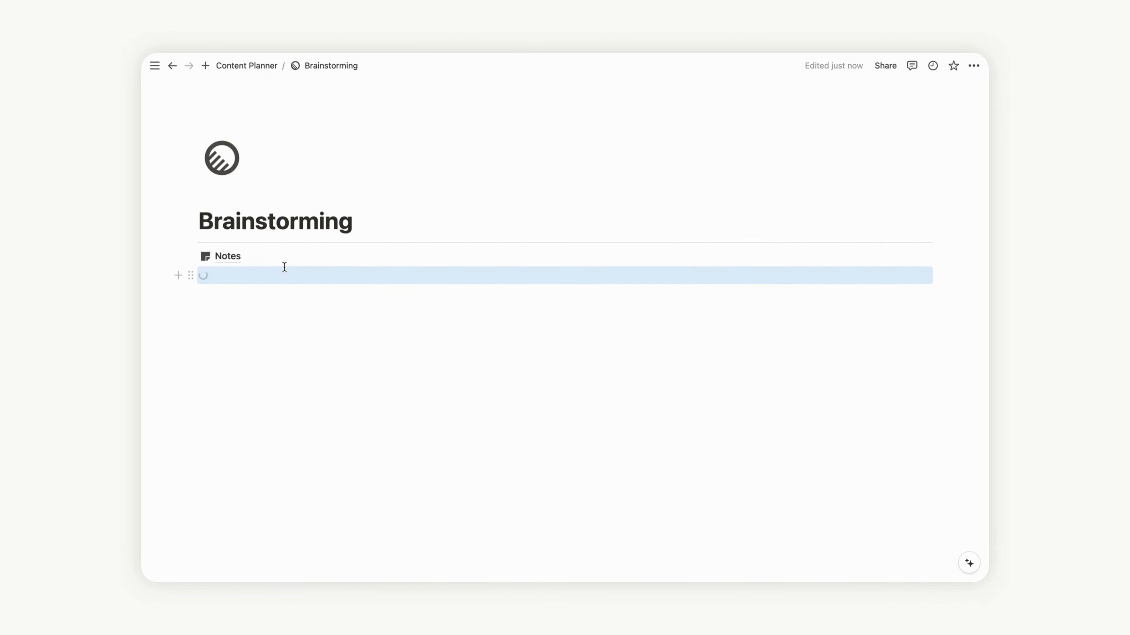
{"action": "left_click", "coordinate": [250, 276]}
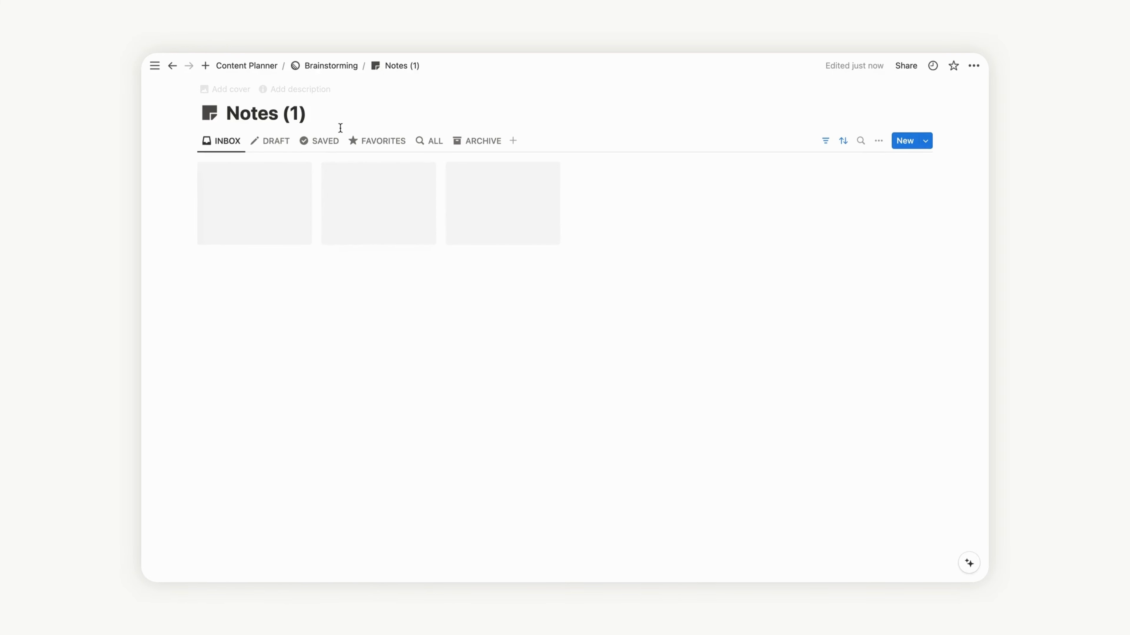
{"action": "triple_click", "coordinate": [281, 117]}
{"action": "type", "text": "Idea"}
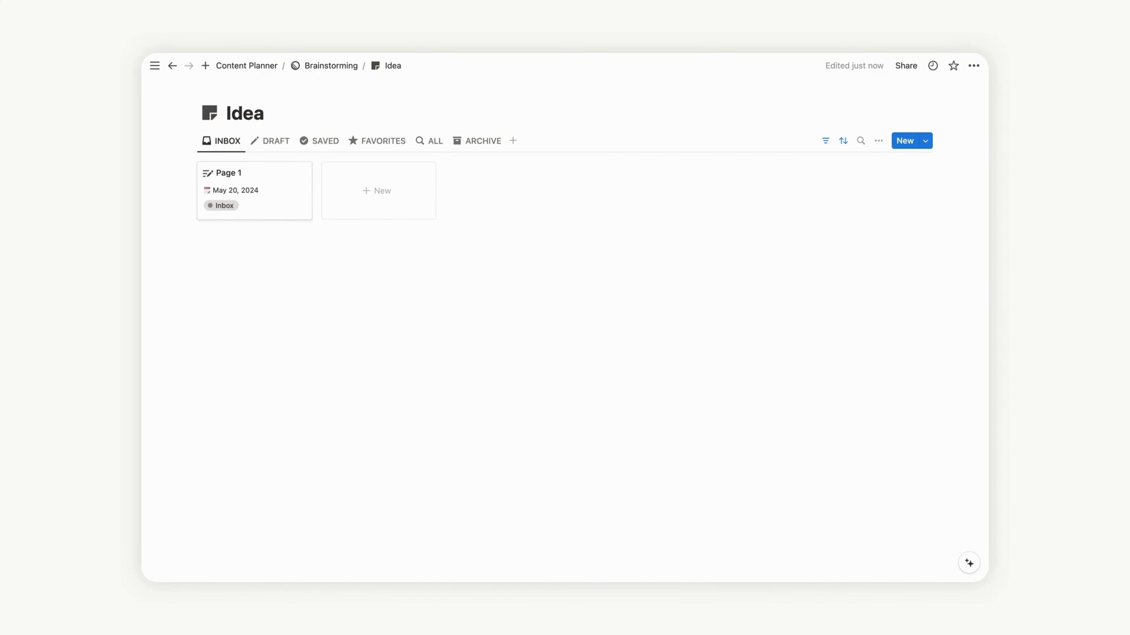
{"action": "type", "text": "s"}
Step: Change the Ideas database's icon to the light bulb
{"action": "left_click", "coordinate": [209, 113]}
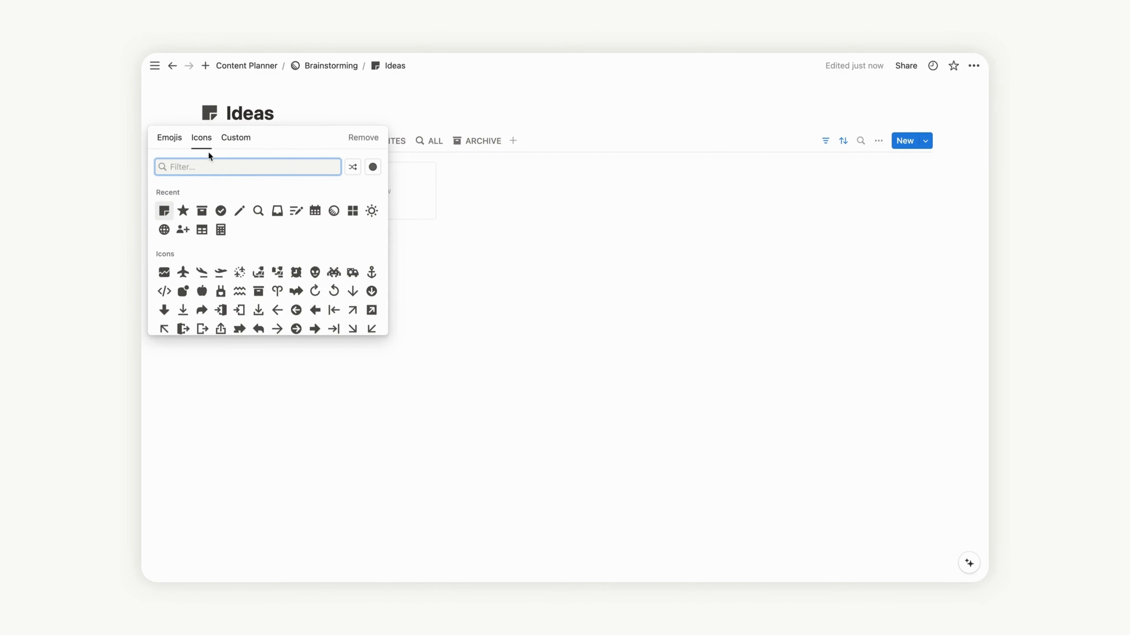
{"action": "type", "text": "lig"}
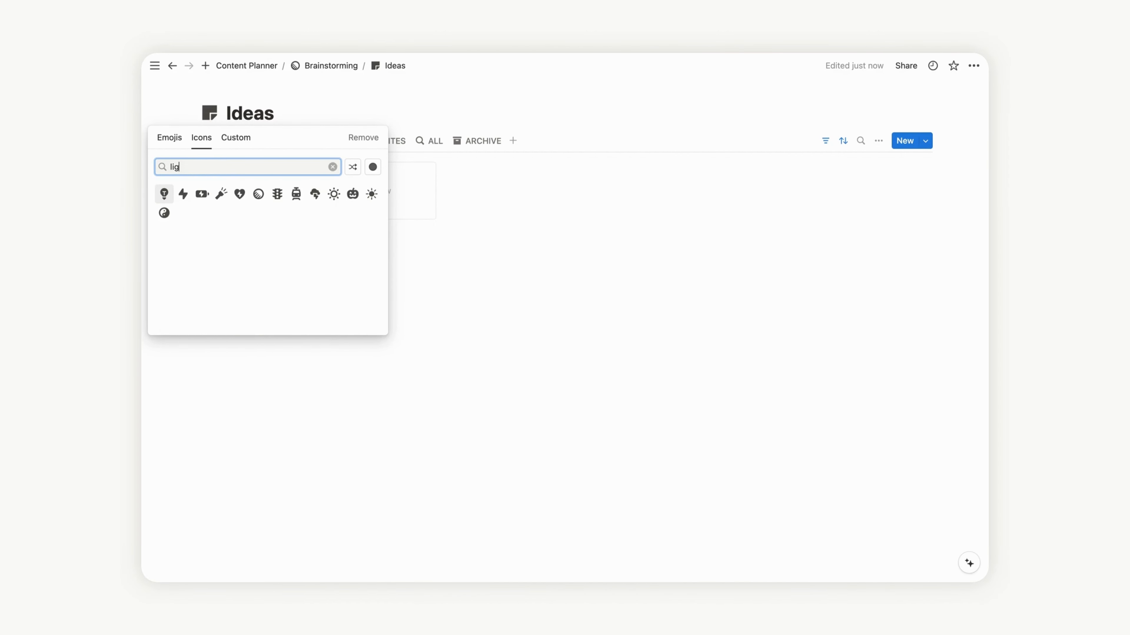
{"action": "left_click", "coordinate": [163, 194]}
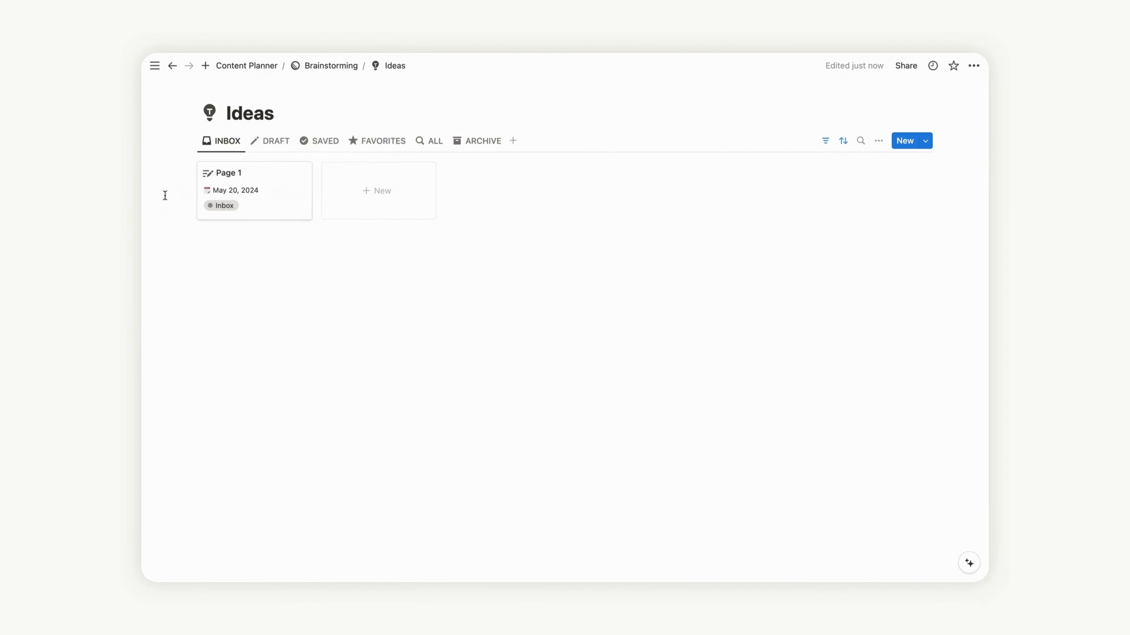
Step: Rename the New note template in the Ideas database as New idea and close the template
{"action": "left_click", "coordinate": [925, 141]}
{"action": "left_click", "coordinate": [968, 183]}
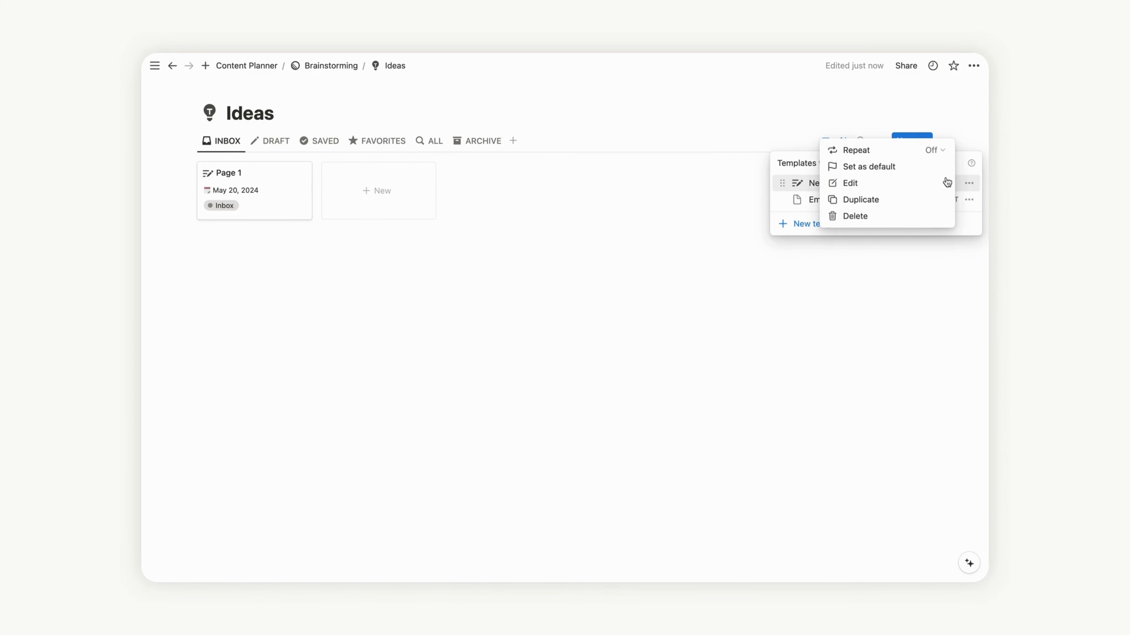
{"action": "left_click", "coordinate": [887, 183]}
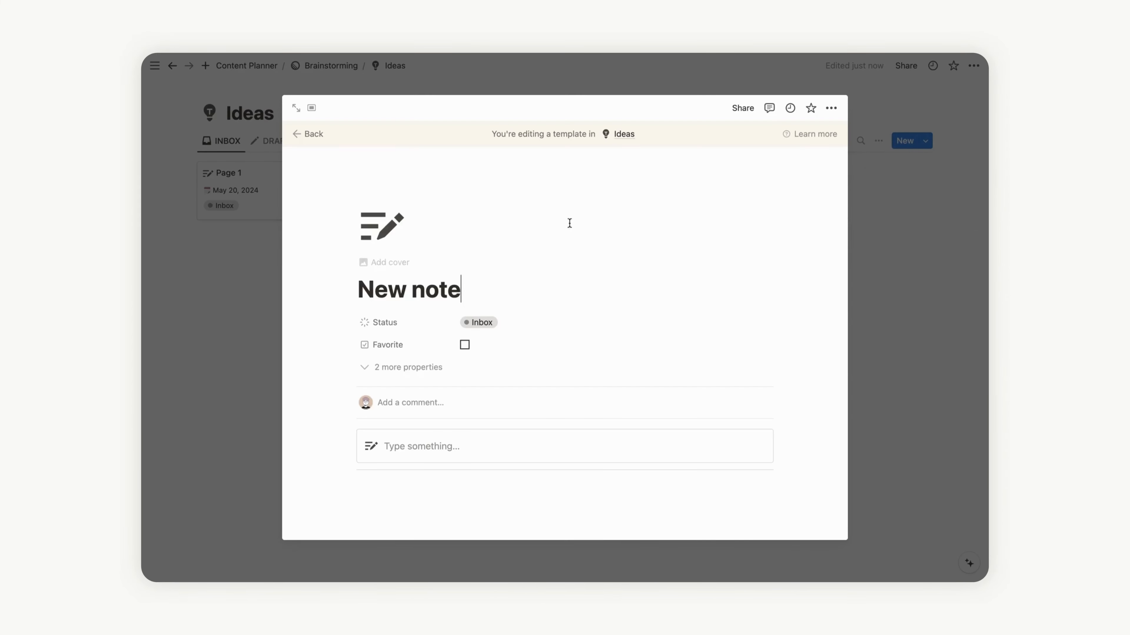
{"action": "double_click", "coordinate": [438, 284]}
{"action": "type", "text": "idea"}
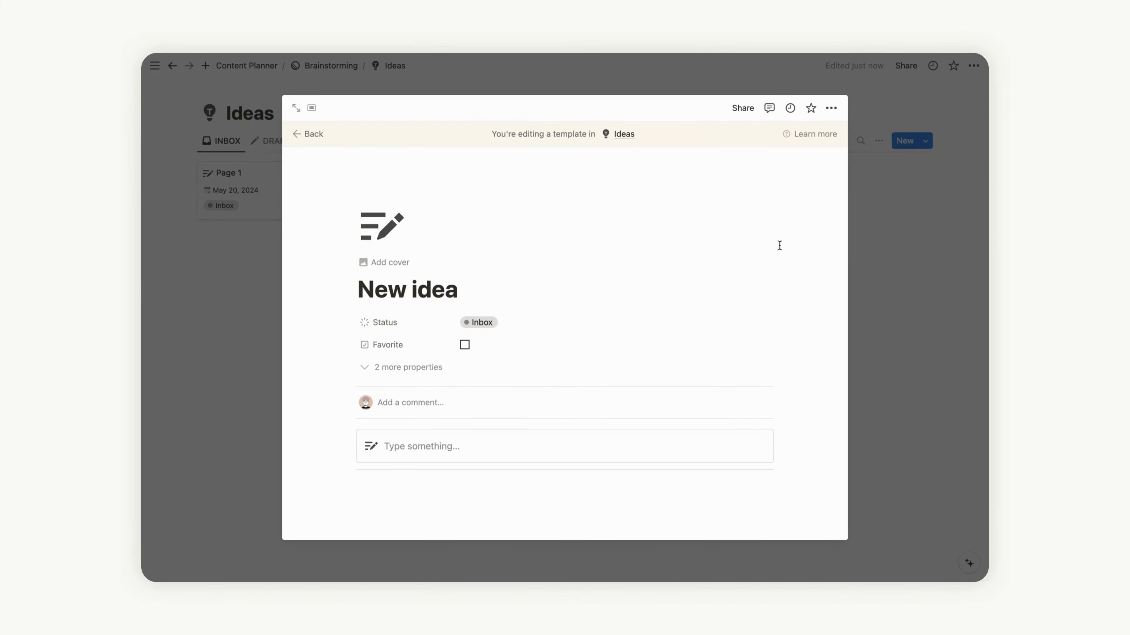
{"action": "left_click", "coordinate": [920, 248]}
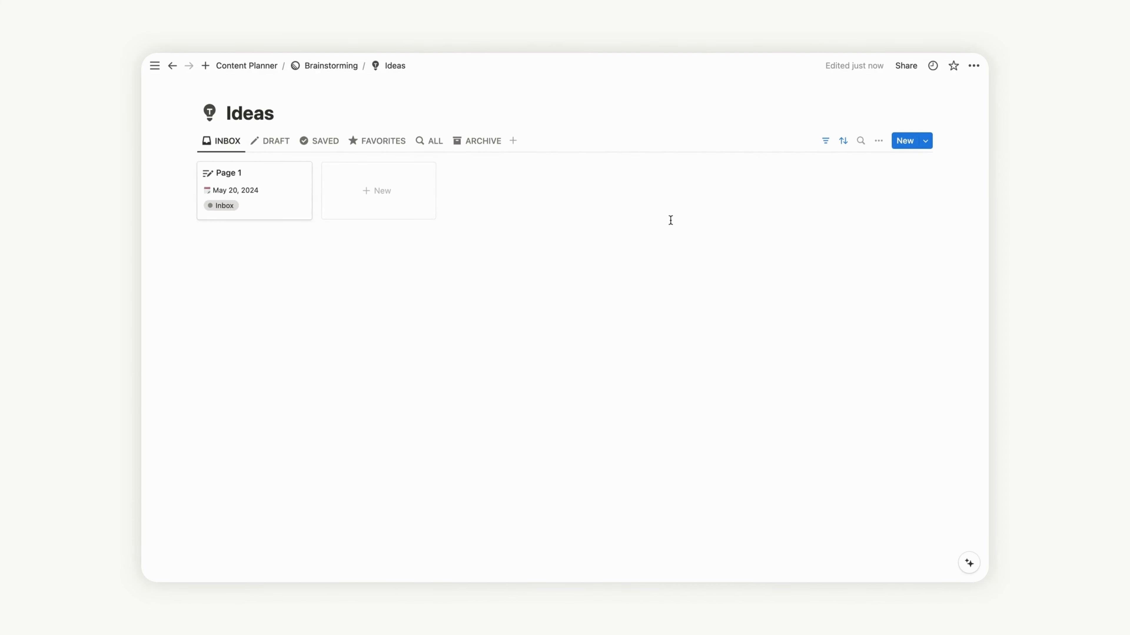
Step: Add a new subpage below Ideas on the Brainstorming page and make it a gallery database
{"action": "left_click", "coordinate": [335, 67]}
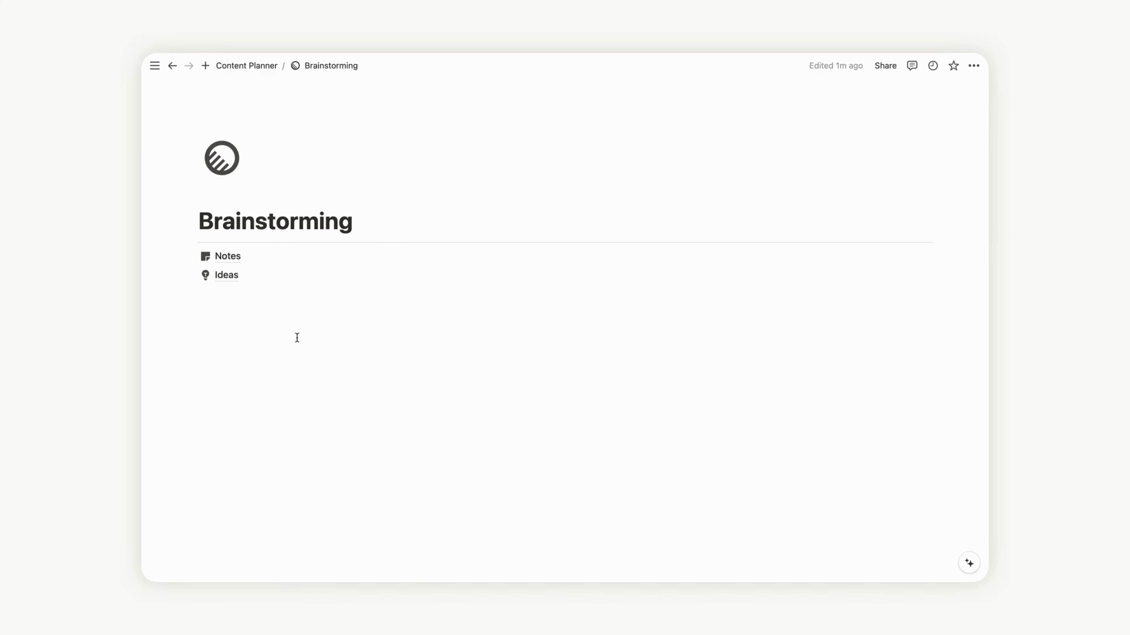
{"action": "left_click", "coordinate": [214, 294]}
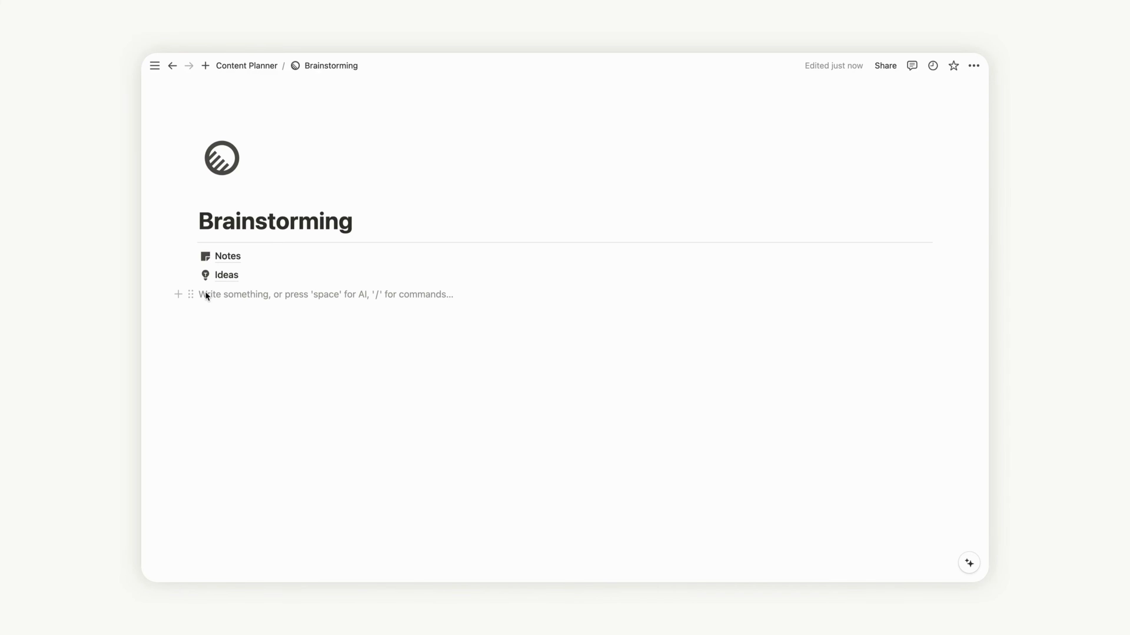
{"action": "type", "text": "/page"}
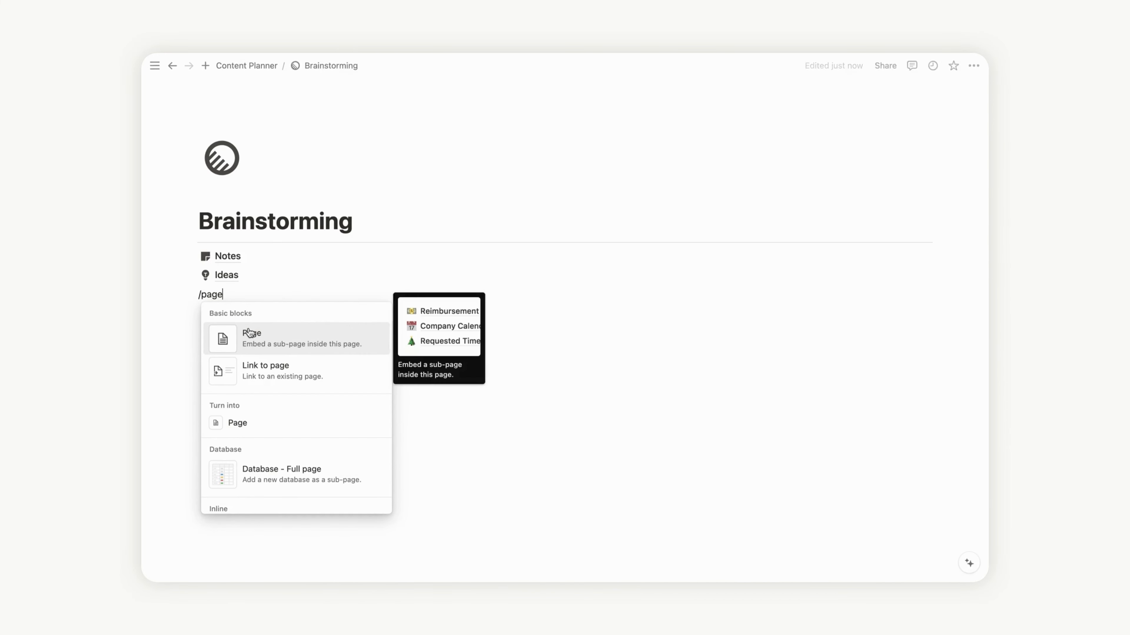
{"action": "left_click", "coordinate": [249, 333]}
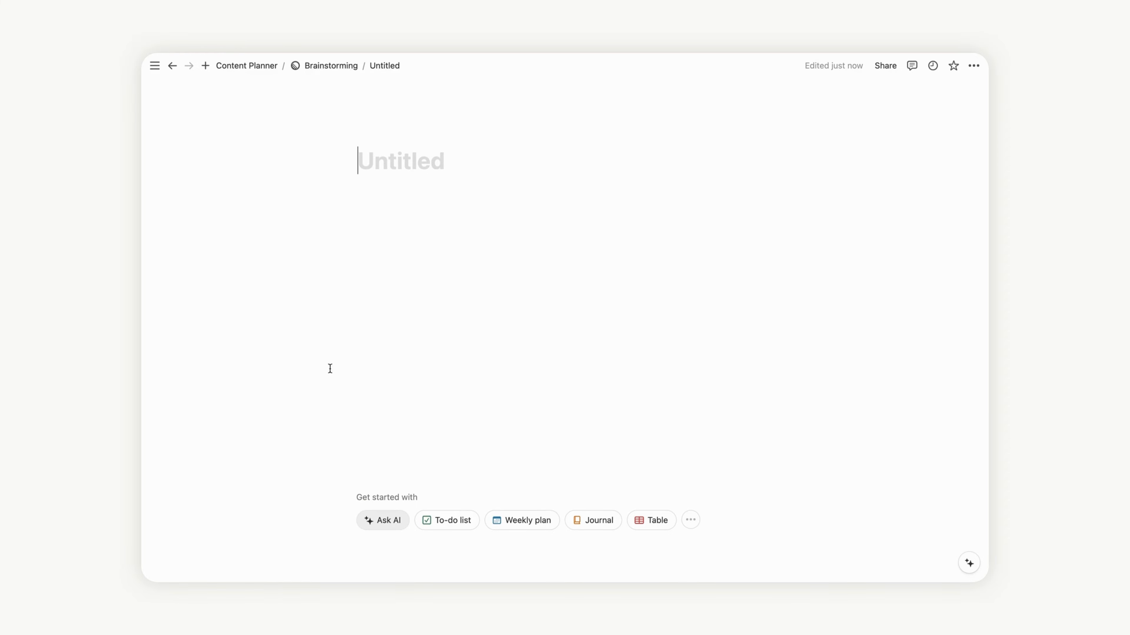
{"action": "left_click", "coordinate": [690, 520]}
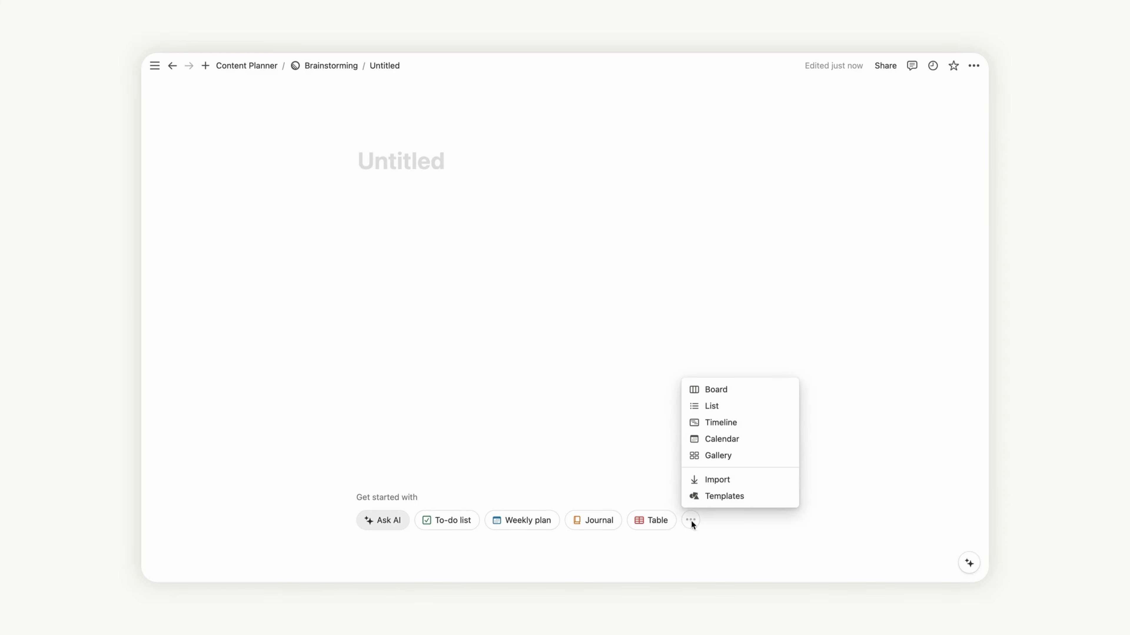
{"action": "left_click", "coordinate": [717, 455]}
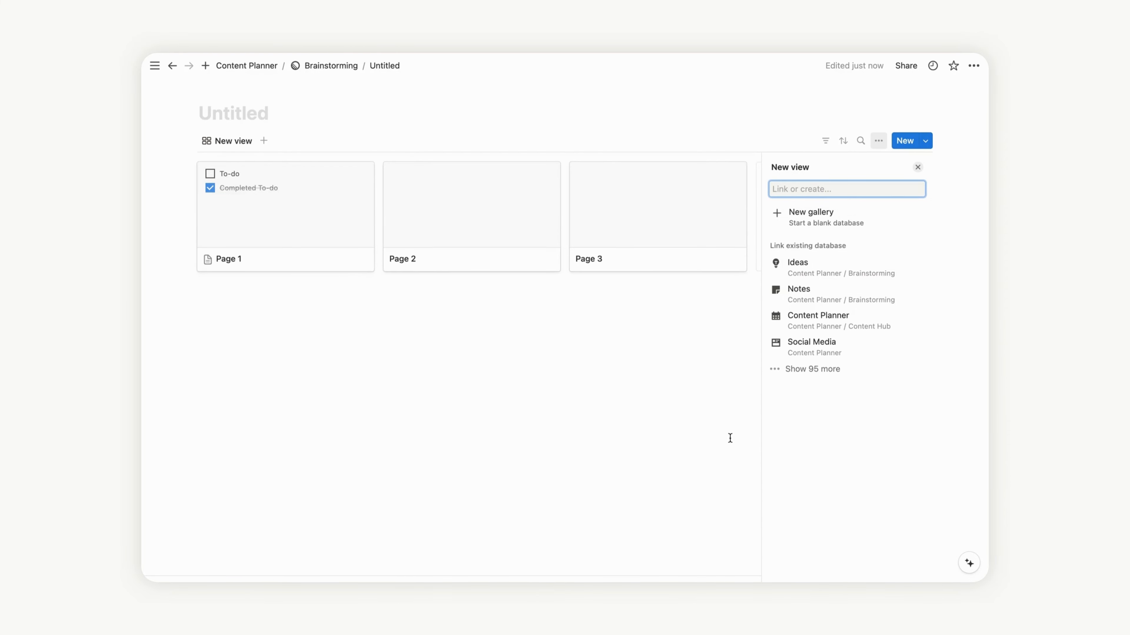
{"action": "left_click", "coordinate": [225, 113]}
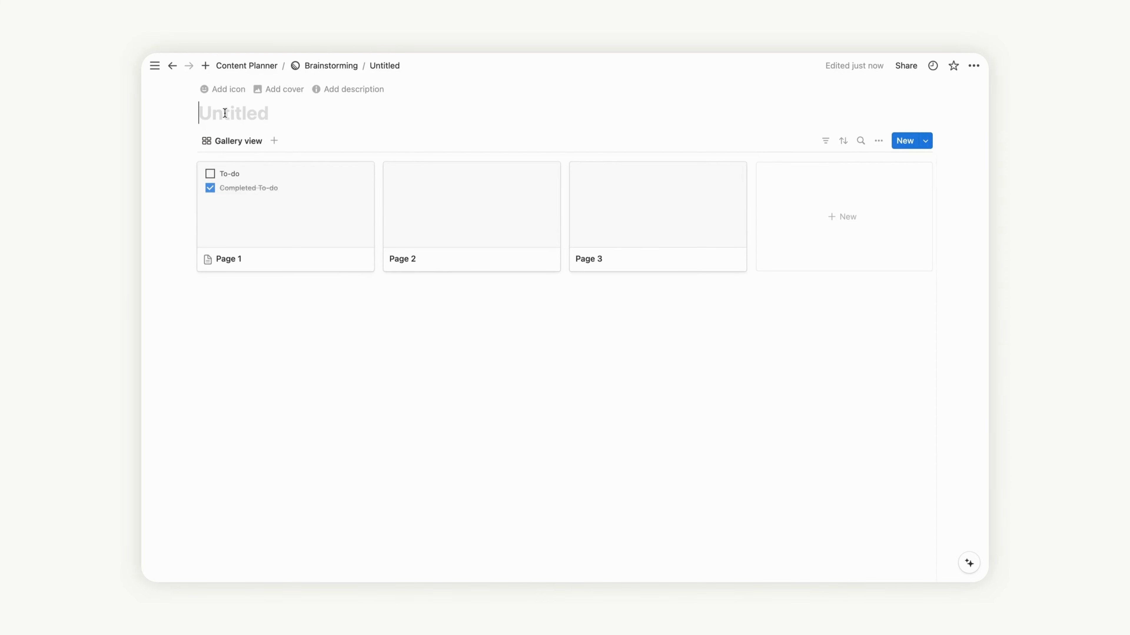
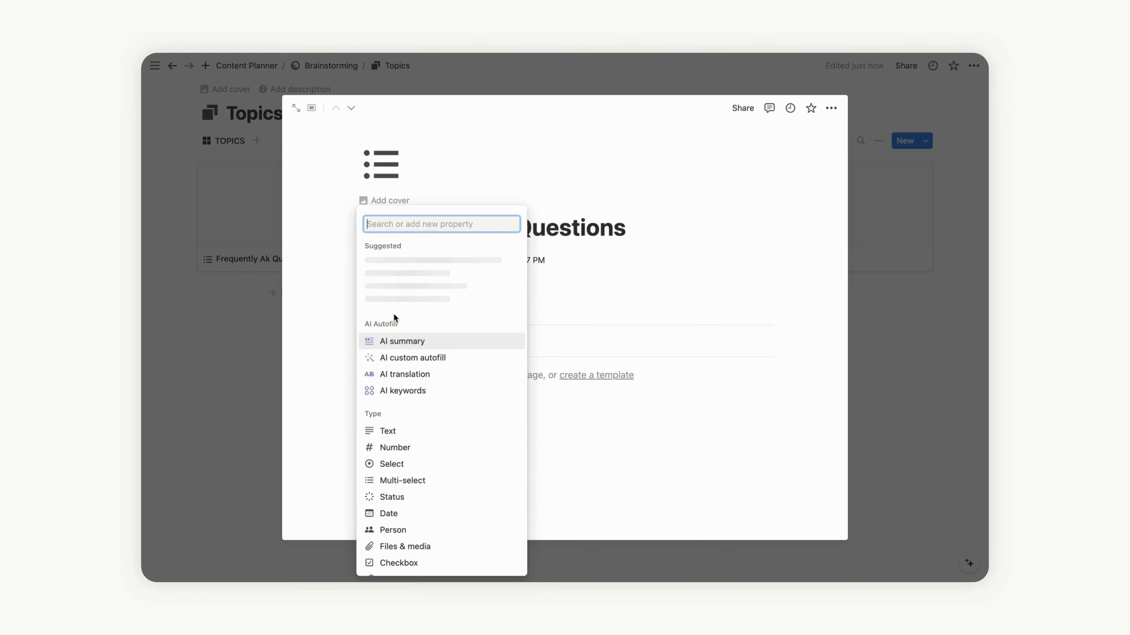
Step: Add a Files & media property named Cover to the first page in the Topics database
{"action": "scroll", "coordinate": [424, 441], "scroll_direction": "down", "scroll_amount": 5}
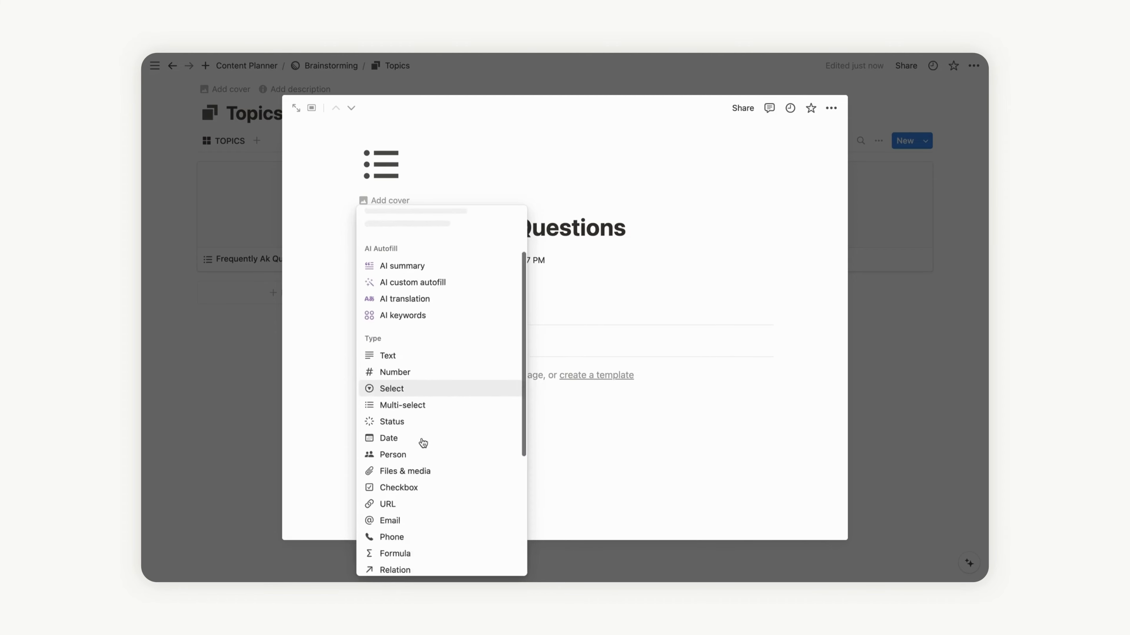
{"action": "left_click", "coordinate": [403, 431]}
{"action": "type", "text": "Cover"}
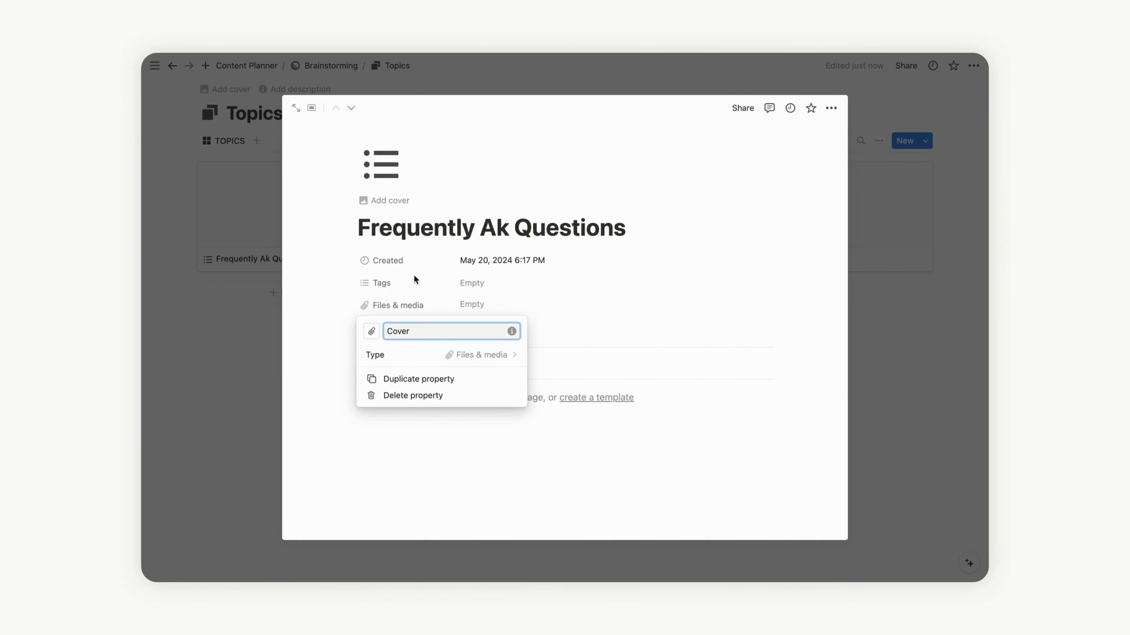
{"action": "left_click", "coordinate": [419, 284]}
Step: Delete the Tags and Created properties from the Topics database
{"action": "left_click", "coordinate": [349, 283]}
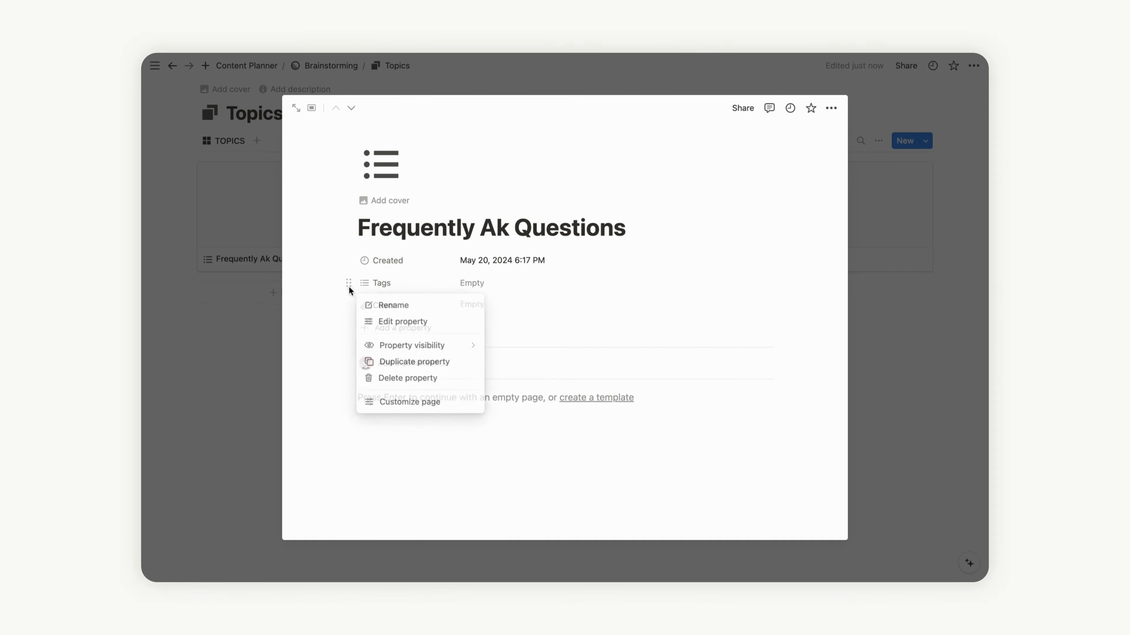
{"action": "left_click", "coordinate": [403, 380]}
{"action": "left_click", "coordinate": [524, 316]}
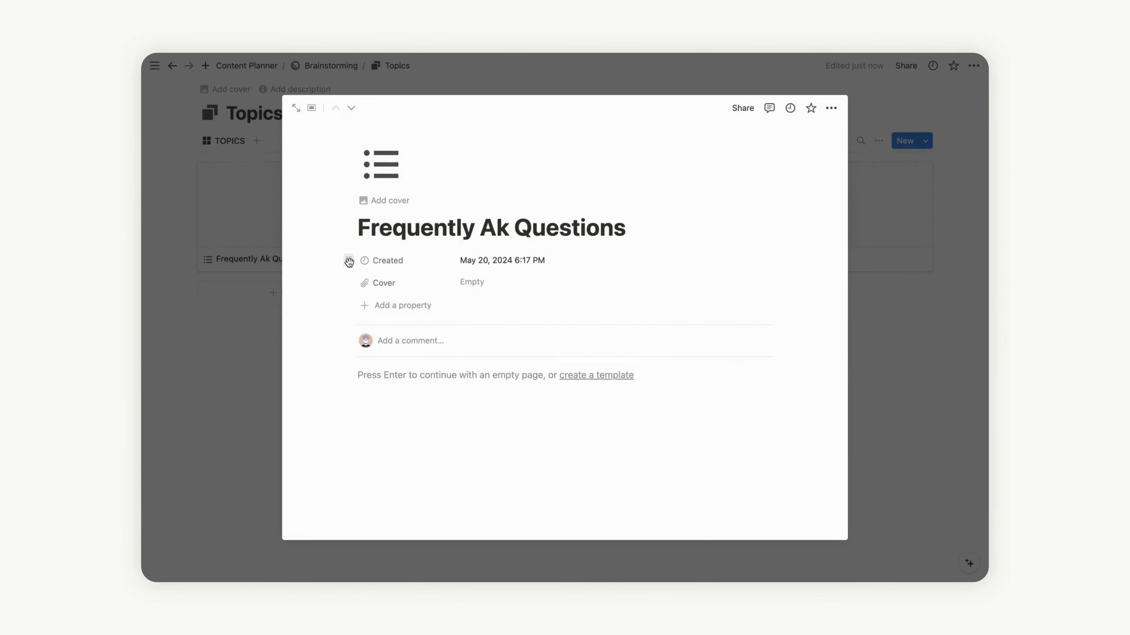
{"action": "left_click", "coordinate": [347, 261]}
{"action": "left_click", "coordinate": [413, 356]}
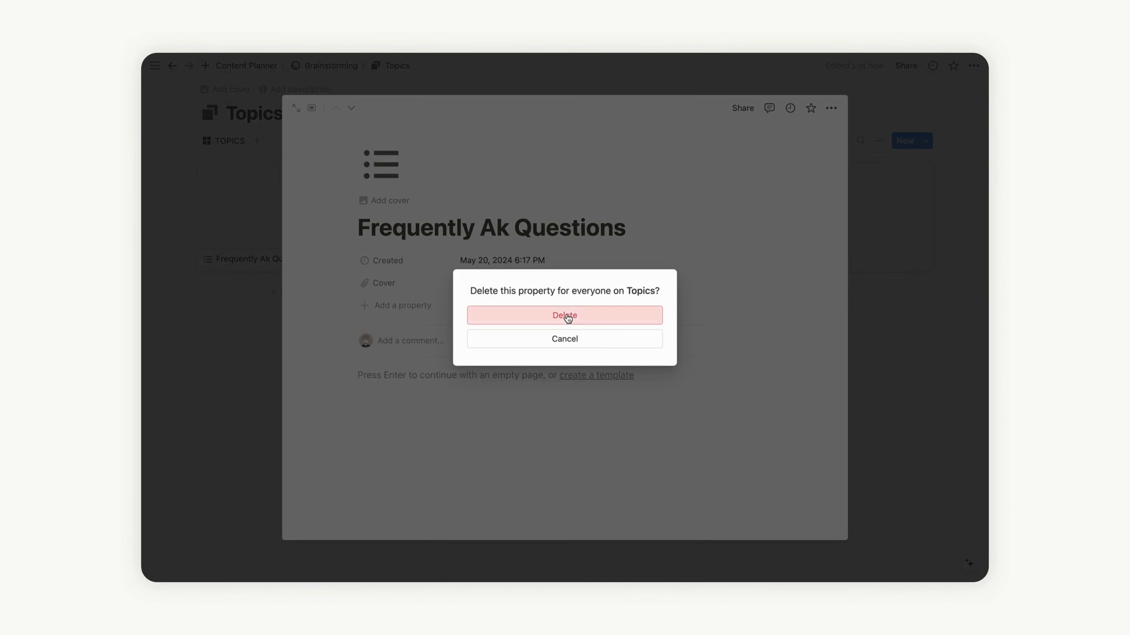
{"action": "left_click", "coordinate": [534, 315]}
Step: Set the Cover property's visibility to Always hide and correct the page title to Frequently Ask Questions
{"action": "left_click", "coordinate": [348, 260]}
{"action": "mouse_move", "coordinate": [414, 323]}
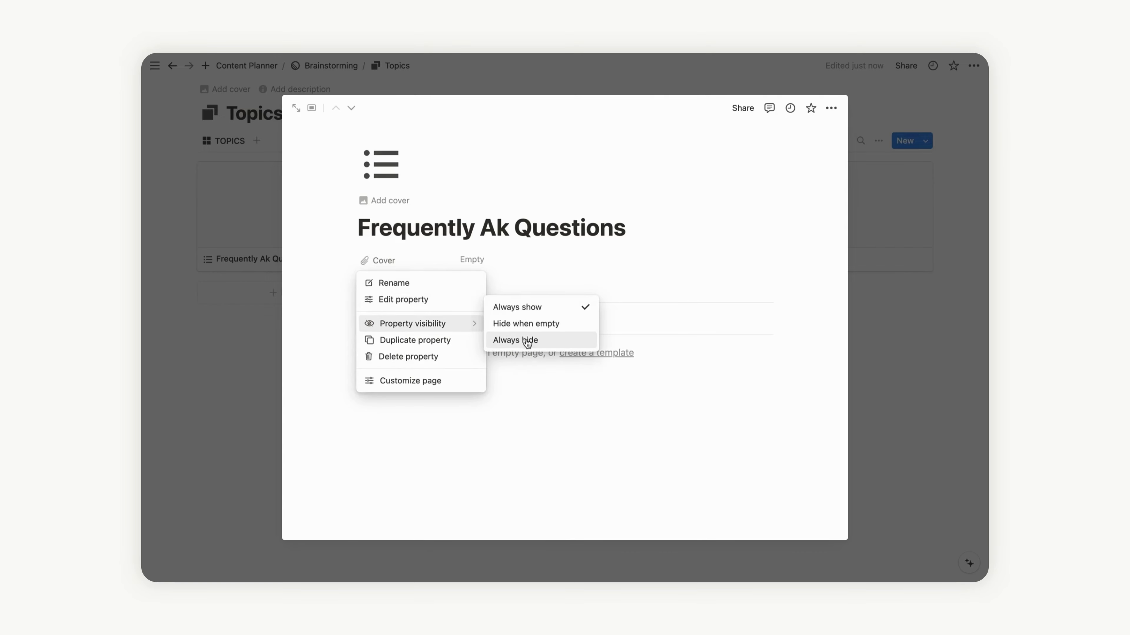
{"action": "left_click", "coordinate": [512, 341]}
{"action": "left_click", "coordinate": [397, 305]}
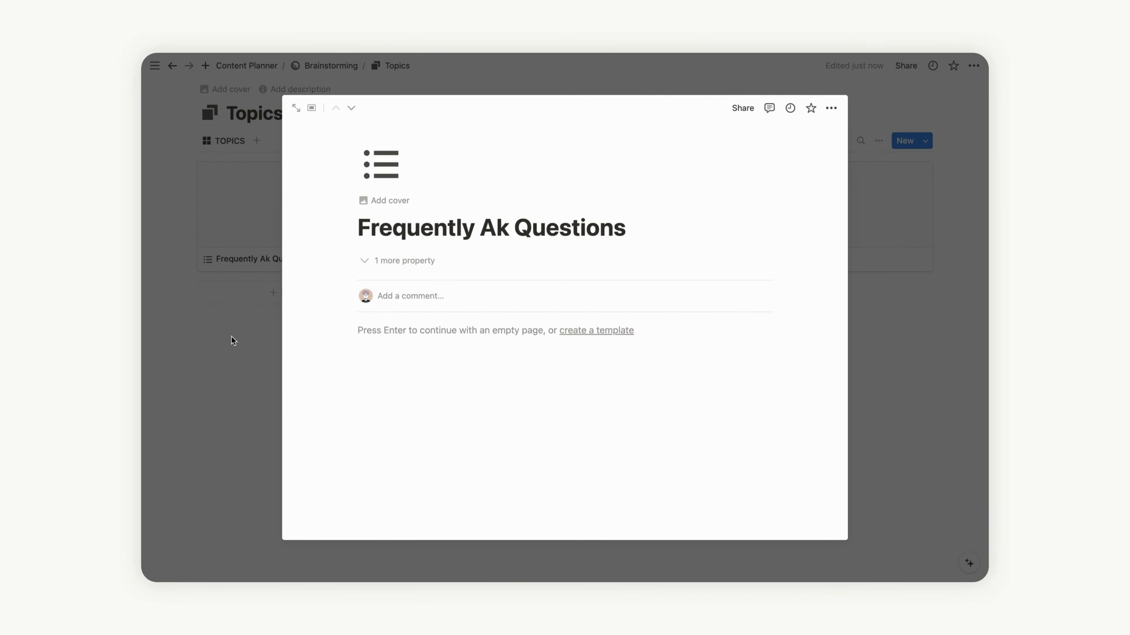
{"action": "left_click", "coordinate": [493, 228]}
{"action": "type", "text": "s"}
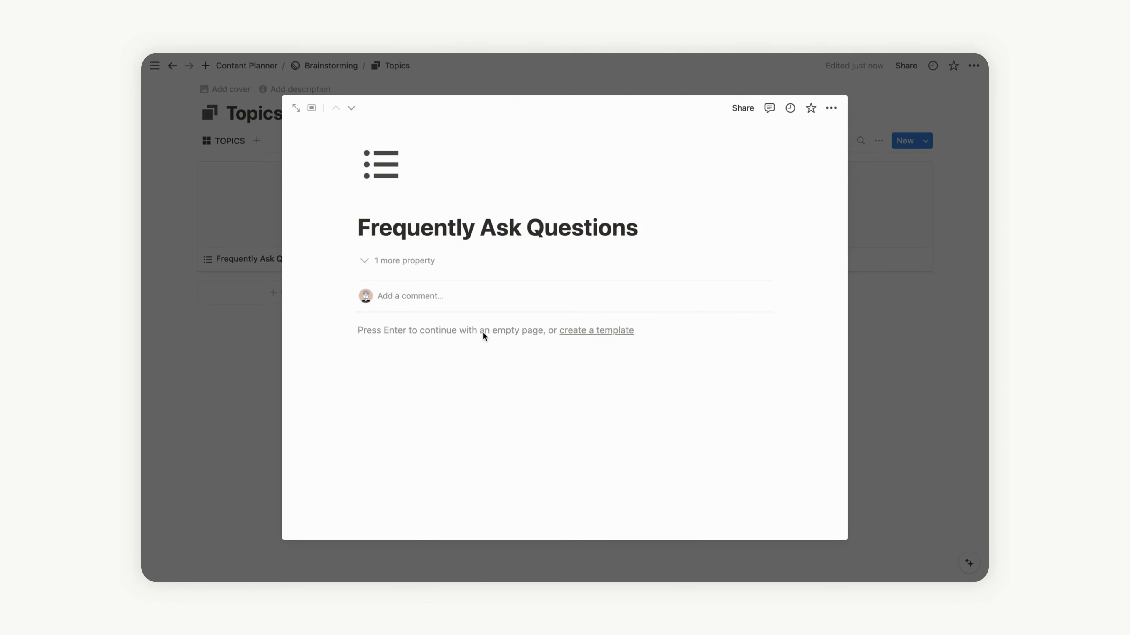
Step: Return to the main Content Planner page and move the Brainstorming page link directly below Content Hub in the first column
{"action": "scroll", "coordinate": [484, 331], "scroll_direction": "up", "scroll_amount": 2}
{"action": "left_click", "coordinate": [271, 375]}
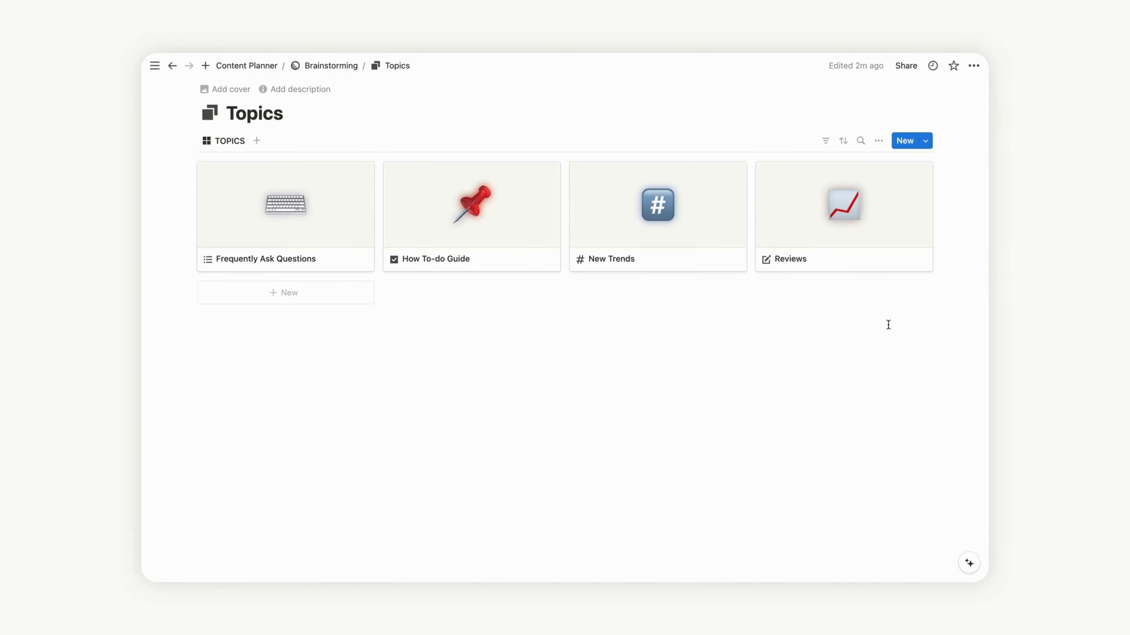
{"action": "left_click", "coordinate": [332, 68]}
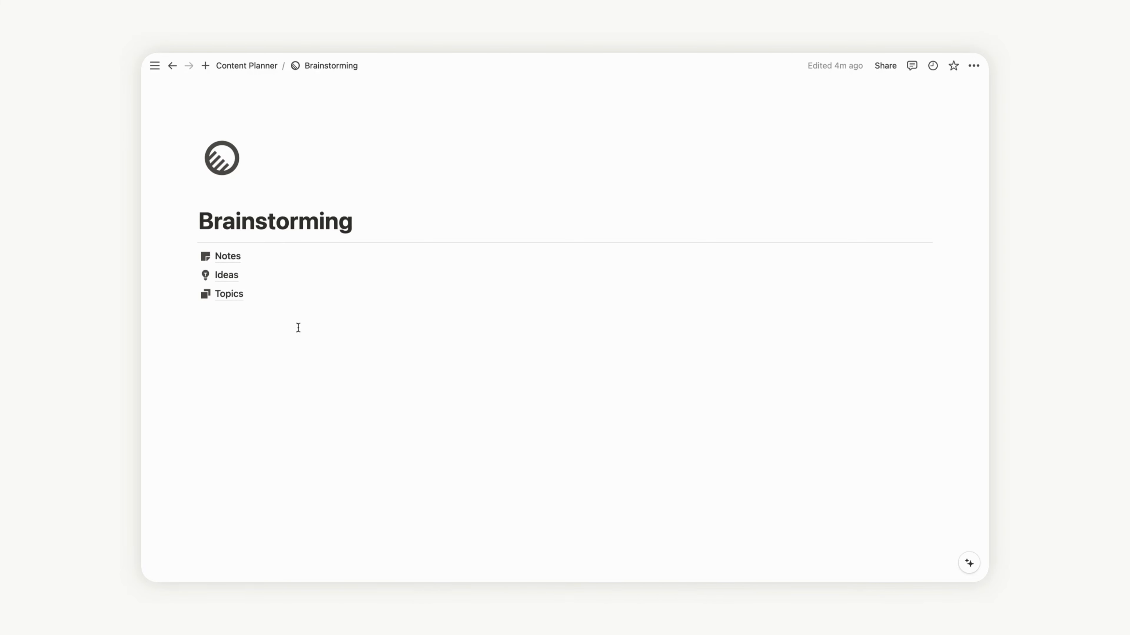
{"action": "left_click", "coordinate": [262, 66]}
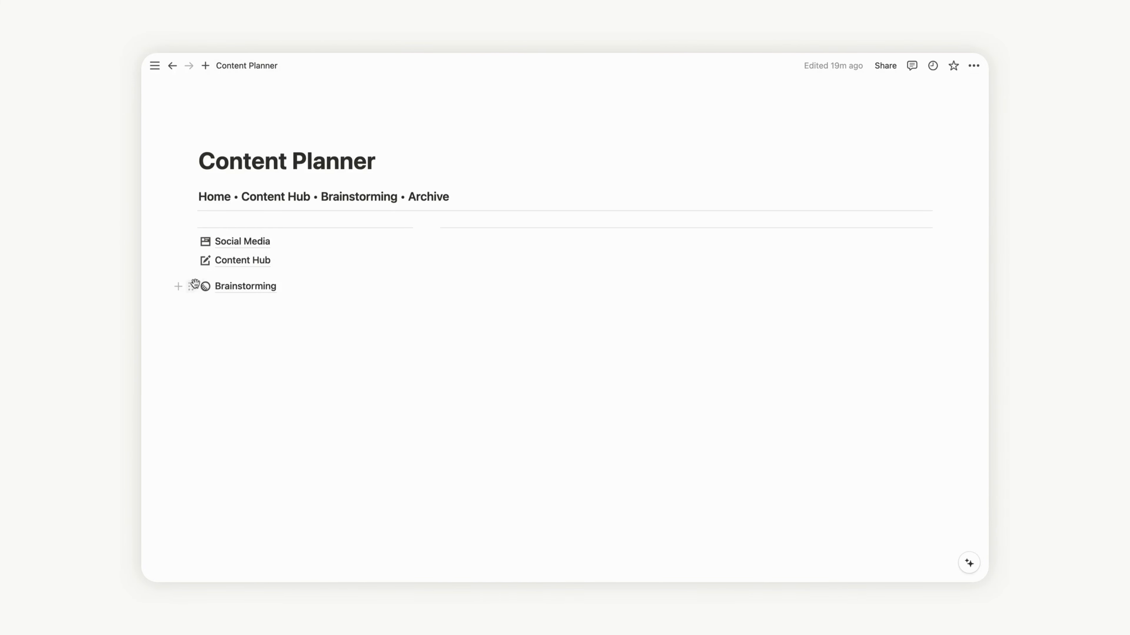
{"action": "left_click_drag", "start_coordinate": [192, 287], "coordinate": [214, 273]}
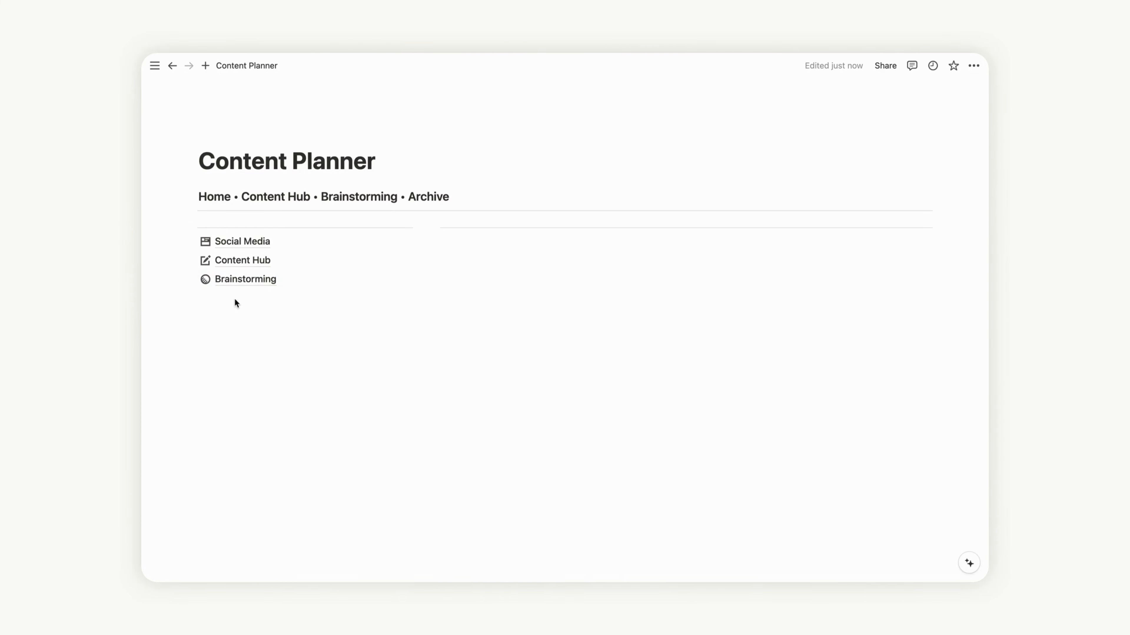
Step: Add a new subpage below the Content Planner's column list and title it Archive
{"action": "left_click", "coordinate": [228, 308]}
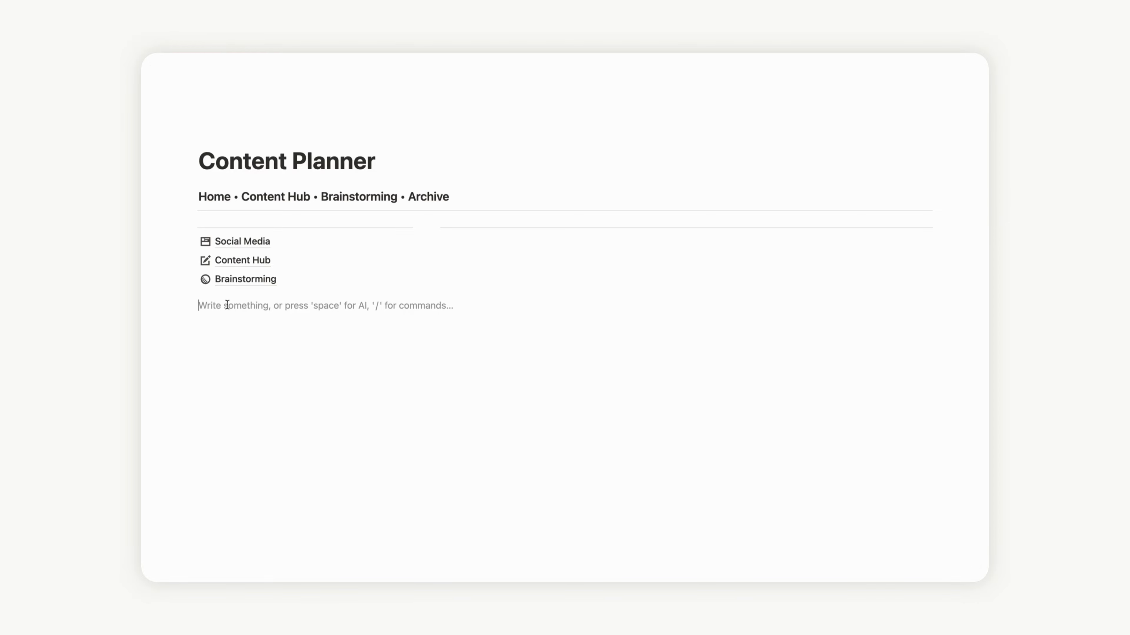
{"action": "type", "text": "/pa"}
{"action": "key", "text": "Return"}
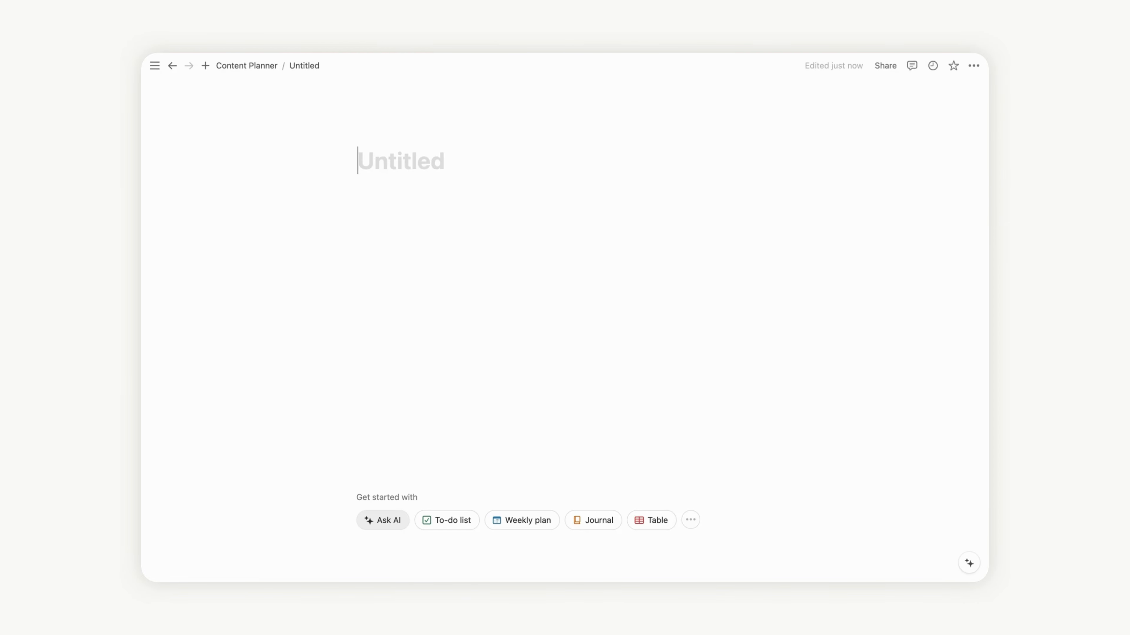
{"action": "type", "text": "Arci"}
{"action": "key", "text": "BackSpace"}
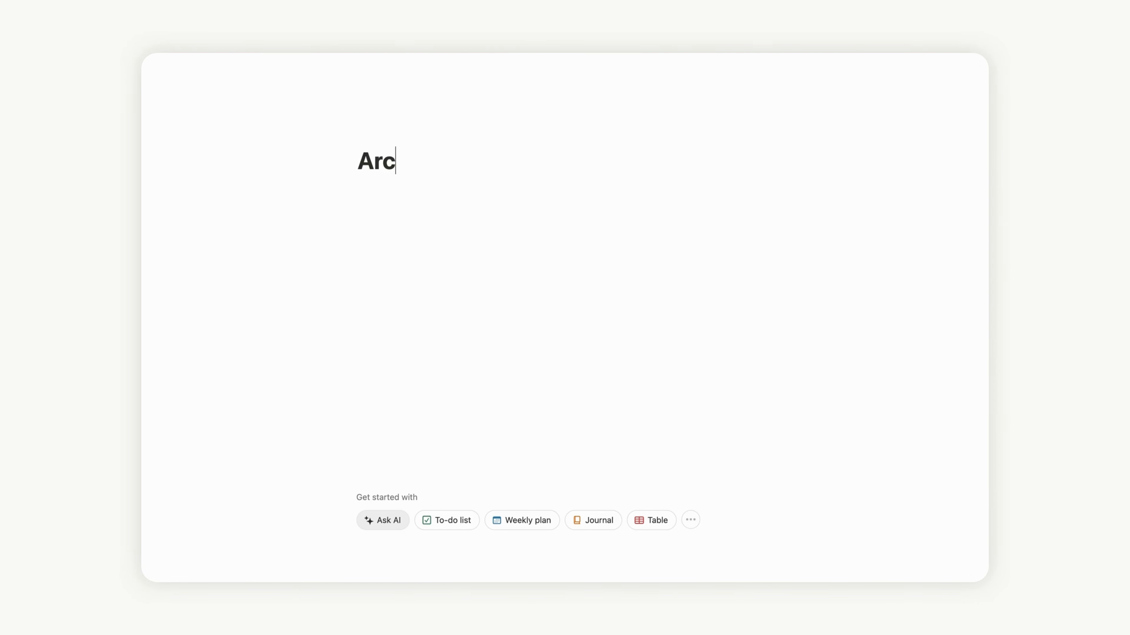
{"action": "type", "text": "hive"}
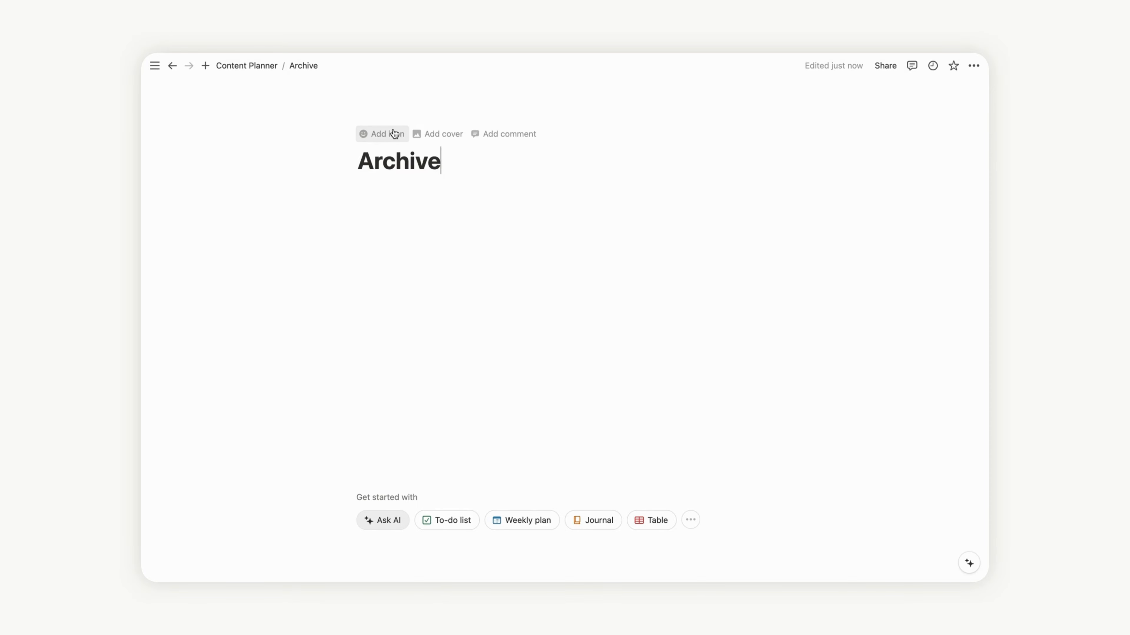
Step: Give the Archive page the 3D package icon found by filtering for "box", and turn on full width
{"action": "left_click", "coordinate": [391, 132]}
{"action": "left_click", "coordinate": [310, 200]}
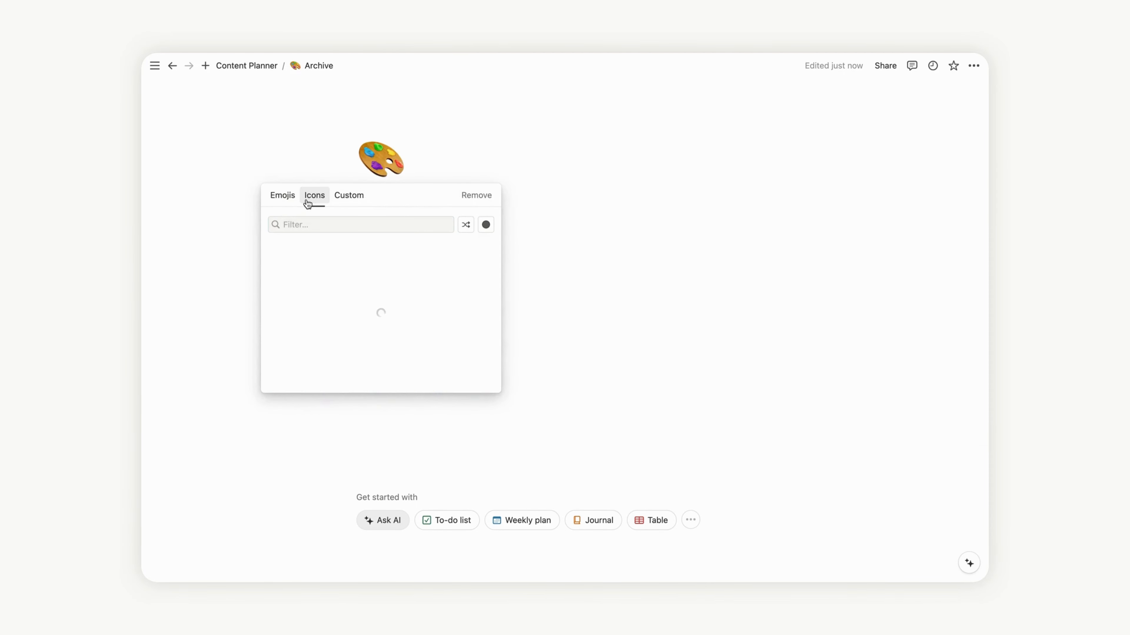
{"action": "left_click", "coordinate": [306, 224]}
{"action": "type", "text": "box"}
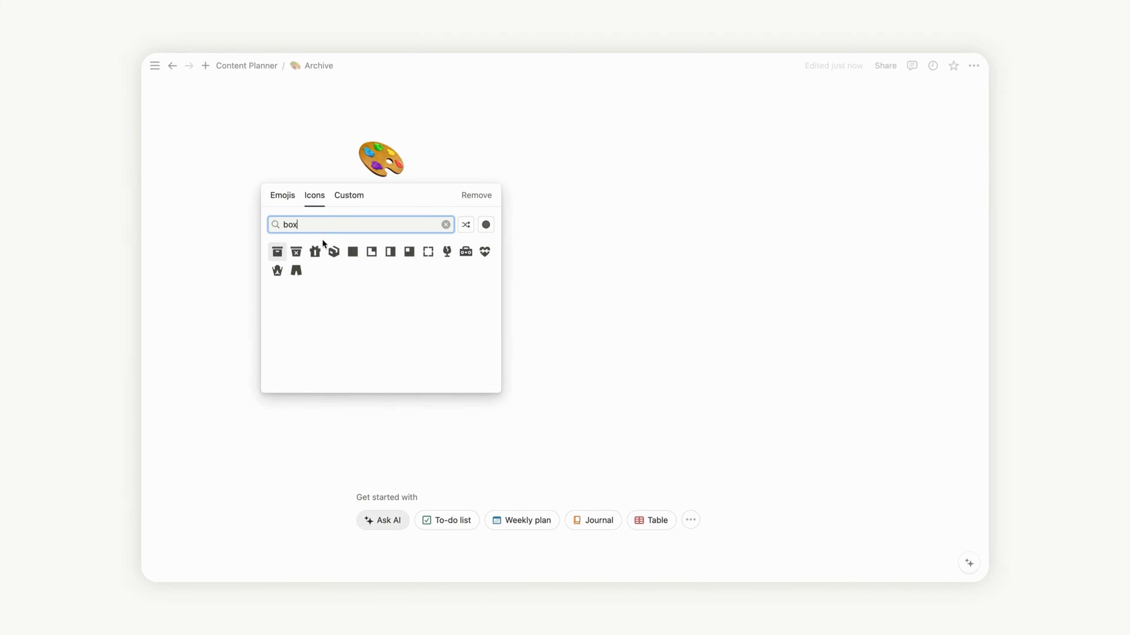
{"action": "left_click", "coordinate": [330, 252]}
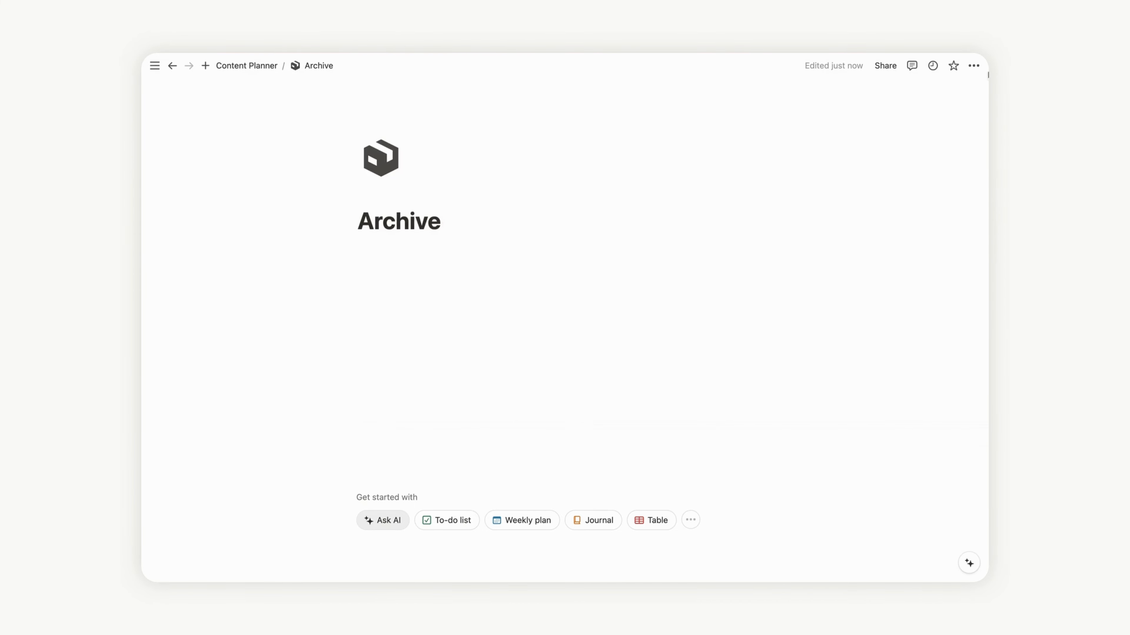
{"action": "left_click", "coordinate": [973, 66]}
{"action": "left_click", "coordinate": [964, 150]}
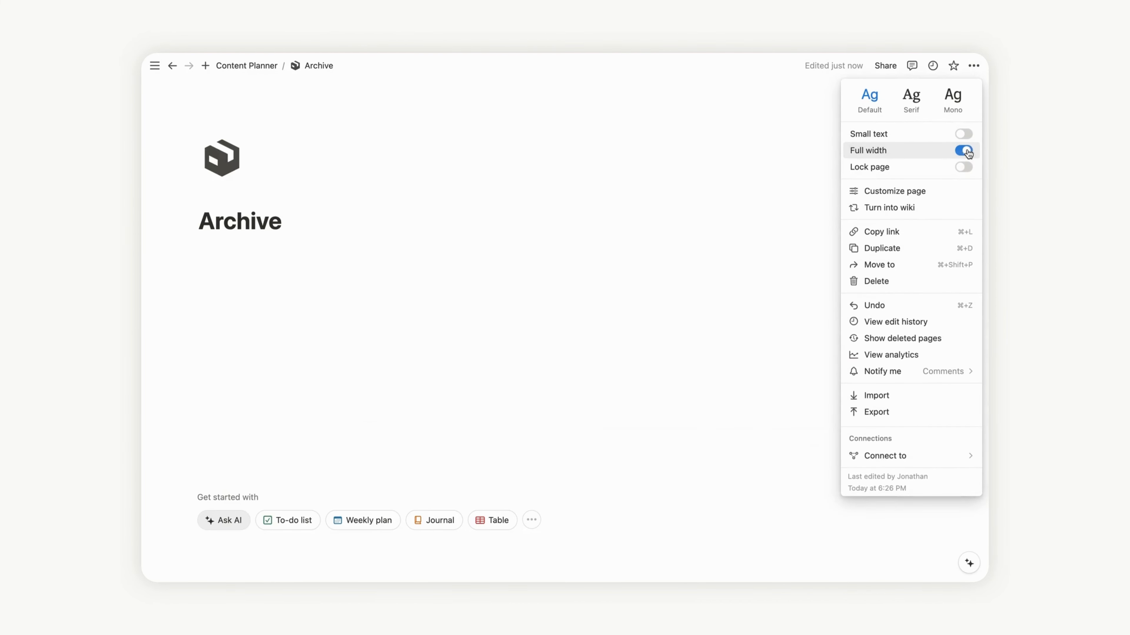
{"action": "left_click", "coordinate": [600, 254]}
Step: Add a divider below the Archive page's title and move the Archive link directly below Brainstorming on the Content Planner page
{"action": "left_click", "coordinate": [318, 226]}
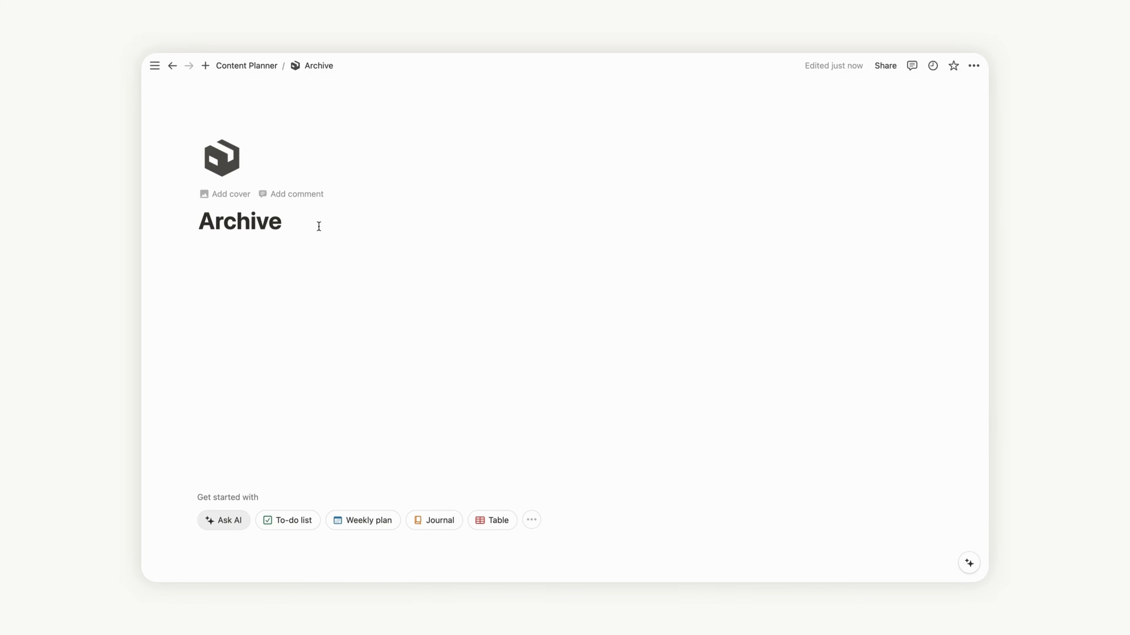
{"action": "key", "text": "Return"}
{"action": "type", "text": "/"}
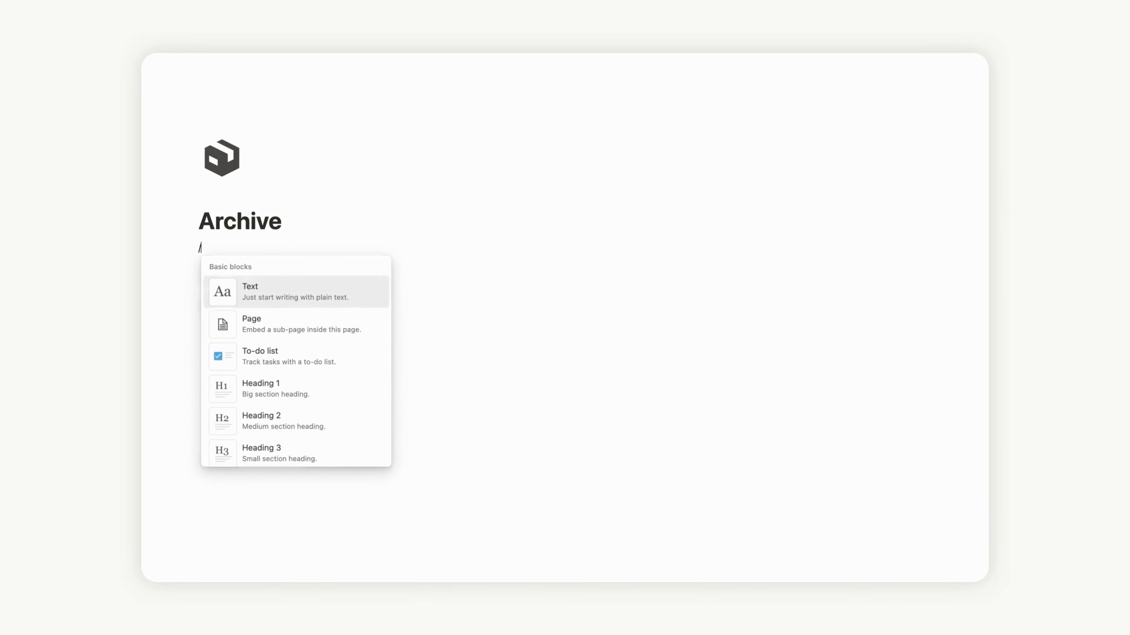
{"action": "type", "text": "hom"}
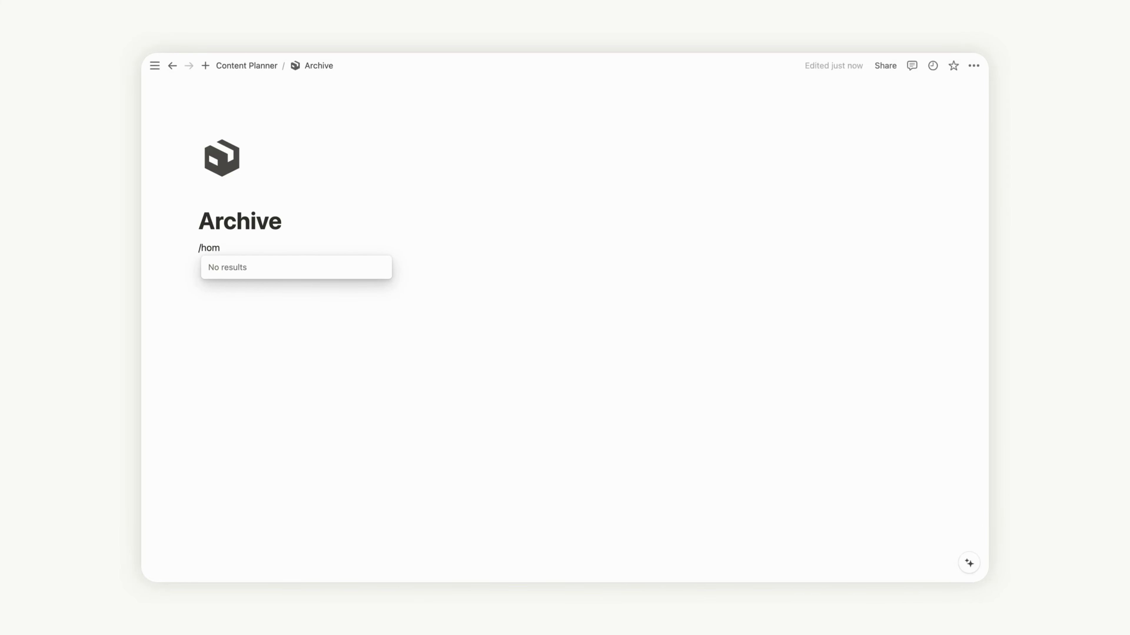
{"action": "key", "text": "BackSpace"}
{"action": "left_click", "coordinate": [293, 296]}
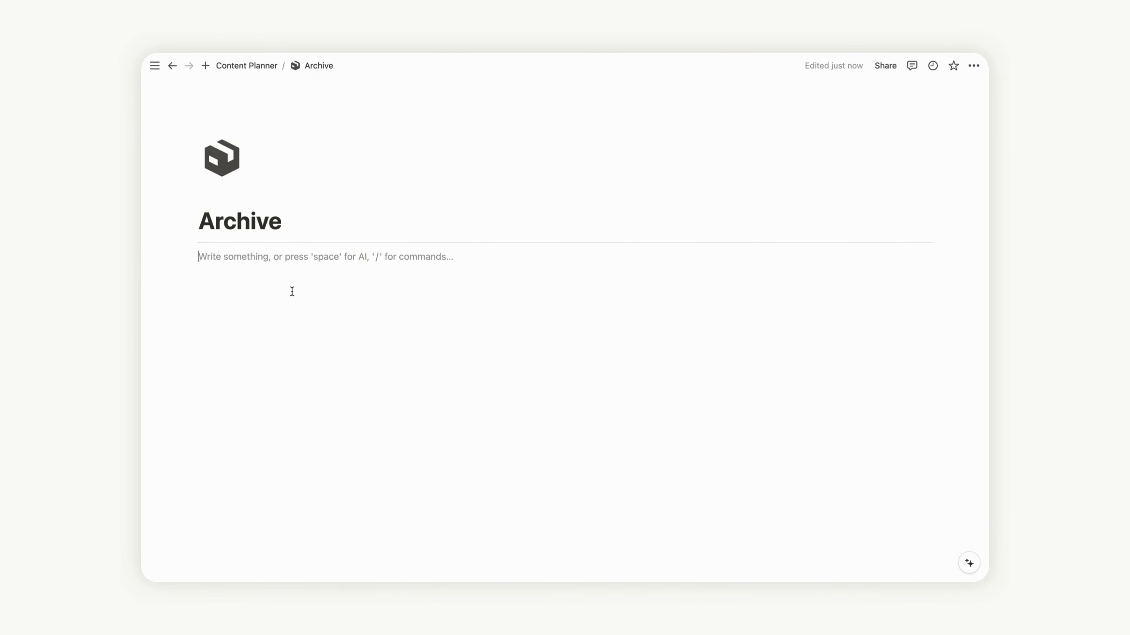
{"action": "left_click", "coordinate": [256, 68]}
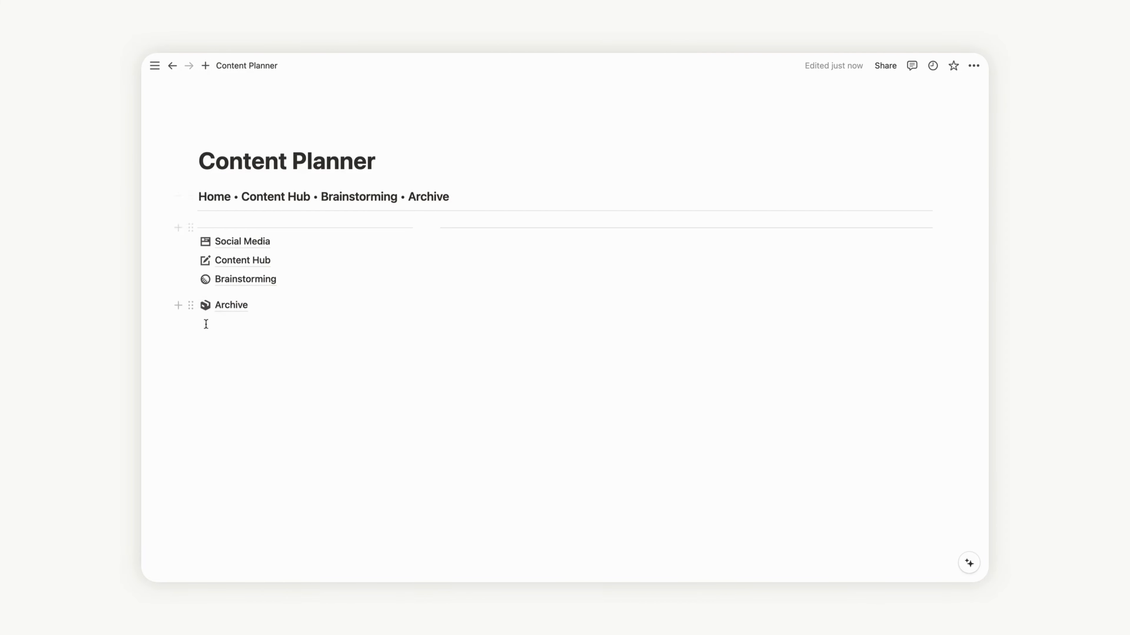
{"action": "left_click_drag", "start_coordinate": [191, 305], "coordinate": [207, 292]}
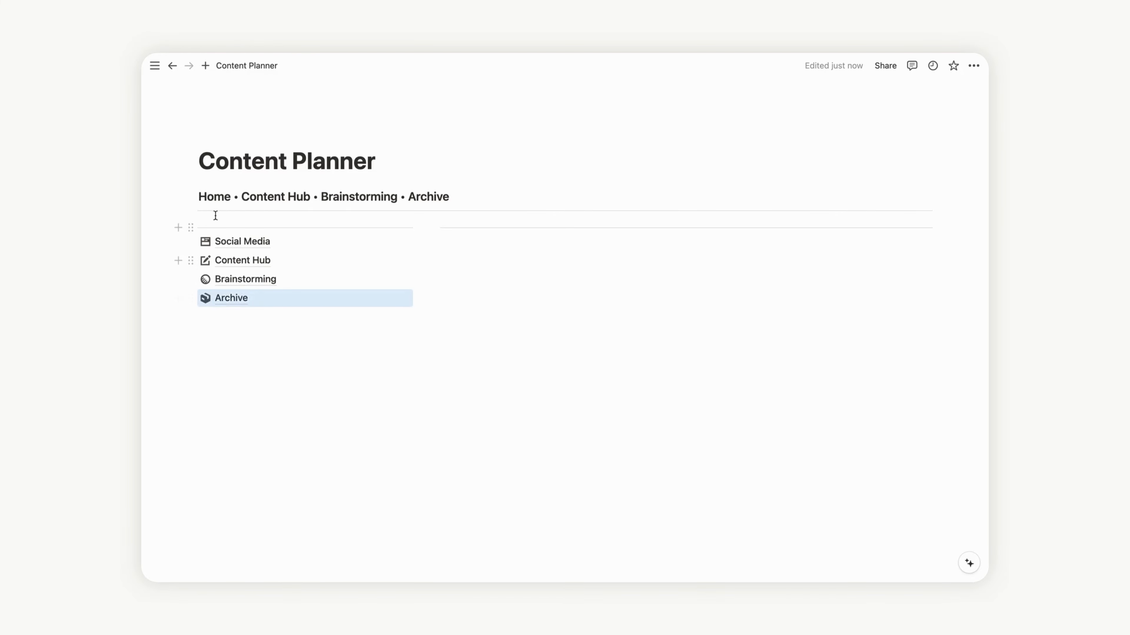
Step: In the navigation heading, link Home to the main Content Planner page and Content Hub to the Content Hub page
{"action": "double_click", "coordinate": [214, 194]}
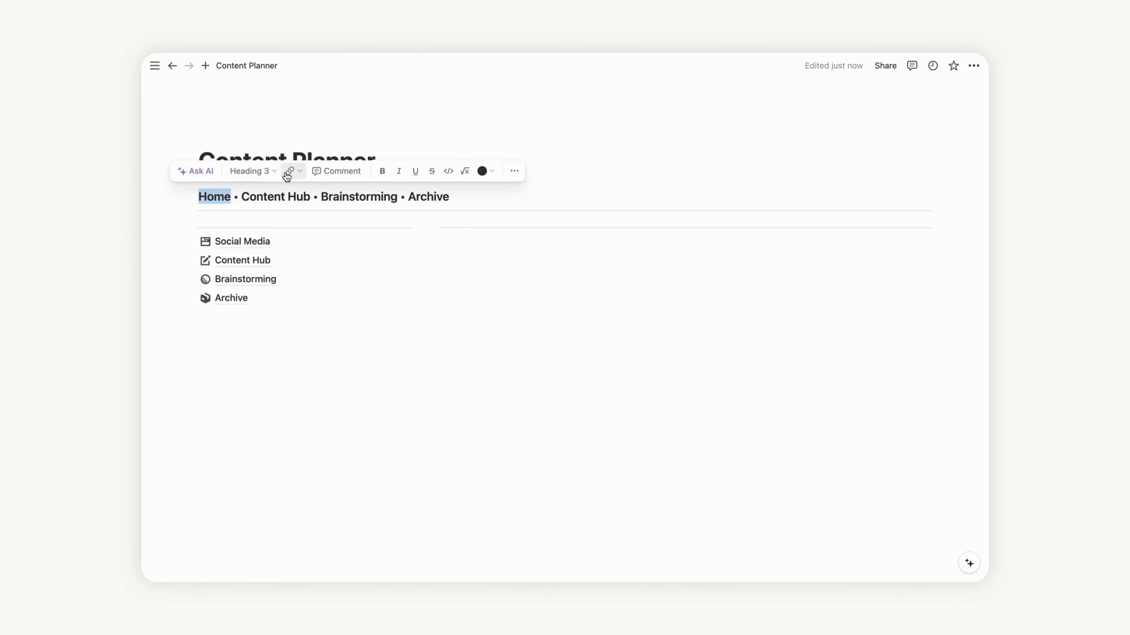
{"action": "left_click", "coordinate": [300, 173]}
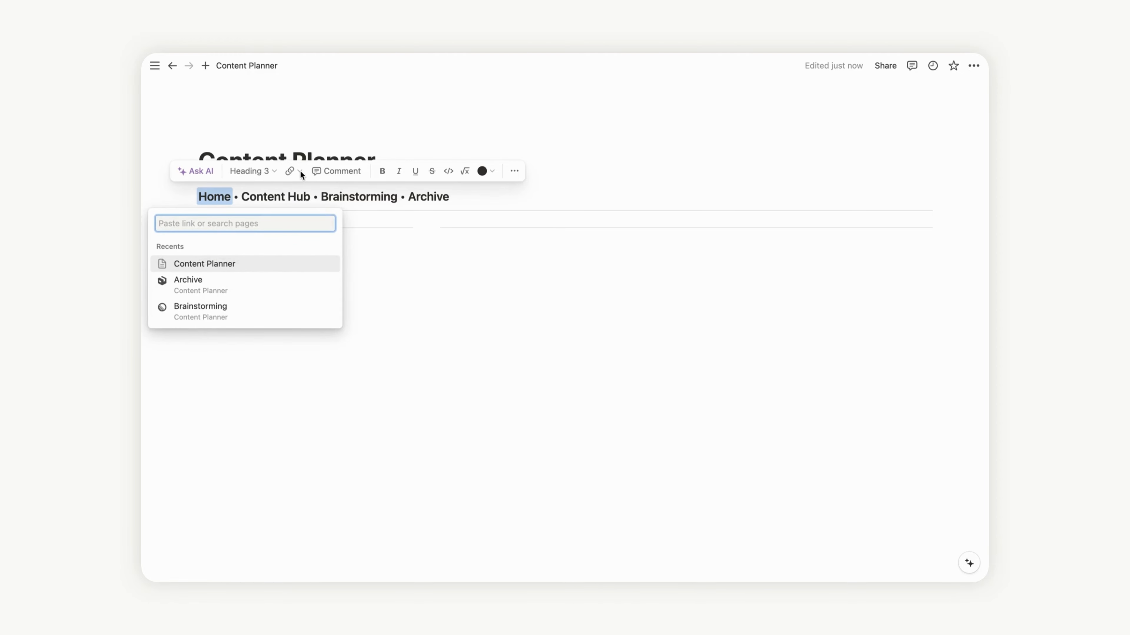
{"action": "left_click", "coordinate": [222, 264]}
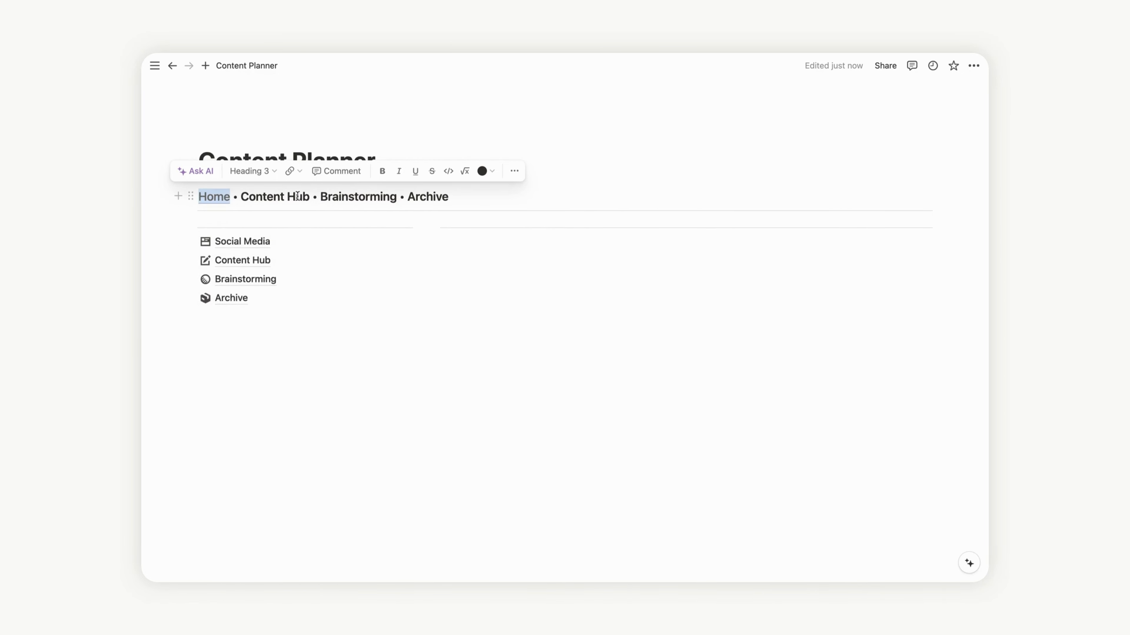
{"action": "left_click_drag", "start_coordinate": [309, 196], "coordinate": [241, 196]}
{"action": "left_click", "coordinate": [337, 172]}
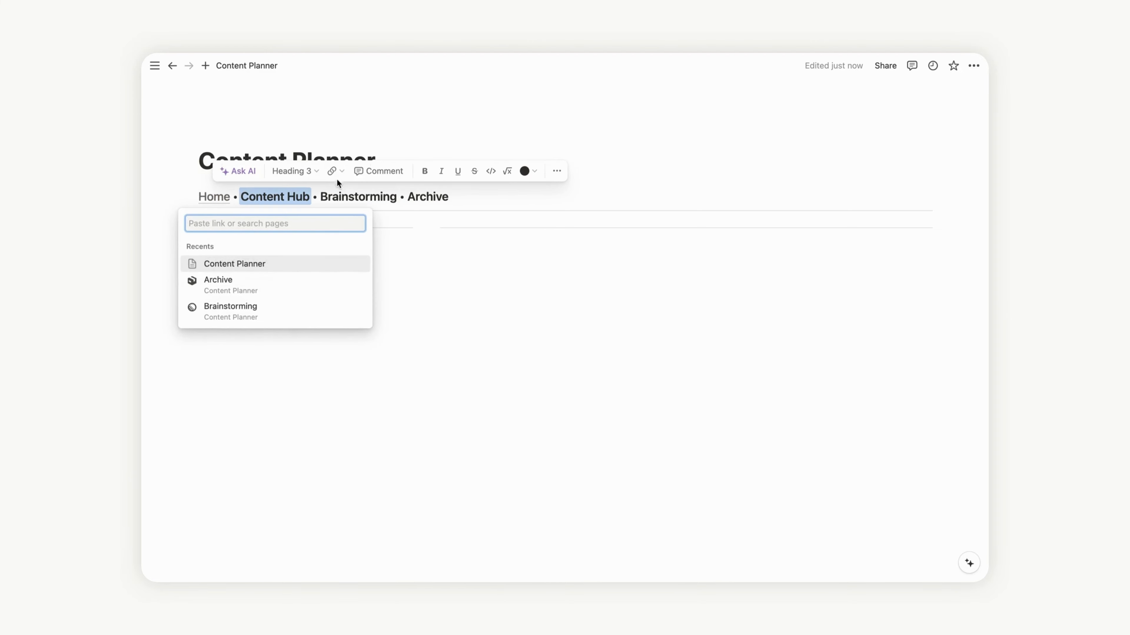
{"action": "type", "text": "con"}
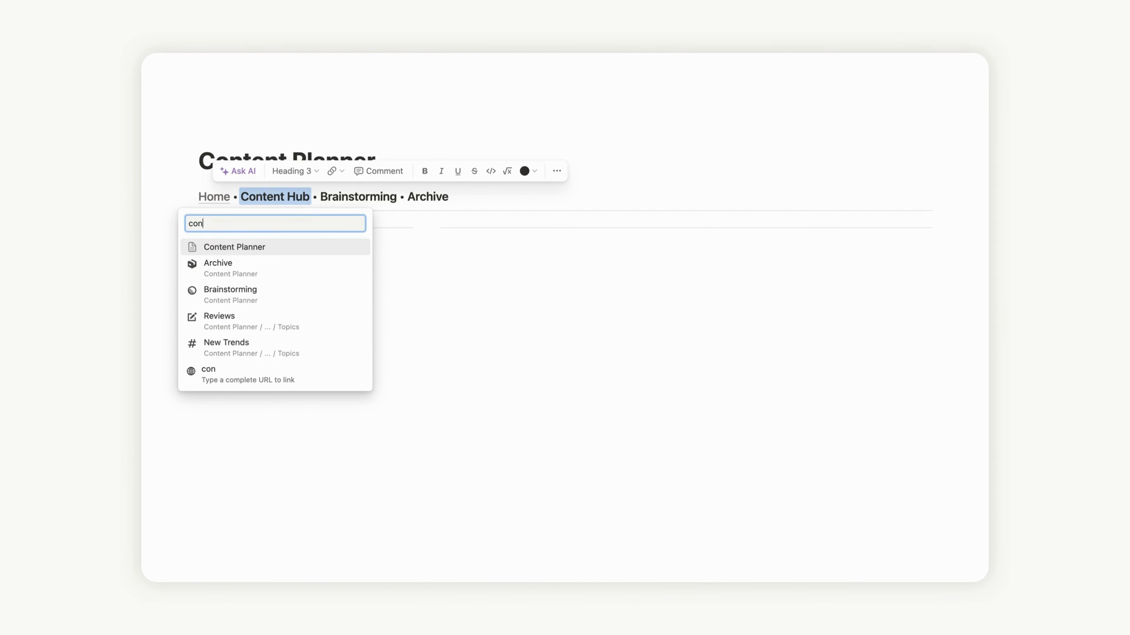
{"action": "type", "text": "tent"}
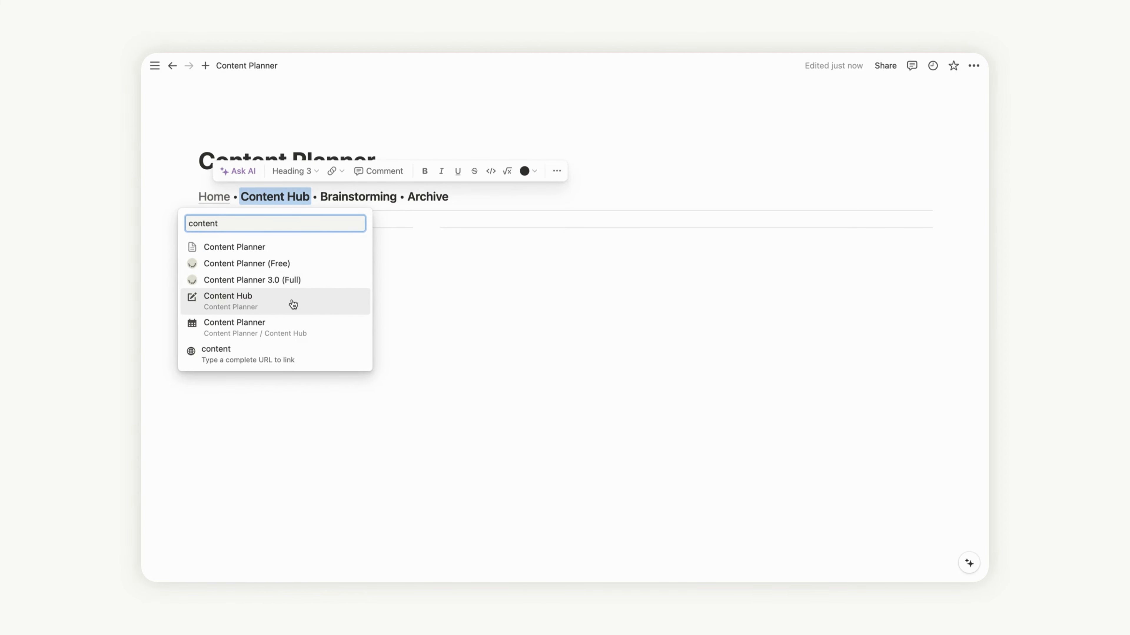
{"action": "left_click", "coordinate": [276, 305]}
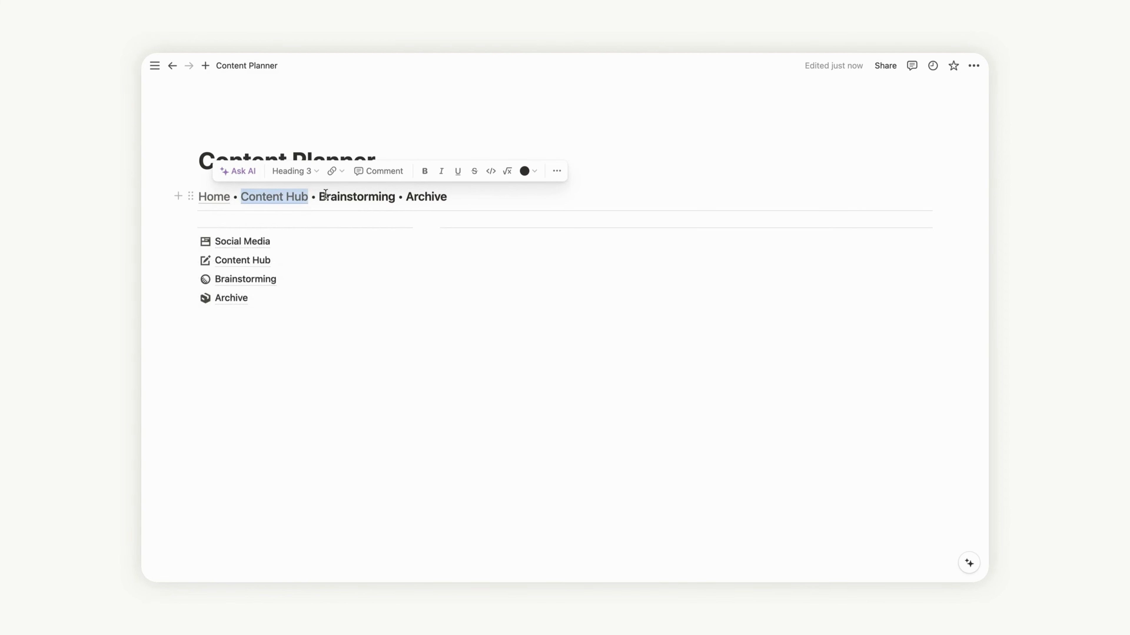
Step: Link the words Brainstorming and Archive in the navigation heading to their matching pages
{"action": "left_click_drag", "start_coordinate": [347, 196], "coordinate": [340, 197]}
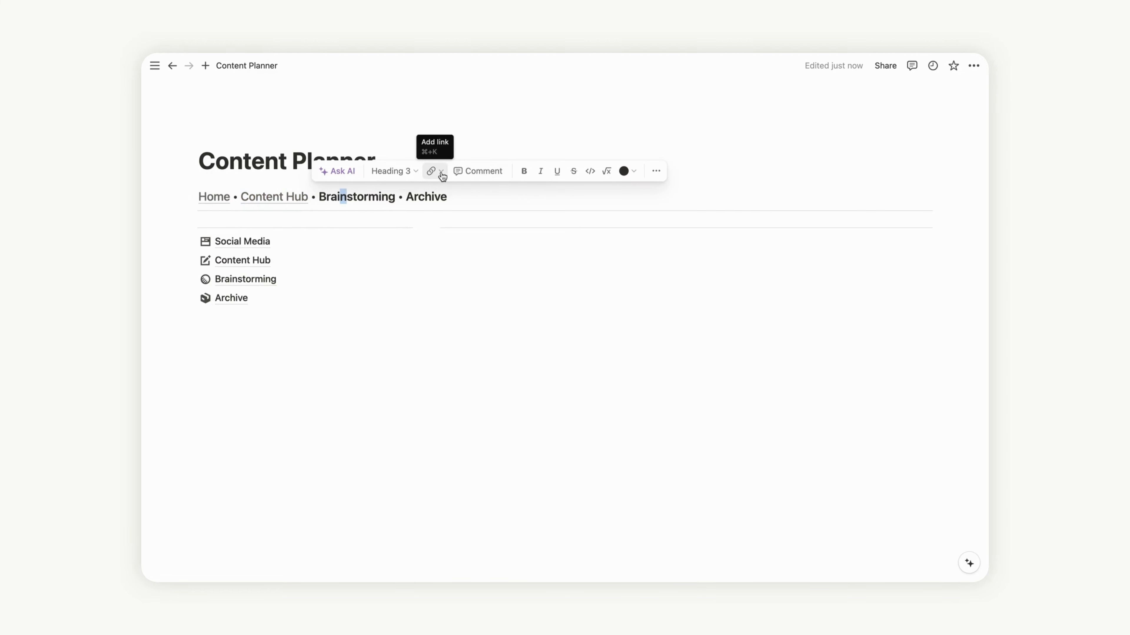
{"action": "left_click", "coordinate": [395, 197]}
{"action": "left_click_drag", "start_coordinate": [395, 197], "coordinate": [319, 197]}
{"action": "left_click", "coordinate": [418, 171]}
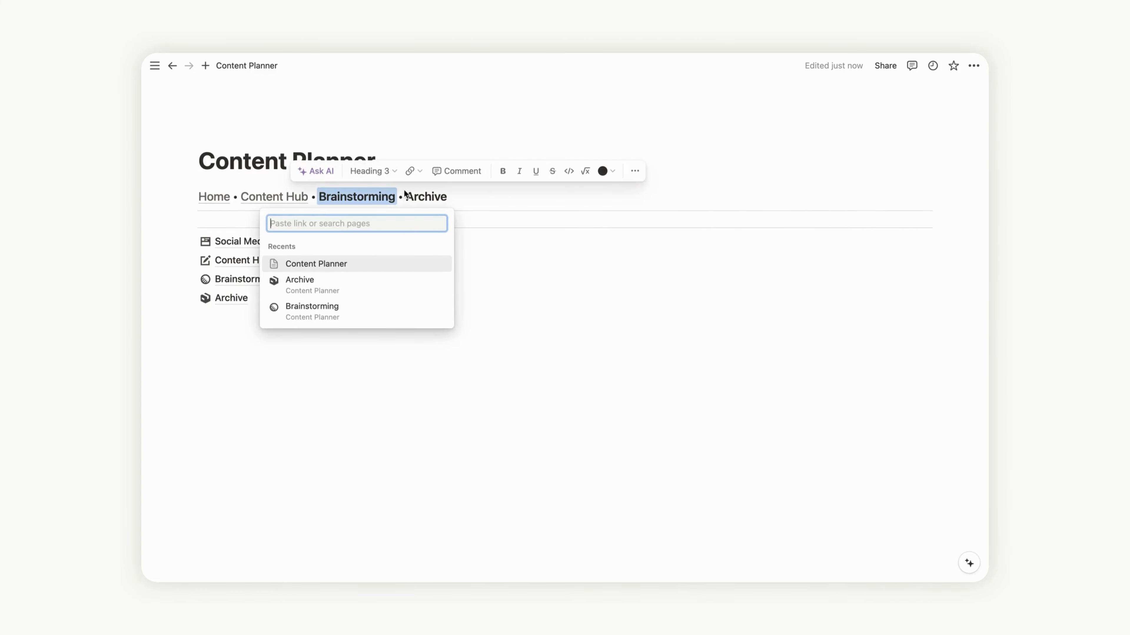
{"action": "left_click", "coordinate": [334, 314]}
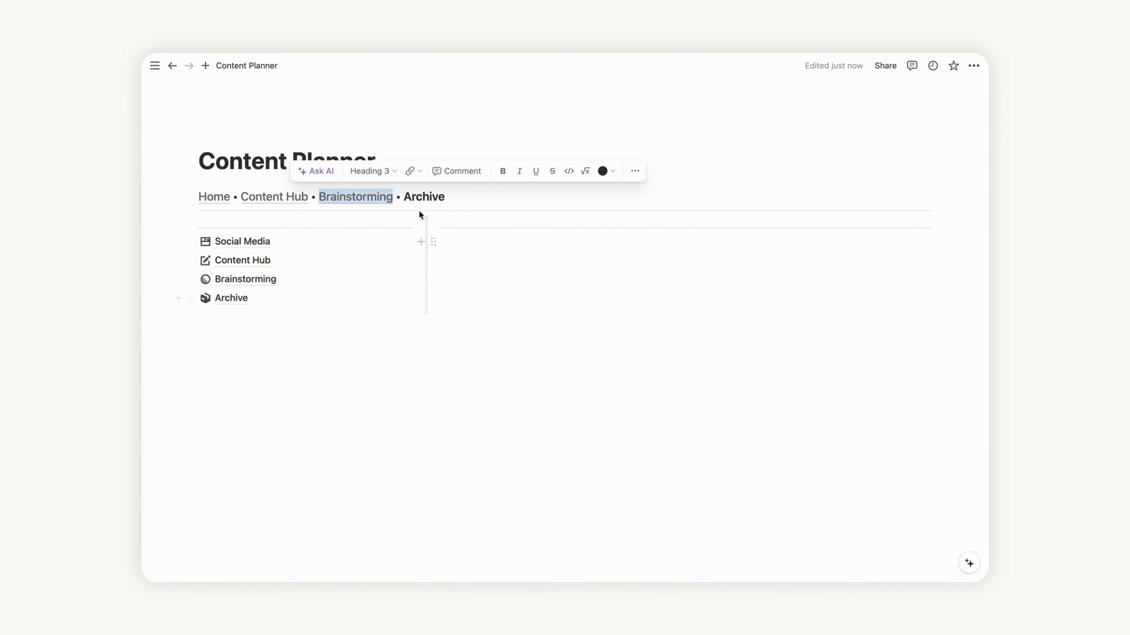
{"action": "double_click", "coordinate": [424, 197]}
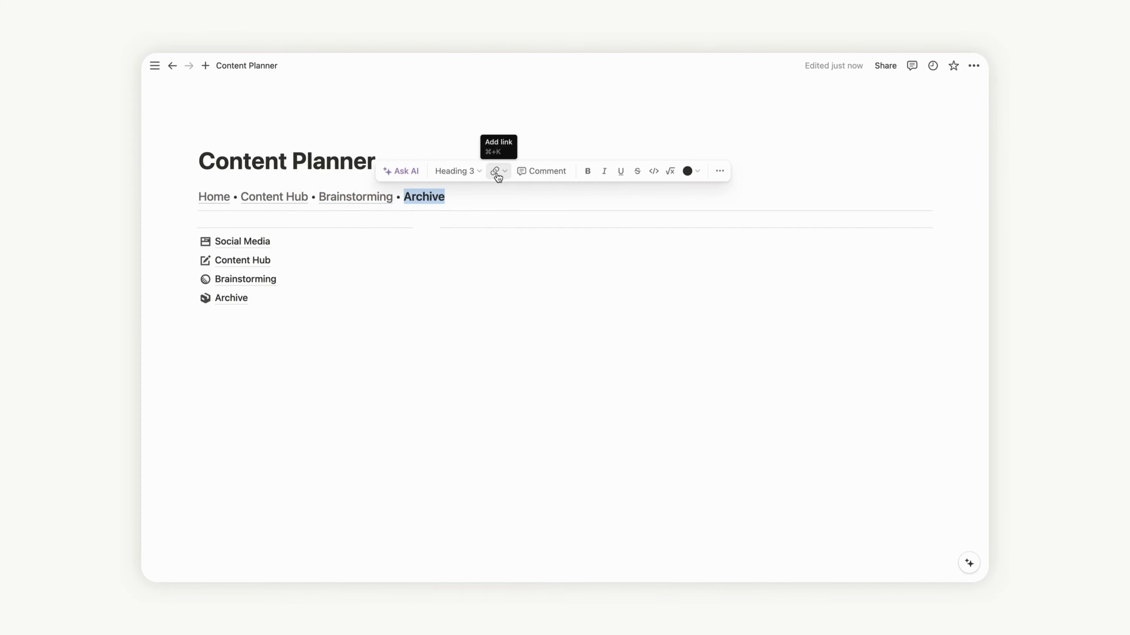
{"action": "left_click", "coordinate": [497, 173]}
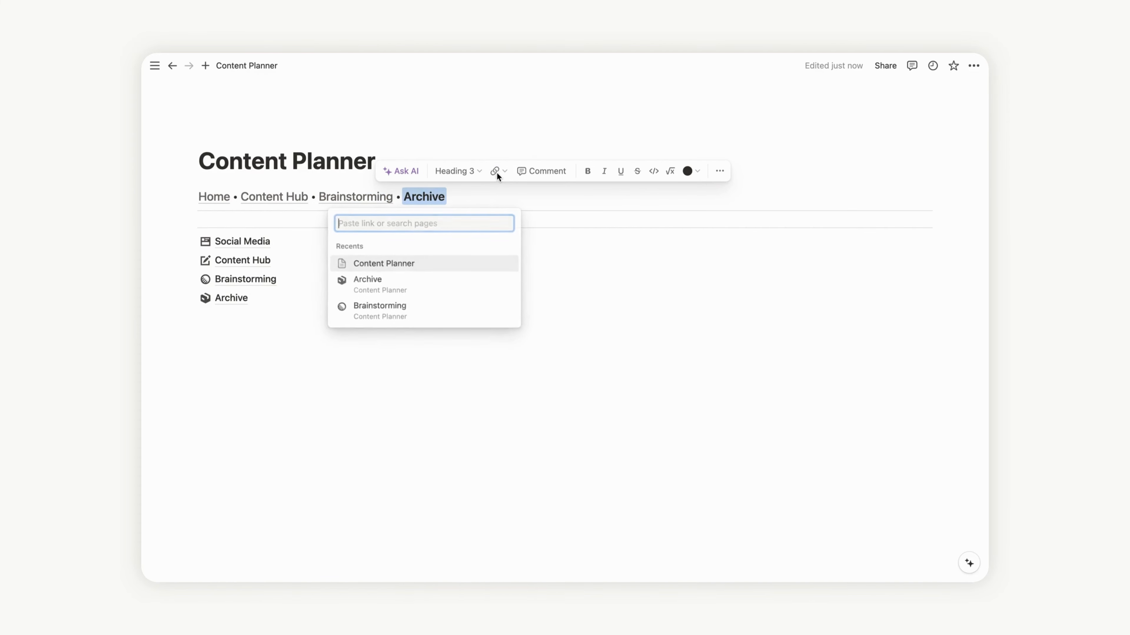
{"action": "left_click", "coordinate": [394, 284]}
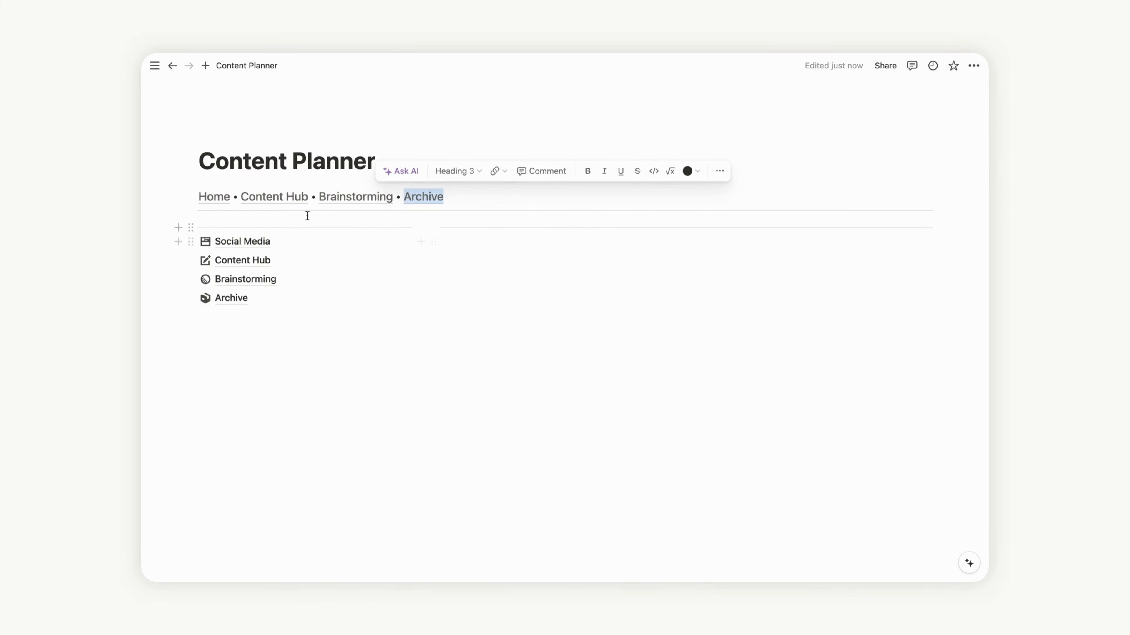
Step: Copy the linked navigation heading from the Content Planner page and paste it unsynced below the Content Hub page's title
{"action": "left_click", "coordinate": [191, 195]}
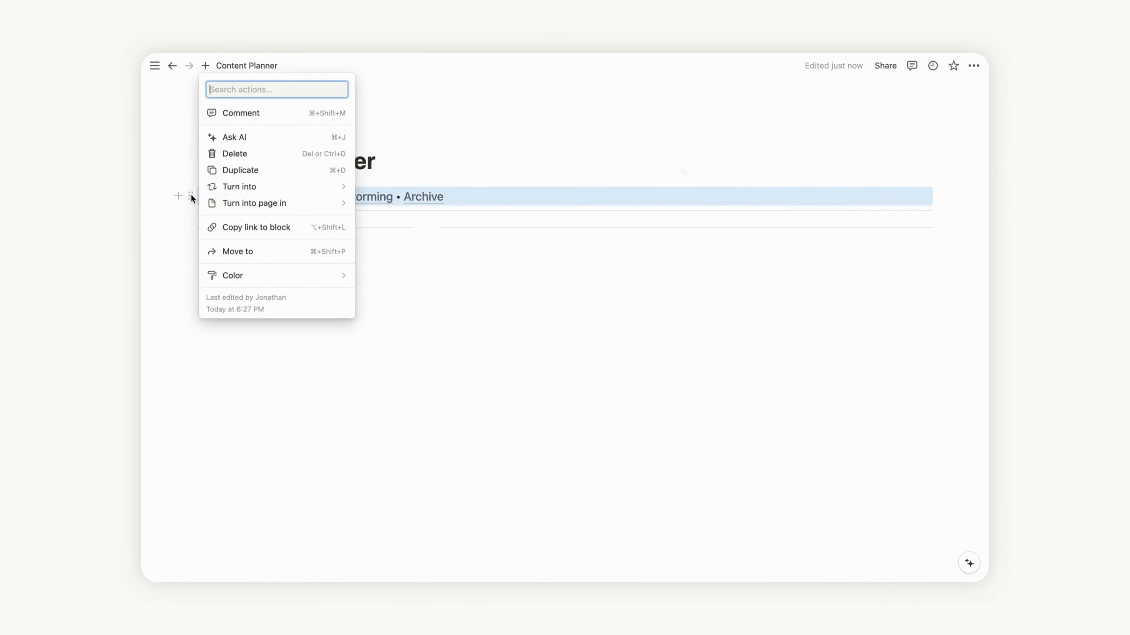
{"action": "key", "text": "Escape"}
{"action": "left_click", "coordinate": [264, 197]}
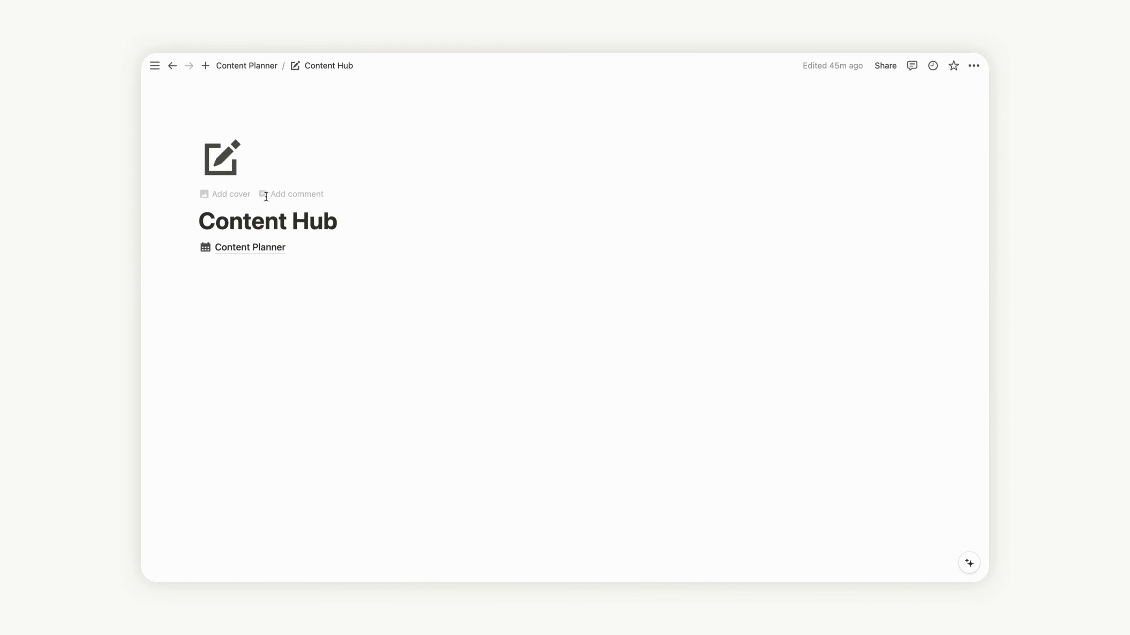
{"action": "left_click", "coordinate": [343, 221]}
{"action": "key", "text": "Return"}
{"action": "key", "text": "super+v"}
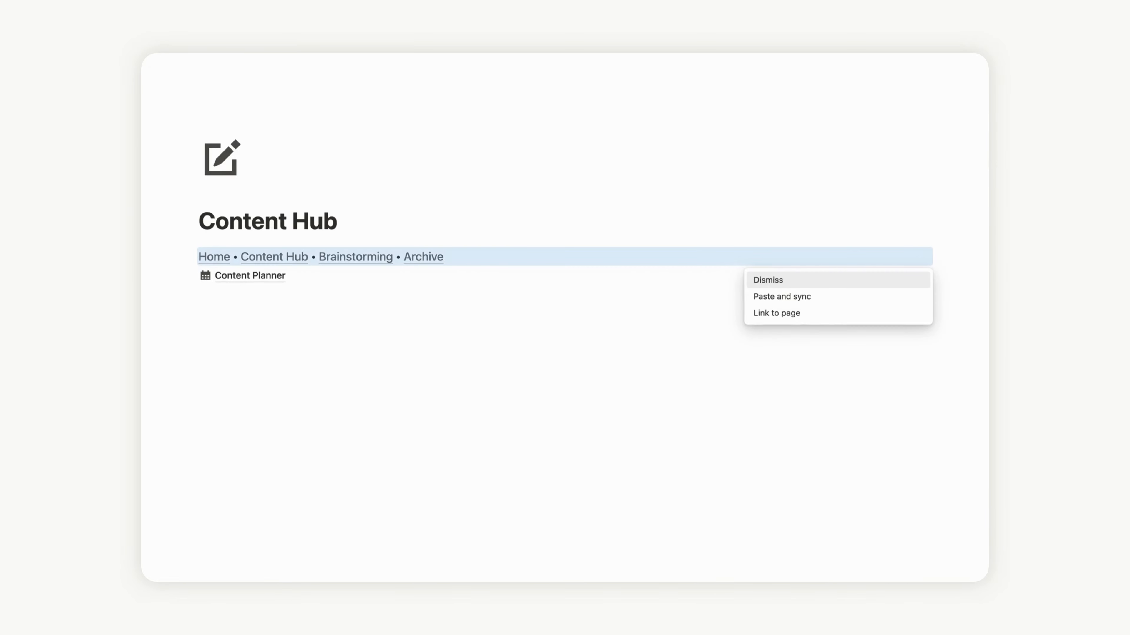
{"action": "key", "text": "Escape"}
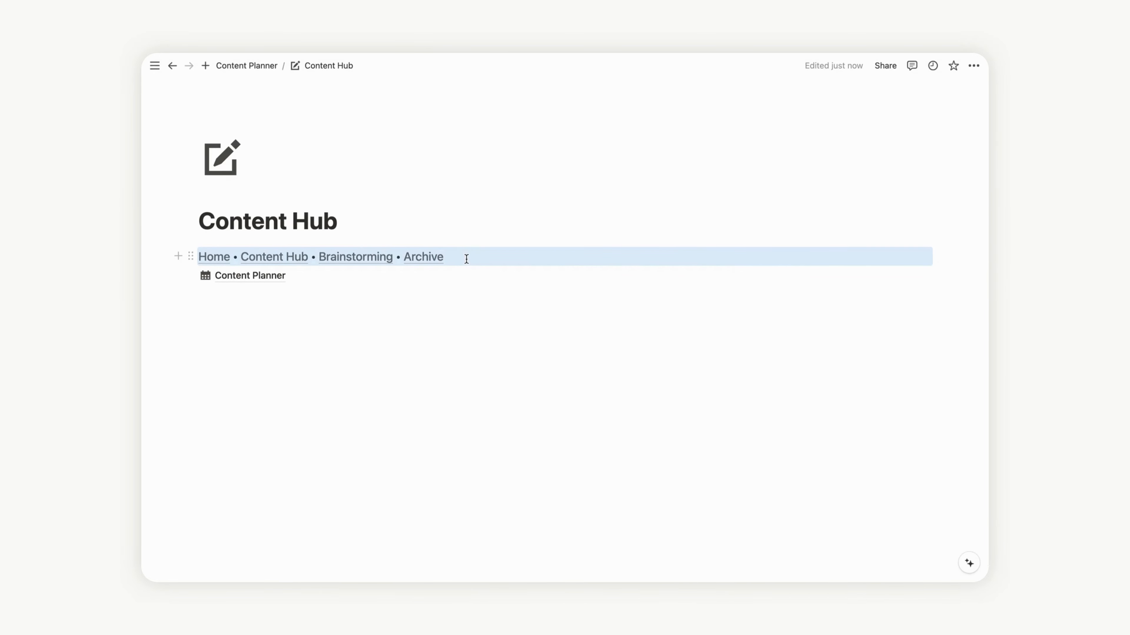
Step: Insert a divider directly below the navigation heading on the Content Hub page
{"action": "left_click", "coordinate": [466, 258]}
{"action": "key", "text": "Return"}
{"action": "type", "text": "/"}
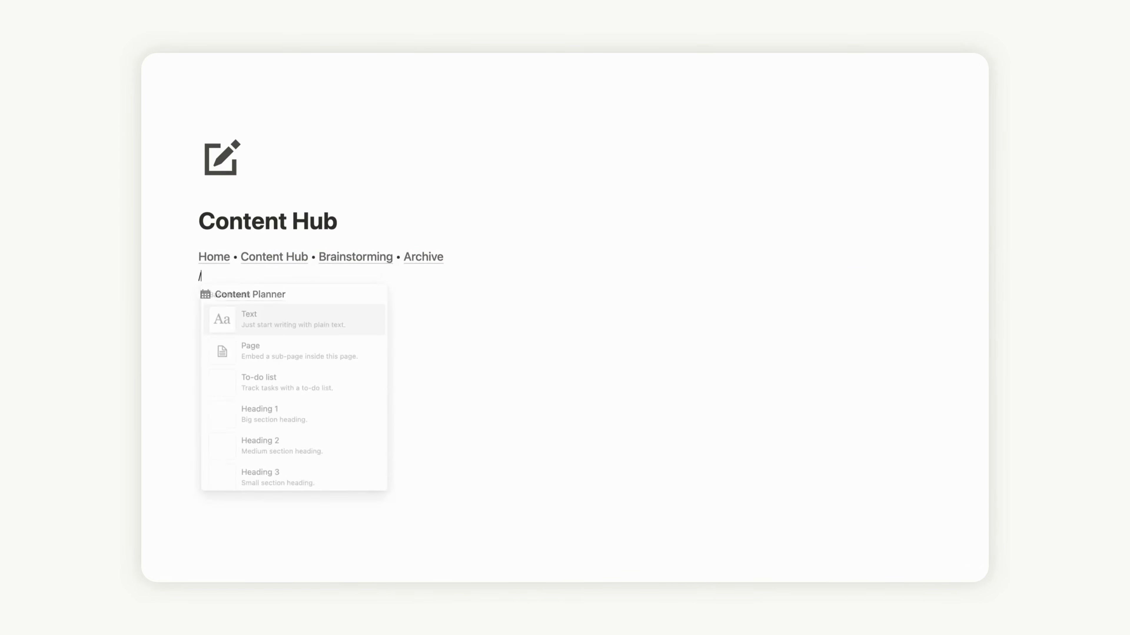
{"action": "type", "text": "di"}
{"action": "key", "text": "Return"}
{"action": "key", "text": "BackSpace"}
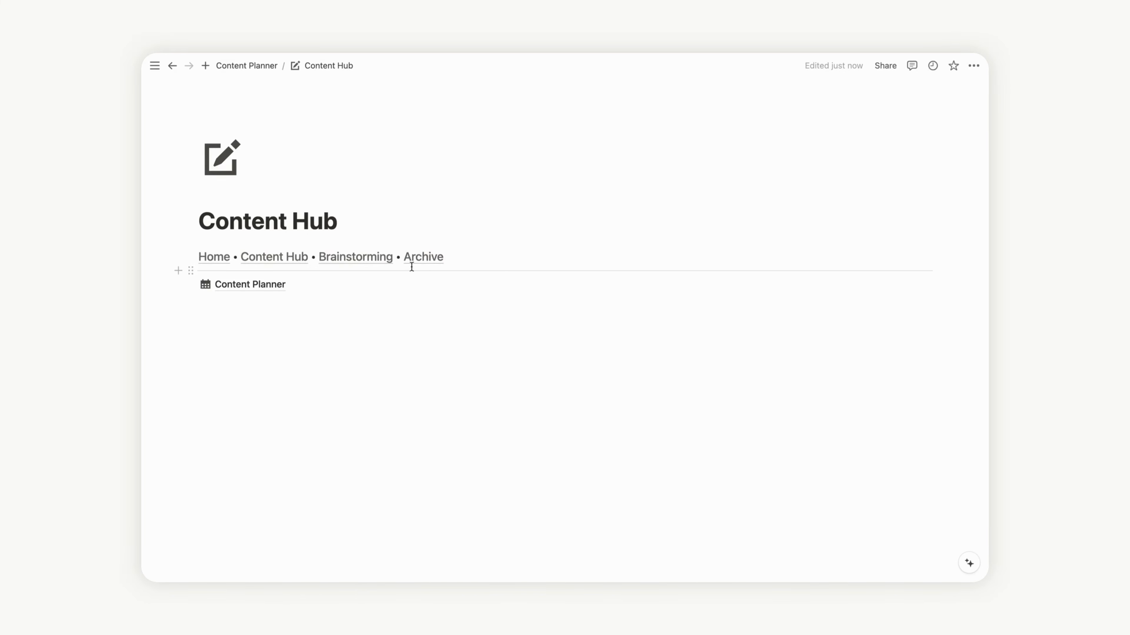
Step: Paste the linked navigation heading below the titles of the Brainstorming and Archive pages
{"action": "left_click", "coordinate": [349, 257]}
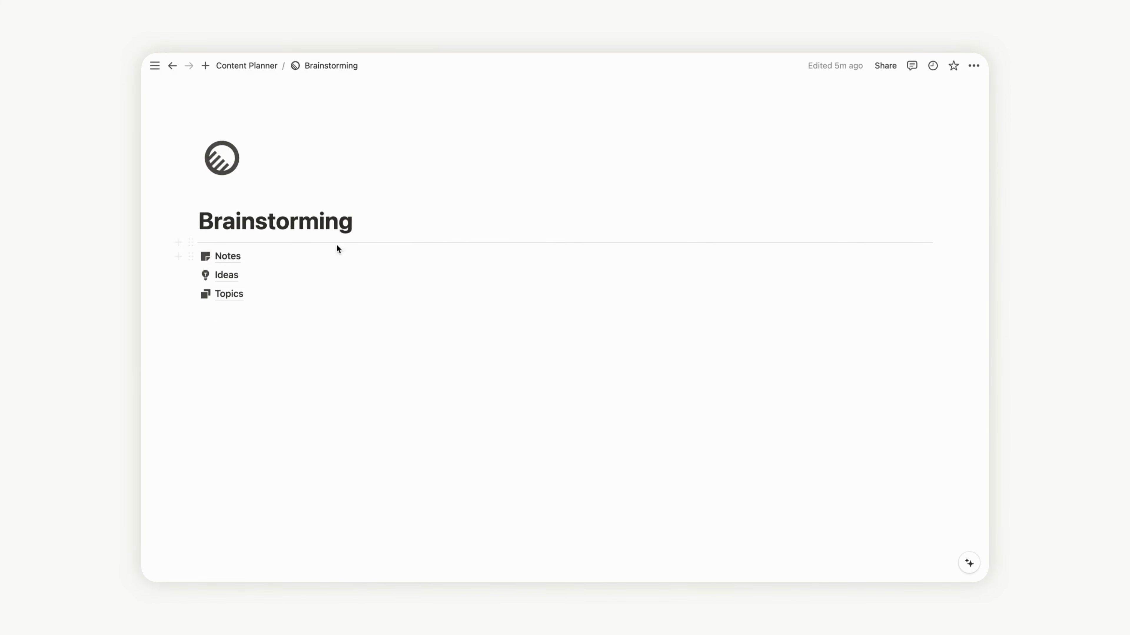
{"action": "left_click", "coordinate": [356, 222]}
{"action": "key", "text": "Return"}
{"action": "type", "text": "Home • Content Hub • Brainstorming • Archive"}
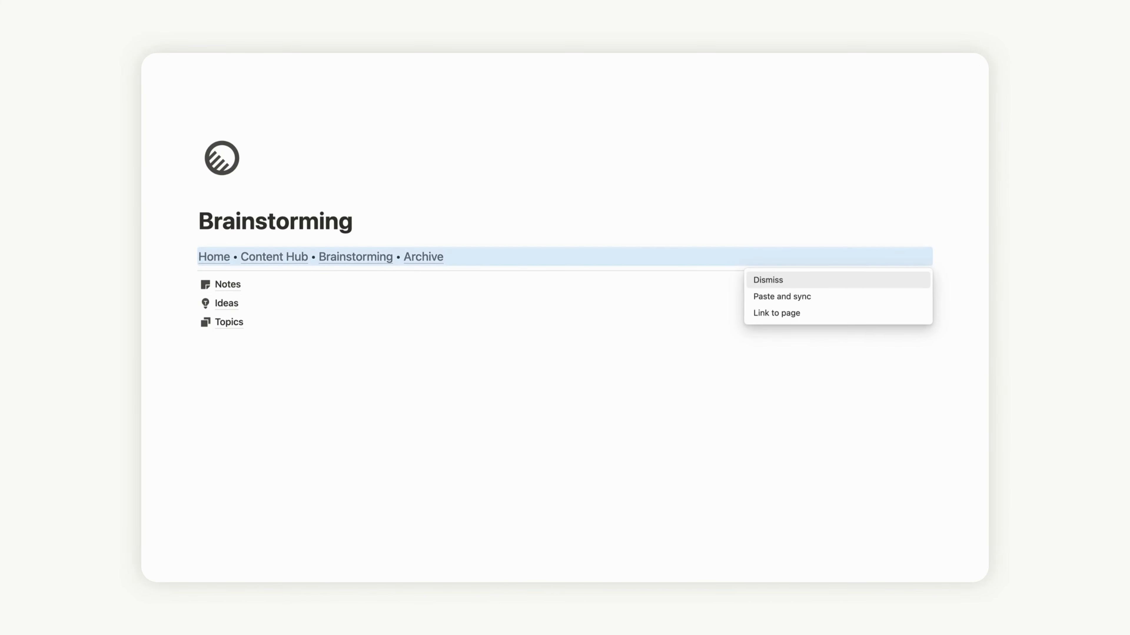
{"action": "left_click", "coordinate": [410, 257]}
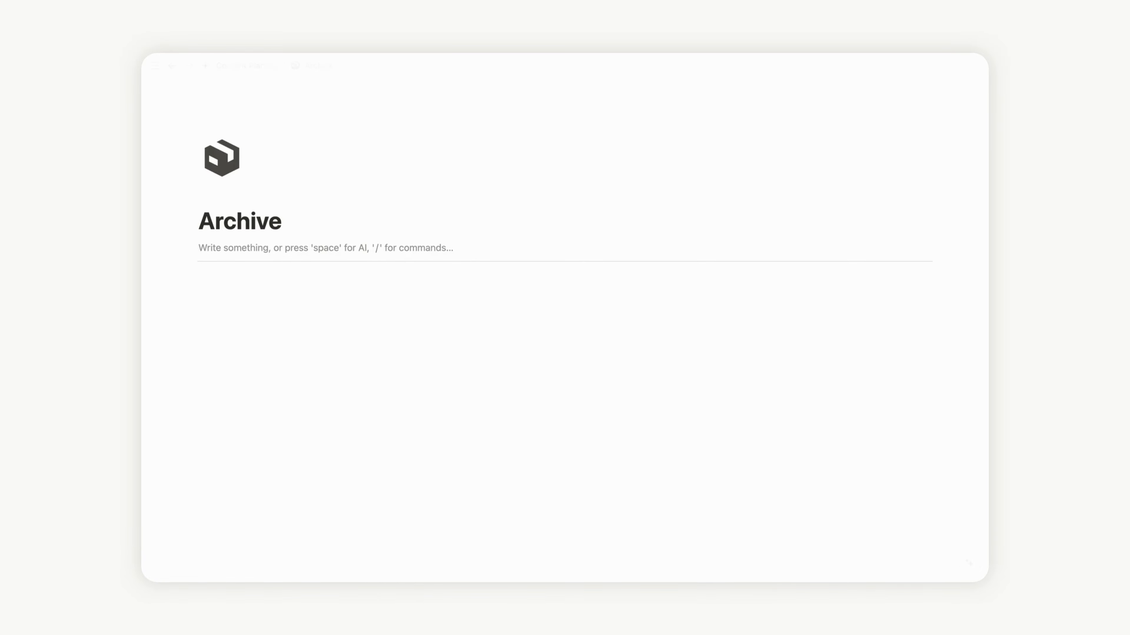
{"action": "type", "text": "Home • Content Hub • Brainstorming • Archive"}
Step: On the Content Planner page, duplicate the divider above Social Media and insert a new blank list database between the two dividers
{"action": "left_click", "coordinate": [218, 260]}
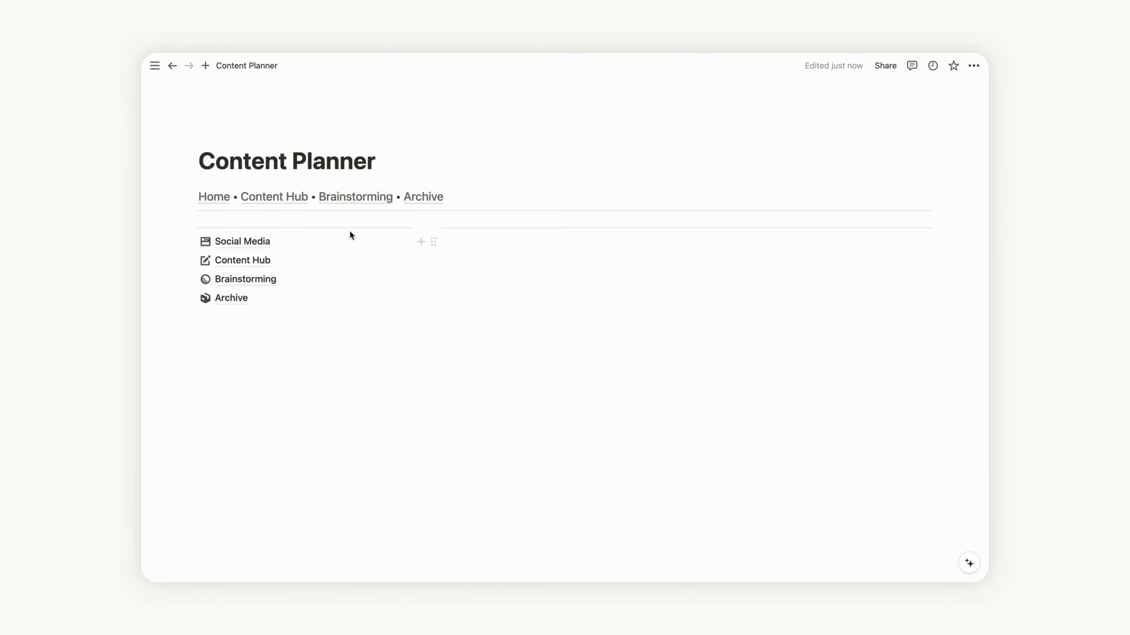
{"action": "left_click", "coordinate": [349, 227]}
{"action": "key", "text": "super+d"}
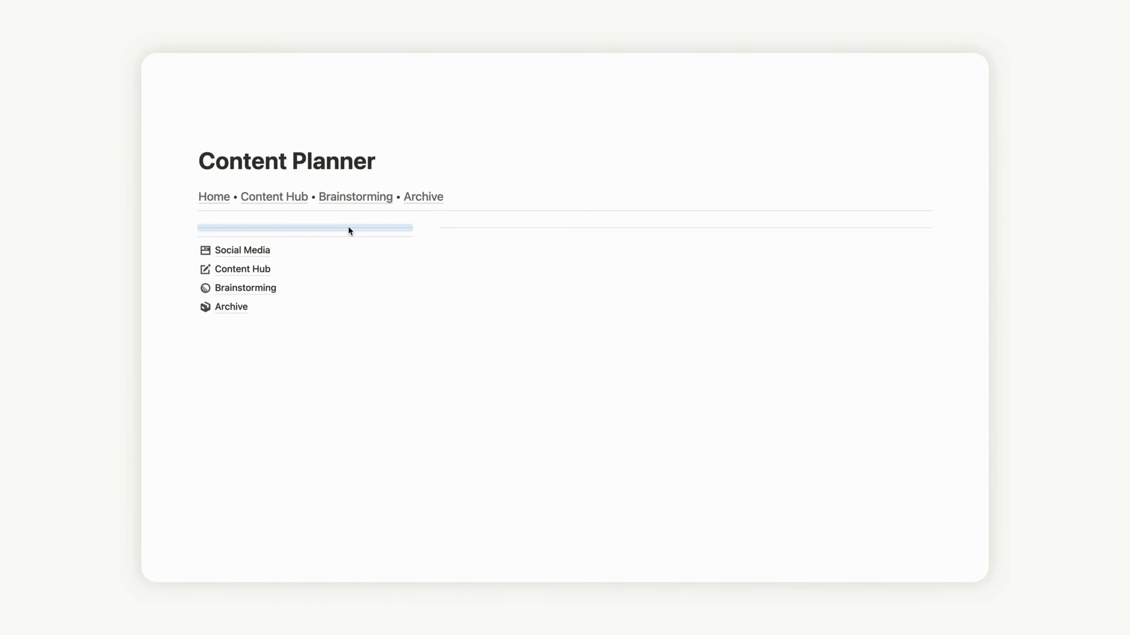
{"action": "key", "text": "Return"}
{"action": "type", "text": "/data"}
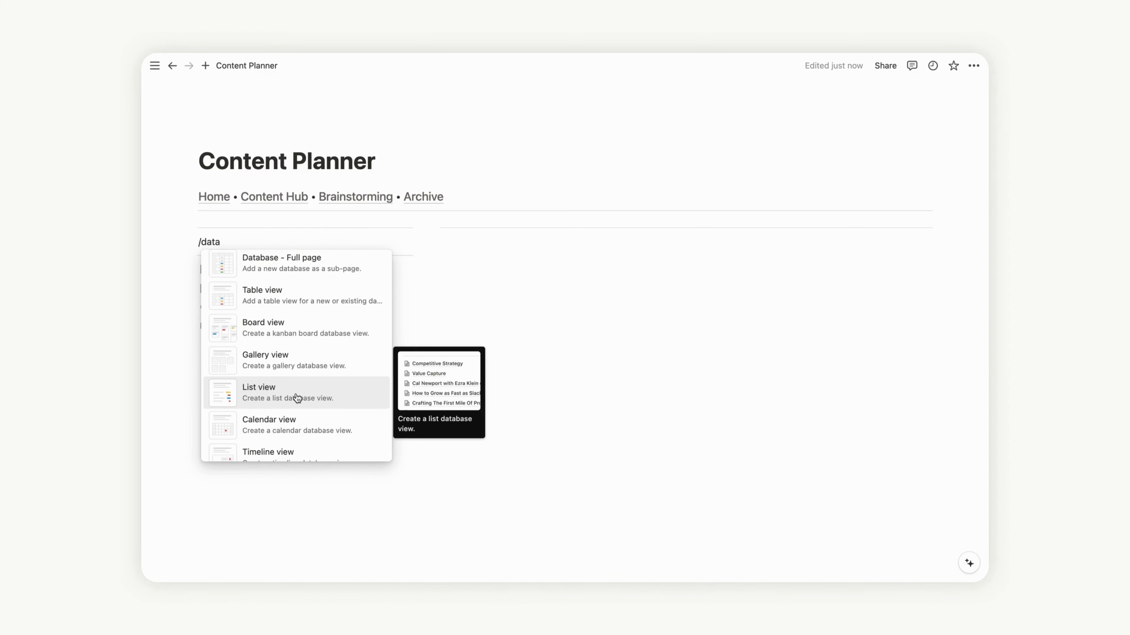
{"action": "left_click", "coordinate": [296, 397]}
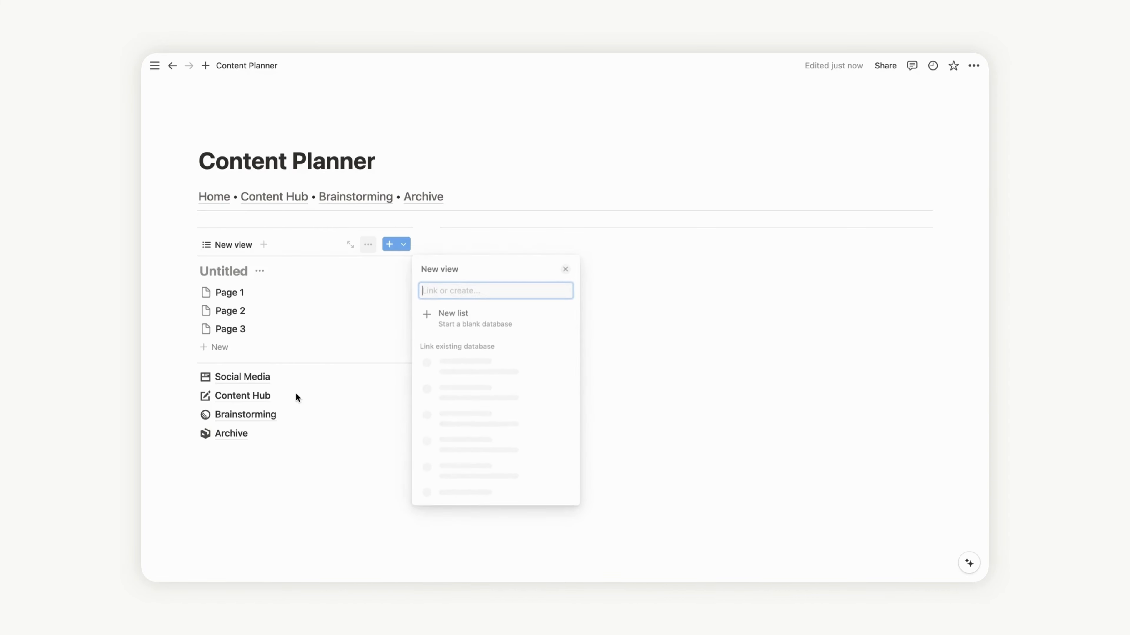
{"action": "left_click", "coordinate": [454, 320]}
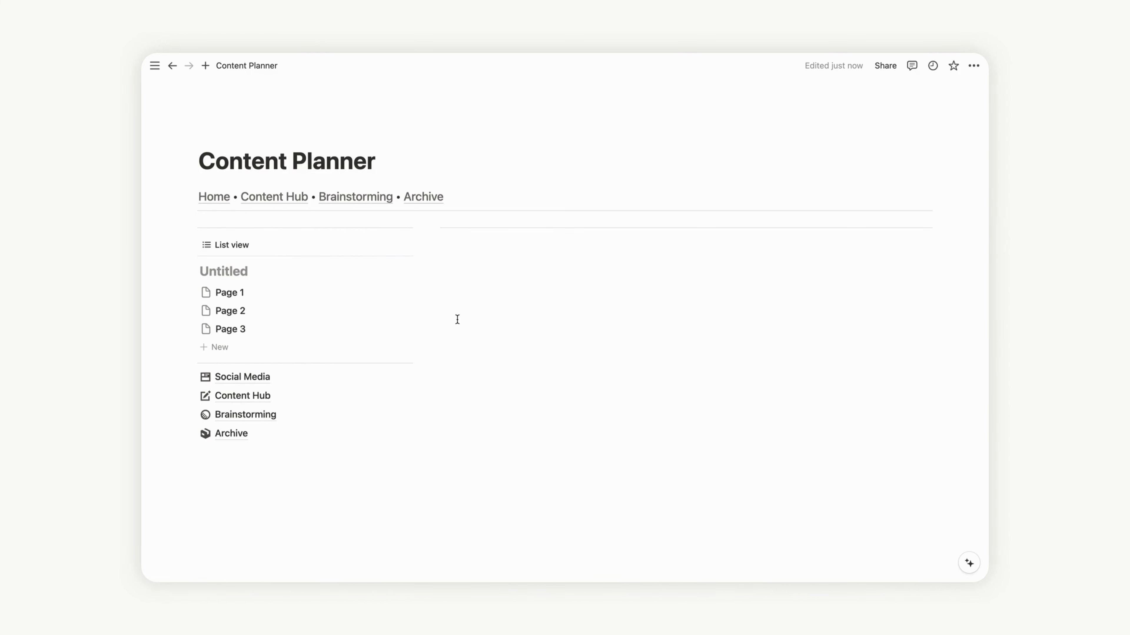
Step: Rename the new database's list view To-do and title the database To-do list
{"action": "left_click", "coordinate": [239, 244]}
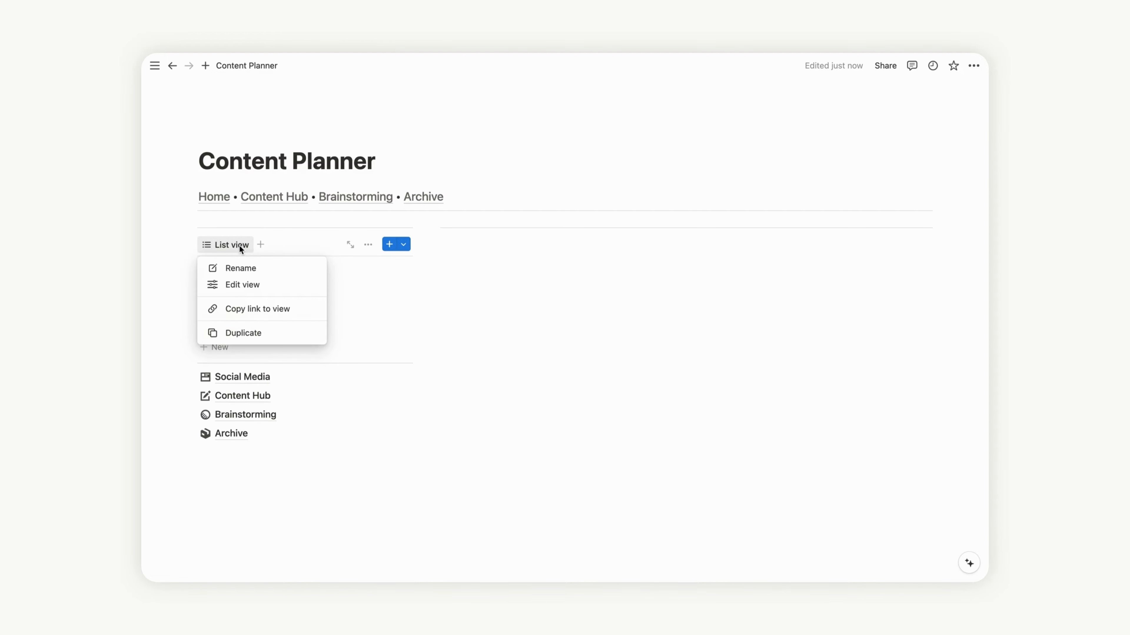
{"action": "left_click", "coordinate": [251, 269]}
{"action": "type", "text": "To-do"}
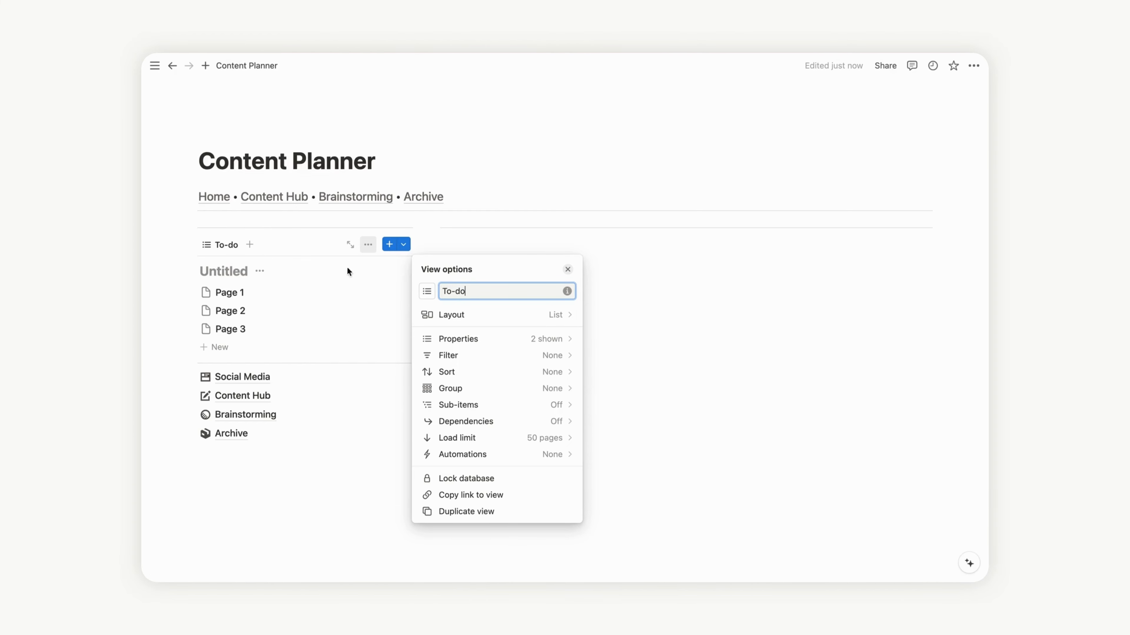
{"action": "left_click", "coordinate": [230, 271]}
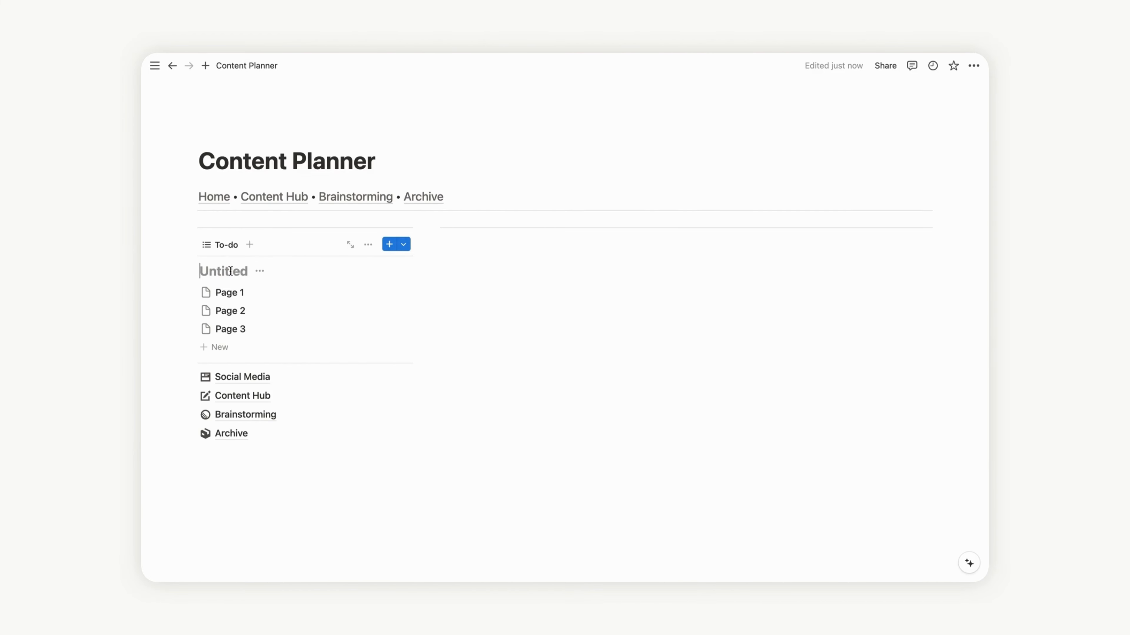
{"action": "type", "text": "To-do list"}
Step: Open the To-do list database as a full page and change its icon to the checked box
{"action": "left_click", "coordinate": [350, 245]}
{"action": "left_click", "coordinate": [209, 87]}
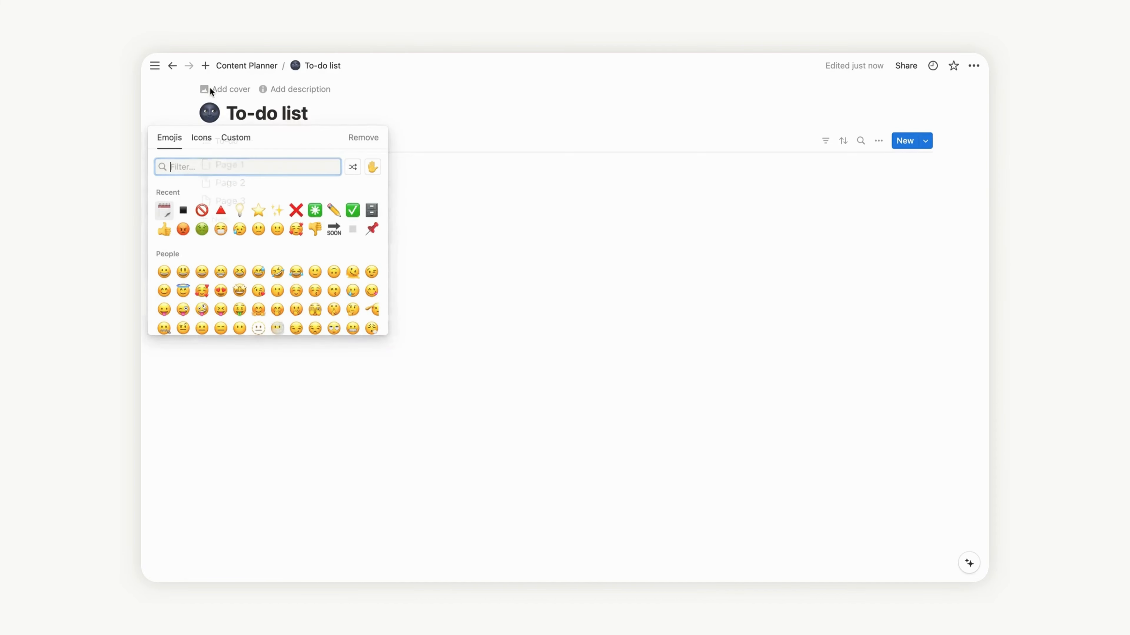
{"action": "left_click", "coordinate": [199, 138]}
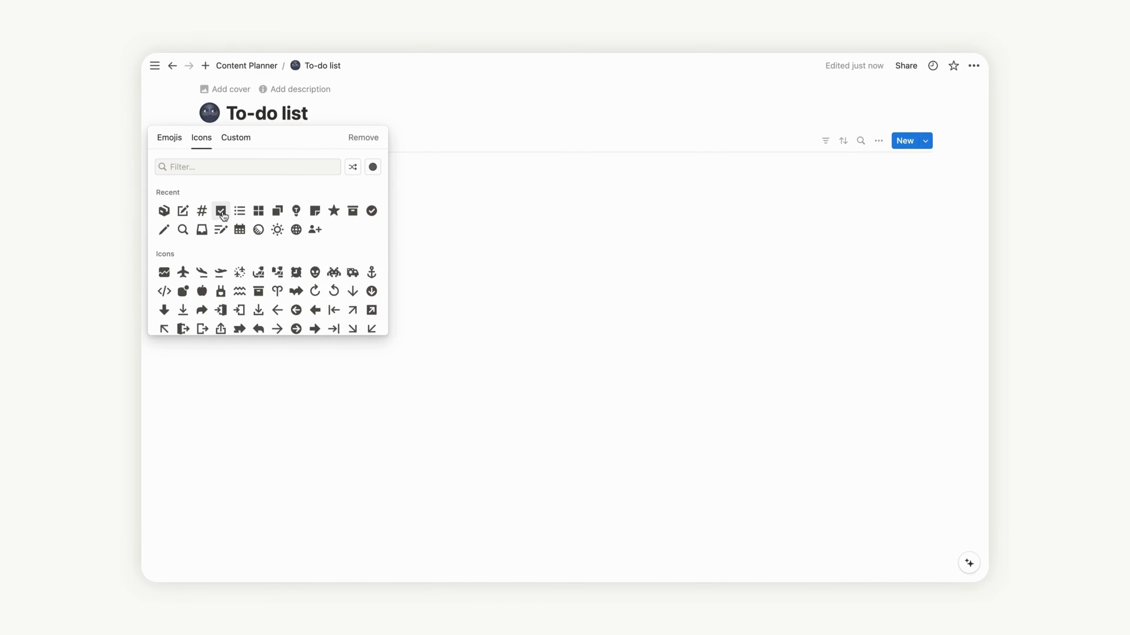
{"action": "left_click", "coordinate": [222, 214]}
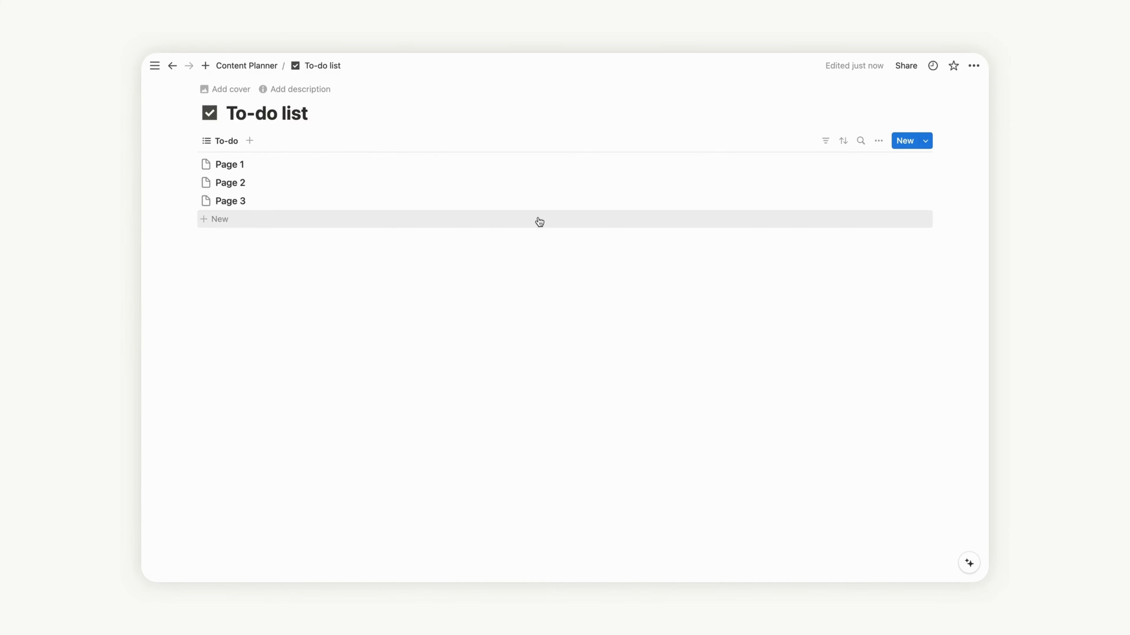
Step: Sort the To-do list by Created in descending order and hide the sort settings bar
{"action": "left_click", "coordinate": [845, 140]}
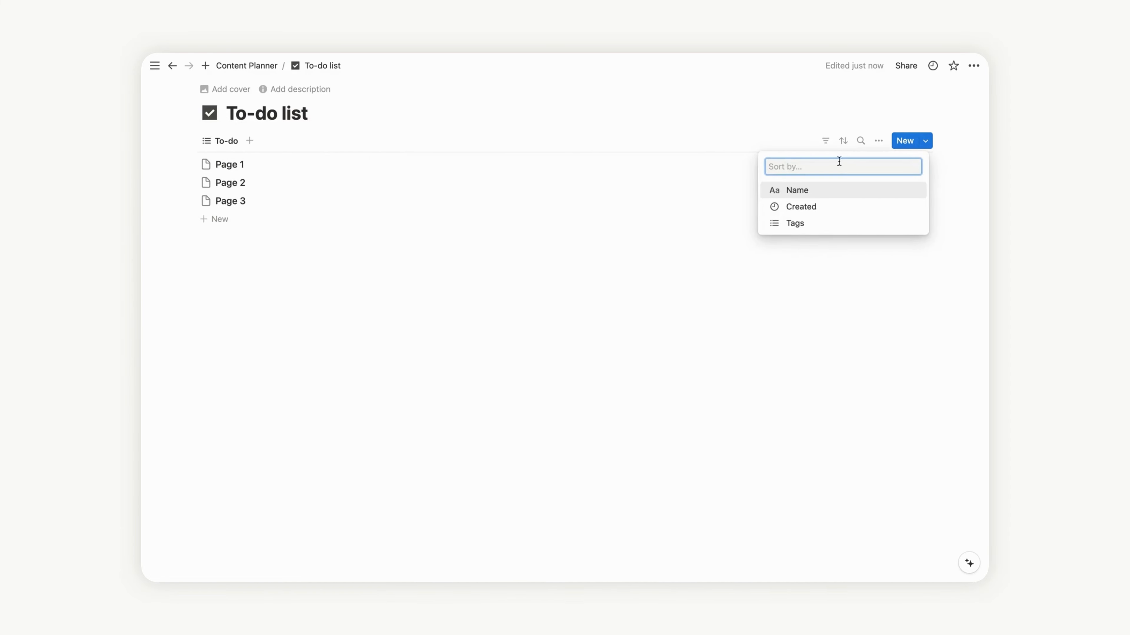
{"action": "left_click", "coordinate": [858, 211]}
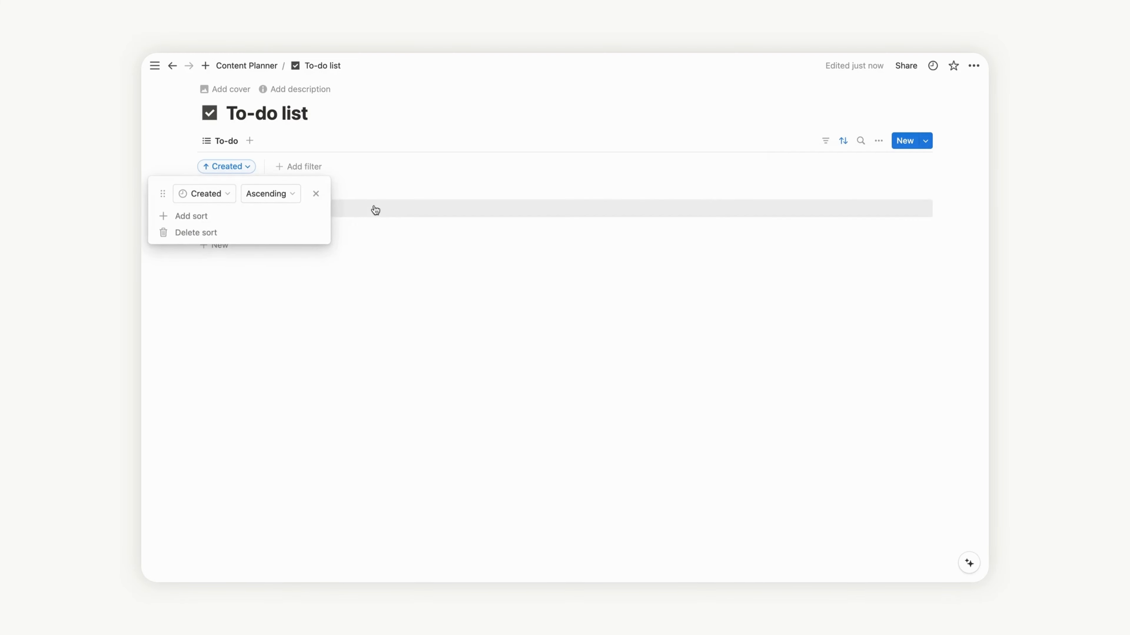
{"action": "left_click", "coordinate": [285, 195]}
{"action": "left_click", "coordinate": [279, 232]}
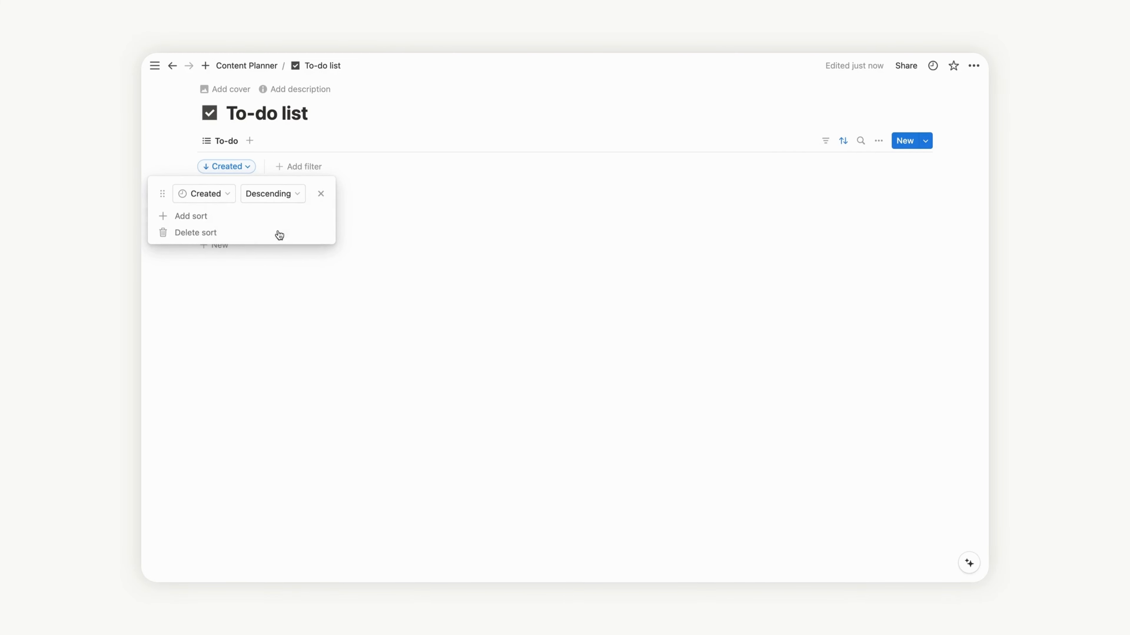
{"action": "key", "text": "Escape"}
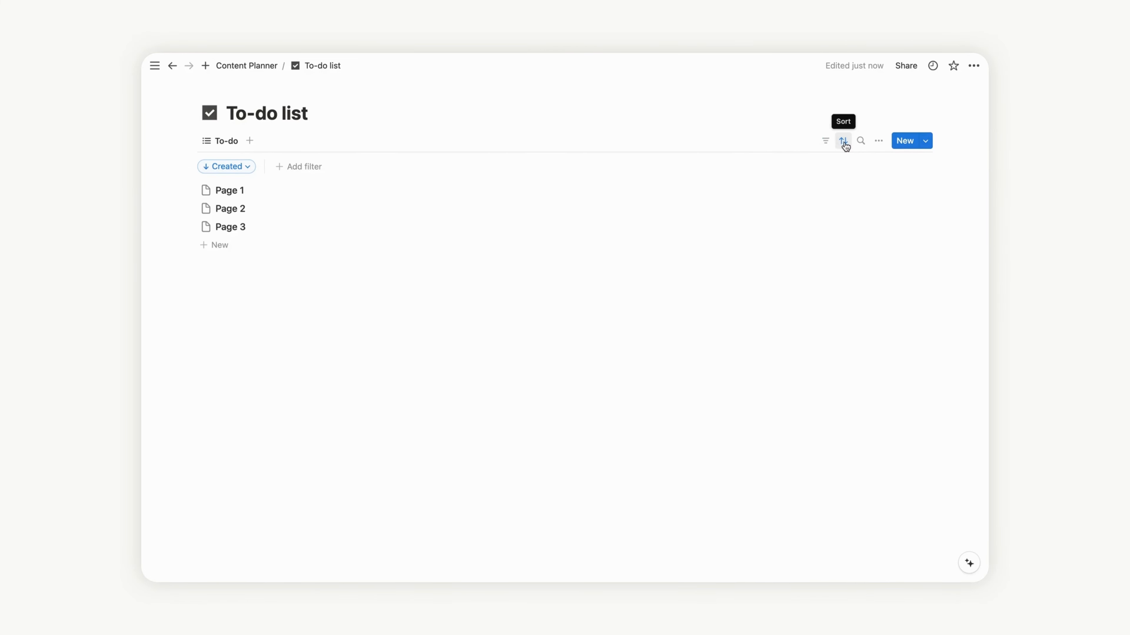
{"action": "left_click", "coordinate": [844, 144]}
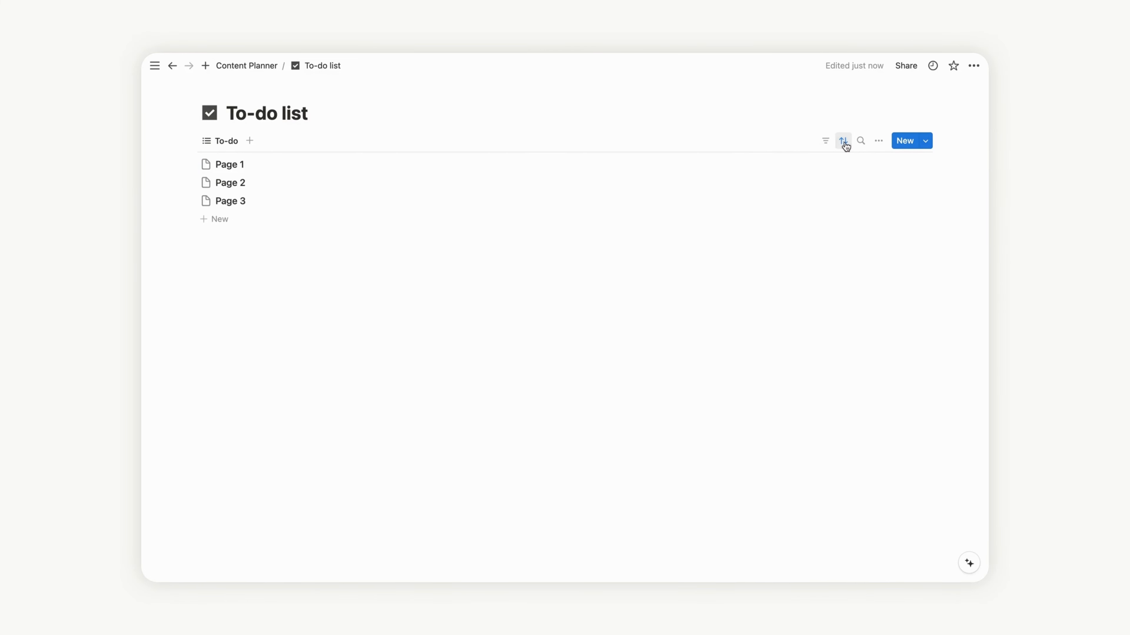
Step: Create a database template named New to-do in the To-do list and give it the circled checkmark icon
{"action": "left_click", "coordinate": [927, 141]}
{"action": "left_click", "coordinate": [820, 218]}
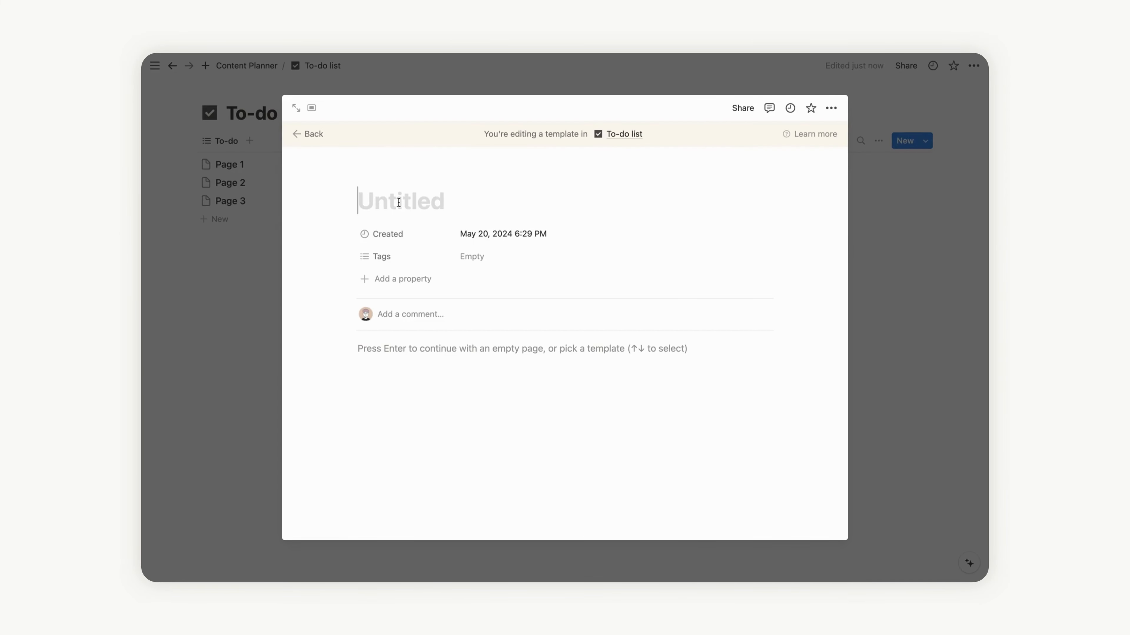
{"action": "type", "text": "N"}
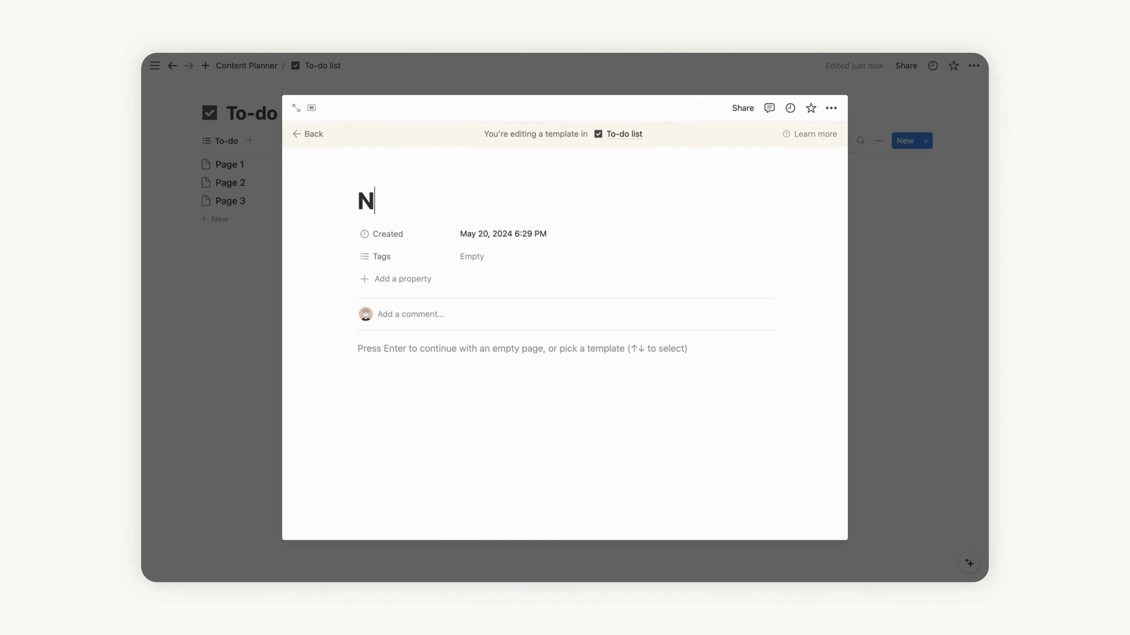
{"action": "type", "text": "ew to-do"}
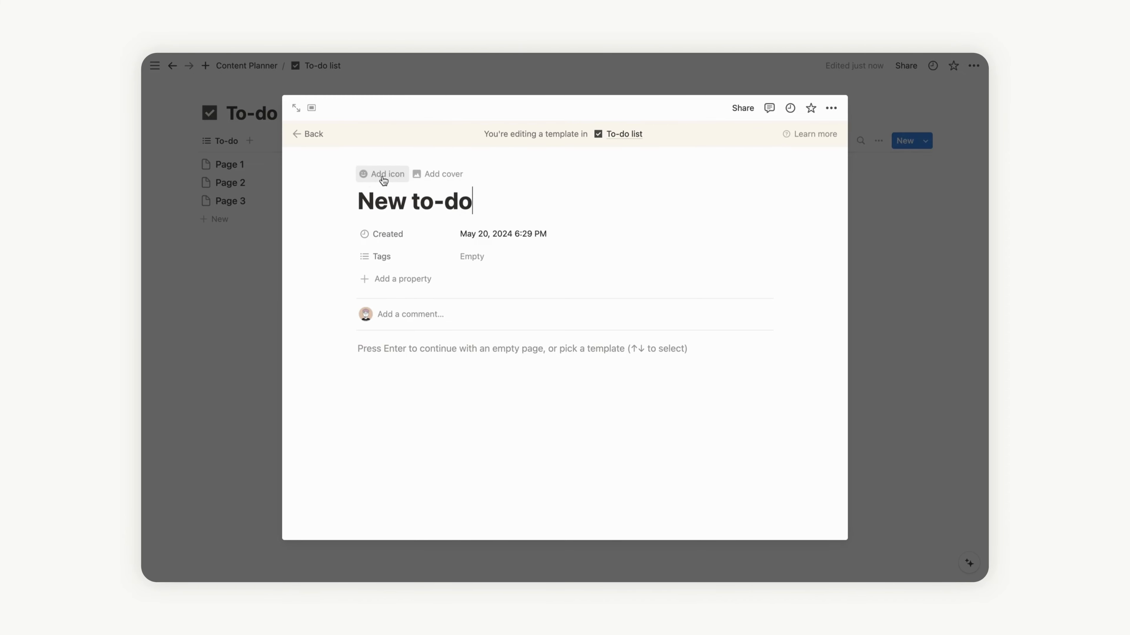
{"action": "left_click", "coordinate": [372, 178]}
{"action": "left_click", "coordinate": [316, 267]}
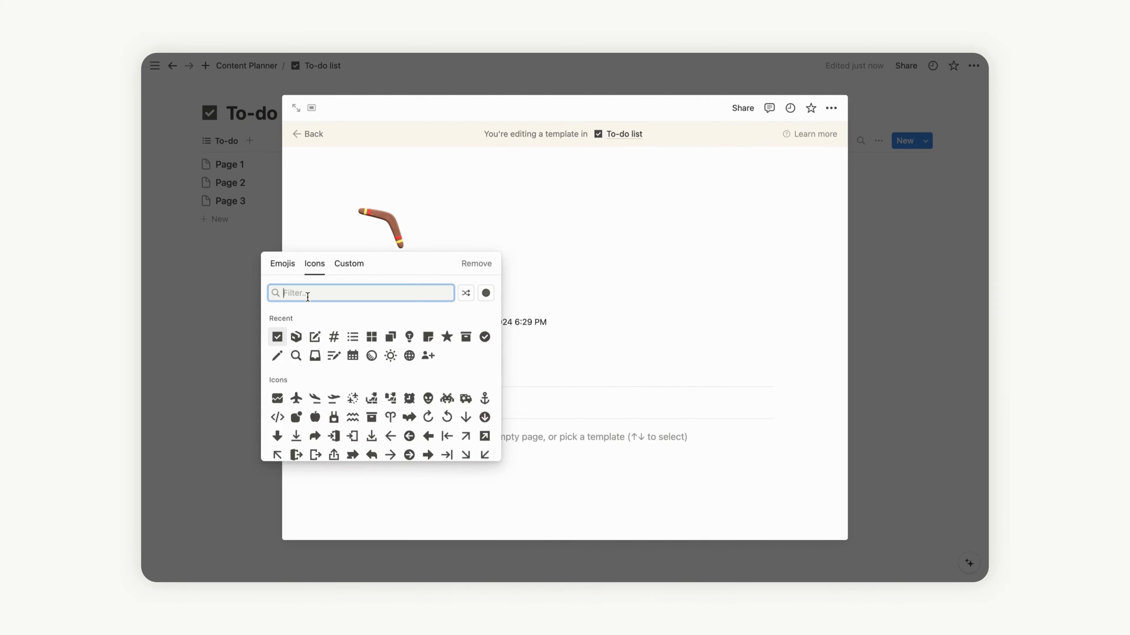
{"action": "type", "text": "che"}
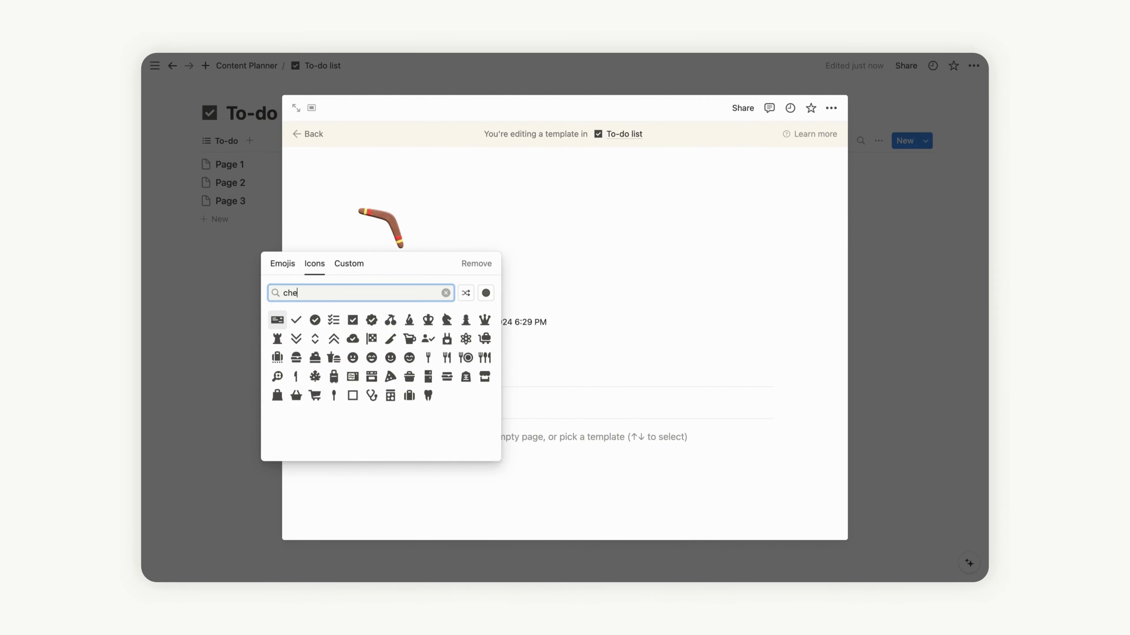
{"action": "left_click", "coordinate": [315, 320]}
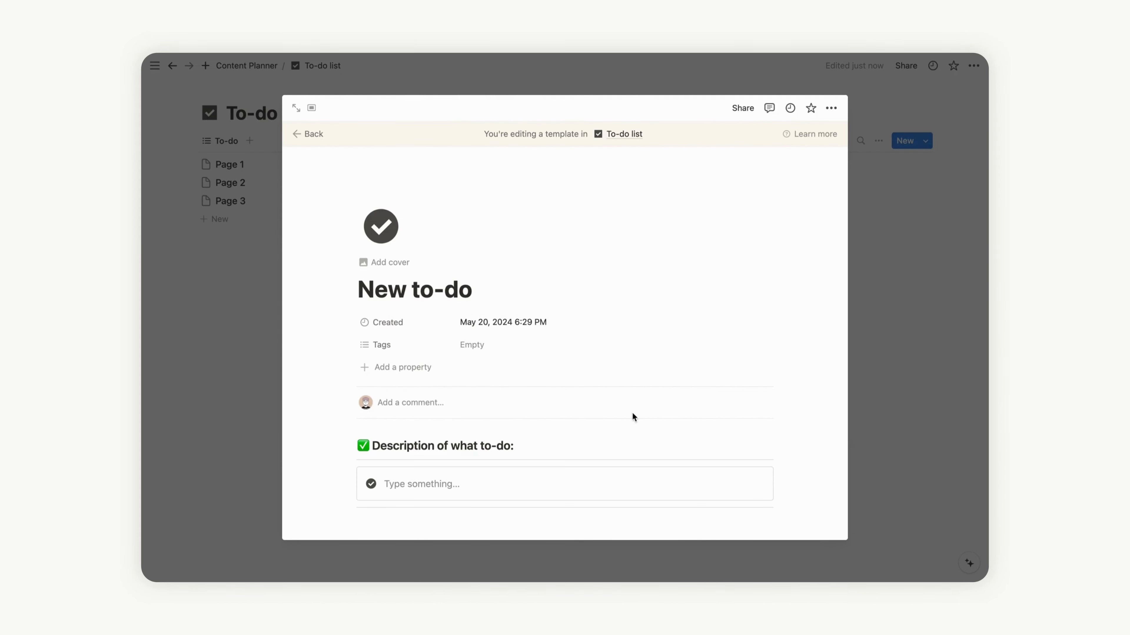
Step: Delete the Tags property from the New to-do template
{"action": "left_click", "coordinate": [353, 344]}
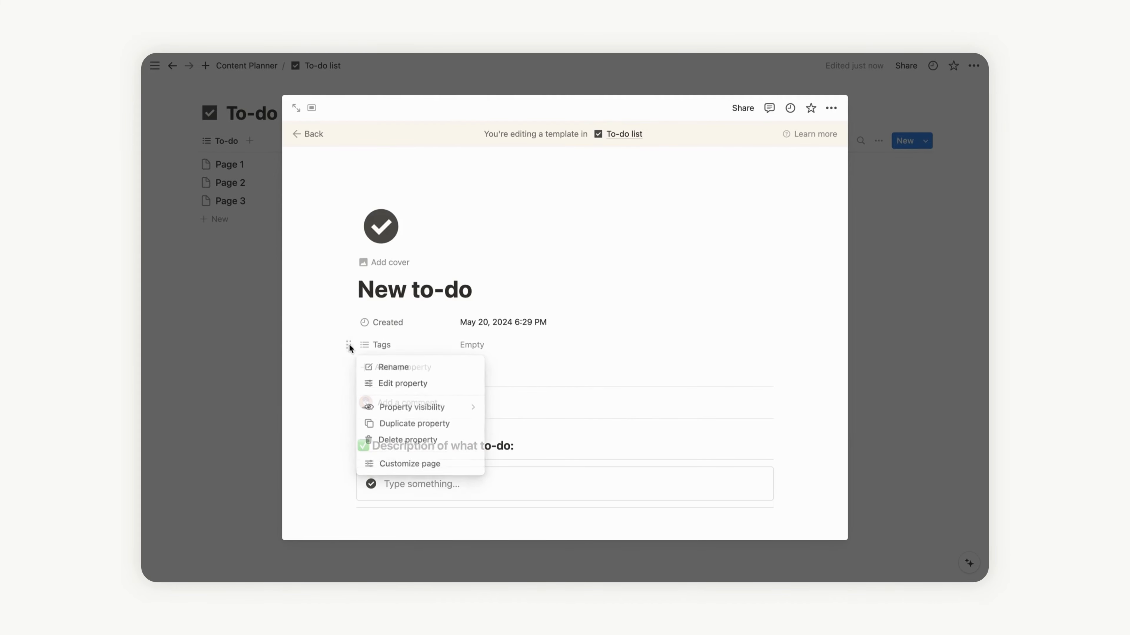
{"action": "left_click", "coordinate": [427, 440]}
{"action": "left_click", "coordinate": [541, 325]}
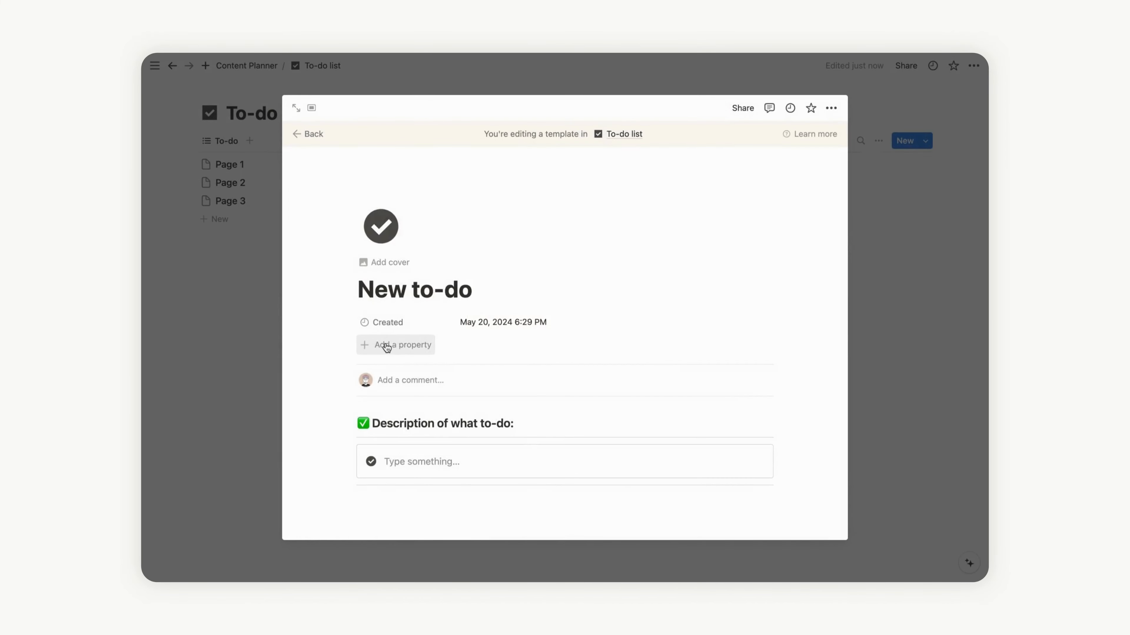
Step: Add a checkbox property named Done to the New to-do template
{"action": "left_click", "coordinate": [378, 345]}
{"action": "scroll", "coordinate": [405, 498], "scroll_direction": "down", "scroll_amount": 2}
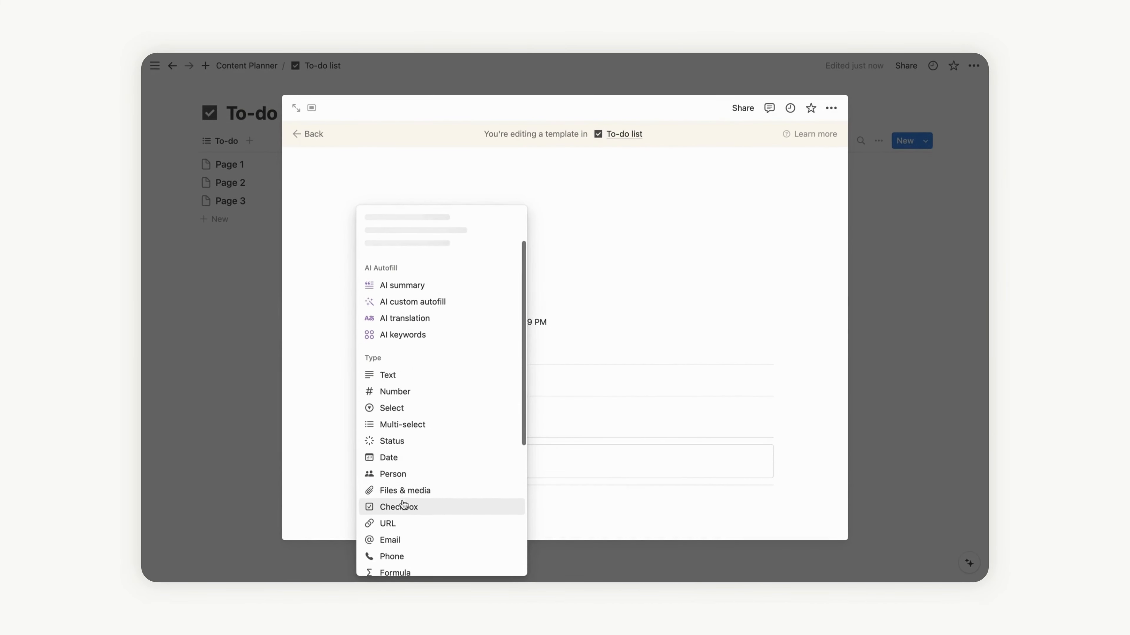
{"action": "left_click", "coordinate": [402, 502]}
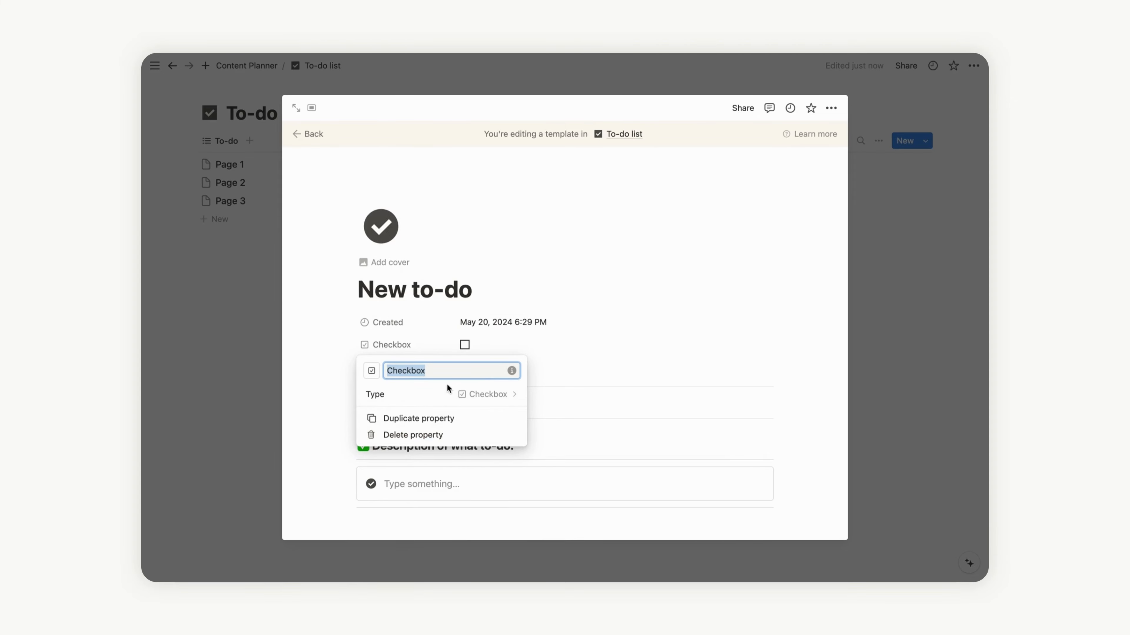
{"action": "type", "text": "Done"}
{"action": "left_click", "coordinate": [569, 344]}
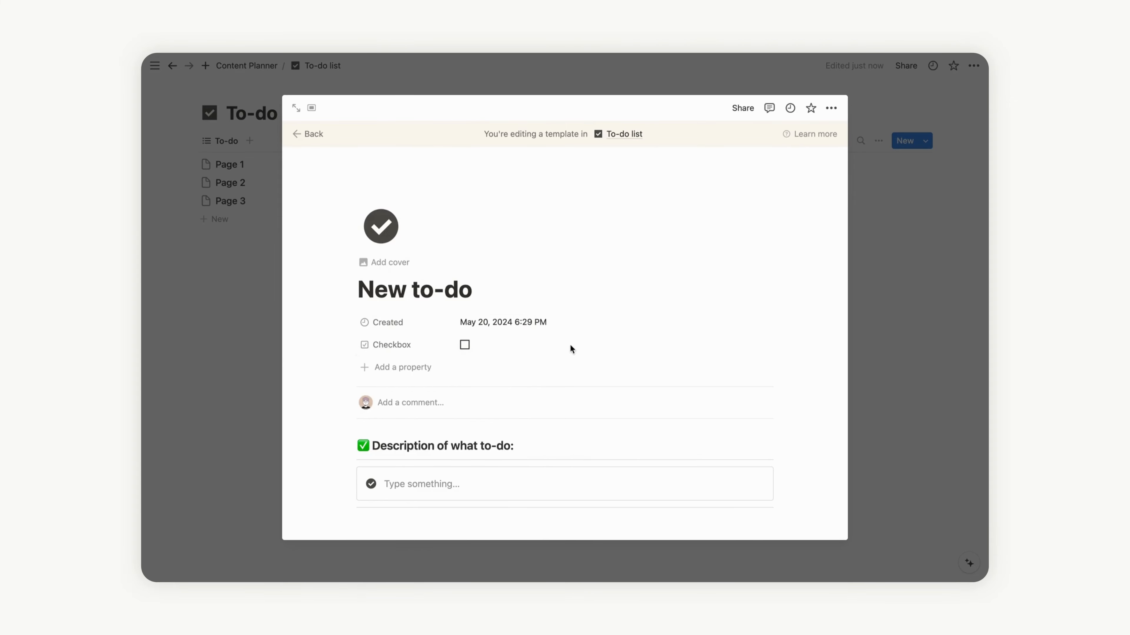
Step: Hide the Created property in the New to-do template and collapse the hidden properties
{"action": "left_click", "coordinate": [349, 323]}
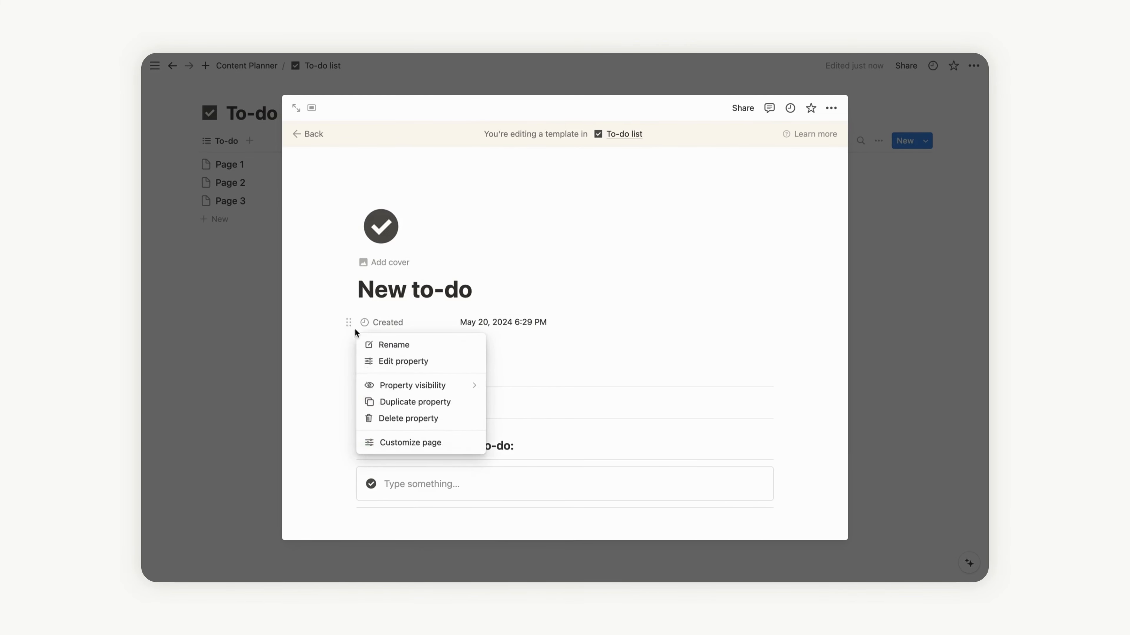
{"action": "mouse_move", "coordinate": [403, 391]}
{"action": "left_click", "coordinate": [518, 394]}
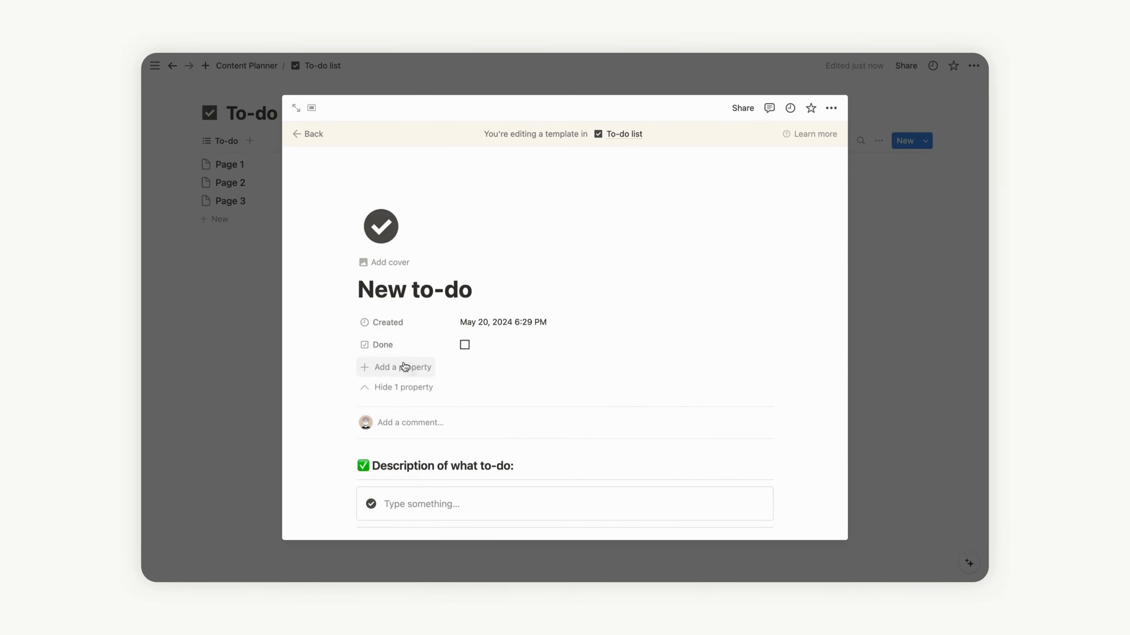
{"action": "left_click", "coordinate": [378, 386]}
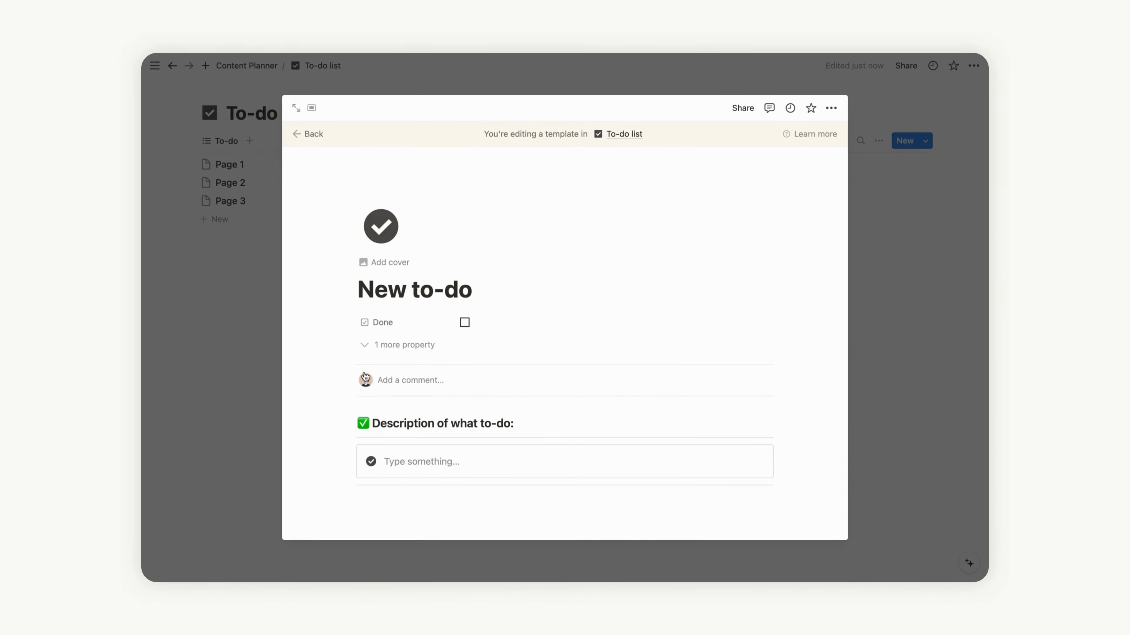
Step: Close the New to-do template and show the Done property in the To-do view of the To-do list
{"action": "left_click", "coordinate": [256, 322]}
{"action": "left_click", "coordinate": [878, 141]}
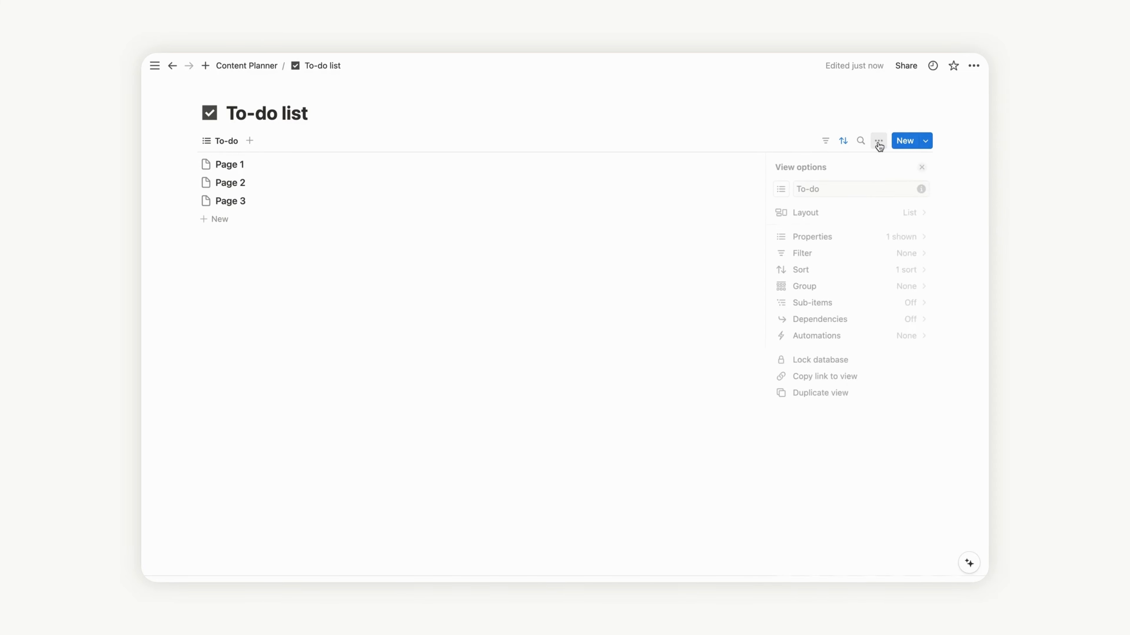
{"action": "left_click", "coordinate": [855, 235]}
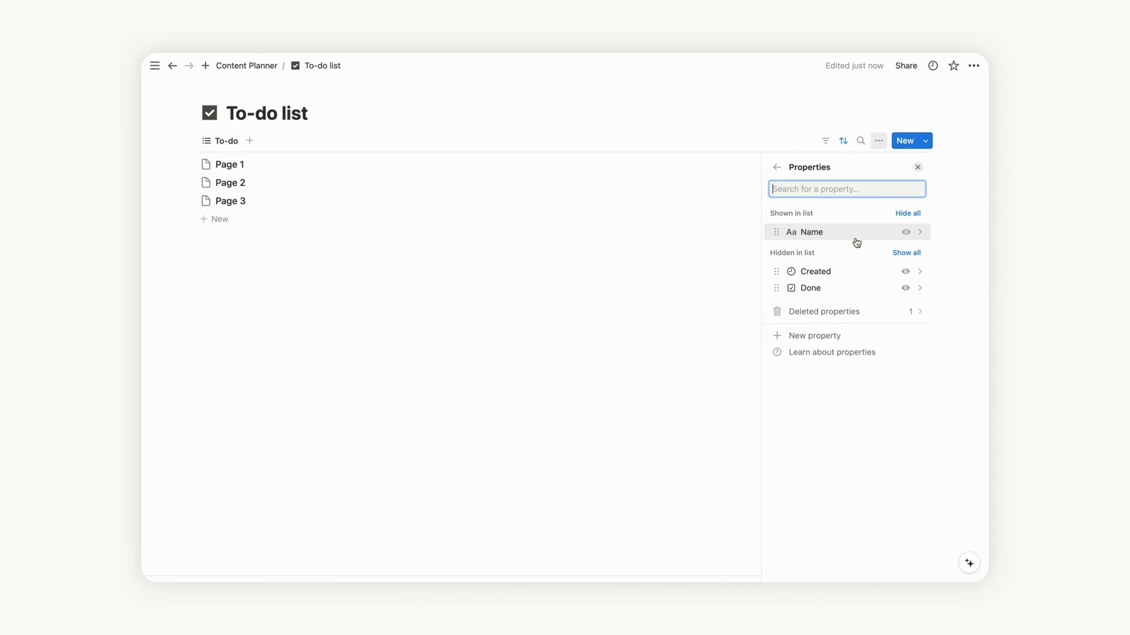
{"action": "left_click", "coordinate": [905, 288]}
{"action": "left_click", "coordinate": [917, 168]}
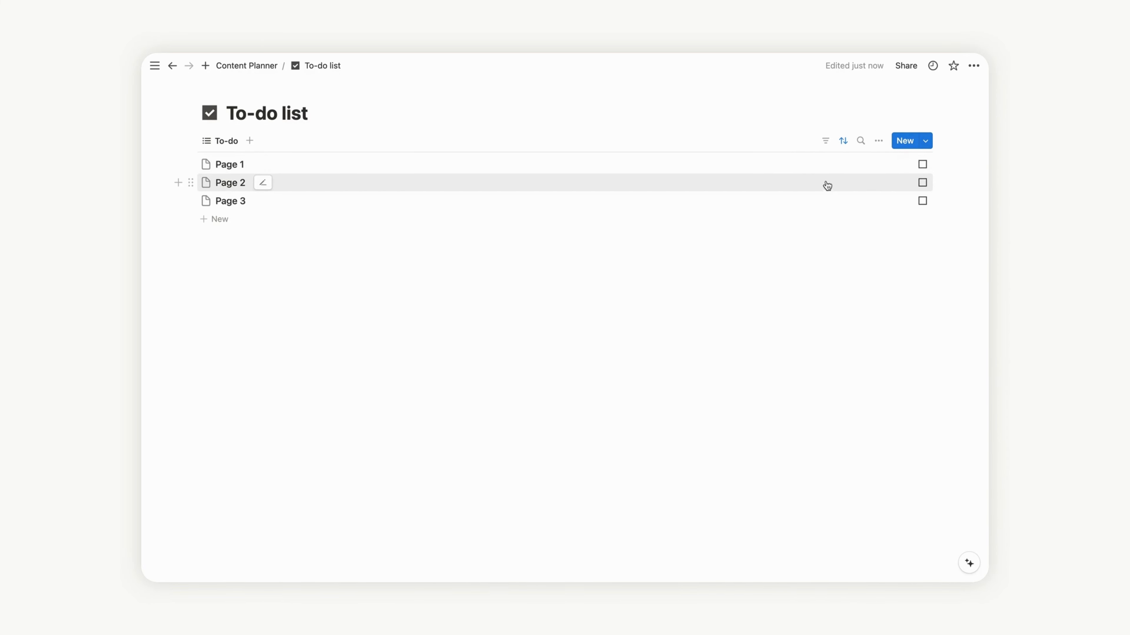
Step: Duplicate the To-do view of the To-do list and name the copy Done
{"action": "left_click", "coordinate": [231, 142]}
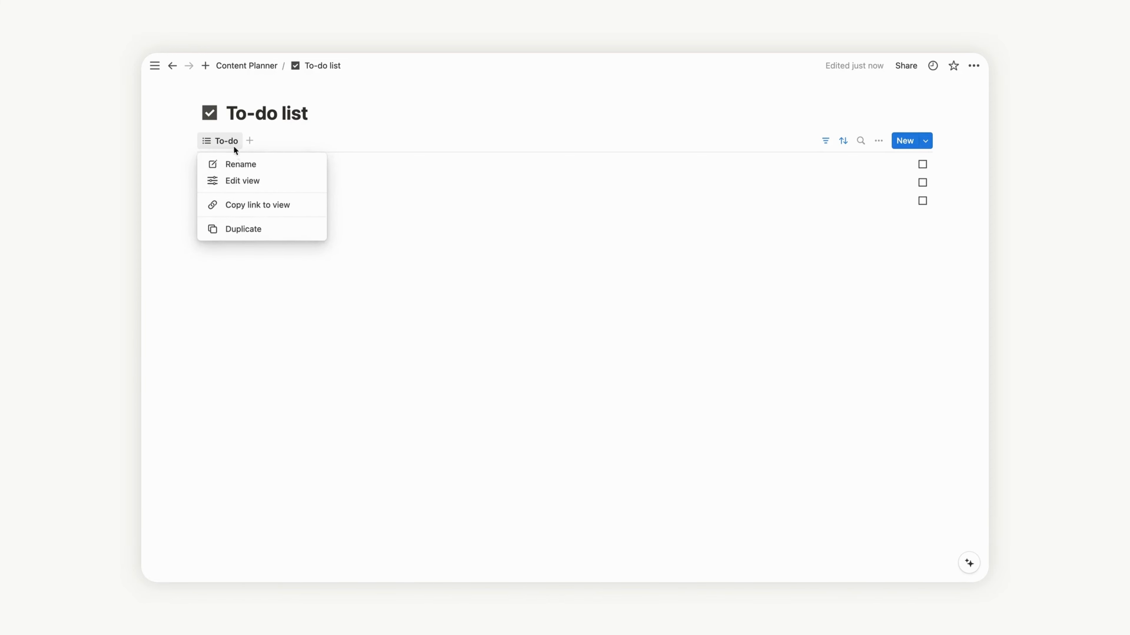
{"action": "left_click", "coordinate": [253, 228]}
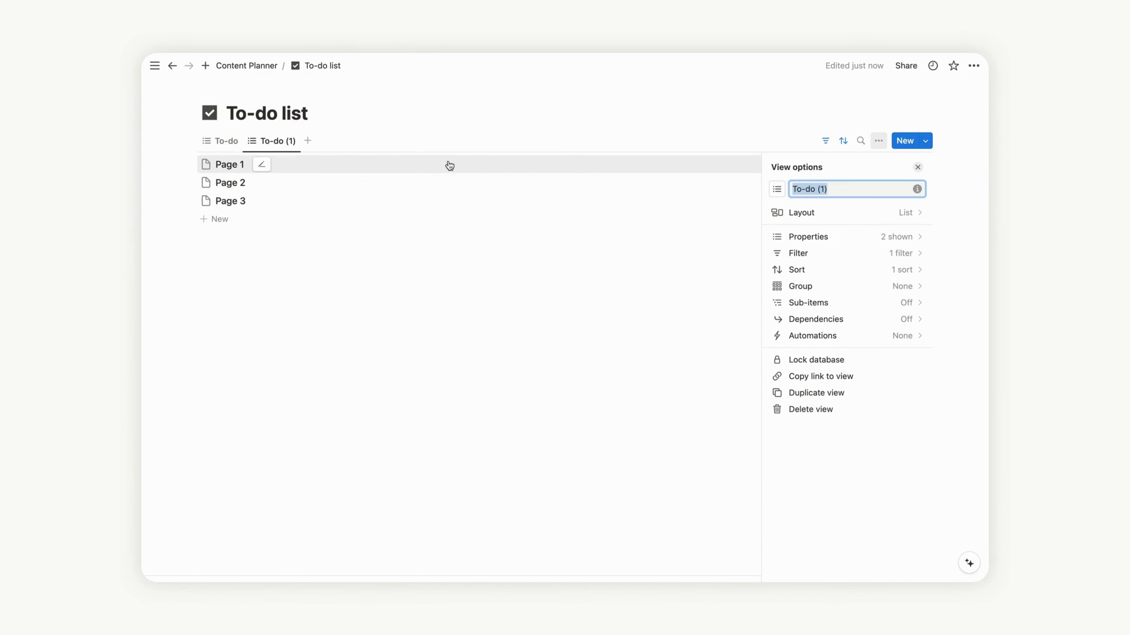
{"action": "key", "text": "BackSpace"}
{"action": "type", "text": "Done"}
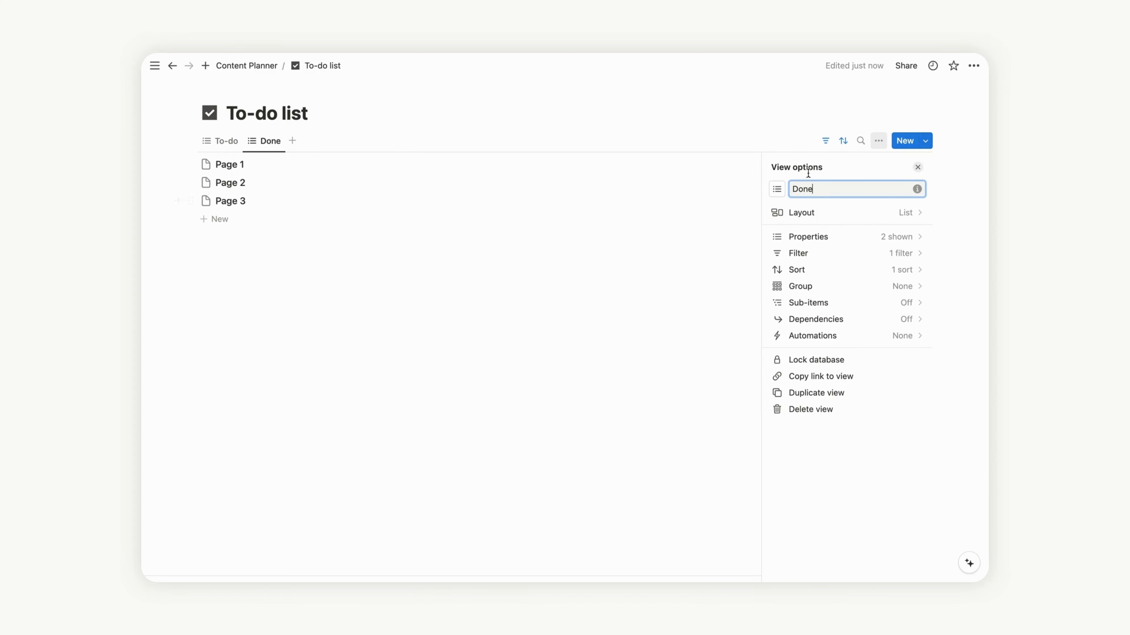
Step: Change the Done view's filter so that it shows only entries with the Done property checked
{"action": "left_click", "coordinate": [824, 140]}
{"action": "left_click", "coordinate": [825, 141]}
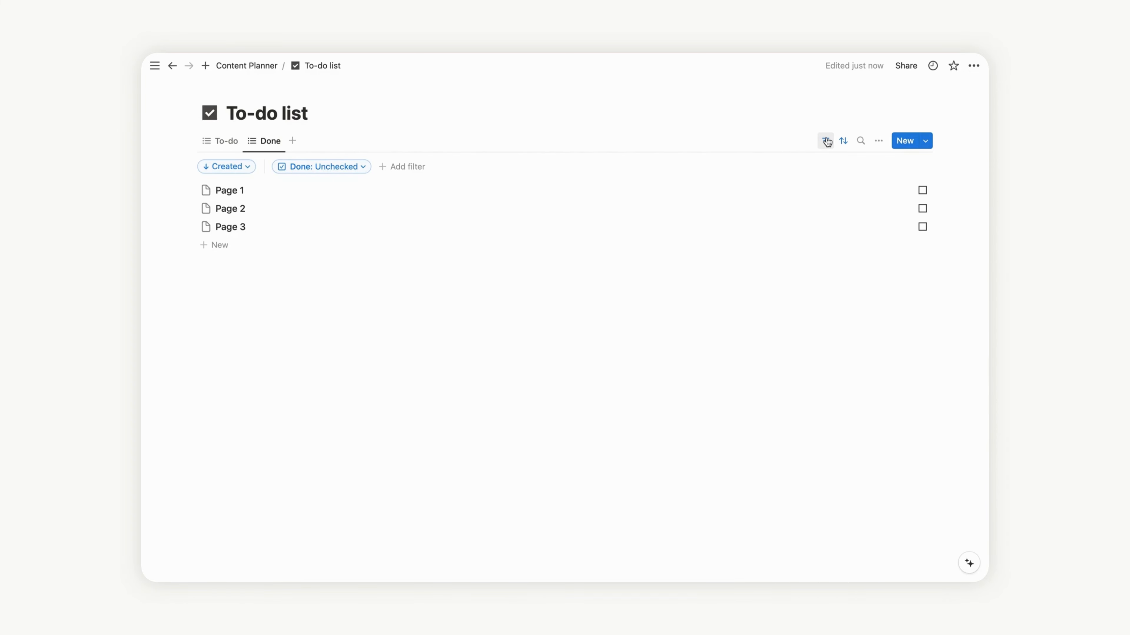
{"action": "left_click", "coordinate": [346, 170]}
{"action": "left_click", "coordinate": [311, 222]}
Step: Return to the Content Planner page and hide the database title in the To-do list's Done view
{"action": "left_click", "coordinate": [247, 66]}
{"action": "left_click", "coordinate": [368, 245]}
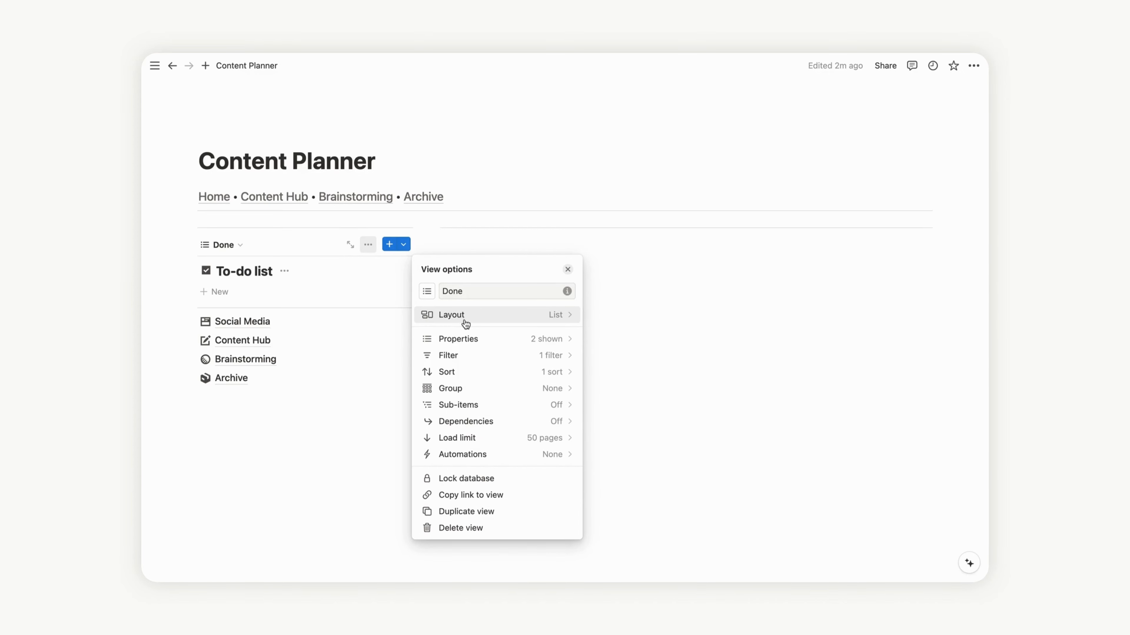
{"action": "left_click", "coordinate": [502, 316]}
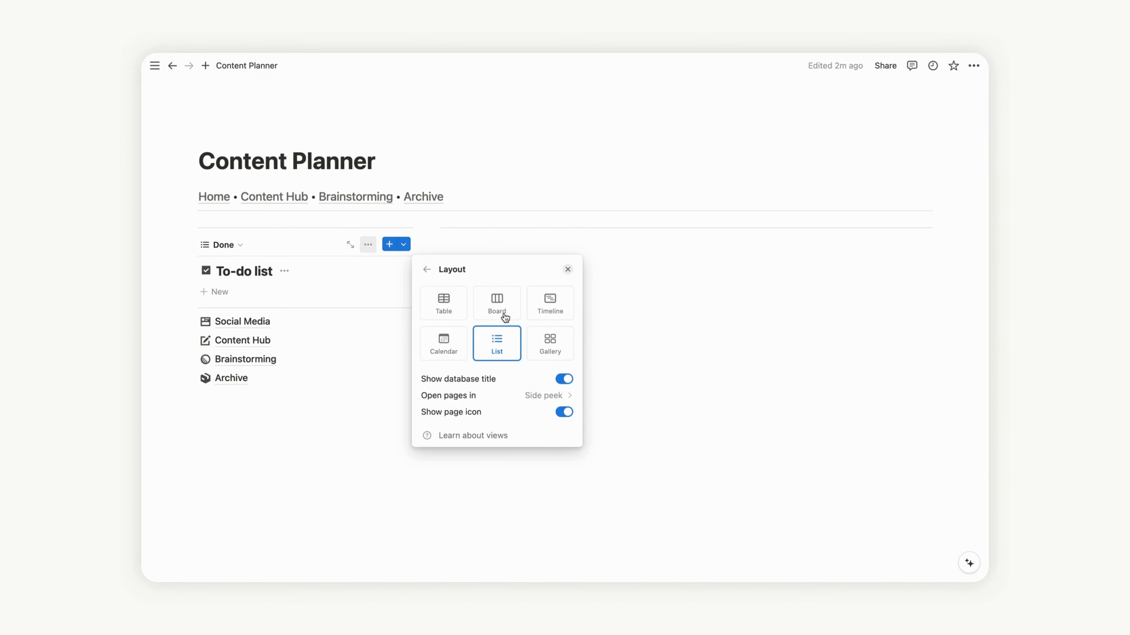
{"action": "left_click", "coordinate": [563, 379]}
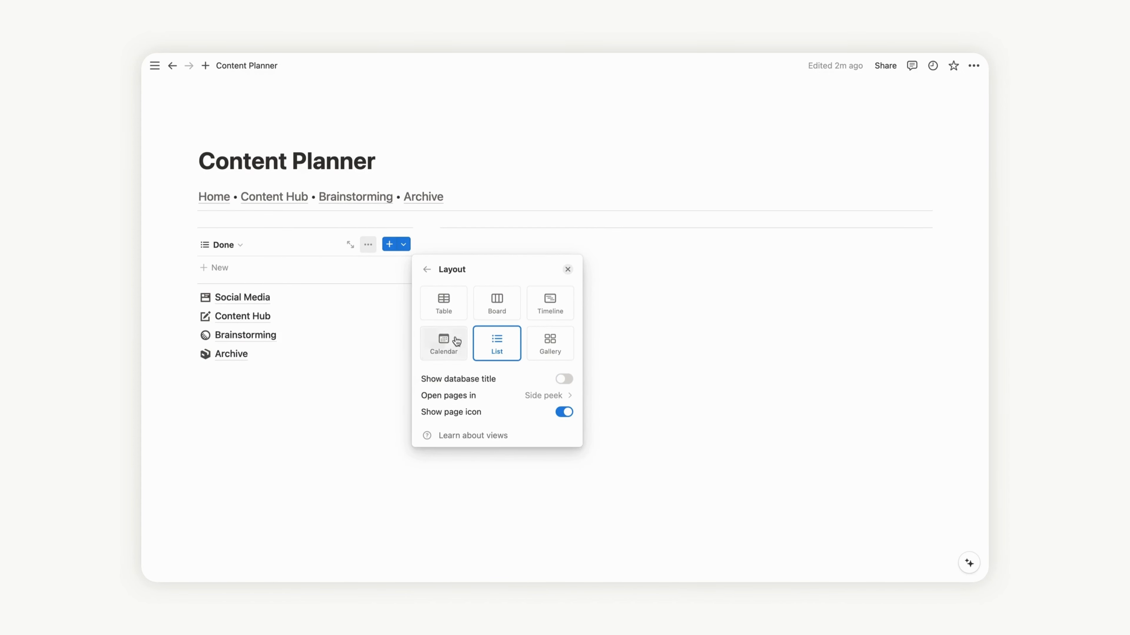
{"action": "left_click", "coordinate": [367, 245]}
Step: Set the load limit of the Done view to 10 pages
{"action": "left_click", "coordinate": [367, 245]}
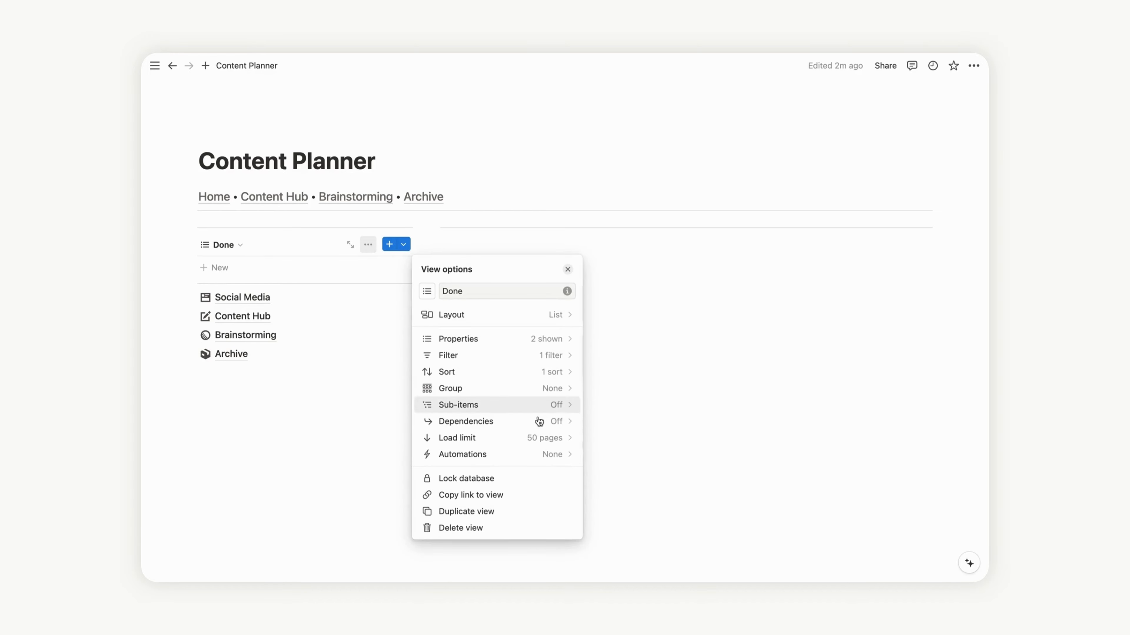
{"action": "left_click", "coordinate": [543, 437]}
{"action": "left_click", "coordinate": [502, 458]}
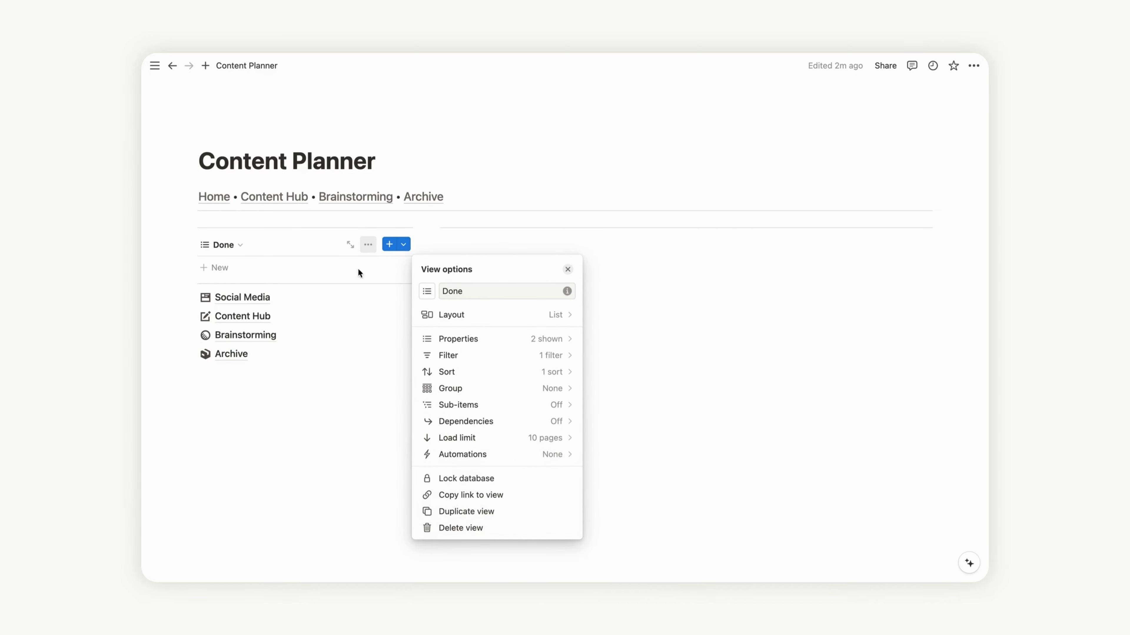
{"action": "left_click", "coordinate": [235, 242]}
Step: Switch the To-do list to the To-do view and delete Page 1, Page 2 and Page 3
{"action": "left_click", "coordinate": [224, 244]}
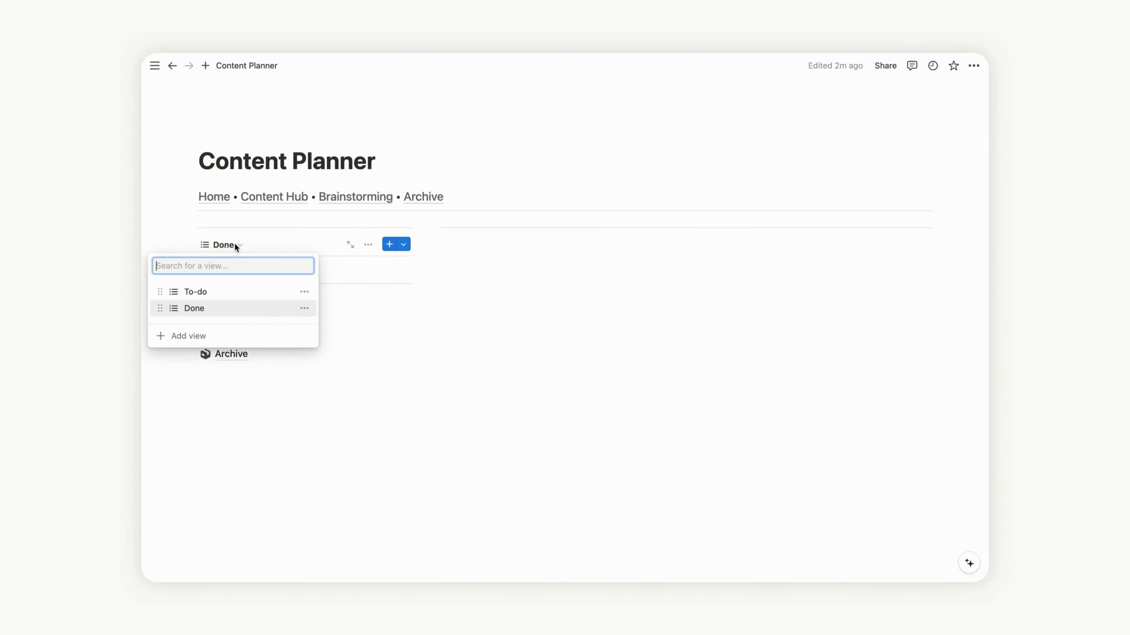
{"action": "left_click", "coordinate": [228, 294]}
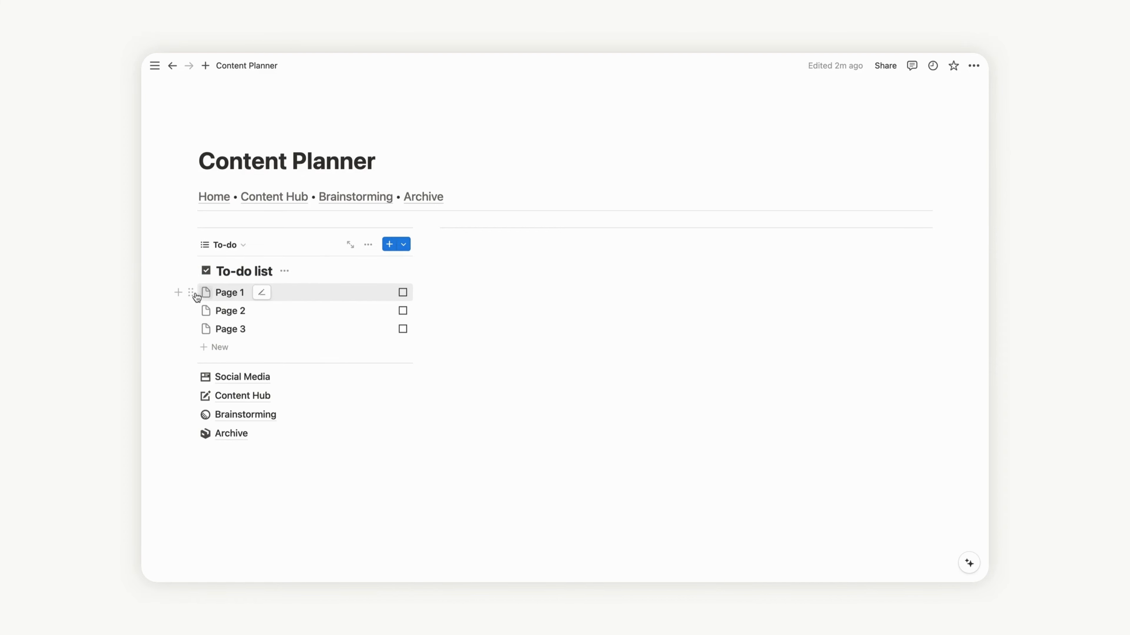
{"action": "left_click", "coordinate": [442, 288]}
{"action": "left_click_drag", "start_coordinate": [442, 291], "coordinate": [378, 331]}
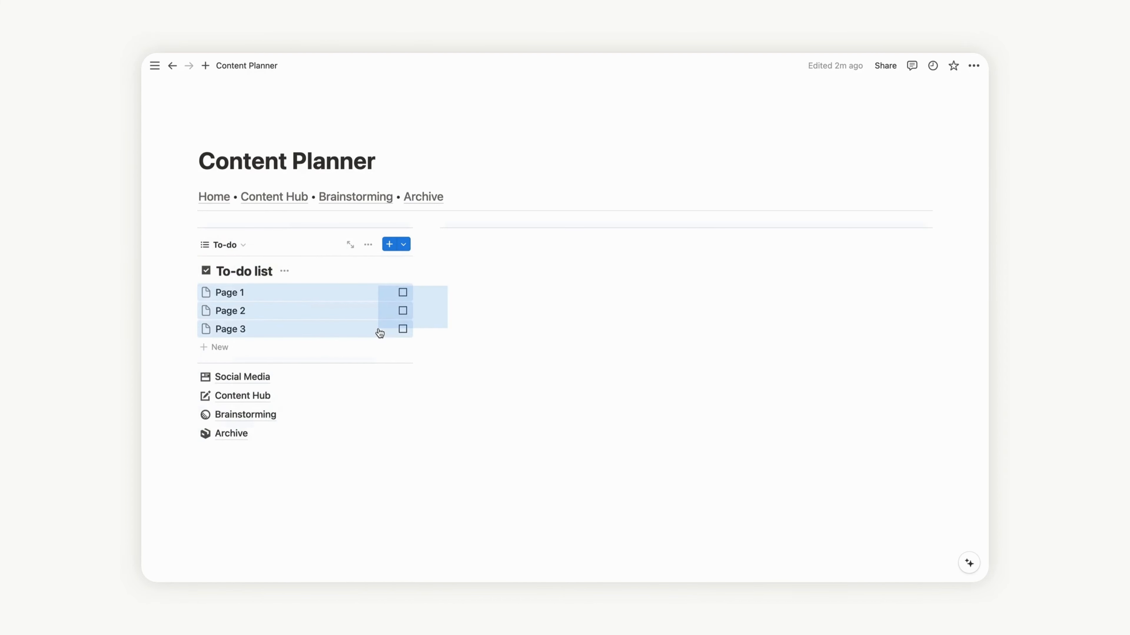
{"action": "key", "text": "Delete"}
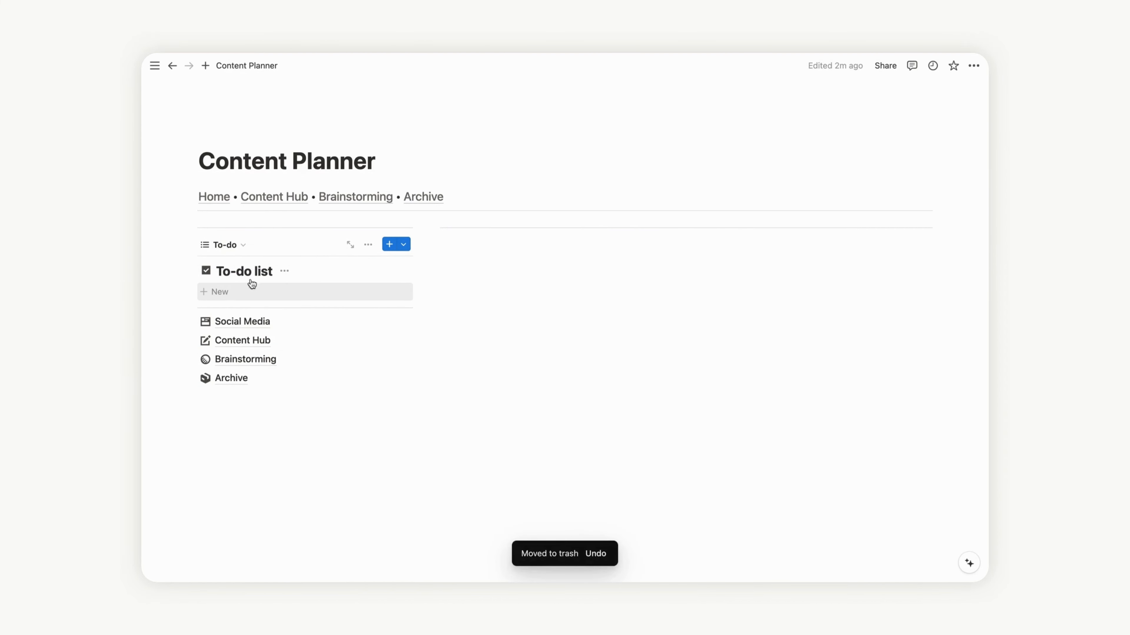
Step: Hide the database title in the To-do view on the Content Planner page
{"action": "left_click", "coordinate": [369, 245]}
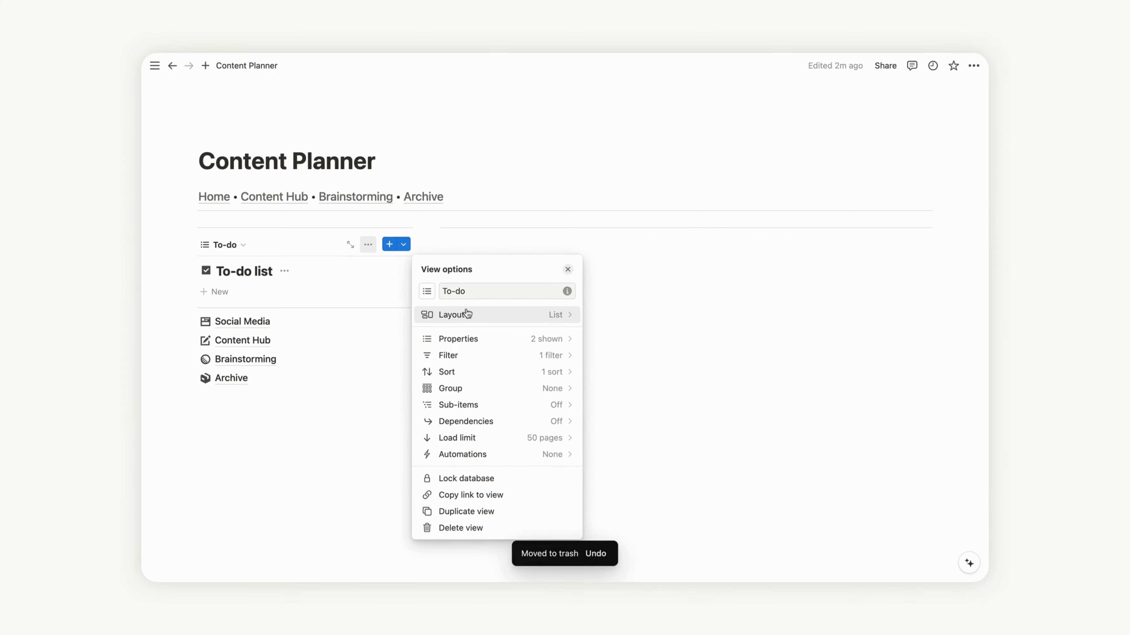
{"action": "left_click", "coordinate": [489, 320]}
{"action": "left_click", "coordinate": [565, 380]}
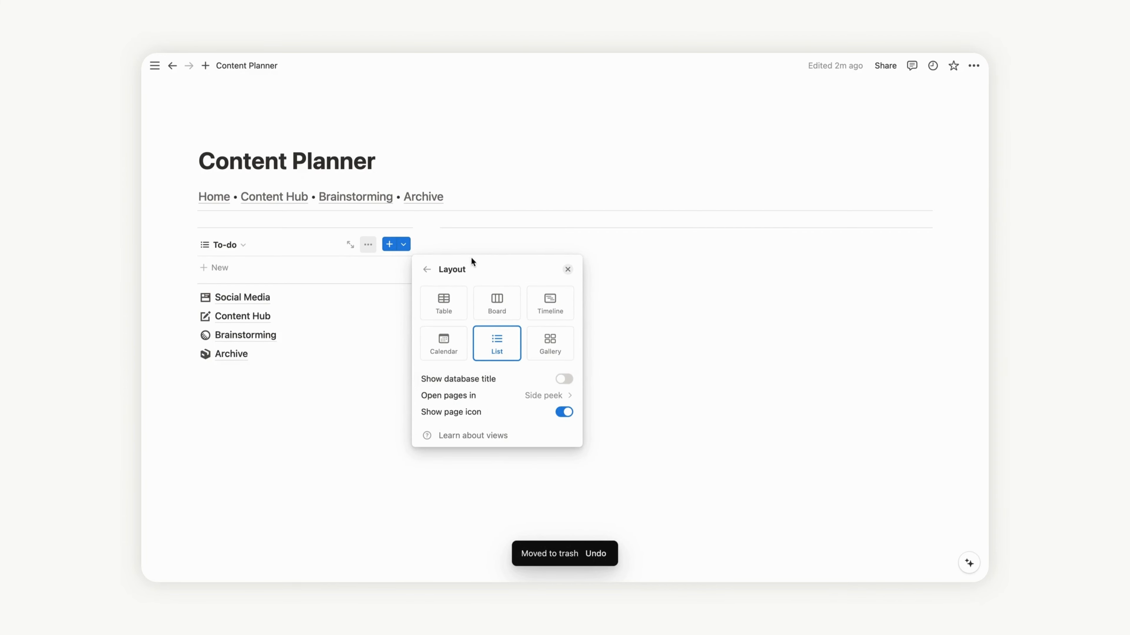
{"action": "left_click", "coordinate": [459, 250]}
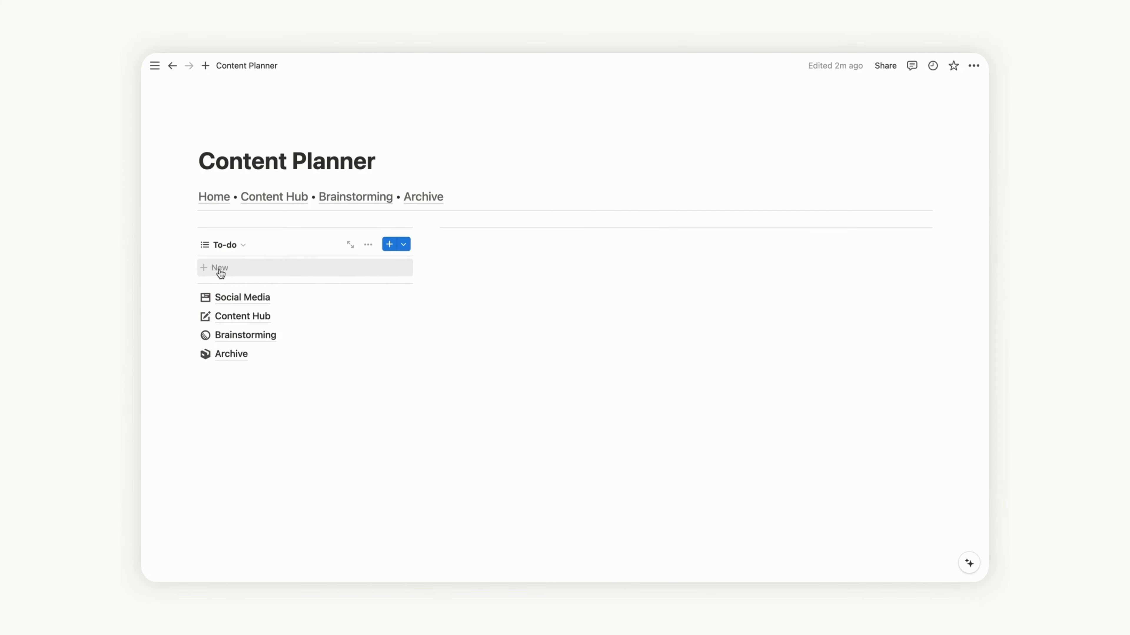
Step: Make the New to-do template the default for all views in the To-do list
{"action": "left_click", "coordinate": [405, 244]}
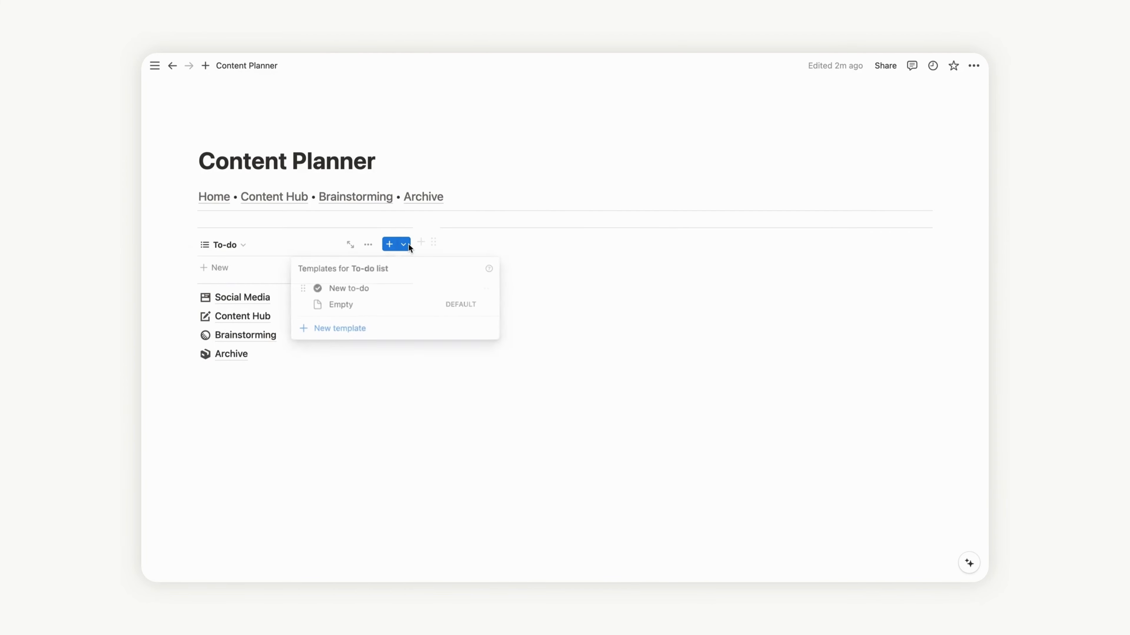
{"action": "left_click", "coordinate": [489, 290]}
{"action": "left_click", "coordinate": [551, 273]}
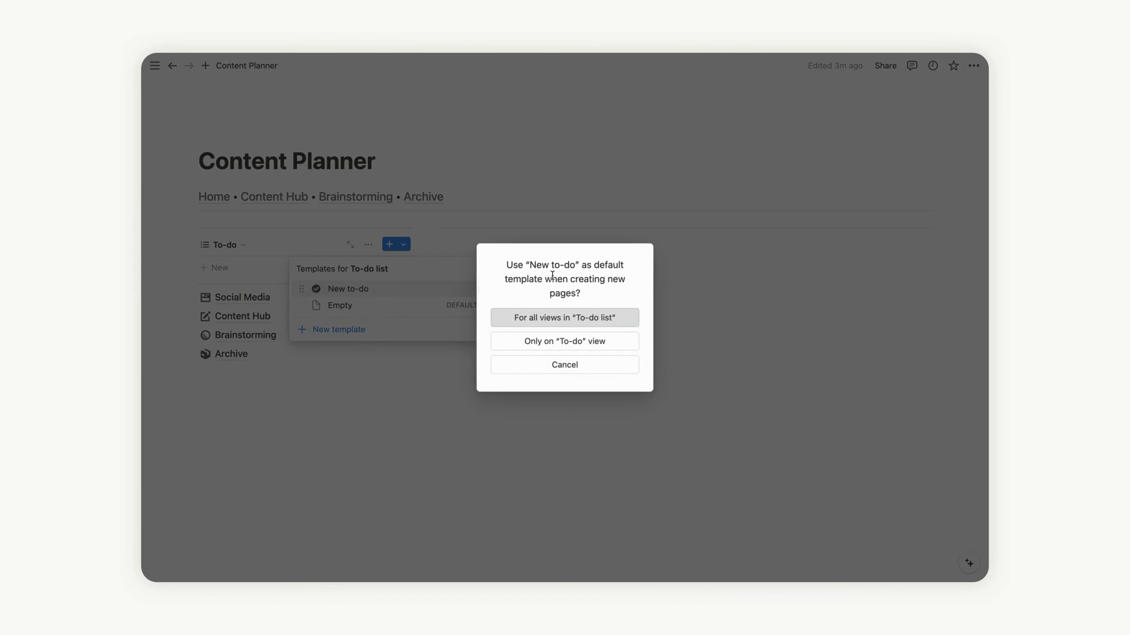
{"action": "left_click", "coordinate": [558, 317]}
{"action": "left_click", "coordinate": [541, 304]}
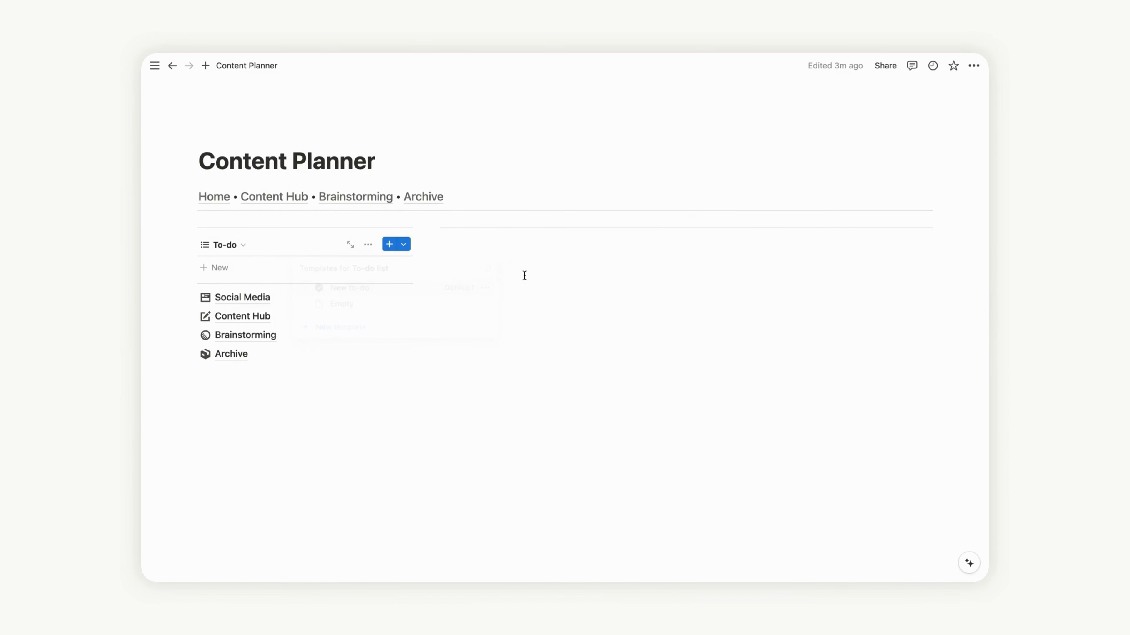
Step: Add three entries to the To-do view from the default New to-do template
{"action": "left_click", "coordinate": [220, 272]}
{"action": "left_click", "coordinate": [225, 292]}
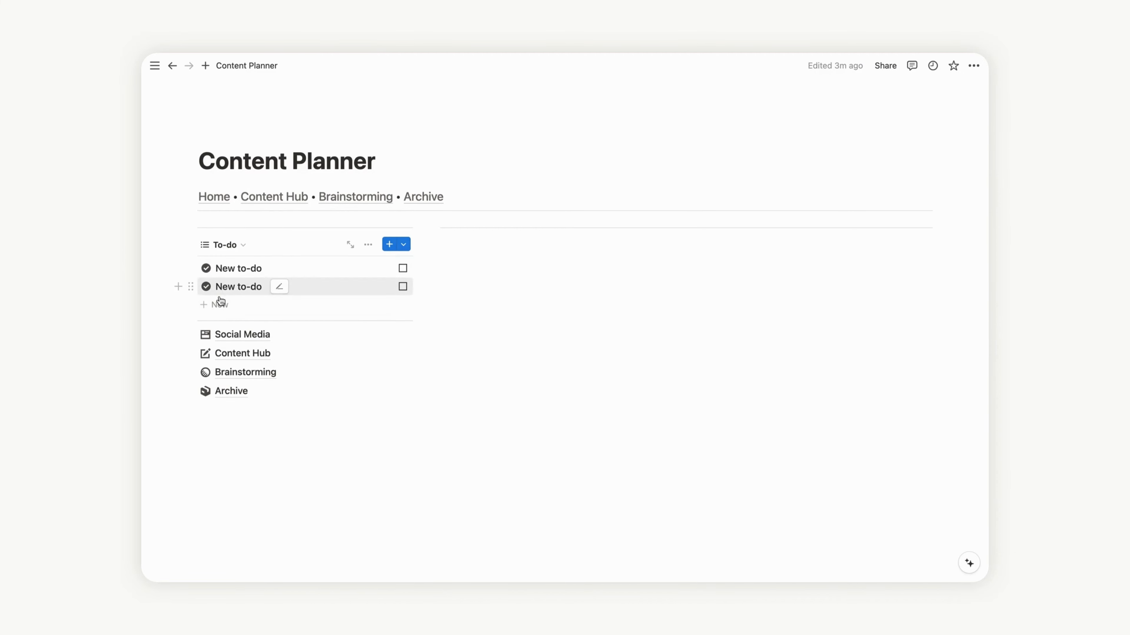
{"action": "left_click", "coordinate": [222, 305]}
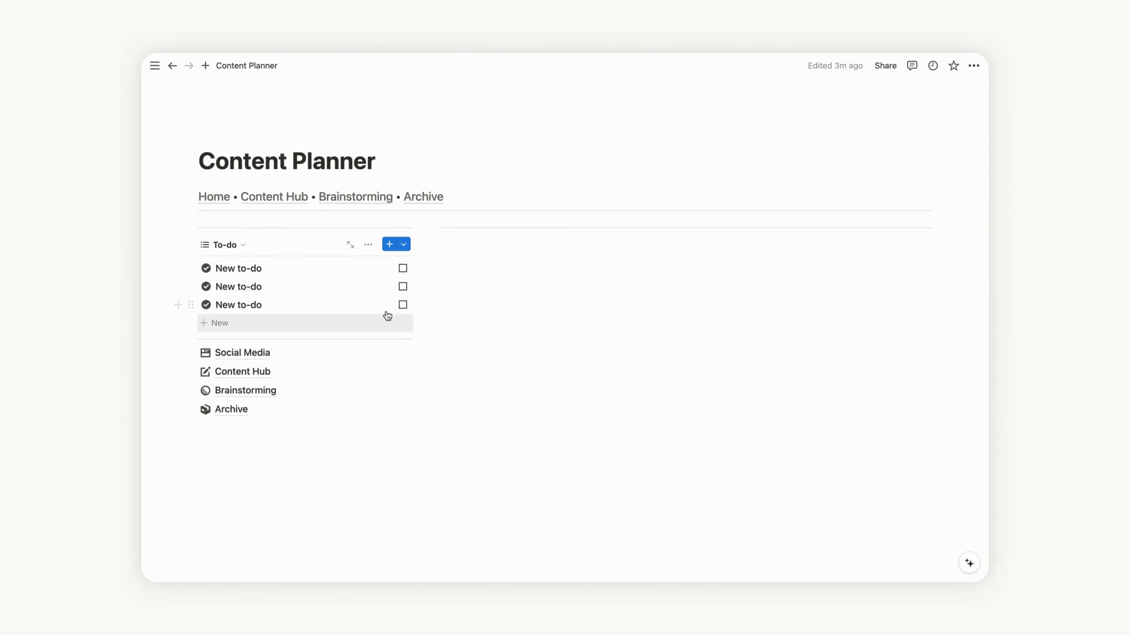
Step: Mark the first to-do as done, check it in the Done view, and return to the To-do view
{"action": "left_click", "coordinate": [402, 269]}
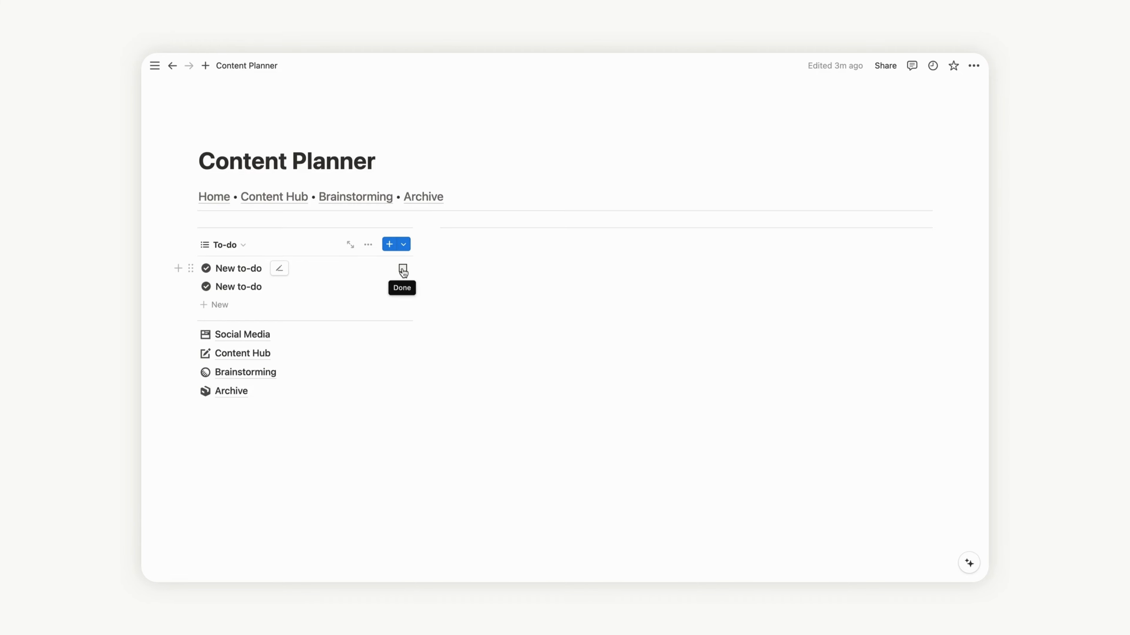
{"action": "left_click", "coordinate": [234, 245]}
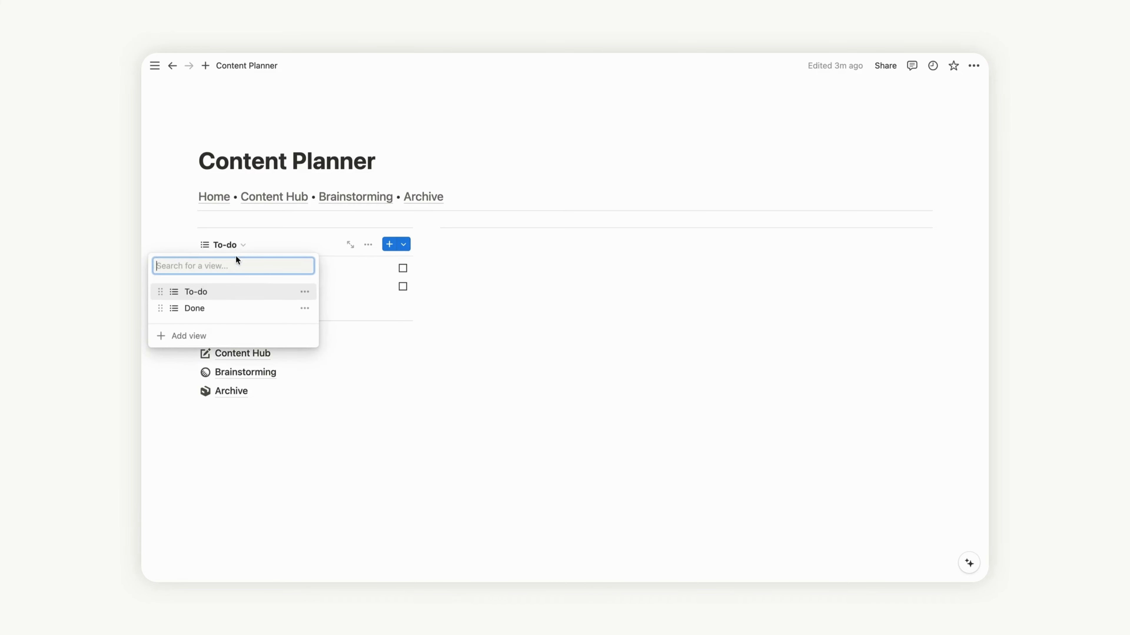
{"action": "left_click", "coordinate": [230, 311]}
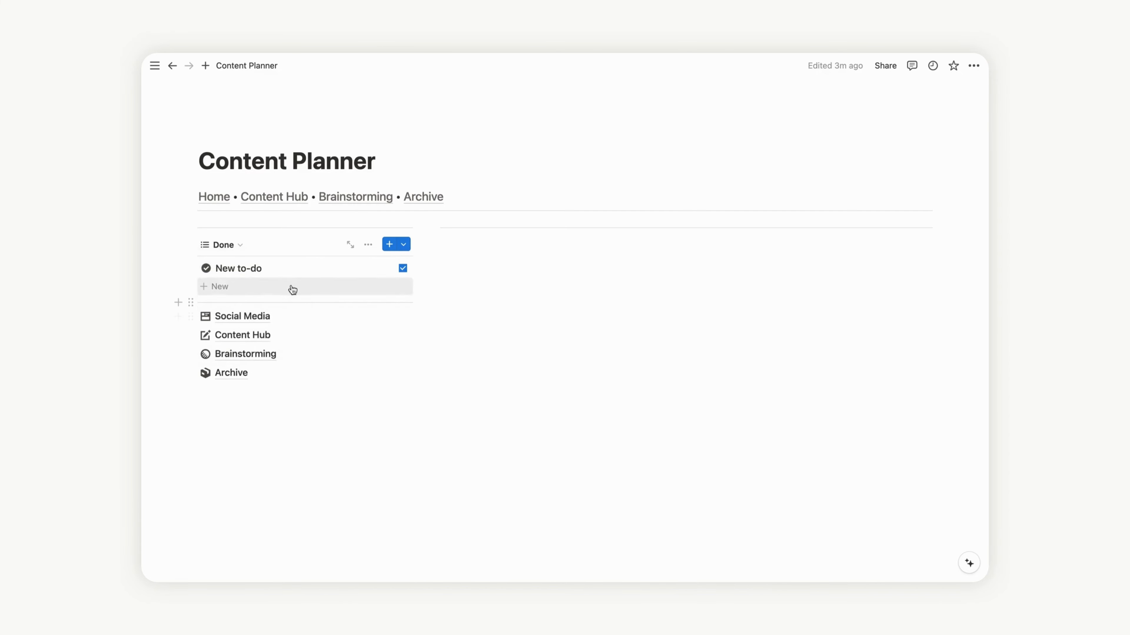
{"action": "left_click", "coordinate": [235, 247]}
{"action": "left_click", "coordinate": [230, 292]}
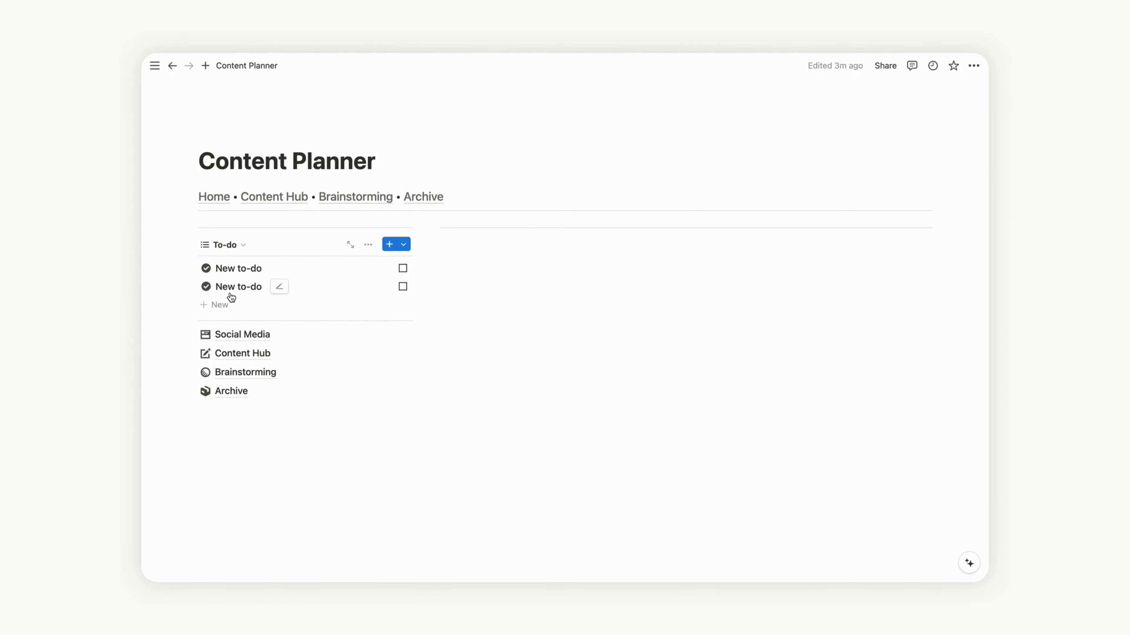
Step: Add two more entries to the To-do view and make the column holding the To-do list slightly narrower
{"action": "left_click", "coordinate": [221, 306]}
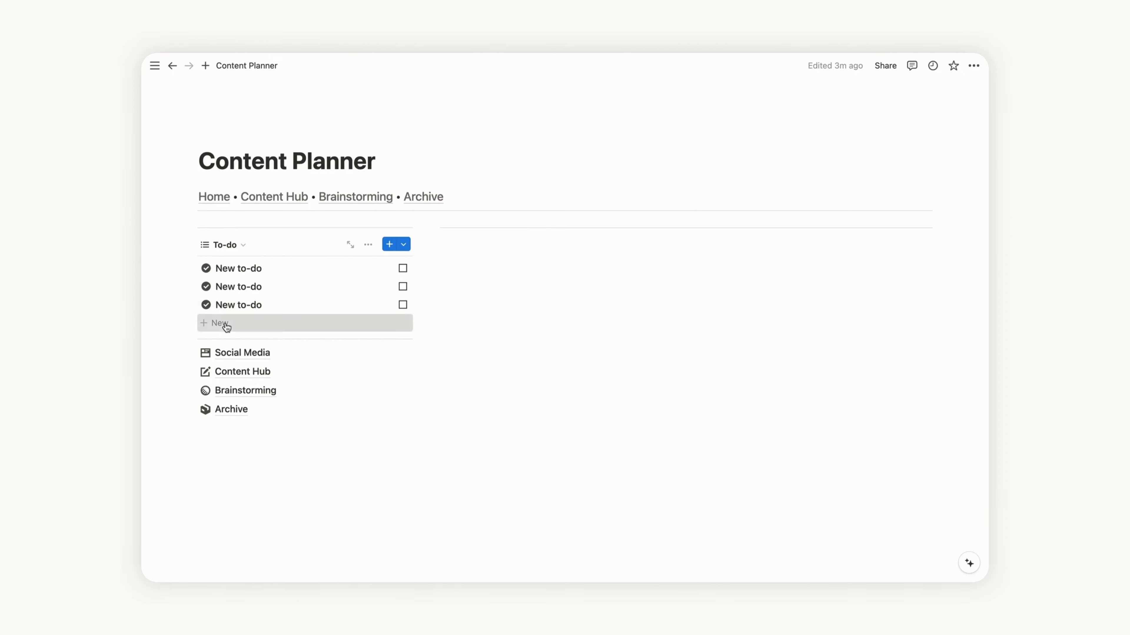
{"action": "left_click", "coordinate": [221, 323]}
{"action": "left_click_drag", "start_coordinate": [426, 299], "coordinate": [387, 304]}
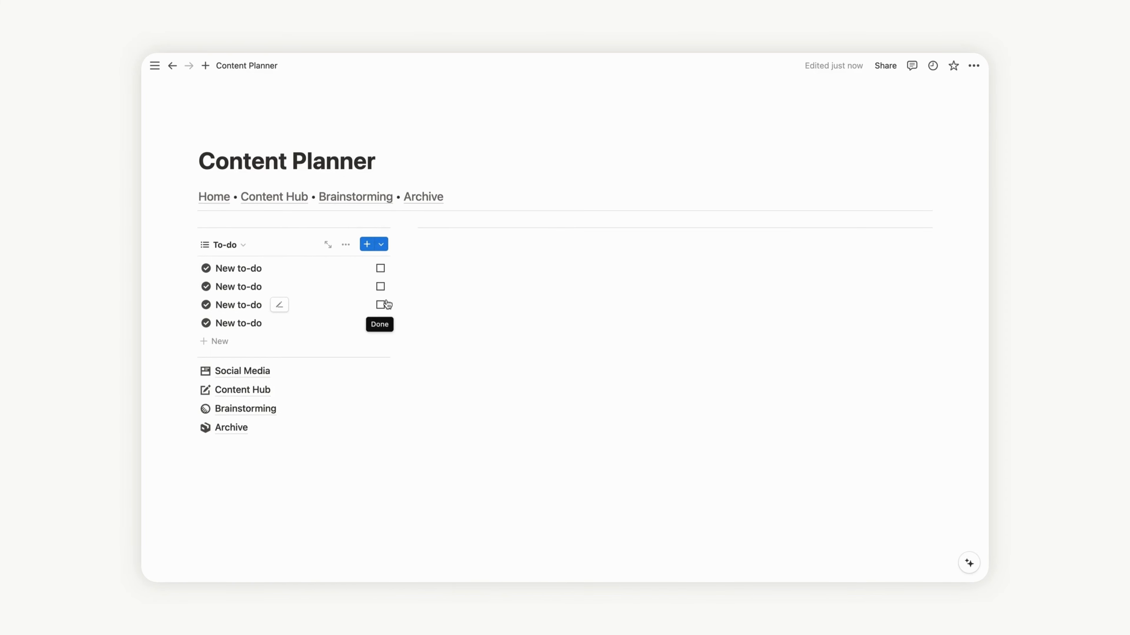
Step: Insert a linked view of the Content Planner's Social Media database in the empty column beside the To-do list, using its SOCIAL MEDIAS view
{"action": "left_click", "coordinate": [446, 241]}
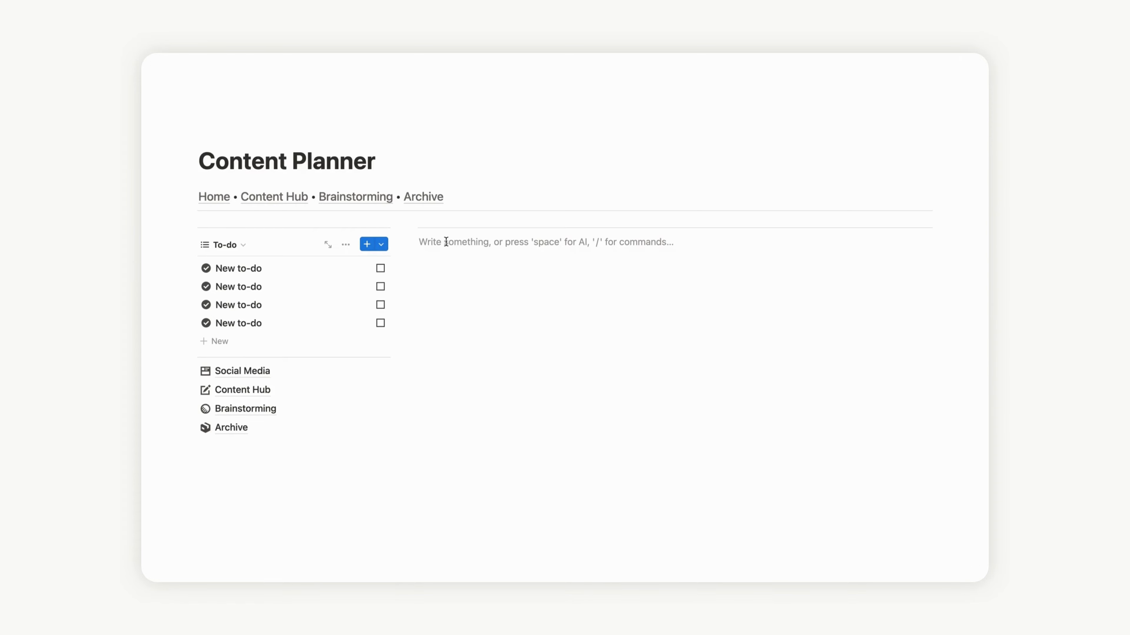
{"action": "type", "text": "/"}
{"action": "scroll", "coordinate": [527, 336], "scroll_direction": "down", "scroll_amount": 5}
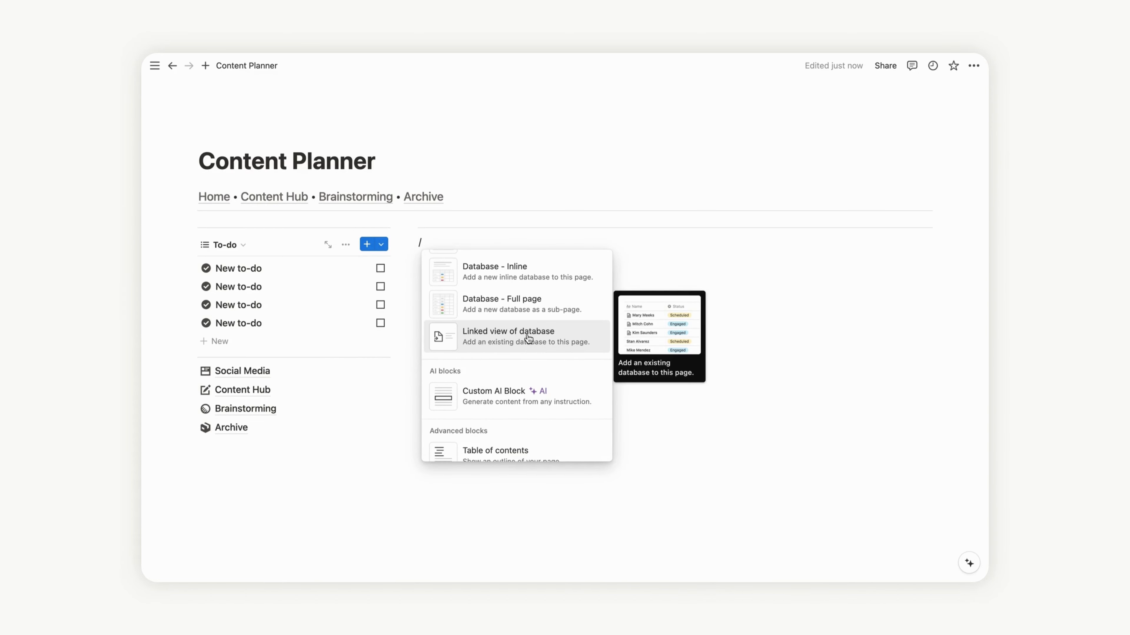
{"action": "left_click", "coordinate": [528, 339]}
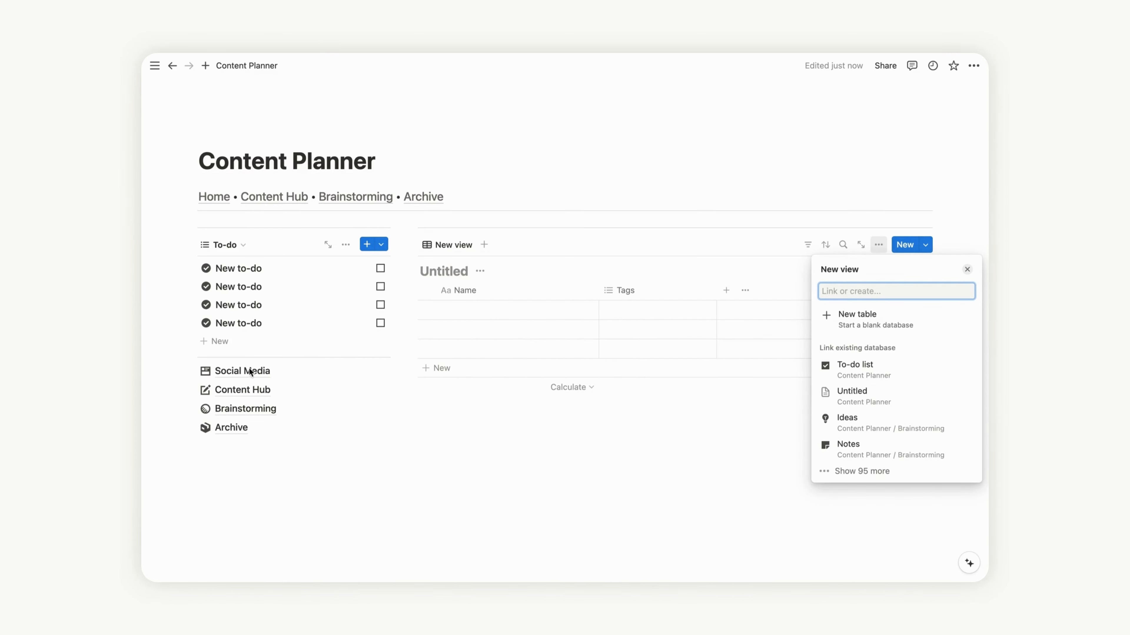
{"action": "type", "text": "social"}
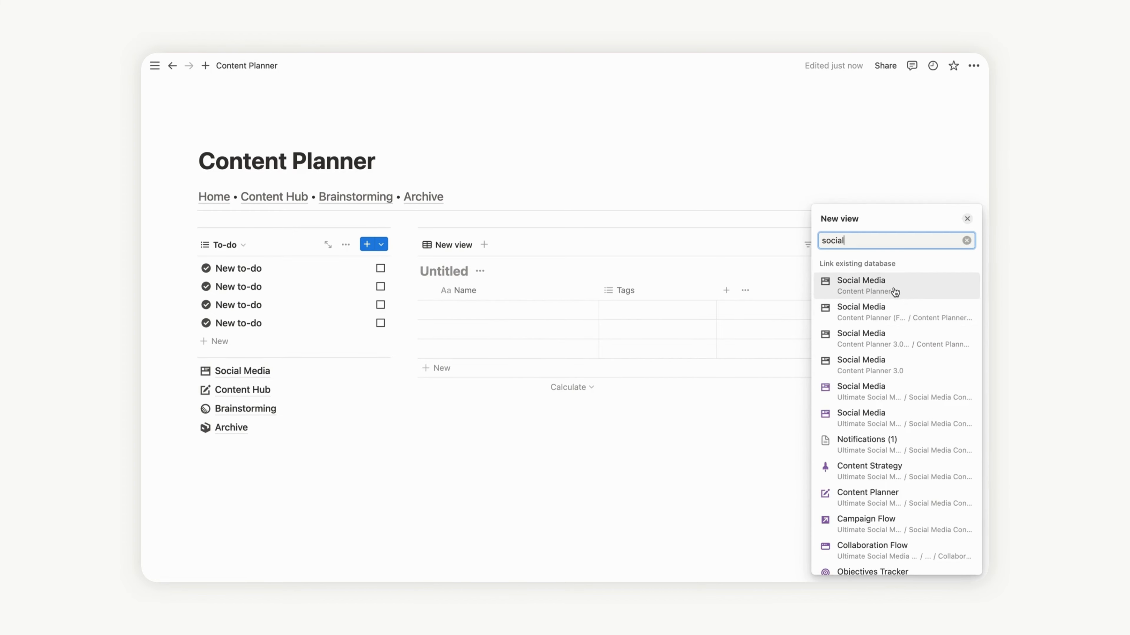
{"action": "left_click", "coordinate": [902, 291]}
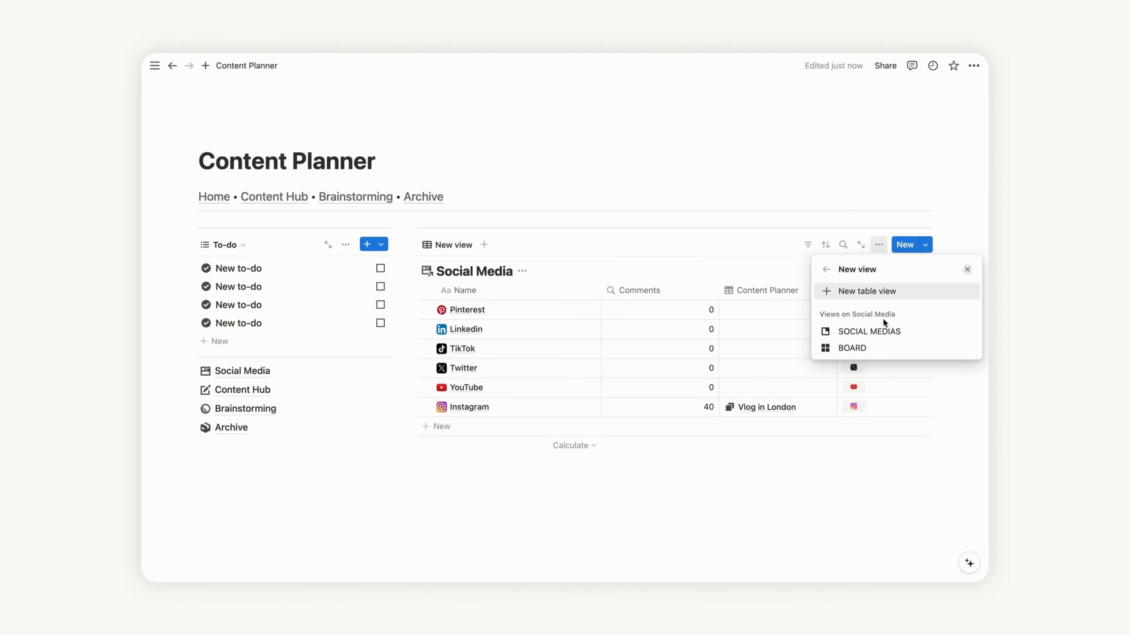
{"action": "left_click", "coordinate": [868, 332]}
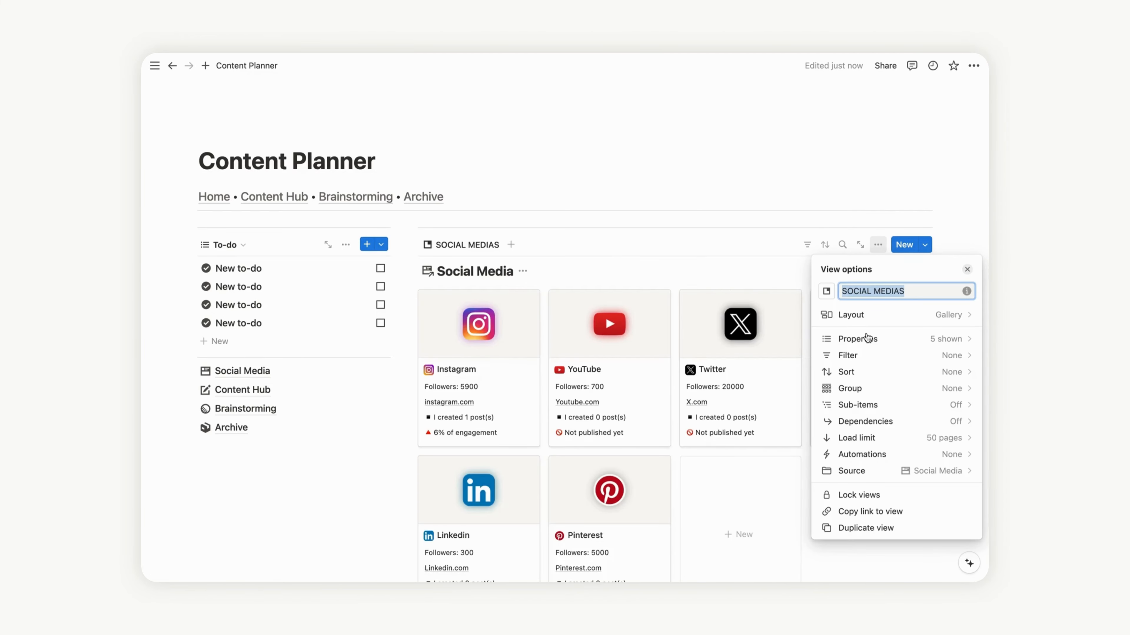
Step: Hide the database title in the SOCIAL MEDIAS gallery and set its card size to Medium
{"action": "left_click", "coordinate": [851, 315]}
{"action": "left_click", "coordinate": [964, 379]}
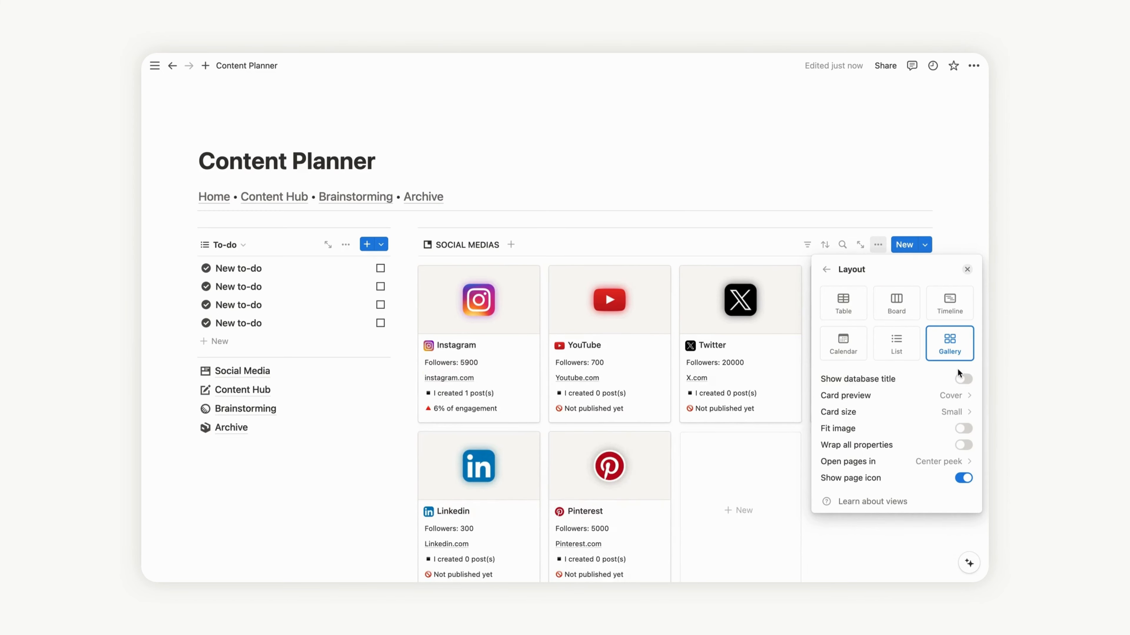
{"action": "left_click", "coordinate": [936, 413]}
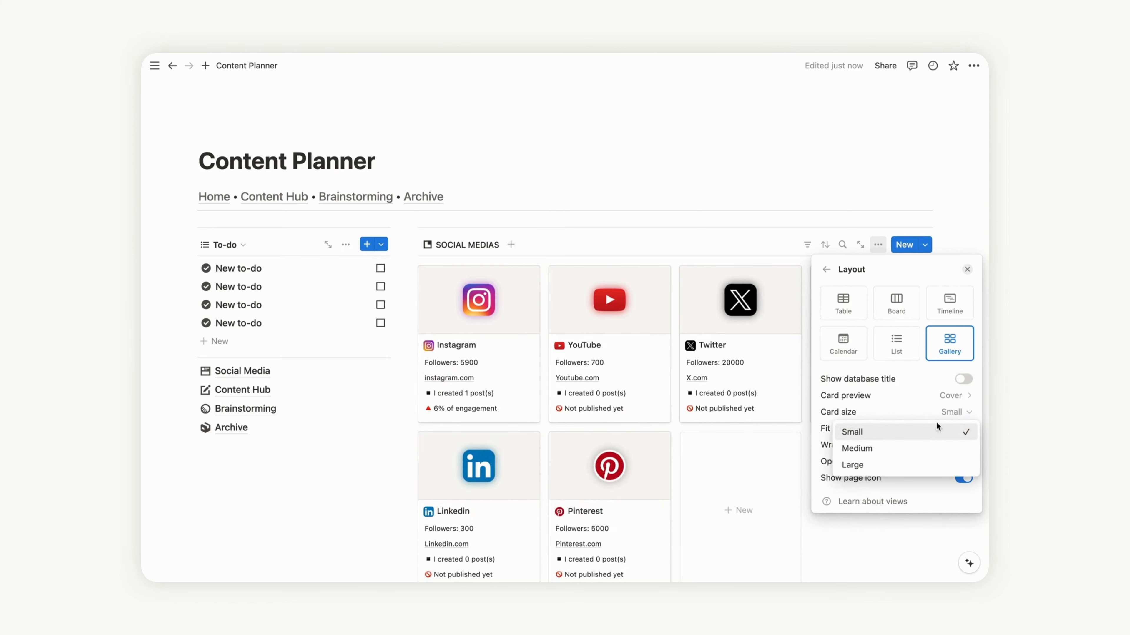
{"action": "left_click", "coordinate": [913, 448]}
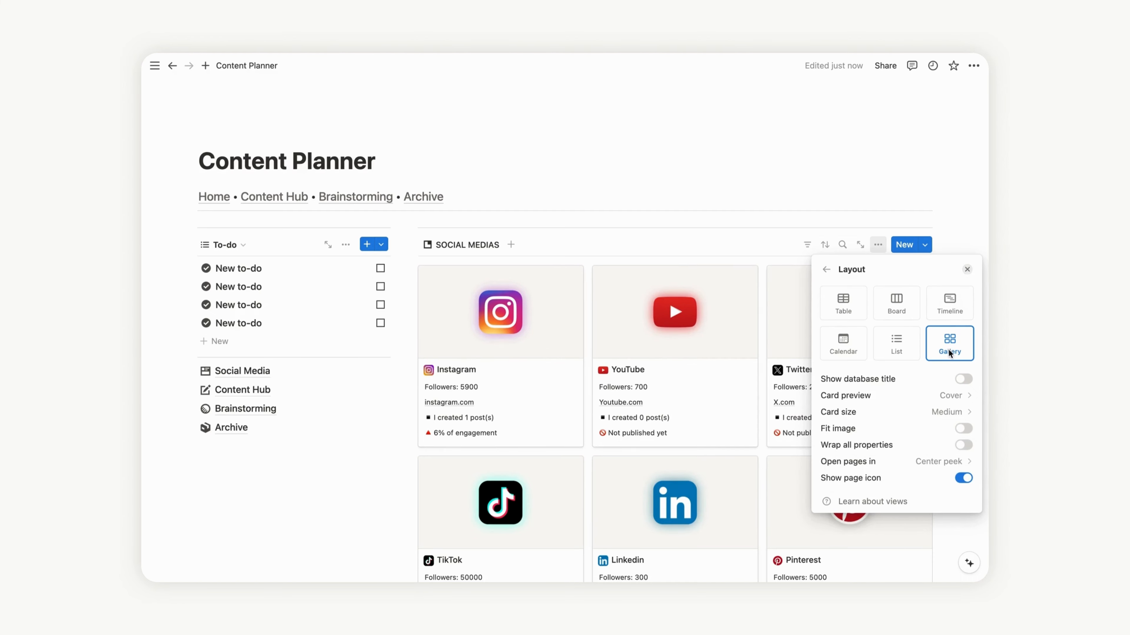
Step: Hide the Dashboard [Followers] and Link properties from the SOCIAL MEDIAS gallery cards
{"action": "left_click", "coordinate": [828, 270]}
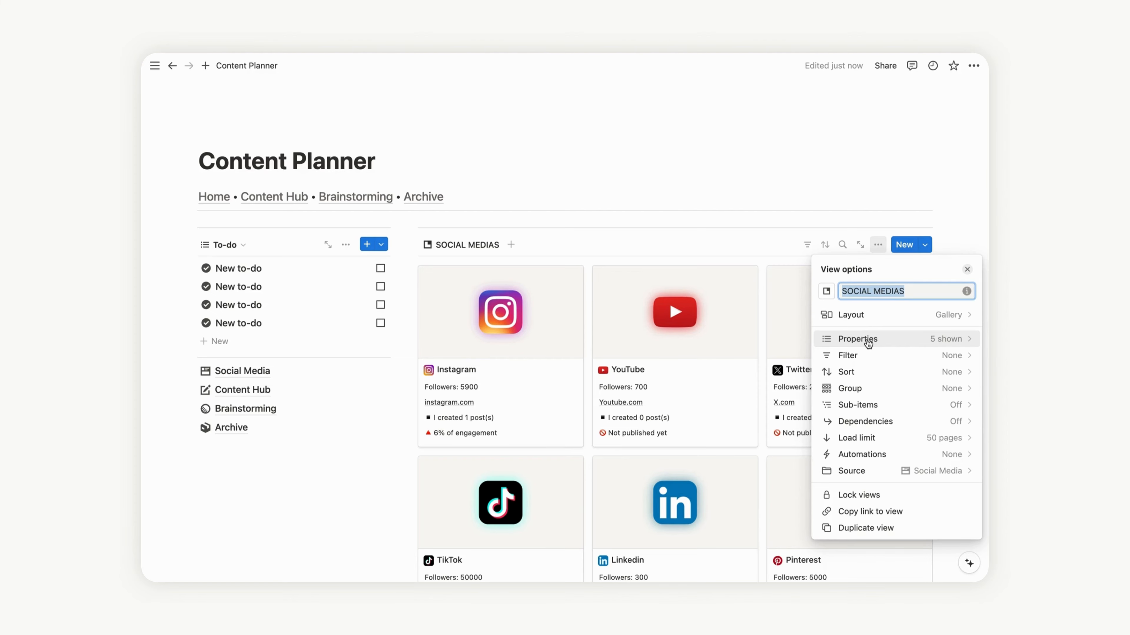
{"action": "left_click", "coordinate": [858, 338]}
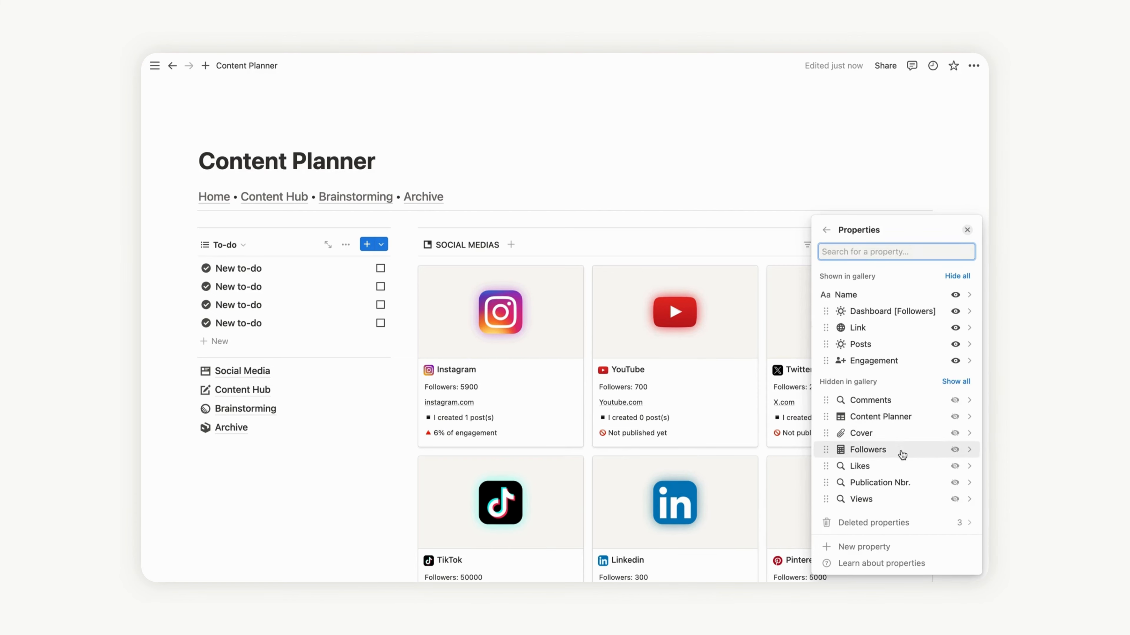
{"action": "left_click", "coordinate": [956, 311]}
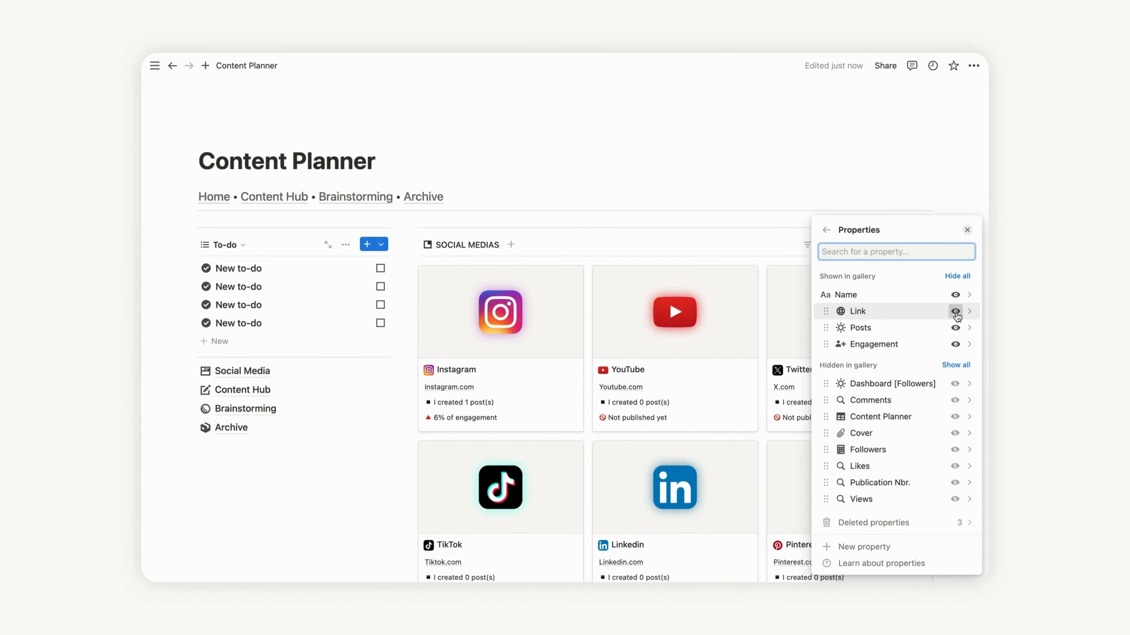
{"action": "left_click", "coordinate": [955, 312]}
{"action": "left_click", "coordinate": [967, 231]}
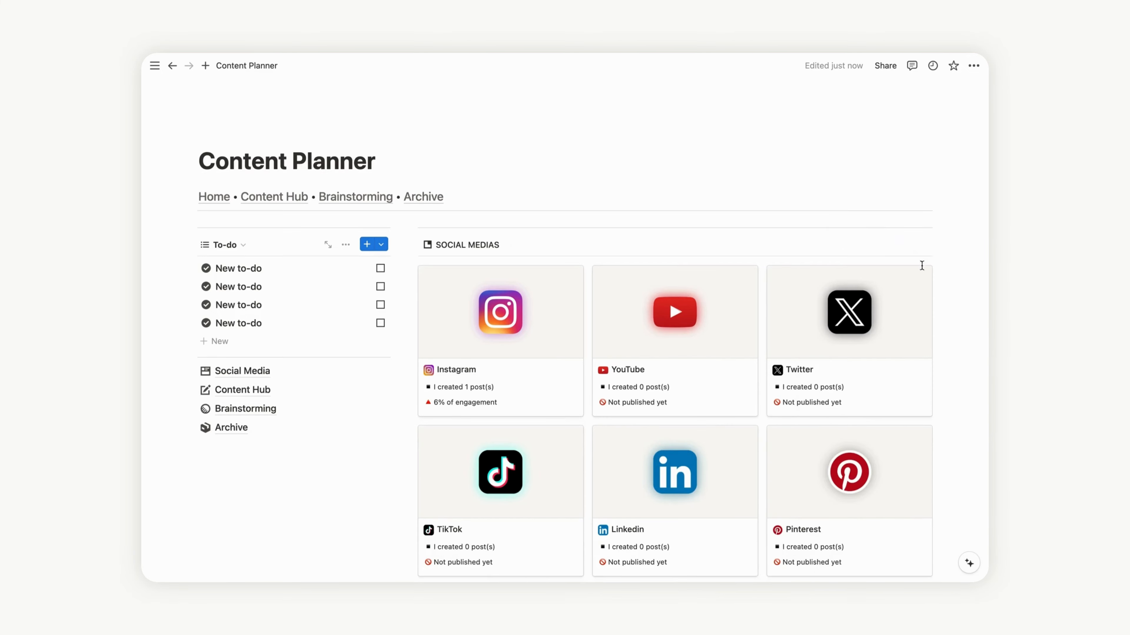
{"action": "scroll", "coordinate": [761, 439], "scroll_direction": "down", "scroll_amount": 5}
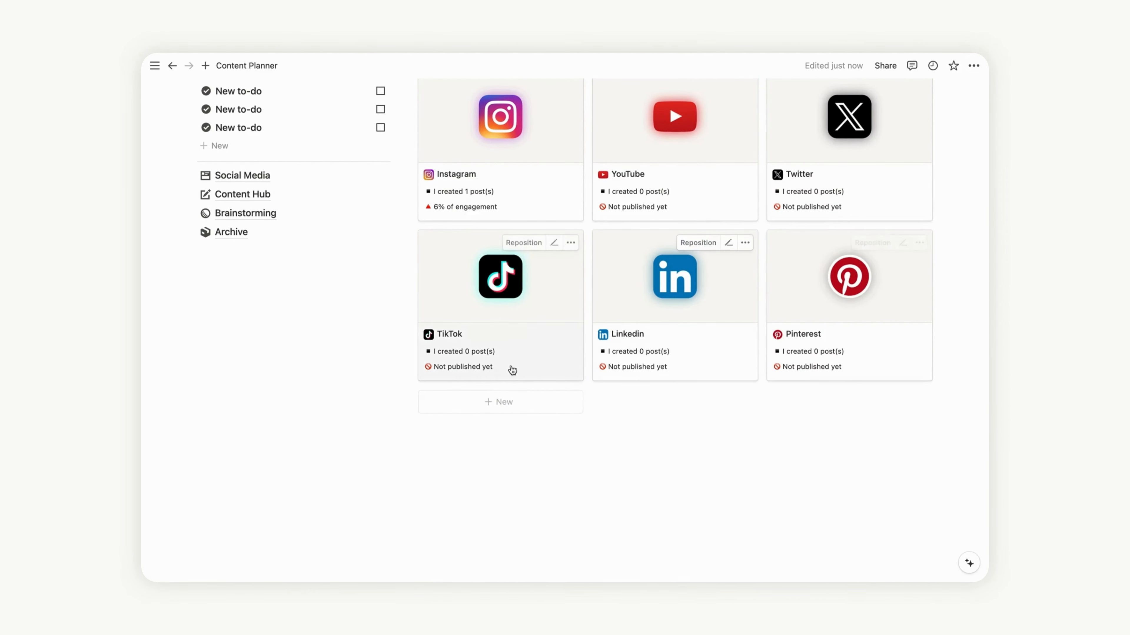
{"action": "scroll", "coordinate": [556, 422], "scroll_direction": "up", "scroll_amount": 4}
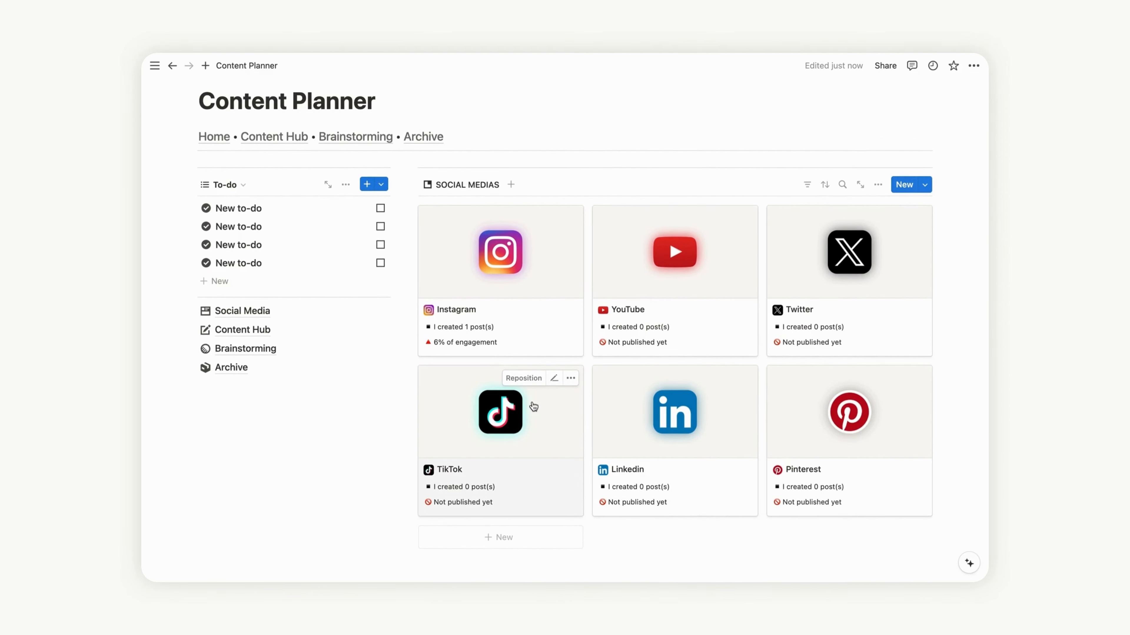
Step: Insert a callout block directly below the divider under the To-do list
{"action": "left_click", "coordinate": [247, 296]}
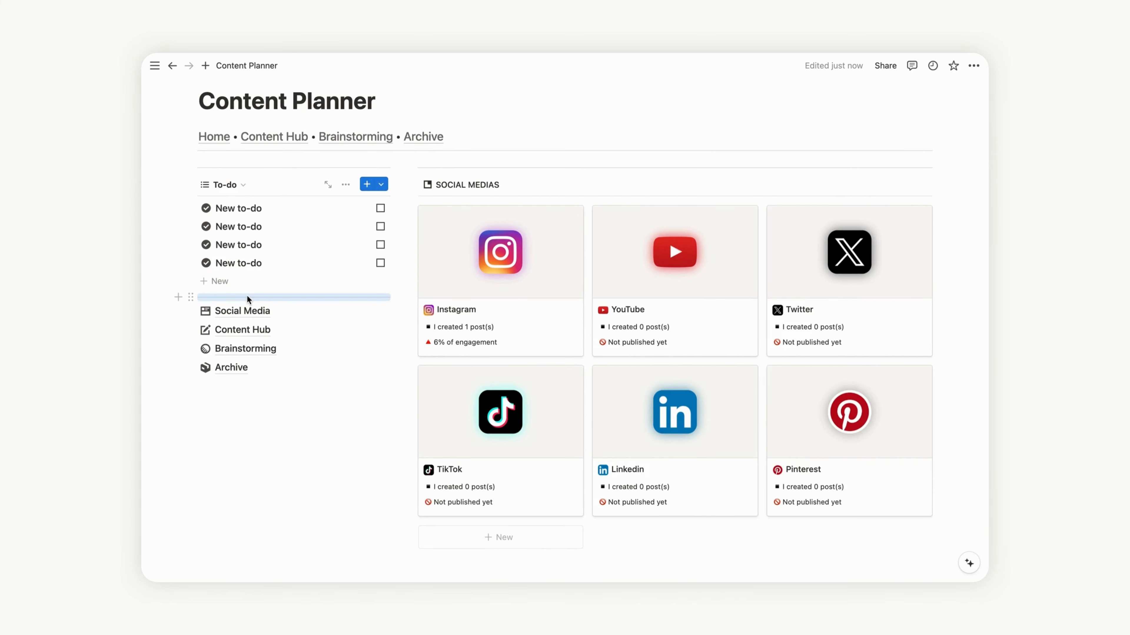
{"action": "key", "text": "Return"}
{"action": "type", "text": "/"}
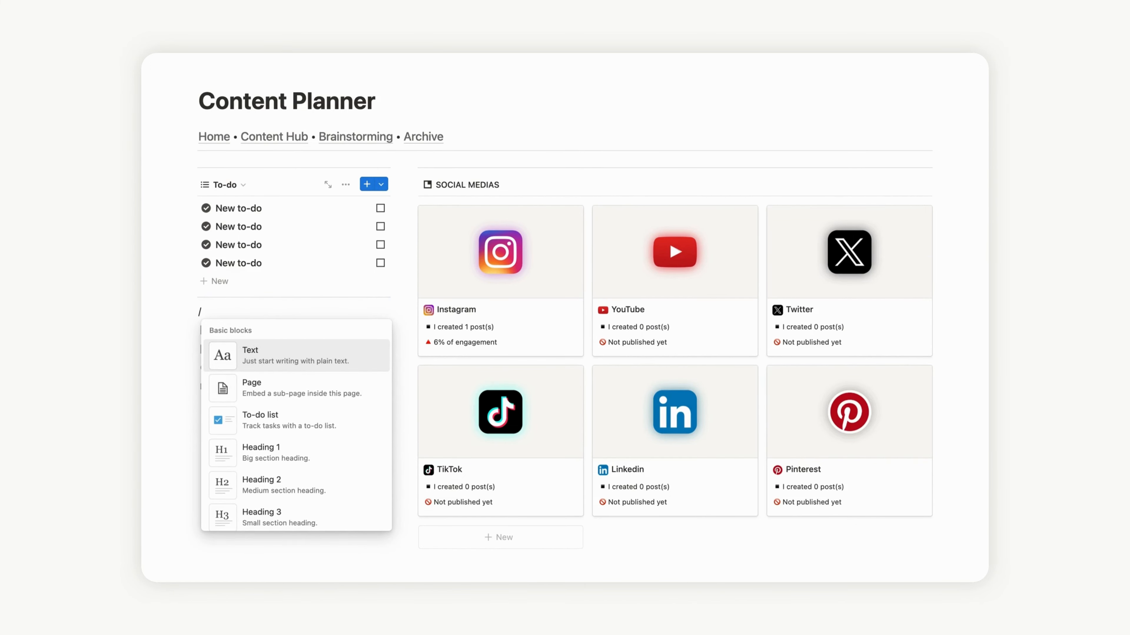
{"action": "type", "text": "ca"}
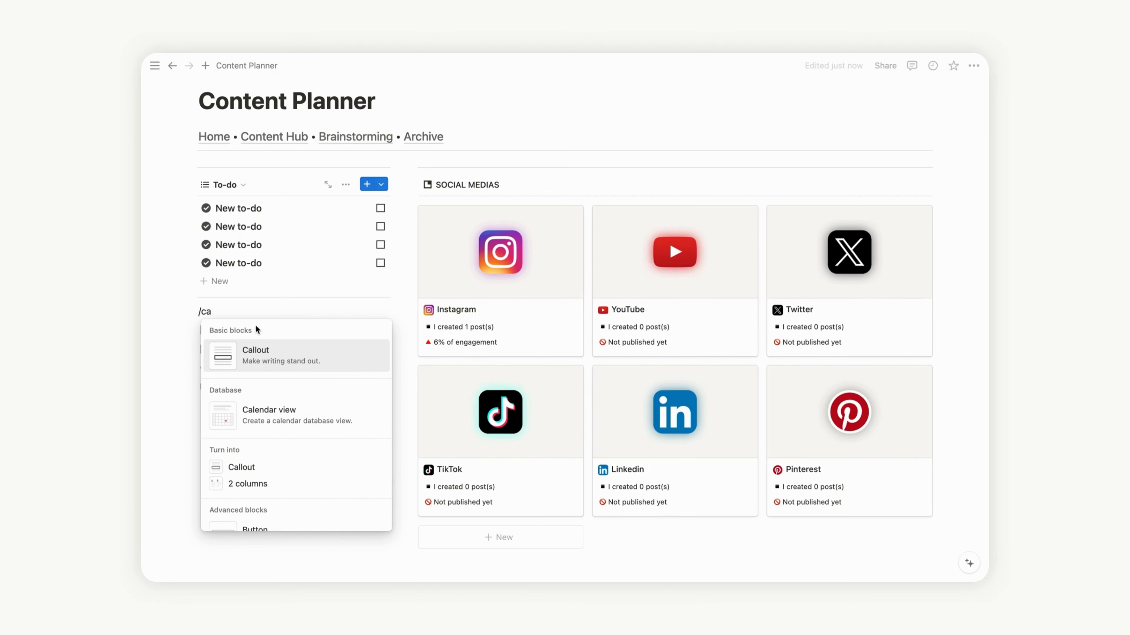
{"action": "left_click", "coordinate": [269, 364]}
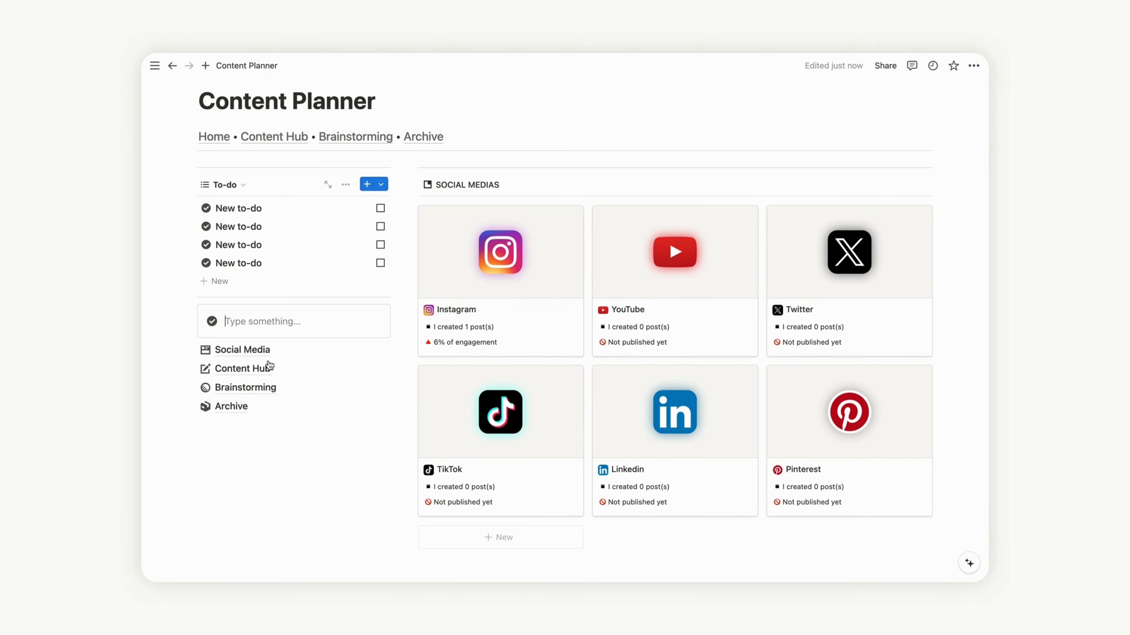
Step: Give the new callout a calendar icon and the bold text "Planning"
{"action": "left_click", "coordinate": [212, 320]}
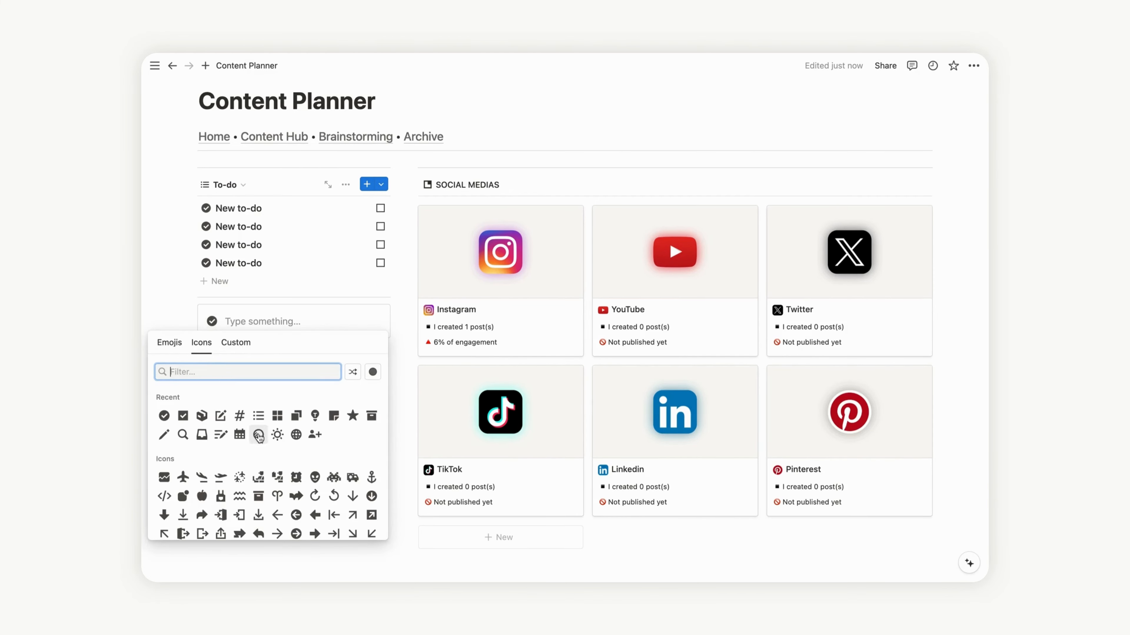
{"action": "left_click", "coordinate": [240, 434]}
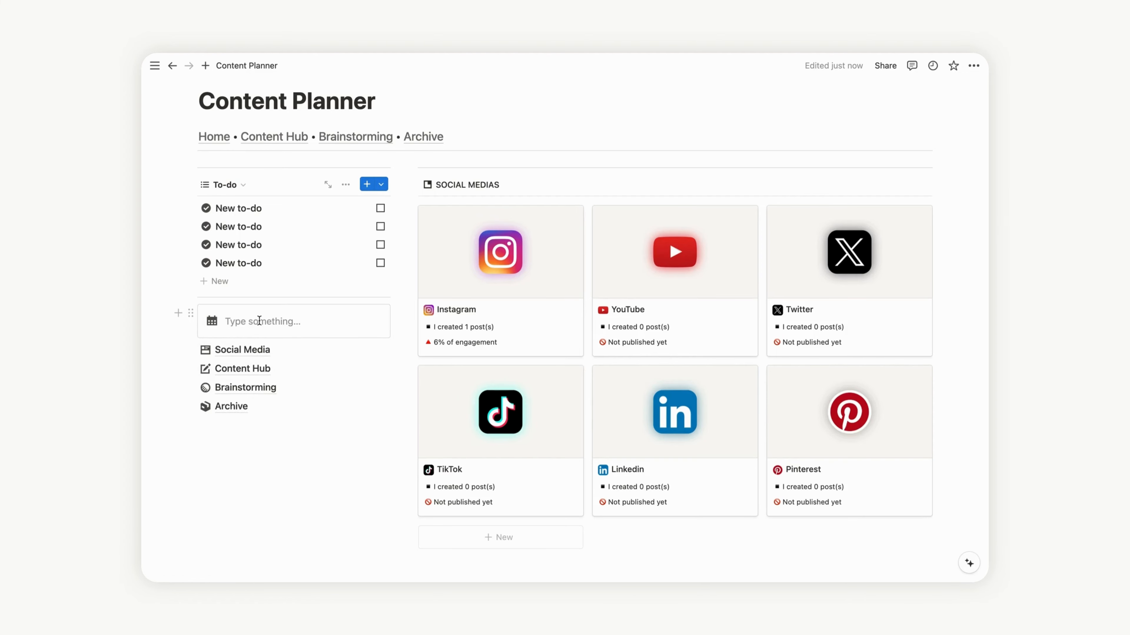
{"action": "type", "text": "Planning"}
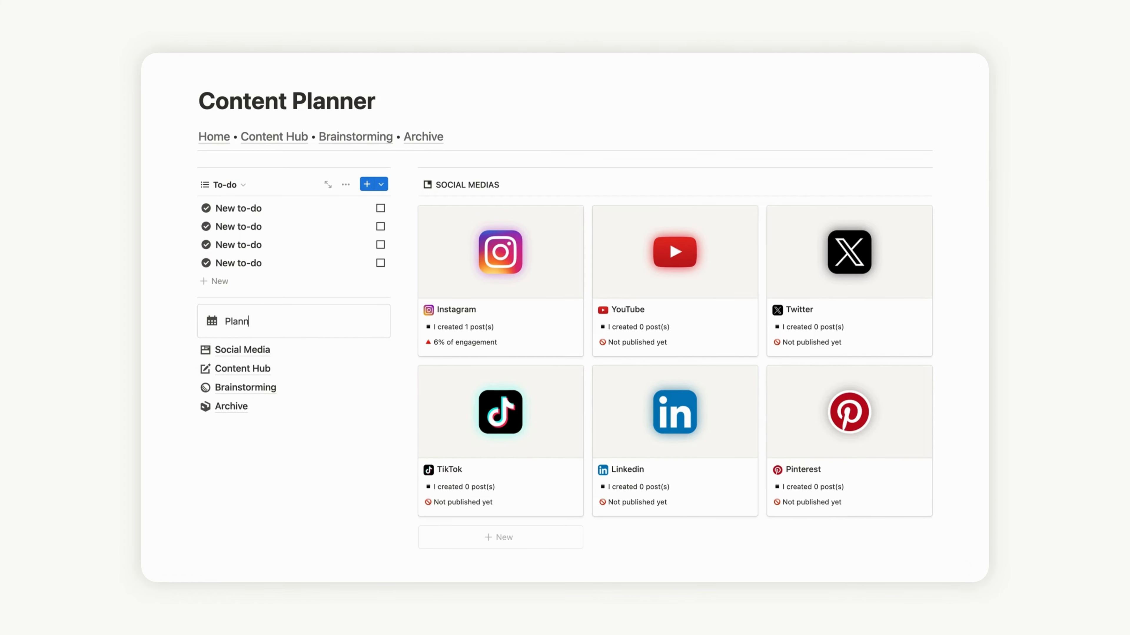
{"action": "double_click", "coordinate": [257, 321]}
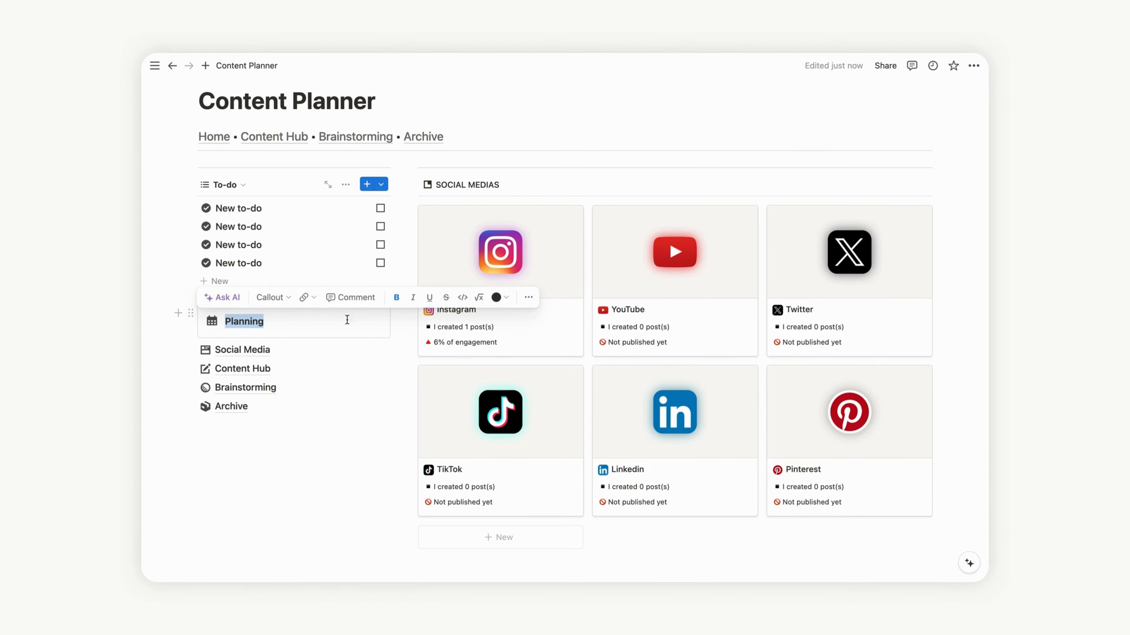
{"action": "left_click", "coordinate": [308, 323]}
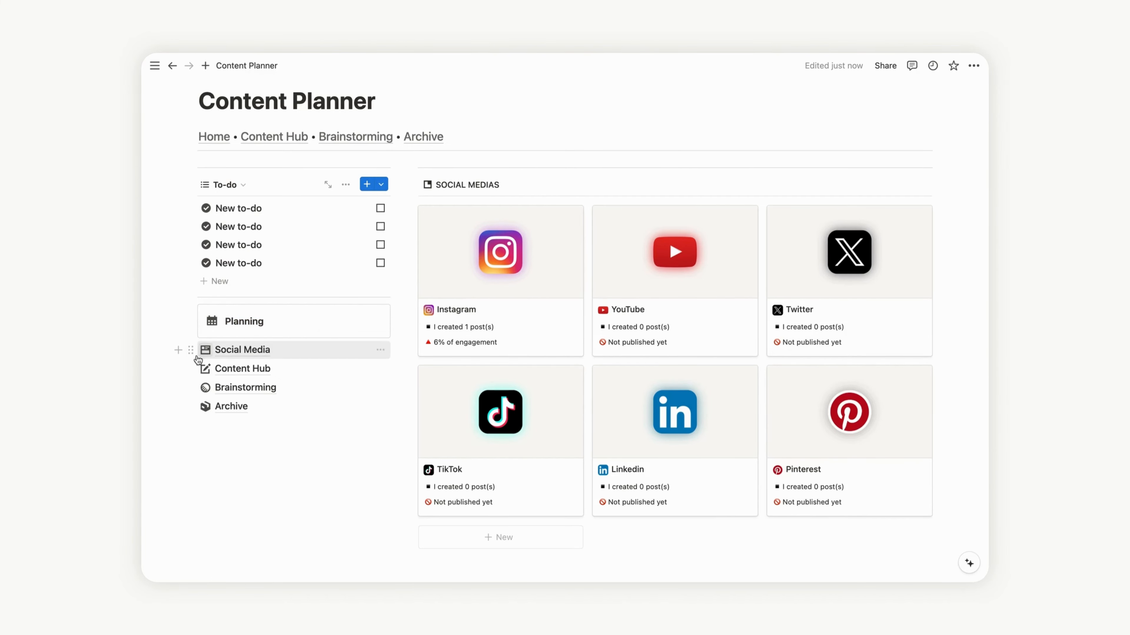
Step: Move the Social Media, Content Hub, Brainstorming and Archive pages into the Planning callout, in that order
{"action": "left_click_drag", "start_coordinate": [190, 350], "coordinate": [246, 331]}
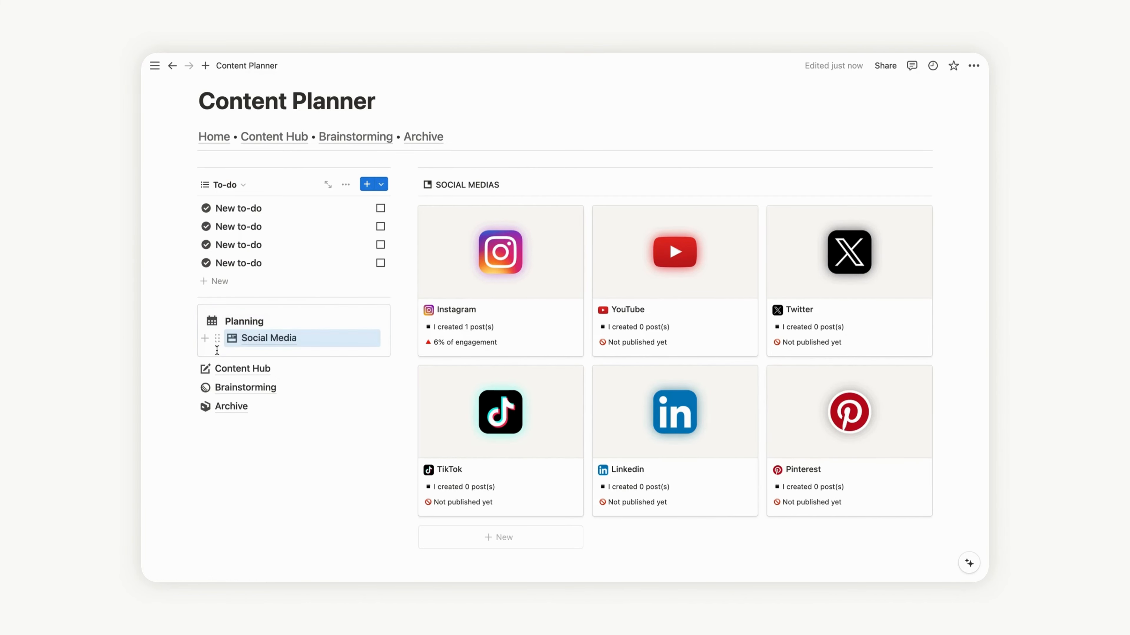
{"action": "left_click_drag", "start_coordinate": [190, 369], "coordinate": [233, 351]}
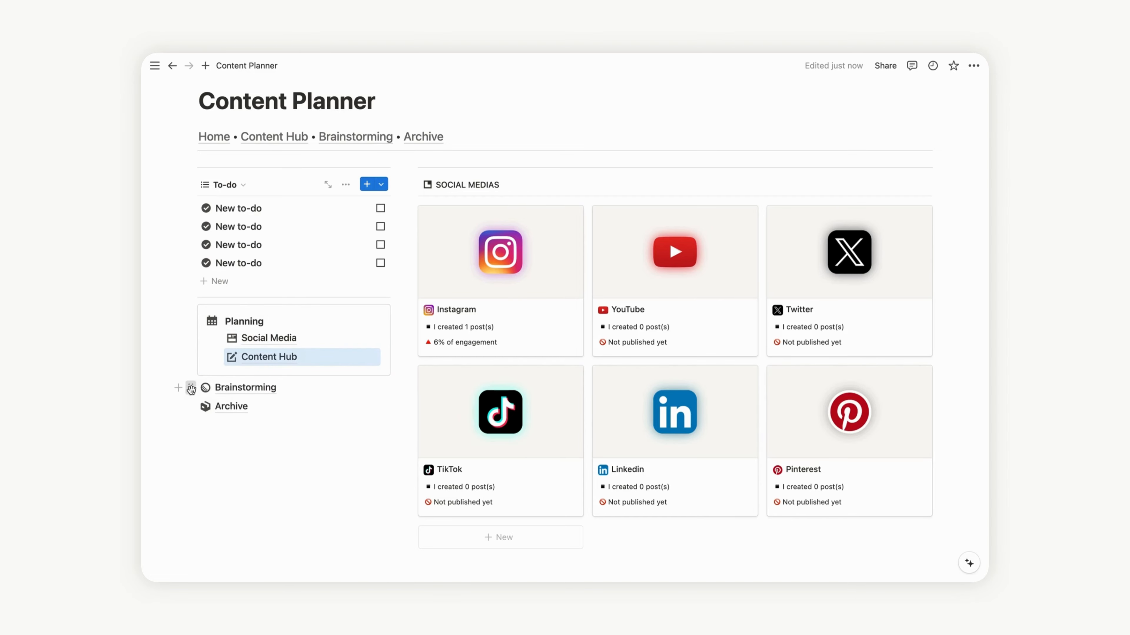
{"action": "left_click_drag", "start_coordinate": [194, 388], "coordinate": [242, 394]}
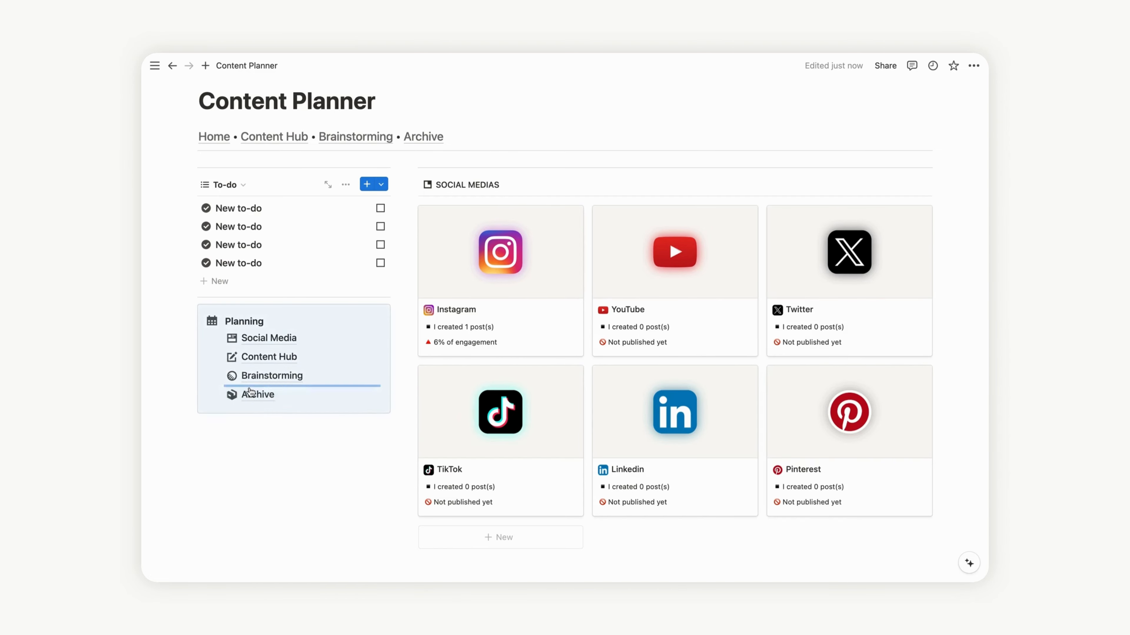
{"action": "left_click", "coordinate": [947, 169]}
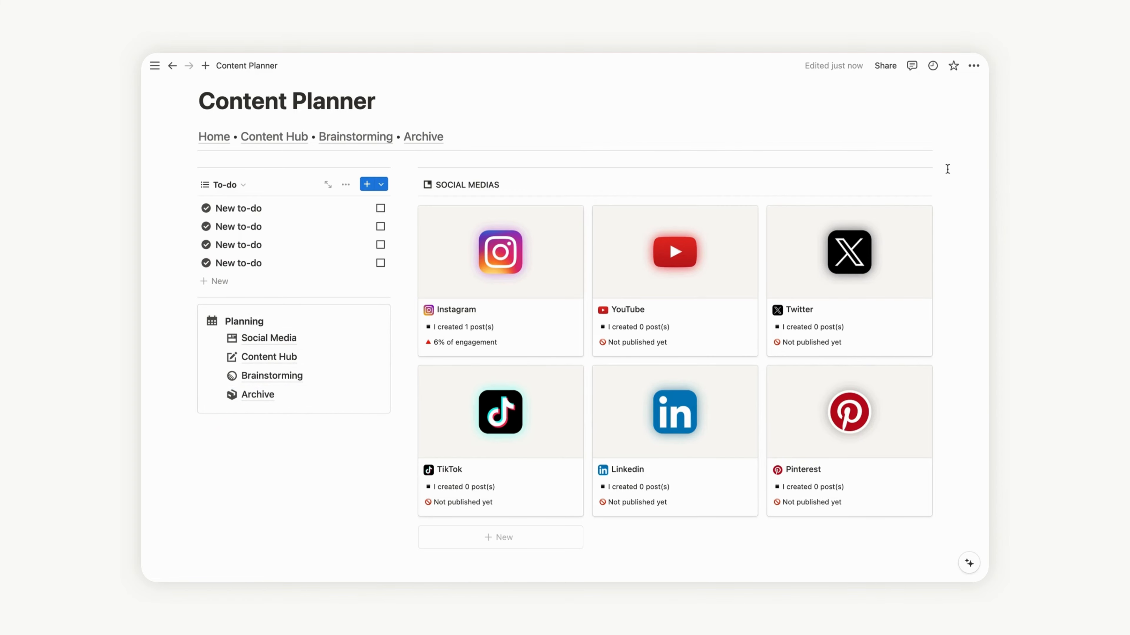
{"action": "scroll", "coordinate": [948, 170], "scroll_direction": "down", "scroll_amount": 3}
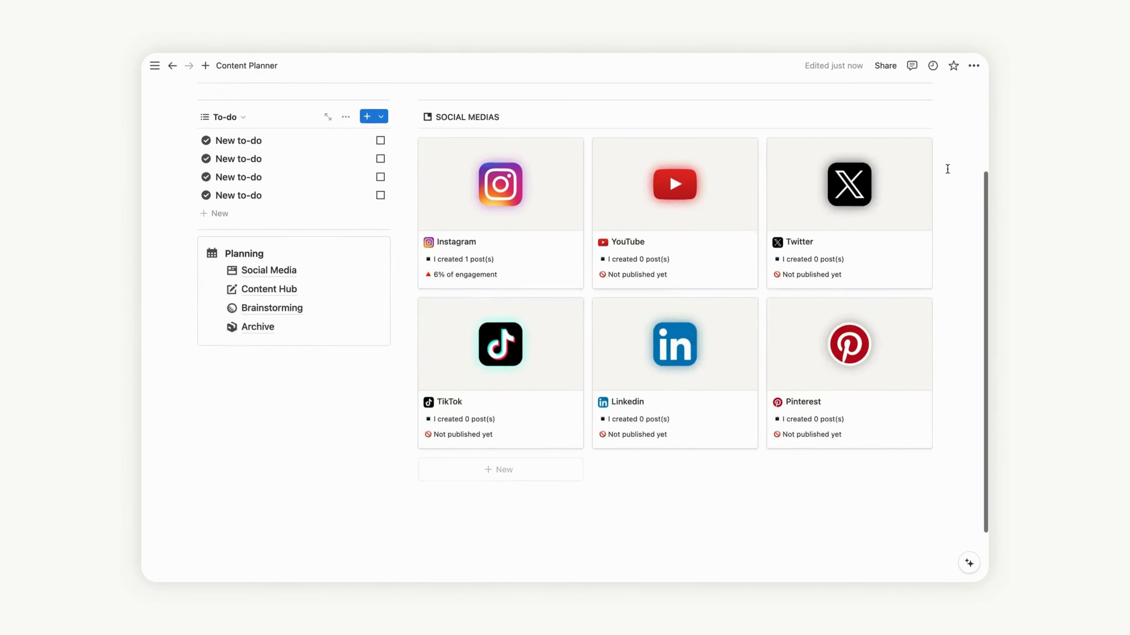
{"action": "scroll", "coordinate": [947, 169], "scroll_direction": "up", "scroll_amount": 5}
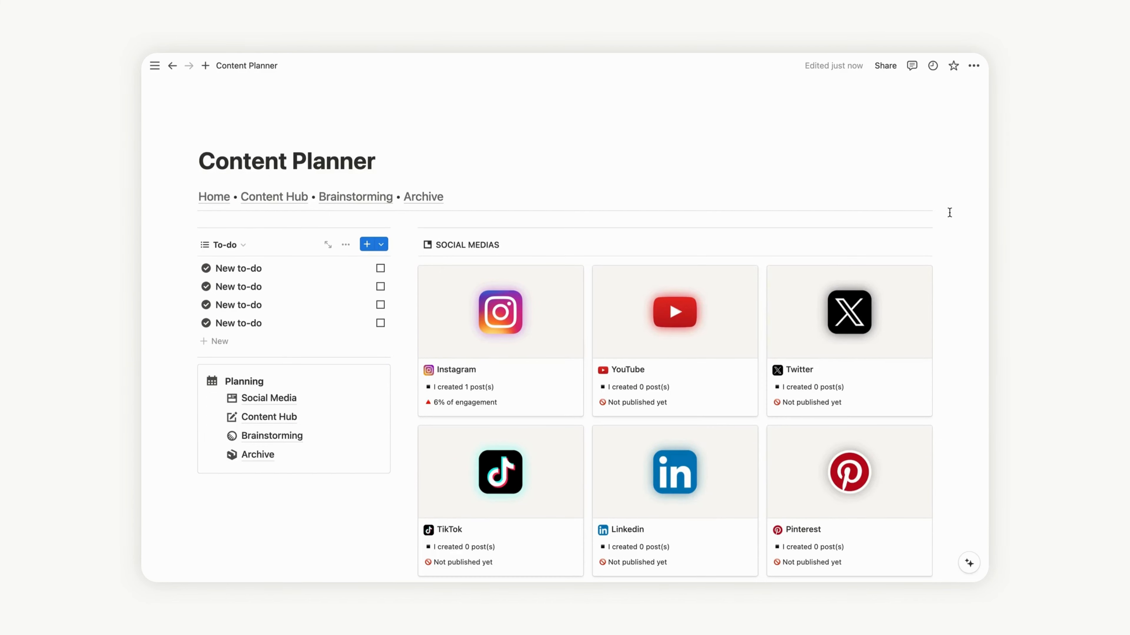
Step: Insert a button block directly below the divider under the To-do list, above the Planning callout
{"action": "left_click", "coordinate": [313, 358]}
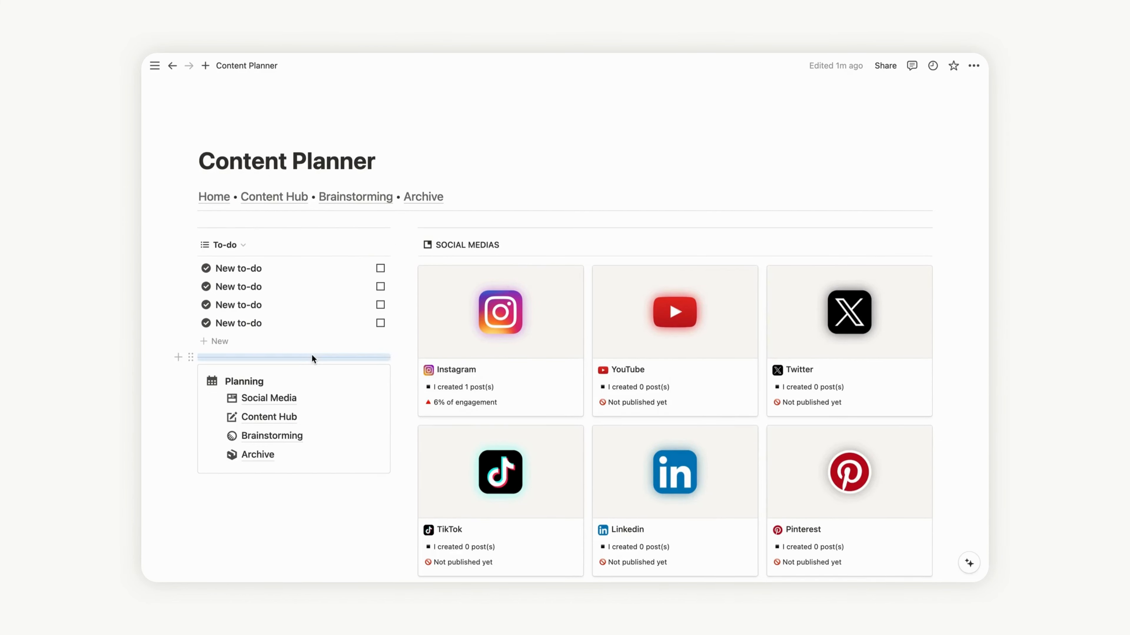
{"action": "key", "text": "Return"}
{"action": "type", "text": "/"}
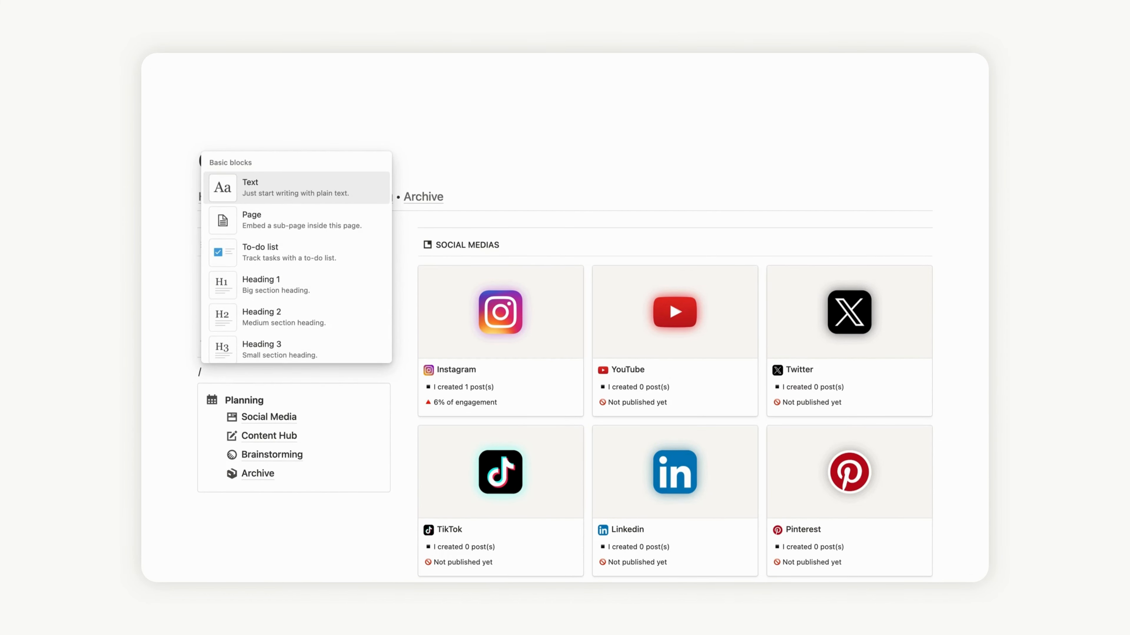
{"action": "type", "text": "but"}
{"action": "left_click", "coordinate": [280, 346]}
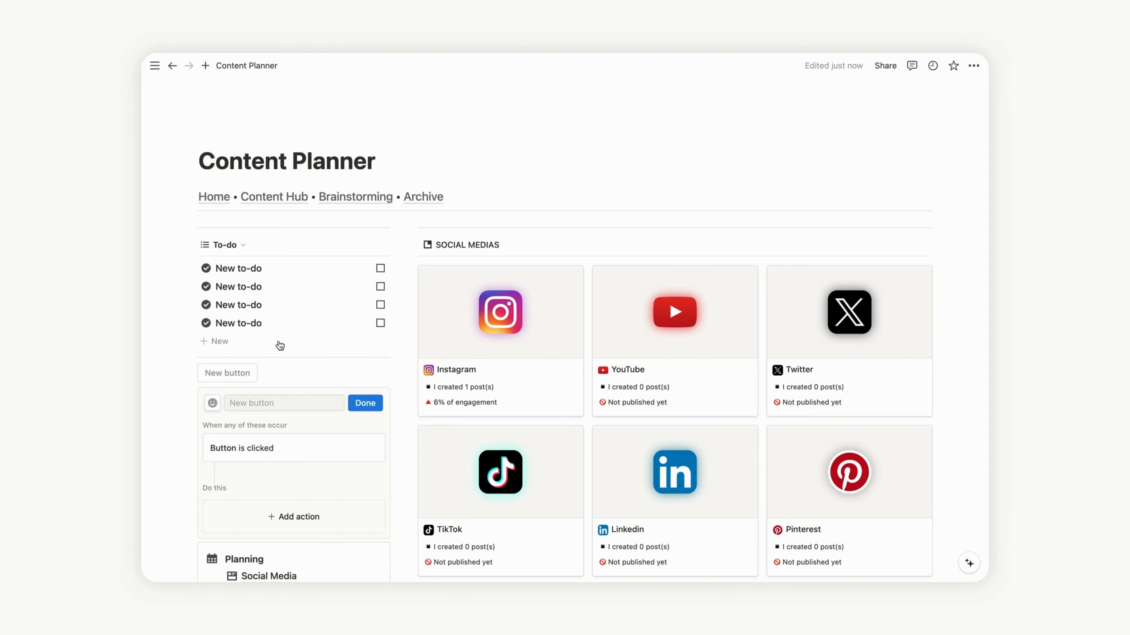
Step: Give the new button a gray calendar icon and name it "Plan a new content"
{"action": "left_click", "coordinate": [212, 403]}
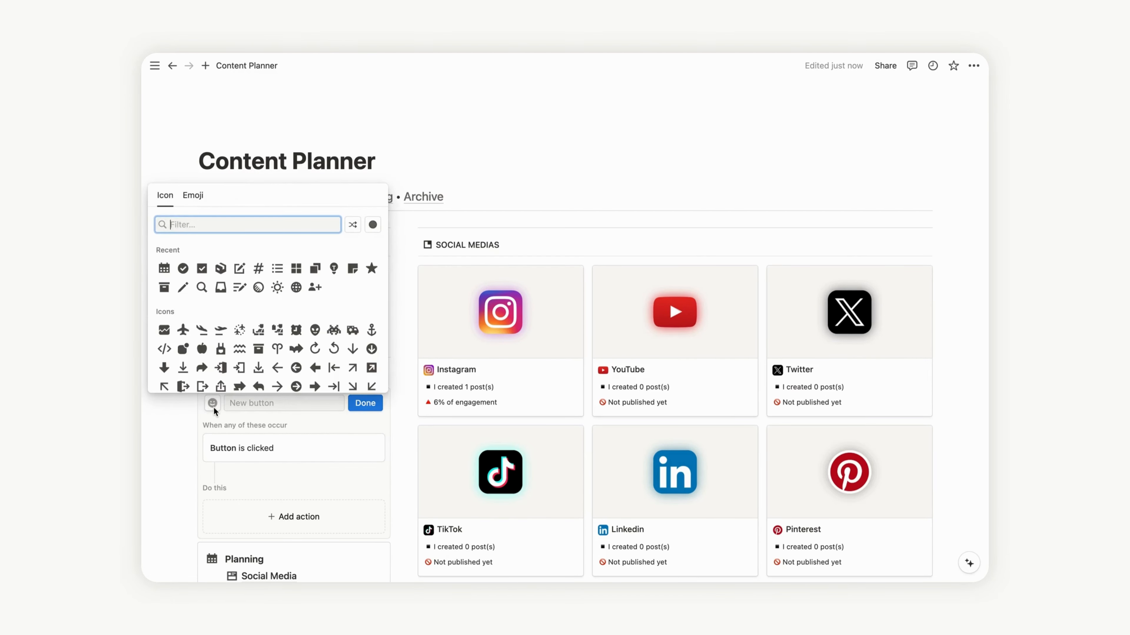
{"action": "left_click", "coordinate": [373, 226]}
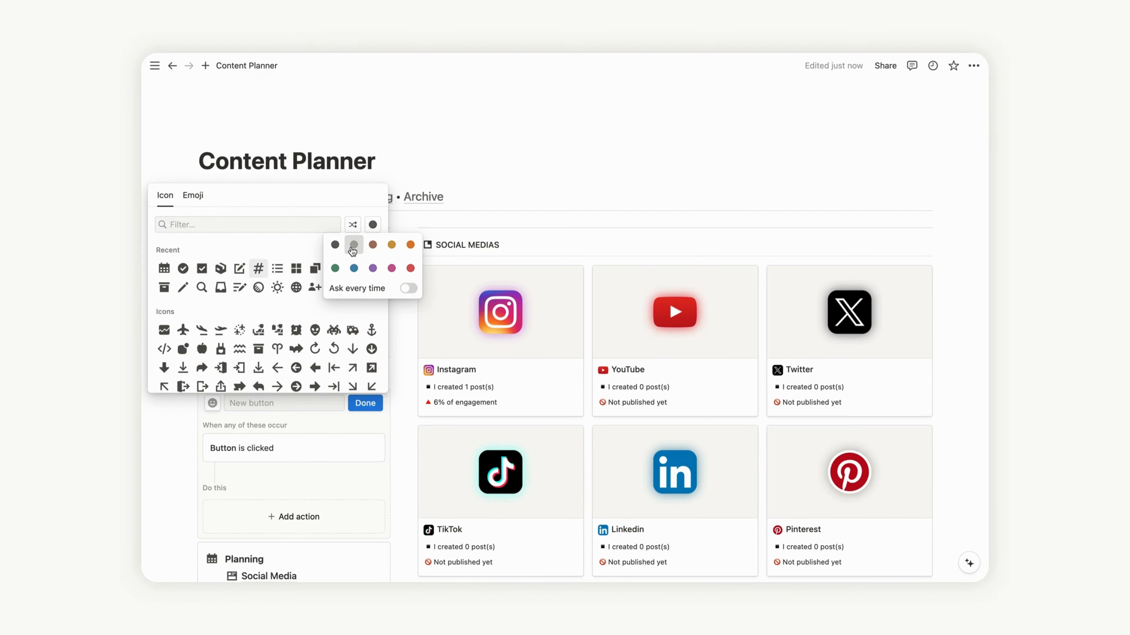
{"action": "left_click", "coordinate": [354, 246]}
{"action": "left_click", "coordinate": [164, 269]}
{"action": "left_click", "coordinate": [239, 404]}
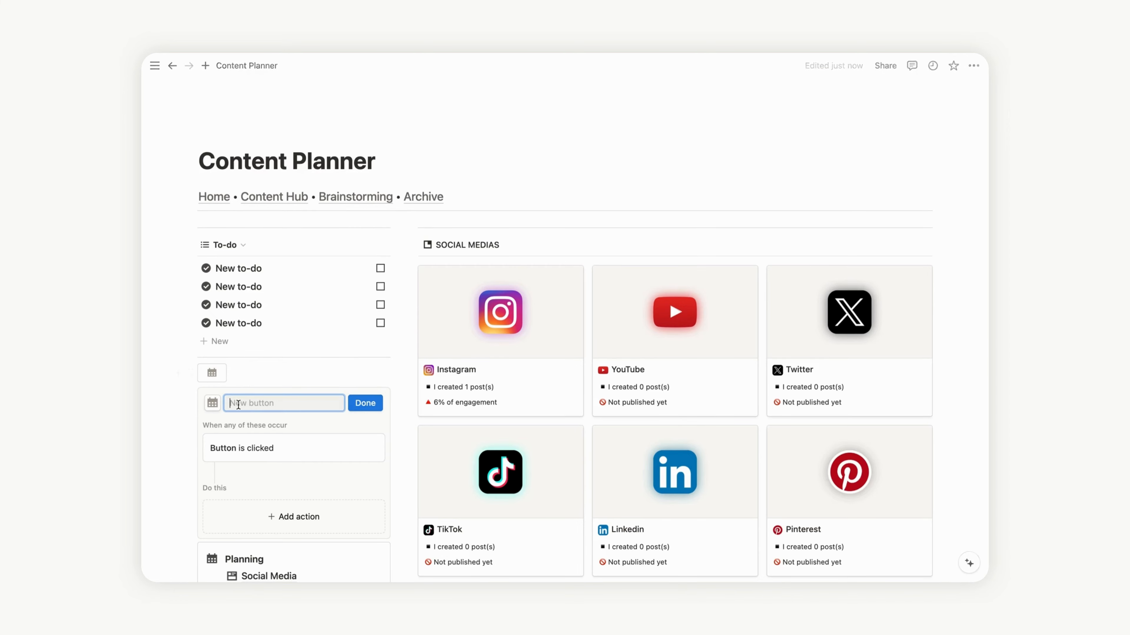
{"action": "type", "text": "Plan a"}
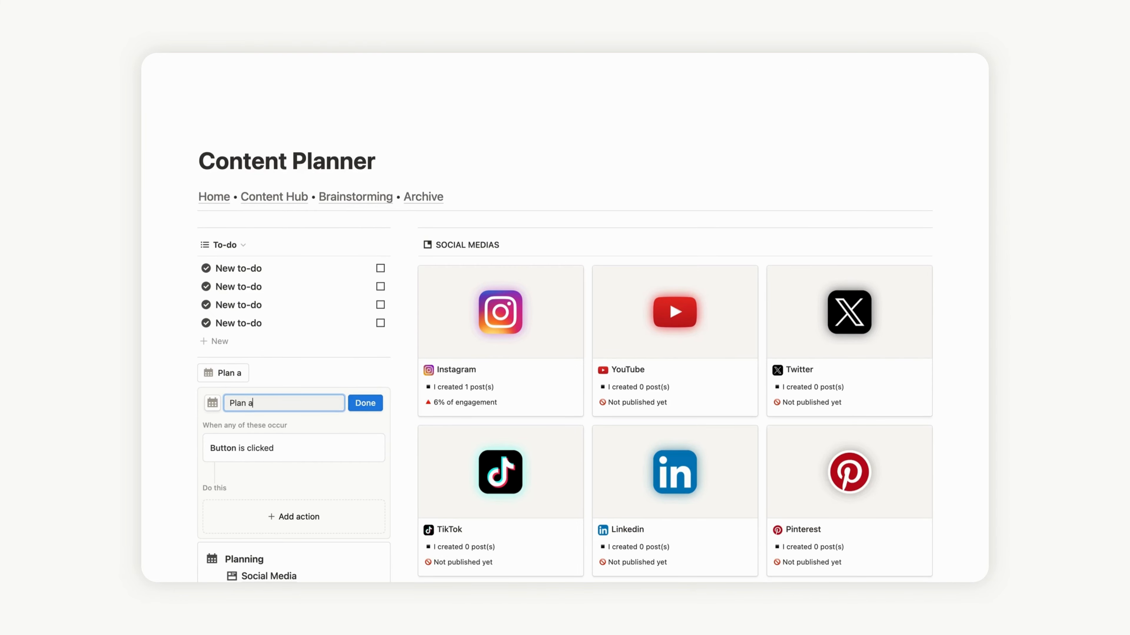
{"action": "type", "text": " new content"}
Step: Add a button action that adds a page named "New Post" to the Content Planner database from Content Hub
{"action": "scroll", "coordinate": [282, 434], "scroll_direction": "down", "scroll_amount": 5}
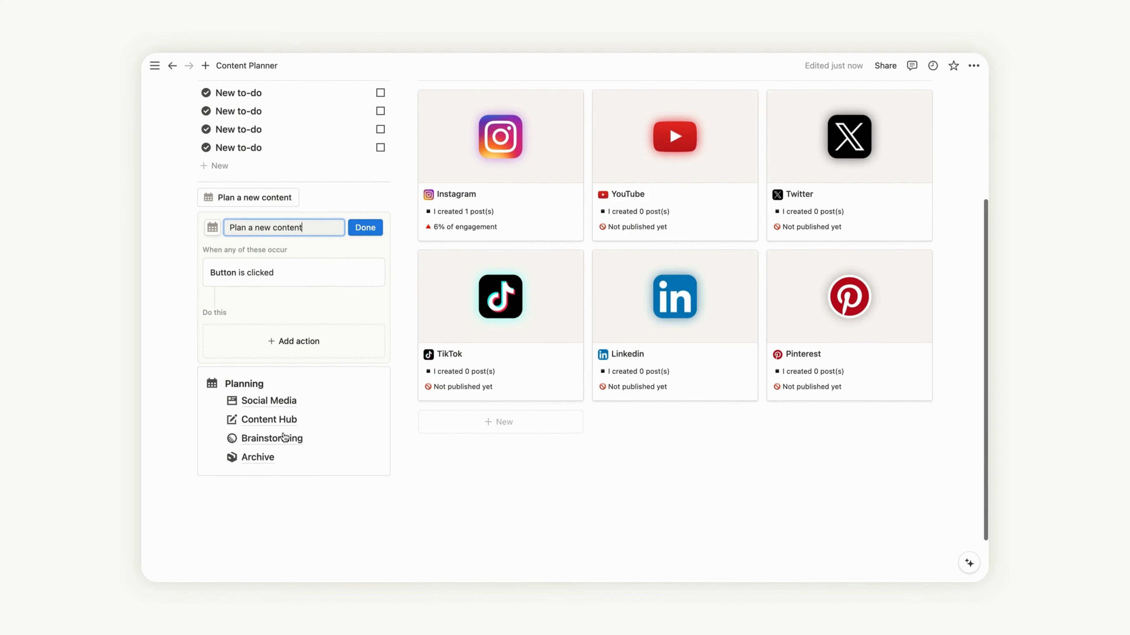
{"action": "left_click", "coordinate": [288, 349]}
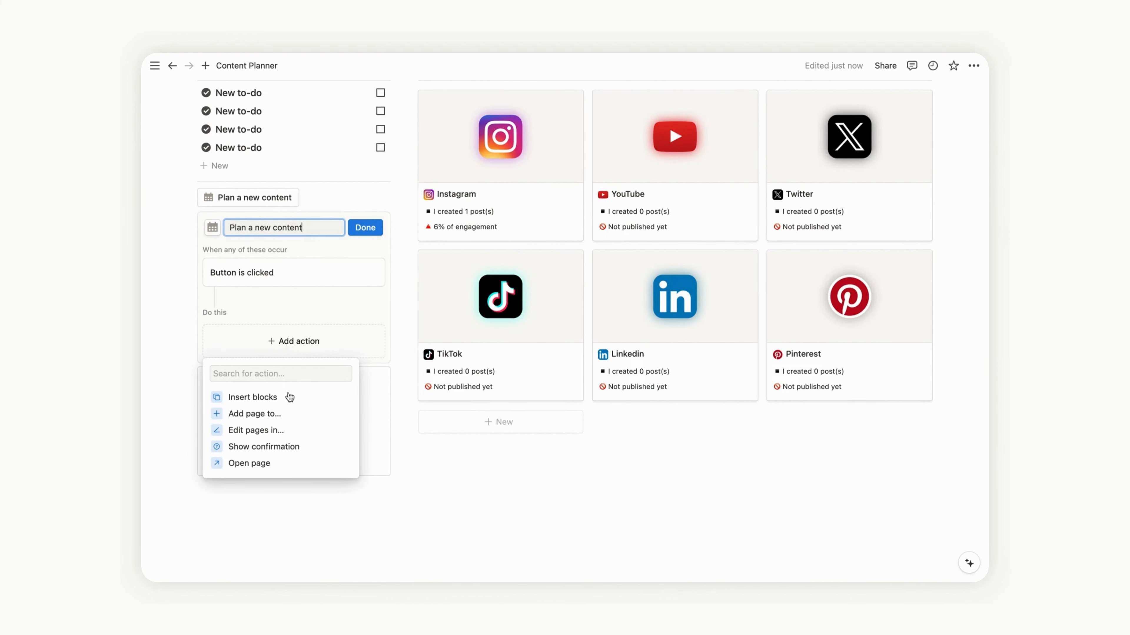
{"action": "left_click", "coordinate": [277, 418]}
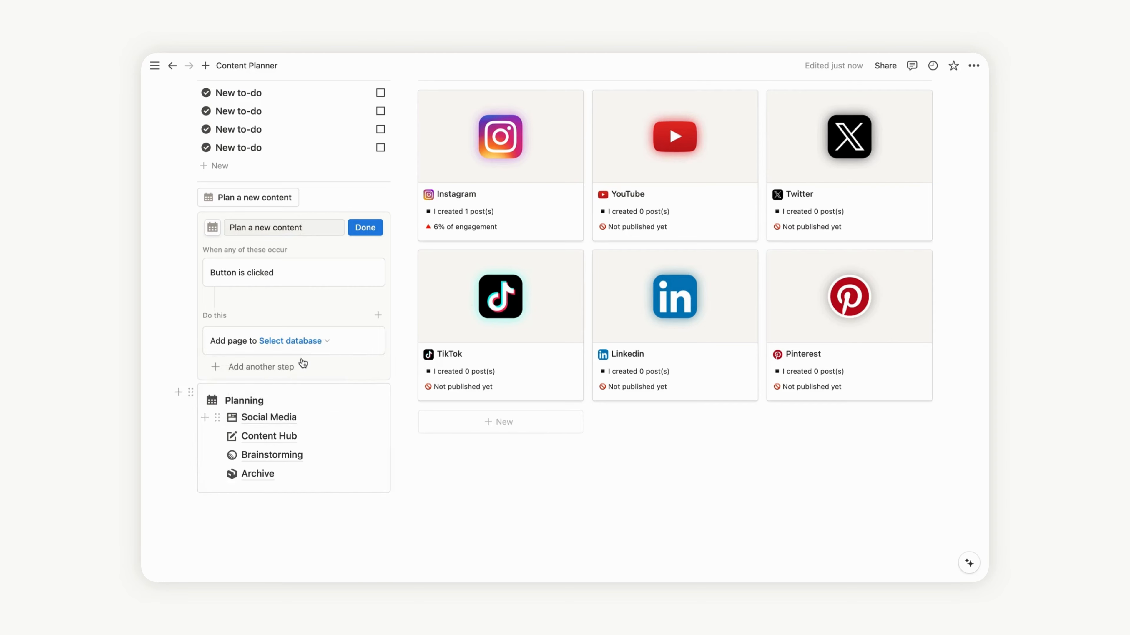
{"action": "left_click", "coordinate": [301, 341]}
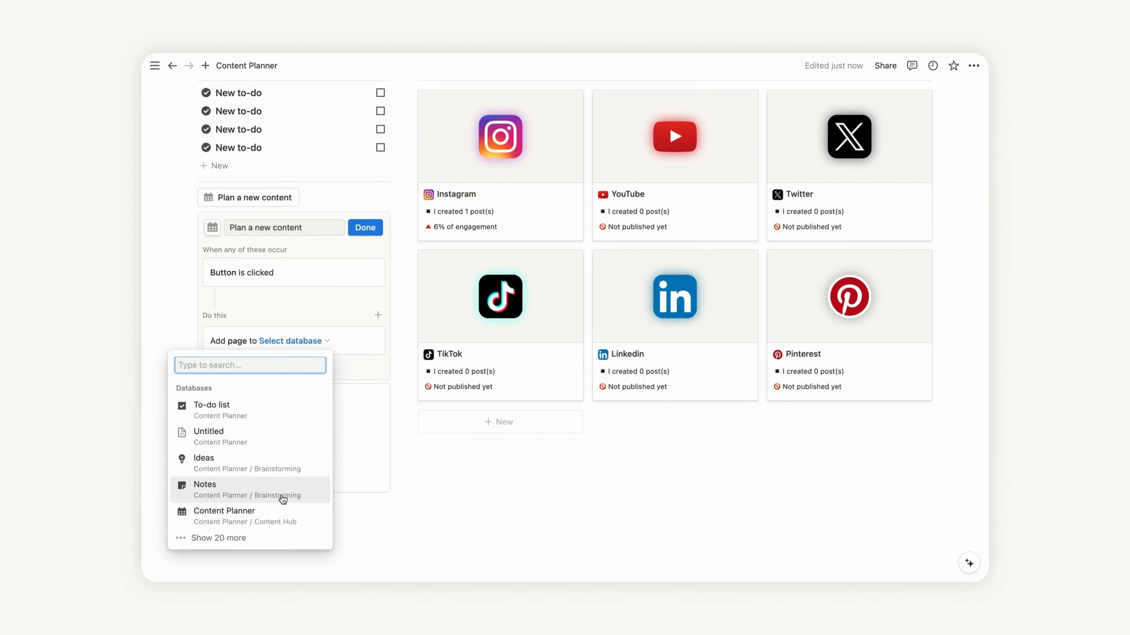
{"action": "left_click", "coordinate": [272, 520]}
{"action": "left_click", "coordinate": [261, 393]}
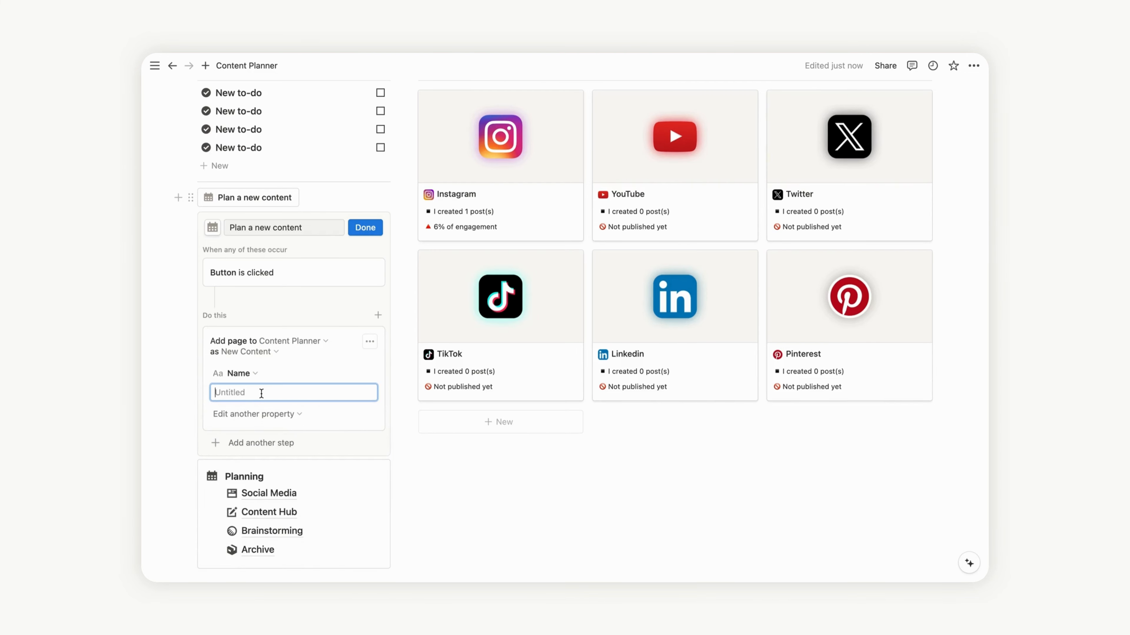
{"action": "type", "text": "Nr"}
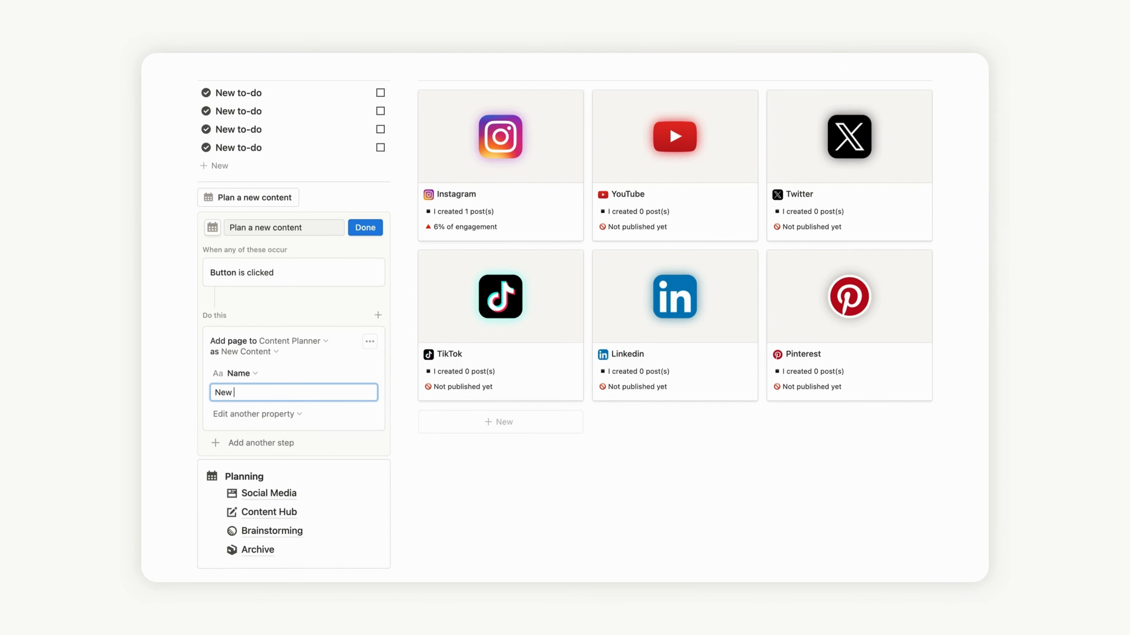
Step: Have the button's action set the new page's Status to Inbox, and finish the button setup
{"action": "left_click", "coordinate": [289, 418]}
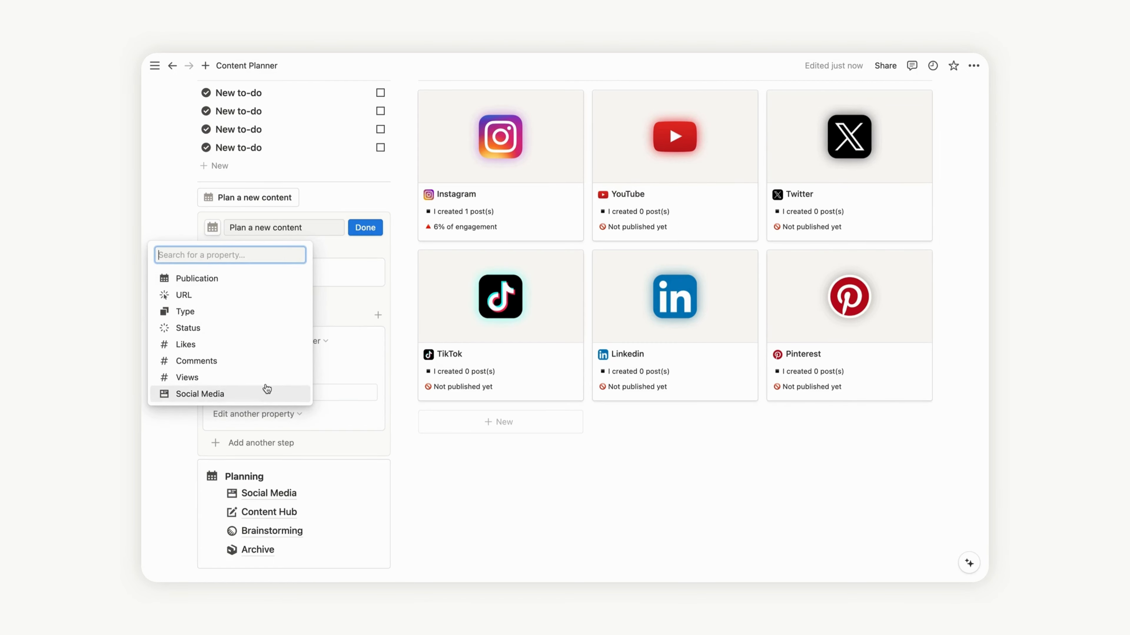
{"action": "left_click", "coordinate": [217, 329]}
{"action": "left_click", "coordinate": [240, 450]}
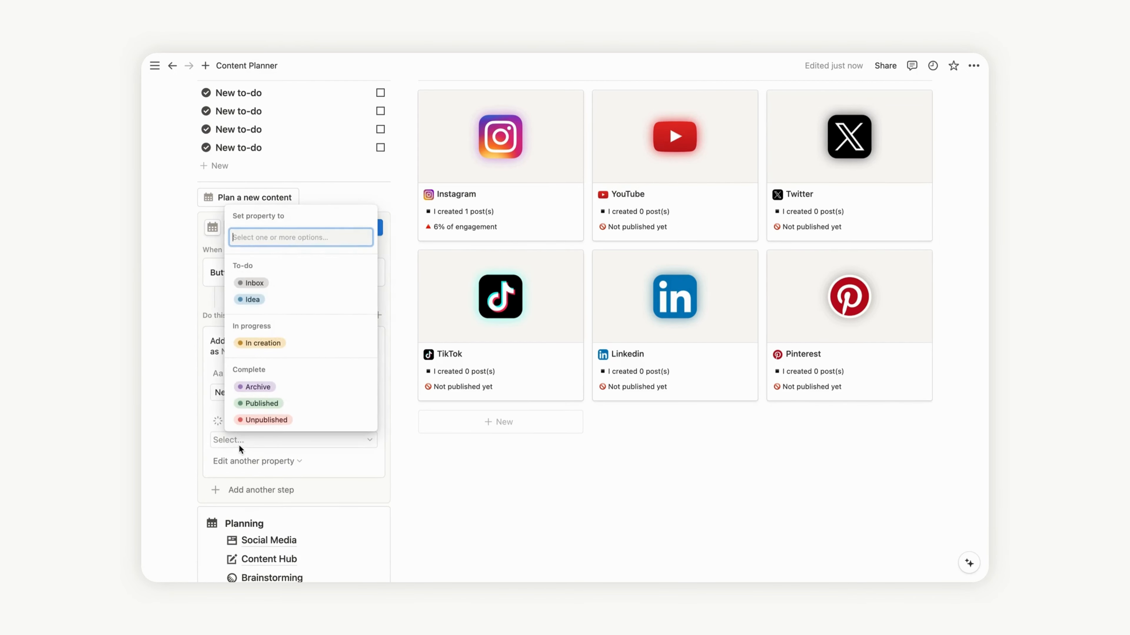
{"action": "left_click", "coordinate": [250, 282]}
{"action": "key", "text": "Escape"}
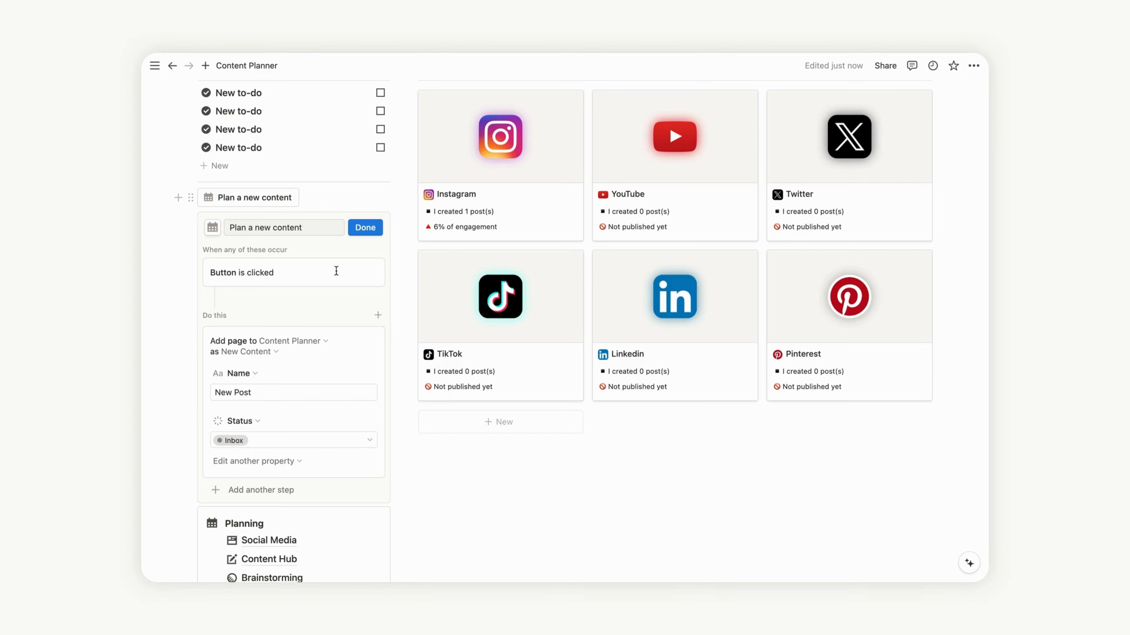
{"action": "left_click", "coordinate": [365, 228]}
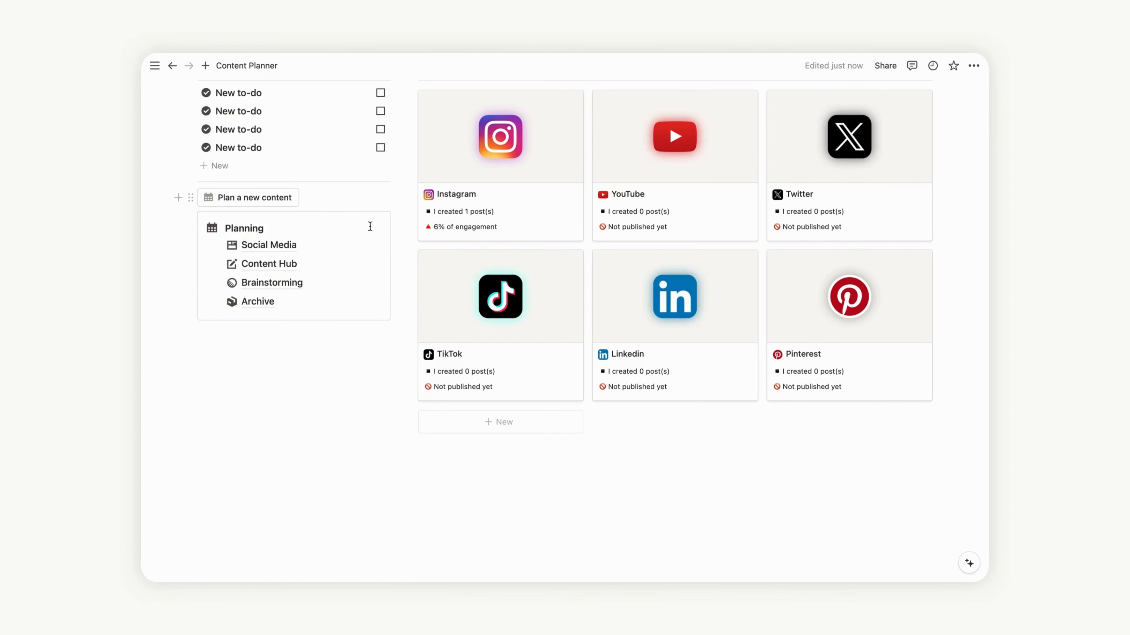
Step: Insert a callout above the "Plan a new content" button with an icon of a down arrow pointing to a line
{"action": "left_click", "coordinate": [301, 184]}
{"action": "type", "text": "/ca"}
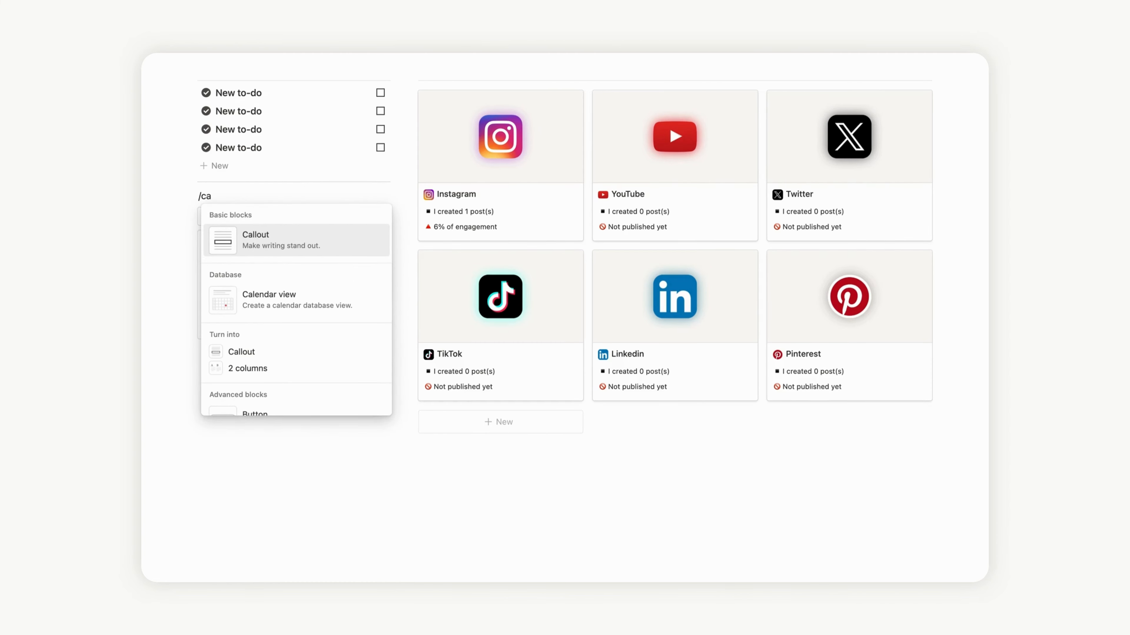
{"action": "left_click", "coordinate": [293, 247]}
{"action": "left_click", "coordinate": [211, 207]}
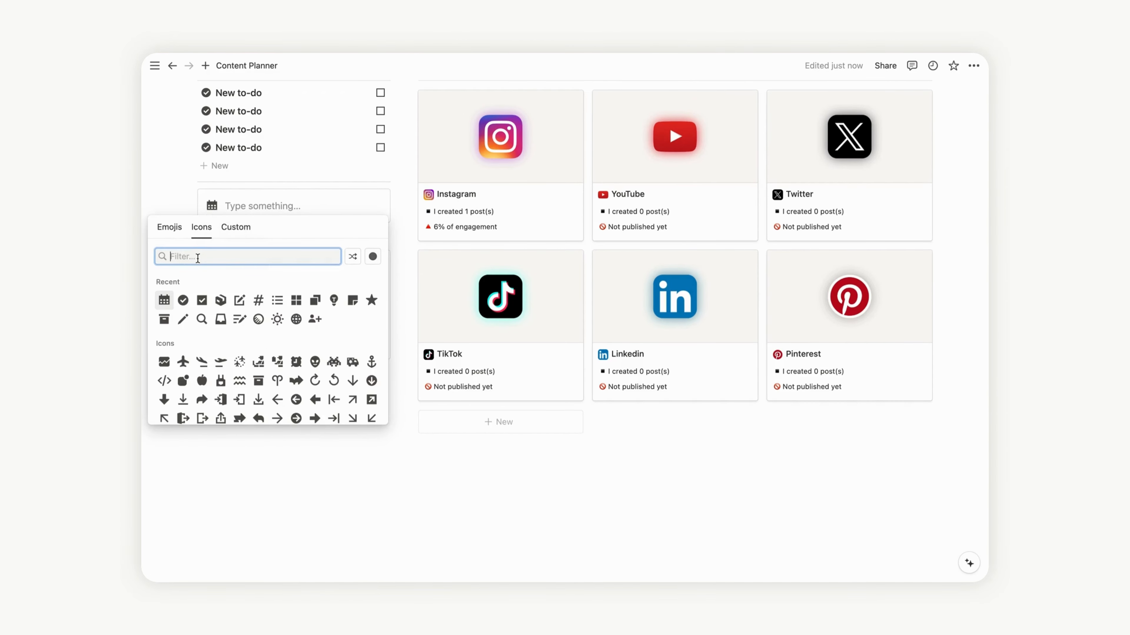
{"action": "type", "text": "arrow"}
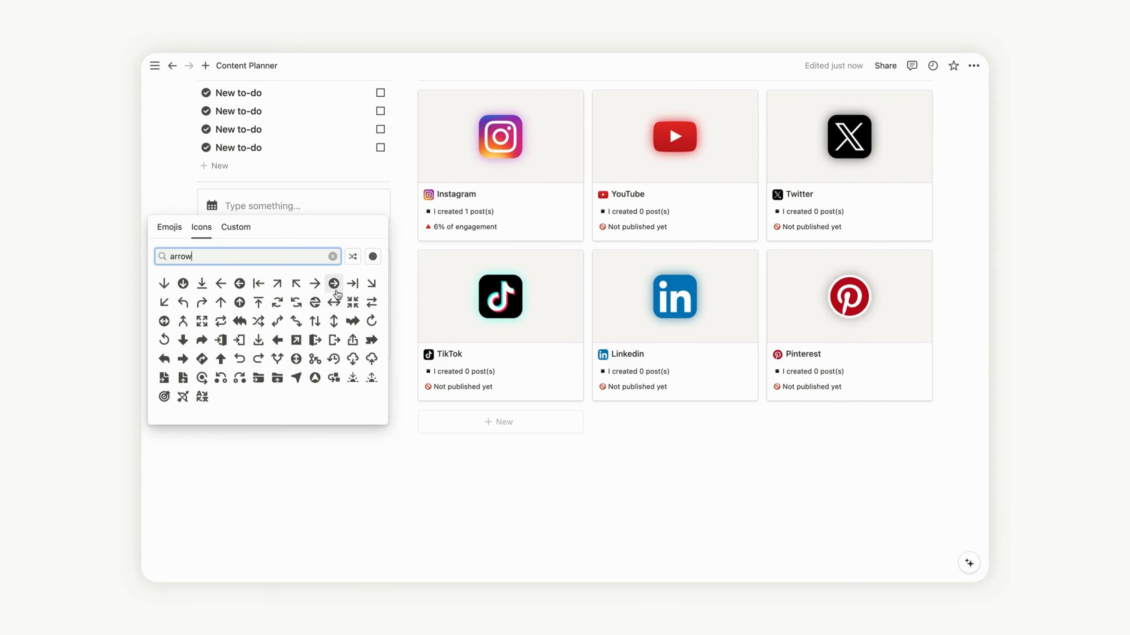
{"action": "left_click", "coordinate": [201, 284]}
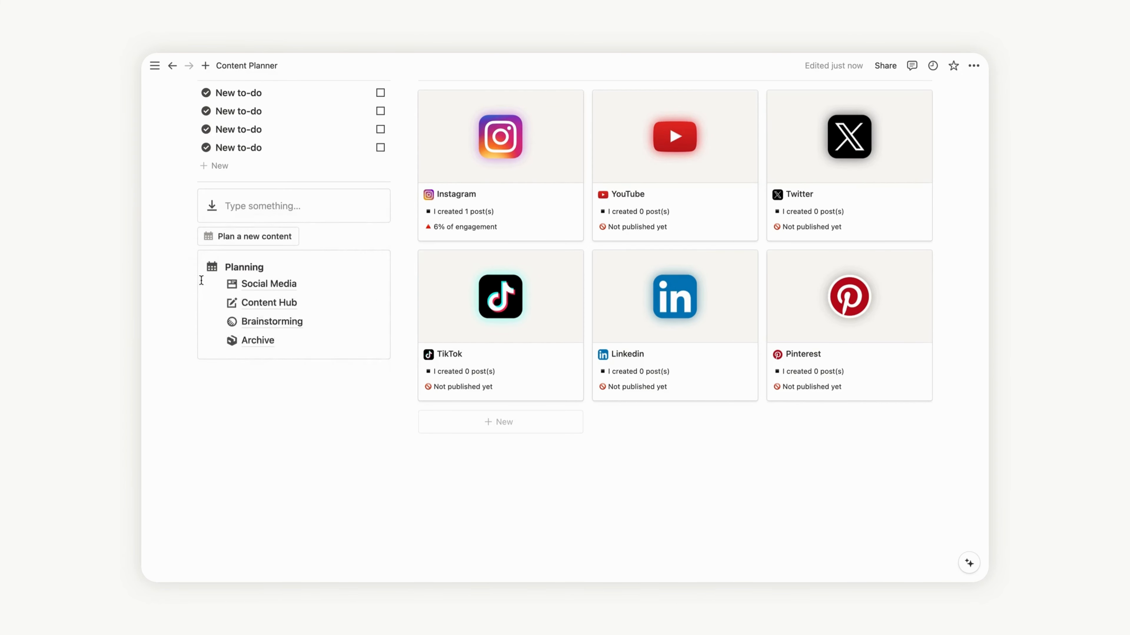
Step: Title the new callout "Quick Actions" in bold and move the "Plan a new content" button into it
{"action": "left_click", "coordinate": [253, 208]}
{"action": "type", "text": "Quick Actions"}
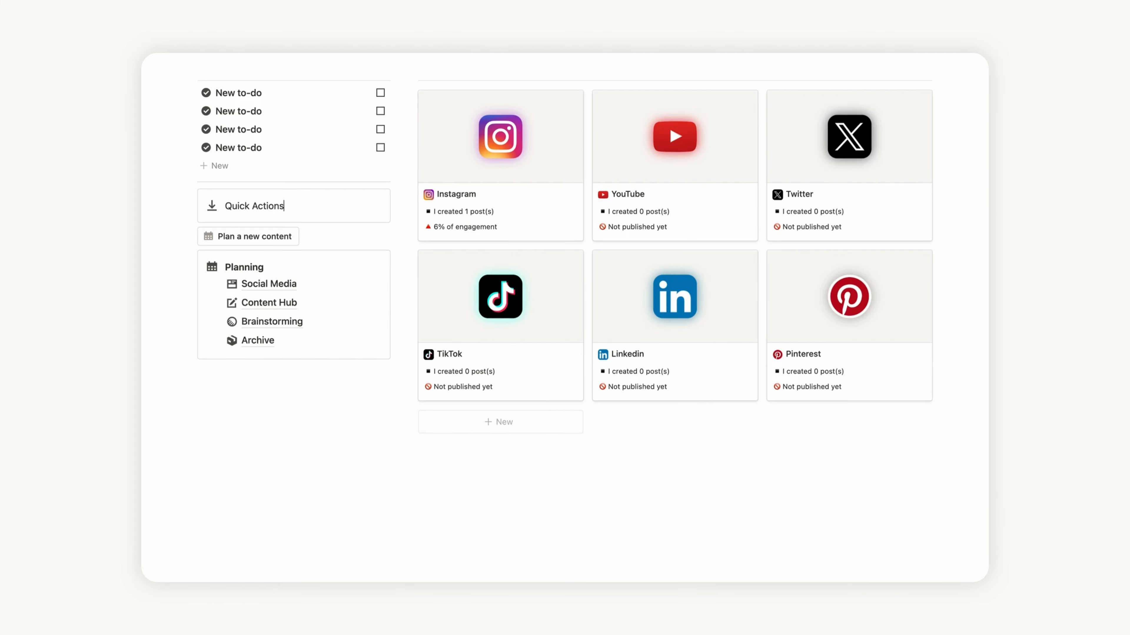
{"action": "triple_click", "coordinate": [255, 208]}
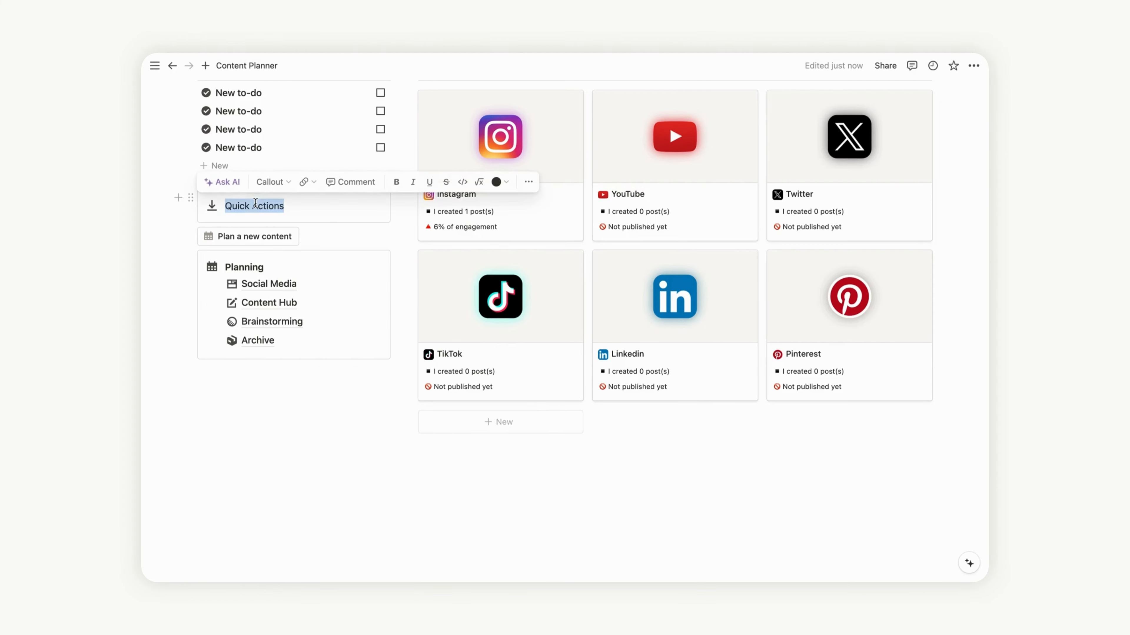
{"action": "left_click", "coordinate": [396, 183]}
{"action": "left_click", "coordinate": [320, 207]}
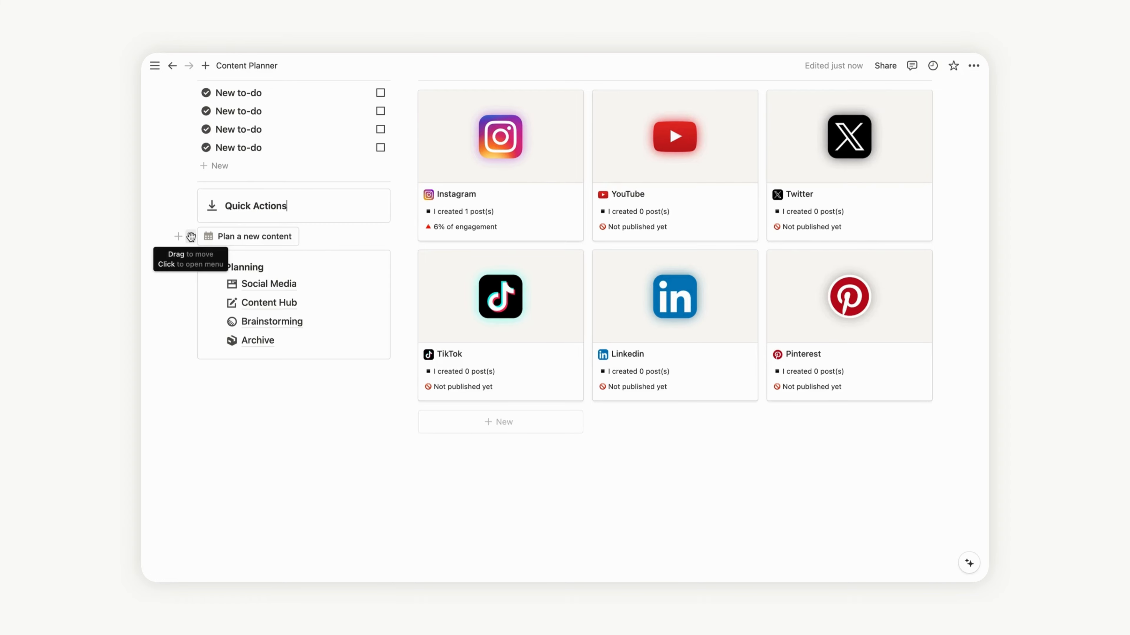
{"action": "left_click_drag", "start_coordinate": [191, 237], "coordinate": [287, 204]}
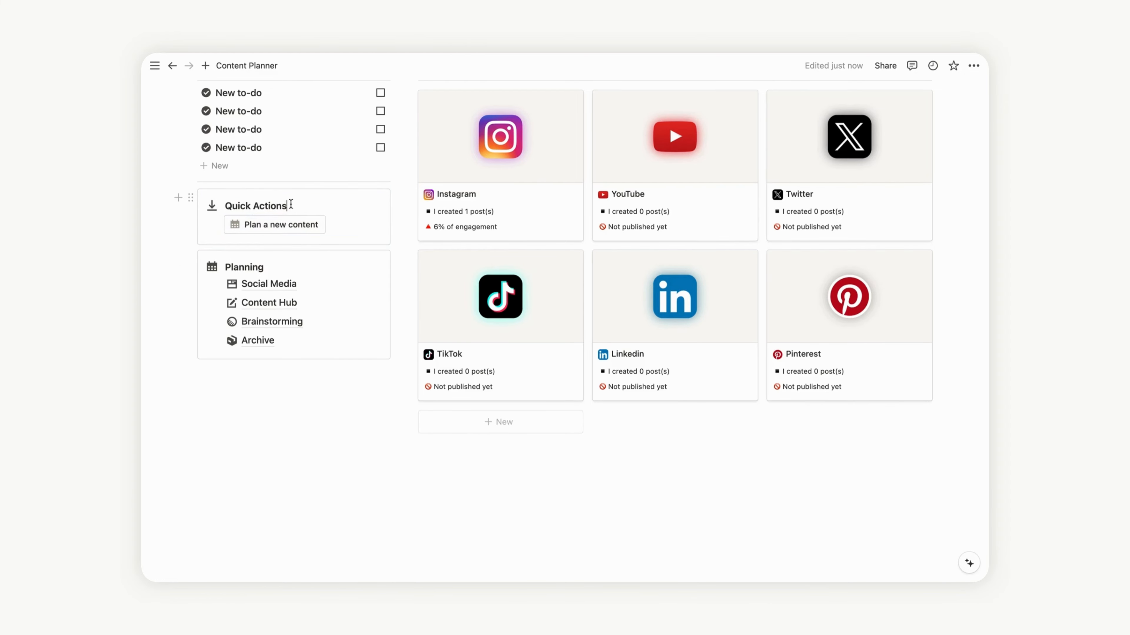
{"action": "scroll", "coordinate": [291, 204], "scroll_direction": "up", "scroll_amount": 5}
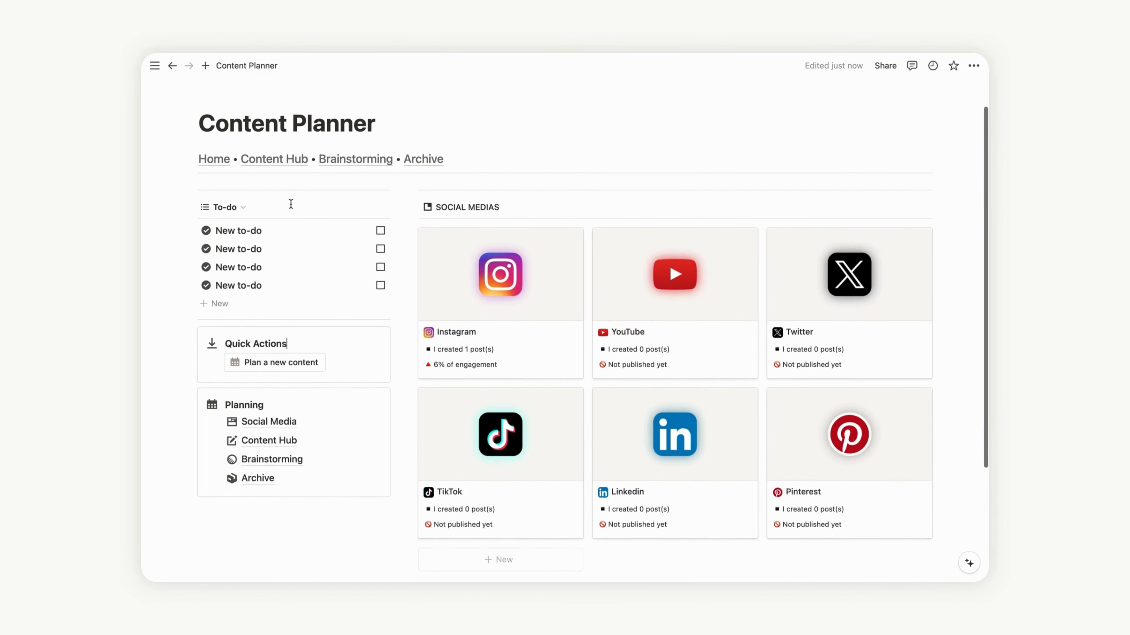
Step: Insert a Toggle heading 3 named "Inbox" below the divider under the social media gallery
{"action": "scroll", "coordinate": [369, 303], "scroll_direction": "down", "scroll_amount": 6}
{"action": "left_click", "coordinate": [446, 405]}
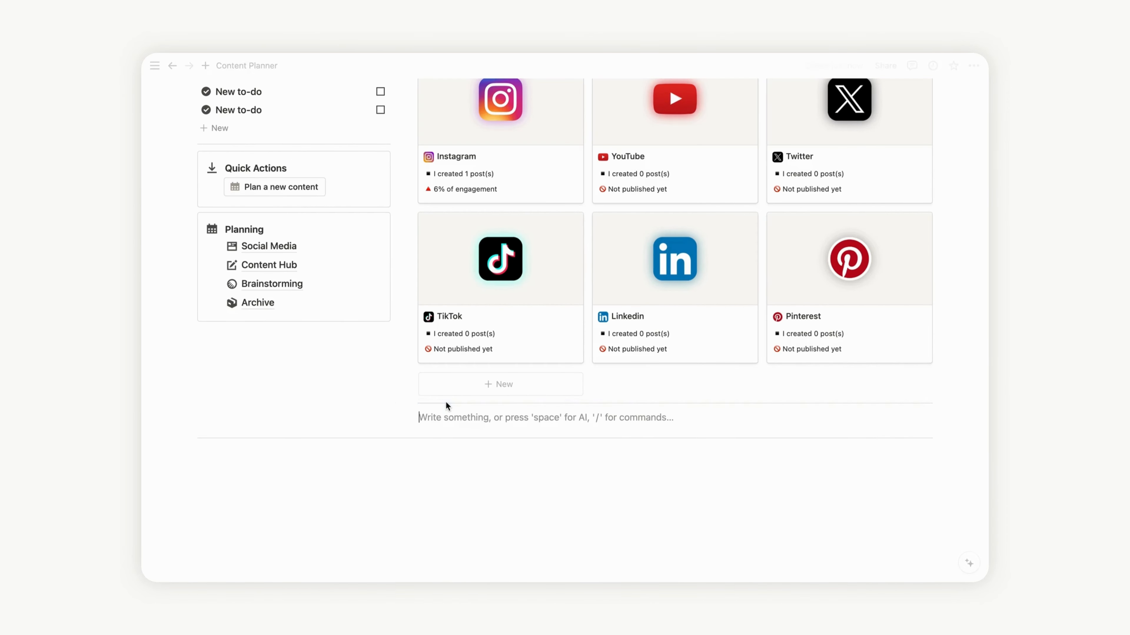
{"action": "type", "text": "/"}
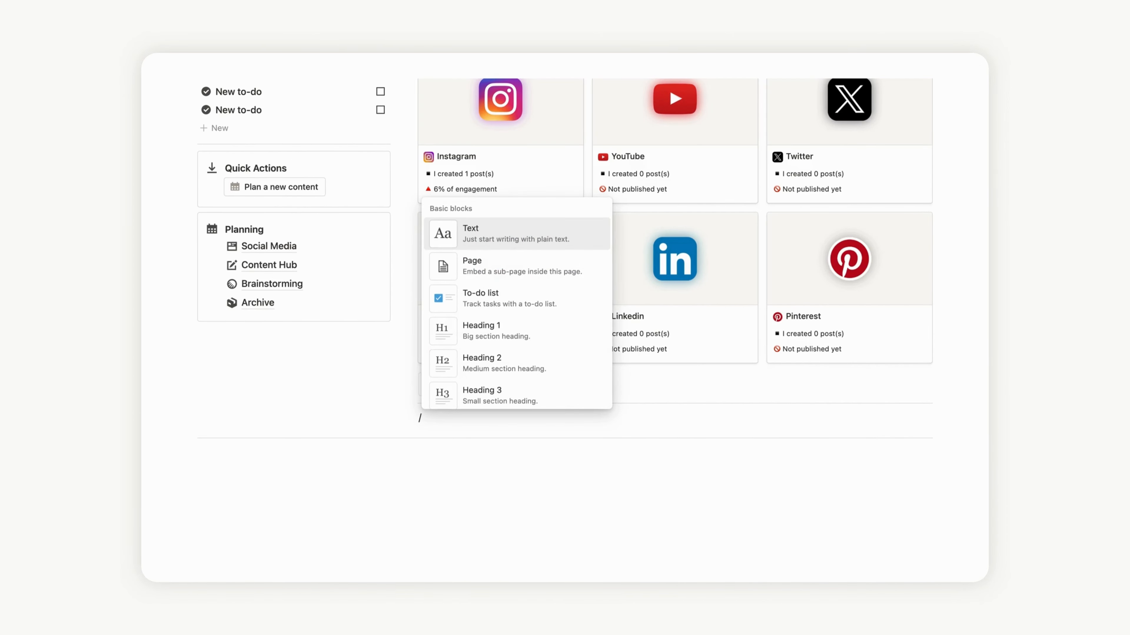
{"action": "scroll", "coordinate": [482, 347], "scroll_direction": "down", "scroll_amount": 5}
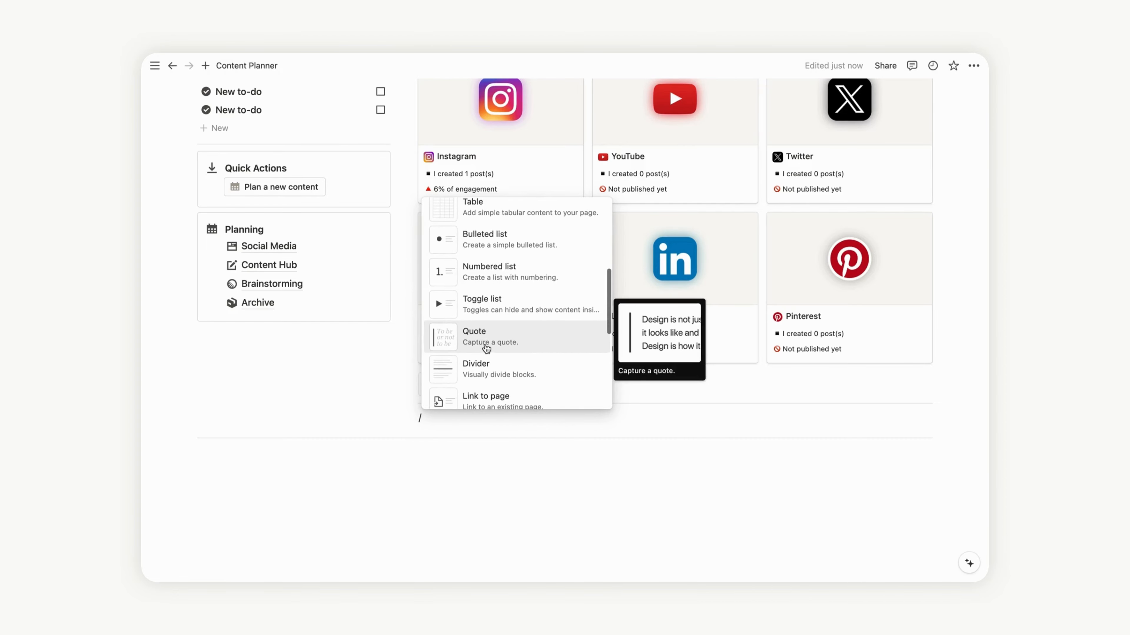
{"action": "type", "text": "to"}
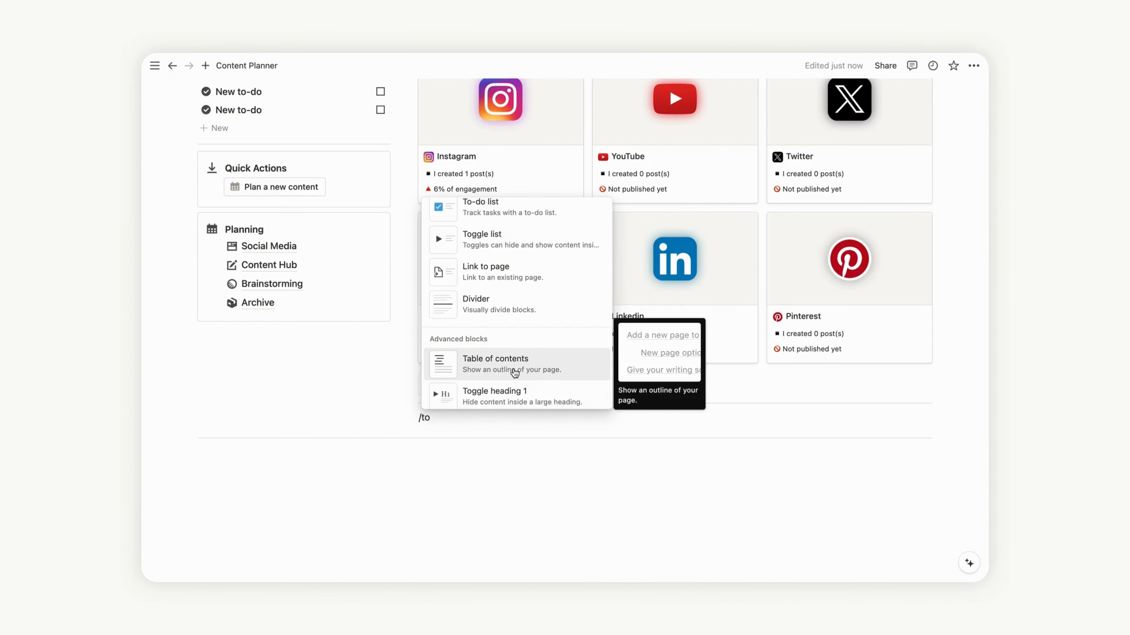
{"action": "type", "text": "gg"}
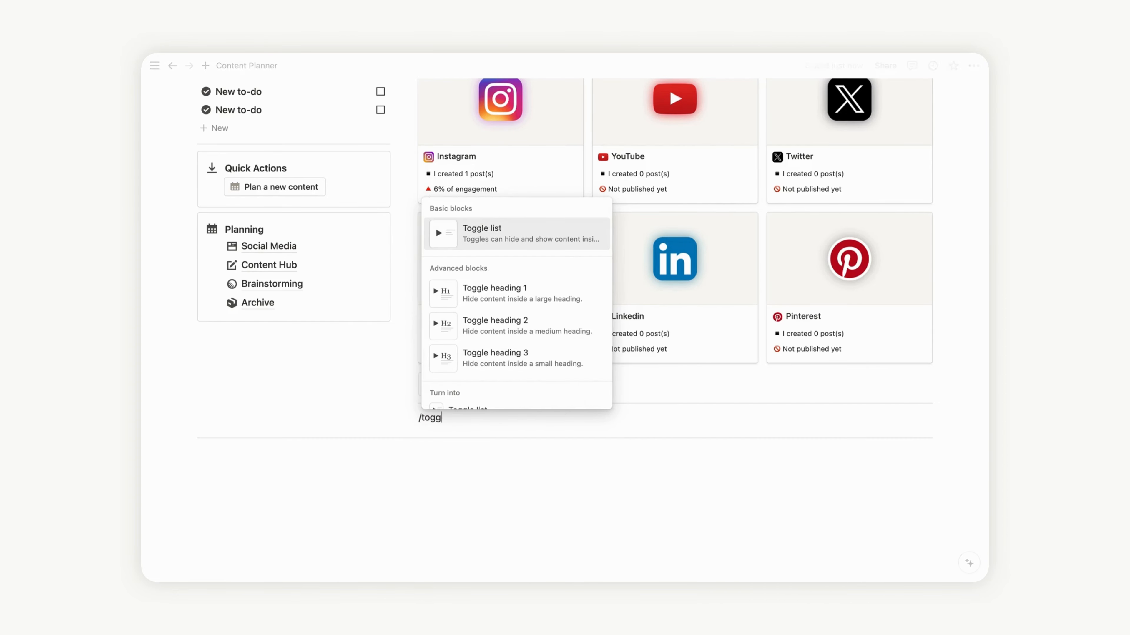
{"action": "left_click", "coordinate": [517, 358]}
{"action": "type", "text": "In"}
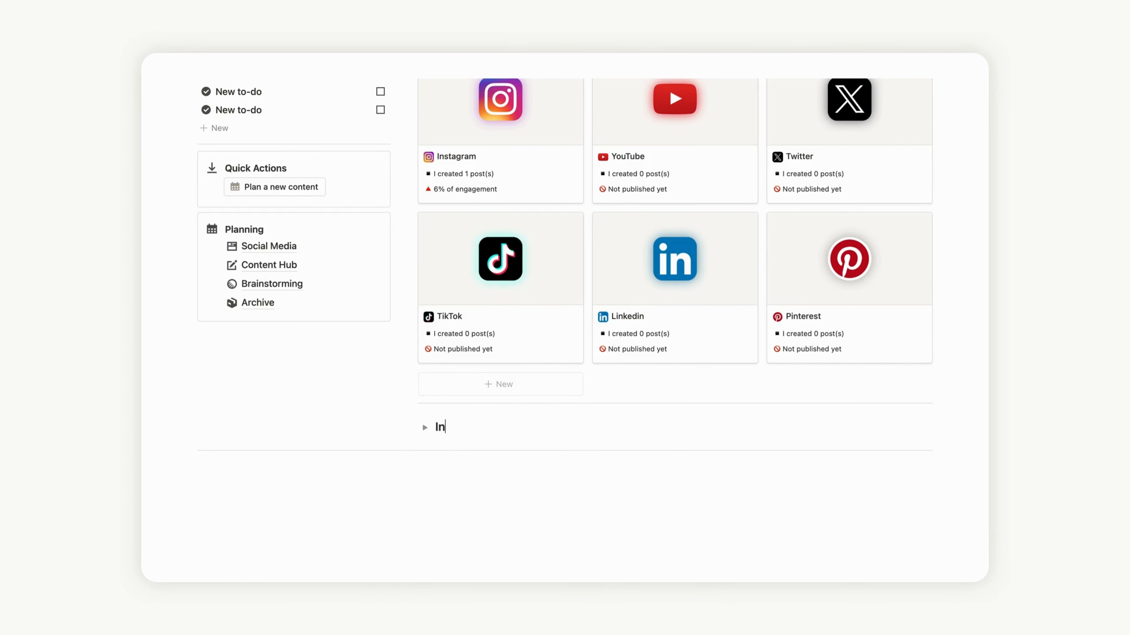
{"action": "type", "text": "box"}
Step: Expand the Inbox toggle and insert a linked view of the Content Planner database in it, based on the ALL MY CONTENT view
{"action": "left_click", "coordinate": [424, 428]}
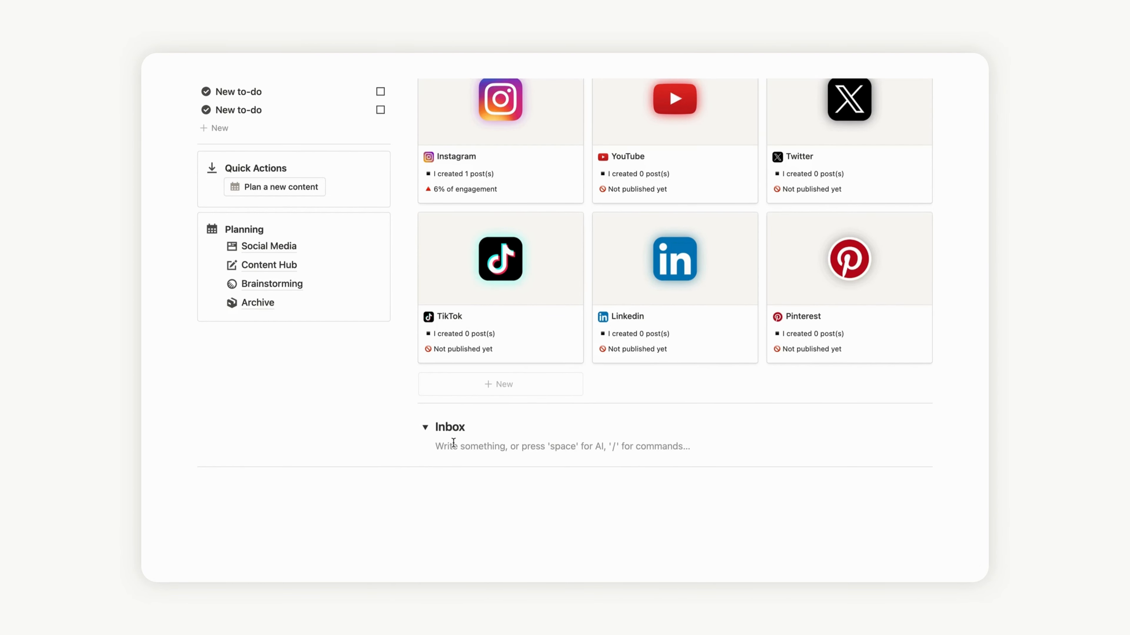
{"action": "type", "text": "/"}
{"action": "type", "text": "linked"}
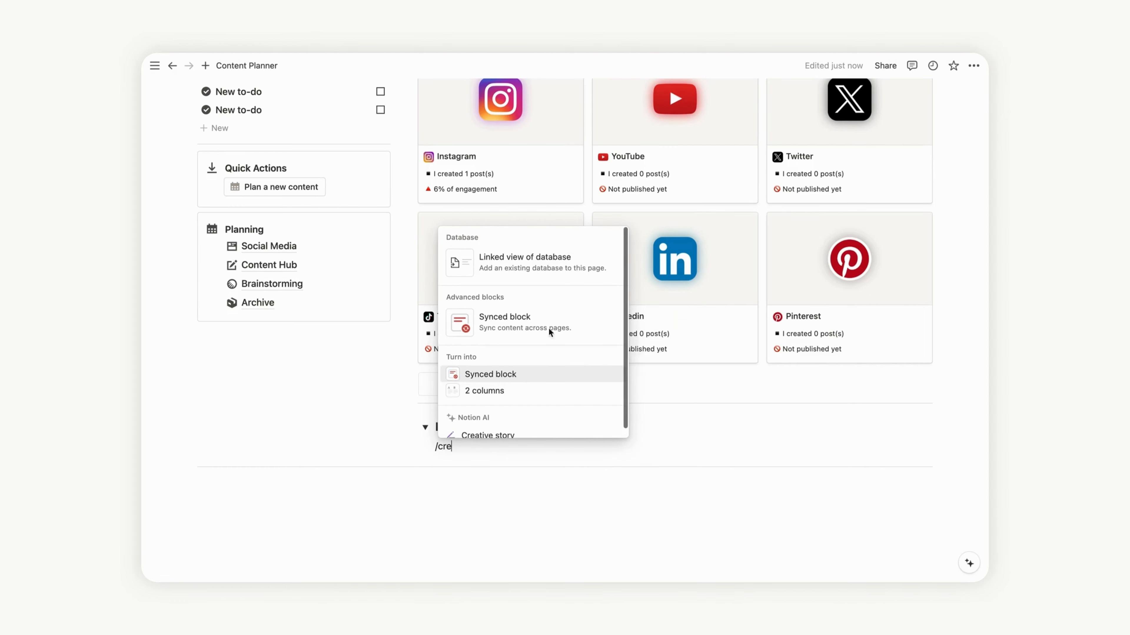
{"action": "left_click", "coordinate": [538, 262]}
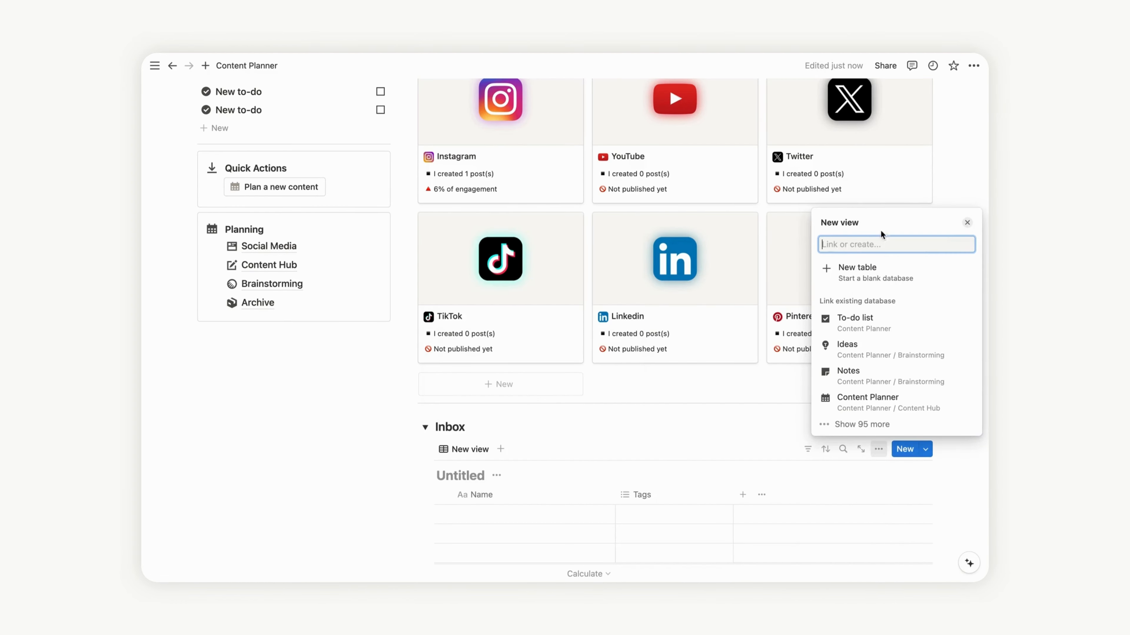
{"action": "left_click", "coordinate": [890, 400]}
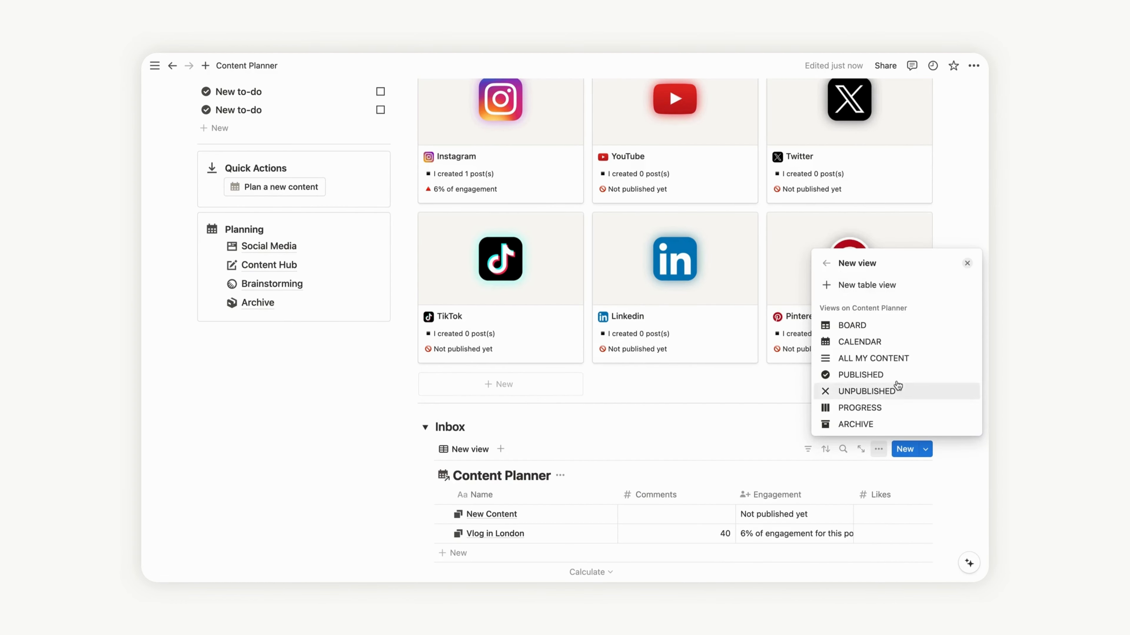
{"action": "left_click", "coordinate": [886, 359]}
{"action": "left_click", "coordinate": [916, 335]}
{"action": "left_click", "coordinate": [907, 355]}
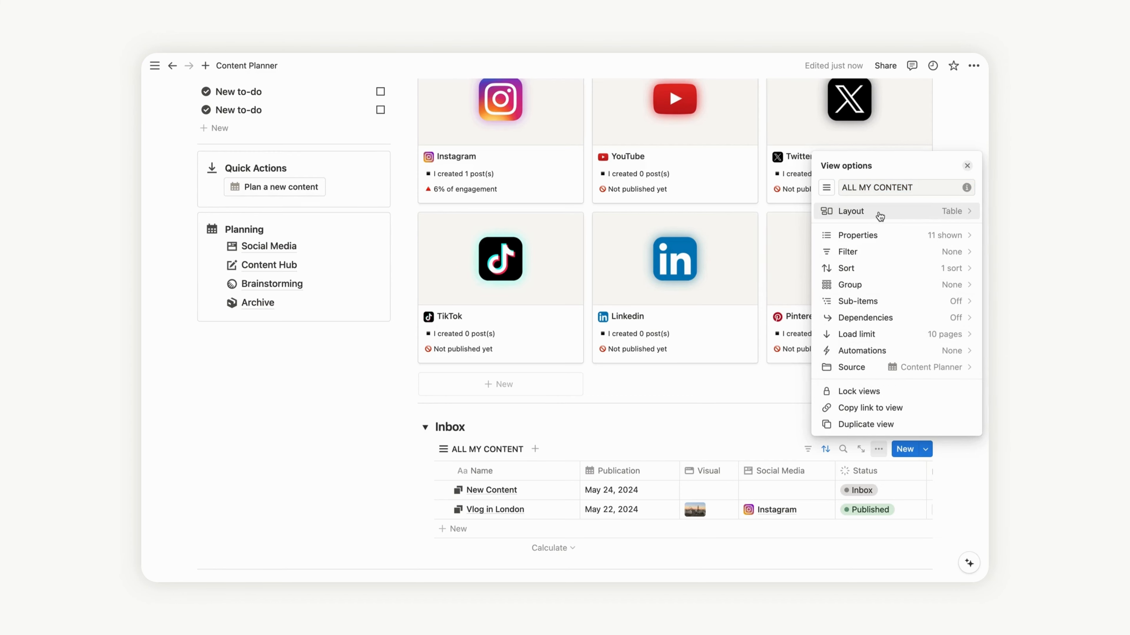
{"action": "key", "text": "Escape"}
Step: Rename the linked view under Inbox to "CONTENT FLOW" and give it the inbox tray icon
{"action": "scroll", "coordinate": [948, 434], "scroll_direction": "down", "scroll_amount": 4}
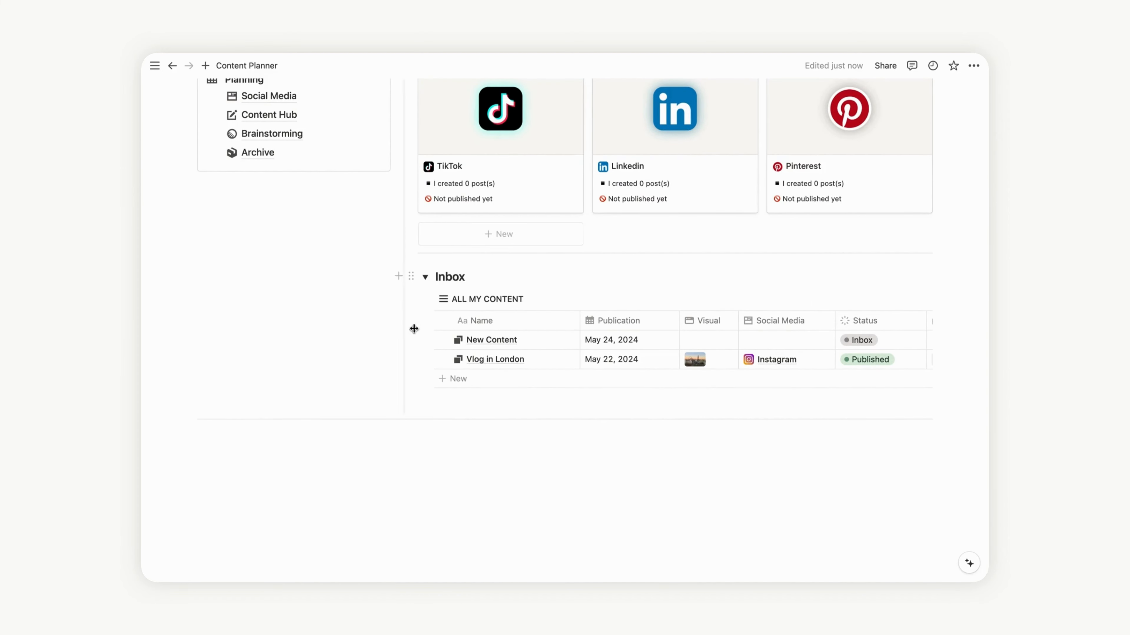
{"action": "left_click", "coordinate": [472, 299]}
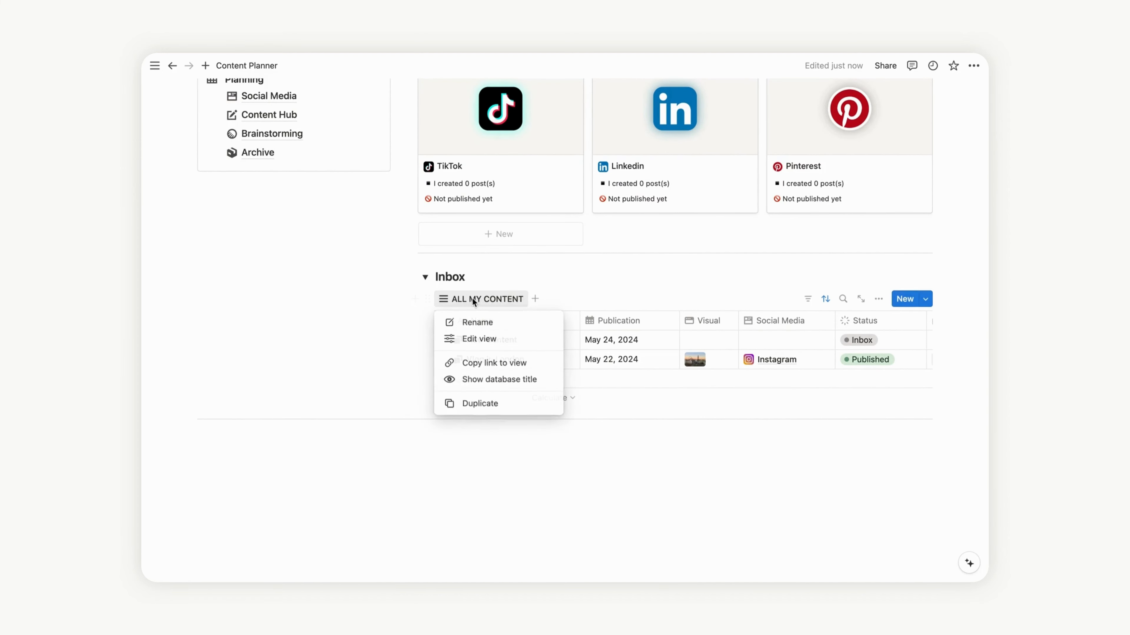
{"action": "left_click", "coordinate": [489, 326]}
{"action": "type", "text": "CONTENT FLOW"}
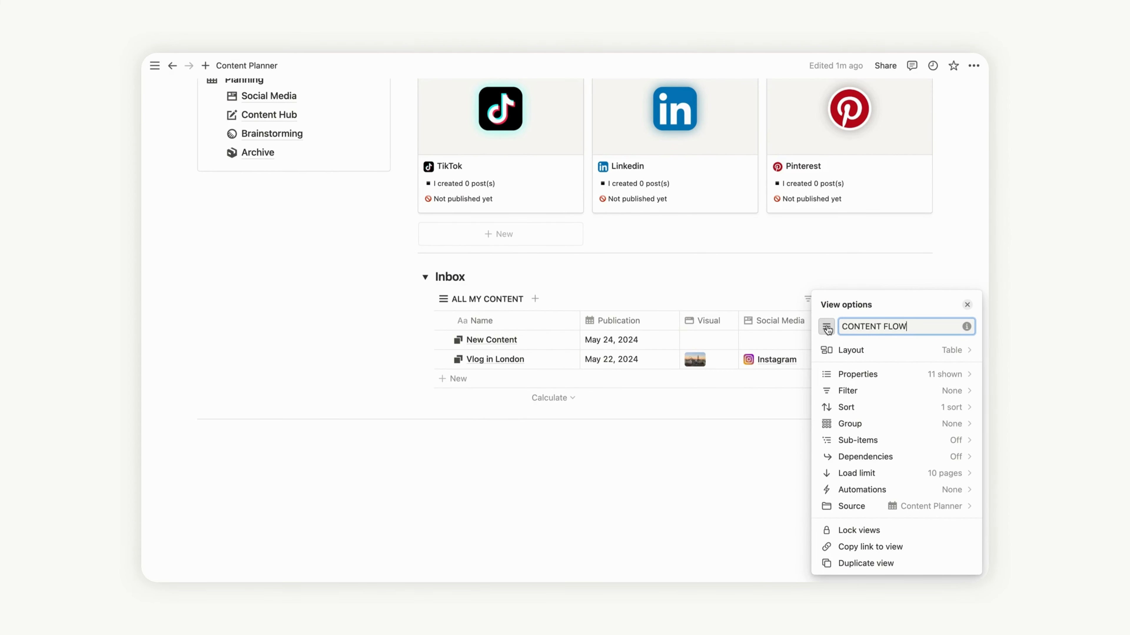
{"action": "left_click", "coordinate": [827, 327]}
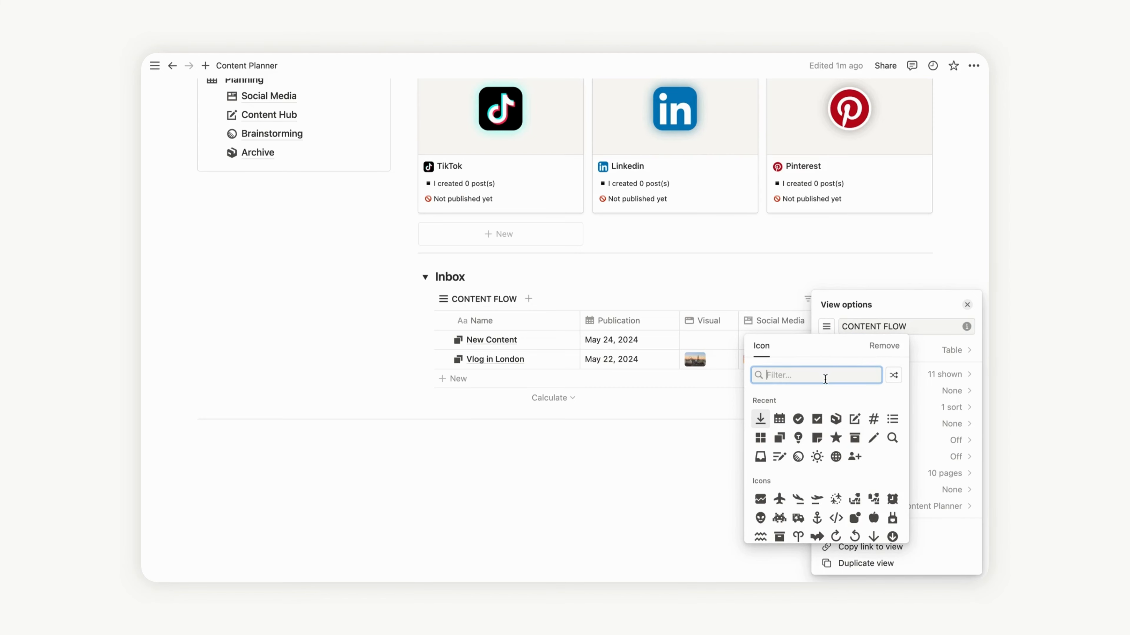
{"action": "left_click", "coordinate": [761, 456]}
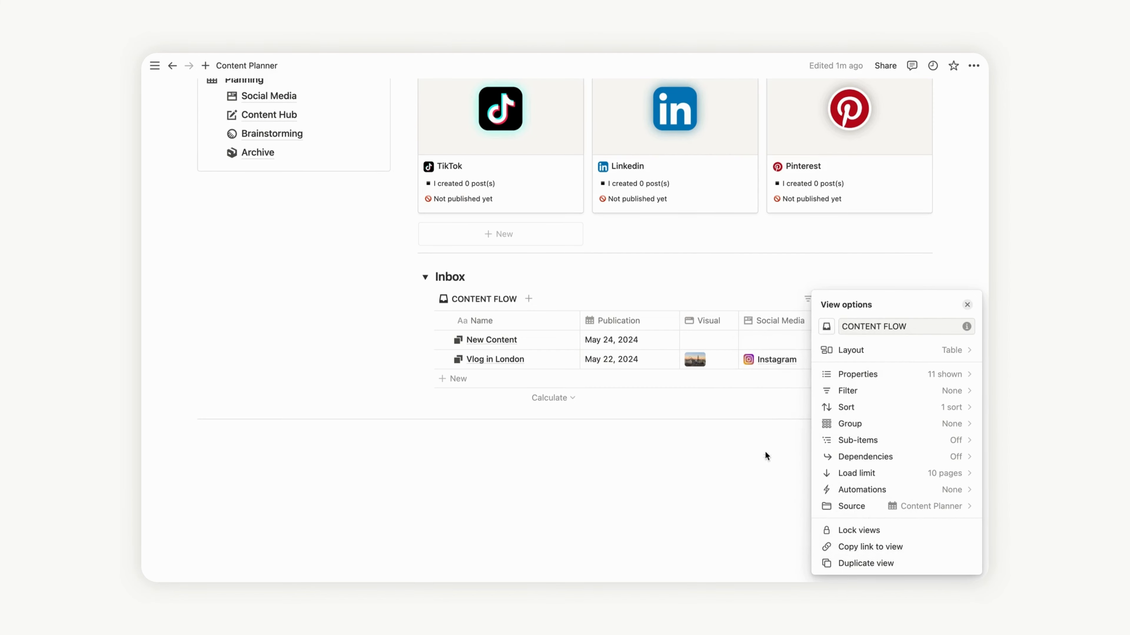
{"action": "left_click", "coordinate": [932, 265]}
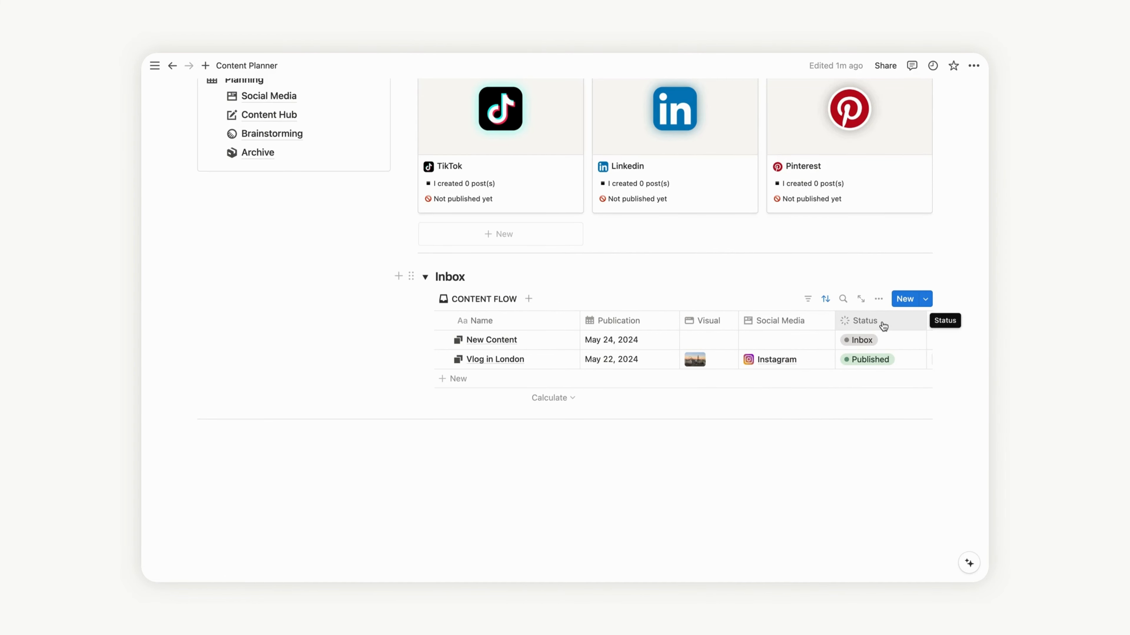
Step: Filter the CONTENT FLOW view to entries whose Status is Inbox
{"action": "scroll", "coordinate": [881, 326], "scroll_direction": "right", "scroll_amount": 5}
{"action": "scroll", "coordinate": [882, 327], "scroll_direction": "left", "scroll_amount": 5}
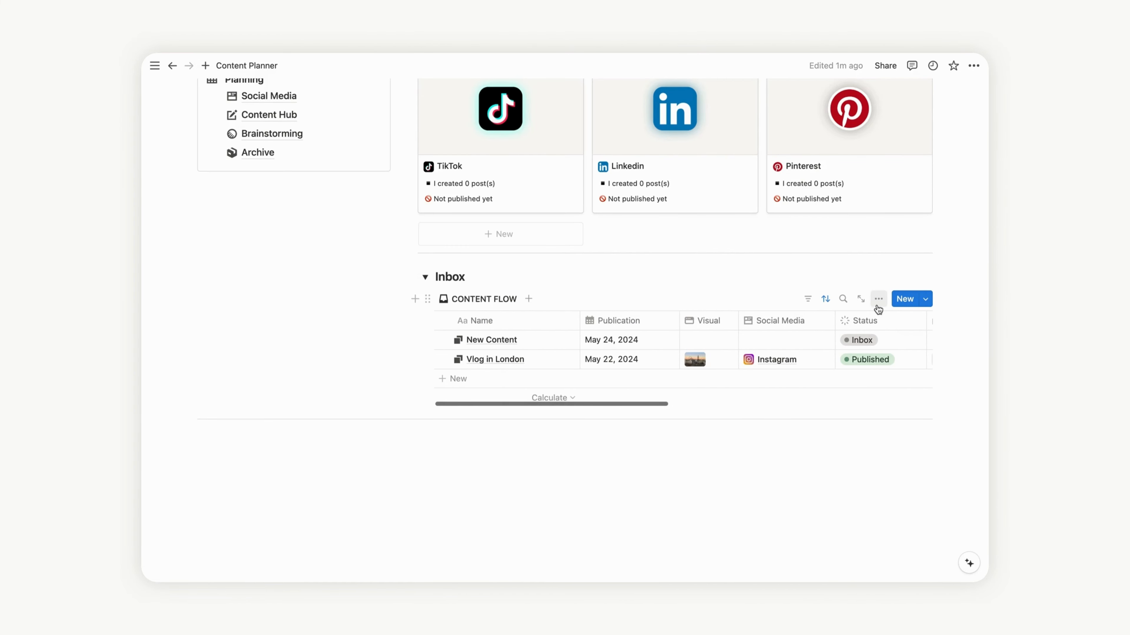
{"action": "left_click", "coordinate": [807, 300]}
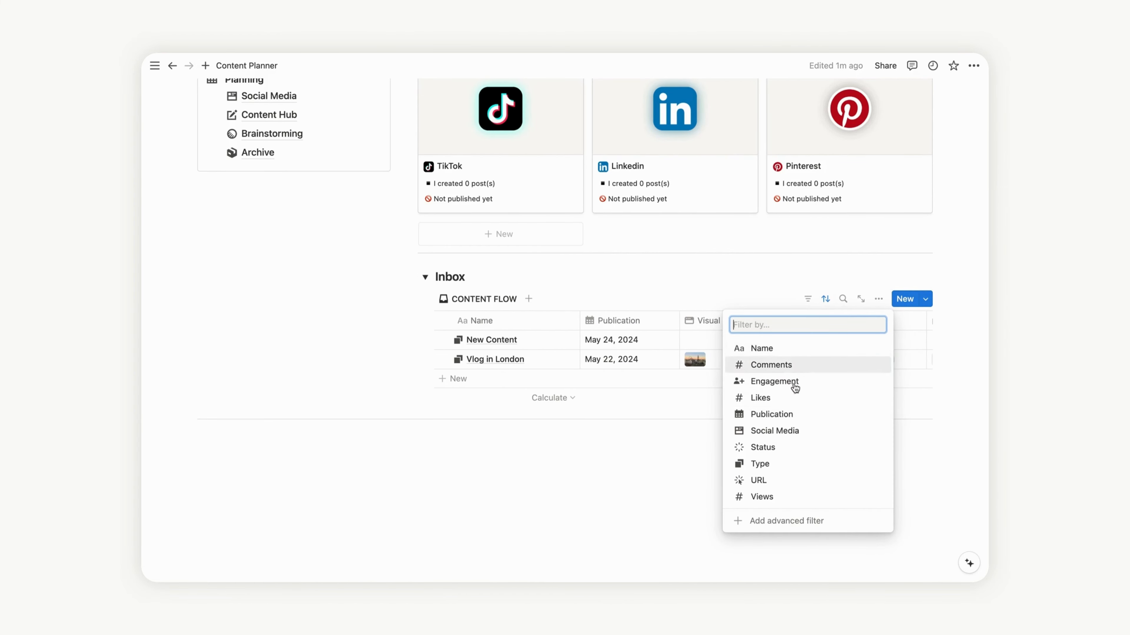
{"action": "left_click", "coordinate": [776, 447]}
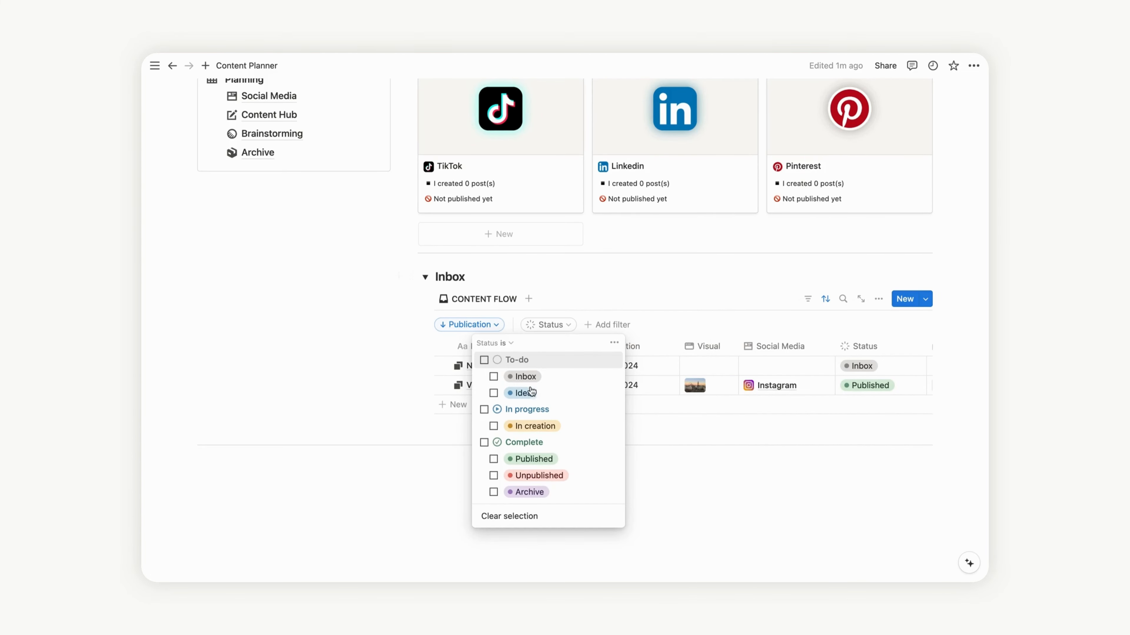
{"action": "left_click", "coordinate": [494, 376]}
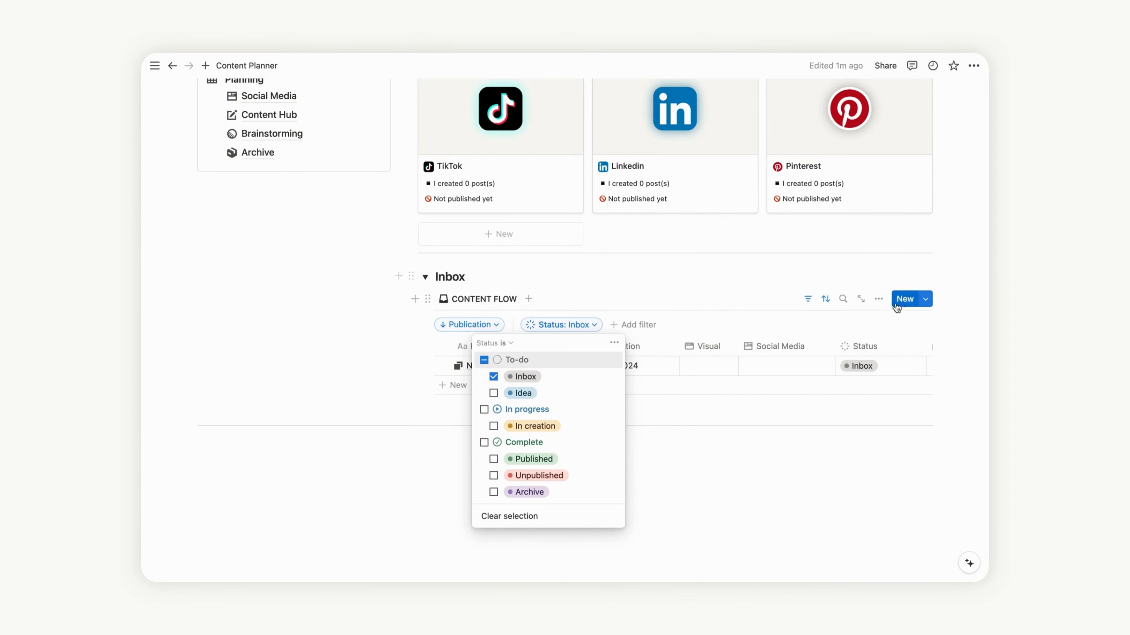
{"action": "left_click", "coordinate": [944, 275]}
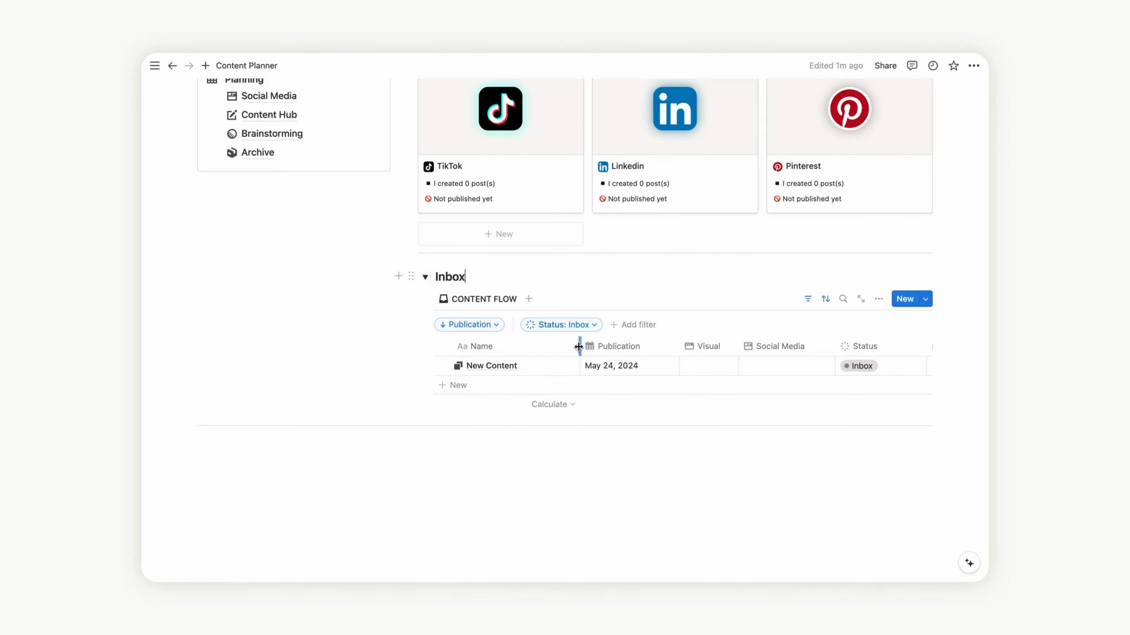
Step: Narrow the Name and Status columns in the Inbox table and move Status directly after Publication
{"action": "left_click_drag", "start_coordinate": [579, 346], "coordinate": [538, 347]}
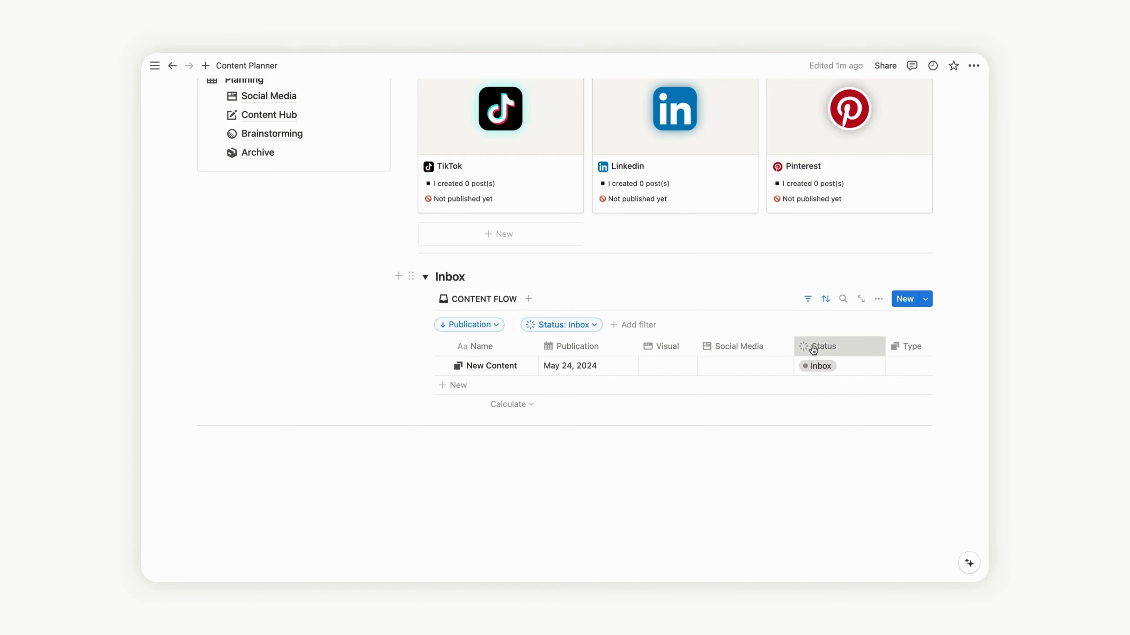
{"action": "left_click_drag", "start_coordinate": [803, 347], "coordinate": [655, 348]}
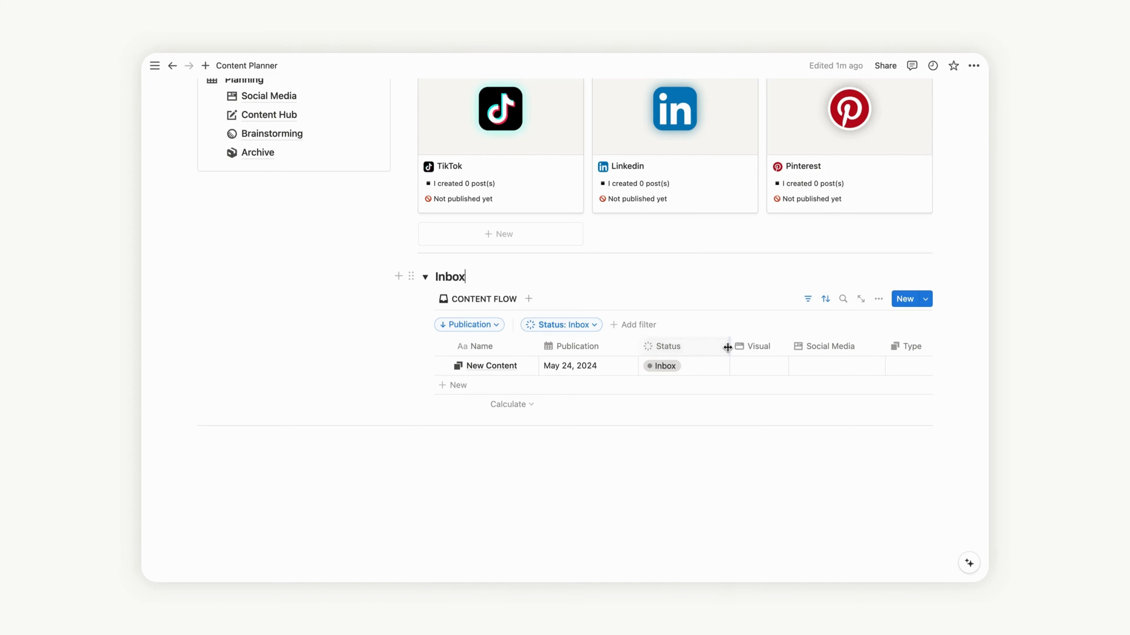
{"action": "left_click_drag", "start_coordinate": [726, 352], "coordinate": [707, 351]}
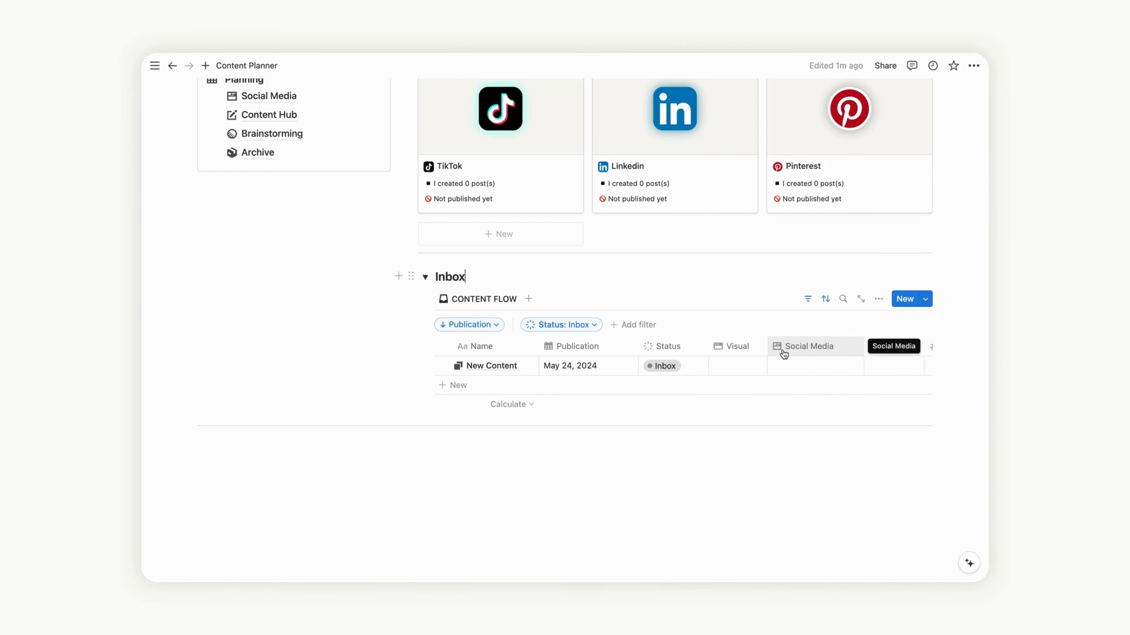
Step: Move the Social Media column in the Inbox table in front of the Visual column
{"action": "scroll", "coordinate": [784, 354], "scroll_direction": "right", "scroll_amount": 5}
{"action": "scroll", "coordinate": [623, 354], "scroll_direction": "left", "scroll_amount": 5}
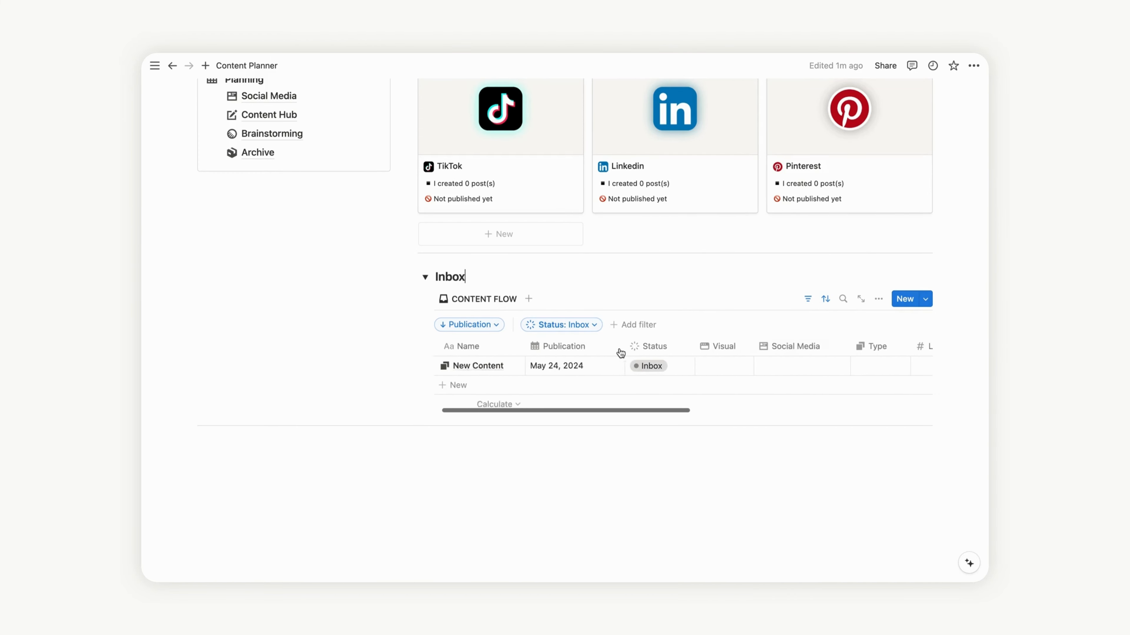
{"action": "left_click_drag", "start_coordinate": [794, 346], "coordinate": [756, 347]}
Step: Hide the Likes, Comments, Views and Engagement columns in the Inbox table, and hide its filter bar
{"action": "scroll", "coordinate": [823, 352], "scroll_direction": "right", "scroll_amount": 5}
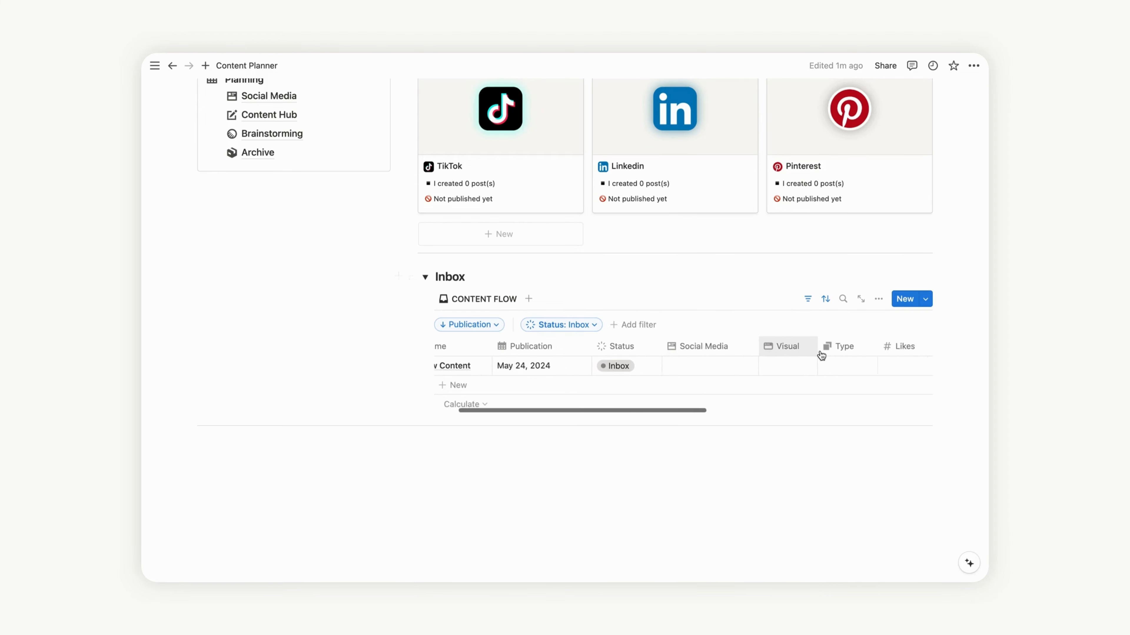
{"action": "scroll", "coordinate": [818, 354], "scroll_direction": "right", "scroll_amount": 5}
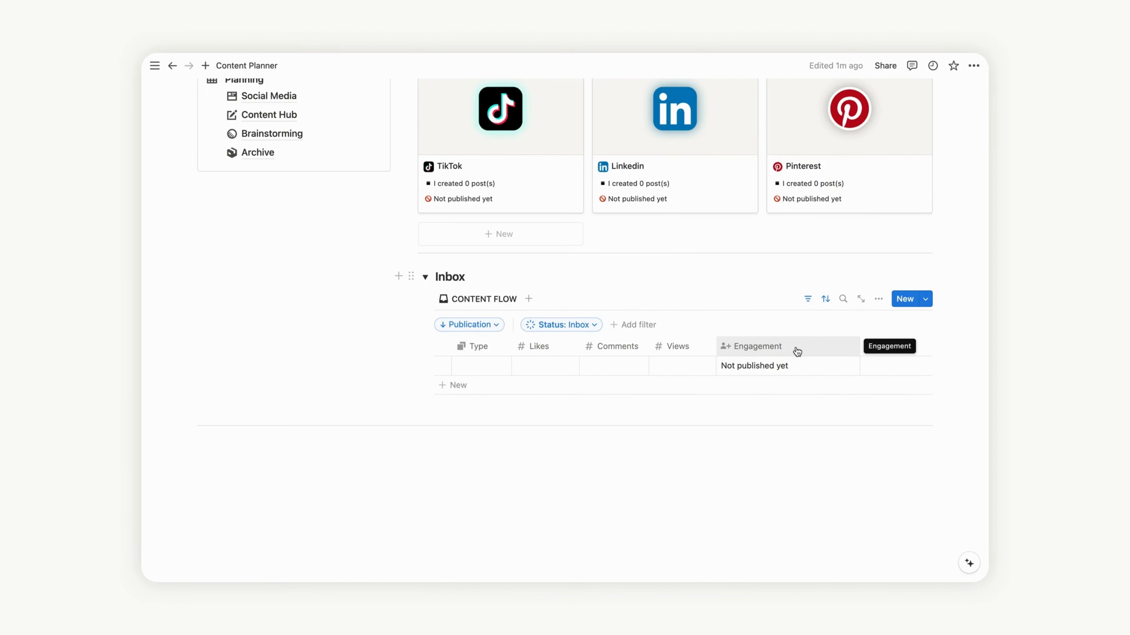
{"action": "left_click", "coordinate": [546, 346]}
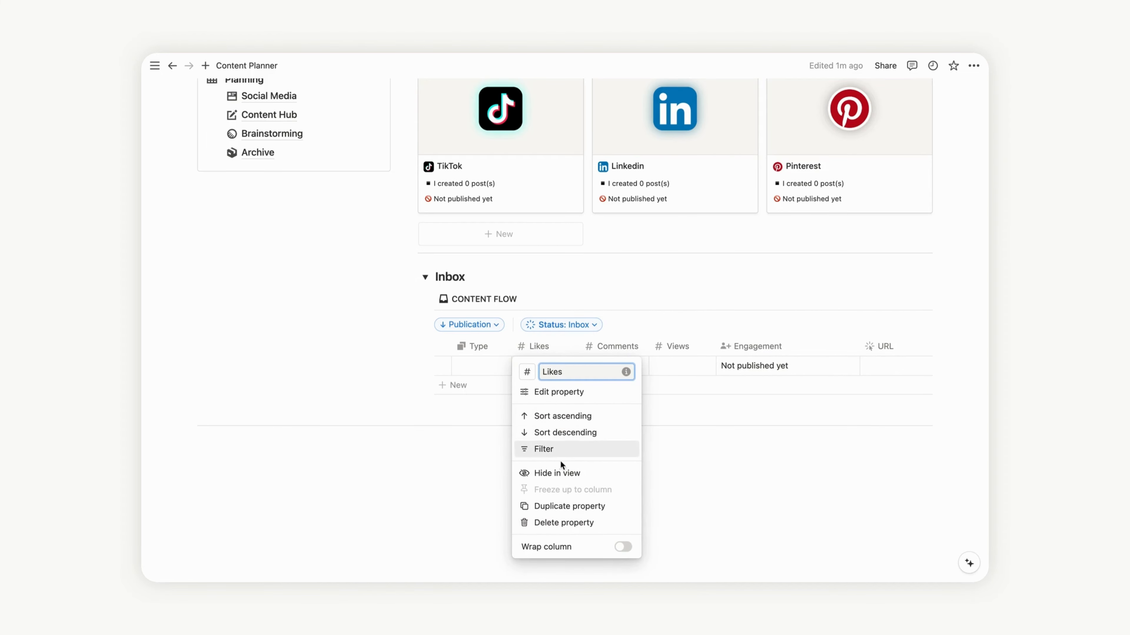
{"action": "left_click", "coordinate": [558, 471]}
{"action": "left_click", "coordinate": [553, 346]}
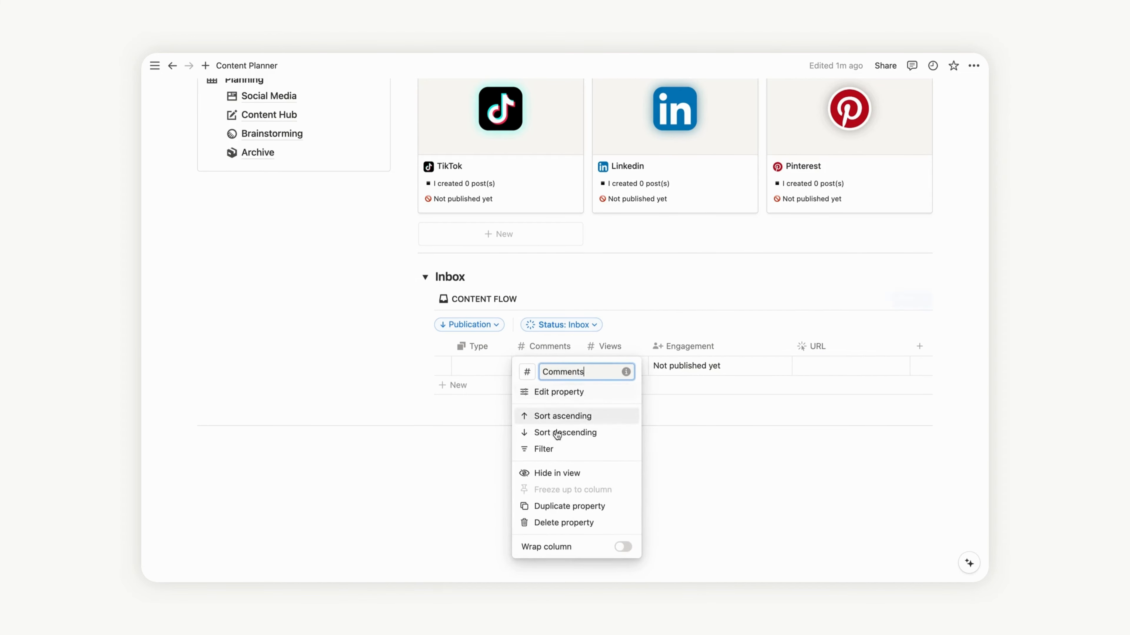
{"action": "left_click", "coordinate": [560, 471]}
{"action": "left_click", "coordinate": [591, 347]}
{"action": "left_click", "coordinate": [596, 472]}
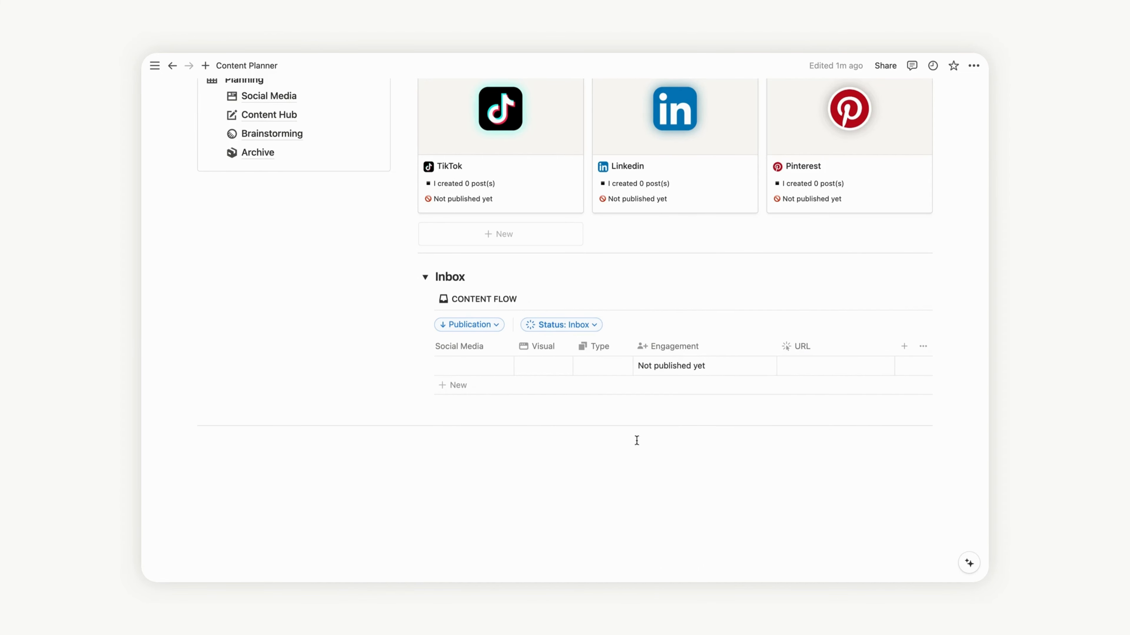
{"action": "left_click", "coordinate": [693, 347]}
{"action": "left_click", "coordinate": [698, 471]}
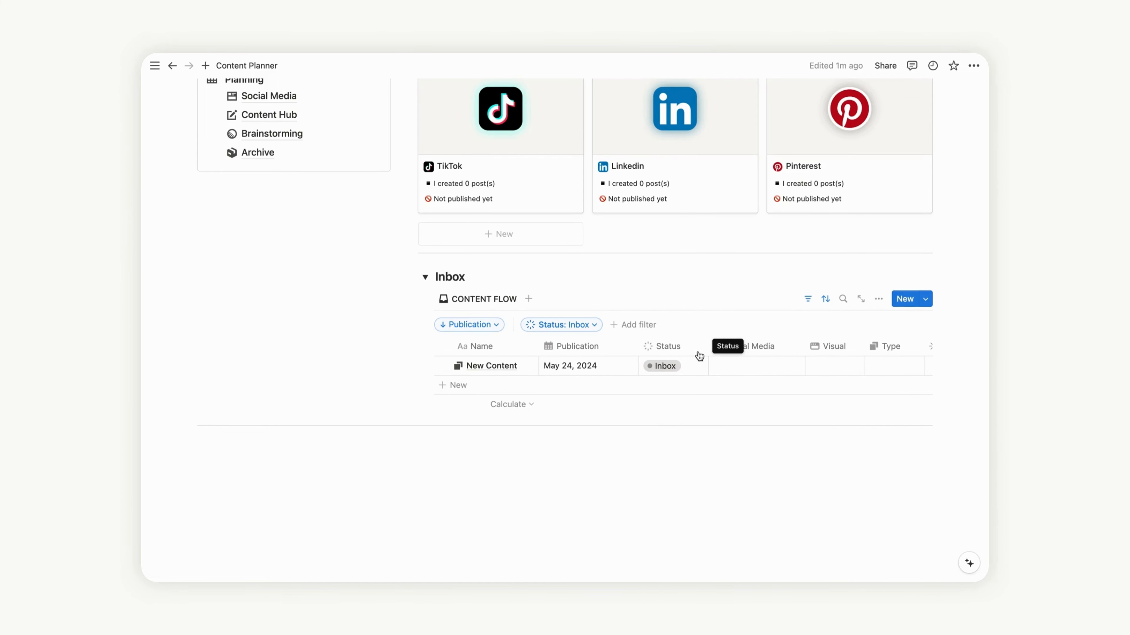
{"action": "left_click", "coordinate": [808, 298]}
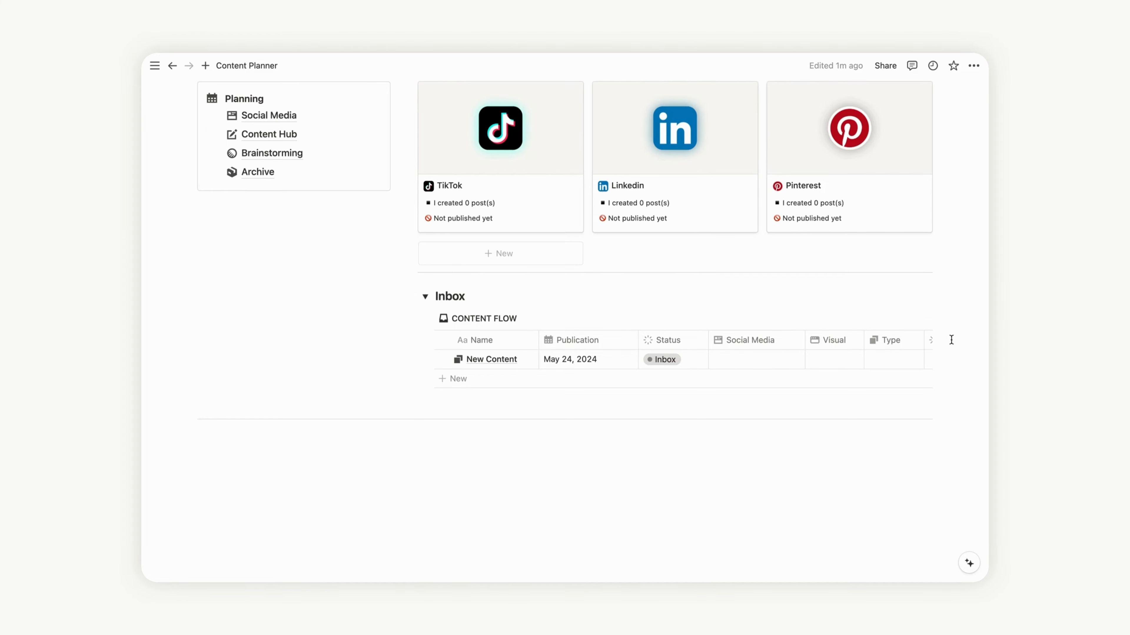
Step: Create a new post with the "Plan a new content" quick action and set its status in the Inbox table to Idea
{"action": "scroll", "coordinate": [734, 250], "scroll_direction": "up", "scroll_amount": 4}
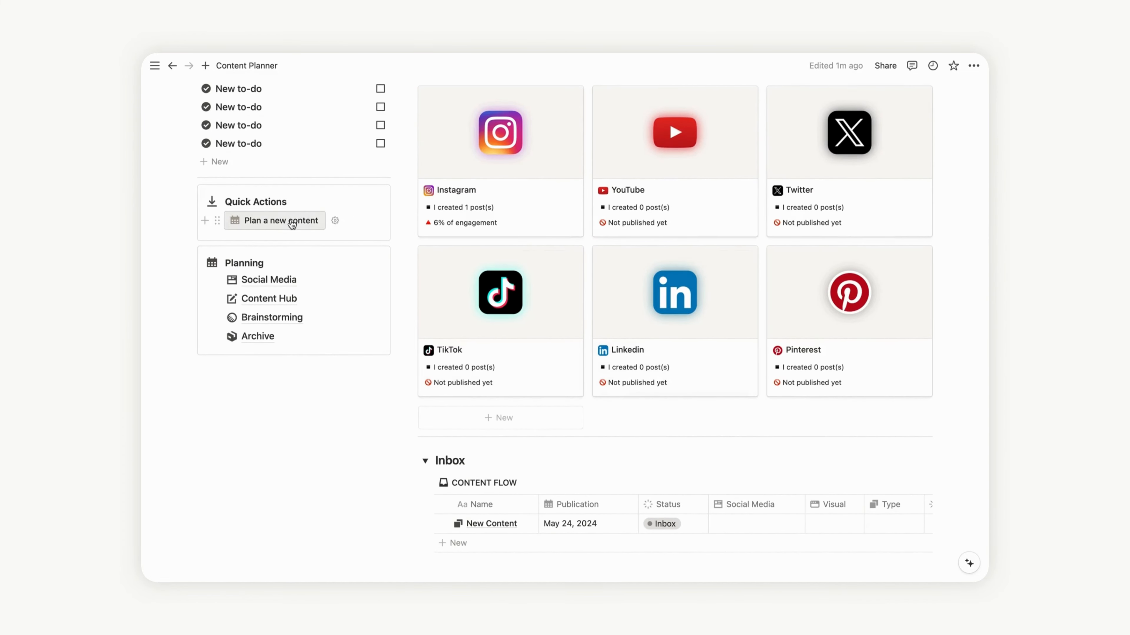
{"action": "left_click", "coordinate": [304, 220]}
{"action": "scroll", "coordinate": [661, 456], "scroll_direction": "down", "scroll_amount": 3}
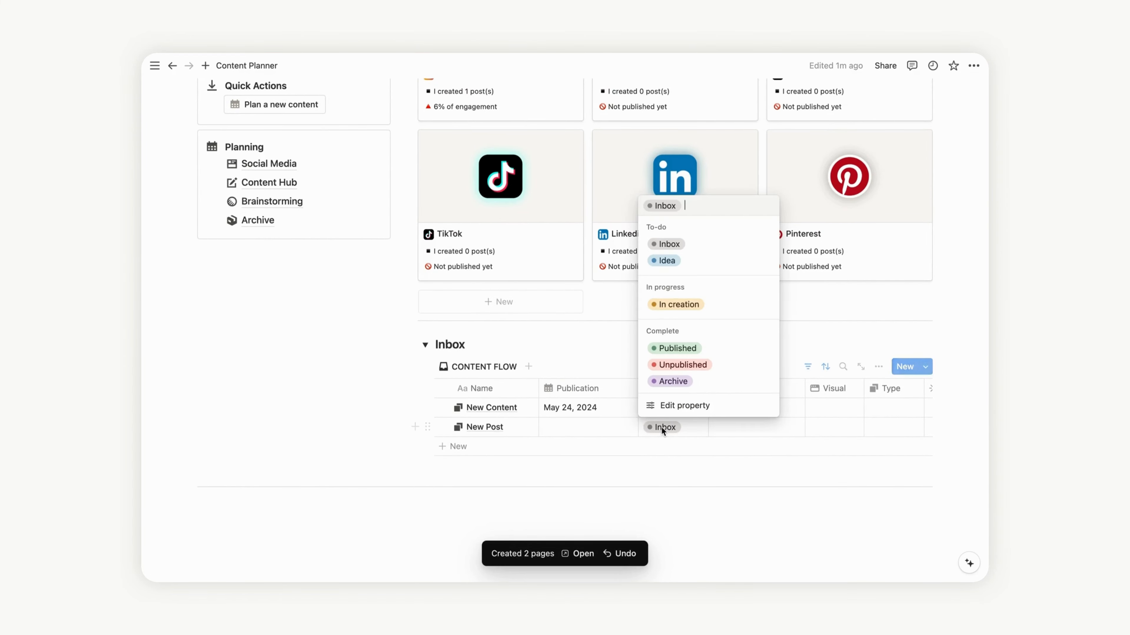
{"action": "left_click", "coordinate": [664, 429]}
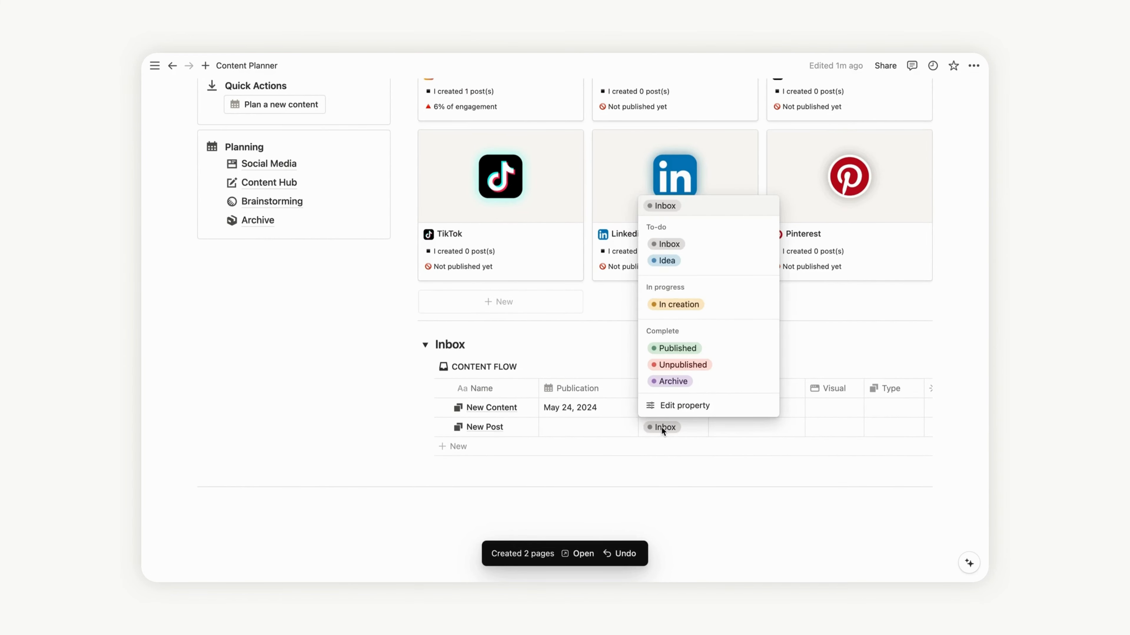
{"action": "left_click", "coordinate": [666, 262]}
{"action": "left_click", "coordinate": [934, 316]}
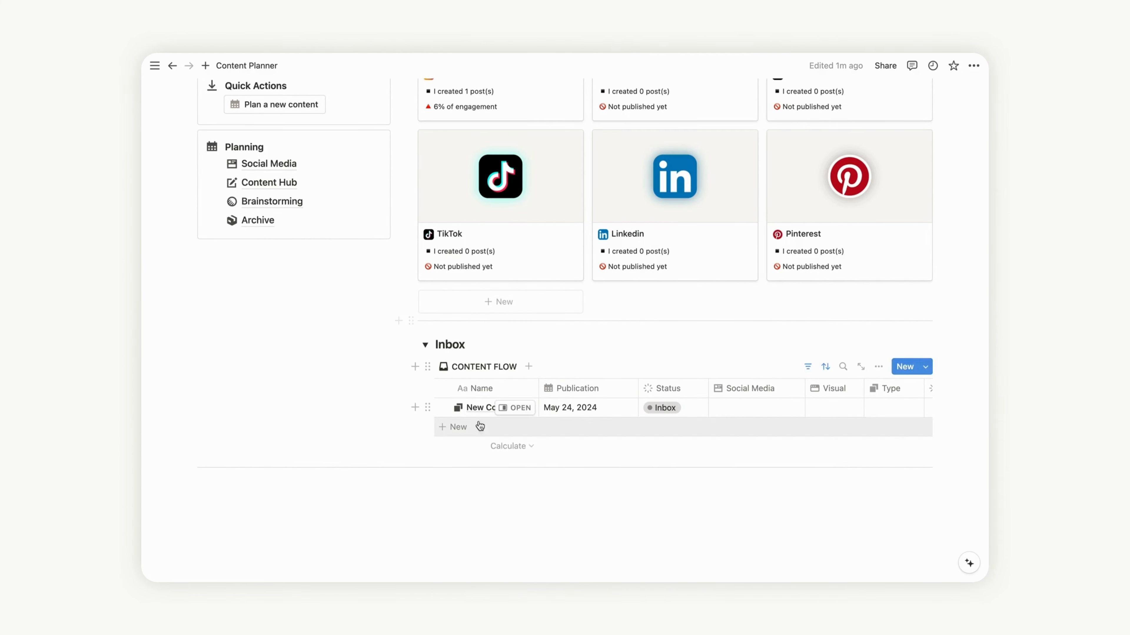
Step: Collapse the Inbox toggle and place a copy of the divider above it directly below it
{"action": "left_click", "coordinate": [426, 345]}
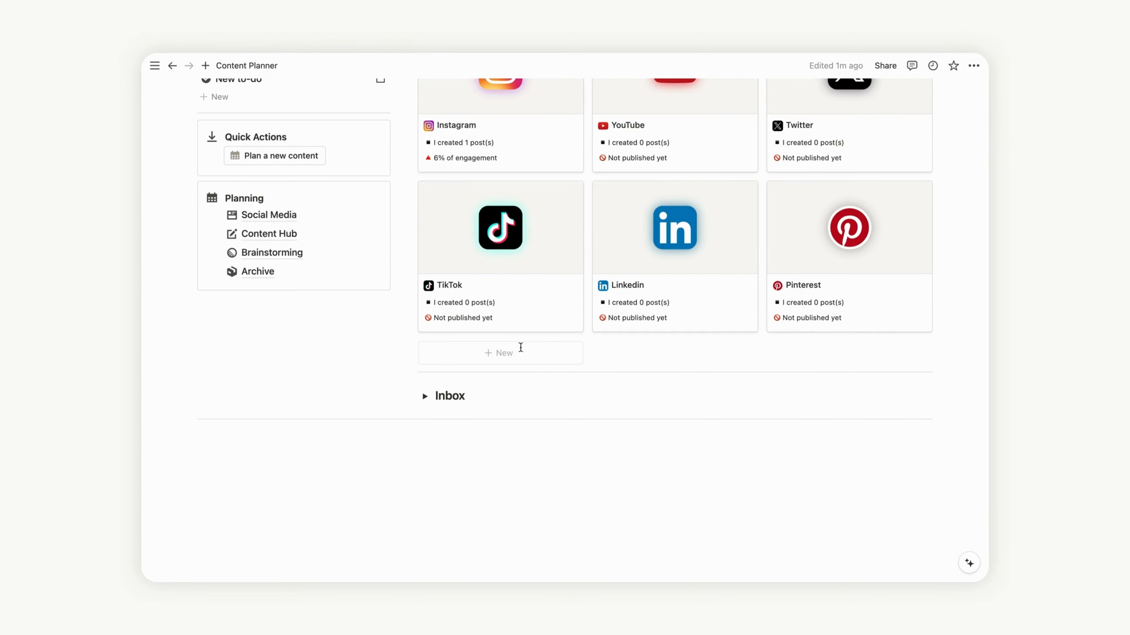
{"action": "left_click", "coordinate": [485, 377]}
{"action": "left_click_drag", "start_coordinate": [485, 378], "coordinate": [486, 411]}
Step: Add a Heading 3 reading "Content for the next days" below the Inbox section's lower divider
{"action": "type", "text": "/"}
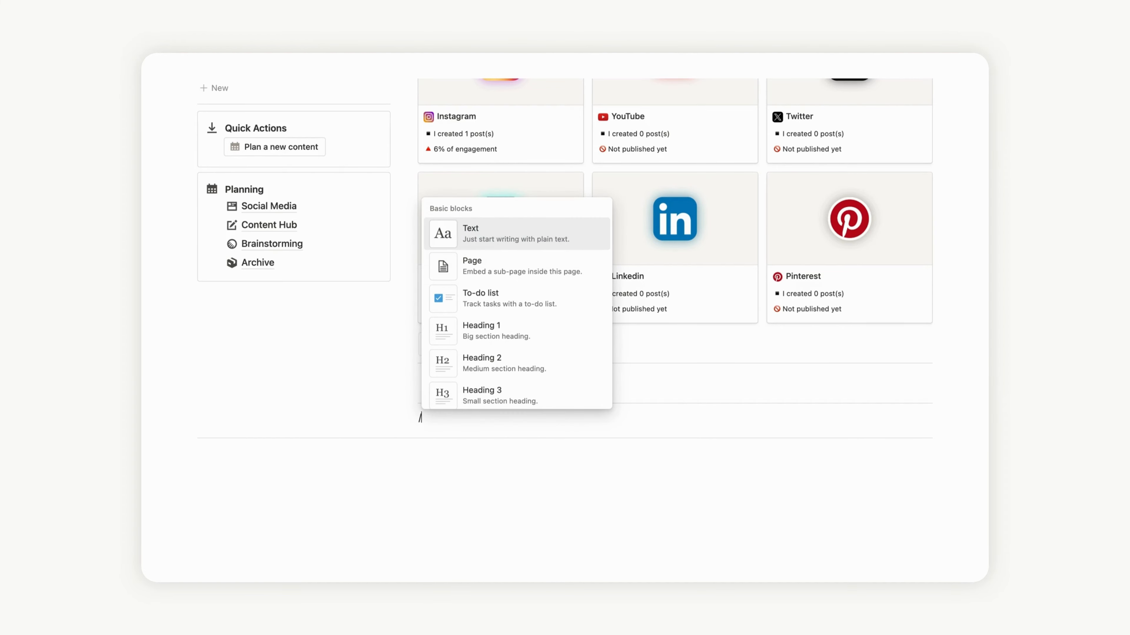
{"action": "left_click", "coordinate": [530, 400]}
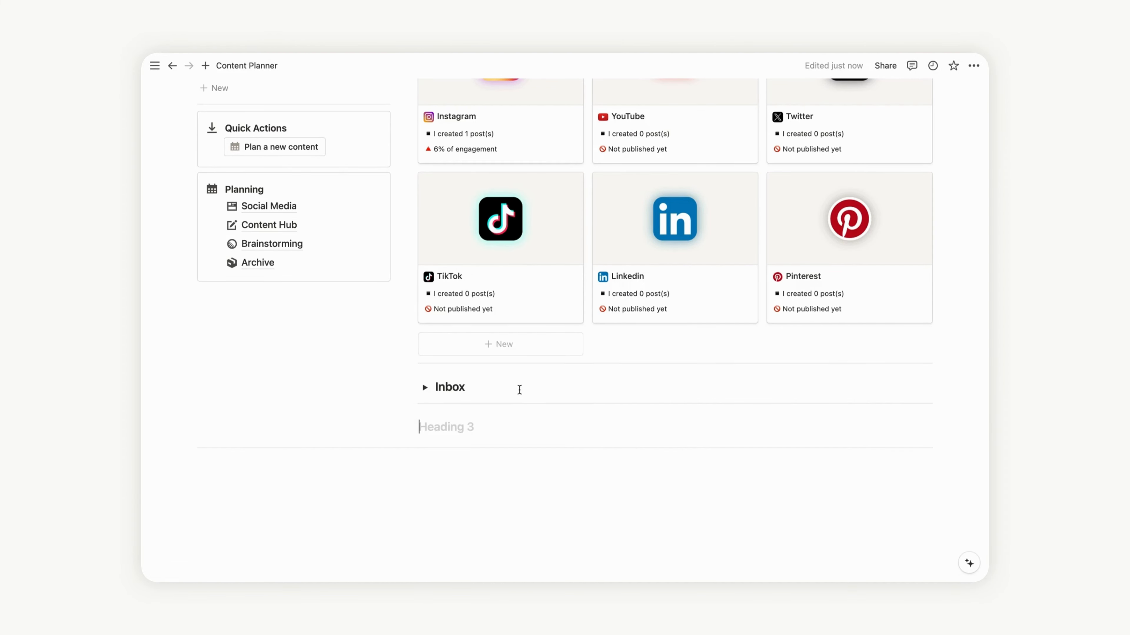
{"action": "type", "text": "Content "}
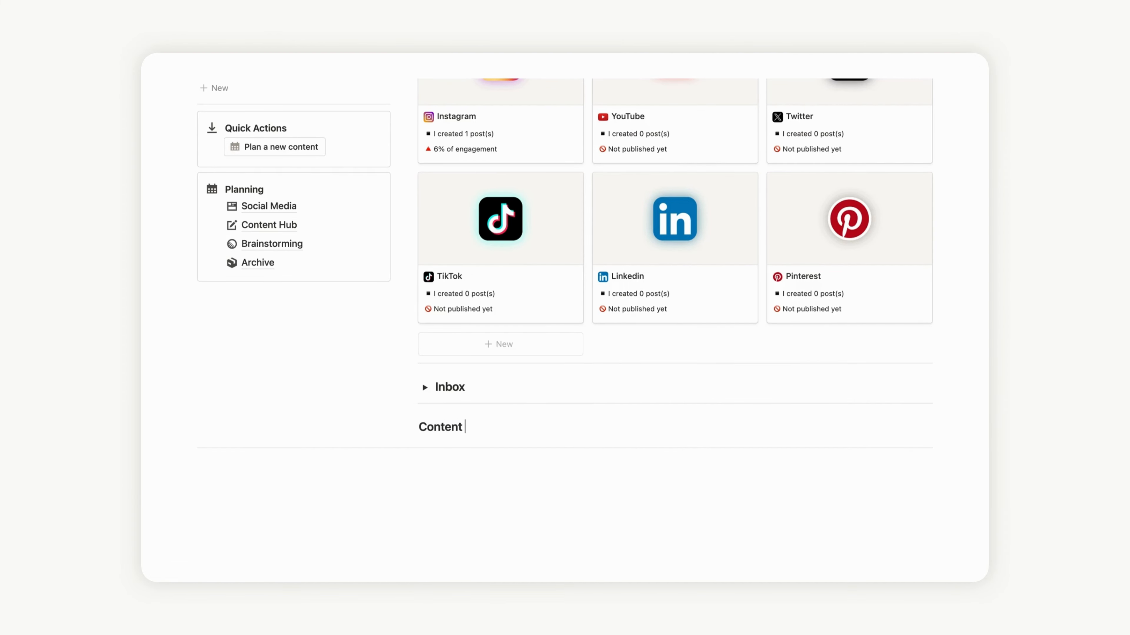
{"action": "type", "text": "for the next days"}
Step: Duplicate the divider above the "Content for the next days" heading and place the copy under the heading
{"action": "left_click", "coordinate": [502, 403]}
{"action": "key", "text": "super+d"}
{"action": "left_click_drag", "start_coordinate": [503, 413], "coordinate": [503, 445]}
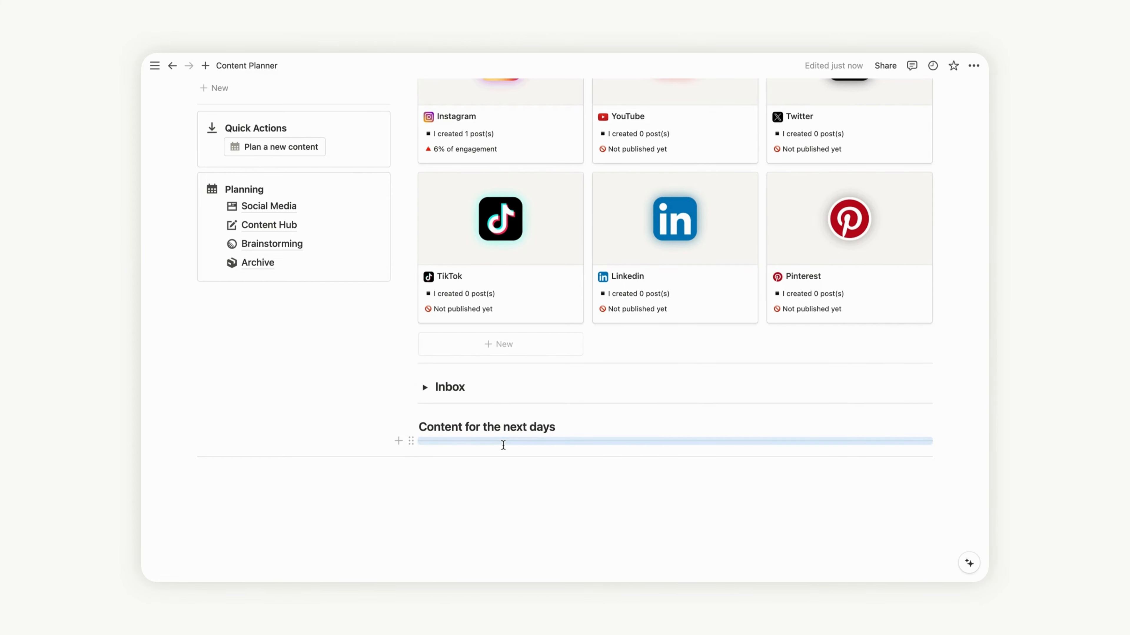
Step: Insert a linked view of the Content Planner database from Content Hub under the new heading's divider, using the existing BOARD view
{"action": "key", "text": "Return"}
{"action": "type", "text": "/"}
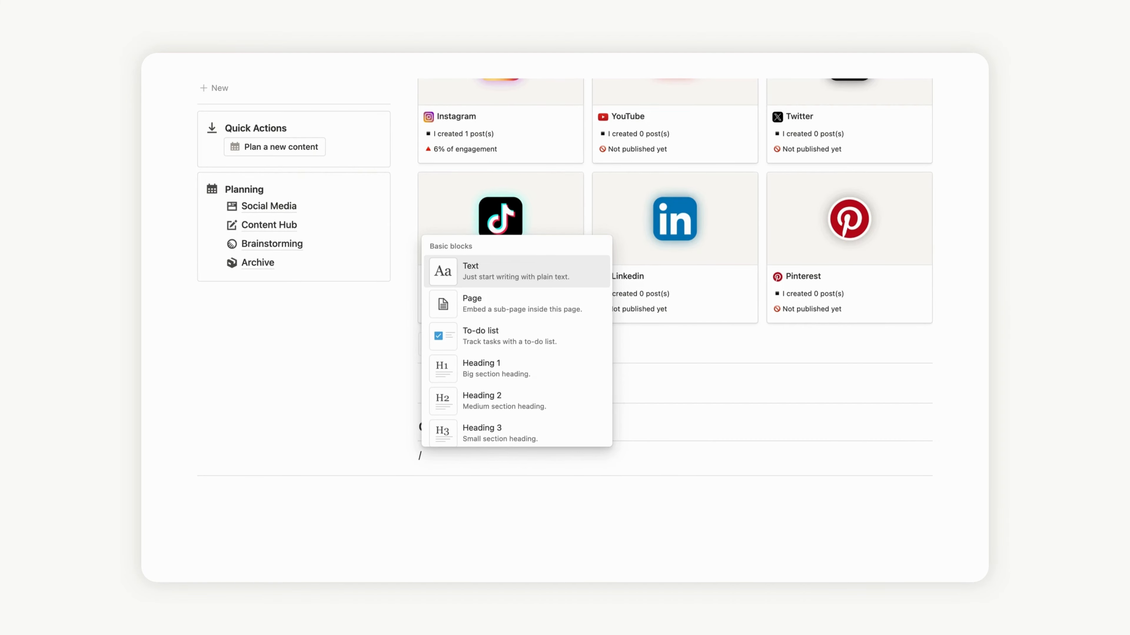
{"action": "scroll", "coordinate": [545, 425], "scroll_direction": "down", "scroll_amount": 4}
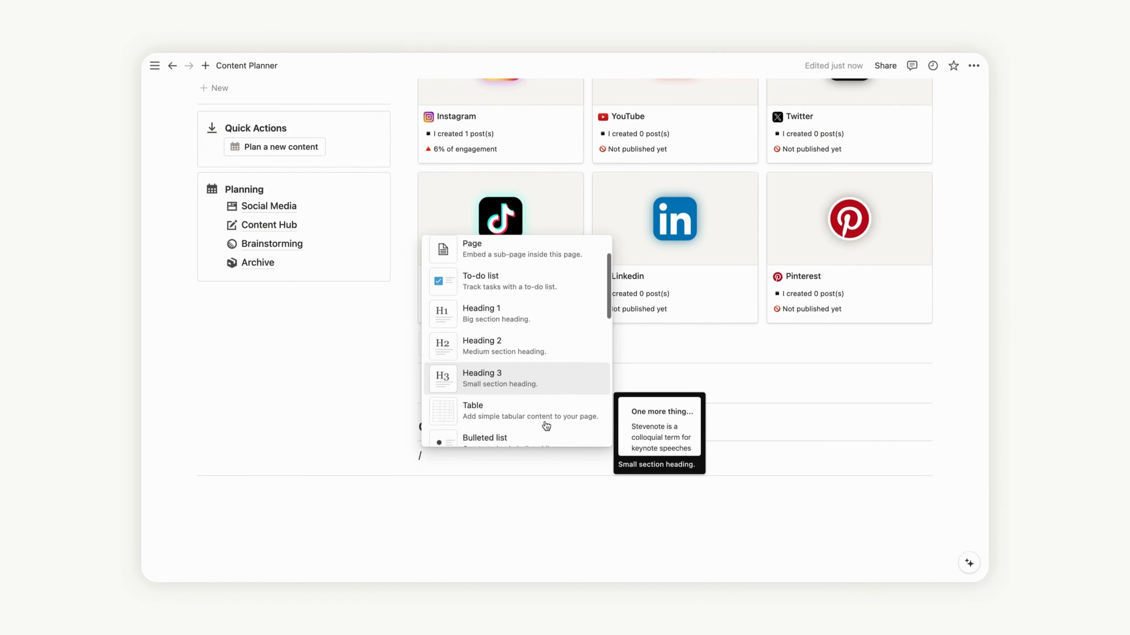
{"action": "scroll", "coordinate": [546, 426], "scroll_direction": "up", "scroll_amount": 4}
{"action": "type", "text": "cre"}
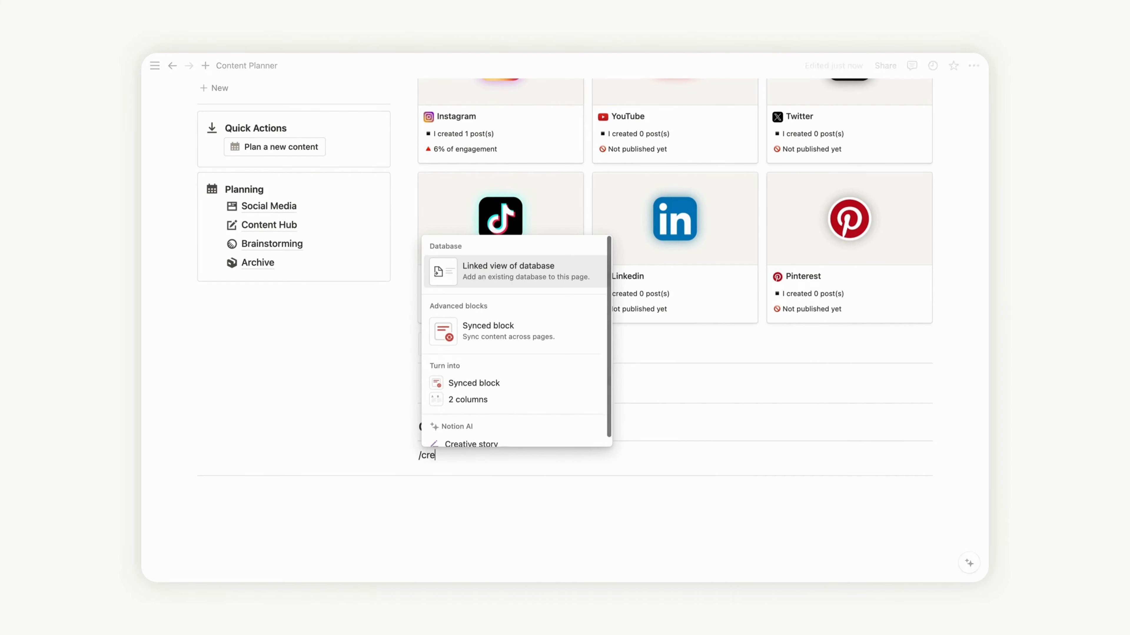
{"action": "key", "text": "Return"}
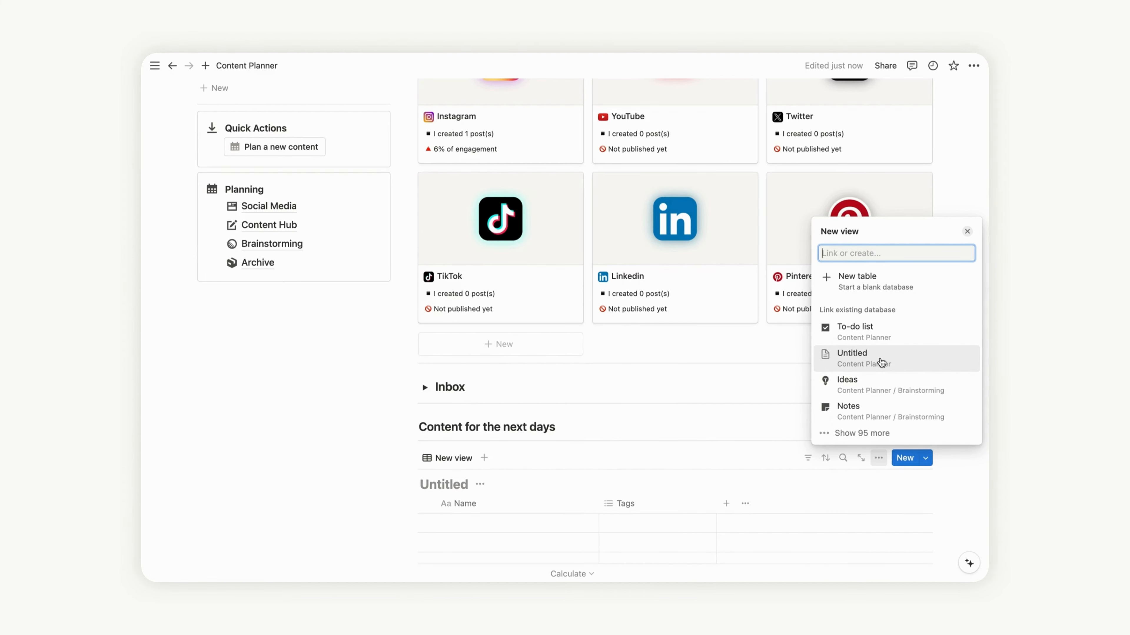
{"action": "type", "text": "content"}
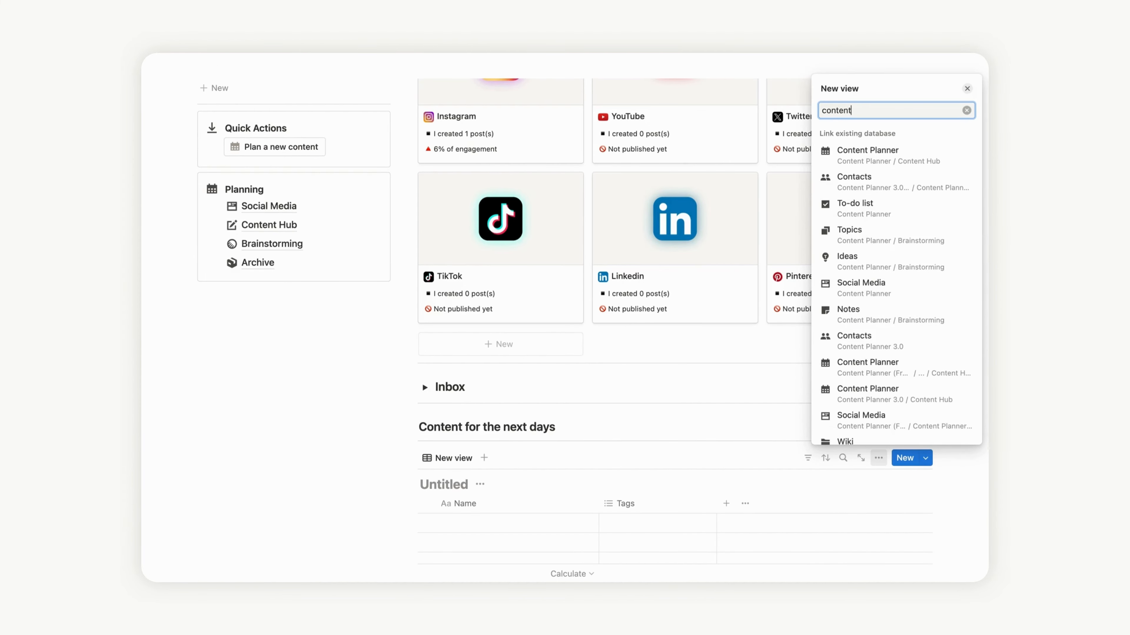
{"action": "left_click", "coordinate": [898, 159]}
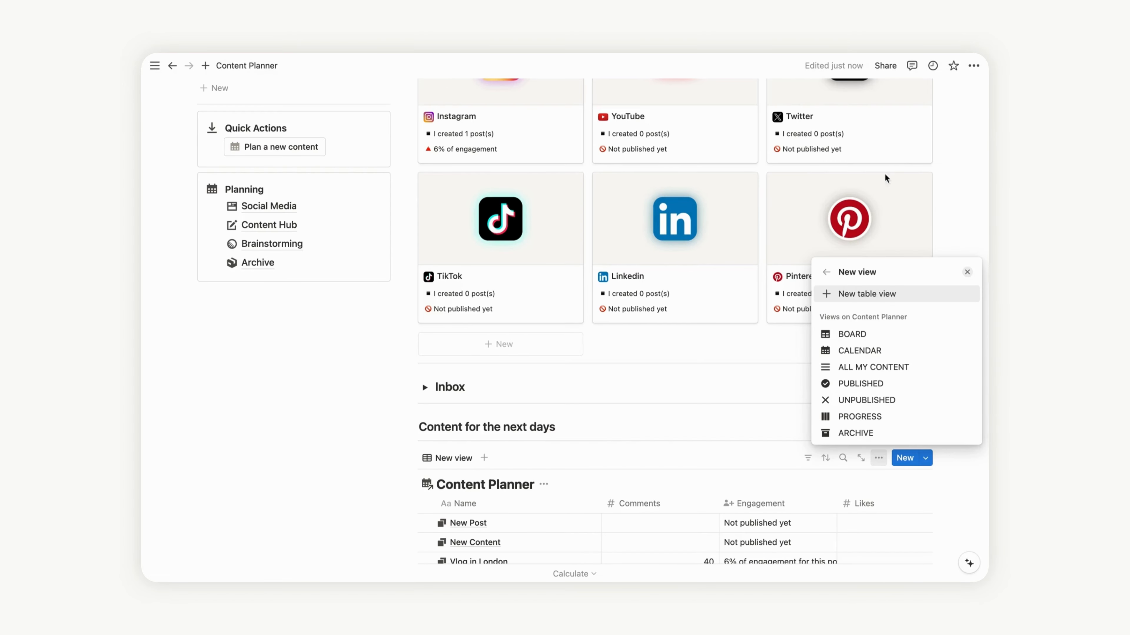
{"action": "left_click", "coordinate": [873, 338]}
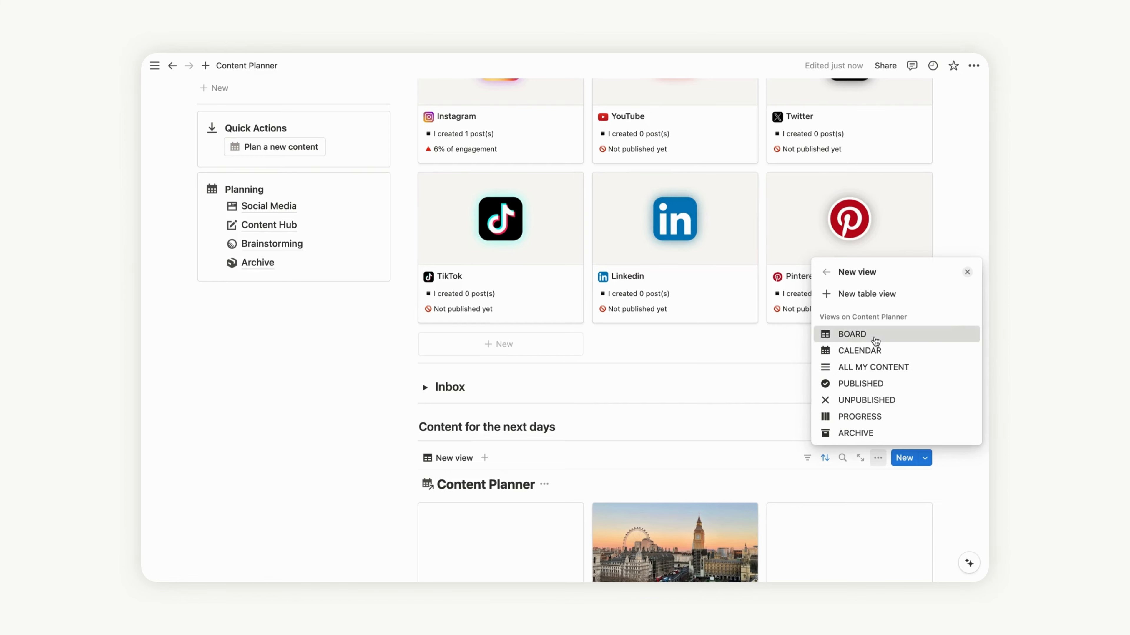
{"action": "left_click", "coordinate": [876, 341]}
{"action": "left_click", "coordinate": [759, 379]}
Step: Turn off the database title in the layout settings of the linked BOARD view
{"action": "scroll", "coordinate": [759, 379], "scroll_direction": "down", "scroll_amount": 5}
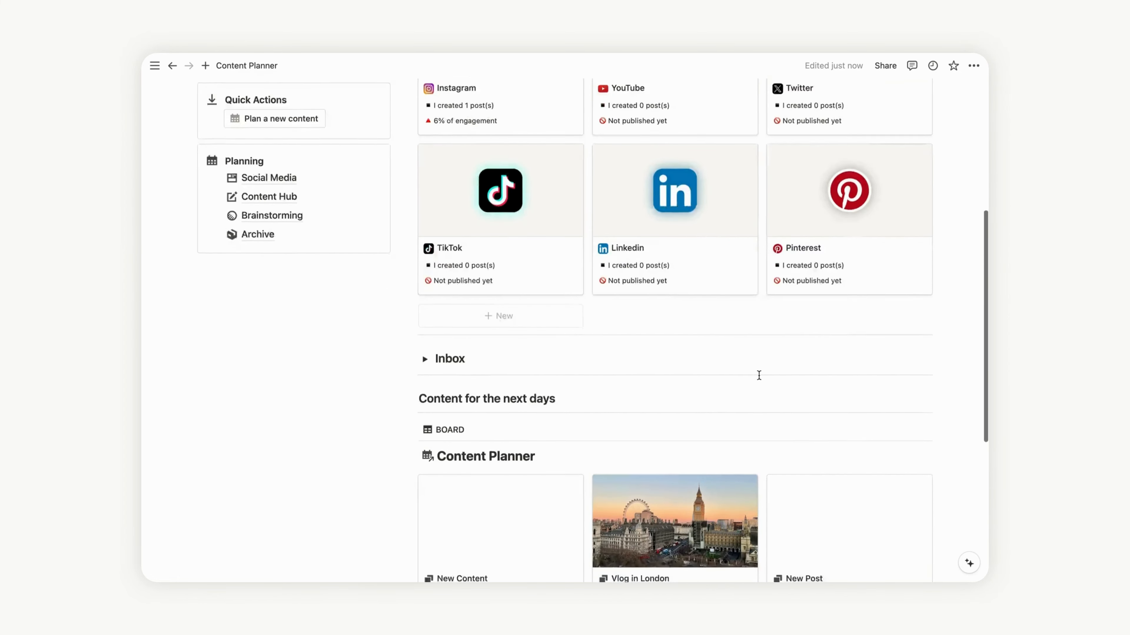
{"action": "mouse_move", "coordinate": [742, 319]}
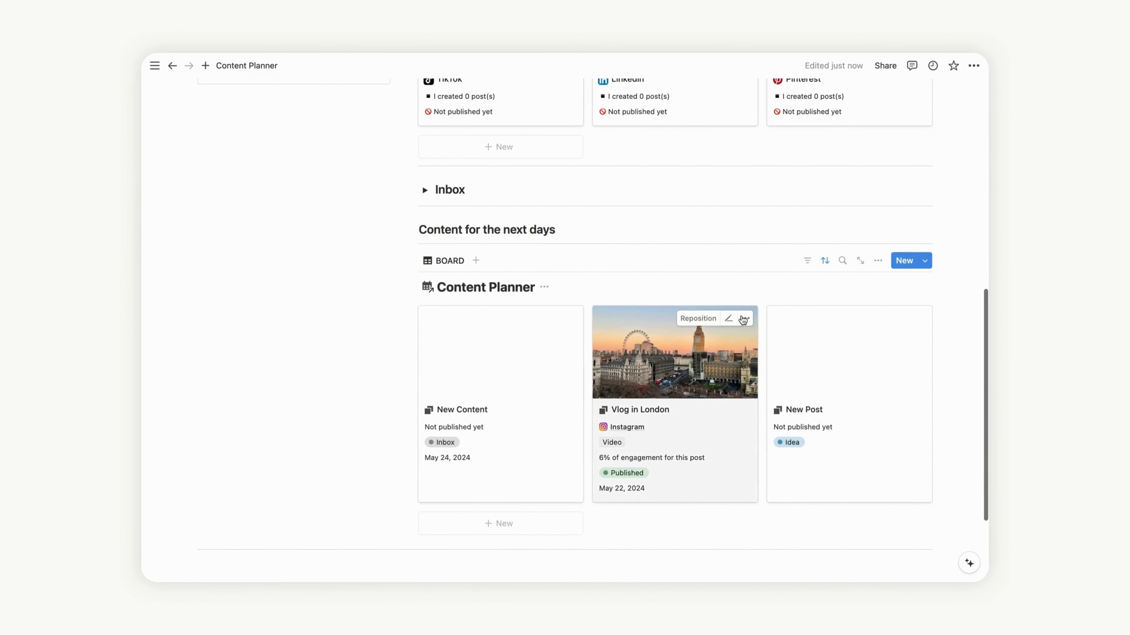
{"action": "left_click", "coordinate": [878, 261]}
{"action": "left_click", "coordinate": [886, 331]}
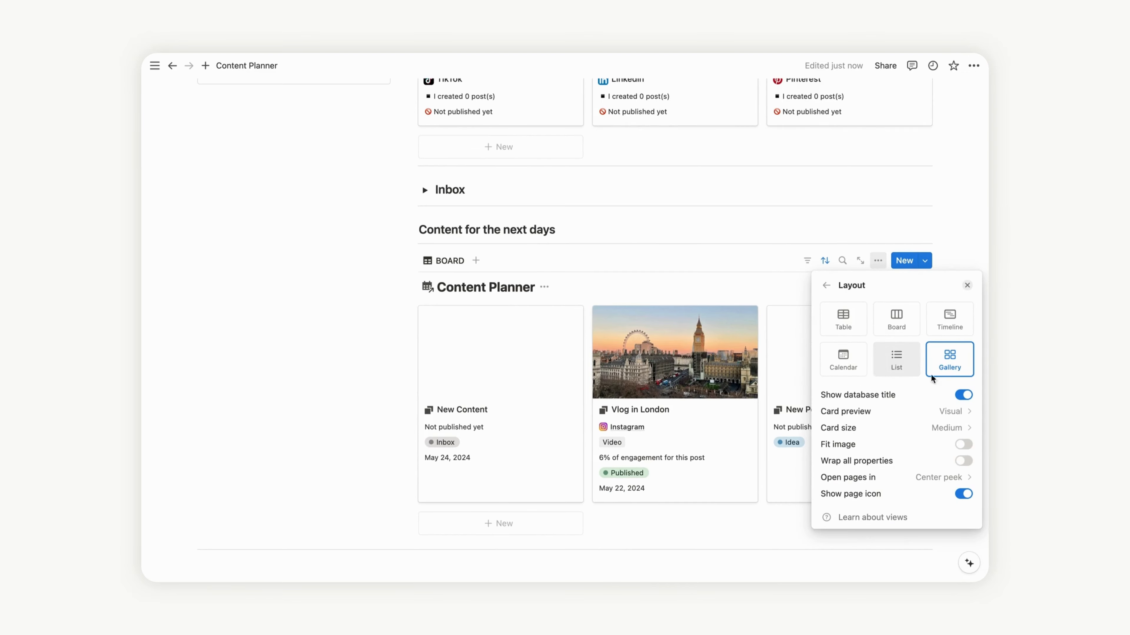
{"action": "left_click", "coordinate": [963, 395]}
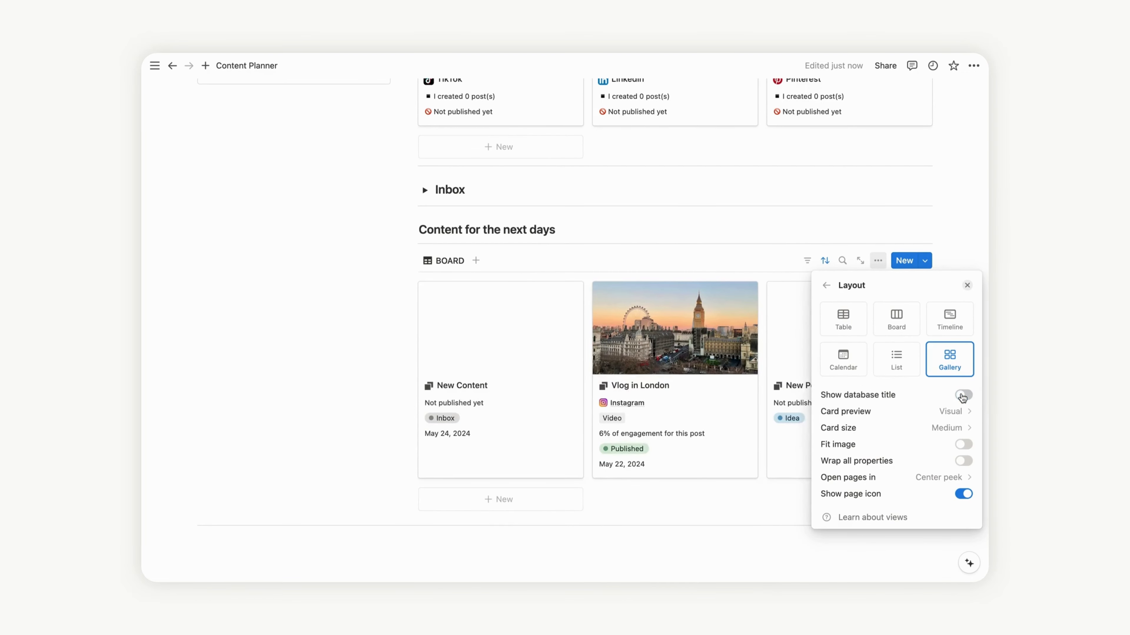
{"action": "left_click", "coordinate": [956, 237]}
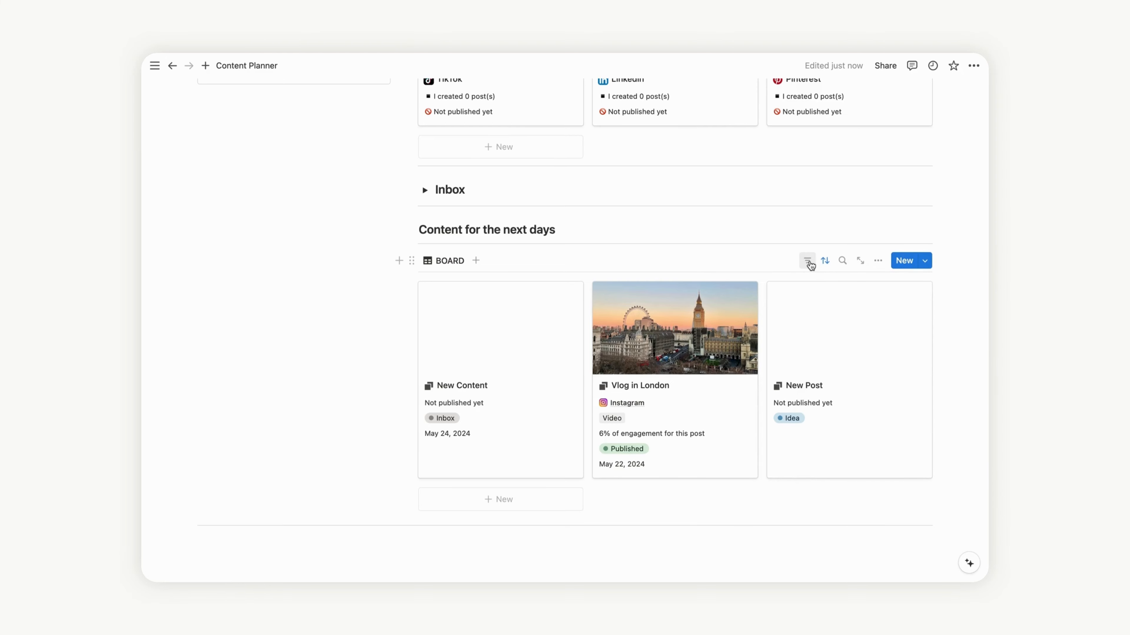
Step: Filter the linked BOARD view by Publication with a start date relative to today, This week, and collapse the filter bar
{"action": "left_click", "coordinate": [807, 262]}
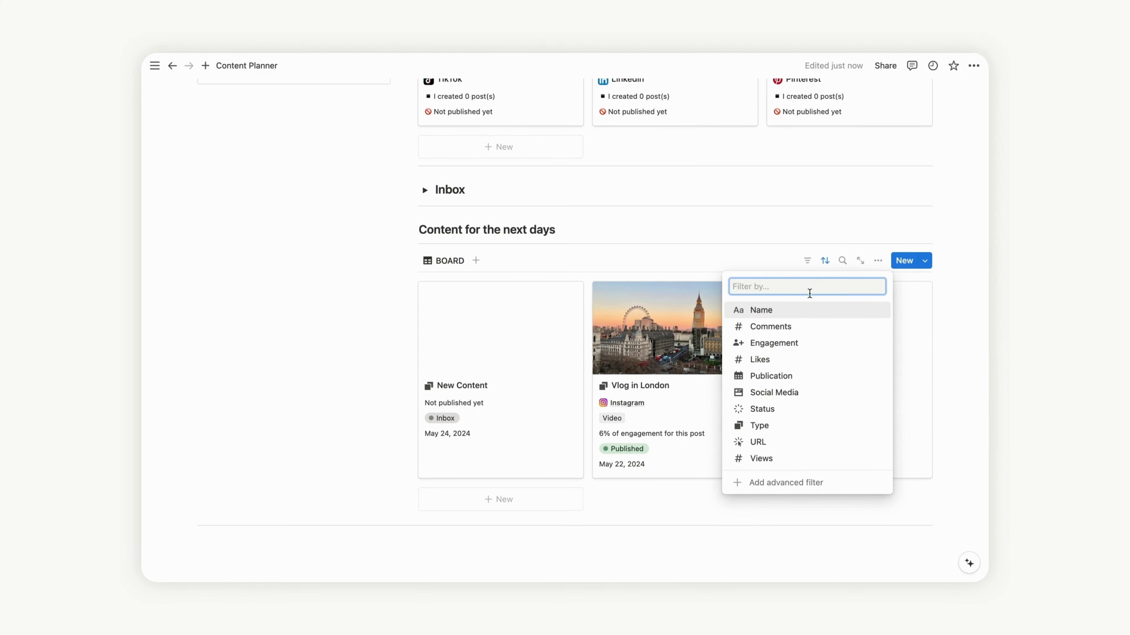
{"action": "left_click", "coordinate": [773, 375]}
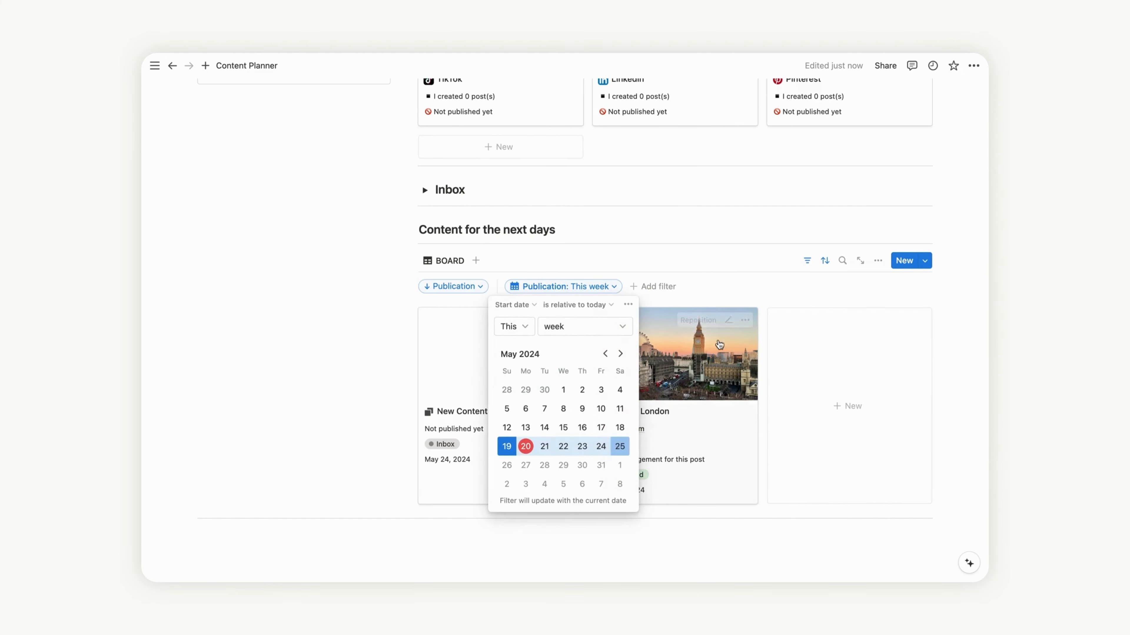
{"action": "left_click", "coordinate": [580, 305]}
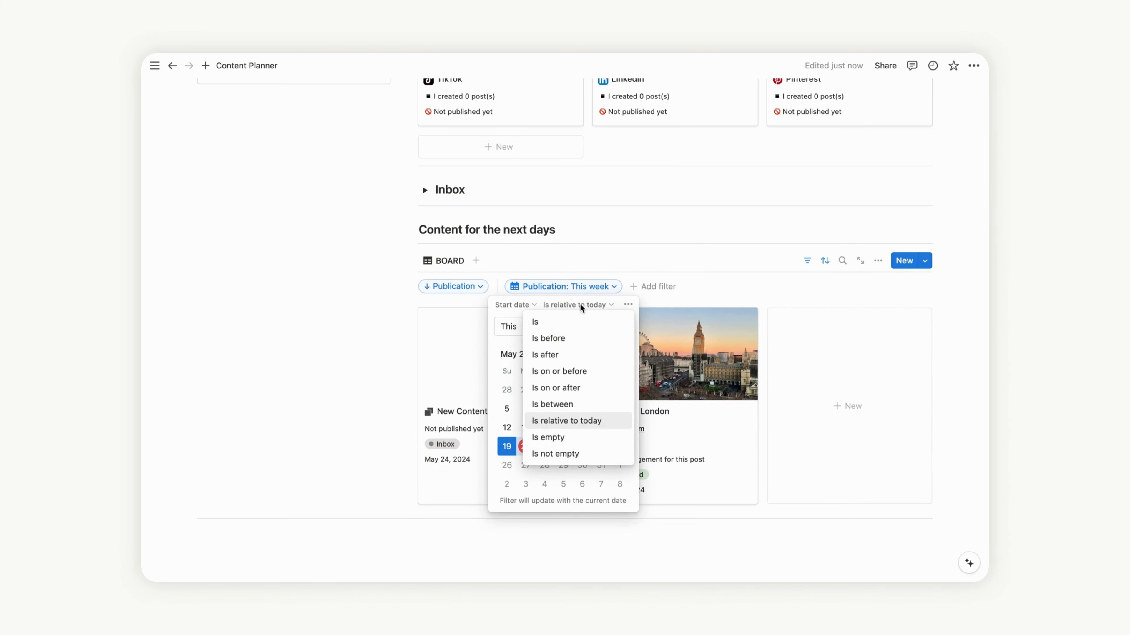
{"action": "left_click", "coordinate": [580, 306]}
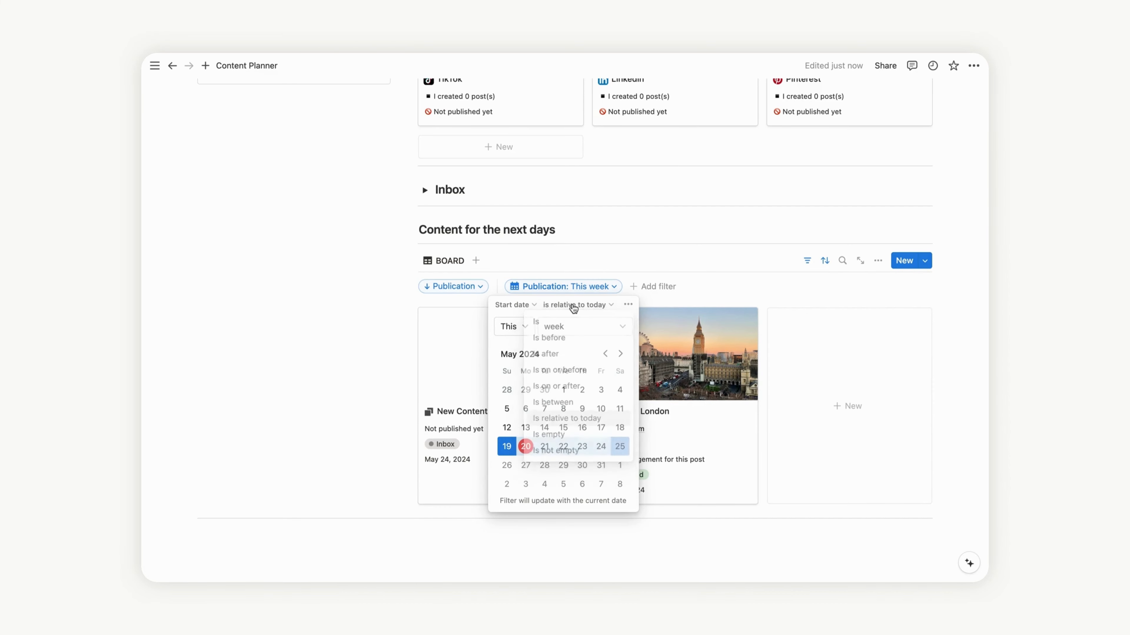
{"action": "left_click", "coordinate": [962, 253]}
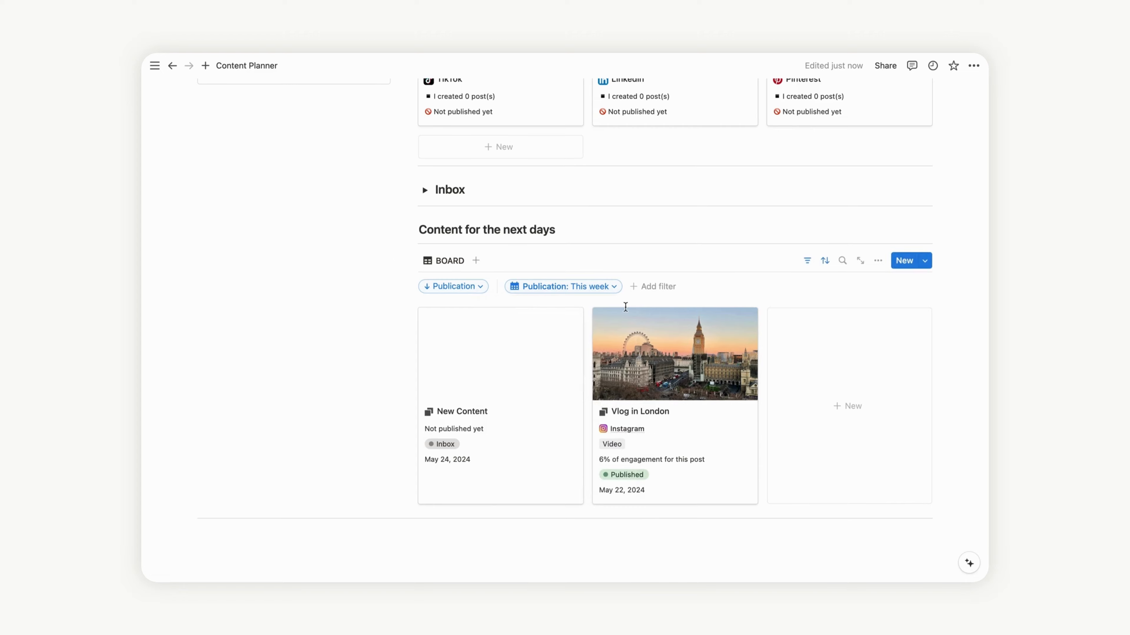
{"action": "left_click", "coordinate": [808, 261]}
Step: Rename the BOARD view under "Content for the next days" to "FOR THE WEEK"
{"action": "left_click", "coordinate": [445, 260]}
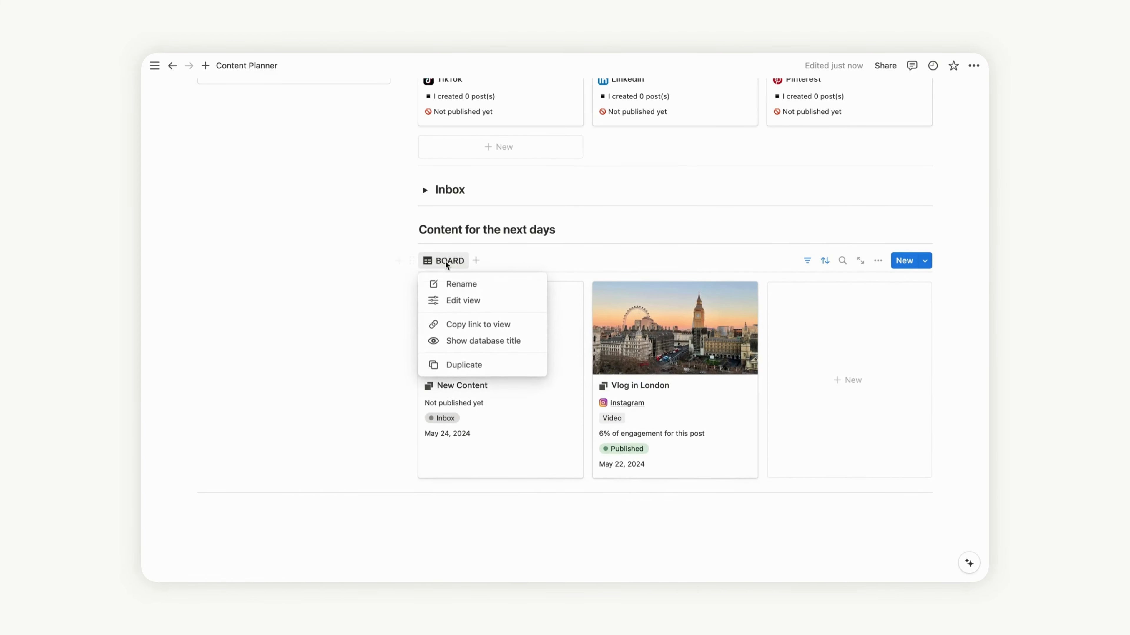
{"action": "left_click", "coordinate": [458, 287]}
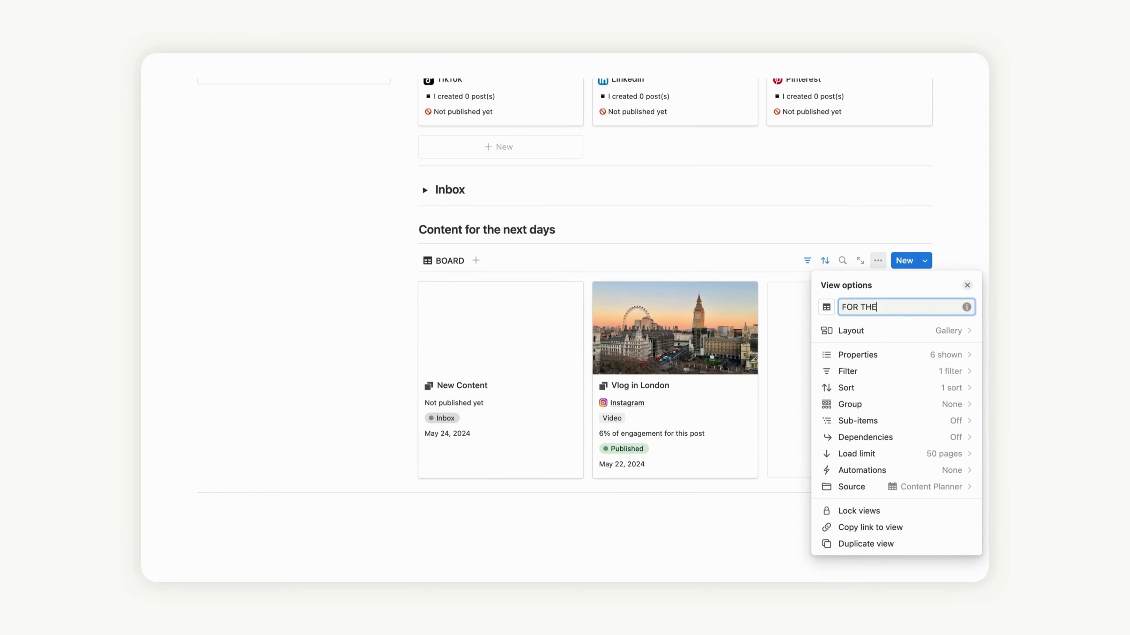
{"action": "left_click", "coordinate": [976, 218]}
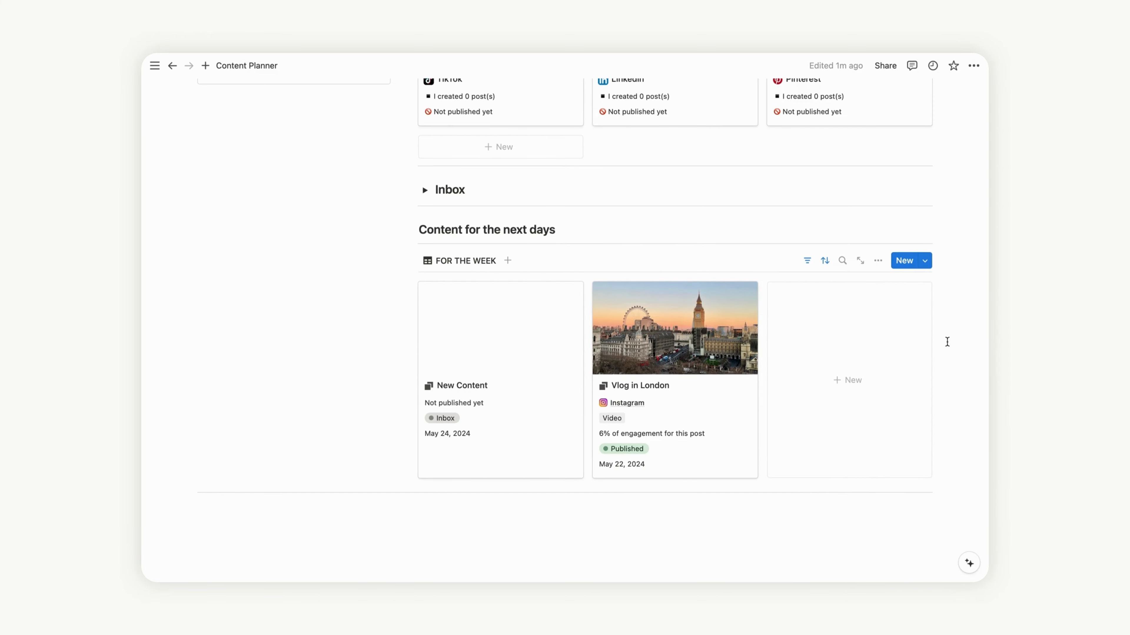
Step: Duplicate the divider under the "Content for the next days" heading and place the copy below the FOR THE WEEK gallery
{"action": "scroll", "coordinate": [947, 342], "scroll_direction": "down", "scroll_amount": 2}
{"action": "left_click", "coordinate": [567, 193]}
{"action": "key", "text": "super+d"}
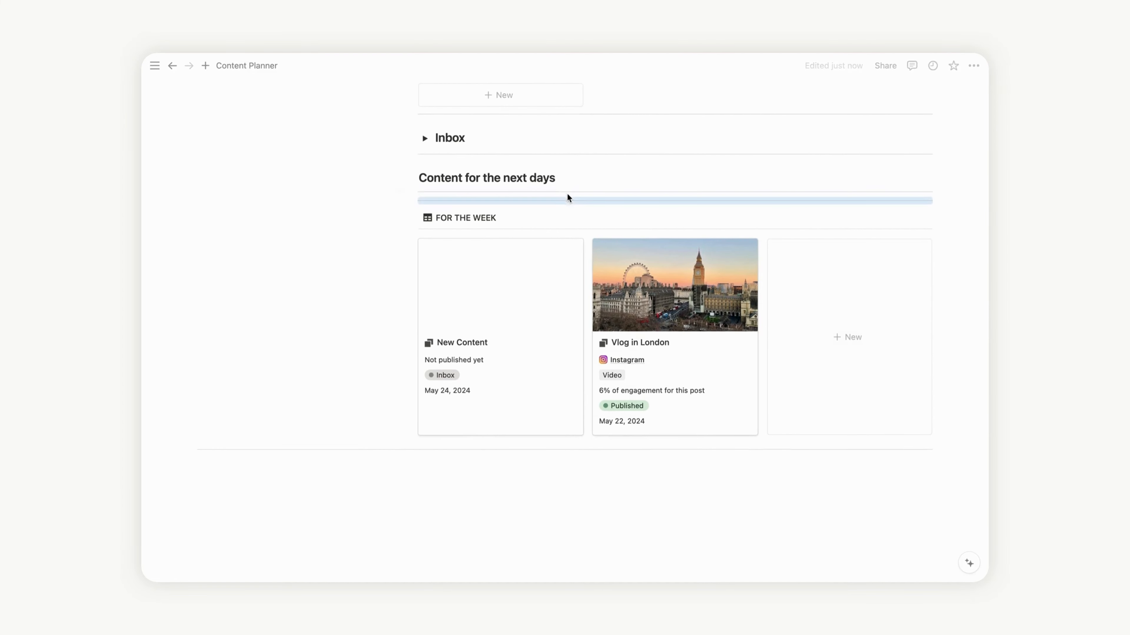
{"action": "left_click_drag", "start_coordinate": [570, 199], "coordinate": [558, 440]}
Step: Insert a linked view of the Content Planner database from Content Hub below the new divider, using the existing CALENDAR view
{"action": "type", "text": "/C"}
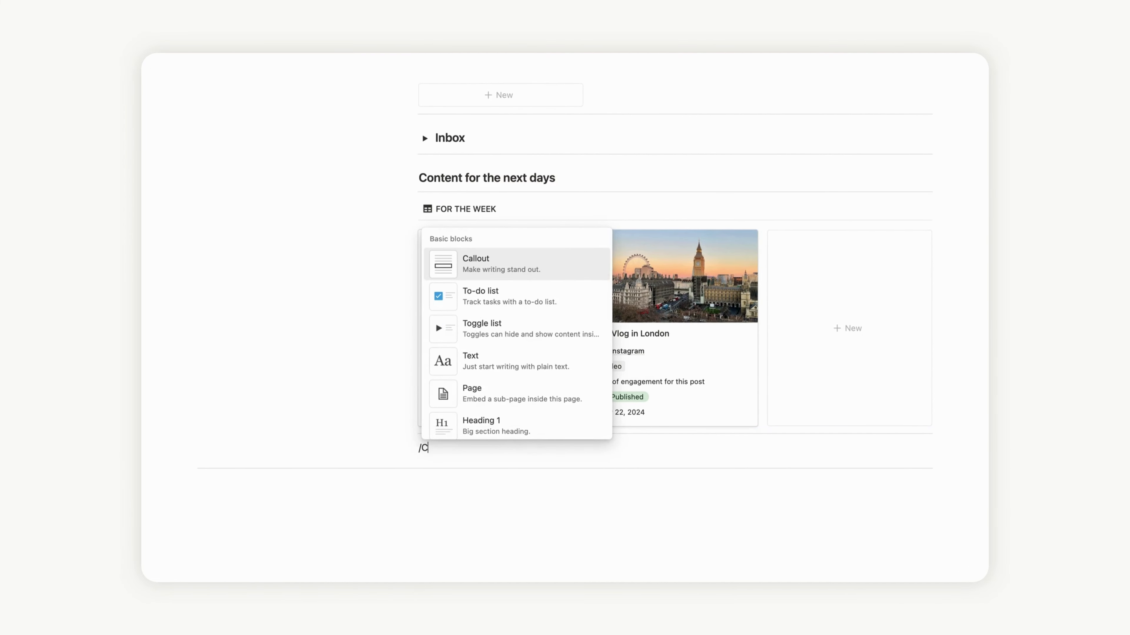
{"action": "type", "text": "rea"}
{"action": "key", "text": "Return"}
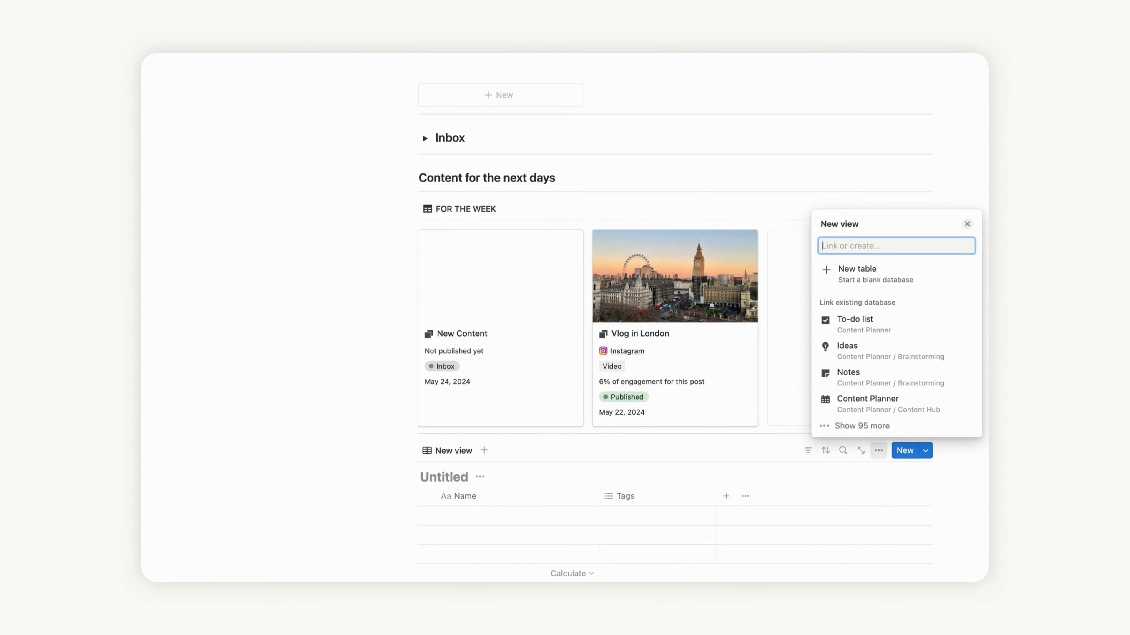
{"action": "type", "text": "conte"}
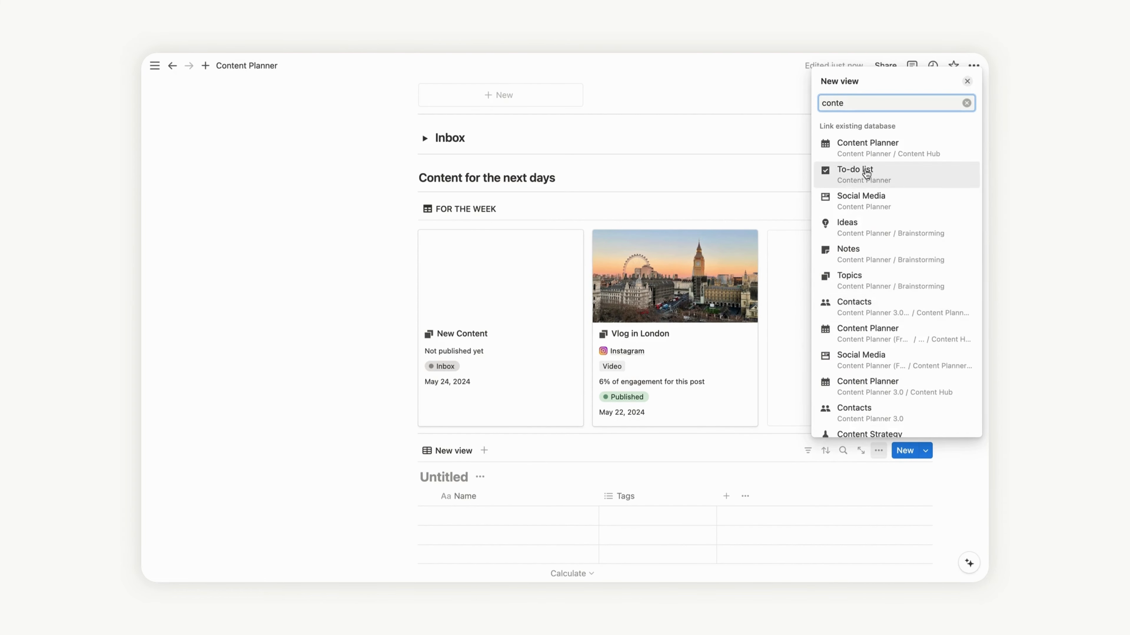
{"action": "left_click", "coordinate": [873, 153]}
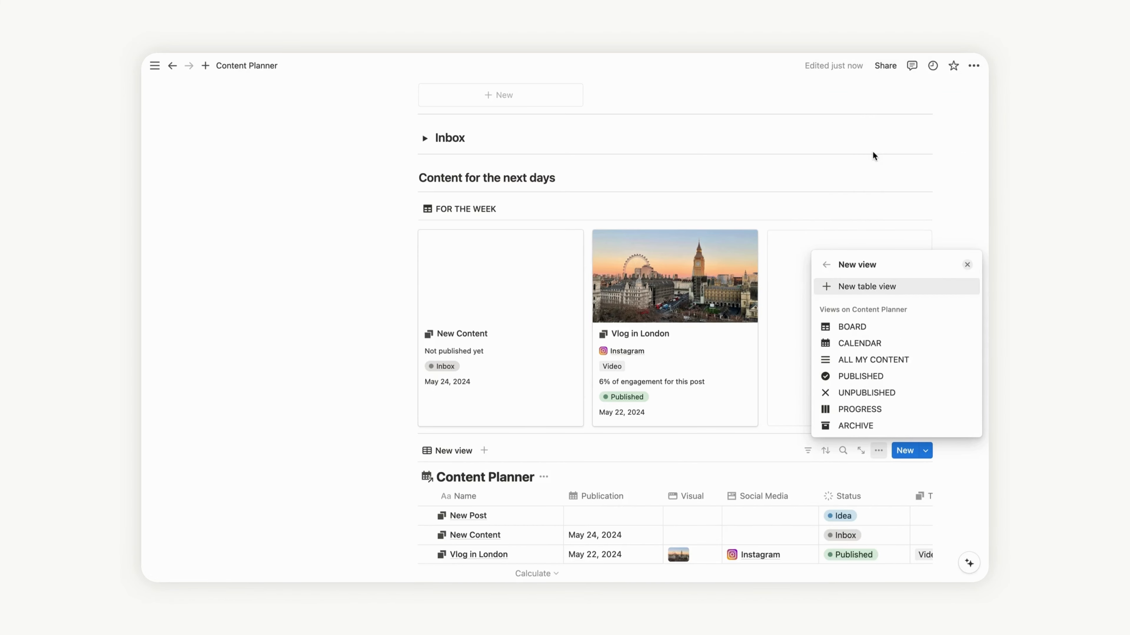
{"action": "left_click", "coordinate": [879, 377]}
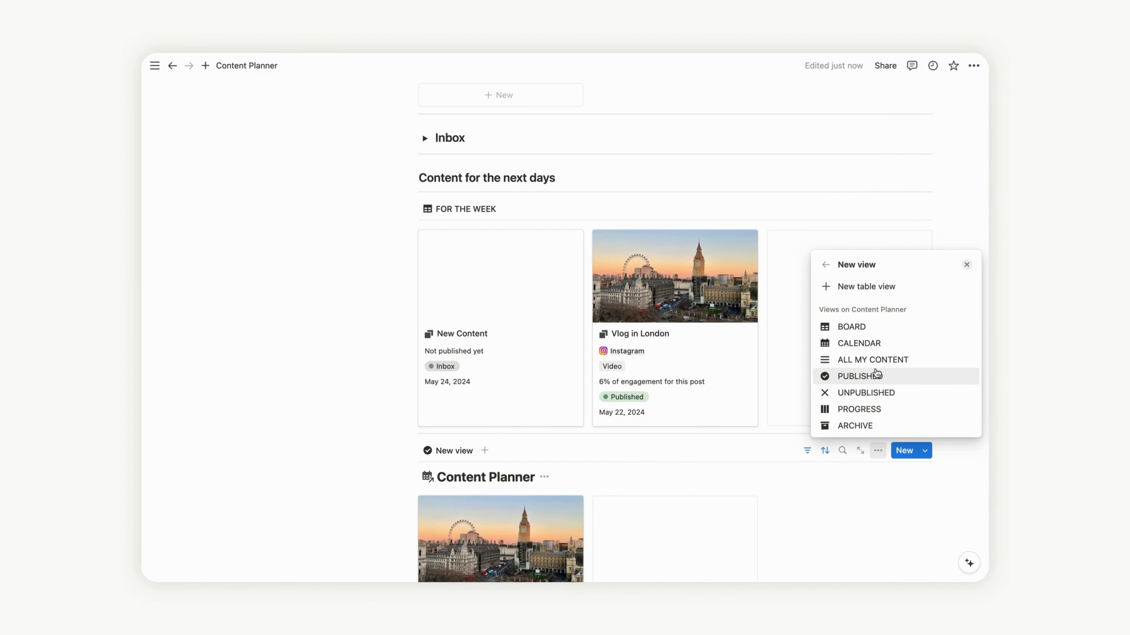
{"action": "left_click", "coordinate": [868, 345]}
{"action": "left_click", "coordinate": [869, 344]}
Step: Turn off the database title in the layout settings of the linked CALENDAR view
{"action": "left_click", "coordinate": [918, 273]}
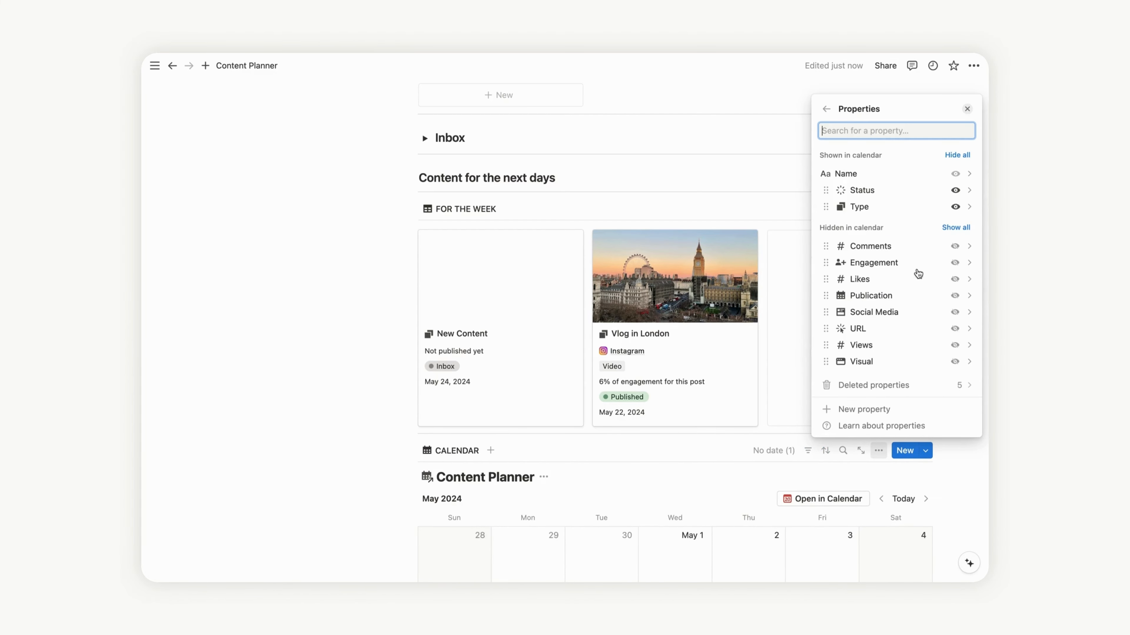
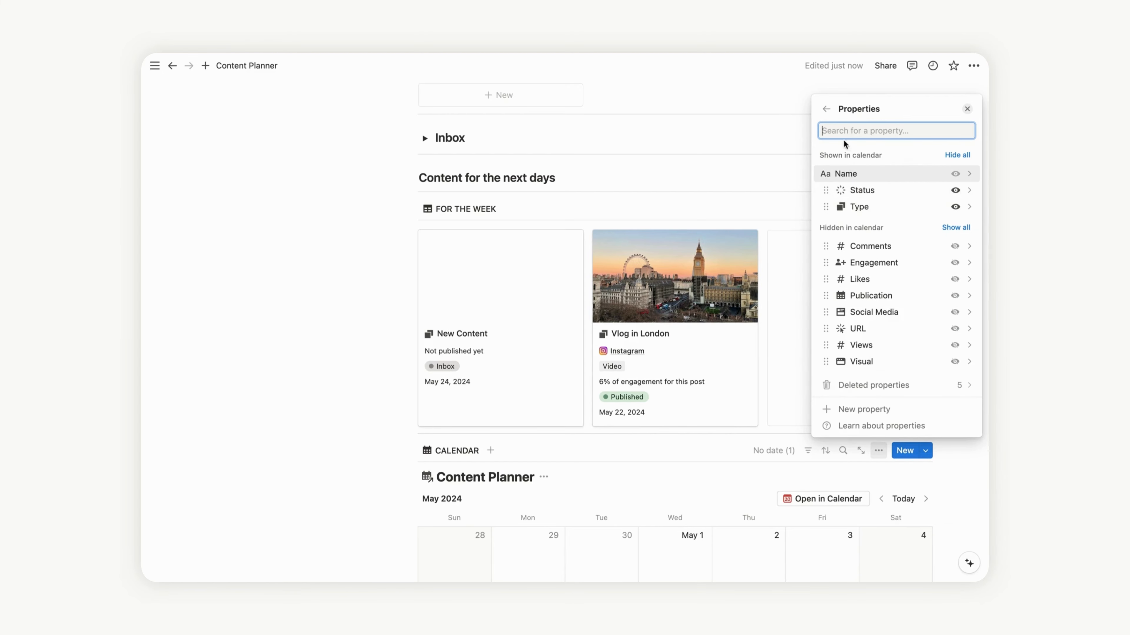
{"action": "left_click", "coordinate": [825, 111]}
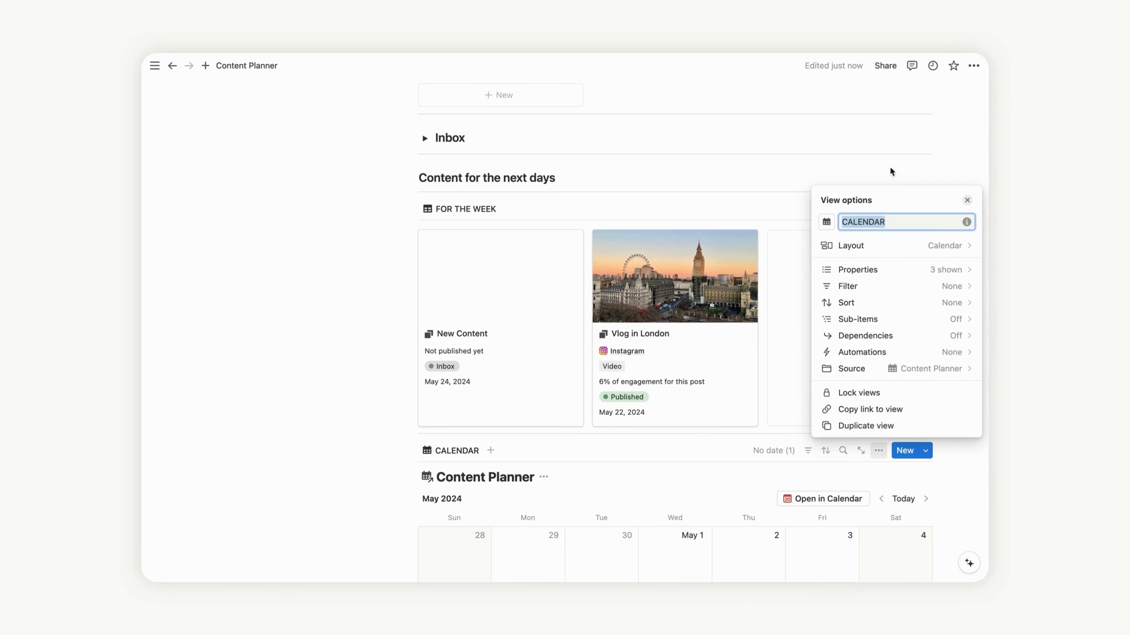
{"action": "left_click", "coordinate": [938, 247]}
{"action": "left_click", "coordinate": [963, 320]}
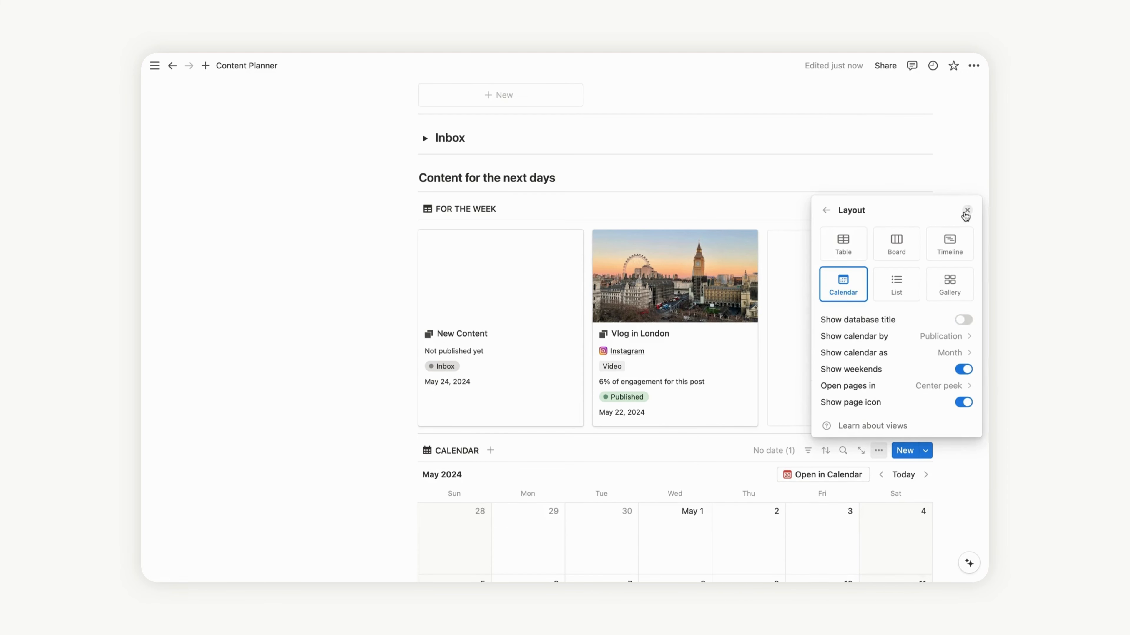
{"action": "left_click", "coordinate": [964, 186]}
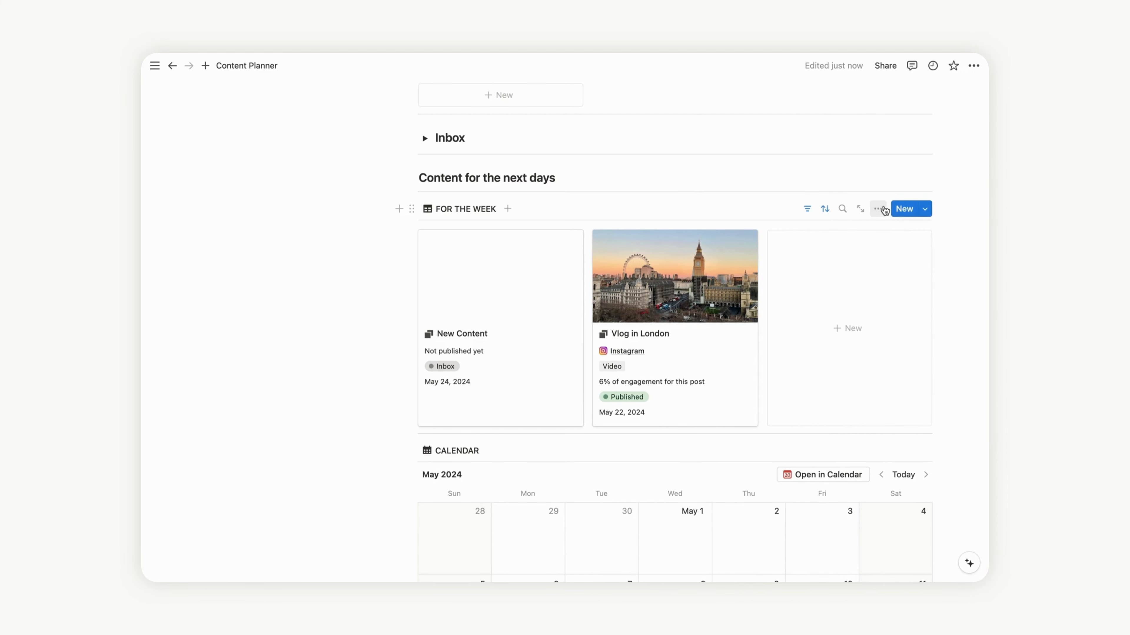
Step: Set the load limit of the FOR THE WEEK view to 10 pages
{"action": "left_click", "coordinate": [879, 208]}
{"action": "left_click", "coordinate": [944, 398]}
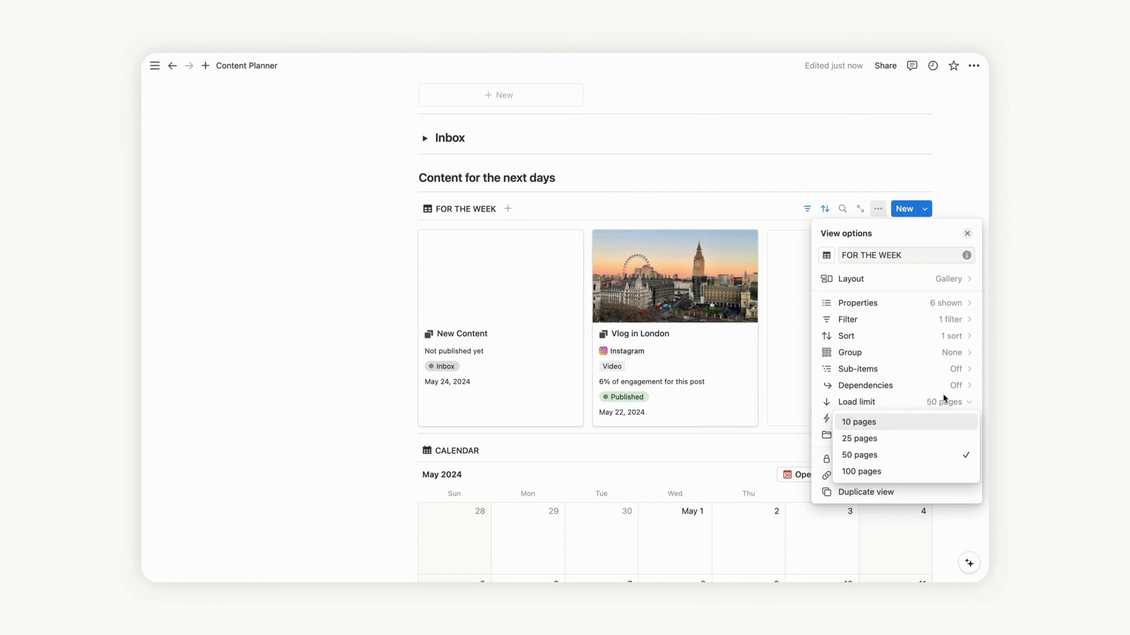
{"action": "left_click", "coordinate": [890, 423]}
{"action": "left_click", "coordinate": [968, 174]}
Step: Duplicate the "Content for the next days" heading and place the copy directly above the CALENDAR view
{"action": "scroll", "coordinate": [956, 216], "scroll_direction": "down", "scroll_amount": 3}
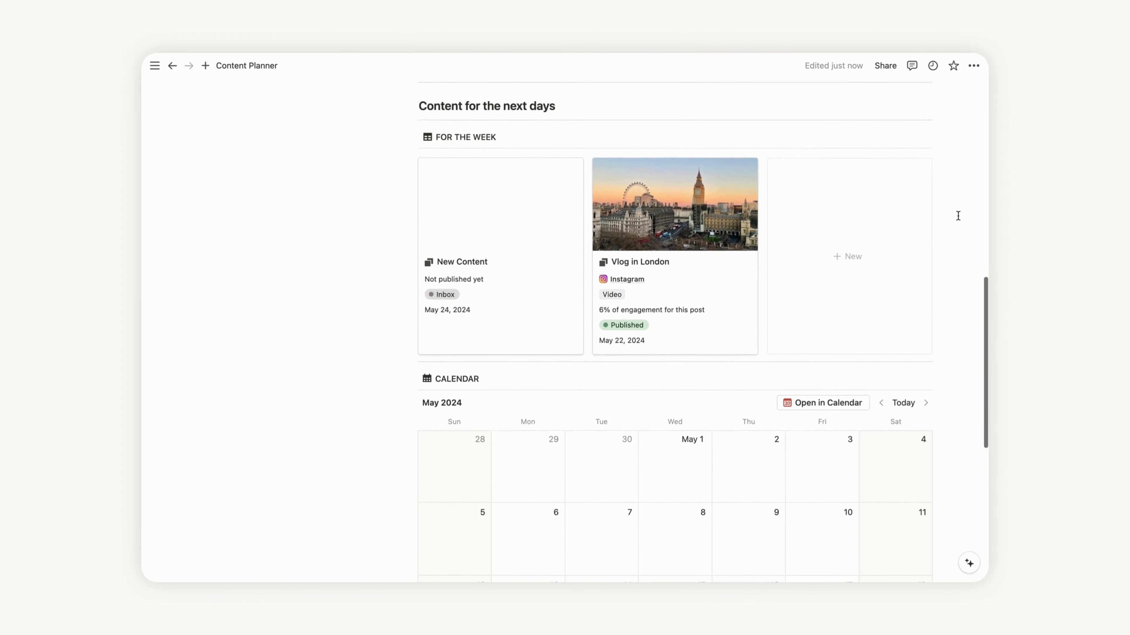
{"action": "scroll", "coordinate": [958, 216], "scroll_direction": "down", "scroll_amount": 1}
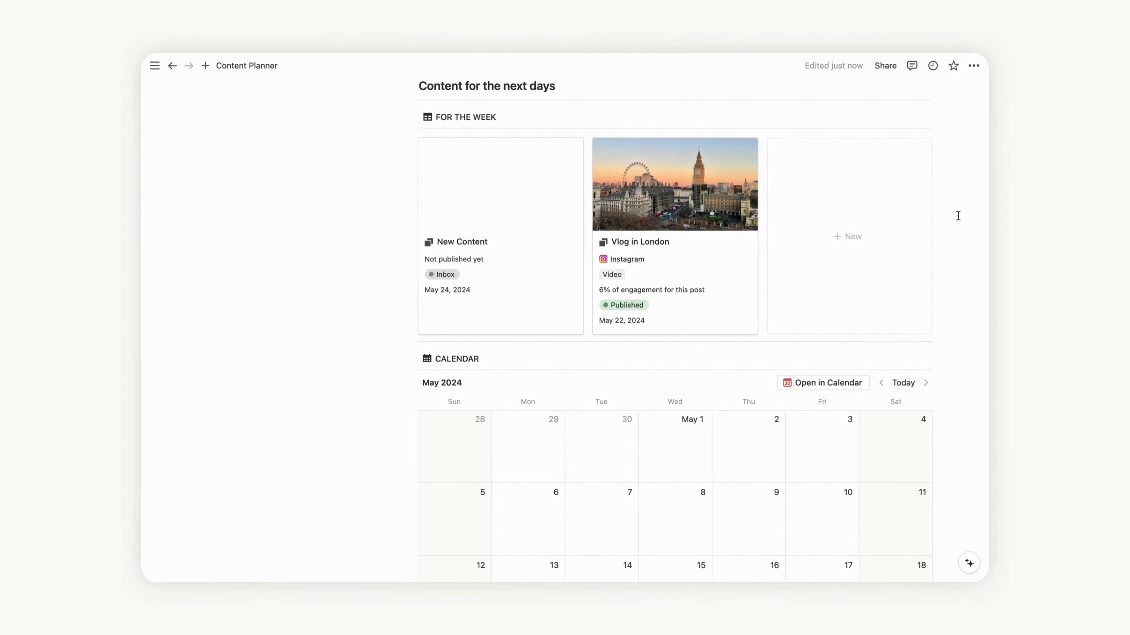
{"action": "scroll", "coordinate": [667, 161], "scroll_direction": "up", "scroll_amount": 2}
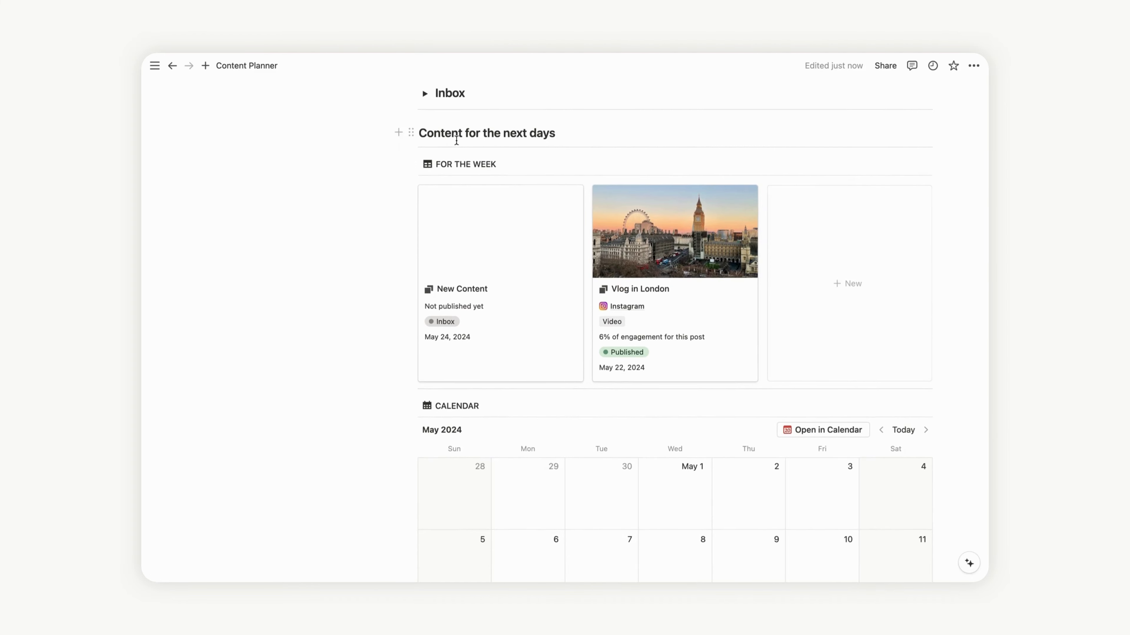
{"action": "left_click", "coordinate": [412, 133]}
{"action": "key", "text": "super+d"}
{"action": "left_click_drag", "start_coordinate": [413, 162], "coordinate": [443, 421]}
Step: Place a copy of the divider between the duplicated heading and the CALENDAR view, and rename that heading "Monthly Calendar"
{"action": "left_click", "coordinate": [448, 389]}
{"action": "key", "text": "super+d"}
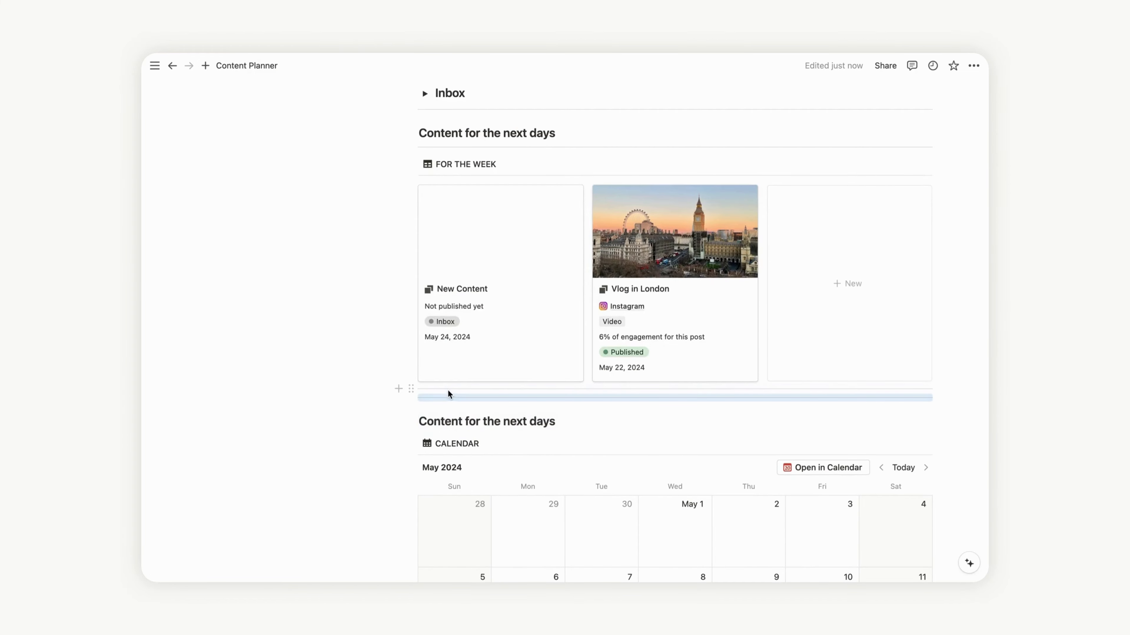
{"action": "key", "text": "BackSpace"}
{"action": "triple_click", "coordinate": [447, 412]}
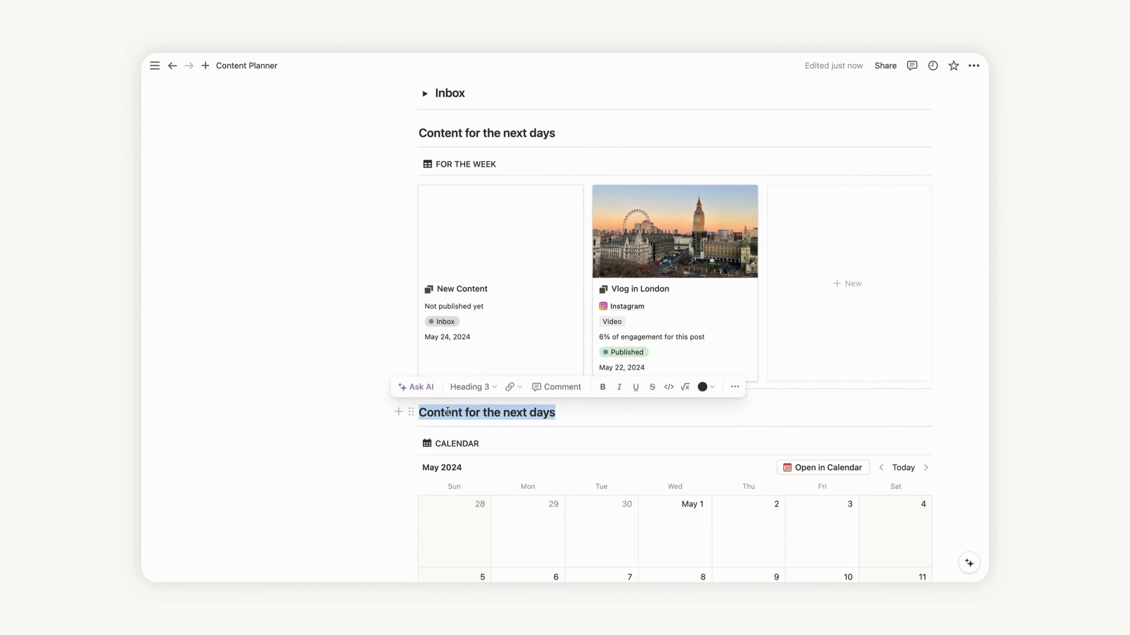
{"action": "type", "text": "Mi"}
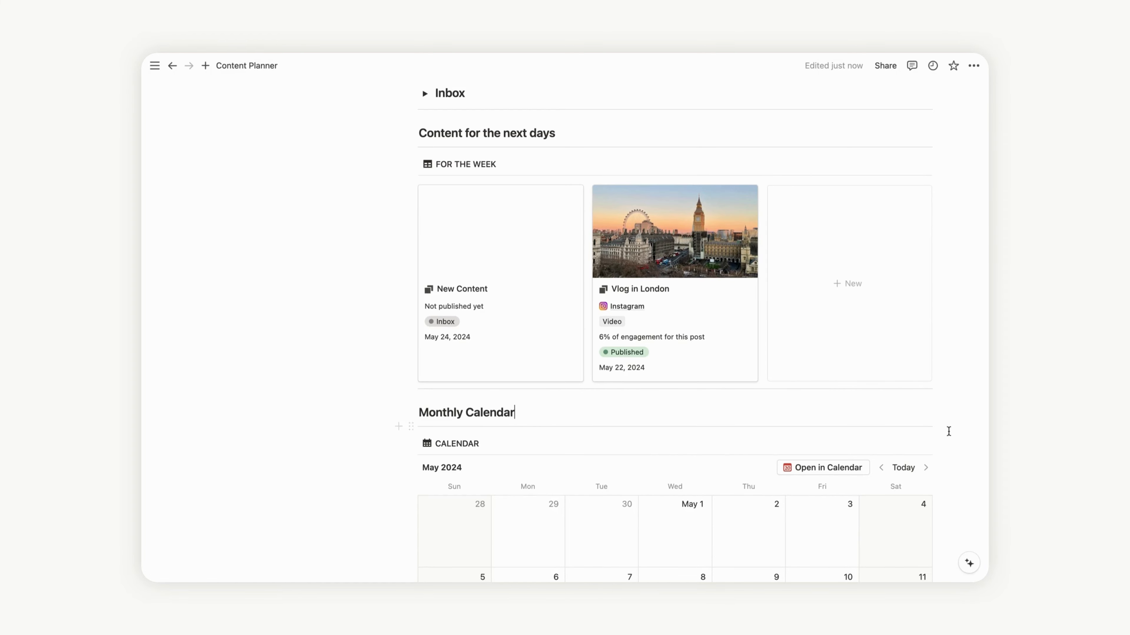
Step: Look over the dashboard sections down to the end of the monthly calendar, and expand the Inbox toggle to check its table
{"action": "scroll", "coordinate": [952, 439], "scroll_direction": "down", "scroll_amount": 10}
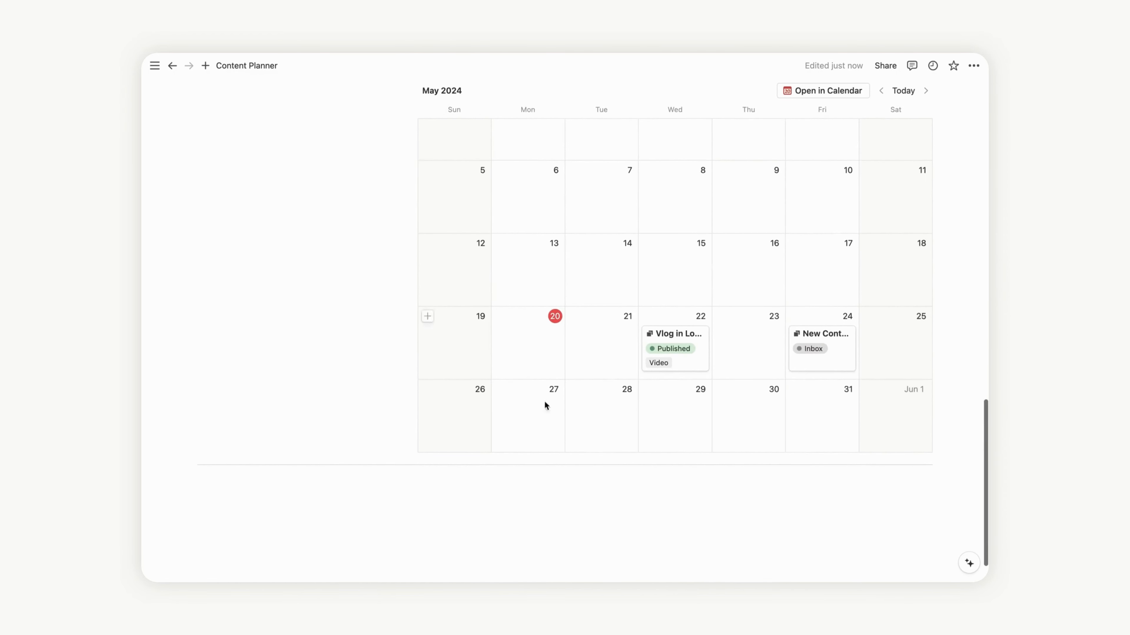
{"action": "scroll", "coordinate": [925, 390], "scroll_direction": "down", "scroll_amount": 2}
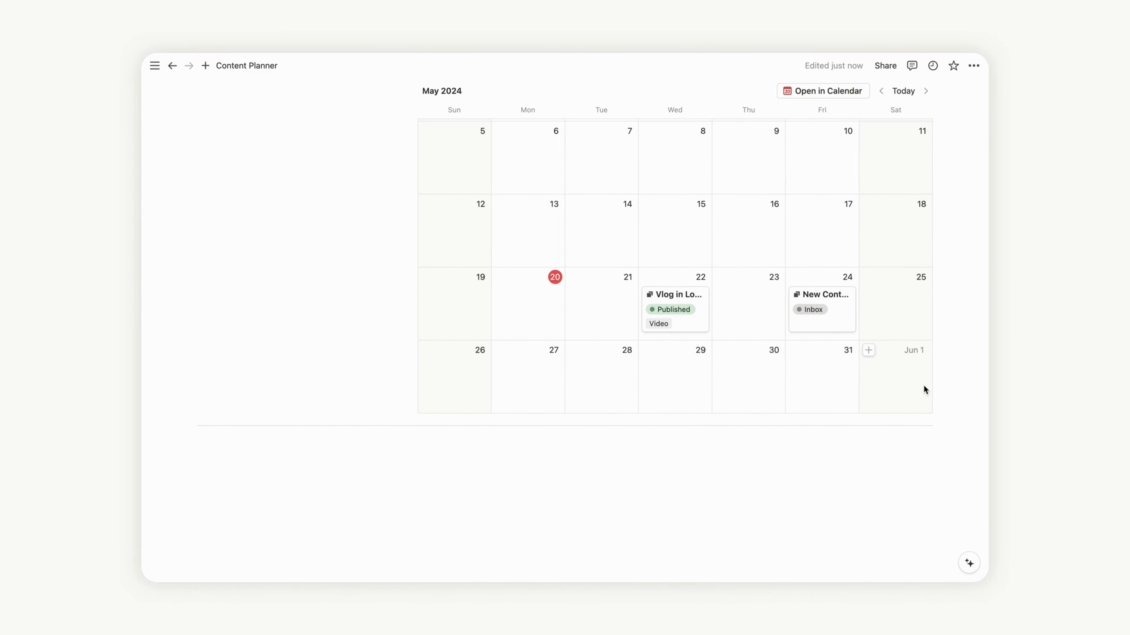
{"action": "scroll", "coordinate": [923, 390], "scroll_direction": "up", "scroll_amount": 4}
{"action": "scroll", "coordinate": [800, 427], "scroll_direction": "down", "scroll_amount": 3}
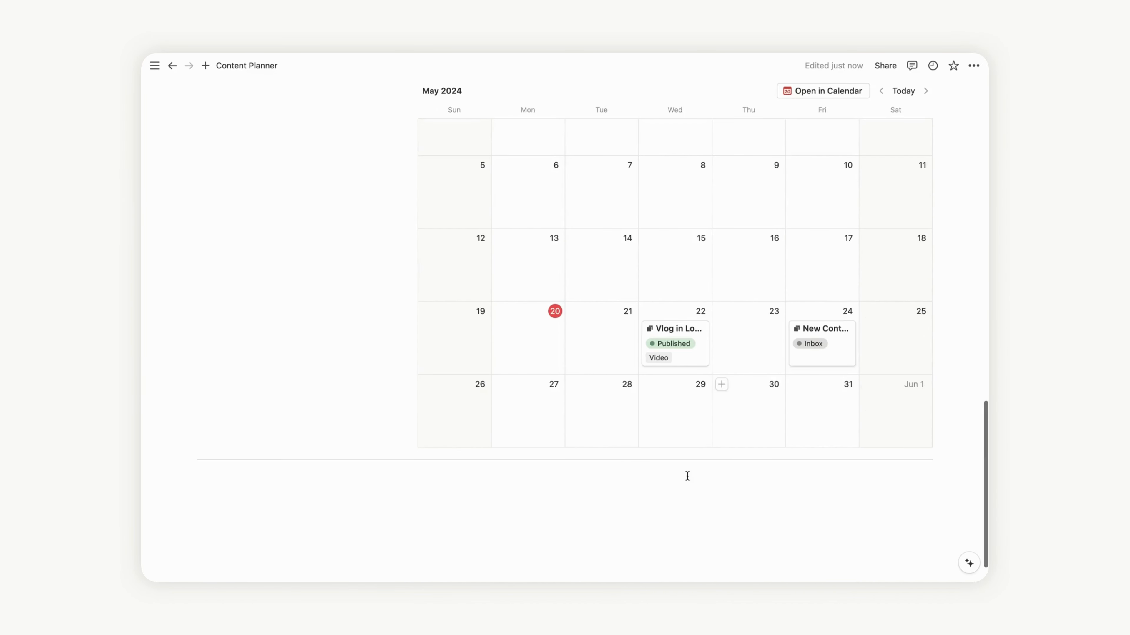
{"action": "left_click", "coordinate": [686, 460]}
{"action": "left_click_drag", "start_coordinate": [681, 464], "coordinate": [955, 458]}
{"action": "scroll", "coordinate": [955, 458], "scroll_direction": "up", "scroll_amount": 10}
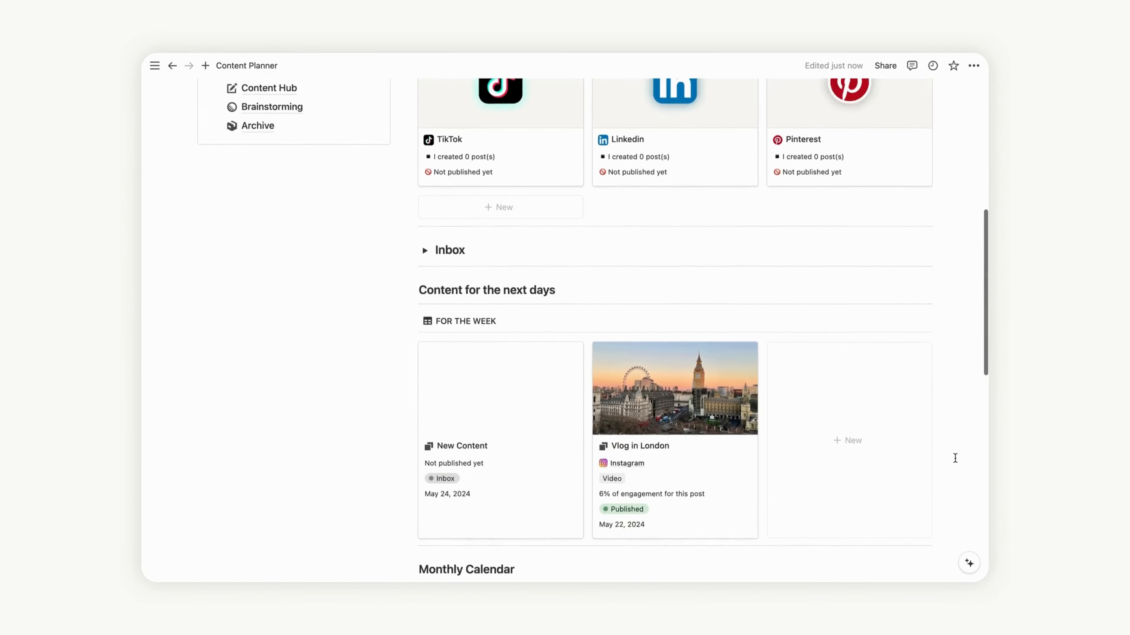
{"action": "scroll", "coordinate": [955, 458], "scroll_direction": "up", "scroll_amount": 4}
{"action": "scroll", "coordinate": [953, 458], "scroll_direction": "down", "scroll_amount": 2}
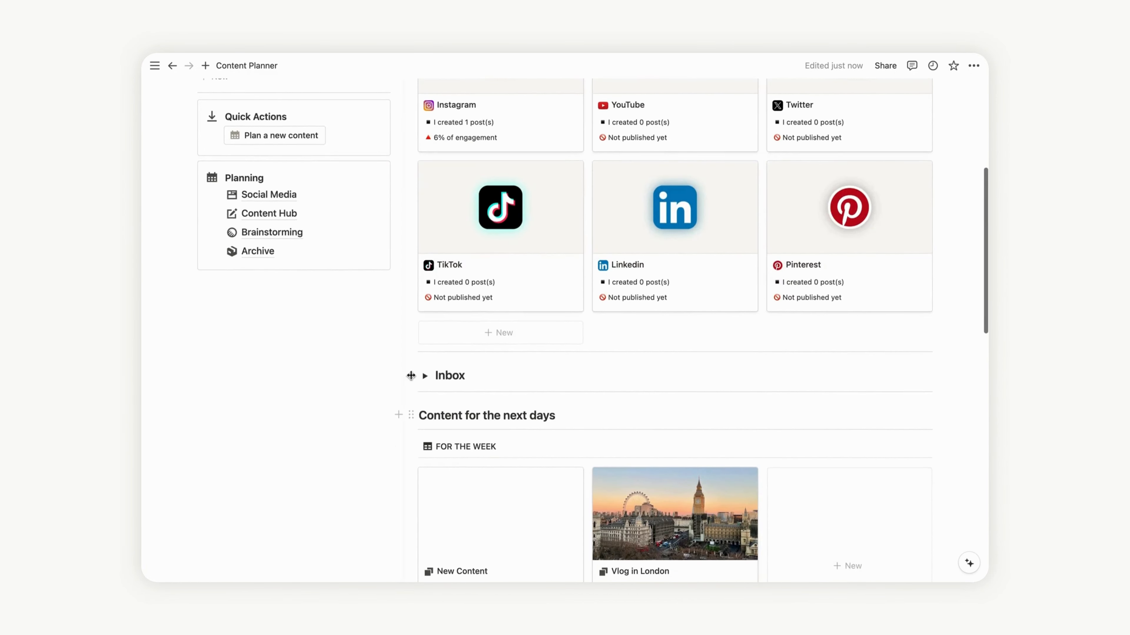
{"action": "left_click", "coordinate": [425, 376]}
{"action": "scroll", "coordinate": [966, 414], "scroll_direction": "down", "scroll_amount": 8}
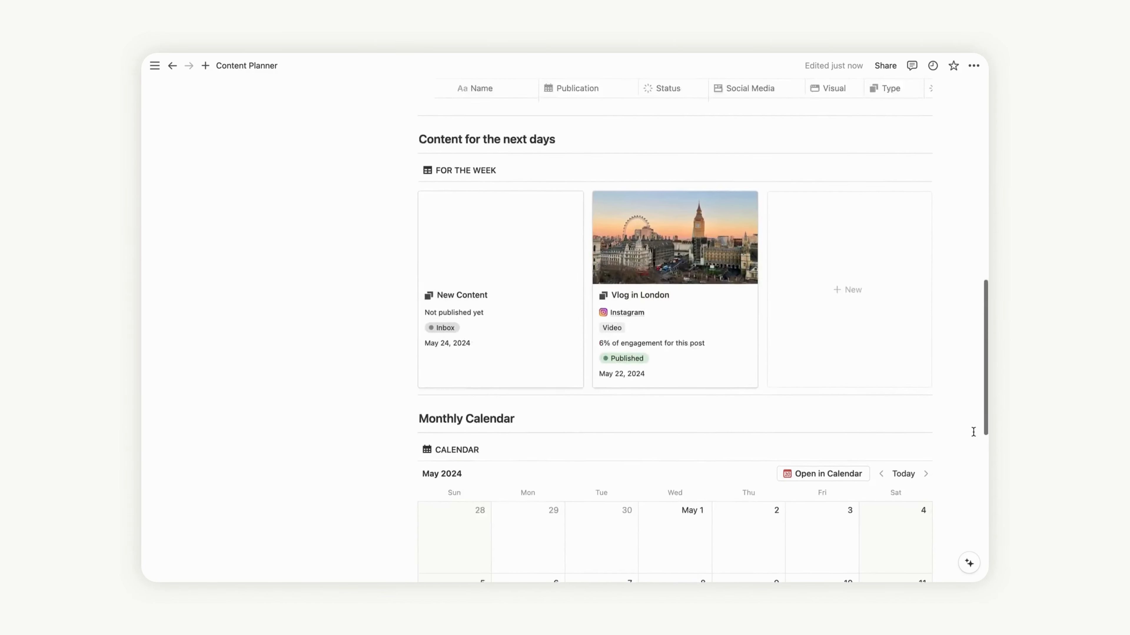
Step: Delete the two dividers directly above the To-do list and the SOCIAL MEDIAS gallery
{"action": "scroll", "coordinate": [973, 431], "scroll_direction": "up", "scroll_amount": 15}
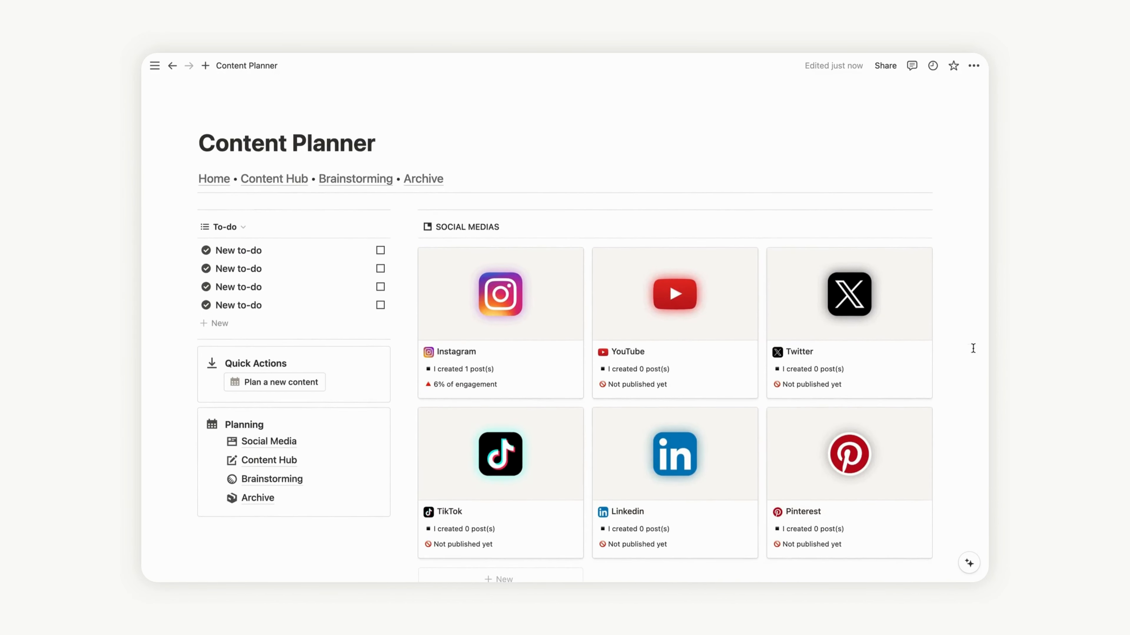
{"action": "left_click_drag", "start_coordinate": [954, 210], "coordinate": [357, 200]}
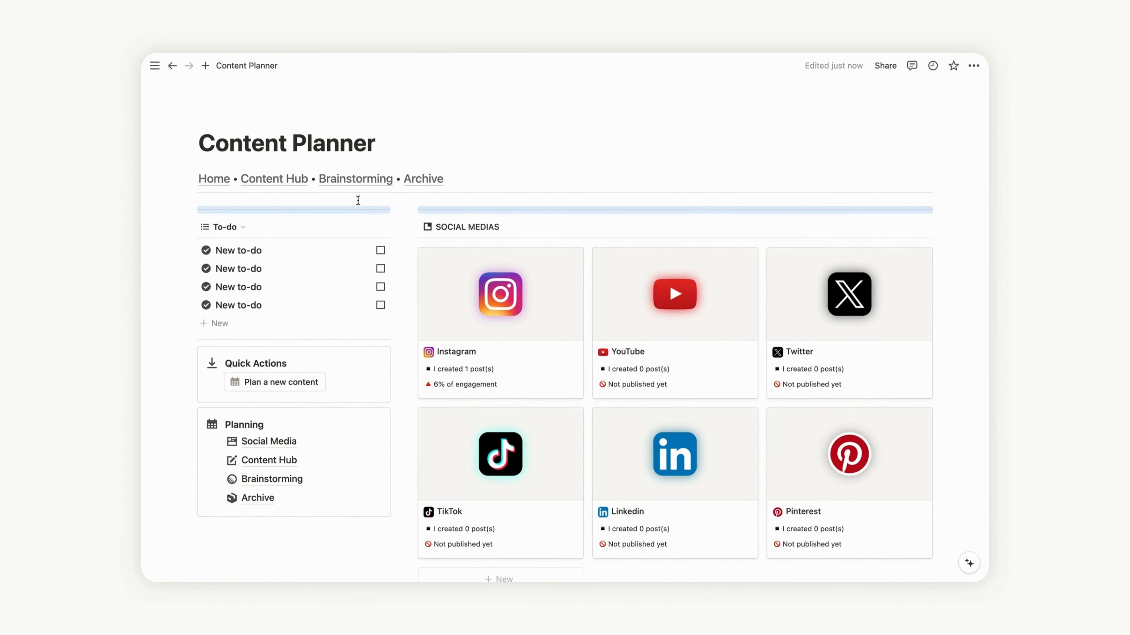
{"action": "key", "text": "BackSpace"}
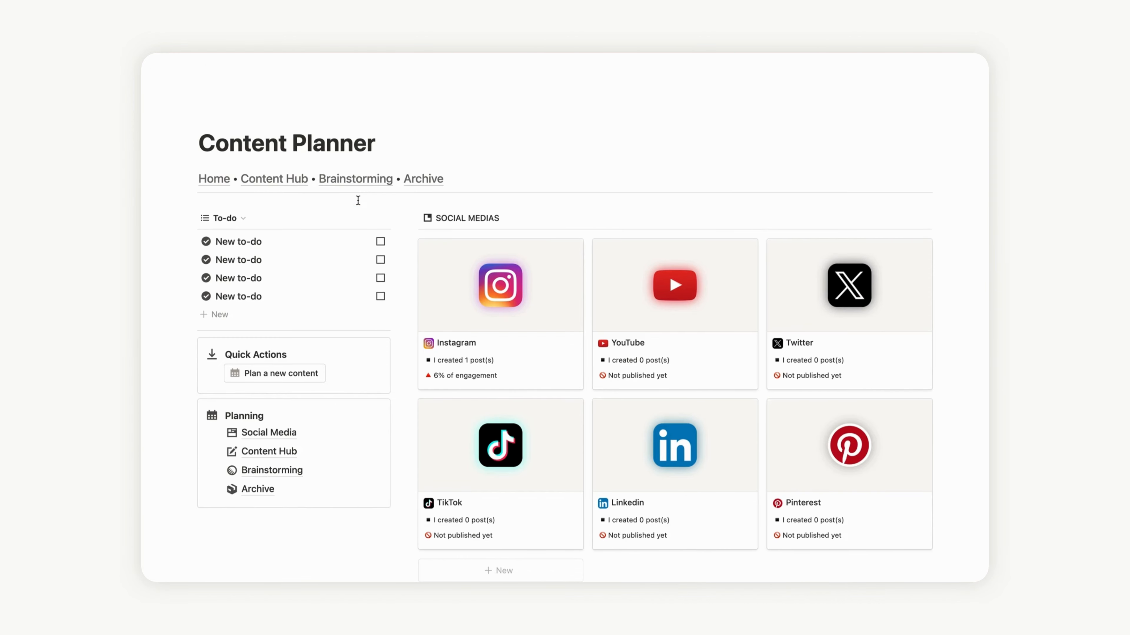
Step: Open the Social Media database, switch to its SOCIAL MEDIAS view and create a new page template
{"action": "mouse_move", "coordinate": [283, 438]}
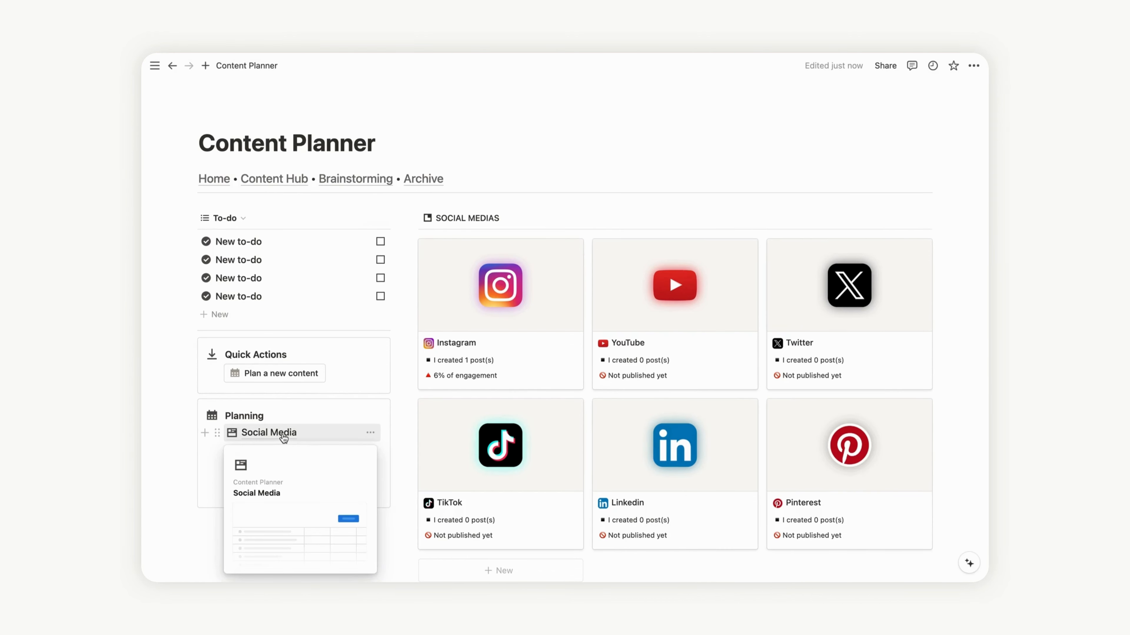
{"action": "left_click", "coordinate": [283, 438]}
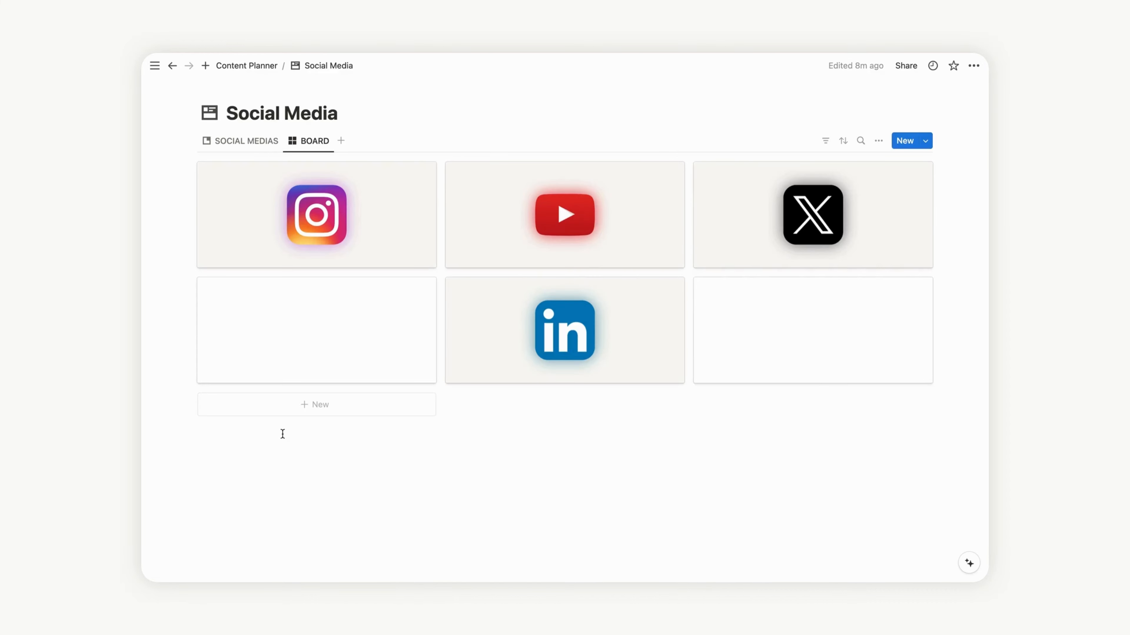
{"action": "left_click", "coordinate": [260, 149]}
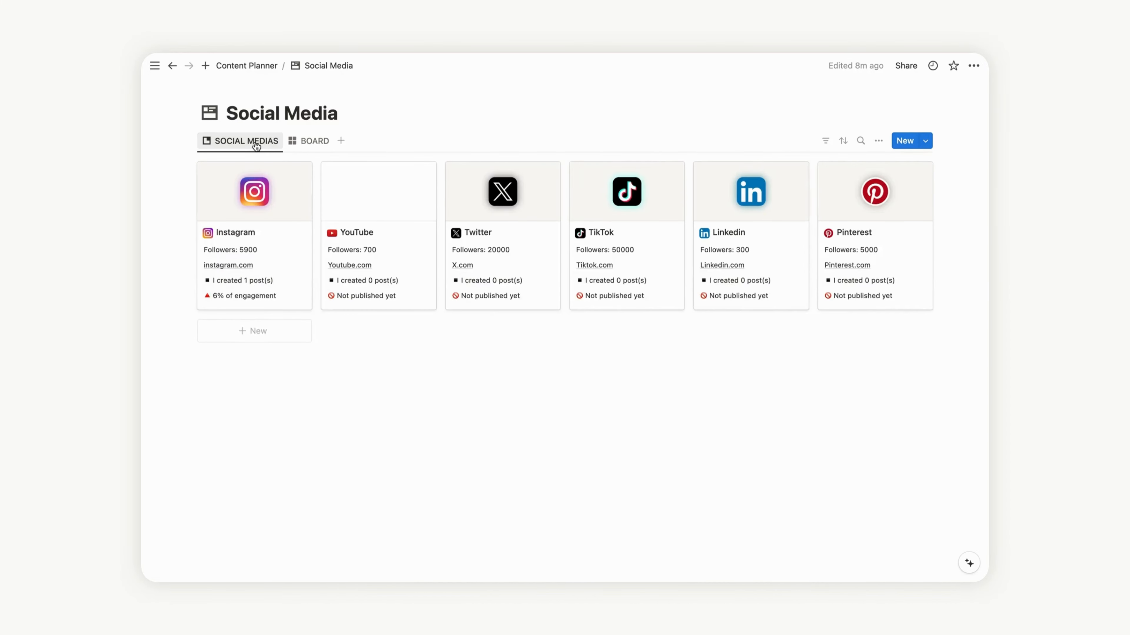
{"action": "left_click", "coordinate": [929, 146]}
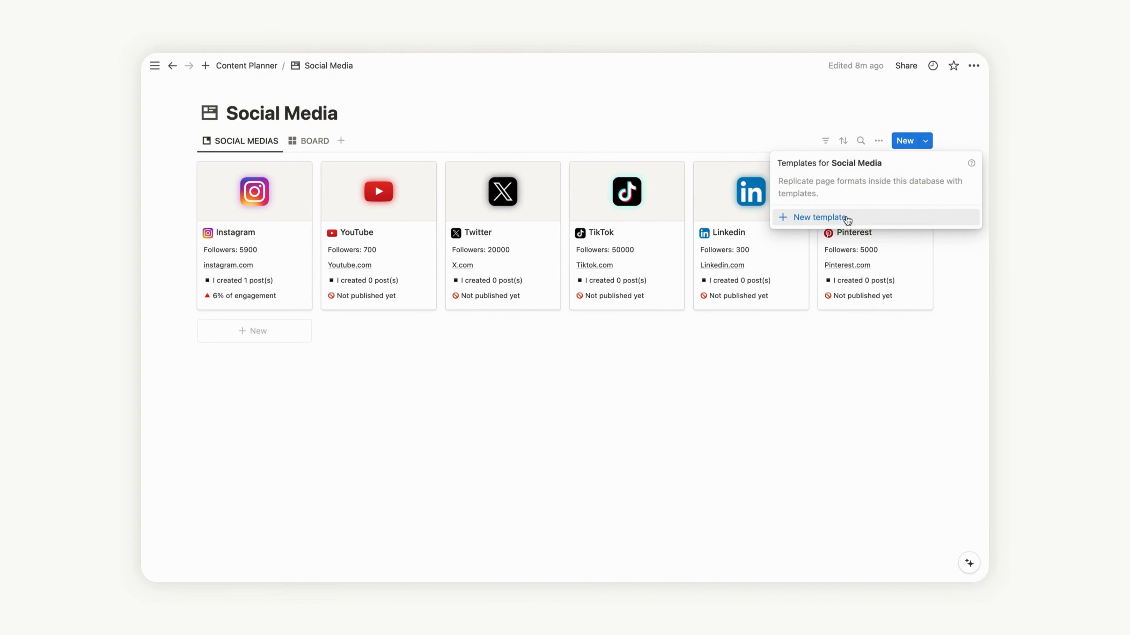
{"action": "left_click", "coordinate": [819, 217]}
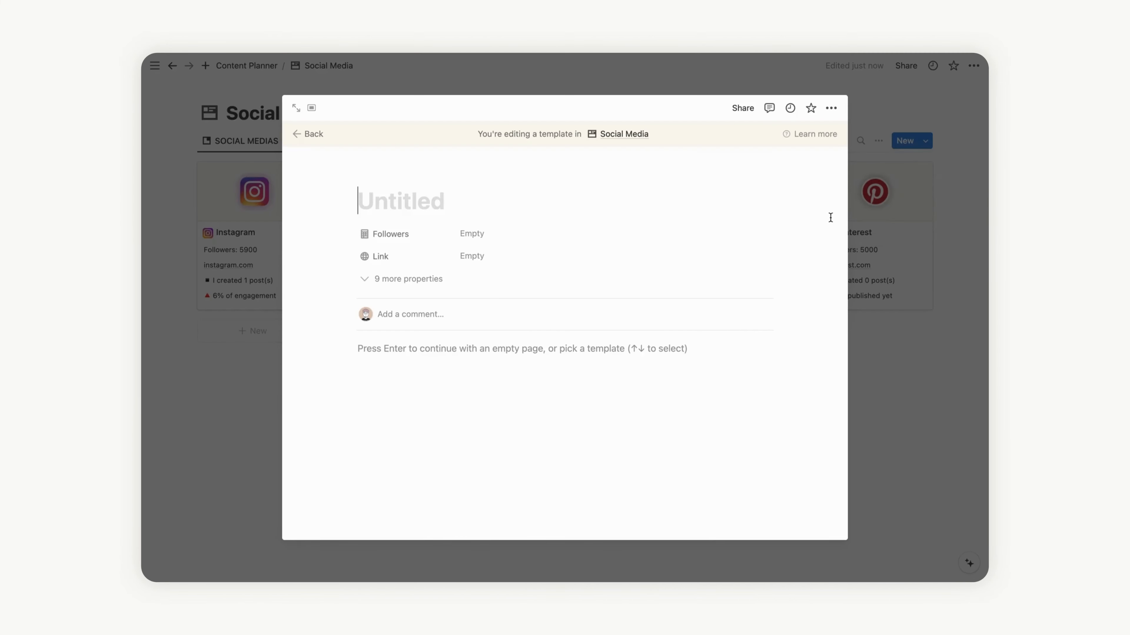
Step: Set the new template page to full width and title it "New Platform"
{"action": "left_click", "coordinate": [830, 107]}
{"action": "left_click", "coordinate": [883, 193]}
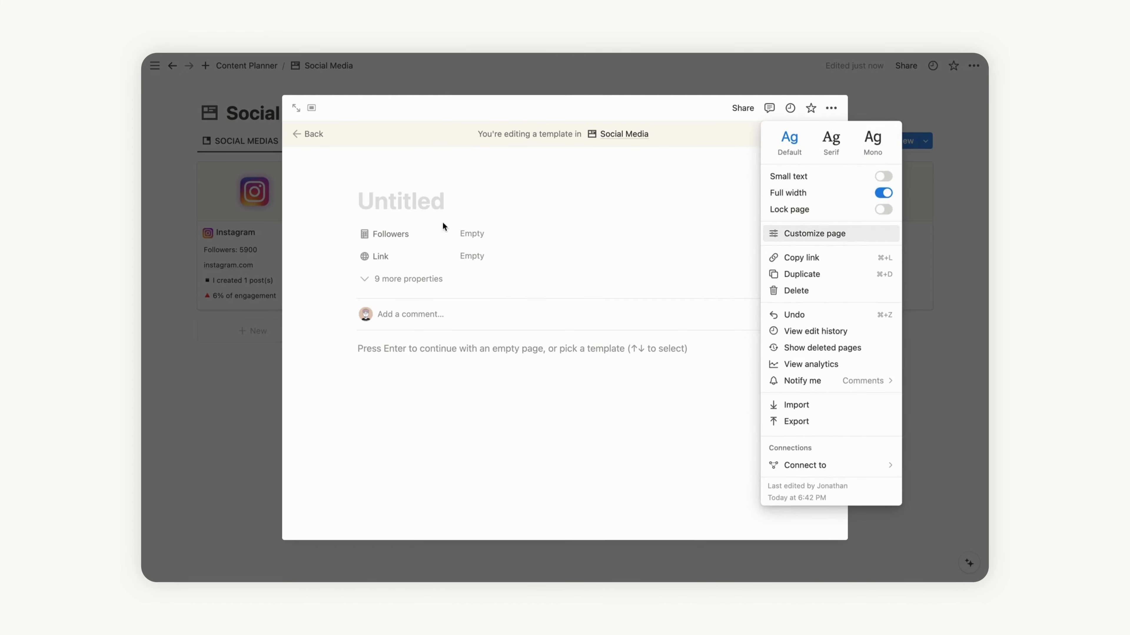
{"action": "left_click", "coordinate": [413, 201]}
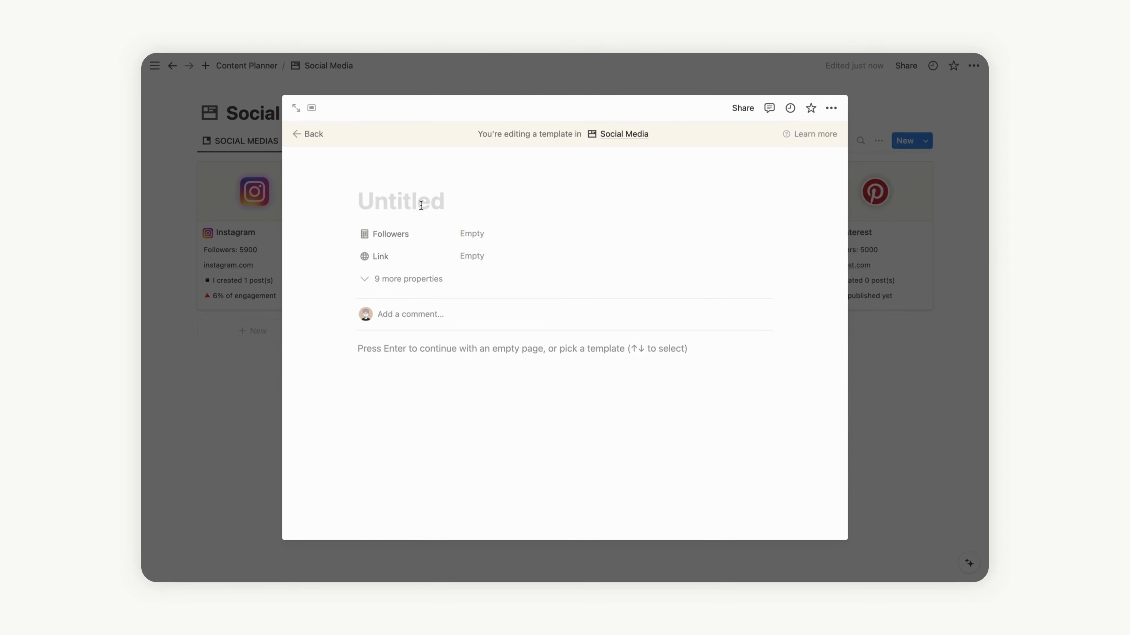
{"action": "type", "text": "nr"}
{"action": "key", "text": "BackSpace"}
{"action": "type", "text": "N"}
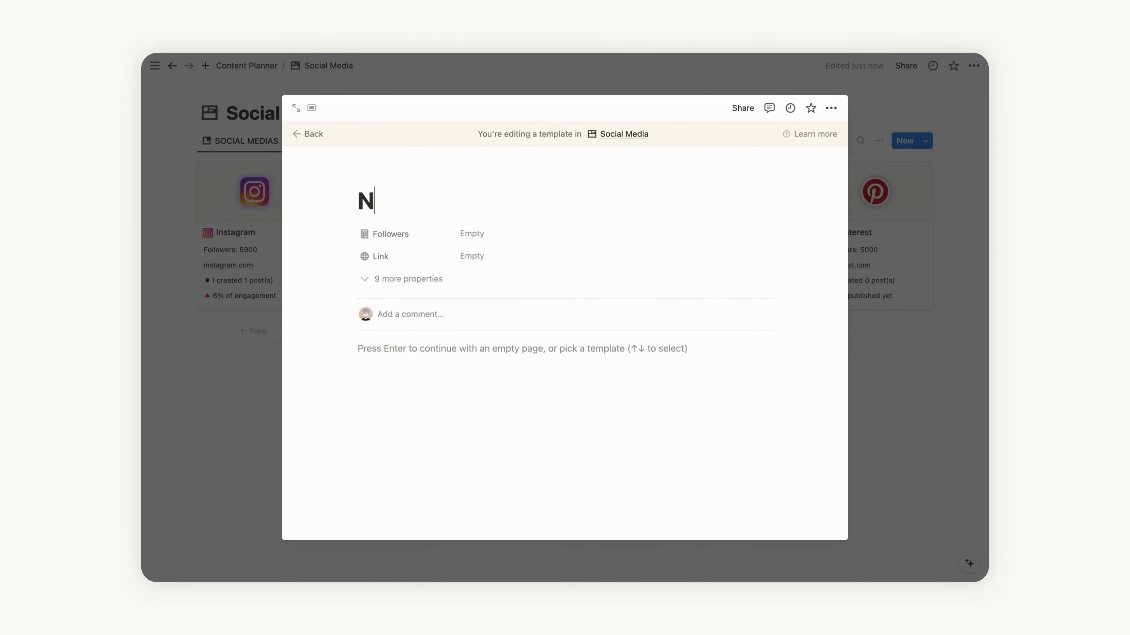
{"action": "type", "text": "ew Plat"}
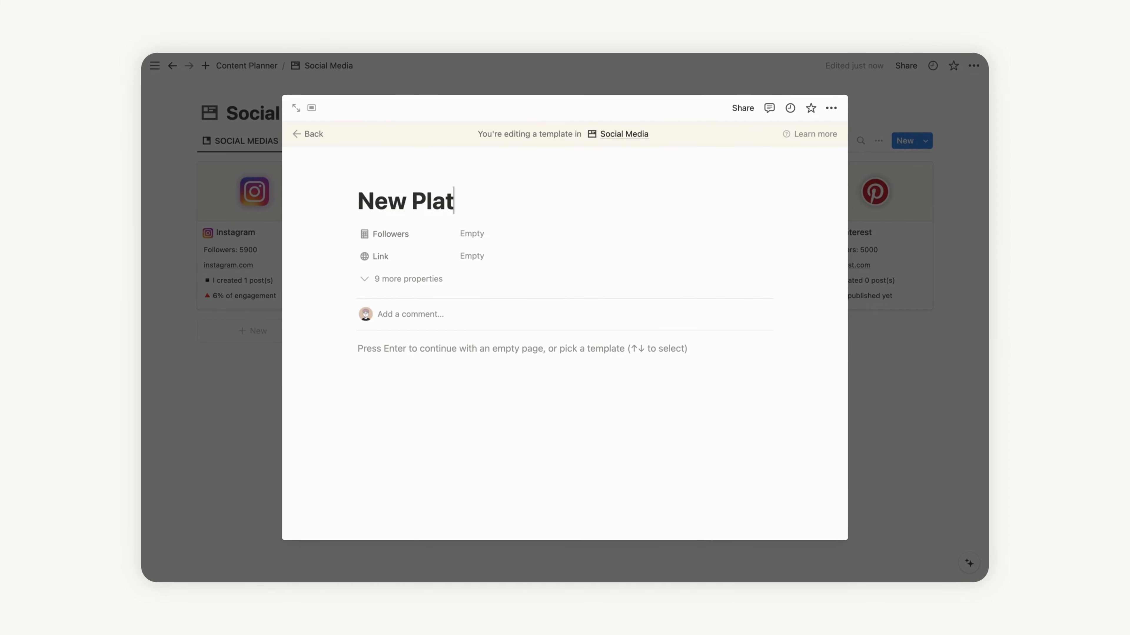
{"action": "type", "text": "form"}
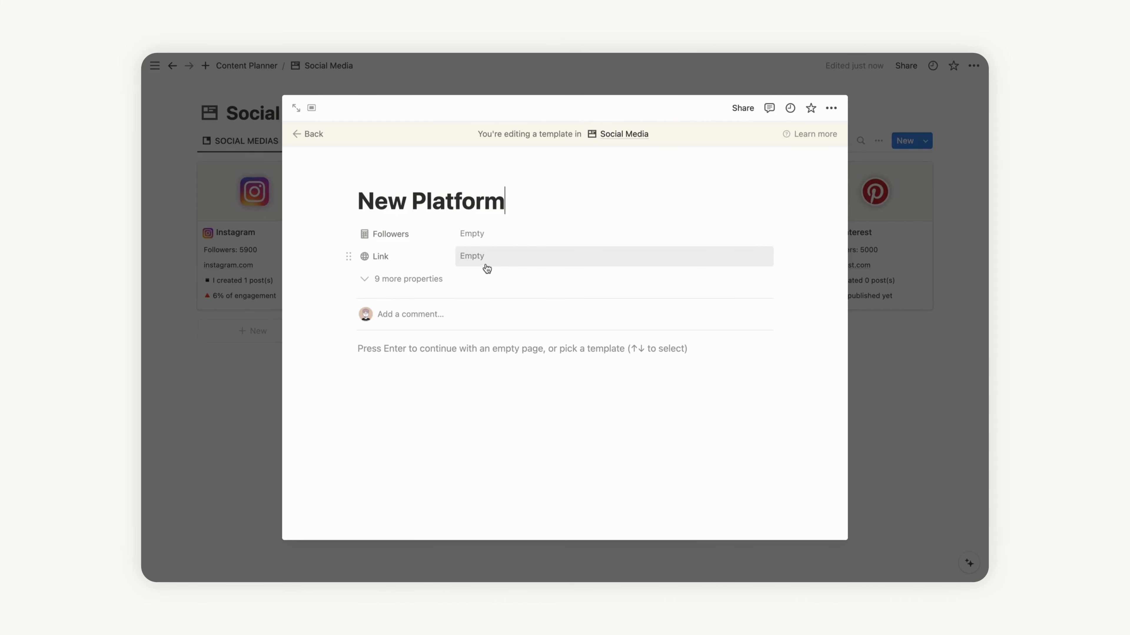
Step: Go from the template to the Content Planner page and copy its "Home • Content Hub • Brainstorming • Archive" navigation line
{"action": "left_click", "coordinate": [310, 110]}
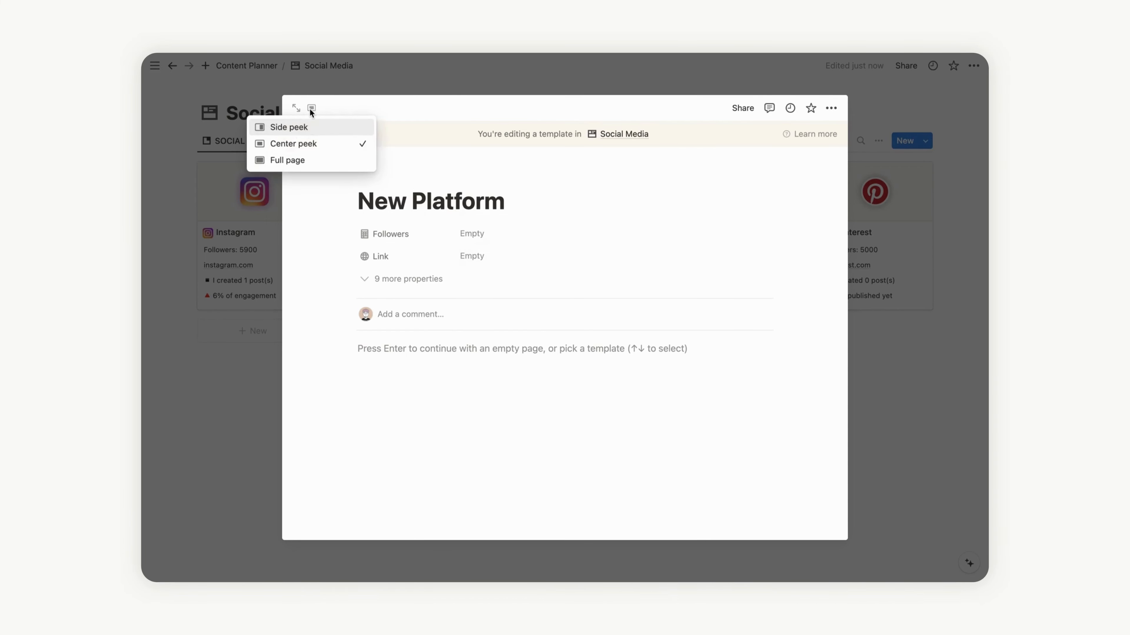
{"action": "left_click", "coordinate": [306, 159]}
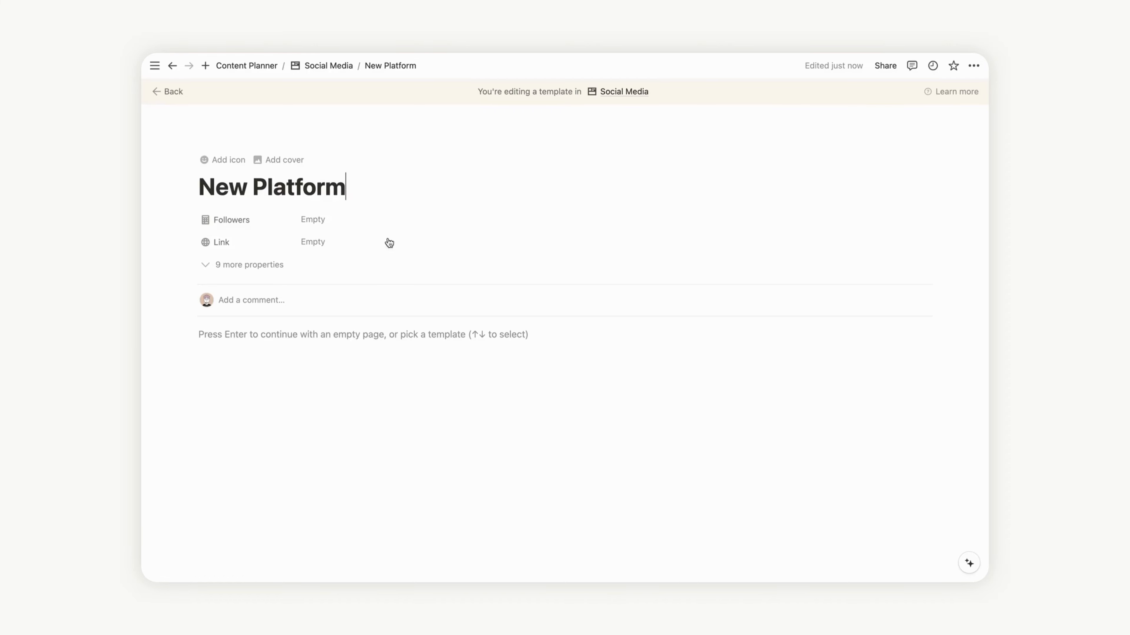
{"action": "left_click", "coordinate": [261, 65]}
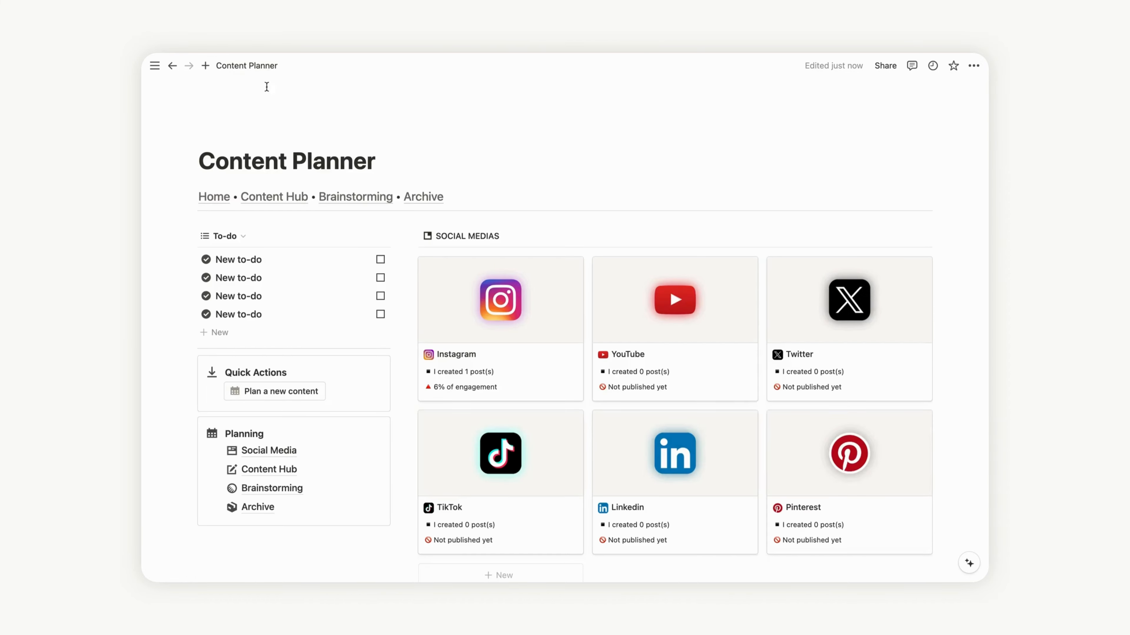
{"action": "left_click", "coordinate": [190, 194]}
{"action": "key", "text": "Escape"}
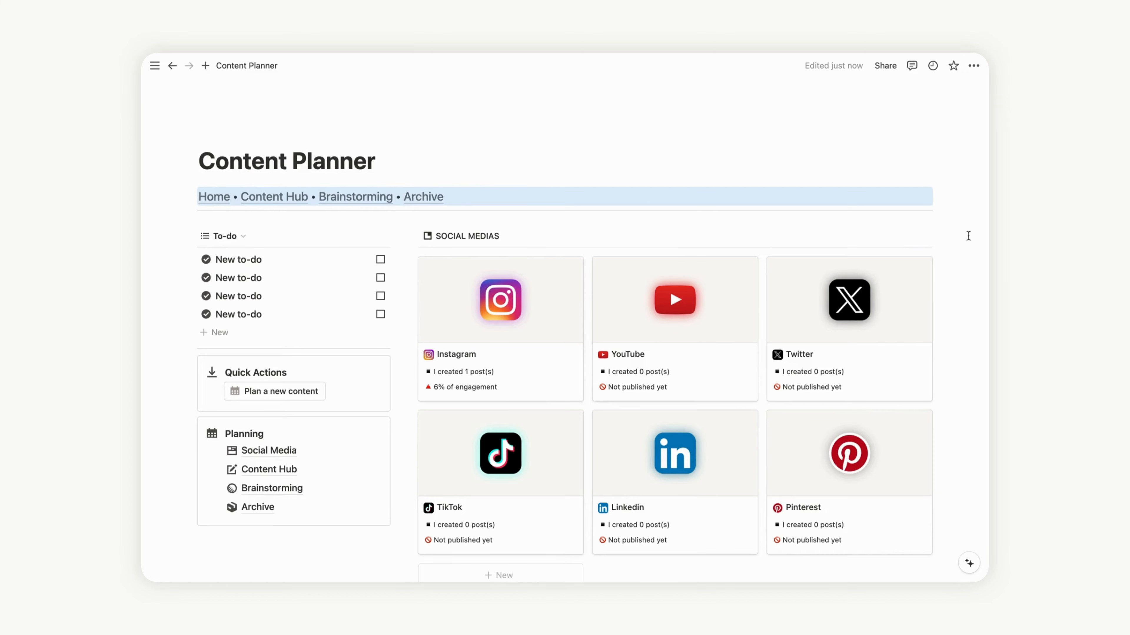
Step: Reopen the New Platform template of the SOCIAL MEDIAS gallery for editing and show it as a full page
{"action": "left_click", "coordinate": [925, 236]}
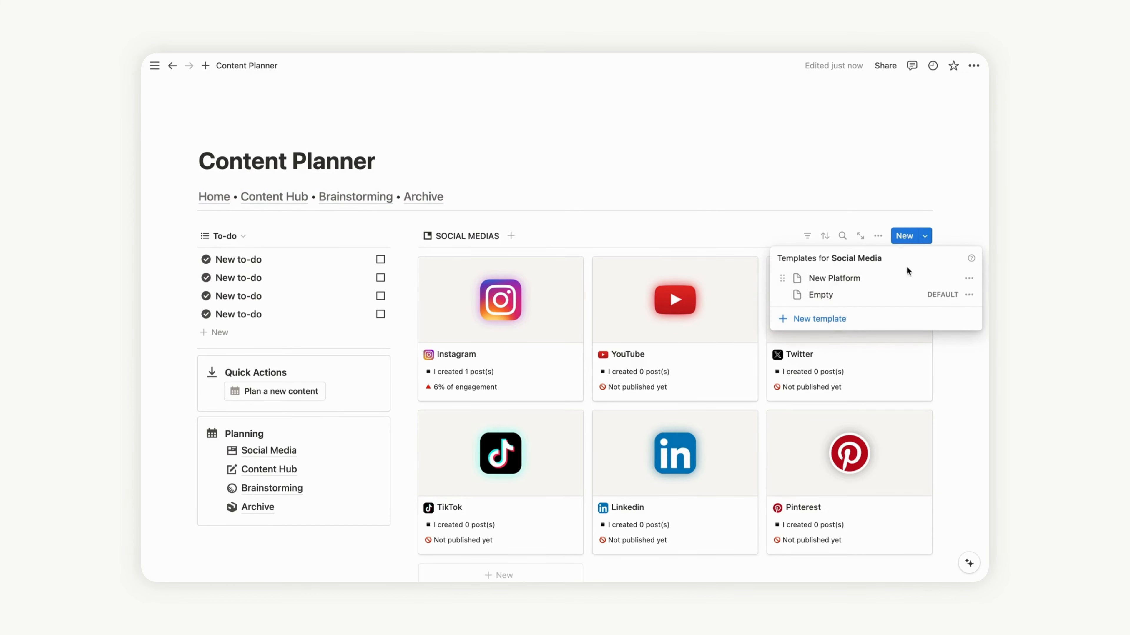
{"action": "left_click", "coordinate": [969, 278]}
{"action": "left_click", "coordinate": [873, 278]}
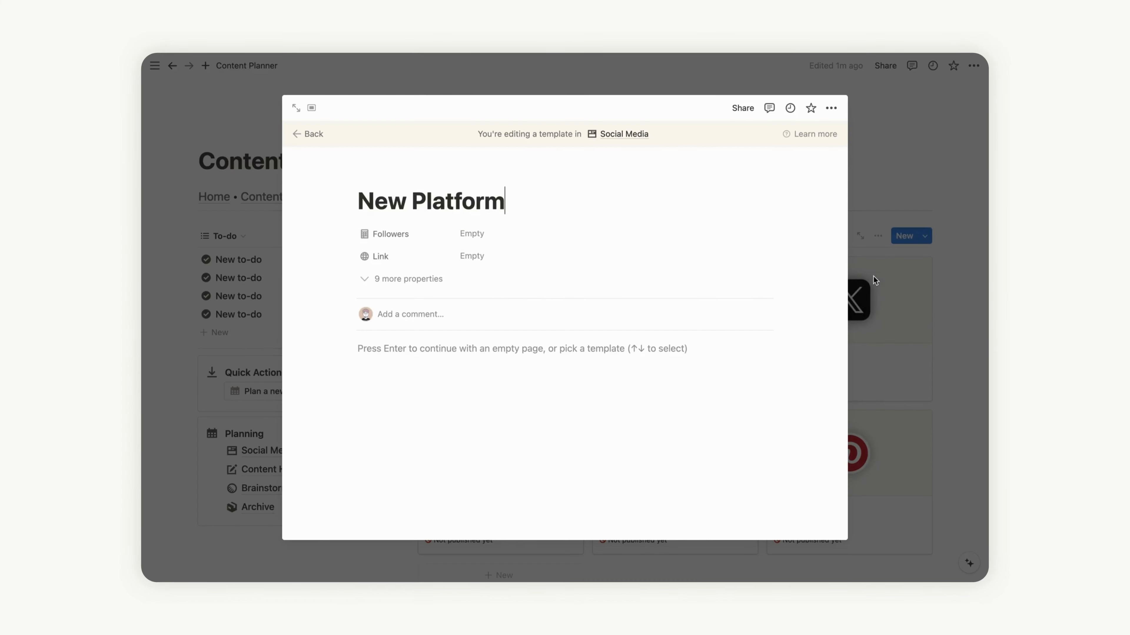
{"action": "left_click", "coordinate": [311, 107]}
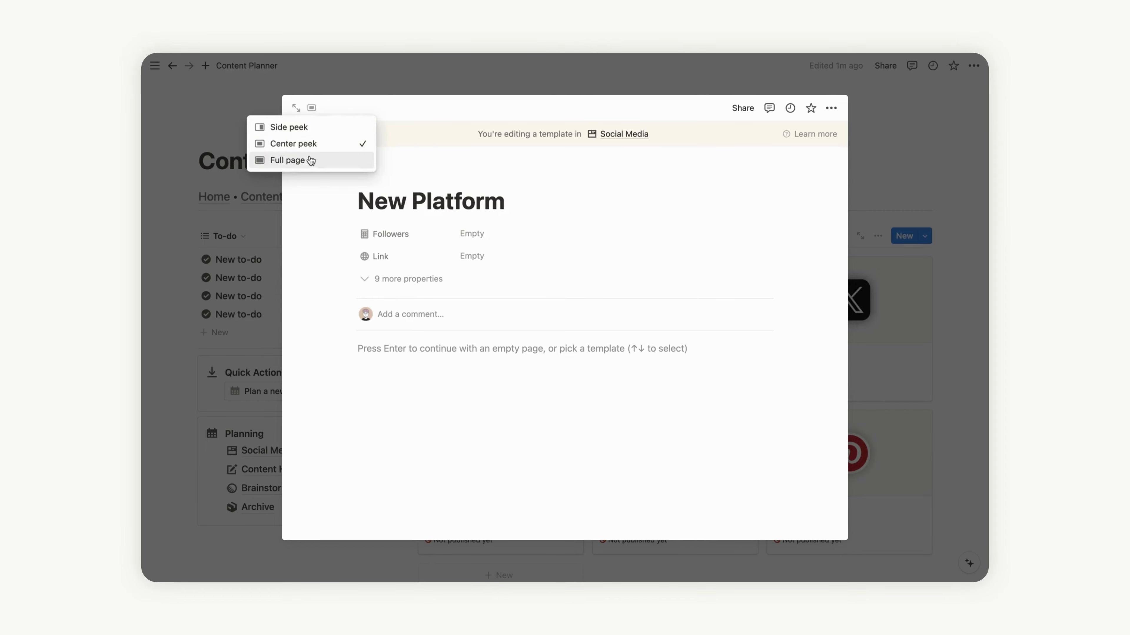
{"action": "left_click", "coordinate": [270, 160]}
Step: Paste the copied navigation line into the template body and add a divider below it
{"action": "left_click", "coordinate": [252, 335]}
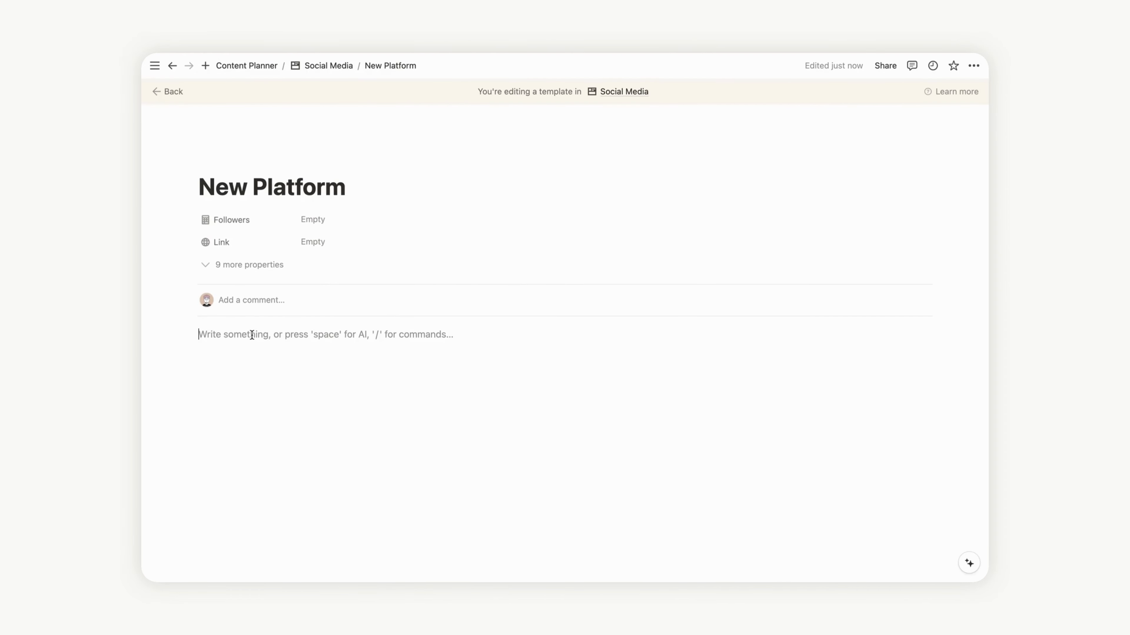
{"action": "type", "text": "Home • Content Hub • Brainstorming • Archive"}
{"action": "left_click", "coordinate": [456, 348]}
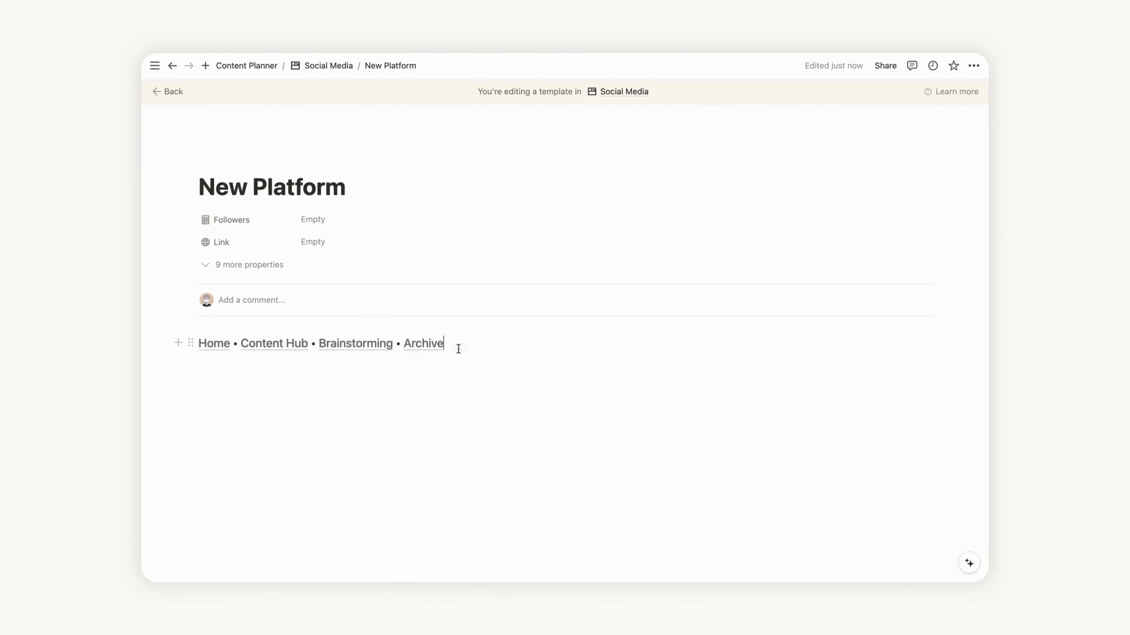
{"action": "key", "text": "Return"}
{"action": "type", "text": "/di"}
{"action": "key", "text": "Return"}
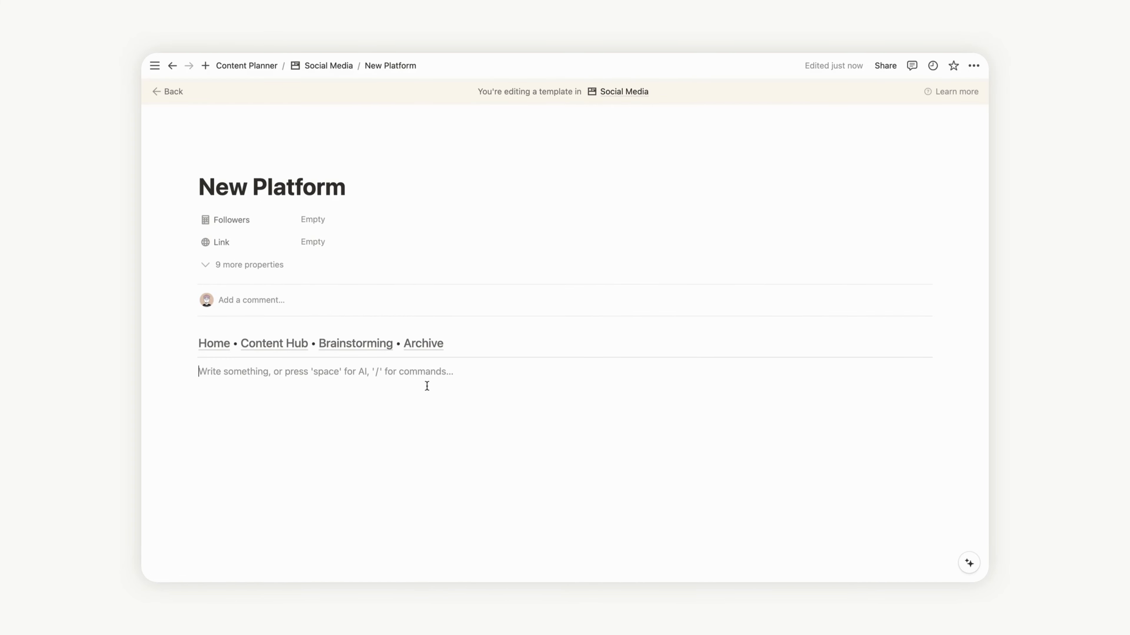
Step: Insert a linked view of the Content Planner database below the divider, based on its BOARD view, and rename it "CONTENTS"
{"action": "type", "text": "/"}
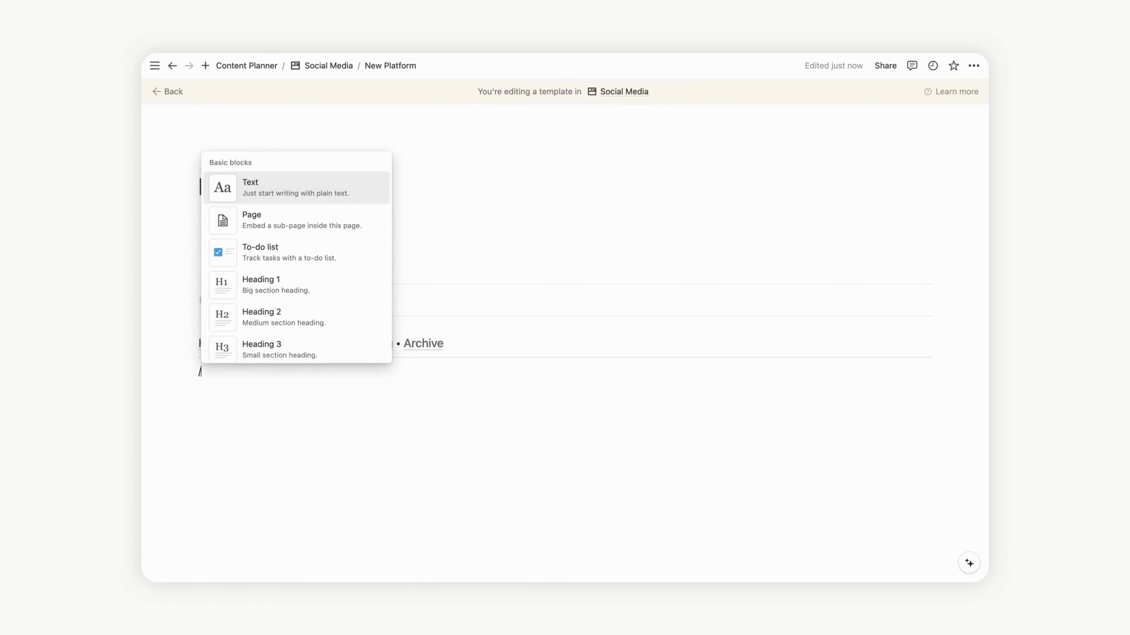
{"action": "type", "text": "cre"}
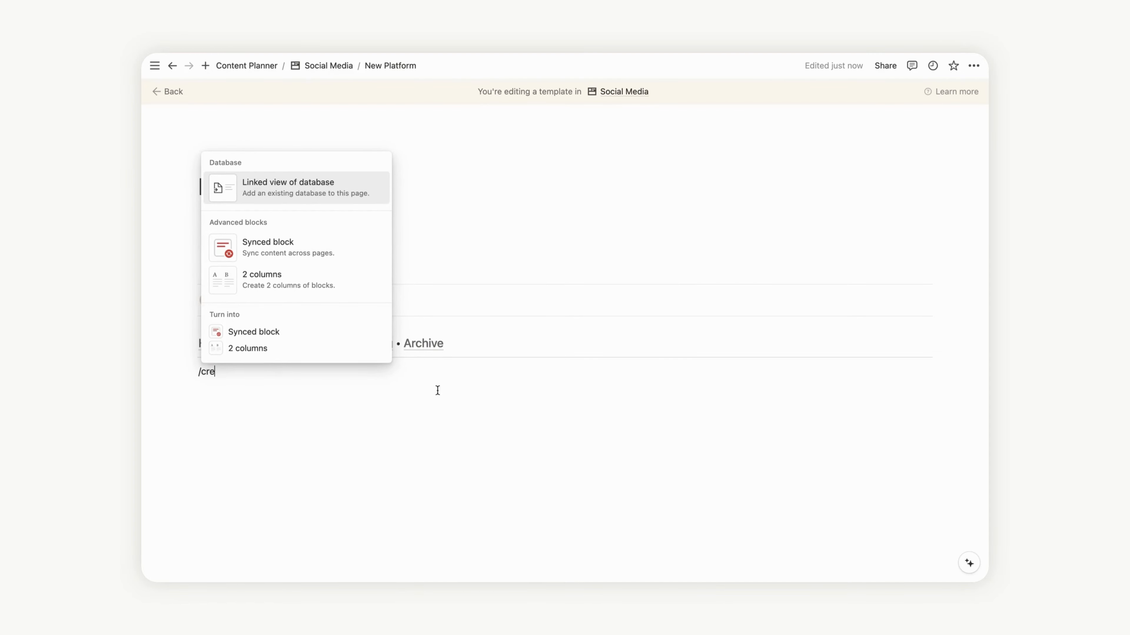
{"action": "left_click", "coordinate": [300, 192]}
{"action": "left_click", "coordinate": [879, 251]}
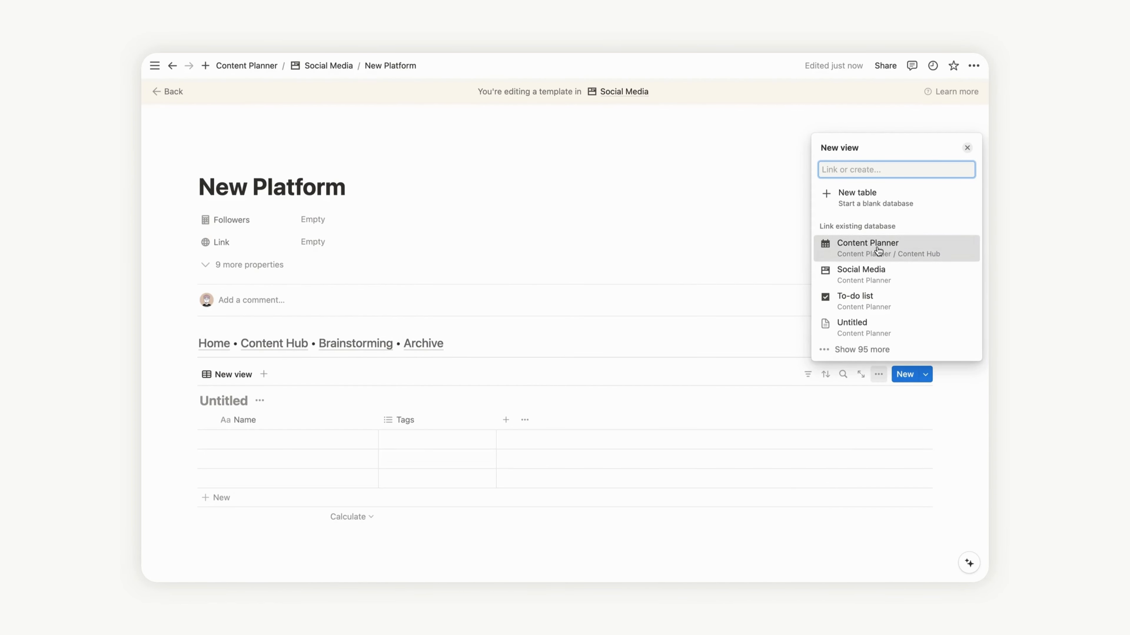
{"action": "left_click", "coordinate": [852, 250]}
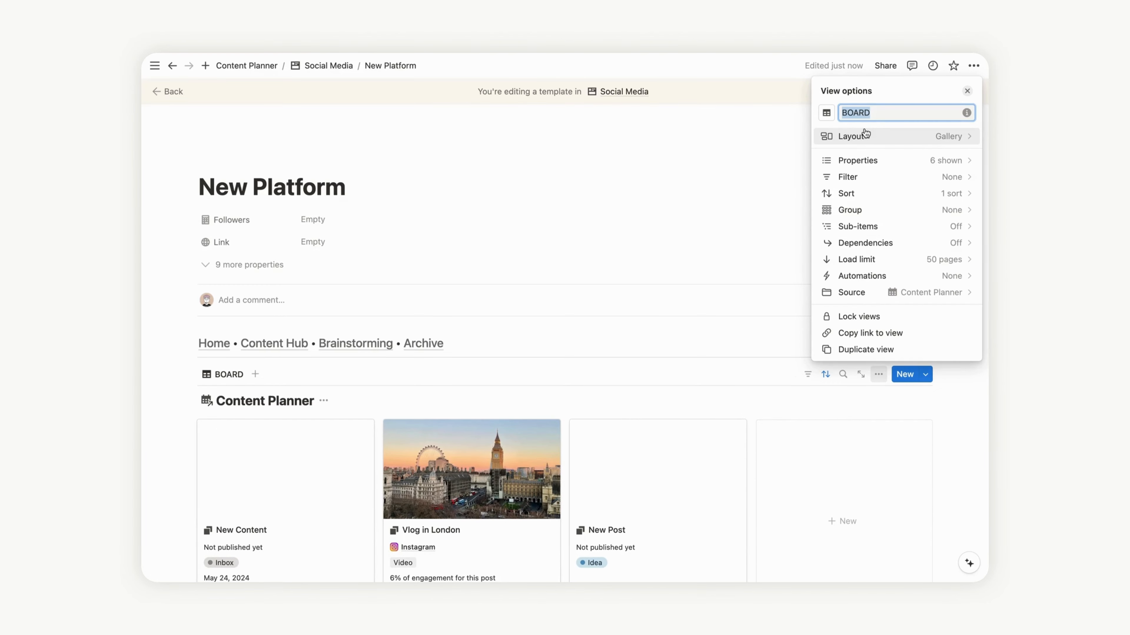
{"action": "type", "text": "CONTENTS"}
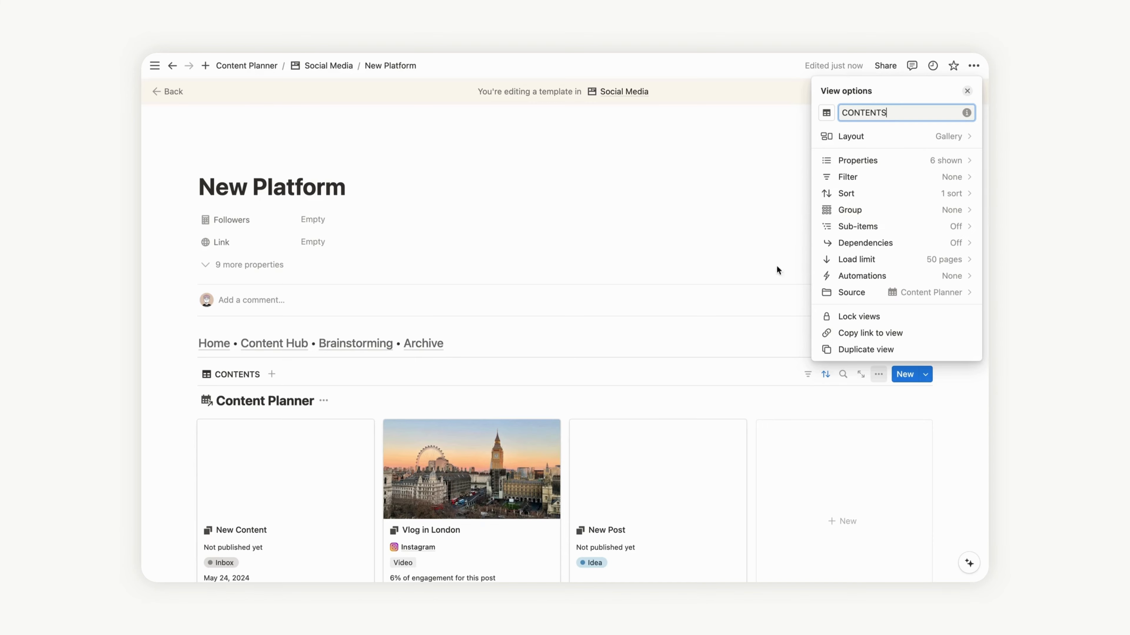
Step: Hide the database title in the layout settings of the CONTENTS gallery
{"action": "left_click", "coordinate": [878, 375]}
{"action": "left_click", "coordinate": [878, 375]}
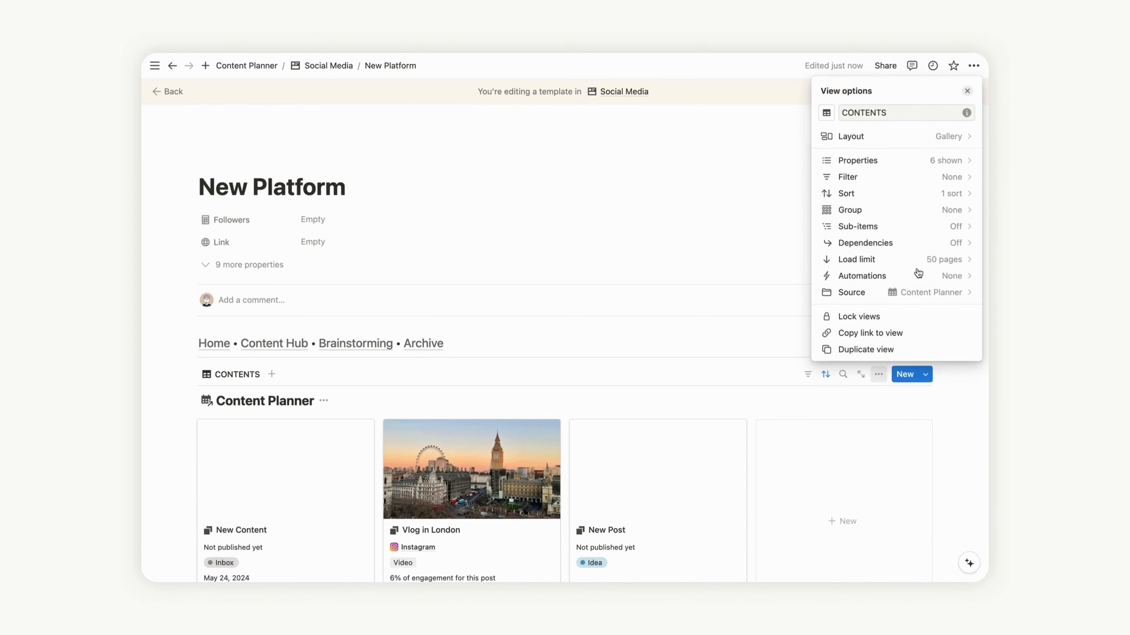
{"action": "left_click", "coordinate": [917, 137]}
{"action": "left_click", "coordinate": [963, 228]}
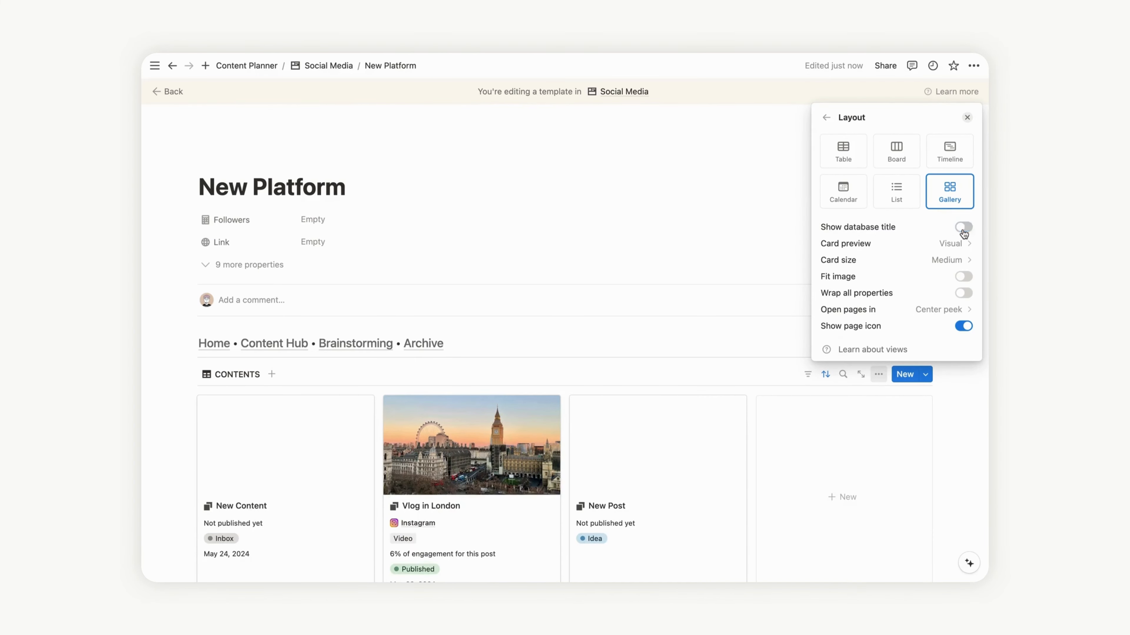
{"action": "left_click", "coordinate": [761, 368]}
Step: Filter the CONTENTS gallery to entries whose Social Media contains New Platform, and collapse the filter bar
{"action": "scroll", "coordinate": [825, 378], "scroll_direction": "down", "scroll_amount": 4}
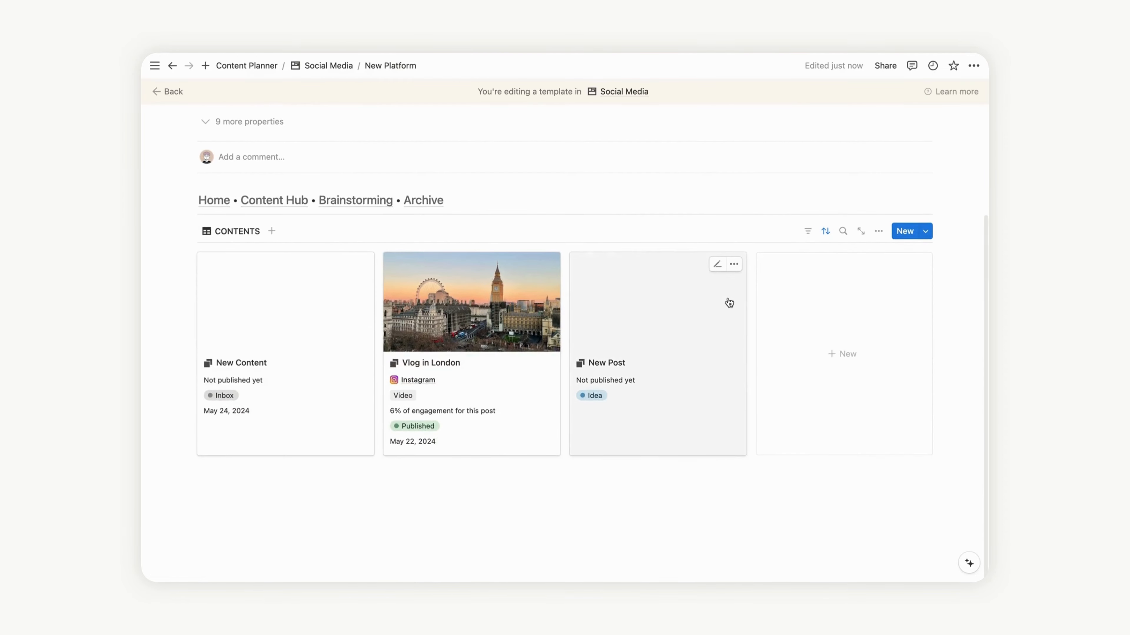
{"action": "left_click", "coordinate": [879, 232]}
{"action": "left_click", "coordinate": [807, 232]}
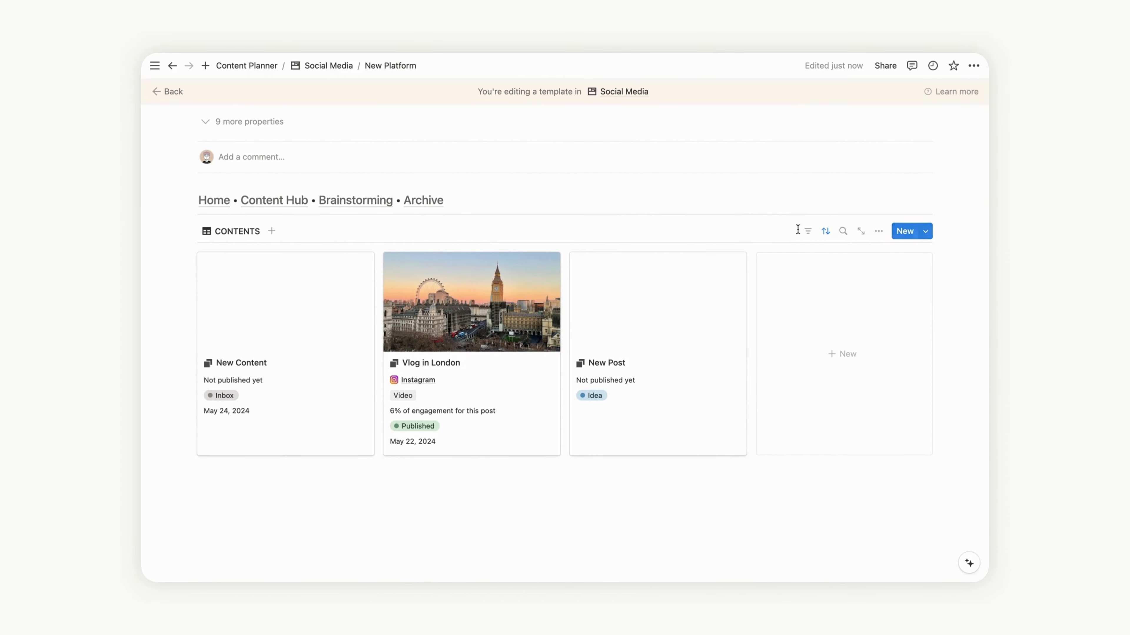
{"action": "left_click", "coordinate": [807, 231]}
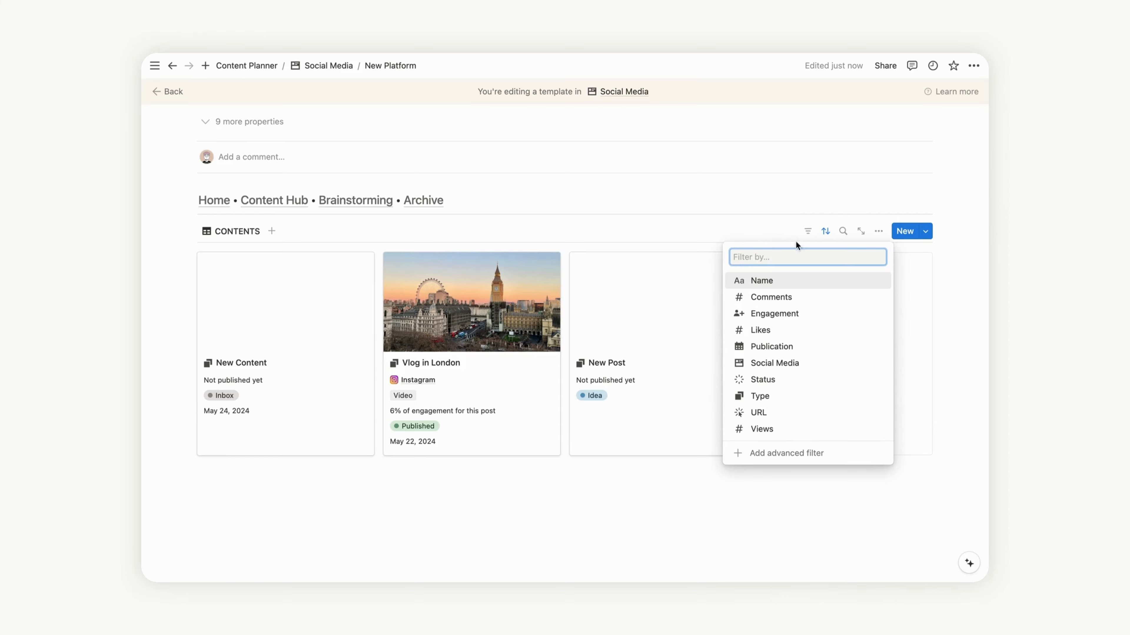
{"action": "left_click", "coordinate": [783, 365]}
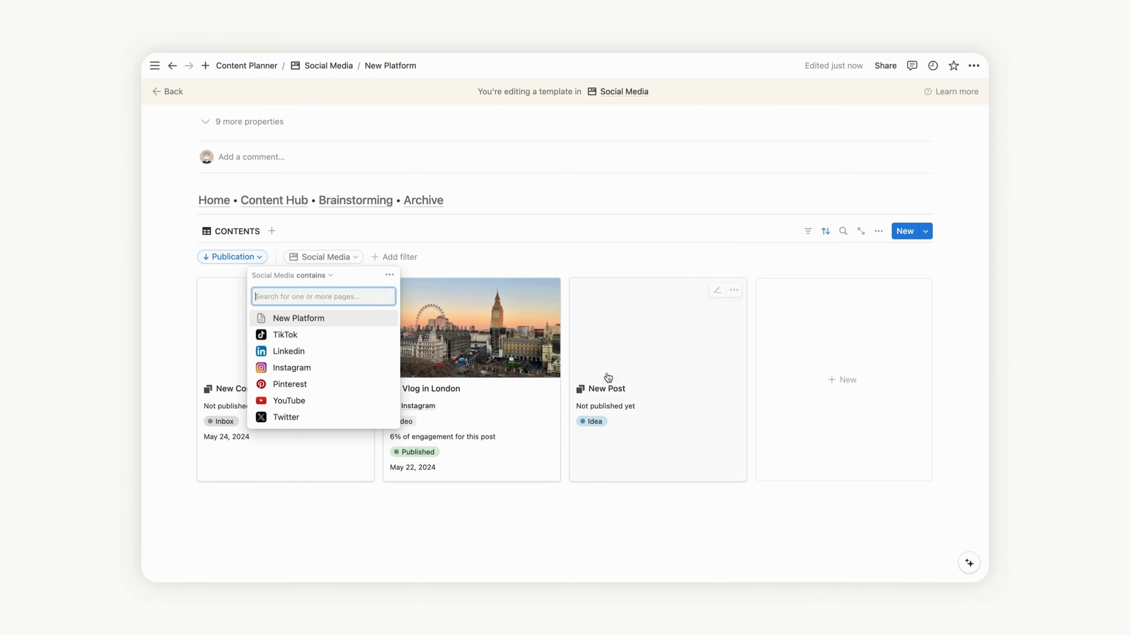
{"action": "left_click", "coordinate": [319, 321]}
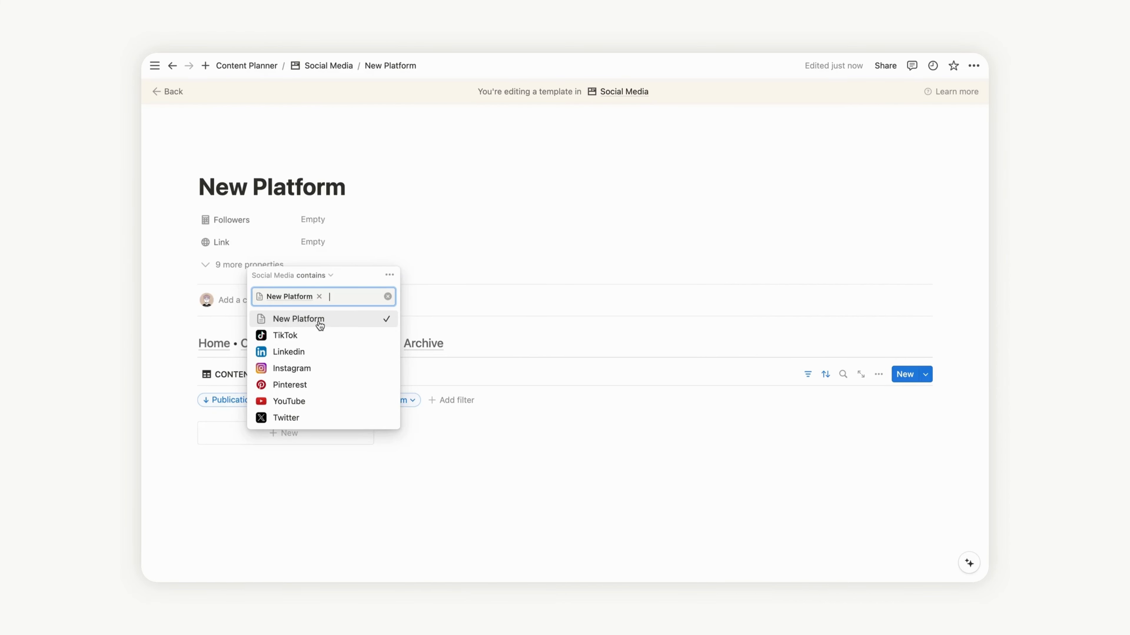
{"action": "left_click", "coordinate": [954, 388]}
{"action": "left_click", "coordinate": [807, 374]}
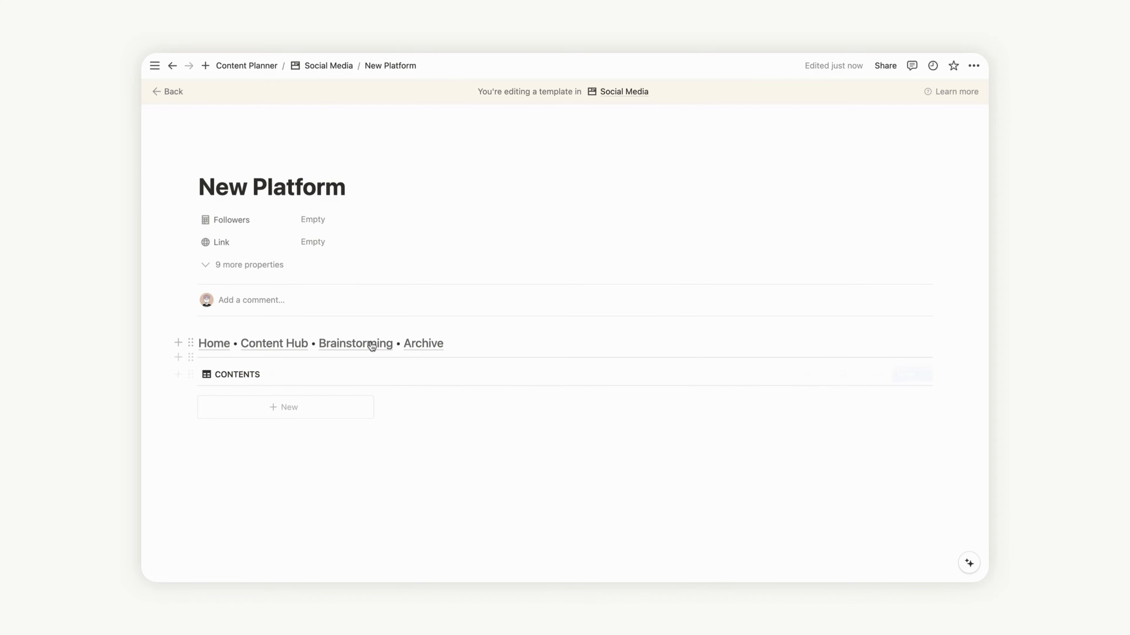
Step: On the Content Planner home page, add a synced block below the Planning callout and move the callout into it, removing the empty line
{"action": "left_click", "coordinate": [222, 345]}
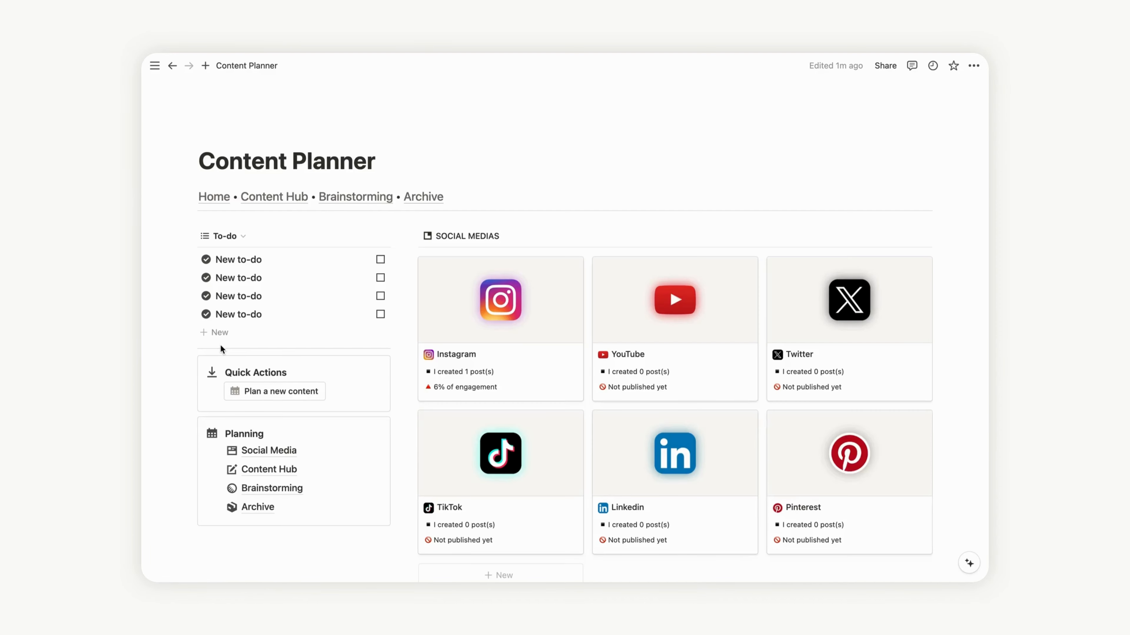
{"action": "scroll", "coordinate": [221, 346], "scroll_direction": "down", "scroll_amount": 2}
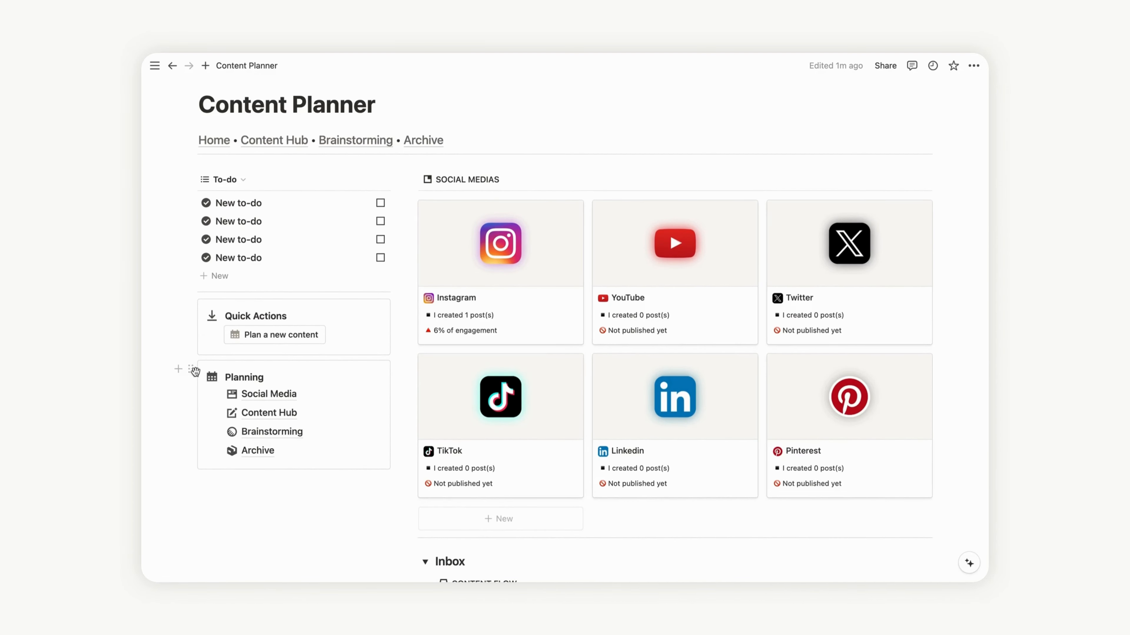
{"action": "left_click", "coordinate": [178, 369]}
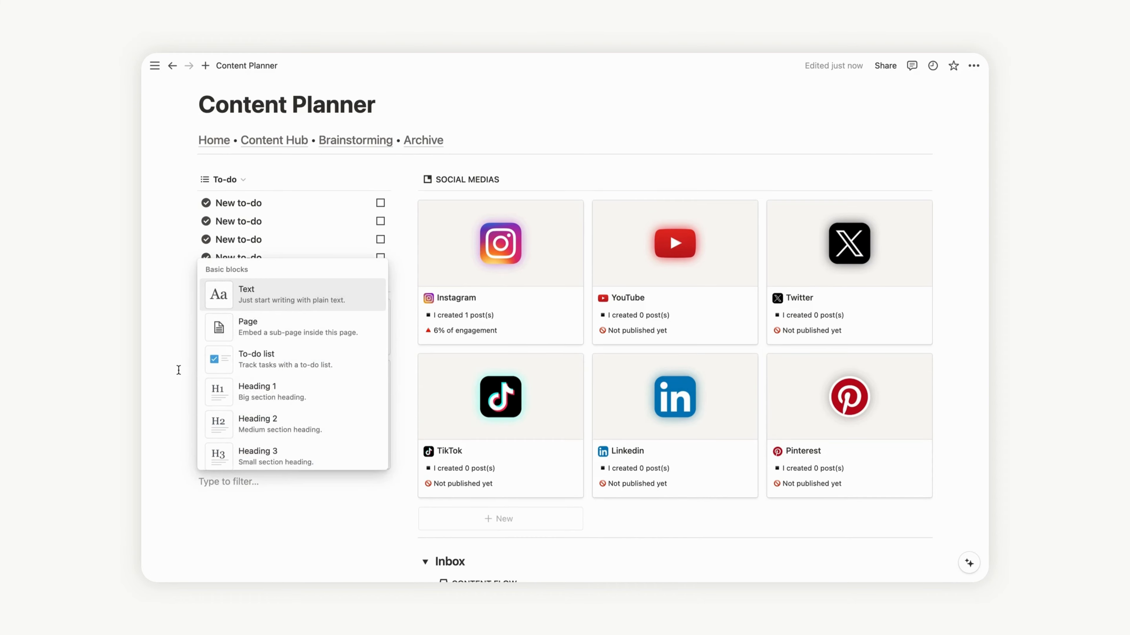
{"action": "type", "text": "sync"}
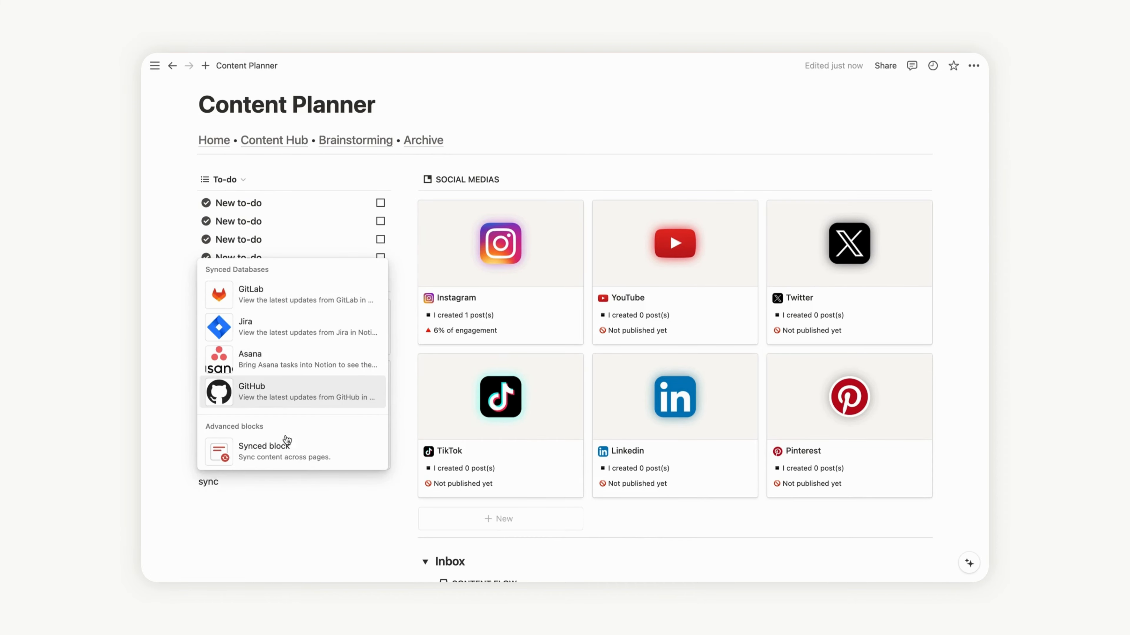
{"action": "left_click", "coordinate": [282, 448]}
{"action": "scroll", "coordinate": [280, 452], "scroll_direction": "down", "scroll_amount": 3}
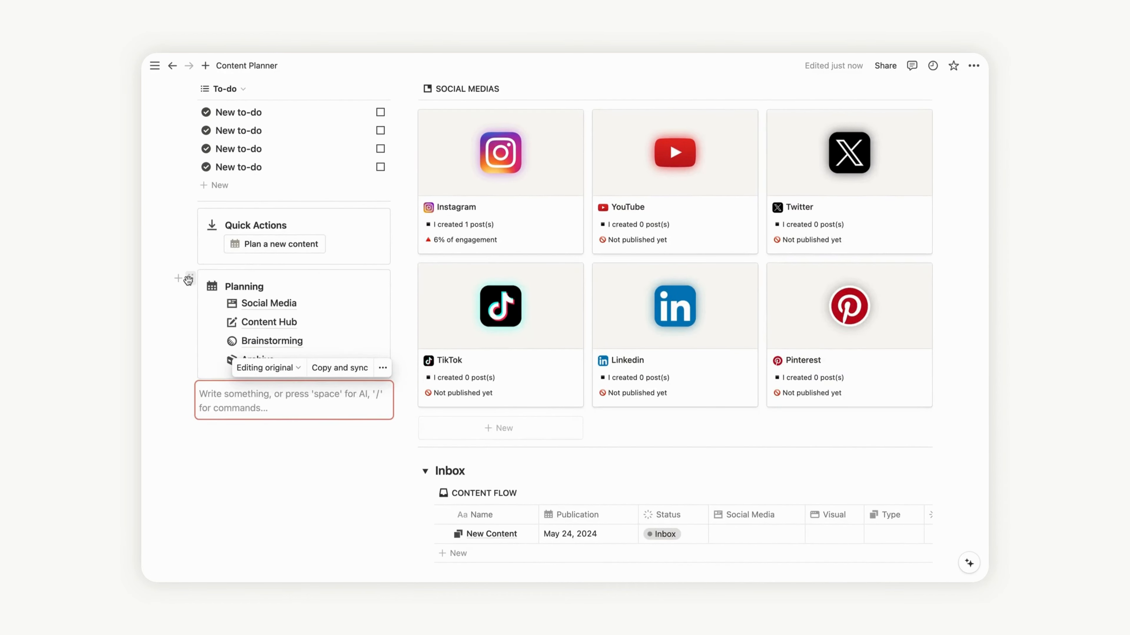
{"action": "left_click_drag", "start_coordinate": [190, 278], "coordinate": [210, 393]}
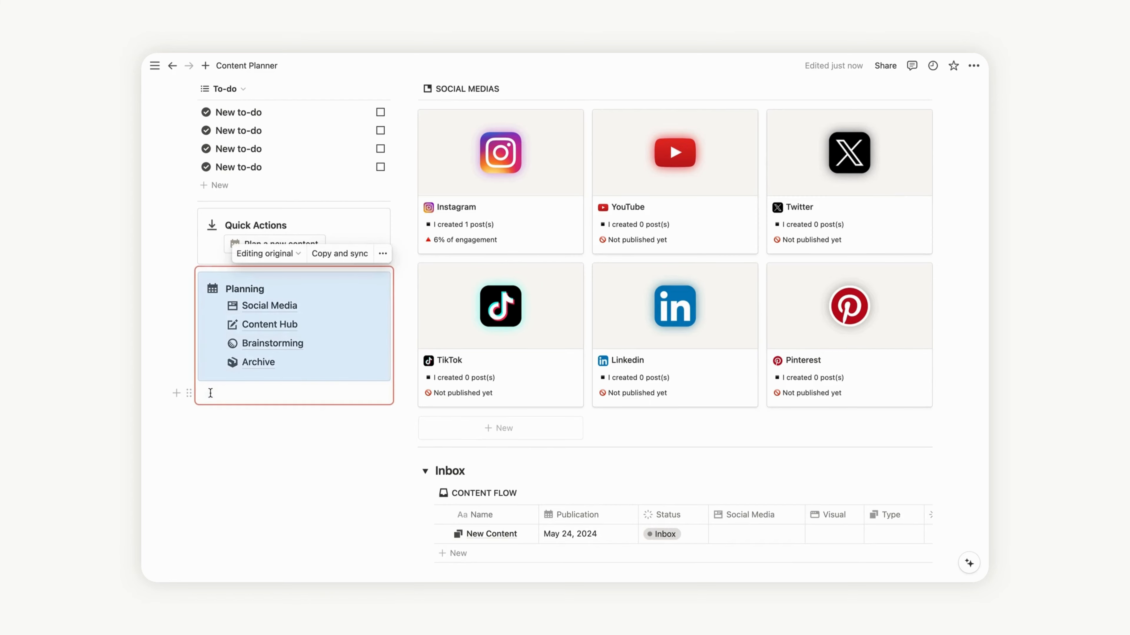
{"action": "key", "text": "BackSpace"}
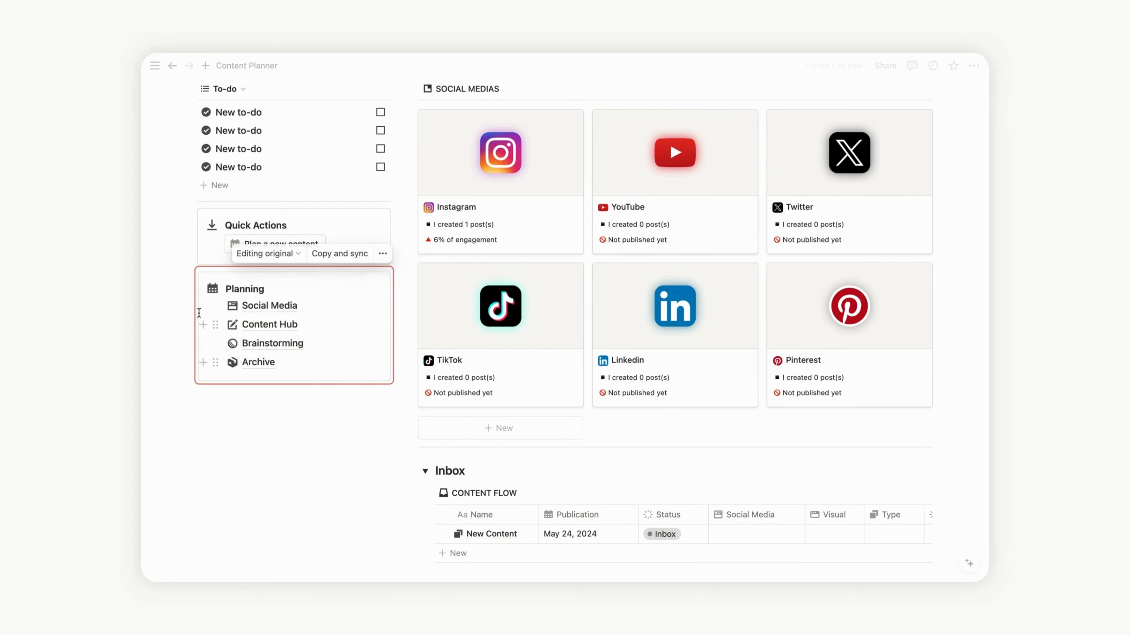
Step: Copy the synced Planning callout from the home page
{"action": "left_click", "coordinate": [185, 278]}
{"action": "key", "text": "Escape"}
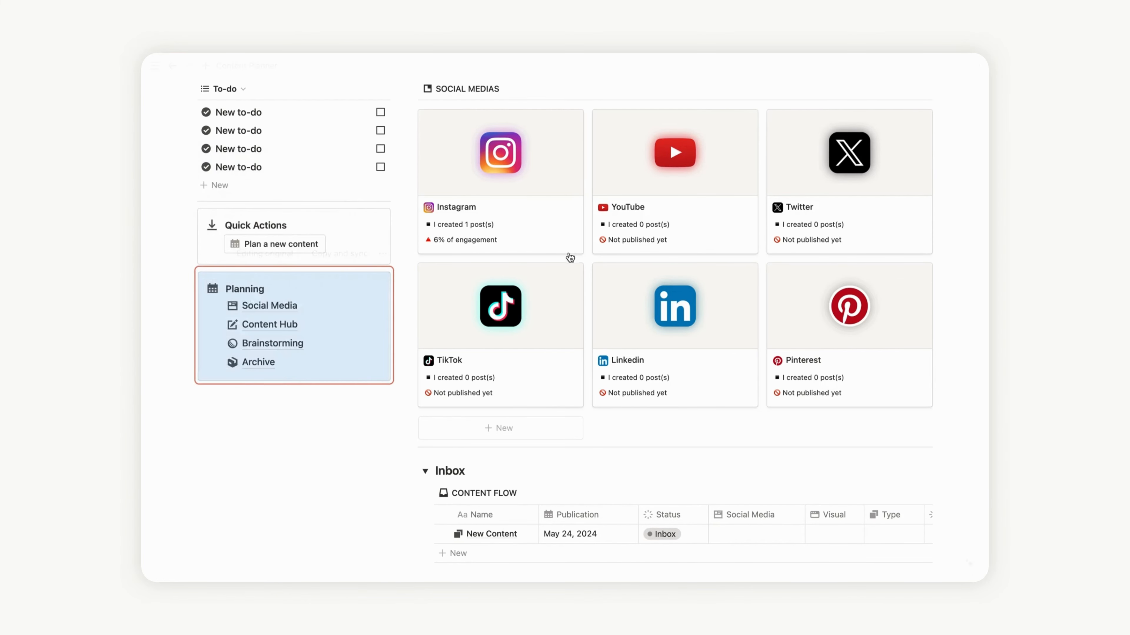
{"action": "left_click", "coordinate": [950, 169]}
Step: Reopen the New Platform template from the SOCIAL MEDIAS gallery for editing and show it as a full page
{"action": "scroll", "coordinate": [956, 169], "scroll_direction": "up", "scroll_amount": 4}
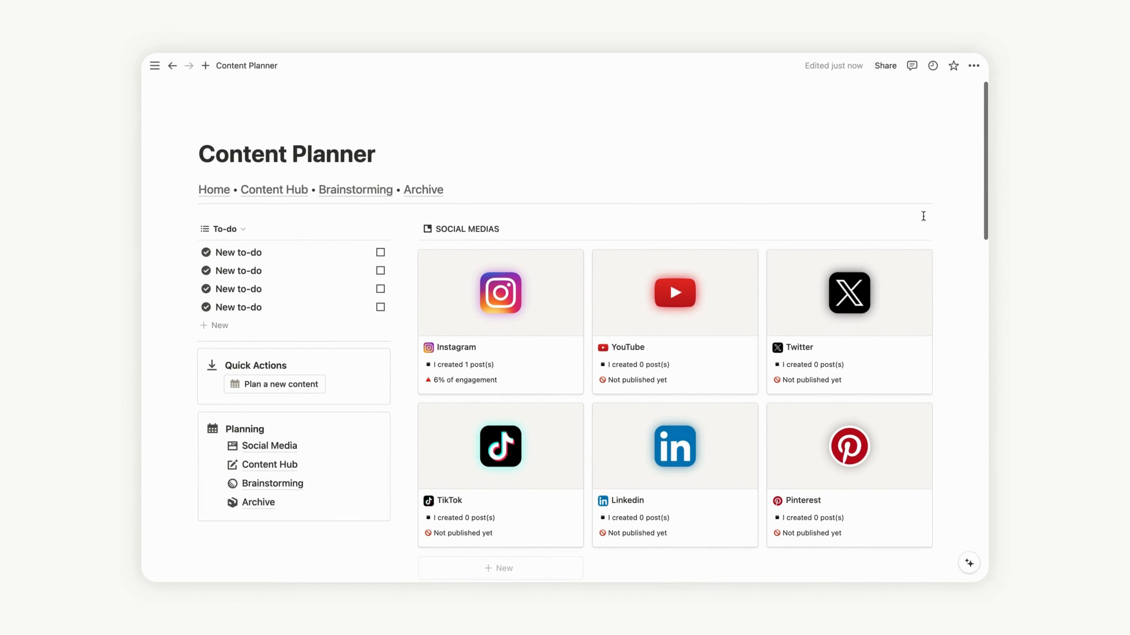
{"action": "left_click", "coordinate": [925, 230]}
{"action": "left_click", "coordinate": [965, 271]}
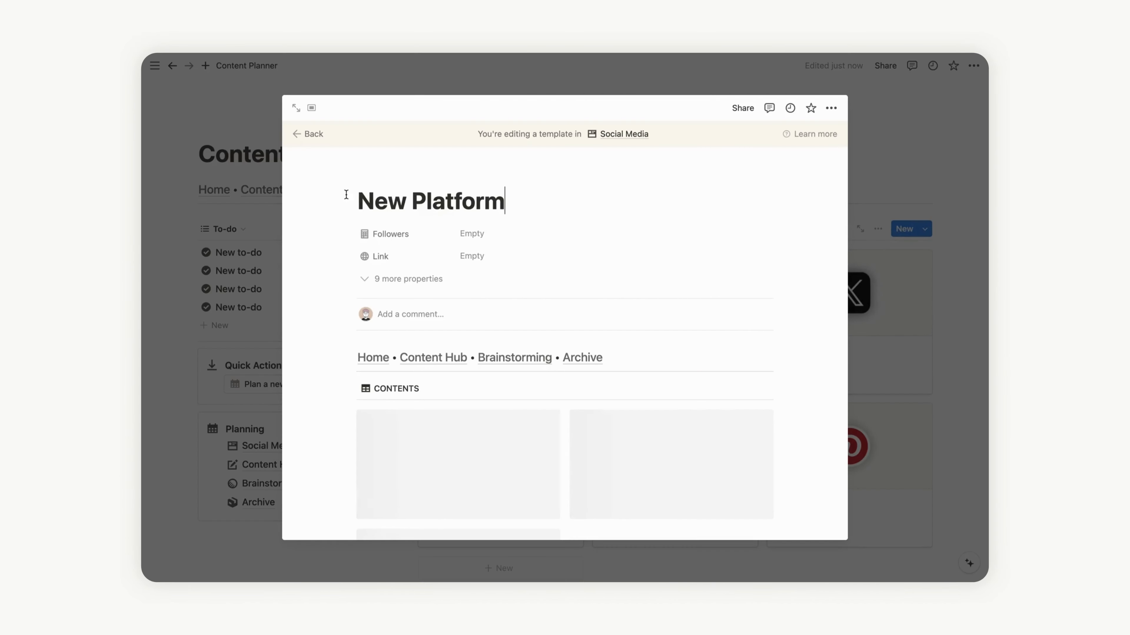
{"action": "left_click", "coordinate": [312, 109]}
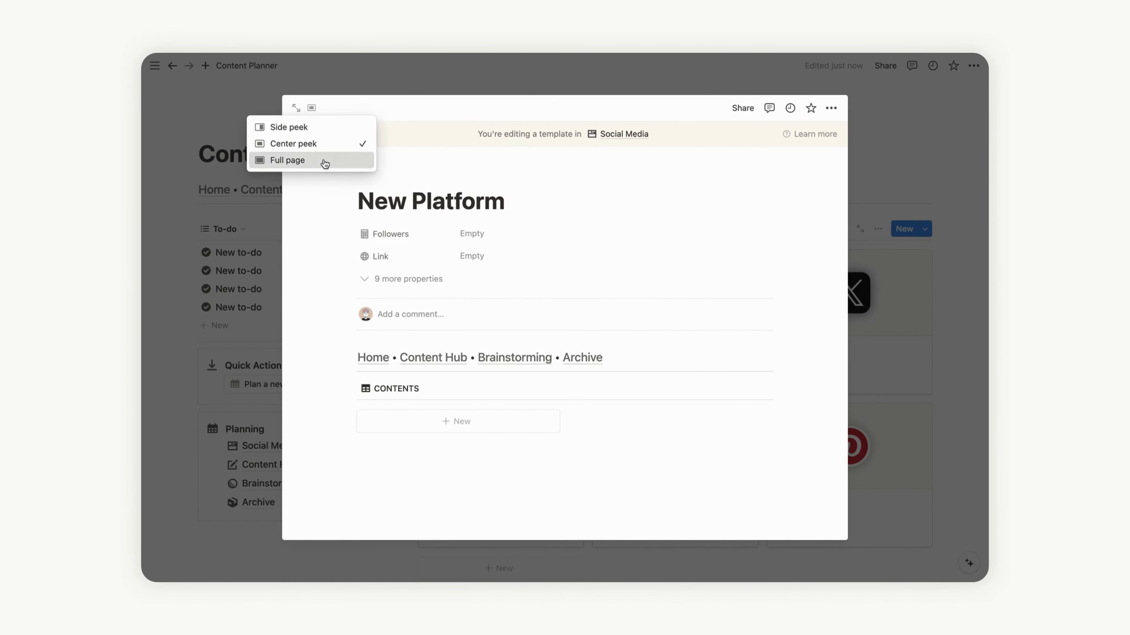
{"action": "left_click", "coordinate": [323, 162]}
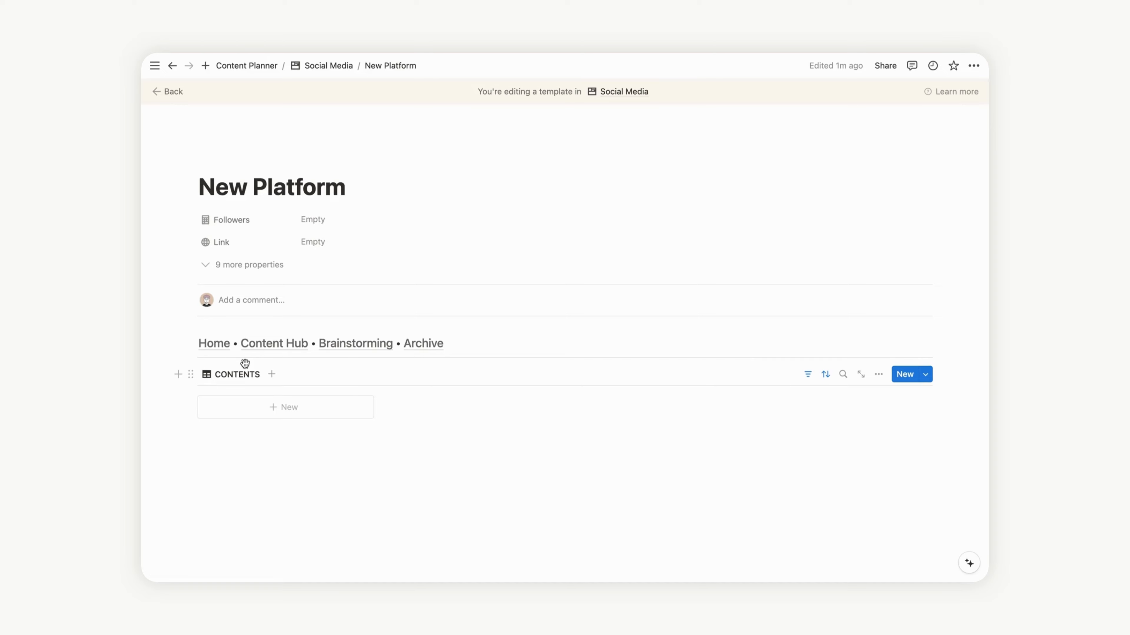
Step: Duplicate the divider below the navigation line to form two side-by-side columns, and narrow the left column to about a quarter of the width
{"action": "left_click", "coordinate": [265, 359]}
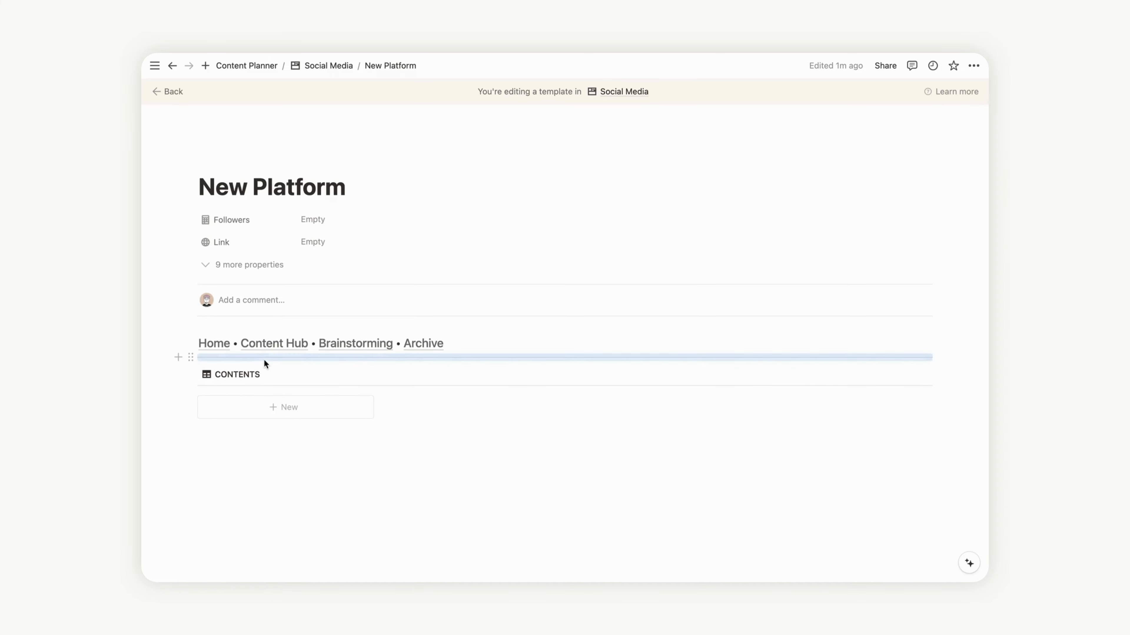
{"action": "key", "text": "super+d"}
{"action": "left_click_drag", "start_coordinate": [269, 367], "coordinate": [827, 367]}
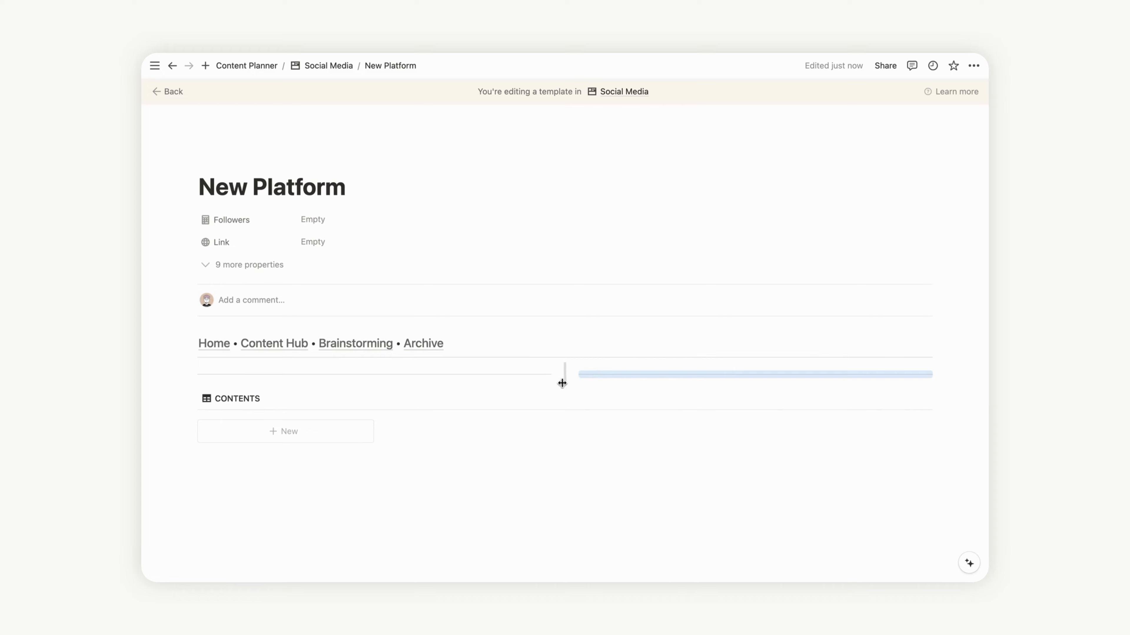
{"action": "left_click_drag", "start_coordinate": [562, 383], "coordinate": [378, 373]}
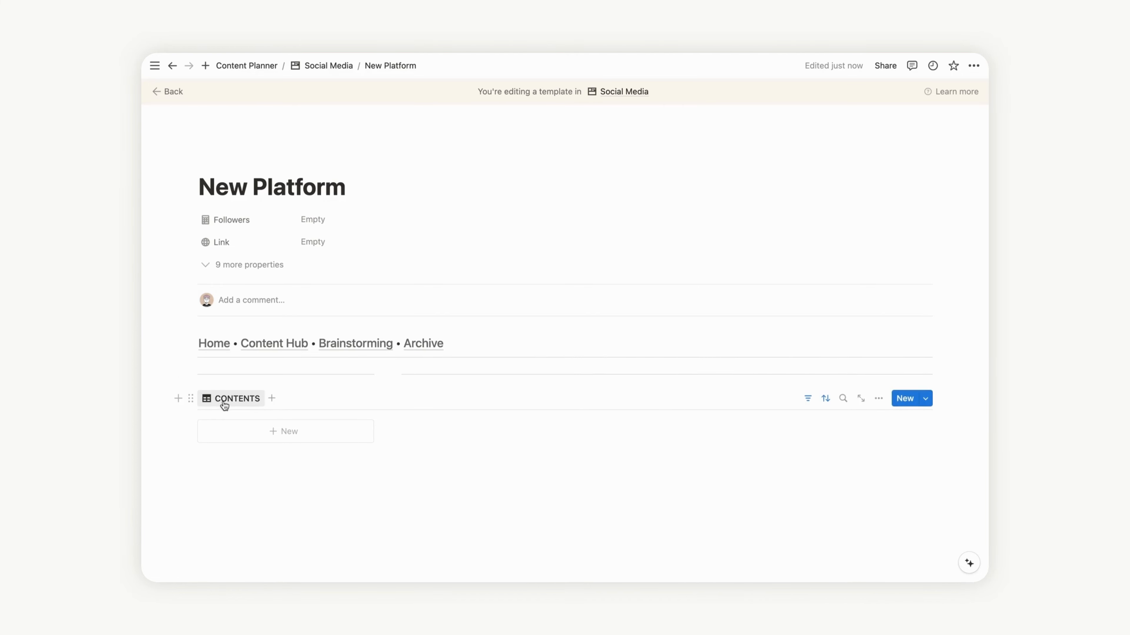
Step: Move the CONTENTS gallery into the wide right column and paste the synced Planning callout into the narrow left column
{"action": "left_click_drag", "start_coordinate": [476, 393], "coordinate": [469, 379]}
{"action": "left_click", "coordinate": [264, 391]}
{"action": "key", "text": "ctrl+v"}
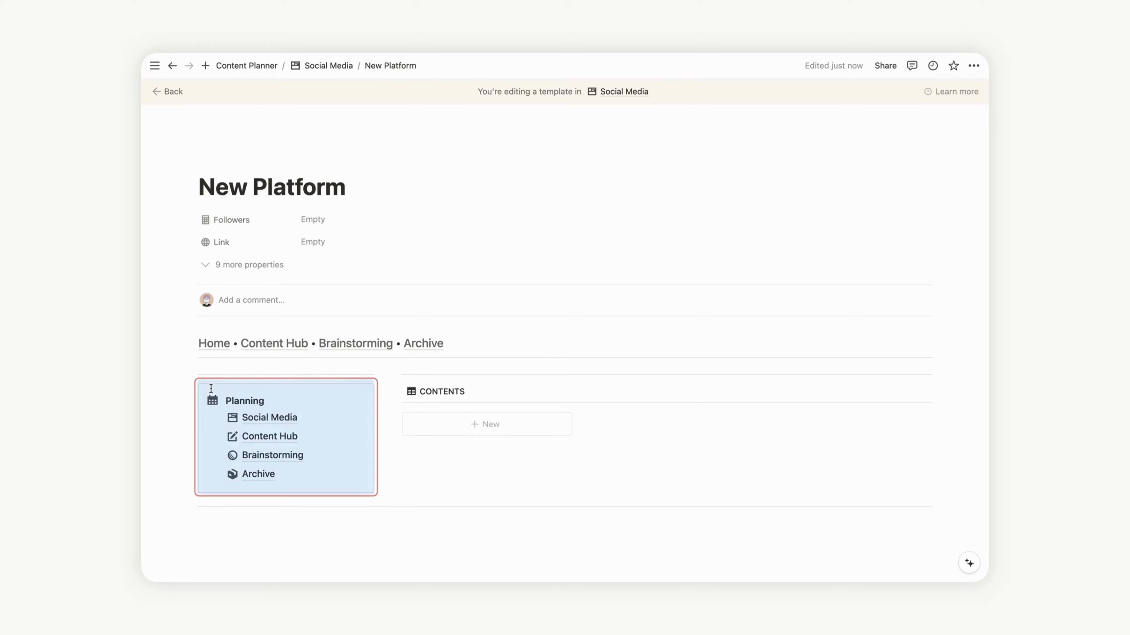
{"action": "left_click", "coordinate": [948, 358]}
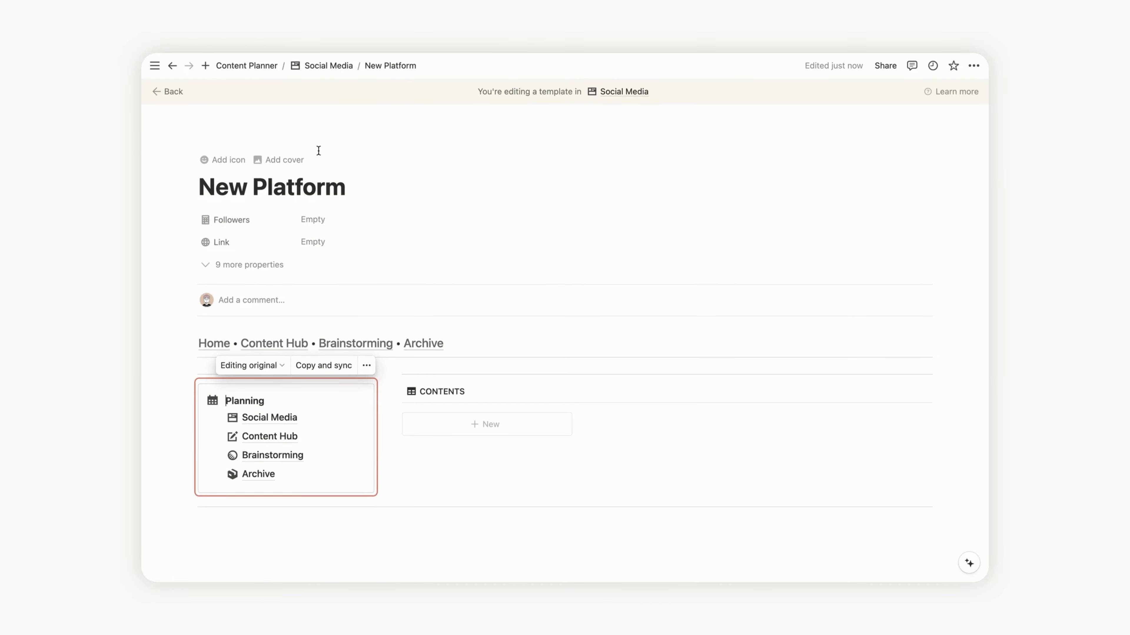
Step: Open the Instagram entry in the Social Media database and apply the New Platform template to it
{"action": "left_click", "coordinate": [338, 66]}
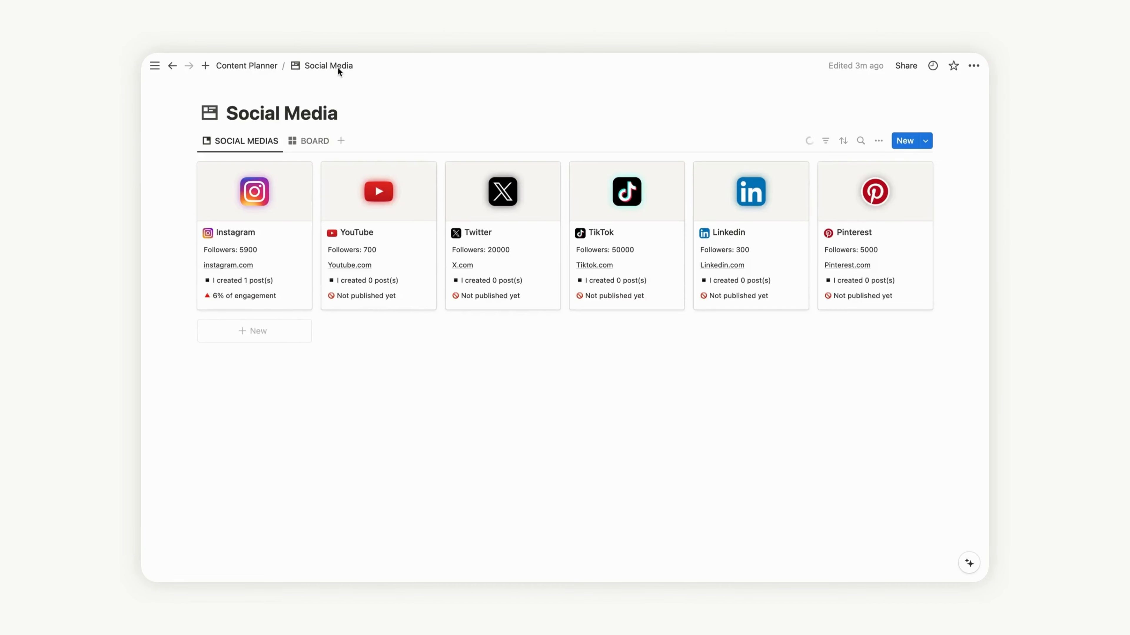
{"action": "left_click", "coordinate": [285, 242]}
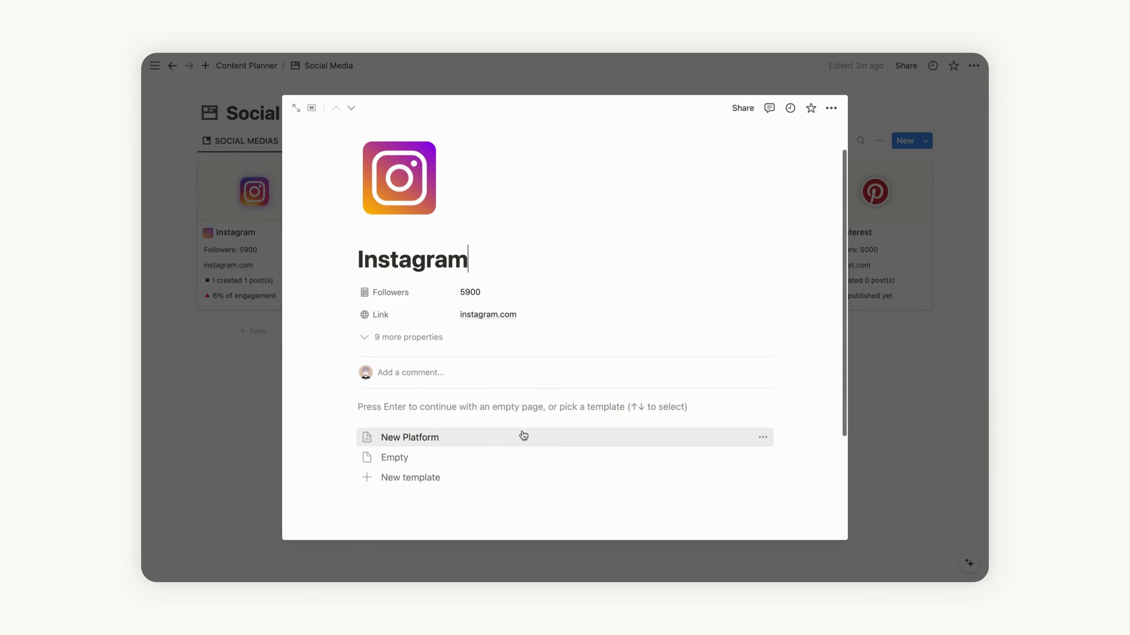
{"action": "left_click", "coordinate": [411, 438]}
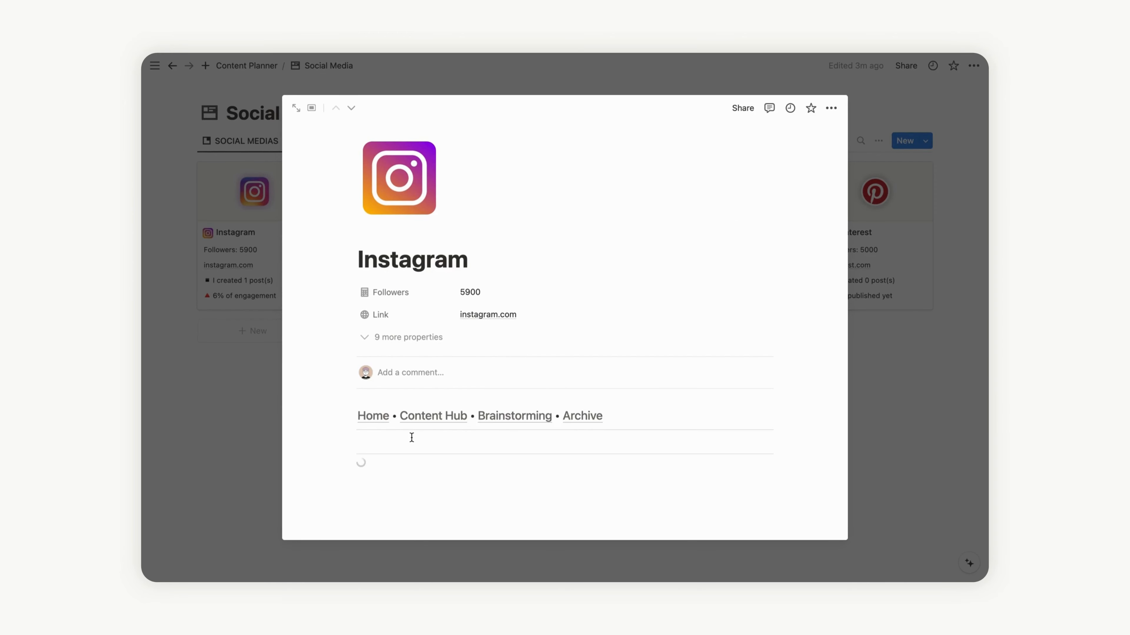
{"action": "left_click", "coordinate": [897, 378]}
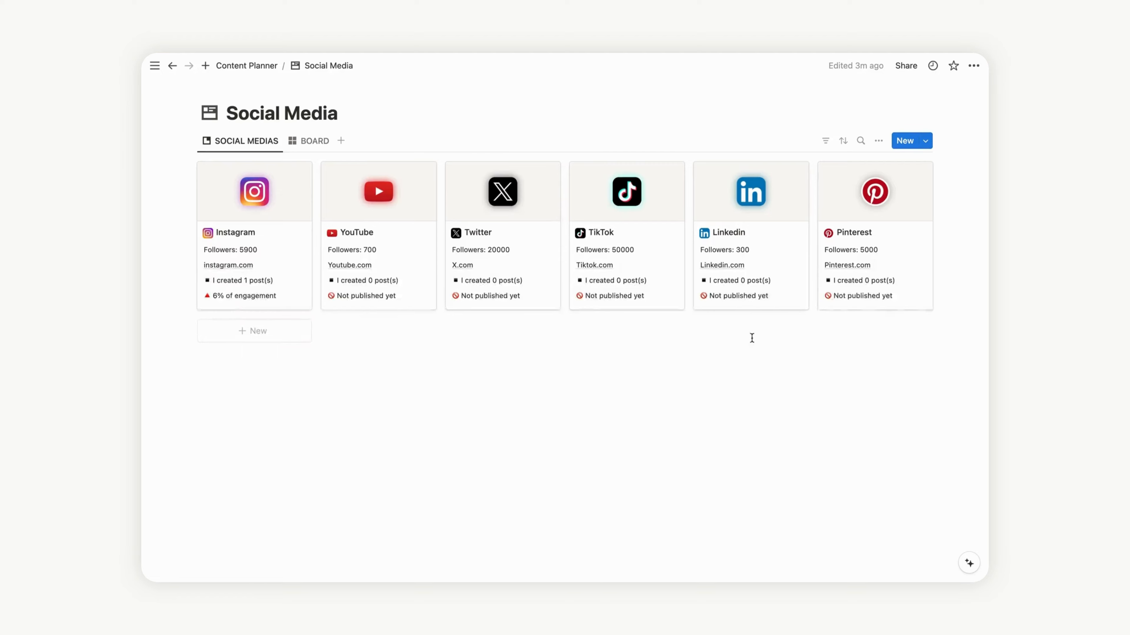
Step: Set the SOCIAL MEDIAS view of the Social Media database to open pages in Full page
{"action": "left_click", "coordinate": [877, 142]}
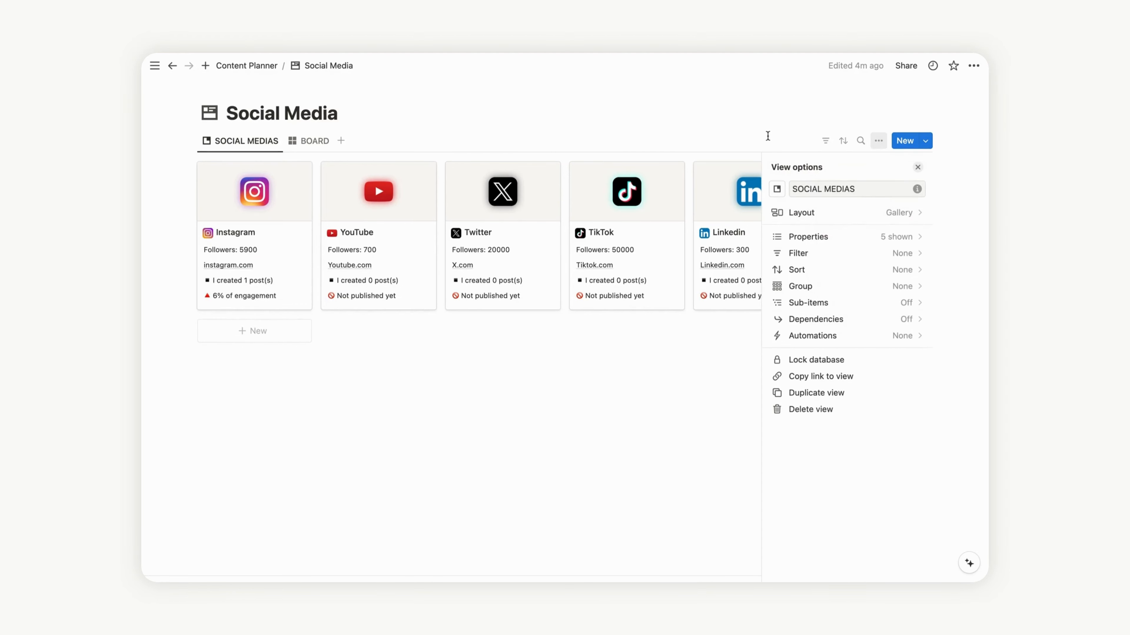
{"action": "left_click", "coordinate": [843, 216]}
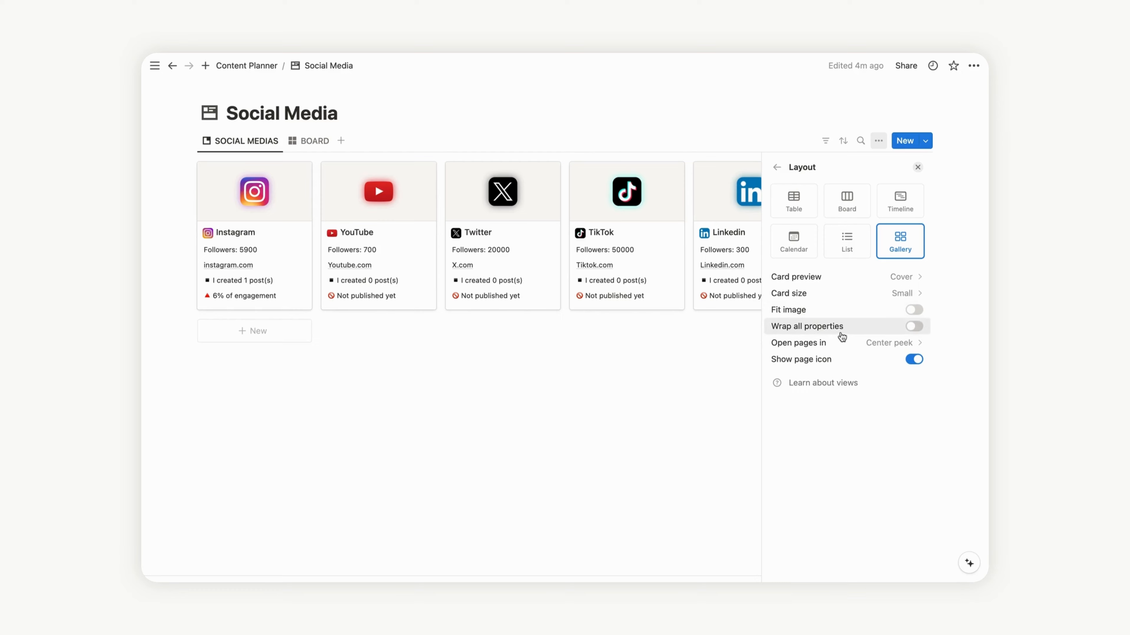
{"action": "left_click", "coordinate": [892, 344]}
{"action": "left_click", "coordinate": [839, 462]}
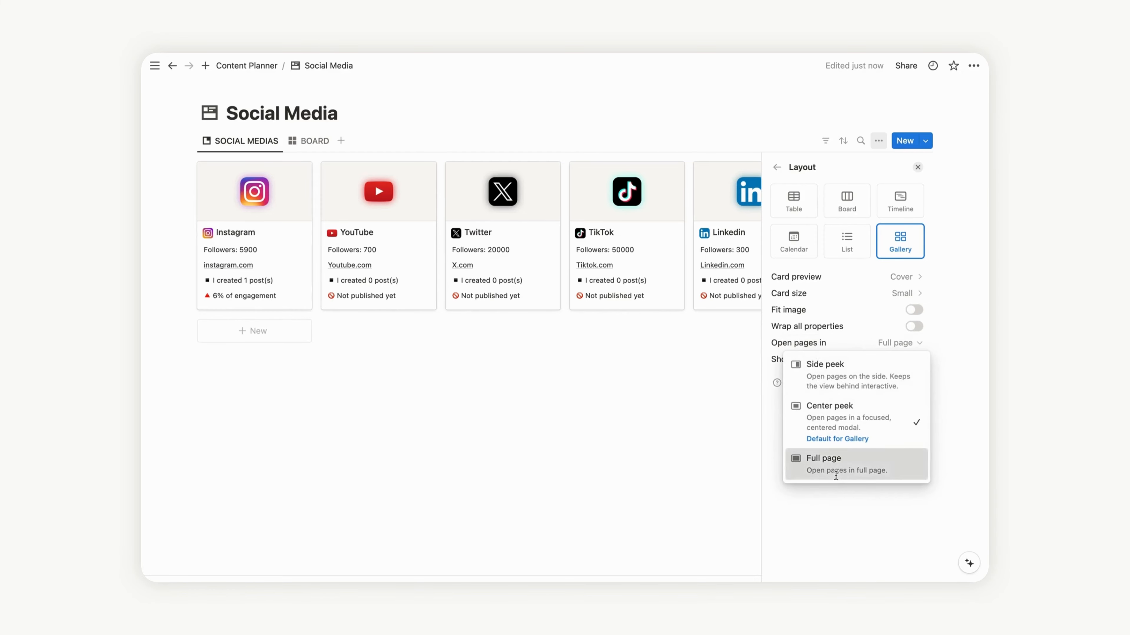
{"action": "left_click", "coordinate": [621, 386]}
Step: Set the database's BOARD view to open pages in Full page as well, and return to the SOCIAL MEDIAS view
{"action": "left_click", "coordinate": [310, 140]}
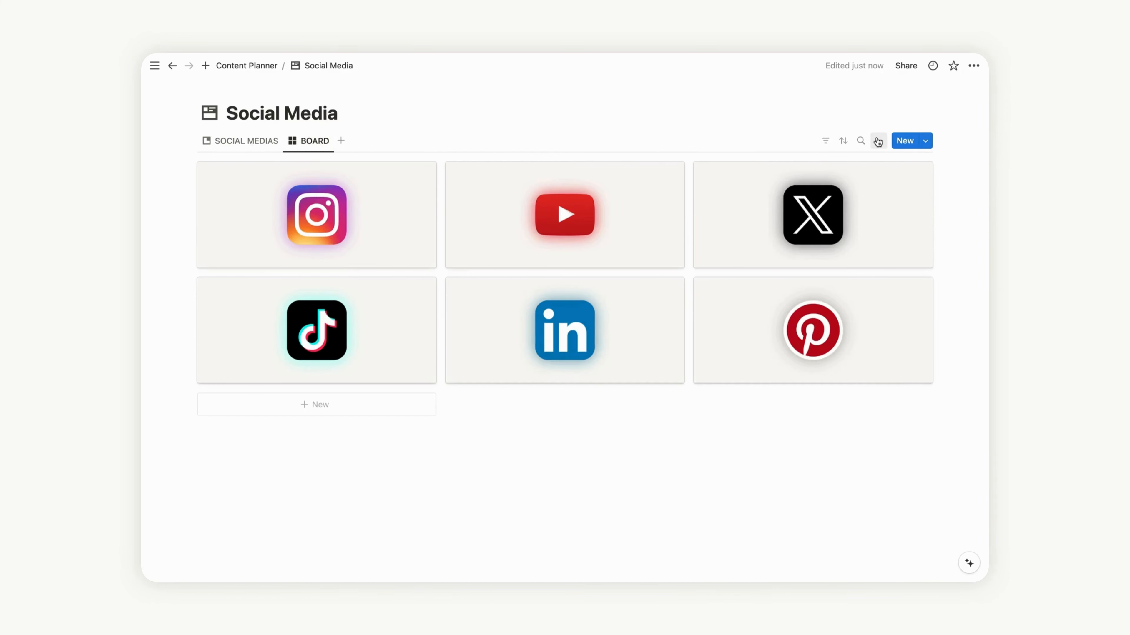
{"action": "left_click", "coordinate": [925, 142]}
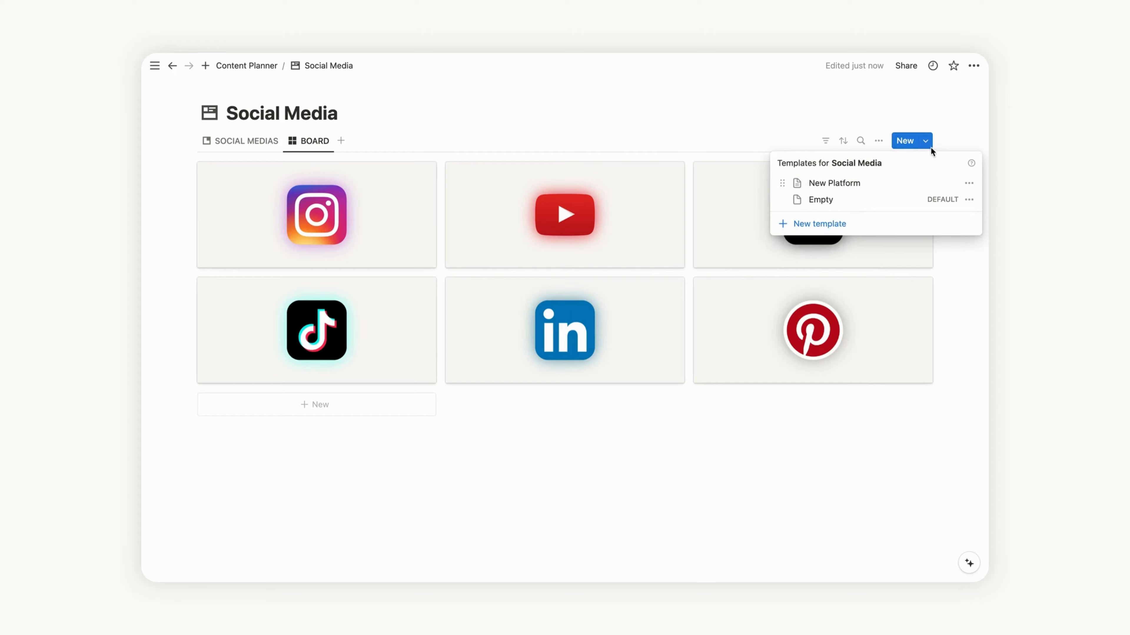
{"action": "left_click", "coordinate": [879, 141]}
{"action": "left_click", "coordinate": [878, 141]}
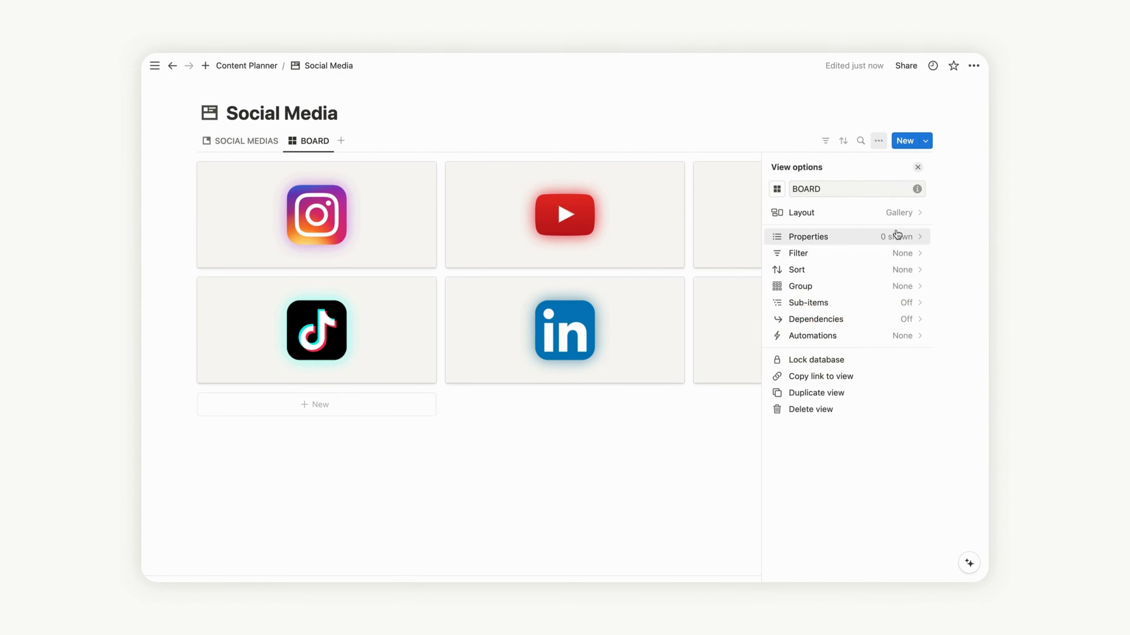
{"action": "left_click", "coordinate": [893, 212]}
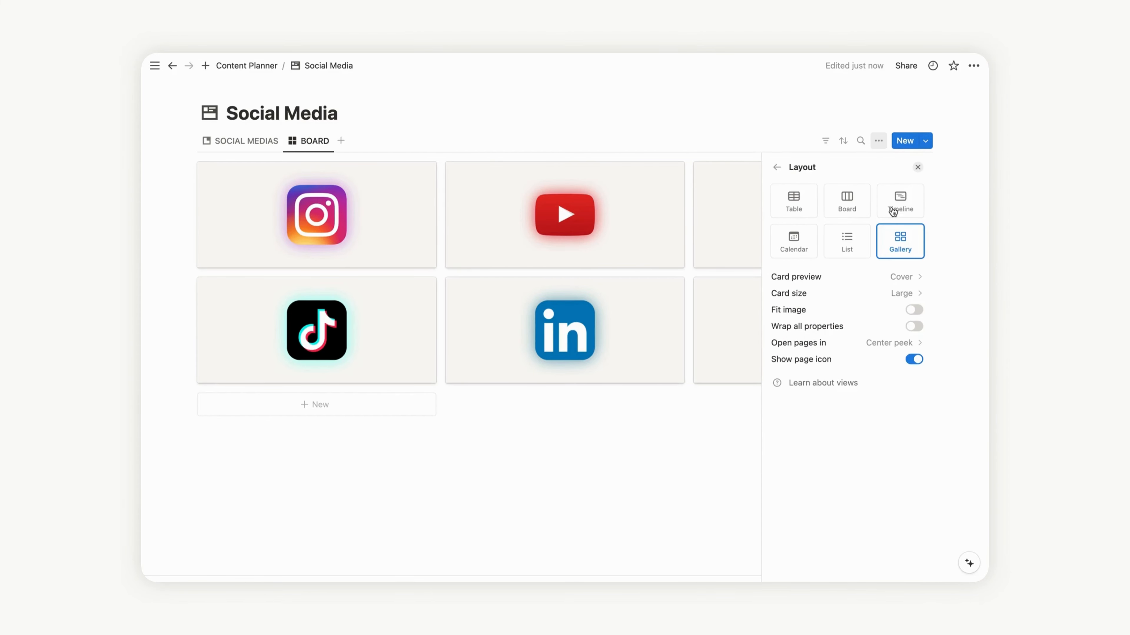
{"action": "left_click", "coordinate": [902, 347]}
{"action": "left_click", "coordinate": [836, 458]}
{"action": "left_click", "coordinate": [366, 116]}
{"action": "left_click", "coordinate": [242, 142]}
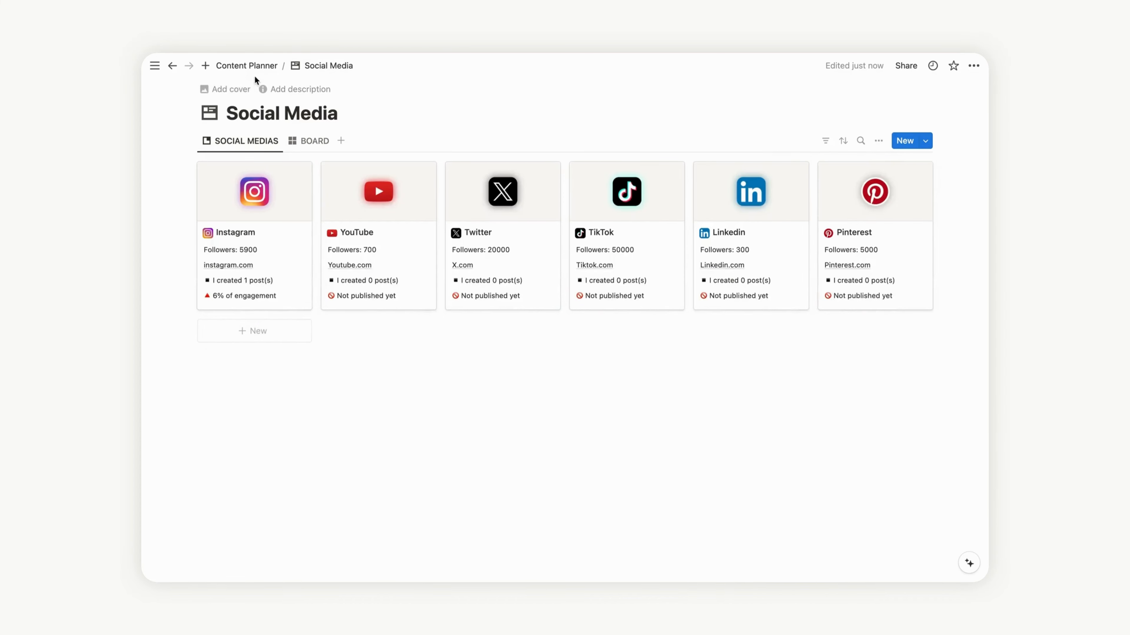
Step: Set the SOCIAL MEDIAS gallery on the Content Planner home page to open pages in Full page
{"action": "left_click", "coordinate": [255, 66]}
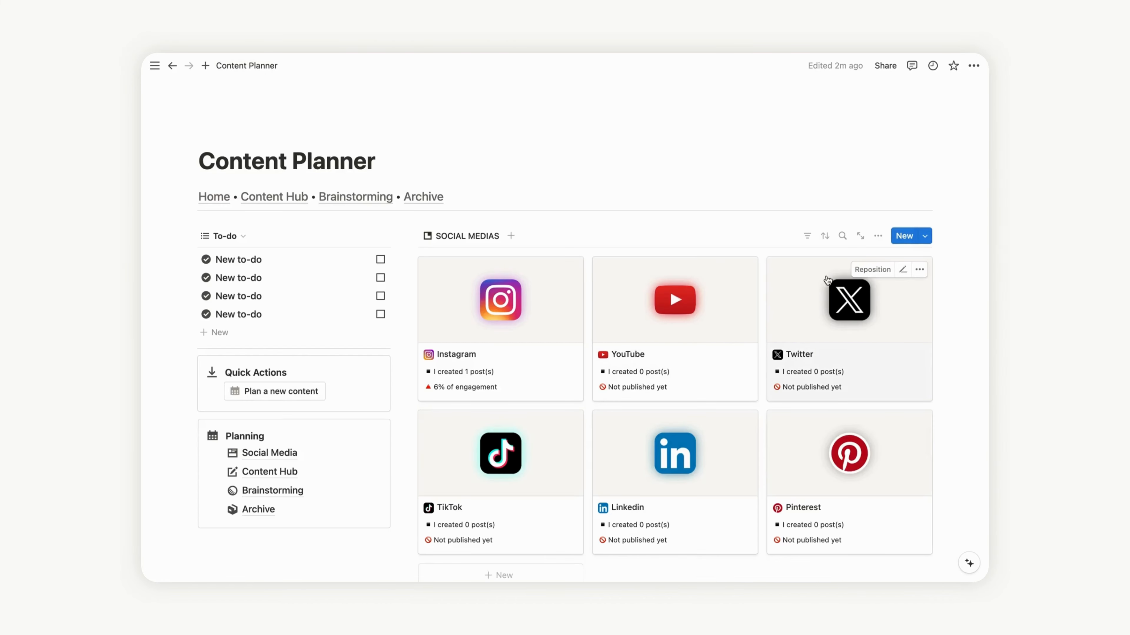
{"action": "left_click", "coordinate": [879, 236]}
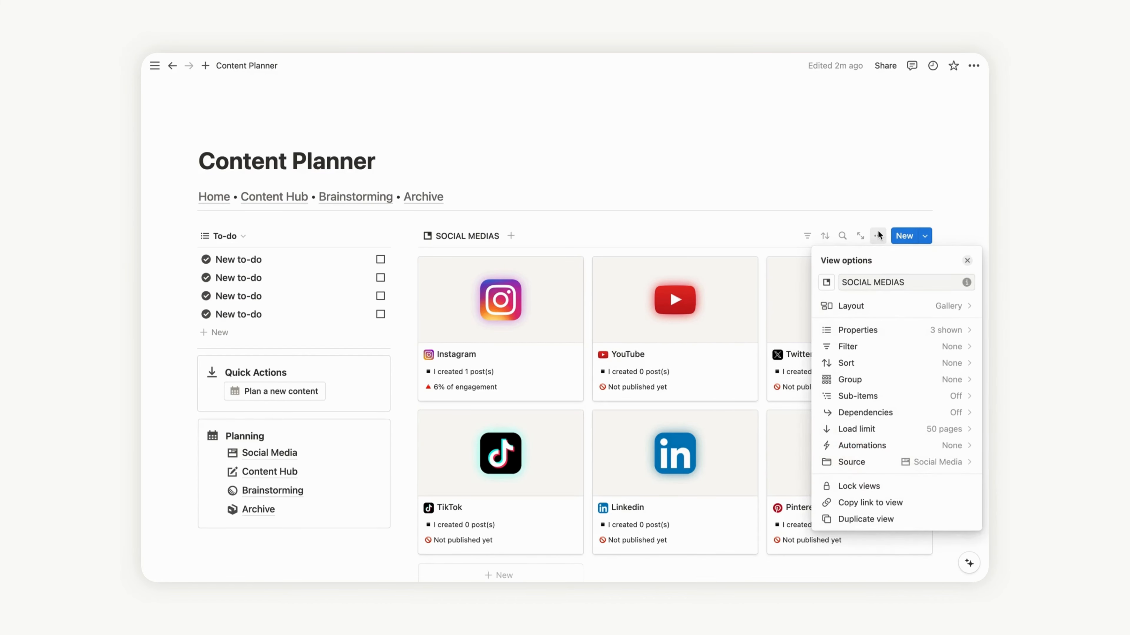
{"action": "left_click", "coordinate": [881, 306]}
{"action": "left_click", "coordinate": [947, 452]}
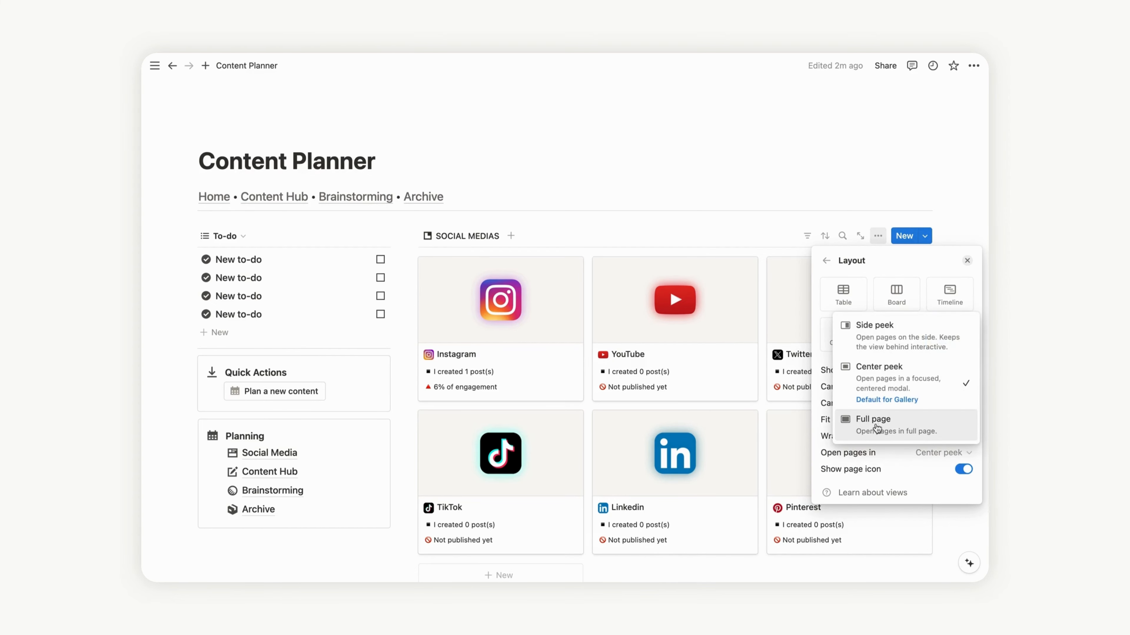
{"action": "left_click", "coordinate": [887, 425]}
{"action": "left_click", "coordinate": [949, 195]}
Step: Open the Instagram page from the home page gallery and check its Planning callout and CONTENTS gallery
{"action": "scroll", "coordinate": [948, 191], "scroll_direction": "down", "scroll_amount": 3}
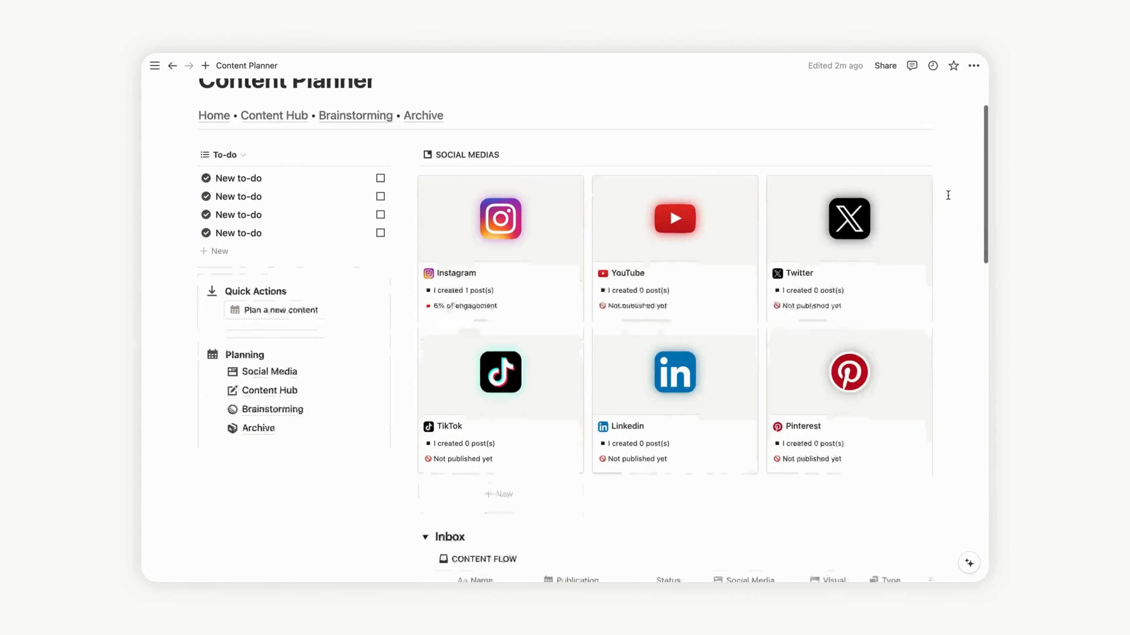
{"action": "left_click", "coordinate": [544, 245]}
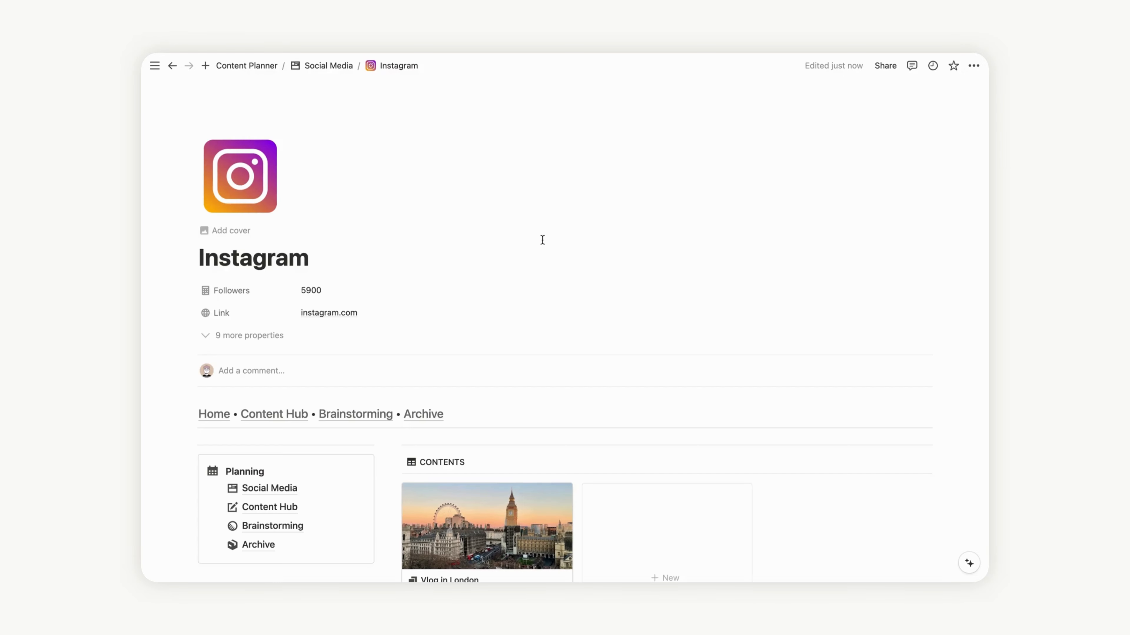
{"action": "scroll", "coordinate": [915, 439], "scroll_direction": "down", "scroll_amount": 6}
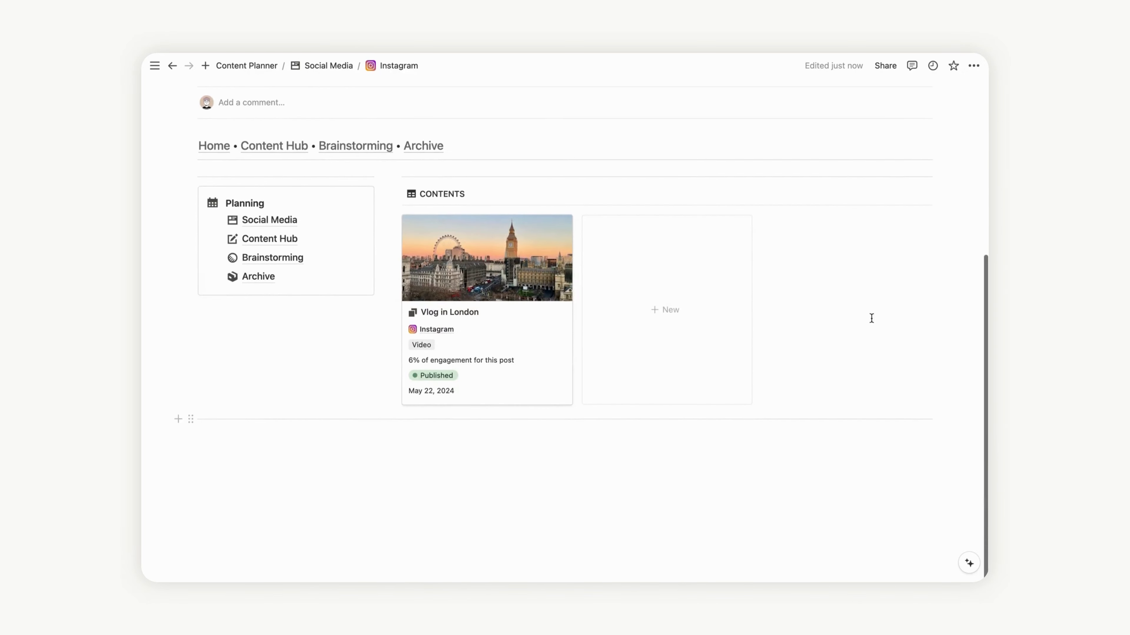
Step: Return from the Instagram page to the Content Planner home page and look over its galleries, Inbox and Planning callout
{"action": "scroll", "coordinate": [731, 432], "scroll_direction": "up", "scroll_amount": 5}
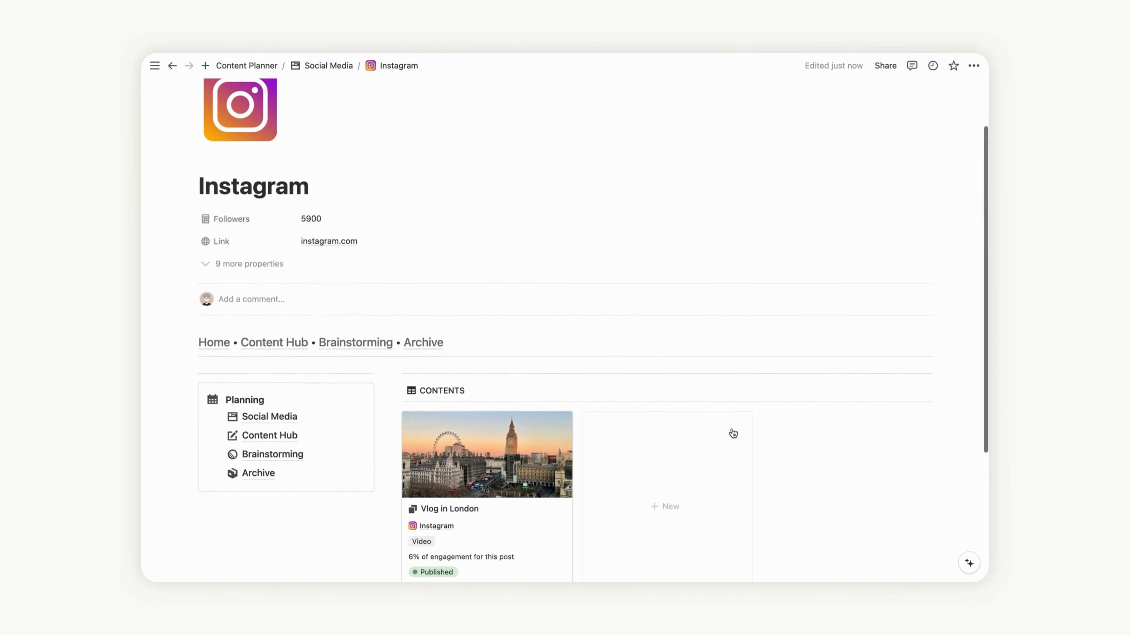
{"action": "left_click", "coordinate": [205, 348]}
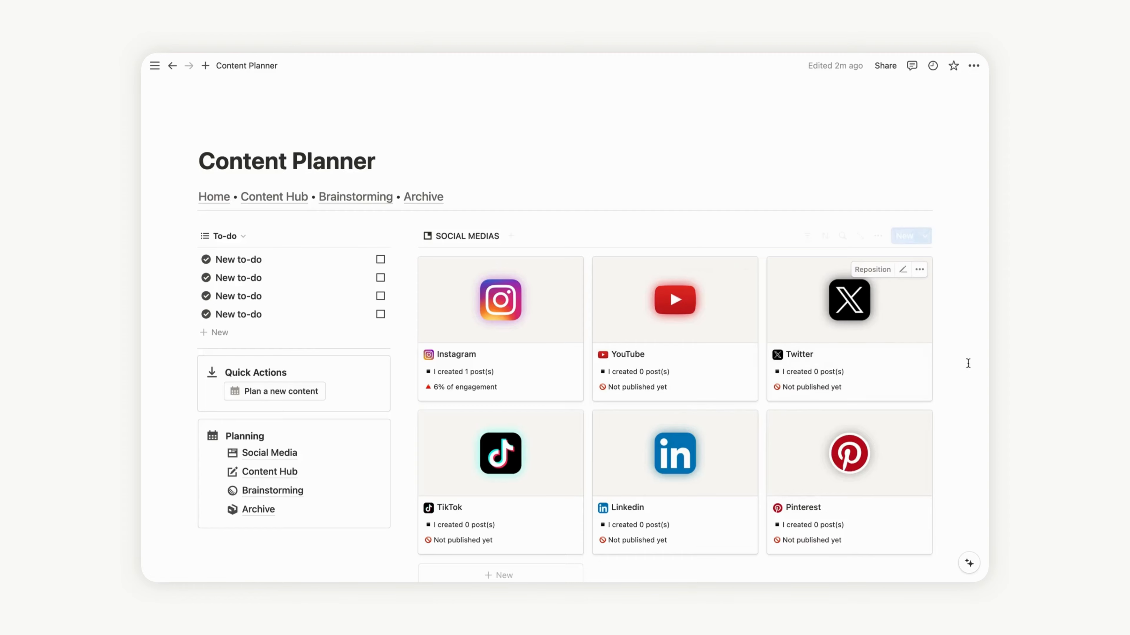
{"action": "scroll", "coordinate": [963, 382], "scroll_direction": "down", "scroll_amount": 4}
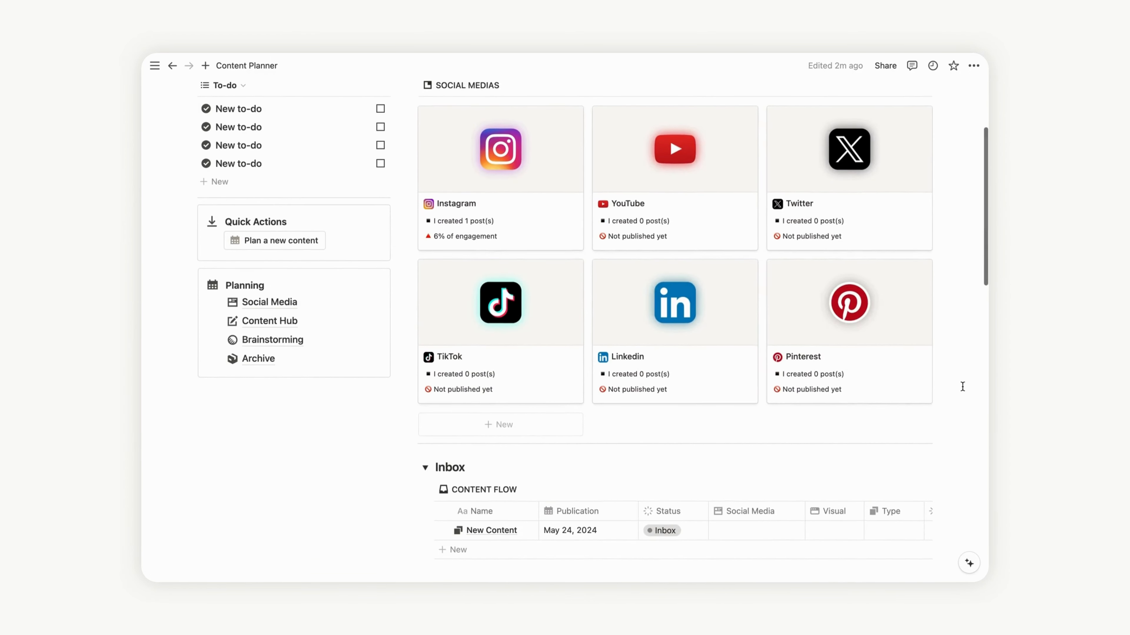
{"action": "scroll", "coordinate": [962, 386], "scroll_direction": "up", "scroll_amount": 1}
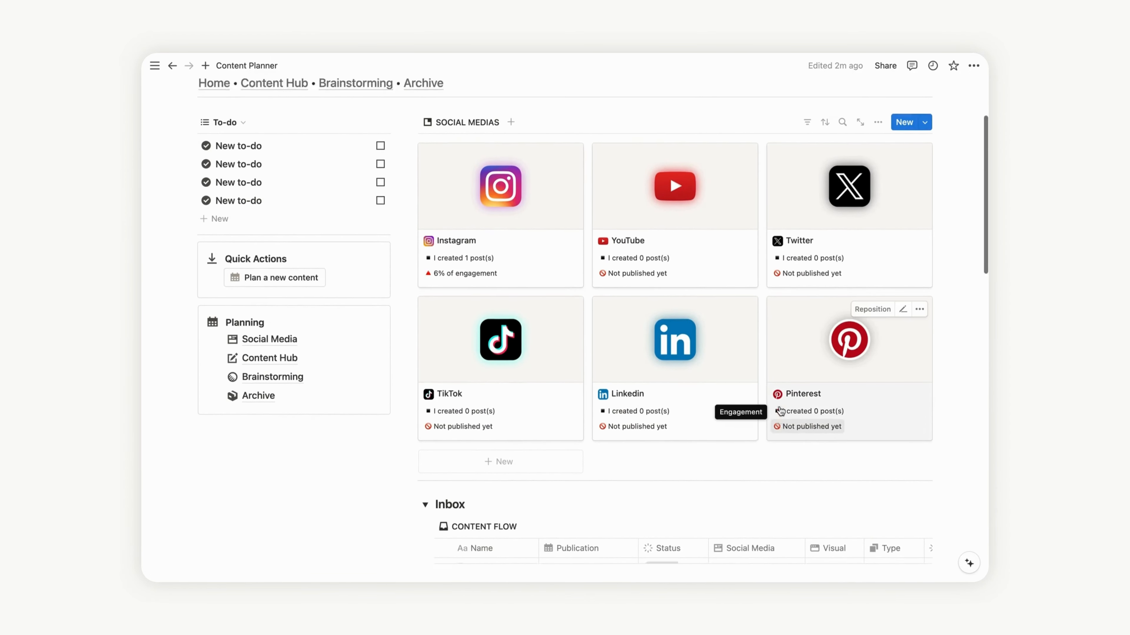
{"action": "scroll", "coordinate": [779, 410], "scroll_direction": "up", "scroll_amount": 2}
{"action": "mouse_move", "coordinate": [271, 445]}
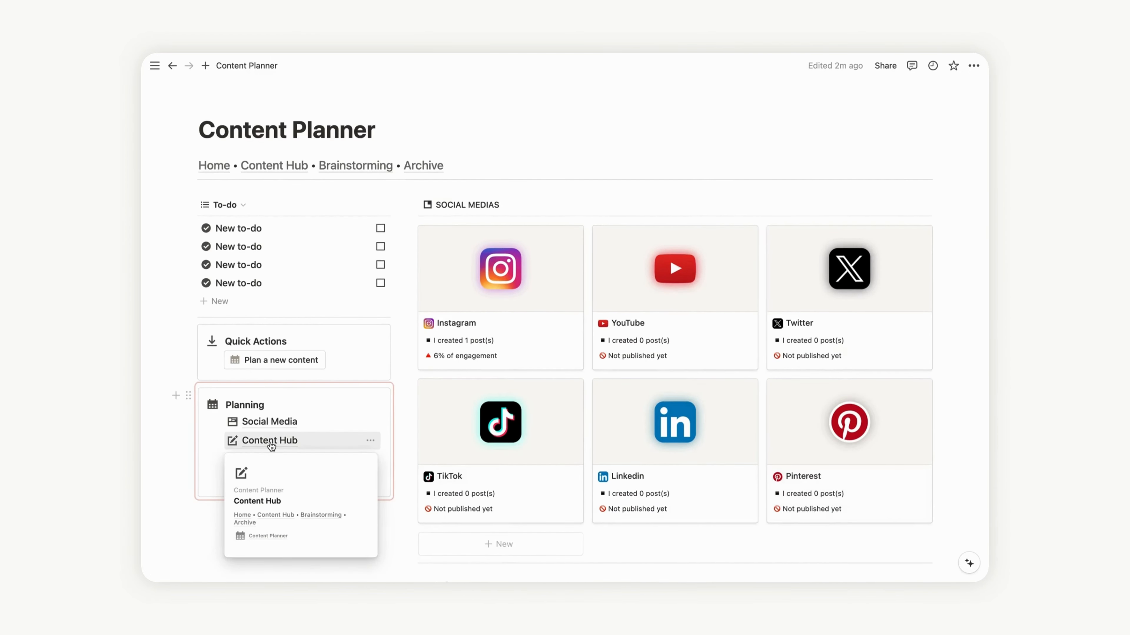
{"action": "scroll", "coordinate": [959, 387], "scroll_direction": "up", "scroll_amount": 1}
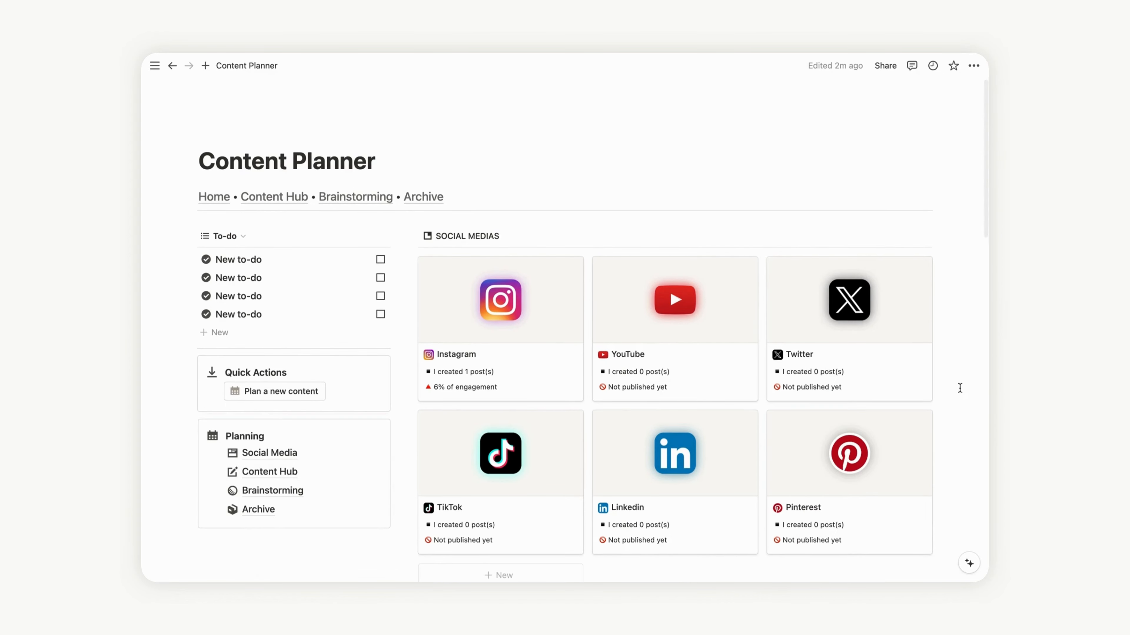
Step: Copy the synced Planning block from the Content Planner home page and open the Content Hub page
{"action": "left_click", "coordinate": [188, 427]}
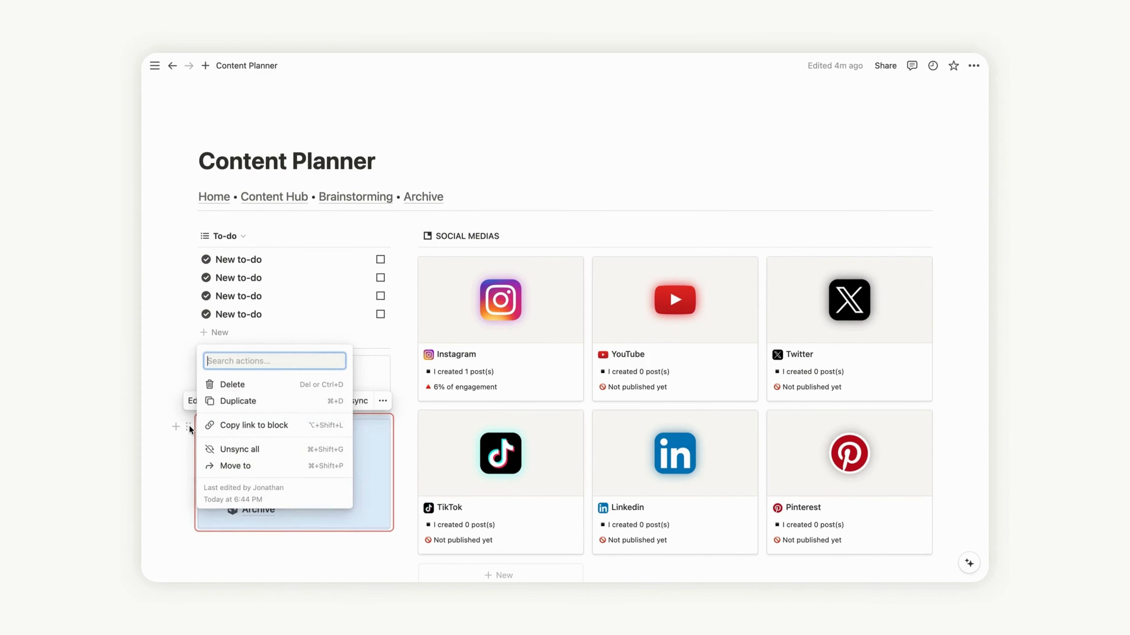
{"action": "key", "text": "Escape"}
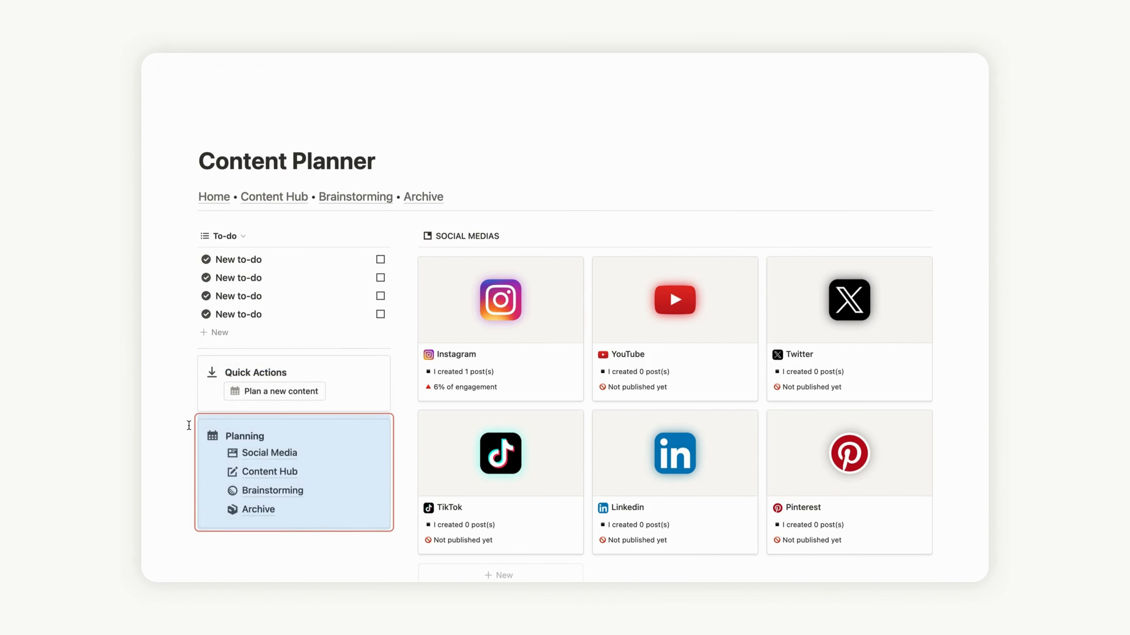
{"action": "mouse_move", "coordinate": [190, 427]}
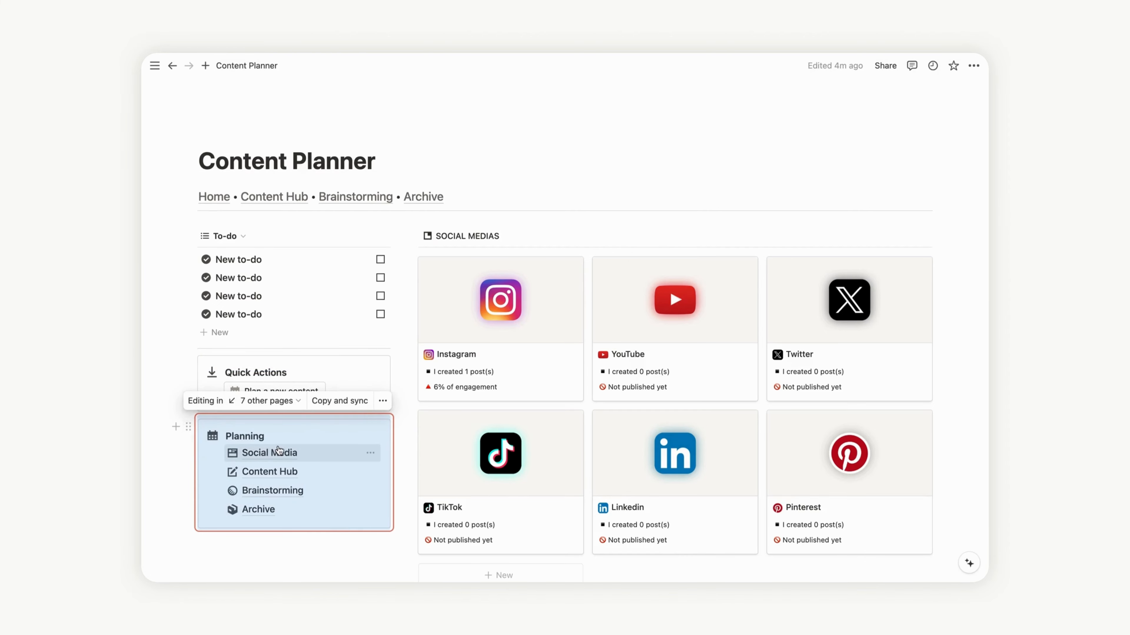
{"action": "left_click", "coordinate": [328, 400]}
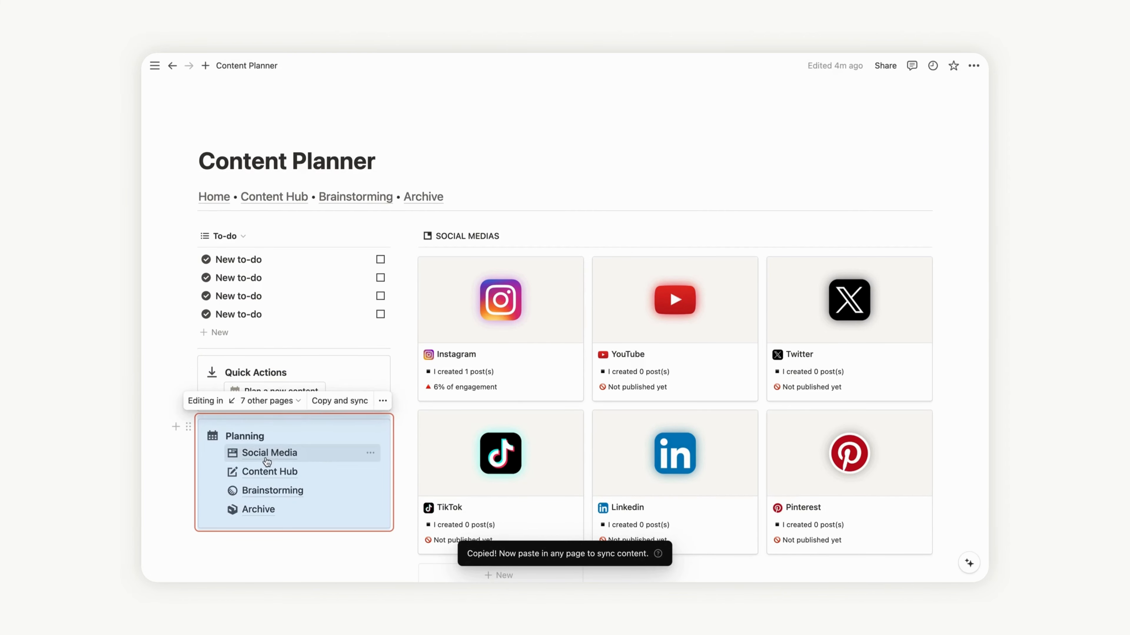
{"action": "mouse_move", "coordinate": [263, 458]}
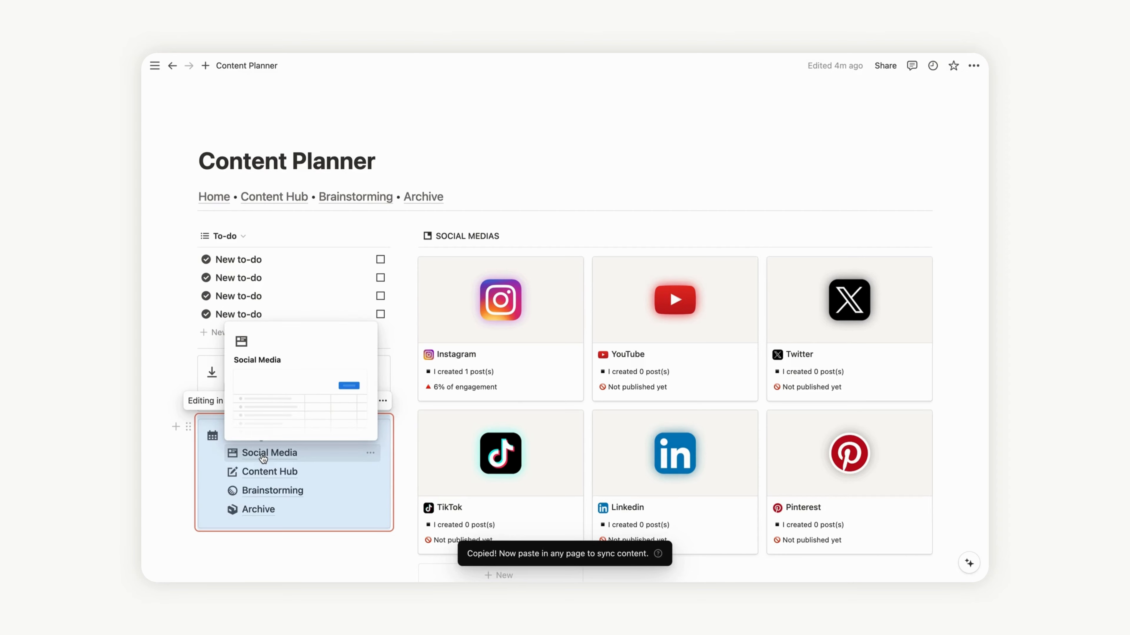
{"action": "left_click", "coordinate": [262, 471]}
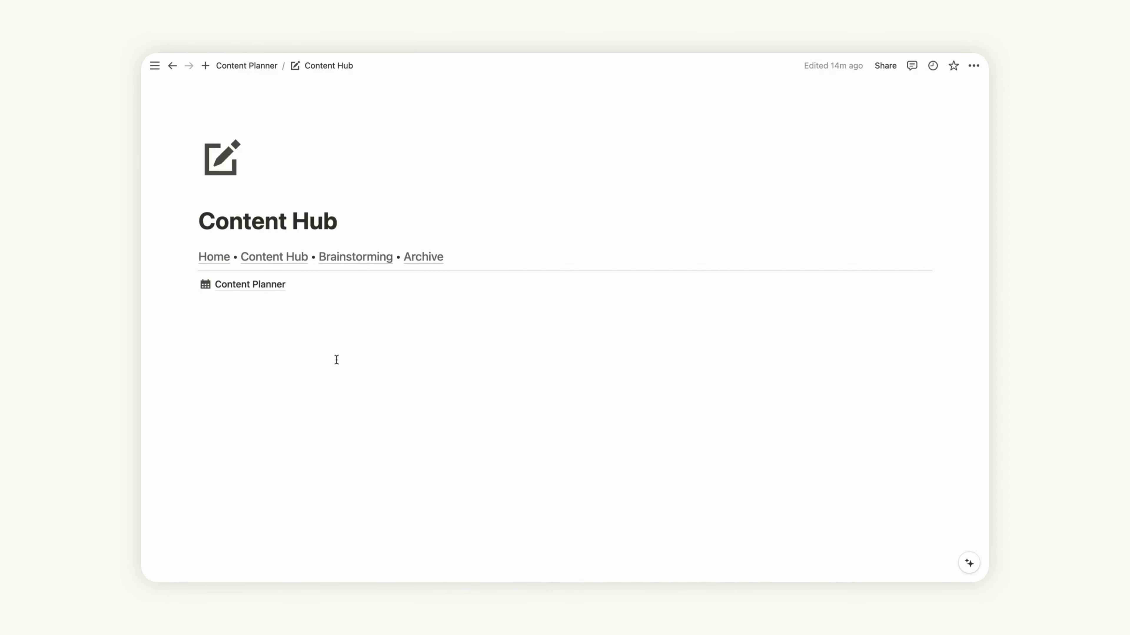
Step: Create a narrow left and a wide right column on Content Hub from two duplicated dividers, and paste the synced Planning callout into the narrow one
{"action": "left_click", "coordinate": [326, 270]}
{"action": "key", "text": "super+d"}
{"action": "key", "text": "super+d"}
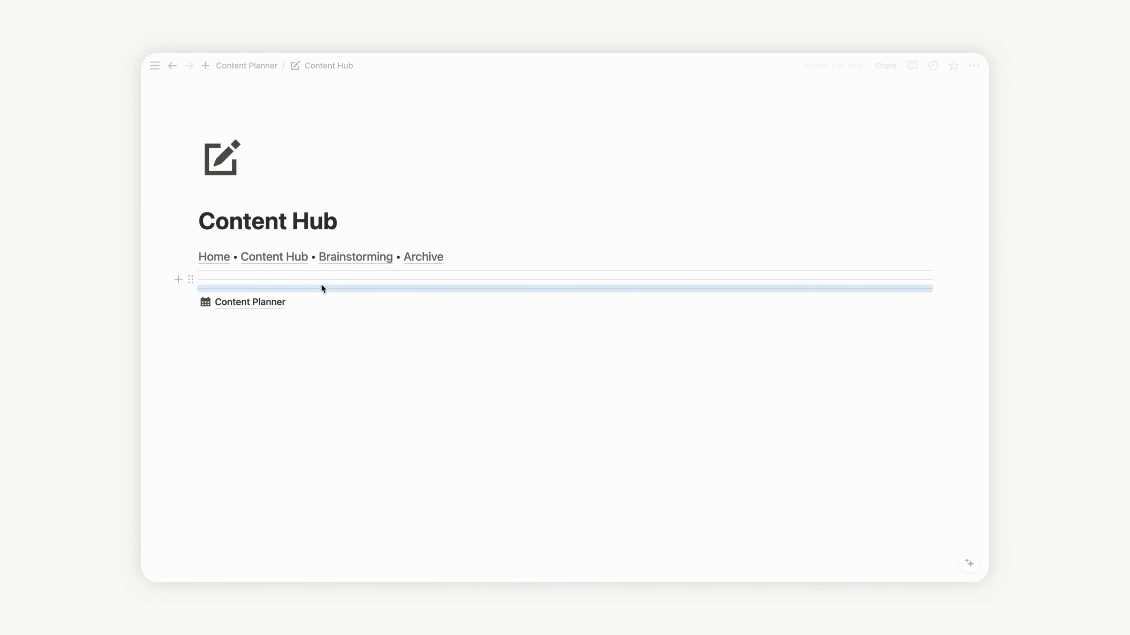
{"action": "left_click_drag", "start_coordinate": [320, 292], "coordinate": [912, 280]}
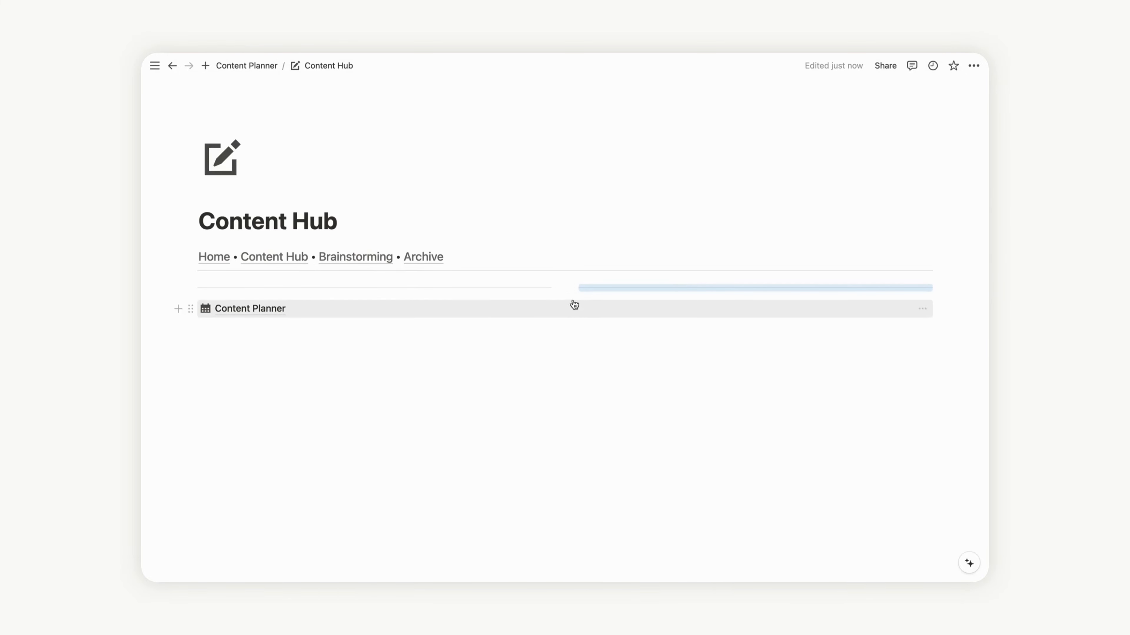
{"action": "left_click_drag", "start_coordinate": [559, 295], "coordinate": [376, 295]}
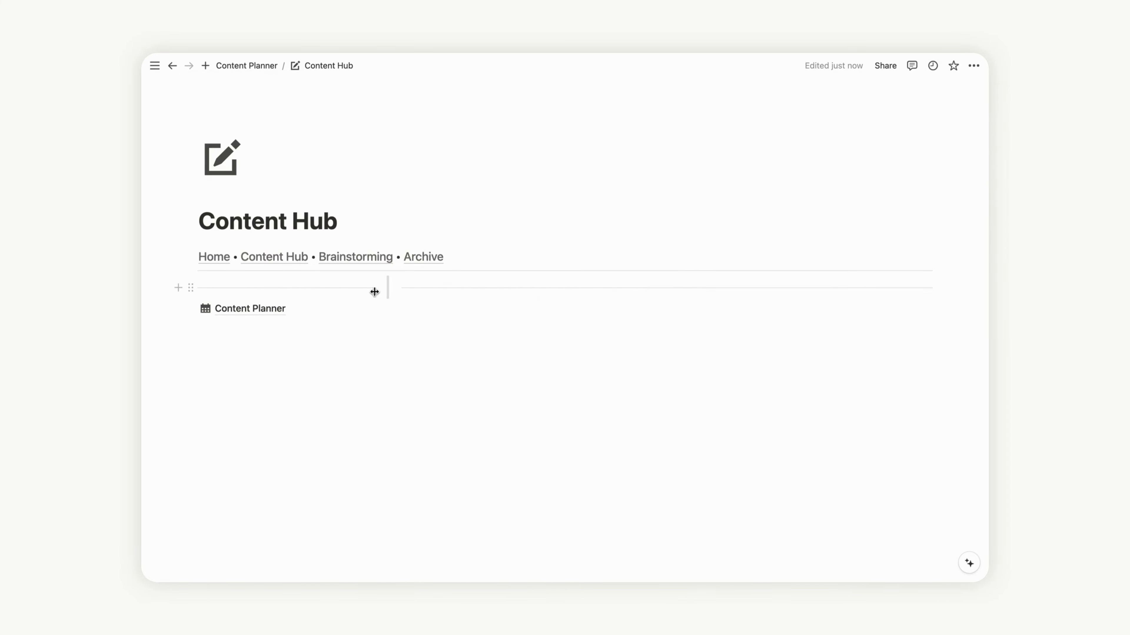
{"action": "left_click", "coordinate": [279, 288]}
{"action": "key", "text": "super+v"}
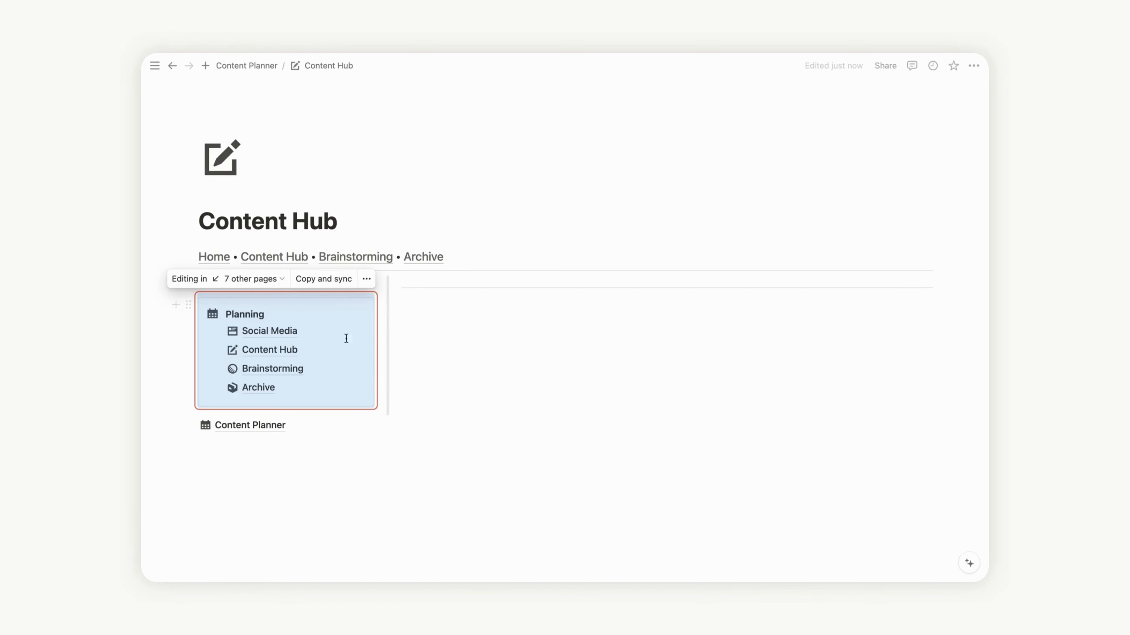
Step: Add a new callout below the Planning callout and change its icon to the database symbol
{"action": "left_click", "coordinate": [174, 305]}
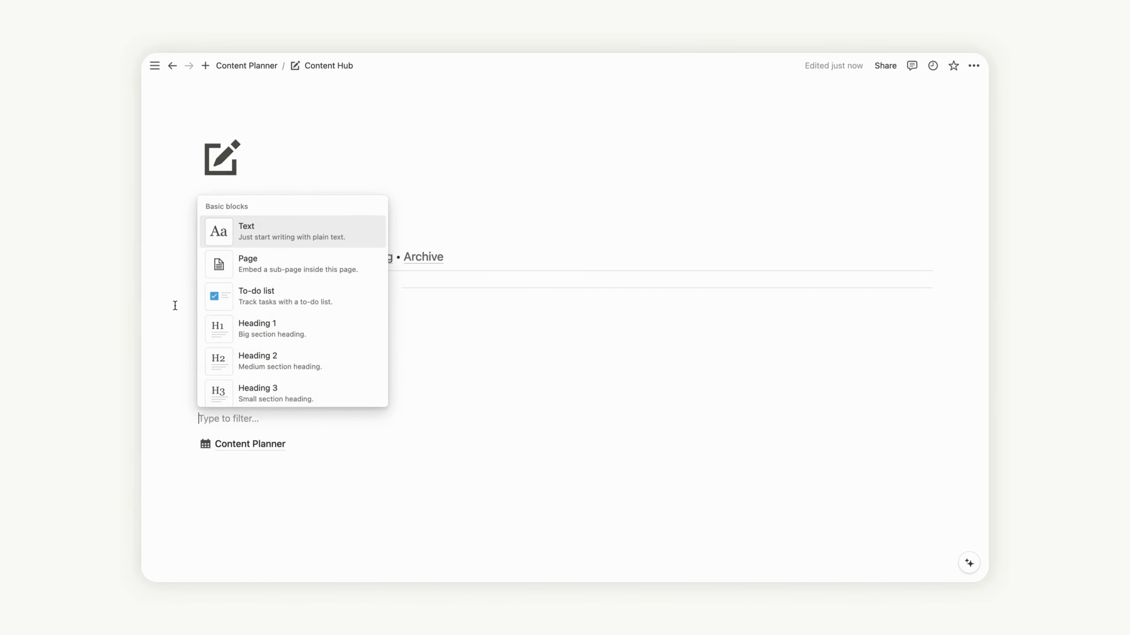
{"action": "type", "text": "cal"}
{"action": "key", "text": "Return"}
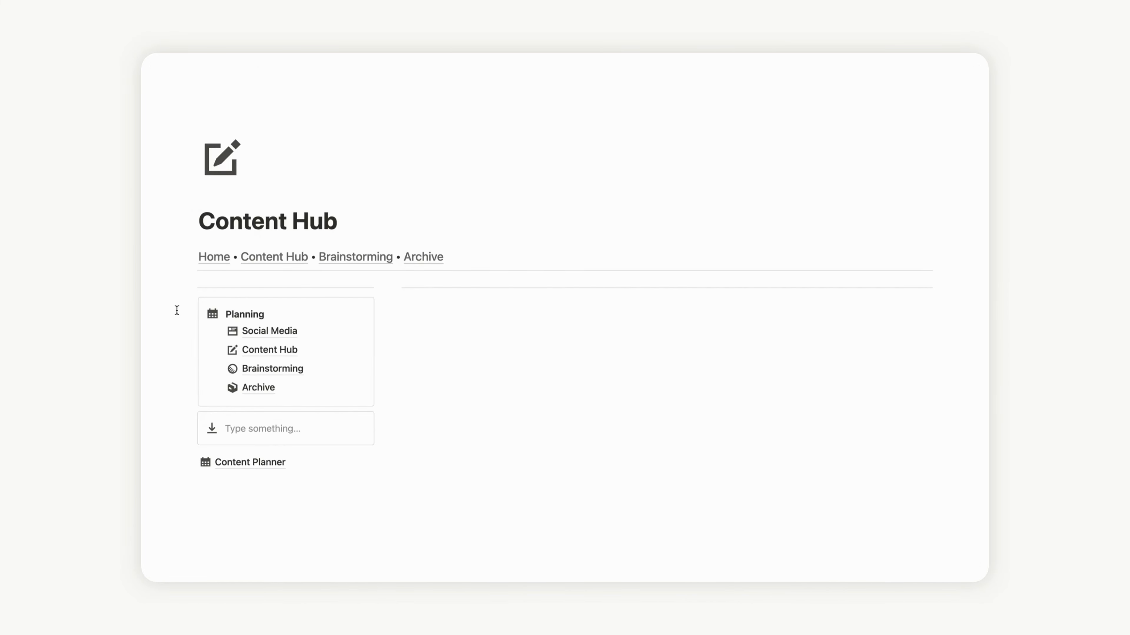
{"action": "left_click", "coordinate": [212, 429]}
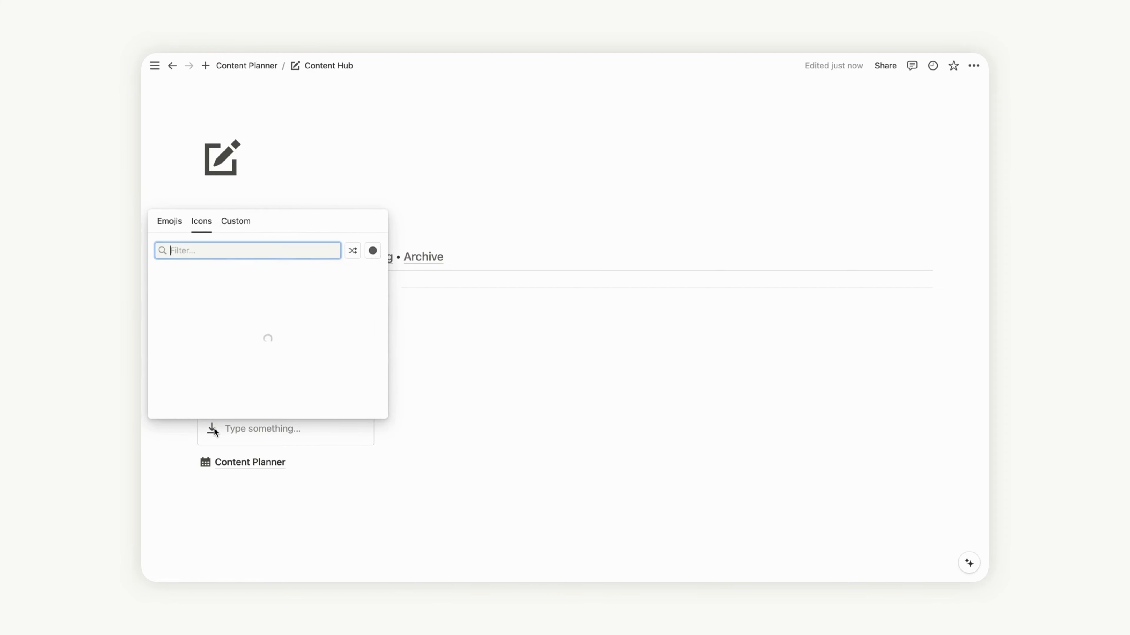
{"action": "type", "text": "data"}
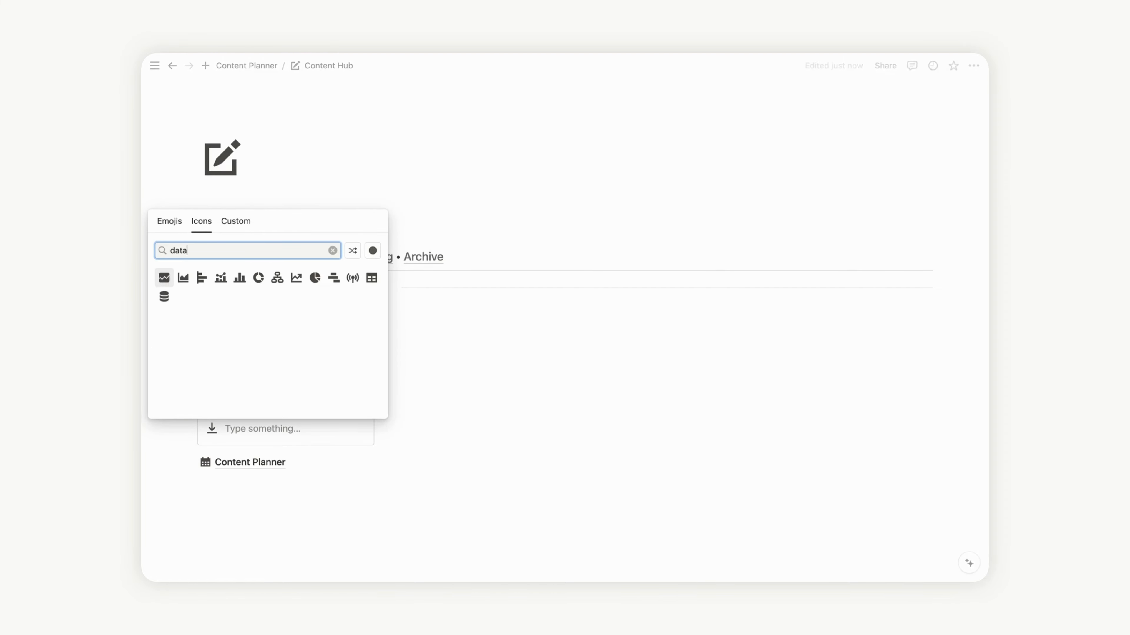
{"action": "left_click", "coordinate": [164, 294]}
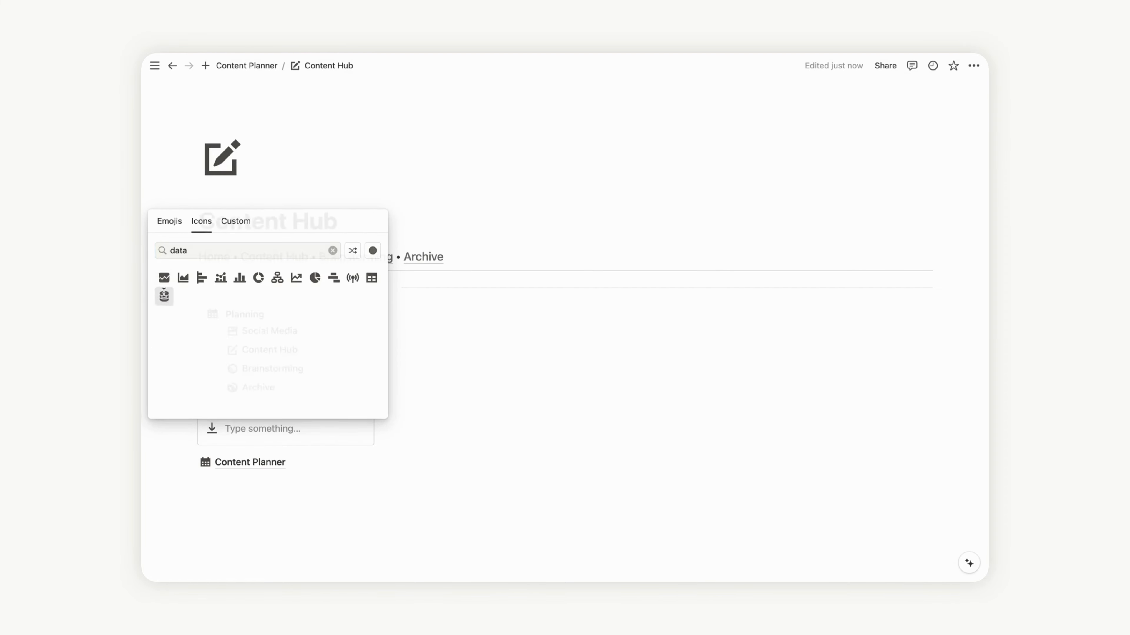
Step: Title the new callout Database in bold and move the Content Planner database link inside it
{"action": "left_click", "coordinate": [255, 428]}
{"action": "type", "text": "Database"}
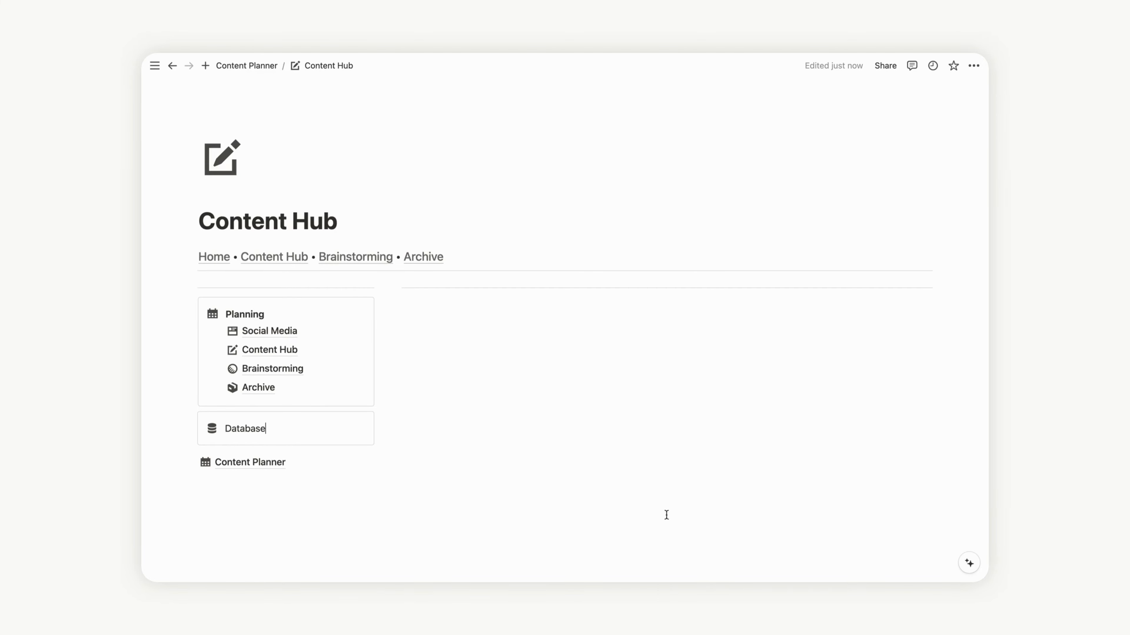
{"action": "key", "text": "super+a"}
{"action": "left_click", "coordinate": [395, 407]}
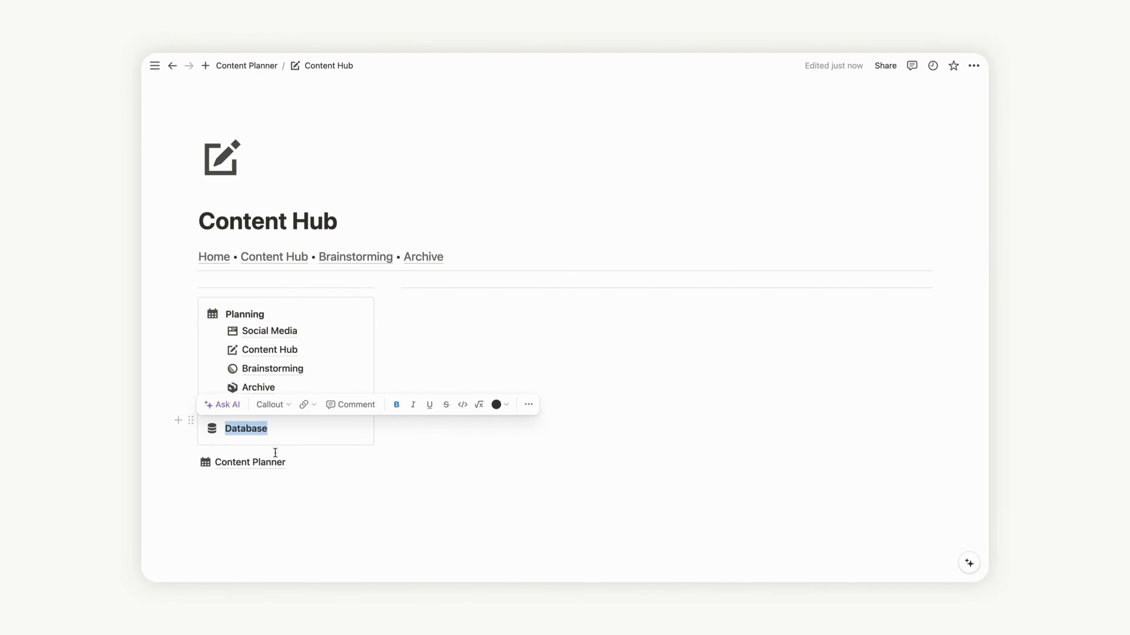
{"action": "left_click_drag", "start_coordinate": [191, 463], "coordinate": [240, 443]}
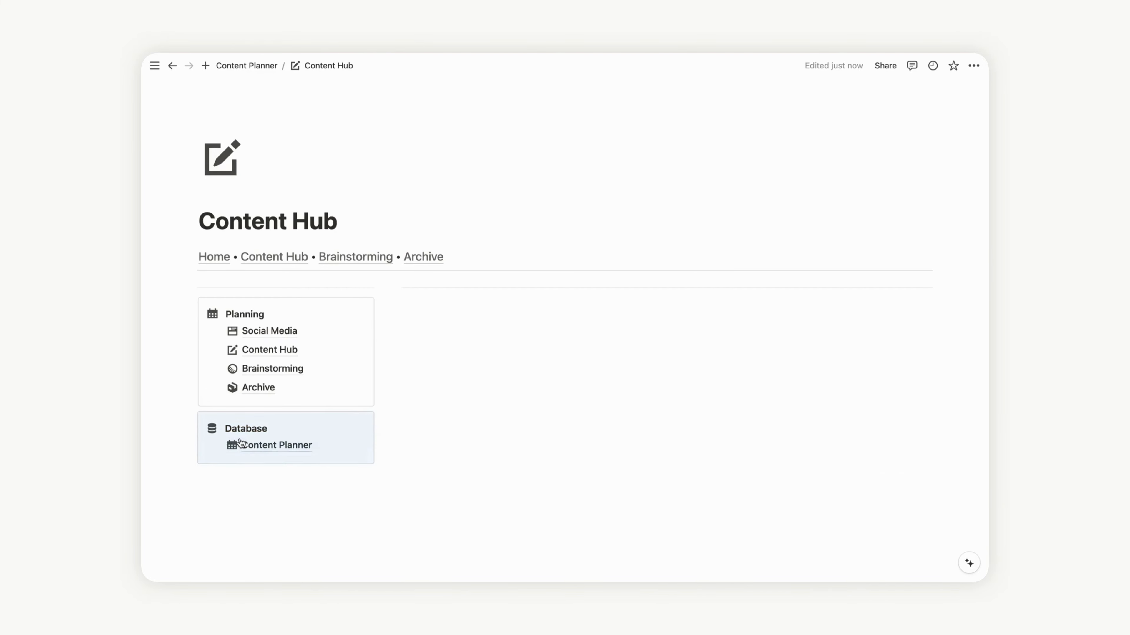
{"action": "mouse_move", "coordinate": [240, 443]}
Step: Add a Quick Actions callout with a New post button above the Planning callout
{"action": "left_click", "coordinate": [946, 272]}
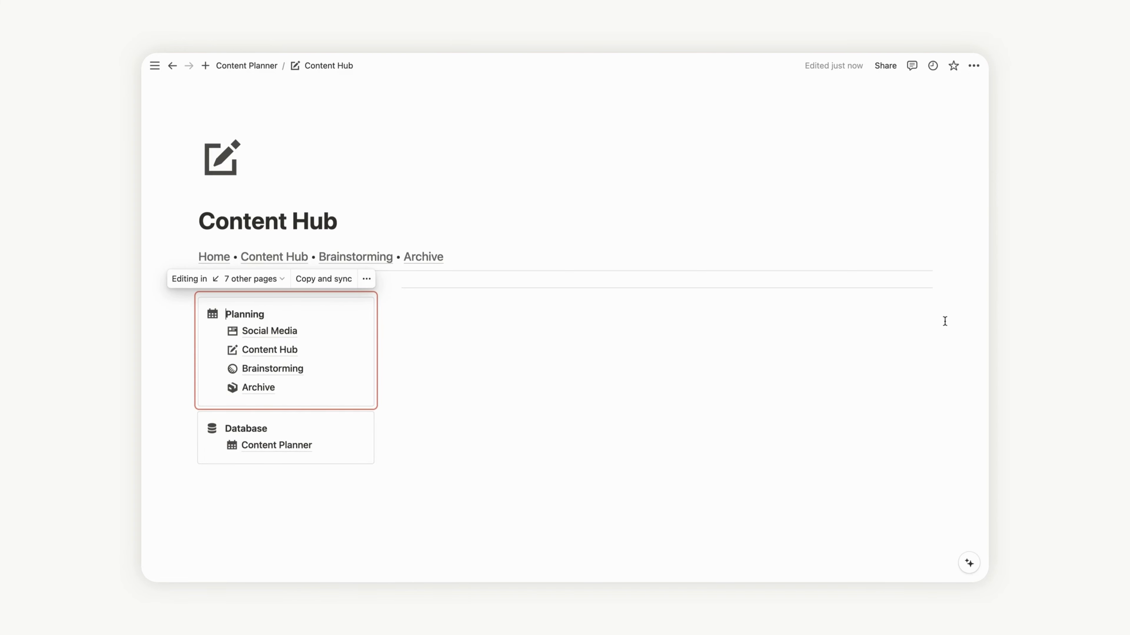
{"action": "left_click", "coordinate": [370, 232]}
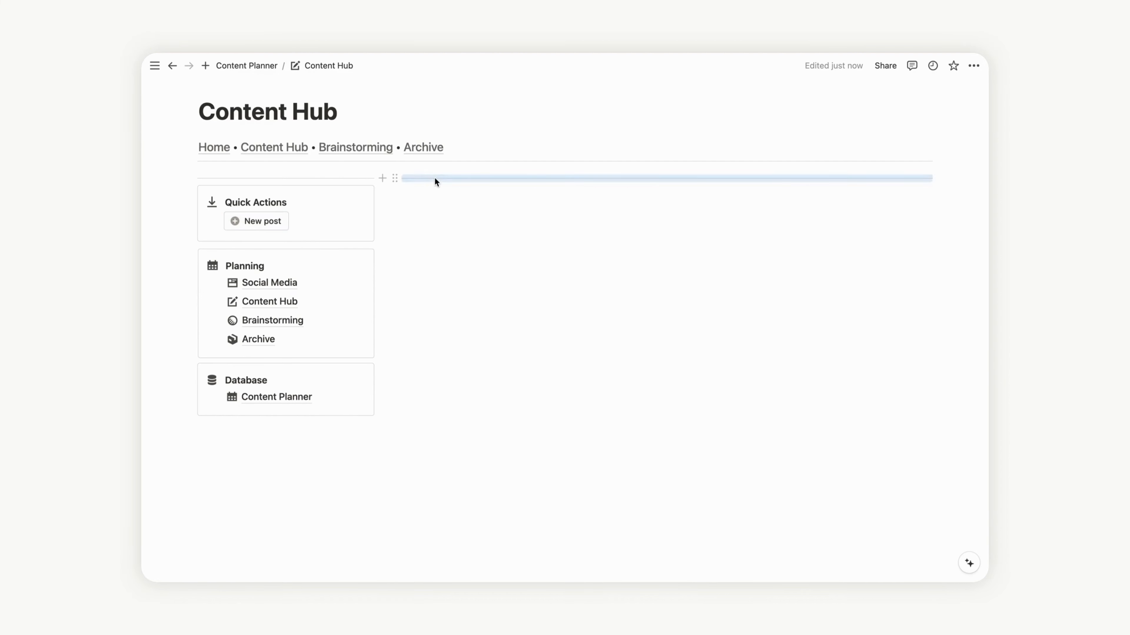
Step: Insert a linked view of the Content Planner database in the wide column, based on its ALL MY CONTENT view
{"action": "left_click", "coordinate": [434, 178]}
{"action": "type", "text": "/"}
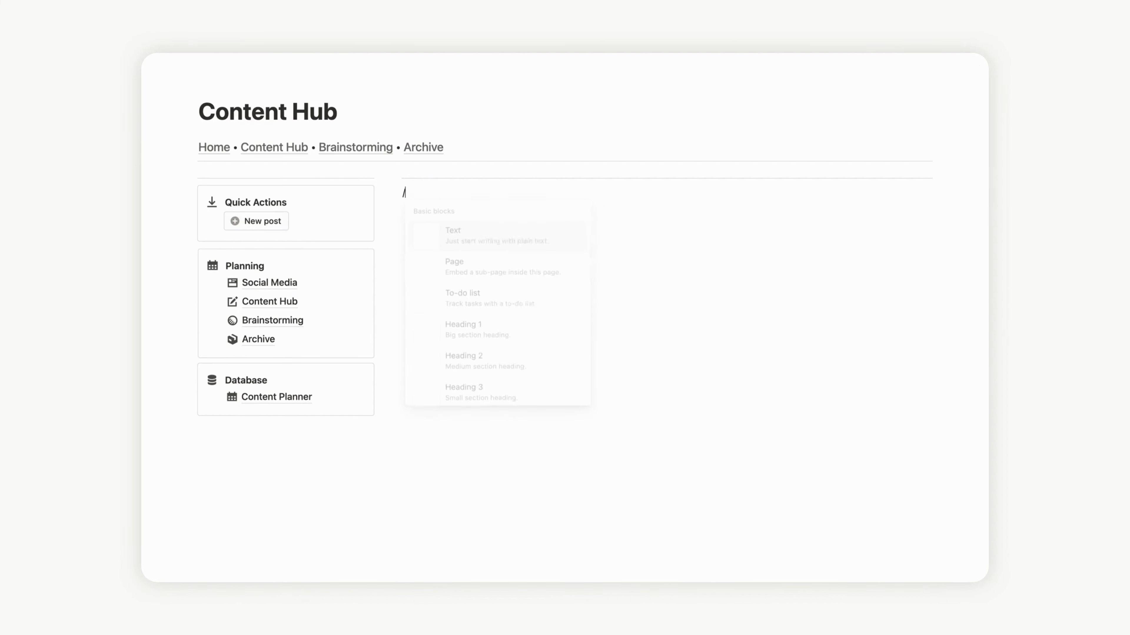
{"action": "type", "text": "link"}
{"action": "key", "text": "Return"}
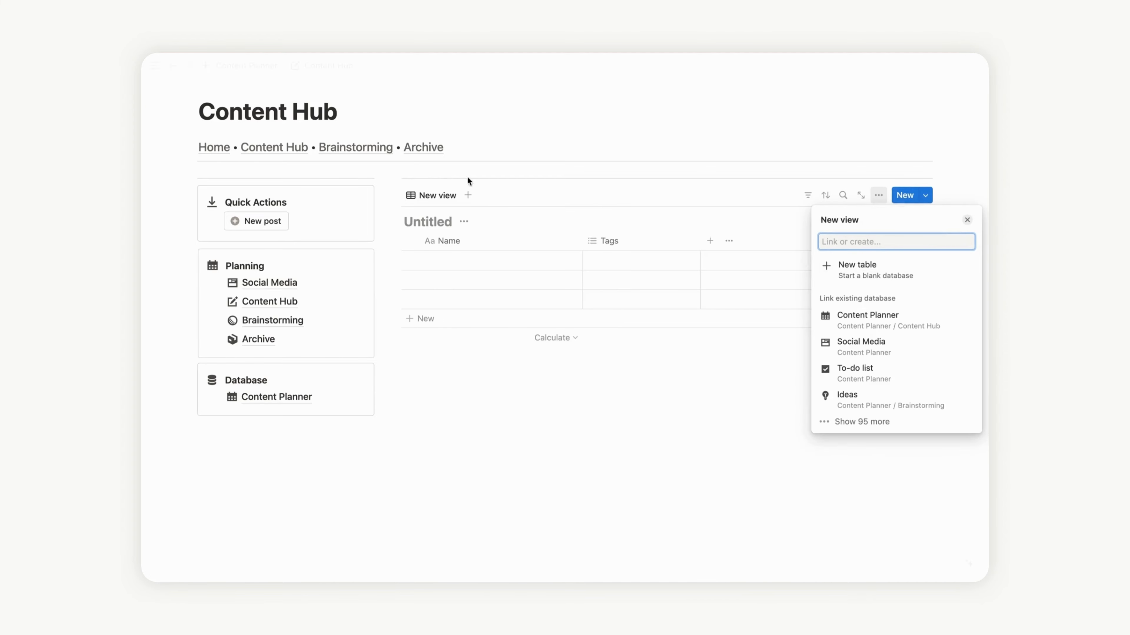
{"action": "left_click", "coordinate": [876, 317]}
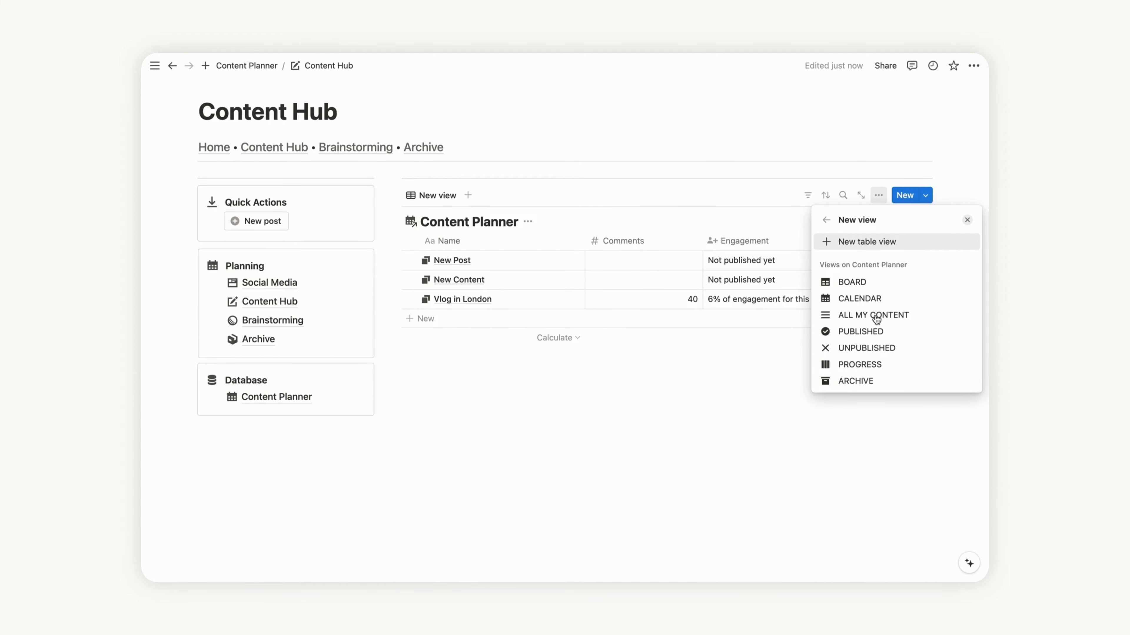
{"action": "left_click", "coordinate": [865, 318]}
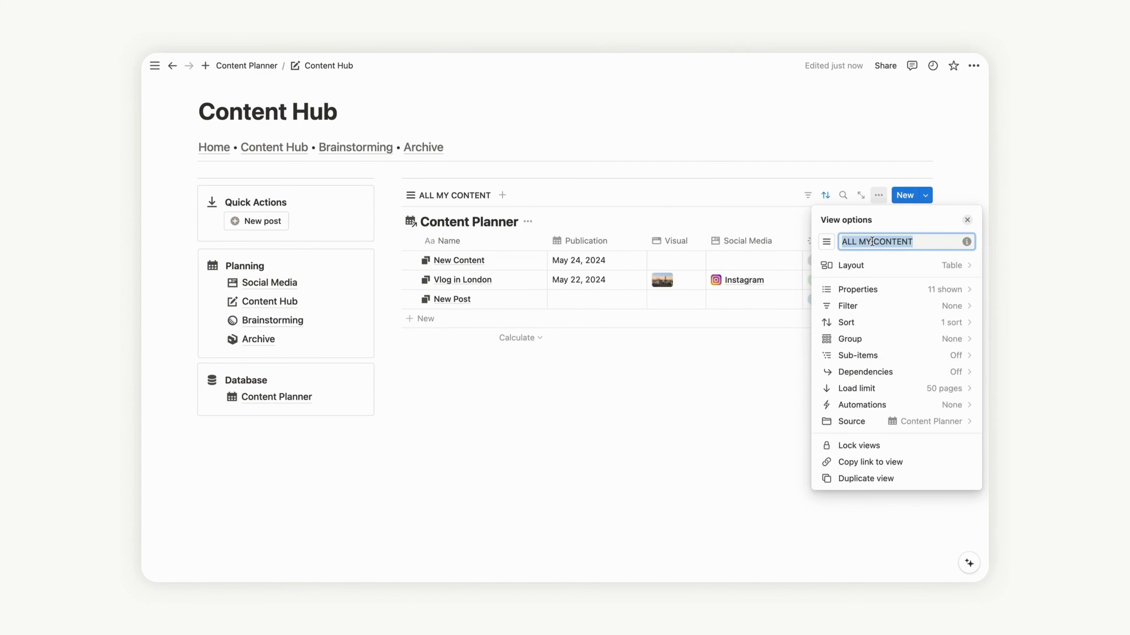
Step: Rename the linked view INBOX and give it the inbox tray icon
{"action": "type", "text": "INBOX"}
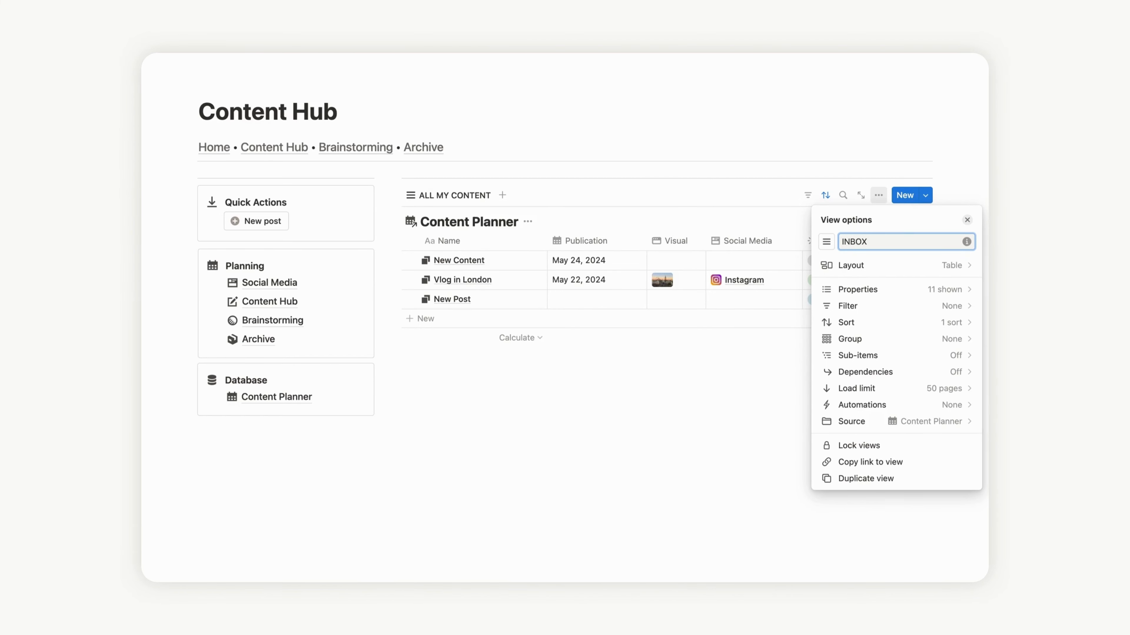
{"action": "left_click", "coordinate": [826, 242]}
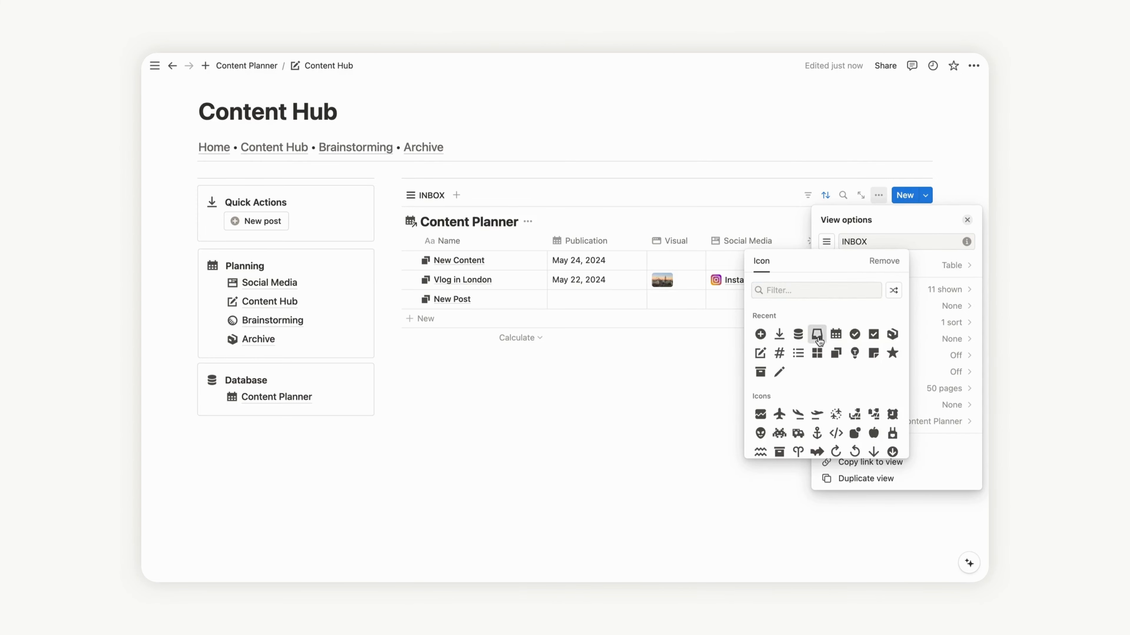
{"action": "left_click", "coordinate": [817, 334]}
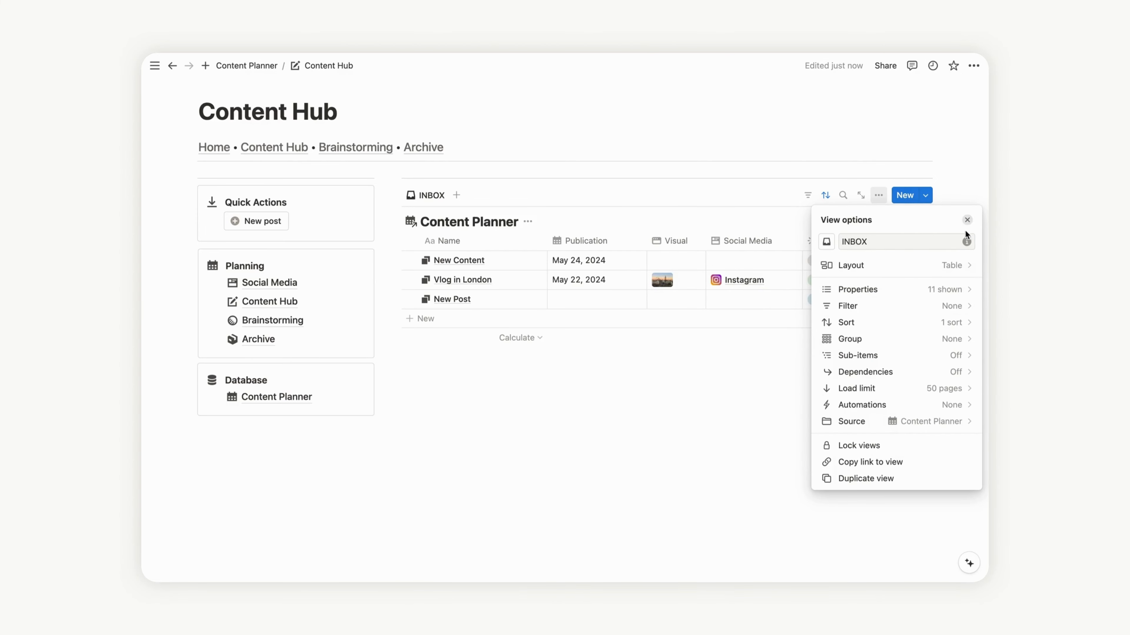
Step: Hide the database title in the INBOX view's layout
{"action": "left_click", "coordinate": [900, 268]}
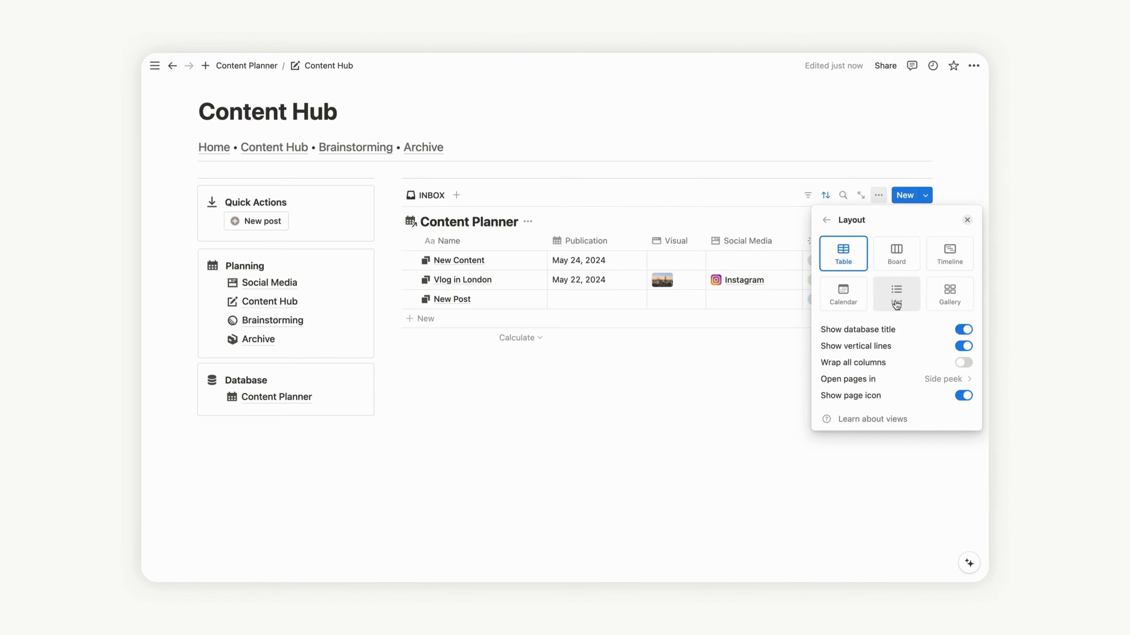
{"action": "left_click", "coordinate": [963, 329]}
{"action": "left_click", "coordinate": [826, 219]}
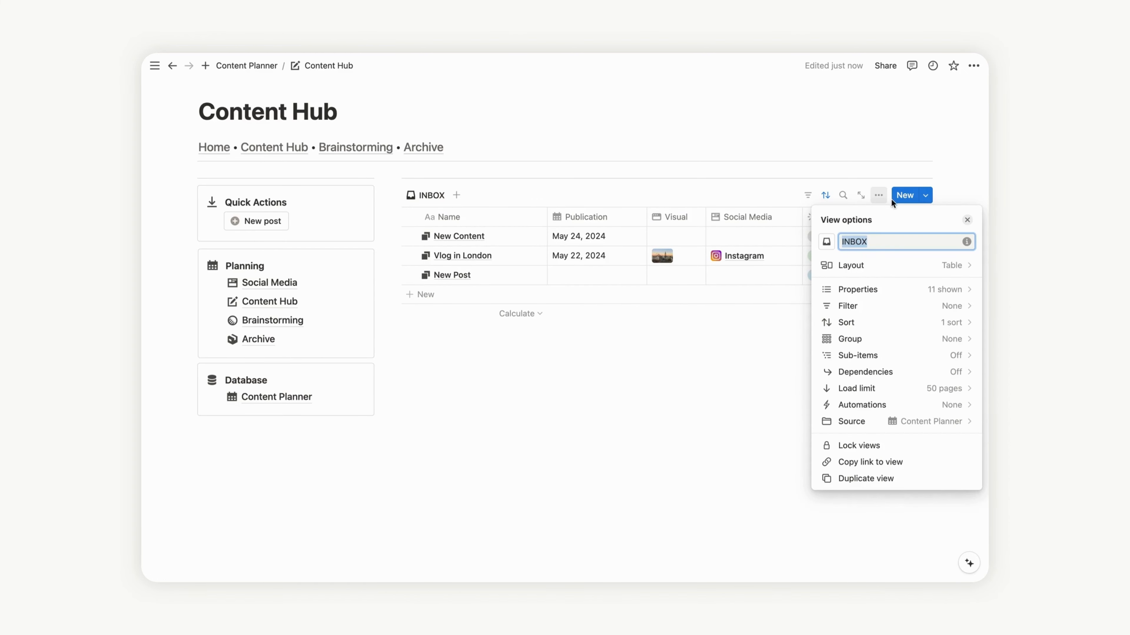
Step: Set the INBOX view's load limit to 10 pages
{"action": "left_click", "coordinate": [878, 195]}
{"action": "left_click", "coordinate": [878, 195]}
{"action": "left_click", "coordinate": [950, 389]}
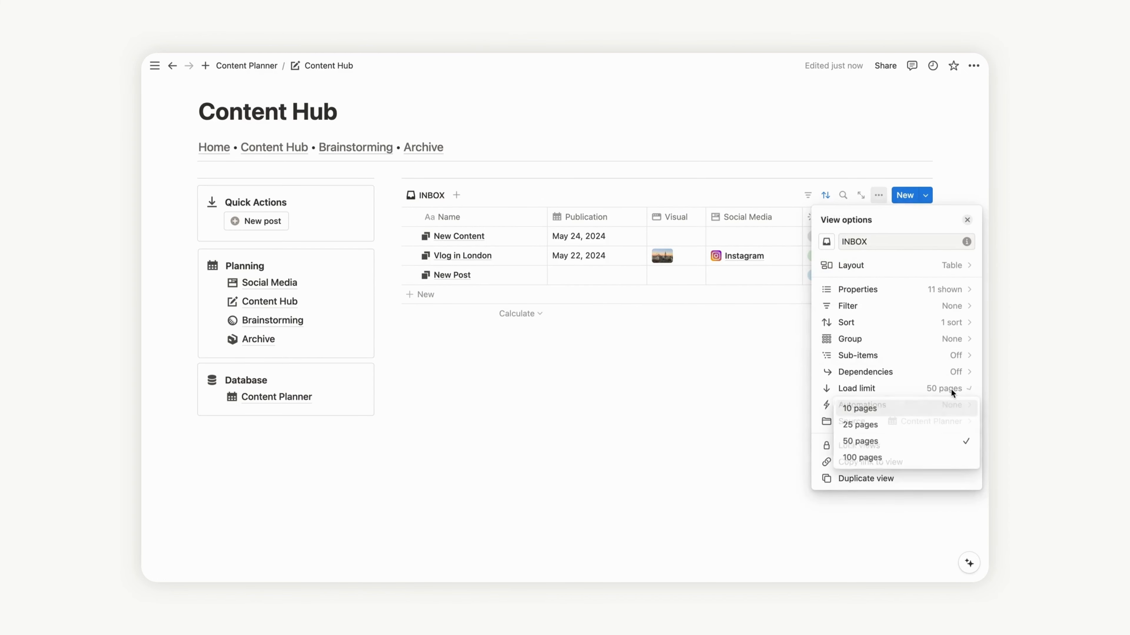
{"action": "left_click", "coordinate": [887, 409]}
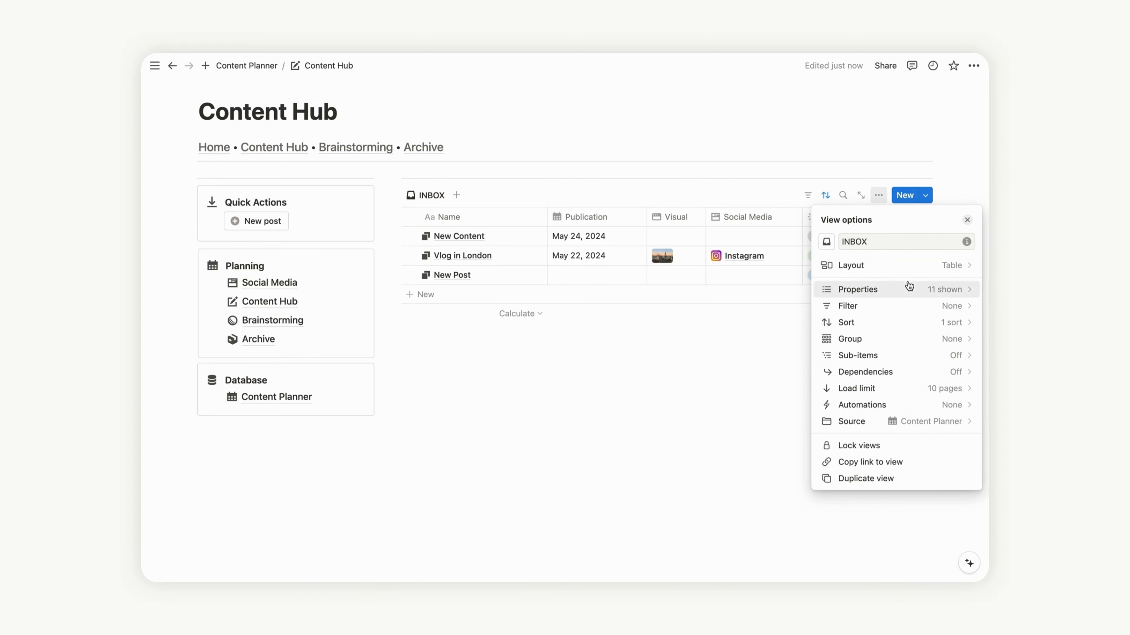
{"action": "left_click", "coordinate": [953, 179]}
Step: Filter the INBOX view to entries whose Status is Inbox and collapse the filter bar
{"action": "left_click", "coordinate": [805, 196]}
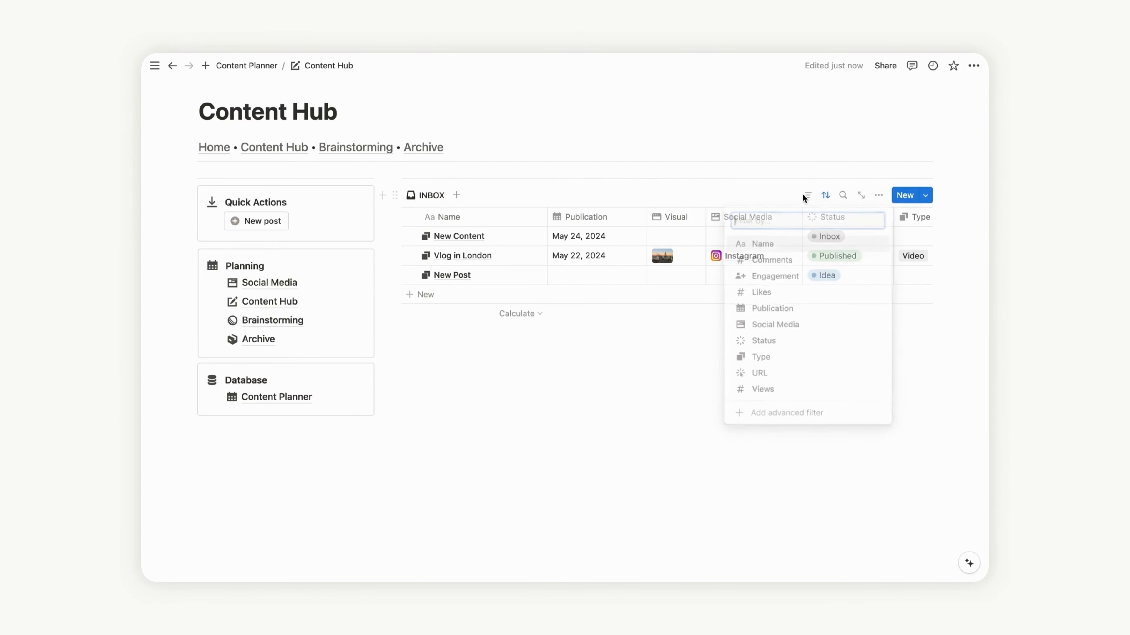
{"action": "left_click", "coordinate": [764, 344]}
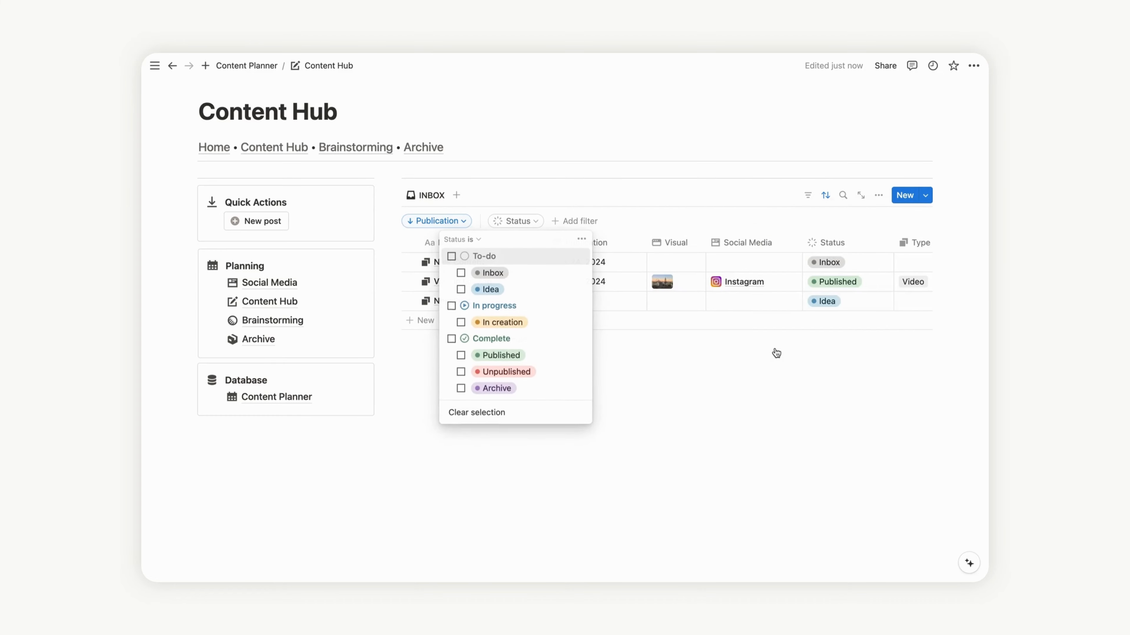
{"action": "left_click", "coordinate": [461, 274]}
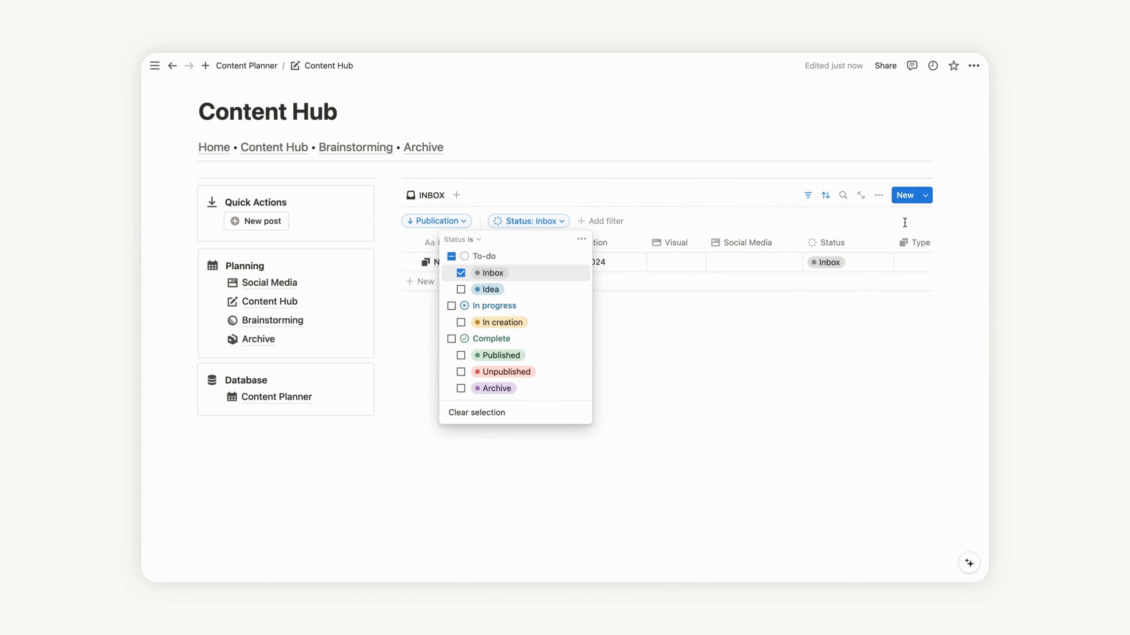
{"action": "left_click", "coordinate": [948, 210]}
{"action": "left_click", "coordinate": [807, 197]}
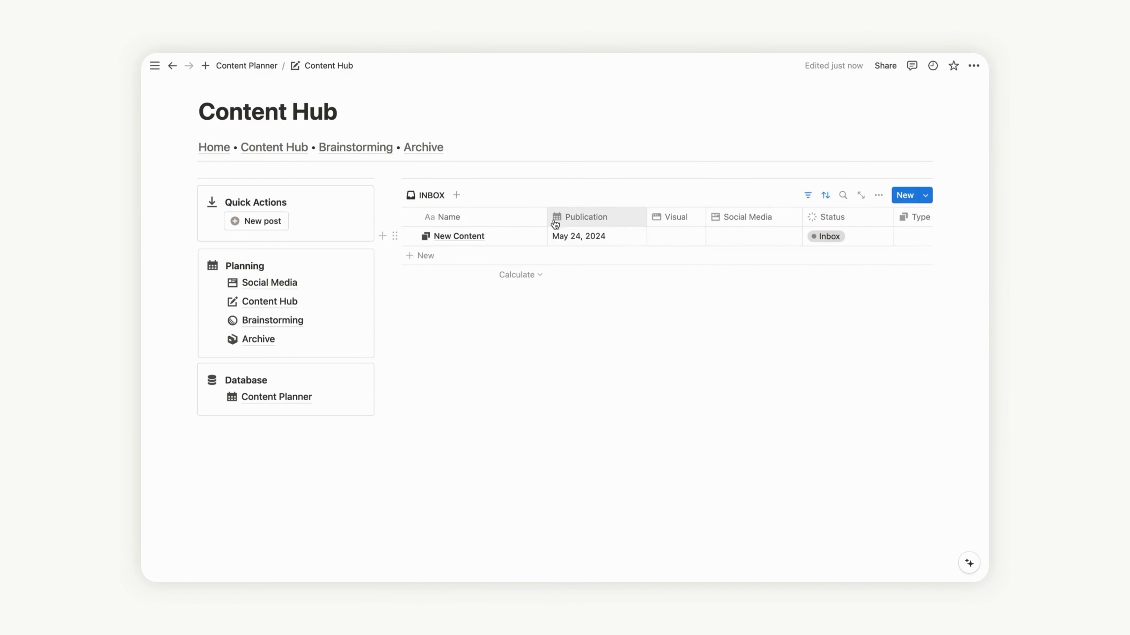
Step: Narrow the Name, Publication and Status columns in the INBOX table, placing Status directly after Publication
{"action": "left_click_drag", "start_coordinate": [547, 218], "coordinate": [510, 220]}
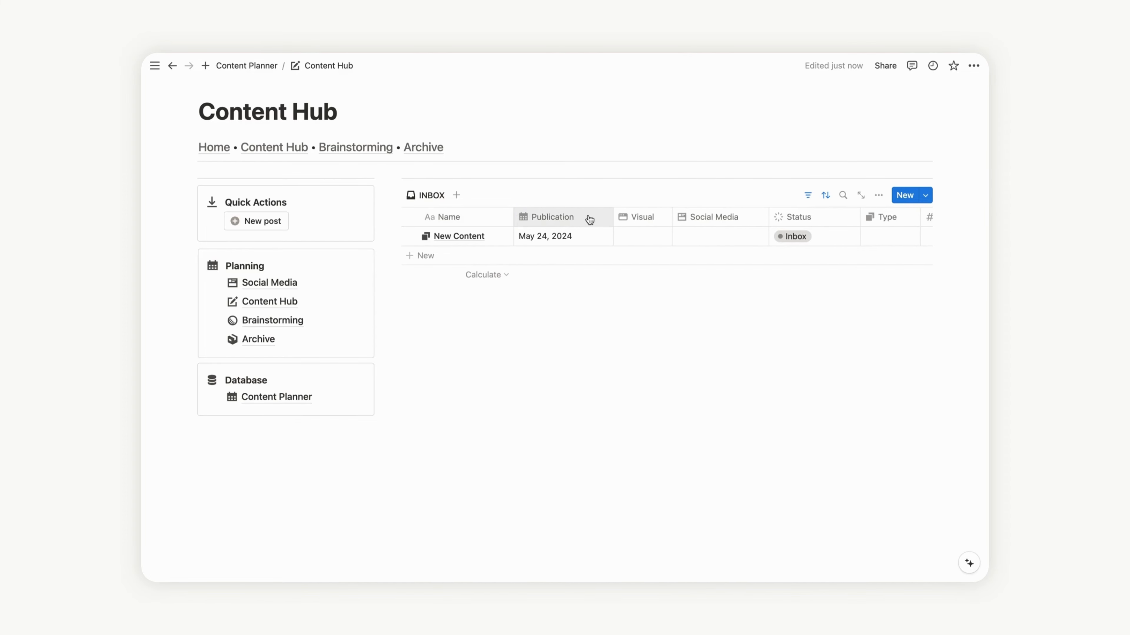
{"action": "left_click_drag", "start_coordinate": [614, 216], "coordinate": [600, 217]}
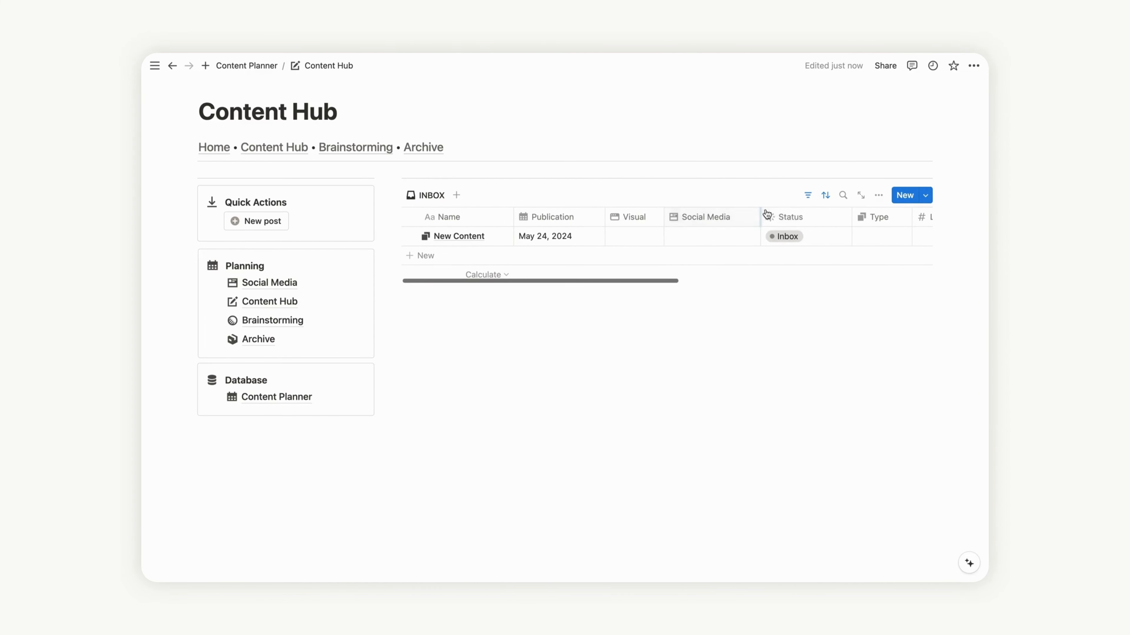
{"action": "left_click_drag", "start_coordinate": [791, 219], "coordinate": [651, 219]}
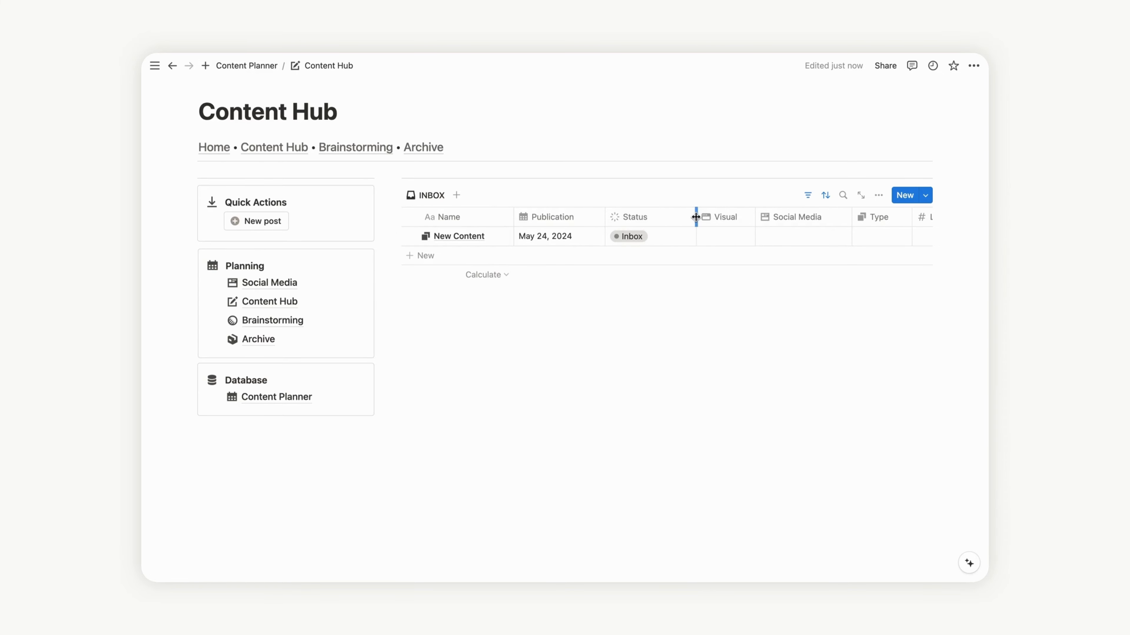
{"action": "left_click_drag", "start_coordinate": [696, 217], "coordinate": [676, 217]}
Step: Hide the Likes, Comments, Views and Engagement properties in the INBOX view
{"action": "scroll", "coordinate": [763, 224], "scroll_direction": "right", "scroll_amount": 10}
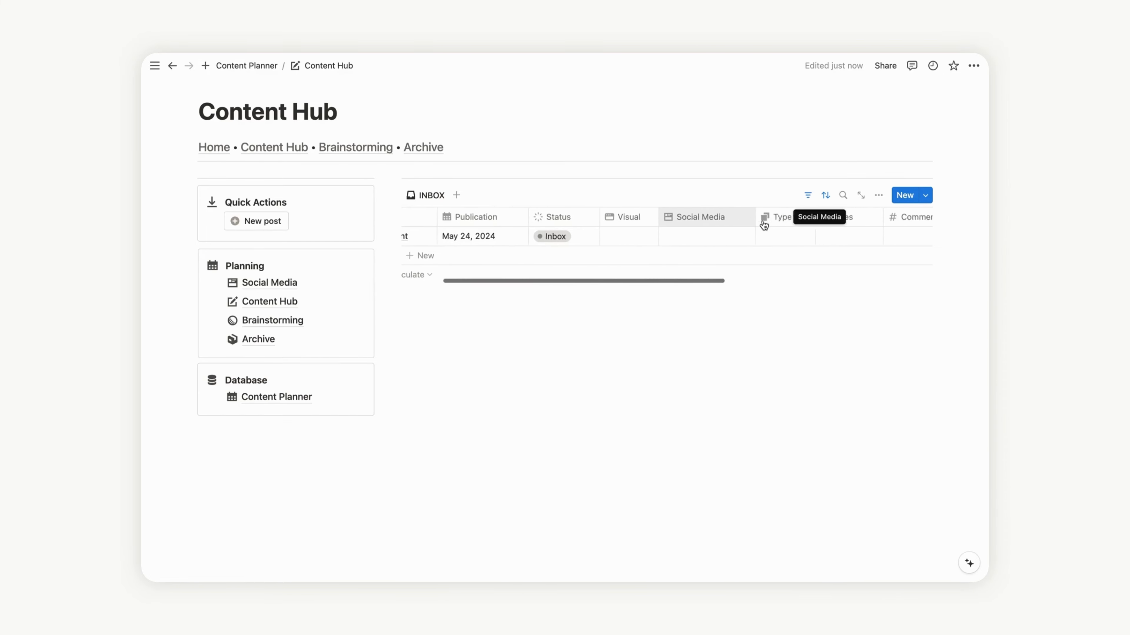
{"action": "left_click", "coordinate": [630, 218]}
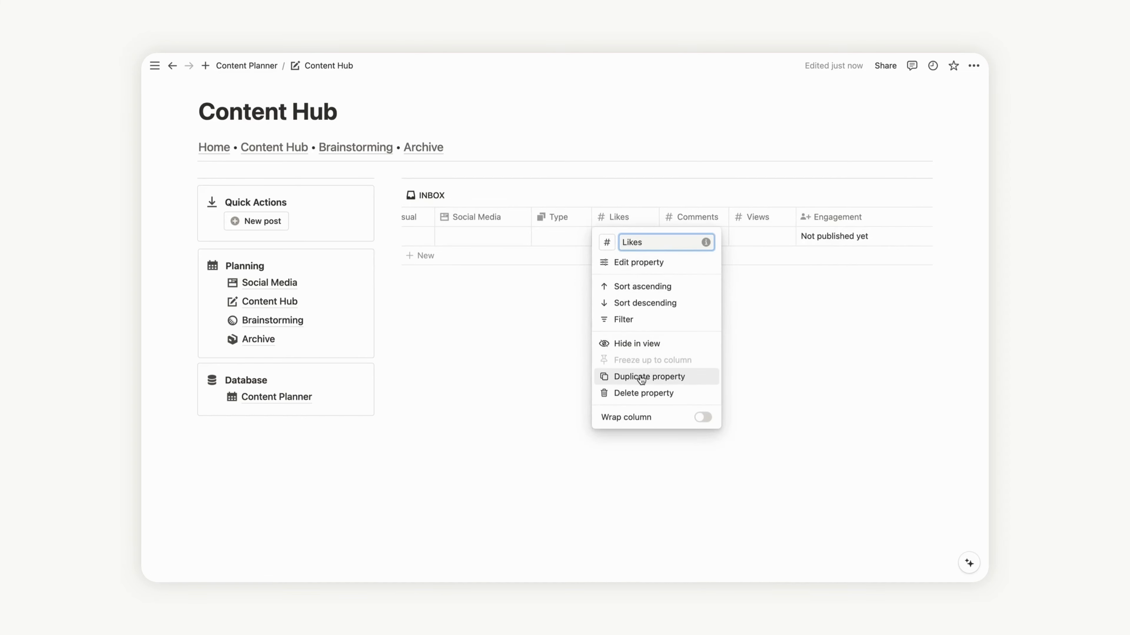
{"action": "left_click", "coordinate": [638, 344]}
{"action": "left_click", "coordinate": [633, 216]}
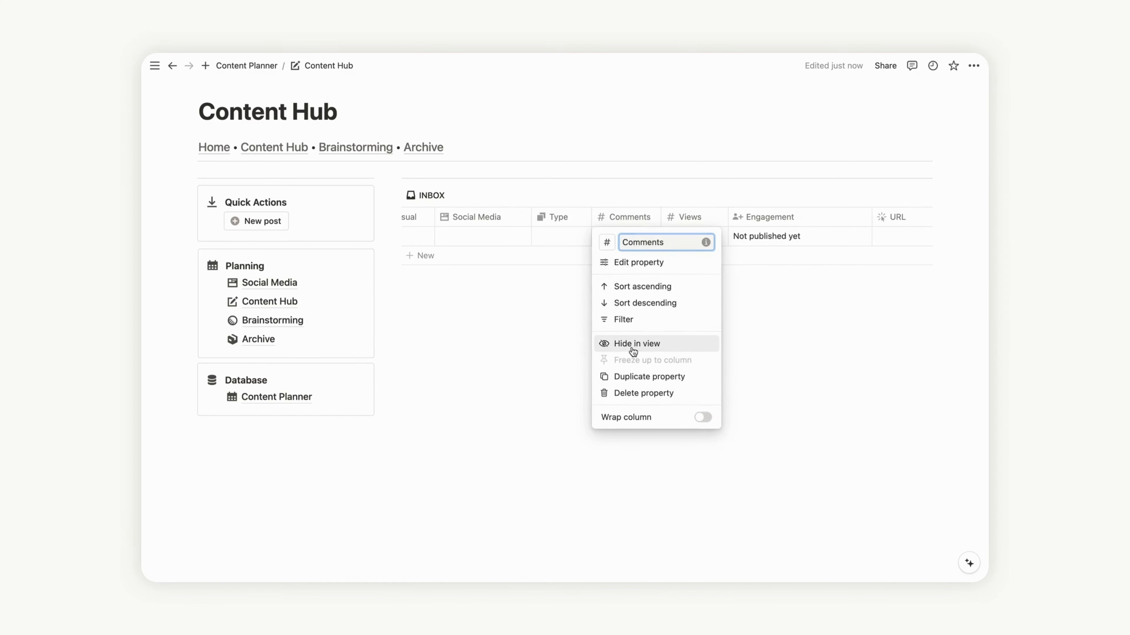
{"action": "left_click", "coordinate": [632, 344]}
{"action": "left_click", "coordinate": [628, 218]}
{"action": "left_click", "coordinate": [627, 343]}
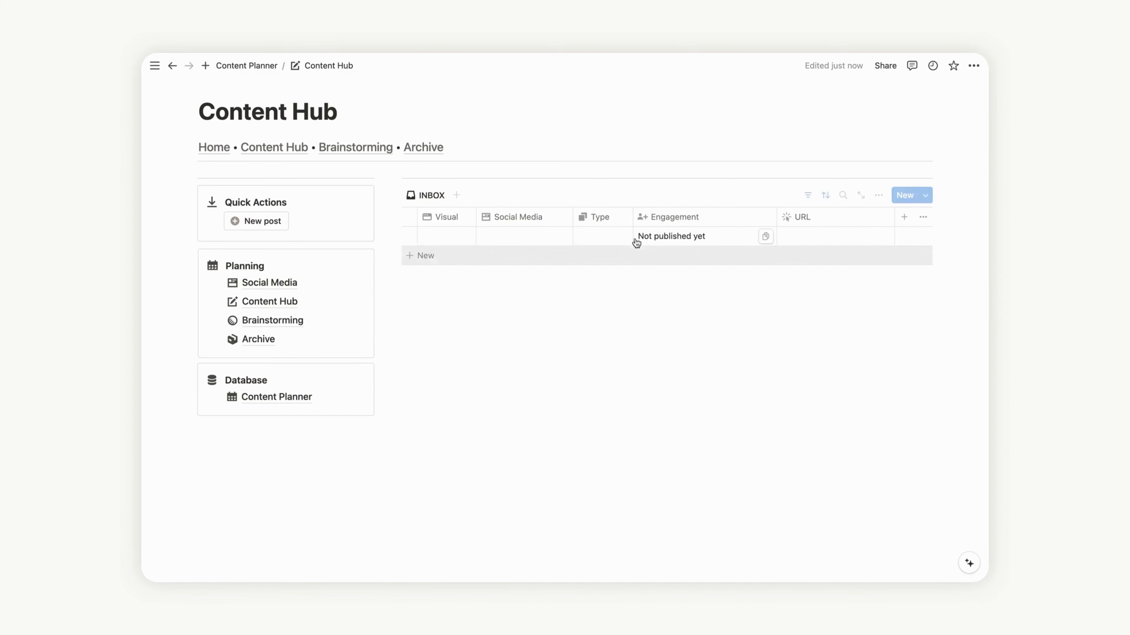
{"action": "left_click", "coordinate": [655, 217]}
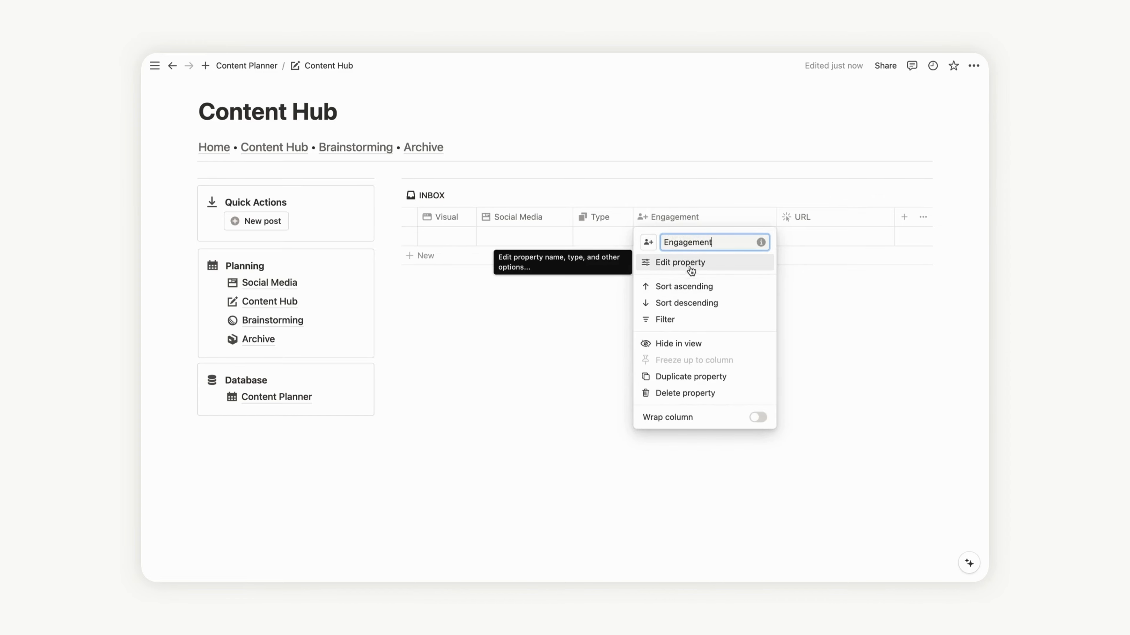
{"action": "left_click", "coordinate": [691, 349]}
{"action": "scroll", "coordinate": [580, 232], "scroll_direction": "left", "scroll_amount": 3}
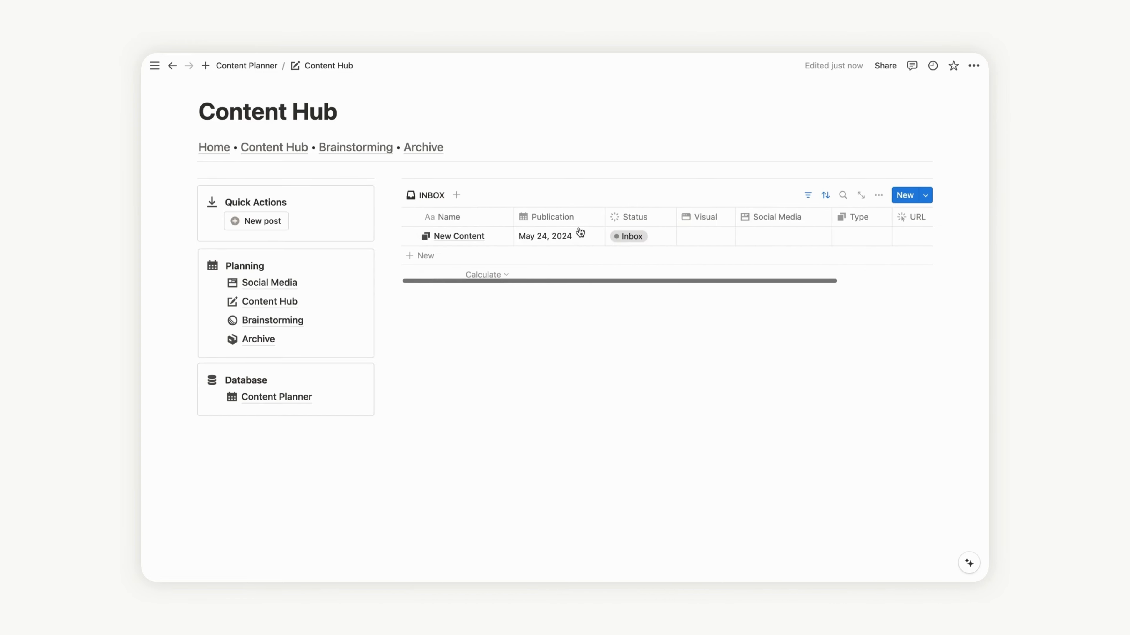
Step: Run the New post action from the Quick Actions callout
{"action": "left_click", "coordinate": [255, 223]}
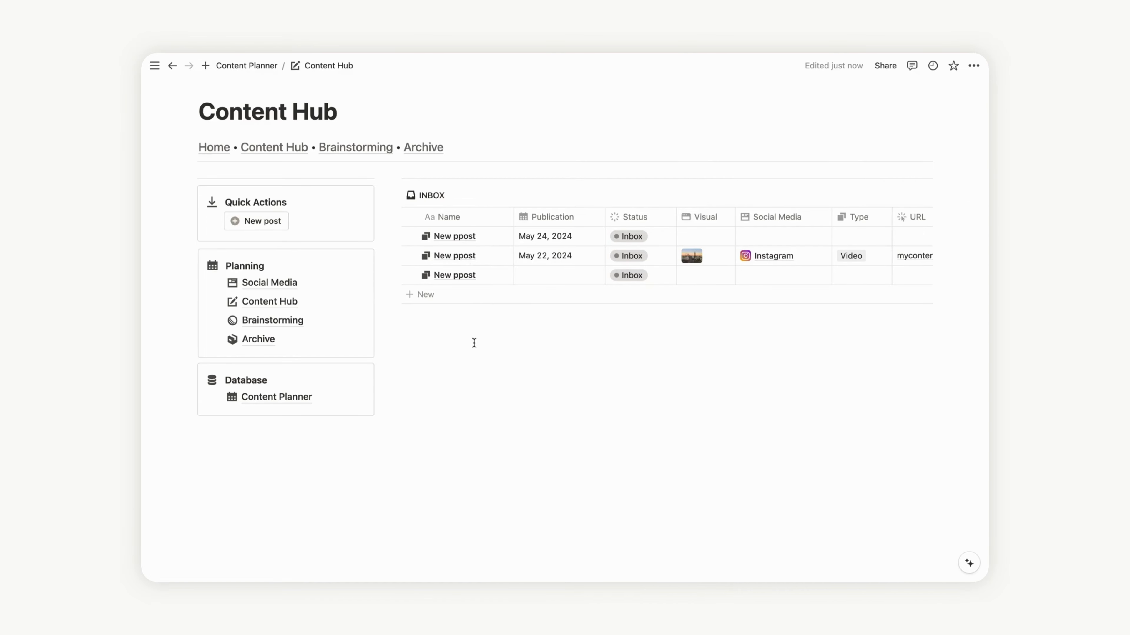
Step: Insert a linked view of the Content Planner database below INBOX, based on its BOARD view
{"action": "left_click", "coordinate": [422, 339]}
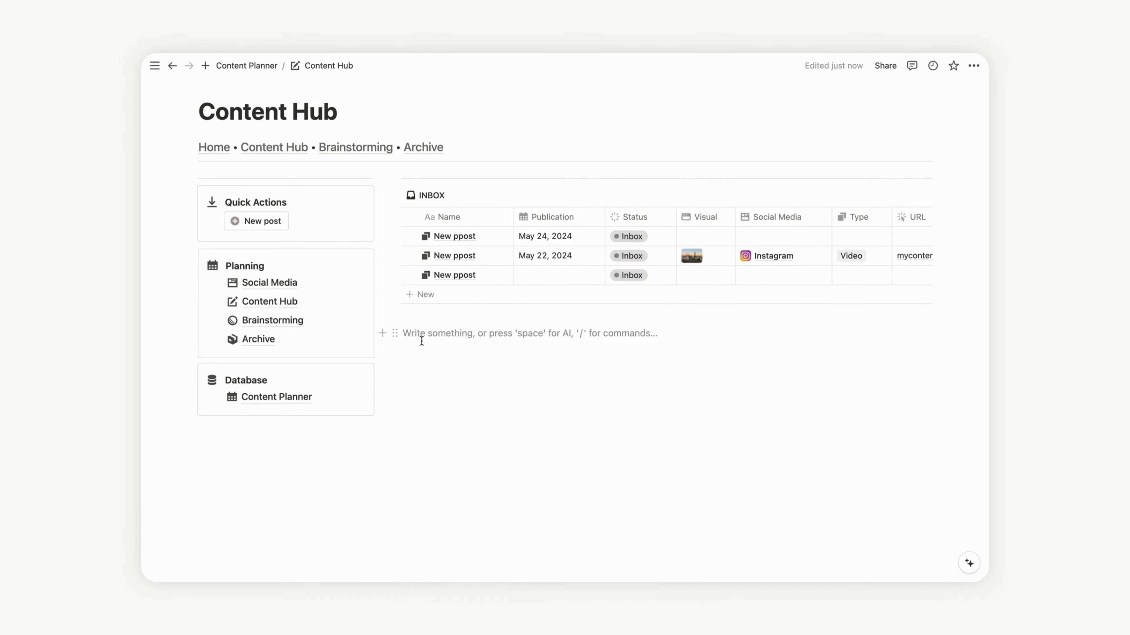
{"action": "type", "text": "/"}
{"action": "type", "text": "link"}
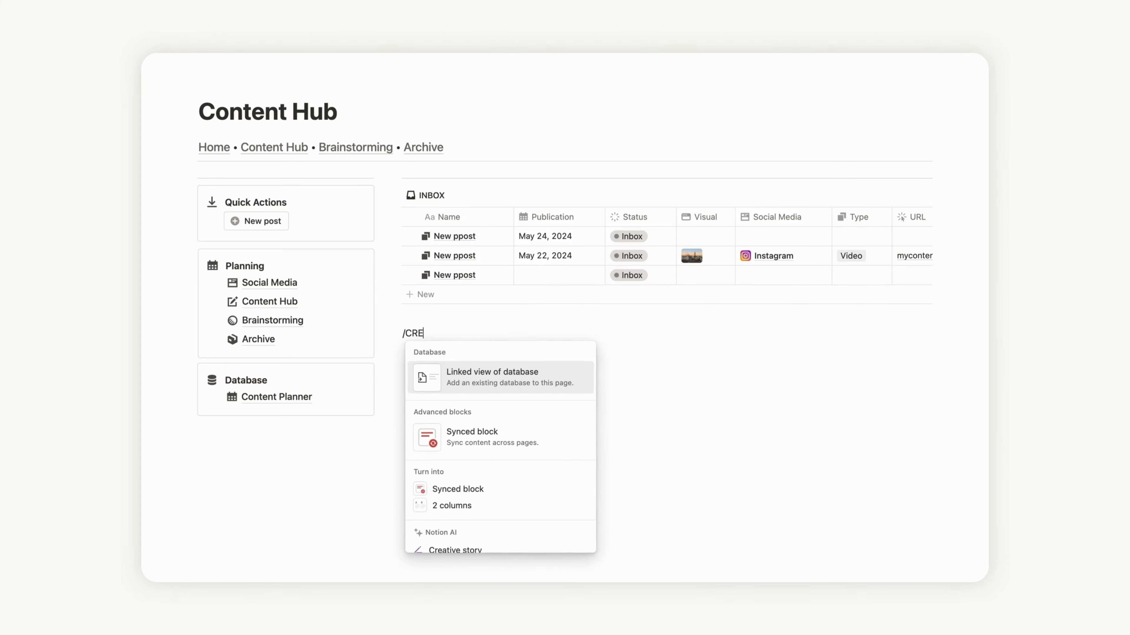
{"action": "key", "text": "Return"}
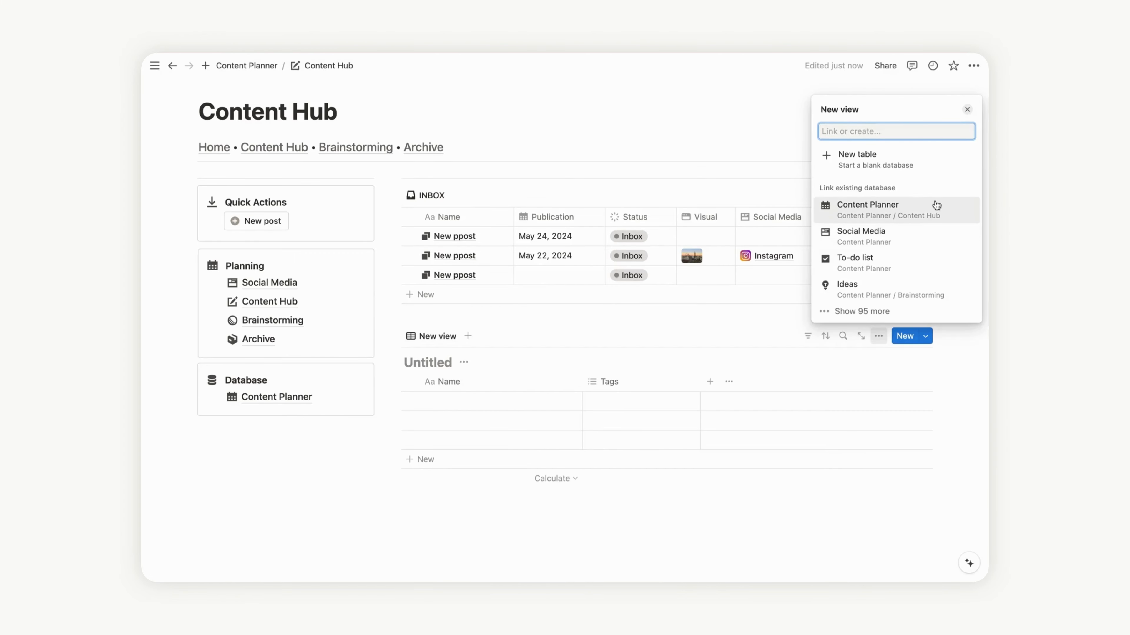
{"action": "left_click", "coordinate": [887, 213]}
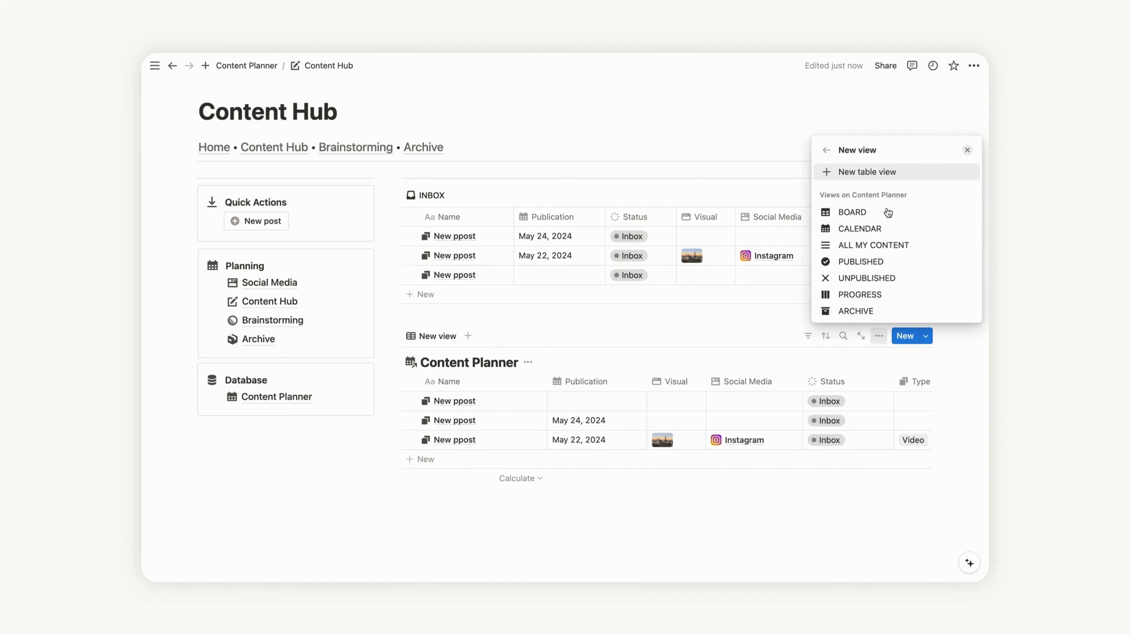
{"action": "left_click", "coordinate": [864, 215]}
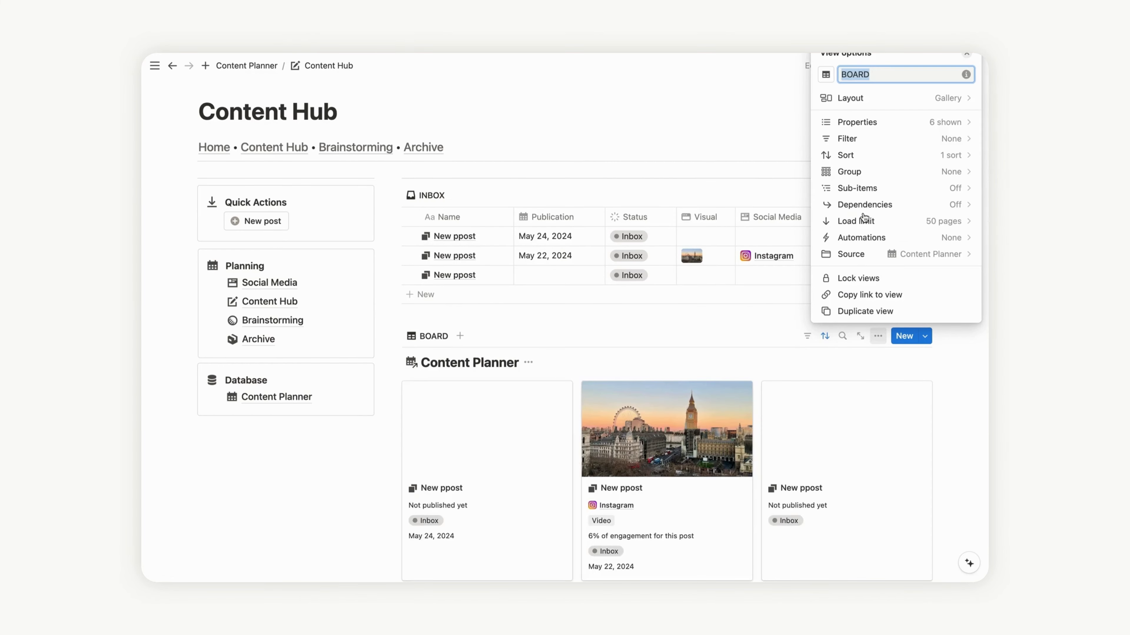
Step: Hide the database title in the BOARD gallery view and set its card size to Small
{"action": "left_click", "coordinate": [872, 101]}
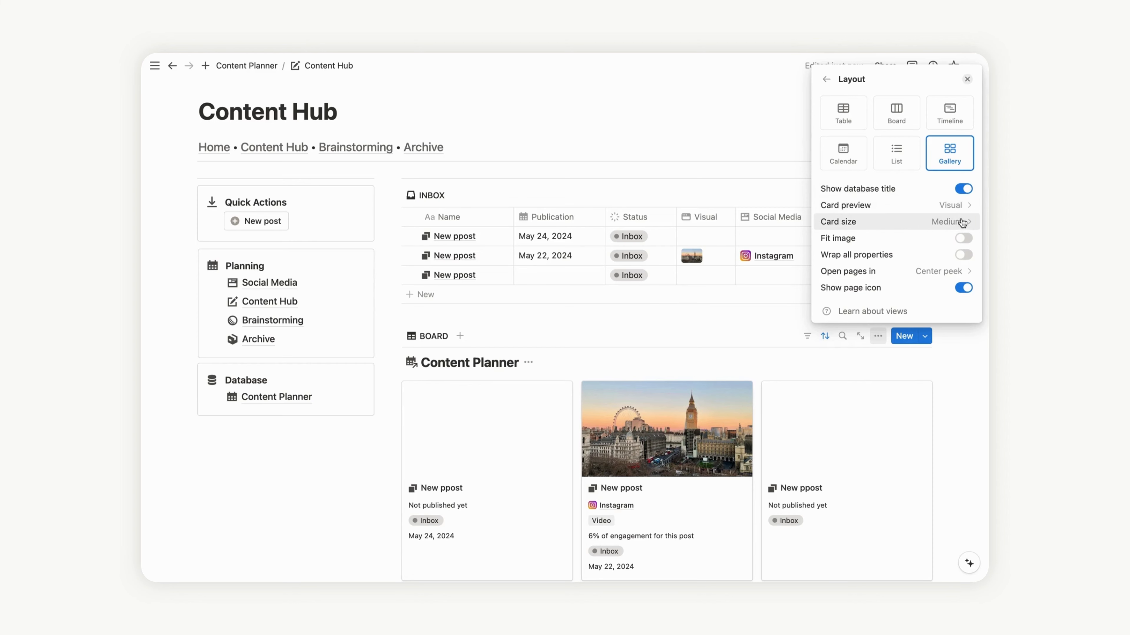
{"action": "left_click", "coordinate": [964, 189]}
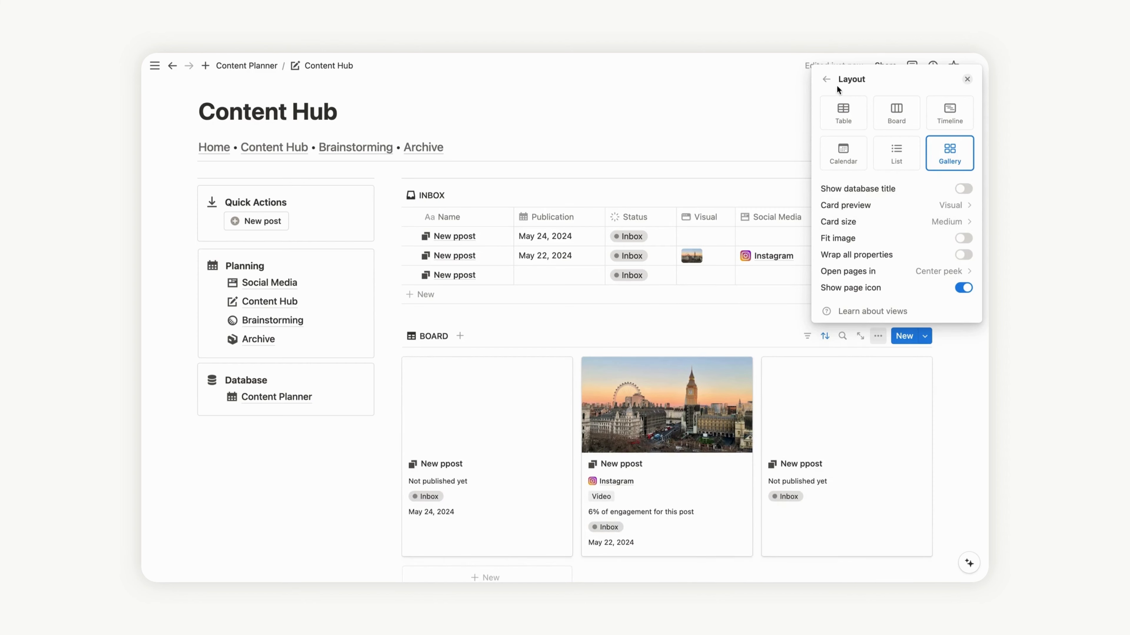
{"action": "left_click", "coordinate": [827, 79]}
{"action": "left_click", "coordinate": [951, 221]}
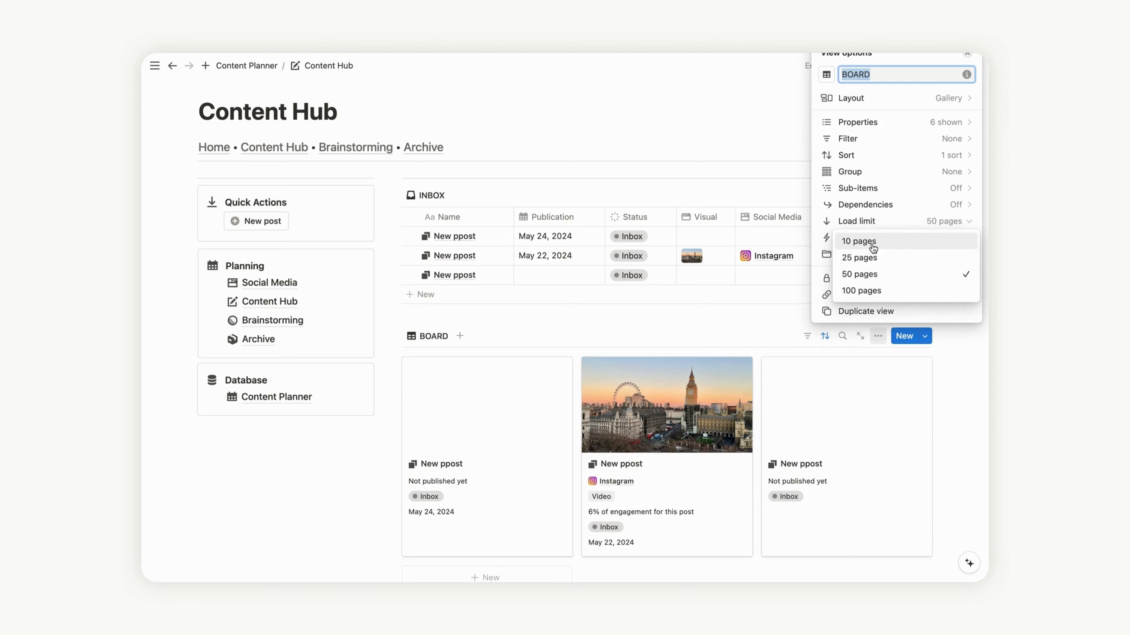
{"action": "left_click", "coordinate": [870, 154]}
{"action": "left_click", "coordinate": [856, 98]}
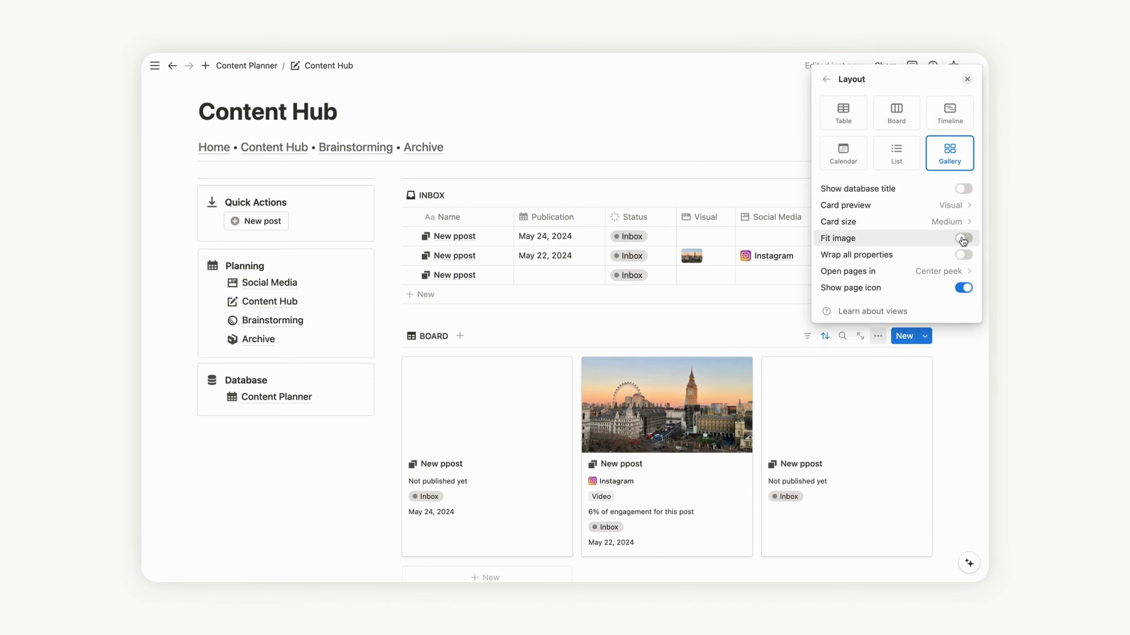
{"action": "left_click", "coordinate": [952, 222]}
{"action": "left_click", "coordinate": [895, 243]}
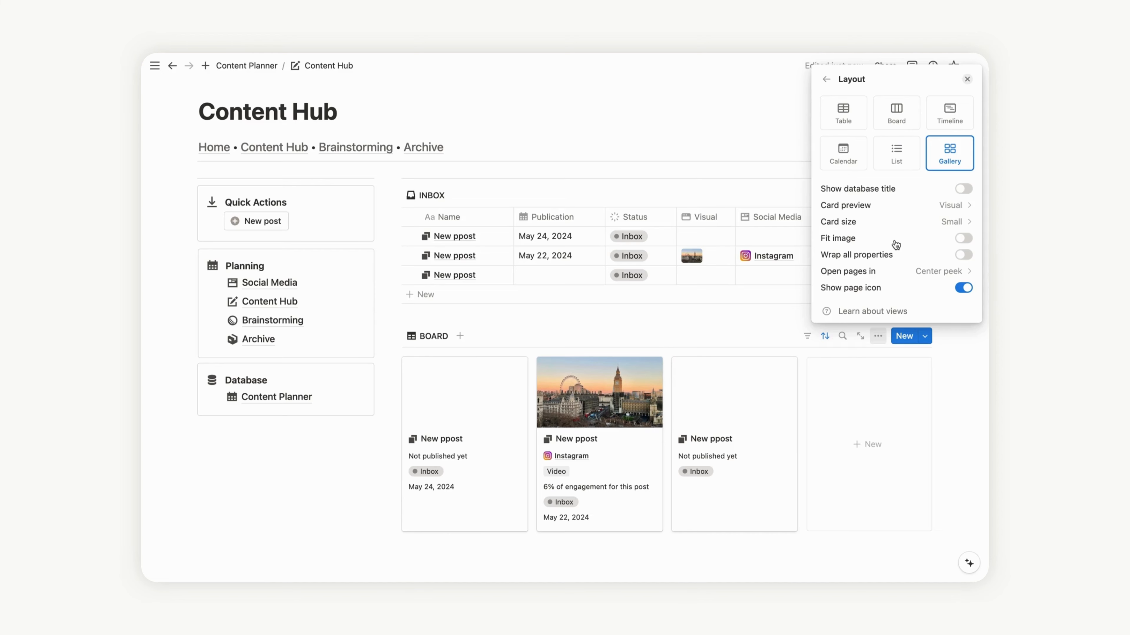
{"action": "left_click", "coordinate": [958, 347]}
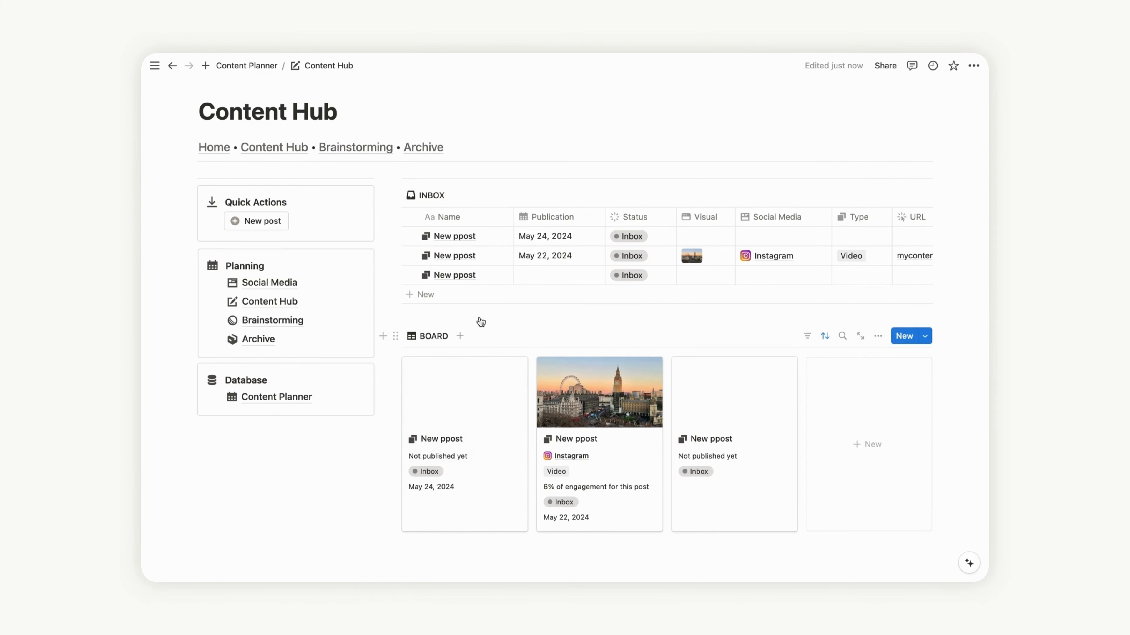
Step: Duplicate the divider above the INBOX view and place the copy directly above the BOARD view
{"action": "scroll", "coordinate": [952, 190], "scroll_direction": "down", "scroll_amount": 1}
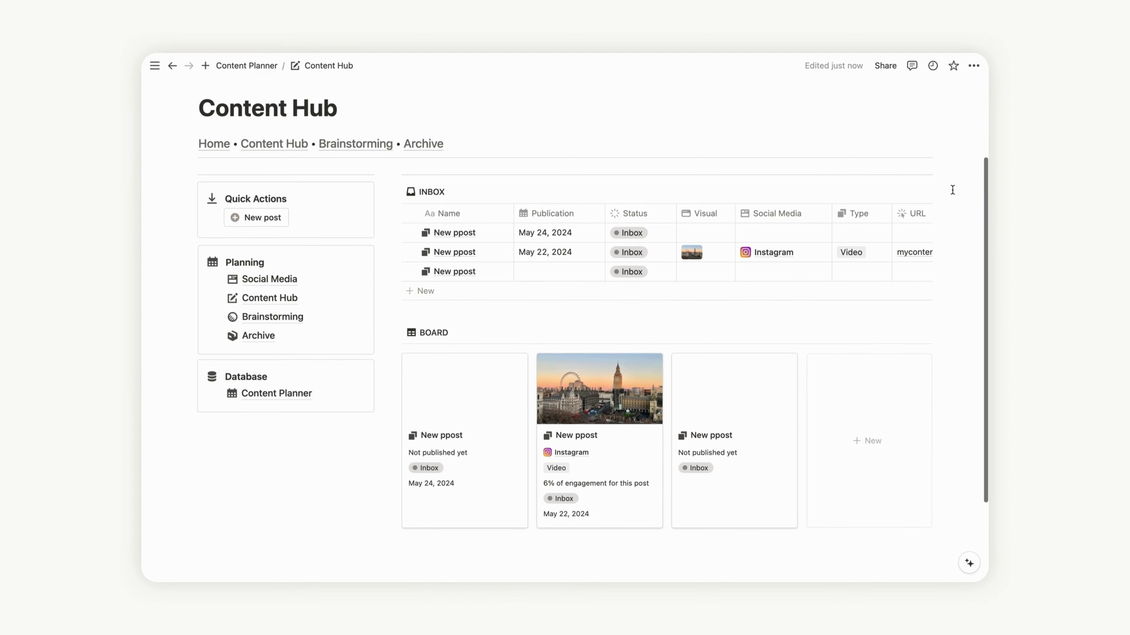
{"action": "scroll", "coordinate": [952, 190], "scroll_direction": "up", "scroll_amount": 1}
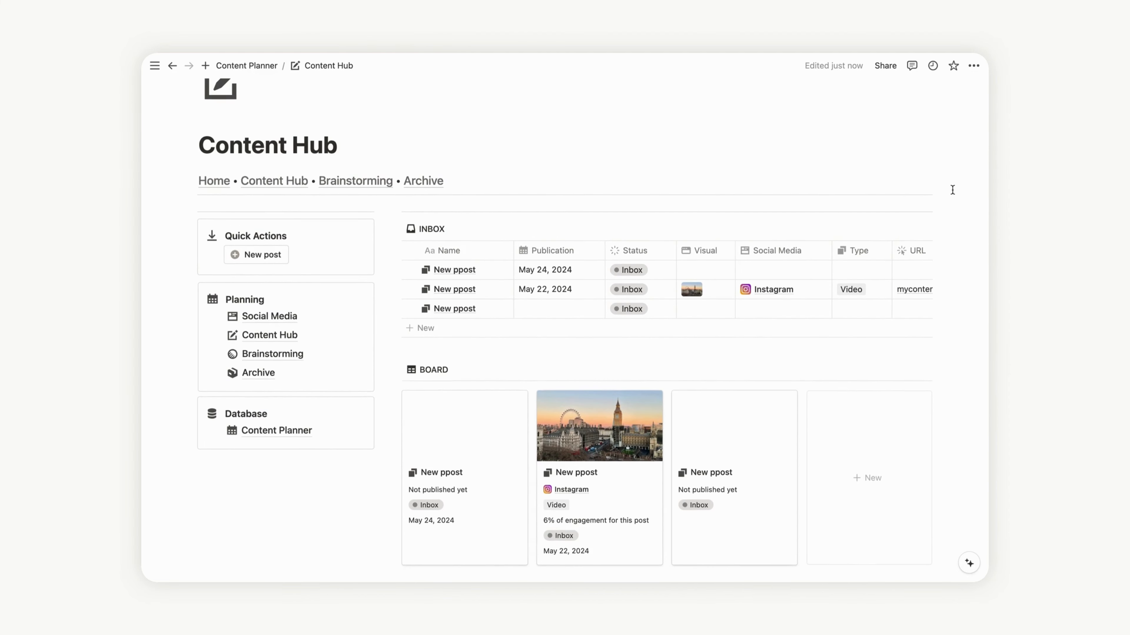
{"action": "left_click", "coordinate": [485, 211]}
{"action": "key", "text": "super+d"}
{"action": "left_click_drag", "start_coordinate": [484, 217], "coordinate": [483, 372]}
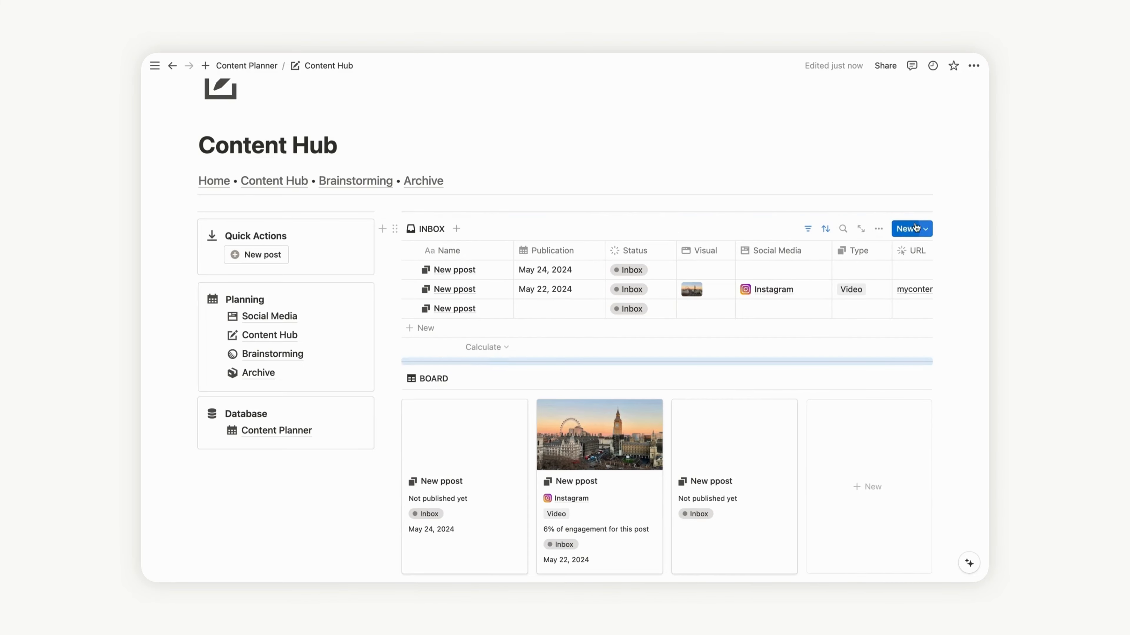
Step: Delete the dividers at the head of both page columns and select the divider above the BOARD view
{"action": "left_click", "coordinate": [335, 204]}
{"action": "key", "text": "BackSpace"}
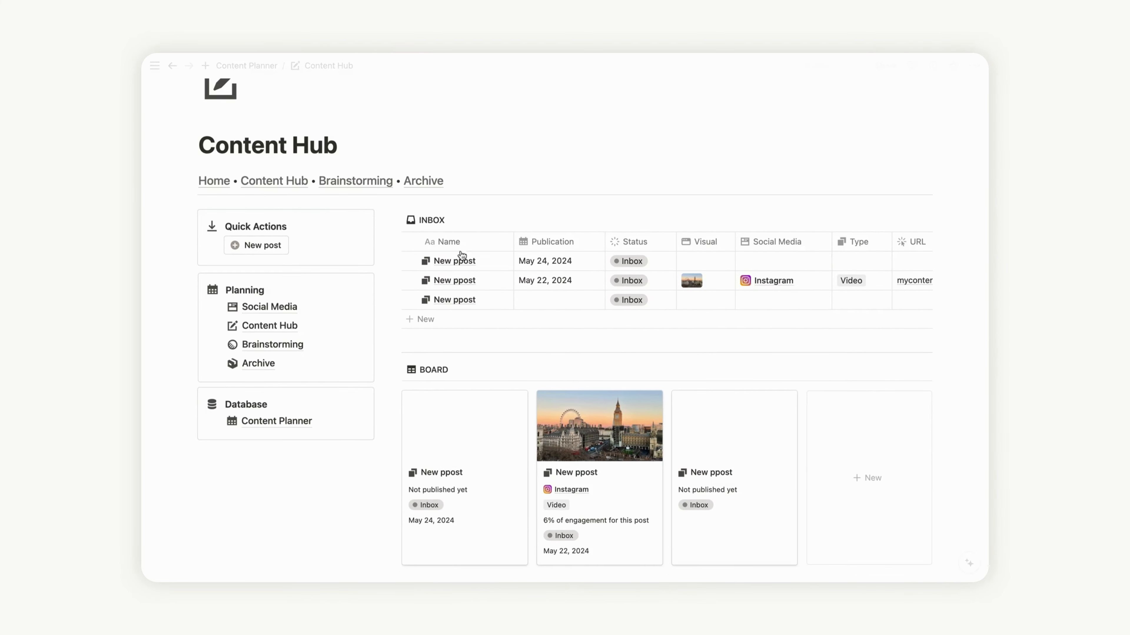
{"action": "scroll", "coordinate": [662, 348], "scroll_direction": "down", "scroll_amount": 5}
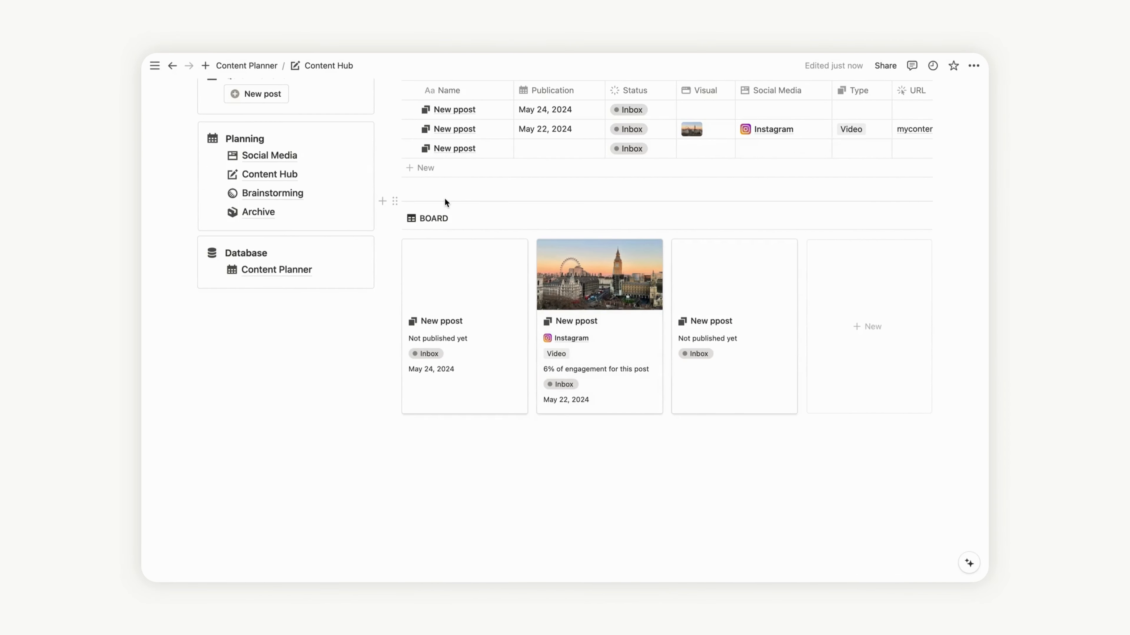
{"action": "left_click", "coordinate": [443, 202]}
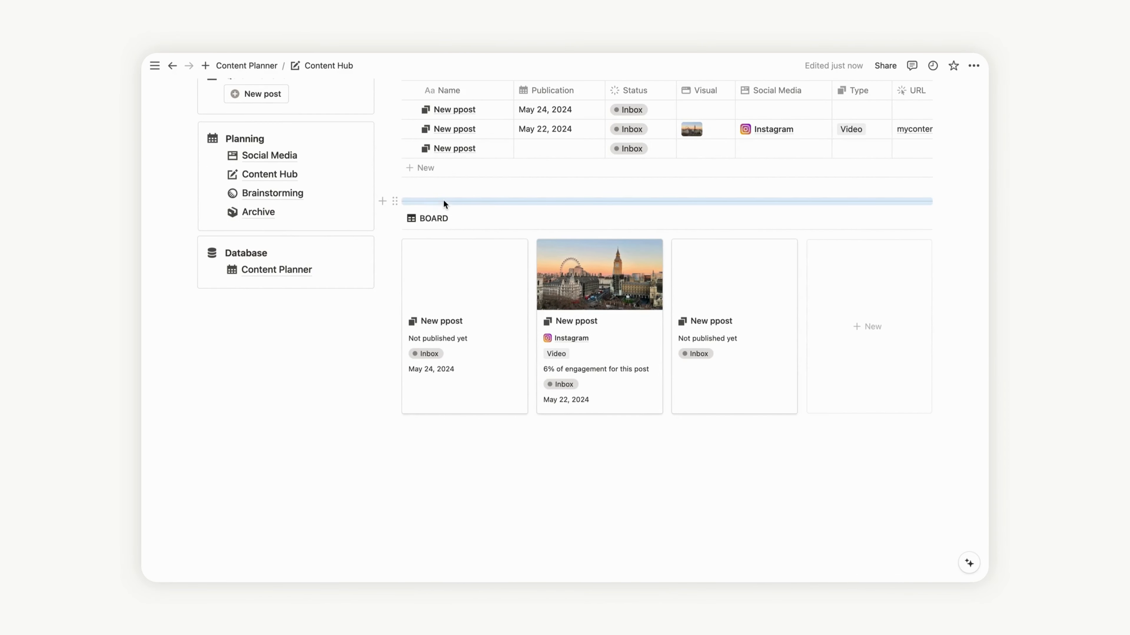
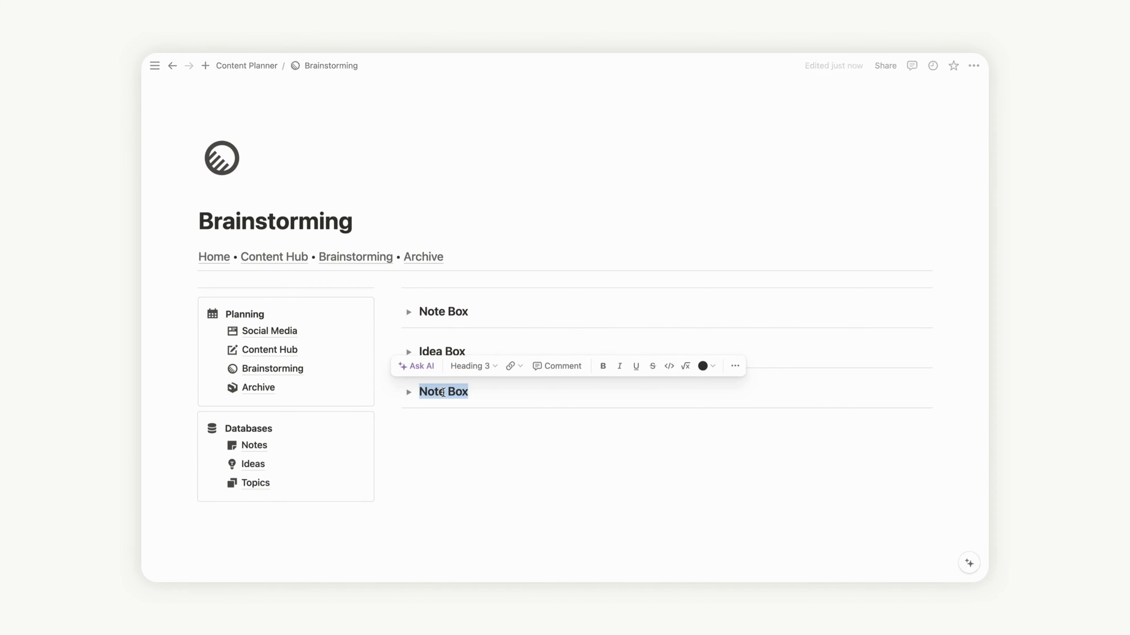
Step: Rename the third toggle heading on the Brainstorming page, the second one titled Note Box, as Brainstorming
{"action": "type", "text": "Brainstorming"}
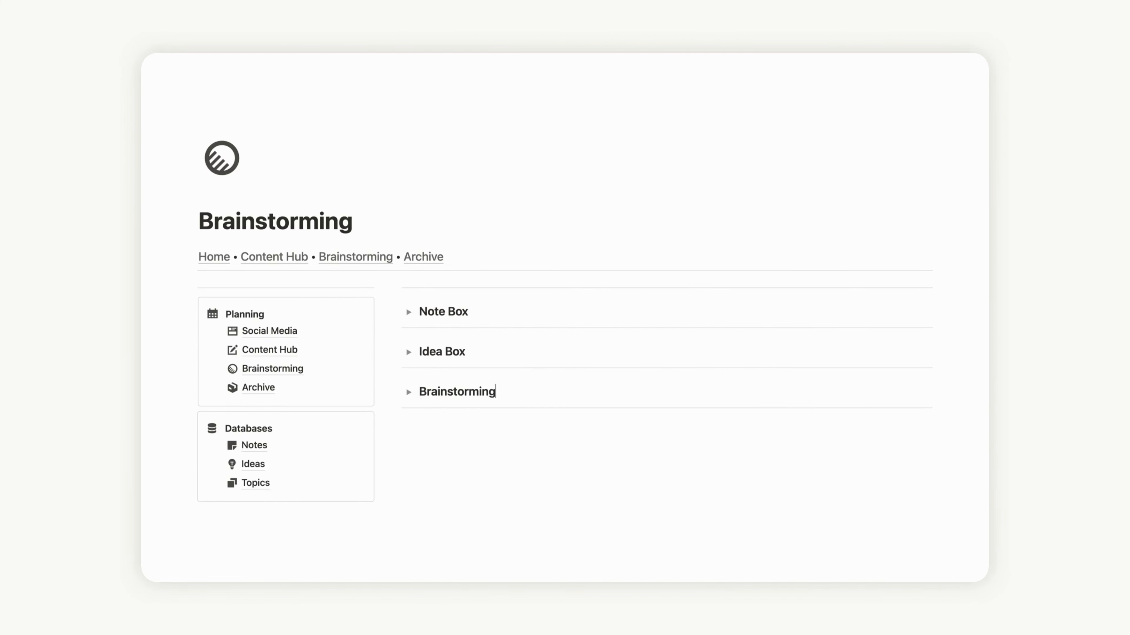
Step: Duplicate the divider under the Brainstorming toggle, move the copy below both columns, and start an empty line beneath it
{"action": "left_click", "coordinate": [454, 408]}
{"action": "key", "text": "super+d"}
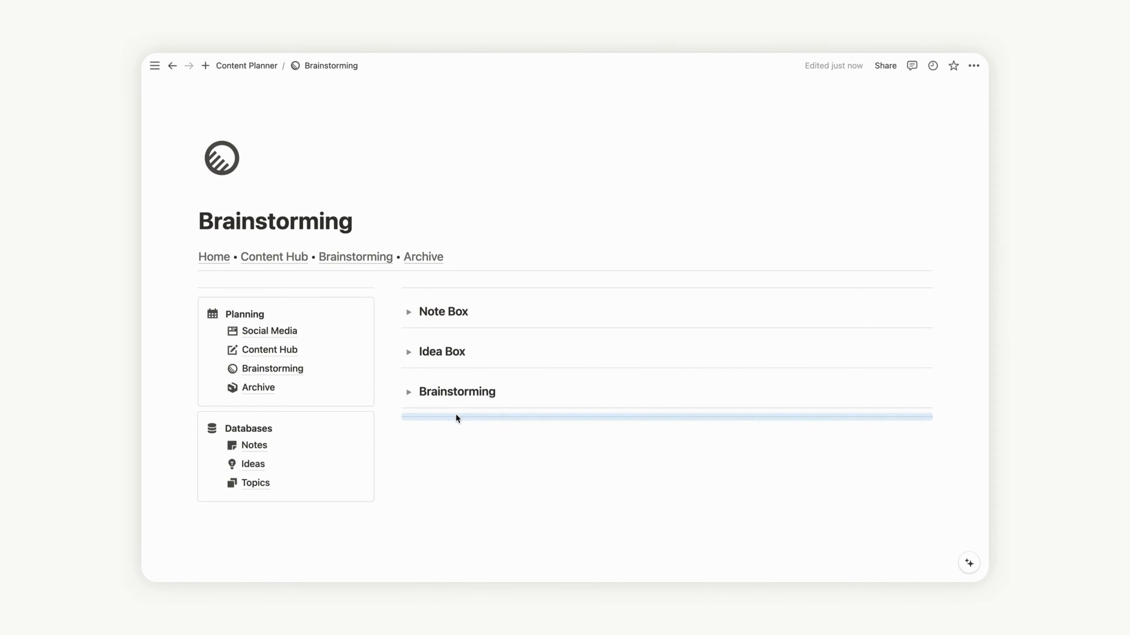
{"action": "left_click_drag", "start_coordinate": [454, 417], "coordinate": [441, 535]}
{"action": "left_click", "coordinate": [427, 535]}
{"action": "scroll", "coordinate": [427, 535], "scroll_direction": "down", "scroll_amount": 3}
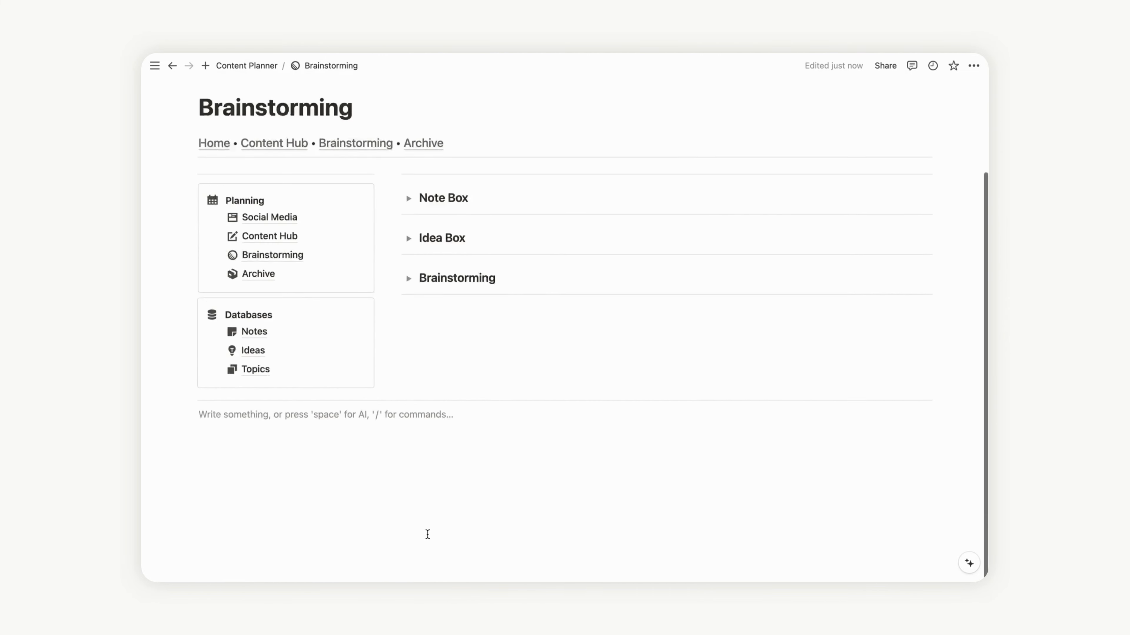
{"action": "type", "text": "/table view"}
{"action": "key", "text": "Return"}
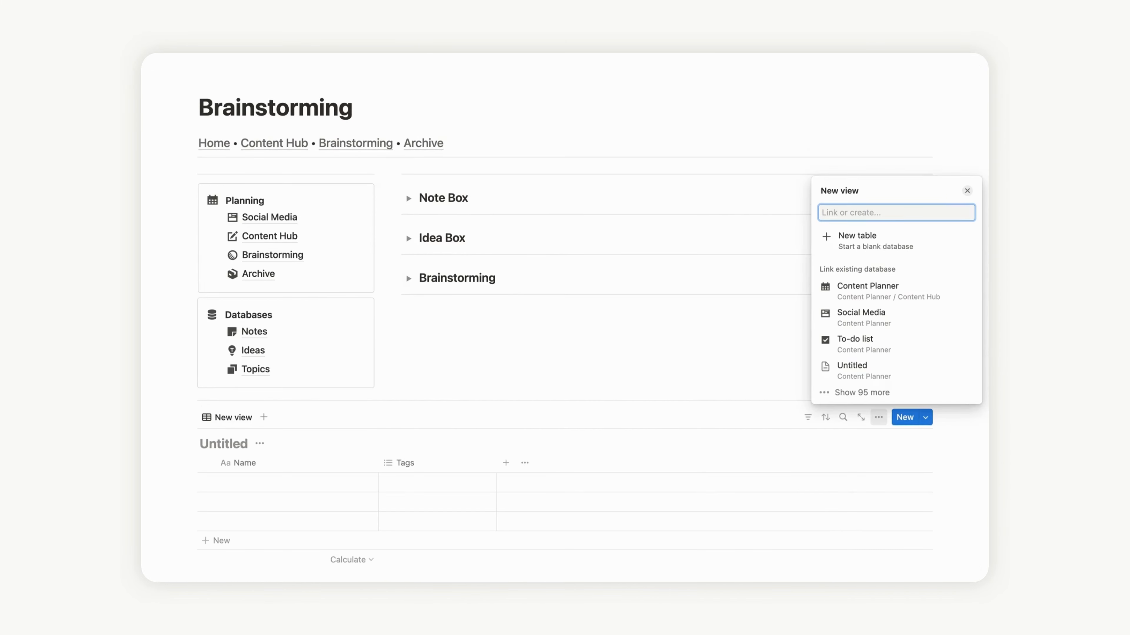
{"action": "left_click", "coordinate": [879, 298]}
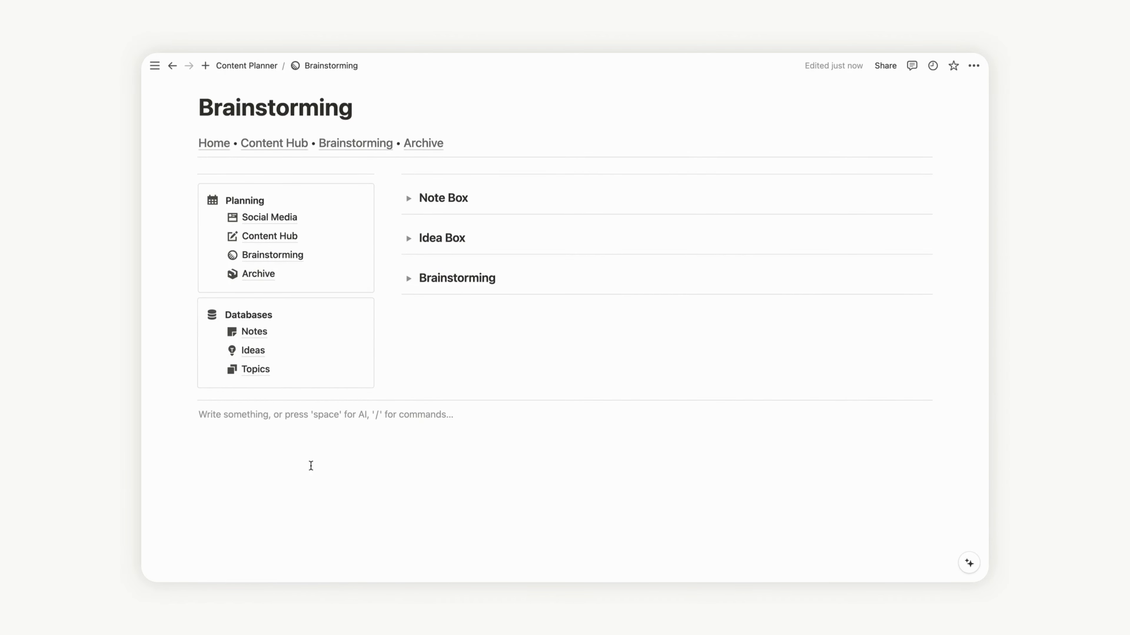
Step: Insert a linked view of Content Planner's Topics database below the full-width divider, using its existing TOPICS view
{"action": "type", "text": "/link"}
{"action": "key", "text": "Return"}
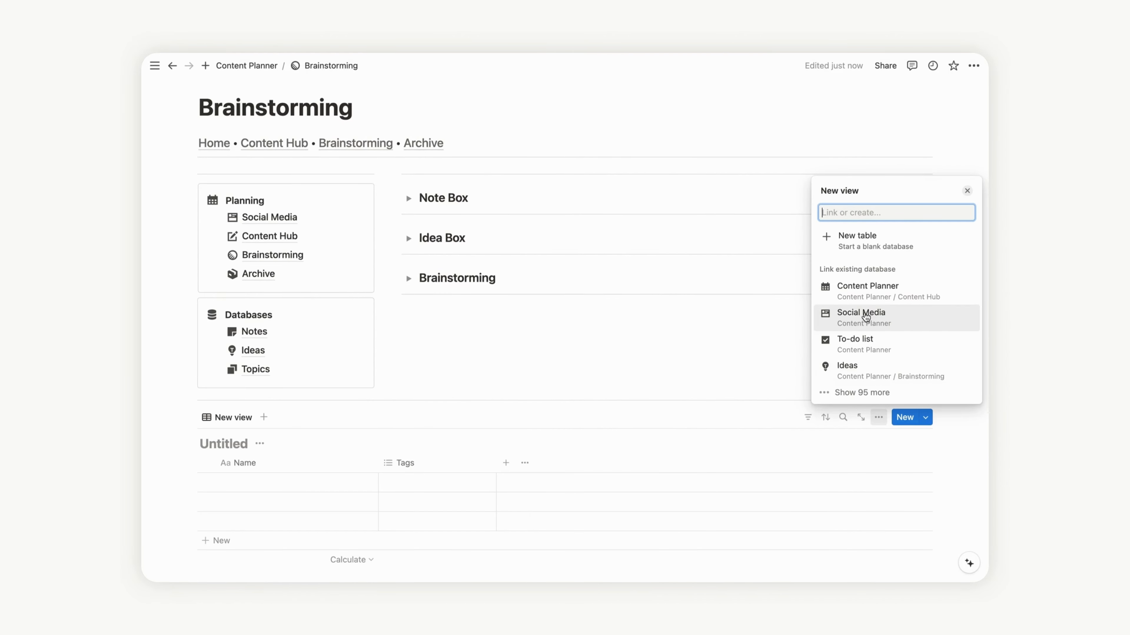
{"action": "type", "text": "topics"}
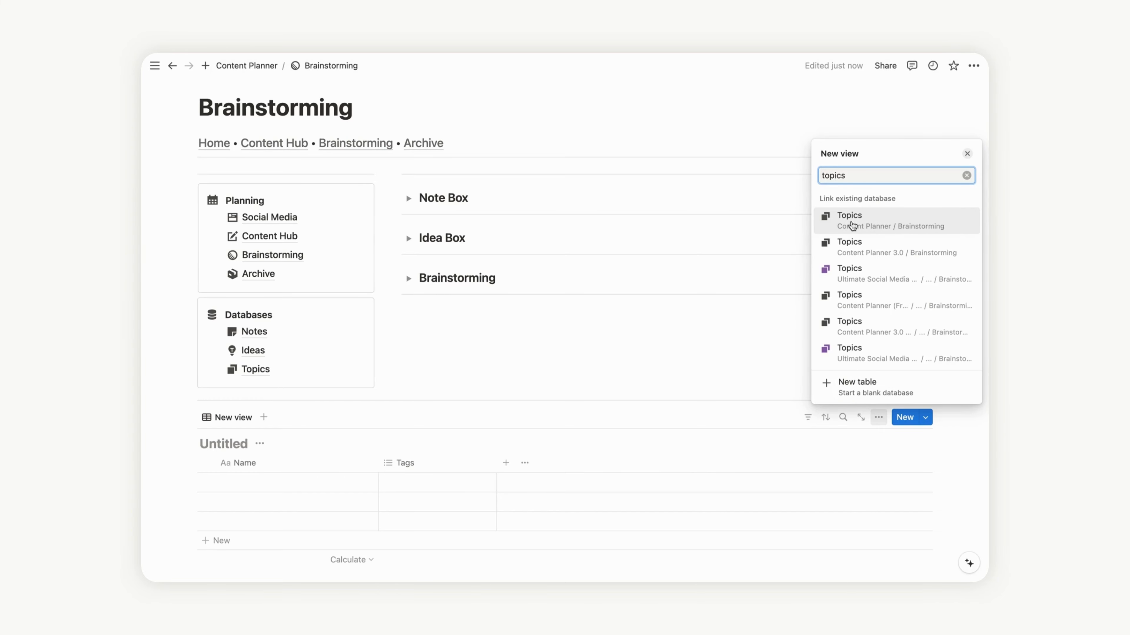
{"action": "left_click", "coordinate": [852, 225]}
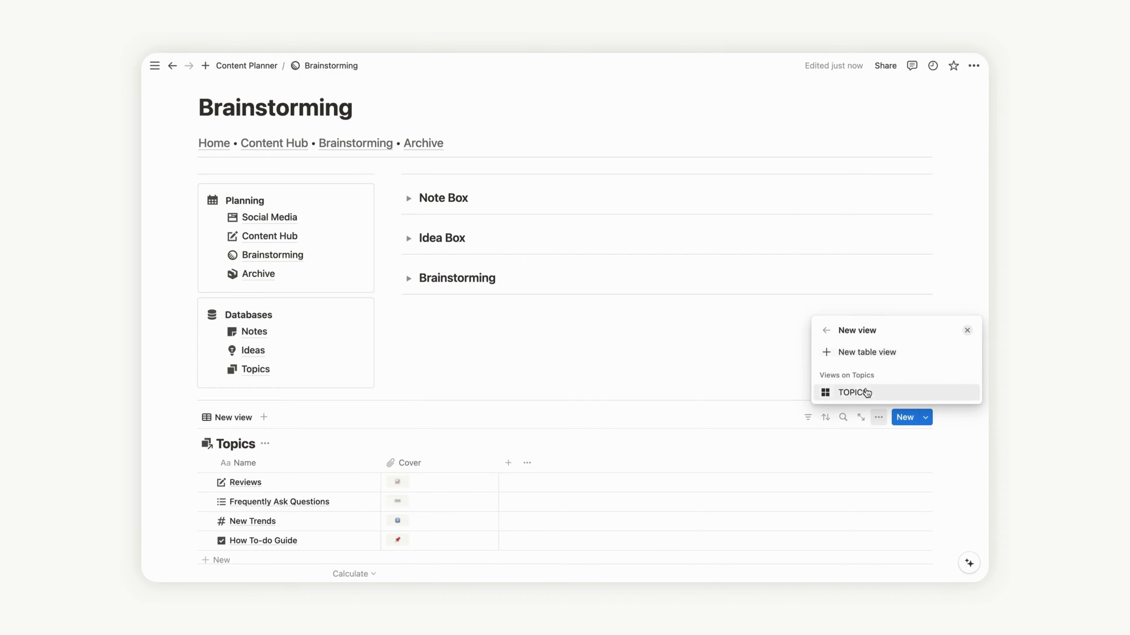
{"action": "left_click", "coordinate": [858, 392]}
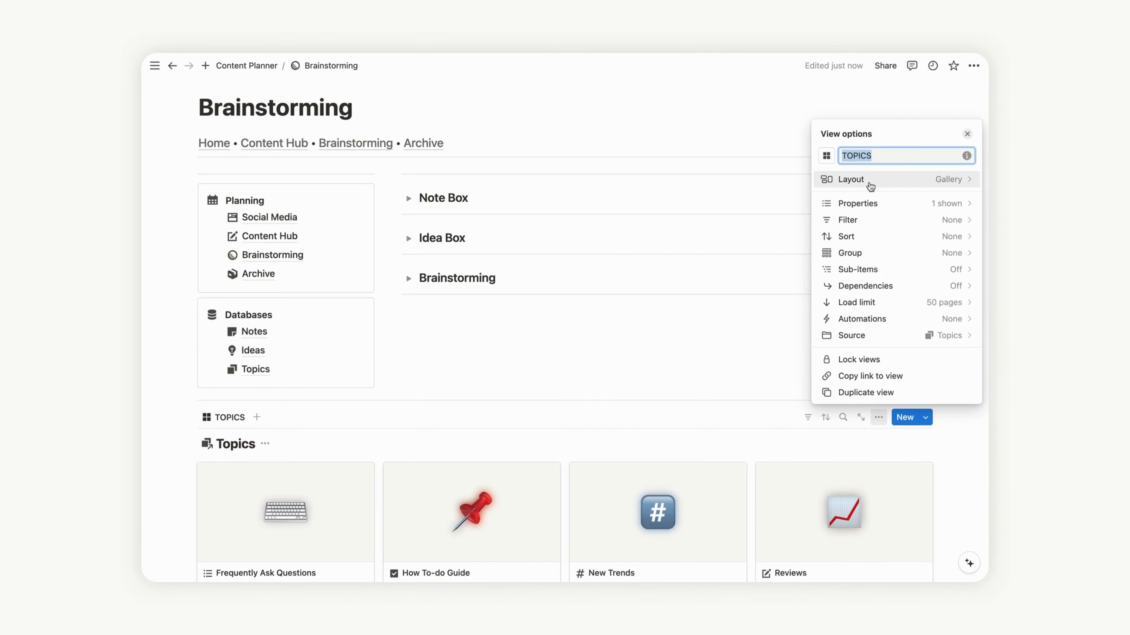
Step: Hide the database title in the TOPICS gallery view
{"action": "left_click", "coordinate": [870, 182]}
{"action": "left_click", "coordinate": [963, 270]}
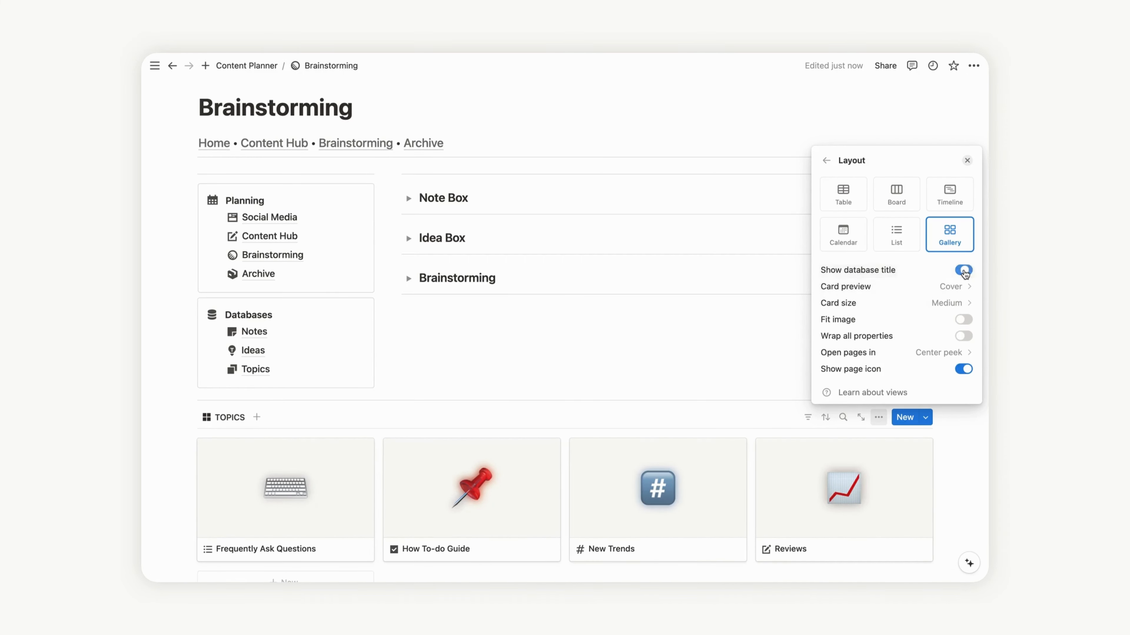
{"action": "left_click", "coordinate": [967, 161]}
Step: Expand the Note Box toggle and insert a linked view of the Notes database inside it, using the existing INBOX view
{"action": "scroll", "coordinate": [623, 267], "scroll_direction": "up", "scroll_amount": 2}
{"action": "left_click", "coordinate": [409, 247]}
{"action": "left_click", "coordinate": [472, 269]}
{"action": "type", "text": "/linked"}
{"action": "key", "text": "Return"}
{"action": "left_click", "coordinate": [900, 292]}
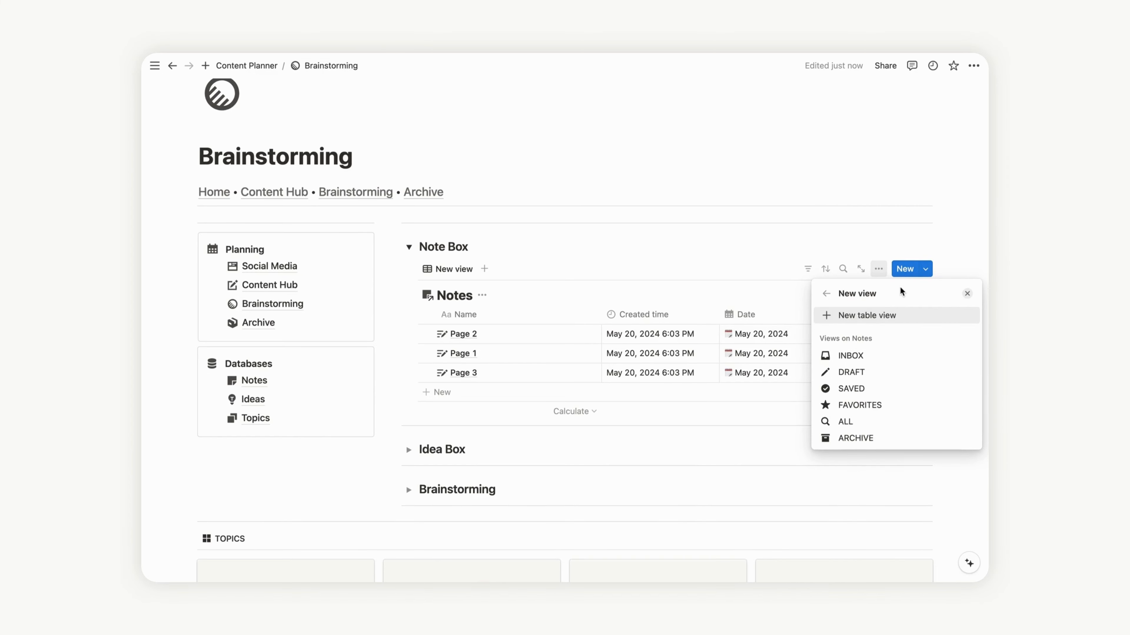
{"action": "left_click", "coordinate": [850, 355]}
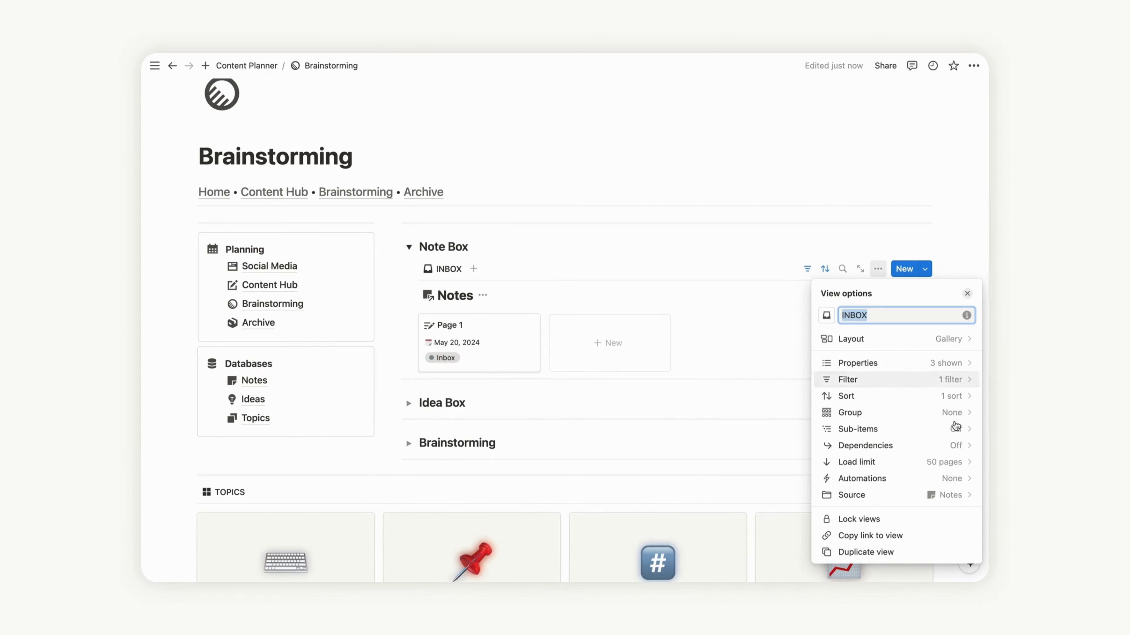
Step: Set the Note Box INBOX view's load limit to 10 pages and hide its database title
{"action": "left_click", "coordinate": [956, 463]}
{"action": "left_click", "coordinate": [860, 482]}
{"action": "left_click", "coordinate": [895, 339]}
{"action": "left_click", "coordinate": [964, 387]}
{"action": "left_click", "coordinate": [966, 293]}
Step: Add a second view to the Note Box database, linked to Notes and based on its DRAFT view
{"action": "left_click", "coordinate": [475, 269]}
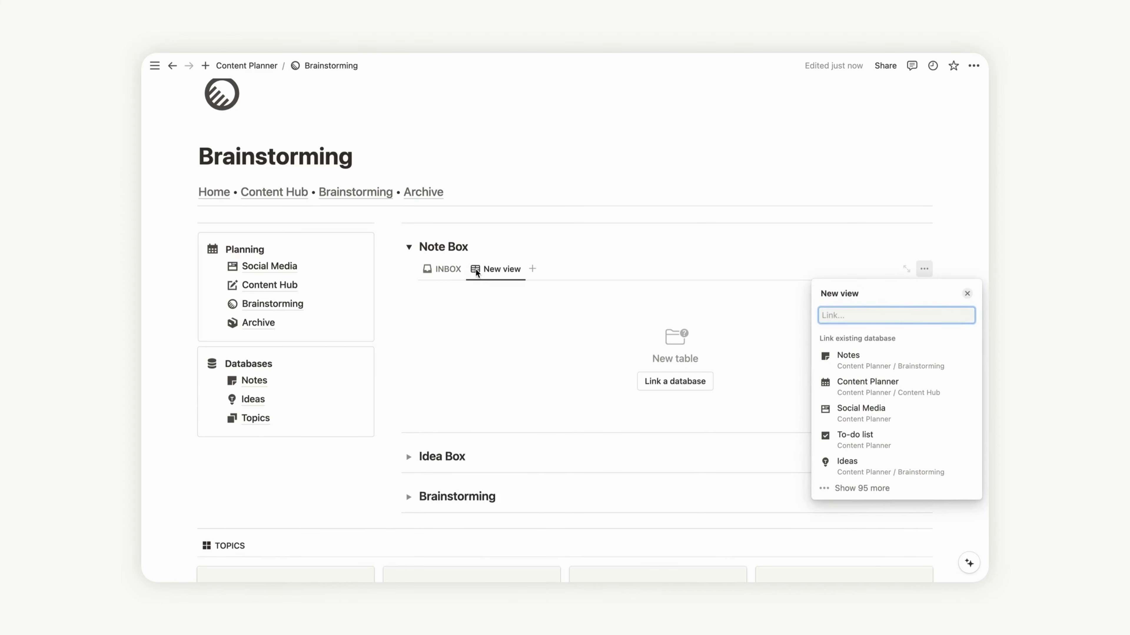
{"action": "left_click", "coordinate": [677, 382]}
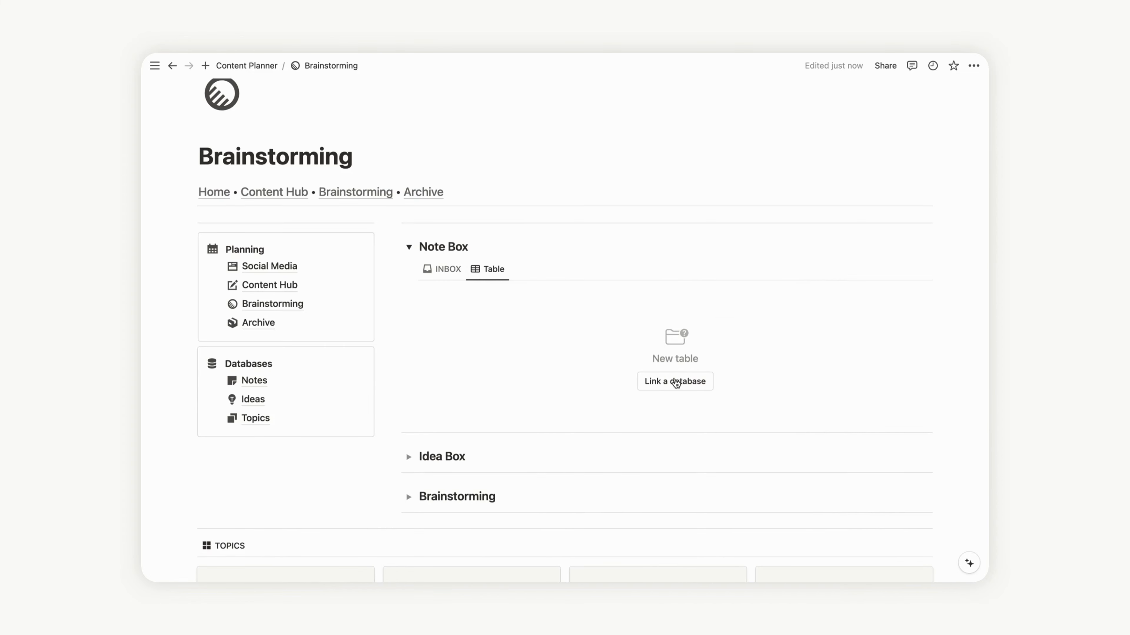
{"action": "left_click", "coordinate": [677, 382]}
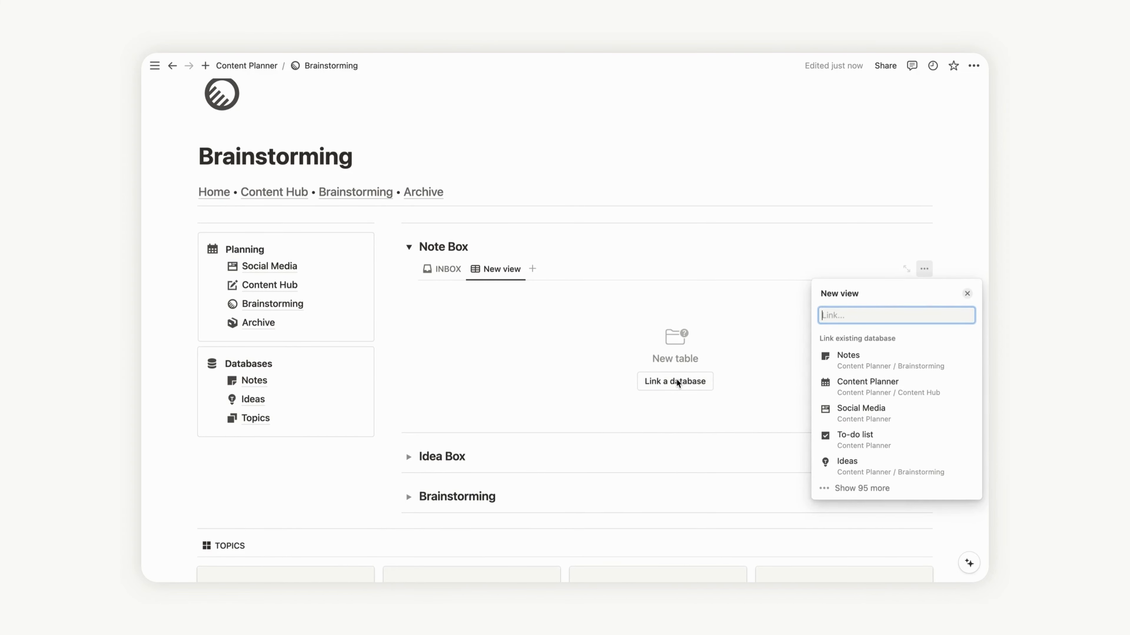
{"action": "left_click", "coordinate": [860, 361]}
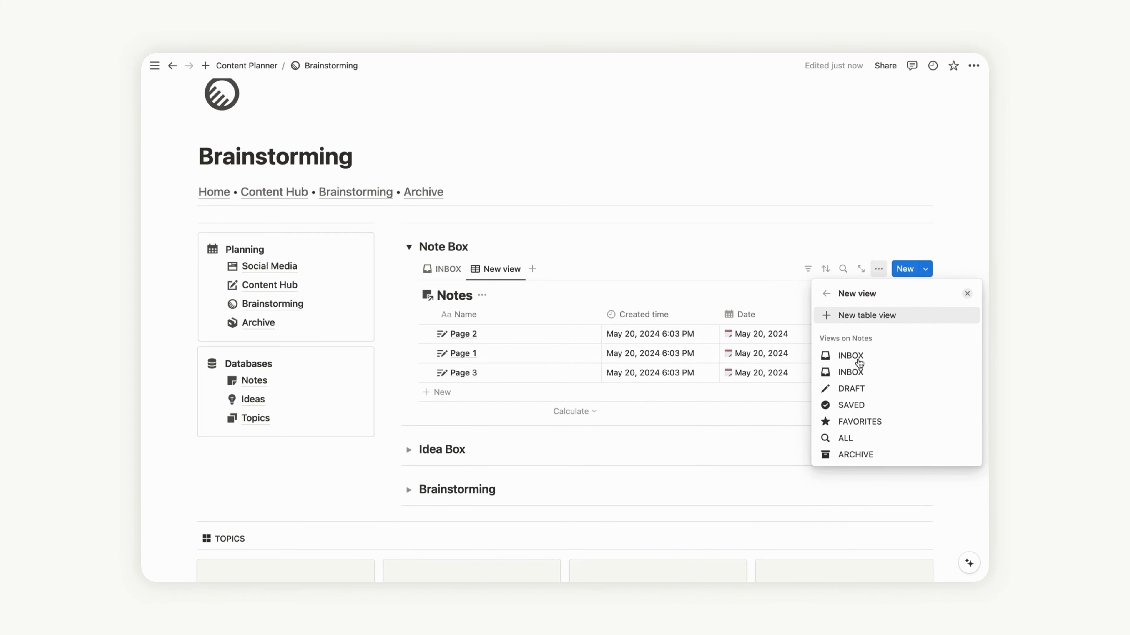
{"action": "left_click", "coordinate": [854, 389]}
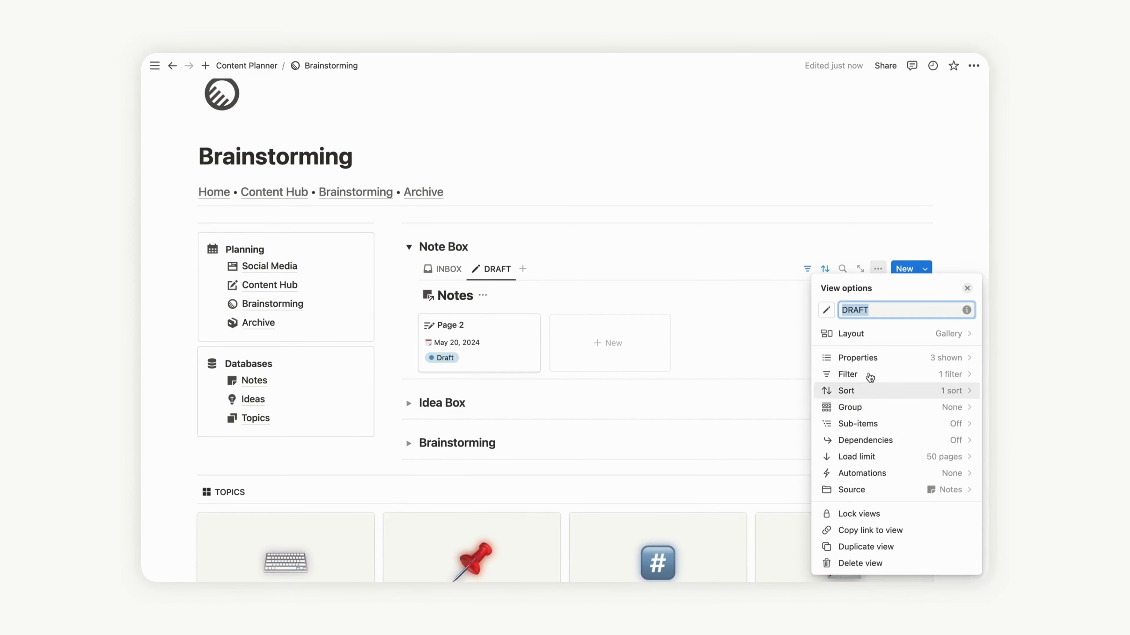
Step: Hide the database title in the DRAFT view and set its load limit to 10 pages
{"action": "left_click", "coordinate": [868, 334]}
{"action": "left_click", "coordinate": [962, 404]}
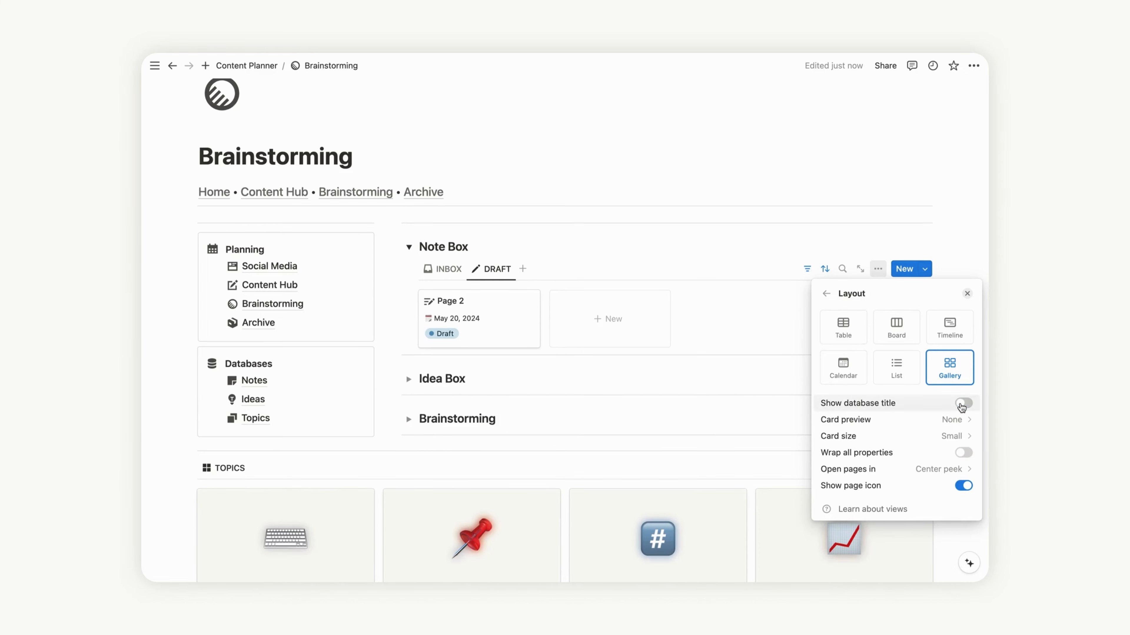
{"action": "left_click", "coordinate": [827, 293]}
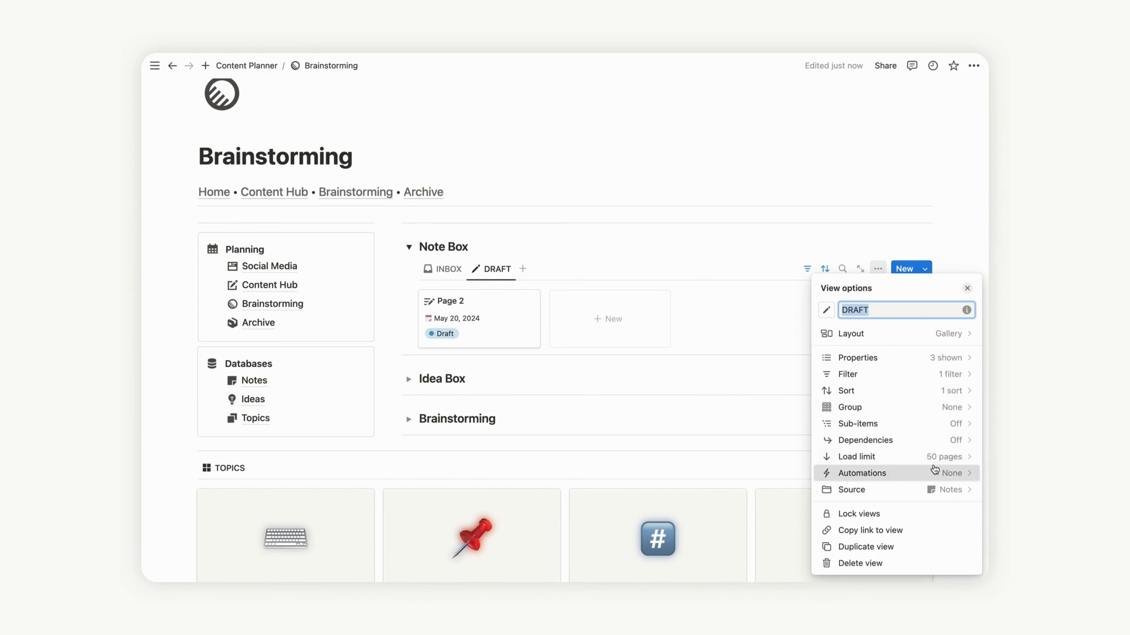
{"action": "left_click", "coordinate": [935, 473]}
{"action": "key", "text": "Escape"}
{"action": "left_click", "coordinate": [933, 441]}
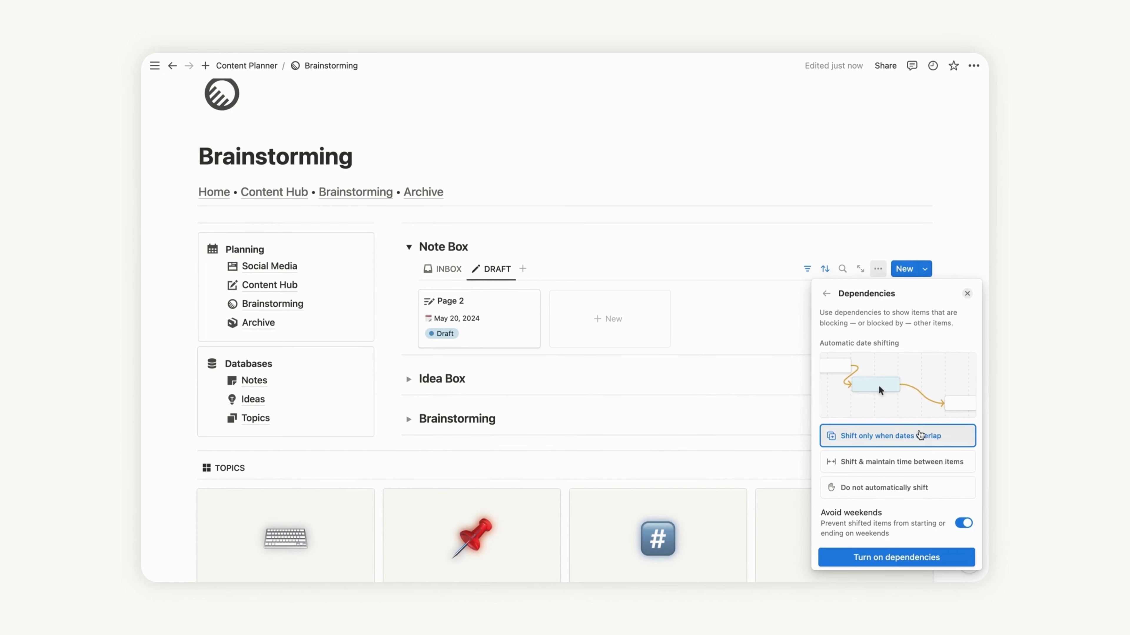
{"action": "left_click", "coordinate": [827, 293]}
{"action": "left_click", "coordinate": [934, 457]}
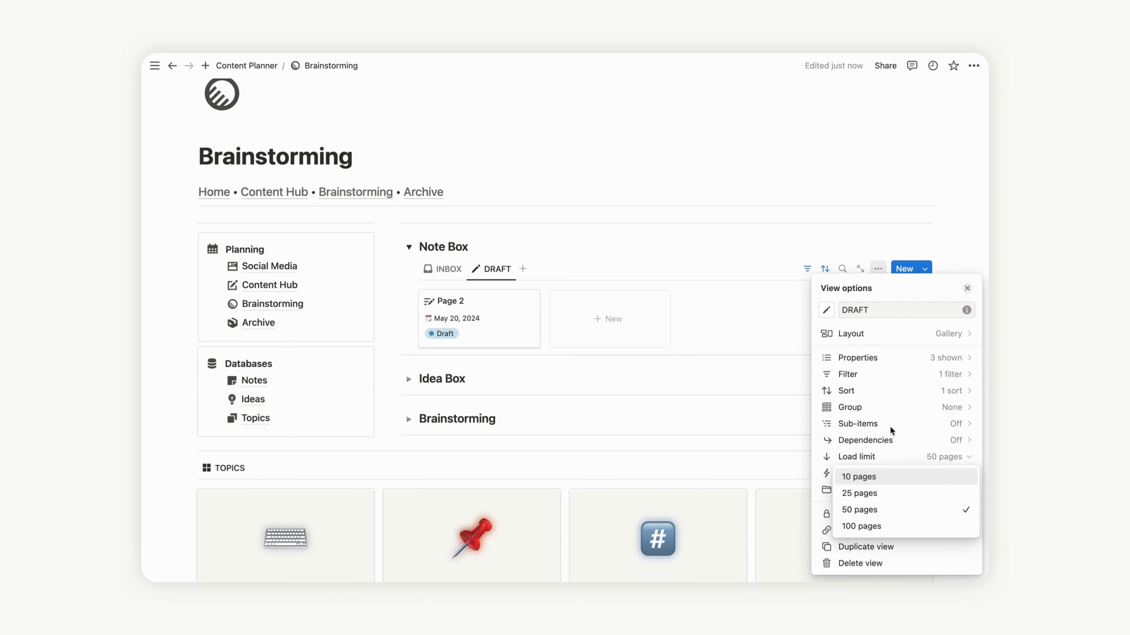
{"action": "left_click", "coordinate": [872, 476]}
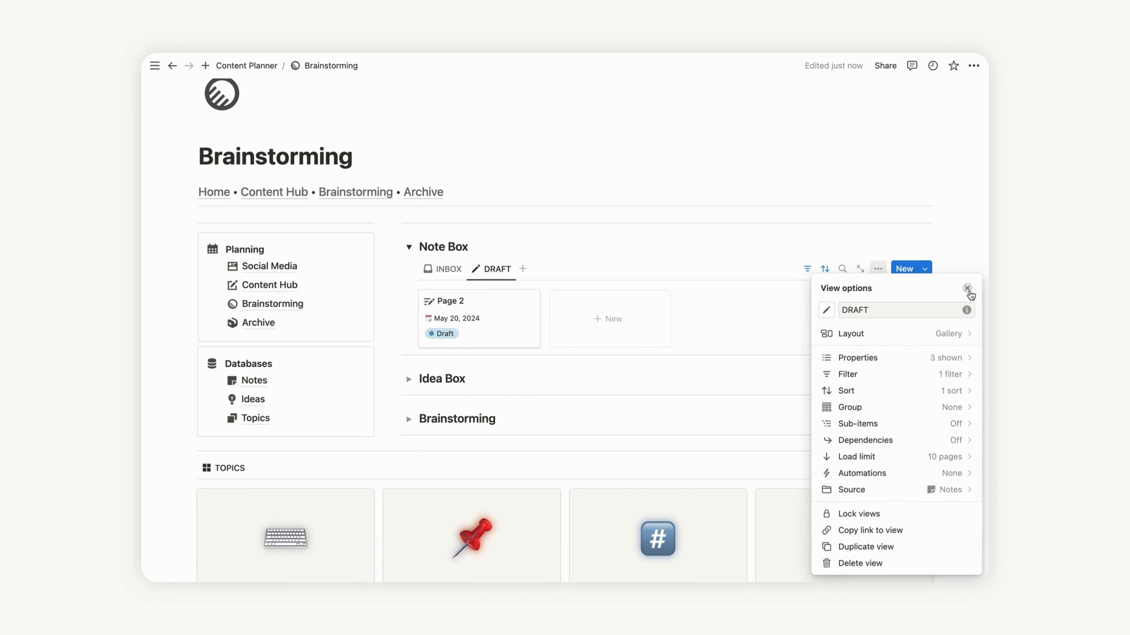
{"action": "left_click", "coordinate": [967, 290]}
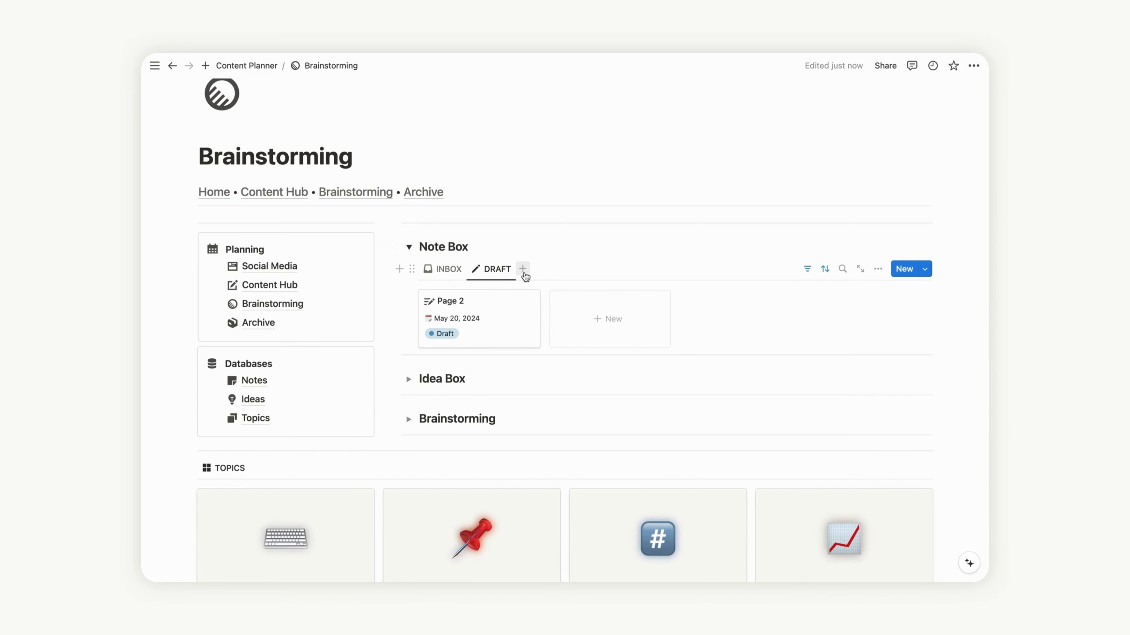
Step: Add the Notes database's SAVED view after DRAFT in Note Box and hide its database title
{"action": "left_click", "coordinate": [524, 273]}
{"action": "left_click", "coordinate": [860, 446]}
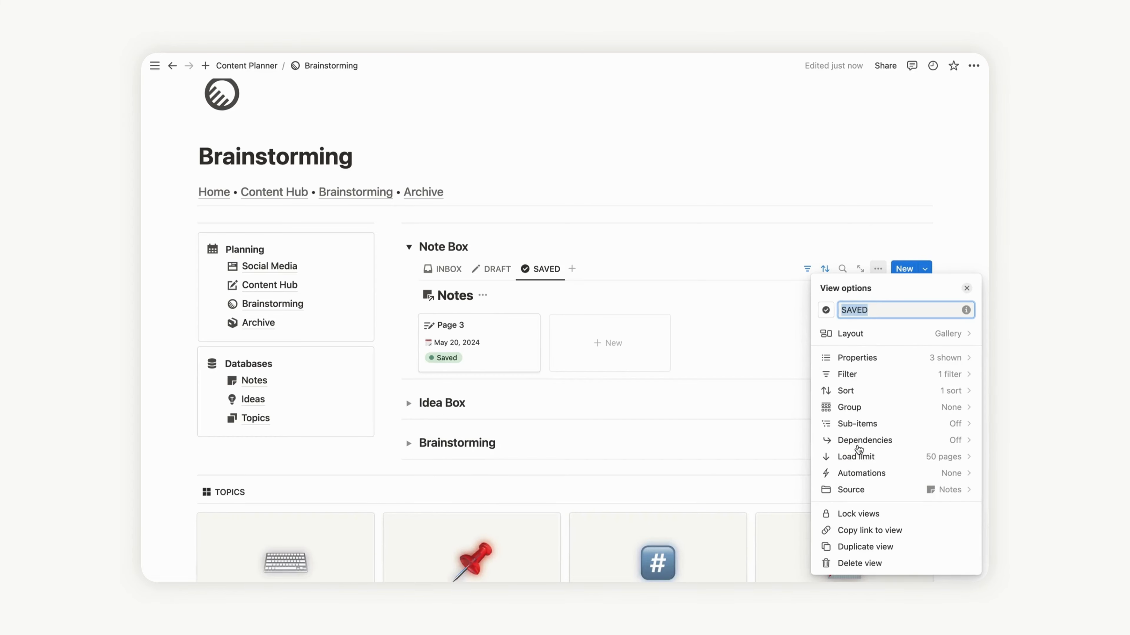
{"action": "left_click", "coordinate": [851, 334]}
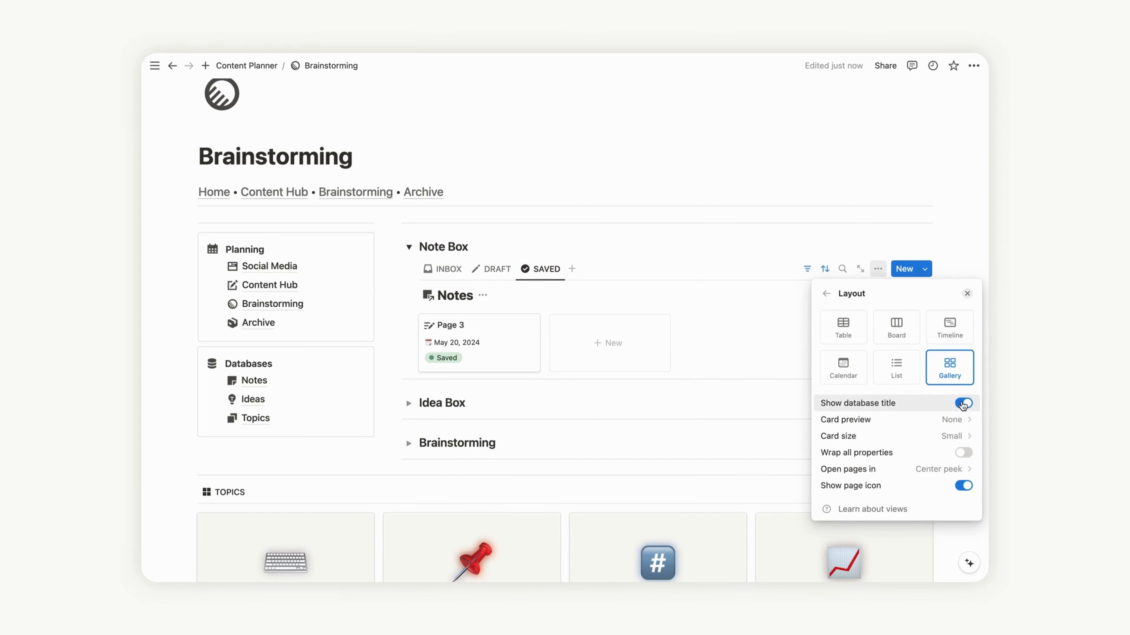
{"action": "left_click", "coordinate": [963, 404]}
Step: Set the SAVED view's load limit to 10 pages
{"action": "left_click", "coordinate": [826, 293]}
{"action": "left_click", "coordinate": [910, 457]}
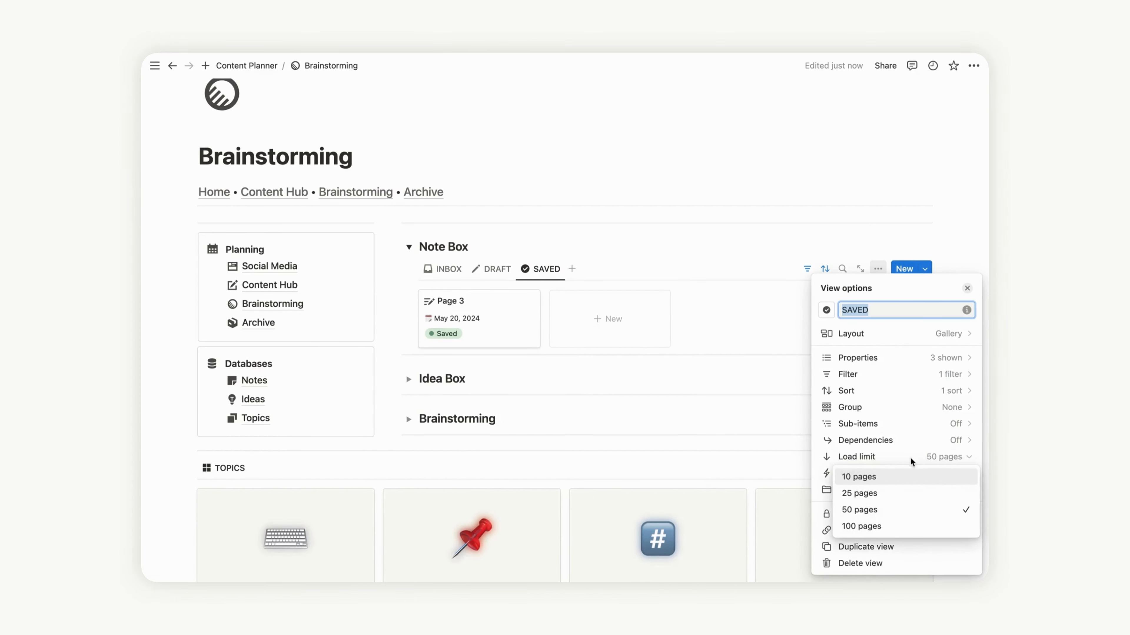
{"action": "left_click", "coordinate": [879, 476]}
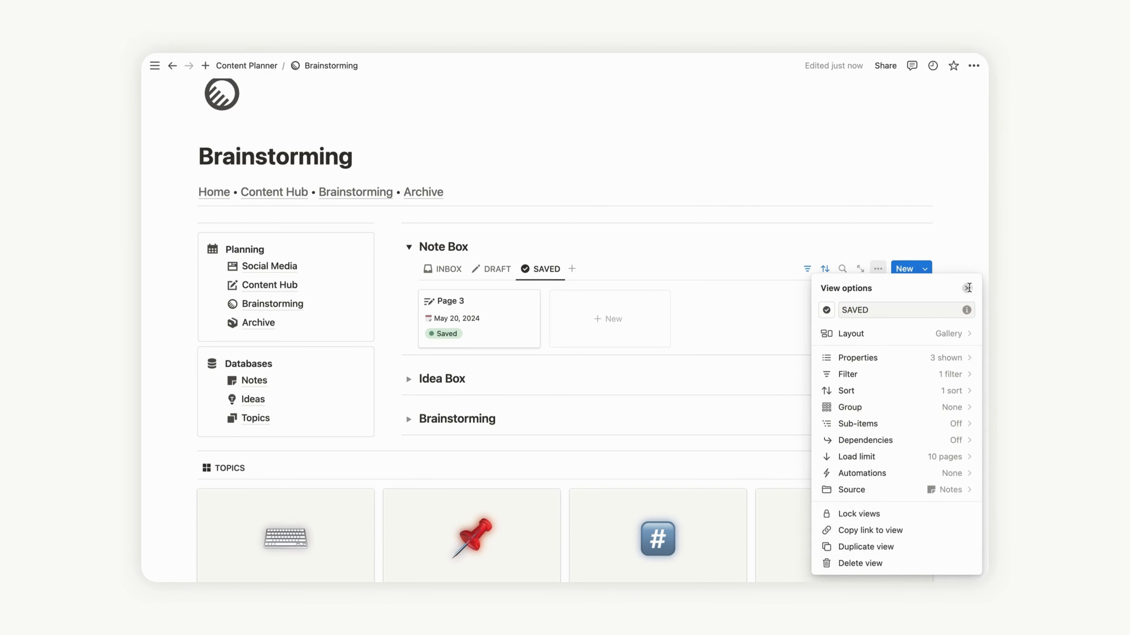
{"action": "left_click", "coordinate": [967, 288]}
Step: Add a fourth view to the Note Box database, linked to Notes and based on its FAVORITES view
{"action": "left_click", "coordinate": [572, 269]}
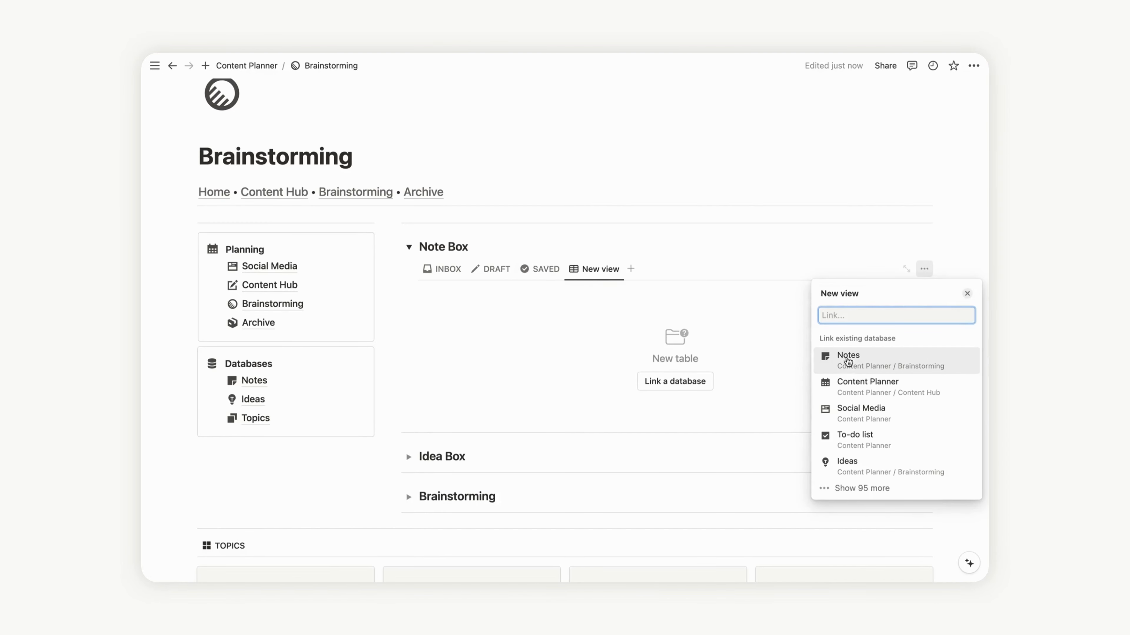
{"action": "left_click", "coordinate": [848, 360]}
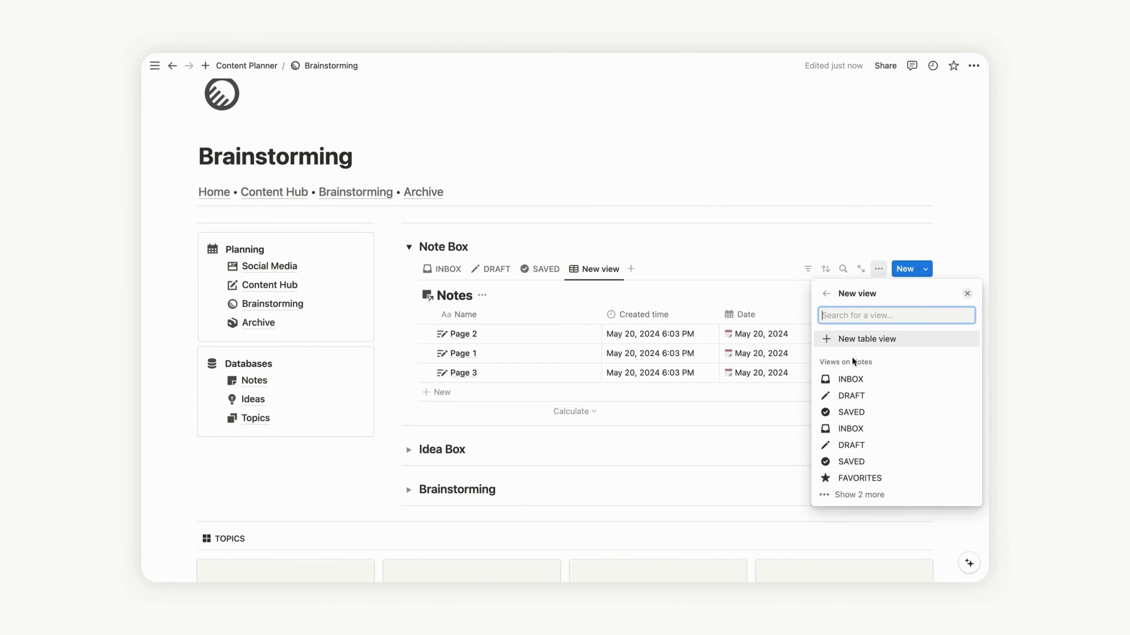
{"action": "left_click", "coordinate": [864, 478]}
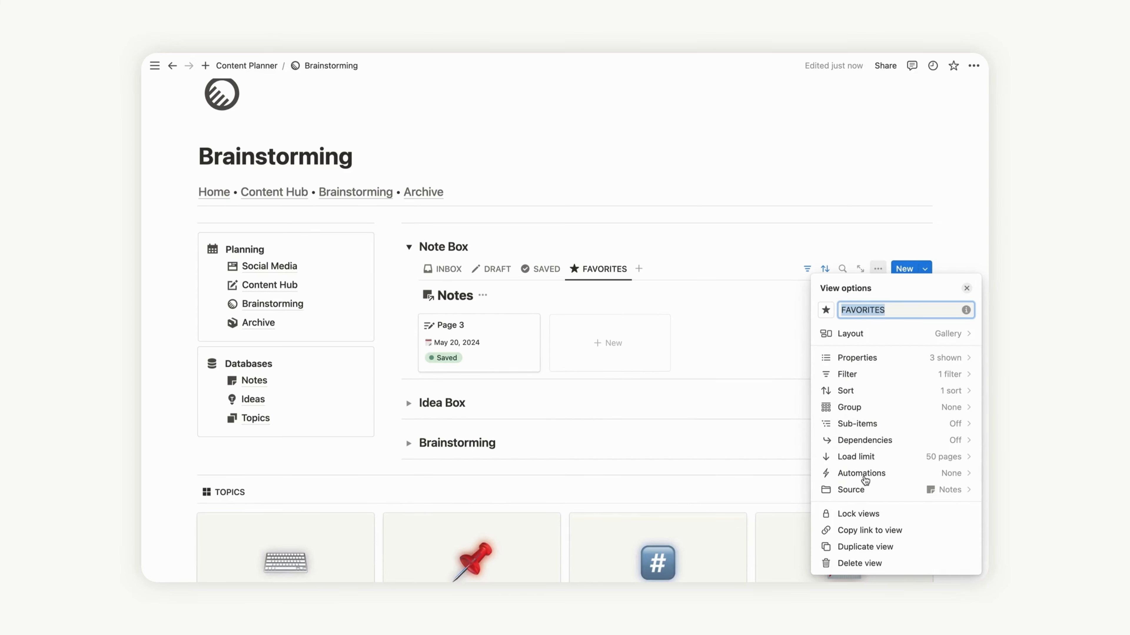
Step: Hide the database title in the FAVORITES view and limit its loading to 10 pages
{"action": "left_click", "coordinate": [867, 334]}
{"action": "left_click", "coordinate": [964, 404]}
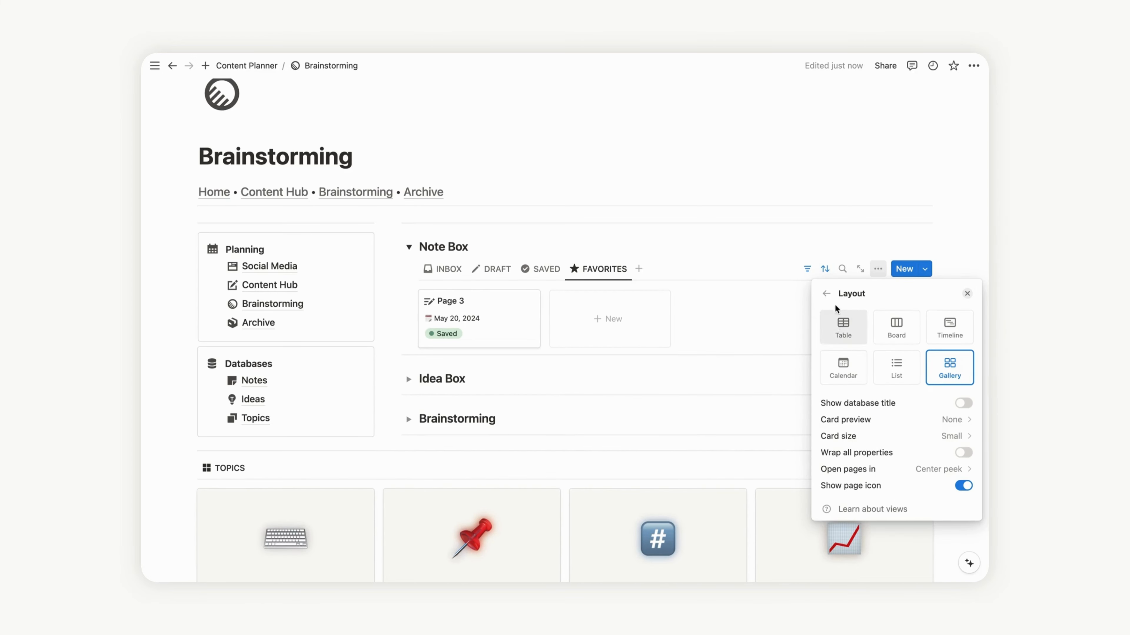
{"action": "left_click", "coordinate": [826, 294]}
{"action": "left_click", "coordinate": [862, 457]}
{"action": "left_click", "coordinate": [867, 477]}
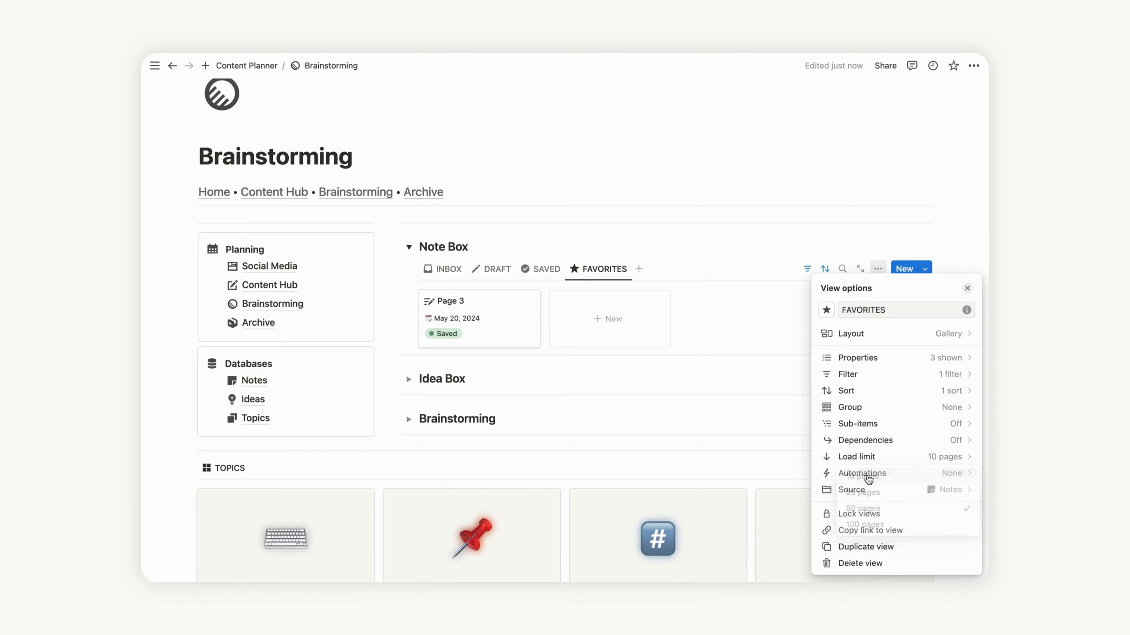
{"action": "left_click", "coordinate": [953, 253]}
Step: Add a fifth view to the Note Box database, linked to Notes and based on its ALL view
{"action": "left_click", "coordinate": [639, 269]}
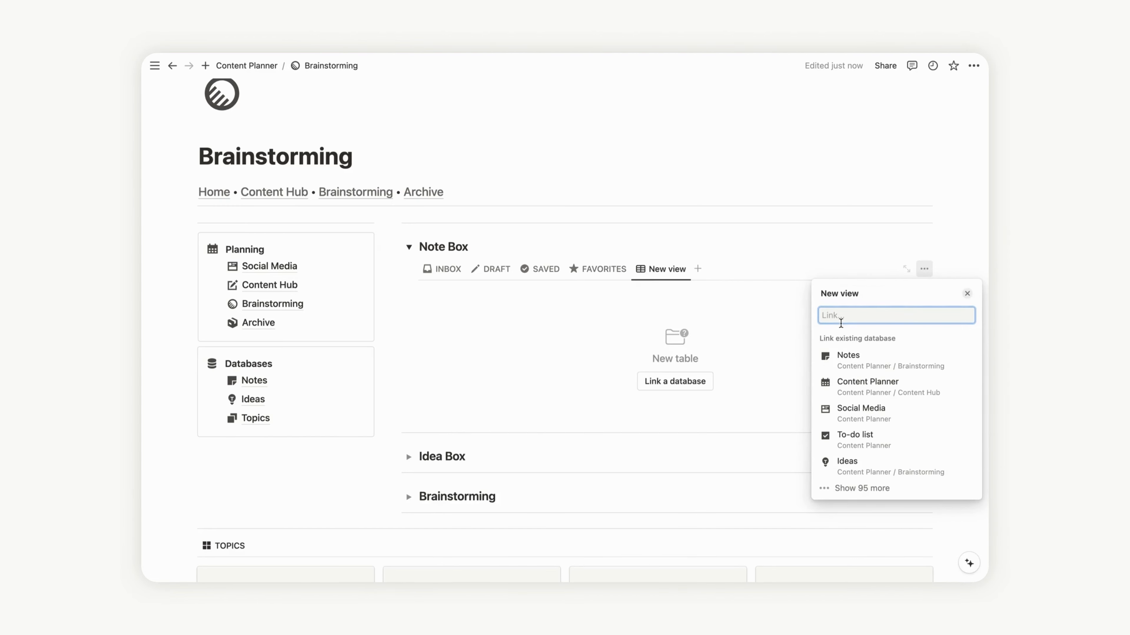
{"action": "left_click", "coordinate": [850, 358]}
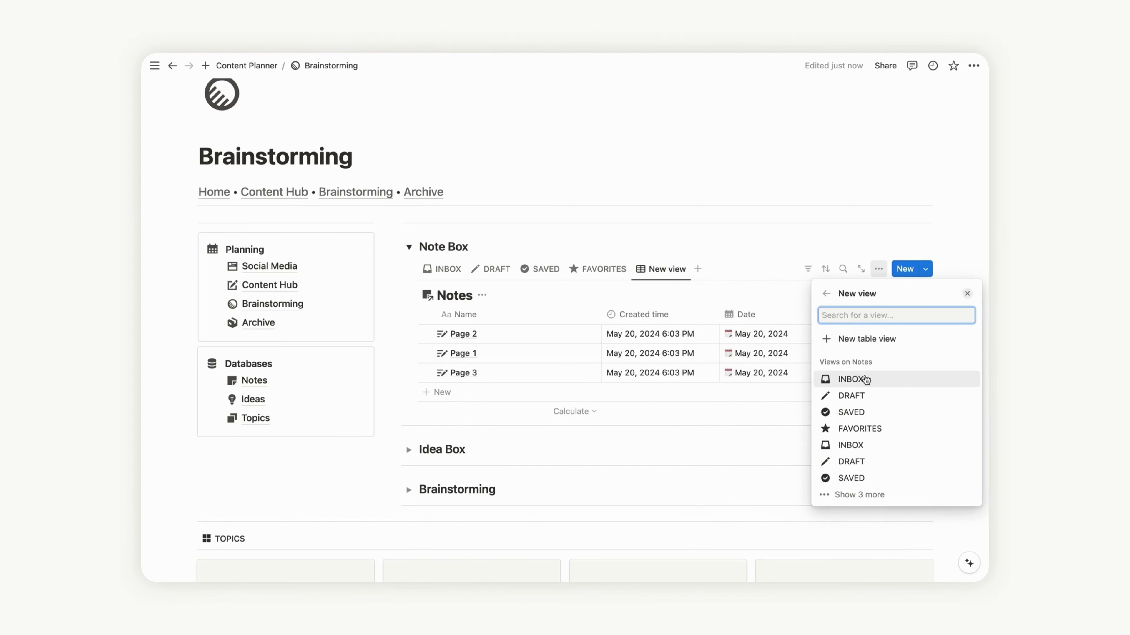
{"action": "left_click", "coordinate": [866, 379]}
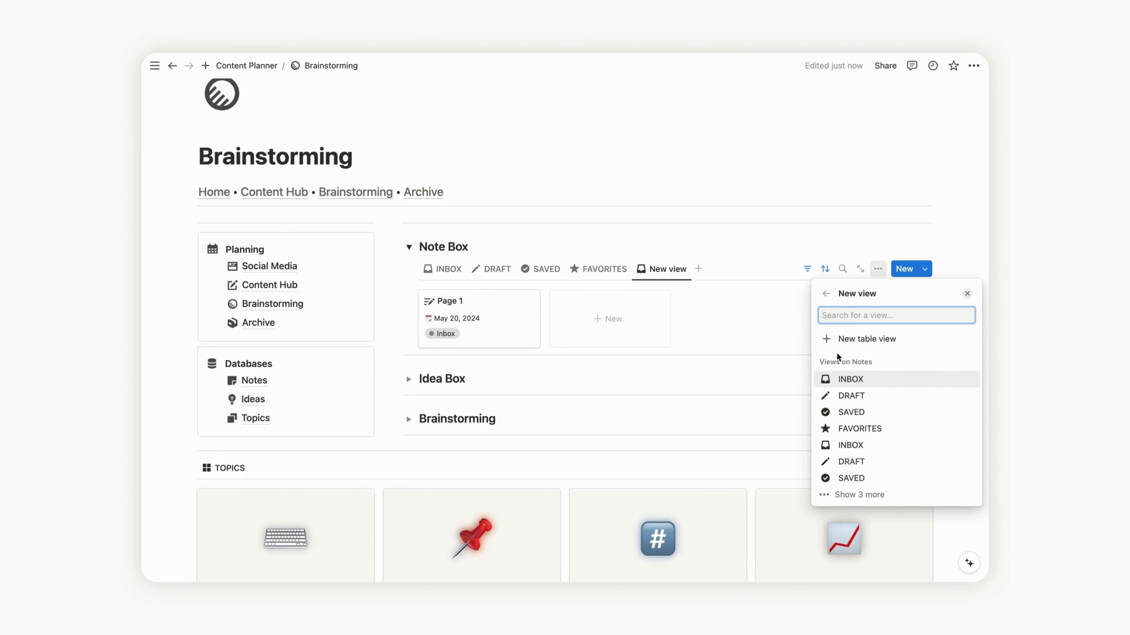
{"action": "left_click", "coordinate": [869, 478]}
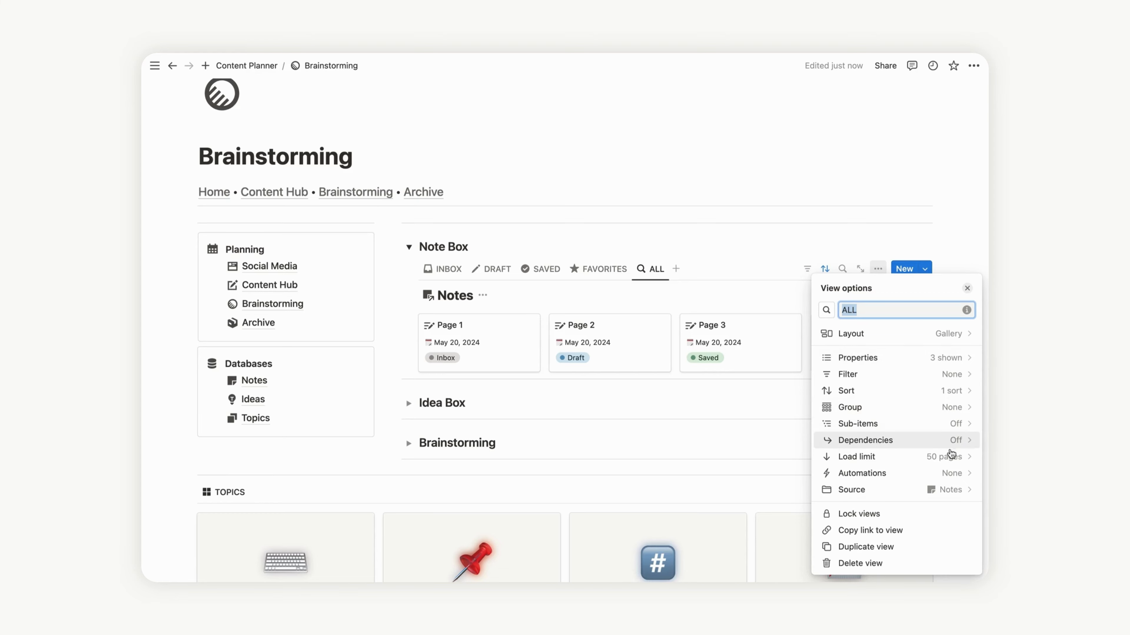
Step: Limit loading to 10 pages and hide the database title in the Note Box ALL view
{"action": "left_click", "coordinate": [916, 456]}
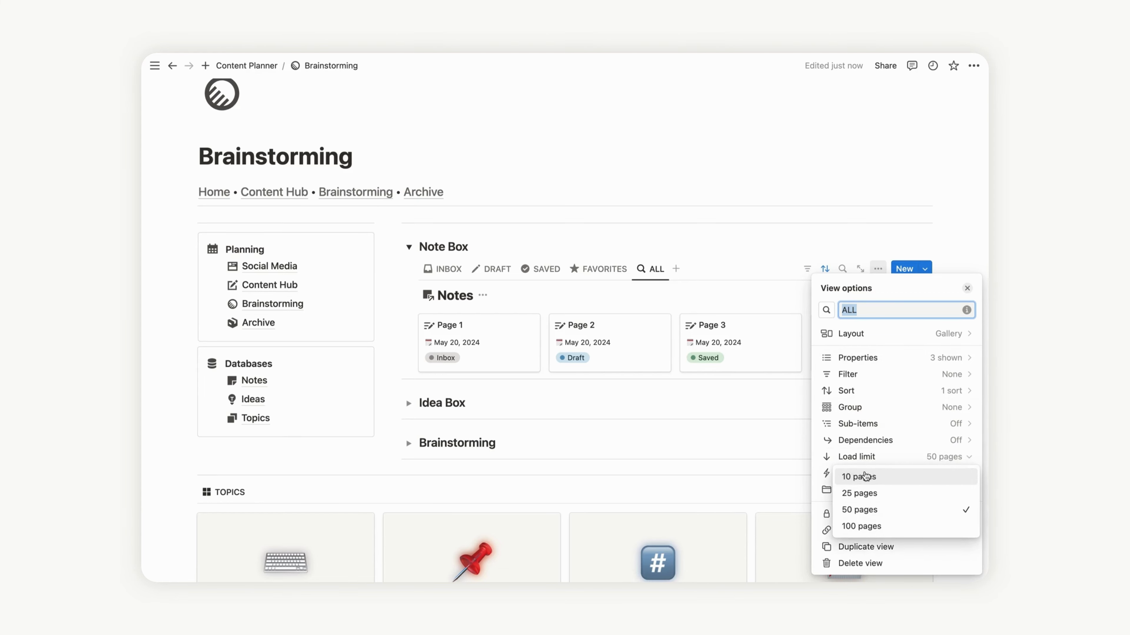
{"action": "left_click", "coordinate": [863, 475]}
{"action": "left_click", "coordinate": [938, 334]}
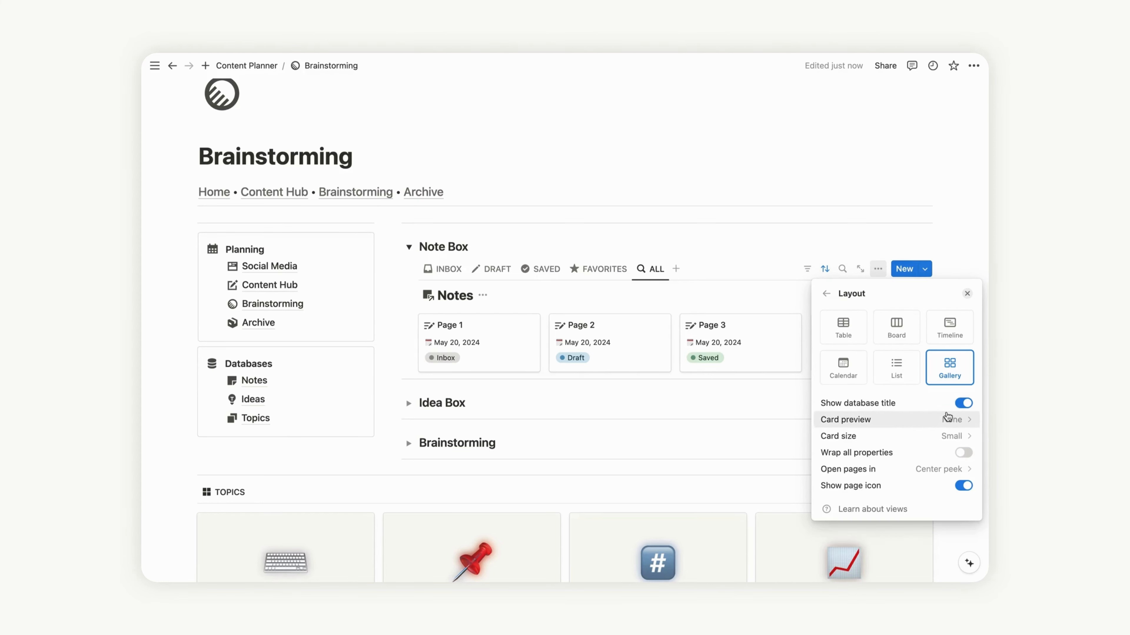
{"action": "left_click", "coordinate": [963, 402]}
{"action": "left_click", "coordinate": [967, 293]}
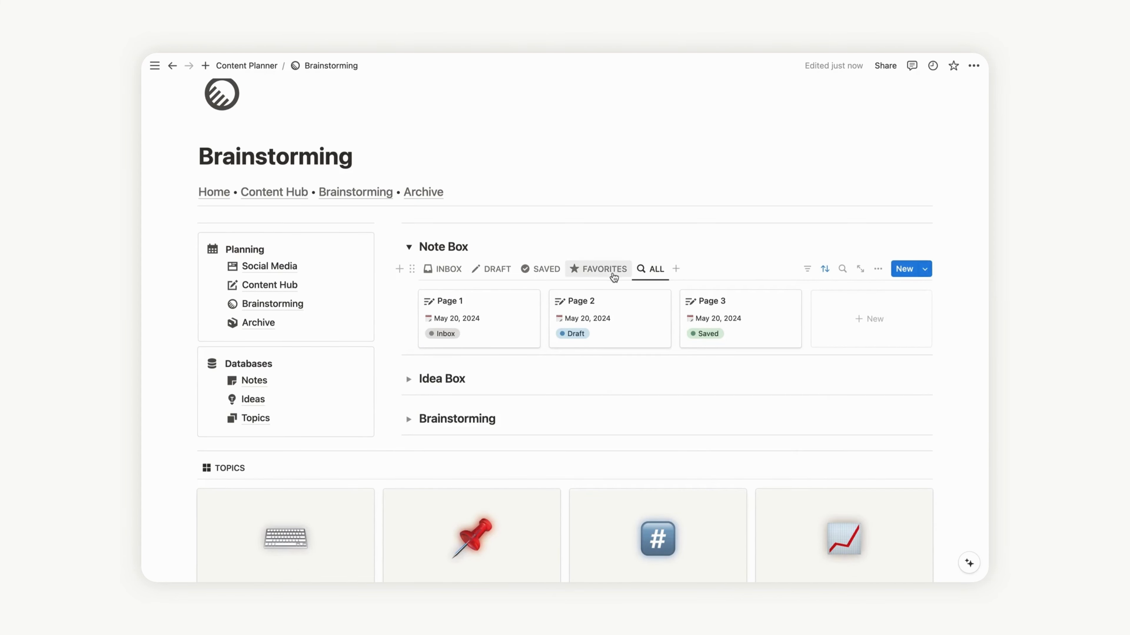
Step: Go through the Note Box FAVORITES, SAVED, DRAFT and INBOX views, leaving INBOX active, and collapse the Note Box toggle
{"action": "left_click", "coordinate": [609, 273]}
{"action": "left_click", "coordinate": [543, 270]}
{"action": "left_click", "coordinate": [495, 270]}
{"action": "left_click", "coordinate": [460, 275]}
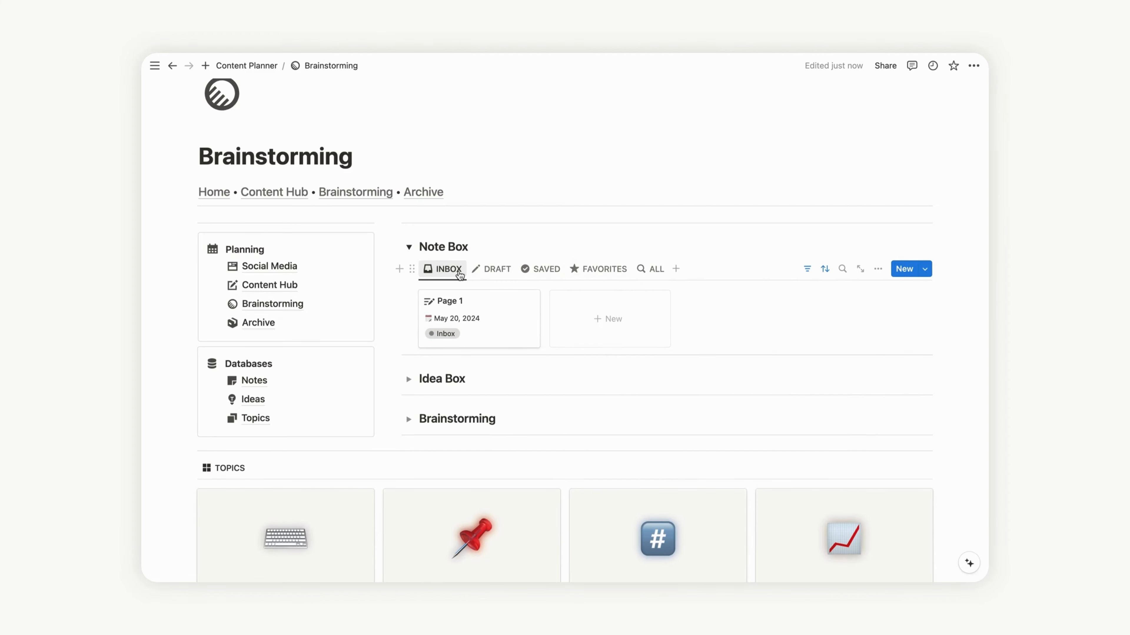
{"action": "left_click", "coordinate": [409, 248]}
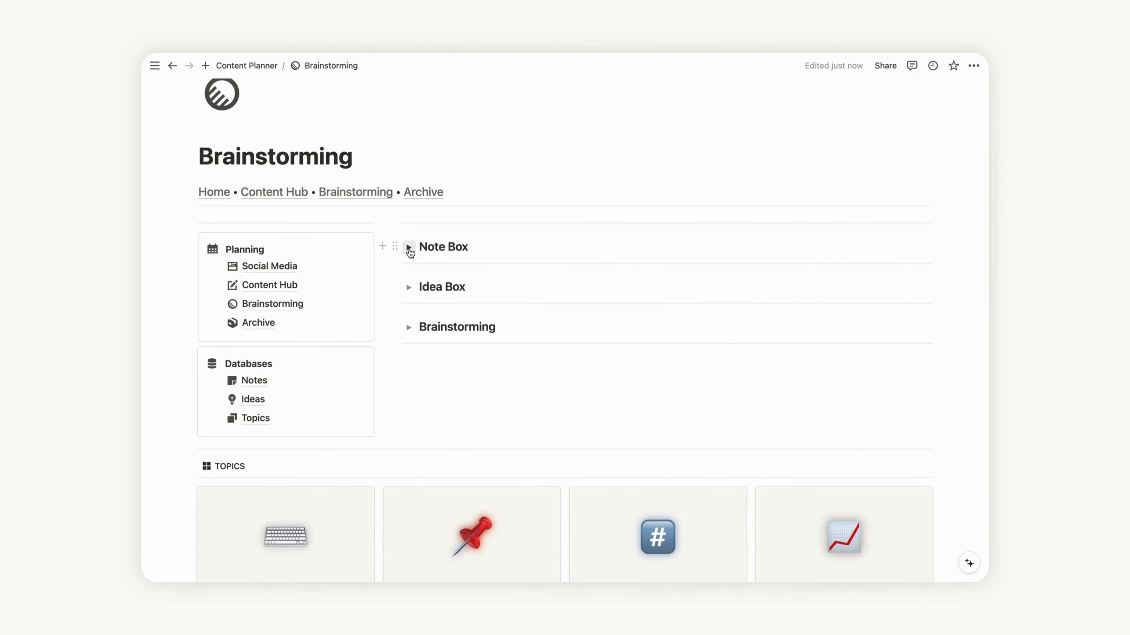
{"action": "scroll", "coordinate": [946, 226], "scroll_direction": "up", "scroll_amount": 2}
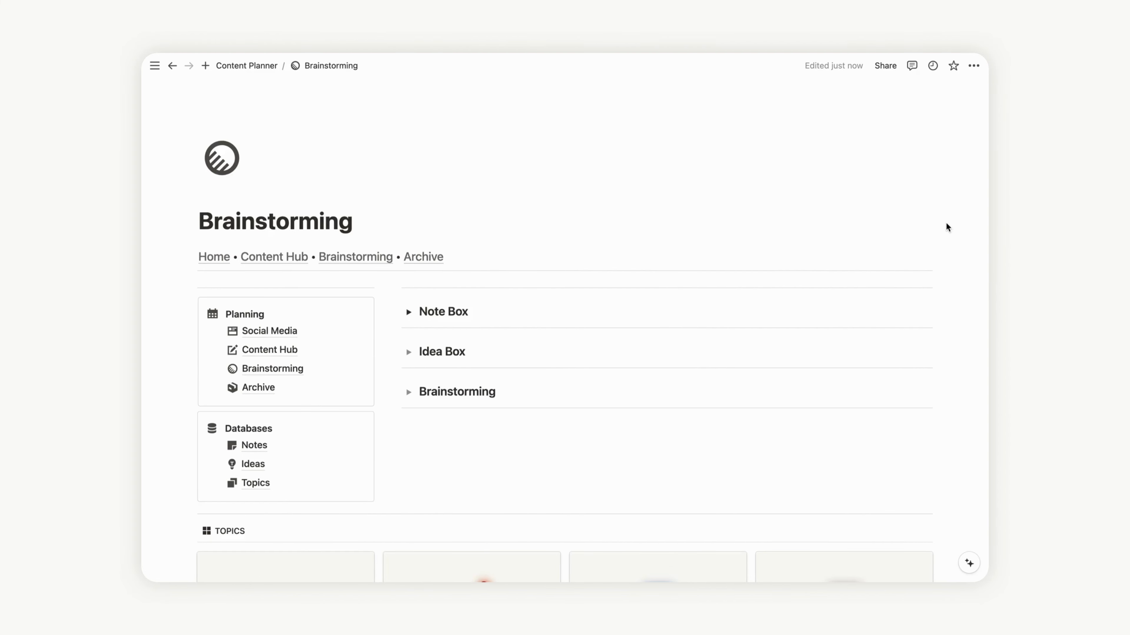
Step: Link the database inside the Idea Box toggle to the Content Planner's Ideas database, based on its INBOX view
{"action": "scroll", "coordinate": [946, 226], "scroll_direction": "down", "scroll_amount": 1}
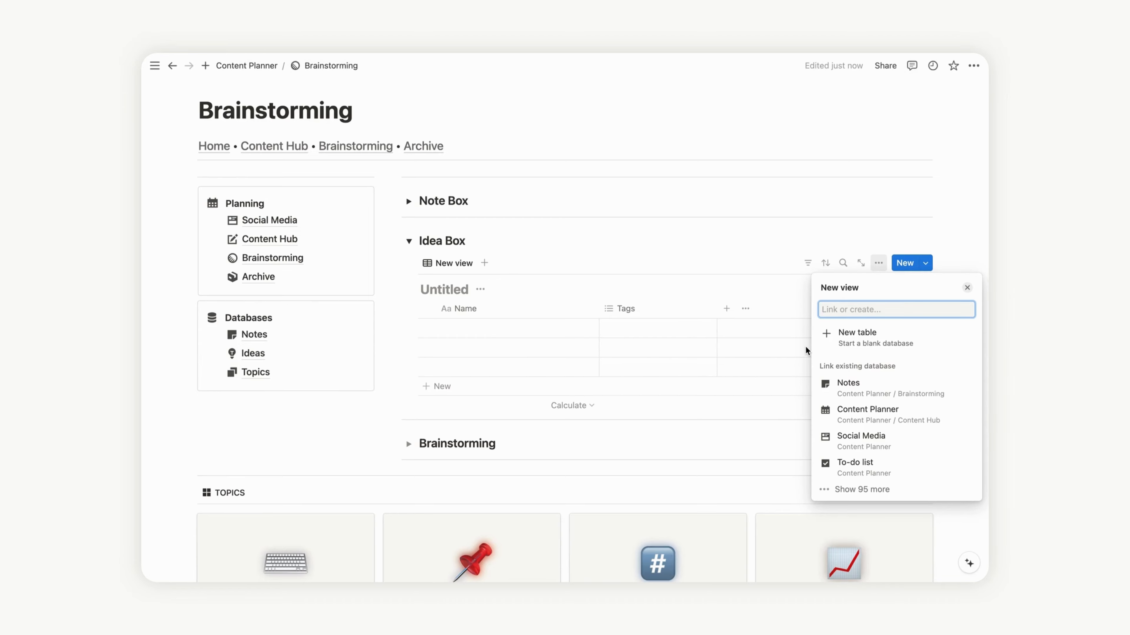
{"action": "type", "text": "idea"}
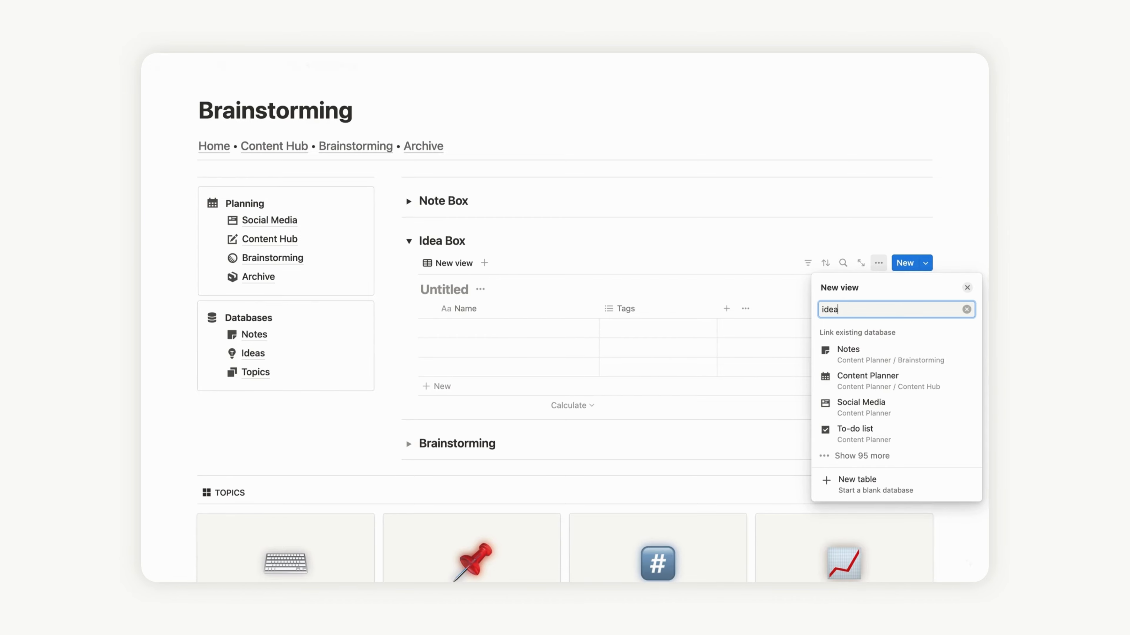
{"action": "type", "text": "s"}
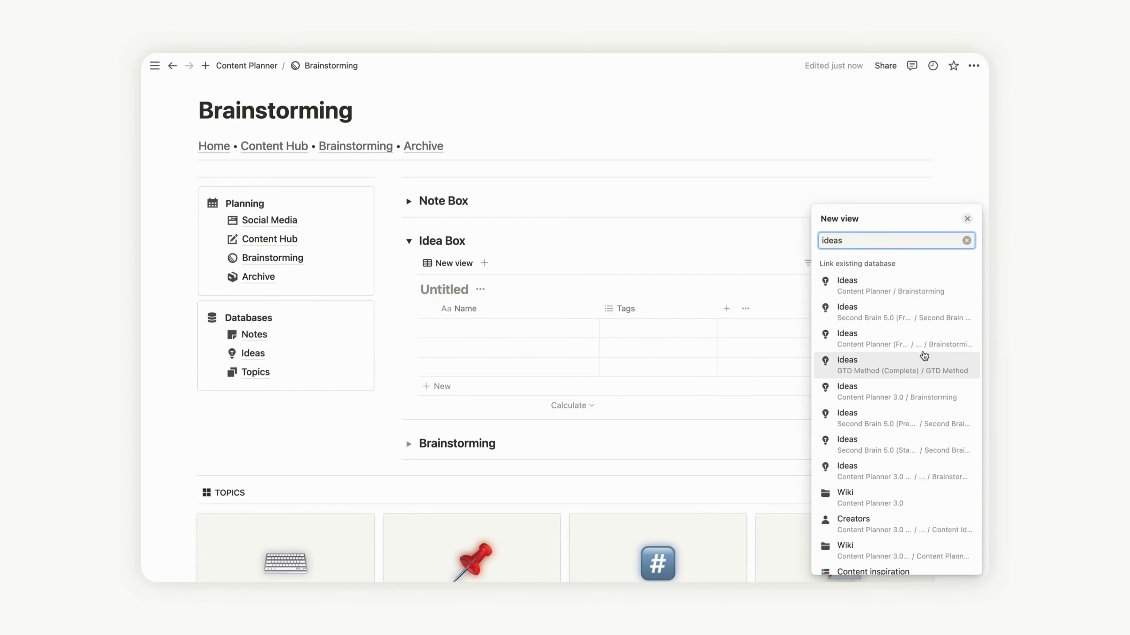
{"action": "left_click", "coordinate": [914, 288]}
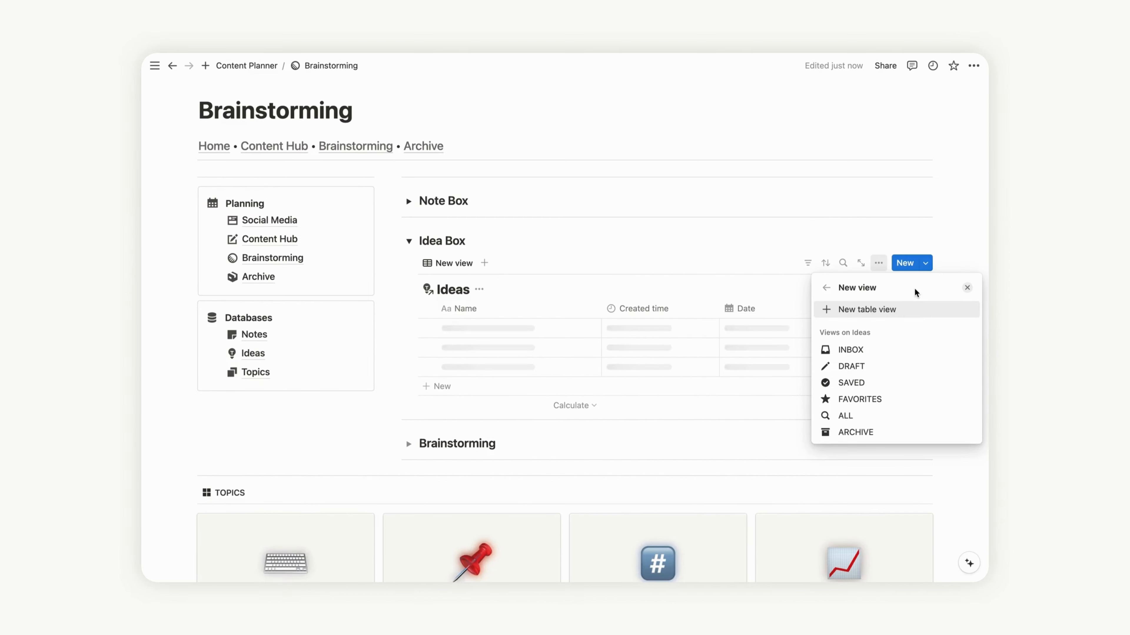
{"action": "left_click", "coordinate": [867, 352]}
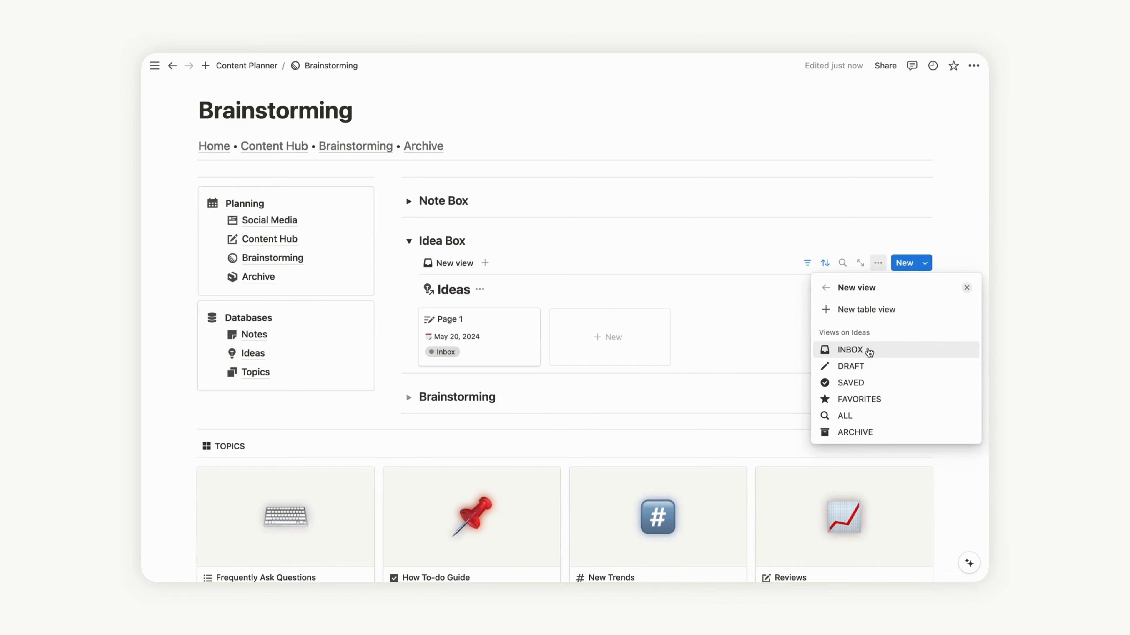
Step: Hide the database title in the Idea Box INBOX view and limit its loading to 10 pages
{"action": "left_click", "coordinate": [856, 332]}
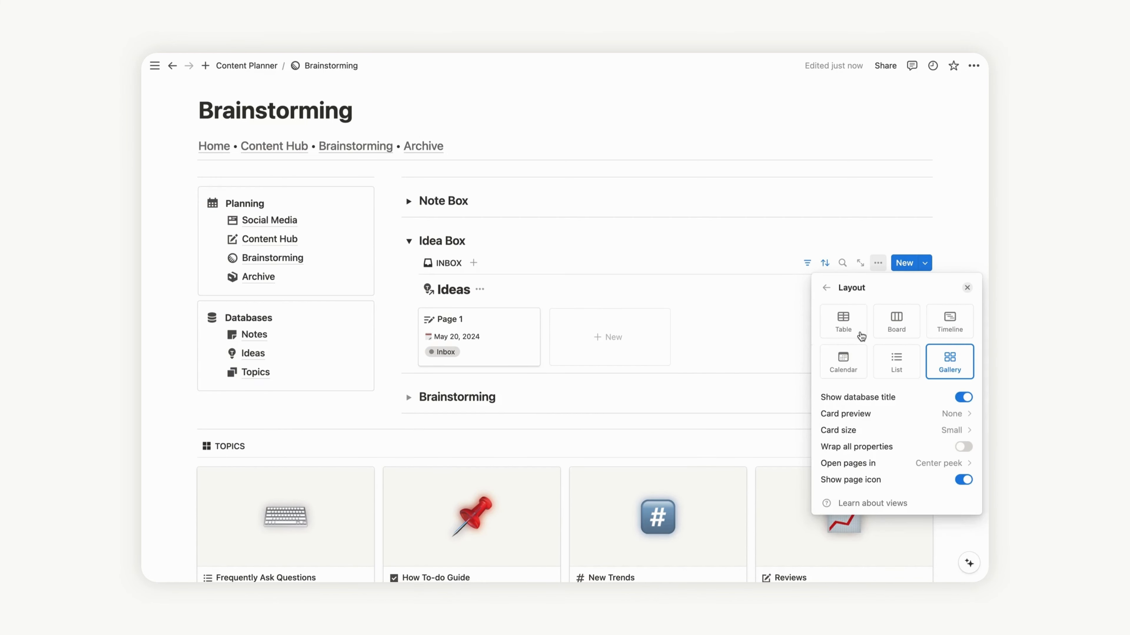
{"action": "left_click", "coordinate": [963, 397]}
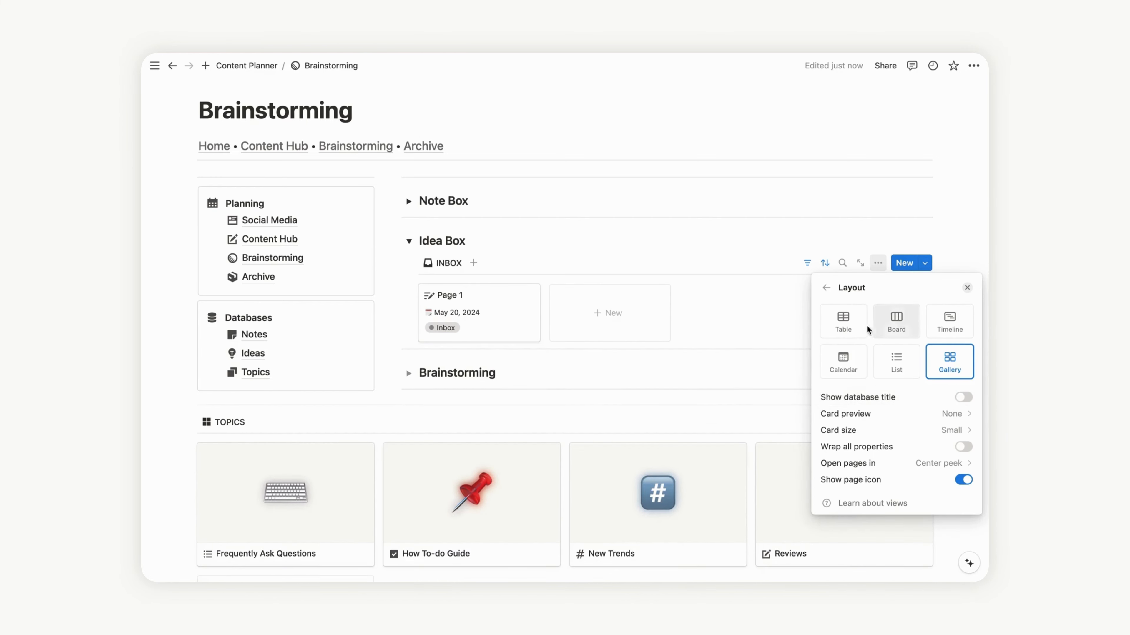
{"action": "left_click", "coordinate": [828, 288]}
{"action": "left_click", "coordinate": [939, 455]}
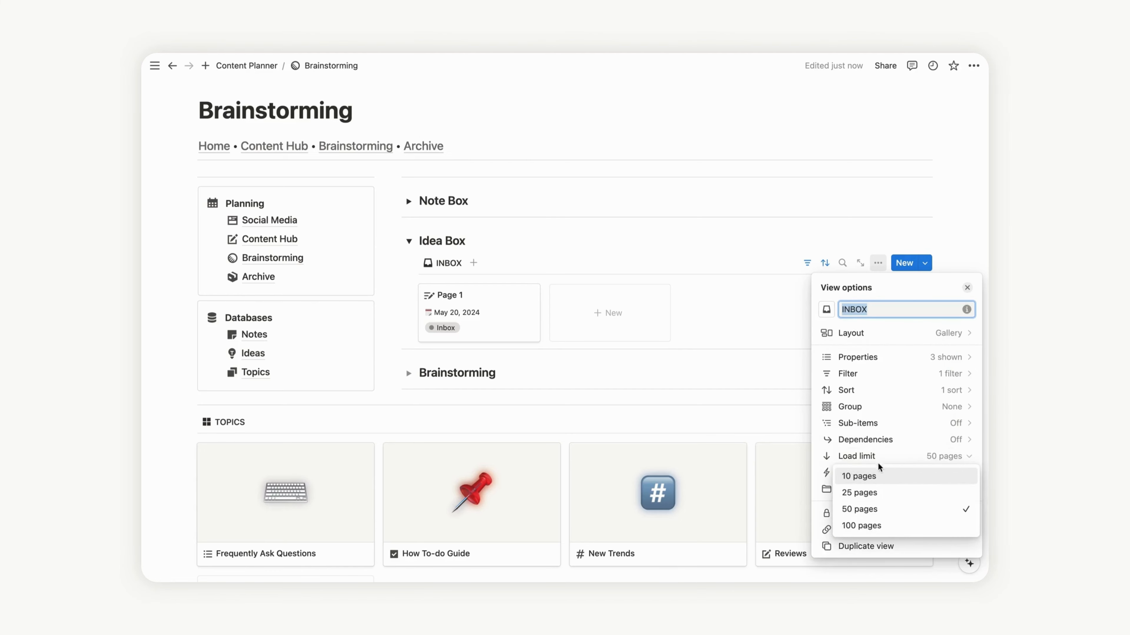
{"action": "left_click", "coordinate": [873, 477]}
{"action": "left_click", "coordinate": [963, 249]}
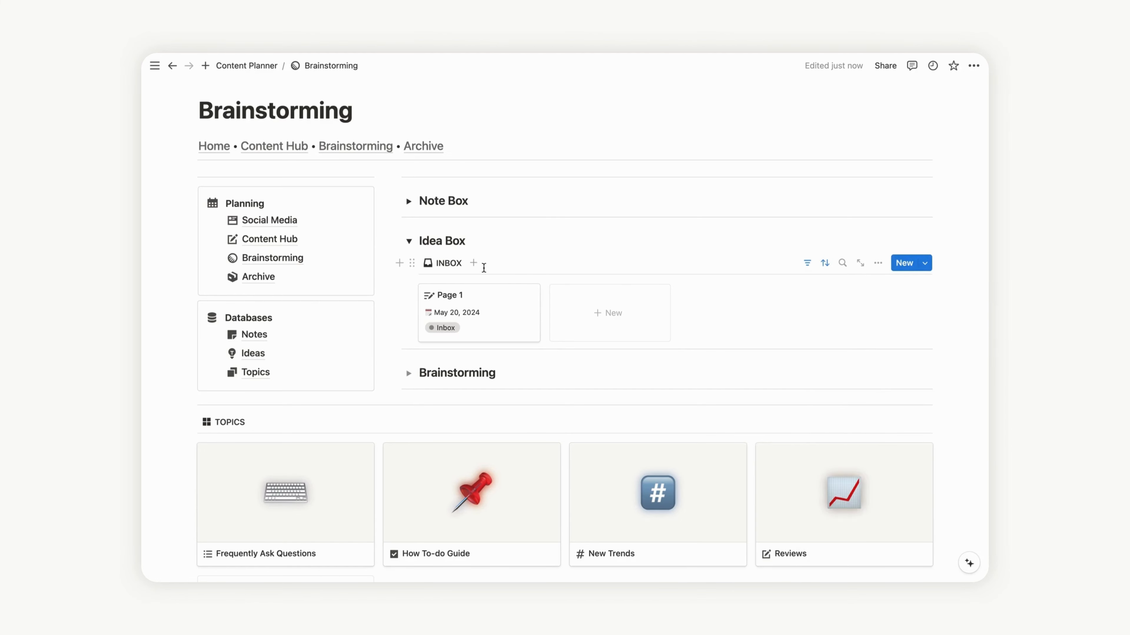
Step: Add a second view to the Idea Box database, linked to Ideas and based on its DRAFT view
{"action": "left_click", "coordinate": [473, 263]}
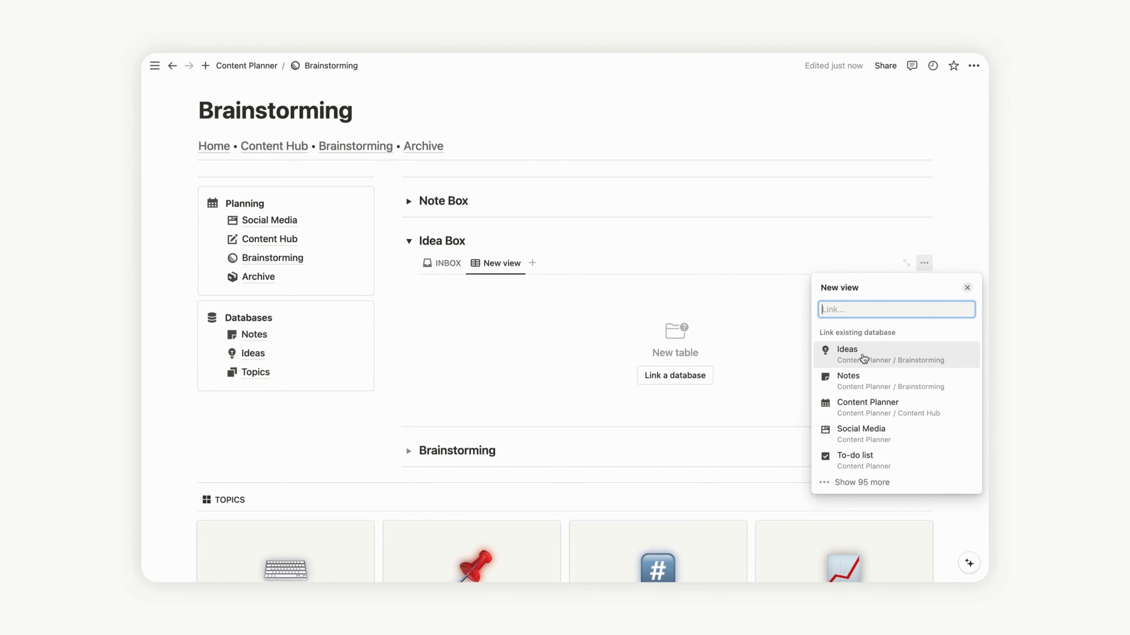
{"action": "left_click", "coordinate": [862, 358]}
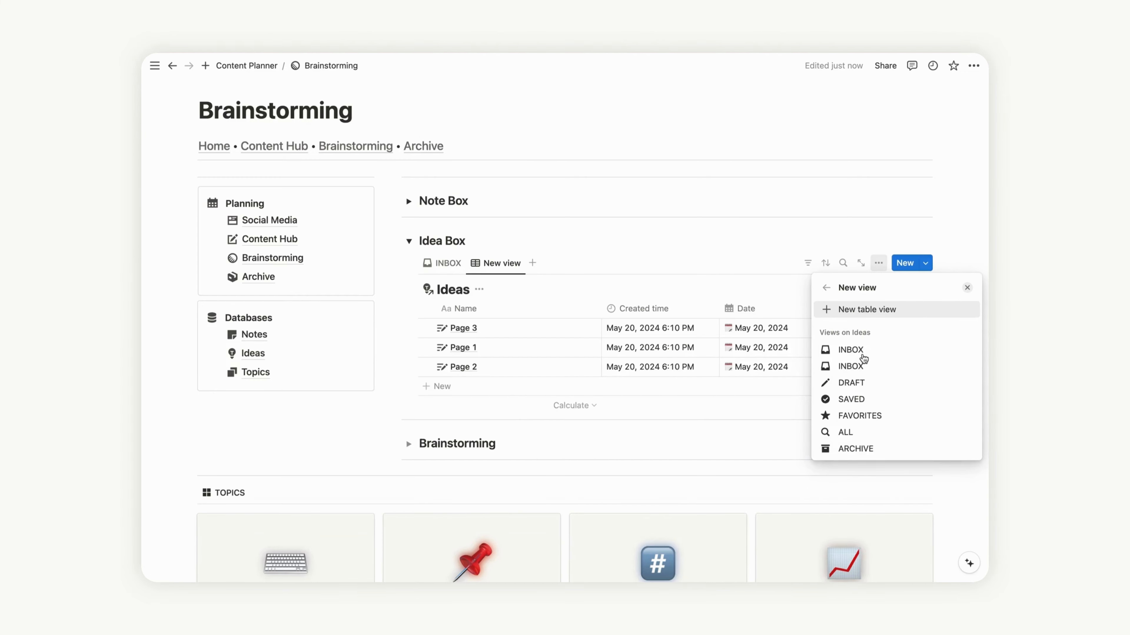
{"action": "left_click", "coordinate": [863, 390]}
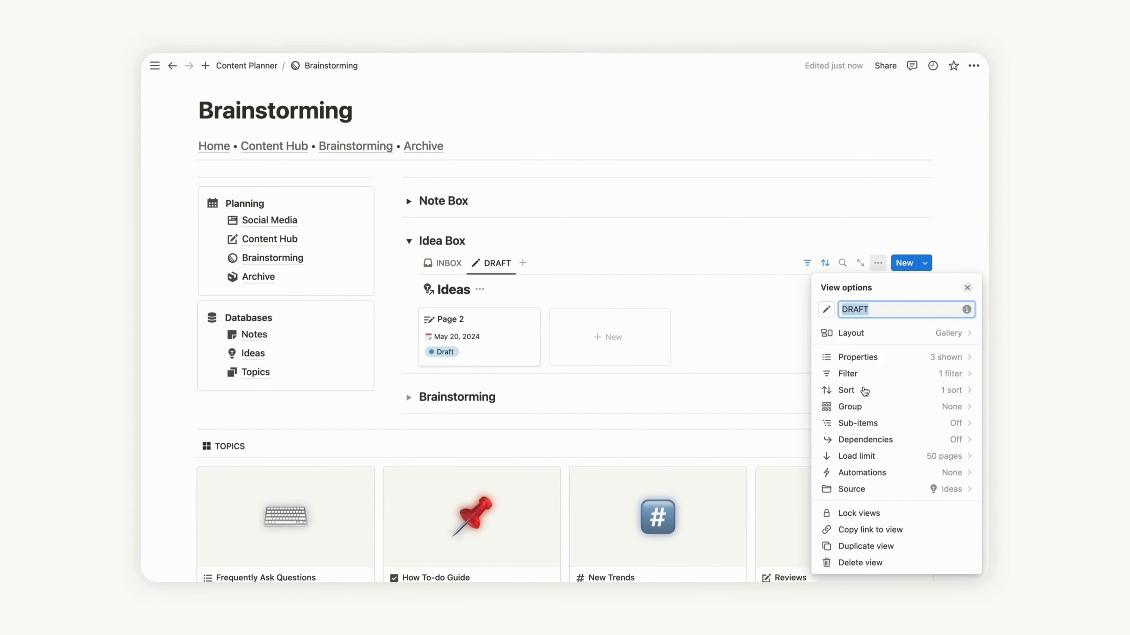
Step: Hide the database title in the Idea Box DRAFT view and limit its loading to 10 pages
{"action": "left_click", "coordinate": [901, 343]}
{"action": "left_click", "coordinate": [964, 397]}
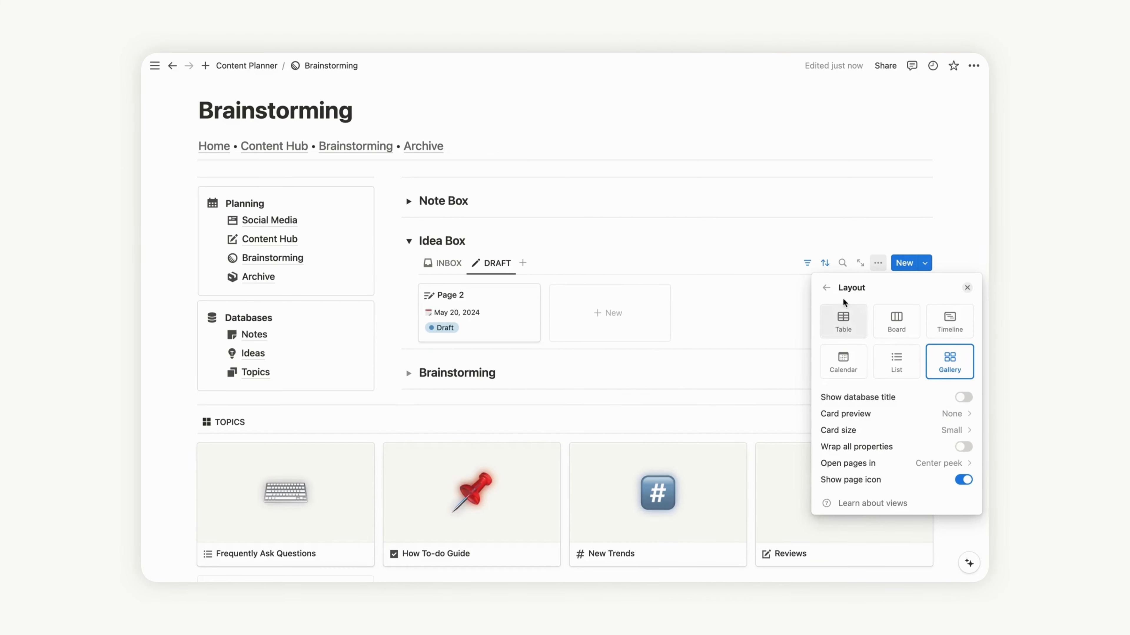
{"action": "left_click", "coordinate": [824, 291]}
{"action": "left_click", "coordinate": [940, 456]}
{"action": "left_click", "coordinate": [858, 475]}
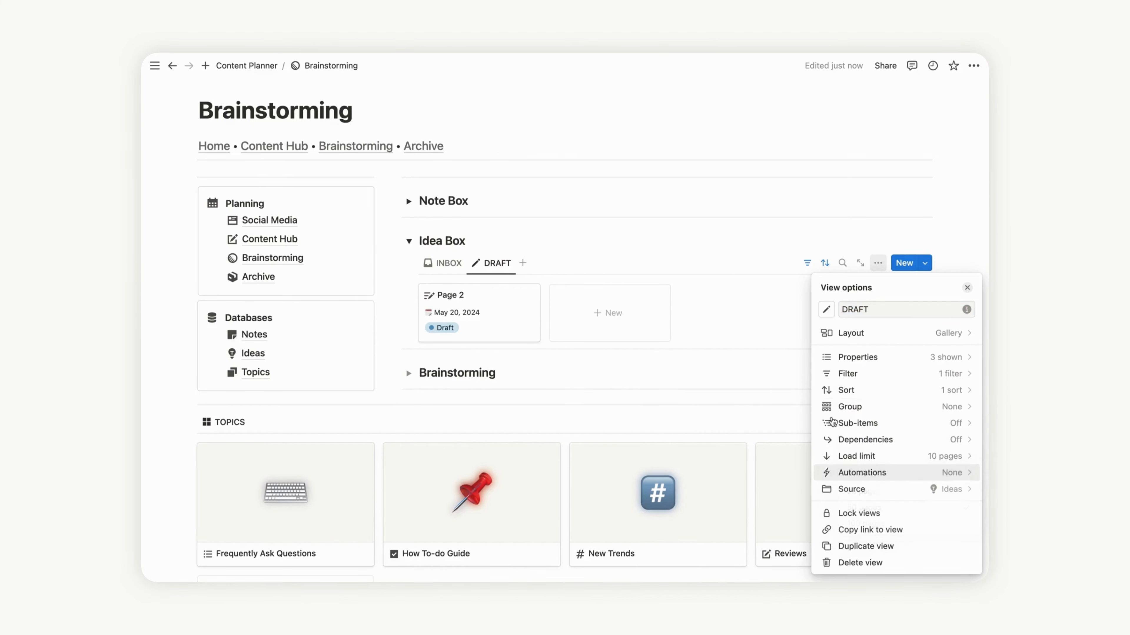
{"action": "left_click", "coordinate": [967, 288]}
Step: Add a third view to the Idea Box database, linked to Ideas and based on its SAVED view
{"action": "left_click", "coordinate": [523, 263]}
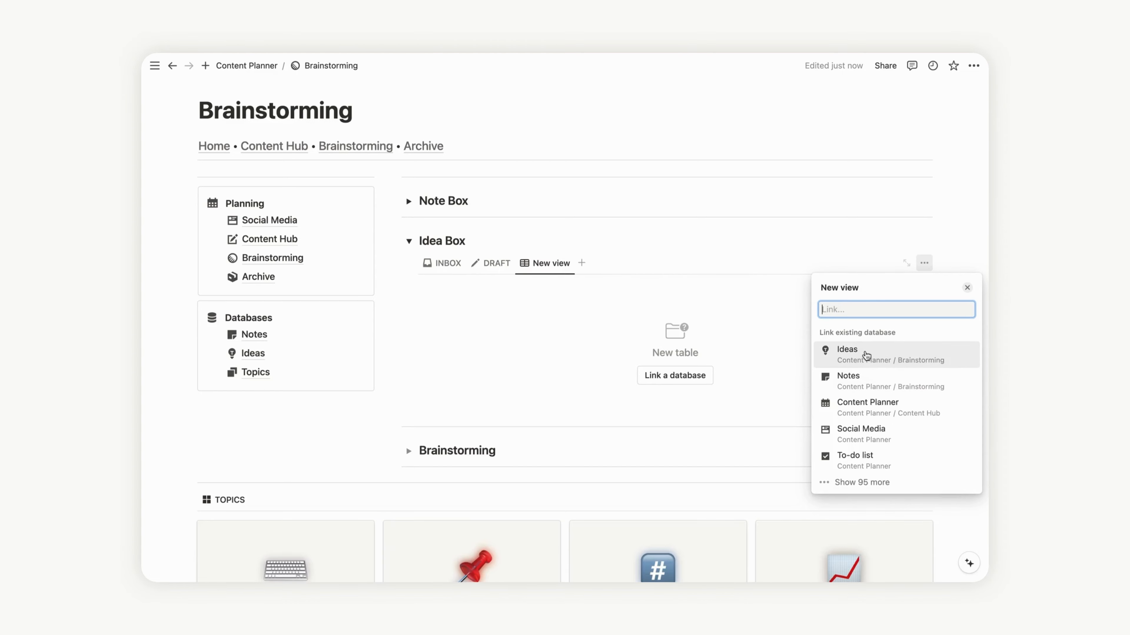
{"action": "left_click", "coordinate": [866, 352]}
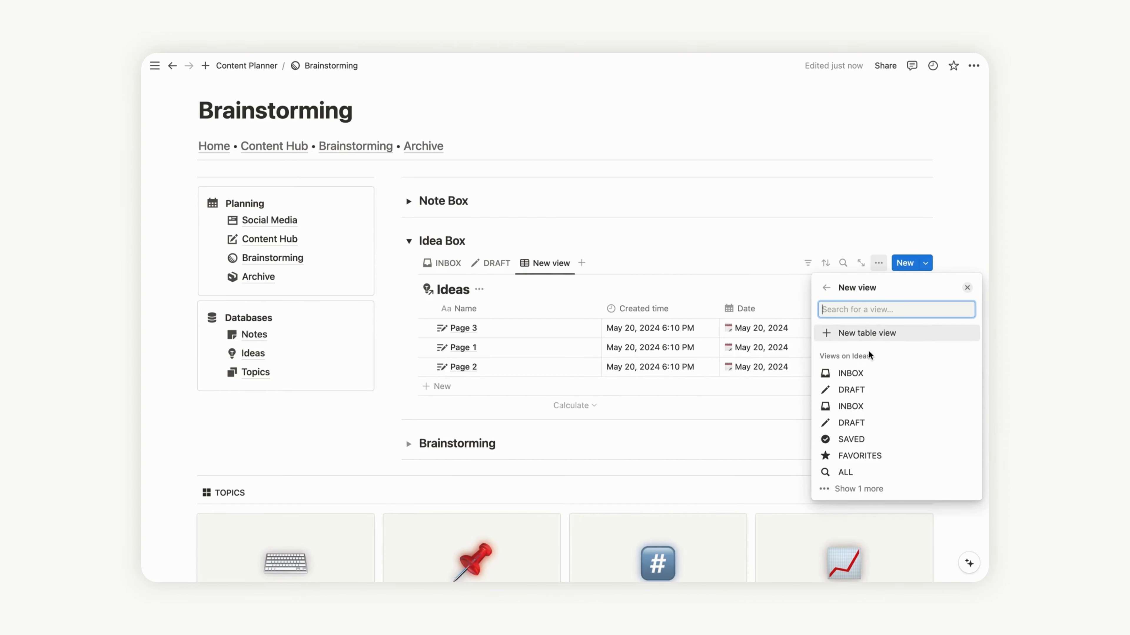
{"action": "left_click", "coordinate": [850, 390]}
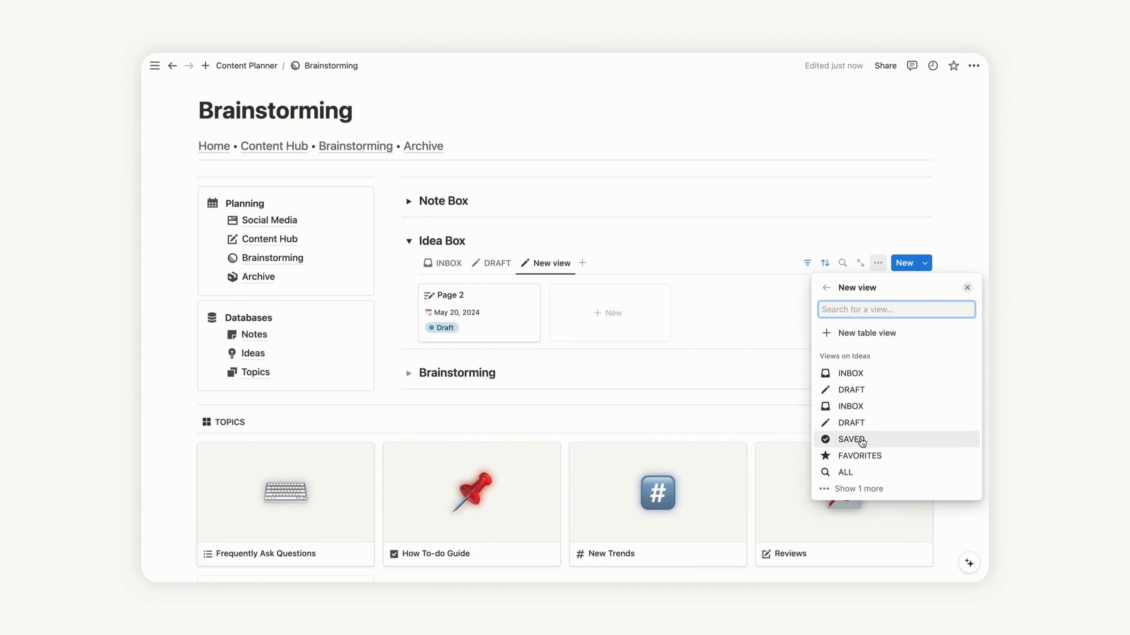
{"action": "left_click", "coordinate": [850, 439]}
Step: Hide the database title in the Idea Box SAVED view and limit its loading to 10 pages
{"action": "left_click", "coordinate": [867, 336]}
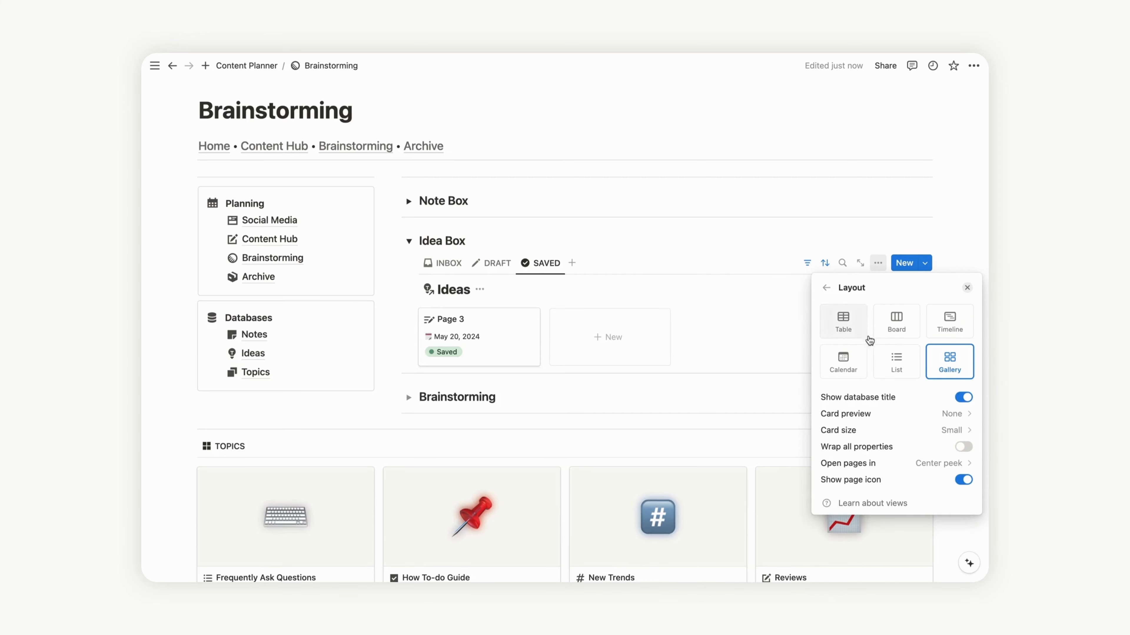
{"action": "left_click", "coordinate": [964, 397]}
{"action": "left_click", "coordinate": [827, 288]}
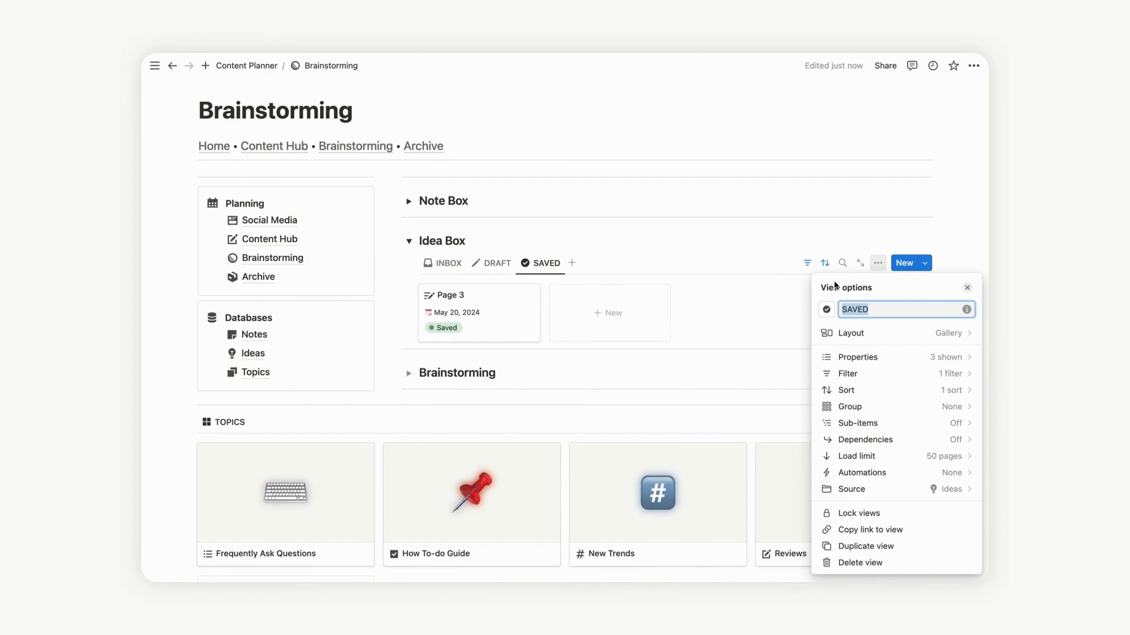
{"action": "left_click", "coordinate": [952, 456]}
{"action": "left_click", "coordinate": [878, 477]}
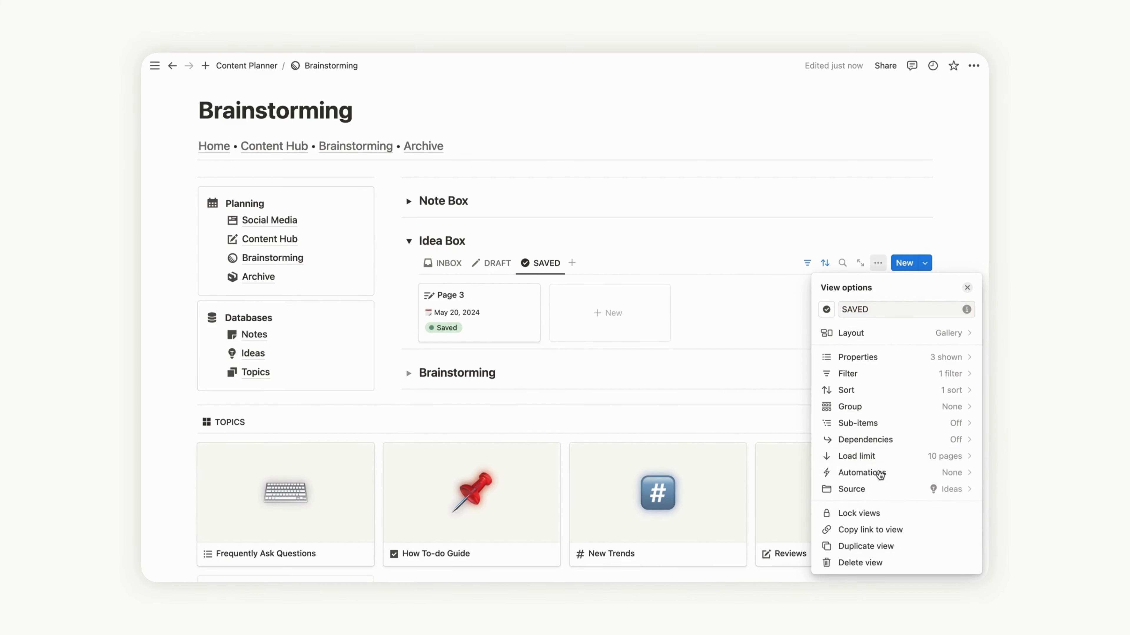
{"action": "left_click", "coordinate": [966, 288]}
Step: Add a fourth view to the Idea Box database, linked to Ideas and based on its FAVORITES view
{"action": "left_click", "coordinate": [572, 264]}
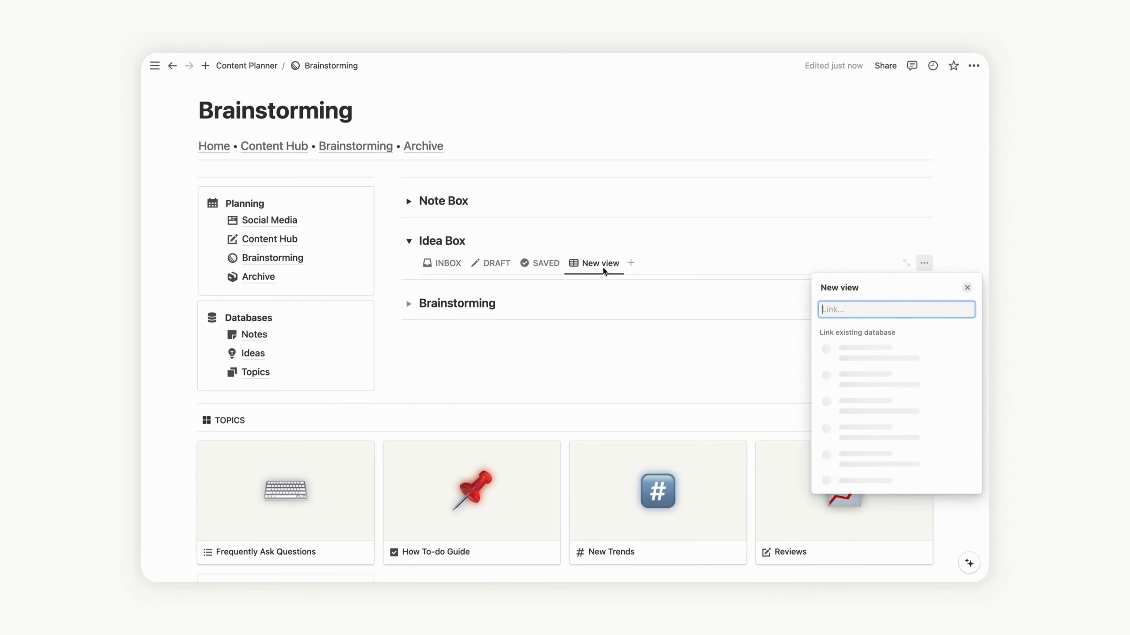
{"action": "left_click", "coordinate": [861, 356]}
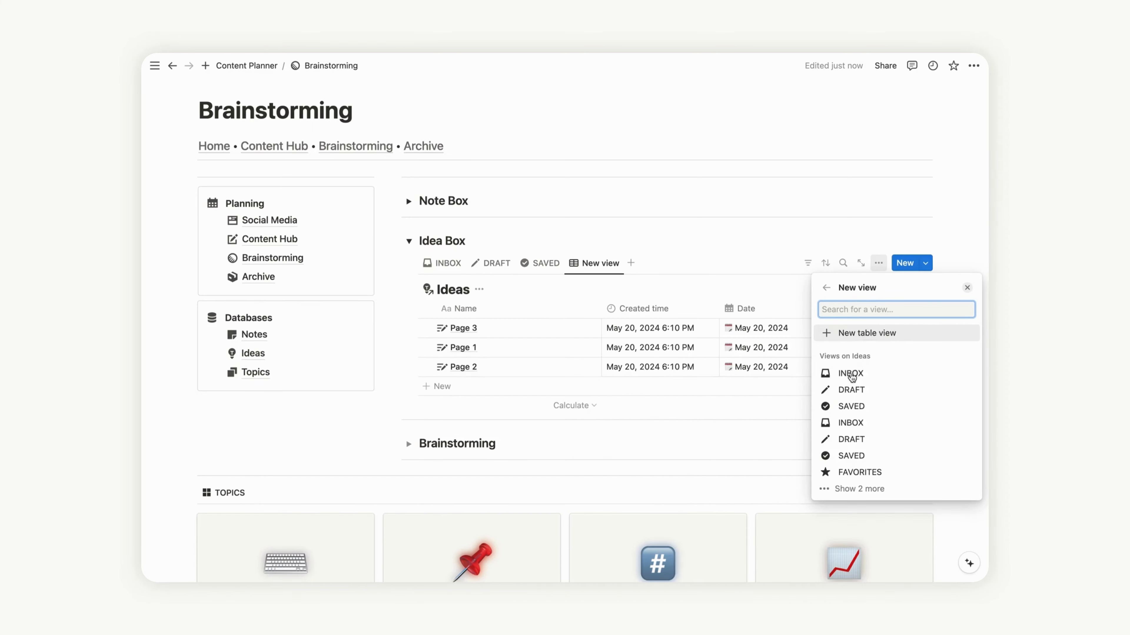
{"action": "left_click", "coordinate": [860, 439]}
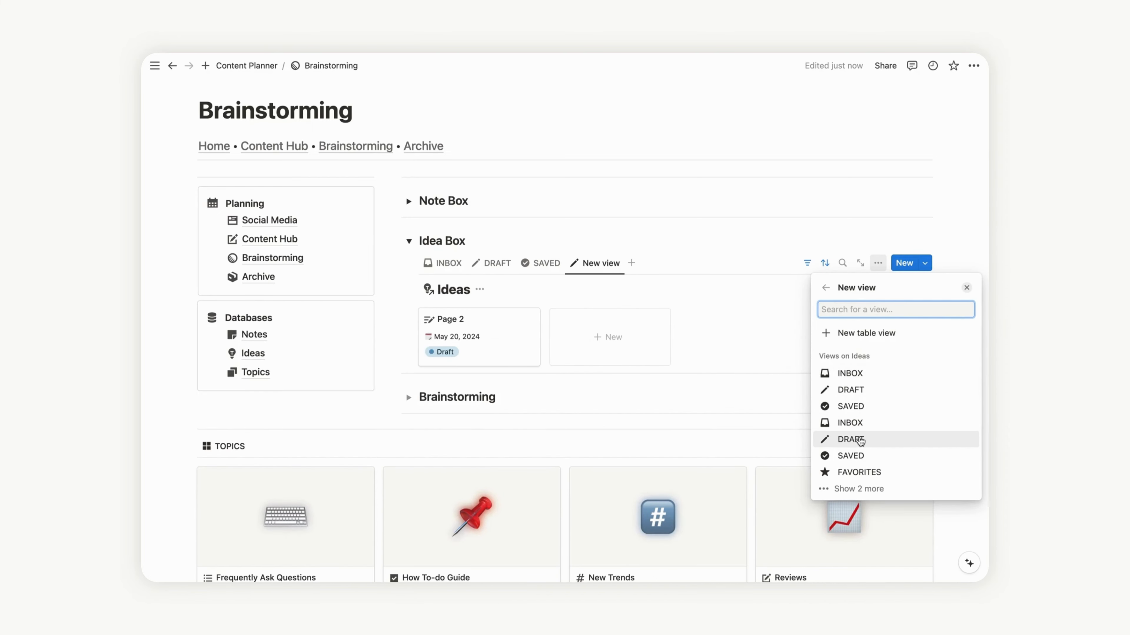
{"action": "left_click", "coordinate": [859, 472]}
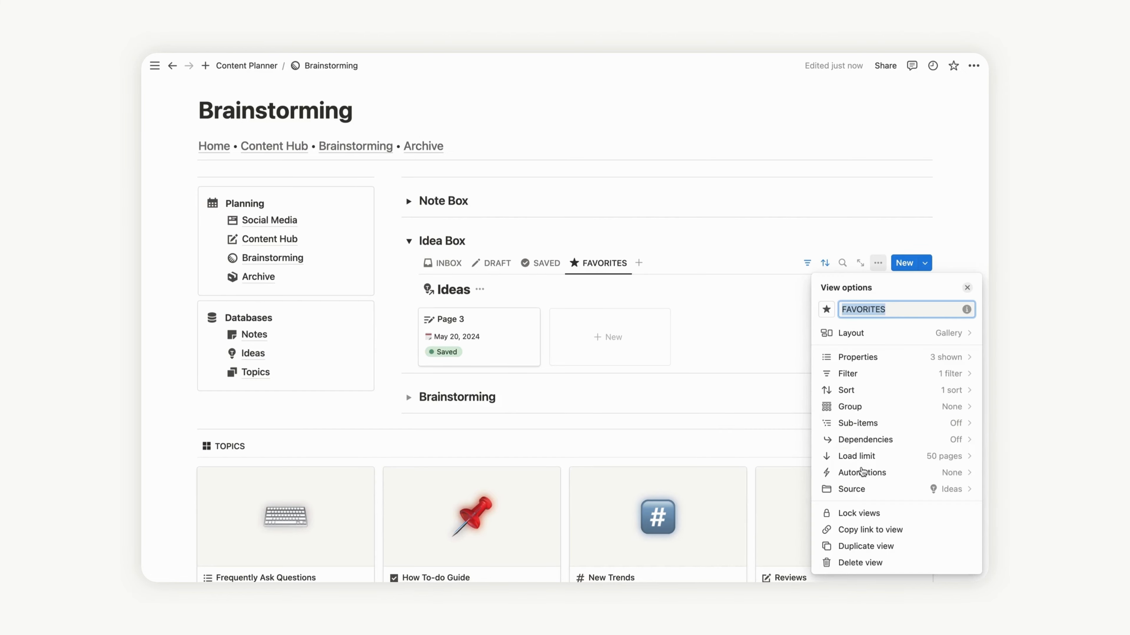
Step: Hide the database title in the Idea Box FAVORITES view and limit its loading to 10 pages
{"action": "left_click", "coordinate": [857, 334]}
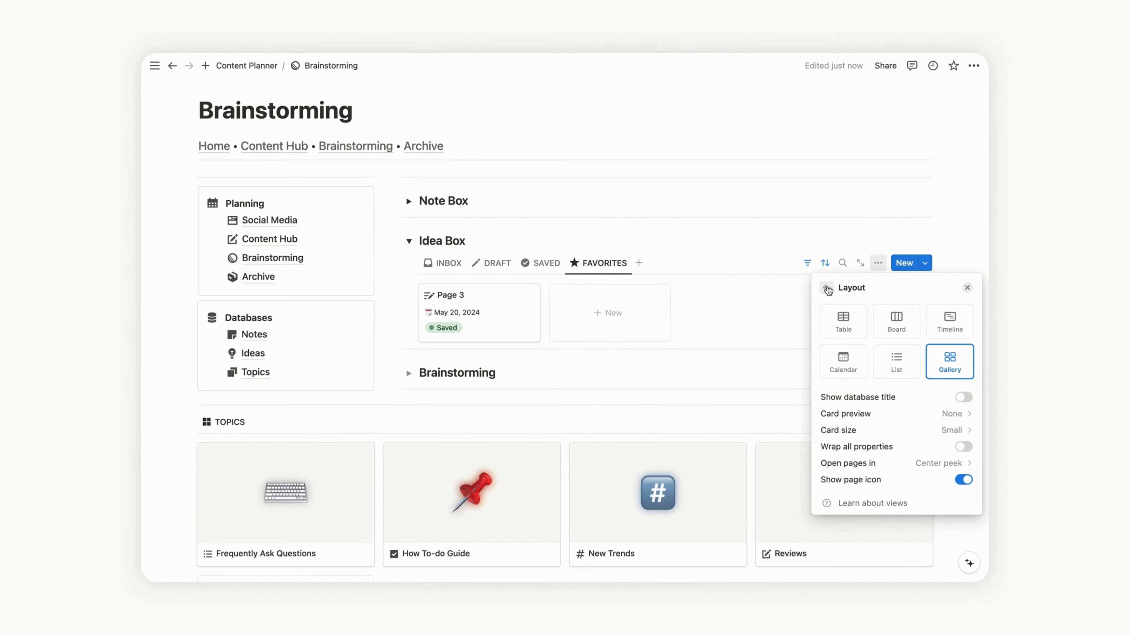
{"action": "left_click", "coordinate": [825, 288]}
{"action": "left_click", "coordinate": [907, 454]}
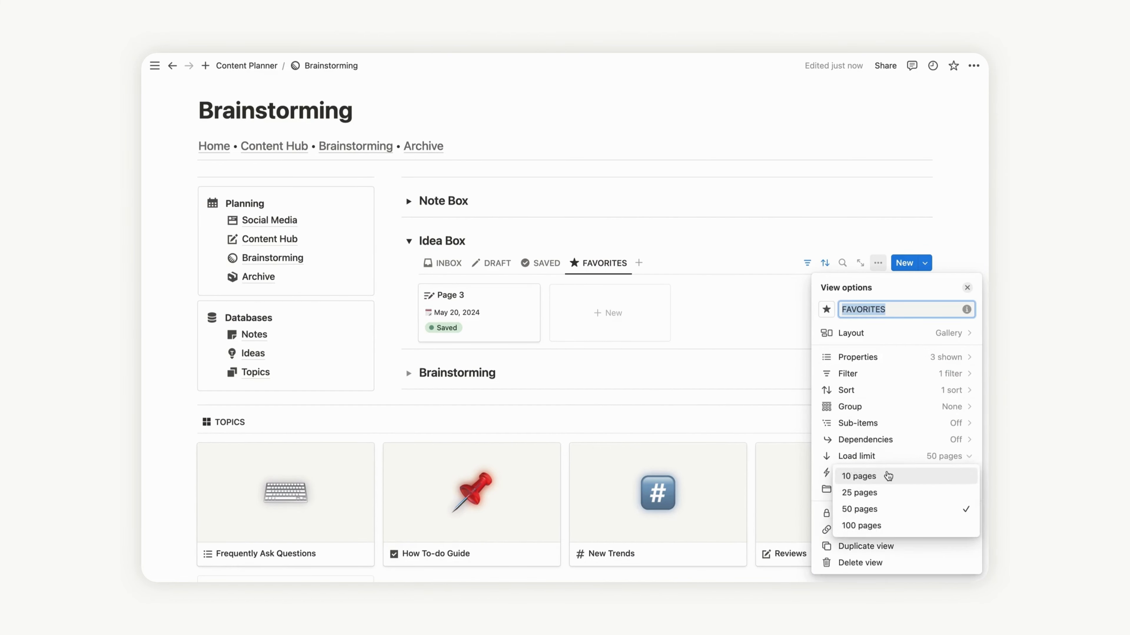
{"action": "left_click", "coordinate": [887, 475]}
{"action": "left_click", "coordinate": [967, 288]}
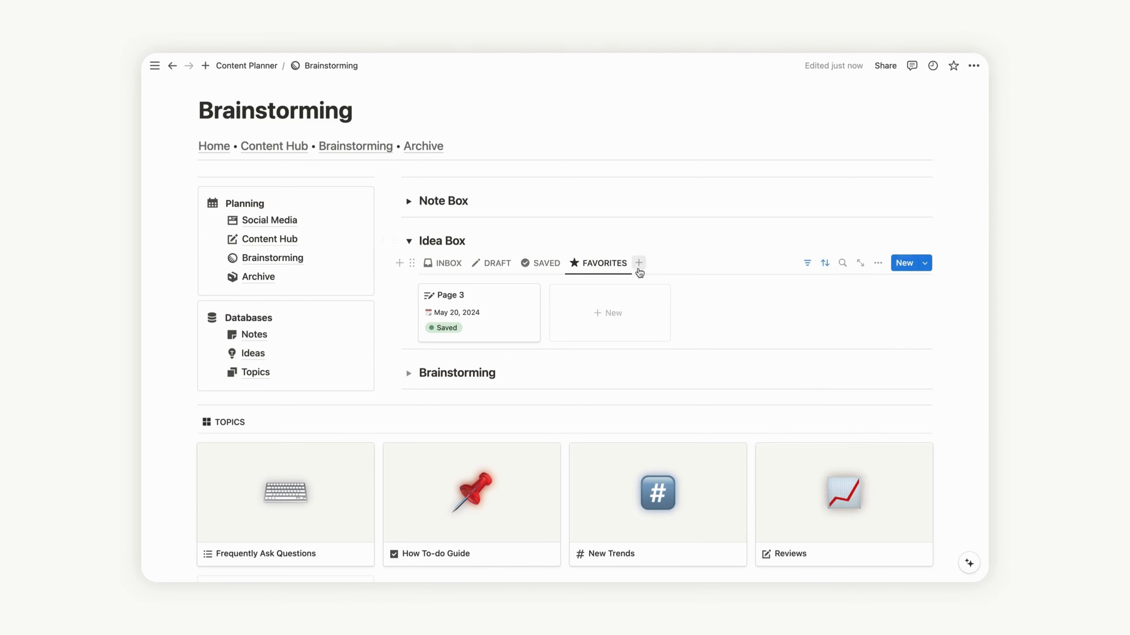
Step: Add a fifth view to the Idea Box database, linked to Ideas and based on its ALL view
{"action": "left_click", "coordinate": [638, 262]}
{"action": "left_click", "coordinate": [853, 355]}
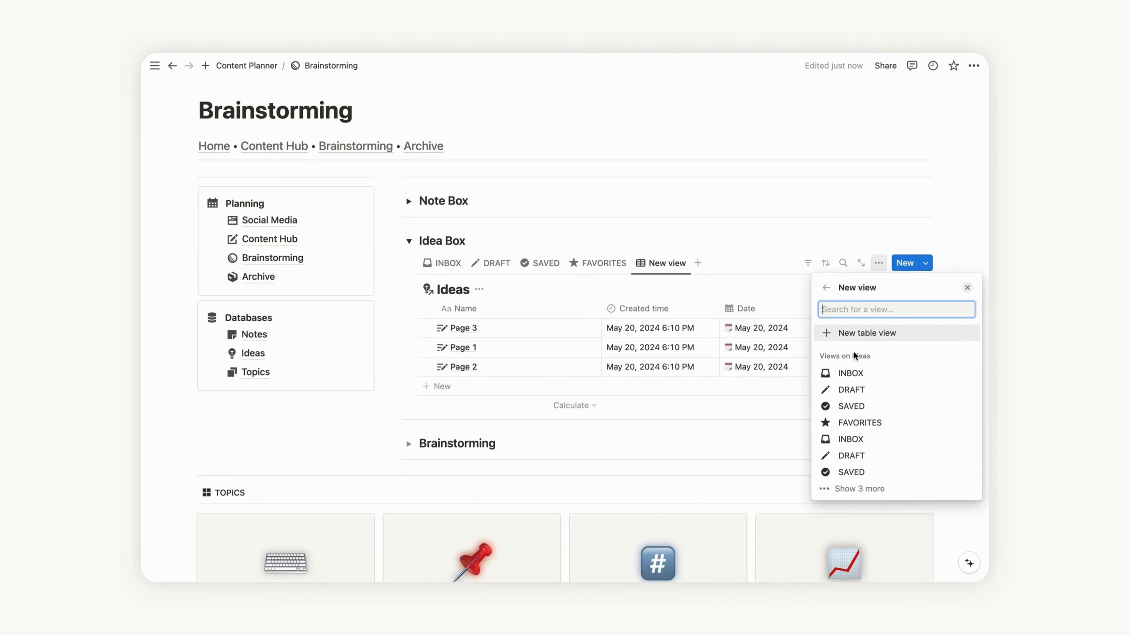
{"action": "left_click", "coordinate": [859, 489]}
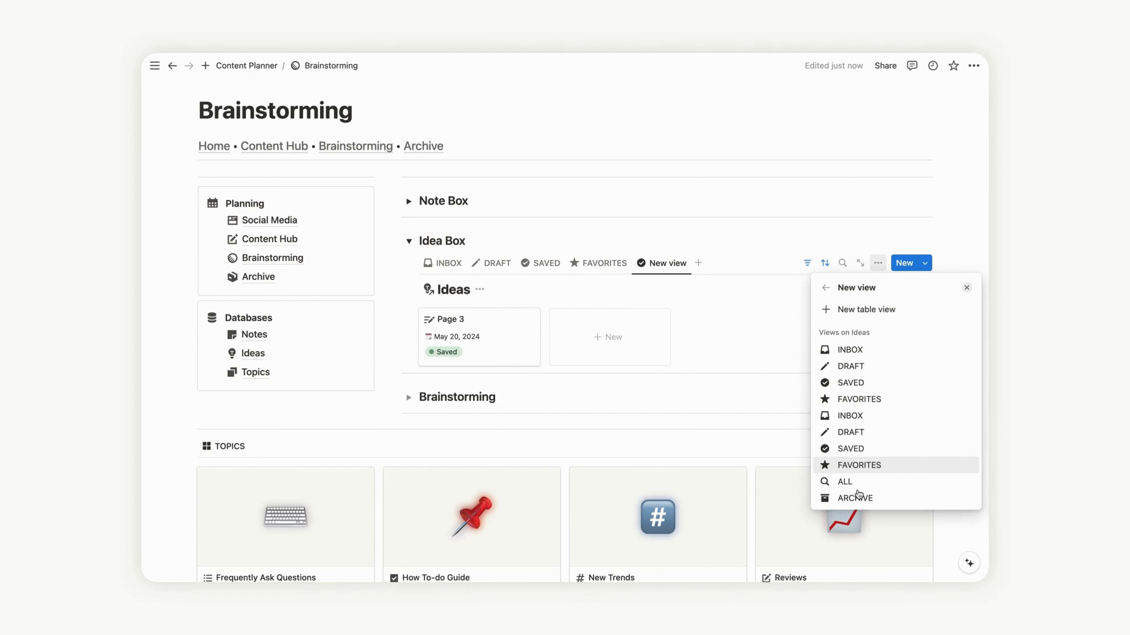
{"action": "left_click", "coordinate": [850, 480]}
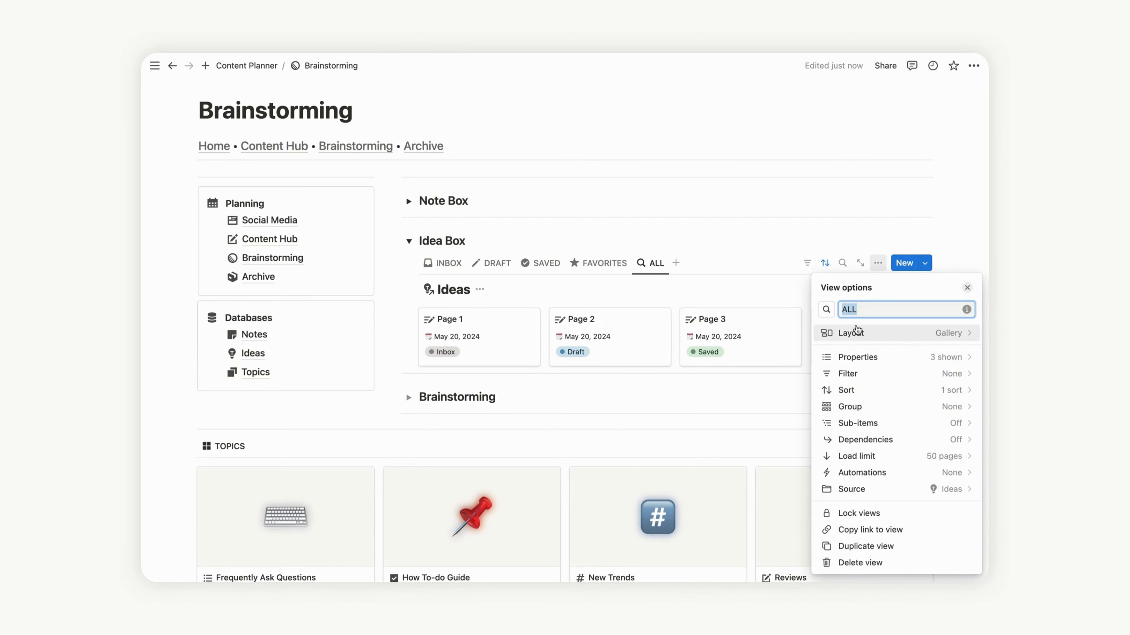
Step: Hide the database title in the Idea Box ALL view, limit its loading to 10 pages, and collapse the toggle
{"action": "left_click", "coordinate": [856, 332]}
{"action": "left_click", "coordinate": [961, 398]}
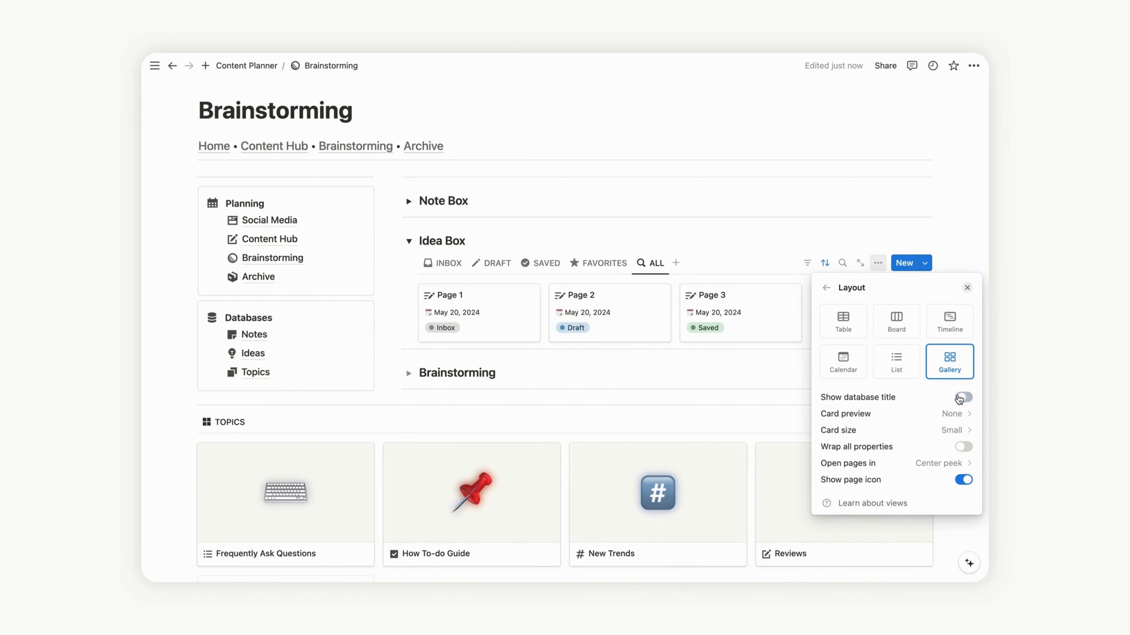
{"action": "left_click", "coordinate": [826, 287]}
{"action": "left_click", "coordinate": [960, 456]}
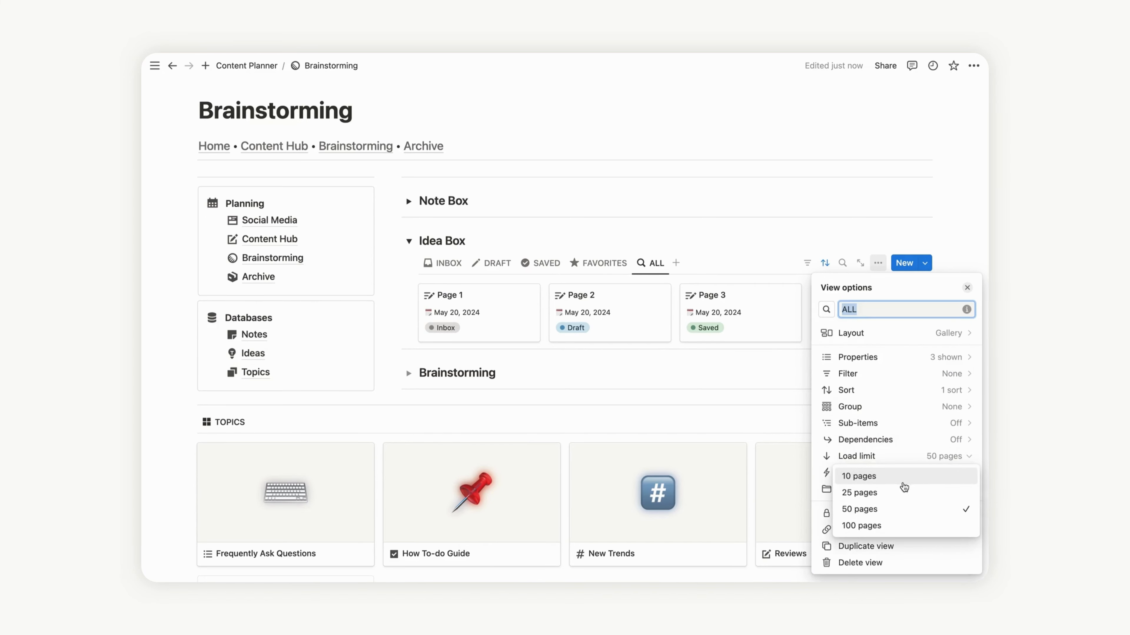
{"action": "left_click", "coordinate": [900, 472]}
{"action": "left_click", "coordinate": [967, 288]}
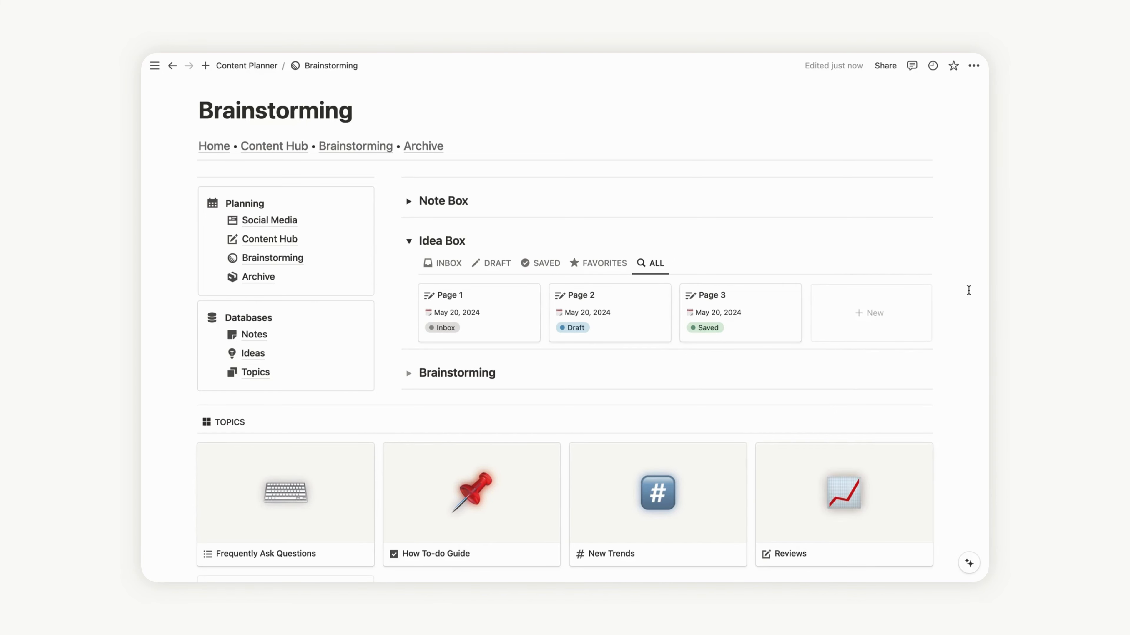
{"action": "left_click", "coordinate": [409, 242]}
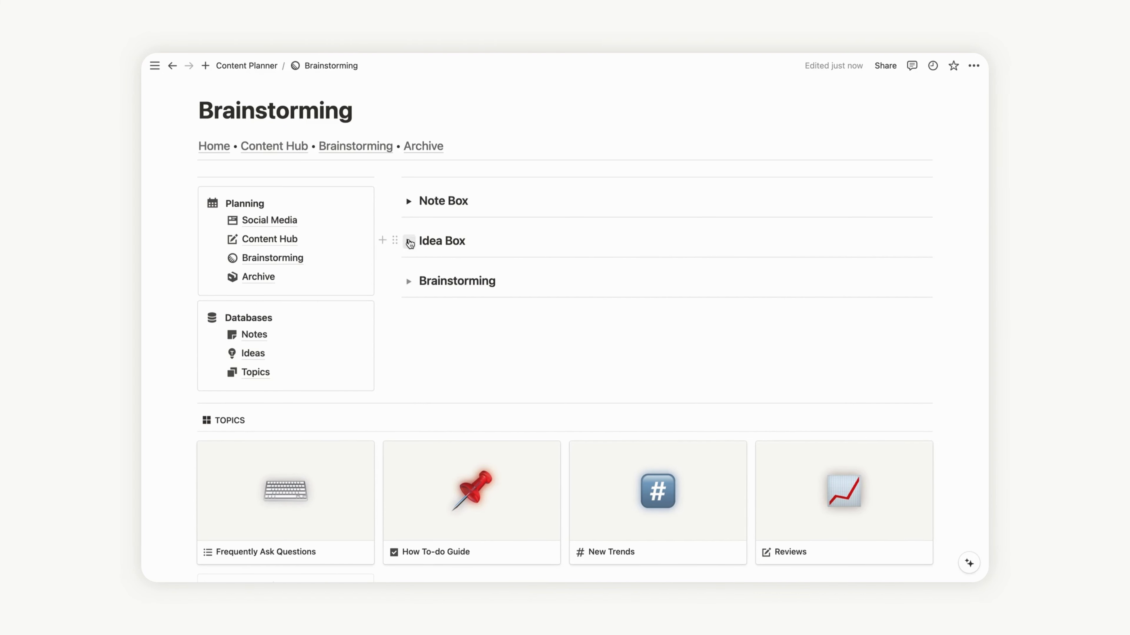
Step: Delete the divider above the Note Box toggle and the divider above the Planning block on the Brainstorming page
{"action": "scroll", "coordinate": [408, 241], "scroll_direction": "up", "scroll_amount": 1}
{"action": "left_click_drag", "start_coordinate": [954, 200], "coordinate": [544, 189]}
{"action": "key", "text": "BackSpace"}
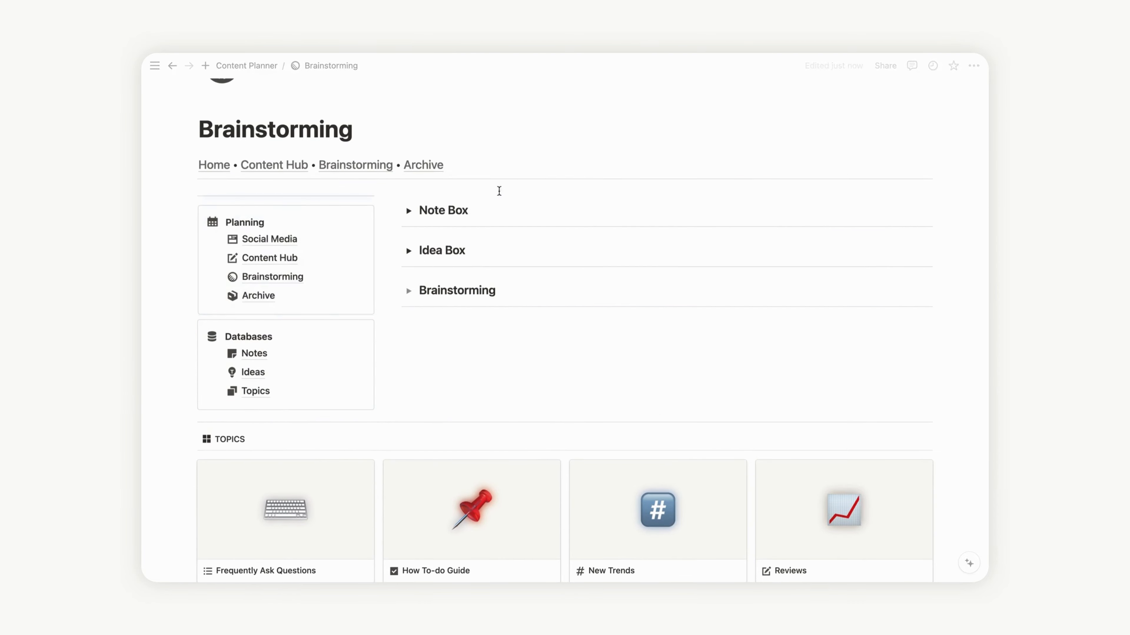
{"action": "left_click", "coordinate": [338, 197]}
{"action": "key", "text": "BackSpace"}
{"action": "scroll", "coordinate": [769, 373], "scroll_direction": "down", "scroll_amount": 5}
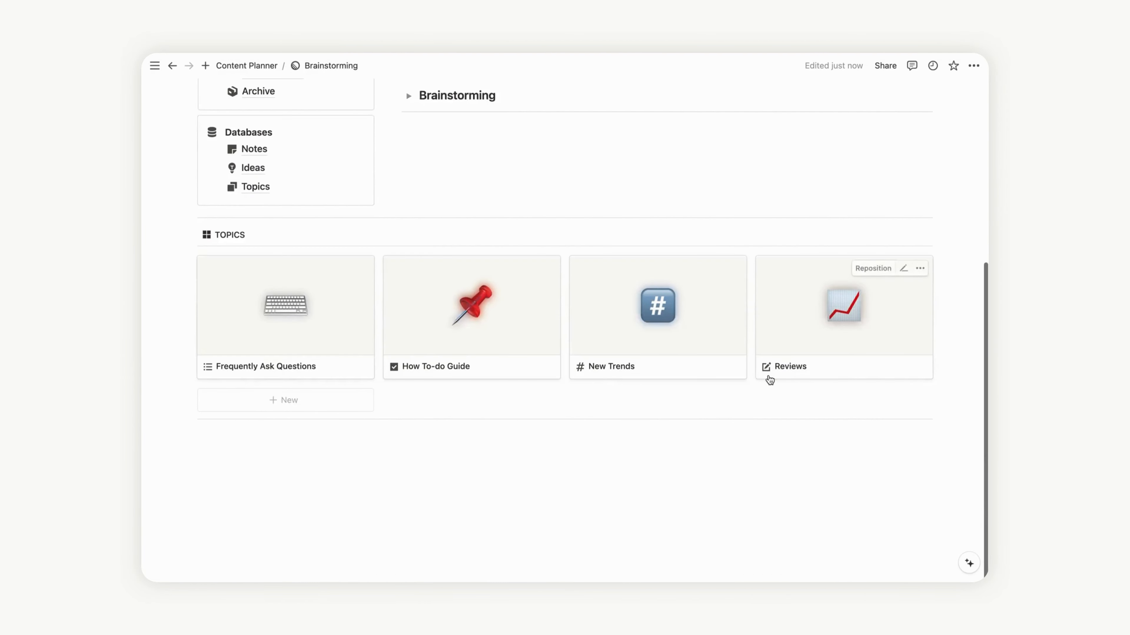
{"action": "scroll", "coordinate": [769, 379], "scroll_direction": "up", "scroll_amount": 5}
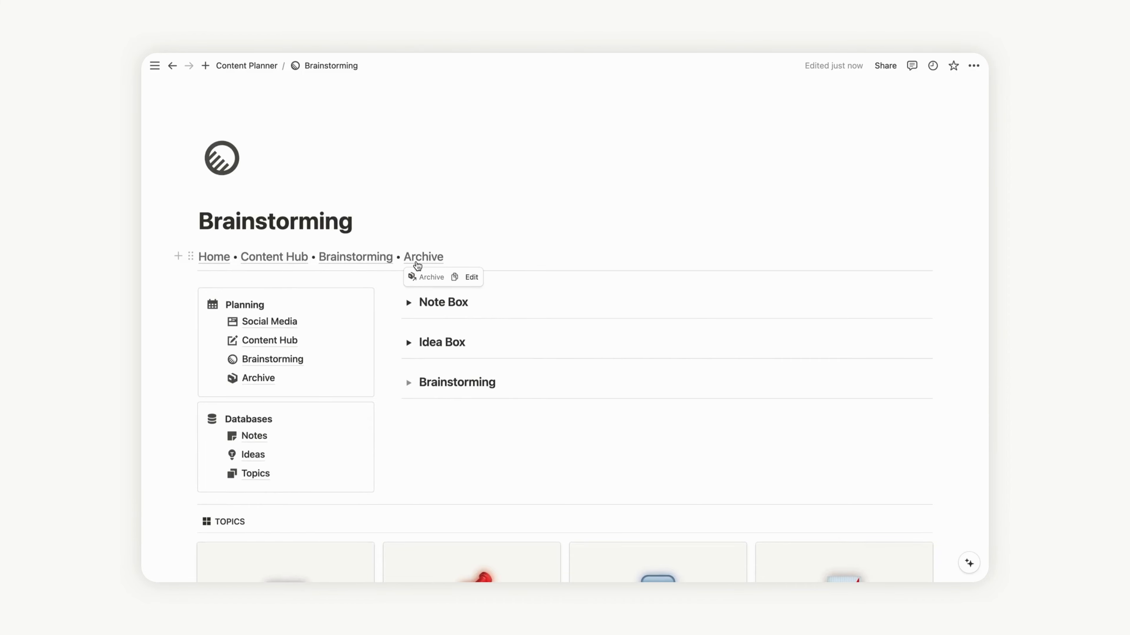
Step: Copy the block link of the synced Planning block on the Brainstorming page and open the Archive page
{"action": "left_click", "coordinate": [416, 261]}
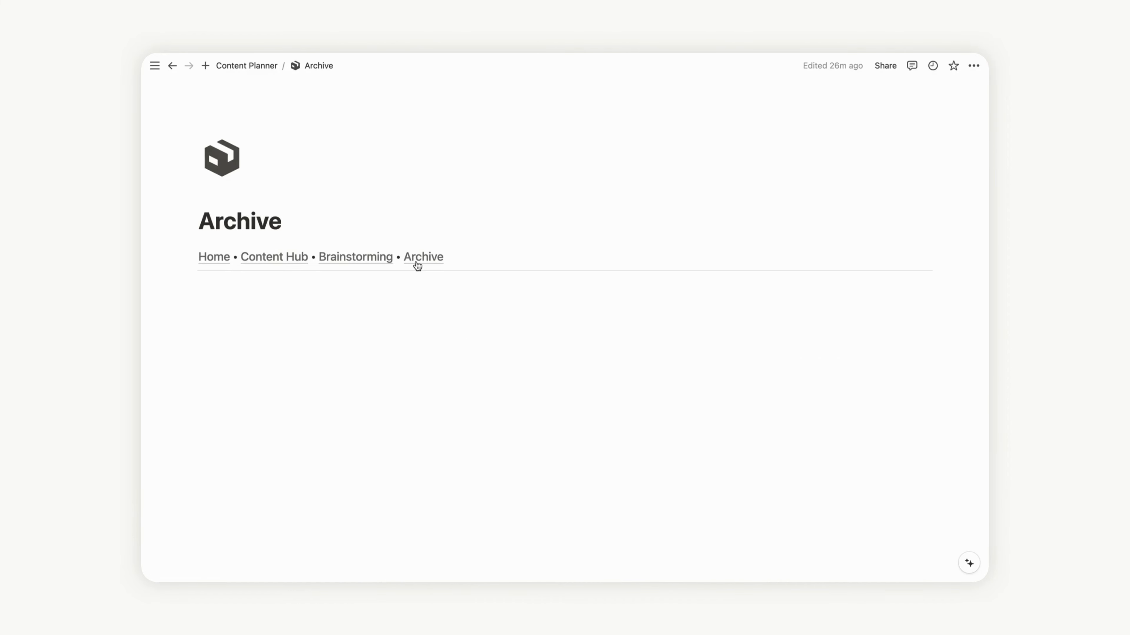
{"action": "left_click", "coordinate": [364, 256]}
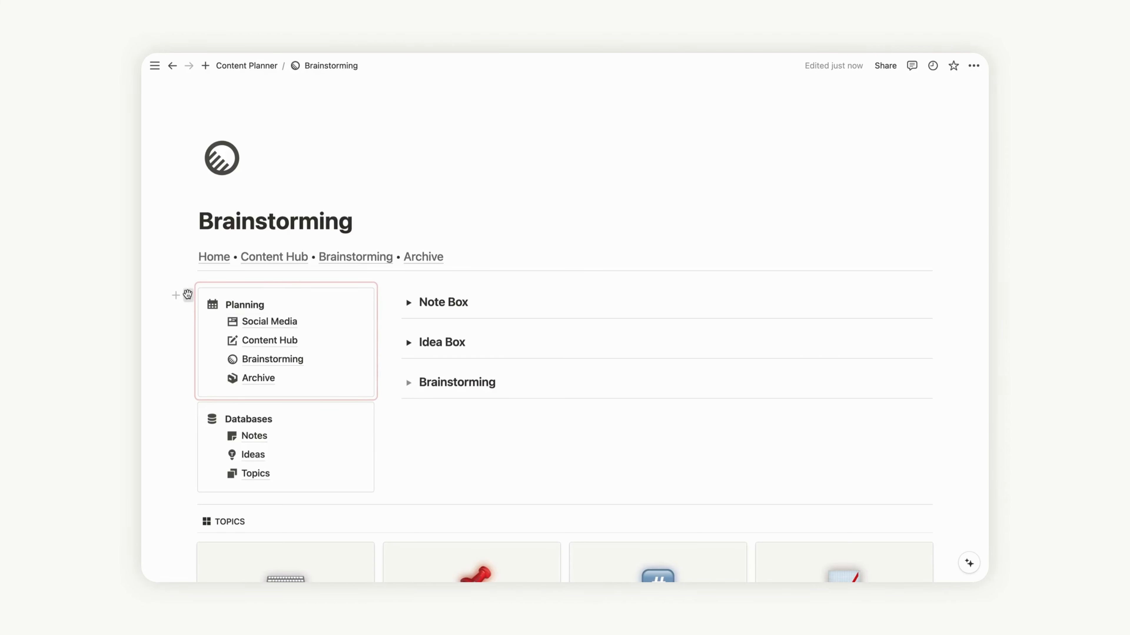
{"action": "left_click", "coordinate": [188, 296]}
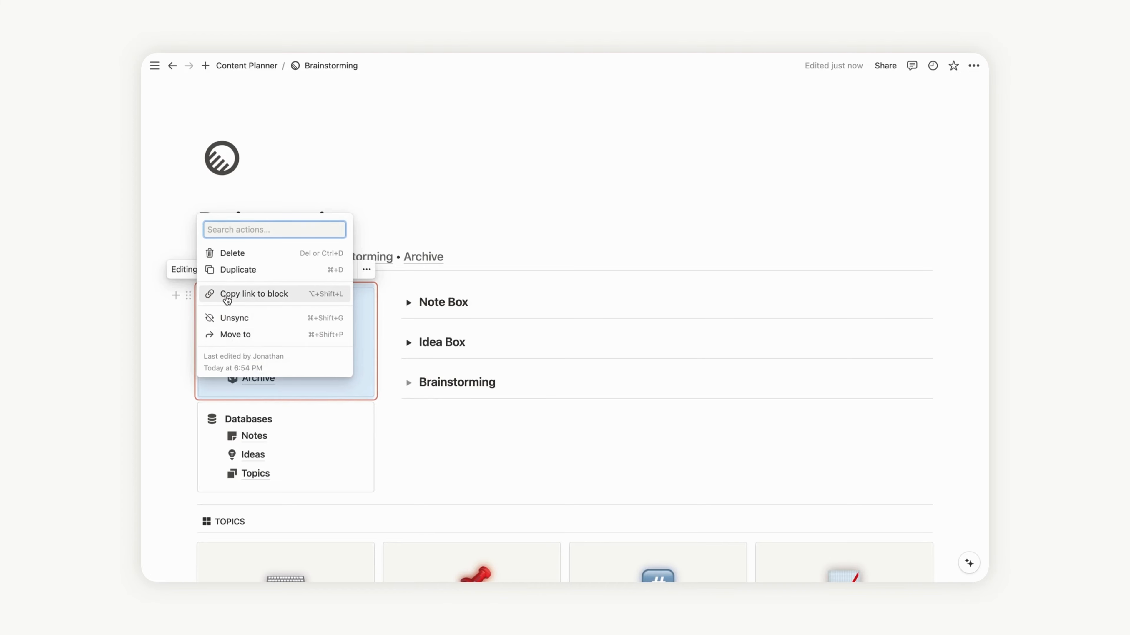
{"action": "left_click", "coordinate": [239, 293]}
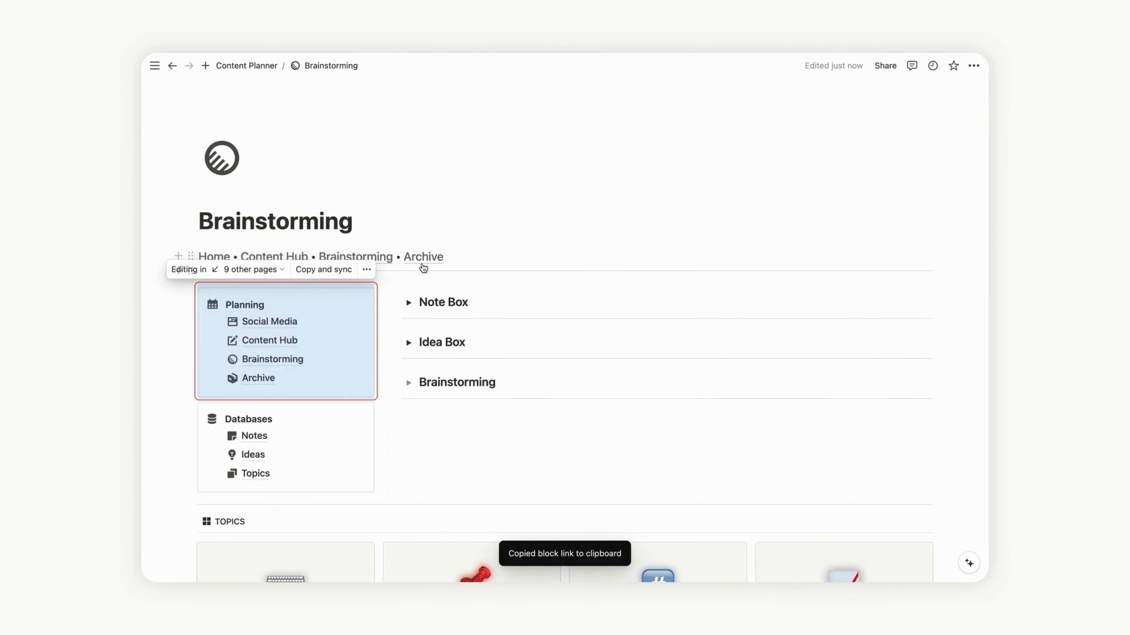
{"action": "left_click", "coordinate": [425, 261]}
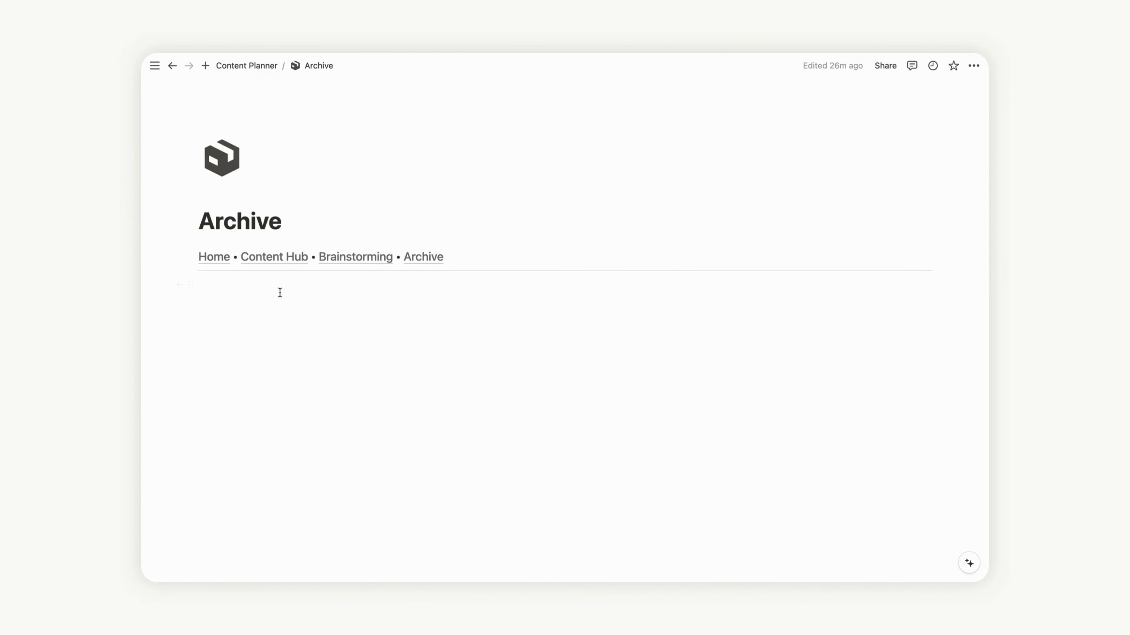
Step: Duplicate the divider under the Archive page's navigation links twice and arrange the copies as a narrow column beside a wide one
{"action": "left_click", "coordinate": [291, 271]}
{"action": "key", "text": "super+d"}
{"action": "key", "text": "super+d"}
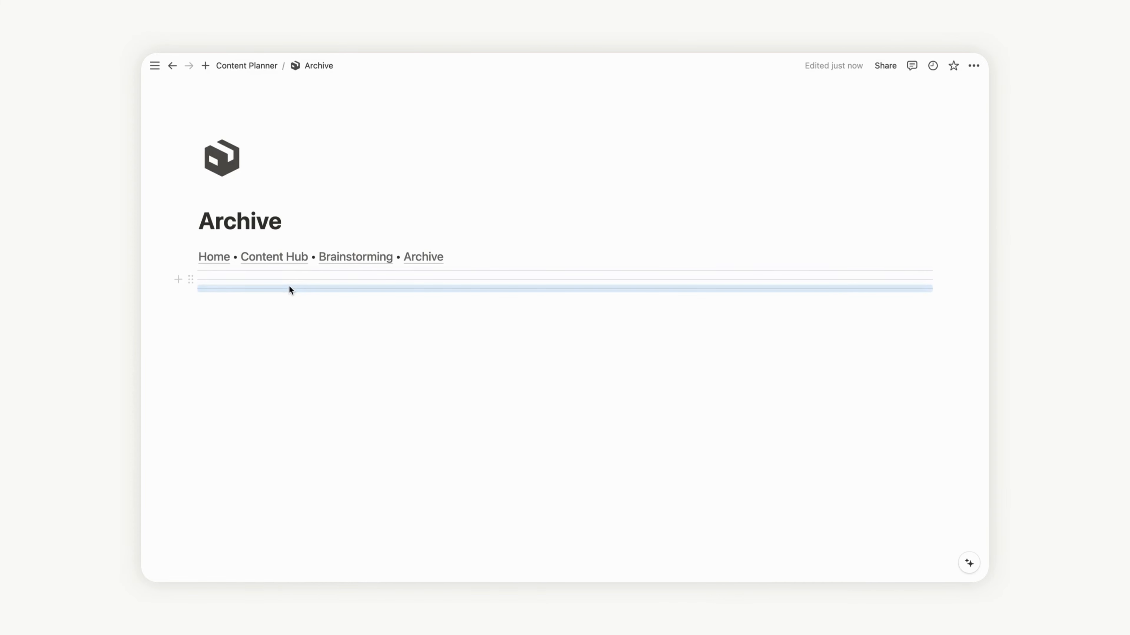
{"action": "left_click_drag", "start_coordinate": [289, 288], "coordinate": [556, 296]}
{"action": "mouse_move", "coordinate": [372, 297]}
{"action": "left_mouse_down"}
{"action": "mouse_move", "coordinate": [351, 297]}
{"action": "mouse_move", "coordinate": [370, 300]}
{"action": "left_mouse_up"}
Step: Paste the copied Planning block as a synced block beneath the divider in the narrow column
{"action": "left_click", "coordinate": [285, 302]}
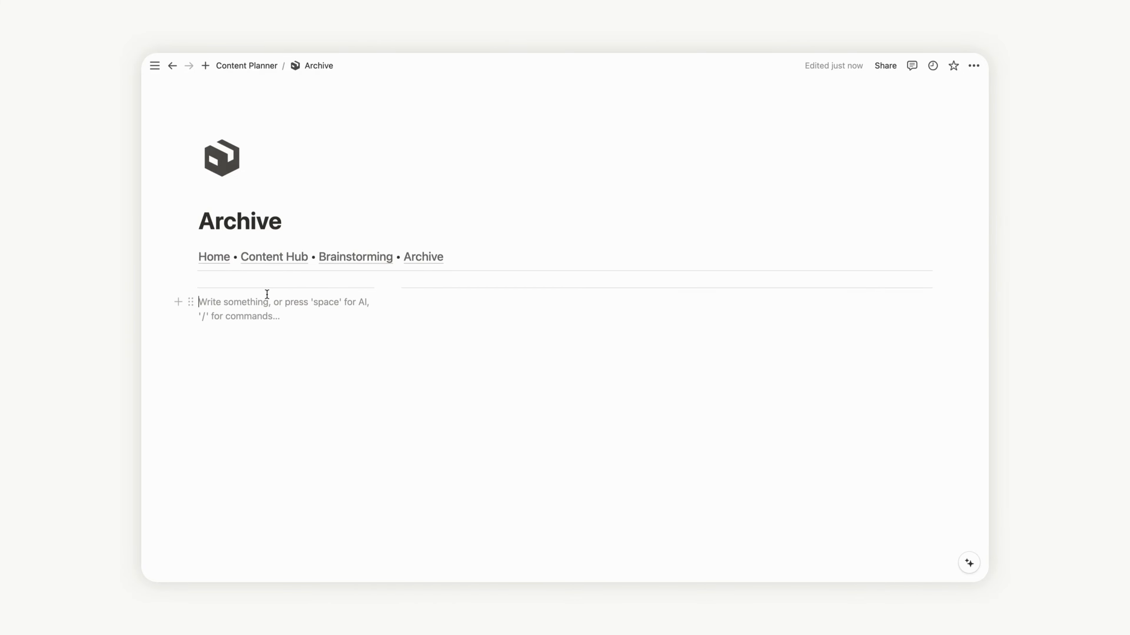
{"action": "key", "text": "super+v"}
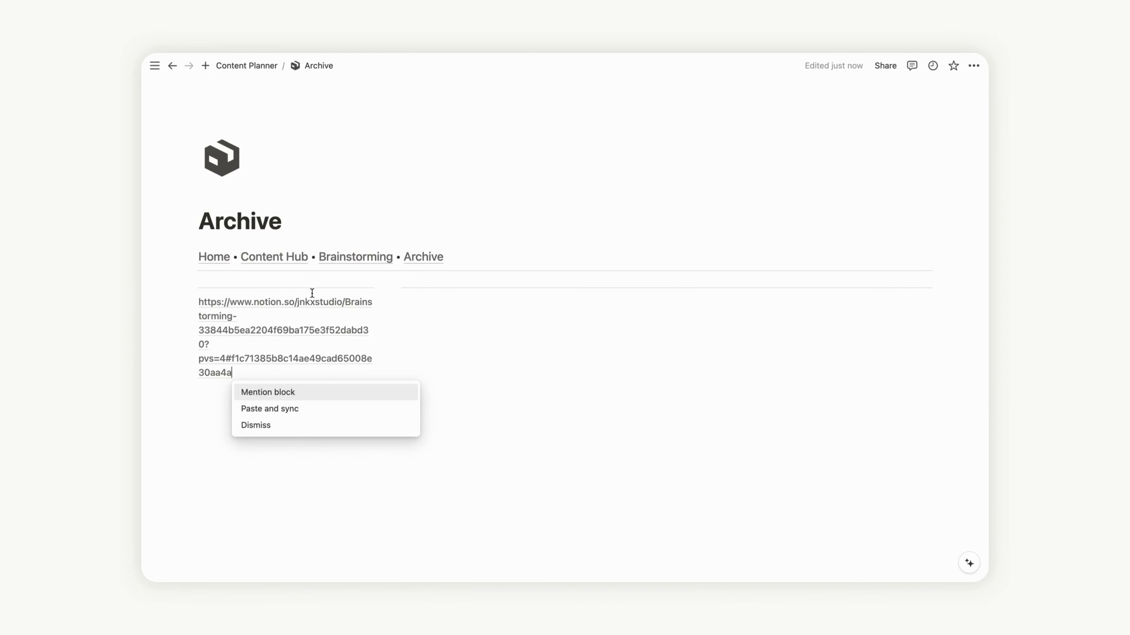
{"action": "left_click", "coordinate": [299, 409]}
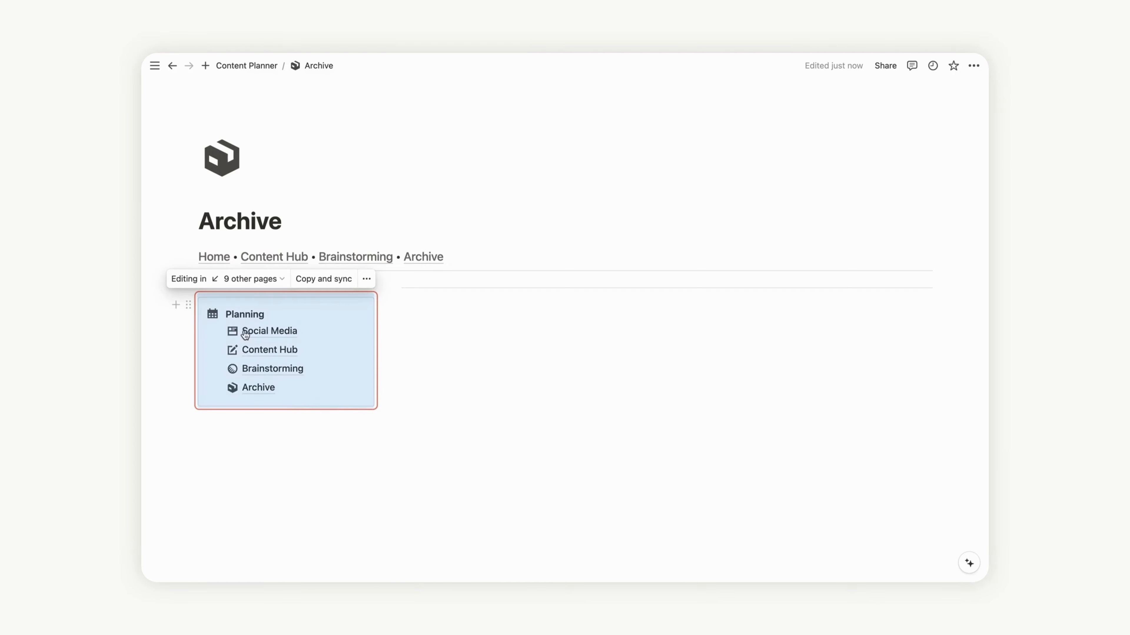
Step: Delete the divider above the Planning block on the Archive page
{"action": "left_click", "coordinate": [439, 288]}
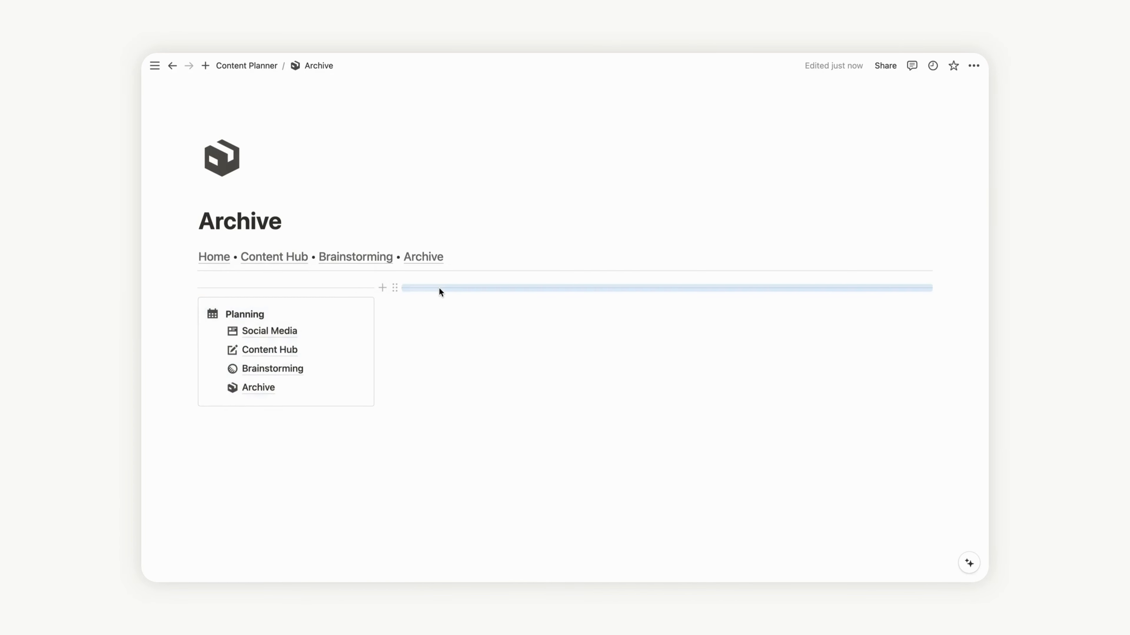
{"action": "left_click", "coordinate": [333, 288]}
{"action": "key", "text": "BackSpace"}
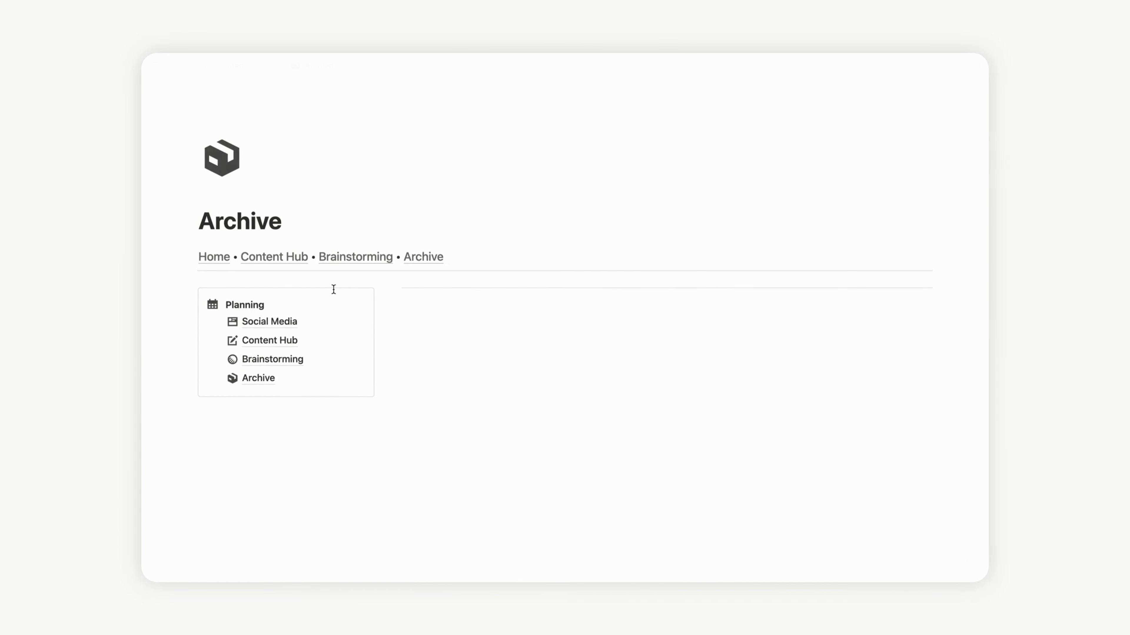
Step: Place a full-width copy of the wide column's divider below both columns and delete the empty line above it
{"action": "left_click", "coordinate": [435, 295]}
{"action": "left_click_drag", "start_coordinate": [435, 295], "coordinate": [403, 495]}
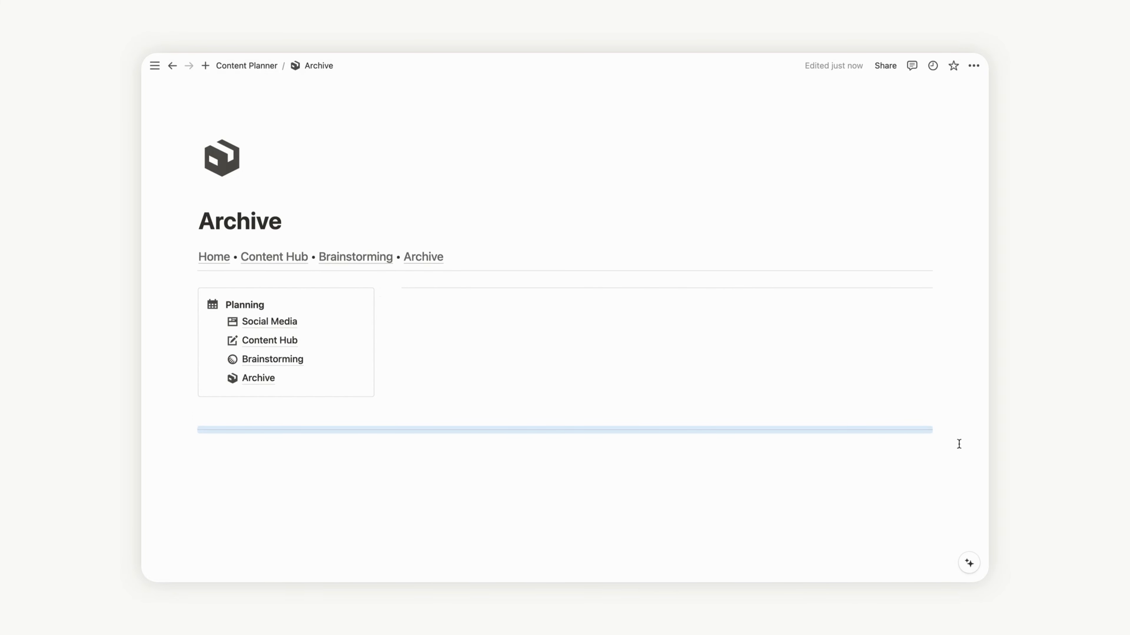
{"action": "left_click_drag", "start_coordinate": [964, 421], "coordinate": [636, 411]}
{"action": "key", "text": "BackSpace"}
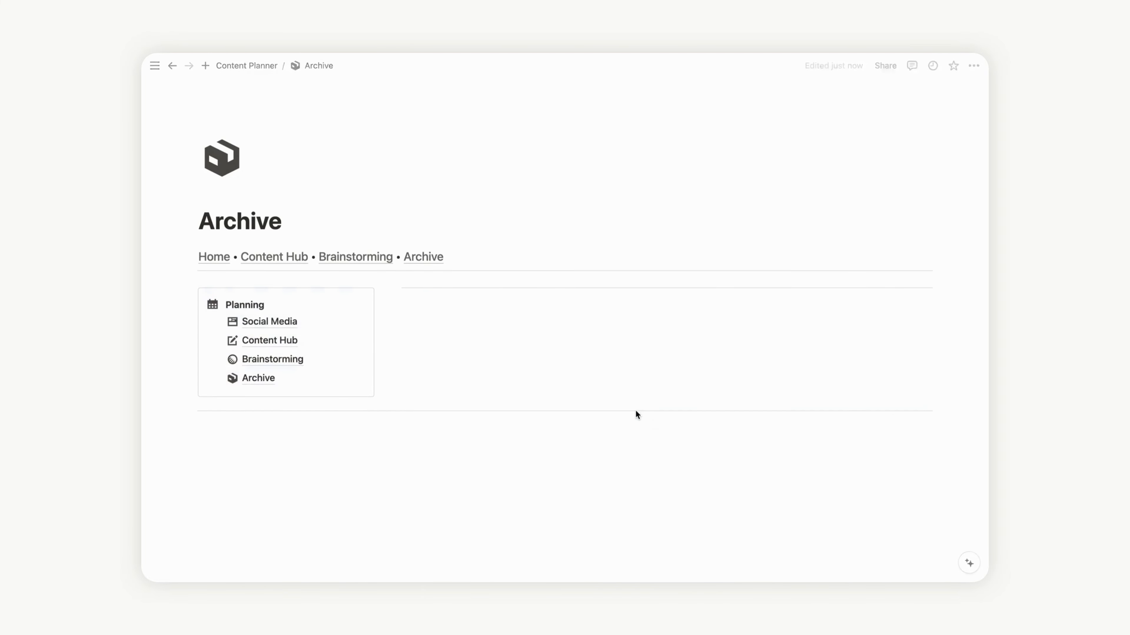
Step: Add a linked view of the Content Planner database to the Archive page's wide column, based on its ARCHIVE view
{"action": "left_click", "coordinate": [444, 302]}
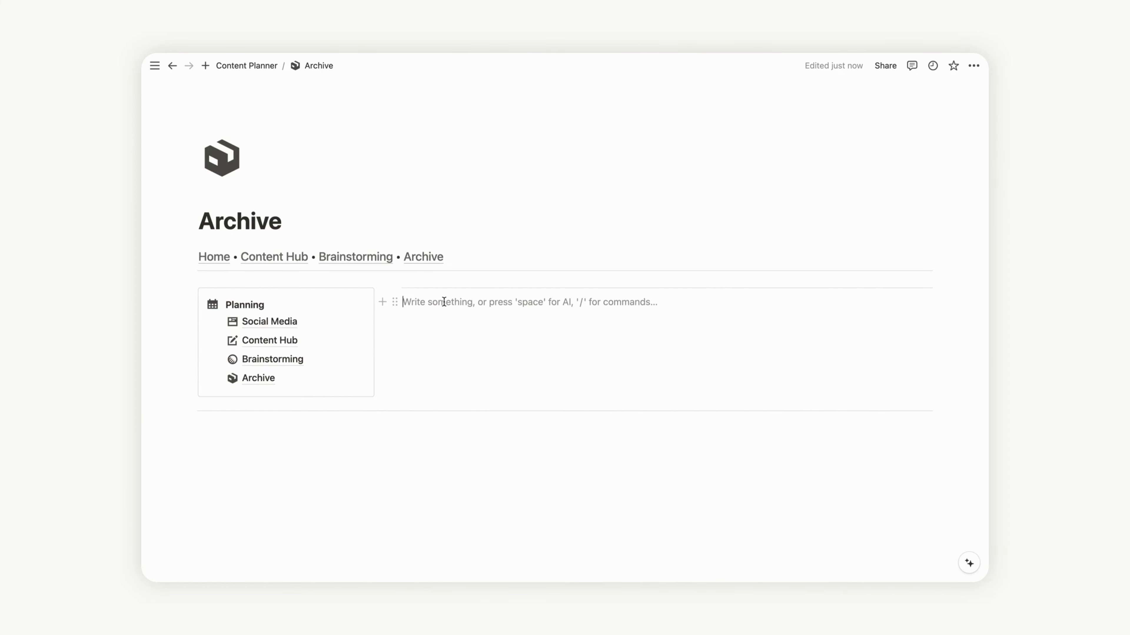
{"action": "type", "text": "/cre"}
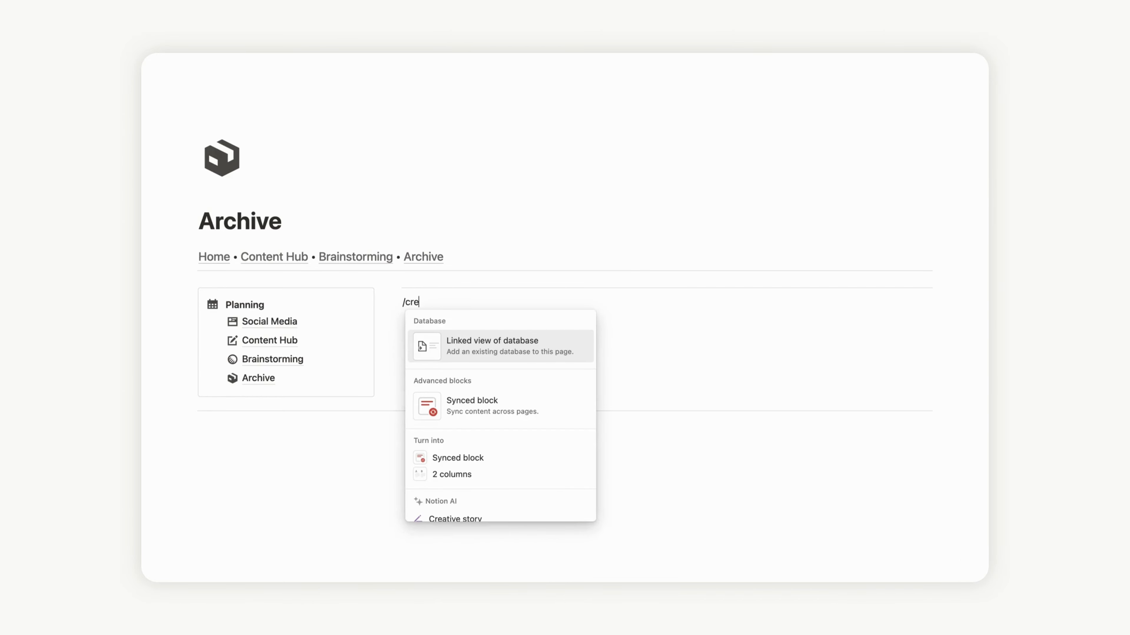
{"action": "key", "text": "Return"}
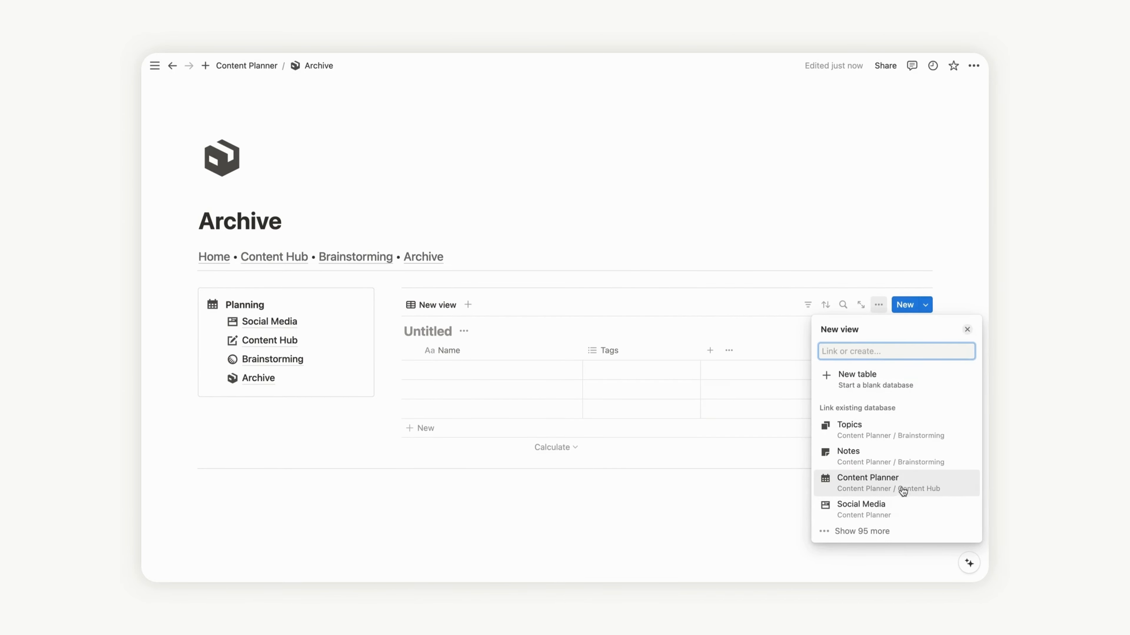
{"action": "left_click", "coordinate": [875, 486]}
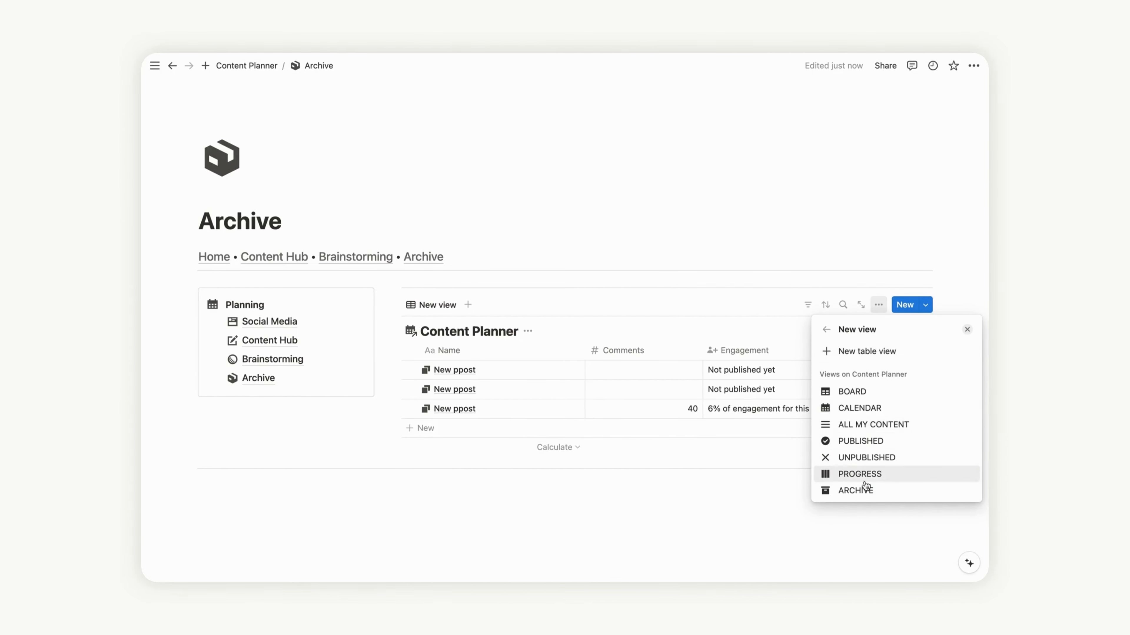
{"action": "left_click", "coordinate": [865, 490]}
Step: Hide the database title in the Archive page's ARCHIVE view and limit its loading to 10 pages
{"action": "left_click", "coordinate": [863, 352]}
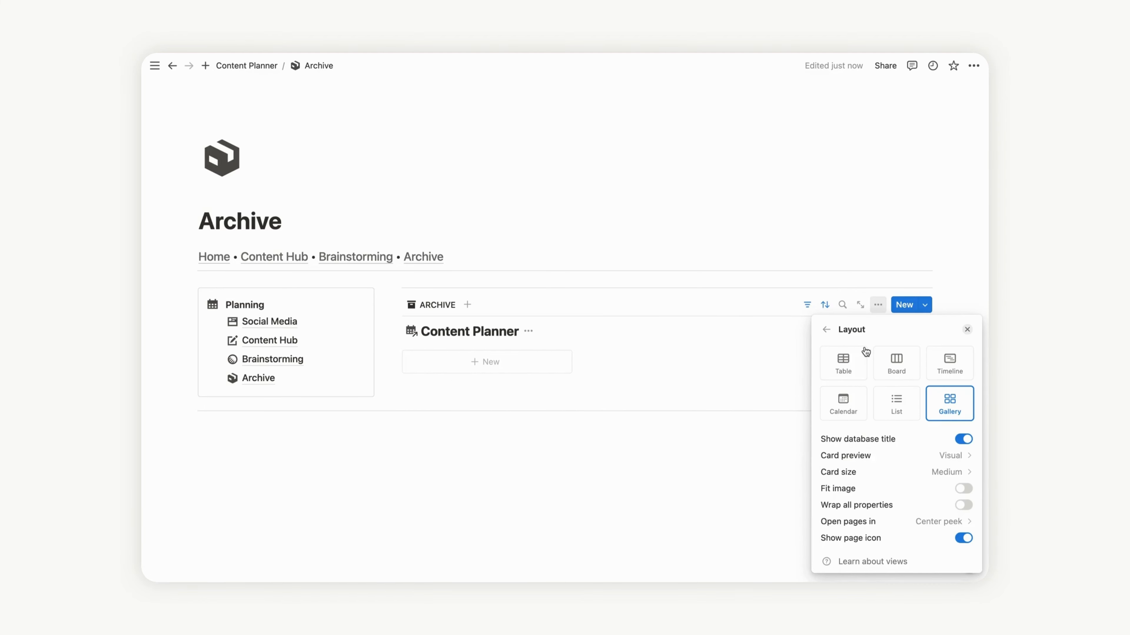
{"action": "left_click", "coordinate": [961, 439]}
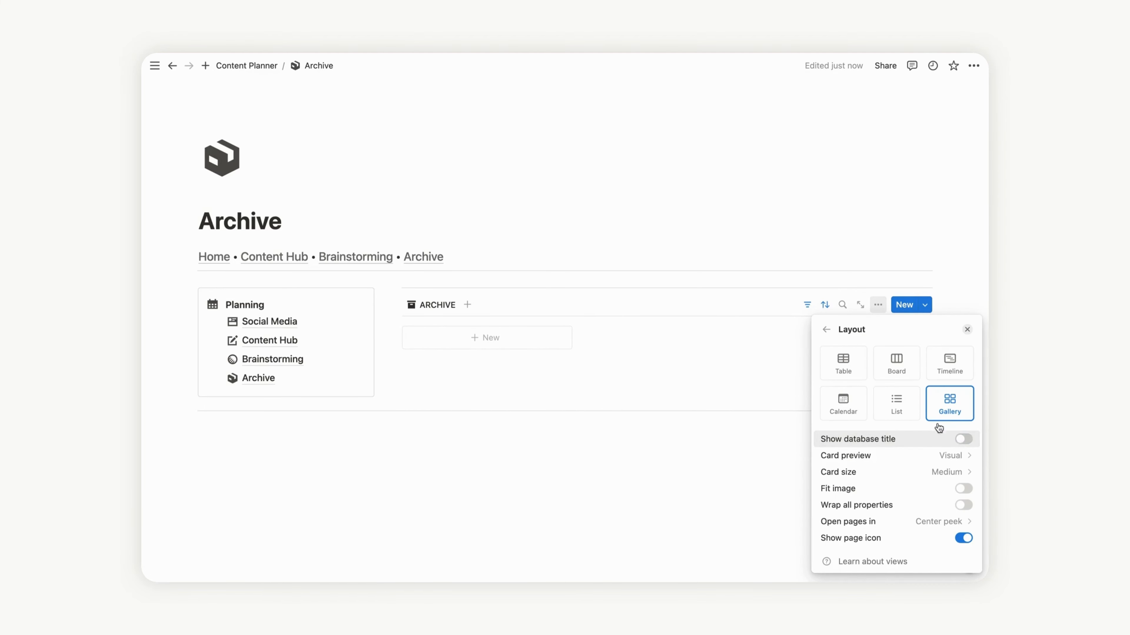
{"action": "left_click", "coordinate": [827, 329]}
{"action": "left_click", "coordinate": [955, 474]}
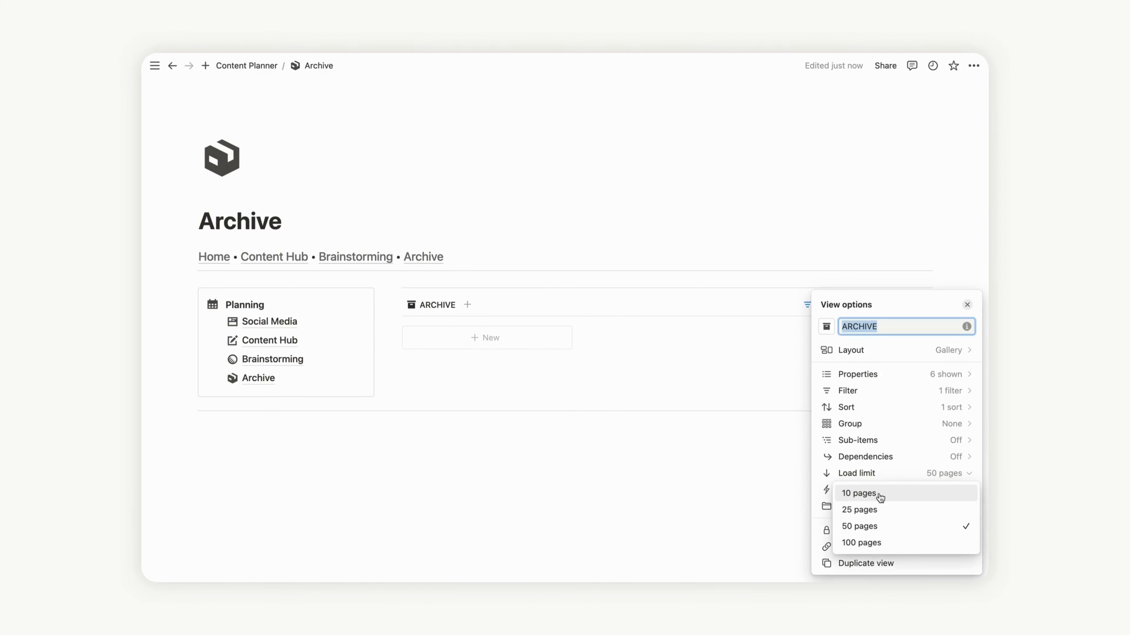
{"action": "left_click", "coordinate": [880, 493]}
{"action": "left_click", "coordinate": [966, 244]}
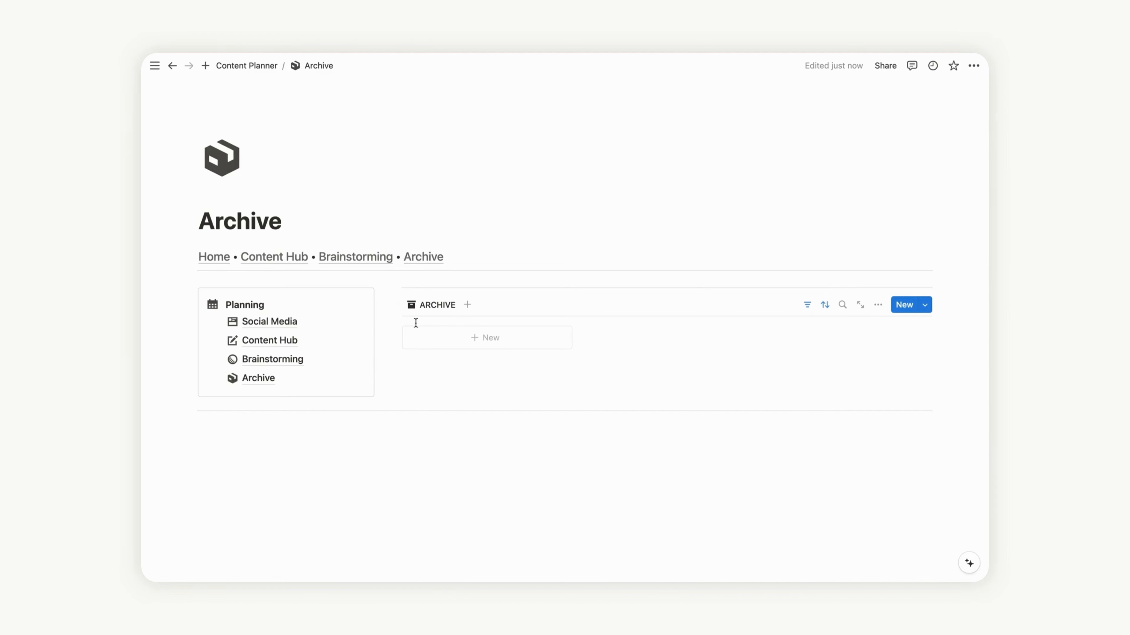
Step: Review the Brainstorming page, the Content Planner home page with its Home link settings, and the Content Hub page
{"action": "left_click", "coordinate": [355, 257]}
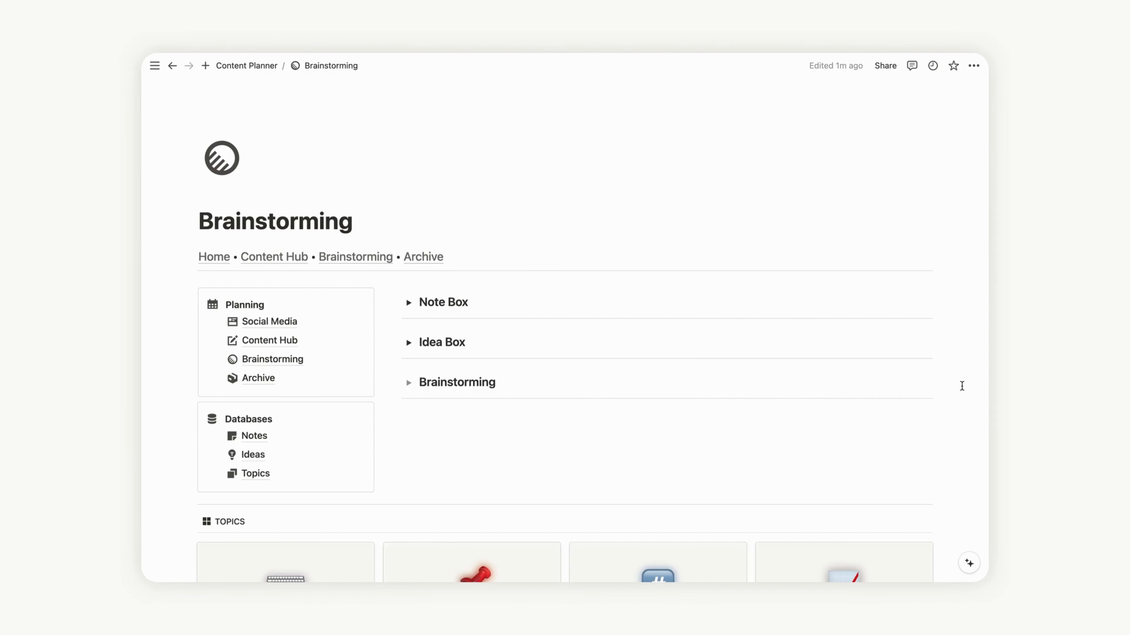
{"action": "scroll", "coordinate": [962, 385], "scroll_direction": "down", "scroll_amount": 5}
{"action": "mouse_move", "coordinate": [215, 261]}
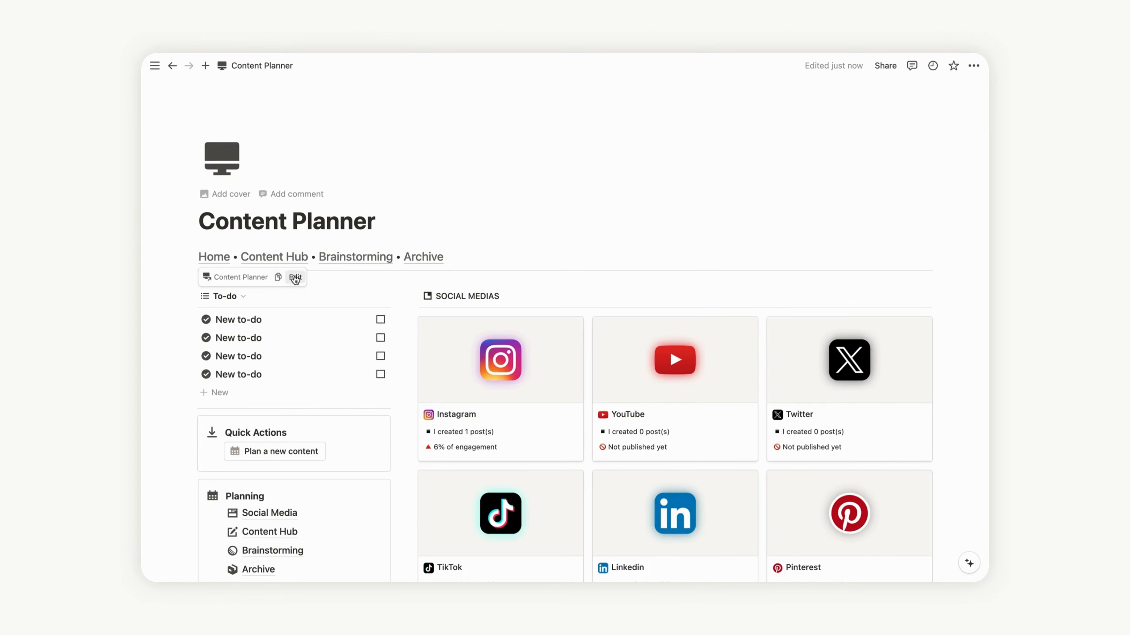
{"action": "left_click", "coordinate": [295, 278]}
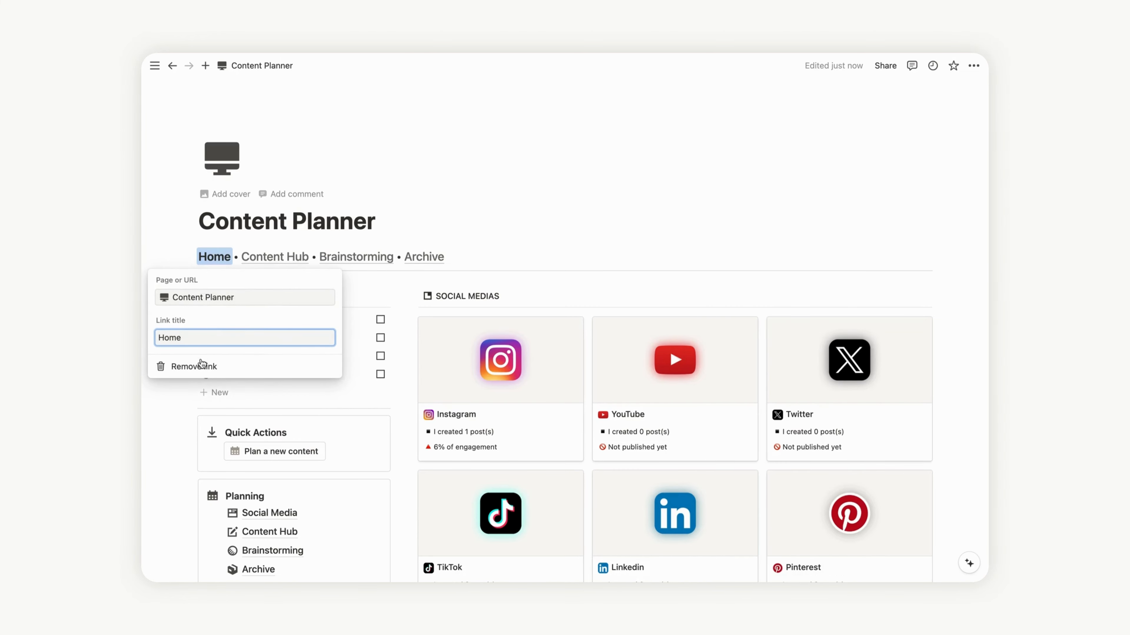
{"action": "key", "text": "Escape"}
{"action": "left_click", "coordinate": [276, 260]}
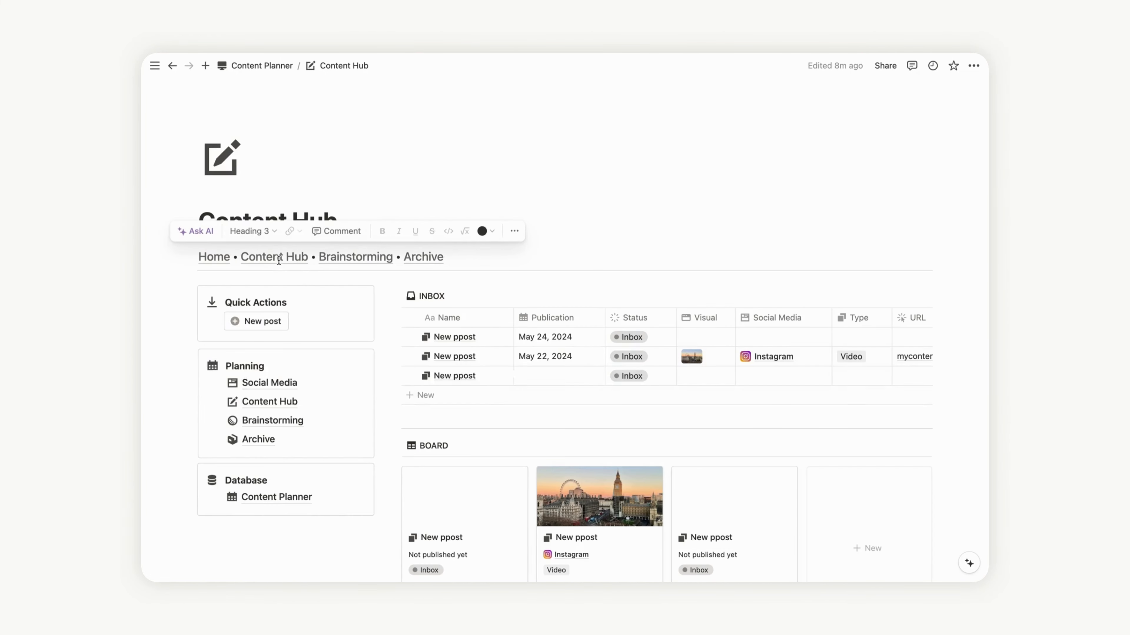
Step: Remove the link from the Content Hub entry in the Content Hub page's navigation line and open the Brainstorming entry's link settings
{"action": "mouse_move", "coordinate": [278, 261]}
{"action": "left_click", "coordinate": [326, 278]}
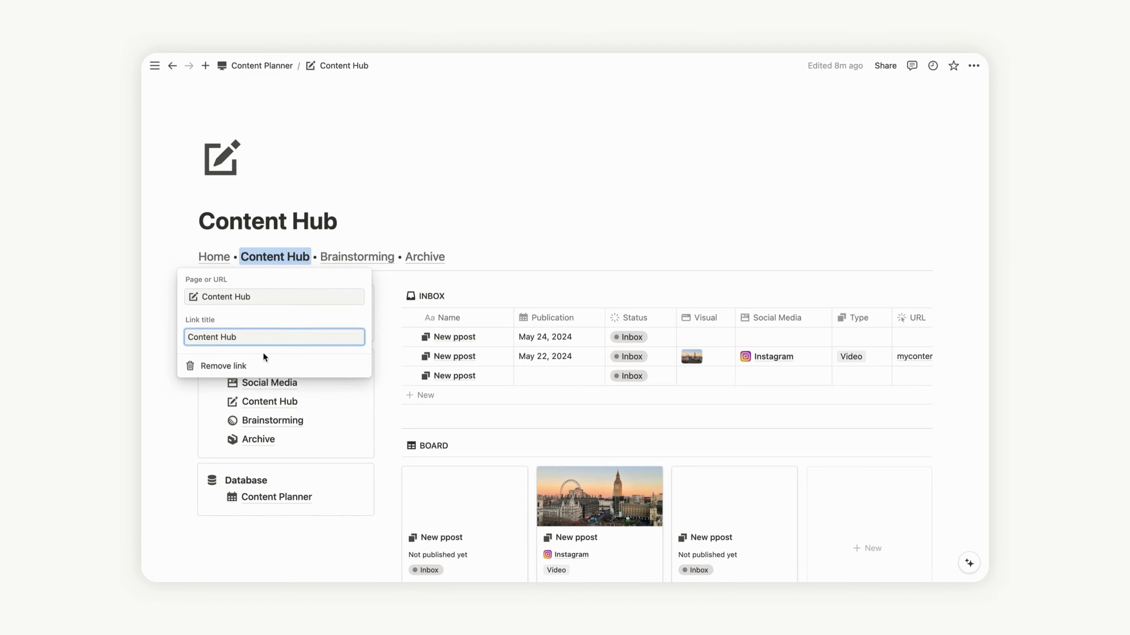
{"action": "key", "text": "Escape"}
{"action": "mouse_move", "coordinate": [360, 267]}
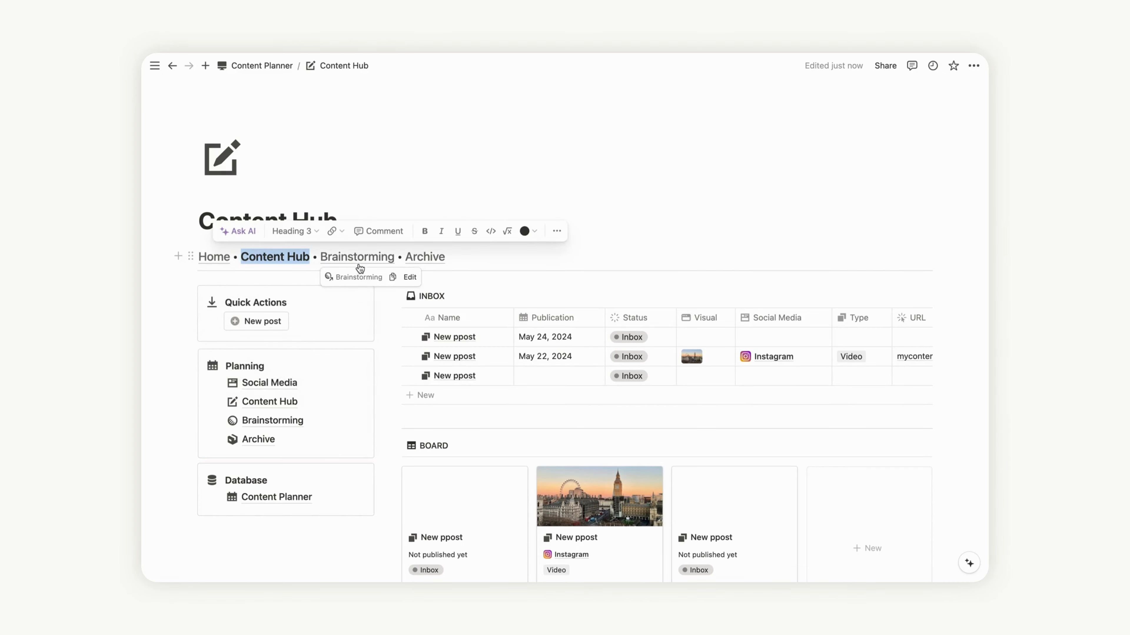
{"action": "left_click", "coordinate": [409, 277]}
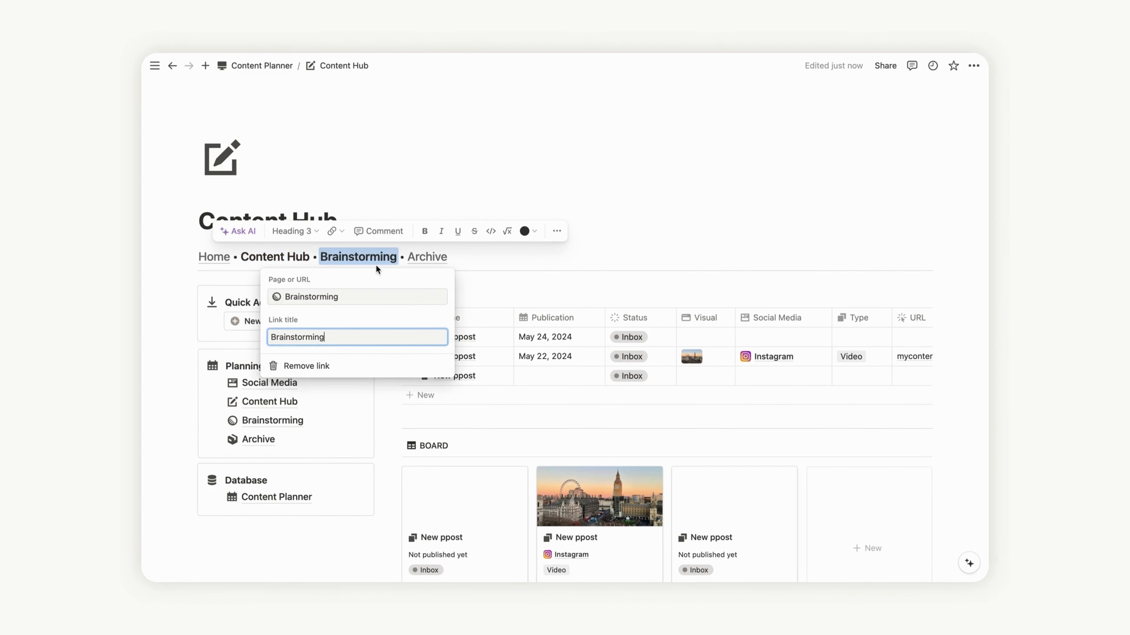
Step: Remove the link from the Archive entry in the Archive page's navigation line and go to the Home page
{"action": "left_click", "coordinate": [470, 276]}
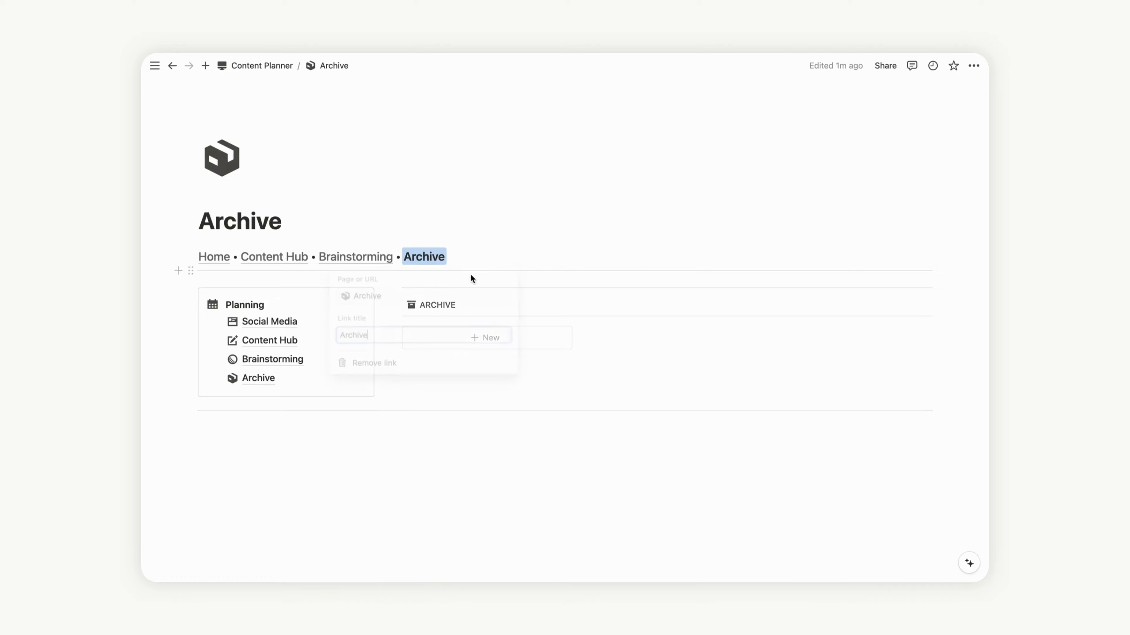
{"action": "key", "text": "Escape"}
{"action": "left_click", "coordinate": [468, 252]}
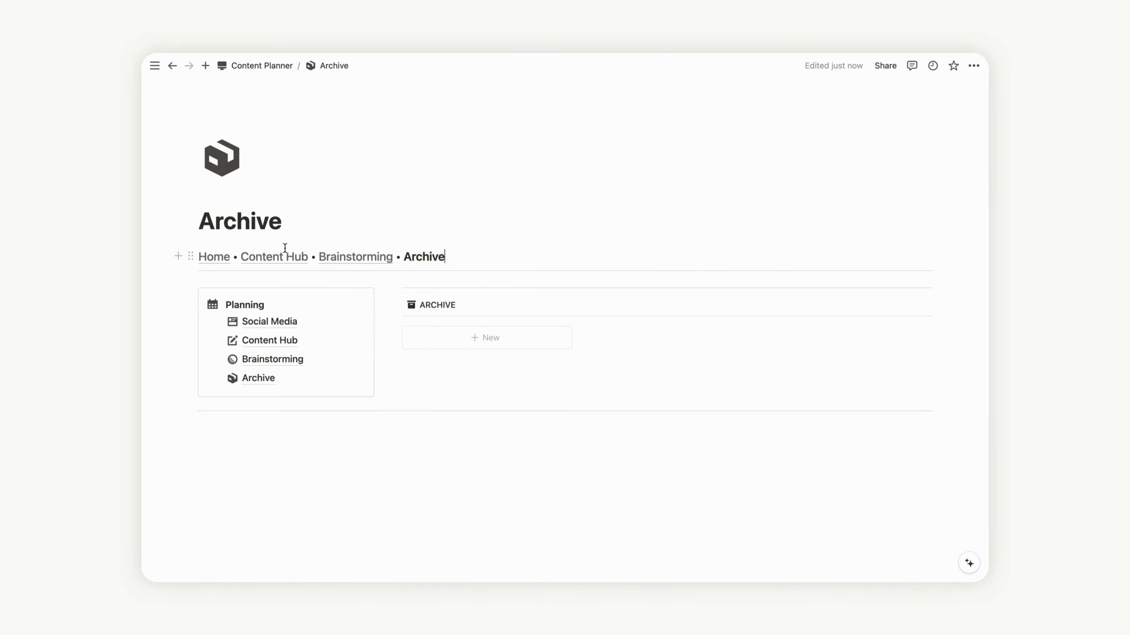
{"action": "left_click", "coordinate": [221, 259]}
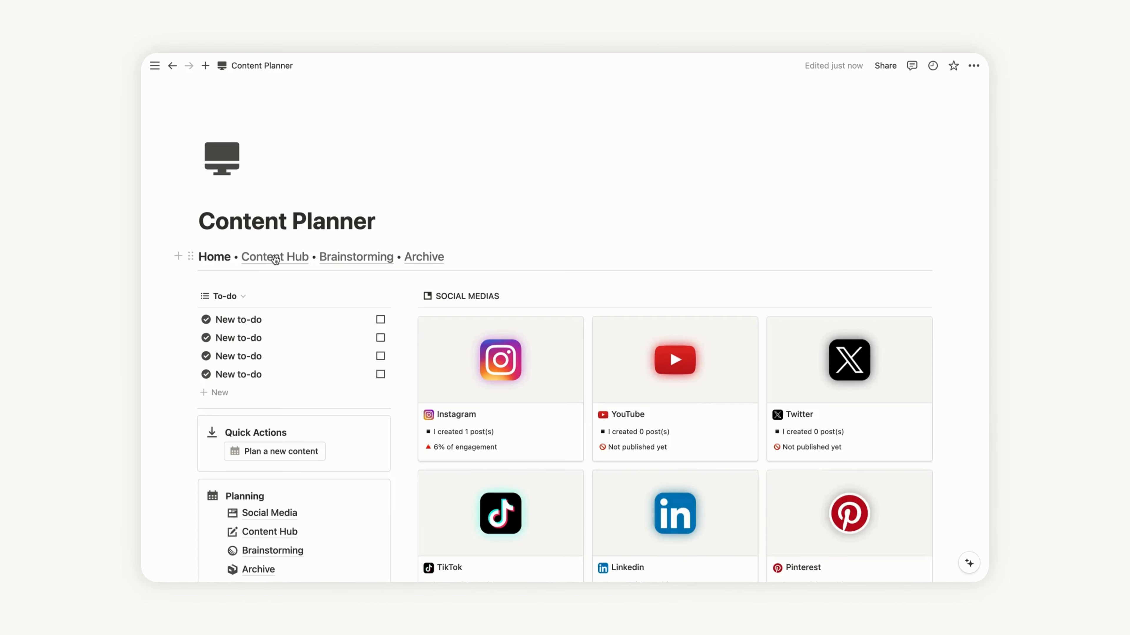